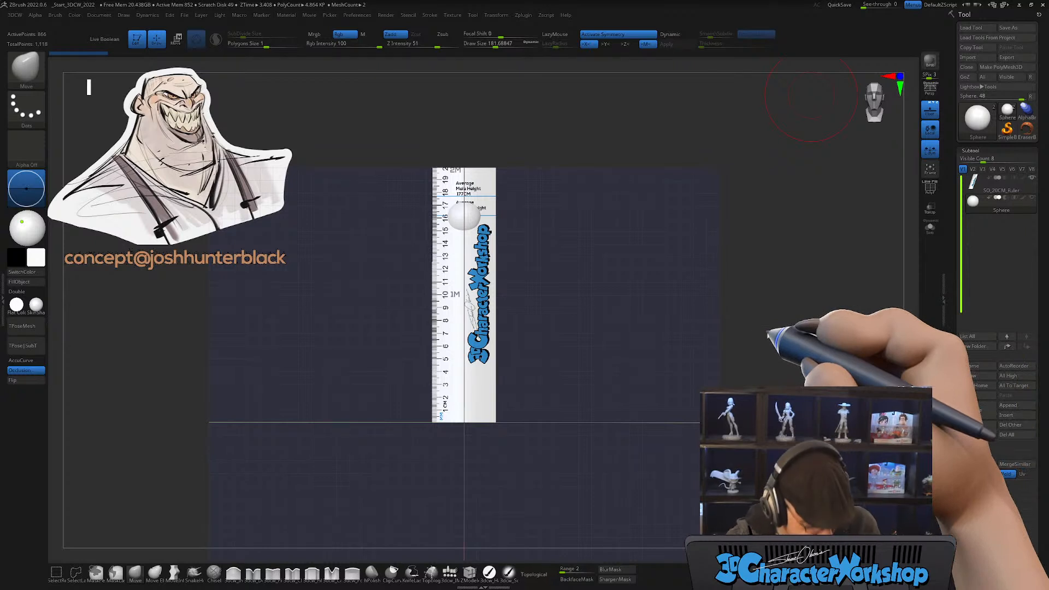
Step: Hide the ruler subtool so that only the sphere stays visible
{"action": "mouse_move", "coordinate": [588, 377]}
{"action": "left_mouse_down"}
{"action": "mouse_move", "coordinate": [601, 360]}
{"action": "mouse_move", "coordinate": [593, 353]}
{"action": "mouse_move", "coordinate": [582, 380]}
{"action": "left_mouse_up"}
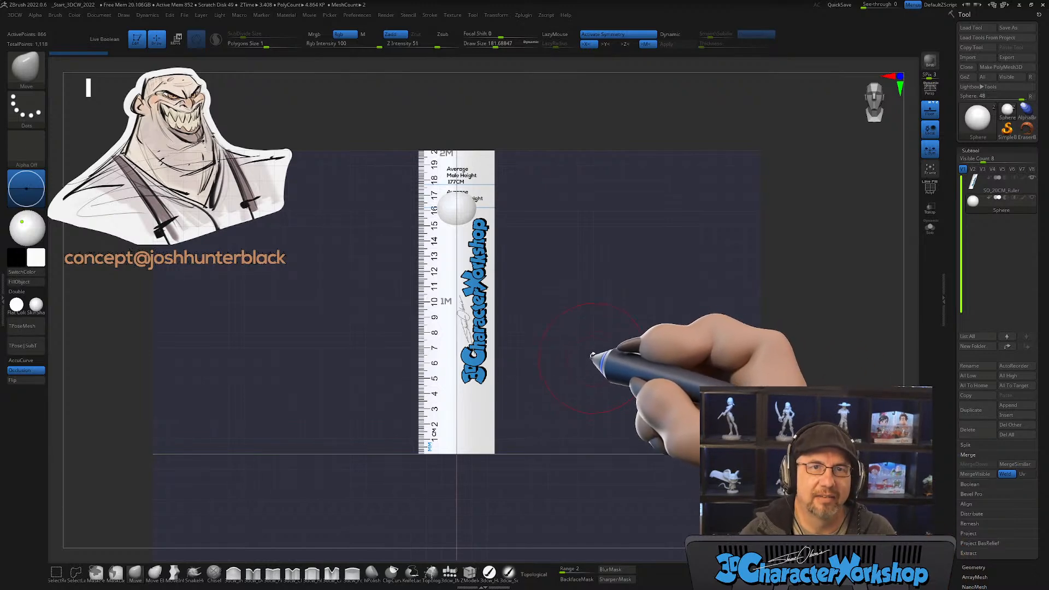
{"action": "left_click_drag", "start_coordinate": [588, 345], "coordinate": [585, 431], "text": "alt"}
{"action": "left_click", "coordinate": [1031, 178]}
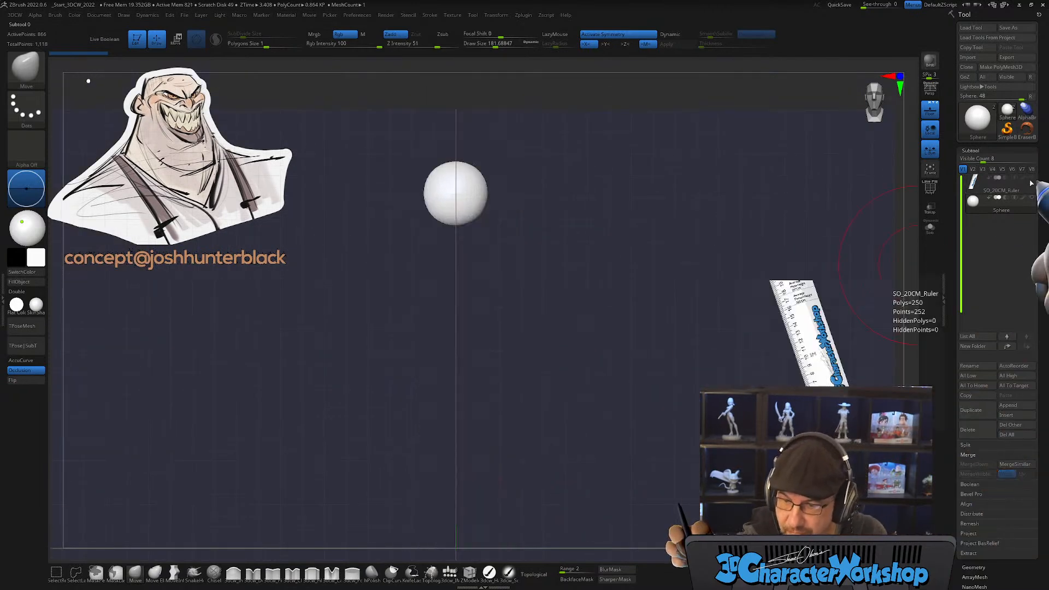
Step: Move the sphere down to the floor grid's centre and scale it up uniformly
{"action": "left_click_drag", "start_coordinate": [557, 339], "coordinate": [535, 332], "text": "alt"}
{"action": "key", "text": "w"}
{"action": "left_click_drag", "start_coordinate": [462, 104], "coordinate": [461, 356]}
{"action": "left_click_drag", "start_coordinate": [465, 405], "coordinate": [537, 314]}
{"action": "left_click_drag", "start_coordinate": [462, 361], "coordinate": [462, 355]}
{"action": "left_click_drag", "start_coordinate": [640, 391], "coordinate": [660, 344], "text": "alt"}
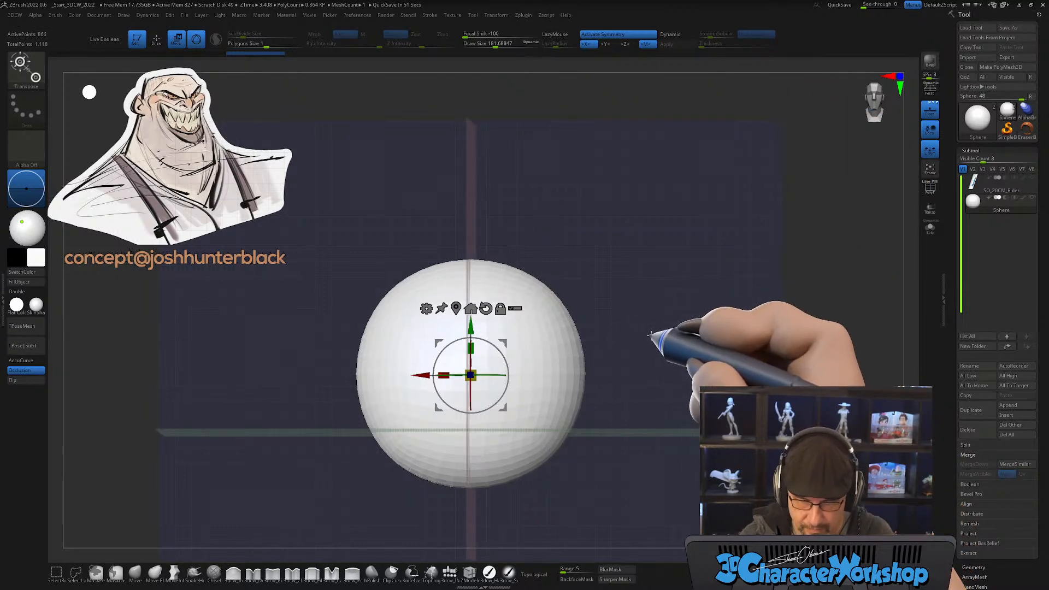
Step: Enlarge the sphere further and display its wireframe with polygroup colours
{"action": "left_click_drag", "start_coordinate": [608, 395], "coordinate": [585, 393], "text": "alt"}
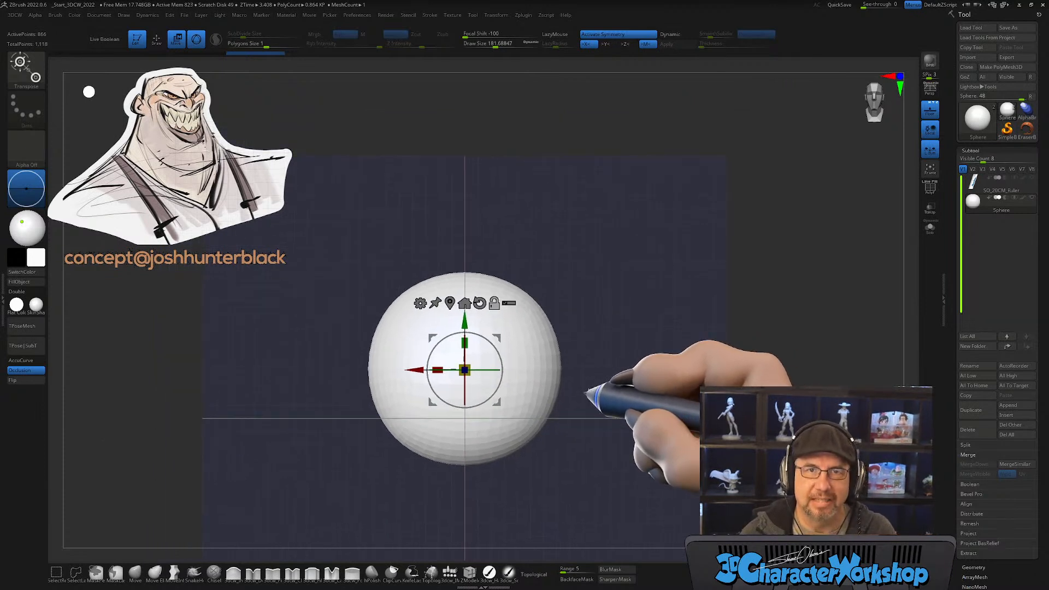
{"action": "left_click_drag", "start_coordinate": [480, 329], "coordinate": [632, 322]}
{"action": "key", "text": "shift+f"}
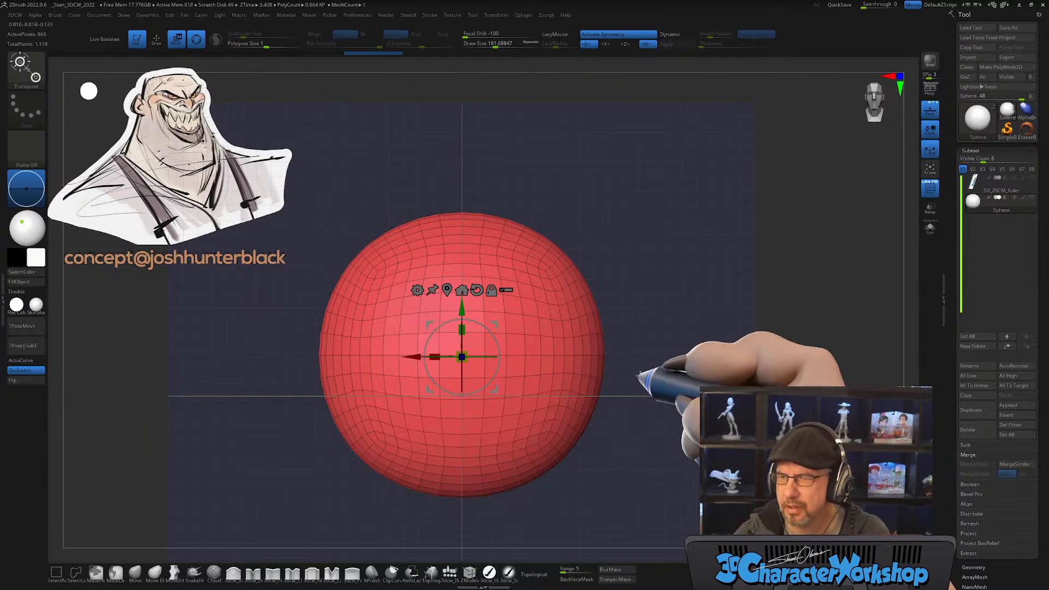
Step: Raise the sphere above the floor grid along the vertical axis
{"action": "left_click_drag", "start_coordinate": [652, 301], "coordinate": [669, 278], "text": "alt"}
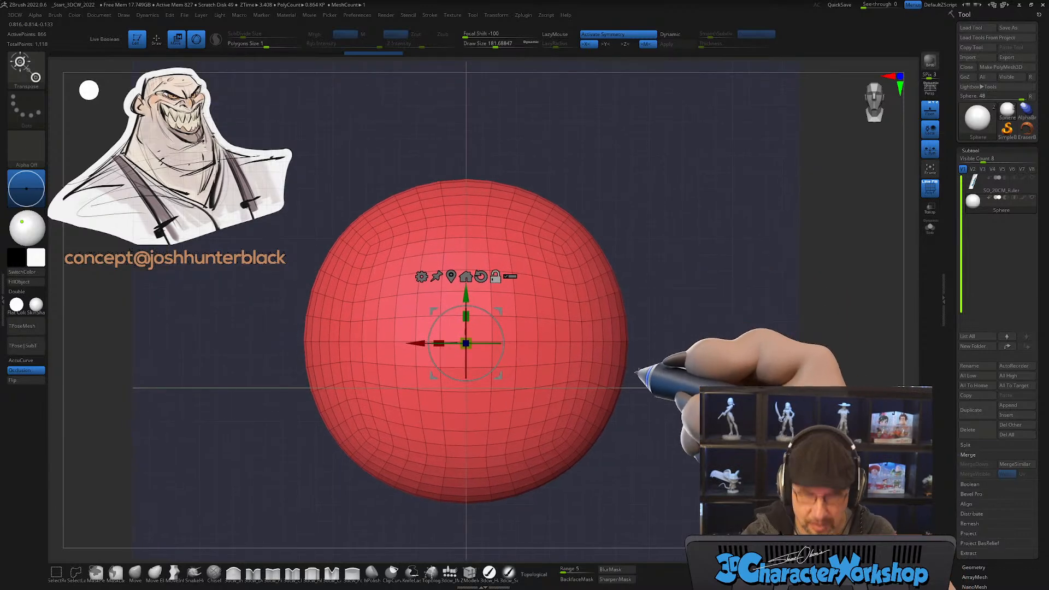
{"action": "mouse_move", "coordinate": [642, 372]}
{"action": "left_mouse_down", "text": "alt"}
{"action": "mouse_move", "coordinate": [642, 338]}
{"action": "mouse_move", "coordinate": [636, 386]}
{"action": "left_mouse_up", "text": "alt"}
{"action": "left_click_drag", "start_coordinate": [469, 340], "coordinate": [464, 277]}
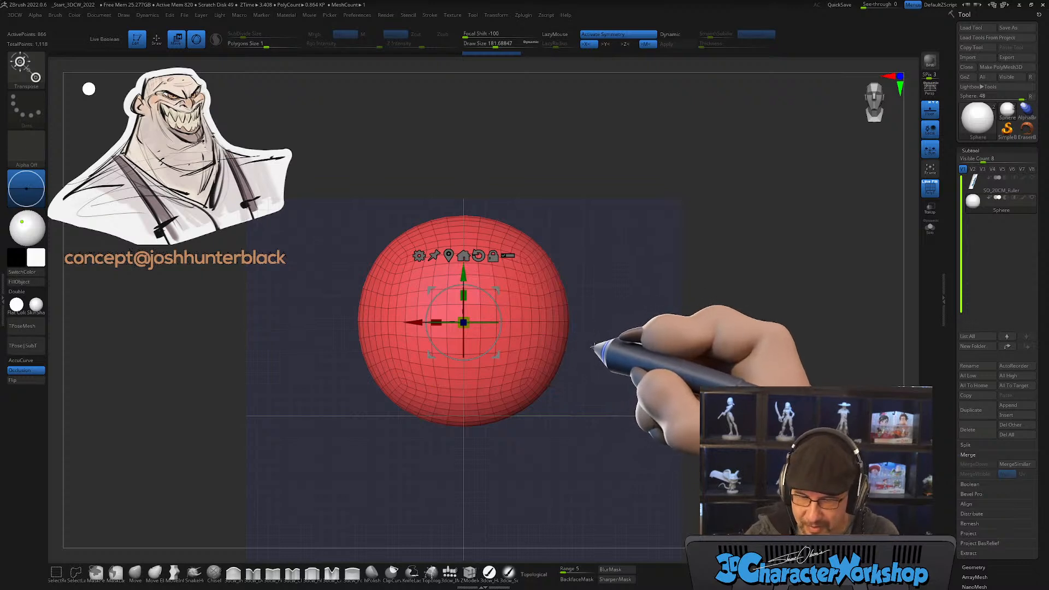
{"action": "left_click_drag", "start_coordinate": [591, 348], "coordinate": [577, 363], "text": "alt"}
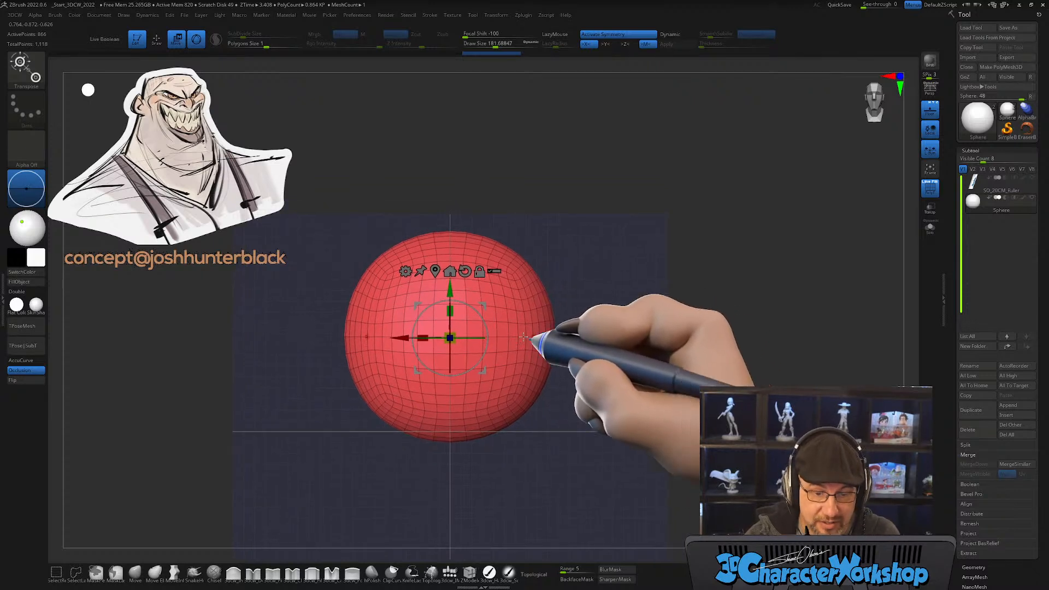
Step: Flatten the sphere vertically and narrow its width to form an egg-like cranium
{"action": "left_click_drag", "start_coordinate": [454, 310], "coordinate": [460, 355]}
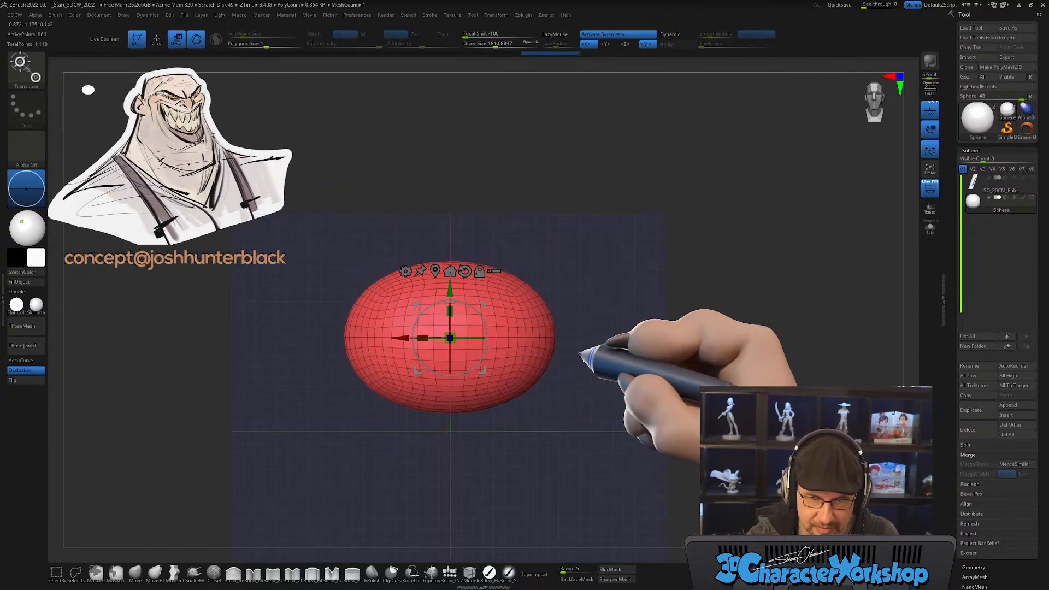
{"action": "left_click_drag", "start_coordinate": [568, 376], "coordinate": [583, 392]}
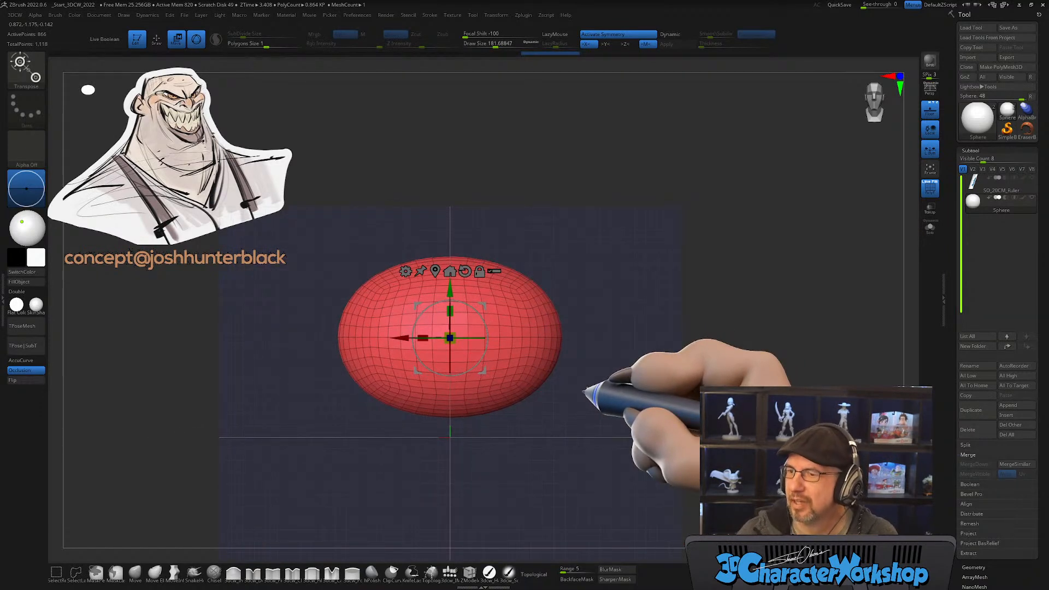
{"action": "left_click_drag", "start_coordinate": [436, 345], "coordinate": [442, 335]}
{"action": "left_click_drag", "start_coordinate": [605, 377], "coordinate": [596, 408], "text": "alt"}
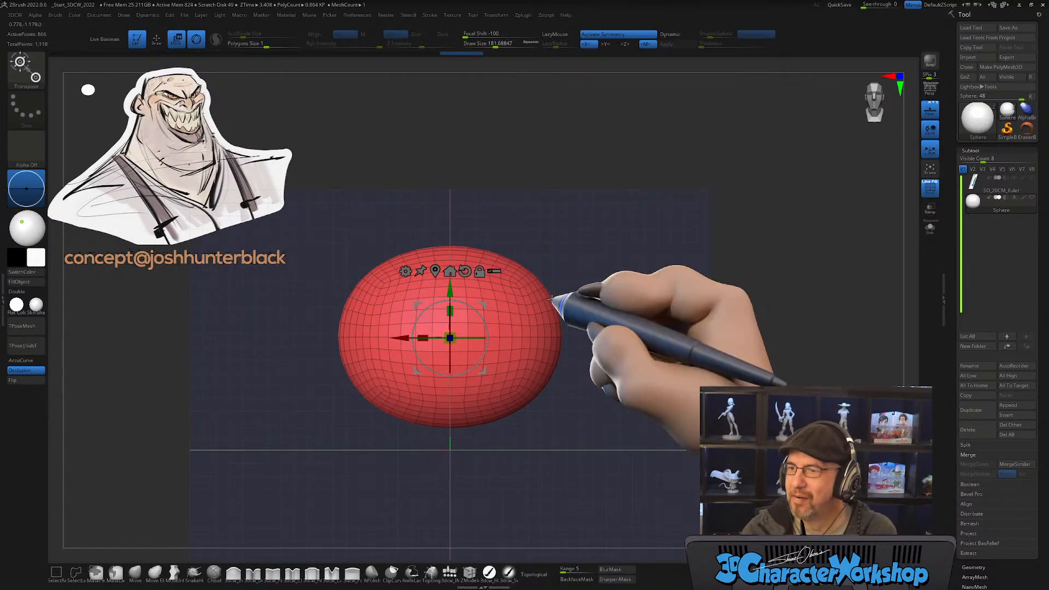
{"action": "left_click_drag", "start_coordinate": [551, 301], "coordinate": [571, 309], "text": "alt"}
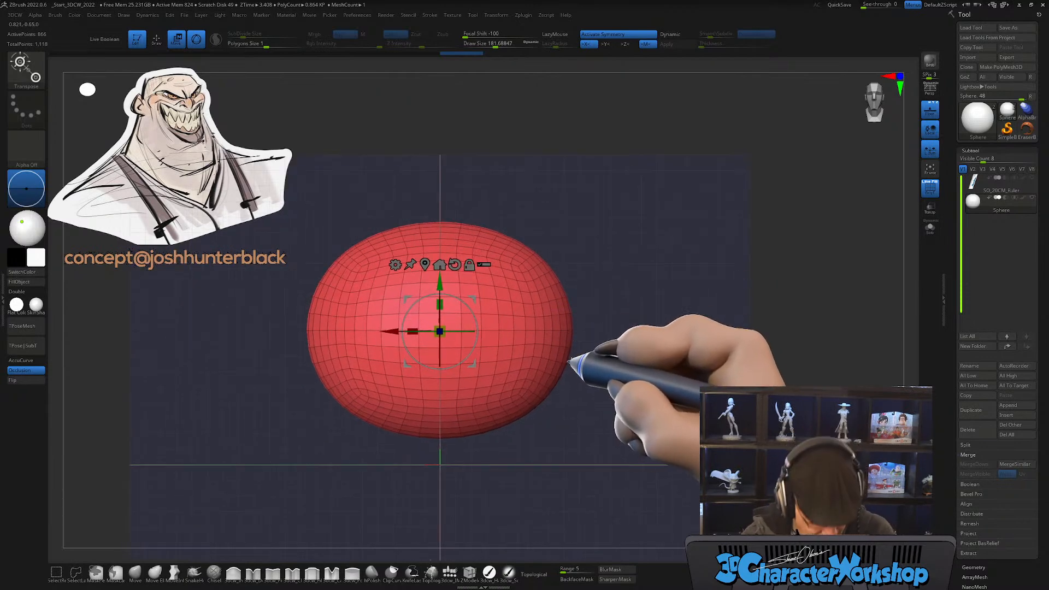
Step: Duplicate the cranium downward and reshape the copy into a shorter jaw mass set forward beneath it
{"action": "left_click_drag", "start_coordinate": [479, 285], "coordinate": [507, 256], "text": "alt"}
{"action": "left_click_drag", "start_coordinate": [448, 234], "coordinate": [448, 283], "text": "ctrl"}
{"action": "left_click_drag", "start_coordinate": [601, 391], "coordinate": [557, 412]}
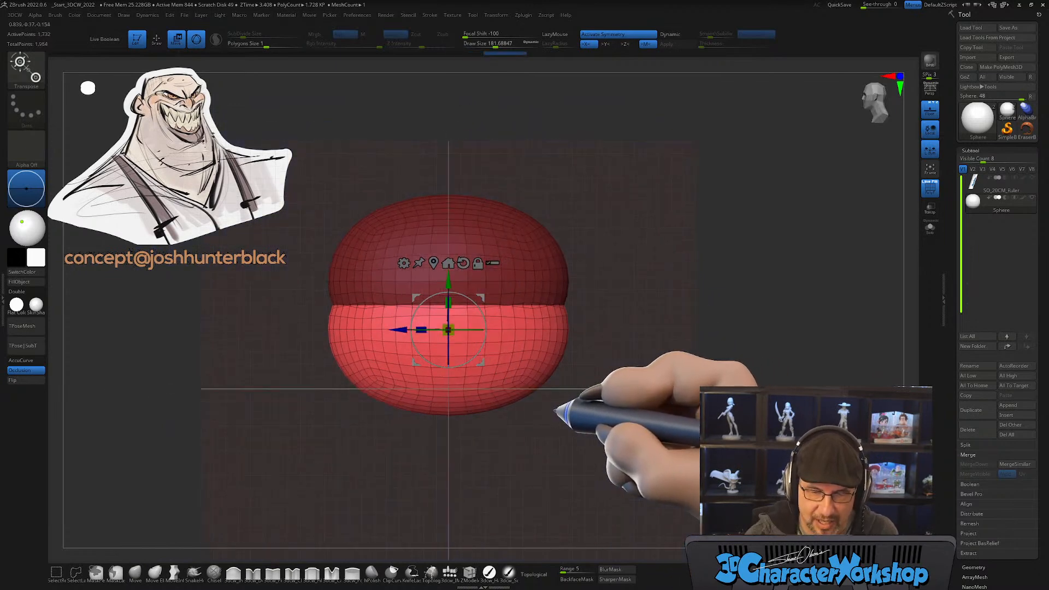
{"action": "left_click_drag", "start_coordinate": [426, 331], "coordinate": [355, 329]}
{"action": "left_click_drag", "start_coordinate": [404, 302], "coordinate": [403, 292]}
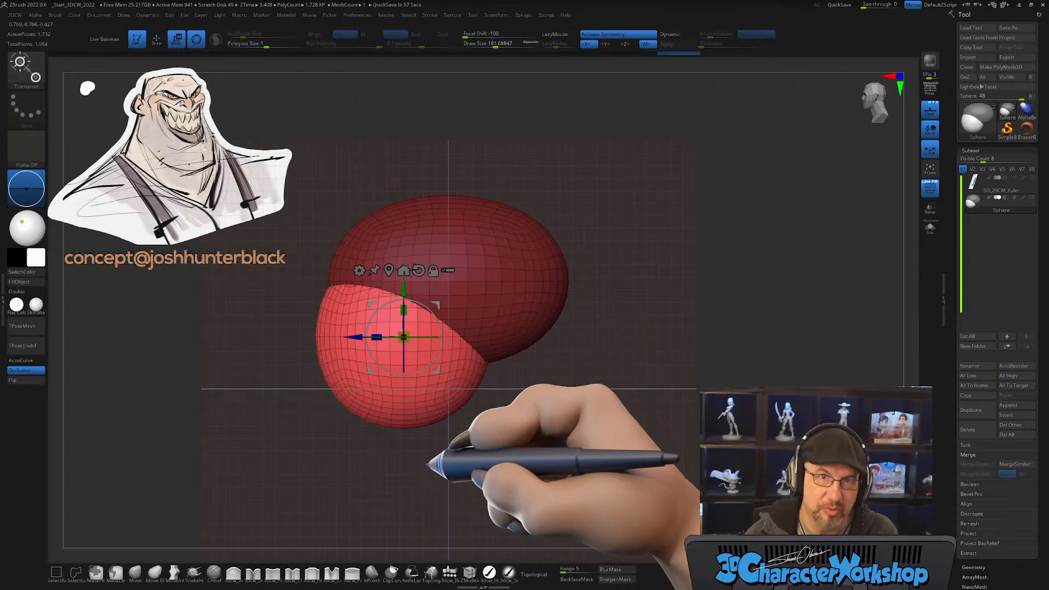
Step: Switch to the Move brush with the floor grid hidden, and give the cranium and jaw separate polygroups
{"action": "mouse_move", "coordinate": [468, 440]}
{"action": "left_mouse_down", "text": "shift"}
{"action": "mouse_move", "coordinate": [492, 436]}
{"action": "mouse_move", "coordinate": [533, 457]}
{"action": "mouse_move", "coordinate": [501, 454]}
{"action": "left_mouse_up", "text": "shift"}
{"action": "left_click", "coordinate": [135, 573]}
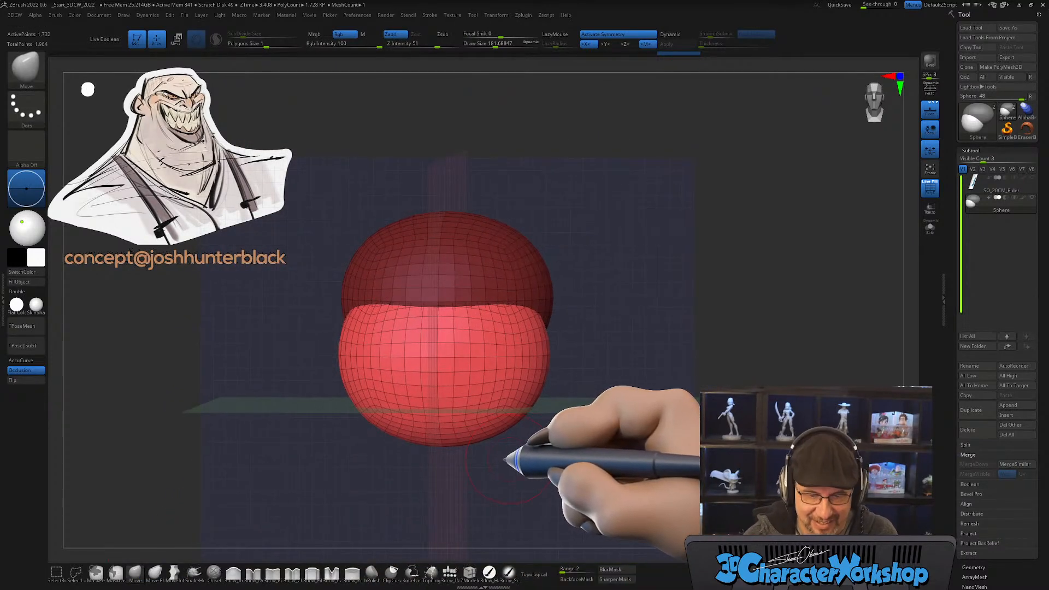
{"action": "left_click", "coordinate": [930, 115]}
{"action": "mouse_move", "coordinate": [589, 452]}
{"action": "left_mouse_down", "text": "alt"}
{"action": "mouse_move", "coordinate": [585, 425]}
{"action": "mouse_move", "coordinate": [558, 452]}
{"action": "left_mouse_up", "text": "alt"}
{"action": "key", "text": "ctrl+w"}
Step: Push the back of the cranium inward with the Move brush at a draw size of about 657
{"action": "key", "text": "s"}
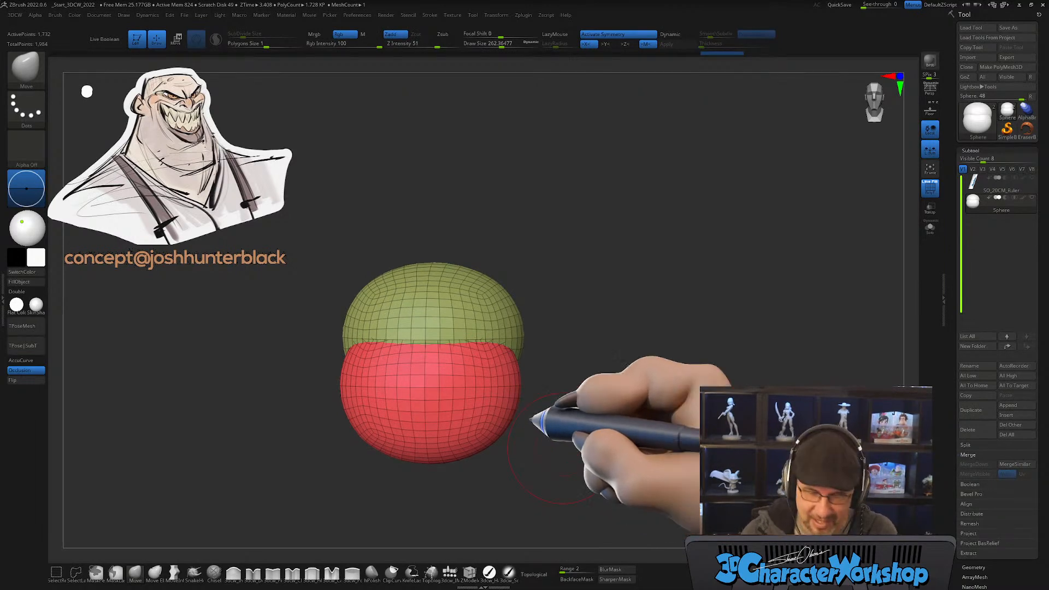
{"action": "left_click_drag", "start_coordinate": [529, 425], "coordinate": [519, 460]}
{"action": "left_click_drag", "start_coordinate": [580, 339], "coordinate": [592, 293], "text": "alt"}
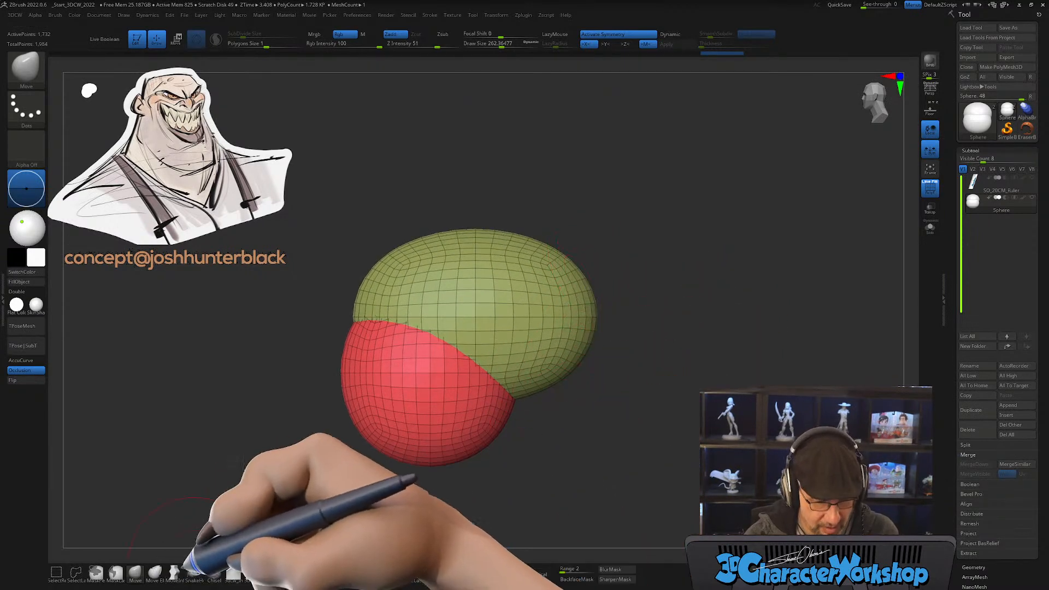
{"action": "key", "text": "s"}
{"action": "left_click_drag", "start_coordinate": [549, 455], "coordinate": [573, 457]}
{"action": "mouse_move", "coordinate": [592, 313]}
{"action": "left_mouse_down"}
{"action": "mouse_move", "coordinate": [563, 322]}
{"action": "mouse_move", "coordinate": [557, 304]}
{"action": "left_mouse_up"}
{"action": "right_click_drag", "start_coordinate": [463, 333], "coordinate": [582, 350]}
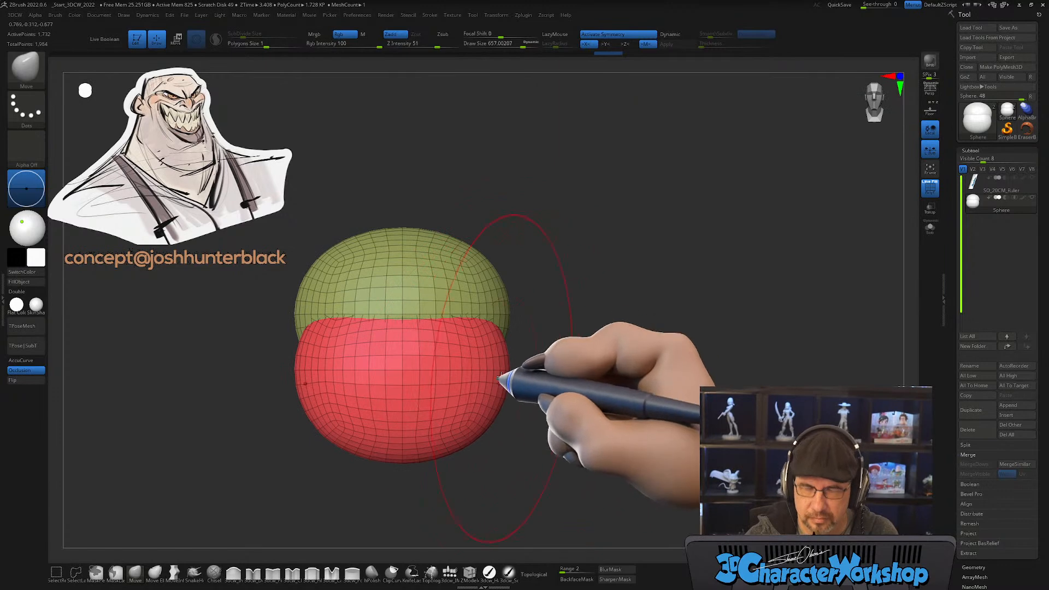
Step: Turn on Topological mode for the Move brush and shape the jaw's back and underside, reducing the draw size to about 437
{"action": "left_click", "coordinate": [534, 572]}
{"action": "left_click_drag", "start_coordinate": [505, 362], "coordinate": [493, 316]}
{"action": "right_click_drag", "start_coordinate": [461, 339], "coordinate": [468, 367]}
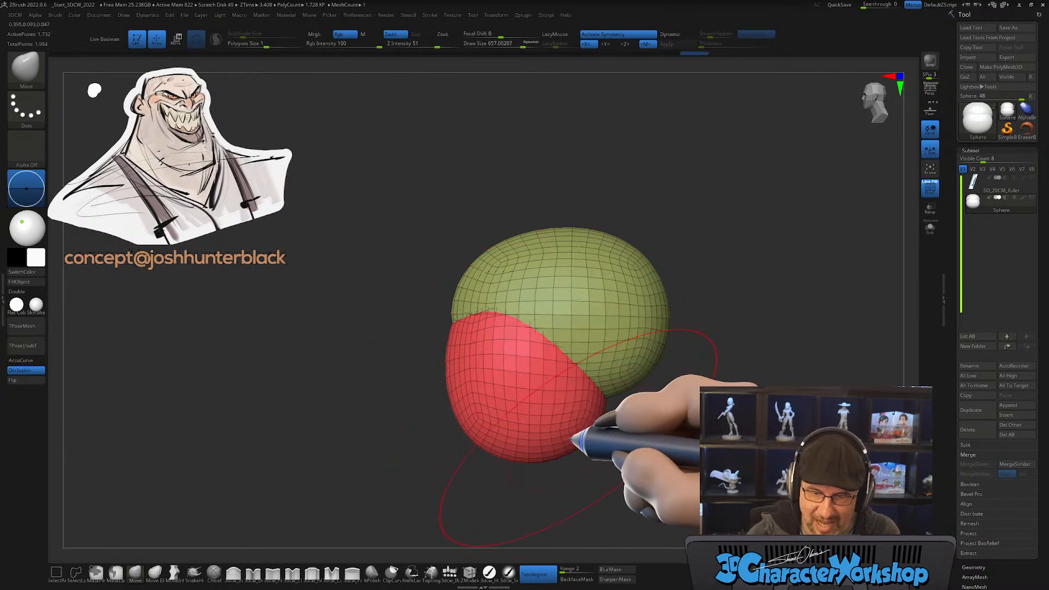
{"action": "right_click_drag", "start_coordinate": [580, 437], "coordinate": [568, 443], "text": "alt"}
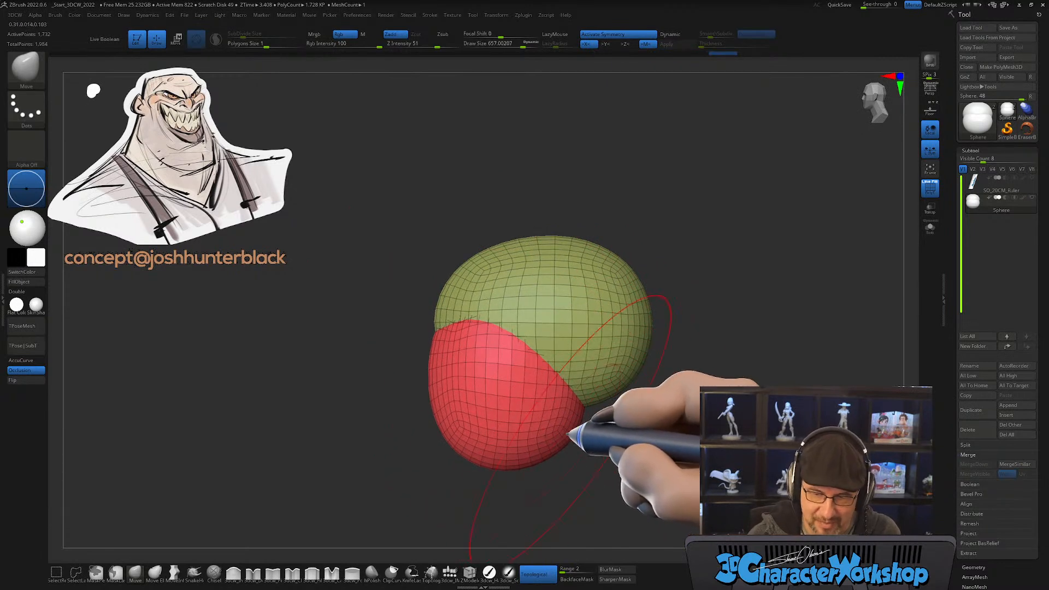
{"action": "key", "text": "bracketleft"}
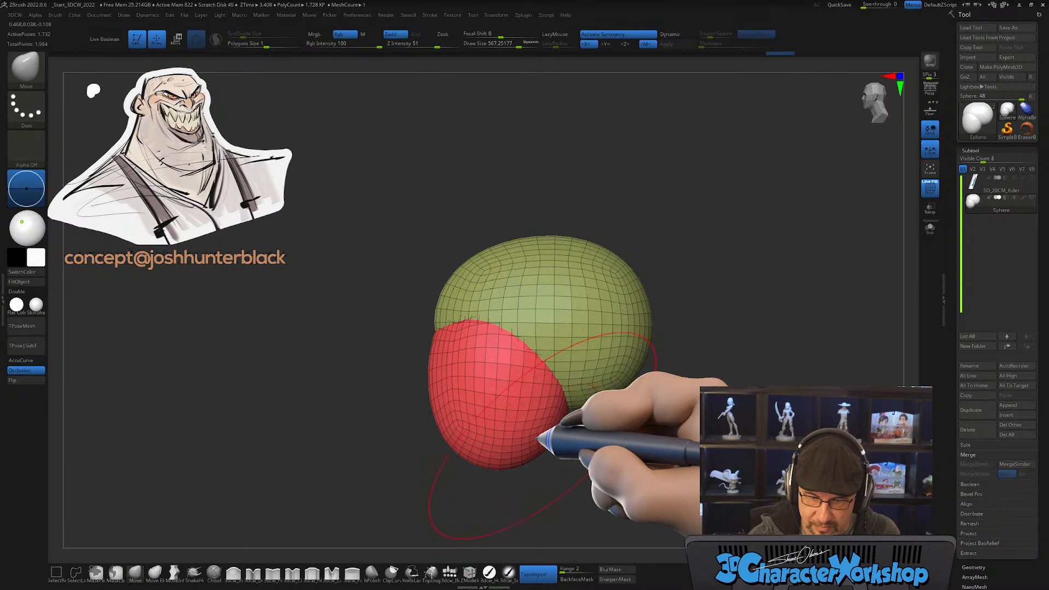
{"action": "right_click_drag", "start_coordinate": [464, 440], "coordinate": [487, 438], "text": "alt"}
{"action": "key", "text": "bracketleft"}
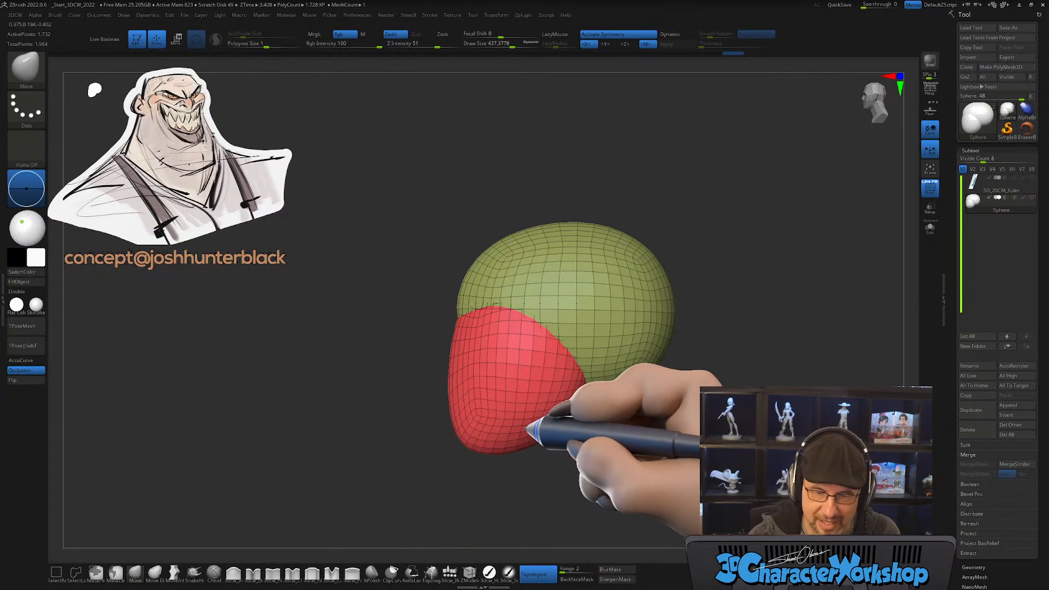
{"action": "right_click_drag", "start_coordinate": [578, 395], "coordinate": [534, 435]}
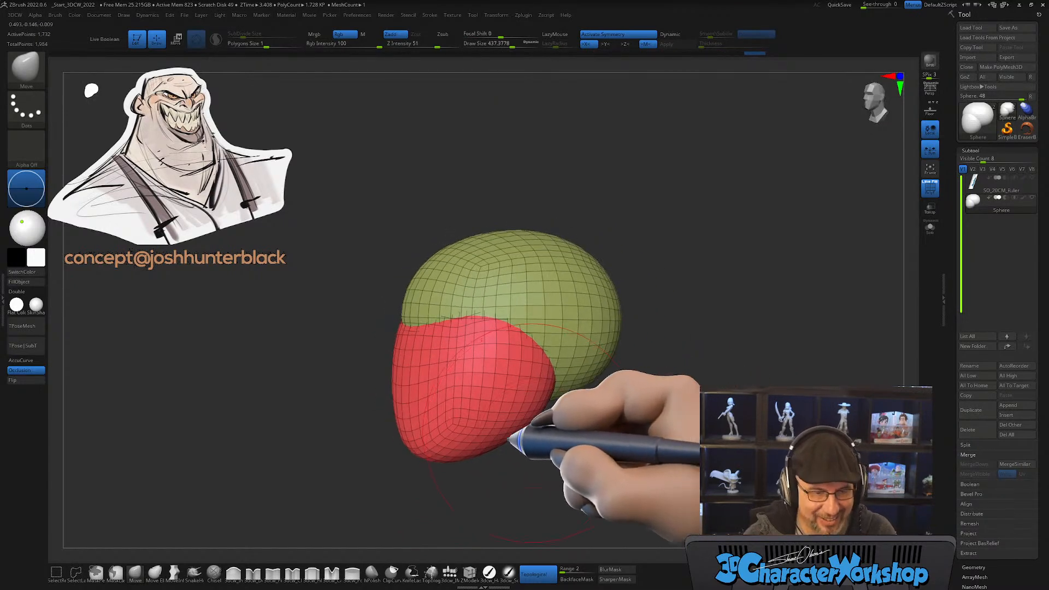
Step: Pull the chin downward and taper the jaw with the Move brush, reducing the draw size to about 372
{"action": "left_click_drag", "start_coordinate": [414, 447], "coordinate": [405, 463]}
{"action": "right_click_drag", "start_coordinate": [503, 445], "coordinate": [569, 434], "text": "shift"}
{"action": "left_click_drag", "start_coordinate": [489, 431], "coordinate": [510, 432]}
{"action": "key", "text": "bracketleft"}
{"action": "right_click_drag", "start_coordinate": [505, 413], "coordinate": [546, 400]}
{"action": "mouse_move", "coordinate": [558, 449]}
{"action": "right_mouse_down"}
{"action": "mouse_move", "coordinate": [598, 437]}
{"action": "mouse_move", "coordinate": [570, 457]}
{"action": "right_mouse_up"}
{"action": "left_click_drag", "start_coordinate": [650, 437], "coordinate": [527, 402], "text": "alt"}
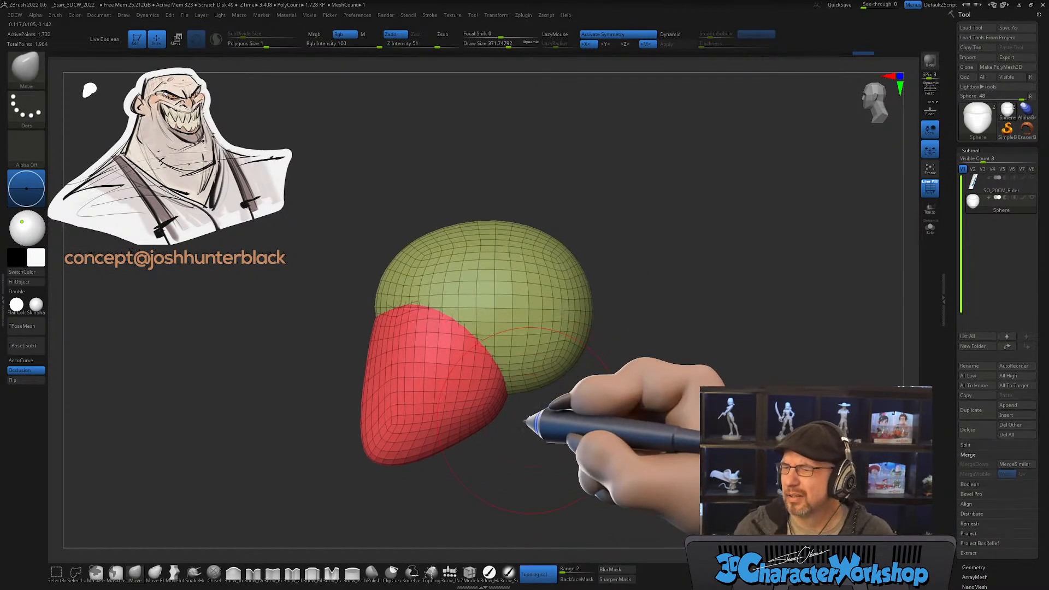
Step: Reduce the brush draw size to about 331 and check the head block-out from the front and side
{"action": "left_click_drag", "start_coordinate": [582, 372], "coordinate": [617, 352], "text": "alt"}
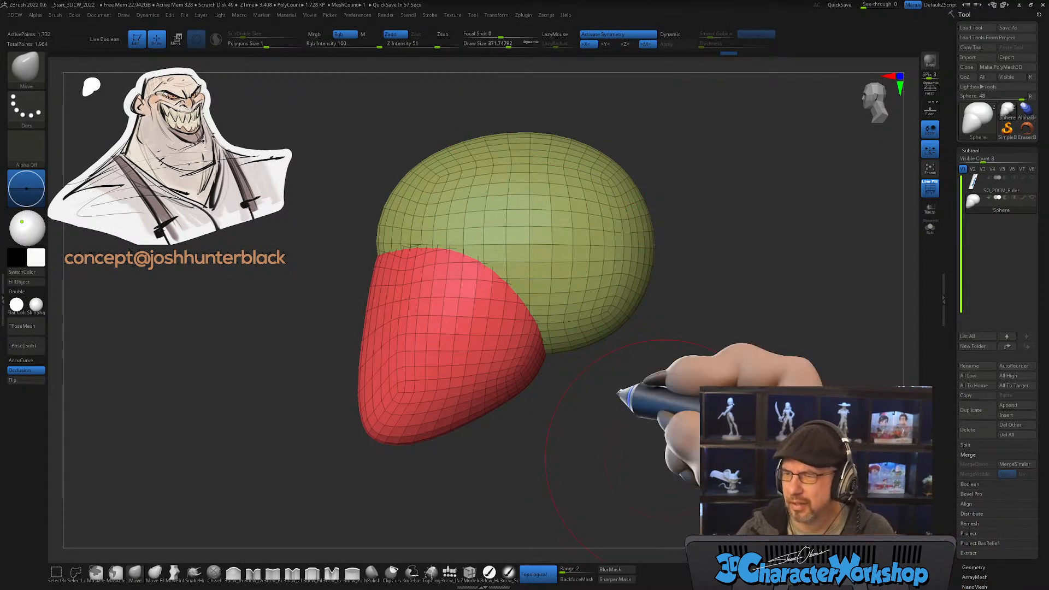
{"action": "left_click_drag", "start_coordinate": [637, 412], "coordinate": [681, 403]}
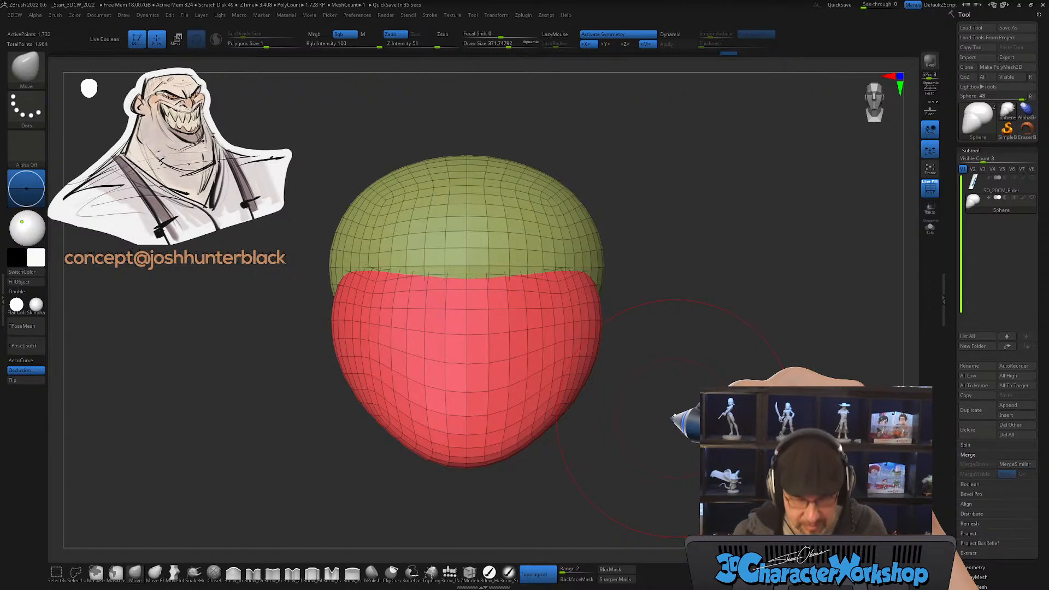
{"action": "left_click_drag", "start_coordinate": [618, 407], "coordinate": [620, 403], "text": "alt"}
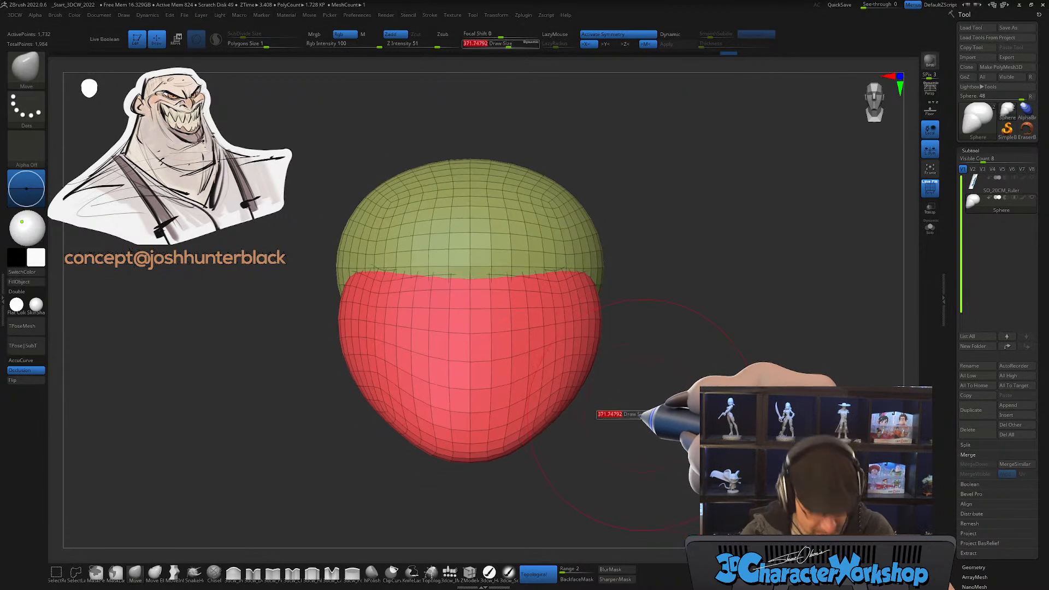
{"action": "key", "text": "bracketleft"}
{"action": "left_click_drag", "start_coordinate": [650, 442], "coordinate": [565, 448]}
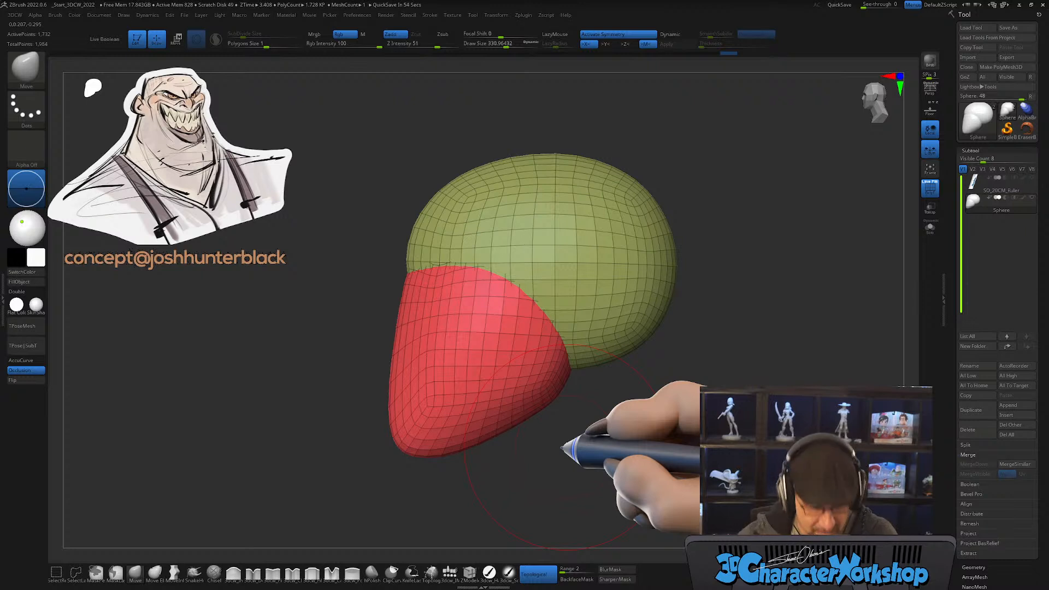
{"action": "left_click_drag", "start_coordinate": [604, 422], "coordinate": [550, 420]}
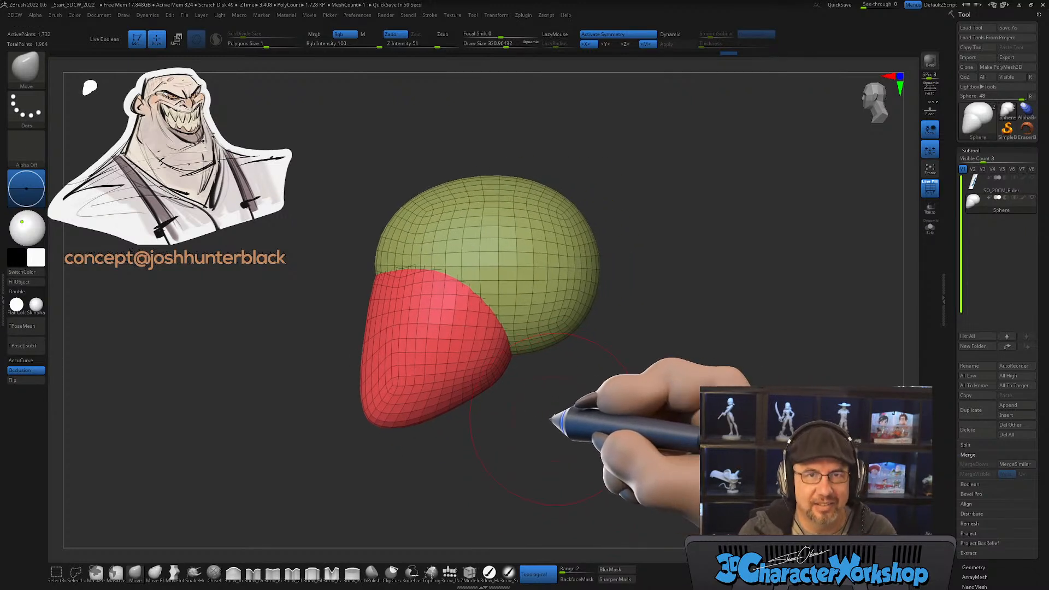
Step: Undo the jaw and cranium shaping all the way back to the single round sphere
{"action": "key", "text": "ctrl"}
{"action": "key", "text": "ctrl+z"}
{"action": "key", "text": "ctrl+z"}
{"action": "key", "text": "ctrl+z"}
{"action": "key", "text": "ctrl+z"}
{"action": "key", "text": "ctrl+z"}
{"action": "key", "text": "ctrl+z"}
{"action": "key", "text": "ctrl+z"}
{"action": "key", "text": "ctrl+z"}
{"action": "key", "text": "ctrl+z"}
{"action": "key", "text": "ctrl+z"}
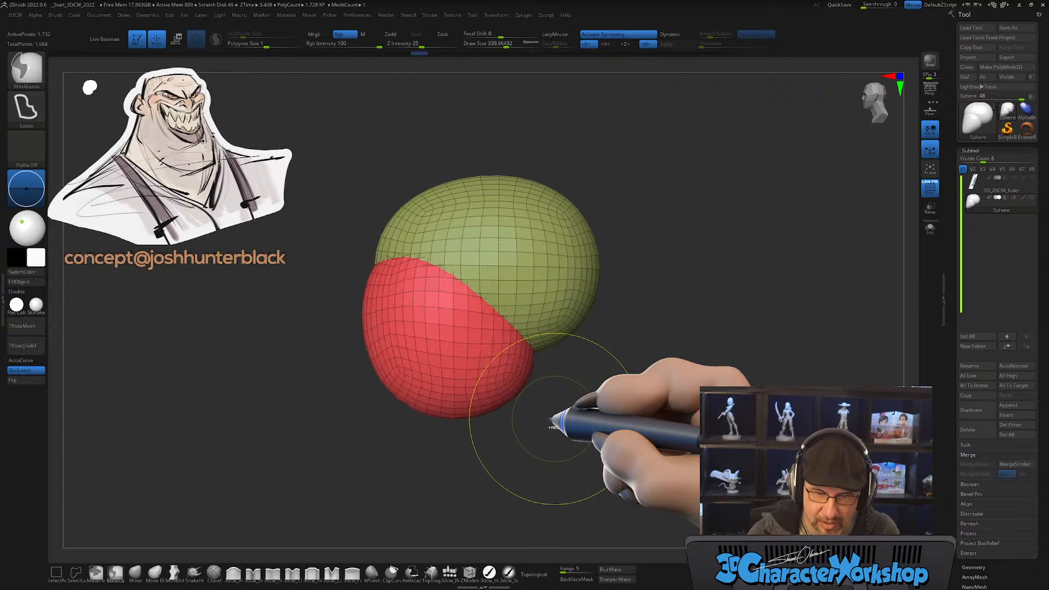
{"action": "left_click_drag", "start_coordinate": [389, 50], "coordinate": [176, 53]}
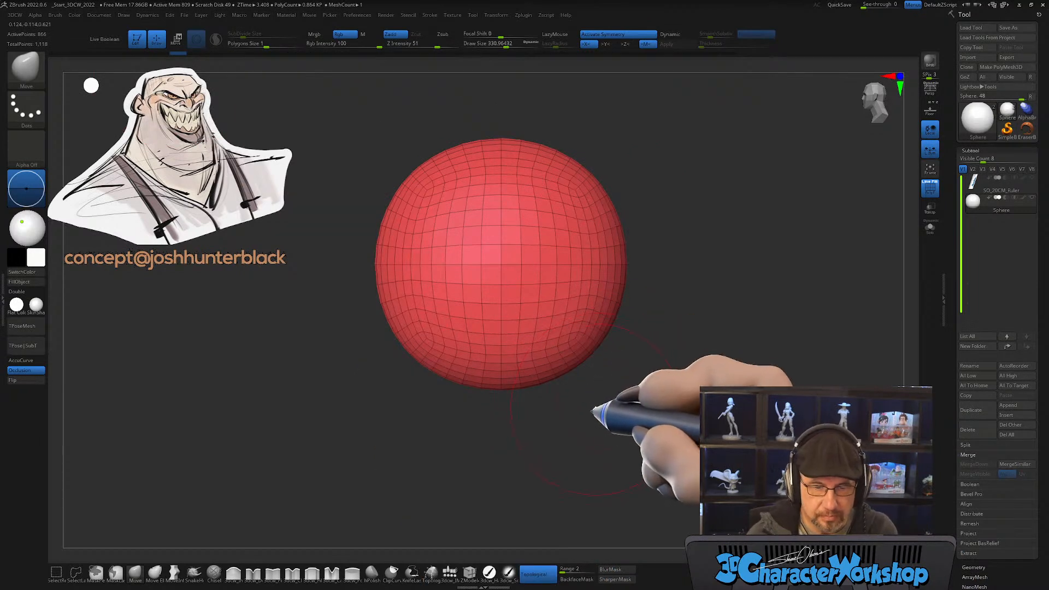
Step: Enlarge the concept reference image with Spotlight and reposition it beside the sphere
{"action": "left_click_drag", "start_coordinate": [588, 405], "coordinate": [581, 418], "text": "alt"}
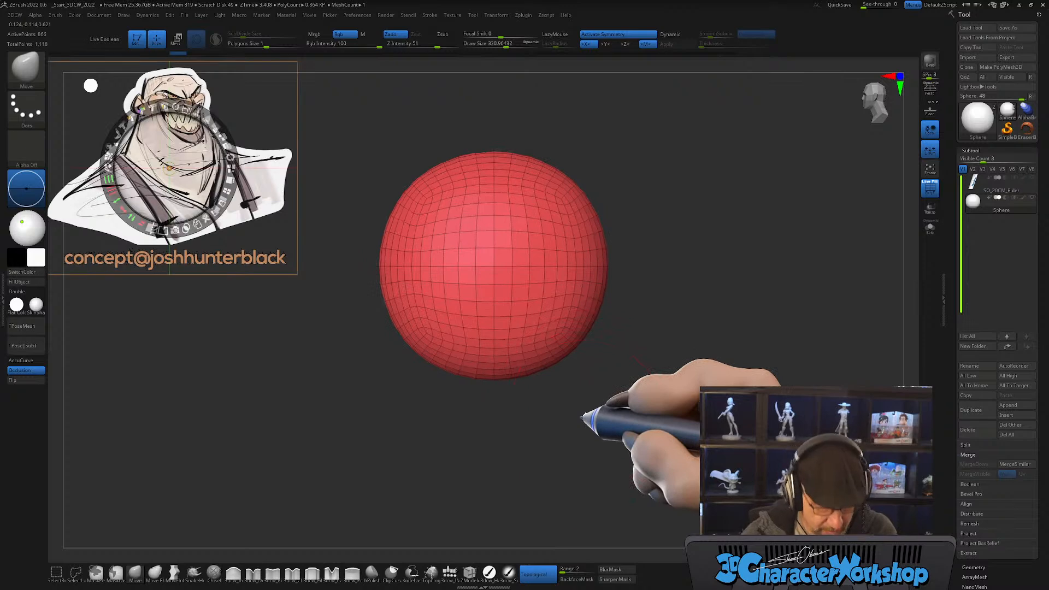
{"action": "key", "text": "z"}
{"action": "left_click_drag", "start_coordinate": [218, 198], "coordinate": [271, 392]}
{"action": "left_click_drag", "start_coordinate": [260, 342], "coordinate": [284, 373]}
{"action": "key", "text": "z"}
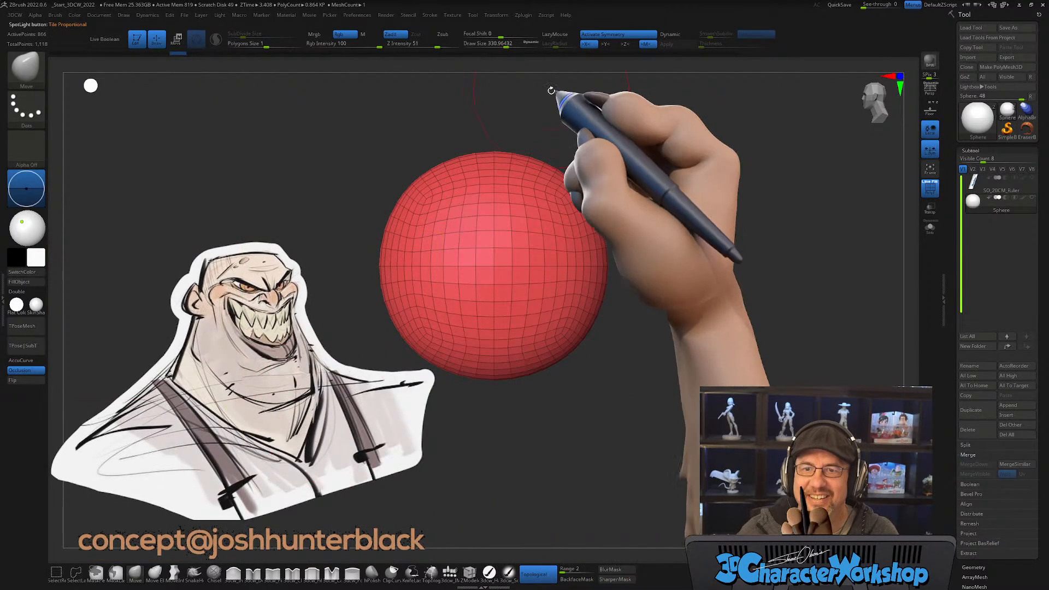
Step: Mark the concept's shoulder and neck contours with coloured annotation strokes, clear the strokes, and move the annotation toolbar aside
{"action": "left_click_drag", "start_coordinate": [216, 301], "coordinate": [77, 221]}
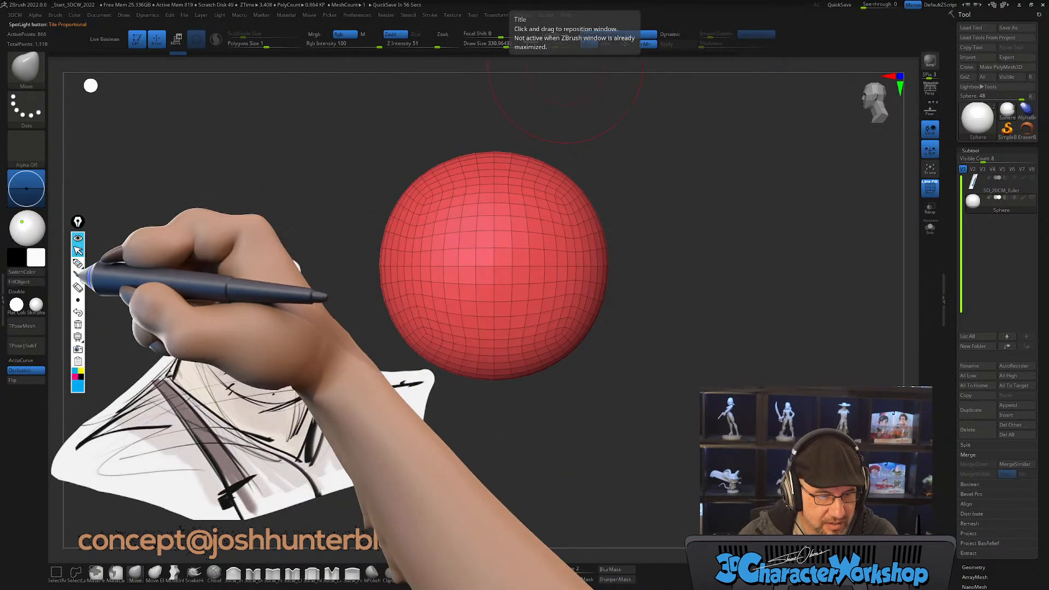
{"action": "left_click", "coordinate": [78, 263]}
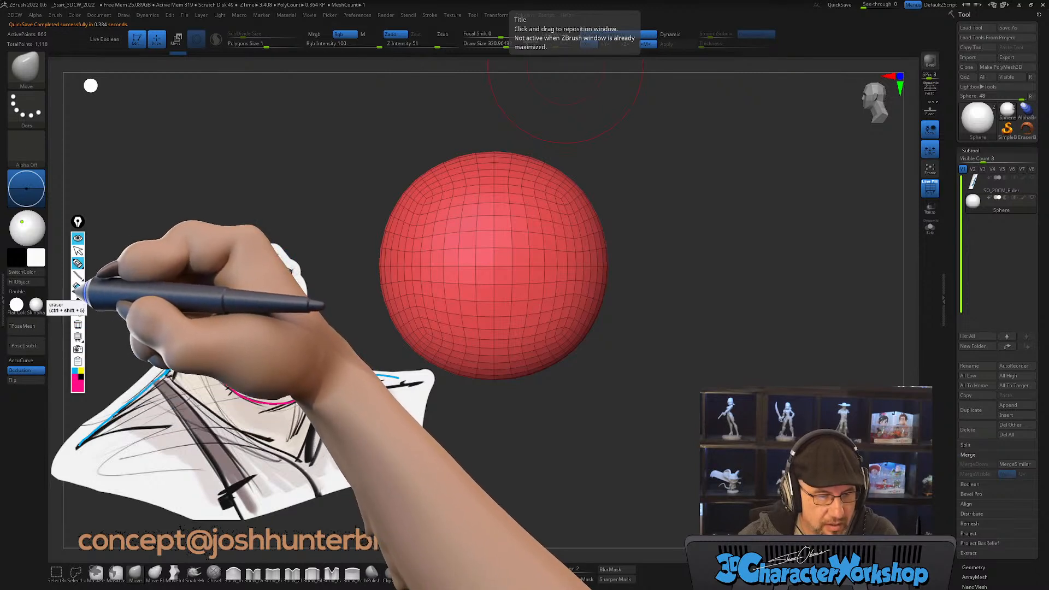
{"action": "left_click", "coordinate": [78, 288]}
{"action": "mouse_move", "coordinate": [194, 311]}
{"action": "left_mouse_down"}
{"action": "mouse_move", "coordinate": [185, 306]}
{"action": "mouse_move", "coordinate": [258, 250]}
{"action": "mouse_move", "coordinate": [280, 363]}
{"action": "mouse_move", "coordinate": [253, 441]}
{"action": "mouse_move", "coordinate": [152, 410]}
{"action": "mouse_move", "coordinate": [59, 336]}
{"action": "left_mouse_up"}
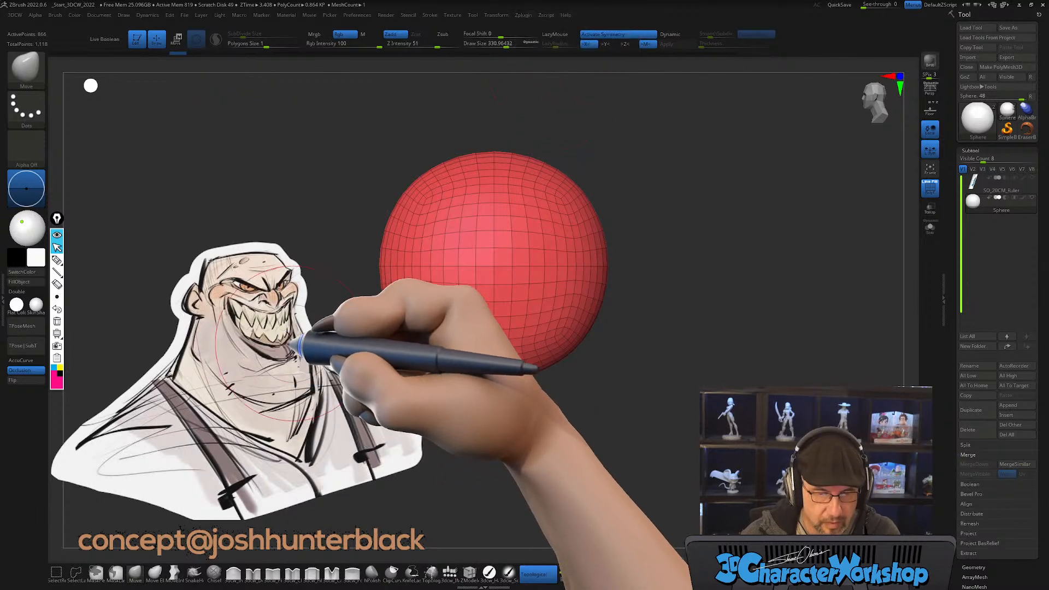
Step: Shrink the concept reference with Spotlight, place it above and beside the sphere, park the dial away from it and exit Spotlight editing
{"action": "key", "text": "z"}
{"action": "left_click_drag", "start_coordinate": [260, 341], "coordinate": [230, 341]}
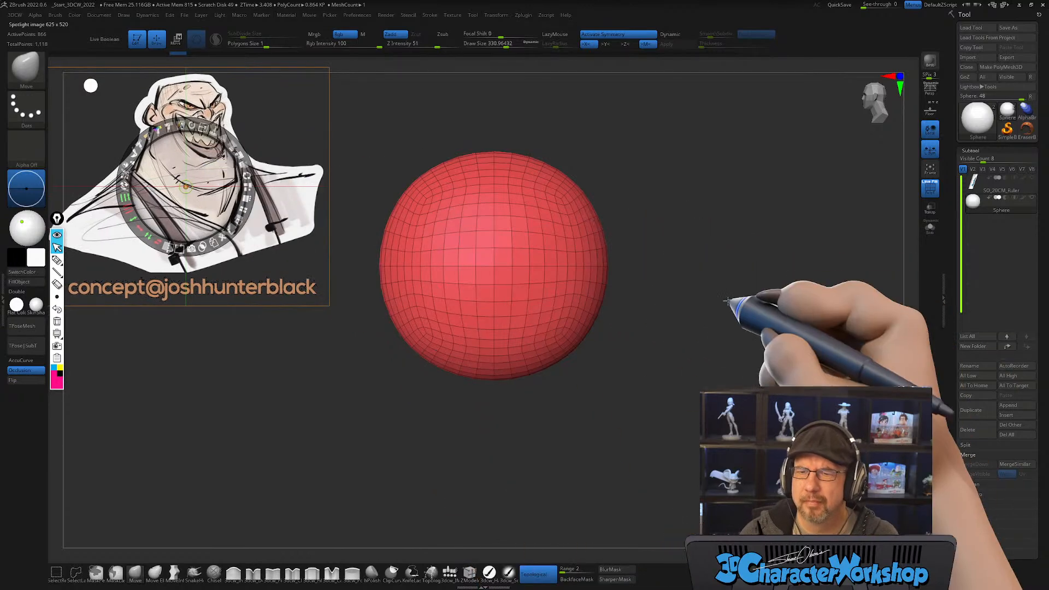
{"action": "left_click", "coordinate": [802, 292]}
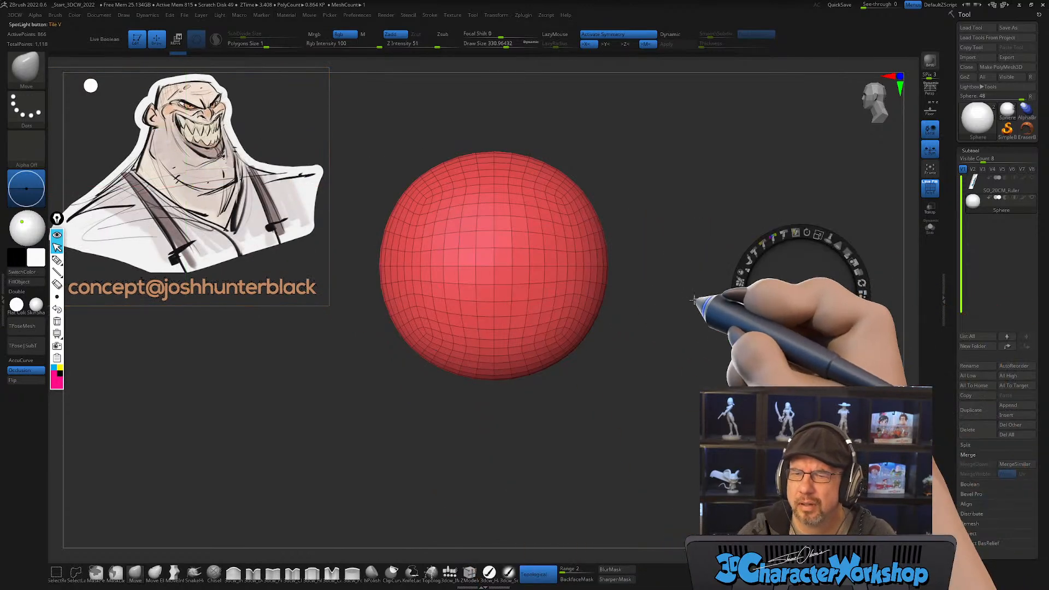
{"action": "key", "text": "z"}
{"action": "mouse_move", "coordinate": [759, 276]}
{"action": "left_mouse_down", "text": "alt"}
{"action": "mouse_move", "coordinate": [762, 264]}
{"action": "mouse_move", "coordinate": [765, 280]}
{"action": "left_mouse_up", "text": "alt"}
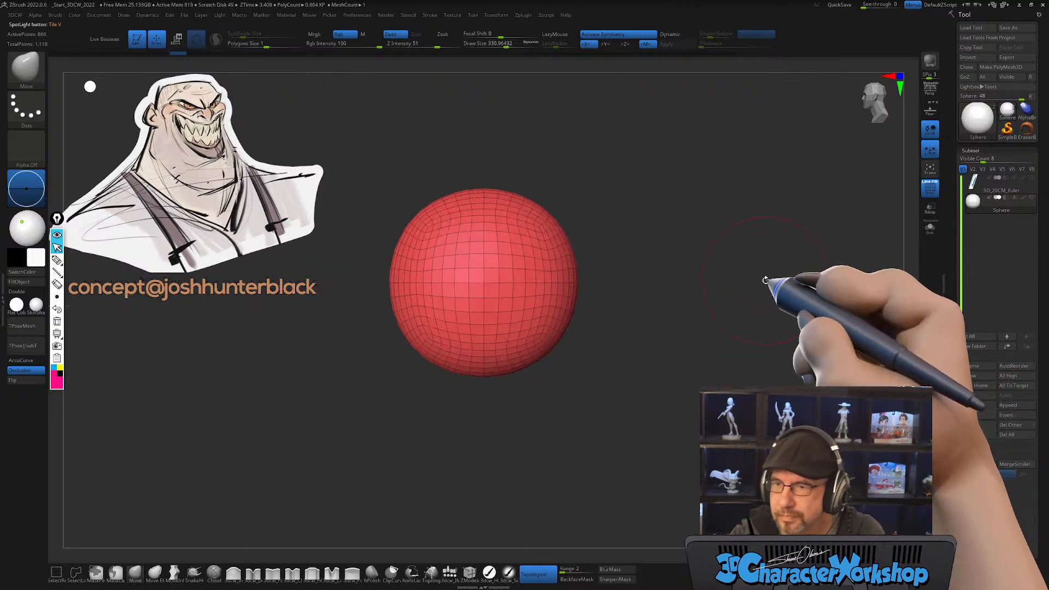
Step: Stretch the sphere vertically into a tall egg shape with the gizmo, undoing the excess transforms
{"action": "left_click_drag", "start_coordinate": [562, 374], "coordinate": [574, 429], "text": "alt"}
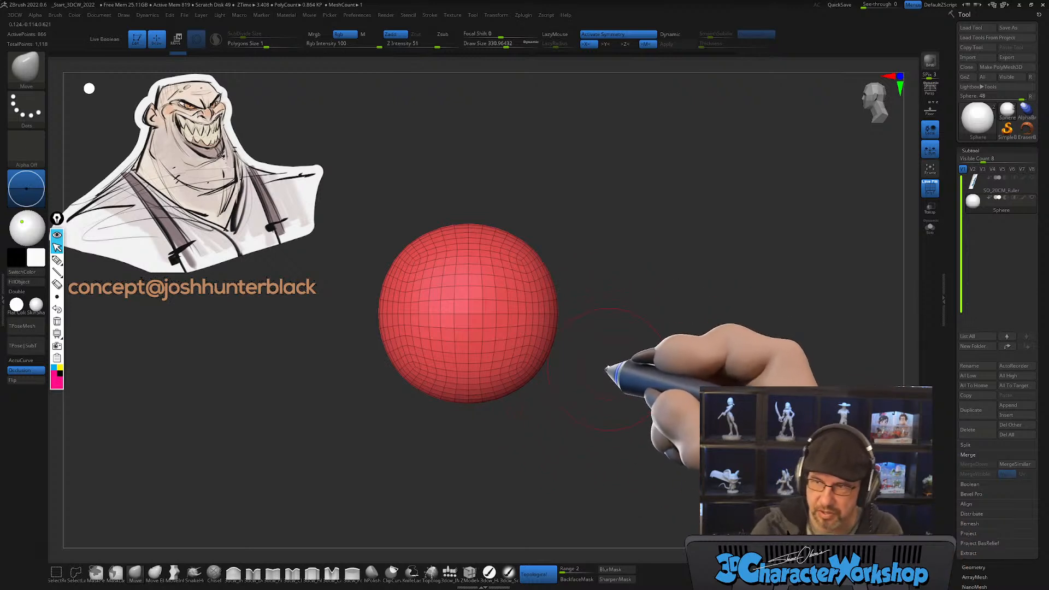
{"action": "mouse_move", "coordinate": [611, 351]}
{"action": "left_mouse_down"}
{"action": "mouse_move", "coordinate": [646, 351]}
{"action": "mouse_move", "coordinate": [608, 382]}
{"action": "left_mouse_up"}
{"action": "key", "text": "w"}
{"action": "left_click_drag", "start_coordinate": [481, 241], "coordinate": [488, 125], "text": "alt"}
{"action": "left_click", "coordinate": [482, 185]}
{"action": "key", "text": "ctrl+z"}
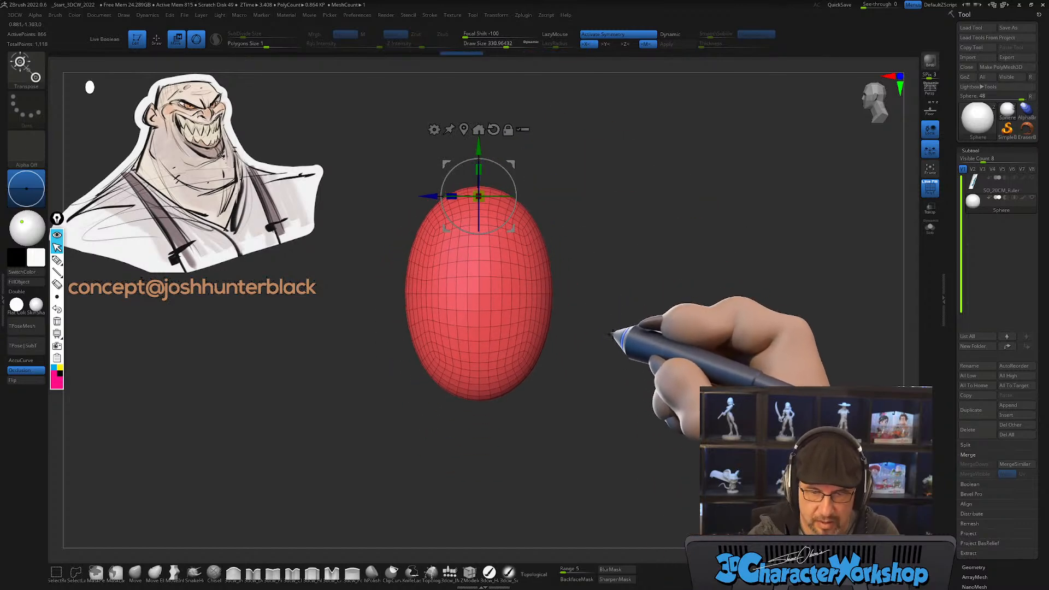
{"action": "key", "text": "ctrl+z"}
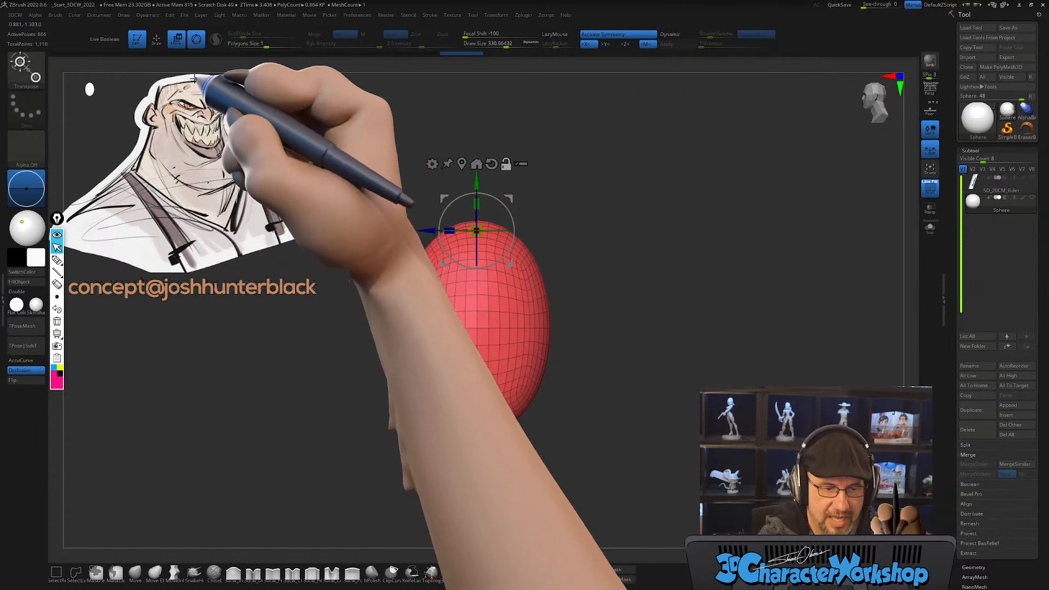
Step: Enlarge the Move brush to about 878 and broaden the lower half of the egg while narrowing its upper sides
{"action": "key", "text": "q"}
{"action": "key", "text": "s"}
{"action": "mouse_move", "coordinate": [437, 461]}
{"action": "left_mouse_down"}
{"action": "mouse_move", "coordinate": [433, 409]}
{"action": "mouse_move", "coordinate": [506, 407]}
{"action": "left_mouse_up"}
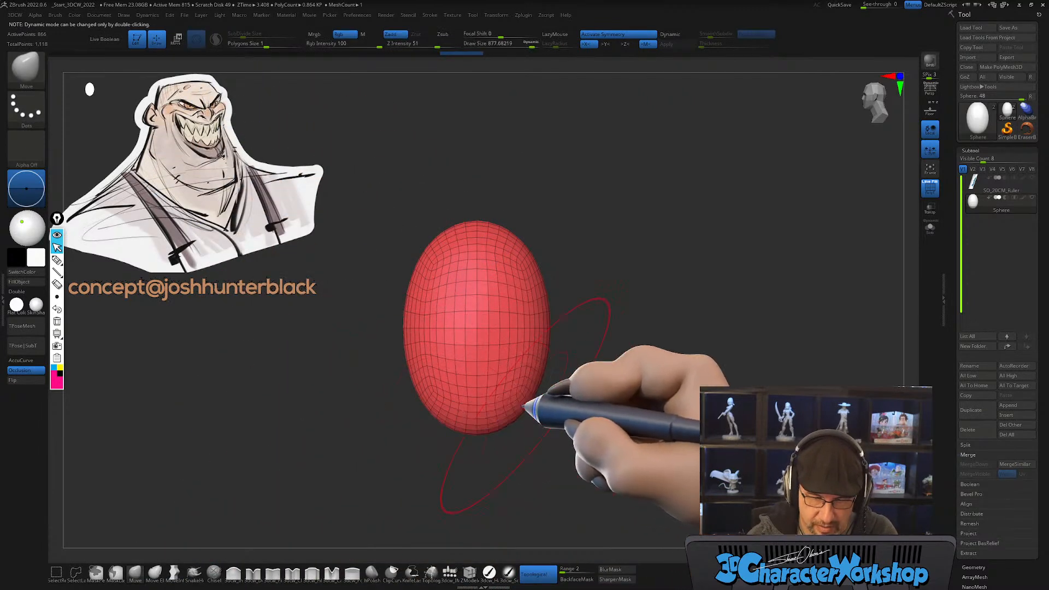
{"action": "key", "text": "ctrl+z"}
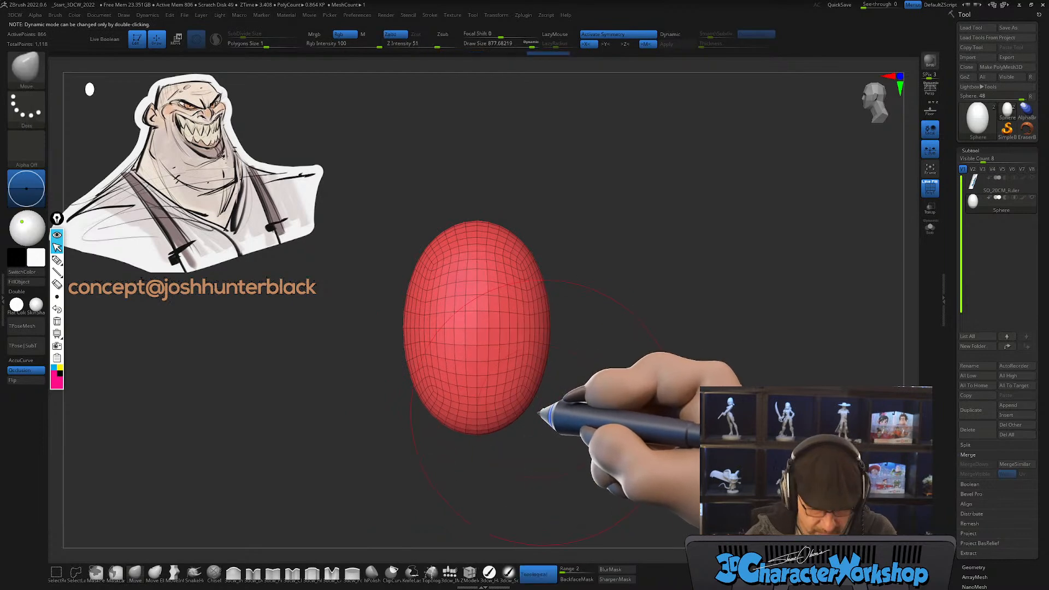
{"action": "mouse_move", "coordinate": [538, 414]}
{"action": "left_mouse_down", "text": "shift"}
{"action": "mouse_move", "coordinate": [668, 419]}
{"action": "mouse_move", "coordinate": [608, 427]}
{"action": "left_mouse_up", "text": "shift"}
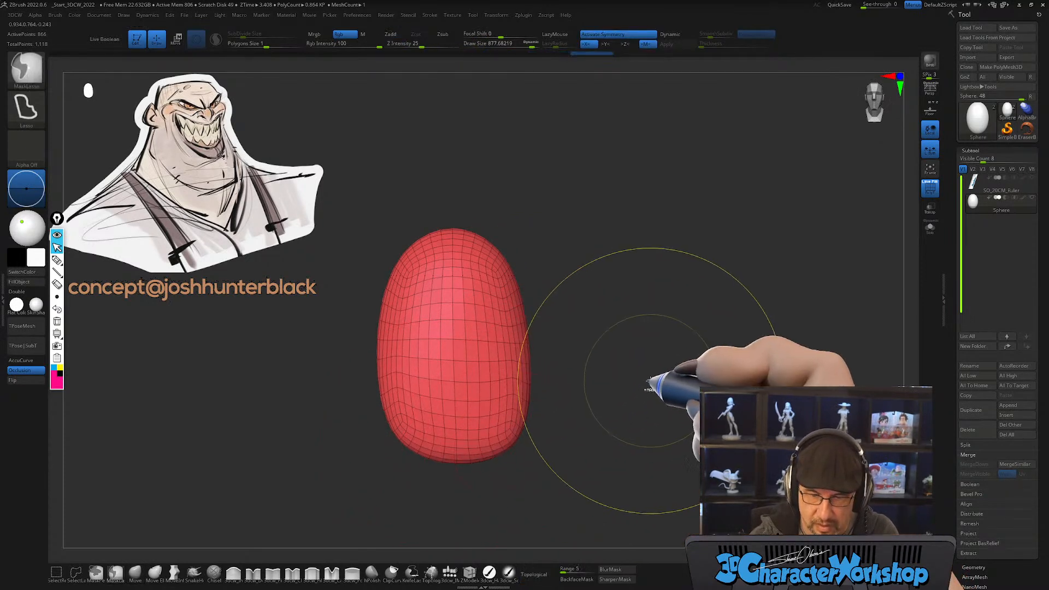
{"action": "key", "text": "ctrl"}
{"action": "mouse_move", "coordinate": [503, 405]}
{"action": "left_mouse_down"}
{"action": "mouse_move", "coordinate": [509, 425]}
{"action": "mouse_move", "coordinate": [521, 419]}
{"action": "left_mouse_up"}
{"action": "left_click_drag", "start_coordinate": [519, 377], "coordinate": [523, 360]}
{"action": "mouse_move", "coordinate": [509, 269]}
{"action": "left_mouse_down"}
{"action": "mouse_move", "coordinate": [463, 236]}
{"action": "mouse_move", "coordinate": [460, 246]}
{"action": "left_mouse_up"}
Step: Reduce the Move brush draw size to about 704 and reshape the crown and side profile of the head form
{"action": "key", "text": "s"}
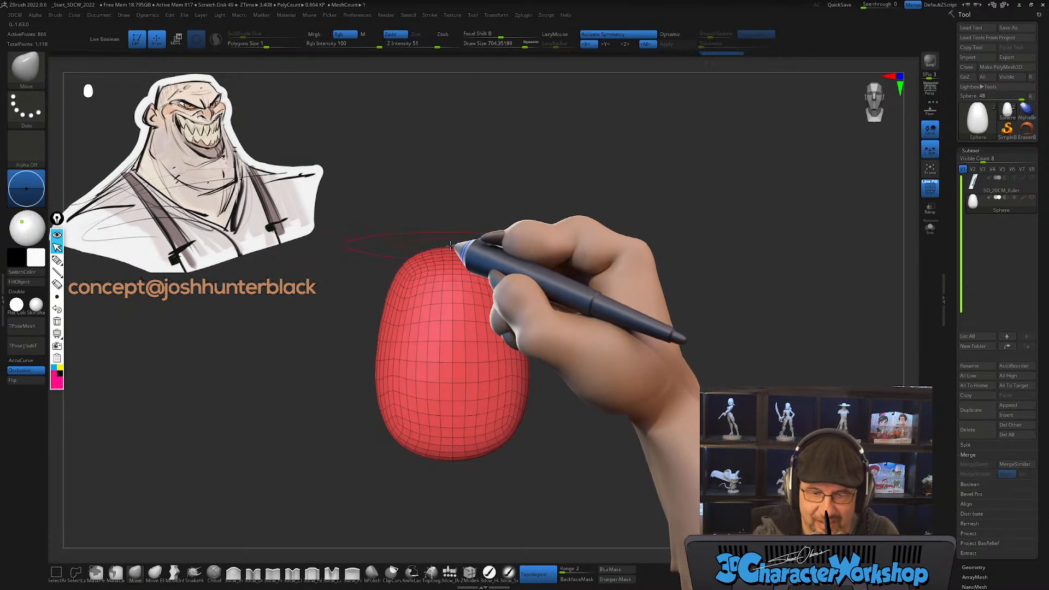
{"action": "mouse_move", "coordinate": [566, 257]}
{"action": "left_mouse_down"}
{"action": "mouse_move", "coordinate": [532, 254]}
{"action": "mouse_move", "coordinate": [510, 277]}
{"action": "left_mouse_up"}
{"action": "left_click_drag", "start_coordinate": [428, 284], "coordinate": [445, 291]}
{"action": "left_click_drag", "start_coordinate": [398, 436], "coordinate": [581, 375]}
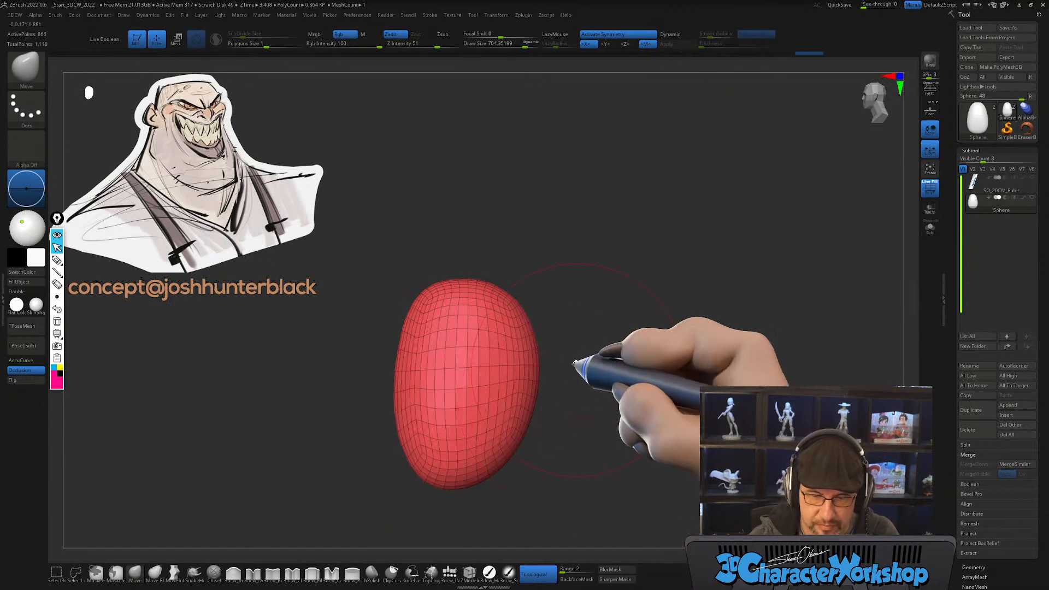
Step: Flatten the underside of the form and square off its lower corners from the side, front and below
{"action": "left_click_drag", "start_coordinate": [405, 465], "coordinate": [398, 476]}
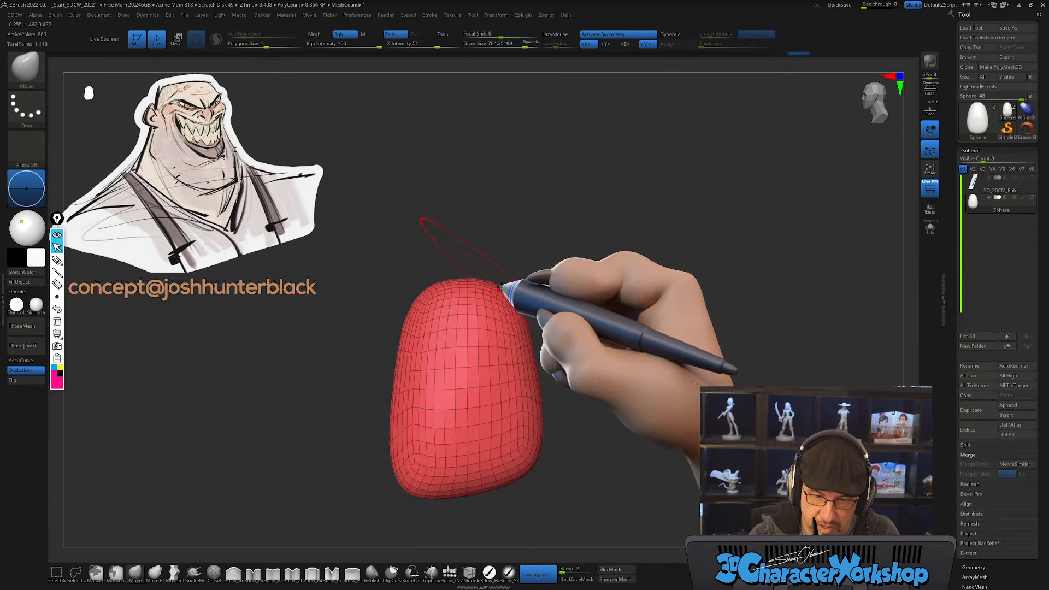
{"action": "mouse_move", "coordinate": [554, 376]}
{"action": "left_mouse_down"}
{"action": "mouse_move", "coordinate": [610, 371]}
{"action": "mouse_move", "coordinate": [588, 334]}
{"action": "left_mouse_up"}
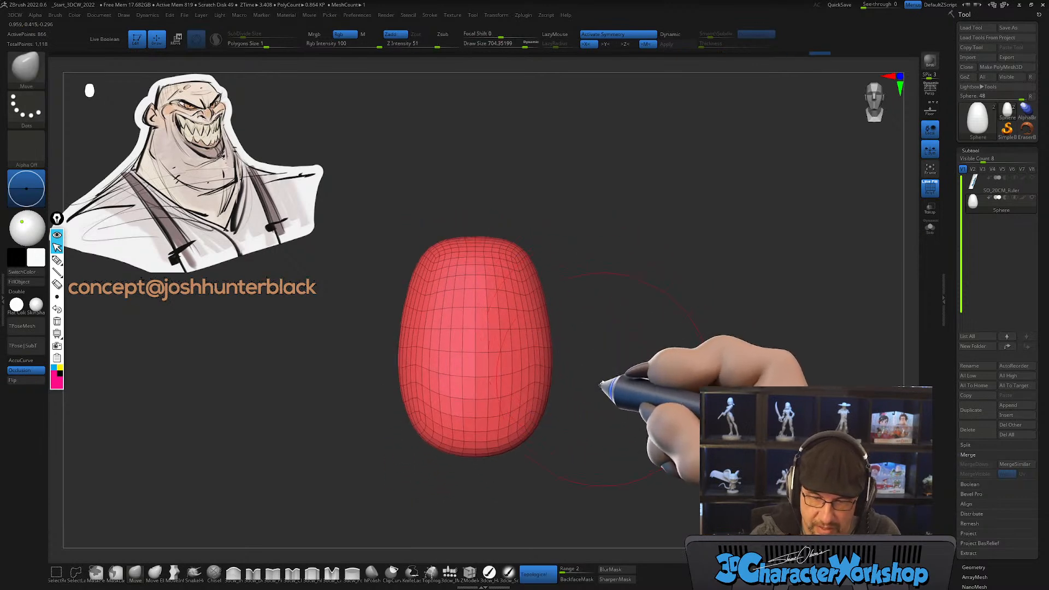
{"action": "left_click_drag", "start_coordinate": [600, 376], "coordinate": [552, 377]}
{"action": "left_click_drag", "start_coordinate": [527, 423], "coordinate": [534, 349]}
{"action": "left_click_drag", "start_coordinate": [514, 403], "coordinate": [529, 380], "text": "alt"}
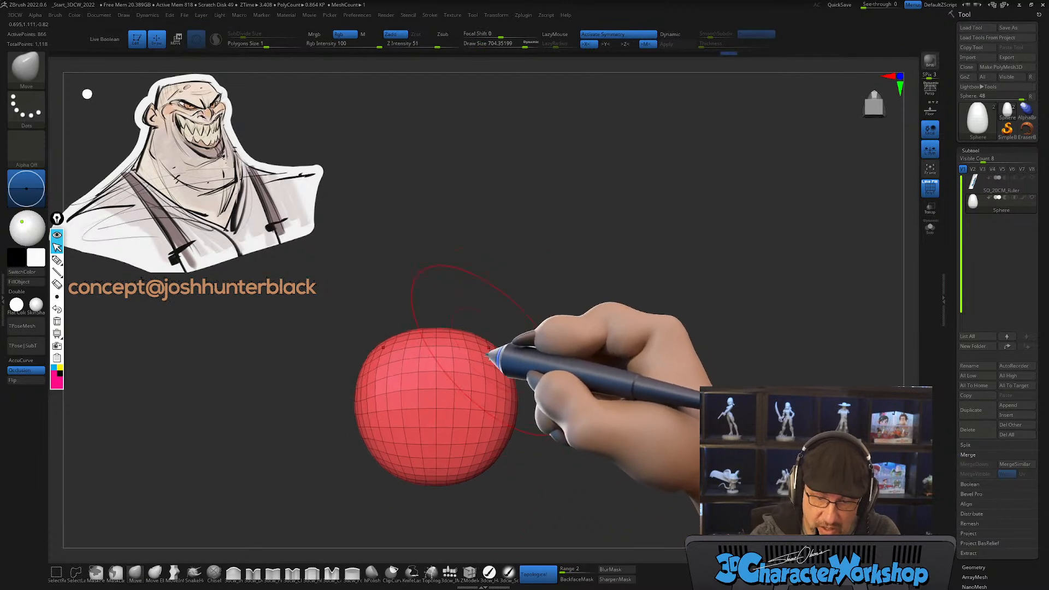
{"action": "mouse_move", "coordinate": [491, 422]}
{"action": "left_mouse_down"}
{"action": "mouse_move", "coordinate": [548, 409]}
{"action": "mouse_move", "coordinate": [572, 387]}
{"action": "left_mouse_up"}
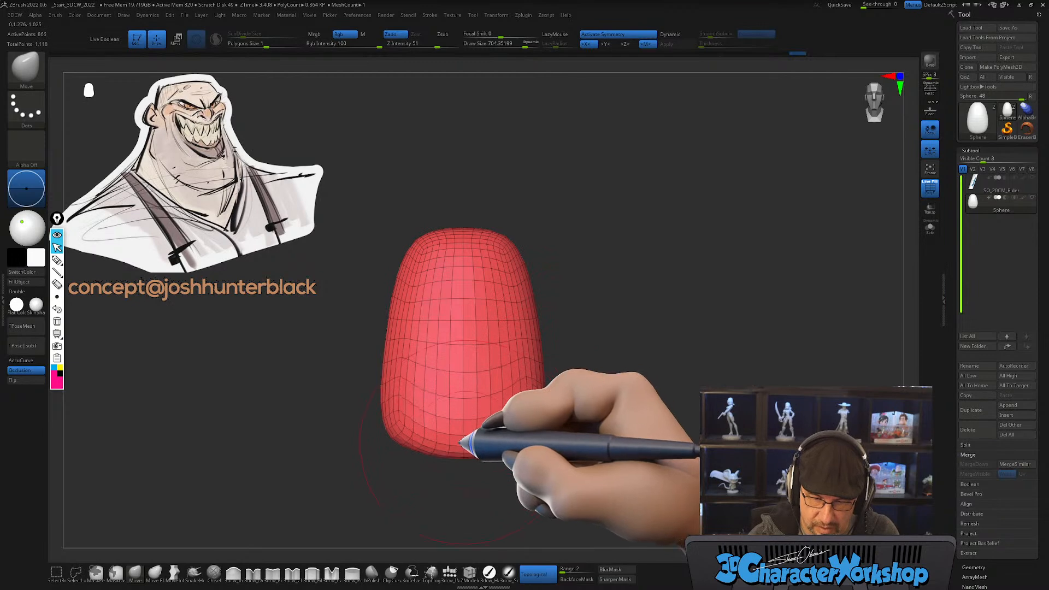
Step: Push the lower corners outward and taper the form toward the crown into a trapezoidal head and neck
{"action": "mouse_move", "coordinate": [469, 445]}
{"action": "left_mouse_down"}
{"action": "mouse_move", "coordinate": [597, 417]}
{"action": "mouse_move", "coordinate": [595, 406]}
{"action": "left_mouse_up"}
{"action": "left_click_drag", "start_coordinate": [412, 424], "coordinate": [393, 443]}
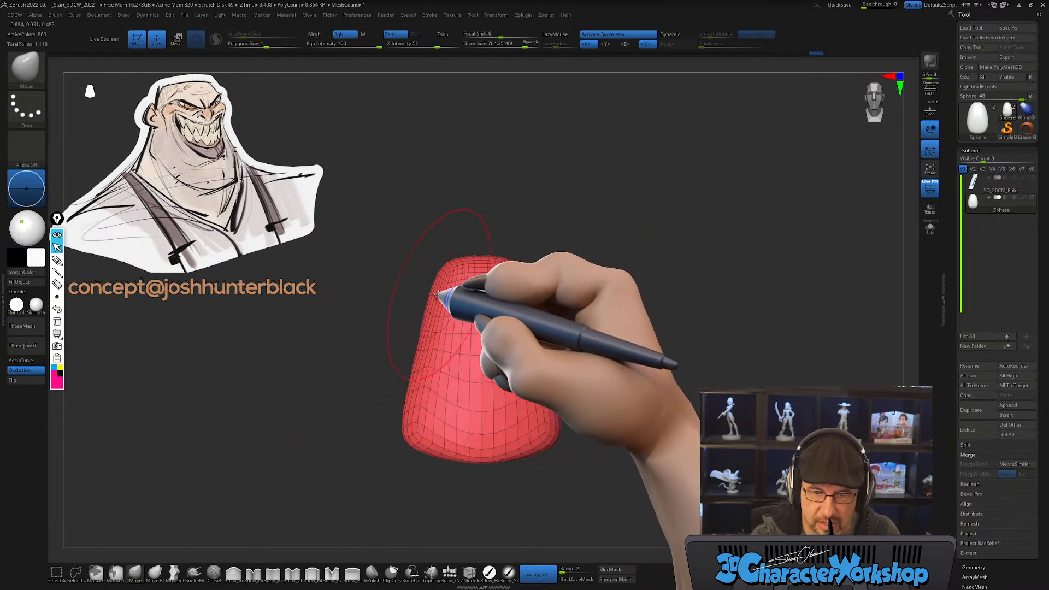
{"action": "left_click_drag", "start_coordinate": [572, 335], "coordinate": [570, 319], "text": "alt"}
{"action": "mouse_move", "coordinate": [652, 331]}
{"action": "left_mouse_down", "text": "alt"}
{"action": "mouse_move", "coordinate": [567, 350]}
{"action": "mouse_move", "coordinate": [554, 373]}
{"action": "left_mouse_up", "text": "alt"}
{"action": "mouse_move", "coordinate": [498, 415]}
{"action": "left_mouse_down"}
{"action": "mouse_move", "coordinate": [579, 412]}
{"action": "mouse_move", "coordinate": [561, 407]}
{"action": "left_mouse_up"}
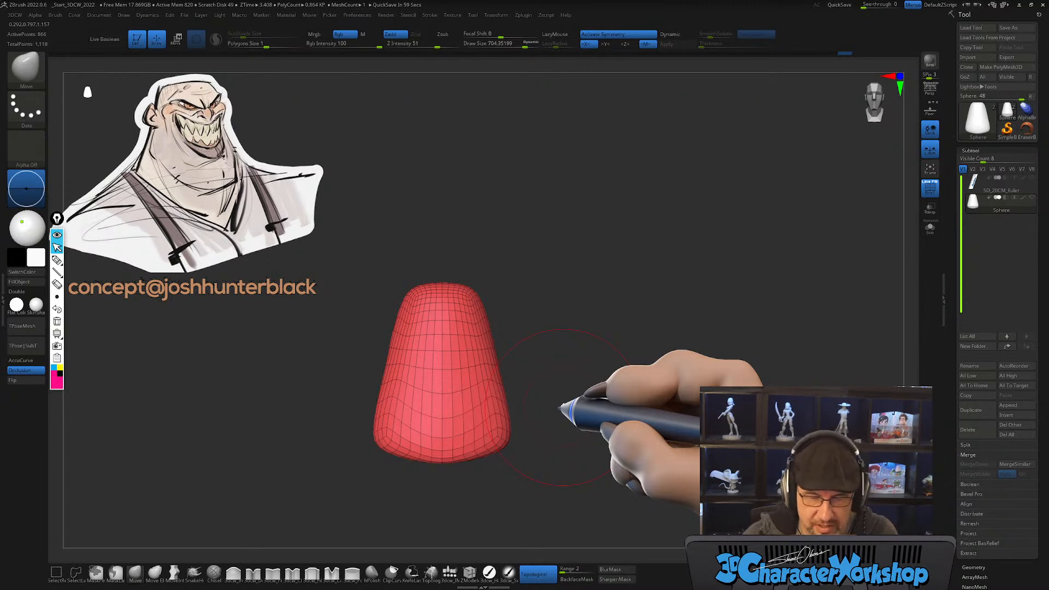
{"action": "left_click_drag", "start_coordinate": [520, 456], "coordinate": [531, 400], "text": "alt"}
Step: Set the Move brush draw size to about 753 and flare the base outward and downward into the start of the shoulders
{"action": "left_click_drag", "start_coordinate": [569, 450], "coordinate": [578, 407]}
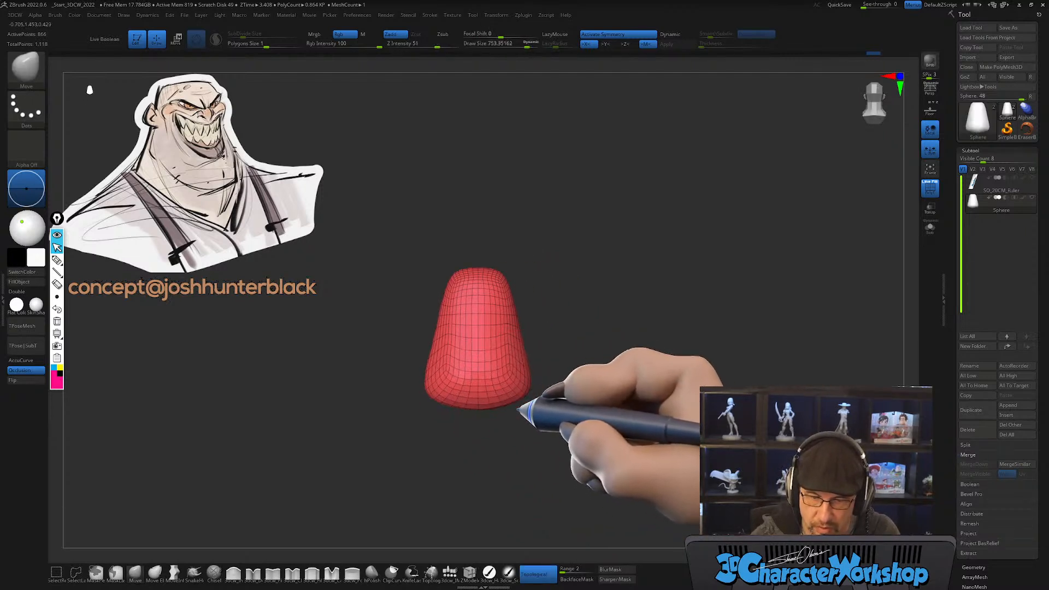
{"action": "left_click_drag", "start_coordinate": [570, 420], "coordinate": [601, 422]}
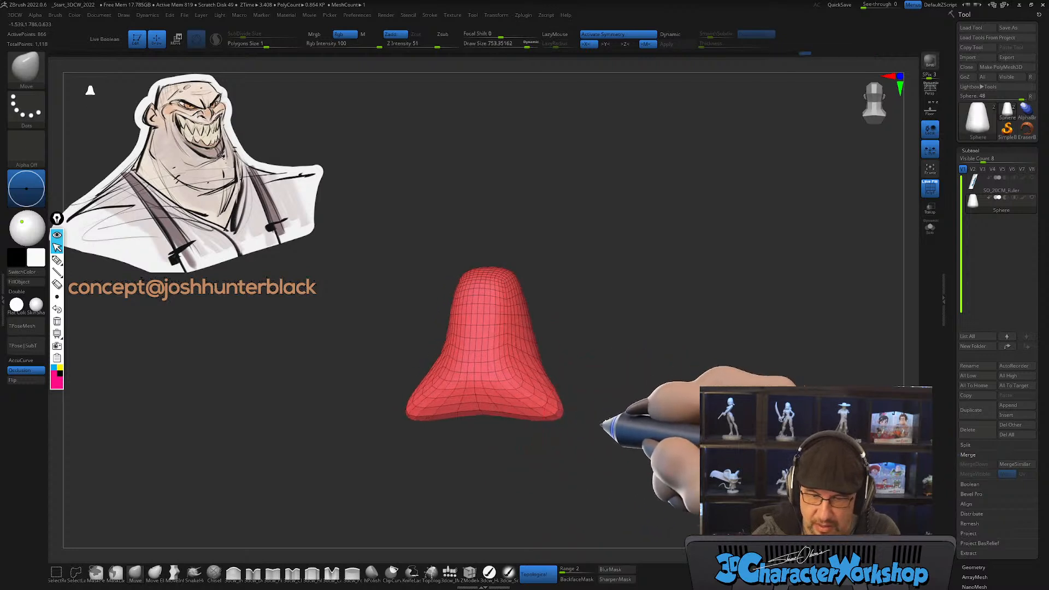
{"action": "mouse_move", "coordinate": [499, 404]}
{"action": "left_mouse_down"}
{"action": "mouse_move", "coordinate": [496, 440]}
{"action": "mouse_move", "coordinate": [521, 416]}
{"action": "mouse_move", "coordinate": [596, 410]}
{"action": "mouse_move", "coordinate": [562, 387]}
{"action": "mouse_move", "coordinate": [603, 413]}
{"action": "mouse_move", "coordinate": [585, 399]}
{"action": "mouse_move", "coordinate": [627, 448]}
{"action": "mouse_move", "coordinate": [544, 429]}
{"action": "left_mouse_up"}
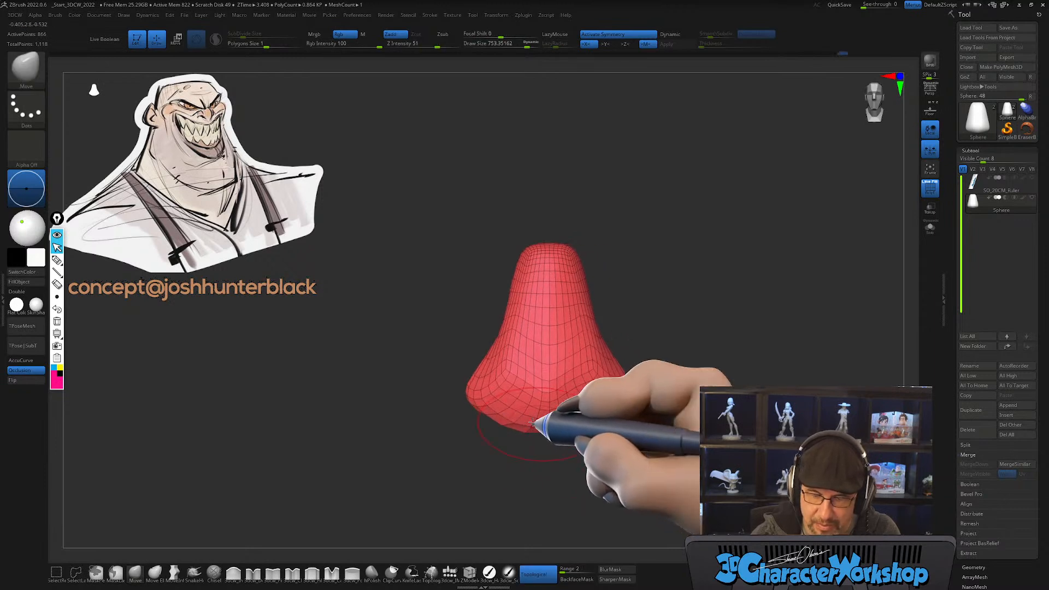
{"action": "left_click_drag", "start_coordinate": [622, 396], "coordinate": [569, 411], "text": "alt"}
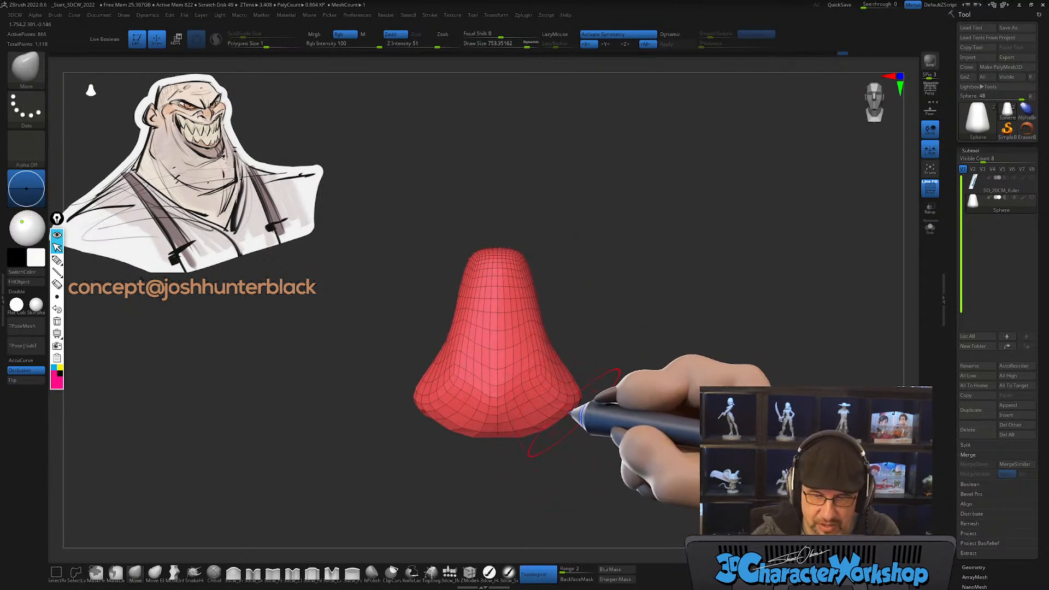
{"action": "left_click_drag", "start_coordinate": [613, 381], "coordinate": [608, 358]}
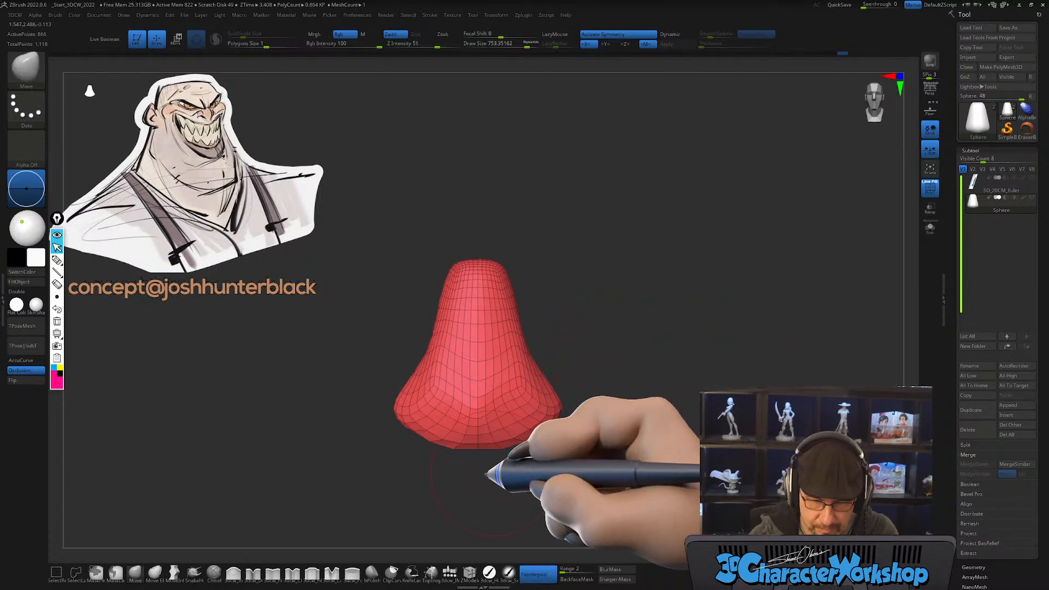
Step: Re-tessellate the mesh at a polygon size of about 2.09 and smooth the denser form around its base
{"action": "mouse_move", "coordinate": [279, 47]}
{"action": "left_mouse_down"}
{"action": "mouse_move", "coordinate": [257, 44]}
{"action": "mouse_move", "coordinate": [299, 50]}
{"action": "mouse_move", "coordinate": [275, 47]}
{"action": "left_mouse_up"}
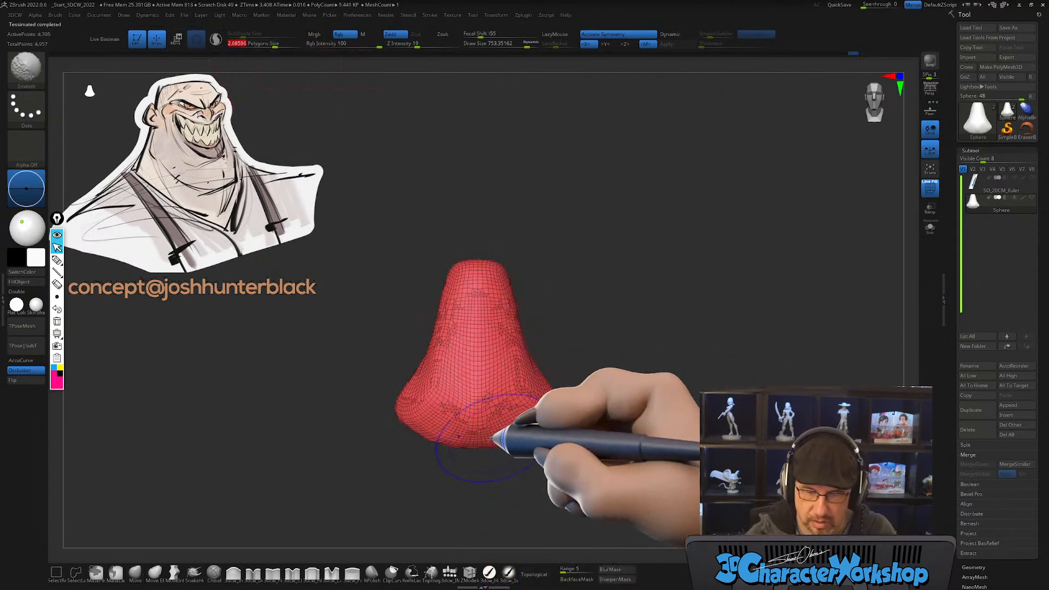
{"action": "mouse_move", "coordinate": [570, 446]}
{"action": "left_mouse_down", "text": "alt"}
{"action": "mouse_move", "coordinate": [562, 404]}
{"action": "mouse_move", "coordinate": [585, 409]}
{"action": "left_mouse_up", "text": "alt"}
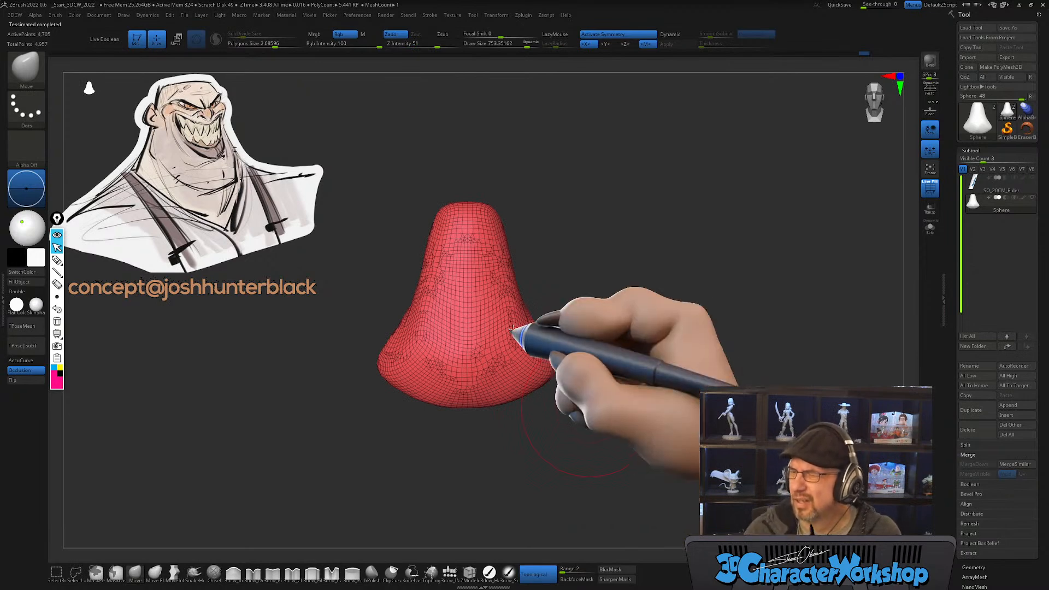
{"action": "left_click_drag", "start_coordinate": [540, 283], "coordinate": [538, 301], "text": "alt"}
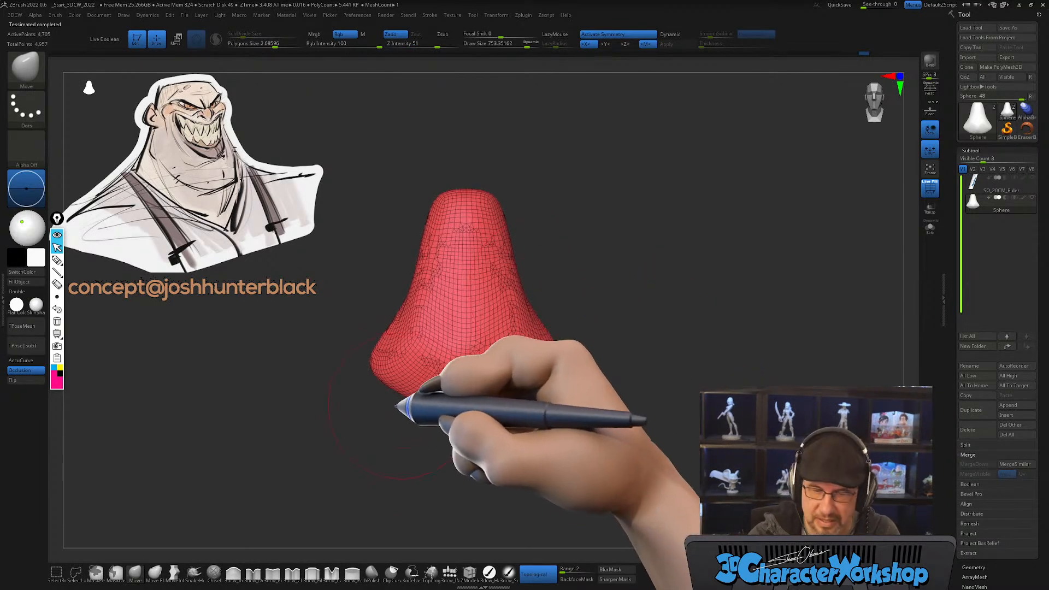
{"action": "left_click_drag", "start_coordinate": [413, 394], "coordinate": [428, 388]}
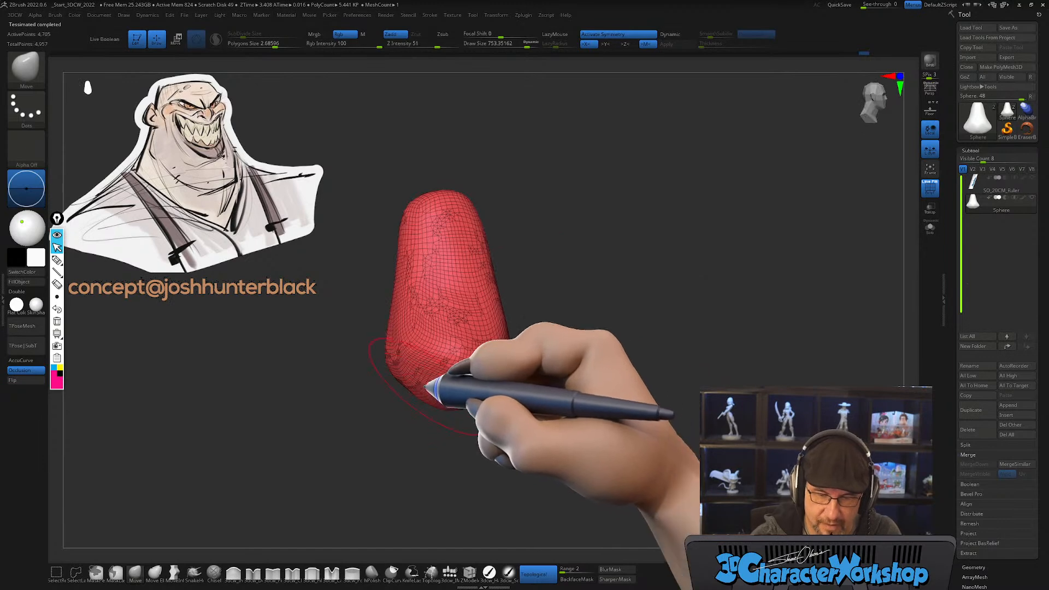
{"action": "left_click_drag", "start_coordinate": [496, 420], "coordinate": [468, 433]}
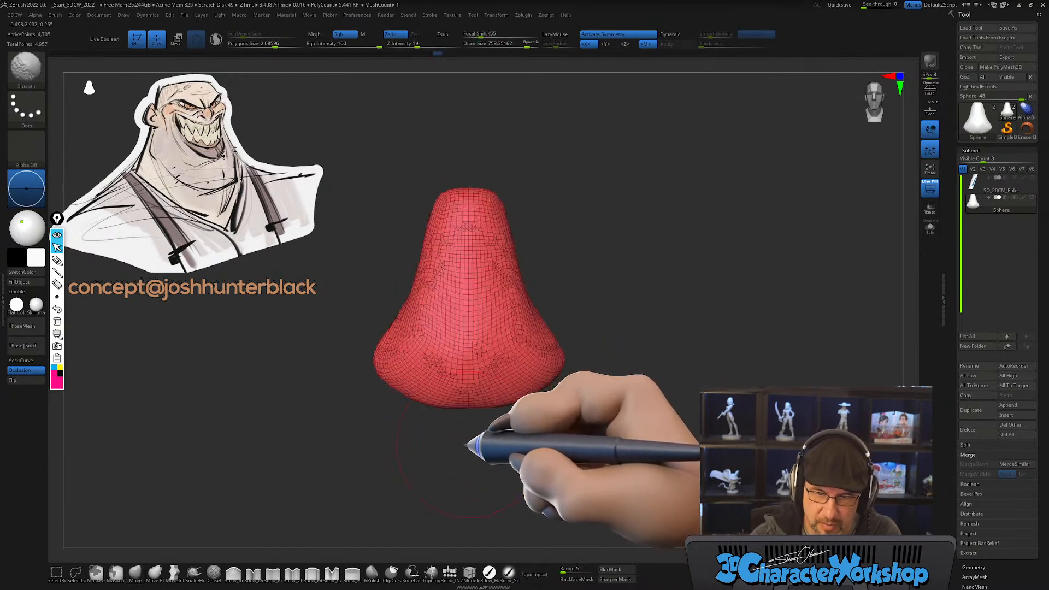
Step: Enlarge the Move brush to about 867, pull the shoulders out wide and shape the chest and back
{"action": "left_click_drag", "start_coordinate": [386, 395], "coordinate": [431, 396], "text": "alt"}
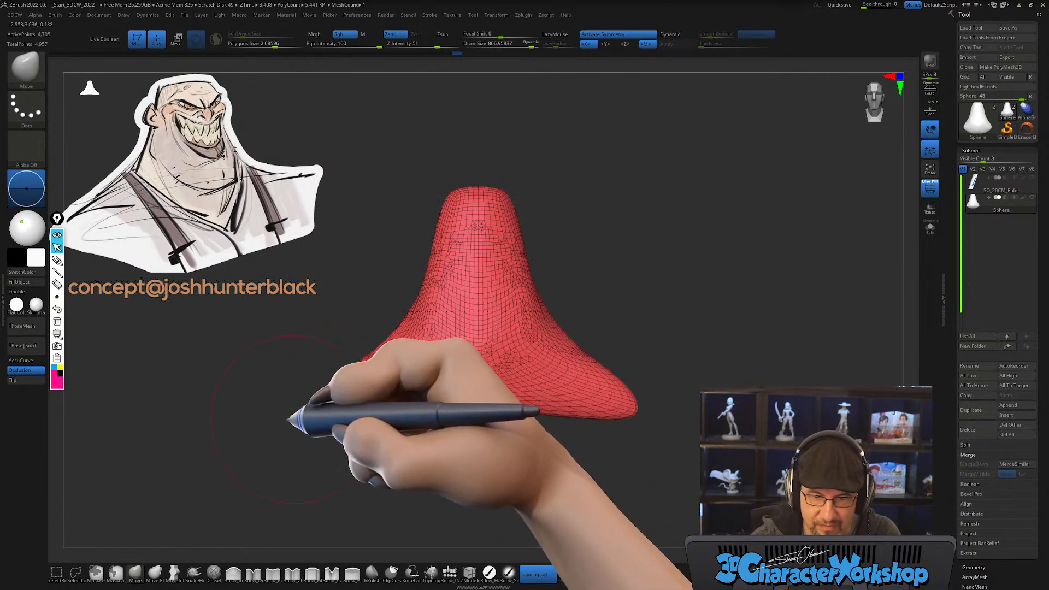
{"action": "mouse_move", "coordinate": [441, 416]}
{"action": "left_mouse_down"}
{"action": "mouse_move", "coordinate": [483, 431]}
{"action": "mouse_move", "coordinate": [497, 421]}
{"action": "mouse_move", "coordinate": [455, 409]}
{"action": "left_mouse_up"}
{"action": "left_click_drag", "start_coordinate": [529, 417], "coordinate": [558, 443]}
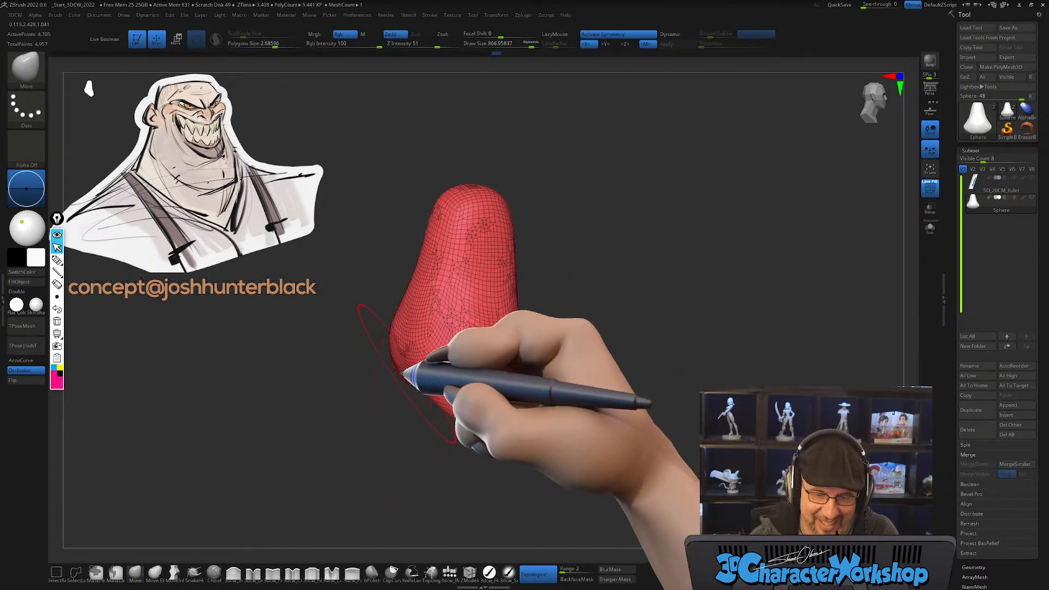
{"action": "left_click_drag", "start_coordinate": [401, 389], "coordinate": [463, 414]}
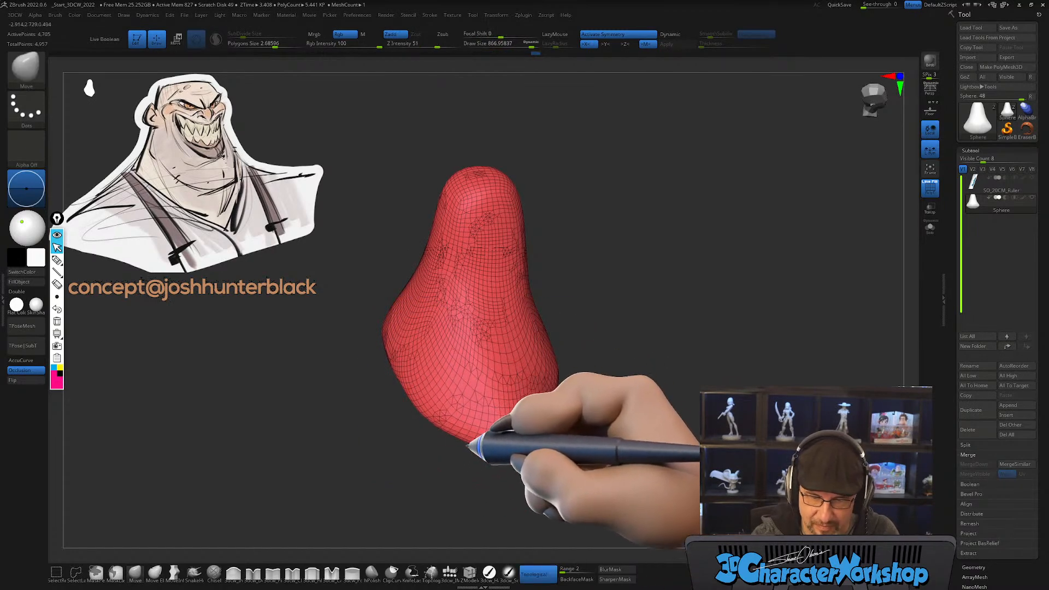
{"action": "left_click_drag", "start_coordinate": [589, 430], "coordinate": [614, 487]}
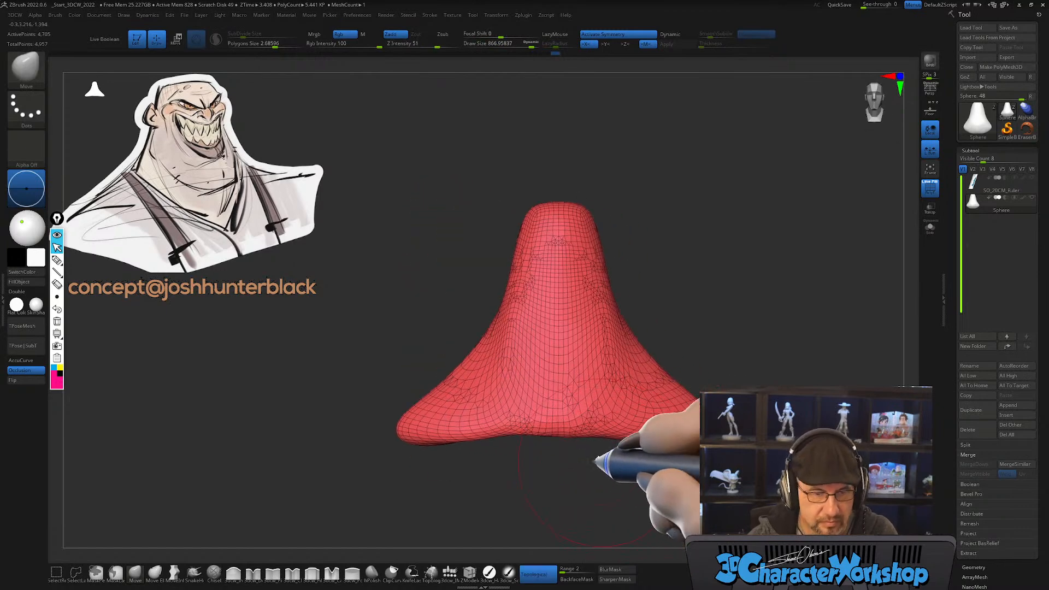
{"action": "left_click_drag", "start_coordinate": [478, 394], "coordinate": [429, 371]}
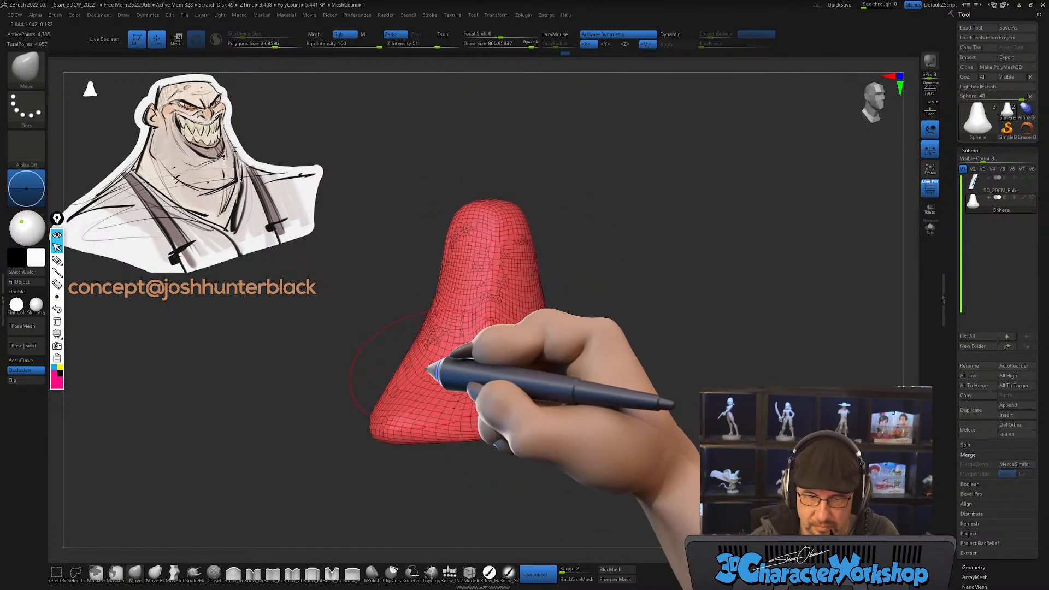
Step: Set the Move brush draw size to about 977 and extend the shoulders and chest sideways into a wide base
{"action": "mouse_move", "coordinate": [583, 435]}
{"action": "left_mouse_down", "text": "shift"}
{"action": "mouse_move", "coordinate": [540, 453]}
{"action": "mouse_move", "coordinate": [555, 460]}
{"action": "left_mouse_up", "text": "shift"}
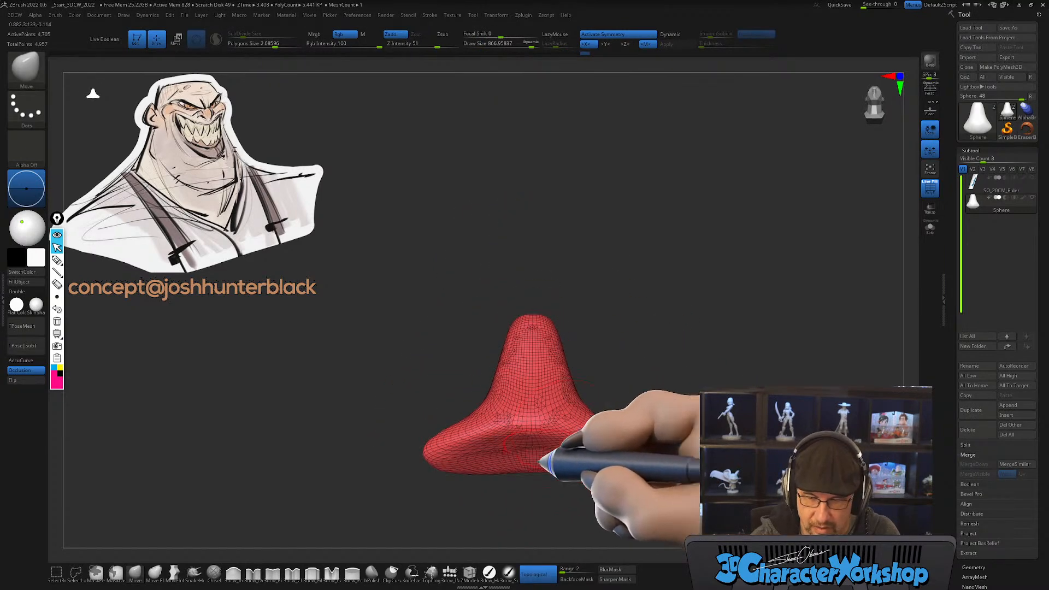
{"action": "mouse_move", "coordinate": [458, 470]}
{"action": "left_mouse_down"}
{"action": "mouse_move", "coordinate": [426, 458]}
{"action": "mouse_move", "coordinate": [510, 480]}
{"action": "mouse_move", "coordinate": [543, 461]}
{"action": "mouse_move", "coordinate": [527, 446]}
{"action": "mouse_move", "coordinate": [570, 429]}
{"action": "mouse_move", "coordinate": [575, 478]}
{"action": "left_mouse_up"}
{"action": "key", "text": "s"}
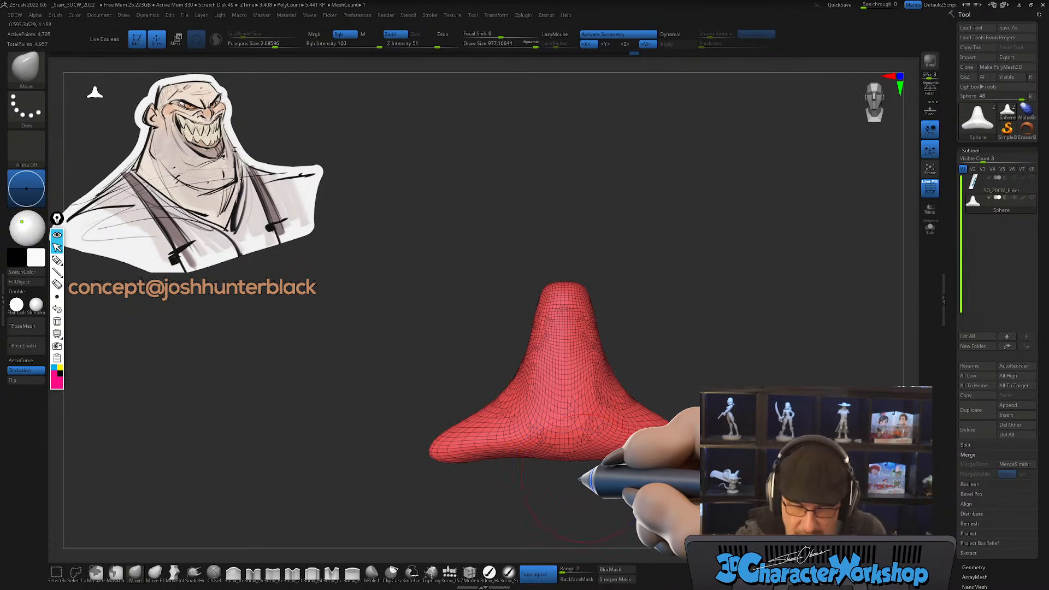
{"action": "left_click_drag", "start_coordinate": [597, 281], "coordinate": [543, 257], "text": "alt"}
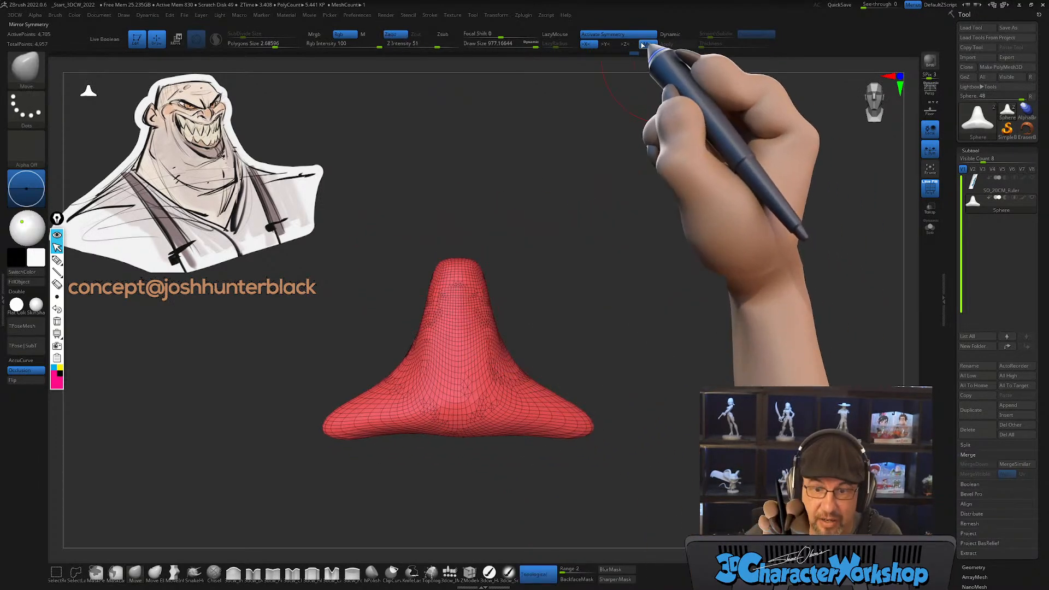
Step: Roll the undo history back to the plain tapered head form and insert a QuadSphere-2 sphere beneath it, discarding the newer history
{"action": "left_click_drag", "start_coordinate": [635, 54], "coordinate": [339, 70]}
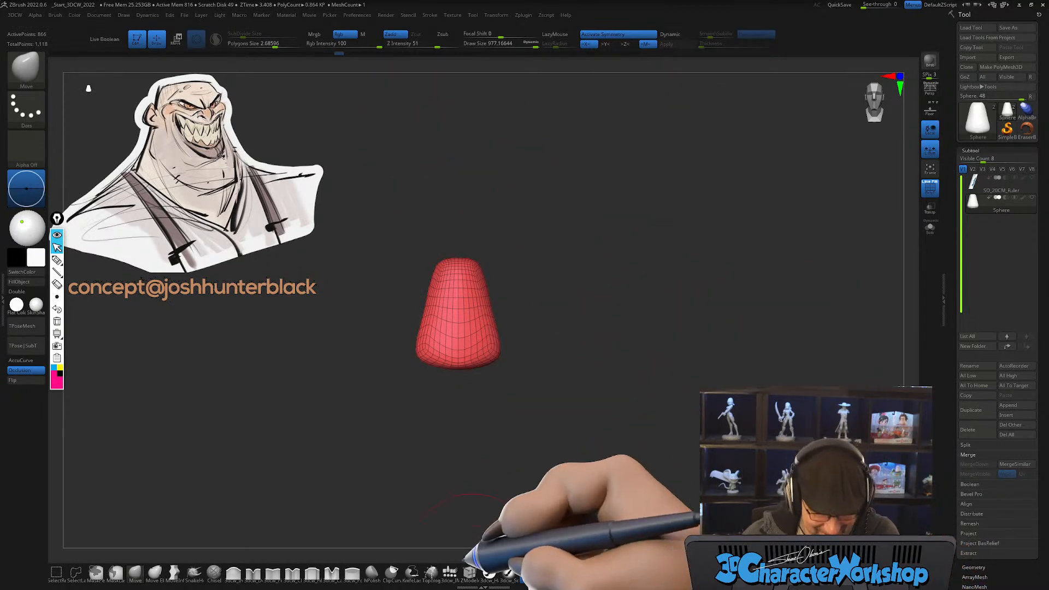
{"action": "left_click", "coordinate": [449, 572]}
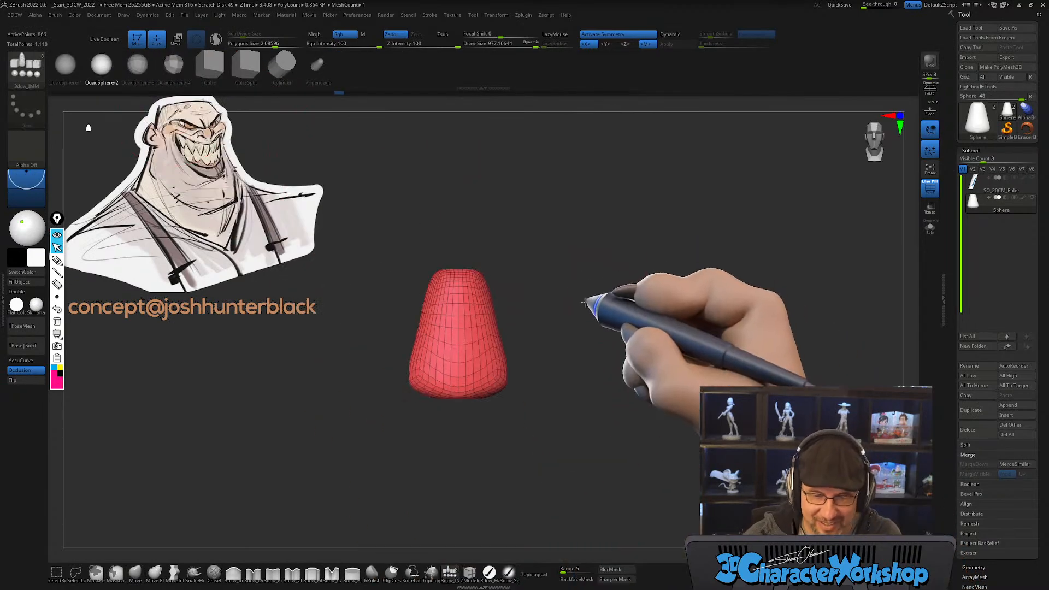
{"action": "mouse_move", "coordinate": [642, 323]}
{"action": "left_mouse_down"}
{"action": "mouse_move", "coordinate": [649, 316]}
{"action": "mouse_move", "coordinate": [590, 365]}
{"action": "mouse_move", "coordinate": [612, 348]}
{"action": "mouse_move", "coordinate": [598, 345]}
{"action": "left_mouse_up"}
{"action": "key", "text": "s"}
{"action": "left_click_drag", "start_coordinate": [599, 336], "coordinate": [596, 310]}
{"action": "left_click_drag", "start_coordinate": [457, 421], "coordinate": [458, 489]}
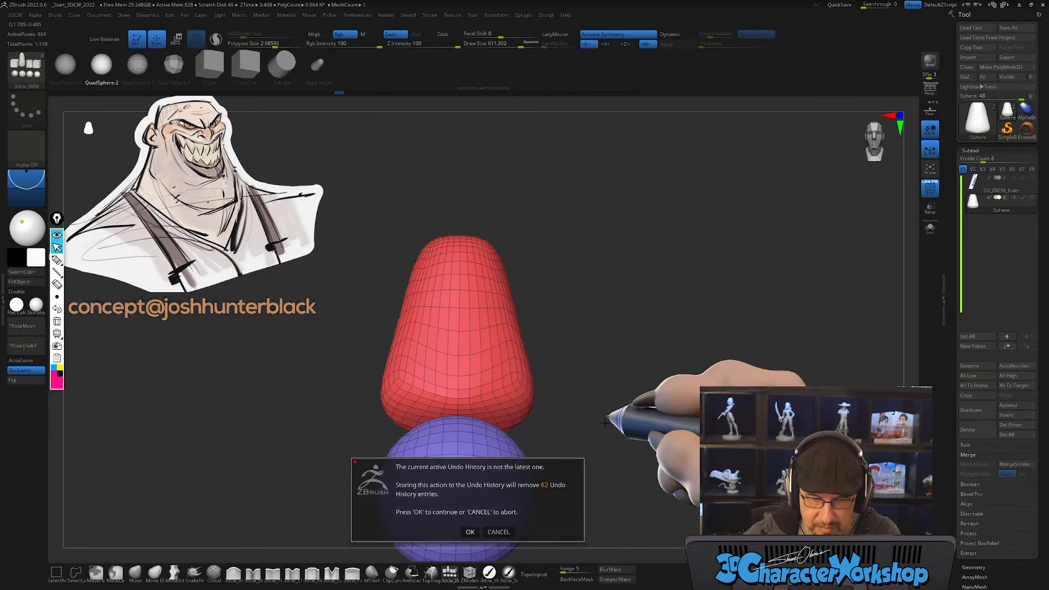
{"action": "left_click", "coordinate": [469, 531]}
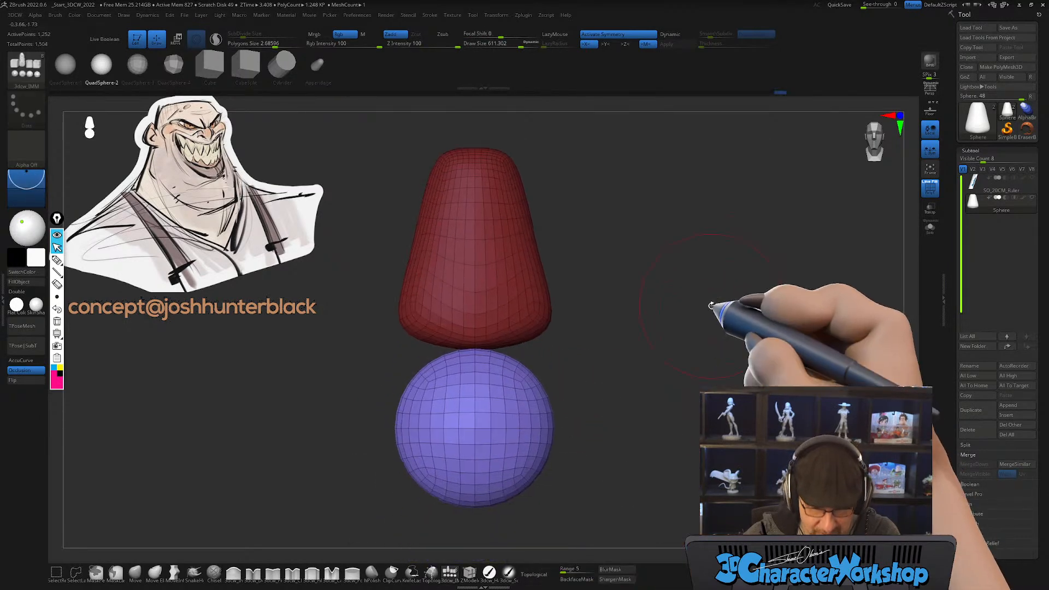
Step: Position the new sphere under the neck so it overlaps the base, and stretch it sideways into a wide torso ellipsoid
{"action": "key", "text": "w"}
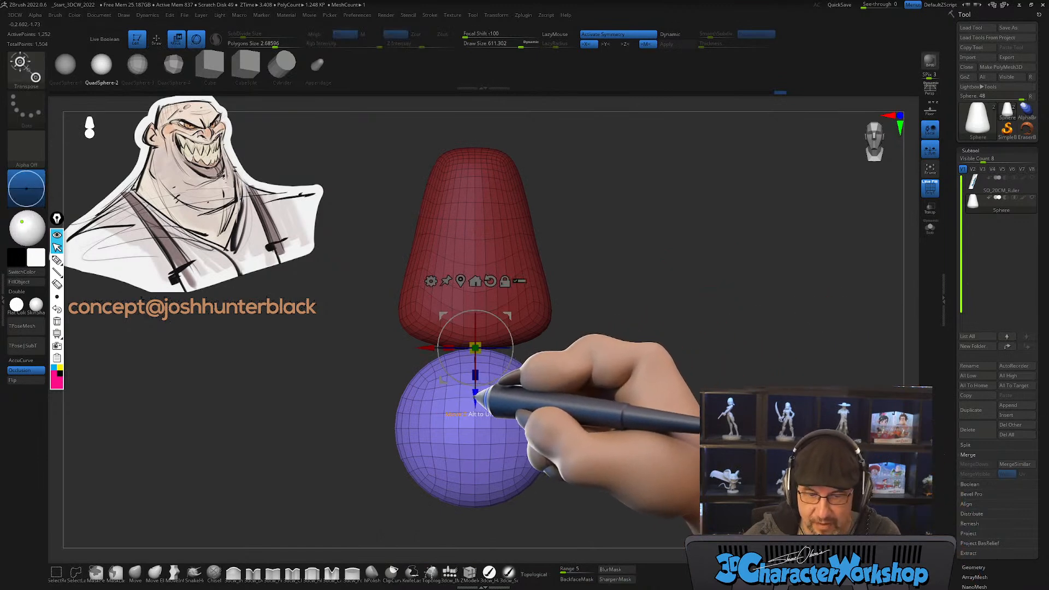
{"action": "left_click_drag", "start_coordinate": [476, 393], "coordinate": [474, 337]}
{"action": "left_click_drag", "start_coordinate": [580, 316], "coordinate": [664, 294]}
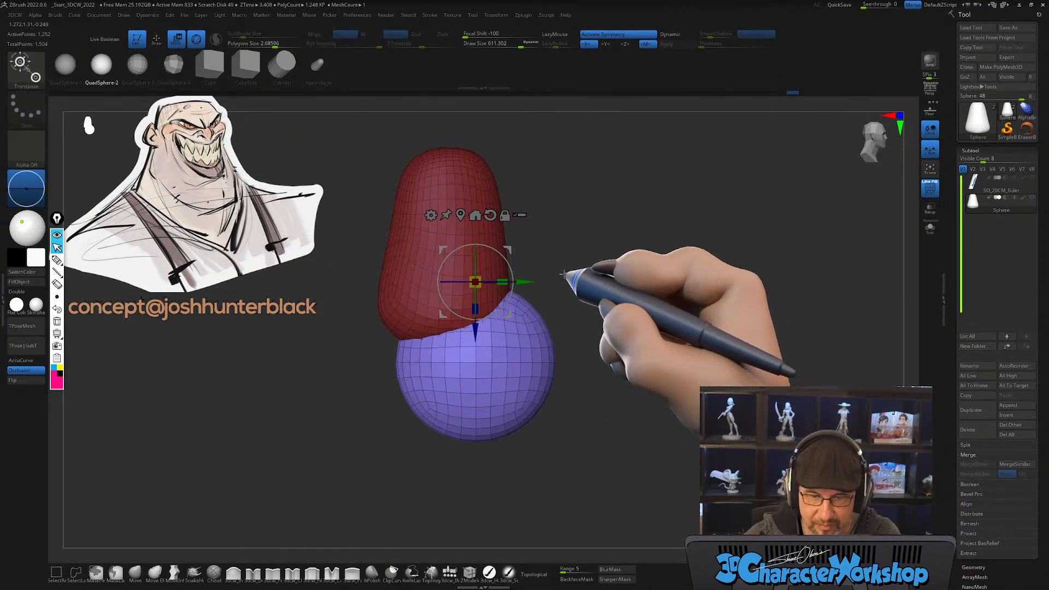
{"action": "left_click_drag", "start_coordinate": [493, 280], "coordinate": [491, 281]}
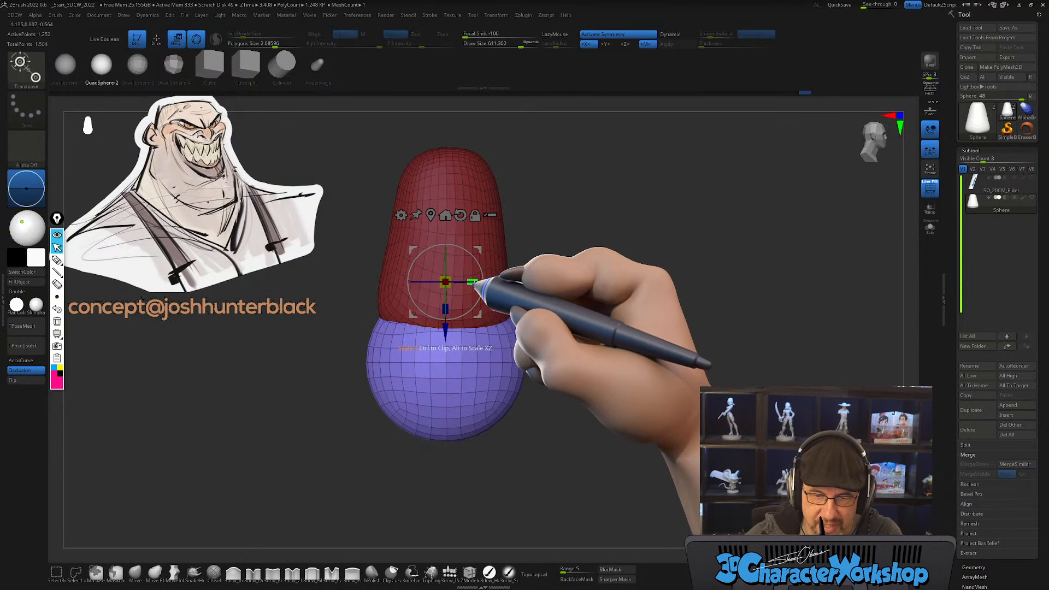
{"action": "key", "text": "ctrl+z"}
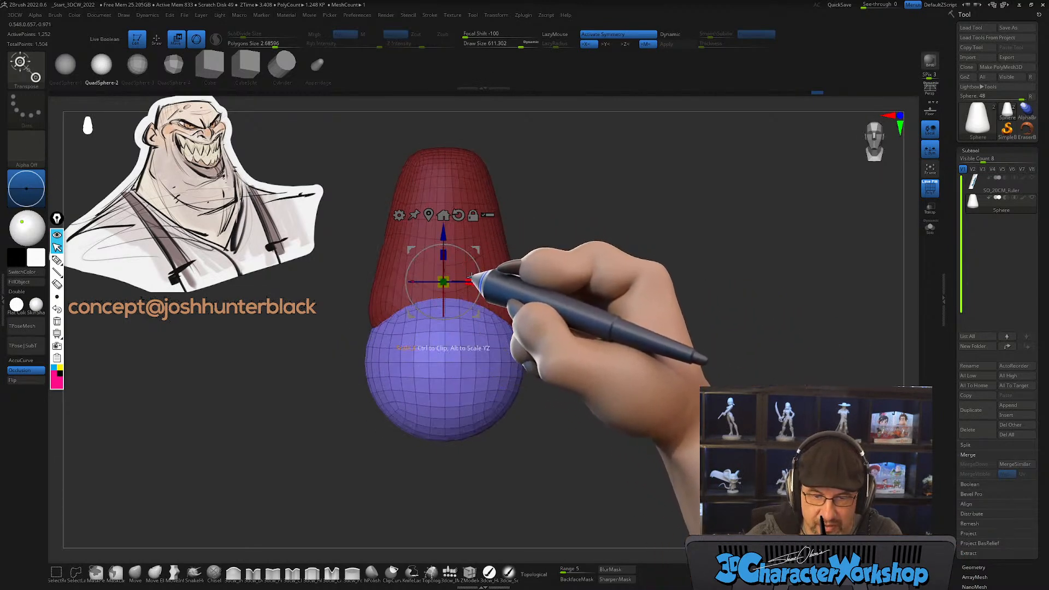
{"action": "left_click_drag", "start_coordinate": [494, 280], "coordinate": [560, 288]}
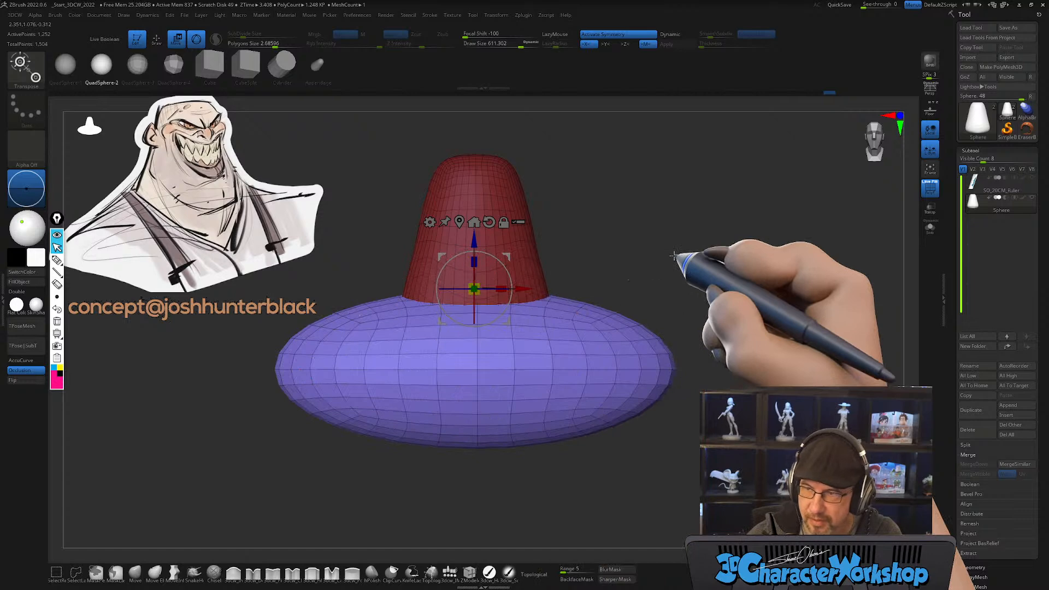
Step: Tilt the torso ellipsoid in side view and scale it into a taller, fuller ribcage mass below the neck
{"action": "left_click_drag", "start_coordinate": [673, 255], "coordinate": [545, 501]}
{"action": "left_click_drag", "start_coordinate": [613, 346], "coordinate": [637, 344]}
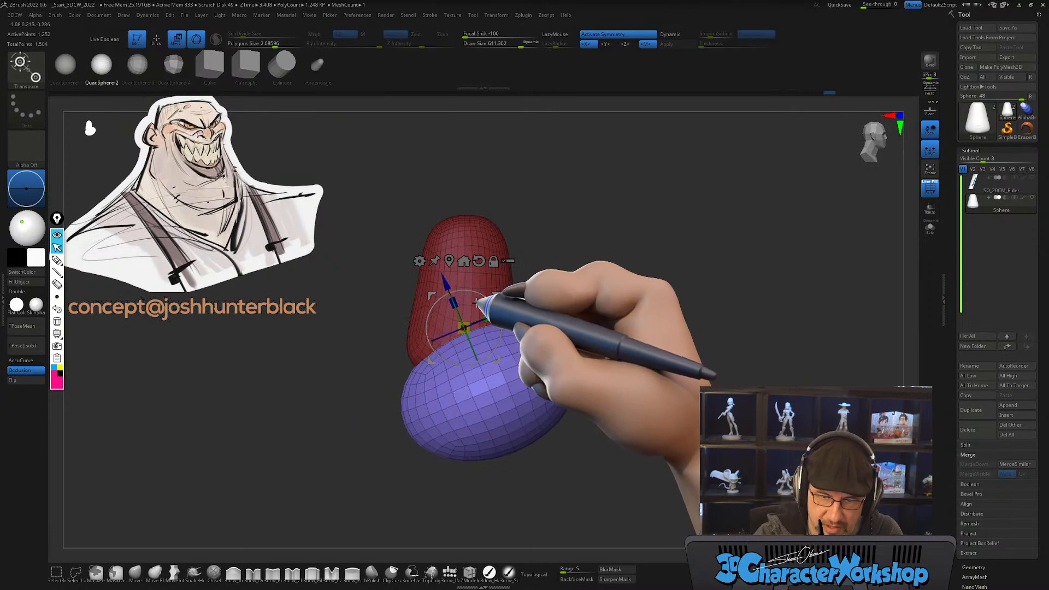
{"action": "left_click_drag", "start_coordinate": [443, 267], "coordinate": [435, 243]}
{"action": "left_click_drag", "start_coordinate": [496, 295], "coordinate": [475, 289]}
{"action": "left_click_drag", "start_coordinate": [612, 378], "coordinate": [637, 359]}
{"action": "left_click_drag", "start_coordinate": [488, 302], "coordinate": [474, 305]}
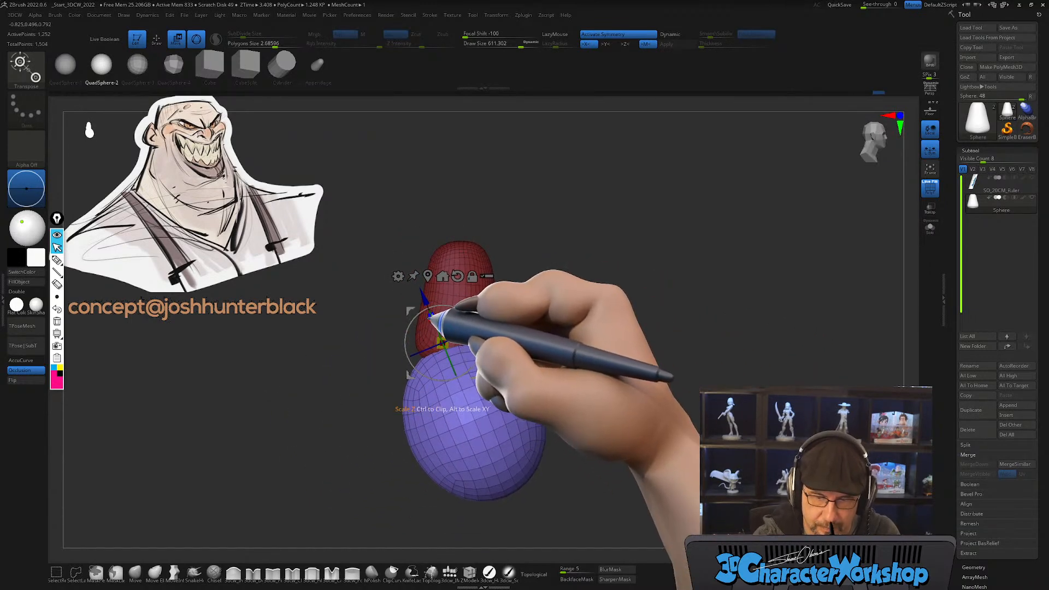
{"action": "left_click_drag", "start_coordinate": [533, 319], "coordinate": [631, 373], "text": "shift"}
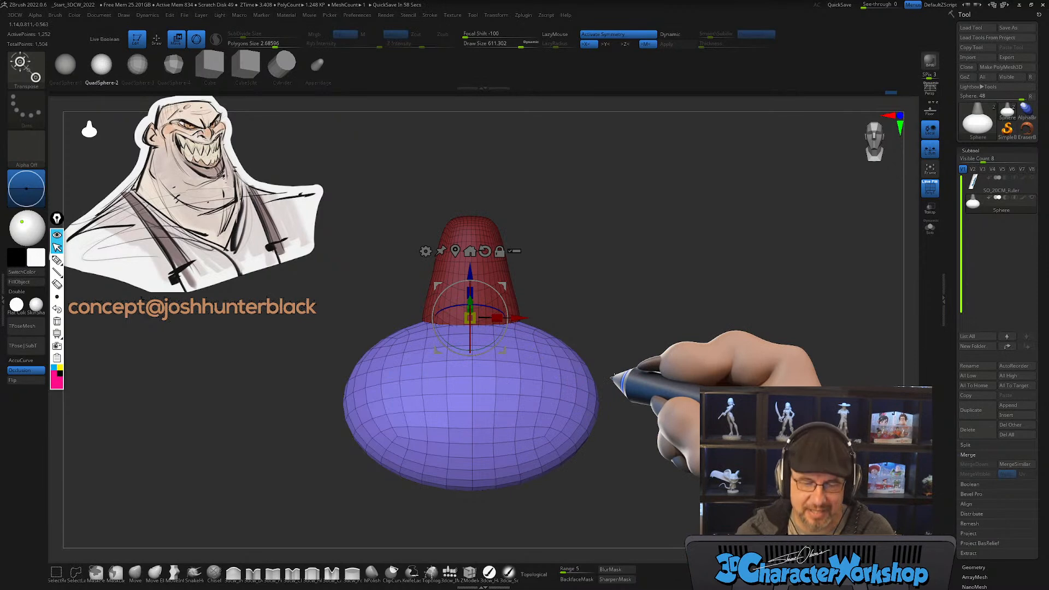
Step: Switch to the Move brush at draw size 1000 and pull the upper back of the torso up toward the neck
{"action": "key", "text": "q"}
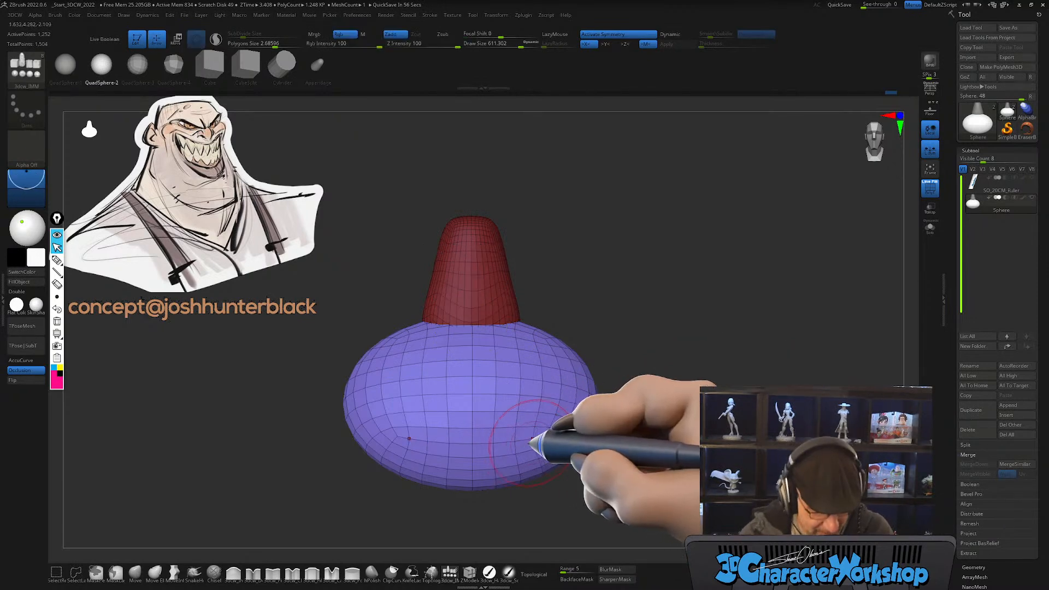
{"action": "left_click_drag", "start_coordinate": [655, 328], "coordinate": [601, 386]}
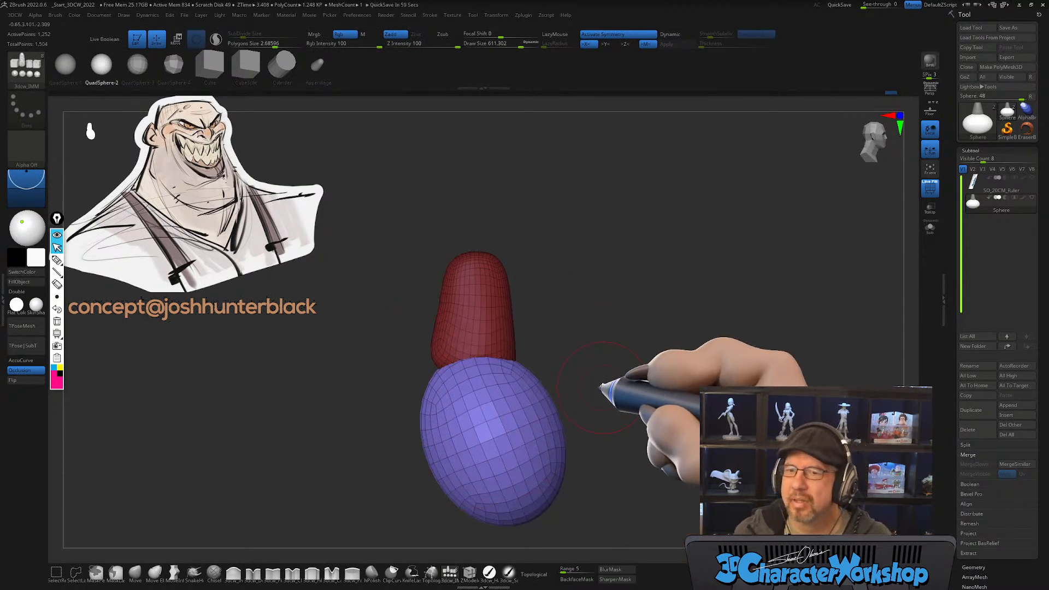
{"action": "left_click_drag", "start_coordinate": [620, 307], "coordinate": [619, 280]}
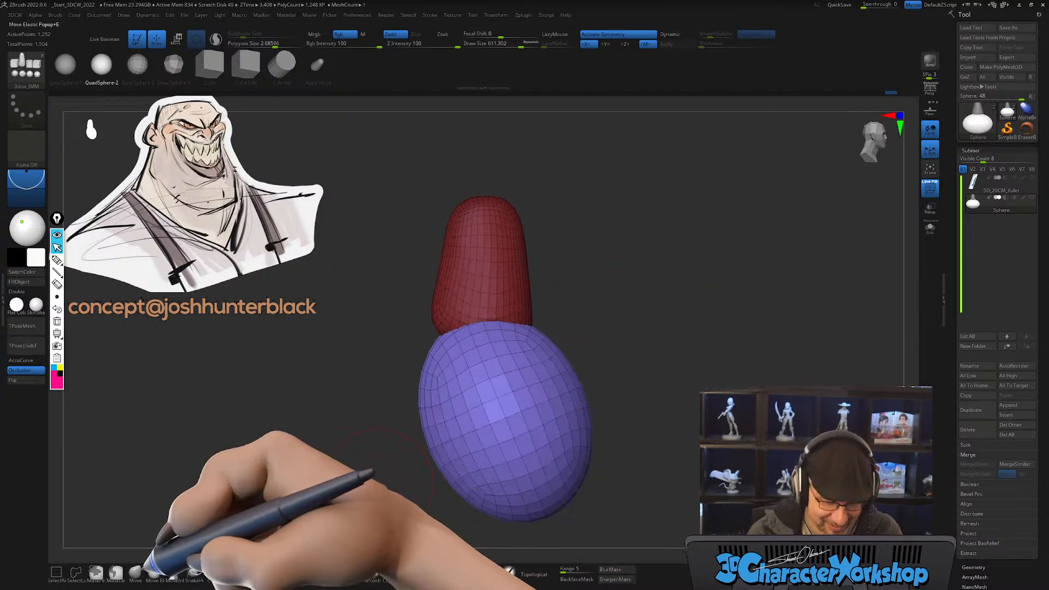
{"action": "left_click", "coordinate": [135, 571]}
{"action": "key", "text": "s"}
{"action": "left_click_drag", "start_coordinate": [330, 426], "coordinate": [351, 428]}
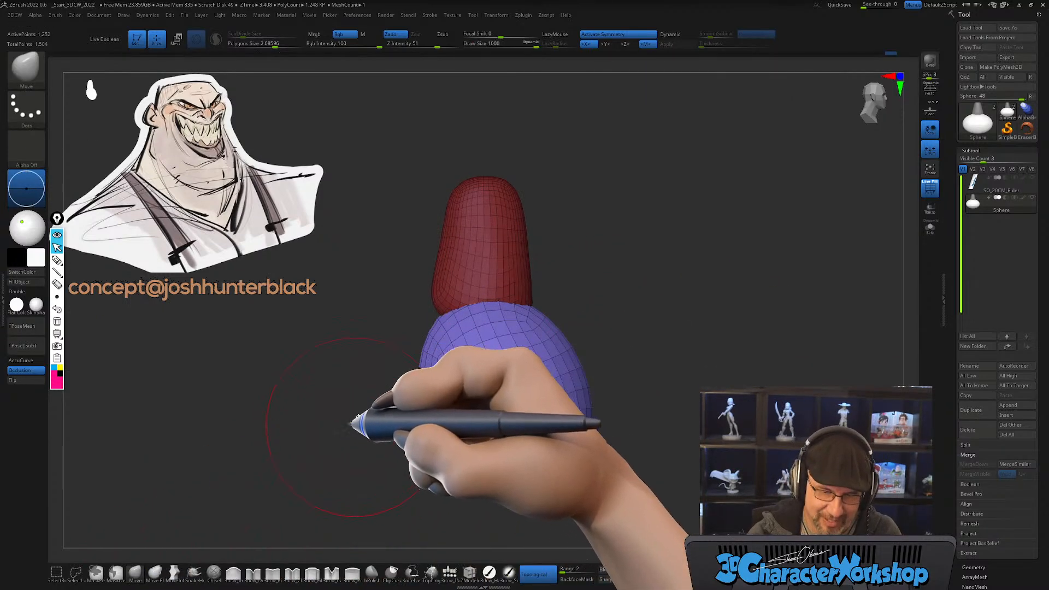
{"action": "left_click_drag", "start_coordinate": [433, 329], "coordinate": [427, 298]}
Step: Refine the upper back where it meets the neck and turn off the Move brush's topological masking
{"action": "mouse_move", "coordinate": [434, 293]}
{"action": "right_mouse_down"}
{"action": "mouse_move", "coordinate": [510, 342]}
{"action": "mouse_move", "coordinate": [485, 335]}
{"action": "mouse_move", "coordinate": [443, 284]}
{"action": "mouse_move", "coordinate": [573, 340]}
{"action": "right_mouse_up"}
{"action": "key", "text": "s"}
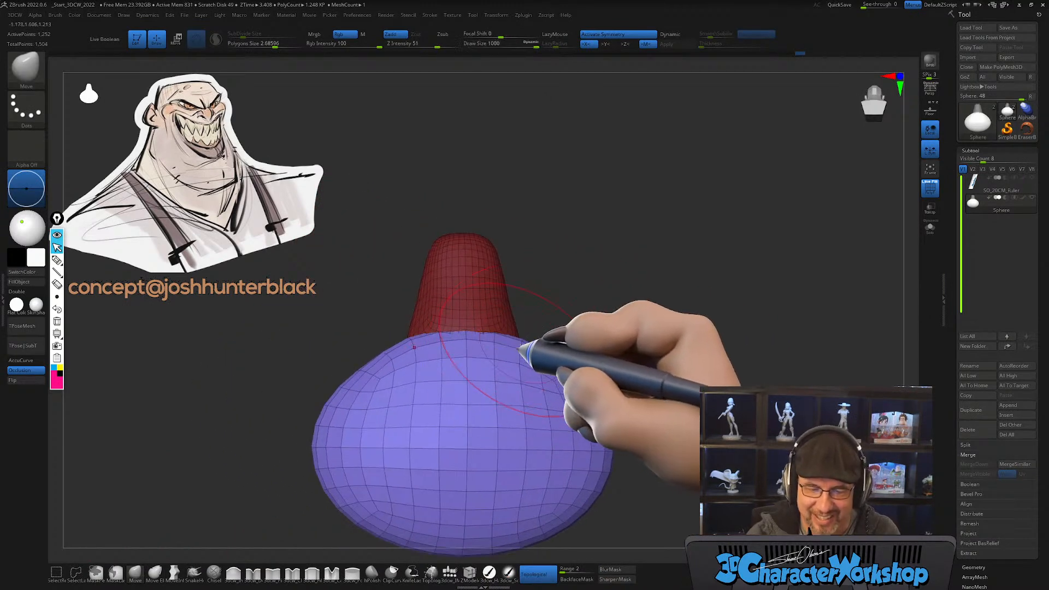
{"action": "mouse_move", "coordinate": [683, 382]}
{"action": "right_mouse_down"}
{"action": "mouse_move", "coordinate": [655, 417]}
{"action": "mouse_move", "coordinate": [639, 395]}
{"action": "right_mouse_up"}
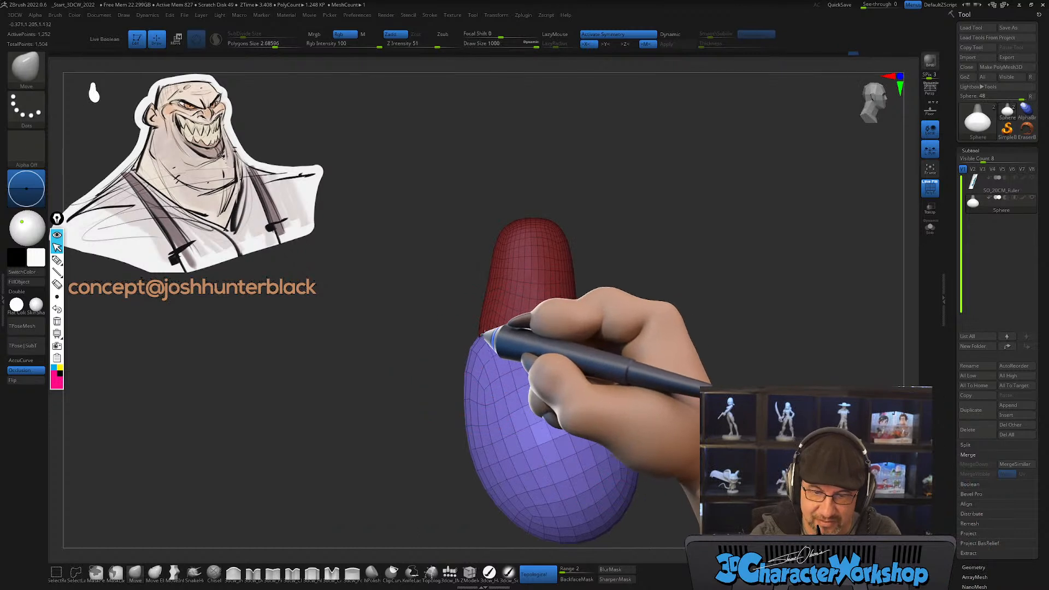
{"action": "left_click_drag", "start_coordinate": [473, 345], "coordinate": [475, 346]}
{"action": "left_click", "coordinate": [526, 571]}
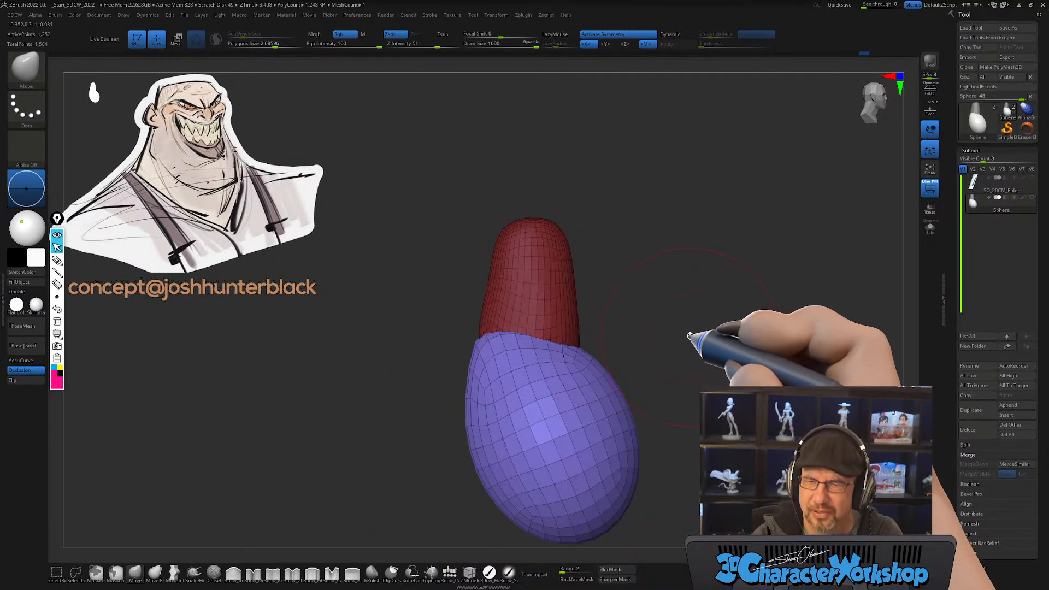
Step: Pull the torso up beside the neck to form sloping shoulders, comparing the front silhouette with the concept
{"action": "right_click_drag", "start_coordinate": [690, 330], "coordinate": [672, 334], "text": "ctrl"}
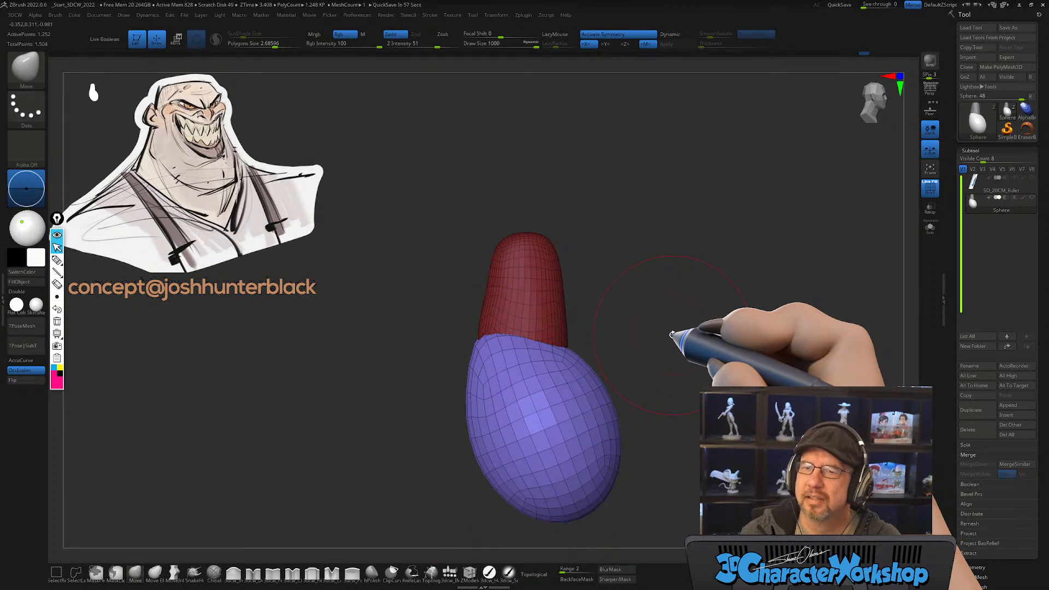
{"action": "mouse_move", "coordinate": [632, 310]}
{"action": "right_mouse_down", "text": "ctrl"}
{"action": "mouse_move", "coordinate": [609, 351]}
{"action": "mouse_move", "coordinate": [585, 352]}
{"action": "right_mouse_up", "text": "ctrl"}
{"action": "left_click_drag", "start_coordinate": [404, 331], "coordinate": [393, 312]}
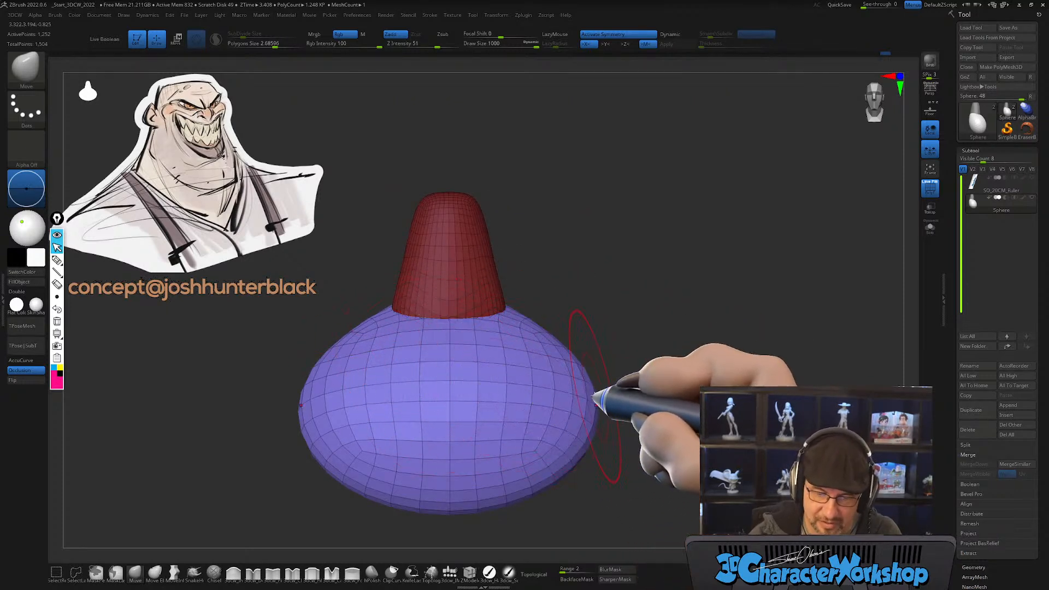
{"action": "mouse_move", "coordinate": [568, 366]}
{"action": "right_mouse_down", "text": "alt"}
{"action": "mouse_move", "coordinate": [585, 341]}
{"action": "mouse_move", "coordinate": [584, 369]}
{"action": "right_mouse_up", "text": "alt"}
{"action": "right_click_drag", "start_coordinate": [616, 295], "coordinate": [637, 280], "text": "alt"}
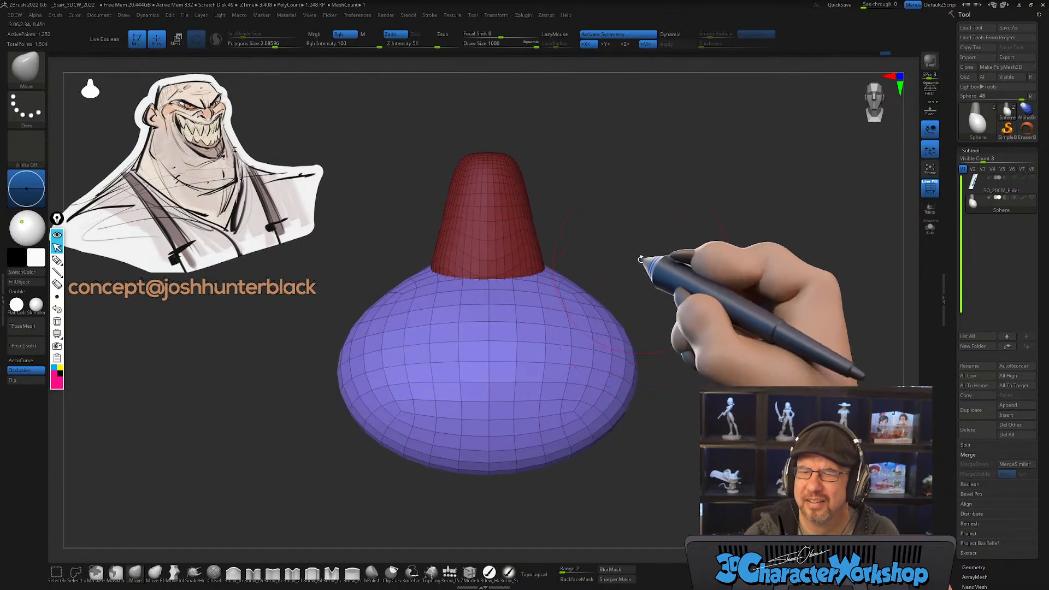
{"action": "key", "text": "s"}
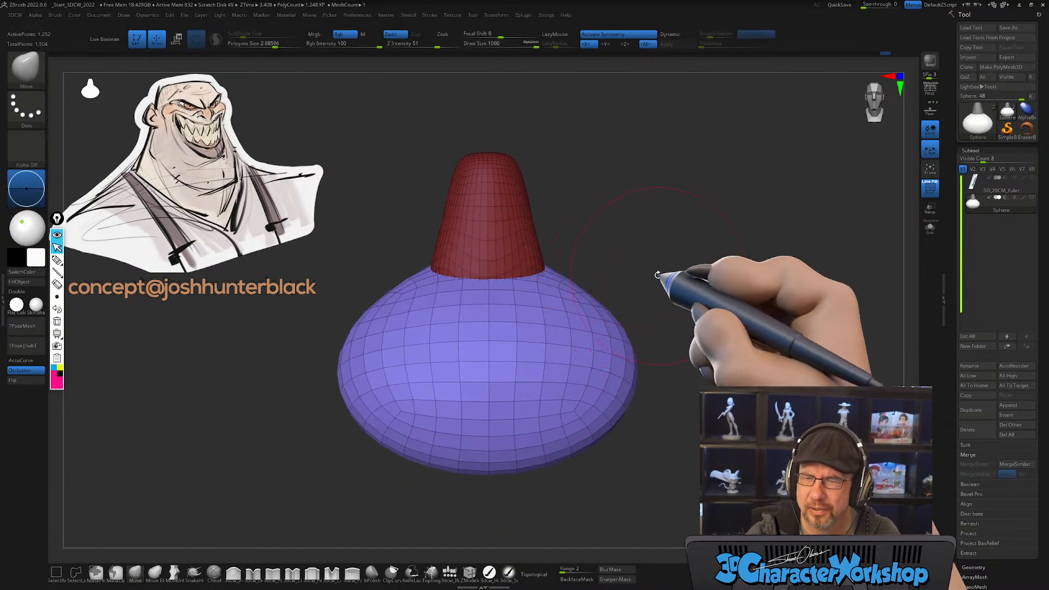
{"action": "right_click_drag", "start_coordinate": [640, 252], "coordinate": [639, 269], "text": "ctrl"}
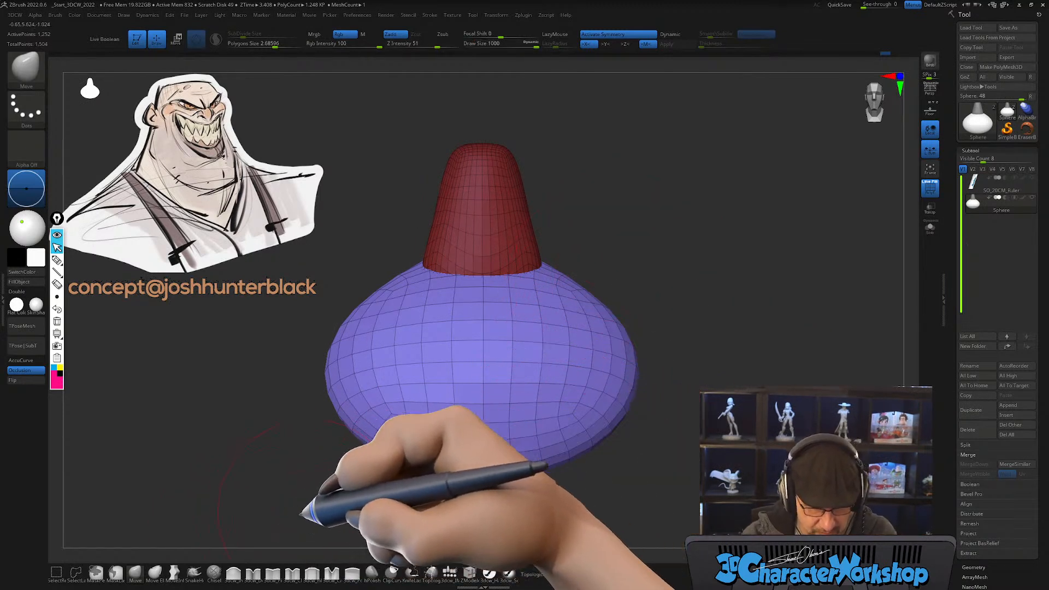
Step: Clear the mask from the head and show the floor grid with the transform gizmo reset to the grid's centre
{"action": "mouse_move", "coordinate": [684, 445]}
{"action": "left_mouse_down", "text": "alt"}
{"action": "mouse_move", "coordinate": [674, 417]}
{"action": "mouse_move", "coordinate": [602, 454]}
{"action": "mouse_move", "coordinate": [623, 453]}
{"action": "left_mouse_up", "text": "alt"}
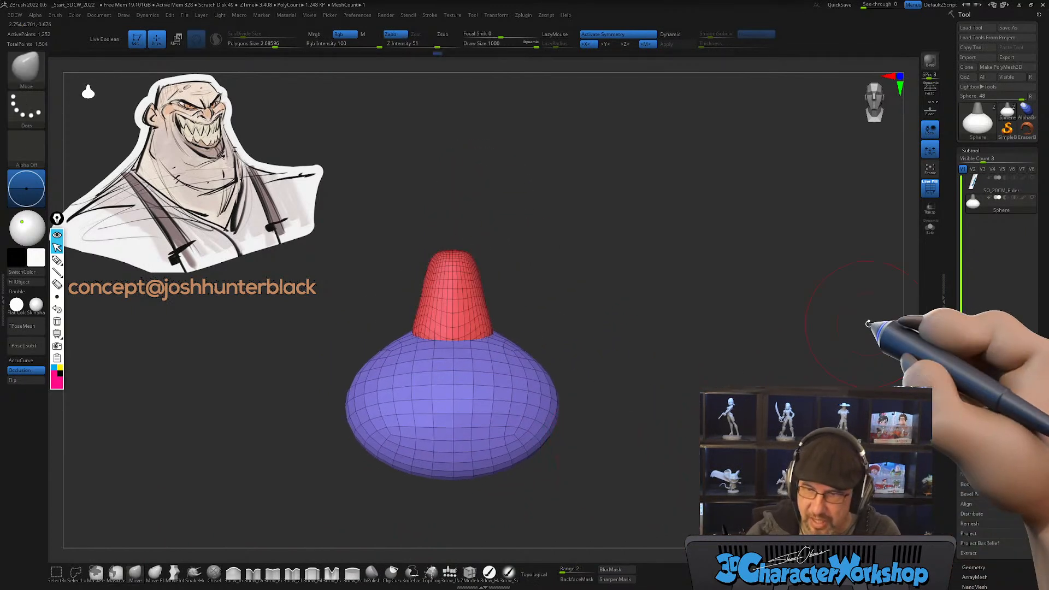
{"action": "left_click", "coordinate": [930, 111]}
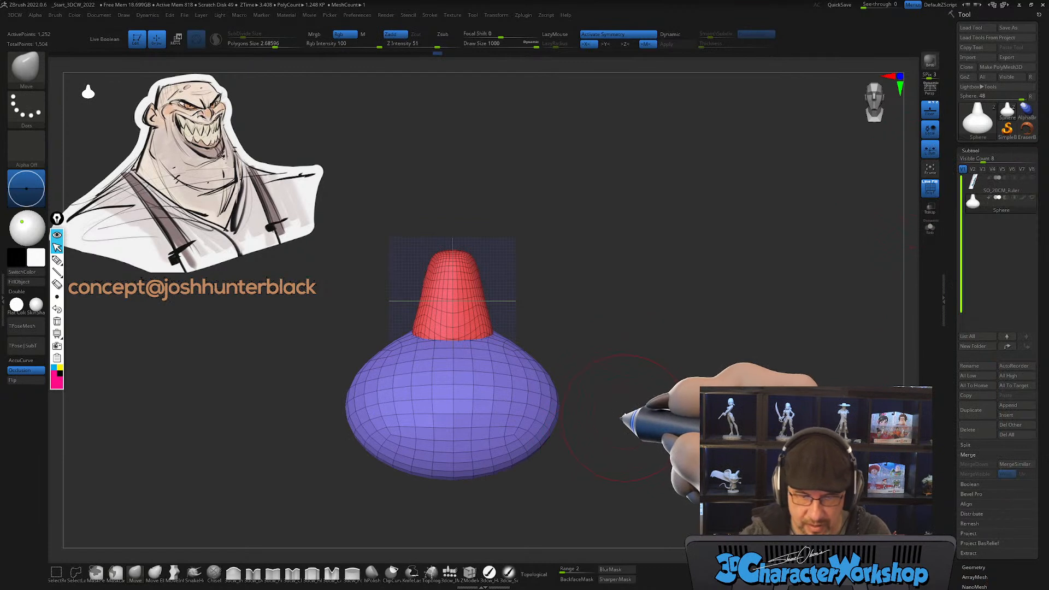
{"action": "key", "text": "w"}
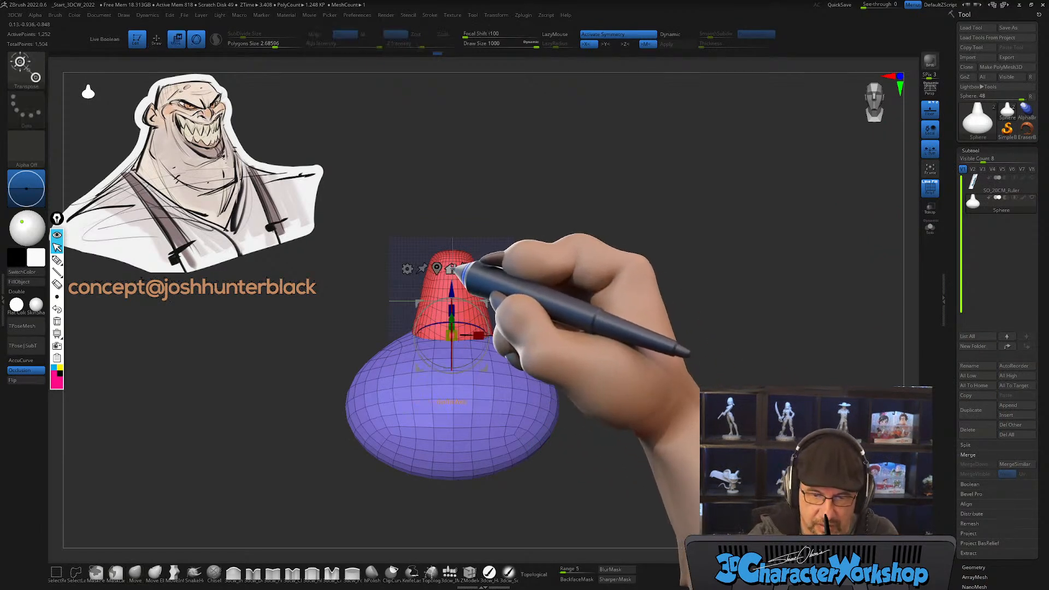
{"action": "left_click_drag", "start_coordinate": [452, 300], "coordinate": [549, 303]}
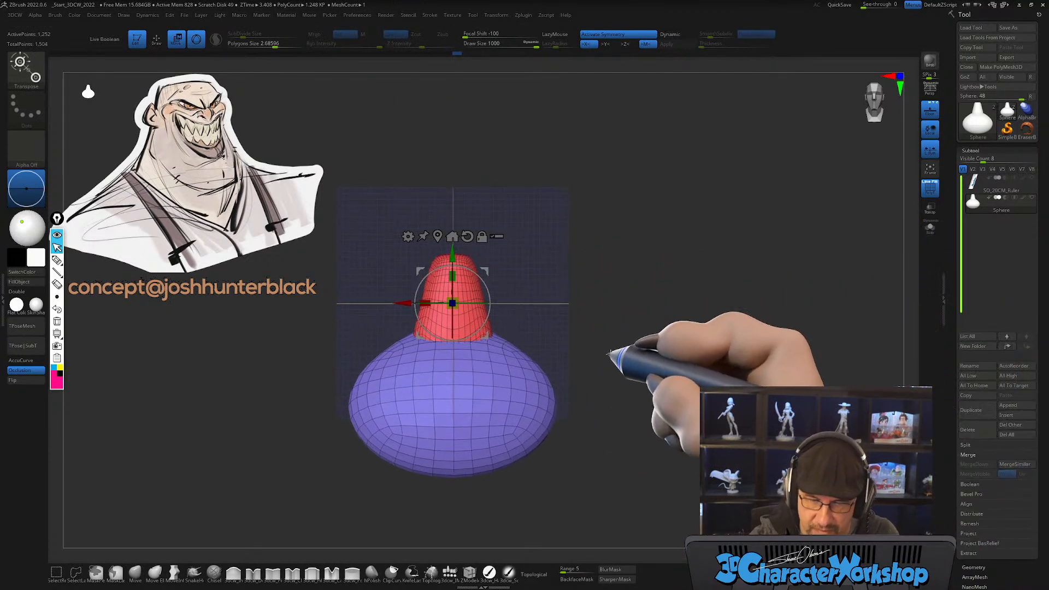
{"action": "key", "text": "ctrl+z"}
Step: Move the whole head and torso up to centre it vertically on the grid, and check it from the side
{"action": "left_click_drag", "start_coordinate": [604, 343], "coordinate": [603, 394], "text": "alt"}
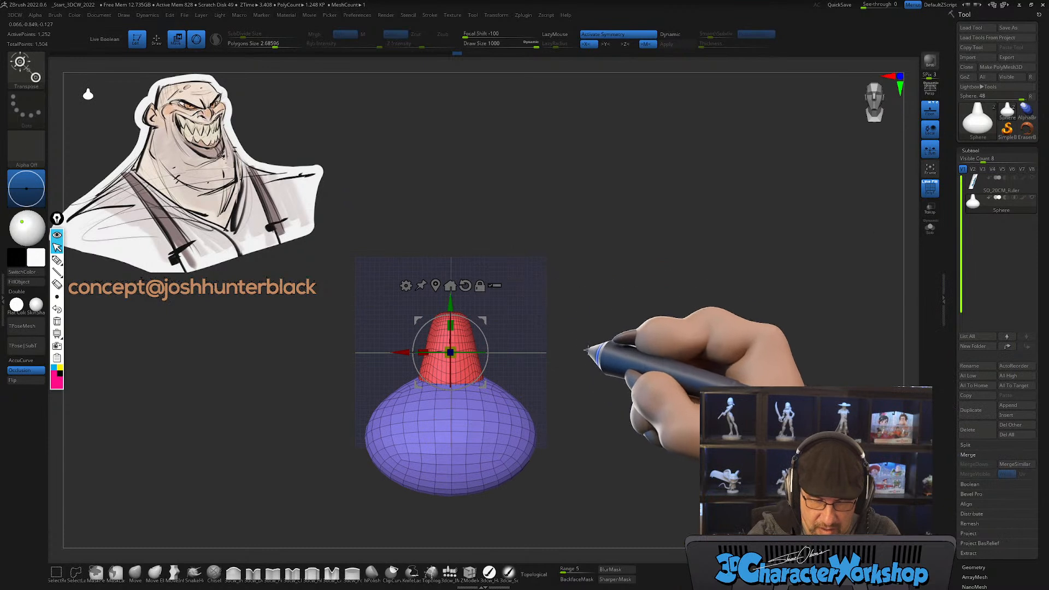
{"action": "left_click_drag", "start_coordinate": [456, 346], "coordinate": [451, 351]}
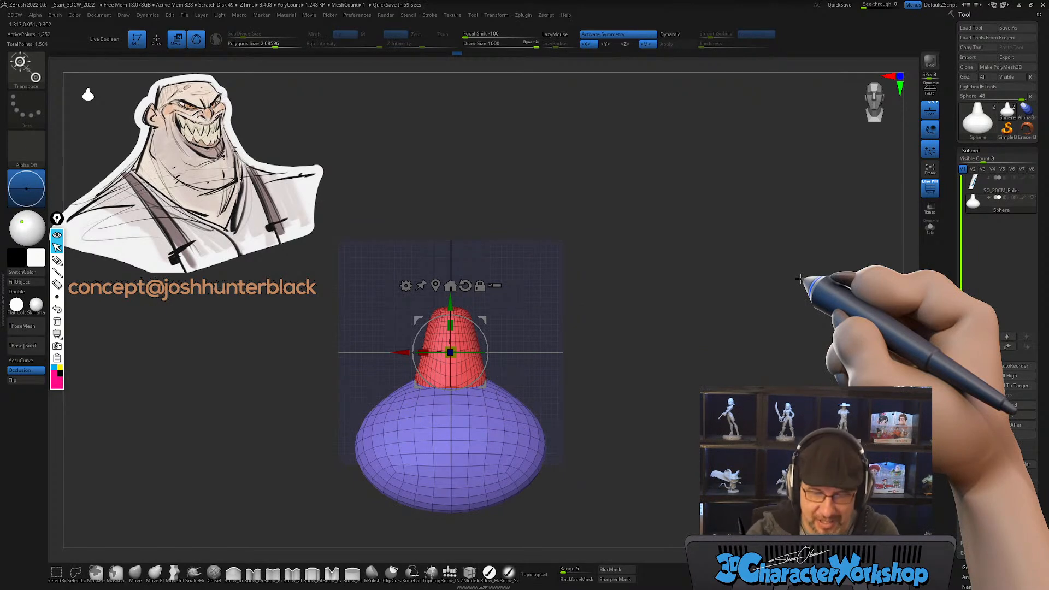
{"action": "left_click_drag", "start_coordinate": [450, 302], "coordinate": [451, 244]}
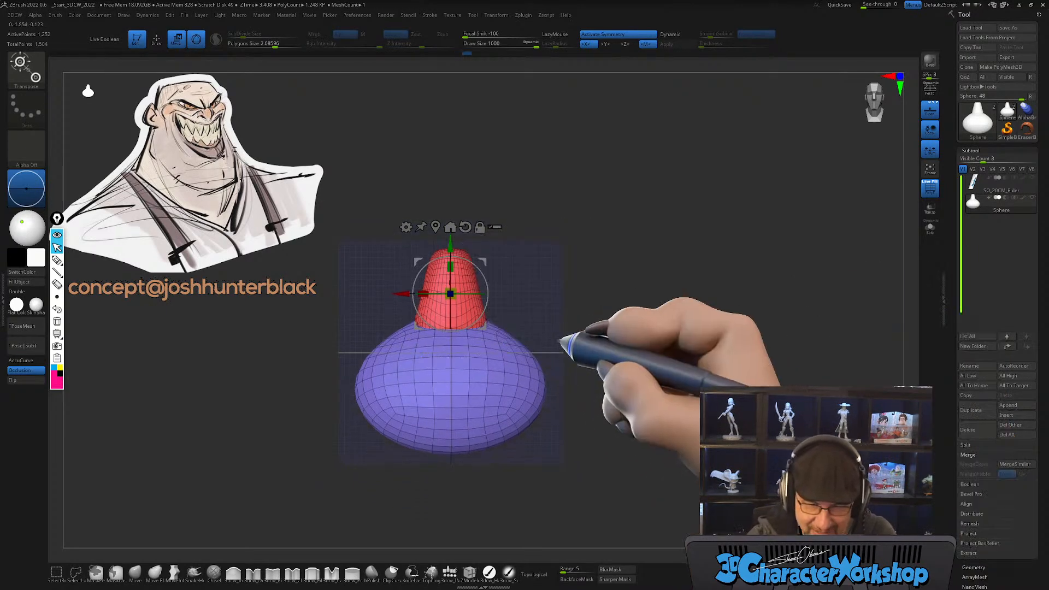
{"action": "key", "text": "q"}
{"action": "left_click_drag", "start_coordinate": [590, 356], "coordinate": [628, 353]}
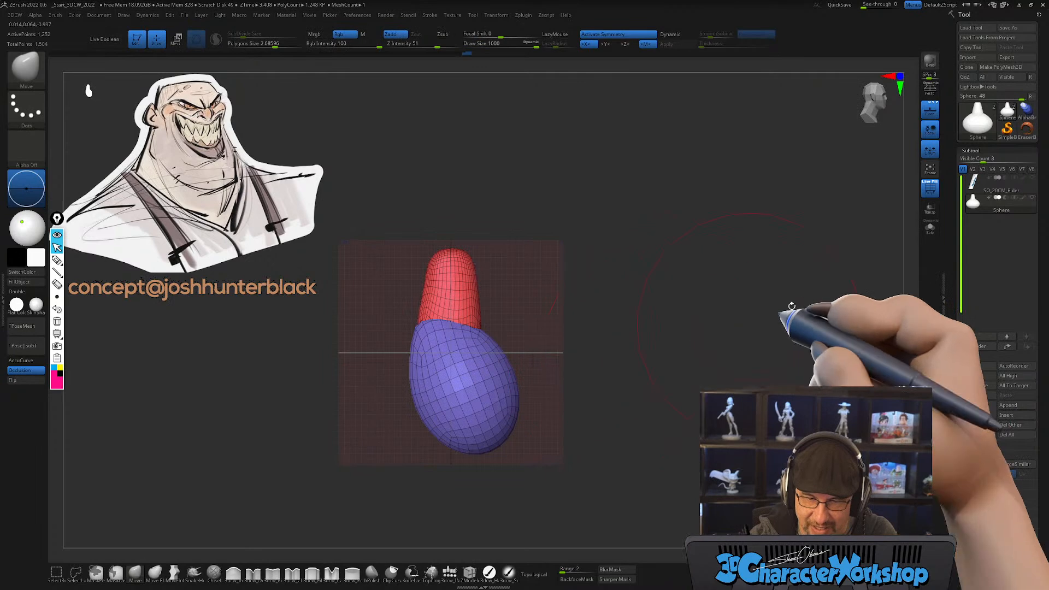
Step: Hide the floor grid and cut the underside of the torso flat with a straight Clip Curve from the front
{"action": "left_click", "coordinate": [933, 118]}
{"action": "left_click_drag", "start_coordinate": [593, 392], "coordinate": [644, 330], "text": "alt"}
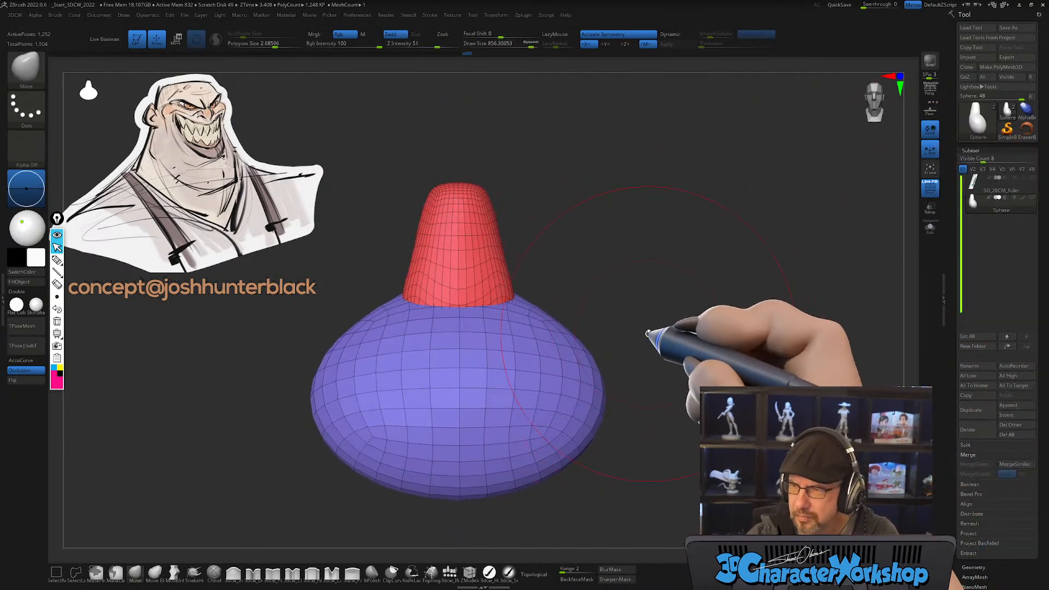
{"action": "mouse_move", "coordinate": [600, 252]}
{"action": "left_mouse_down", "text": "alt"}
{"action": "mouse_move", "coordinate": [598, 262]}
{"action": "mouse_move", "coordinate": [613, 242]}
{"action": "mouse_move", "coordinate": [555, 265]}
{"action": "left_mouse_up", "text": "alt"}
{"action": "key", "text": "s"}
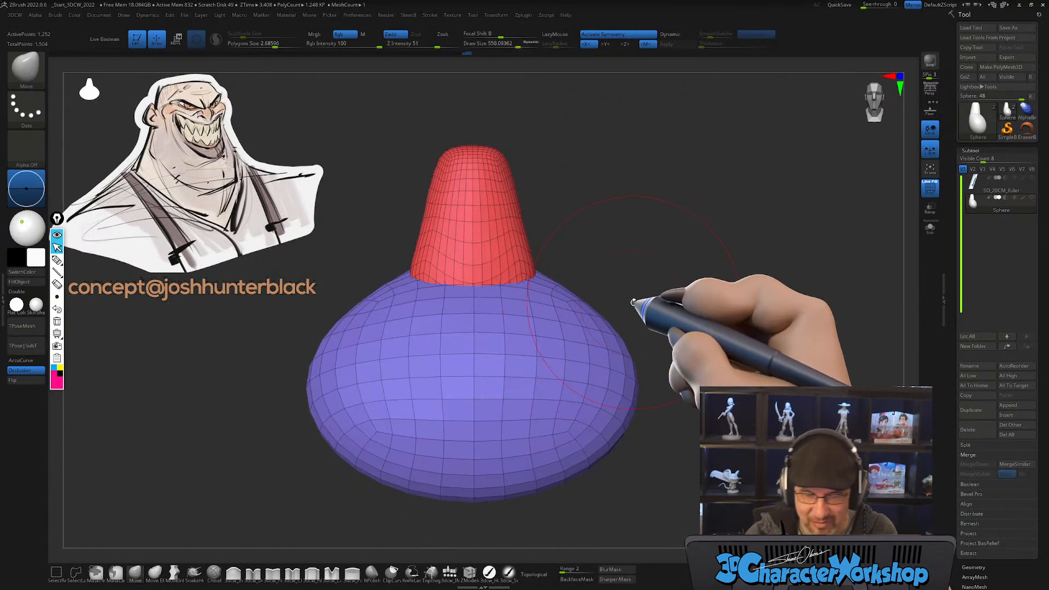
{"action": "mouse_move", "coordinate": [548, 398]}
{"action": "right_mouse_down"}
{"action": "mouse_move", "coordinate": [536, 398]}
{"action": "mouse_move", "coordinate": [545, 397]}
{"action": "right_mouse_up"}
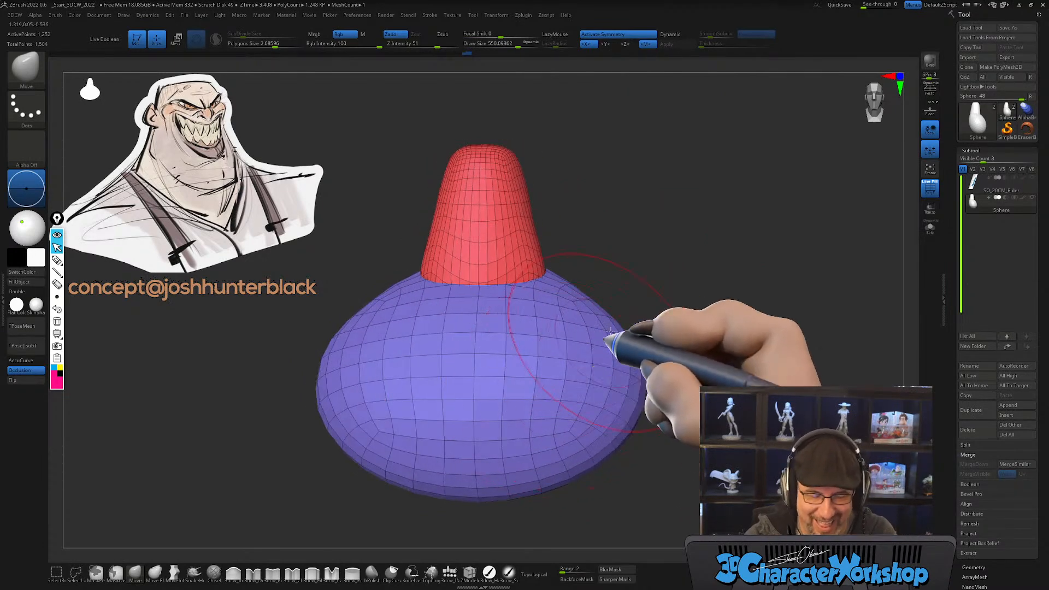
{"action": "right_click_drag", "start_coordinate": [656, 304], "coordinate": [695, 326]}
{"action": "right_click_drag", "start_coordinate": [638, 433], "coordinate": [640, 452]}
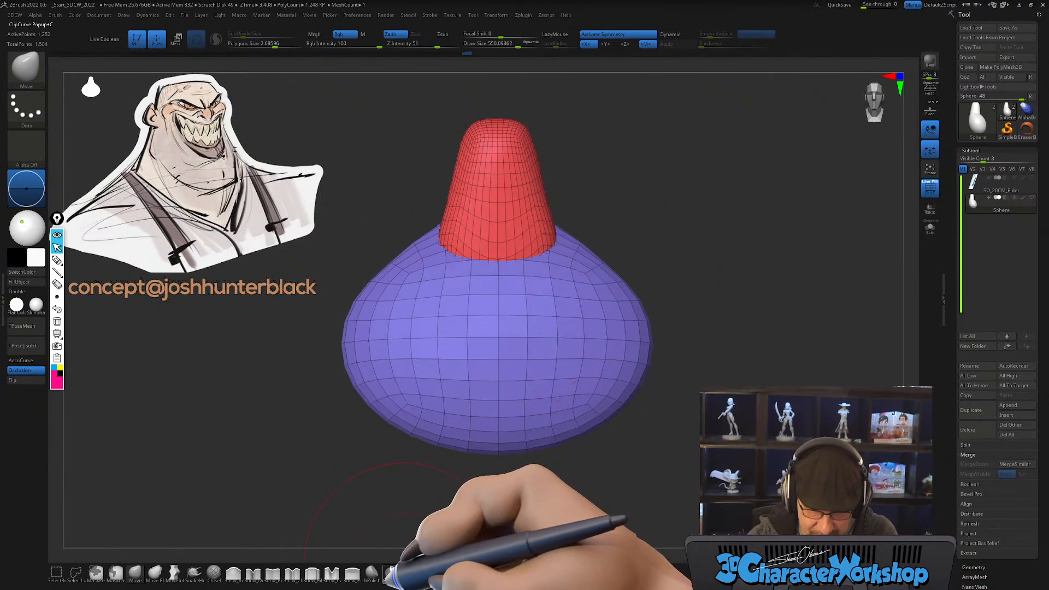
{"action": "left_click", "coordinate": [392, 572]}
{"action": "mouse_move", "coordinate": [683, 424]}
{"action": "left_mouse_down", "text": "ctrl+shift"}
{"action": "mouse_move", "coordinate": [281, 425]}
{"action": "mouse_move", "coordinate": [280, 381]}
{"action": "left_mouse_up", "text": "ctrl+shift"}
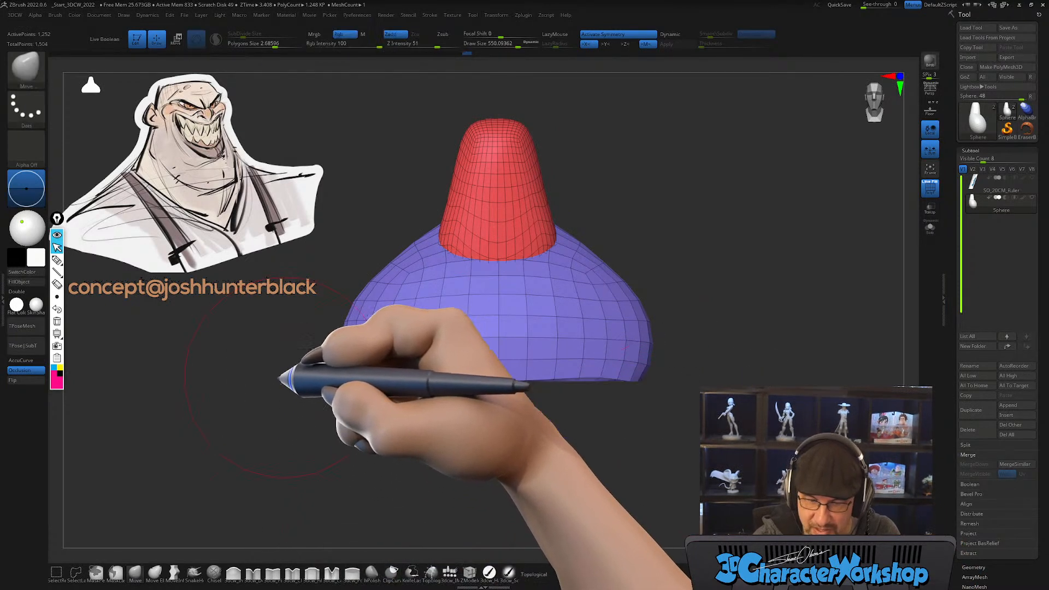
{"action": "right_click_drag", "start_coordinate": [627, 433], "coordinate": [686, 423]}
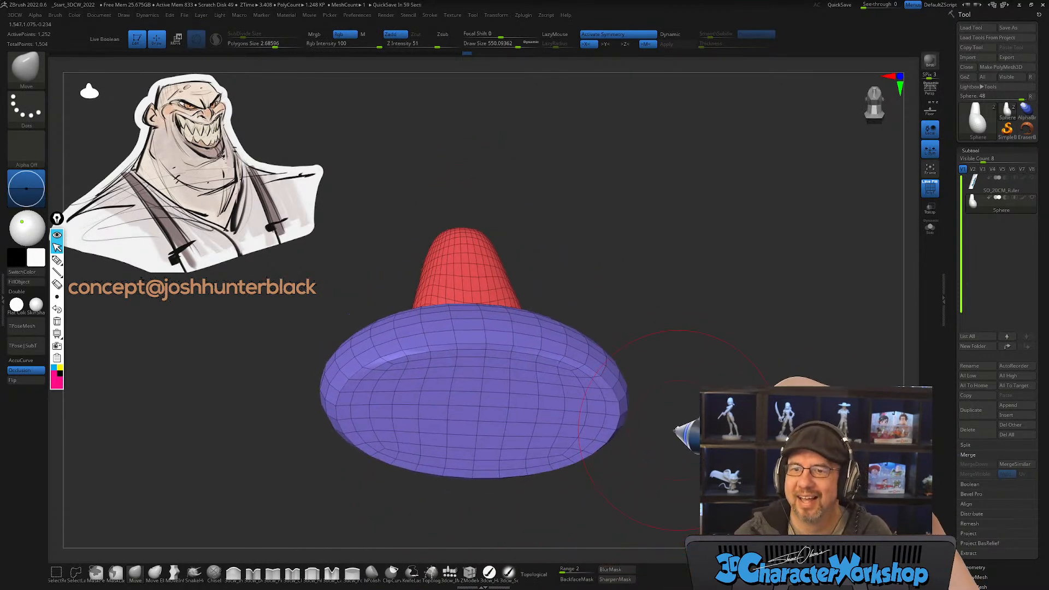
Step: Widen the lower edge of the torso with the Move brush at a draw size of about 763
{"action": "left_click_drag", "start_coordinate": [662, 418], "coordinate": [663, 401]}
{"action": "left_click_drag", "start_coordinate": [648, 320], "coordinate": [695, 413]}
{"action": "mouse_move", "coordinate": [587, 387]}
{"action": "left_mouse_down"}
{"action": "mouse_move", "coordinate": [597, 386]}
{"action": "mouse_move", "coordinate": [604, 440]}
{"action": "mouse_move", "coordinate": [637, 351]}
{"action": "mouse_move", "coordinate": [627, 332]}
{"action": "mouse_move", "coordinate": [633, 441]}
{"action": "left_mouse_up"}
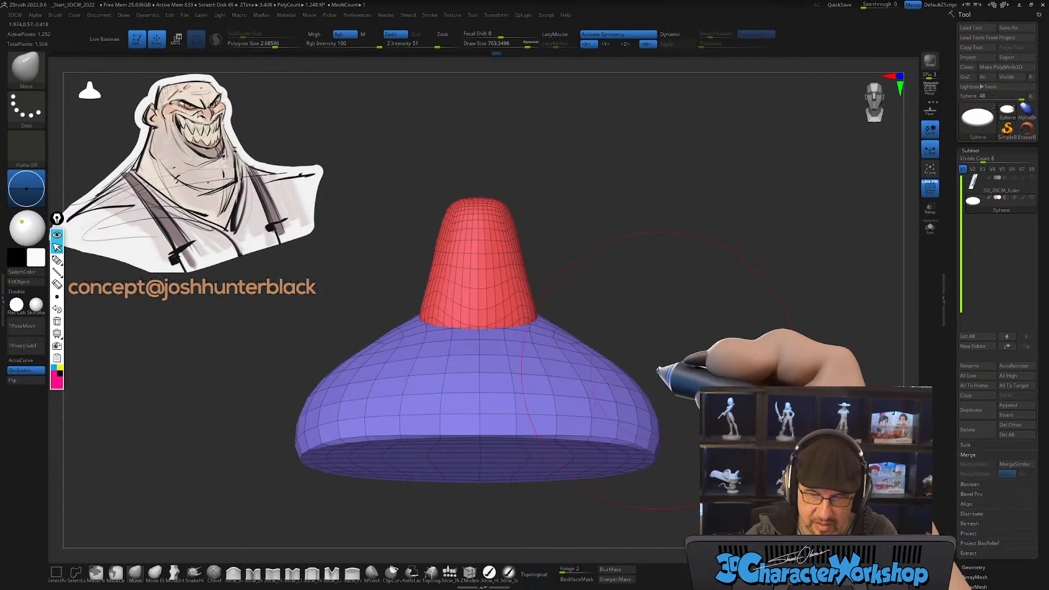
{"action": "left_click_drag", "start_coordinate": [659, 371], "coordinate": [656, 407]}
{"action": "left_click_drag", "start_coordinate": [627, 359], "coordinate": [599, 316]}
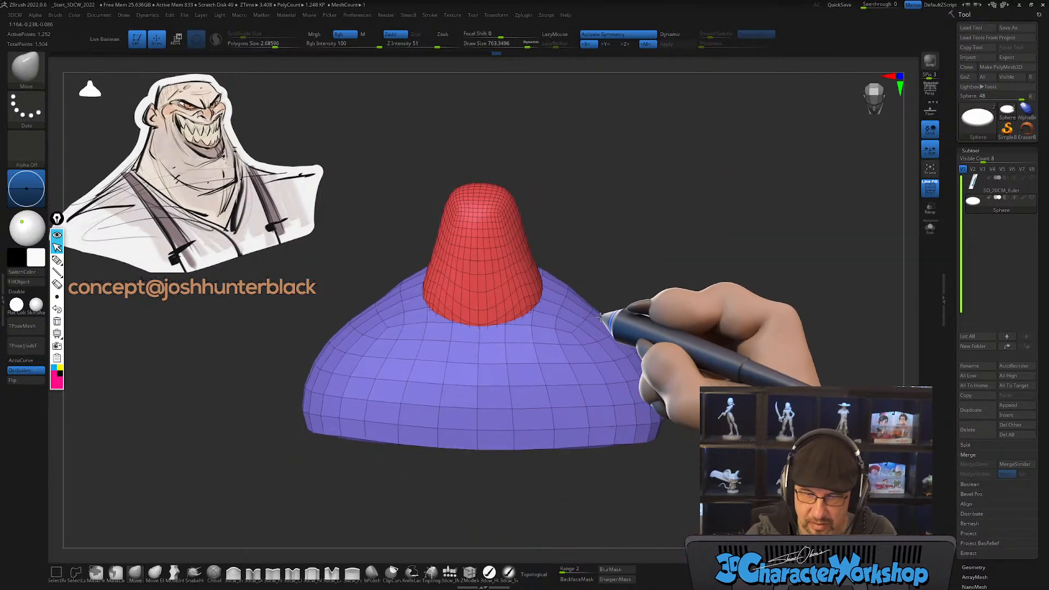
Step: Turn on the Move brush's topological masking and reshape the shoulders and the torso's side profile
{"action": "left_click", "coordinate": [536, 574]}
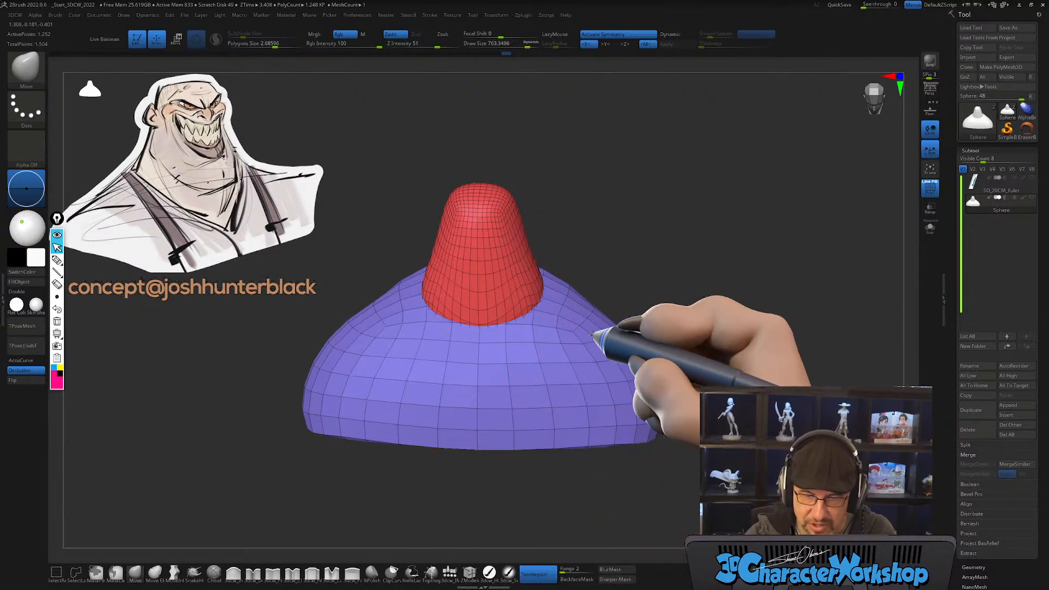
{"action": "left_click_drag", "start_coordinate": [629, 381], "coordinate": [672, 389]}
{"action": "left_click_drag", "start_coordinate": [677, 353], "coordinate": [601, 386]}
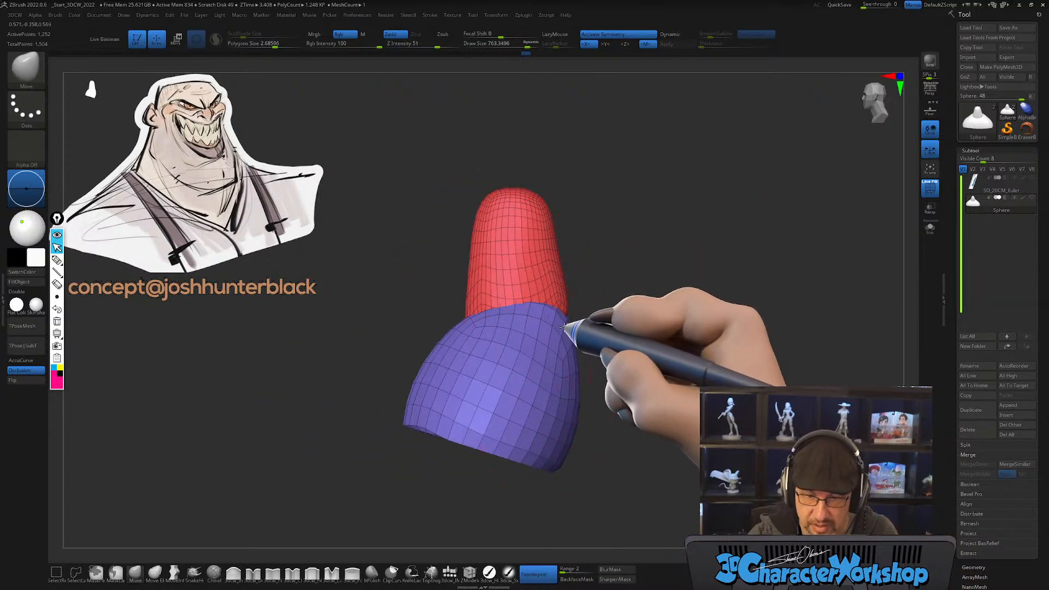
{"action": "mouse_move", "coordinate": [557, 340]}
{"action": "left_mouse_down"}
{"action": "mouse_move", "coordinate": [591, 363]}
{"action": "mouse_move", "coordinate": [649, 377]}
{"action": "mouse_move", "coordinate": [660, 454]}
{"action": "left_mouse_up"}
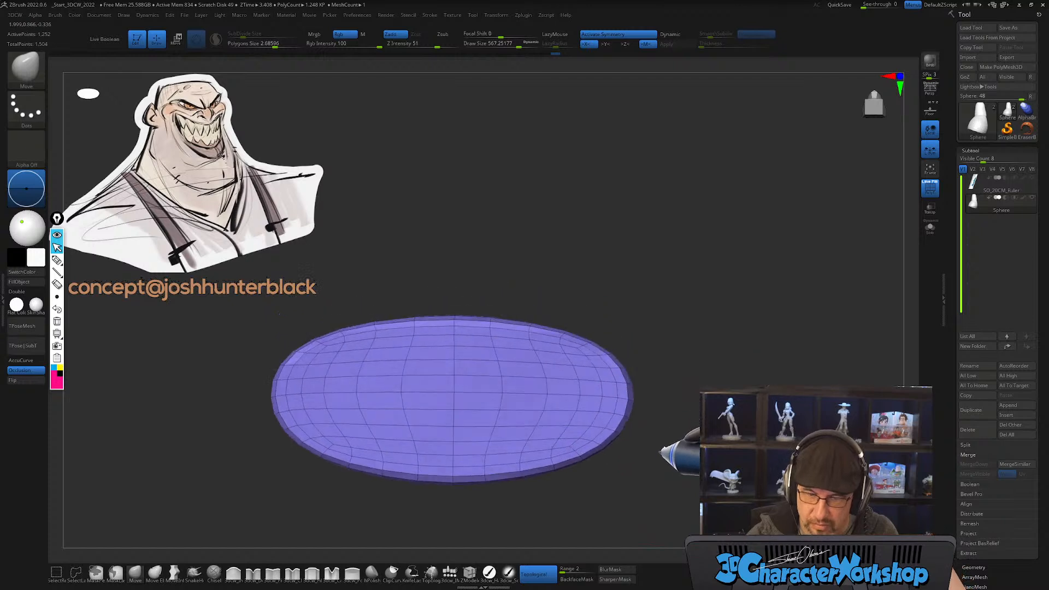
Step: Pull the ends of the torso's underside outward with a draw size of about 533 and smooth the base
{"action": "key", "text": "s"}
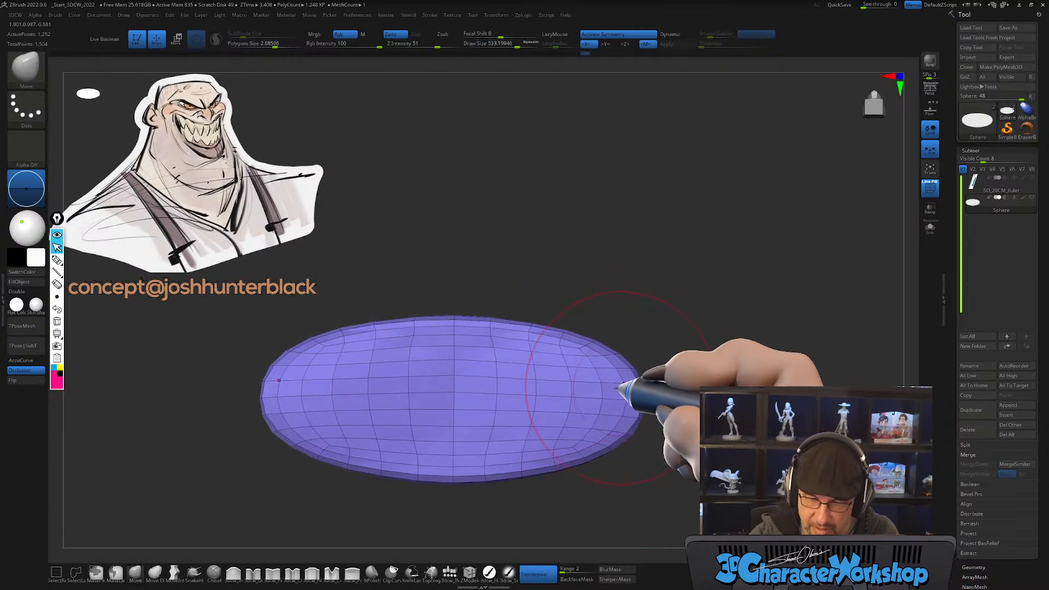
{"action": "left_click_drag", "start_coordinate": [618, 382], "coordinate": [593, 426]}
{"action": "mouse_move", "coordinate": [446, 375]}
{"action": "left_mouse_down", "text": "shift"}
{"action": "mouse_move", "coordinate": [474, 404]}
{"action": "mouse_move", "coordinate": [521, 383]}
{"action": "left_mouse_up", "text": "shift"}
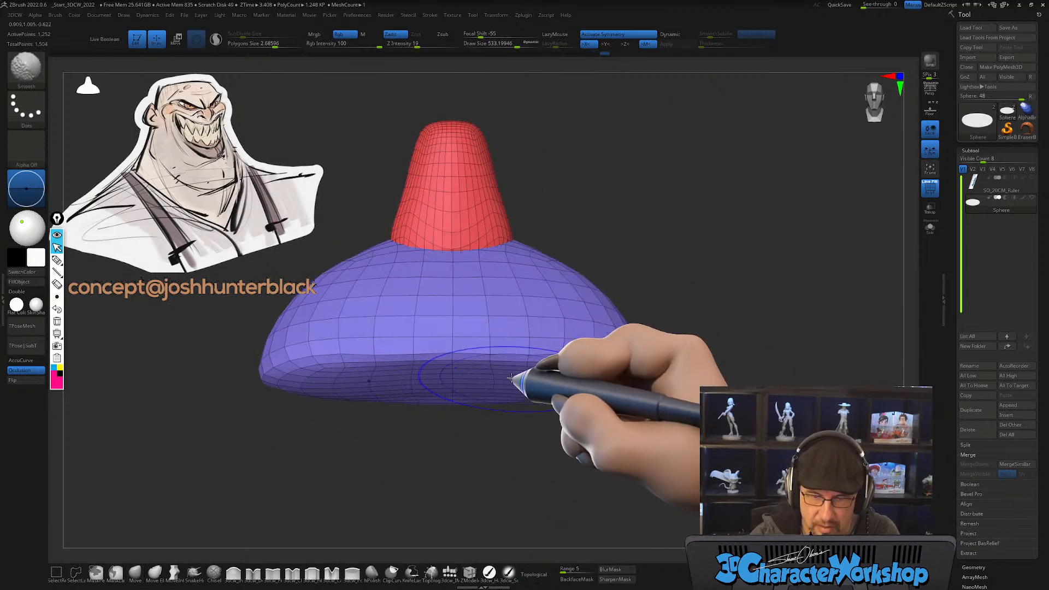
Step: Refine the torso's lower side corners and compare the front silhouette with the concept drawing
{"action": "mouse_move", "coordinate": [644, 399]}
{"action": "left_mouse_down"}
{"action": "mouse_move", "coordinate": [639, 437]}
{"action": "mouse_move", "coordinate": [653, 428]}
{"action": "mouse_move", "coordinate": [627, 455]}
{"action": "left_mouse_up"}
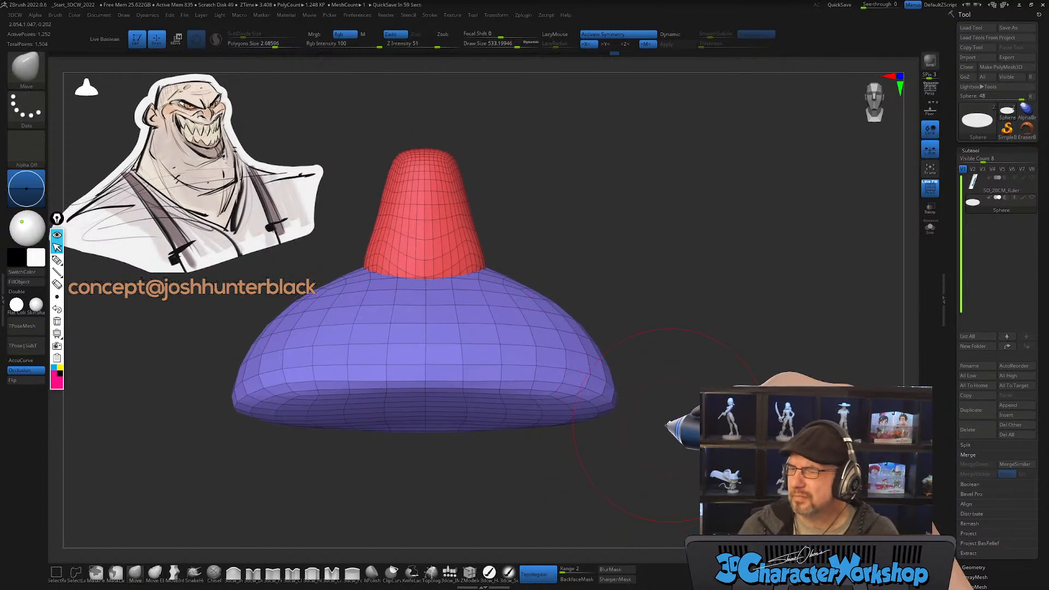
{"action": "left_click_drag", "start_coordinate": [658, 304], "coordinate": [627, 304]}
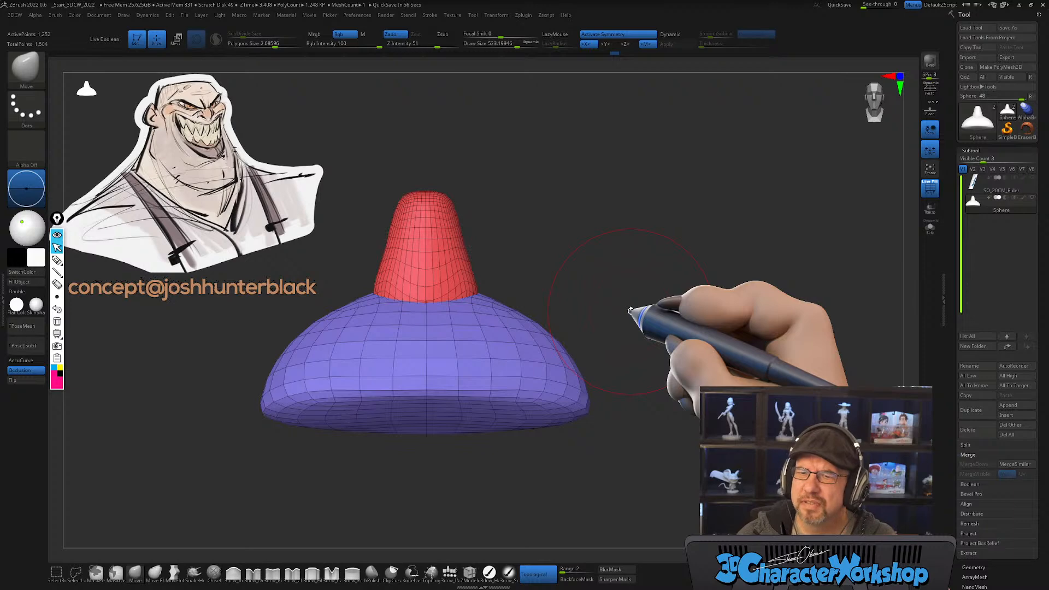
{"action": "left_click_drag", "start_coordinate": [623, 297], "coordinate": [620, 312]}
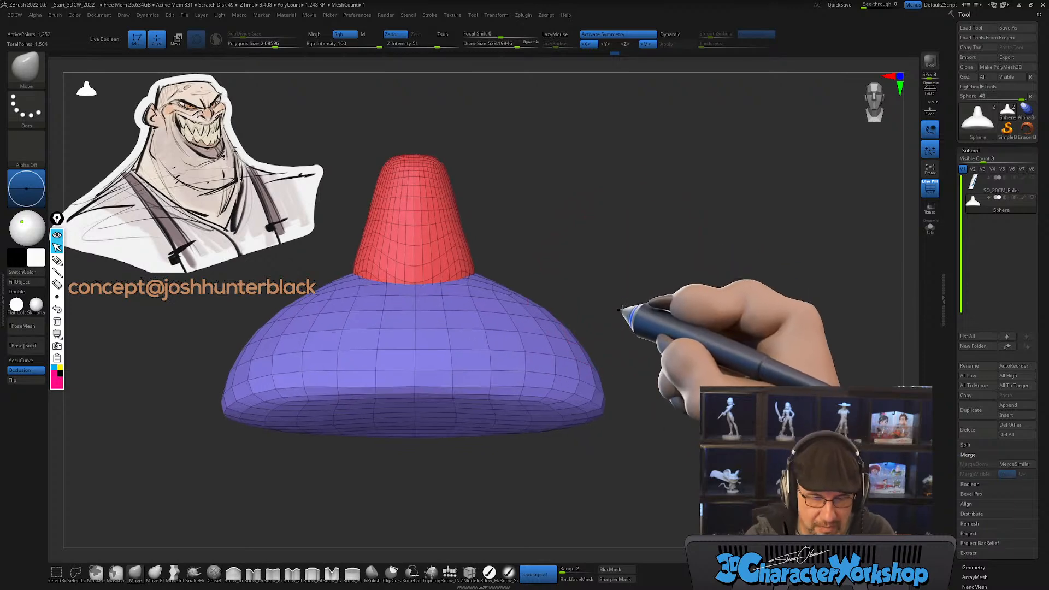
{"action": "mouse_move", "coordinate": [573, 417]}
{"action": "left_mouse_down"}
{"action": "mouse_move", "coordinate": [604, 415]}
{"action": "mouse_move", "coordinate": [586, 390]}
{"action": "mouse_move", "coordinate": [633, 402]}
{"action": "mouse_move", "coordinate": [613, 415]}
{"action": "mouse_move", "coordinate": [662, 382]}
{"action": "mouse_move", "coordinate": [638, 388]}
{"action": "left_mouse_up"}
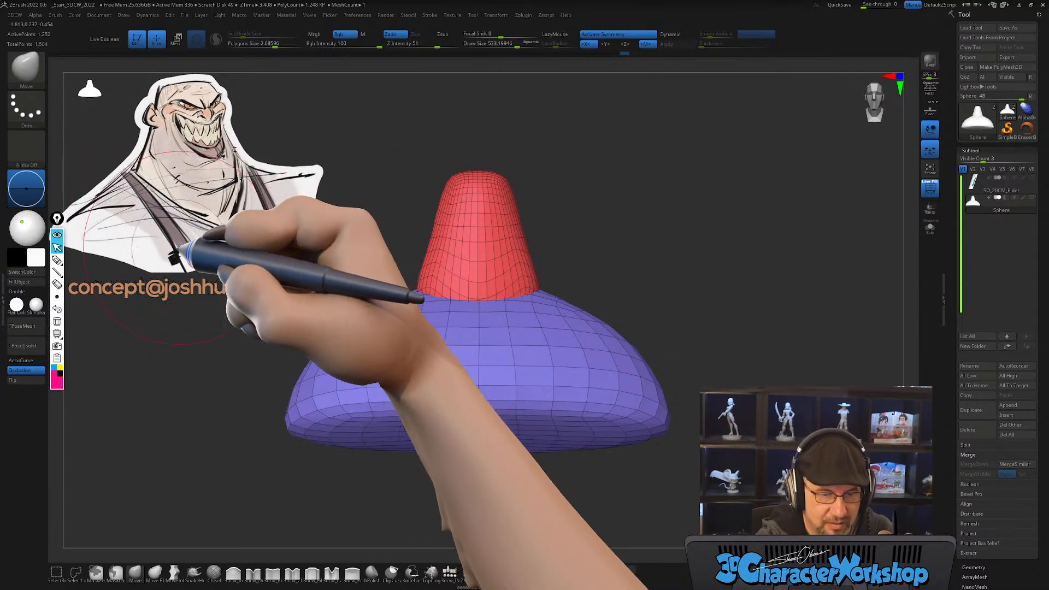
{"action": "left_click_drag", "start_coordinate": [677, 344], "coordinate": [671, 367], "text": "alt"}
{"action": "mouse_move", "coordinate": [637, 334]}
{"action": "left_mouse_down", "text": "alt"}
{"action": "mouse_move", "coordinate": [643, 322]}
{"action": "mouse_move", "coordinate": [640, 331]}
{"action": "left_mouse_up", "text": "alt"}
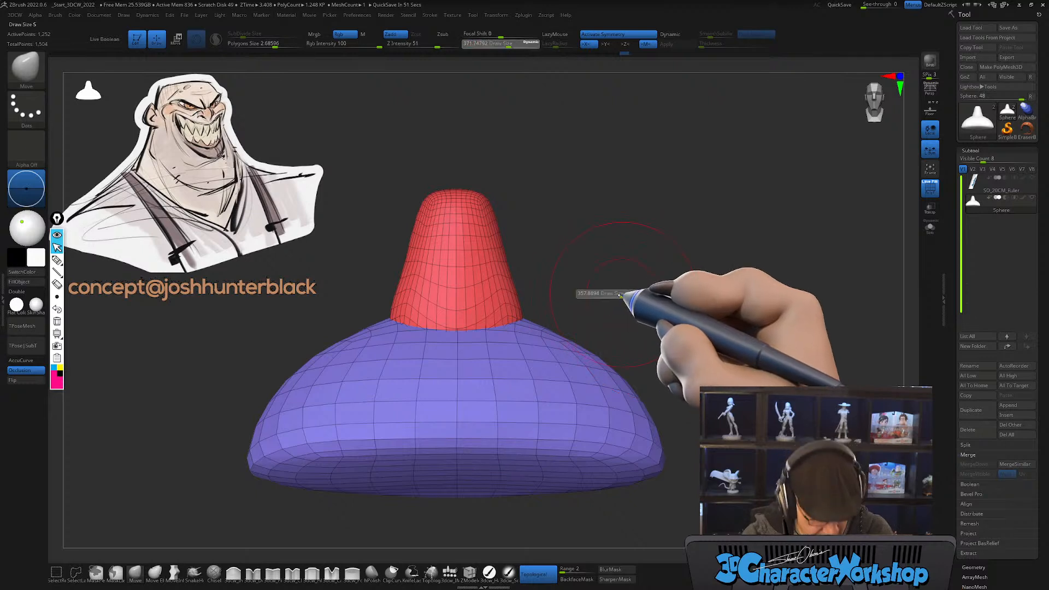
Step: Reshape the torso where it meets the neck in the side profile with the Move brush, then check the front
{"action": "mouse_move", "coordinate": [611, 294]}
{"action": "left_mouse_down"}
{"action": "mouse_move", "coordinate": [623, 281]}
{"action": "mouse_move", "coordinate": [620, 292]}
{"action": "mouse_move", "coordinate": [582, 290]}
{"action": "left_mouse_up"}
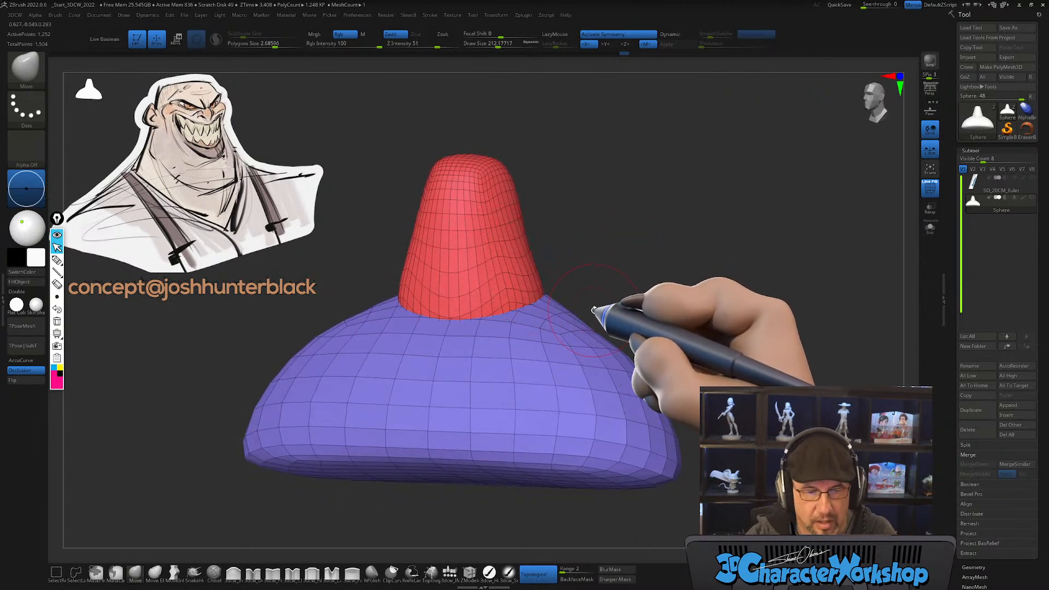
{"action": "left_click_drag", "start_coordinate": [604, 297], "coordinate": [688, 303]}
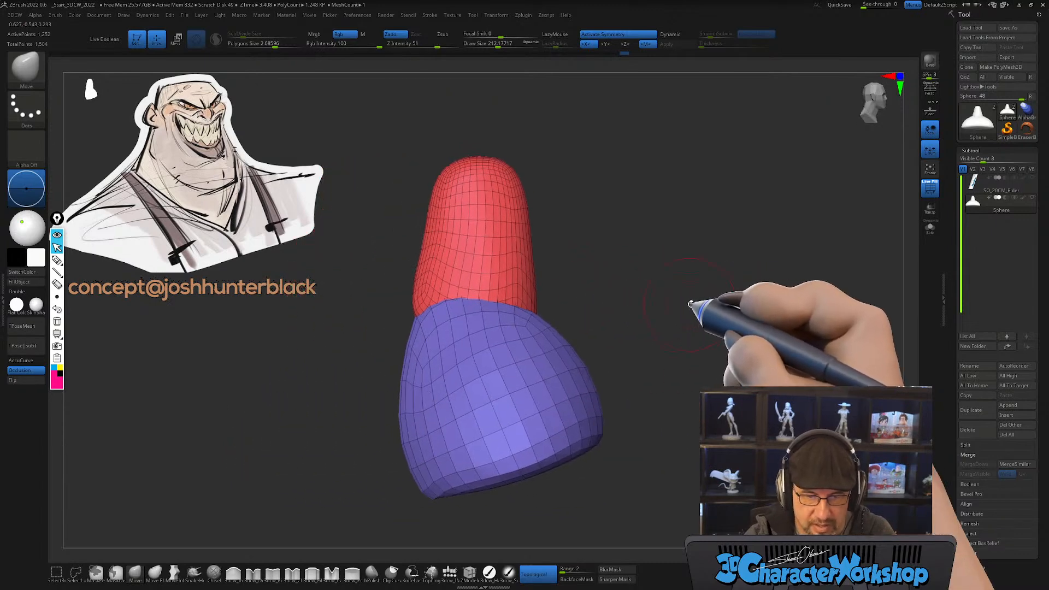
{"action": "key", "text": "d"}
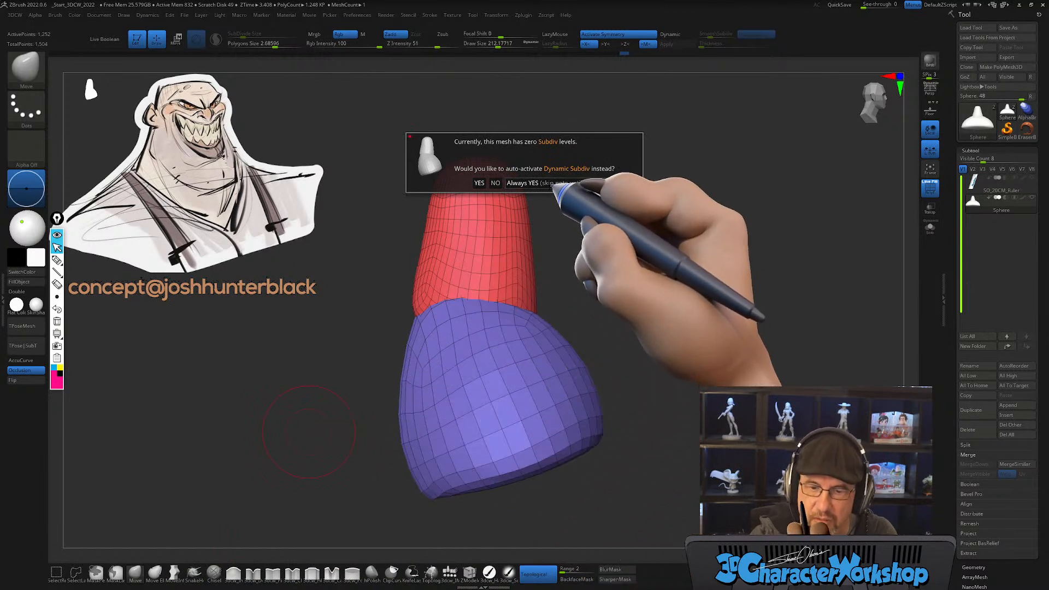
{"action": "left_click", "coordinate": [533, 183]}
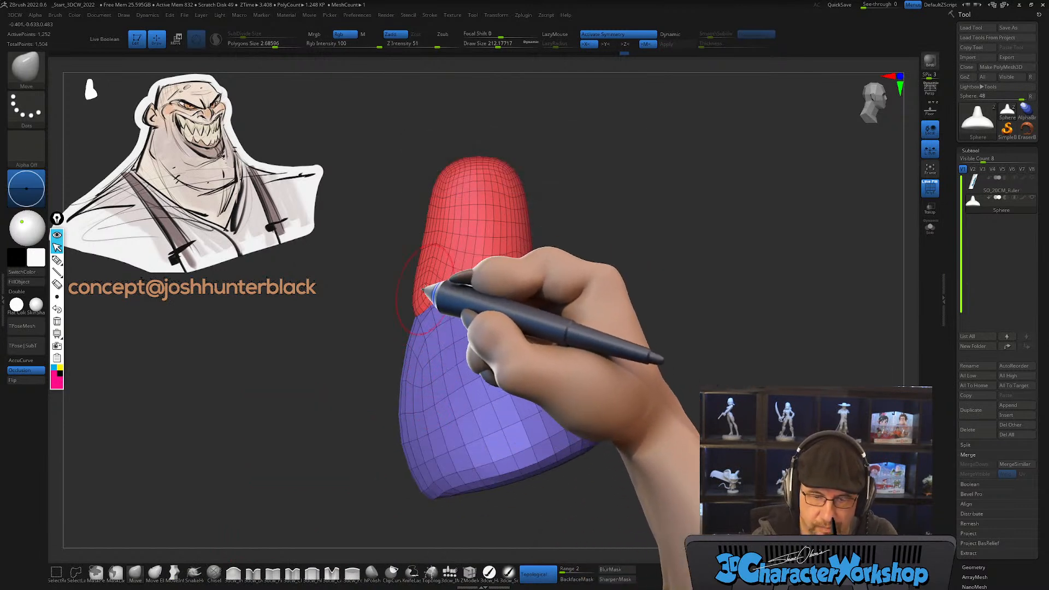
{"action": "key", "text": "s"}
{"action": "left_click_drag", "start_coordinate": [427, 290], "coordinate": [411, 363]}
{"action": "mouse_move", "coordinate": [641, 316]}
{"action": "left_mouse_down", "text": "alt"}
{"action": "mouse_move", "coordinate": [642, 292]}
{"action": "mouse_move", "coordinate": [649, 304]}
{"action": "mouse_move", "coordinate": [628, 311]}
{"action": "left_mouse_up", "text": "alt"}
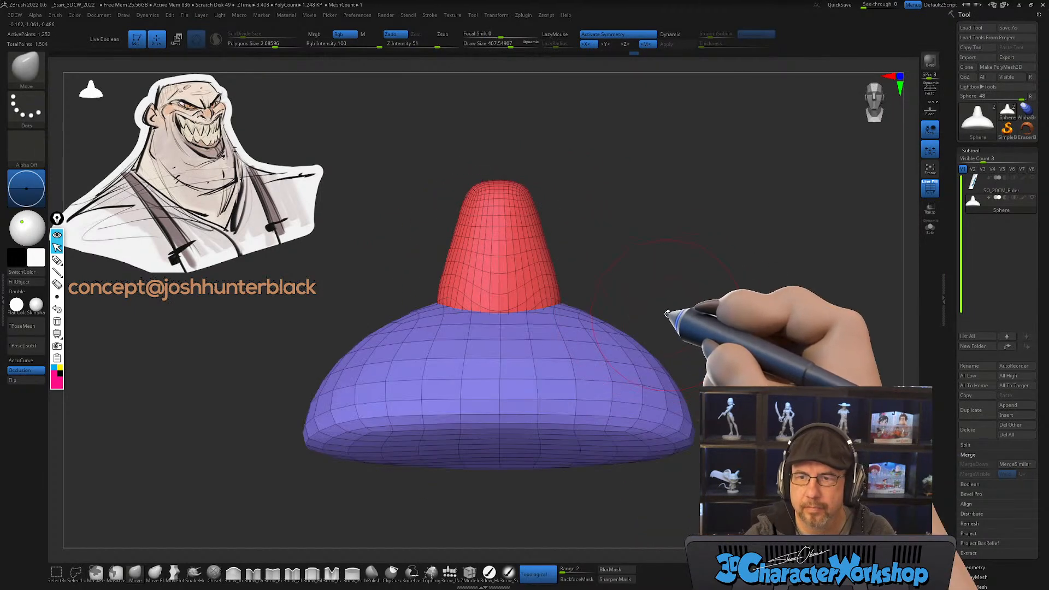
{"action": "left_click_drag", "start_coordinate": [657, 275], "coordinate": [631, 281], "text": "alt"}
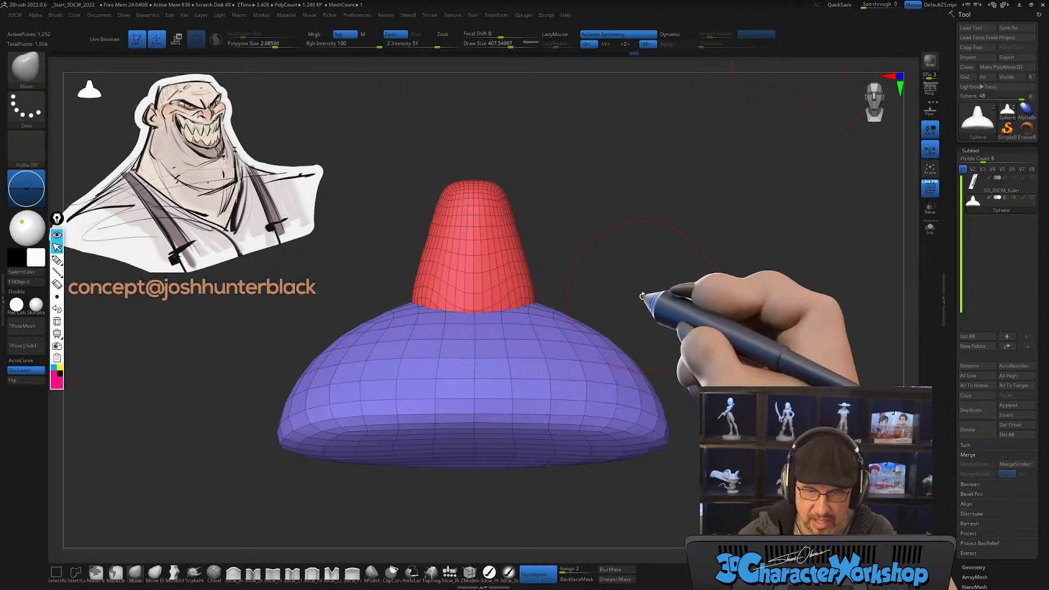
Step: Refine the transition from neck to shoulders from the front and side with a draw size of about 378 to 422
{"action": "key", "text": "s"}
{"action": "mouse_move", "coordinate": [634, 249]}
{"action": "left_mouse_down"}
{"action": "mouse_move", "coordinate": [595, 280]}
{"action": "mouse_move", "coordinate": [609, 280]}
{"action": "mouse_move", "coordinate": [554, 274]}
{"action": "left_mouse_up"}
{"action": "key", "text": "s"}
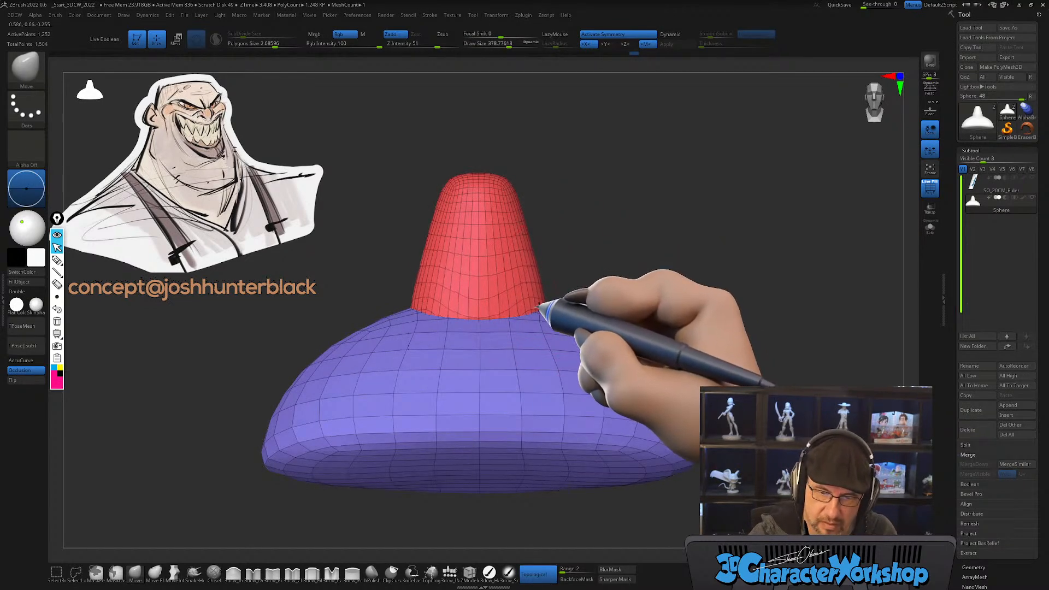
{"action": "mouse_move", "coordinate": [557, 283]}
{"action": "left_mouse_down"}
{"action": "mouse_move", "coordinate": [568, 236]}
{"action": "mouse_move", "coordinate": [632, 280]}
{"action": "mouse_move", "coordinate": [513, 301]}
{"action": "mouse_move", "coordinate": [511, 319]}
{"action": "left_mouse_up"}
{"action": "key", "text": "s"}
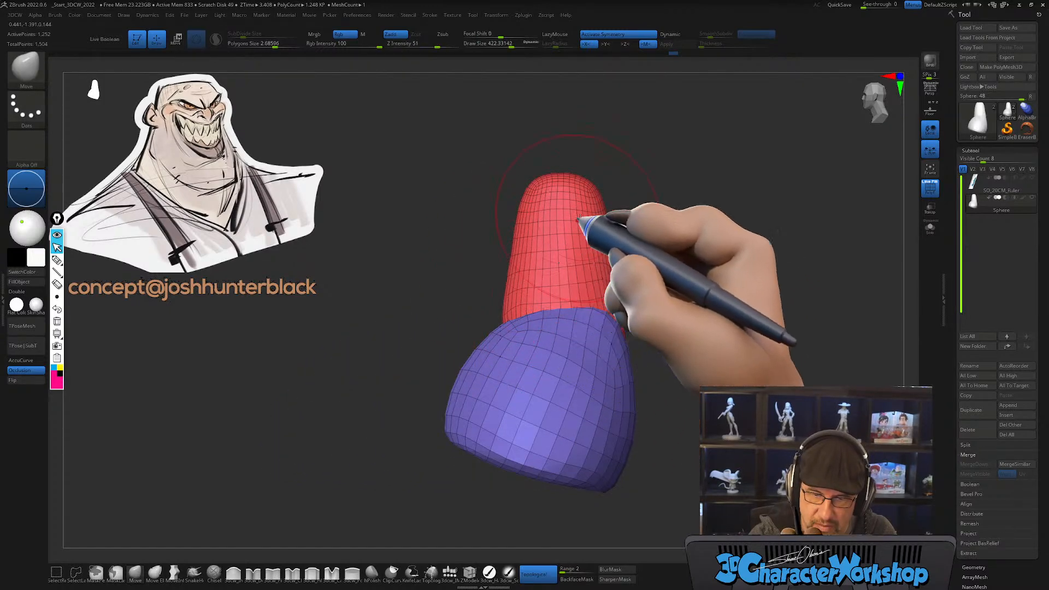
{"action": "left_click_drag", "start_coordinate": [650, 277], "coordinate": [661, 314], "text": "shift"}
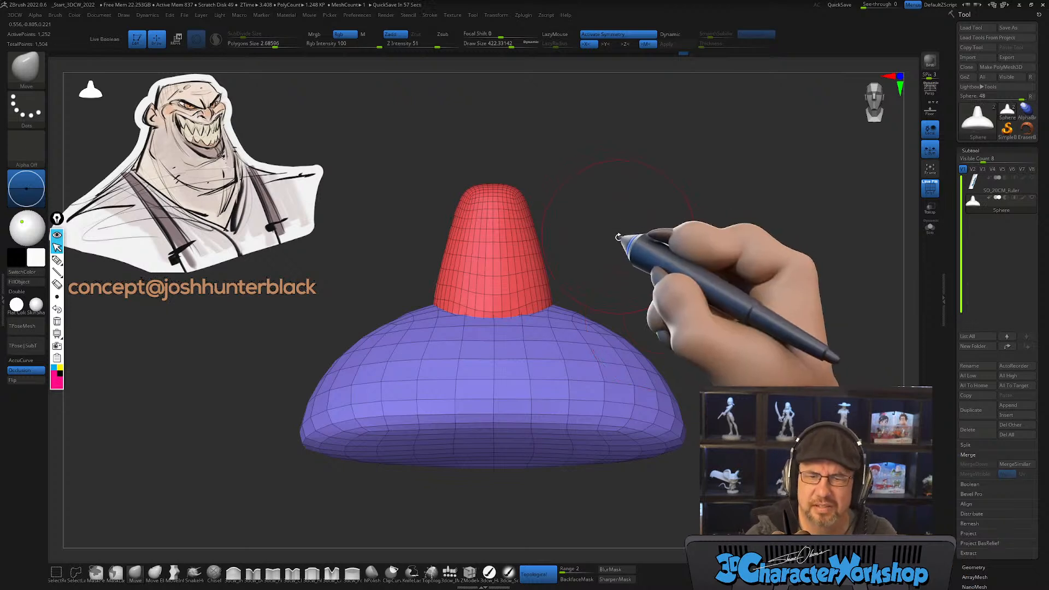
Step: Mask the torso so only the head and neck are editable, and place the transform gizmo at the neck's base
{"action": "mouse_move", "coordinate": [615, 262]}
{"action": "left_mouse_down", "text": "alt"}
{"action": "mouse_move", "coordinate": [623, 275]}
{"action": "mouse_move", "coordinate": [622, 259]}
{"action": "left_mouse_up", "text": "alt"}
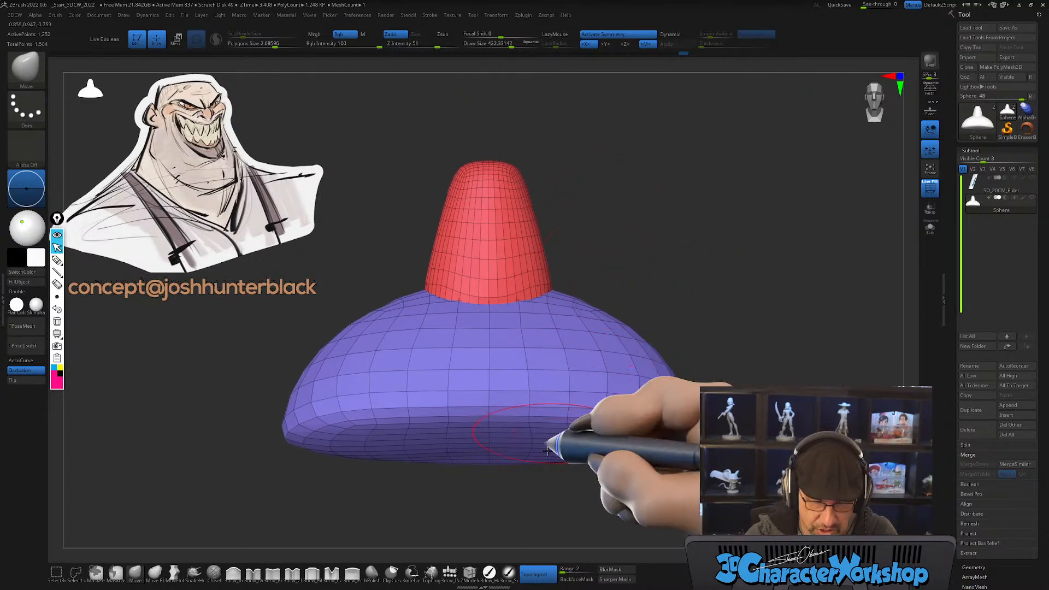
{"action": "left_click_drag", "start_coordinate": [667, 481], "coordinate": [663, 472]}
{"action": "left_click_drag", "start_coordinate": [714, 391], "coordinate": [724, 377], "text": "alt"}
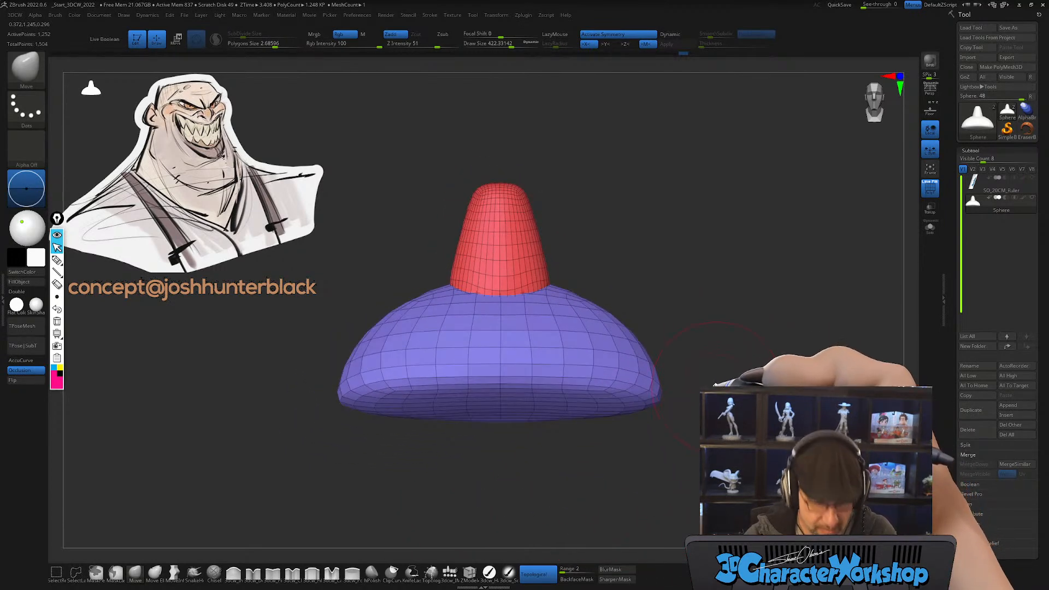
{"action": "key", "text": "w"}
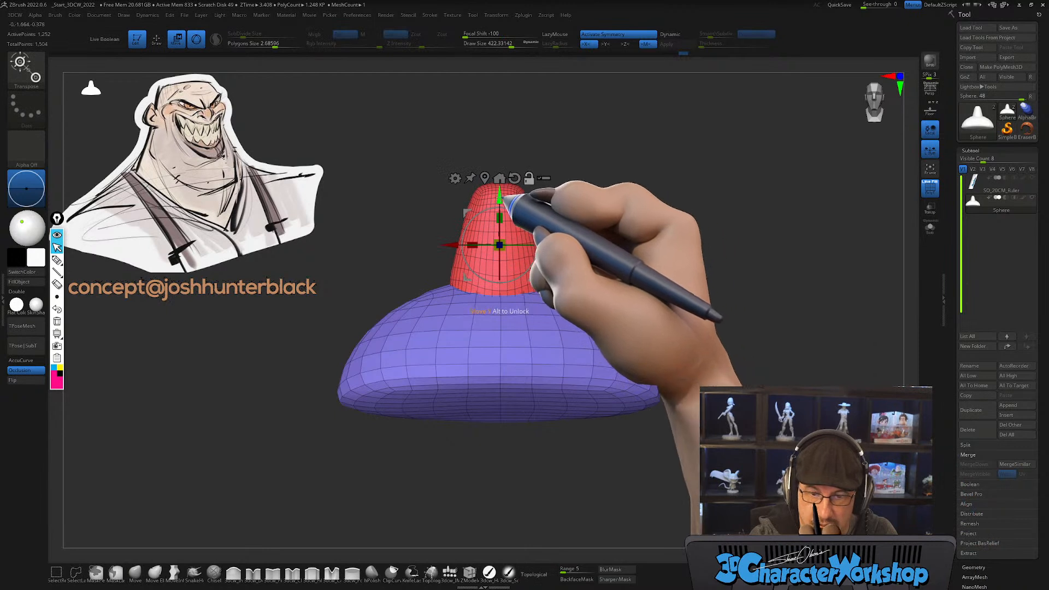
{"action": "left_click_drag", "start_coordinate": [499, 196], "coordinate": [498, 348], "text": "alt"}
{"action": "left_click", "coordinate": [502, 262], "text": "ctrl"}
{"action": "left_click_drag", "start_coordinate": [506, 189], "coordinate": [524, 181], "text": "alt"}
{"action": "left_click", "coordinate": [517, 188]}
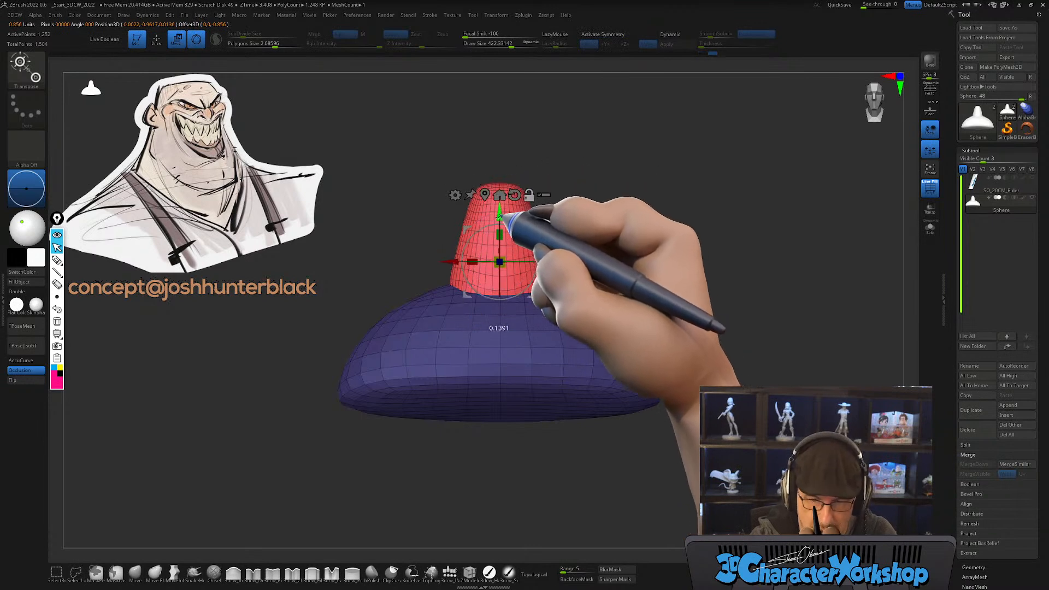
Step: Scale the head and neck along the X axis with the gizmo after checking their proportions from the side and front
{"action": "left_click_drag", "start_coordinate": [586, 259], "coordinate": [511, 295]}
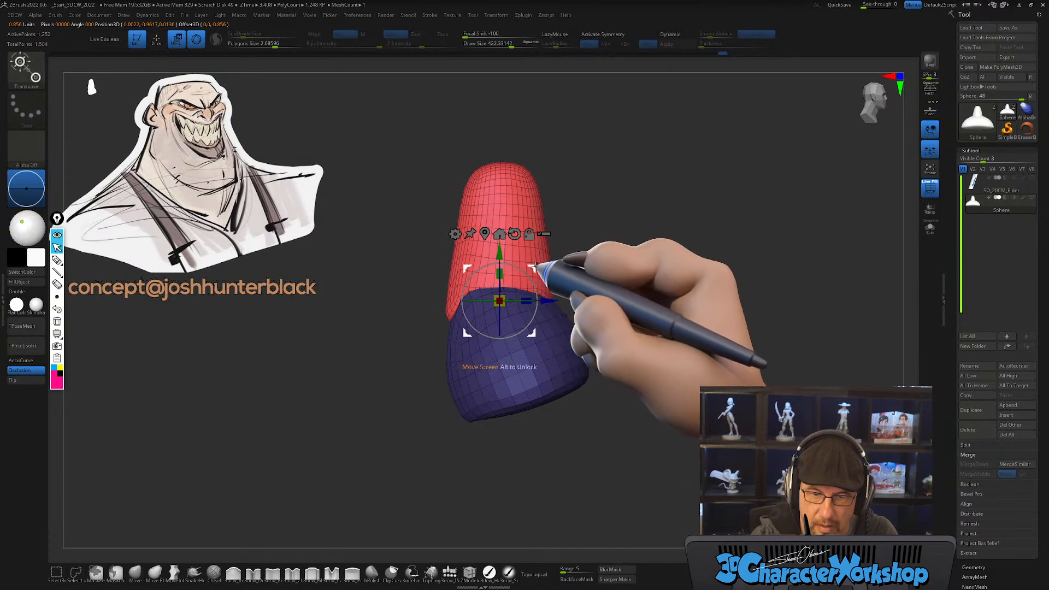
{"action": "left_click_drag", "start_coordinate": [538, 273], "coordinate": [612, 299]}
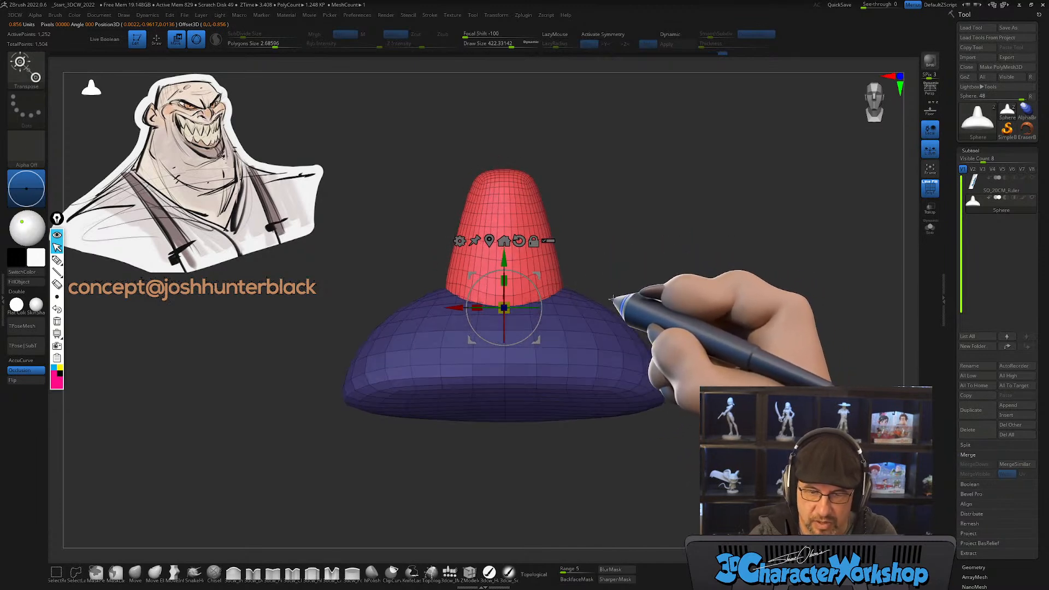
{"action": "key", "text": "q"}
{"action": "mouse_move", "coordinate": [627, 253]}
{"action": "left_mouse_down"}
{"action": "mouse_move", "coordinate": [646, 252]}
{"action": "mouse_move", "coordinate": [612, 259]}
{"action": "mouse_move", "coordinate": [644, 290]}
{"action": "mouse_move", "coordinate": [653, 283]}
{"action": "left_mouse_up"}
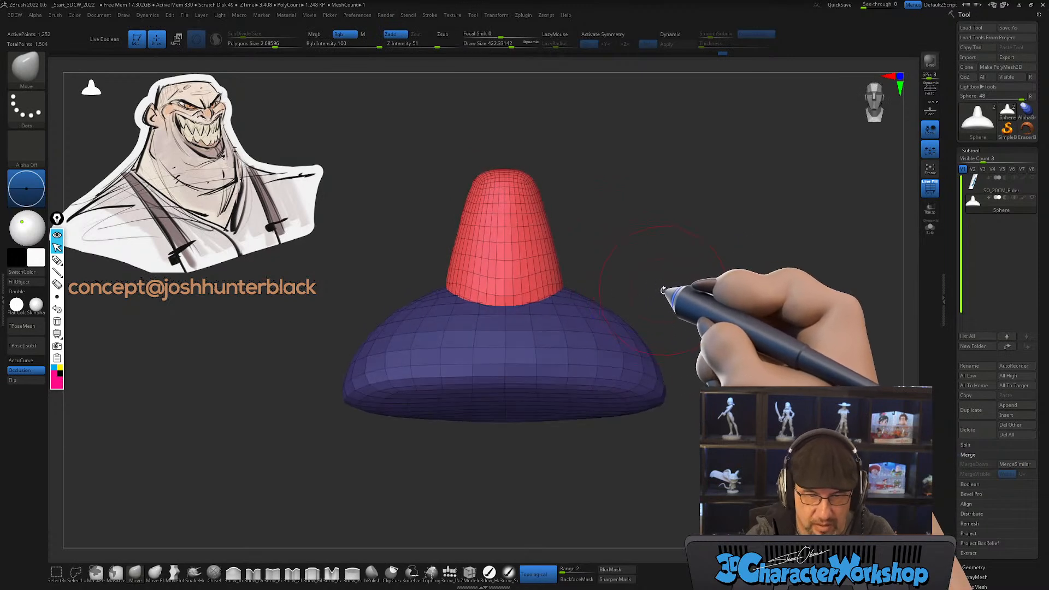
{"action": "key", "text": "w"}
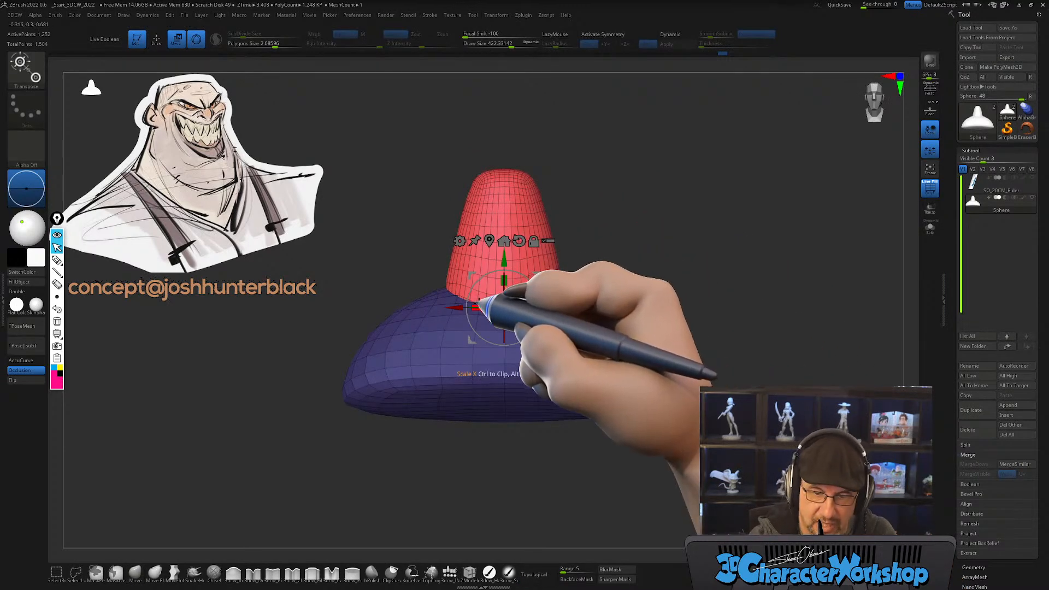
{"action": "left_click_drag", "start_coordinate": [477, 302], "coordinate": [468, 302]}
Step: Widen the base of the neck with the Move brush at a draw size of about 430 to 508
{"action": "mouse_move", "coordinate": [646, 274]}
{"action": "left_mouse_down"}
{"action": "mouse_move", "coordinate": [628, 283]}
{"action": "mouse_move", "coordinate": [667, 277]}
{"action": "mouse_move", "coordinate": [613, 288]}
{"action": "left_mouse_up"}
{"action": "key", "text": "q"}
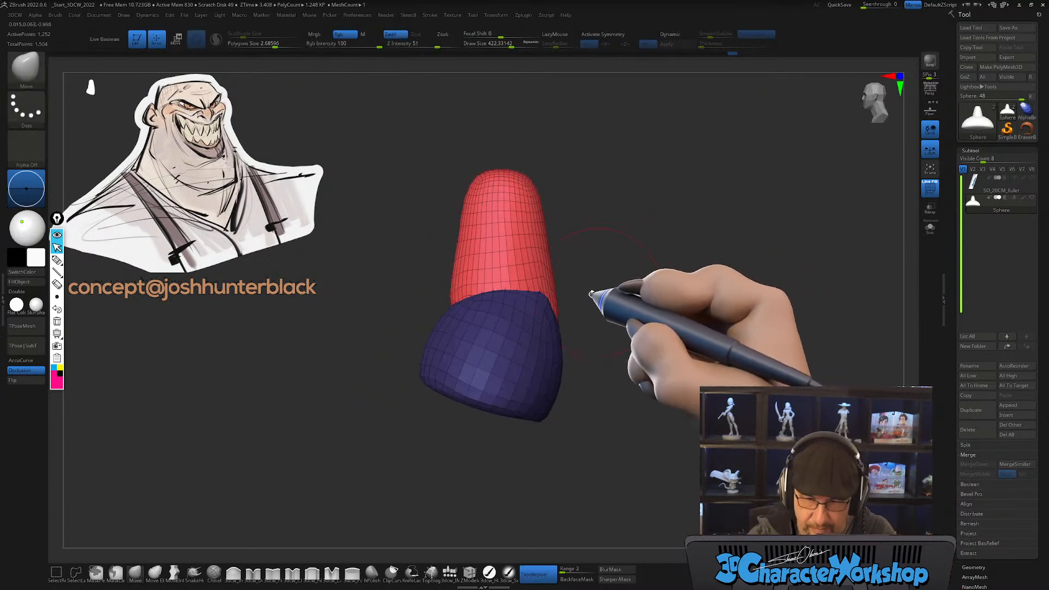
{"action": "left_click_drag", "start_coordinate": [543, 544], "coordinate": [555, 449]}
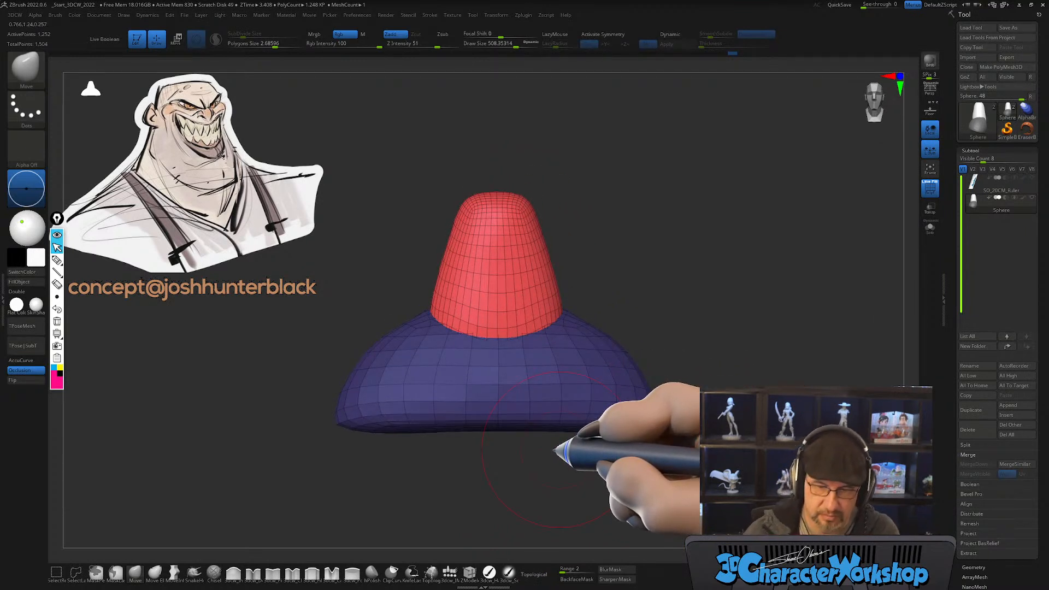
{"action": "mouse_move", "coordinate": [545, 466]}
{"action": "left_mouse_down"}
{"action": "mouse_move", "coordinate": [532, 481]}
{"action": "mouse_move", "coordinate": [557, 482]}
{"action": "mouse_move", "coordinate": [538, 480]}
{"action": "left_mouse_up"}
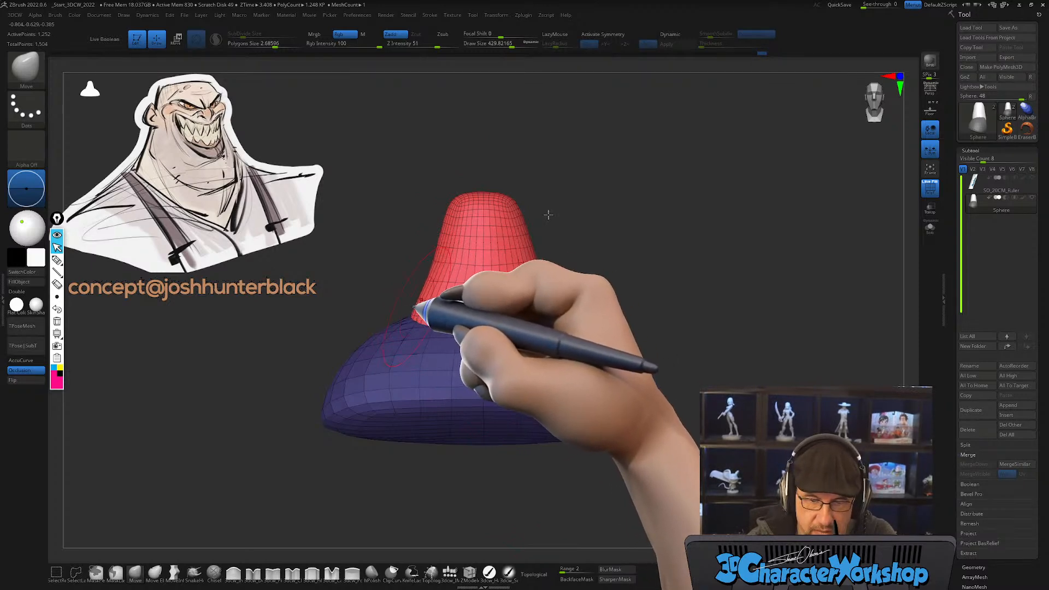
Step: Try to make the bust symmetrical with Mirror And Weld, and undo it together with the last neck base stroke
{"action": "key", "text": "space"}
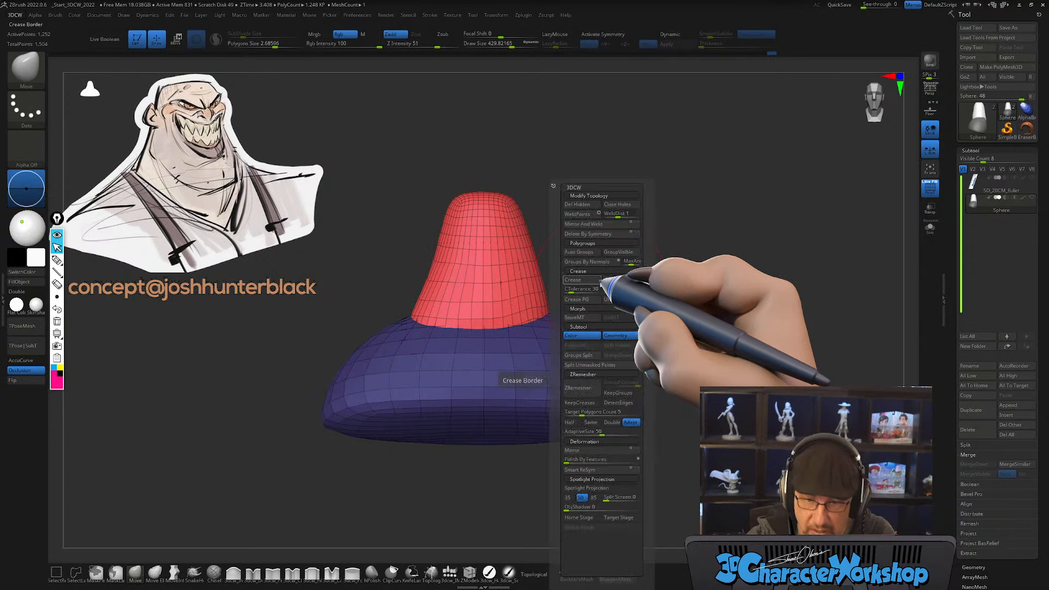
{"action": "left_click", "coordinate": [591, 225]}
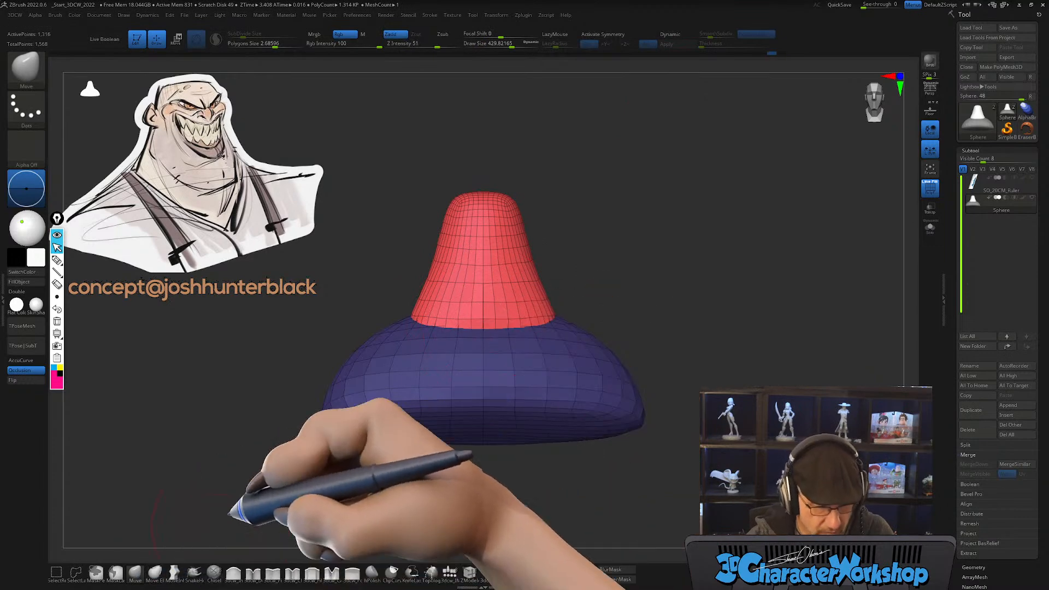
{"action": "left_click_drag", "start_coordinate": [486, 250], "coordinate": [487, 315]}
{"action": "mouse_move", "coordinate": [522, 297]}
{"action": "right_mouse_down"}
{"action": "mouse_move", "coordinate": [578, 272]}
{"action": "mouse_move", "coordinate": [562, 261]}
{"action": "mouse_move", "coordinate": [650, 252]}
{"action": "mouse_move", "coordinate": [645, 260]}
{"action": "right_mouse_up"}
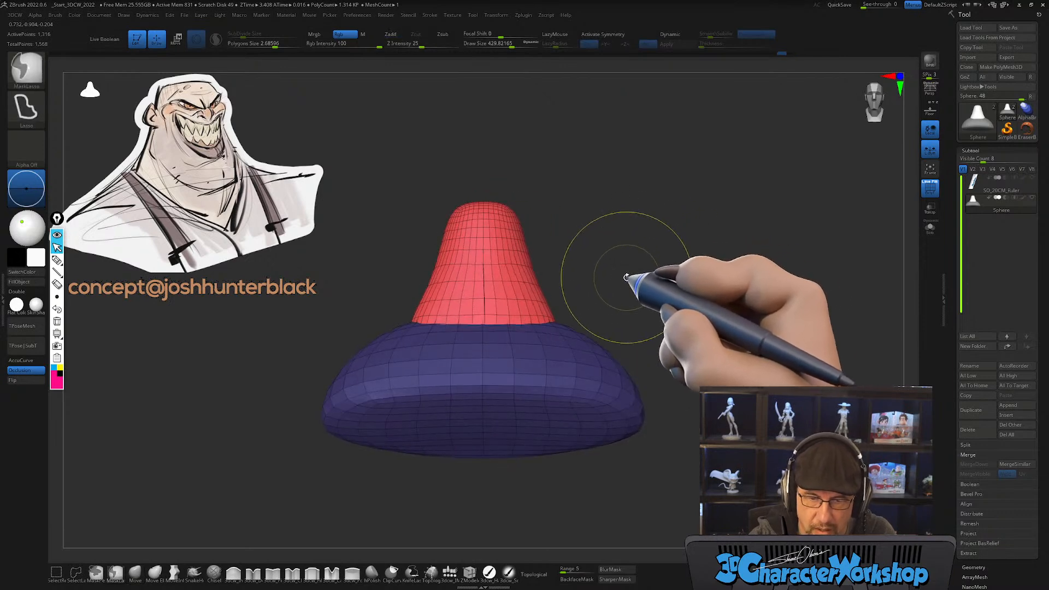
{"action": "left_click", "coordinate": [931, 231]}
{"action": "right_click_drag", "start_coordinate": [690, 251], "coordinate": [682, 284], "text": "ctrl"}
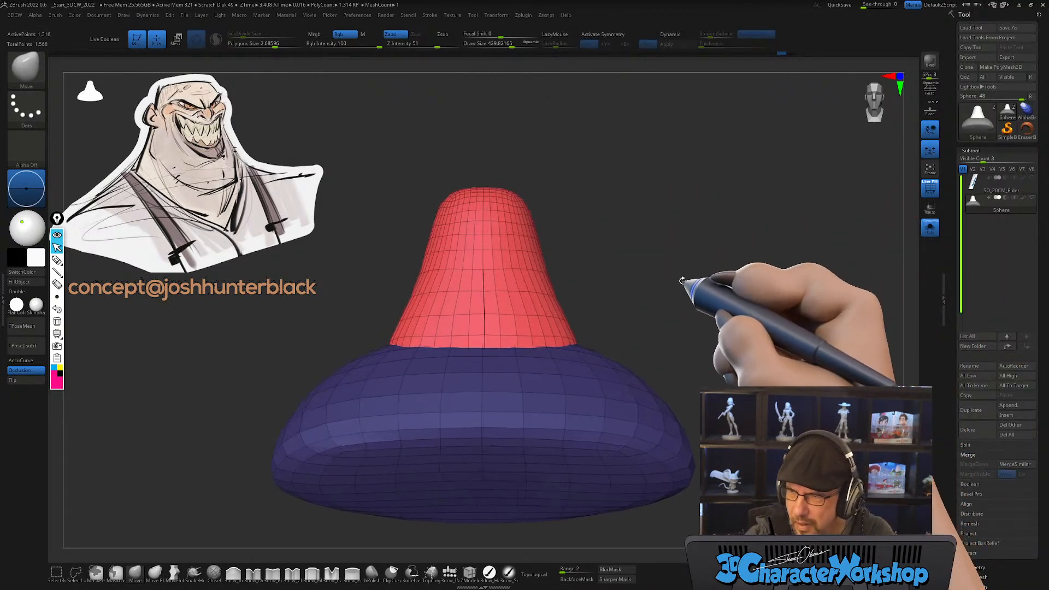
{"action": "key", "text": "ctrl+z"}
{"action": "key", "text": "ctrl+z"}
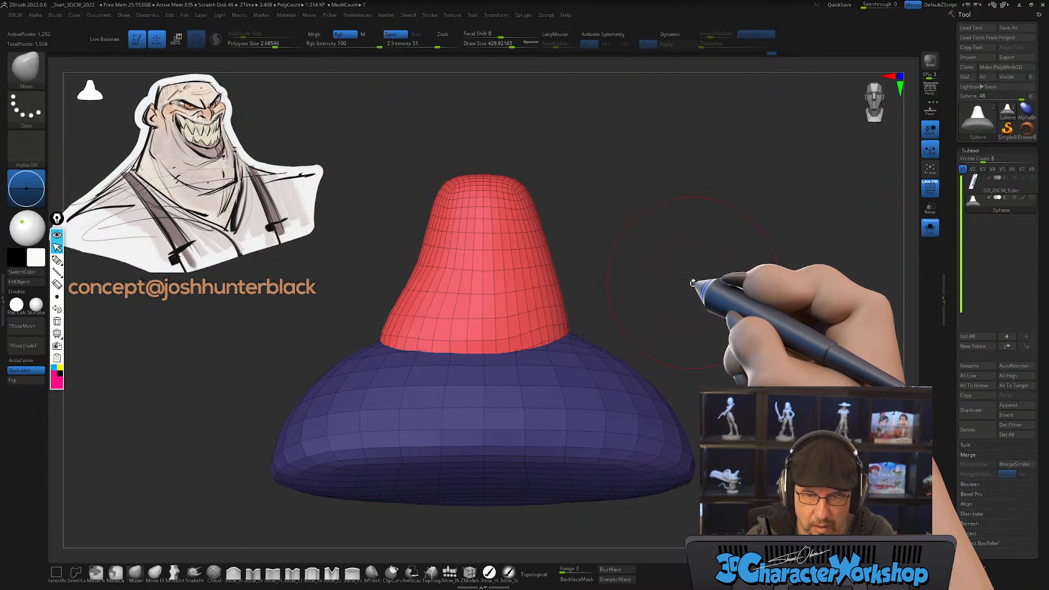
{"action": "key", "text": "ctrl+z"}
Step: Activate symmetry across the X axis and check the neck and torso with the Move brush from the side and front
{"action": "key", "text": "w"}
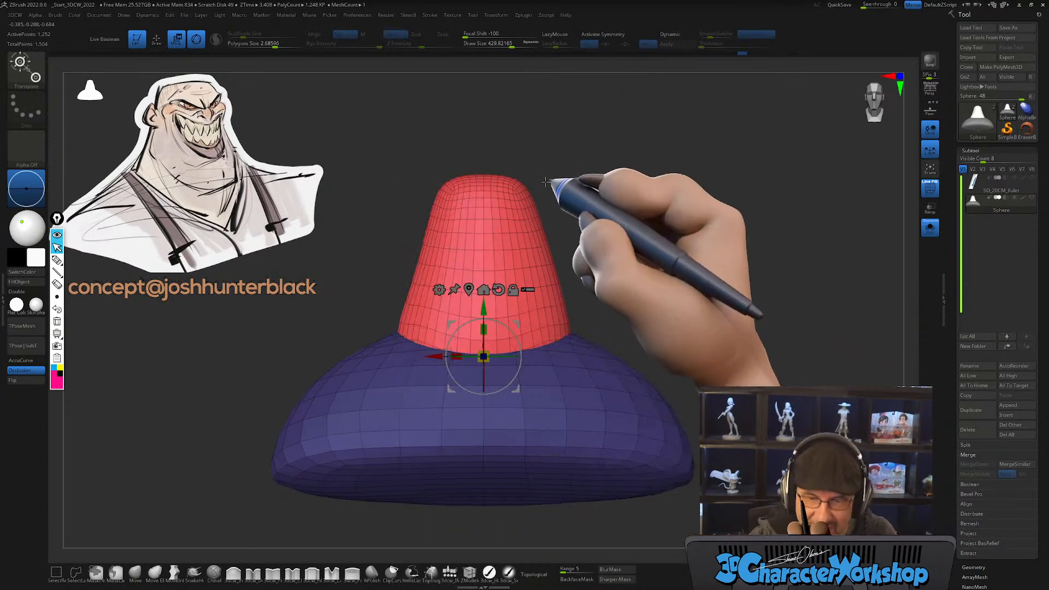
{"action": "key", "text": "space"}
{"action": "left_click", "coordinate": [546, 224]}
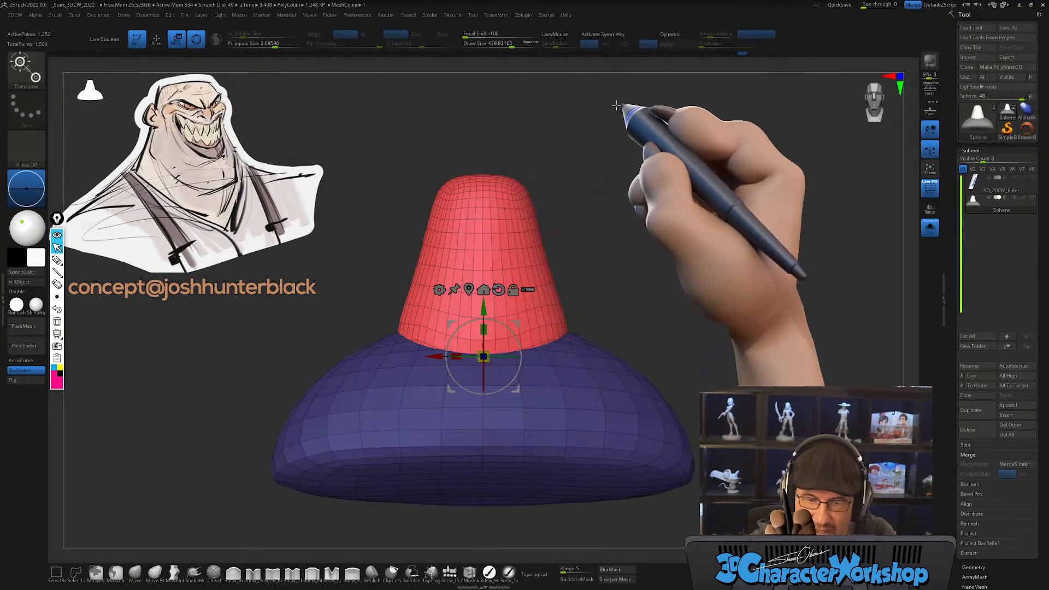
{"action": "left_click_drag", "start_coordinate": [591, 276], "coordinate": [591, 227], "text": "alt"}
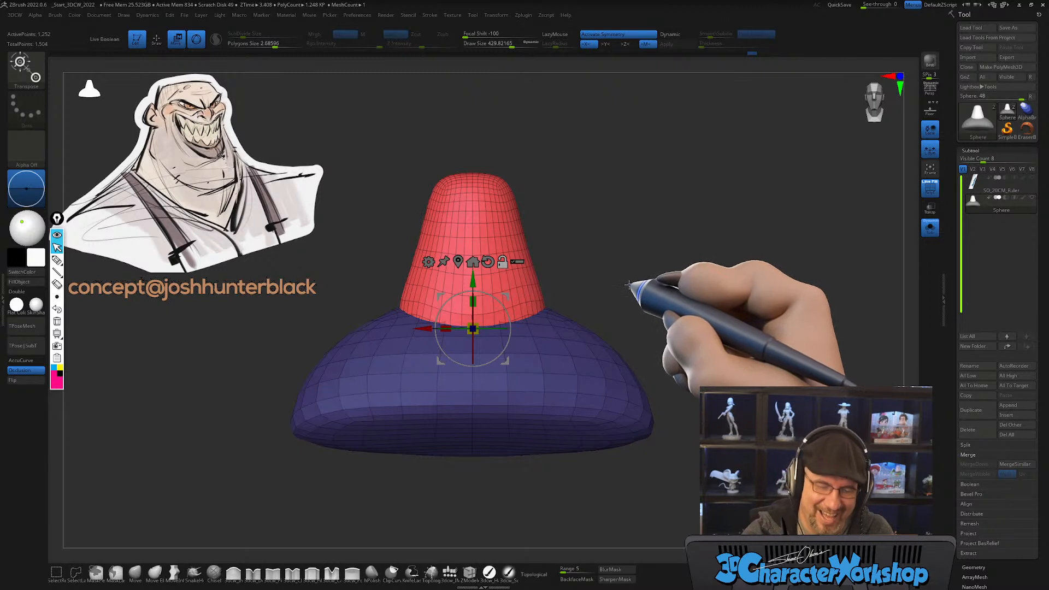
{"action": "key", "text": "q"}
{"action": "mouse_move", "coordinate": [625, 311]}
{"action": "left_mouse_down", "text": "alt"}
{"action": "mouse_move", "coordinate": [630, 299]}
{"action": "mouse_move", "coordinate": [596, 307]}
{"action": "left_mouse_up", "text": "alt"}
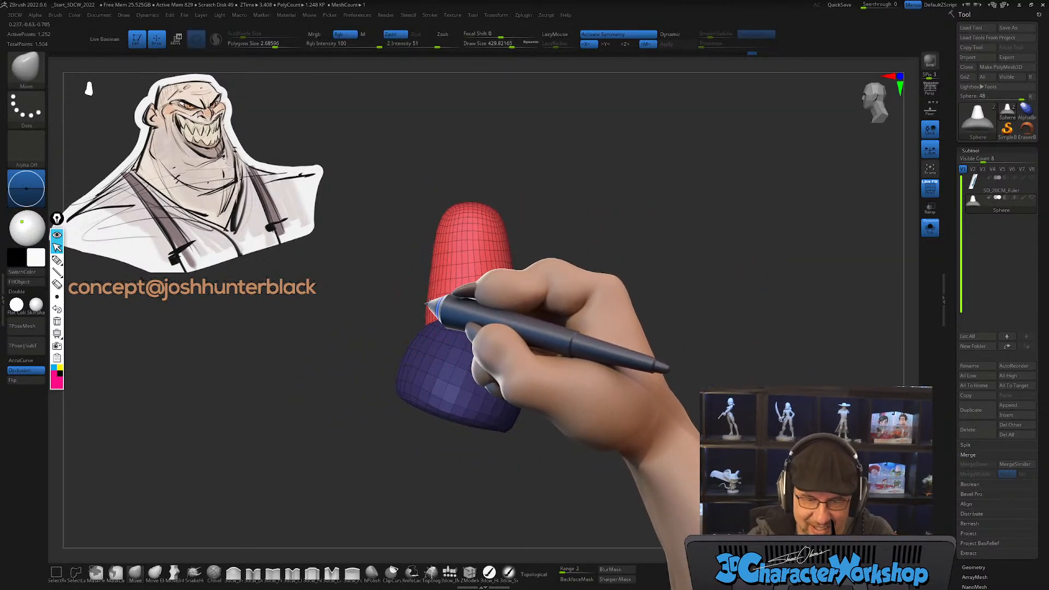
{"action": "left_click_drag", "start_coordinate": [552, 281], "coordinate": [676, 307], "text": "shift"}
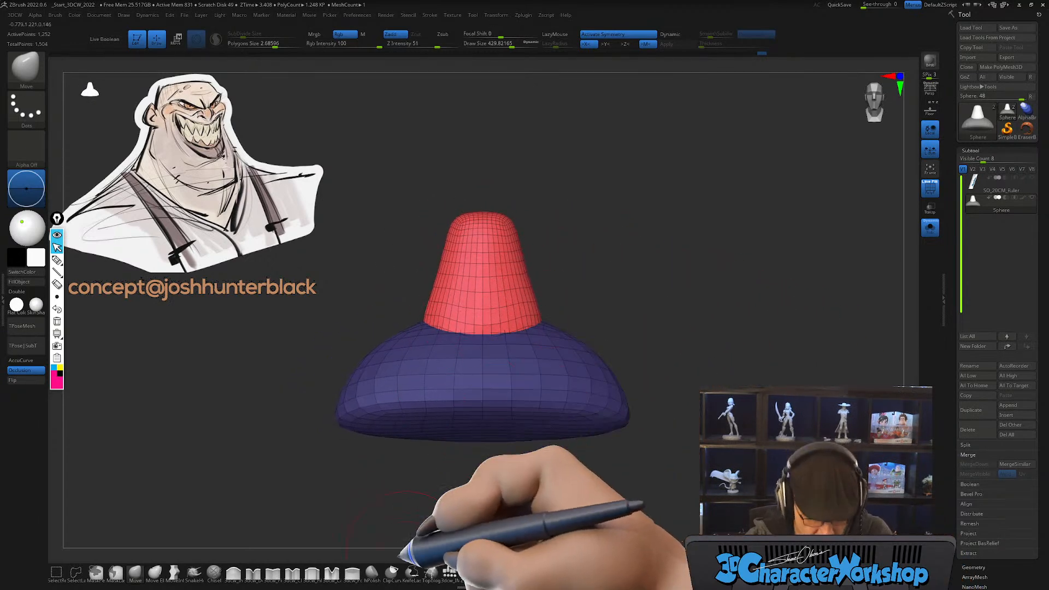
Step: Insert a QuadSphere-2 sphere on the front of the head with the insert-mesh brush and inspect it in profile
{"action": "left_click", "coordinate": [449, 572]}
{"action": "right_click_drag", "start_coordinate": [503, 221], "coordinate": [496, 272], "text": "ctrl"}
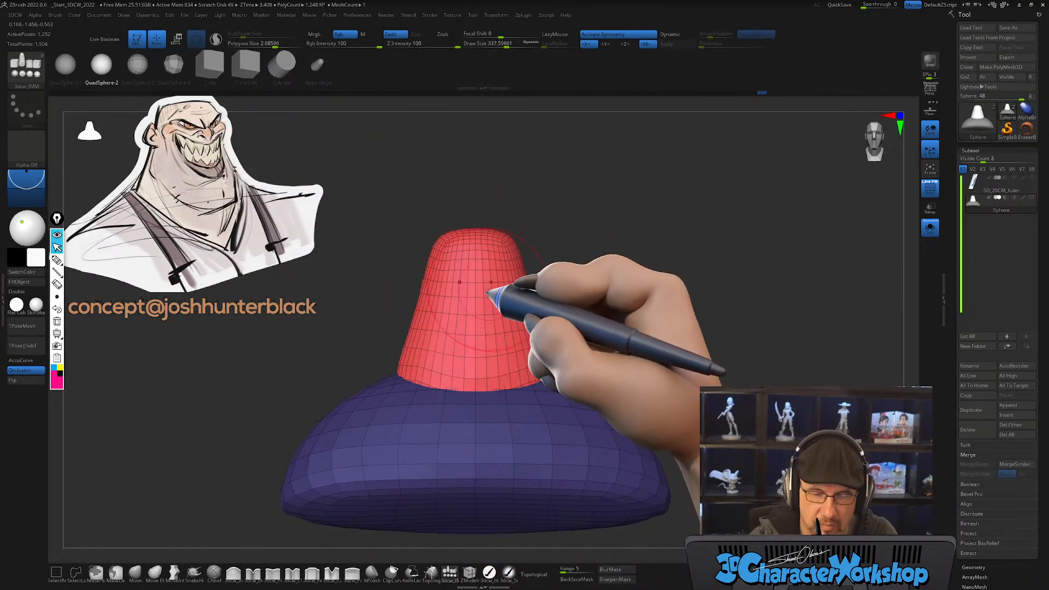
{"action": "left_click", "coordinate": [474, 297]}
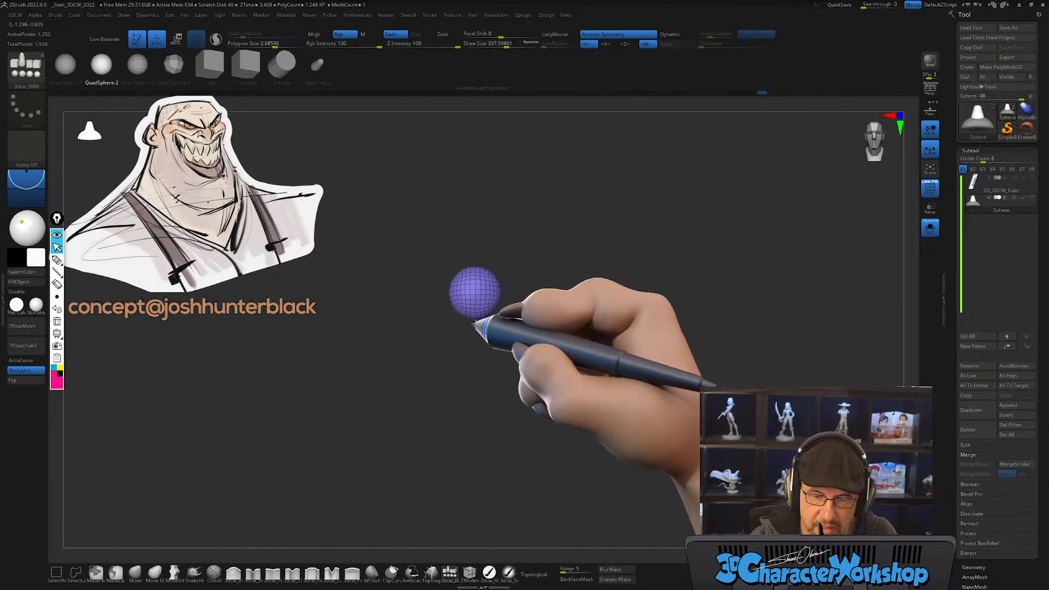
{"action": "left_click_drag", "start_coordinate": [474, 331], "coordinate": [474, 341]}
{"action": "left_click_drag", "start_coordinate": [606, 317], "coordinate": [650, 323]}
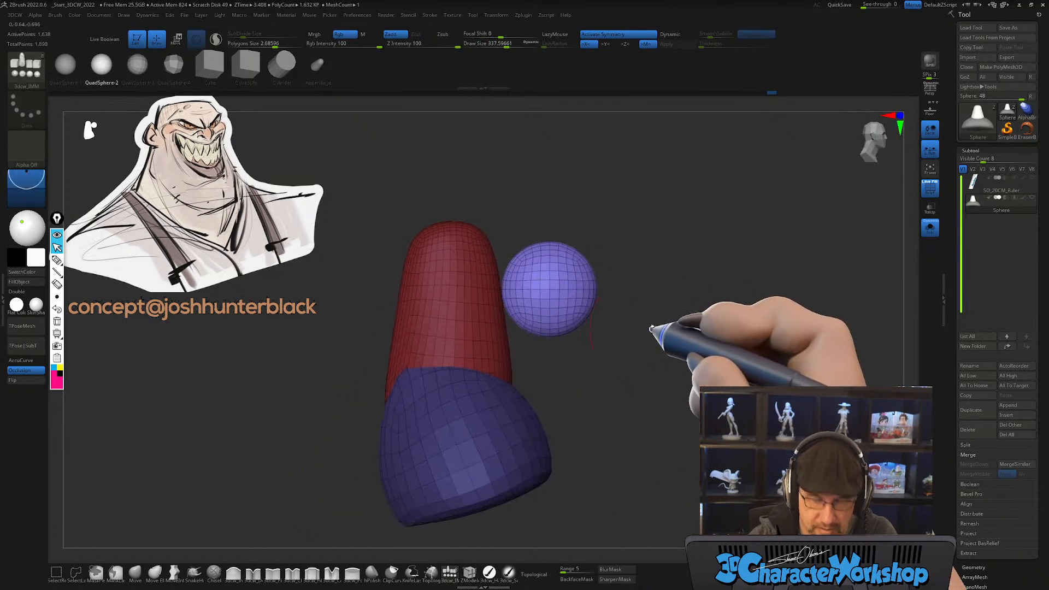
Step: Move the inserted sphere into the front of the head with the gizmo and stretch it vertically into a face-shaped oval
{"action": "key", "text": "w"}
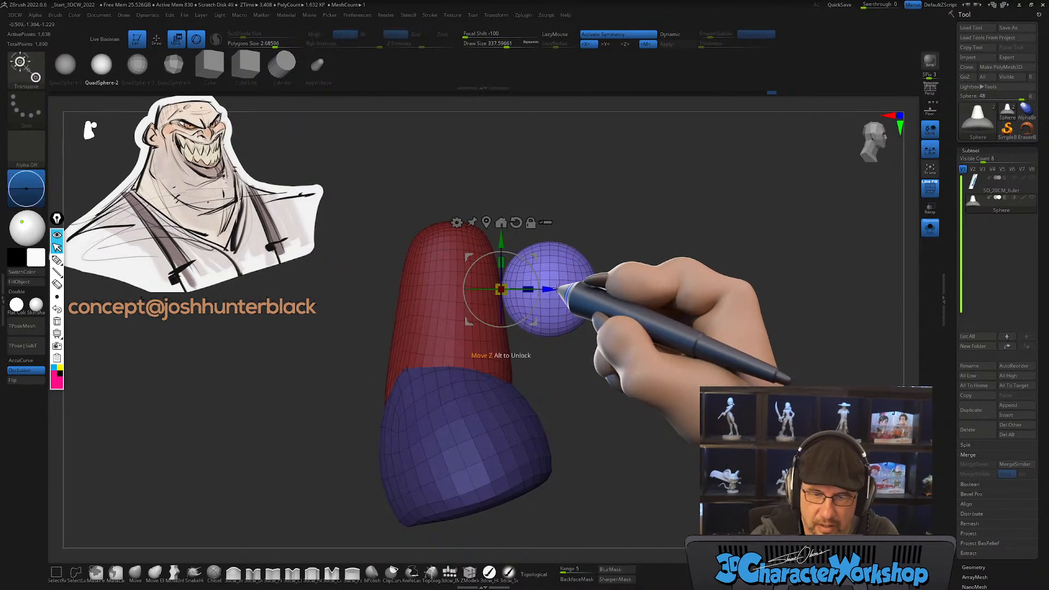
{"action": "left_click_drag", "start_coordinate": [605, 375], "coordinate": [600, 337]}
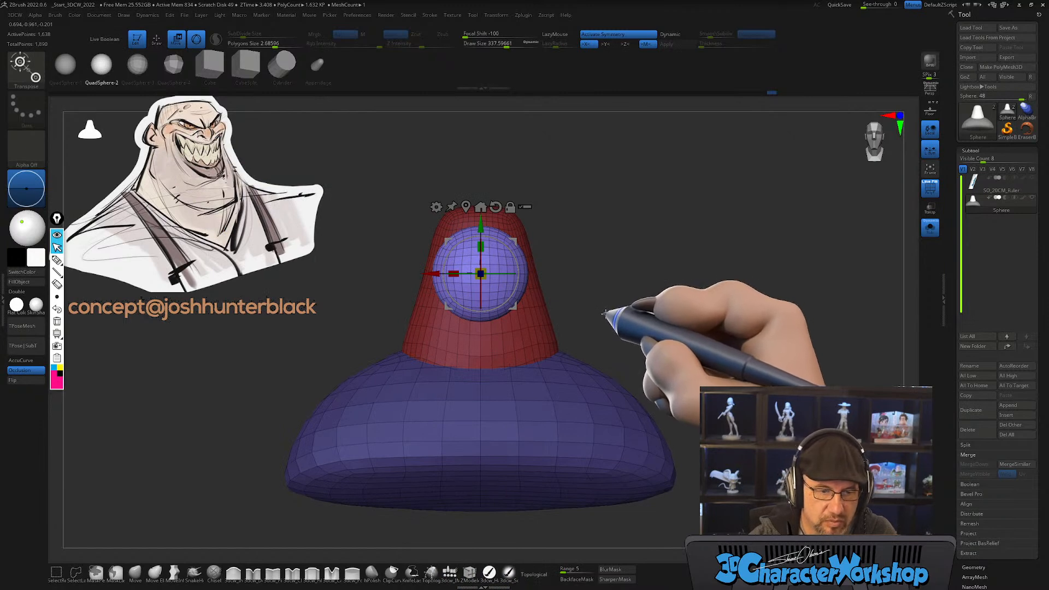
{"action": "mouse_move", "coordinate": [606, 310]}
{"action": "left_mouse_down"}
{"action": "mouse_move", "coordinate": [655, 306]}
{"action": "mouse_move", "coordinate": [620, 310]}
{"action": "left_mouse_up"}
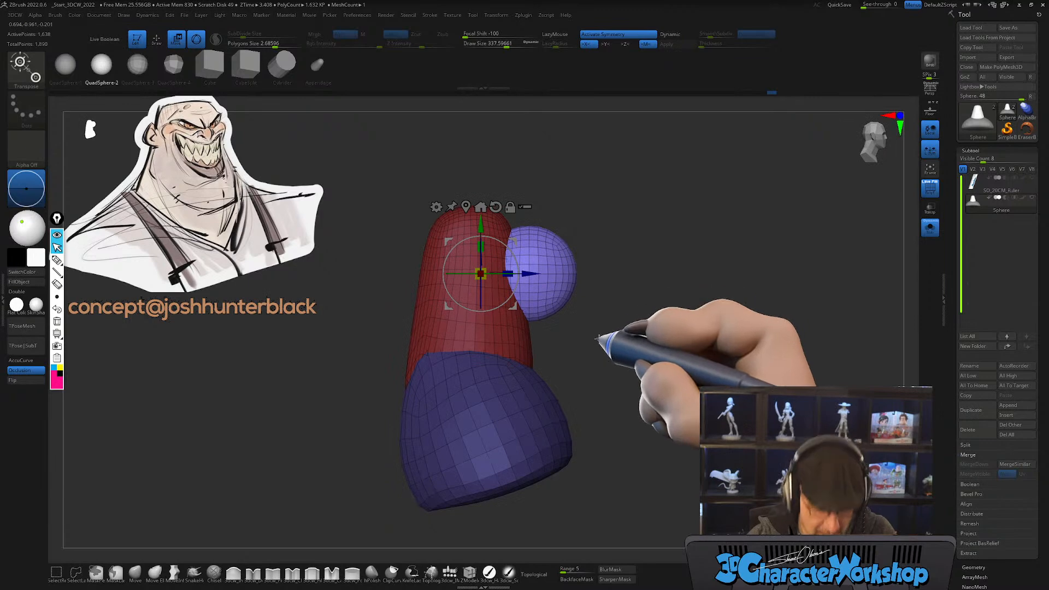
{"action": "mouse_move", "coordinate": [482, 229]}
{"action": "left_mouse_down"}
{"action": "mouse_move", "coordinate": [484, 214]}
{"action": "mouse_move", "coordinate": [482, 235]}
{"action": "left_mouse_up"}
{"action": "left_click_drag", "start_coordinate": [656, 317], "coordinate": [615, 347]}
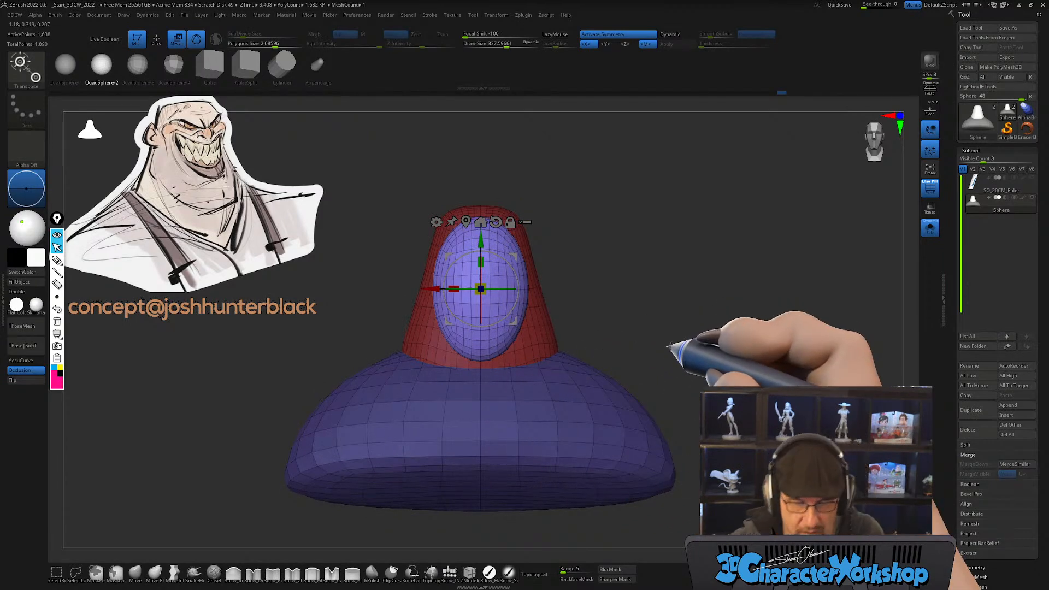
Step: Invert the mask so only the face oval is masked, and assign the oval its own polygroup
{"action": "left_click_drag", "start_coordinate": [675, 273], "coordinate": [443, 398]}
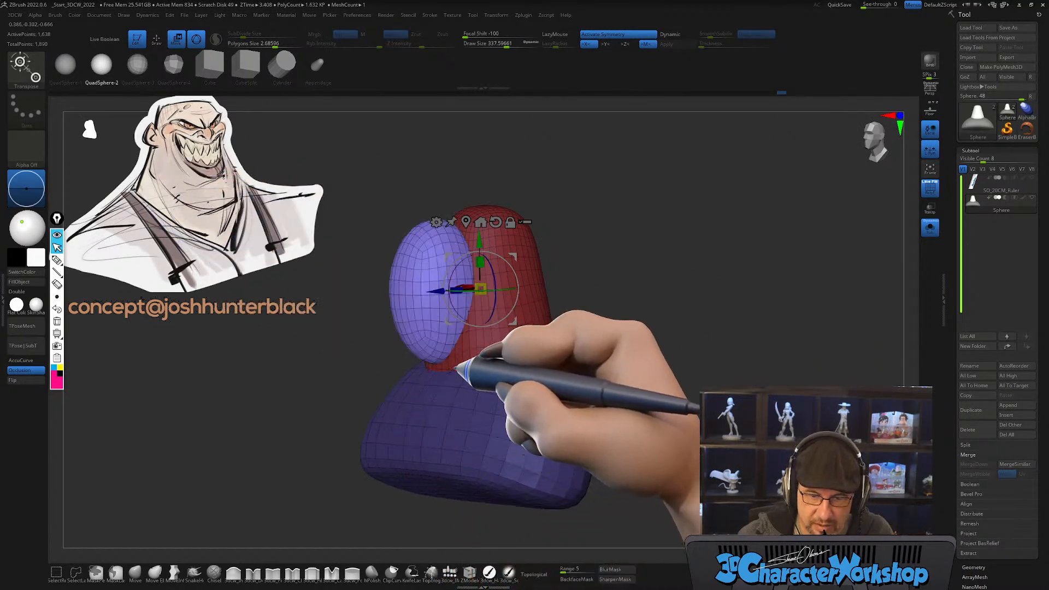
{"action": "left_click", "coordinate": [713, 334], "text": "ctrl"}
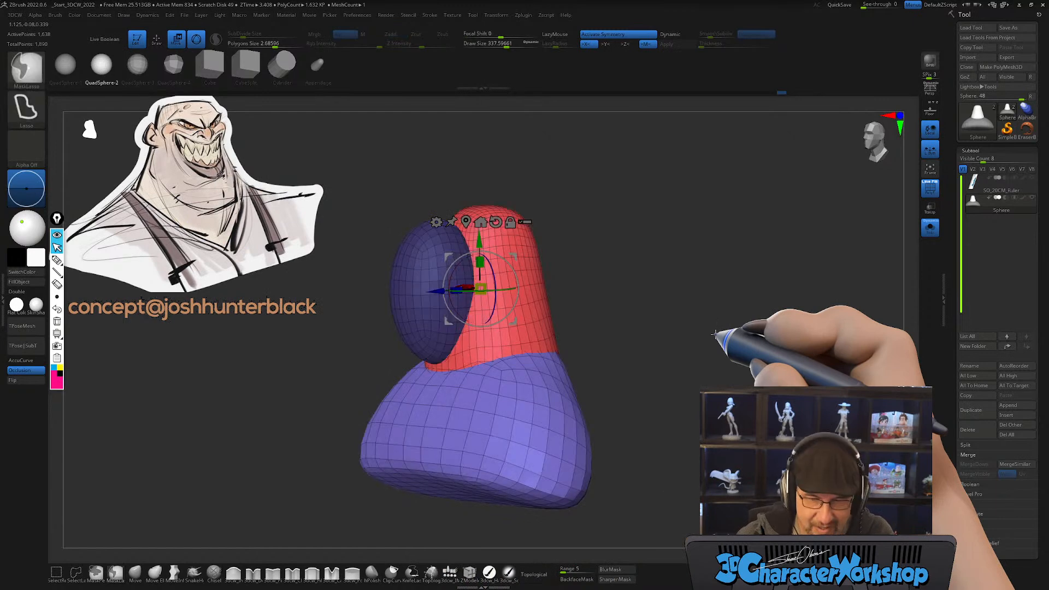
{"action": "key", "text": "ctrl+w"}
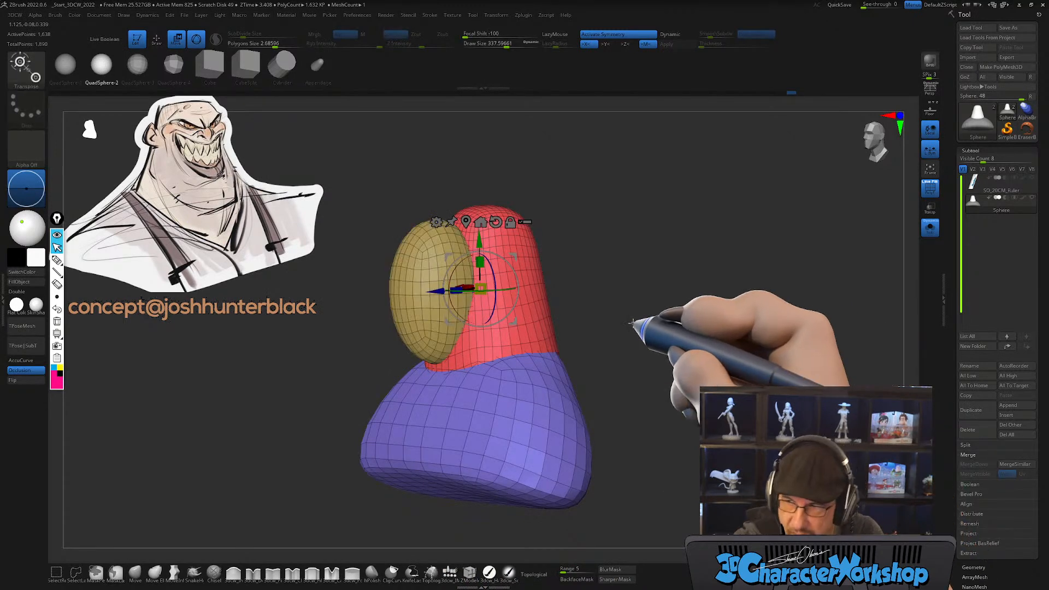
{"action": "key", "text": "q"}
{"action": "left_click_drag", "start_coordinate": [590, 352], "coordinate": [589, 313], "text": "alt"}
{"action": "key", "text": "s"}
{"action": "left_click_drag", "start_coordinate": [593, 314], "coordinate": [631, 316]}
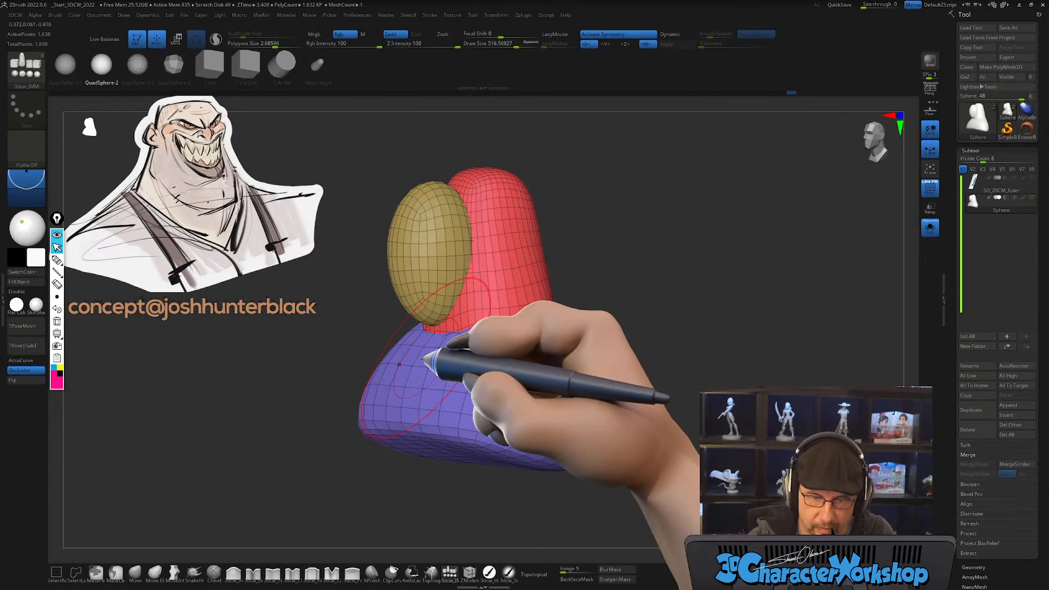
{"action": "left_click_drag", "start_coordinate": [437, 360], "coordinate": [532, 546]}
{"action": "key", "text": "ctrl+z"}
{"action": "left_click_drag", "start_coordinate": [429, 352], "coordinate": [429, 379]}
{"action": "key", "text": "ctrl+z"}
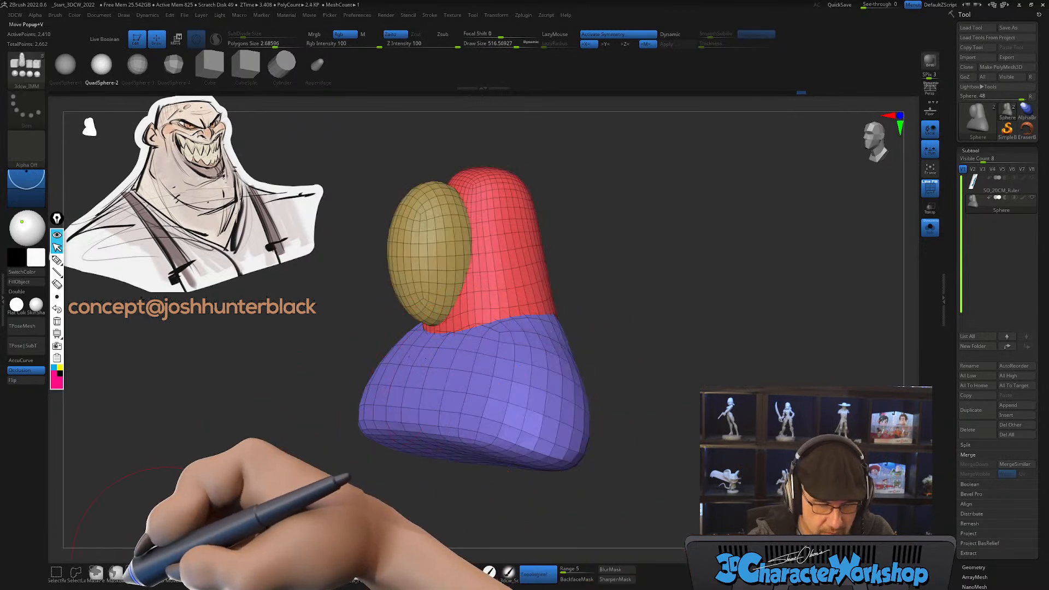
Step: Switch to the Move brush, undo the unwanted changes, and turn on Topological so strokes affect only the torso
{"action": "left_click", "coordinate": [135, 572]}
{"action": "key", "text": "ctrl+z"}
{"action": "key", "text": "ctrl+z"}
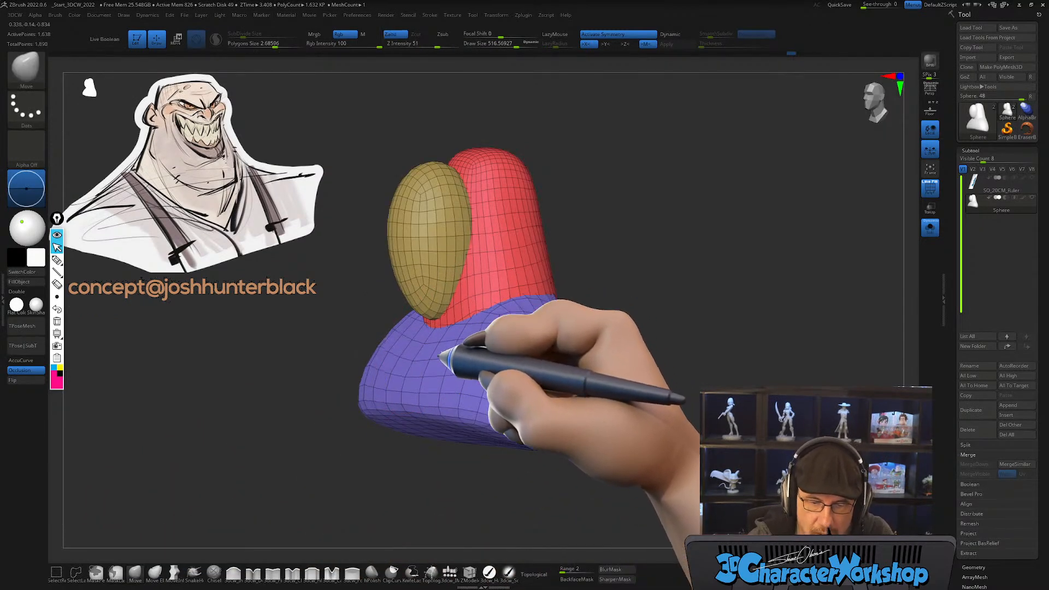
{"action": "left_click", "coordinate": [536, 575]}
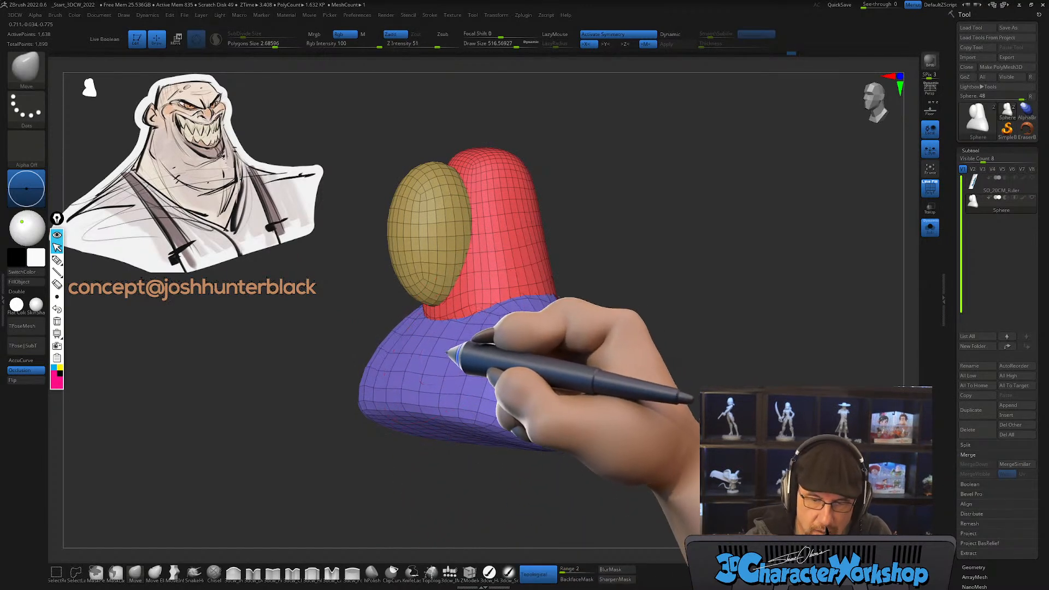
Step: Reshape the torso's chest and shoulders with the Move brush at a draw size of about 559, checking from several angles
{"action": "mouse_move", "coordinate": [528, 366]}
{"action": "right_mouse_down"}
{"action": "mouse_move", "coordinate": [515, 385]}
{"action": "mouse_move", "coordinate": [560, 350]}
{"action": "mouse_move", "coordinate": [494, 394]}
{"action": "mouse_move", "coordinate": [534, 370]}
{"action": "right_mouse_up"}
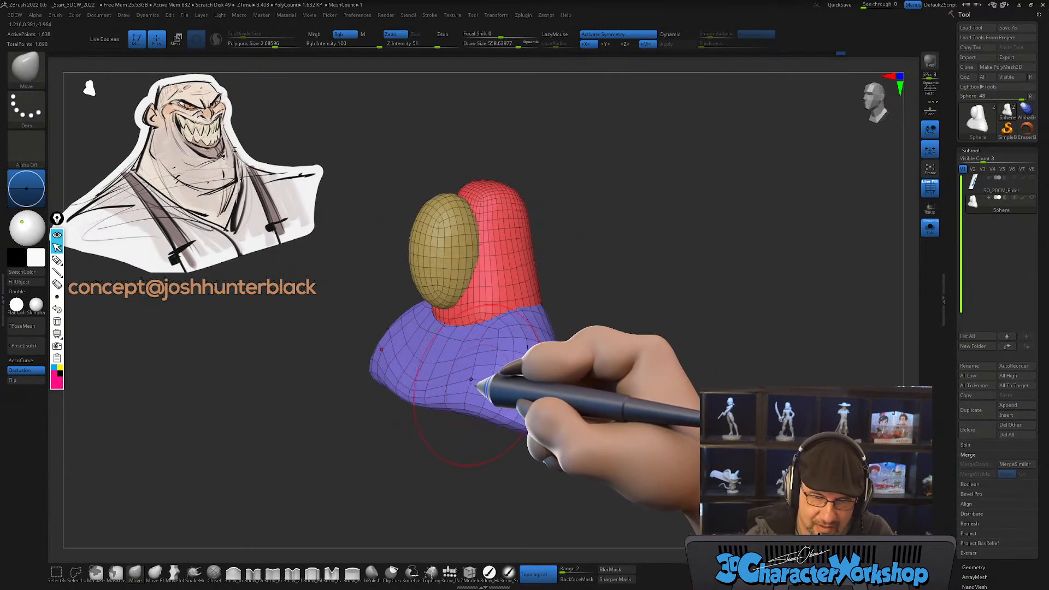
{"action": "right_click_drag", "start_coordinate": [548, 346], "coordinate": [461, 416]}
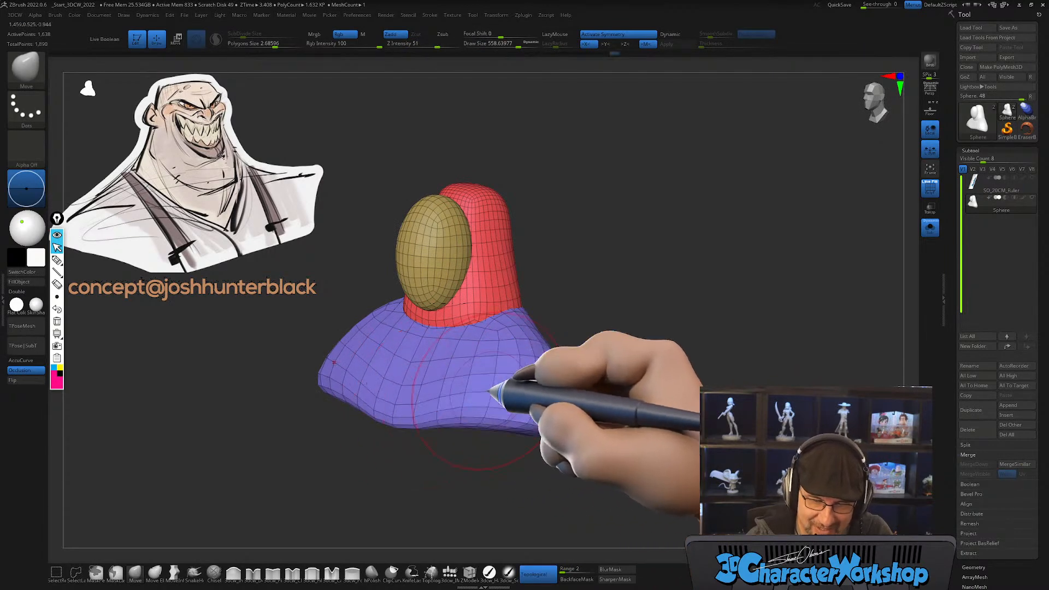
{"action": "right_click_drag", "start_coordinate": [476, 379], "coordinate": [562, 403]}
{"action": "mouse_move", "coordinate": [457, 409]}
{"action": "right_mouse_down"}
{"action": "mouse_move", "coordinate": [534, 363]}
{"action": "mouse_move", "coordinate": [422, 445]}
{"action": "mouse_move", "coordinate": [299, 435]}
{"action": "mouse_move", "coordinate": [604, 382]}
{"action": "mouse_move", "coordinate": [595, 412]}
{"action": "mouse_move", "coordinate": [604, 421]}
{"action": "mouse_move", "coordinate": [562, 356]}
{"action": "mouse_move", "coordinate": [571, 333]}
{"action": "right_mouse_up"}
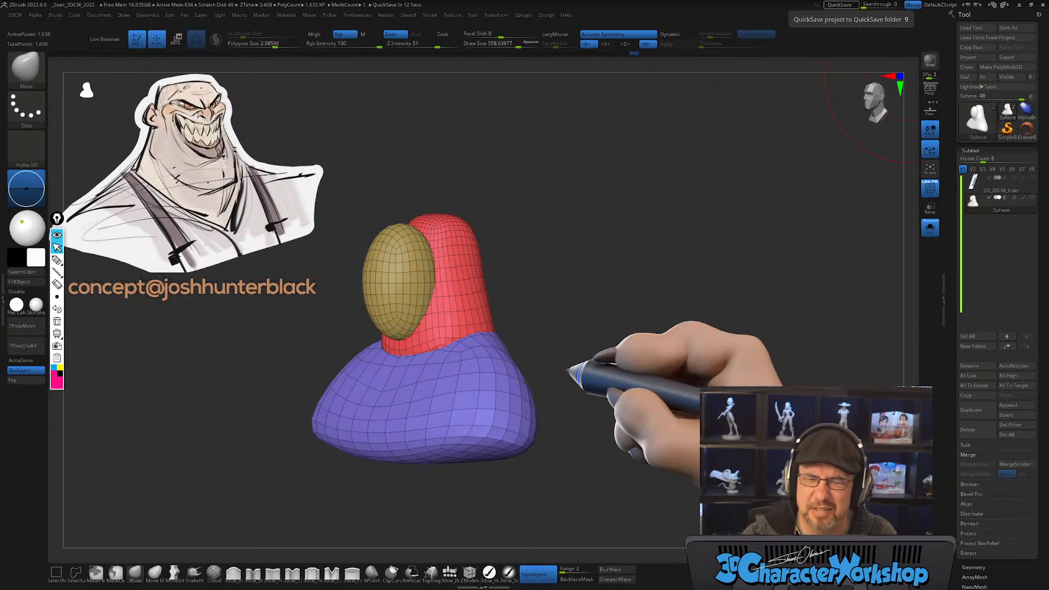
{"action": "left_click_drag", "start_coordinate": [644, 402], "coordinate": [576, 321]}
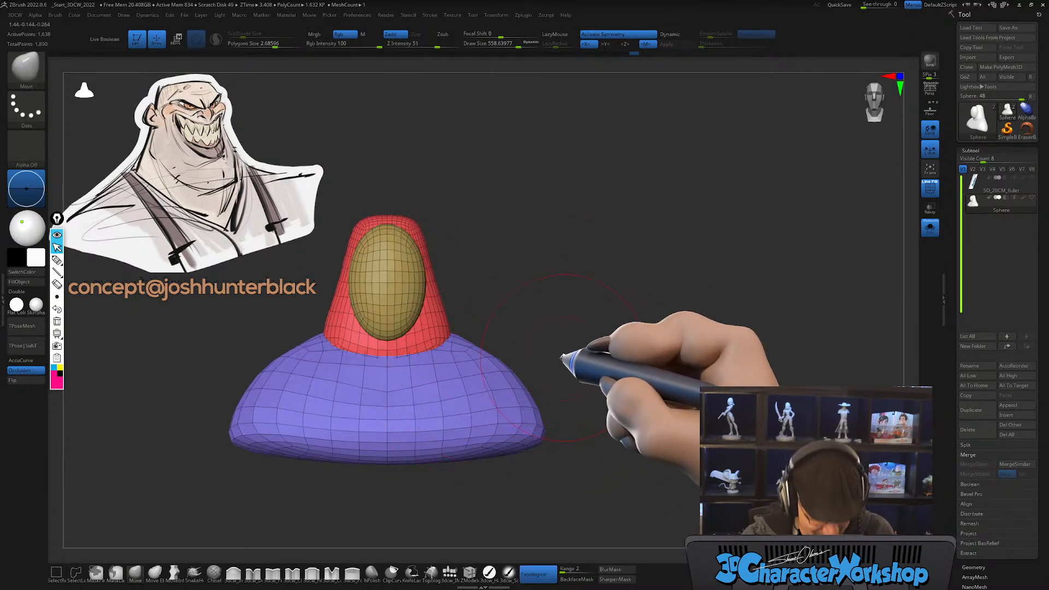
Step: Tessimate the bust into a denser mesh, lowering the polygon size to about 1.55
{"action": "left_click_drag", "start_coordinate": [518, 300], "coordinate": [506, 291], "text": "alt"}
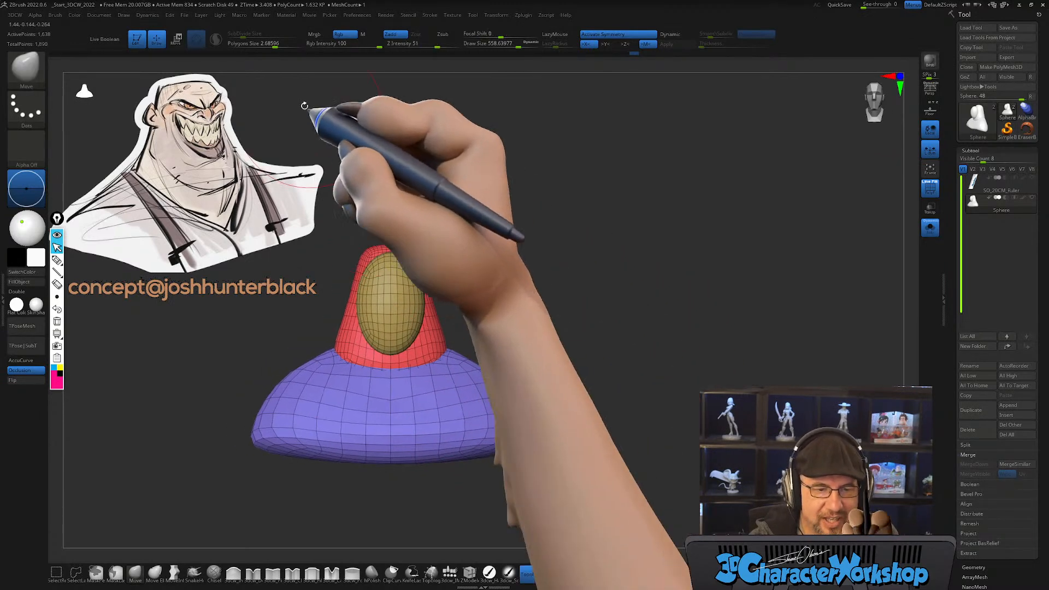
{"action": "left_click_drag", "start_coordinate": [277, 47], "coordinate": [270, 47]}
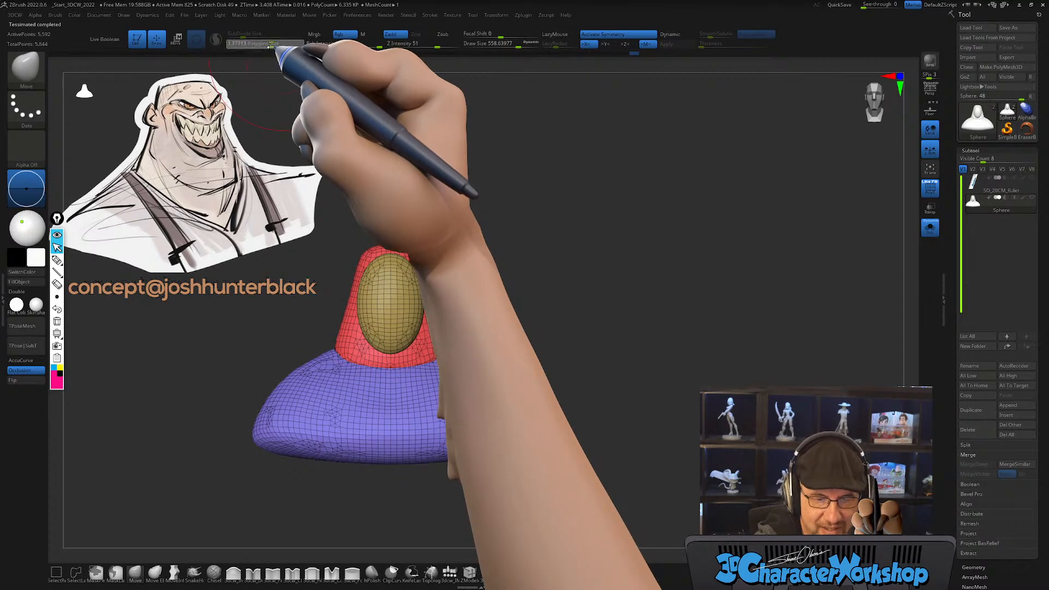
{"action": "left_click", "coordinate": [272, 47]}
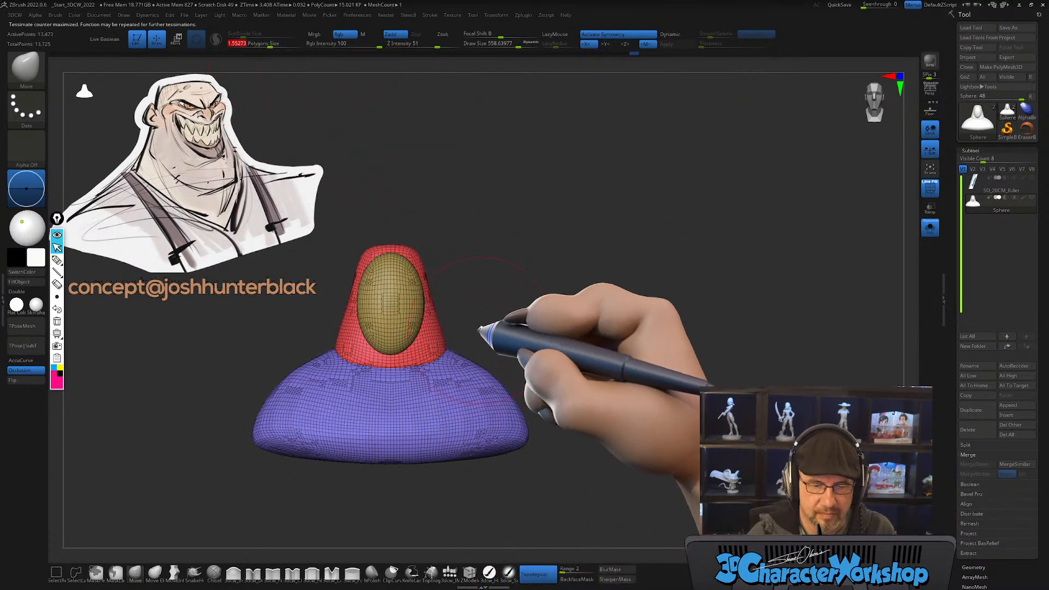
{"action": "left_click_drag", "start_coordinate": [479, 323], "coordinate": [450, 311], "text": "alt"}
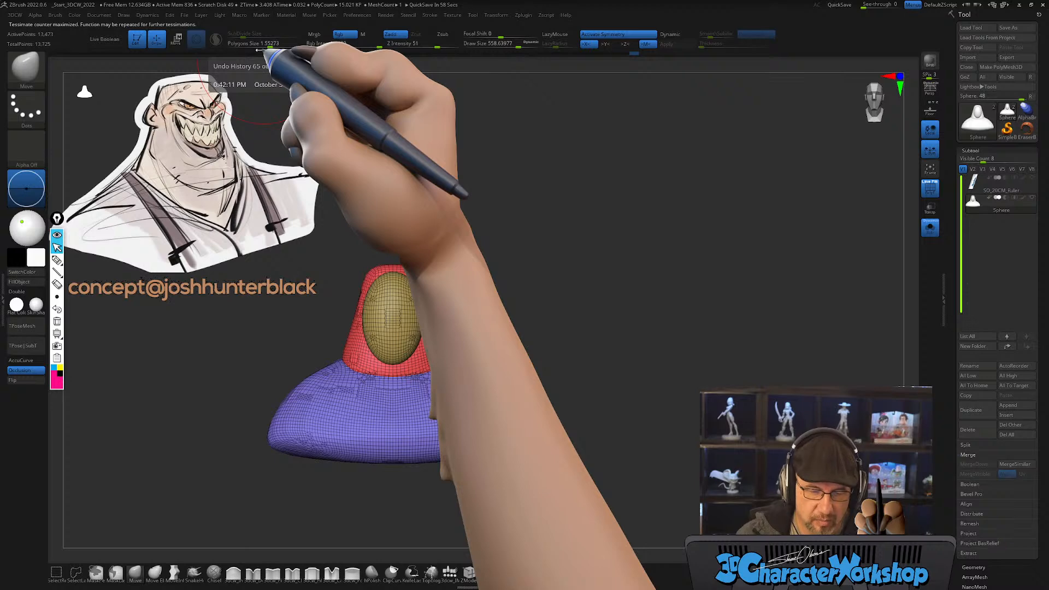
Step: Smooth the surfaces of the torso and neck with the Smooth brush, working around the front, side and back
{"action": "left_click_drag", "start_coordinate": [555, 356], "coordinate": [515, 378]}
{"action": "mouse_move", "coordinate": [437, 420]}
{"action": "left_mouse_down", "text": "shift"}
{"action": "mouse_move", "coordinate": [440, 395]}
{"action": "mouse_move", "coordinate": [452, 445]}
{"action": "left_mouse_up", "text": "shift"}
{"action": "left_click_drag", "start_coordinate": [562, 347], "coordinate": [613, 382]}
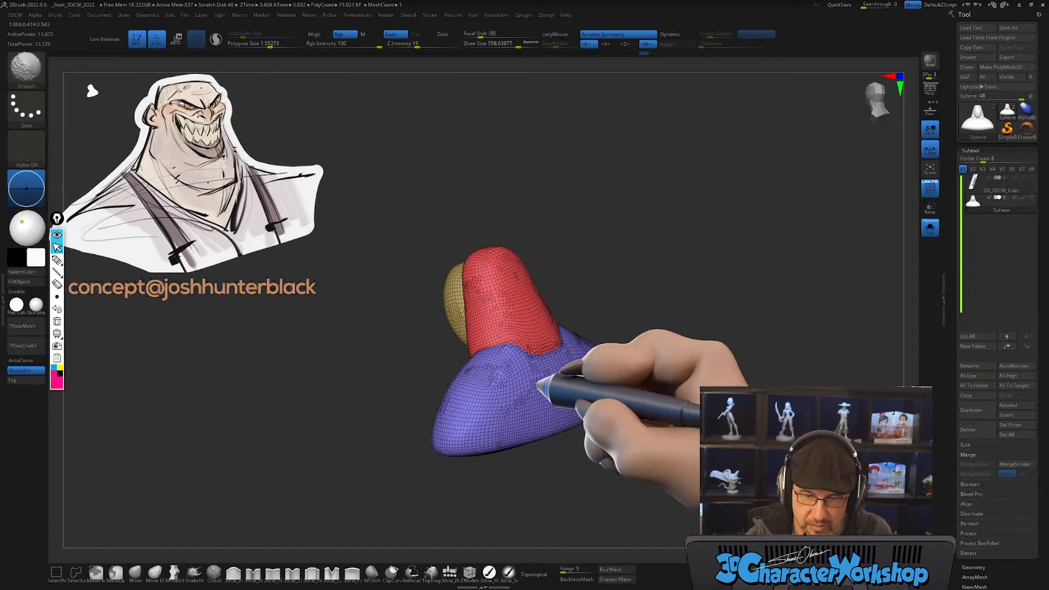
{"action": "left_click_drag", "start_coordinate": [530, 426], "coordinate": [534, 383], "text": "shift"}
{"action": "left_click_drag", "start_coordinate": [538, 323], "coordinate": [506, 277], "text": "shift"}
{"action": "mouse_move", "coordinate": [504, 464]}
{"action": "left_mouse_down"}
{"action": "mouse_move", "coordinate": [532, 405]}
{"action": "mouse_move", "coordinate": [590, 395]}
{"action": "left_mouse_up"}
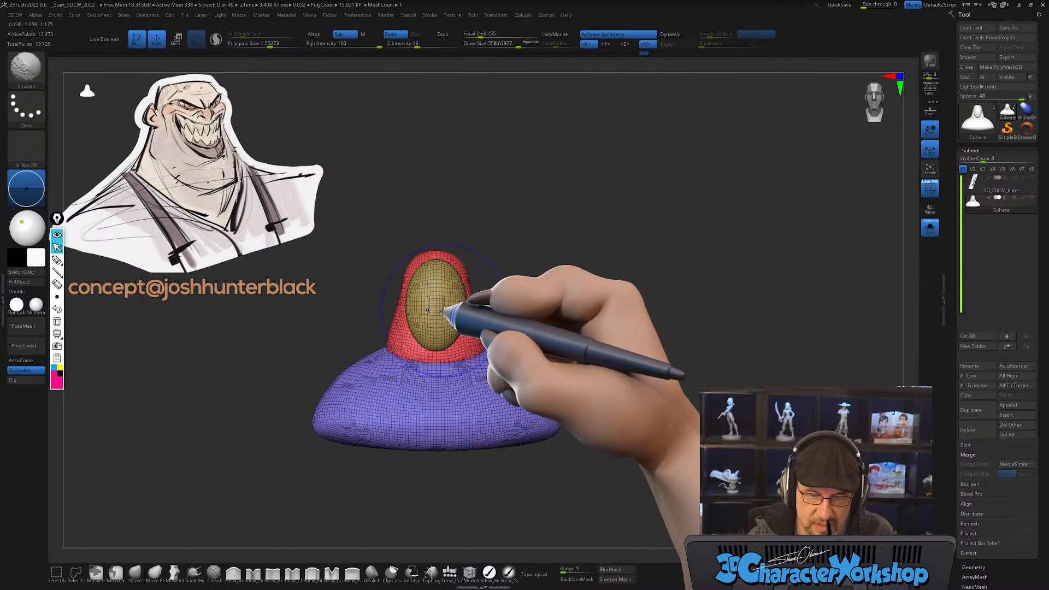
{"action": "left_click_drag", "start_coordinate": [488, 284], "coordinate": [622, 363]}
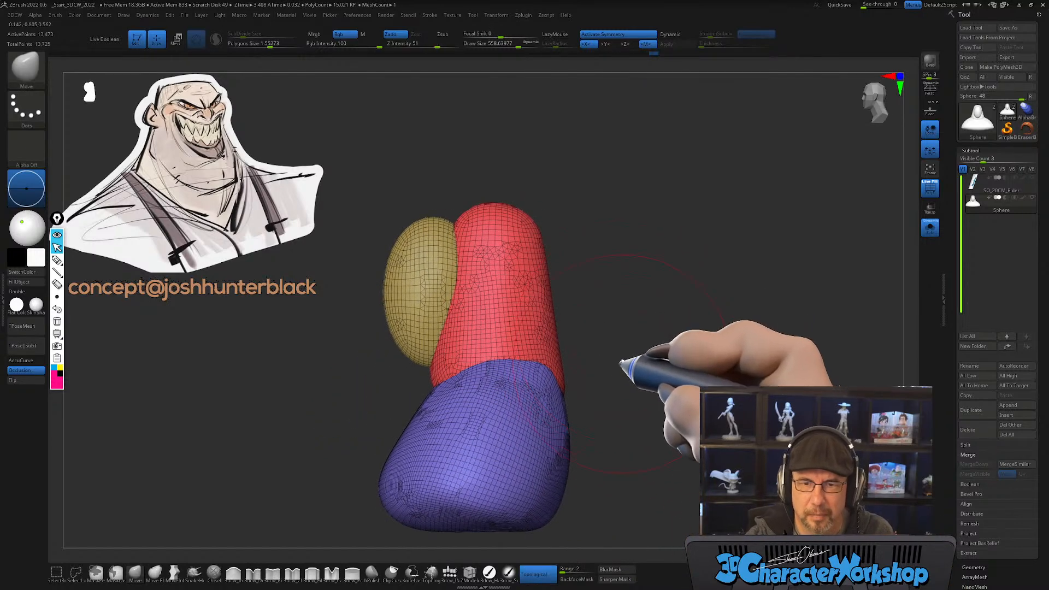
Step: Slope the face oval back at the forehead and forward at the jaw with the Move brush at a draw size of about 567
{"action": "mouse_move", "coordinate": [614, 298]}
{"action": "left_mouse_down"}
{"action": "mouse_move", "coordinate": [616, 312]}
{"action": "mouse_move", "coordinate": [634, 302]}
{"action": "left_mouse_up"}
{"action": "left_click_drag", "start_coordinate": [585, 346], "coordinate": [604, 327], "text": "alt"}
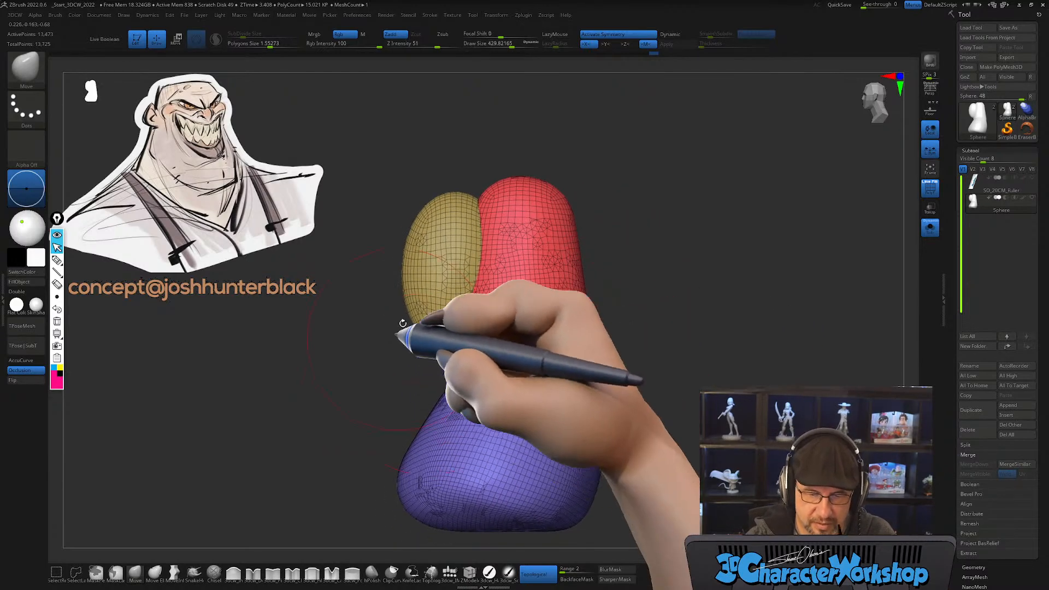
{"action": "key", "text": "s"}
{"action": "left_click_drag", "start_coordinate": [437, 229], "coordinate": [458, 221]}
{"action": "left_click_drag", "start_coordinate": [417, 262], "coordinate": [437, 269]}
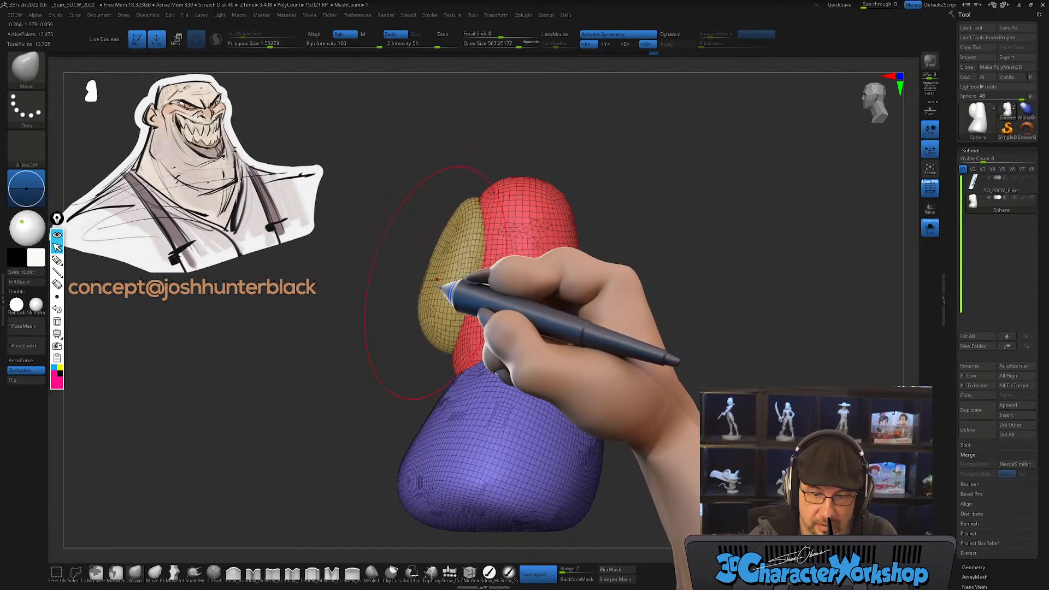
{"action": "right_click_drag", "start_coordinate": [445, 302], "coordinate": [456, 290]}
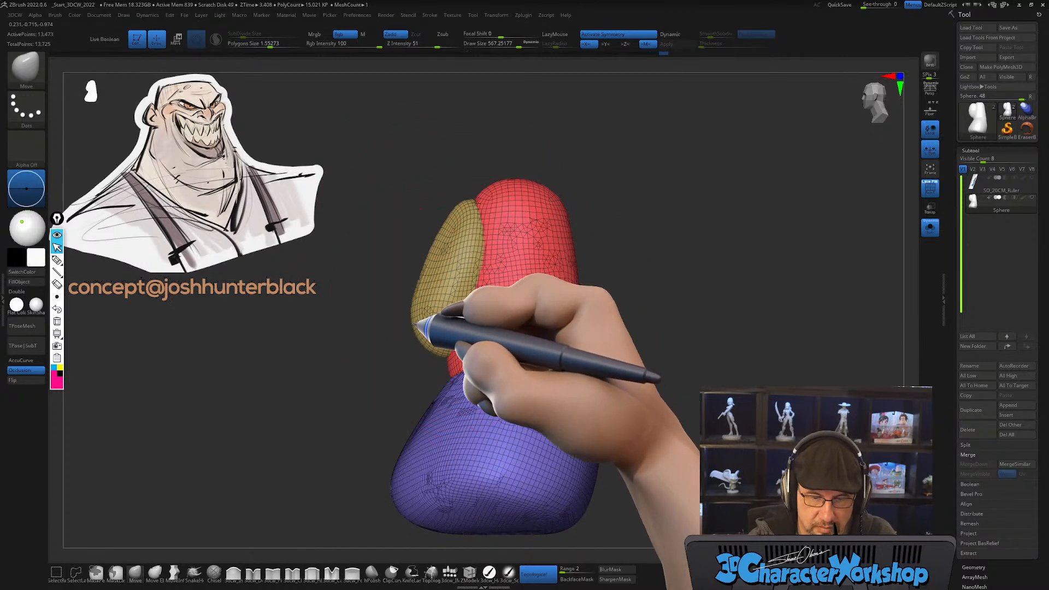
{"action": "right_click_drag", "start_coordinate": [409, 329], "coordinate": [527, 306]}
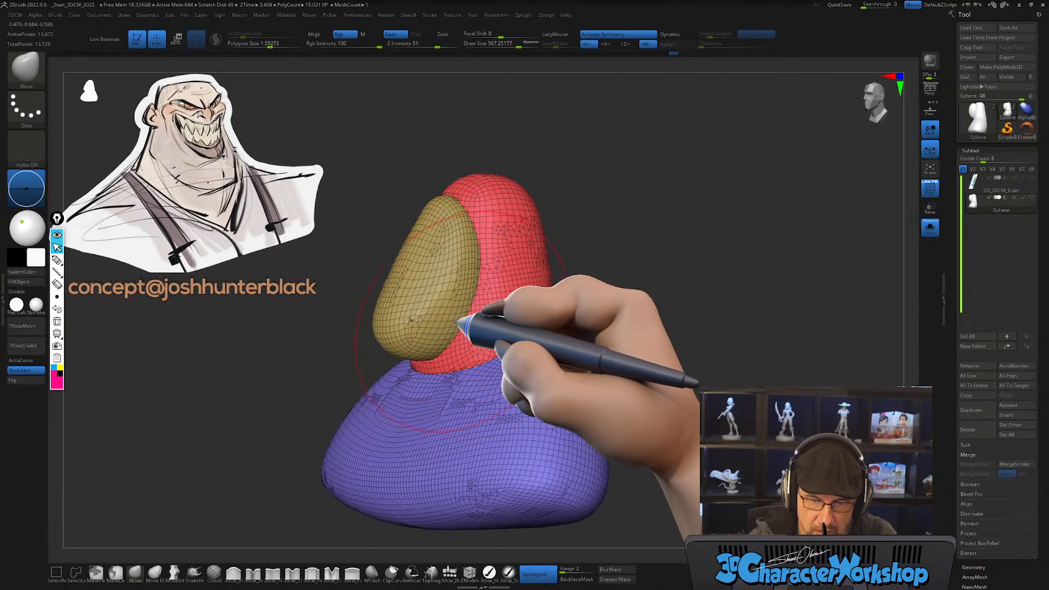
{"action": "mouse_move", "coordinate": [413, 311]}
{"action": "right_mouse_down"}
{"action": "mouse_move", "coordinate": [417, 300]}
{"action": "mouse_move", "coordinate": [410, 312]}
{"action": "mouse_move", "coordinate": [484, 298]}
{"action": "mouse_move", "coordinate": [452, 319]}
{"action": "mouse_move", "coordinate": [505, 244]}
{"action": "mouse_move", "coordinate": [473, 255]}
{"action": "mouse_move", "coordinate": [522, 253]}
{"action": "mouse_move", "coordinate": [578, 224]}
{"action": "mouse_move", "coordinate": [604, 271]}
{"action": "mouse_move", "coordinate": [426, 286]}
{"action": "right_mouse_up"}
Step: Widen the face mass across the cheeks and jaw with the Move brush, adjusting the brush size as needed
{"action": "key", "text": "s"}
{"action": "left_click_drag", "start_coordinate": [416, 284], "coordinate": [423, 283]}
{"action": "mouse_move", "coordinate": [452, 254]}
{"action": "right_mouse_down"}
{"action": "mouse_move", "coordinate": [516, 270]}
{"action": "mouse_move", "coordinate": [504, 272]}
{"action": "mouse_move", "coordinate": [536, 251]}
{"action": "mouse_move", "coordinate": [558, 258]}
{"action": "right_mouse_up"}
{"action": "key", "text": "s"}
{"action": "left_click_drag", "start_coordinate": [573, 247], "coordinate": [558, 245]}
{"action": "mouse_move", "coordinate": [495, 201]}
{"action": "left_mouse_down"}
{"action": "mouse_move", "coordinate": [511, 195]}
{"action": "mouse_move", "coordinate": [503, 204]}
{"action": "left_mouse_up"}
{"action": "right_click_drag", "start_coordinate": [524, 191], "coordinate": [532, 189]}
Step: Pull out the upper corners of the face mass to form a brow line, using a draw size of about 154
{"action": "key", "text": "s"}
{"action": "left_click_drag", "start_coordinate": [508, 191], "coordinate": [496, 192]}
{"action": "right_click_drag", "start_coordinate": [529, 199], "coordinate": [543, 249], "text": "alt"}
{"action": "key", "text": "s"}
{"action": "left_click_drag", "start_coordinate": [475, 244], "coordinate": [485, 232]}
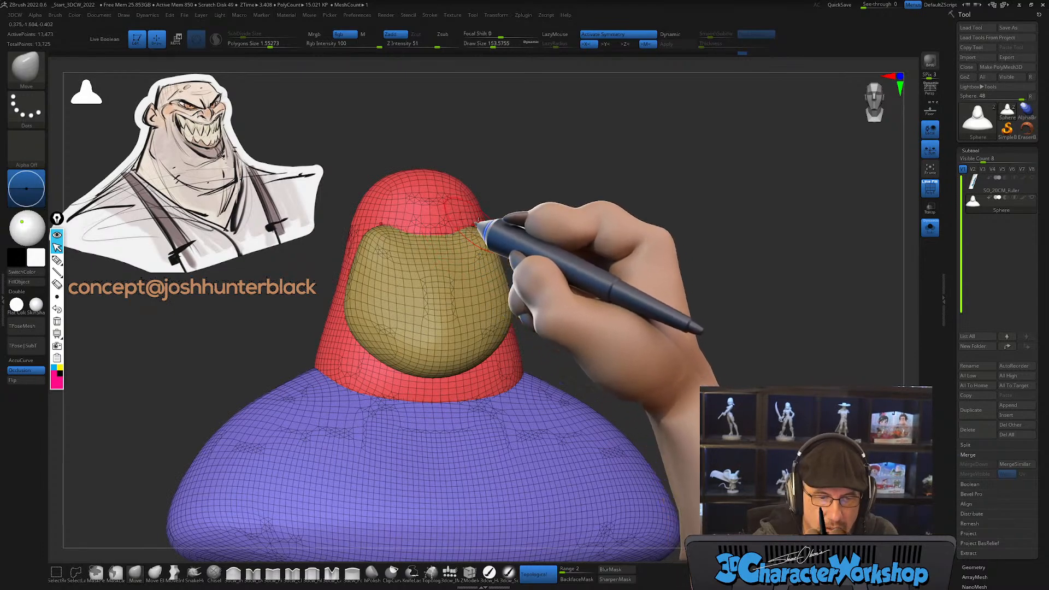
Step: Push the jaw further forward in profile with the Move brush at a draw size of about 299
{"action": "mouse_move", "coordinate": [436, 284]}
{"action": "right_mouse_down"}
{"action": "mouse_move", "coordinate": [417, 297]}
{"action": "mouse_move", "coordinate": [573, 277]}
{"action": "mouse_move", "coordinate": [585, 264]}
{"action": "mouse_move", "coordinate": [667, 276]}
{"action": "mouse_move", "coordinate": [585, 351]}
{"action": "mouse_move", "coordinate": [457, 335]}
{"action": "mouse_move", "coordinate": [462, 355]}
{"action": "mouse_move", "coordinate": [487, 345]}
{"action": "mouse_move", "coordinate": [485, 356]}
{"action": "right_mouse_up"}
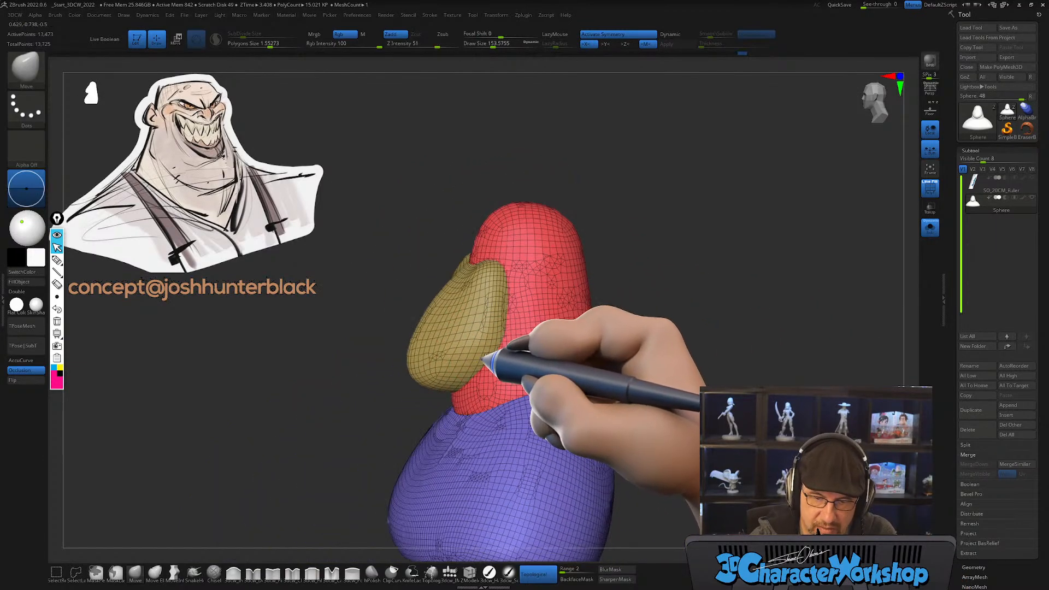
{"action": "key", "text": "s"}
{"action": "left_click_drag", "start_coordinate": [472, 360], "coordinate": [457, 361]}
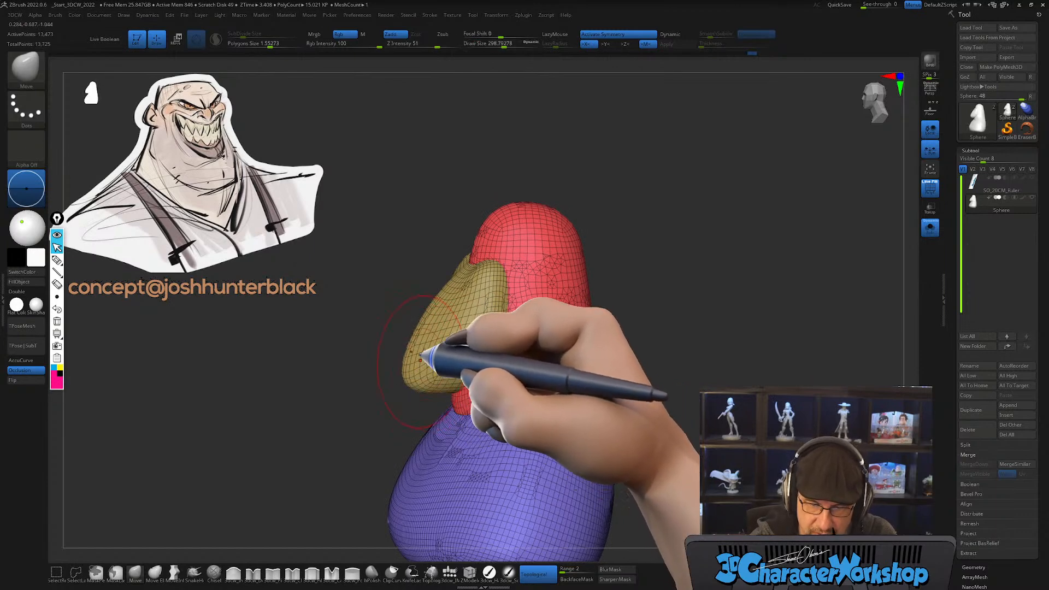
{"action": "mouse_move", "coordinate": [435, 306]}
{"action": "right_mouse_down"}
{"action": "mouse_move", "coordinate": [505, 313]}
{"action": "mouse_move", "coordinate": [460, 374]}
{"action": "mouse_move", "coordinate": [562, 300]}
{"action": "mouse_move", "coordinate": [553, 345]}
{"action": "right_mouse_up"}
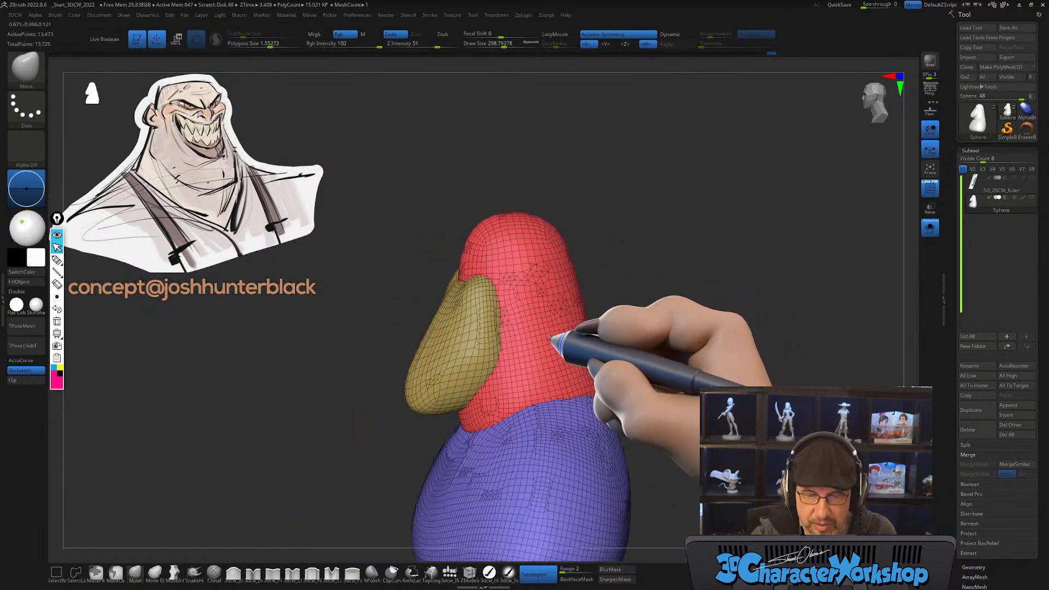
Step: Refine the profile of the head and face mass into a clean wedge against the concept, using draw sizes of about 228 to 257
{"action": "key", "text": "s"}
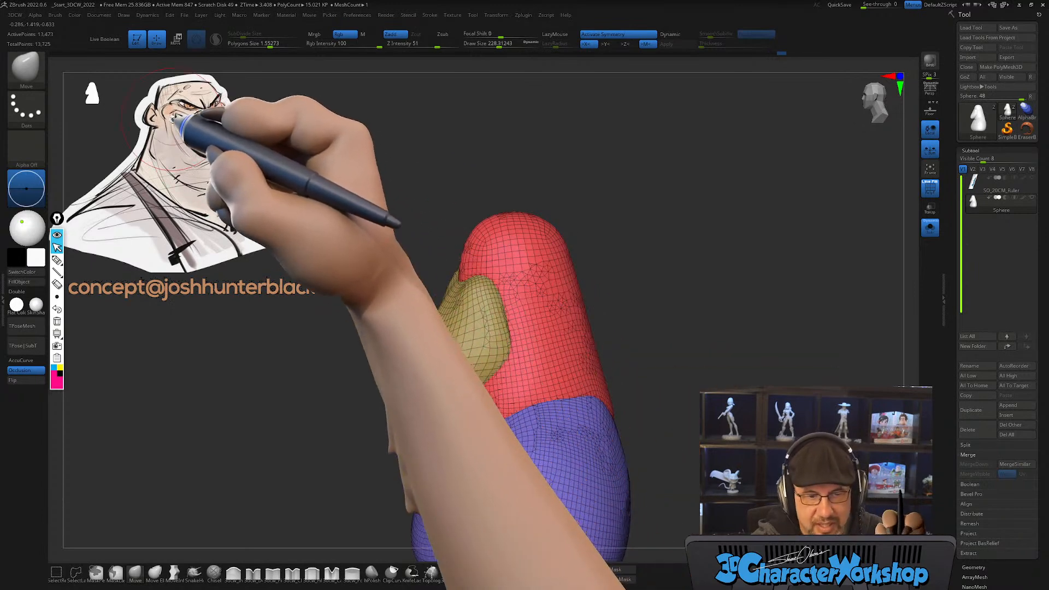
{"action": "left_click_drag", "start_coordinate": [608, 288], "coordinate": [637, 311]}
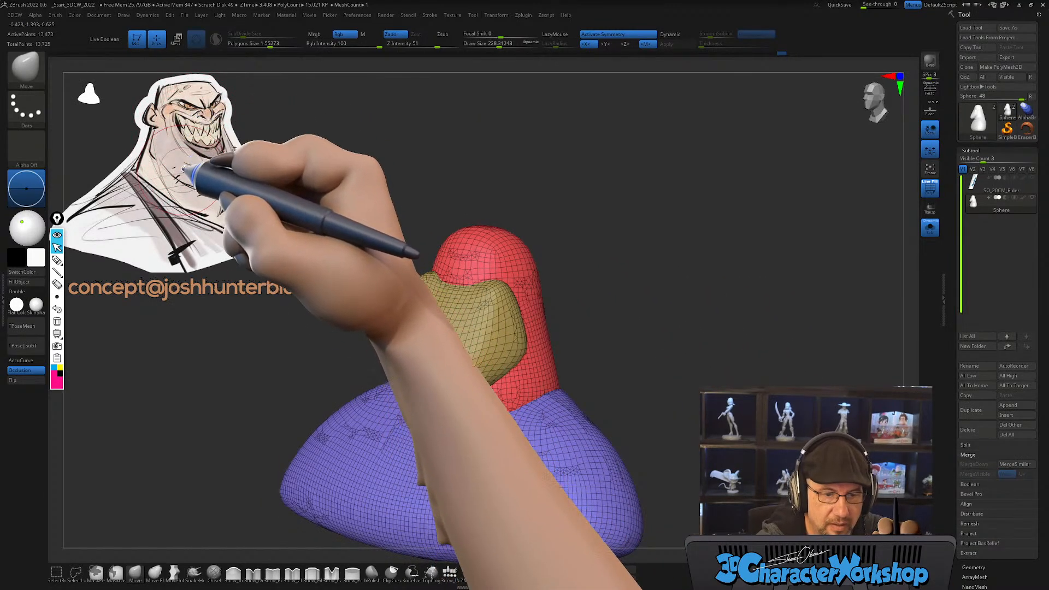
{"action": "left_click_drag", "start_coordinate": [206, 136], "coordinate": [571, 350]}
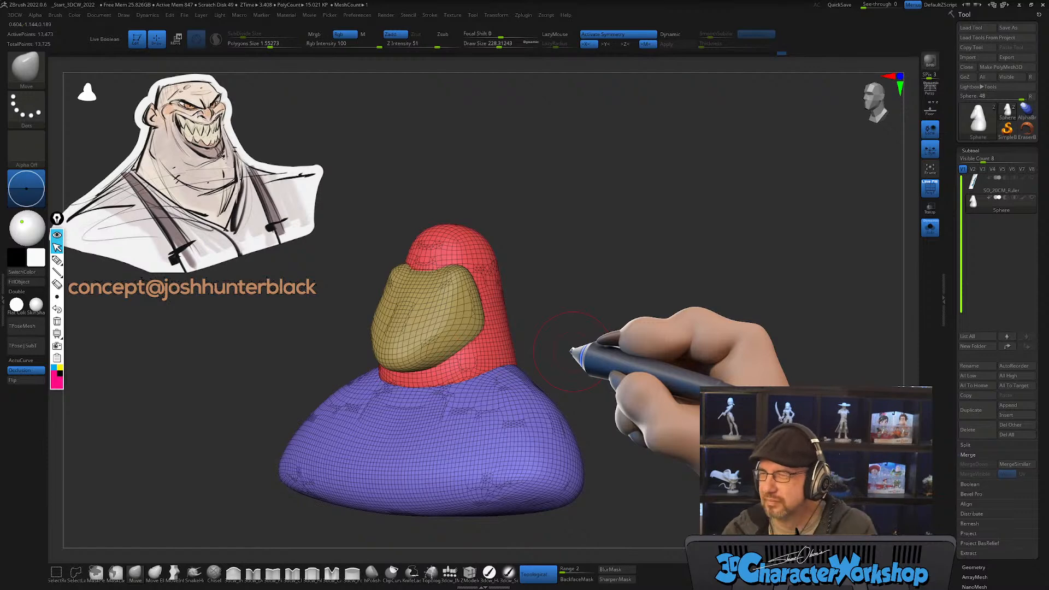
{"action": "mouse_move", "coordinate": [516, 297]}
{"action": "left_mouse_down"}
{"action": "mouse_move", "coordinate": [550, 312]}
{"action": "mouse_move", "coordinate": [491, 295]}
{"action": "mouse_move", "coordinate": [597, 300]}
{"action": "mouse_move", "coordinate": [523, 300]}
{"action": "mouse_move", "coordinate": [552, 281]}
{"action": "mouse_move", "coordinate": [518, 255]}
{"action": "mouse_move", "coordinate": [545, 234]}
{"action": "mouse_move", "coordinate": [515, 256]}
{"action": "mouse_move", "coordinate": [500, 239]}
{"action": "mouse_move", "coordinate": [546, 312]}
{"action": "mouse_move", "coordinate": [628, 285]}
{"action": "mouse_move", "coordinate": [519, 298]}
{"action": "left_mouse_up"}
{"action": "key", "text": "shift"}
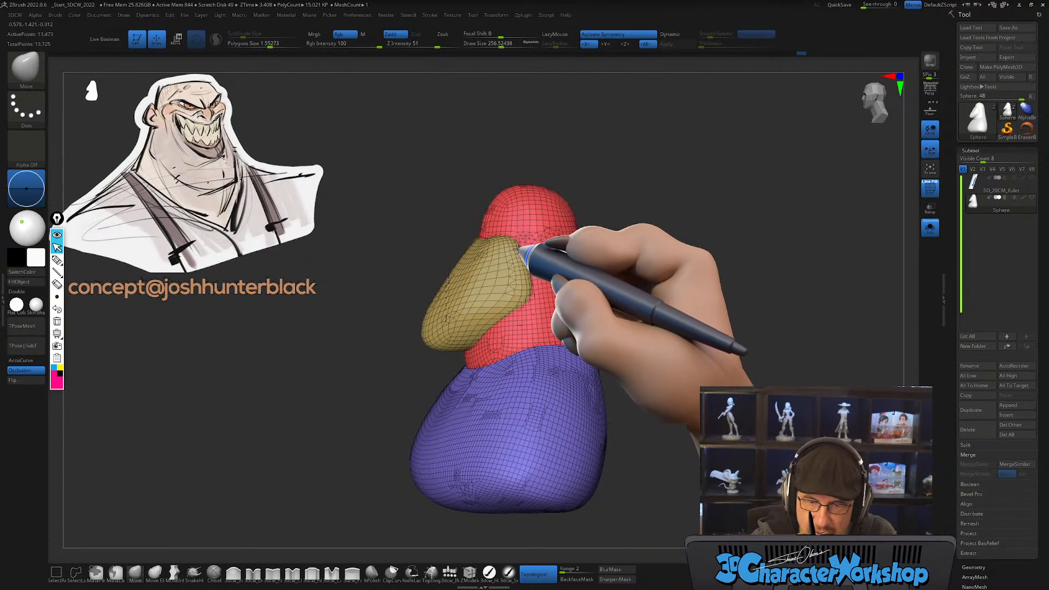
{"action": "mouse_move", "coordinate": [537, 278]}
{"action": "left_mouse_down"}
{"action": "mouse_move", "coordinate": [508, 304]}
{"action": "mouse_move", "coordinate": [534, 302]}
{"action": "mouse_move", "coordinate": [501, 312]}
{"action": "left_mouse_up"}
{"action": "mouse_move", "coordinate": [621, 334]}
{"action": "left_mouse_down"}
{"action": "mouse_move", "coordinate": [614, 339]}
{"action": "mouse_move", "coordinate": [672, 316]}
{"action": "mouse_move", "coordinate": [639, 342]}
{"action": "mouse_move", "coordinate": [597, 351]}
{"action": "mouse_move", "coordinate": [624, 332]}
{"action": "left_mouse_up"}
Step: Hide the polyframe and mask everything except the torso polygroup for isolated Move brush work
{"action": "key", "text": "shift+f"}
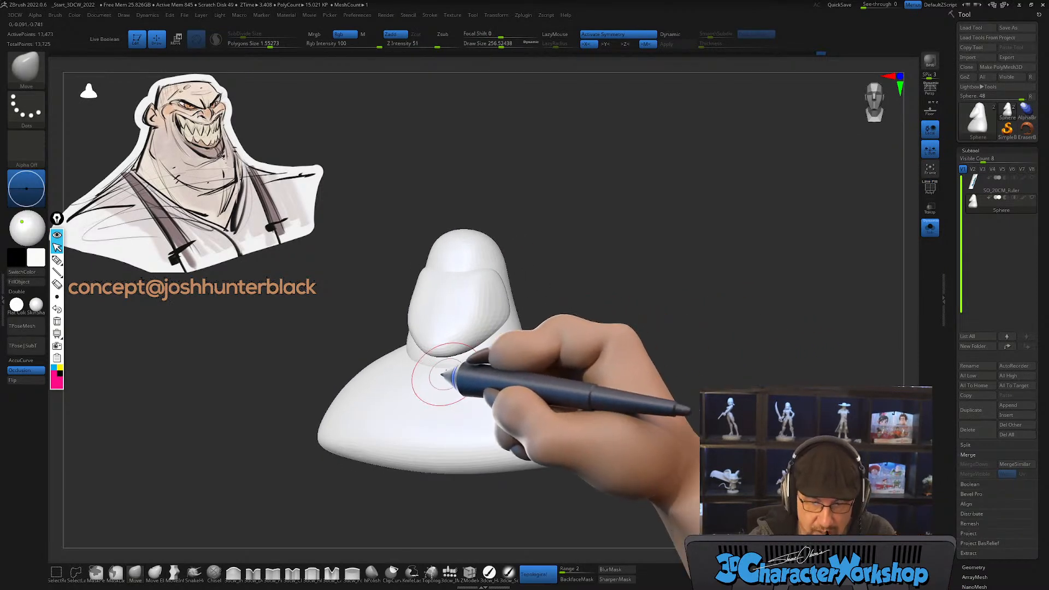
{"action": "right_click_drag", "start_coordinate": [464, 377], "coordinate": [474, 424]}
{"action": "key", "text": "w"}
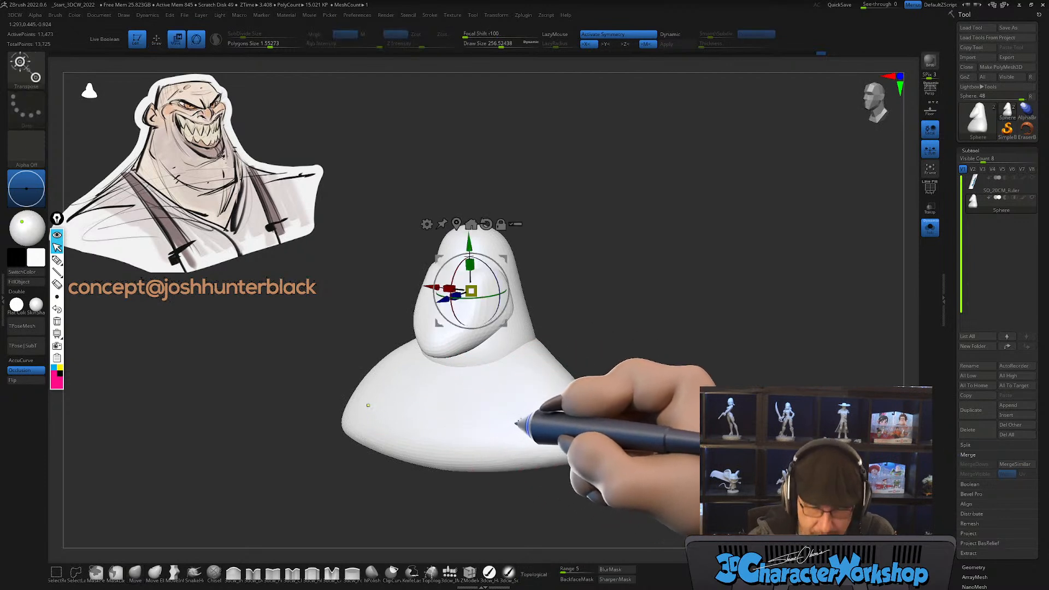
{"action": "left_click", "coordinate": [516, 423], "text": "ctrl"}
{"action": "key", "text": "q"}
{"action": "left_click_drag", "start_coordinate": [618, 346], "coordinate": [608, 353]}
{"action": "mouse_move", "coordinate": [675, 357]}
{"action": "left_mouse_down", "text": "alt"}
{"action": "mouse_move", "coordinate": [585, 331]}
{"action": "mouse_move", "coordinate": [610, 347]}
{"action": "left_mouse_up", "text": "alt"}
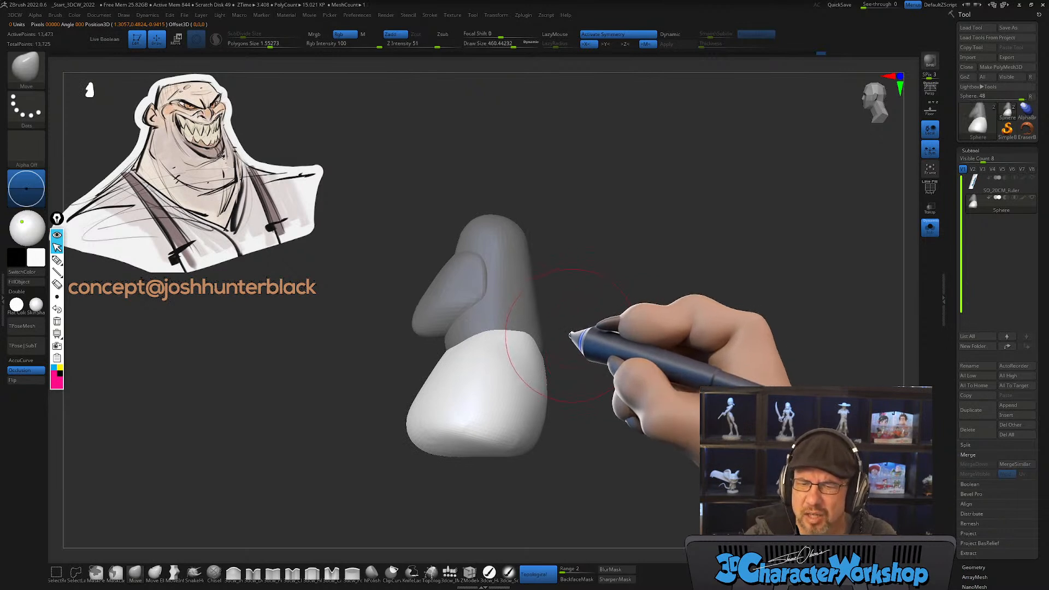
Step: Reshape the unmasked torso's chest and upper front with the Move brush at a draw size of about 508
{"action": "mouse_move", "coordinate": [569, 335]}
{"action": "left_mouse_down", "text": "alt"}
{"action": "mouse_move", "coordinate": [577, 328]}
{"action": "mouse_move", "coordinate": [588, 342]}
{"action": "mouse_move", "coordinate": [576, 346]}
{"action": "left_mouse_up", "text": "alt"}
{"action": "key", "text": "s"}
{"action": "left_click_drag", "start_coordinate": [411, 346], "coordinate": [466, 358]}
{"action": "mouse_move", "coordinate": [466, 359]}
{"action": "right_mouse_down"}
{"action": "mouse_move", "coordinate": [436, 363]}
{"action": "mouse_move", "coordinate": [434, 347]}
{"action": "right_mouse_up"}
{"action": "left_click_drag", "start_coordinate": [432, 355], "coordinate": [438, 363]}
{"action": "right_click_drag", "start_coordinate": [568, 322], "coordinate": [577, 359]}
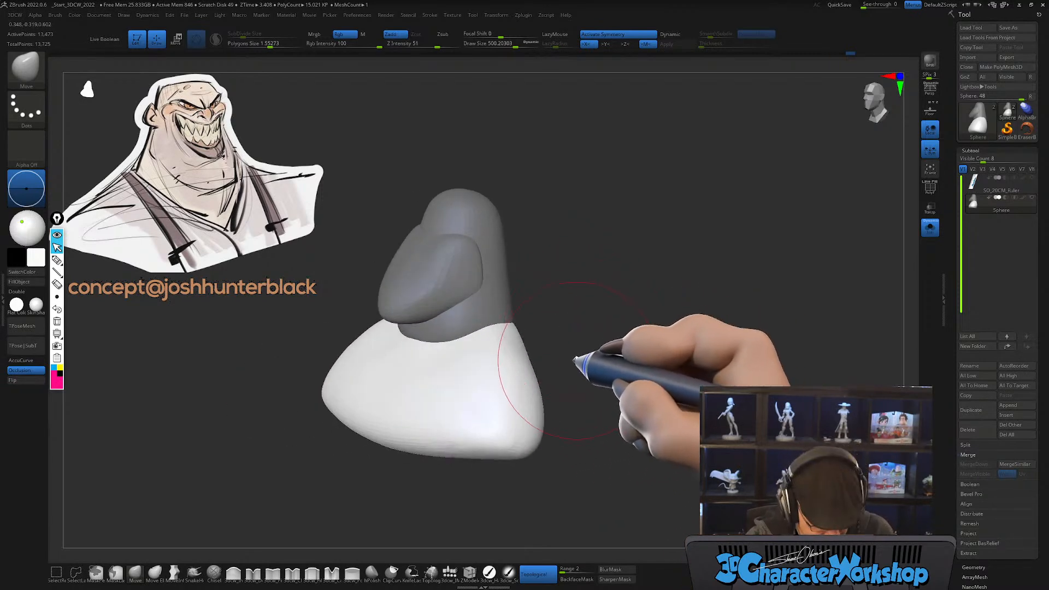
Step: Mask everything except the head and neck polygroup and return to the Move brush
{"action": "key", "text": "w"}
{"action": "left_click", "coordinate": [502, 287], "text": "ctrl"}
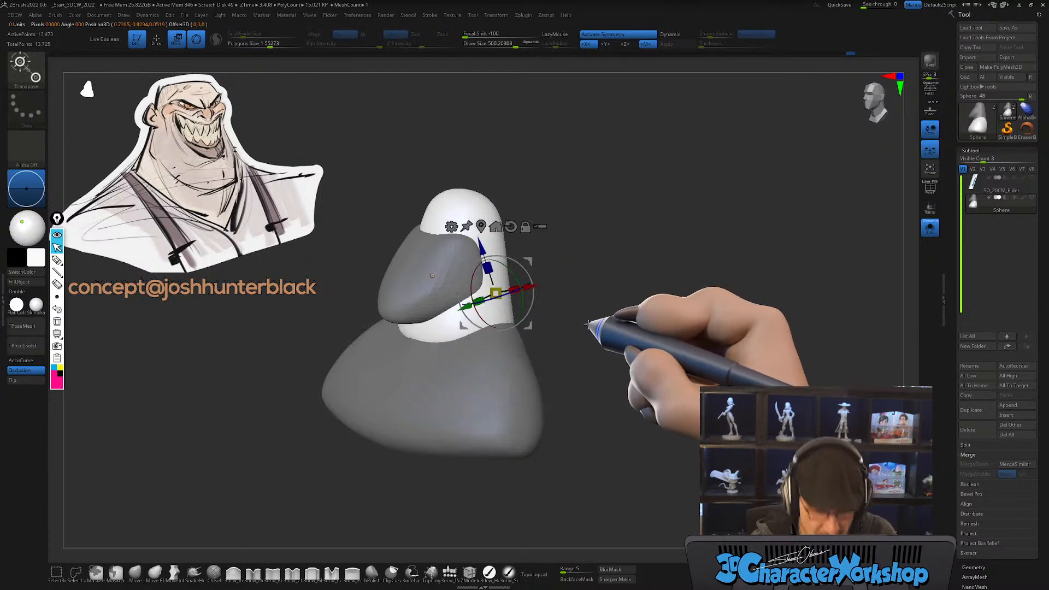
{"action": "key", "text": "q"}
{"action": "right_click_drag", "start_coordinate": [588, 321], "coordinate": [570, 329]}
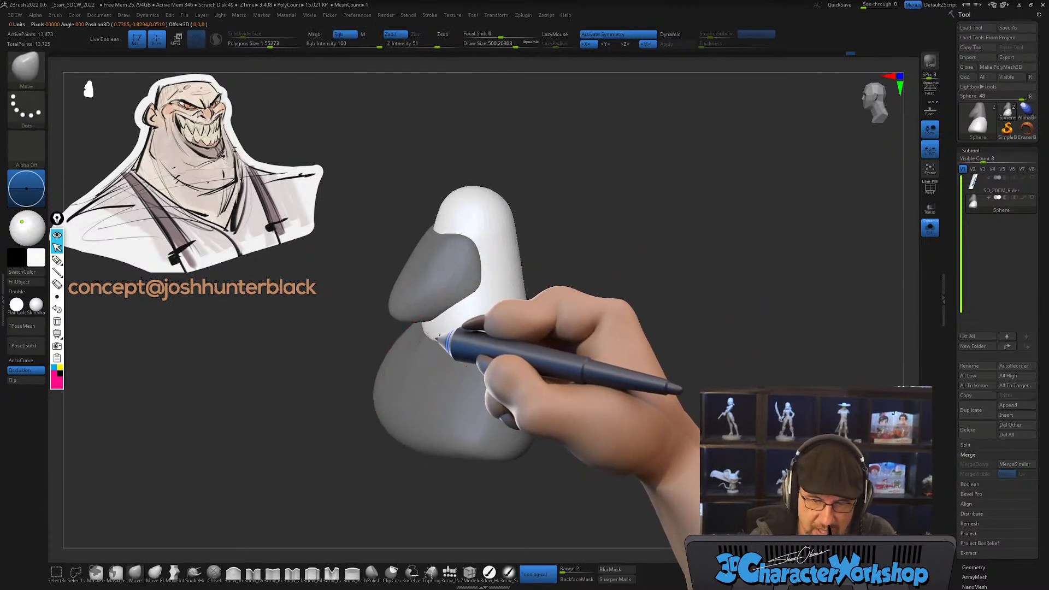
Step: Turn off Topological and pull the neck's front down into a V shape over the chest at a draw size of about 430
{"action": "left_click", "coordinate": [538, 574]}
{"action": "mouse_move", "coordinate": [605, 406]}
{"action": "right_mouse_down"}
{"action": "mouse_move", "coordinate": [586, 409]}
{"action": "mouse_move", "coordinate": [558, 494]}
{"action": "right_mouse_up"}
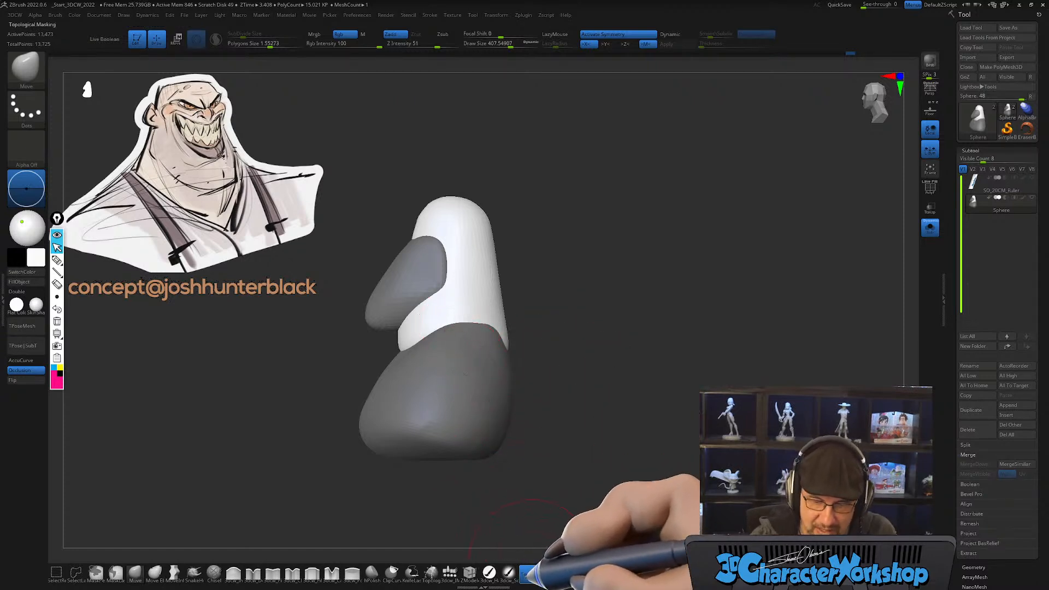
{"action": "left_click_drag", "start_coordinate": [540, 418], "coordinate": [538, 419]}
{"action": "left_click_drag", "start_coordinate": [539, 419], "coordinate": [552, 421]}
{"action": "key", "text": "s"}
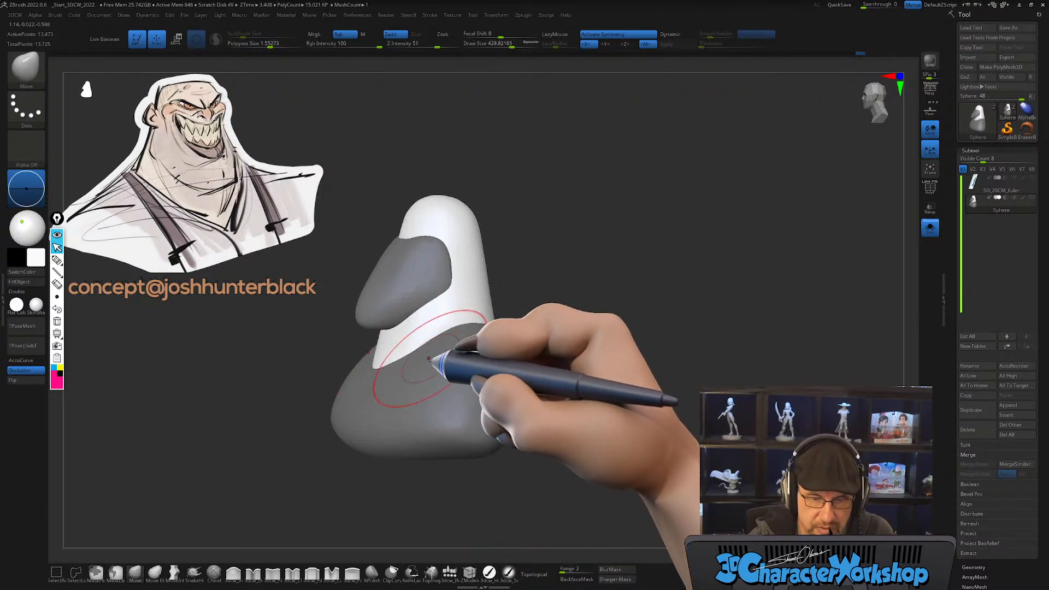
{"action": "right_click_drag", "start_coordinate": [423, 354], "coordinate": [438, 363]}
{"action": "left_click_drag", "start_coordinate": [437, 363], "coordinate": [442, 359]}
{"action": "mouse_move", "coordinate": [441, 359]}
{"action": "right_mouse_down"}
{"action": "mouse_move", "coordinate": [425, 365]}
{"action": "mouse_move", "coordinate": [475, 352]}
{"action": "mouse_move", "coordinate": [423, 339]}
{"action": "mouse_move", "coordinate": [422, 370]}
{"action": "right_mouse_up"}
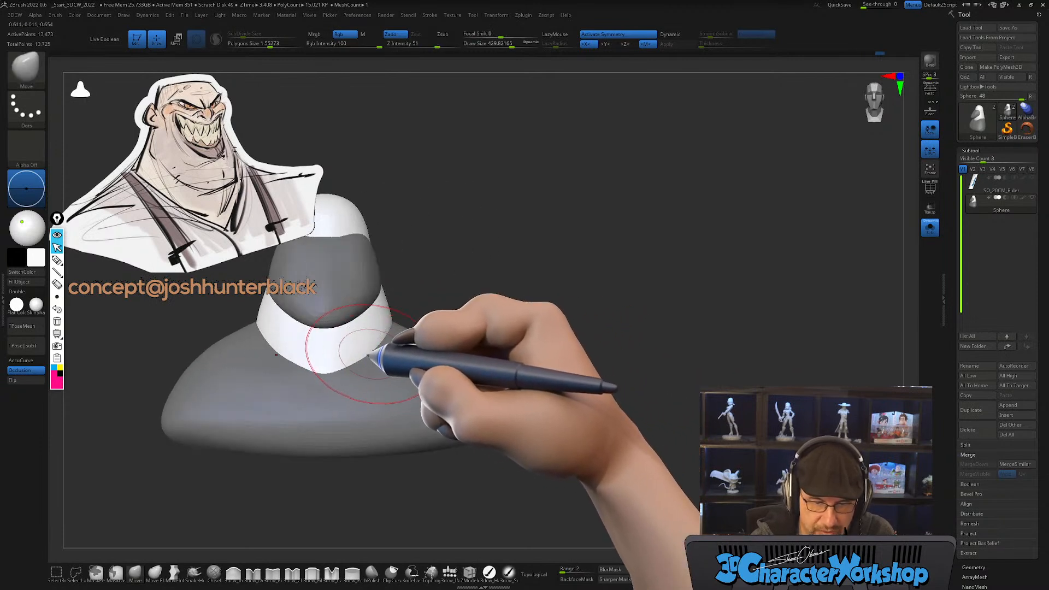
{"action": "right_click_drag", "start_coordinate": [350, 367], "coordinate": [424, 350]}
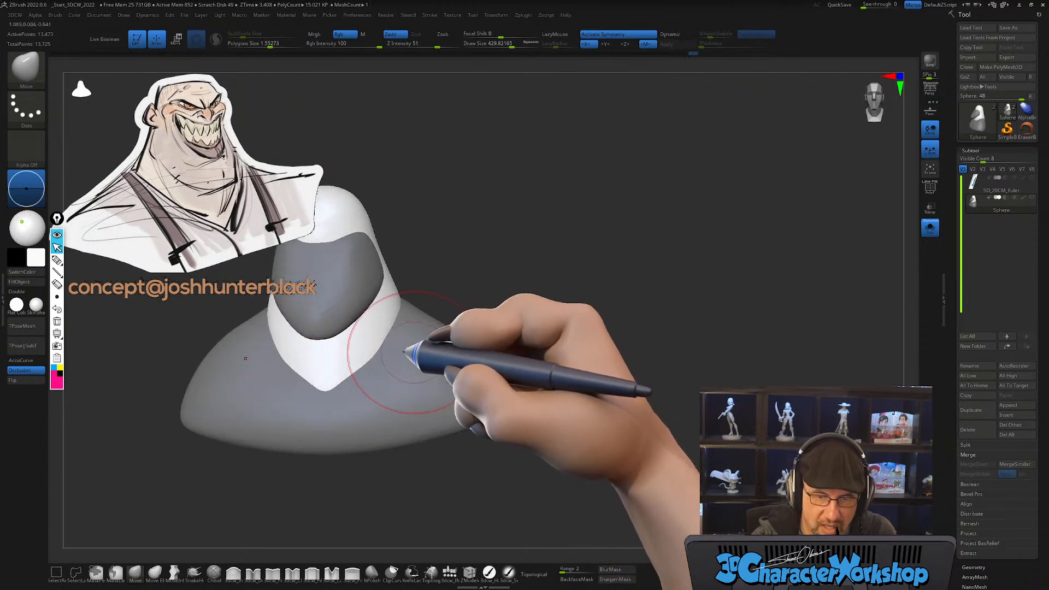
{"action": "mouse_move", "coordinate": [430, 385]}
{"action": "right_mouse_down"}
{"action": "mouse_move", "coordinate": [483, 336]}
{"action": "mouse_move", "coordinate": [441, 332]}
{"action": "right_mouse_up"}
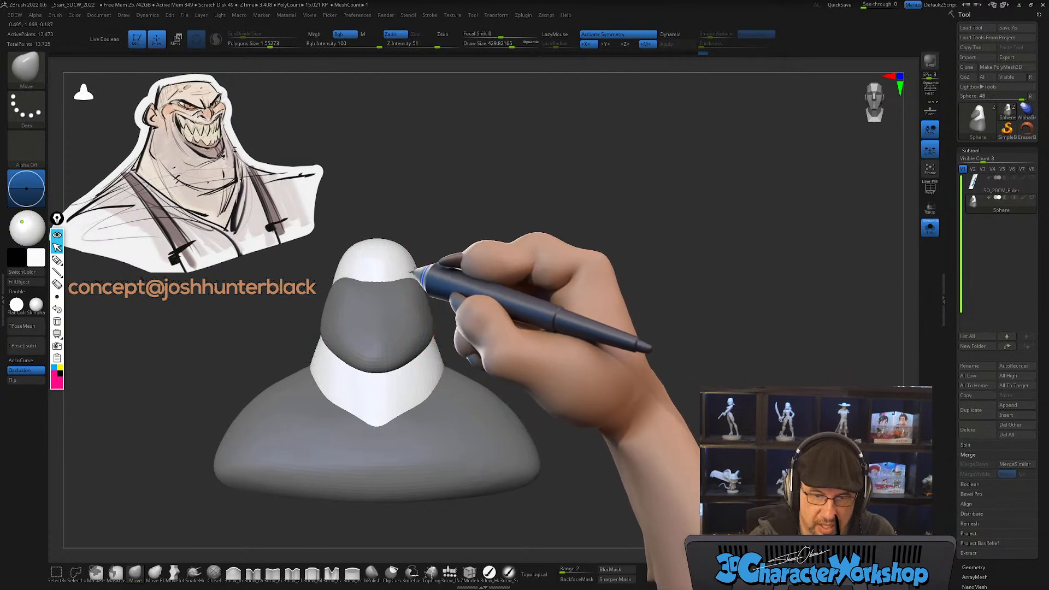
Step: Reshape the crown and back of the head with the Move brush at a draw size of about 268
{"action": "right_click_drag", "start_coordinate": [482, 257], "coordinate": [467, 256]}
{"action": "key", "text": "["}
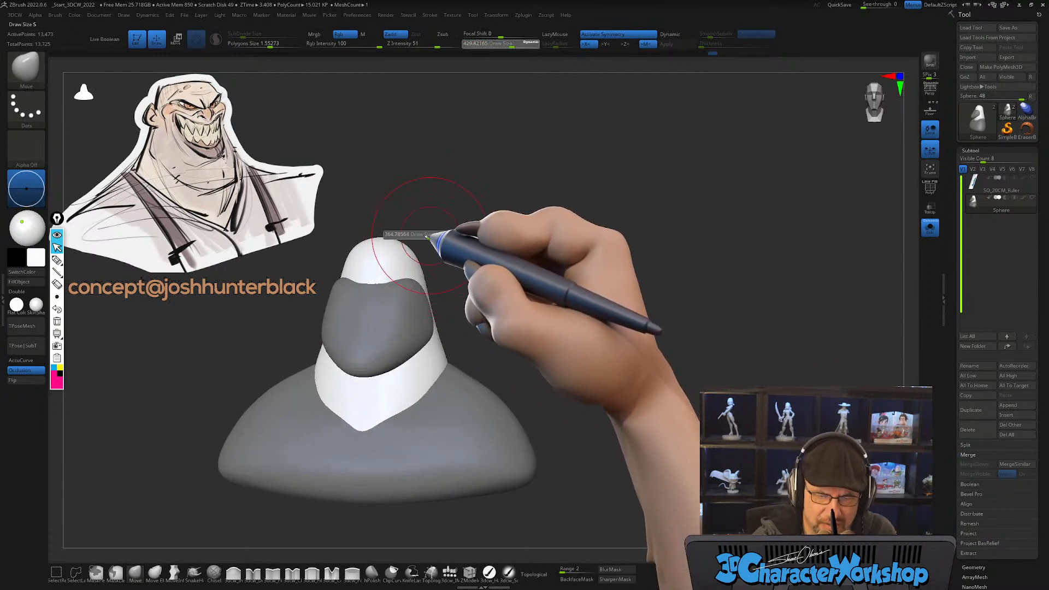
{"action": "key", "text": "["}
{"action": "mouse_move", "coordinate": [399, 235]}
{"action": "right_mouse_down"}
{"action": "mouse_move", "coordinate": [462, 222]}
{"action": "mouse_move", "coordinate": [436, 228]}
{"action": "right_mouse_up"}
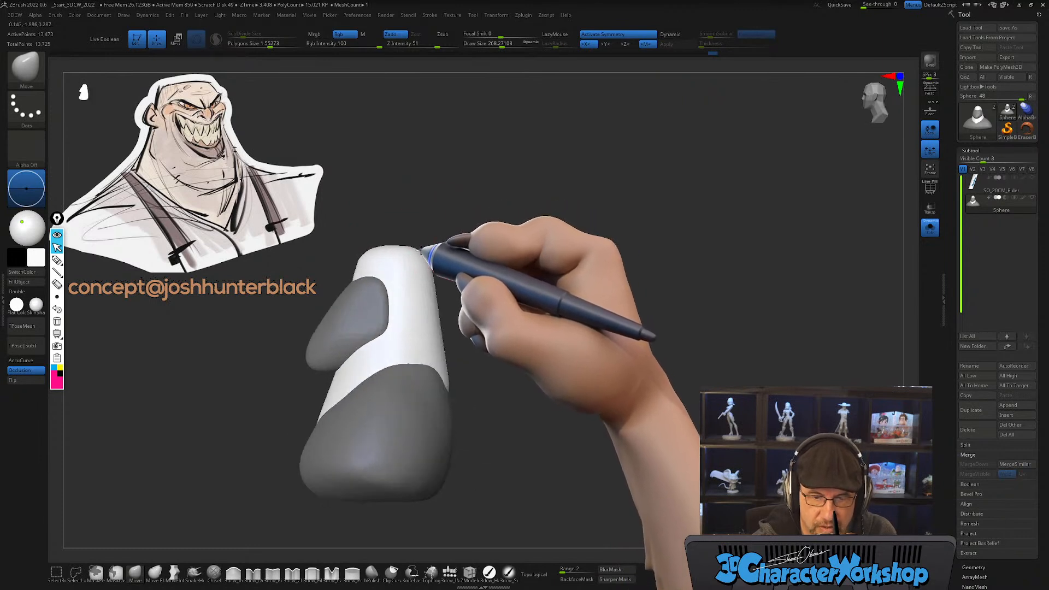
{"action": "key", "text": "]"}
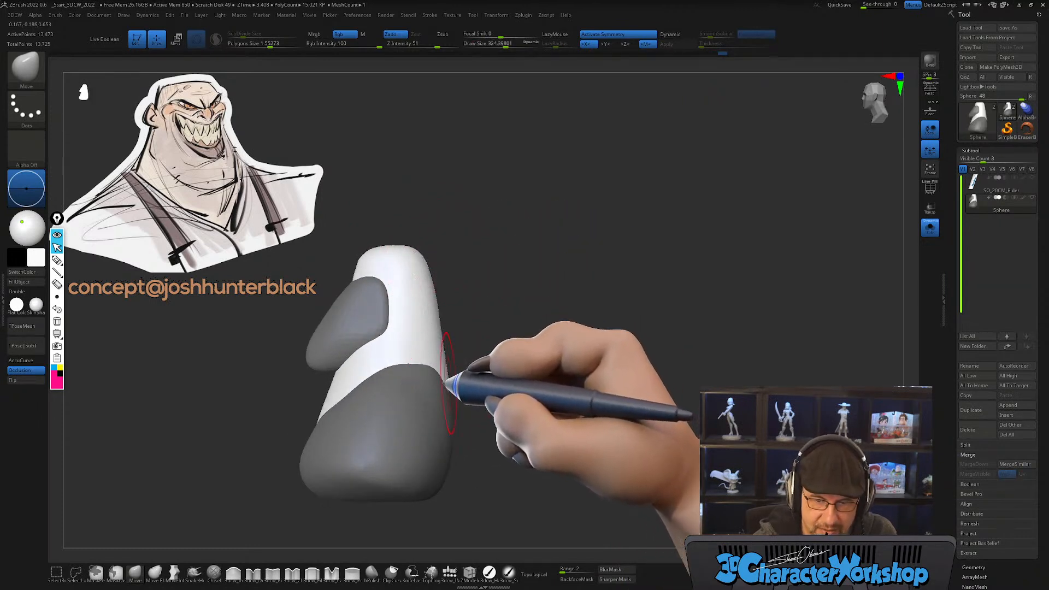
Step: Invert the mask to free the torso and reshape its shoulders with the Move brush at a draw size of about 393 to 420
{"action": "mouse_move", "coordinate": [504, 386]}
{"action": "right_mouse_down", "text": "shift"}
{"action": "mouse_move", "coordinate": [481, 393]}
{"action": "mouse_move", "coordinate": [509, 395]}
{"action": "right_mouse_up", "text": "shift"}
{"action": "left_click", "coordinate": [514, 409], "text": "ctrl"}
{"action": "right_click_drag", "start_coordinate": [522, 385], "coordinate": [549, 355], "text": "alt"}
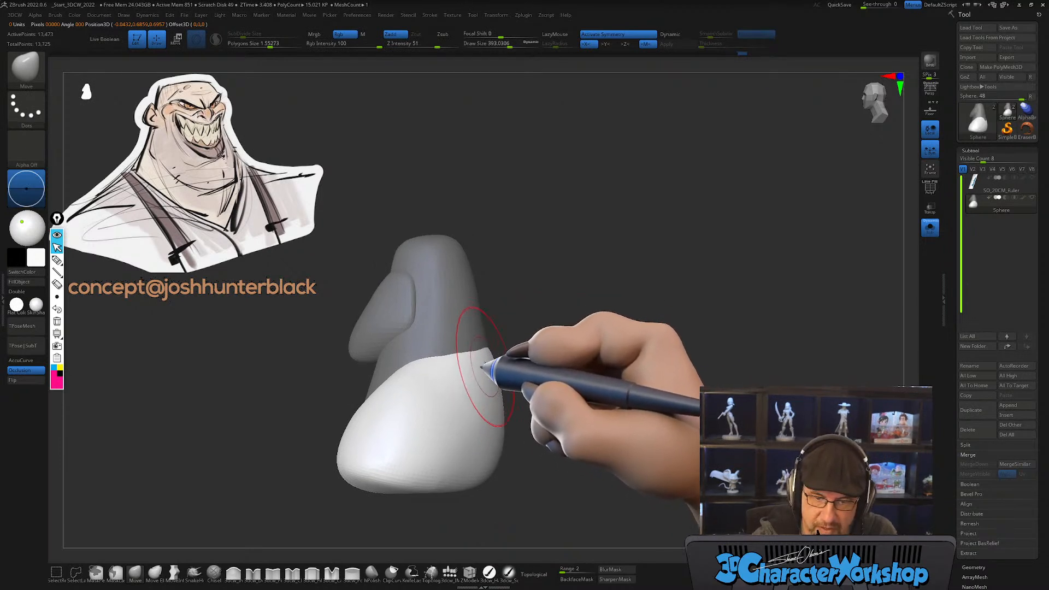
{"action": "right_click_drag", "start_coordinate": [481, 361], "coordinate": [525, 331]}
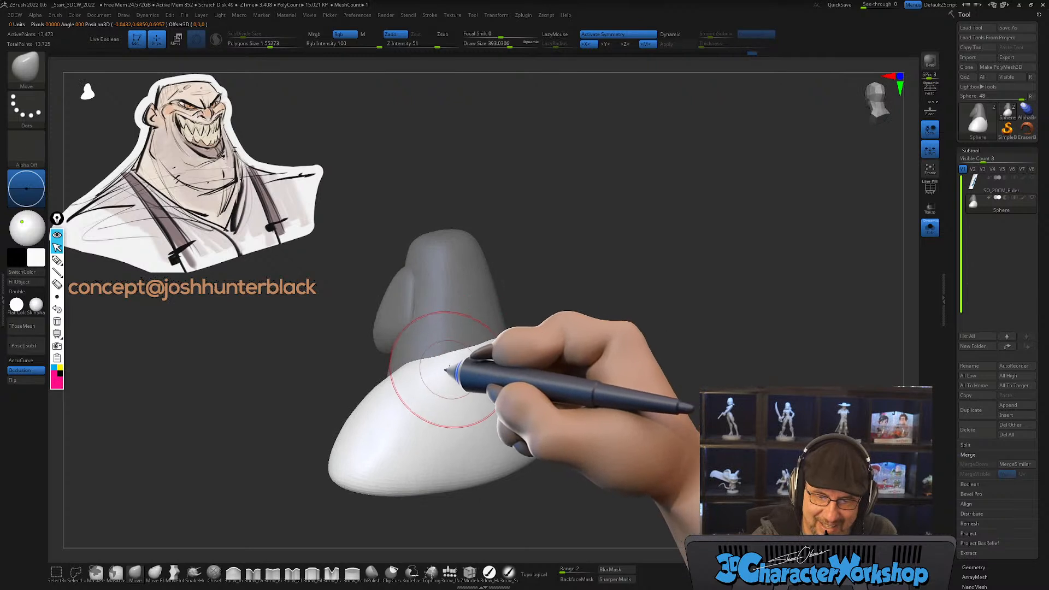
{"action": "mouse_move", "coordinate": [441, 369]}
{"action": "right_mouse_down"}
{"action": "mouse_move", "coordinate": [496, 365]}
{"action": "mouse_move", "coordinate": [489, 371]}
{"action": "mouse_move", "coordinate": [505, 339]}
{"action": "mouse_move", "coordinate": [480, 400]}
{"action": "mouse_move", "coordinate": [520, 369]}
{"action": "mouse_move", "coordinate": [589, 378]}
{"action": "mouse_move", "coordinate": [655, 347]}
{"action": "mouse_move", "coordinate": [621, 372]}
{"action": "right_mouse_up"}
{"action": "mouse_move", "coordinate": [622, 378]}
{"action": "left_mouse_down"}
{"action": "mouse_move", "coordinate": [632, 376]}
{"action": "mouse_move", "coordinate": [617, 385]}
{"action": "left_mouse_up"}
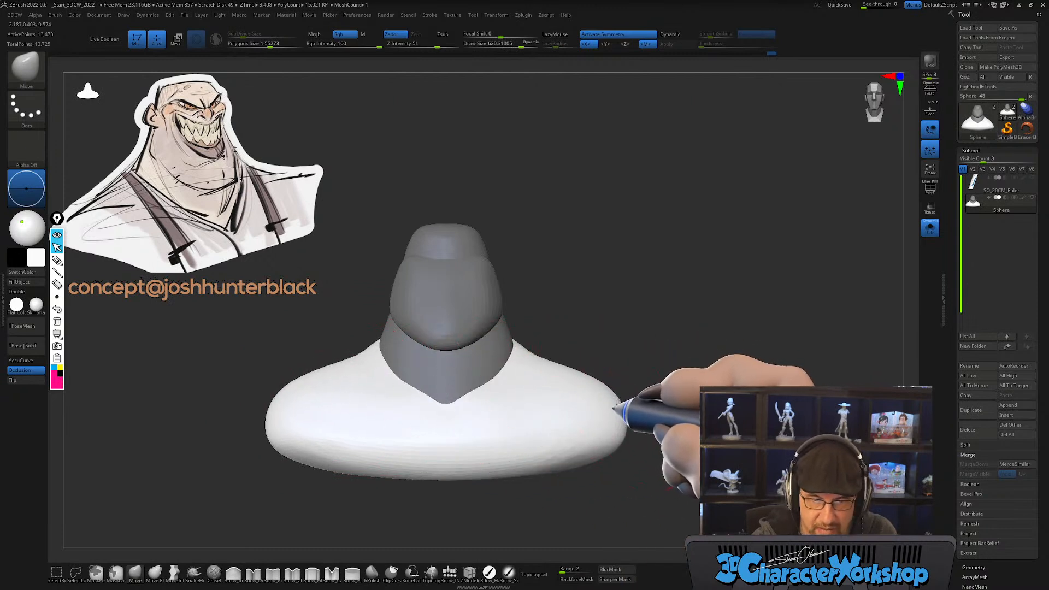
Step: Refine the torso's front and shoulders at a draw size of about 437 and clear the mask from the bust
{"action": "right_click_drag", "start_coordinate": [621, 414], "coordinate": [649, 356]}
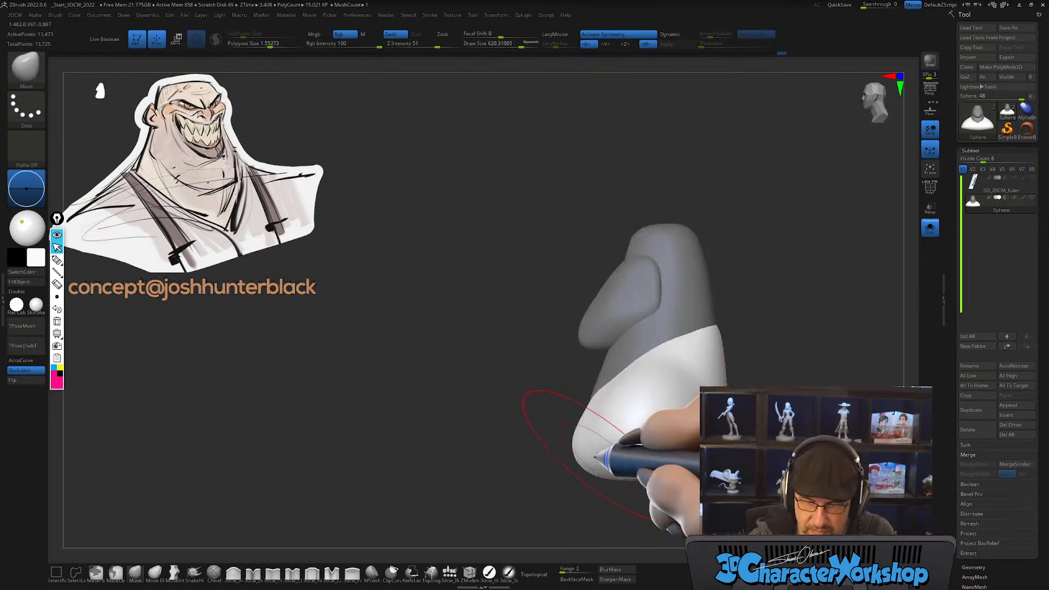
{"action": "right_click_drag", "start_coordinate": [616, 438], "coordinate": [524, 446]}
{"action": "mouse_move", "coordinate": [656, 421]}
{"action": "right_mouse_down"}
{"action": "mouse_move", "coordinate": [637, 410]}
{"action": "mouse_move", "coordinate": [669, 418]}
{"action": "mouse_move", "coordinate": [674, 370]}
{"action": "mouse_move", "coordinate": [613, 363]}
{"action": "mouse_move", "coordinate": [555, 374]}
{"action": "mouse_move", "coordinate": [569, 319]}
{"action": "mouse_move", "coordinate": [557, 377]}
{"action": "right_mouse_up"}
{"action": "key", "text": "s"}
{"action": "left_click_drag", "start_coordinate": [402, 402], "coordinate": [402, 404]}
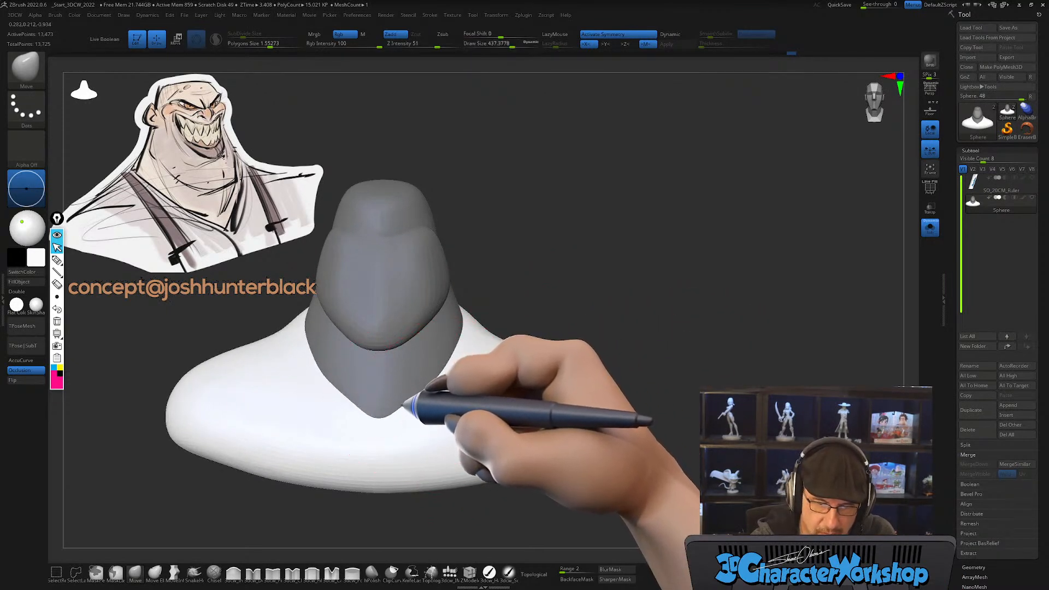
{"action": "mouse_move", "coordinate": [598, 316]}
{"action": "right_mouse_down"}
{"action": "mouse_move", "coordinate": [577, 315]}
{"action": "mouse_move", "coordinate": [605, 333]}
{"action": "right_mouse_up"}
{"action": "left_click_drag", "start_coordinate": [615, 317], "coordinate": [639, 302], "text": "ctrl"}
{"action": "right_click_drag", "start_coordinate": [639, 302], "coordinate": [607, 335], "text": "ctrl"}
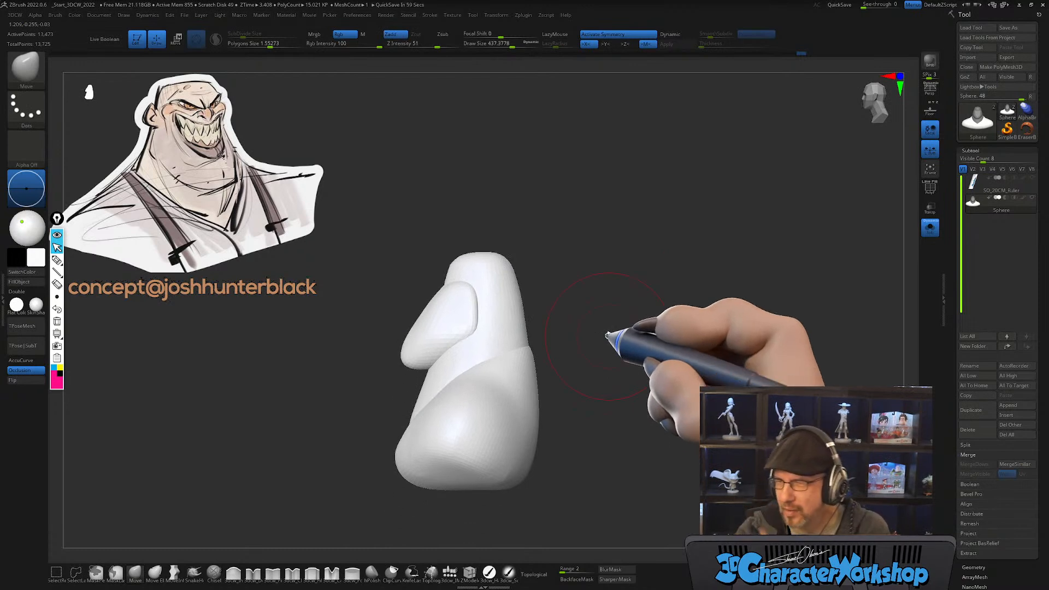
Step: Set the Move brush draw size to about 172 and, with the polyframe shown, re-tessellate the bust at a polygon size of 1.19805
{"action": "left_click_drag", "start_coordinate": [556, 322], "coordinate": [552, 321]}
{"action": "mouse_move", "coordinate": [555, 321]}
{"action": "right_mouse_down"}
{"action": "mouse_move", "coordinate": [572, 328]}
{"action": "mouse_move", "coordinate": [552, 346]}
{"action": "mouse_move", "coordinate": [585, 277]}
{"action": "mouse_move", "coordinate": [587, 306]}
{"action": "mouse_move", "coordinate": [574, 314]}
{"action": "mouse_move", "coordinate": [651, 337]}
{"action": "mouse_move", "coordinate": [640, 343]}
{"action": "right_mouse_up"}
{"action": "key", "text": "s"}
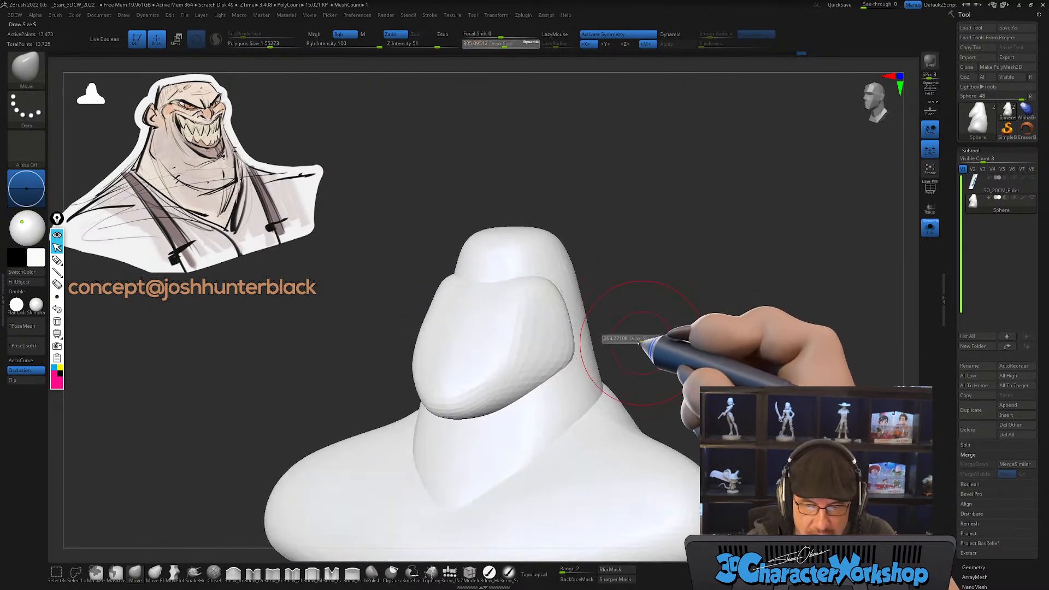
{"action": "left_click_drag", "start_coordinate": [634, 345], "coordinate": [629, 346]}
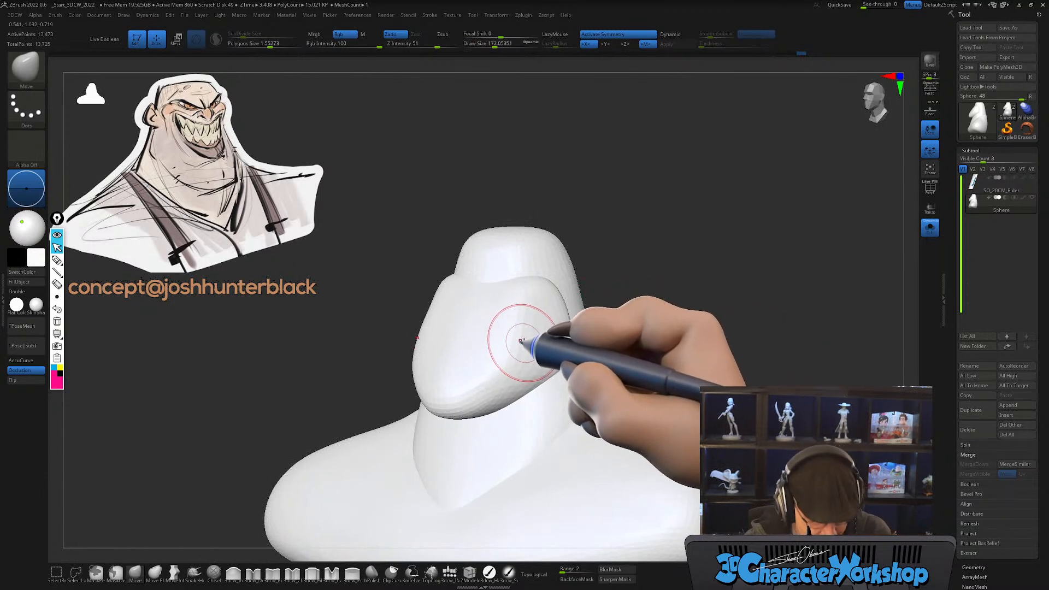
{"action": "mouse_move", "coordinate": [529, 340]}
{"action": "right_mouse_down"}
{"action": "mouse_move", "coordinate": [543, 335]}
{"action": "mouse_move", "coordinate": [540, 319]}
{"action": "mouse_move", "coordinate": [506, 330]}
{"action": "mouse_move", "coordinate": [519, 320]}
{"action": "mouse_move", "coordinate": [494, 365]}
{"action": "mouse_move", "coordinate": [517, 347]}
{"action": "right_mouse_up"}
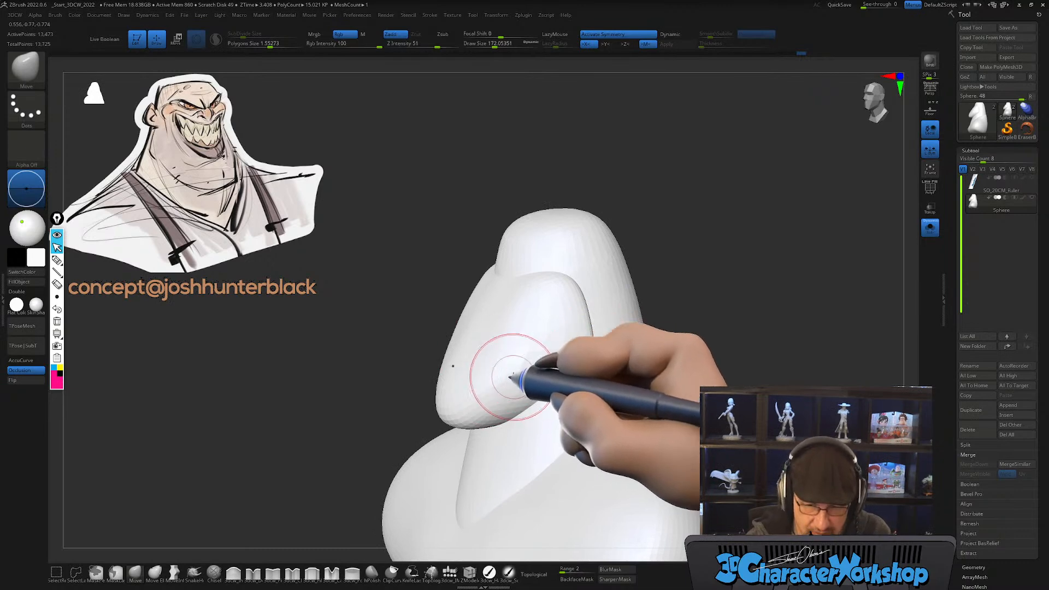
{"action": "key", "text": "shift+f"}
{"action": "right_click_drag", "start_coordinate": [549, 389], "coordinate": [543, 384]}
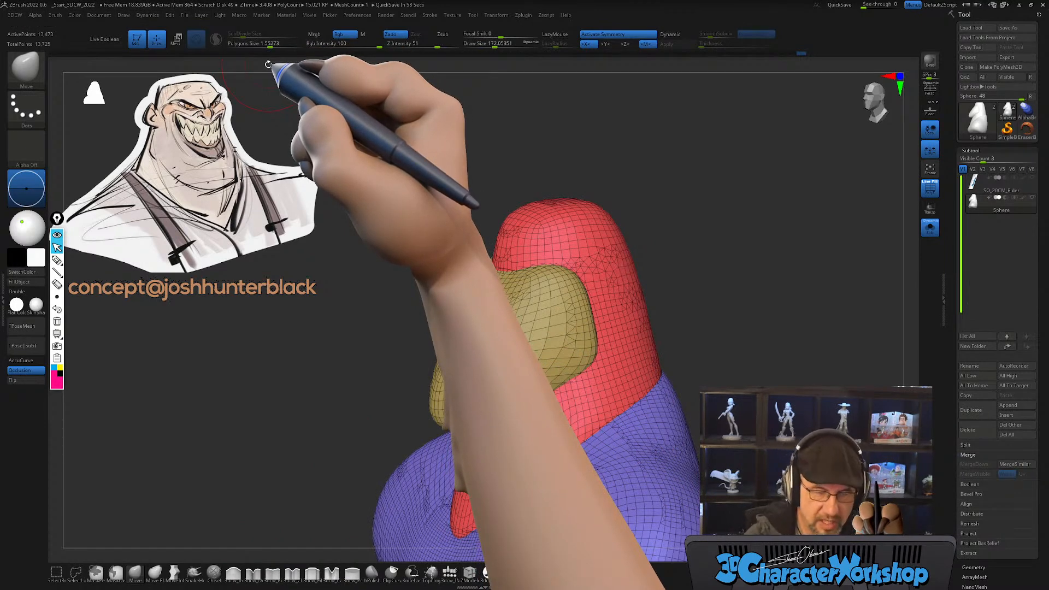
{"action": "left_click", "coordinate": [268, 46]}
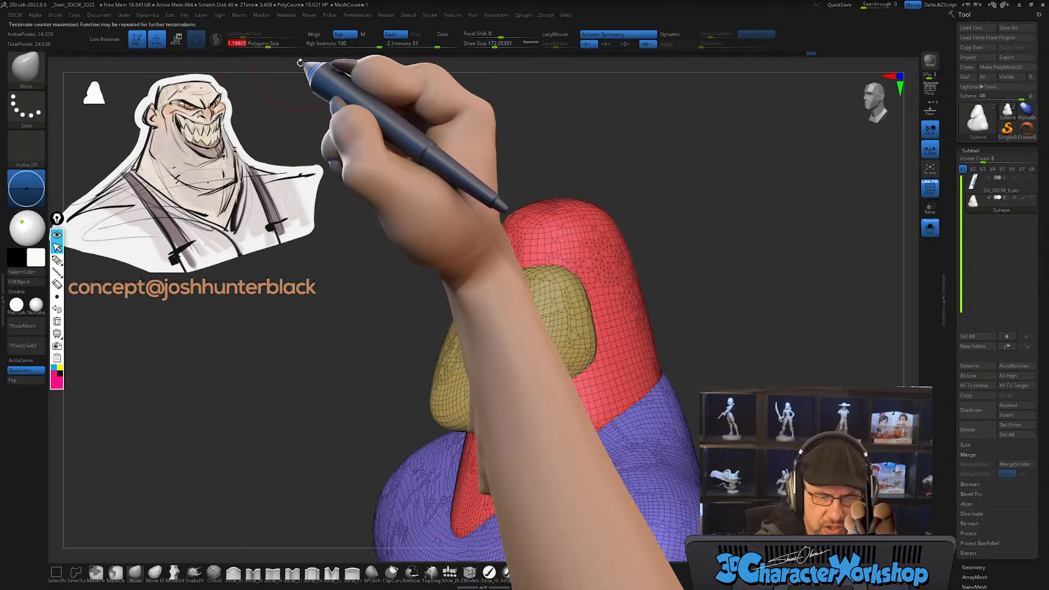
{"action": "right_click_drag", "start_coordinate": [667, 363], "coordinate": [639, 306], "text": "alt"}
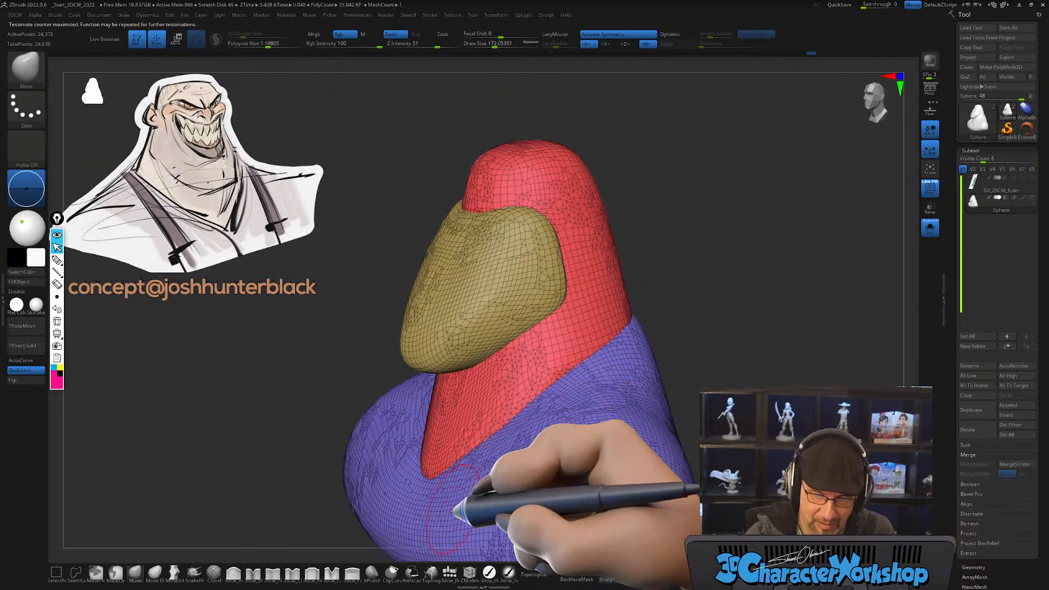
Step: Push a broad mouth recess into the middle of the face mass with the Move brush, leaving an overhanging upper fold
{"action": "mouse_move", "coordinate": [498, 286]}
{"action": "right_mouse_down"}
{"action": "mouse_move", "coordinate": [574, 297]}
{"action": "mouse_move", "coordinate": [528, 299]}
{"action": "mouse_move", "coordinate": [517, 337]}
{"action": "right_mouse_up"}
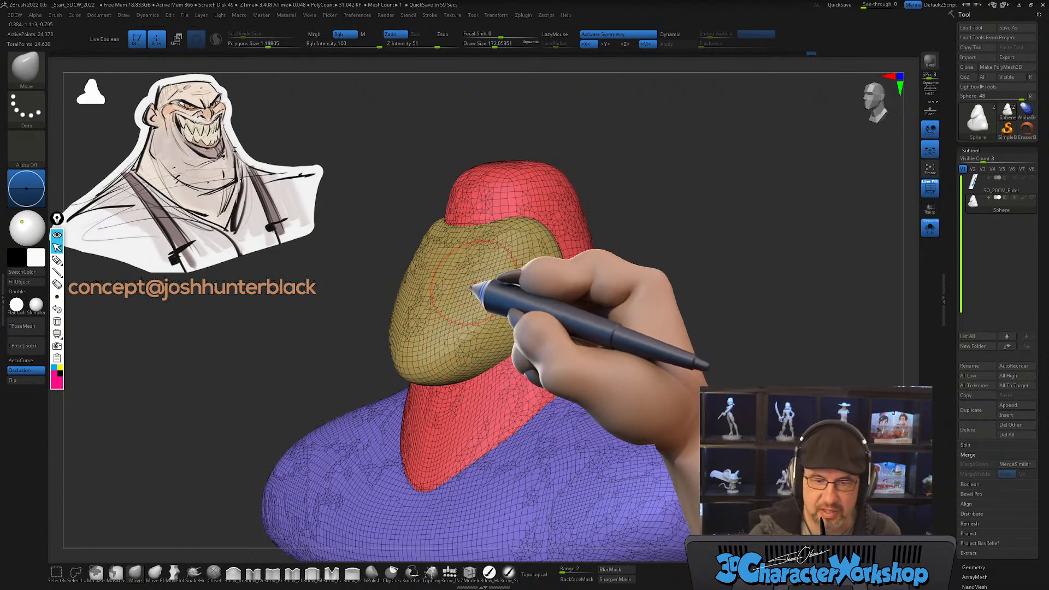
{"action": "mouse_move", "coordinate": [497, 308]}
{"action": "right_mouse_down"}
{"action": "mouse_move", "coordinate": [487, 311]}
{"action": "mouse_move", "coordinate": [487, 293]}
{"action": "mouse_move", "coordinate": [480, 309]}
{"action": "mouse_move", "coordinate": [468, 297]}
{"action": "mouse_move", "coordinate": [461, 311]}
{"action": "mouse_move", "coordinate": [466, 300]}
{"action": "mouse_move", "coordinate": [433, 299]}
{"action": "right_mouse_up"}
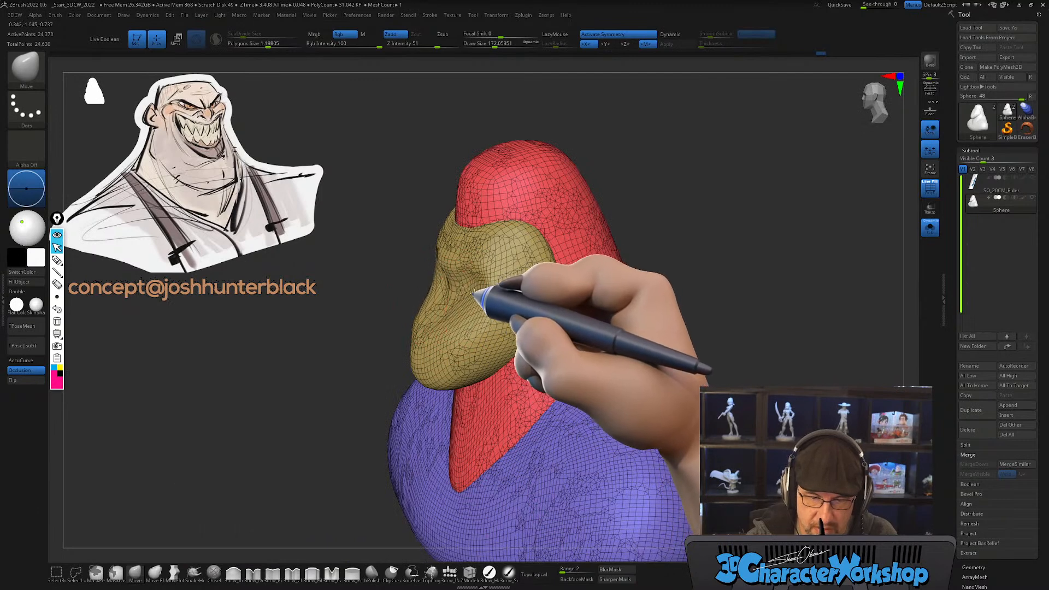
{"action": "mouse_move", "coordinate": [510, 286]}
{"action": "right_mouse_down"}
{"action": "mouse_move", "coordinate": [519, 281]}
{"action": "mouse_move", "coordinate": [448, 305]}
{"action": "mouse_move", "coordinate": [543, 288]}
{"action": "mouse_move", "coordinate": [523, 284]}
{"action": "right_mouse_up"}
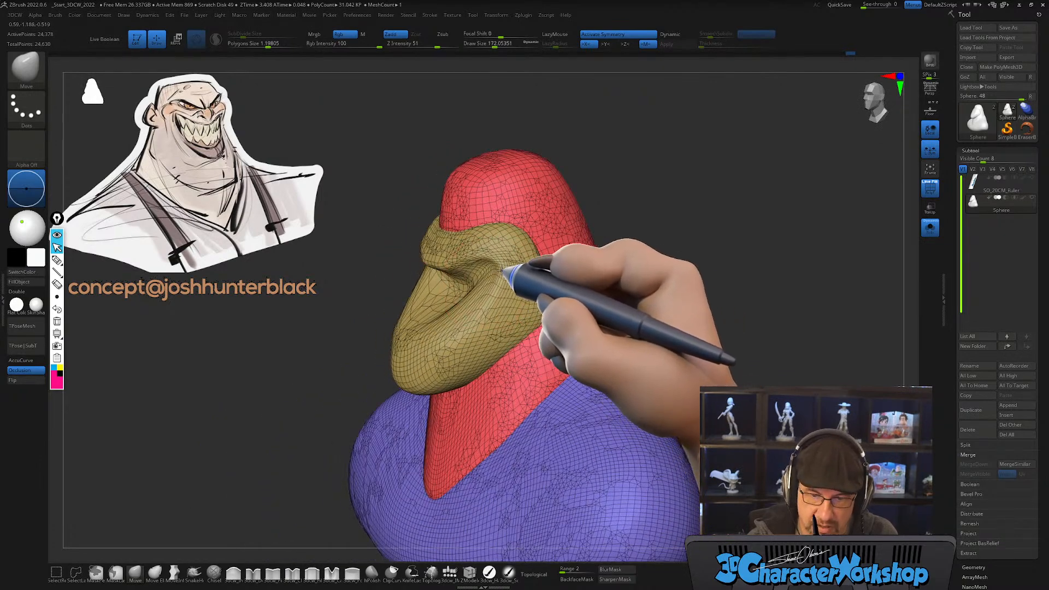
{"action": "left_click_drag", "start_coordinate": [460, 314], "coordinate": [485, 313]}
{"action": "mouse_move", "coordinate": [485, 313]}
{"action": "right_mouse_down"}
{"action": "mouse_move", "coordinate": [499, 321]}
{"action": "mouse_move", "coordinate": [486, 339]}
{"action": "right_mouse_up"}
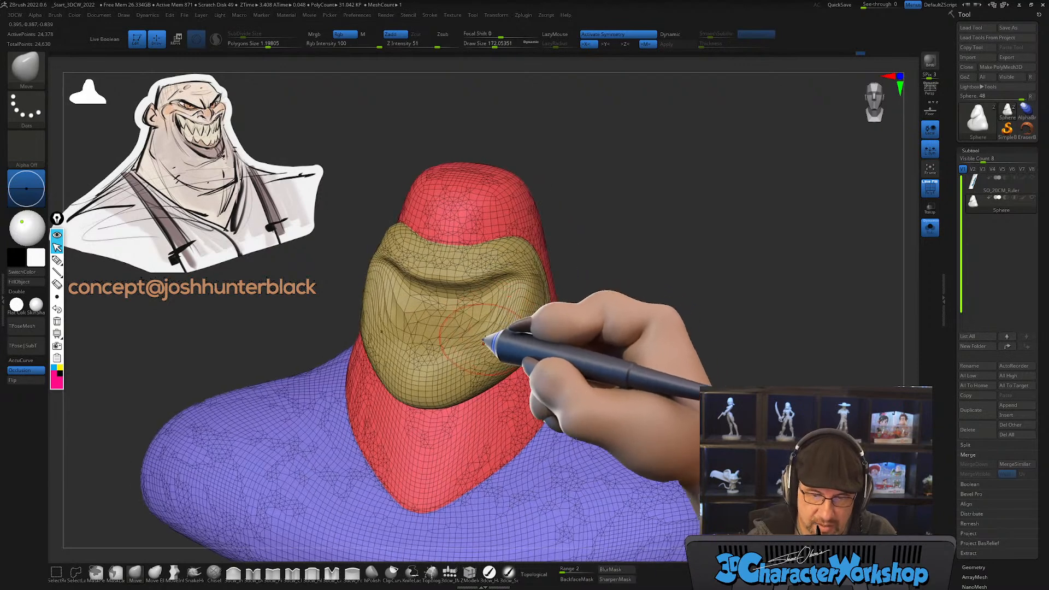
Step: Smooth the face mass with a SubDivide Size of 0.78589 and deepen the mouth recess with the Move brush, raising its corners
{"action": "mouse_move", "coordinate": [281, 35]}
{"action": "left_mouse_down"}
{"action": "mouse_move", "coordinate": [246, 36]}
{"action": "mouse_move", "coordinate": [276, 37]}
{"action": "left_mouse_up"}
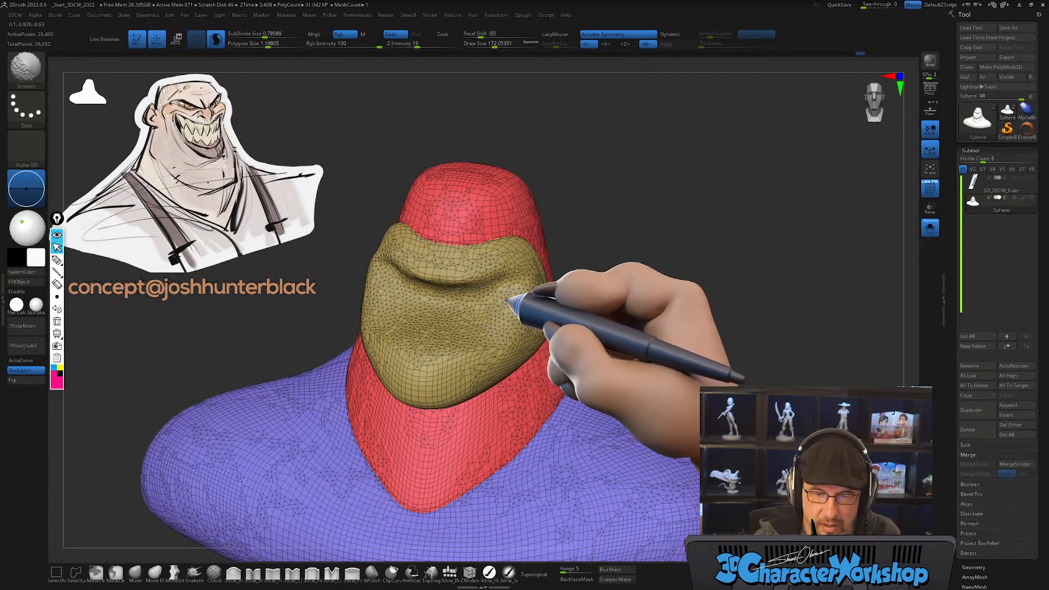
{"action": "mouse_move", "coordinate": [636, 277]}
{"action": "left_mouse_down"}
{"action": "mouse_move", "coordinate": [622, 273]}
{"action": "mouse_move", "coordinate": [635, 272]}
{"action": "mouse_move", "coordinate": [637, 296]}
{"action": "left_mouse_up"}
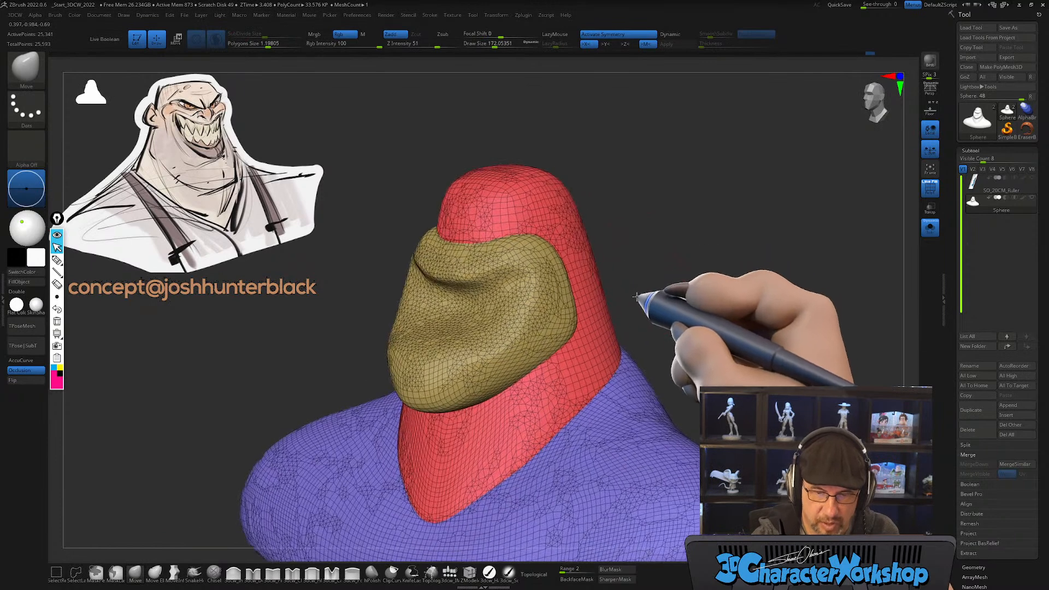
{"action": "right_click_drag", "start_coordinate": [513, 295], "coordinate": [470, 346]}
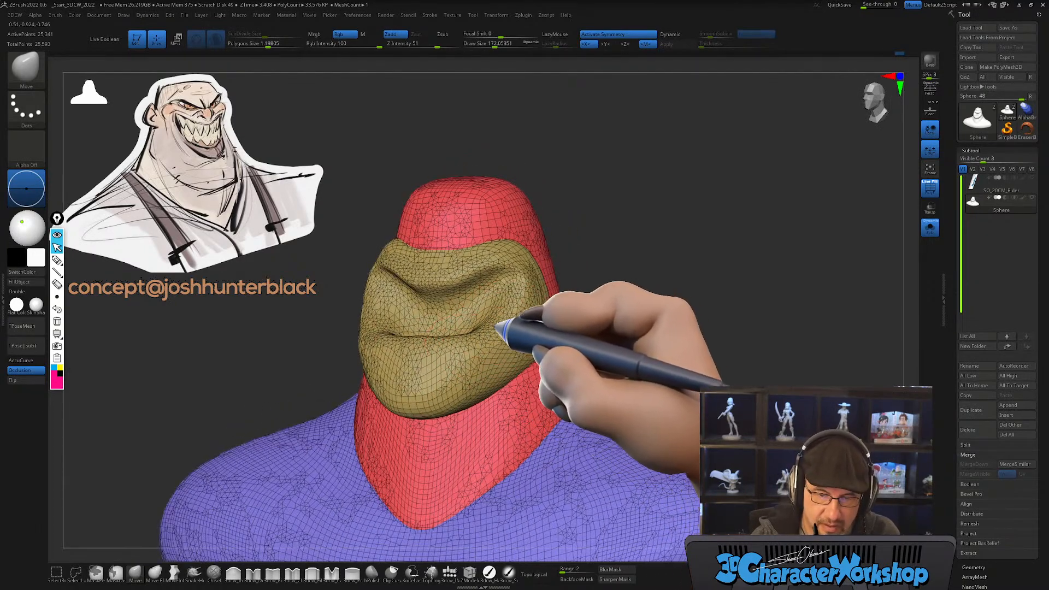
{"action": "right_click_drag", "start_coordinate": [516, 296], "coordinate": [493, 319]}
{"action": "mouse_move", "coordinate": [400, 298]}
{"action": "right_mouse_down", "text": "alt"}
{"action": "mouse_move", "coordinate": [439, 326]}
{"action": "mouse_move", "coordinate": [520, 339]}
{"action": "mouse_move", "coordinate": [538, 328]}
{"action": "mouse_move", "coordinate": [490, 362]}
{"action": "right_mouse_up", "text": "alt"}
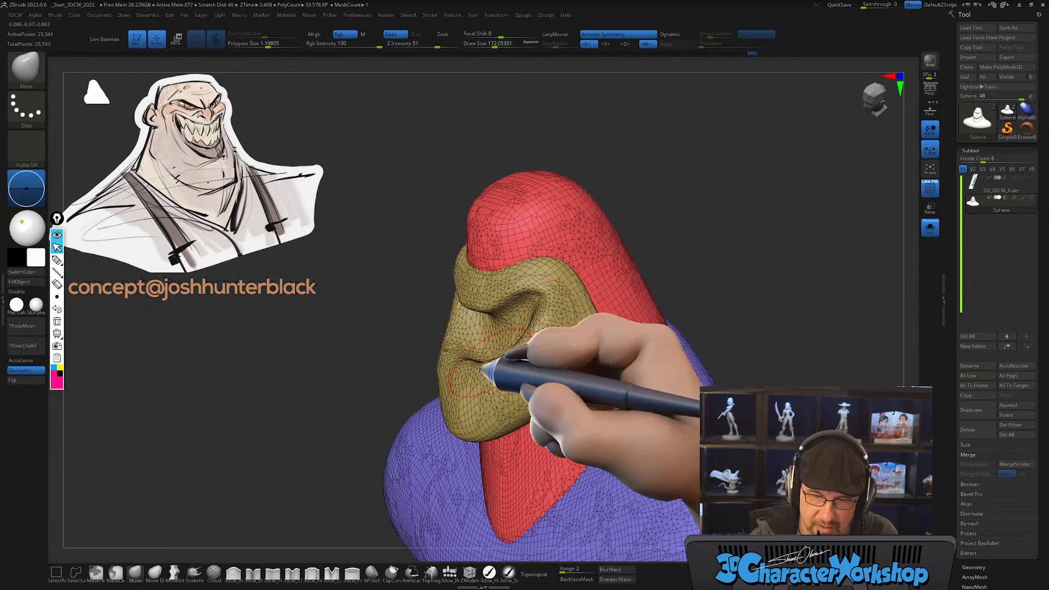
{"action": "mouse_move", "coordinate": [558, 319]}
{"action": "right_mouse_down", "text": "shift"}
{"action": "mouse_move", "coordinate": [563, 345]}
{"action": "mouse_move", "coordinate": [552, 351]}
{"action": "right_mouse_up", "text": "shift"}
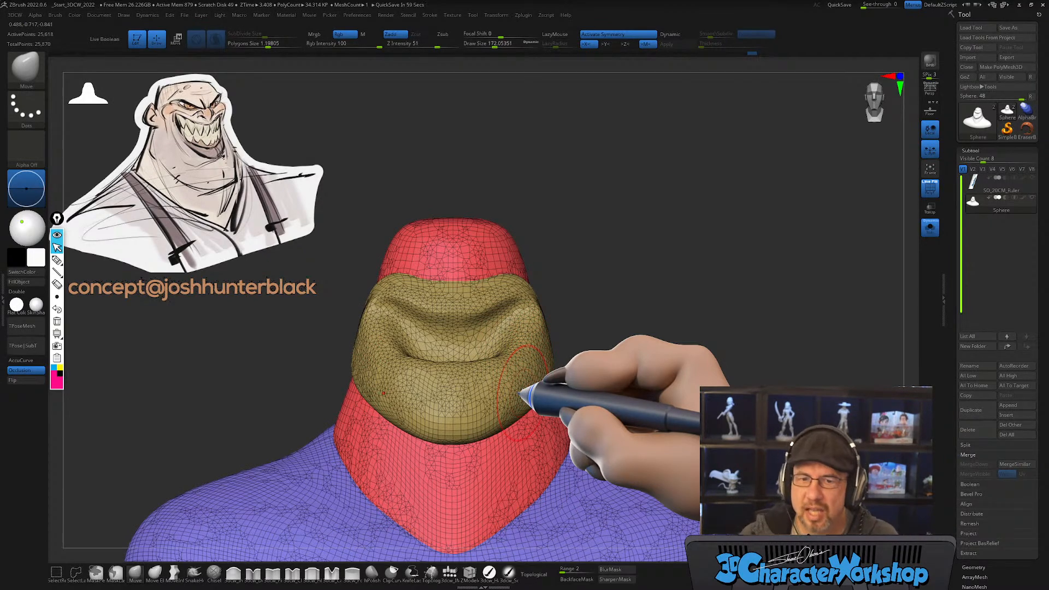
{"action": "right_click_drag", "start_coordinate": [516, 307], "coordinate": [491, 355]}
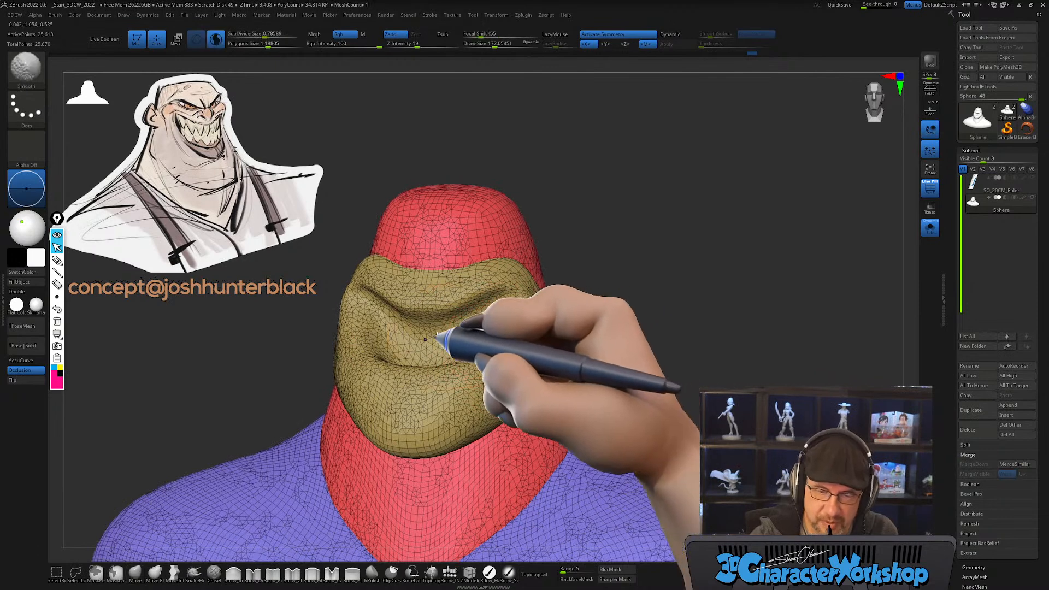
Step: Smooth the folds around the mouth, the cheeks and the chin to refine the face mass's mesh
{"action": "left_click_drag", "start_coordinate": [494, 322], "coordinate": [520, 299]}
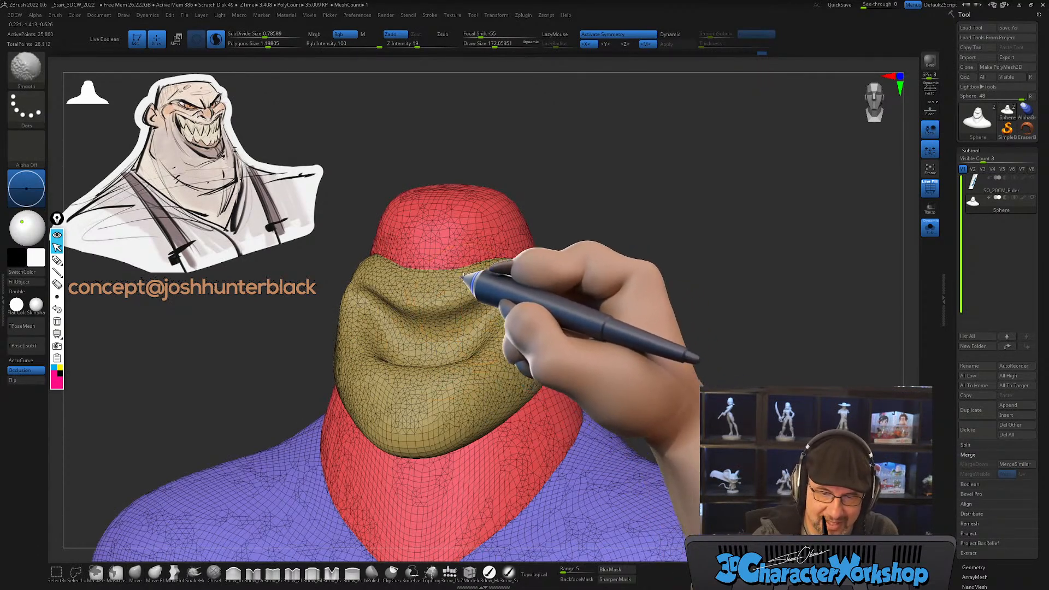
{"action": "left_click_drag", "start_coordinate": [457, 283], "coordinate": [491, 297], "text": "shift"}
{"action": "left_click_drag", "start_coordinate": [415, 417], "coordinate": [480, 380], "text": "shift"}
{"action": "right_click_drag", "start_coordinate": [558, 350], "coordinate": [505, 356]}
{"action": "left_click_drag", "start_coordinate": [448, 436], "coordinate": [578, 283], "text": "shift"}
Step: Sharpen the mouth recess and pull its corners outward with the Move brush at a draw size of about 124
{"action": "mouse_move", "coordinate": [532, 375]}
{"action": "right_mouse_down", "text": "ctrl"}
{"action": "mouse_move", "coordinate": [515, 392]}
{"action": "mouse_move", "coordinate": [475, 365]}
{"action": "mouse_move", "coordinate": [463, 338]}
{"action": "right_mouse_up", "text": "ctrl"}
{"action": "key", "text": "s"}
{"action": "mouse_move", "coordinate": [479, 302]}
{"action": "right_mouse_down"}
{"action": "mouse_move", "coordinate": [534, 298]}
{"action": "mouse_move", "coordinate": [517, 295]}
{"action": "right_mouse_up"}
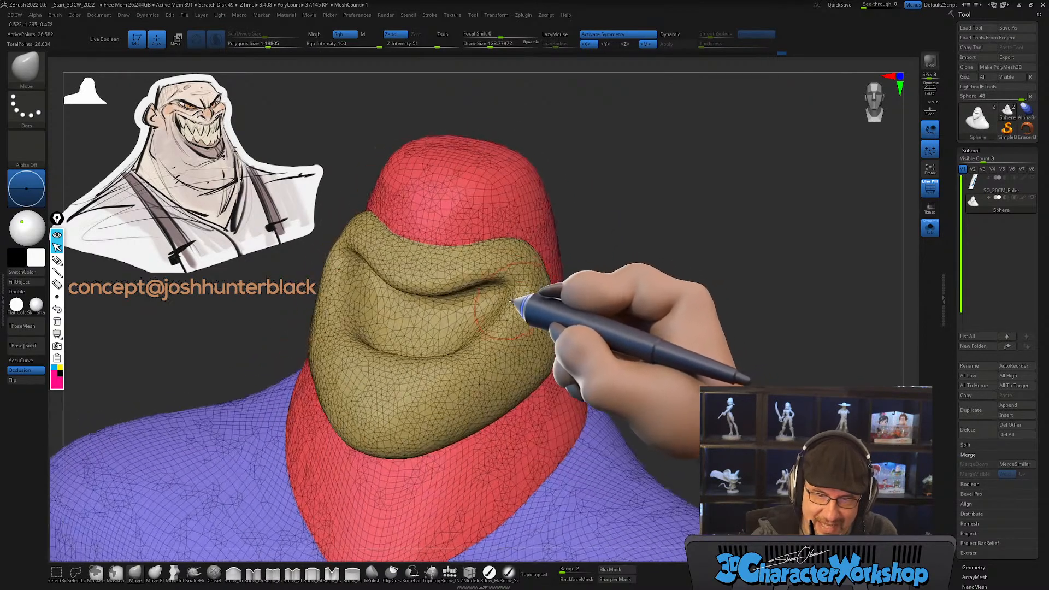
{"action": "mouse_move", "coordinate": [468, 320]}
{"action": "right_mouse_down"}
{"action": "mouse_move", "coordinate": [501, 313]}
{"action": "mouse_move", "coordinate": [476, 303]}
{"action": "right_mouse_up"}
{"action": "key", "text": "shift"}
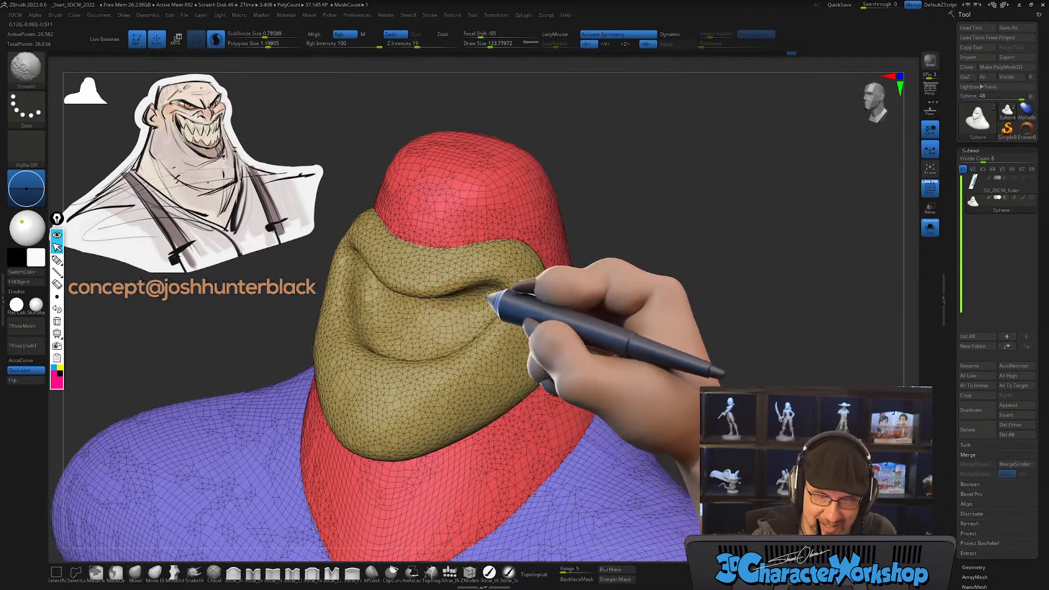
Step: Smooth the inside of the mouth recess and the chin surface below it
{"action": "left_click_drag", "start_coordinate": [427, 333], "coordinate": [481, 308], "text": "shift"}
{"action": "right_click_drag", "start_coordinate": [481, 308], "coordinate": [456, 353]}
{"action": "left_click_drag", "start_coordinate": [477, 375], "coordinate": [456, 394], "text": "shift"}
{"action": "mouse_move", "coordinate": [462, 364]}
{"action": "right_mouse_down"}
{"action": "mouse_move", "coordinate": [536, 351]}
{"action": "mouse_move", "coordinate": [577, 304]}
{"action": "mouse_move", "coordinate": [540, 356]}
{"action": "mouse_move", "coordinate": [466, 350]}
{"action": "right_mouse_up"}
Step: Reshape the chin and jaw from the front and side with the Move brush at a draw size of about 234 to 280
{"action": "right_click_drag", "start_coordinate": [473, 389], "coordinate": [466, 397]}
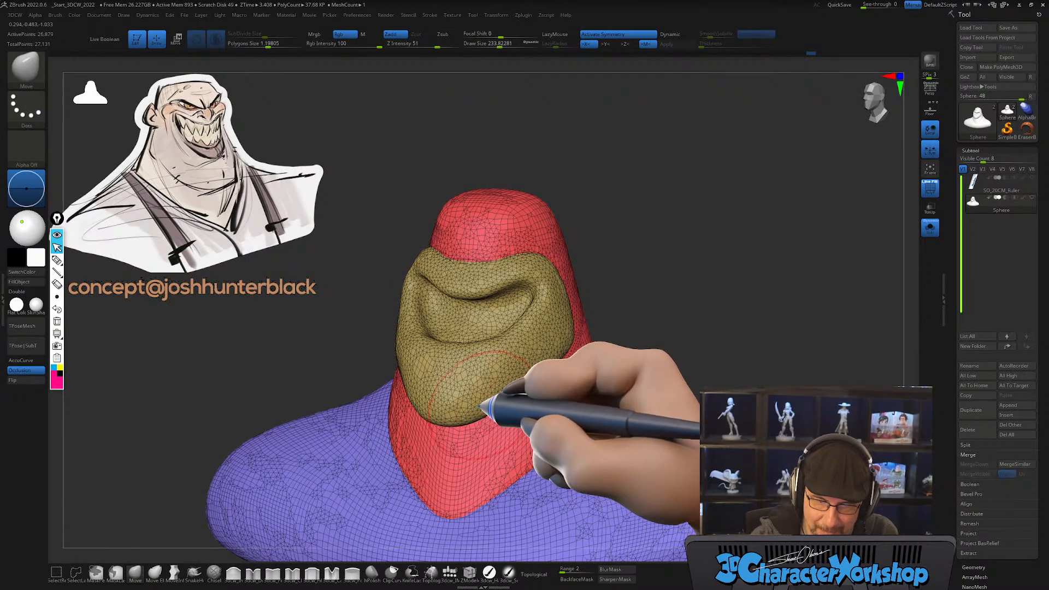
{"action": "mouse_move", "coordinate": [678, 314]}
{"action": "right_mouse_down"}
{"action": "mouse_move", "coordinate": [664, 318]}
{"action": "mouse_move", "coordinate": [676, 327]}
{"action": "mouse_move", "coordinate": [637, 343]}
{"action": "mouse_move", "coordinate": [569, 346]}
{"action": "mouse_move", "coordinate": [570, 356]}
{"action": "mouse_move", "coordinate": [577, 300]}
{"action": "right_mouse_up"}
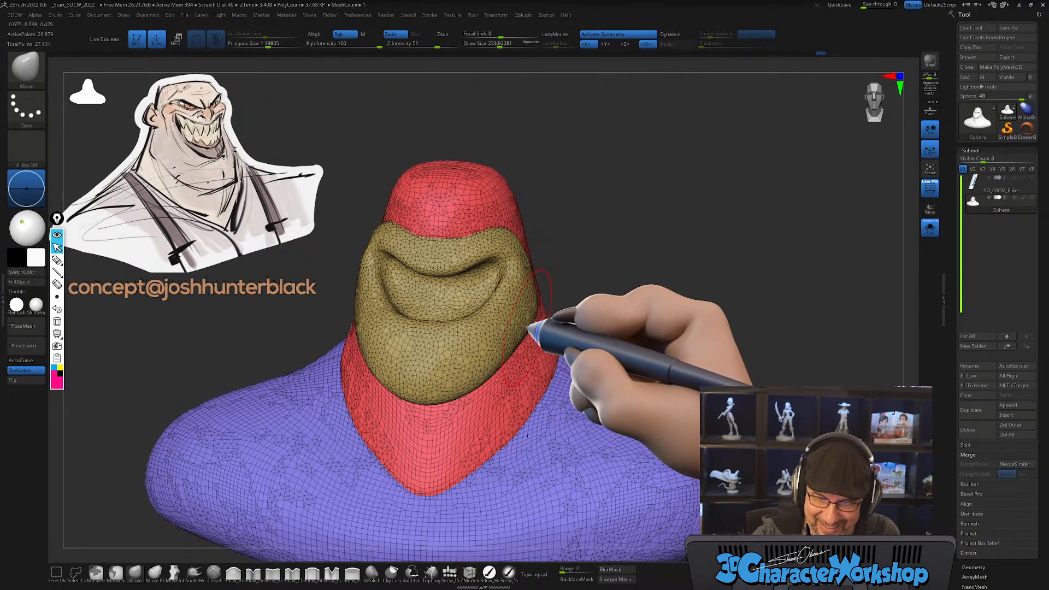
{"action": "mouse_move", "coordinate": [644, 299]}
{"action": "right_mouse_down"}
{"action": "mouse_move", "coordinate": [647, 280]}
{"action": "mouse_move", "coordinate": [619, 317]}
{"action": "right_mouse_up"}
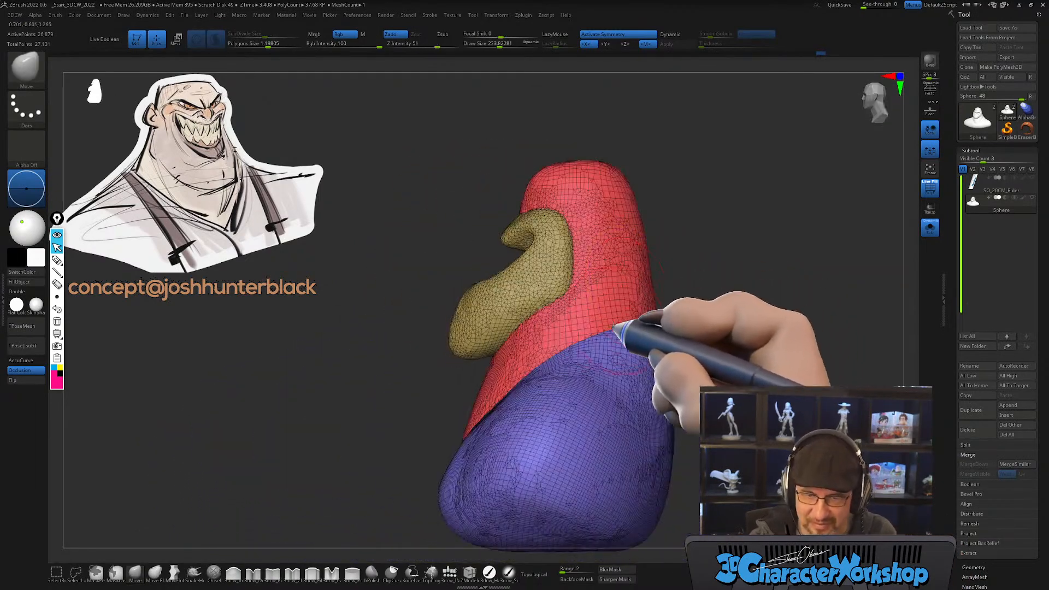
{"action": "mouse_move", "coordinate": [500, 309]}
{"action": "right_mouse_down"}
{"action": "mouse_move", "coordinate": [525, 307]}
{"action": "mouse_move", "coordinate": [504, 308]}
{"action": "mouse_move", "coordinate": [498, 417]}
{"action": "right_mouse_up"}
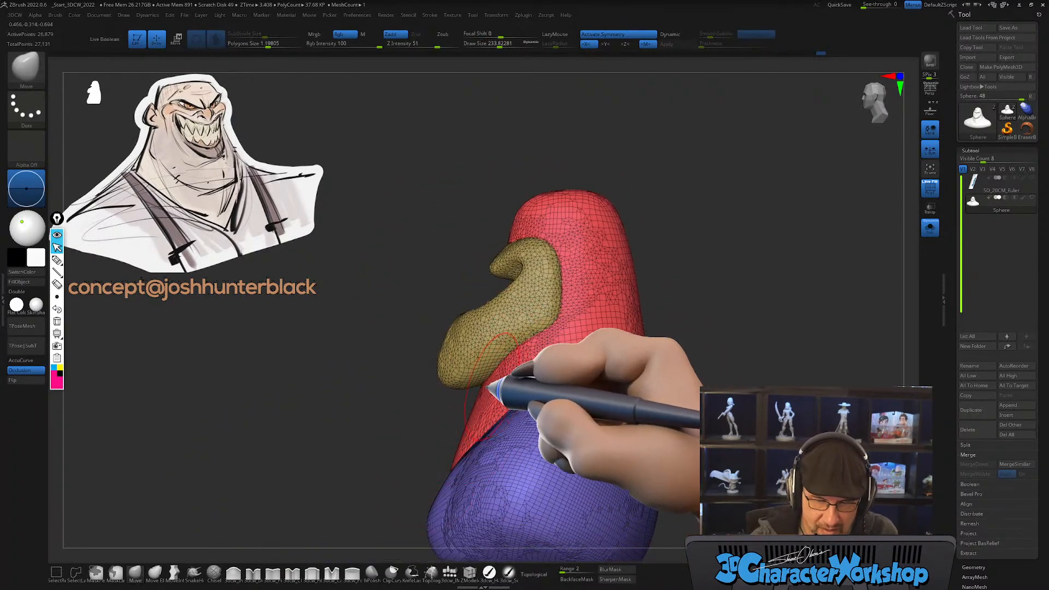
{"action": "left_click_drag", "start_coordinate": [489, 381], "coordinate": [489, 380]}
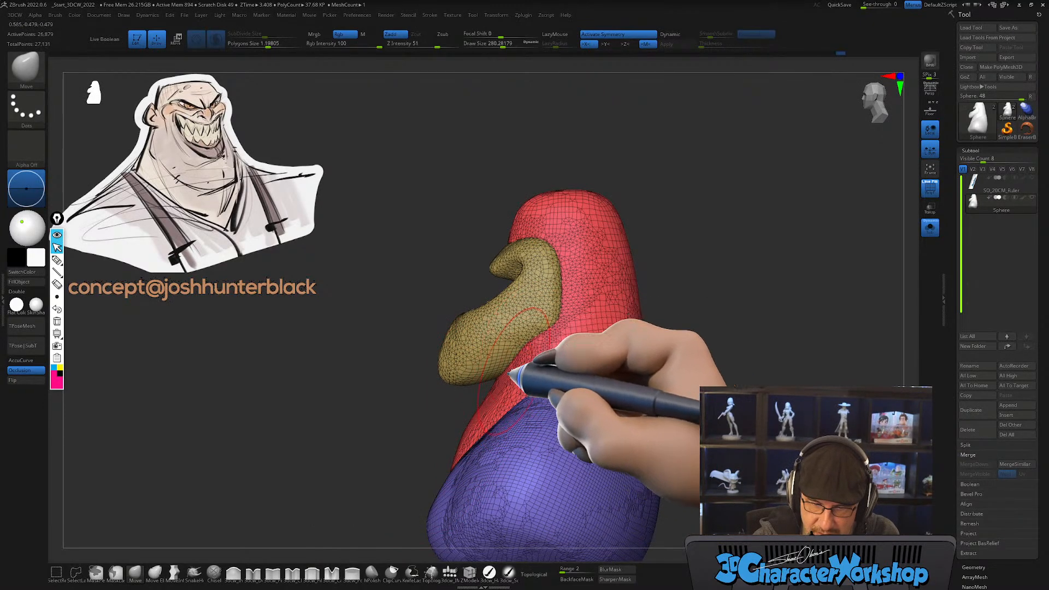
Step: Turn on Topological and reshape the sides of the face and head with the Move brush at a draw size of about 280
{"action": "mouse_move", "coordinate": [613, 297]}
{"action": "right_mouse_down"}
{"action": "mouse_move", "coordinate": [573, 297]}
{"action": "mouse_move", "coordinate": [587, 306]}
{"action": "right_mouse_up"}
{"action": "mouse_move", "coordinate": [679, 316]}
{"action": "right_mouse_down"}
{"action": "mouse_move", "coordinate": [586, 306]}
{"action": "mouse_move", "coordinate": [560, 283]}
{"action": "mouse_move", "coordinate": [596, 328]}
{"action": "mouse_move", "coordinate": [586, 306]}
{"action": "right_mouse_up"}
{"action": "mouse_move", "coordinate": [514, 275]}
{"action": "right_mouse_down"}
{"action": "mouse_move", "coordinate": [534, 276]}
{"action": "mouse_move", "coordinate": [538, 297]}
{"action": "mouse_move", "coordinate": [530, 295]}
{"action": "right_mouse_up"}
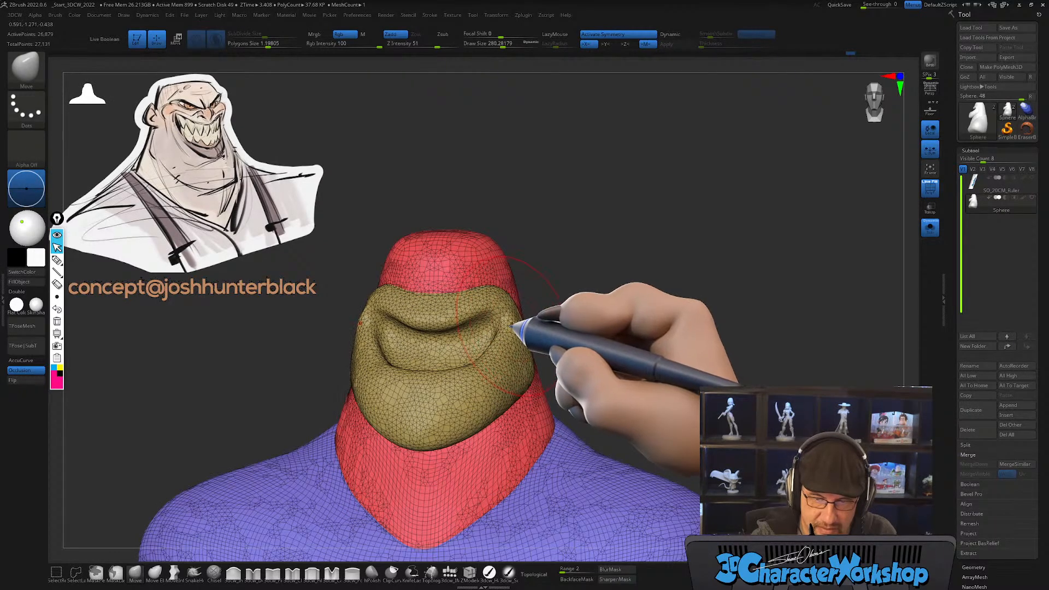
{"action": "left_click", "coordinate": [534, 574]}
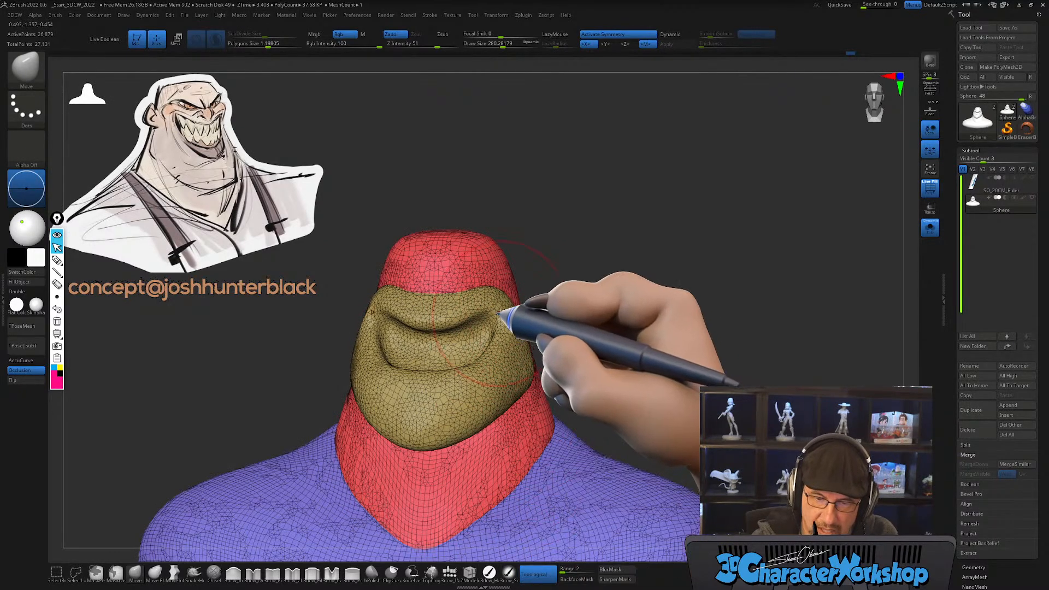
{"action": "mouse_move", "coordinate": [501, 322]}
{"action": "right_mouse_down"}
{"action": "mouse_move", "coordinate": [473, 346]}
{"action": "mouse_move", "coordinate": [497, 327]}
{"action": "right_mouse_up"}
{"action": "right_click_drag", "start_coordinate": [588, 340], "coordinate": [553, 382], "text": "shift"}
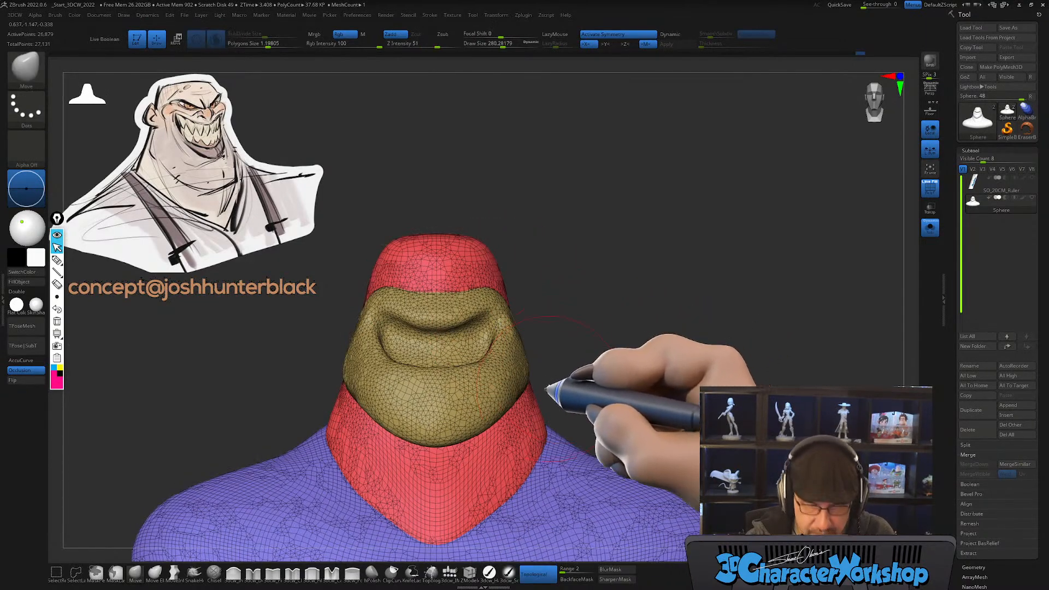
Step: Set the Smooth brush's SubDivide Size to 0.47342 and smooth over the face mass to make its mesh denser
{"action": "key", "text": "shift"}
{"action": "left_click_drag", "start_coordinate": [265, 34], "coordinate": [261, 34]}
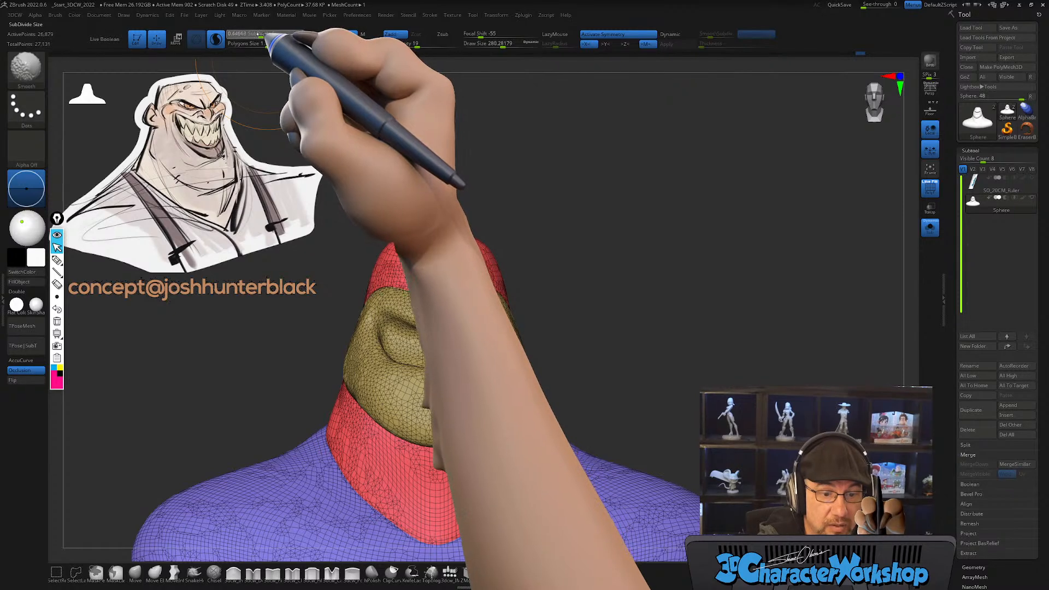
{"action": "mouse_move", "coordinate": [426, 319]}
{"action": "left_mouse_down", "text": "shift"}
{"action": "mouse_move", "coordinate": [456, 350]}
{"action": "mouse_move", "coordinate": [441, 392]}
{"action": "mouse_move", "coordinate": [504, 368]}
{"action": "left_mouse_up", "text": "shift"}
{"action": "right_click_drag", "start_coordinate": [625, 330], "coordinate": [561, 329]}
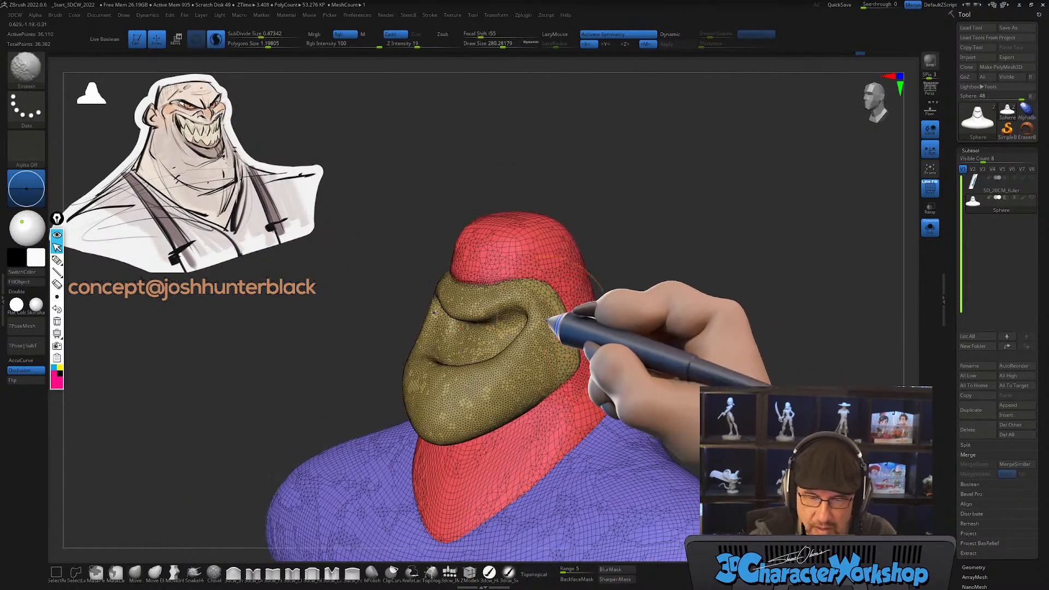
Step: Smooth the rest of the face, head and neck with the Smooth brush at SubDivide Size 0.47342 to make their mesh denser
{"action": "mouse_move", "coordinate": [535, 374]}
{"action": "left_mouse_down", "text": "shift"}
{"action": "mouse_move", "coordinate": [492, 278]}
{"action": "mouse_move", "coordinate": [569, 307]}
{"action": "mouse_move", "coordinate": [461, 467]}
{"action": "mouse_move", "coordinate": [587, 399]}
{"action": "mouse_move", "coordinate": [555, 252]}
{"action": "left_mouse_up", "text": "shift"}
{"action": "right_click_drag", "start_coordinate": [710, 301], "coordinate": [628, 305]}
{"action": "mouse_move", "coordinate": [612, 289]}
{"action": "left_mouse_down", "text": "shift"}
{"action": "mouse_move", "coordinate": [617, 260]}
{"action": "mouse_move", "coordinate": [585, 376]}
{"action": "left_mouse_up", "text": "shift"}
{"action": "right_click_drag", "start_coordinate": [588, 378], "coordinate": [631, 390]}
{"action": "left_click_drag", "start_coordinate": [633, 437], "coordinate": [558, 477], "text": "shift"}
{"action": "right_click_drag", "start_coordinate": [563, 434], "coordinate": [562, 379], "text": "alt"}
{"action": "mouse_move", "coordinate": [546, 405]}
{"action": "left_mouse_down", "text": "shift"}
{"action": "mouse_move", "coordinate": [388, 503]}
{"action": "mouse_move", "coordinate": [617, 376]}
{"action": "left_mouse_up", "text": "shift"}
{"action": "right_click_drag", "start_coordinate": [632, 362], "coordinate": [574, 367]}
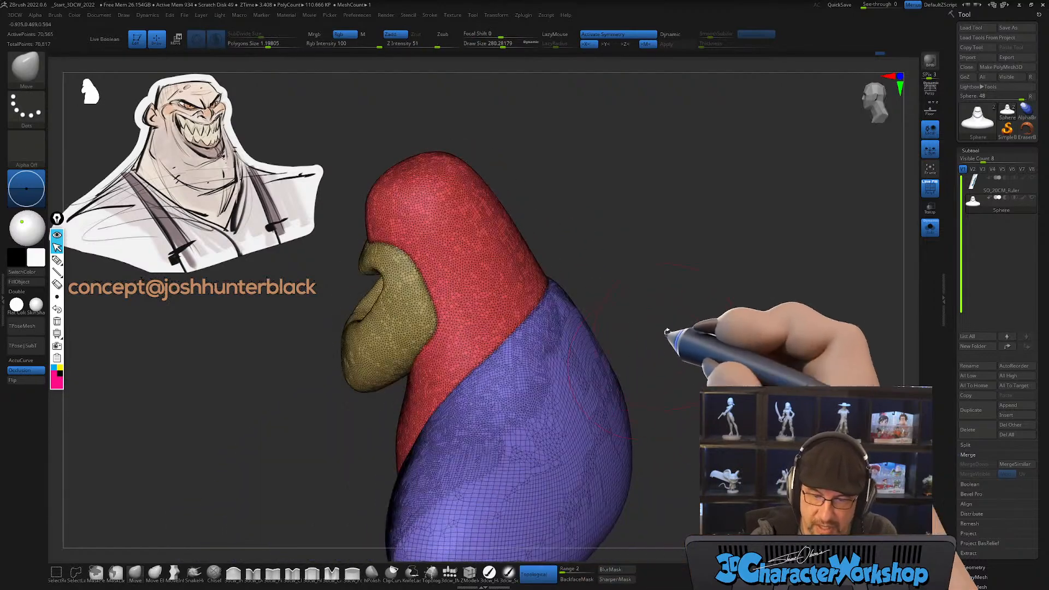
Step: Smooth the back and side of the torso with the subdividing Smooth brush
{"action": "right_click_drag", "start_coordinate": [666, 350], "coordinate": [634, 375], "text": "alt"}
{"action": "left_click_drag", "start_coordinate": [548, 368], "coordinate": [516, 392], "text": "shift"}
{"action": "left_click_drag", "start_coordinate": [505, 444], "coordinate": [506, 424], "text": "shift"}
{"action": "mouse_move", "coordinate": [506, 417]}
{"action": "right_mouse_down", "text": "ctrl"}
{"action": "mouse_move", "coordinate": [528, 381]}
{"action": "mouse_move", "coordinate": [502, 347]}
{"action": "mouse_move", "coordinate": [467, 387]}
{"action": "right_mouse_up", "text": "ctrl"}
Step: Reshape the head and protruding jaw in profile with the Move brush at a draw size of about 338 to 365
{"action": "mouse_move", "coordinate": [296, 473]}
{"action": "right_mouse_down"}
{"action": "mouse_move", "coordinate": [374, 457]}
{"action": "mouse_move", "coordinate": [366, 481]}
{"action": "mouse_move", "coordinate": [375, 455]}
{"action": "mouse_move", "coordinate": [362, 428]}
{"action": "right_mouse_up"}
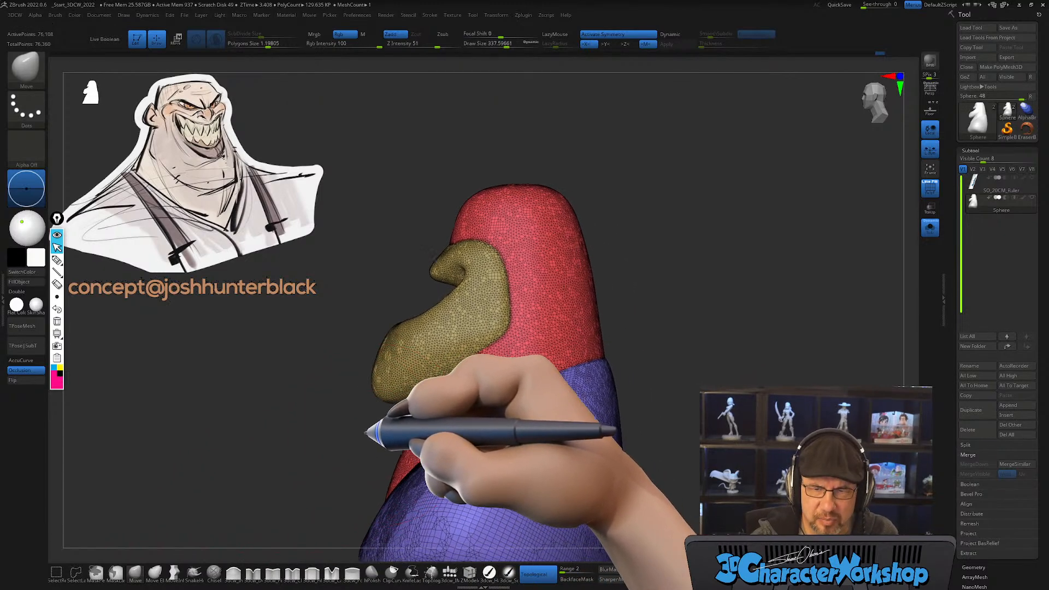
{"action": "right_click_drag", "start_coordinate": [645, 196], "coordinate": [633, 204], "text": "alt"}
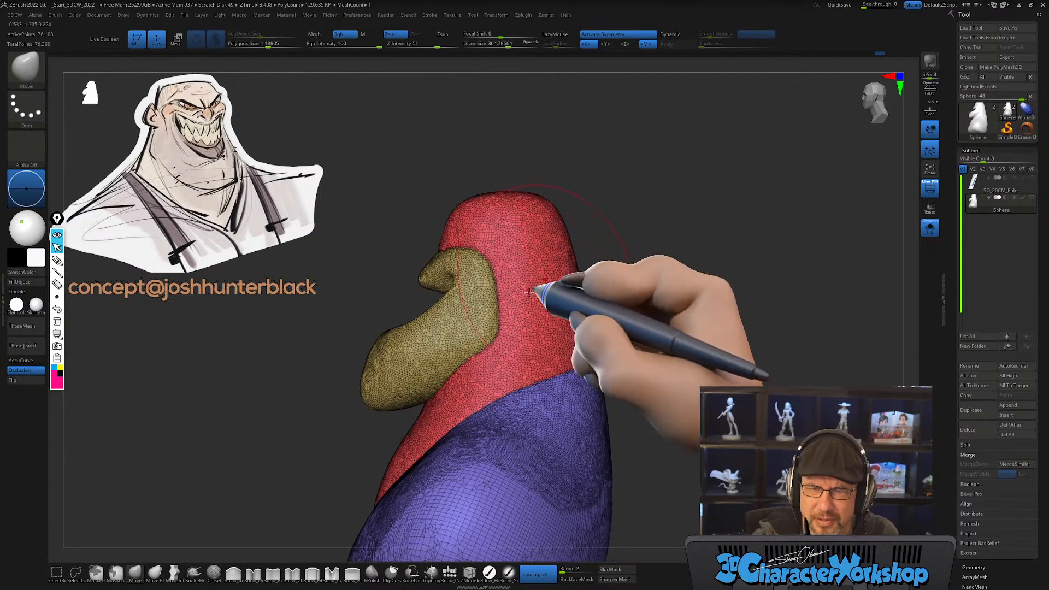
{"action": "left_click_drag", "start_coordinate": [373, 379], "coordinate": [379, 376]}
{"action": "mouse_move", "coordinate": [516, 286]}
{"action": "right_mouse_down"}
{"action": "mouse_move", "coordinate": [480, 347]}
{"action": "mouse_move", "coordinate": [487, 328]}
{"action": "mouse_move", "coordinate": [592, 330]}
{"action": "mouse_move", "coordinate": [596, 375]}
{"action": "right_mouse_up"}
{"action": "right_click_drag", "start_coordinate": [626, 306], "coordinate": [651, 284], "text": "alt"}
Step: Reshape the chin's lower edge from the front with the Move brush at a draw size of about 234
{"action": "key", "text": "s"}
{"action": "left_click_drag", "start_coordinate": [646, 296], "coordinate": [595, 298]}
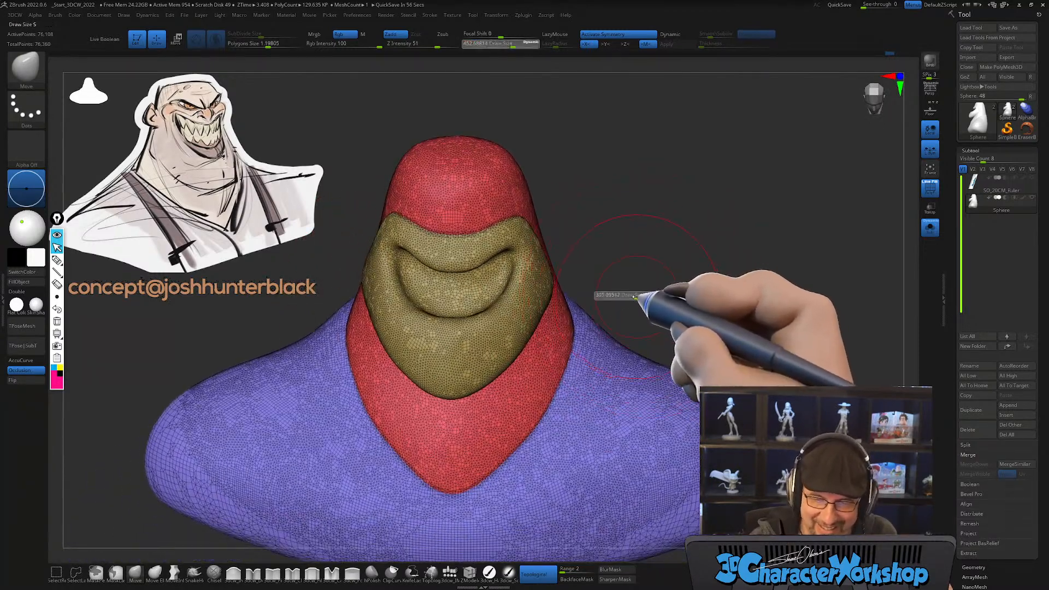
{"action": "left_click_drag", "start_coordinate": [482, 381], "coordinate": [475, 384]}
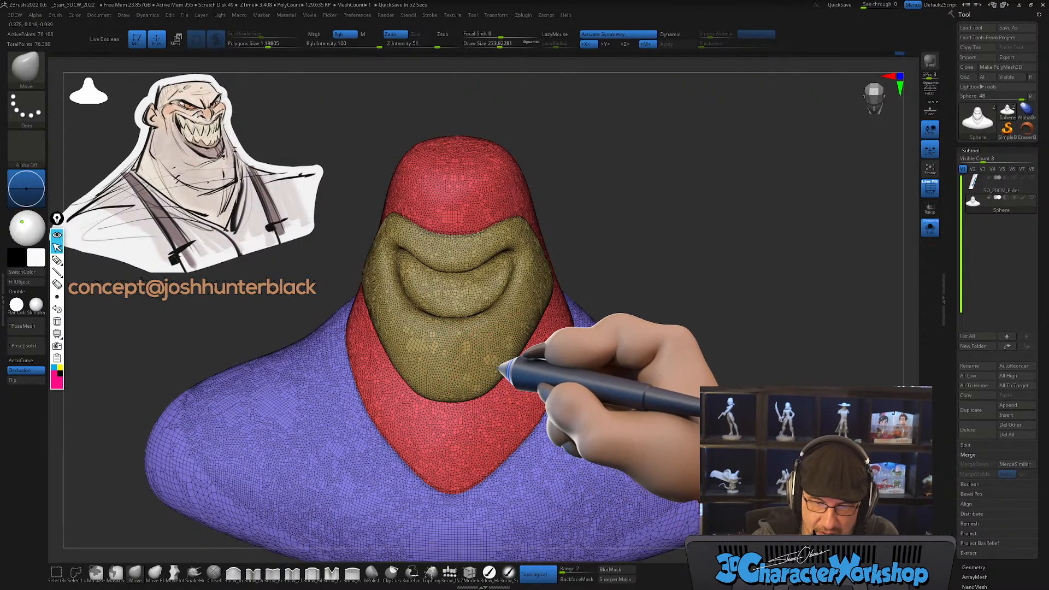
Step: Push the mouth recess deeper with the Move brush at a draw size of about 132 to 182 and undo the last change
{"action": "mouse_move", "coordinate": [533, 347]}
{"action": "right_mouse_down"}
{"action": "mouse_move", "coordinate": [507, 354]}
{"action": "mouse_move", "coordinate": [539, 306]}
{"action": "mouse_move", "coordinate": [536, 355]}
{"action": "mouse_move", "coordinate": [504, 368]}
{"action": "mouse_move", "coordinate": [453, 336]}
{"action": "mouse_move", "coordinate": [468, 367]}
{"action": "mouse_move", "coordinate": [440, 368]}
{"action": "right_mouse_up"}
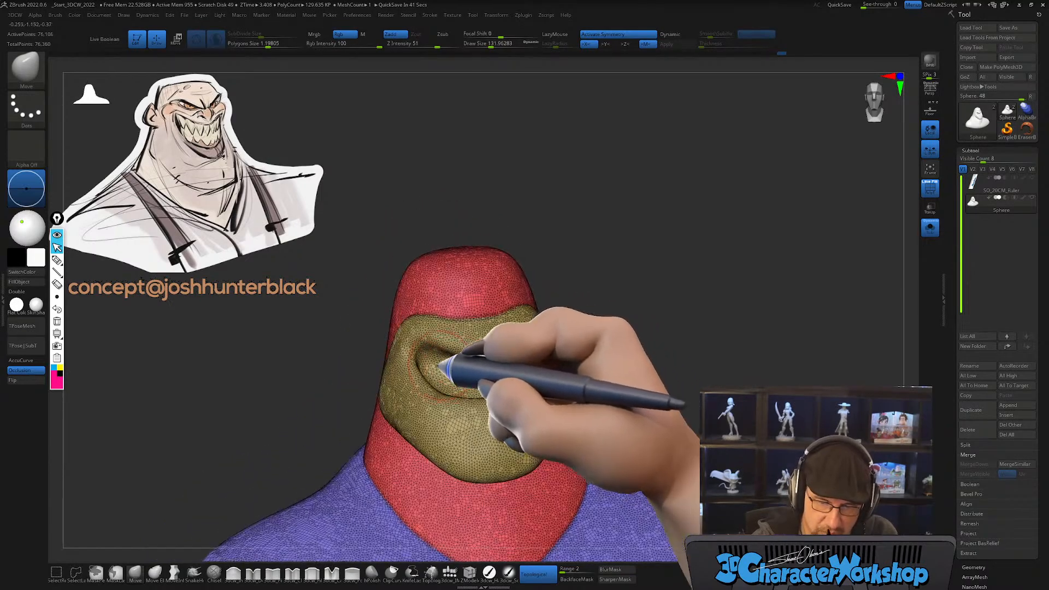
{"action": "right_click_drag", "start_coordinate": [511, 364], "coordinate": [471, 410]}
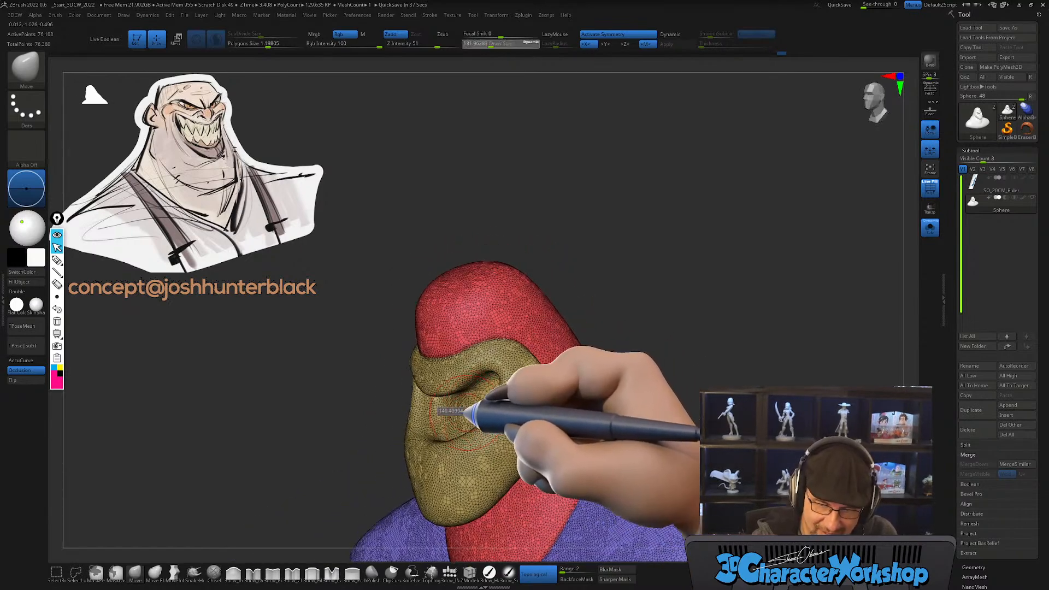
{"action": "mouse_move", "coordinate": [495, 383]}
{"action": "right_mouse_down"}
{"action": "mouse_move", "coordinate": [480, 412]}
{"action": "mouse_move", "coordinate": [508, 375]}
{"action": "mouse_move", "coordinate": [529, 375]}
{"action": "right_mouse_up"}
{"action": "key", "text": "ctrl"}
{"action": "key", "text": "ctrl+z"}
Step: Apply Mirror And Weld to the bust
{"action": "mouse_move", "coordinate": [626, 375]}
{"action": "right_mouse_down", "text": "alt"}
{"action": "mouse_move", "coordinate": [618, 350]}
{"action": "mouse_move", "coordinate": [481, 363]}
{"action": "mouse_move", "coordinate": [452, 385]}
{"action": "mouse_move", "coordinate": [637, 346]}
{"action": "mouse_move", "coordinate": [615, 351]}
{"action": "mouse_move", "coordinate": [599, 313]}
{"action": "right_mouse_up", "text": "alt"}
{"action": "key", "text": "space"}
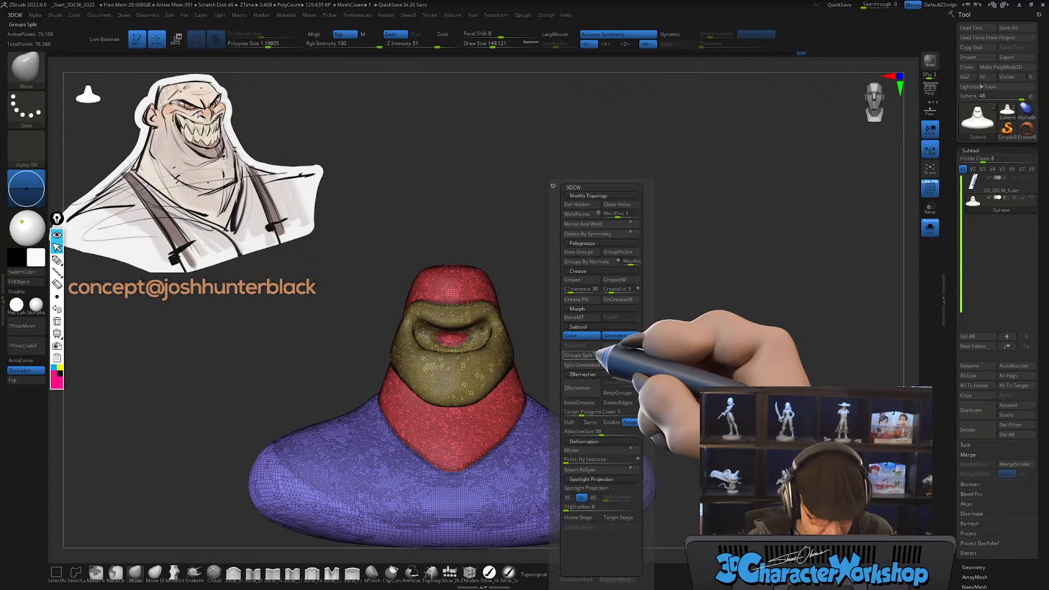
{"action": "left_click", "coordinate": [586, 225]}
Step: Reshape the sides of the neck and the shoulders with the Move brush at a draw size of about 223 to 372
{"action": "right_click_drag", "start_coordinate": [592, 326], "coordinate": [590, 346], "text": "ctrl"}
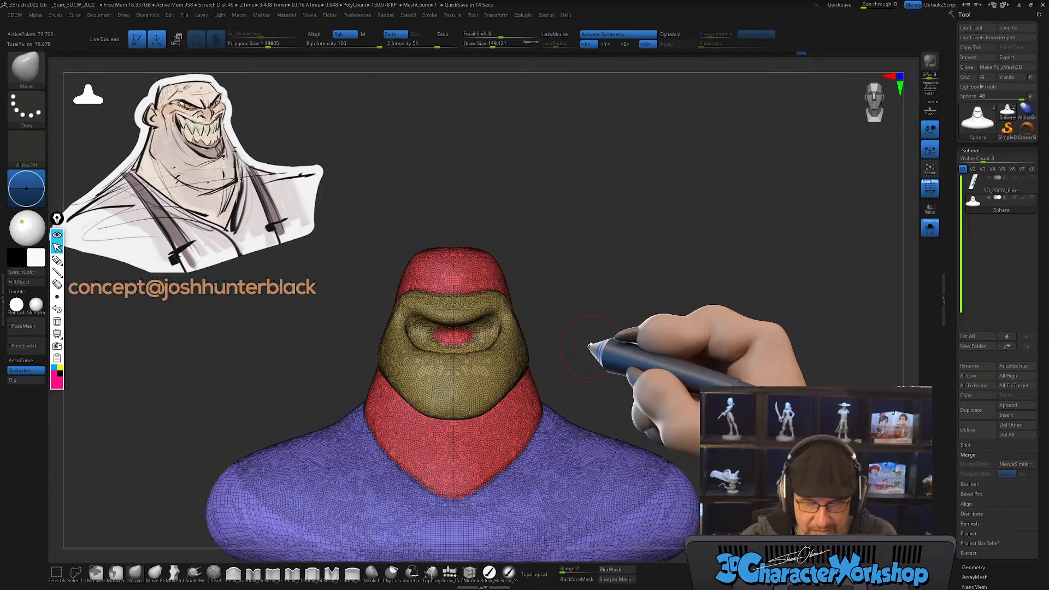
{"action": "right_click_drag", "start_coordinate": [622, 369], "coordinate": [604, 347], "text": "alt"}
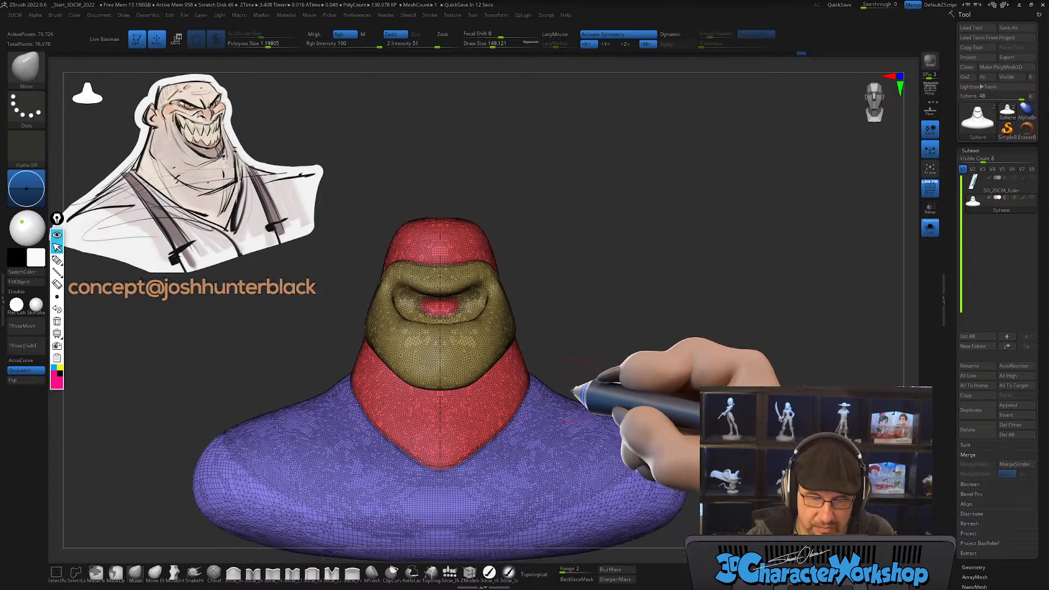
{"action": "key", "text": "s"}
{"action": "left_click_drag", "start_coordinate": [571, 362], "coordinate": [531, 372]}
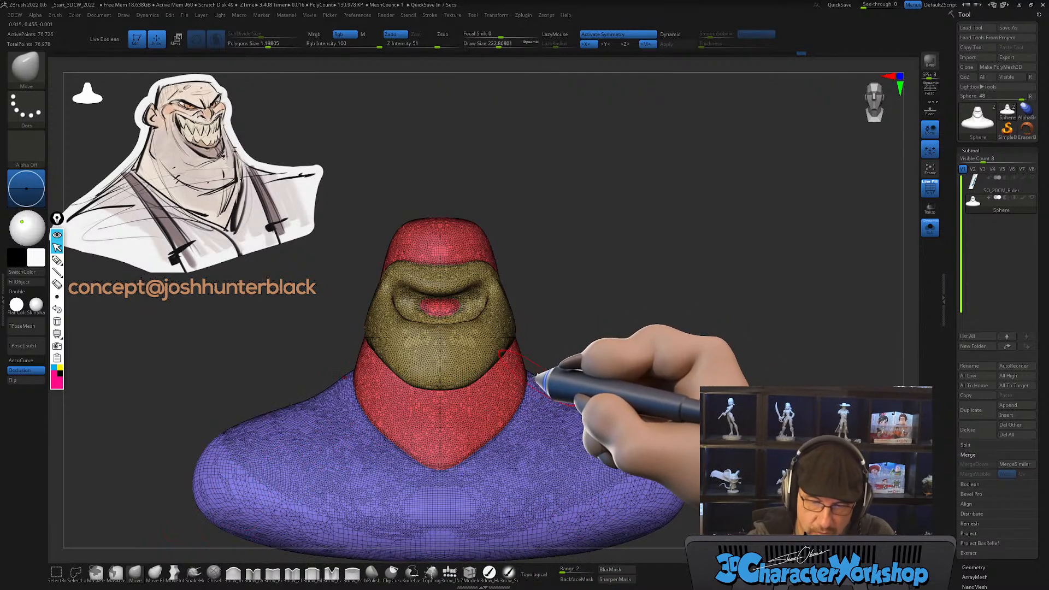
{"action": "mouse_move", "coordinate": [566, 402]}
{"action": "left_mouse_down"}
{"action": "mouse_move", "coordinate": [572, 396]}
{"action": "mouse_move", "coordinate": [583, 420]}
{"action": "mouse_move", "coordinate": [608, 418]}
{"action": "left_mouse_up"}
{"action": "key", "text": "s"}
{"action": "left_click_drag", "start_coordinate": [697, 370], "coordinate": [676, 326], "text": "alt"}
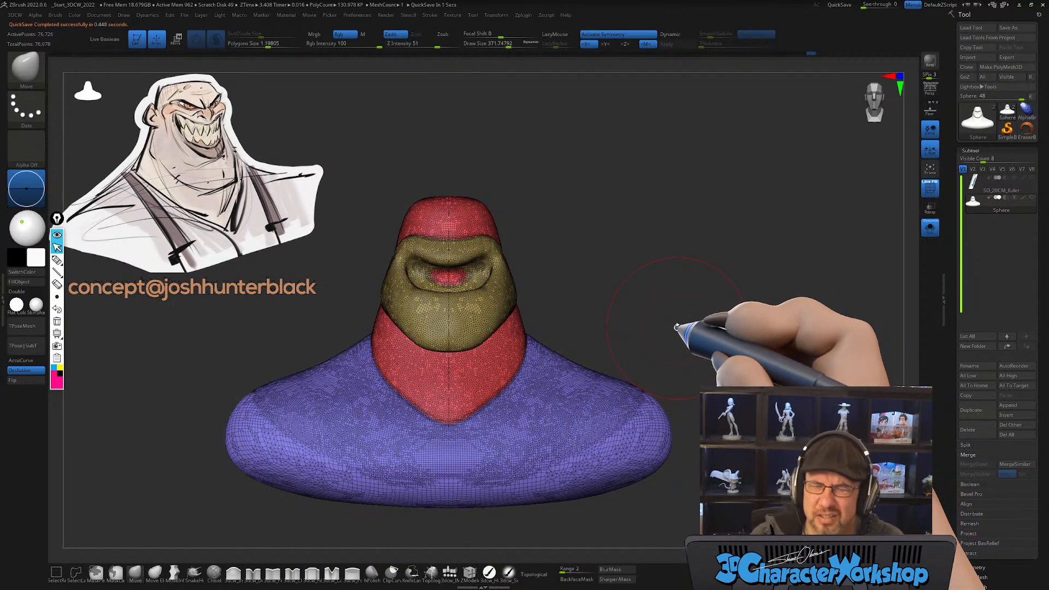
Step: Mask everything except the face polygroup and push the mouth recess farther back with the Move brush
{"action": "left_click_drag", "start_coordinate": [602, 295], "coordinate": [612, 358]}
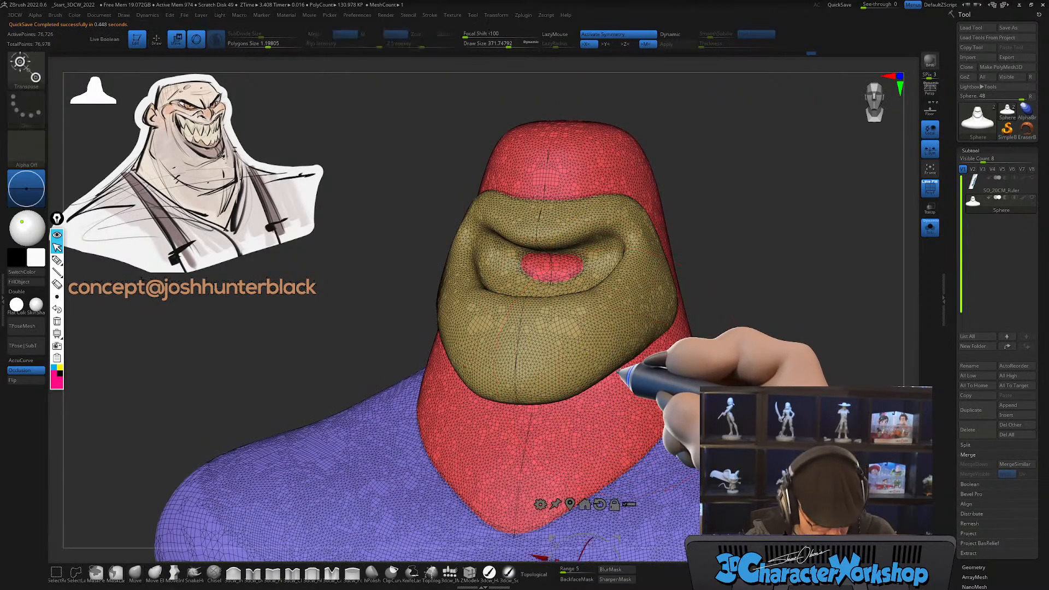
{"action": "left_click_drag", "start_coordinate": [690, 297], "coordinate": [650, 339]}
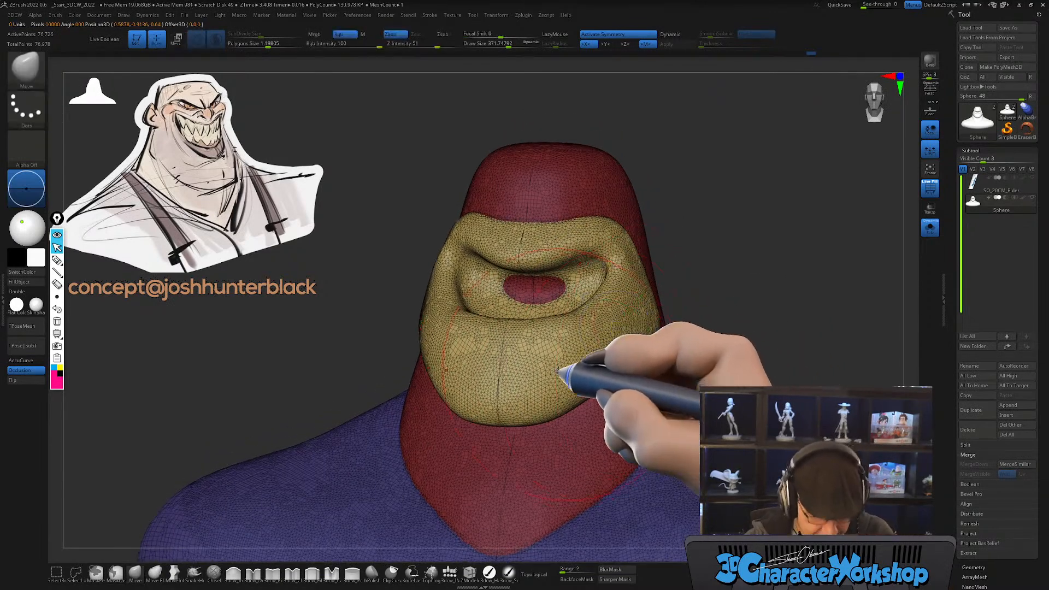
{"action": "mouse_move", "coordinate": [532, 308]}
{"action": "left_mouse_down"}
{"action": "mouse_move", "coordinate": [544, 351]}
{"action": "mouse_move", "coordinate": [548, 318]}
{"action": "mouse_move", "coordinate": [534, 321]}
{"action": "left_mouse_up"}
{"action": "mouse_move", "coordinate": [556, 315]}
{"action": "right_mouse_down"}
{"action": "mouse_move", "coordinate": [546, 303]}
{"action": "mouse_move", "coordinate": [632, 265]}
{"action": "mouse_move", "coordinate": [614, 281]}
{"action": "right_mouse_up"}
{"action": "left_click_drag", "start_coordinate": [612, 281], "coordinate": [608, 282]}
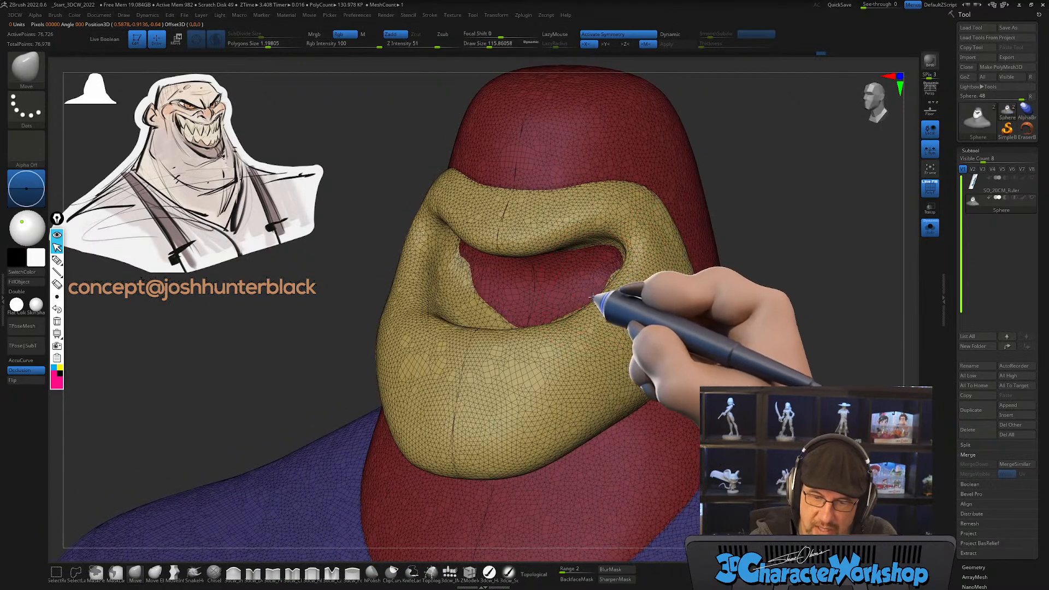
Step: Refine the lips and mouth corners around the recess with the Move brush at a draw size of about 87
{"action": "mouse_move", "coordinate": [595, 290]}
{"action": "right_mouse_down"}
{"action": "mouse_move", "coordinate": [621, 293]}
{"action": "mouse_move", "coordinate": [595, 312]}
{"action": "mouse_move", "coordinate": [613, 278]}
{"action": "mouse_move", "coordinate": [625, 288]}
{"action": "mouse_move", "coordinate": [600, 250]}
{"action": "mouse_move", "coordinate": [604, 297]}
{"action": "mouse_move", "coordinate": [483, 298]}
{"action": "right_mouse_up"}
{"action": "key", "text": "bracketleft"}
{"action": "key", "text": "bracketleft"}
{"action": "mouse_move", "coordinate": [568, 313]}
{"action": "right_mouse_down"}
{"action": "mouse_move", "coordinate": [621, 290]}
{"action": "mouse_move", "coordinate": [604, 295]}
{"action": "mouse_move", "coordinate": [599, 434]}
{"action": "mouse_move", "coordinate": [620, 375]}
{"action": "right_mouse_up"}
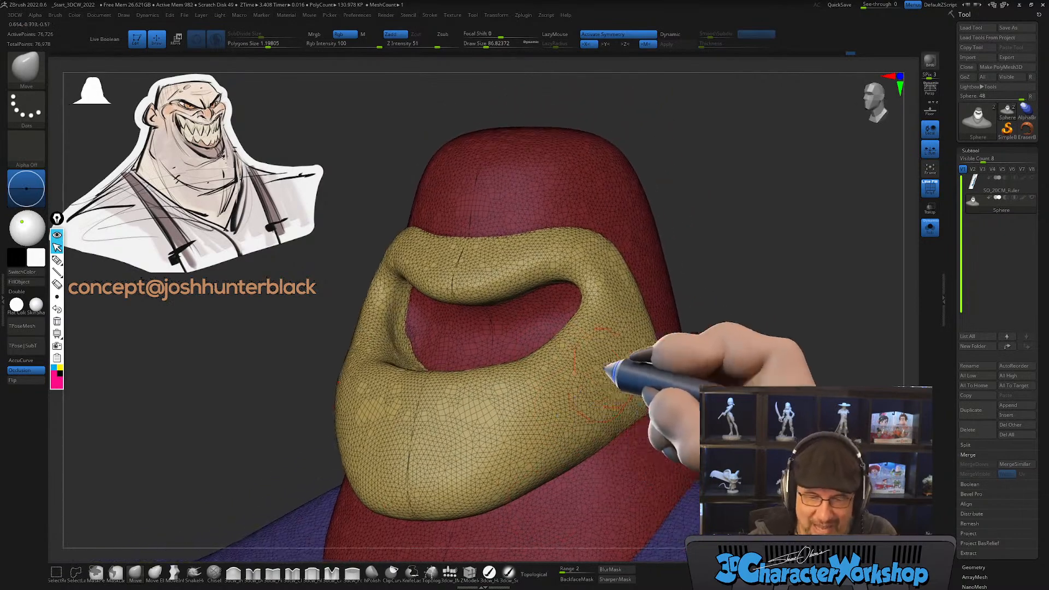
Step: Invert the mask and push the head surface back behind the mouth recess with the Move brush at a draw size of about 108
{"action": "left_click", "coordinate": [707, 278], "text": "ctrl"}
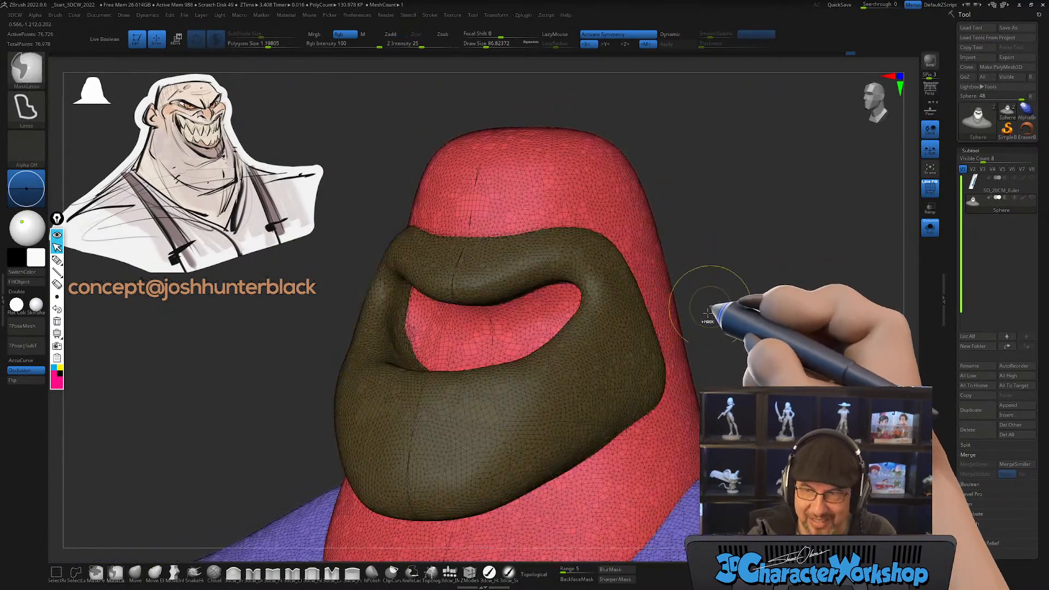
{"action": "mouse_move", "coordinate": [512, 329]}
{"action": "right_mouse_down", "text": "alt"}
{"action": "mouse_move", "coordinate": [503, 356]}
{"action": "mouse_move", "coordinate": [515, 355]}
{"action": "right_mouse_up", "text": "alt"}
{"action": "key", "text": "bracketright"}
{"action": "key", "text": "bracketright"}
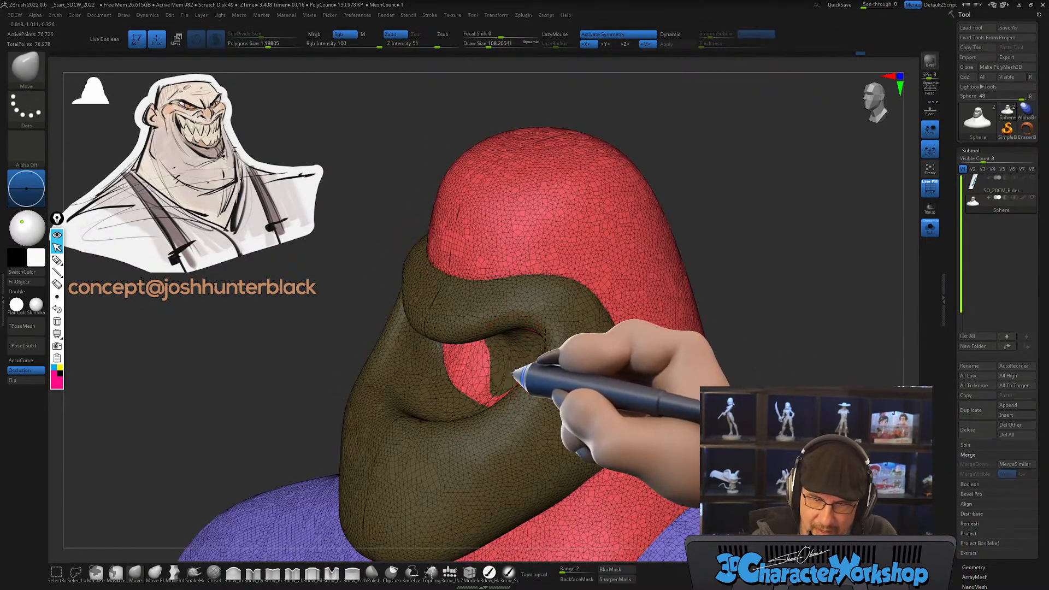
{"action": "mouse_move", "coordinate": [503, 375]}
{"action": "right_mouse_down"}
{"action": "mouse_move", "coordinate": [519, 356]}
{"action": "mouse_move", "coordinate": [569, 356]}
{"action": "mouse_move", "coordinate": [587, 341]}
{"action": "mouse_move", "coordinate": [539, 344]}
{"action": "mouse_move", "coordinate": [568, 338]}
{"action": "mouse_move", "coordinate": [572, 372]}
{"action": "right_mouse_up"}
{"action": "left_click_drag", "start_coordinate": [520, 389], "coordinate": [572, 374]}
{"action": "right_click_drag", "start_coordinate": [571, 372], "coordinate": [692, 337]}
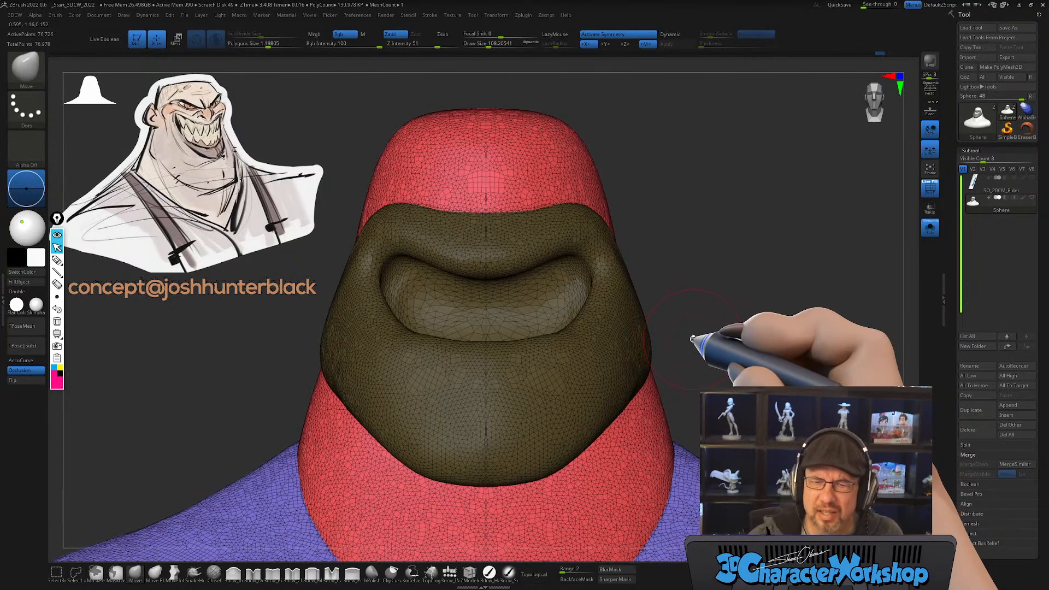
Step: Clear the mask and smooth the inside of the mouth recess to even out its stretched mesh
{"action": "right_click_drag", "start_coordinate": [712, 273], "coordinate": [716, 309], "text": "ctrl"}
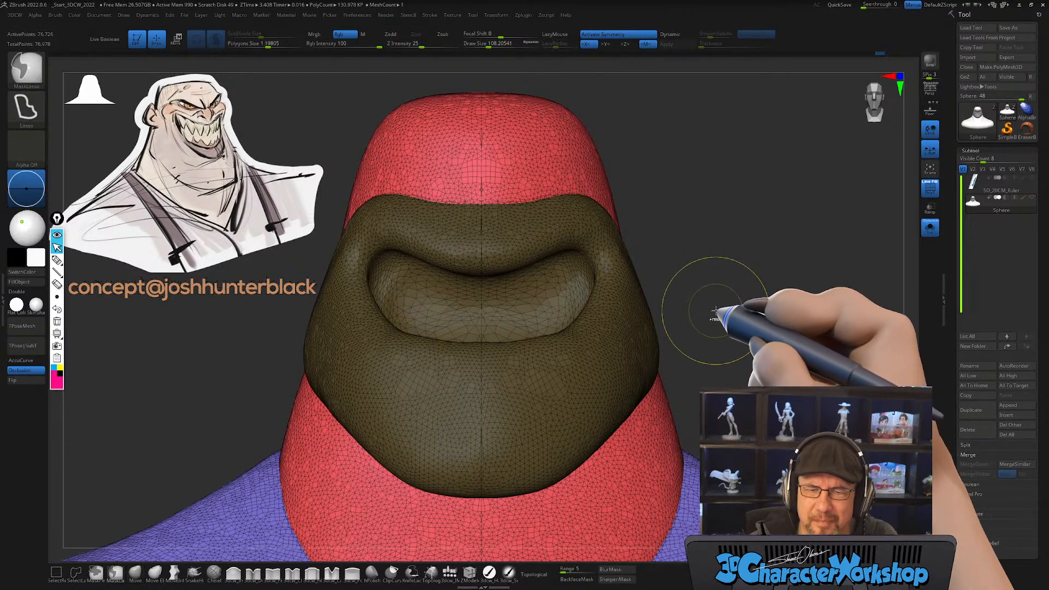
{"action": "left_click_drag", "start_coordinate": [714, 309], "coordinate": [724, 300], "text": "ctrl"}
{"action": "right_click_drag", "start_coordinate": [719, 293], "coordinate": [712, 277], "text": "ctrl"}
{"action": "key", "text": "shift"}
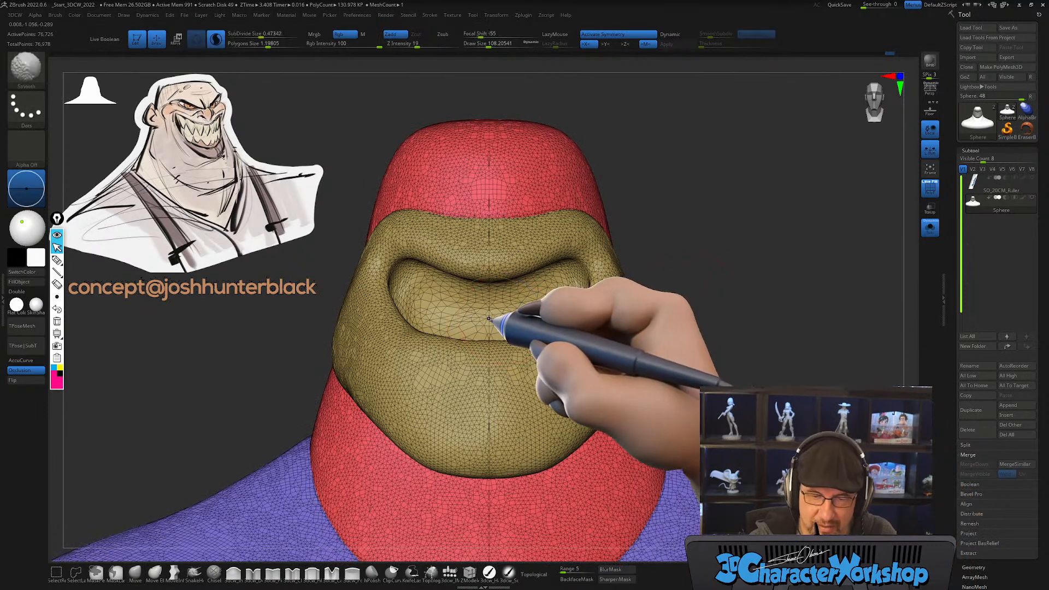
{"action": "left_click_drag", "start_coordinate": [495, 323], "coordinate": [535, 307], "text": "shift"}
{"action": "right_click_drag", "start_coordinate": [689, 284], "coordinate": [654, 295], "text": "ctrl"}
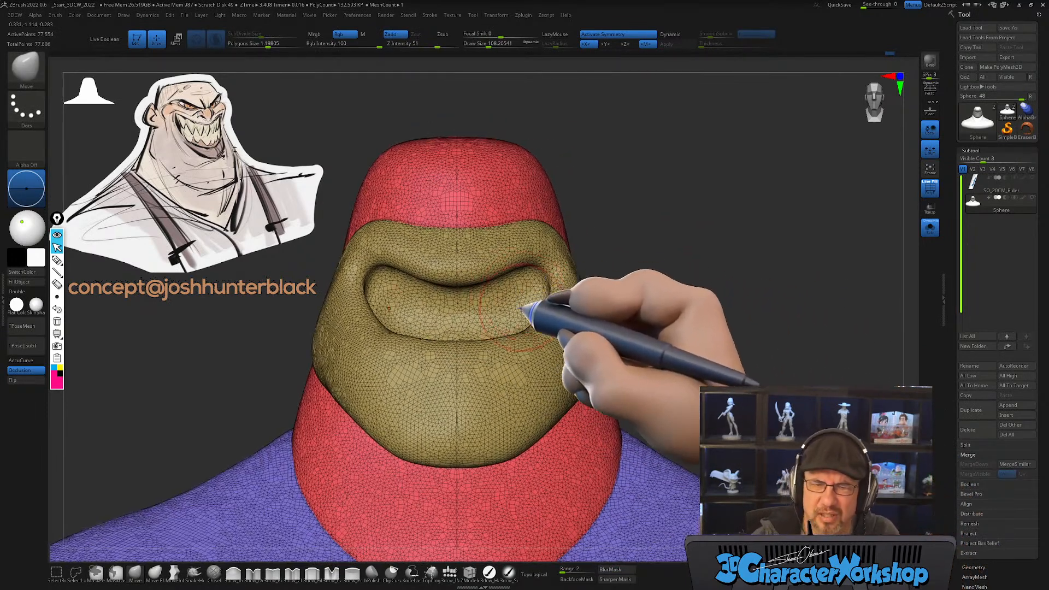
Step: Reshape the mouth opening with the Move brush at a draw size of about 108 to 120, and smooth its lower edge
{"action": "right_click_drag", "start_coordinate": [520, 302], "coordinate": [518, 305]}
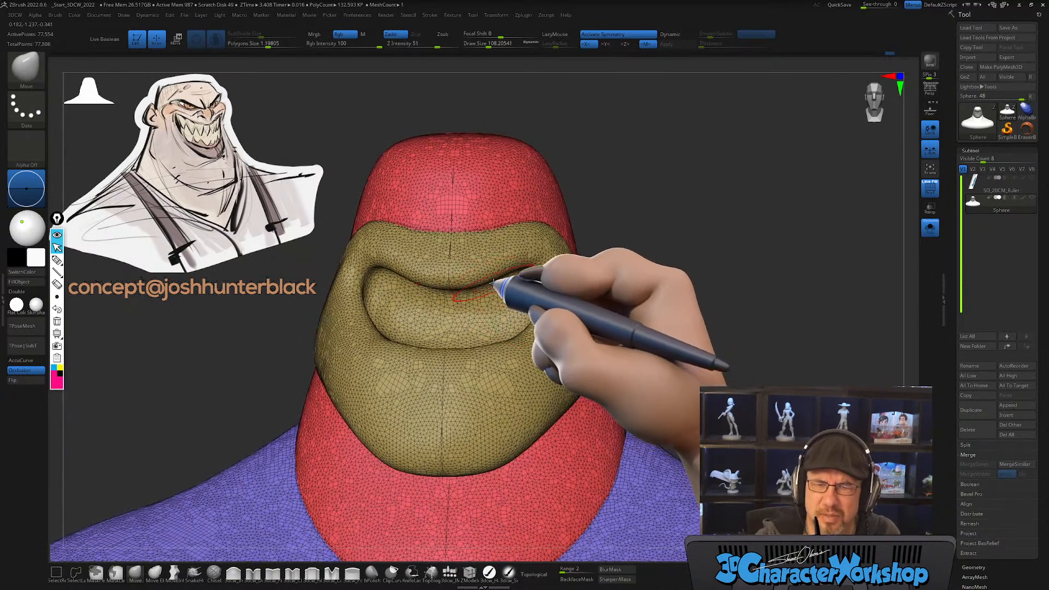
{"action": "right_click_drag", "start_coordinate": [470, 302], "coordinate": [480, 290], "text": "alt"}
{"action": "key", "text": "s"}
{"action": "mouse_move", "coordinate": [474, 279]}
{"action": "left_mouse_down"}
{"action": "mouse_move", "coordinate": [468, 264]}
{"action": "mouse_move", "coordinate": [492, 353]}
{"action": "mouse_move", "coordinate": [550, 337]}
{"action": "mouse_move", "coordinate": [478, 146]}
{"action": "mouse_move", "coordinate": [557, 228]}
{"action": "left_mouse_up"}
{"action": "right_click_drag", "start_coordinate": [593, 274], "coordinate": [574, 286]}
{"action": "mouse_move", "coordinate": [574, 285]}
{"action": "left_mouse_down", "text": "shift"}
{"action": "mouse_move", "coordinate": [555, 262]}
{"action": "mouse_move", "coordinate": [496, 330]}
{"action": "left_mouse_up", "text": "shift"}
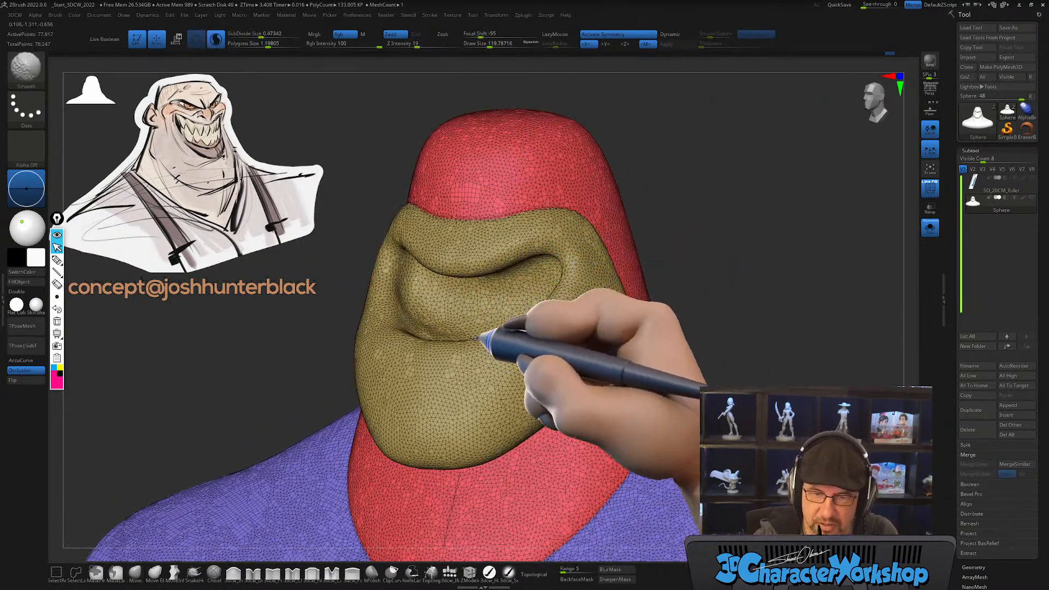
{"action": "left_click_drag", "start_coordinate": [432, 327], "coordinate": [451, 322], "text": "shift"}
{"action": "right_click_drag", "start_coordinate": [499, 313], "coordinate": [516, 329]}
Step: Refine the mouth's lower edge and the chin with the Move brush, raising the draw size to about 145
{"action": "left_click_drag", "start_coordinate": [438, 333], "coordinate": [433, 339]}
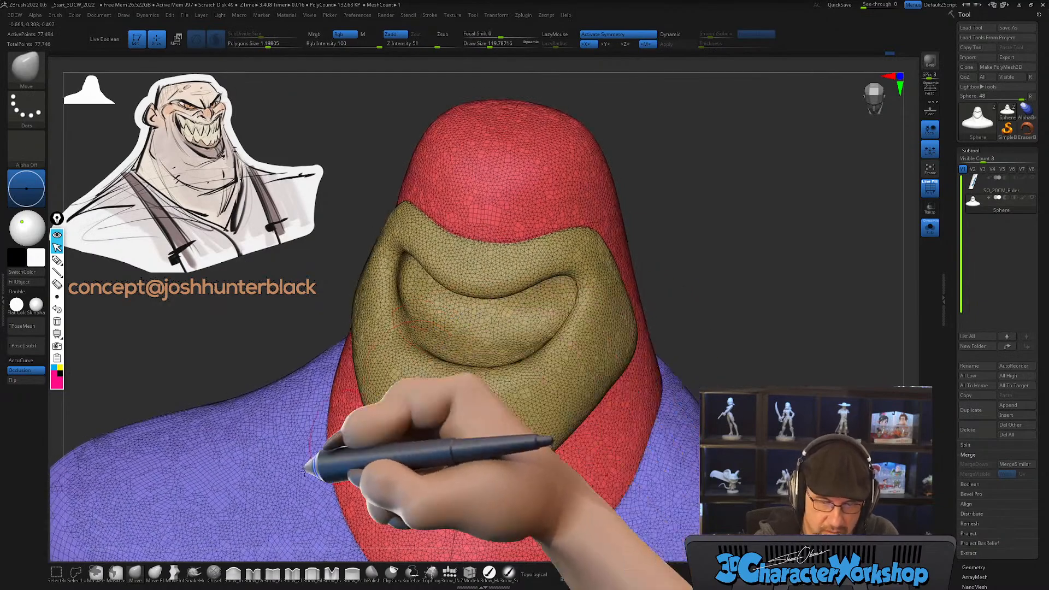
{"action": "key", "text": "bracketright"}
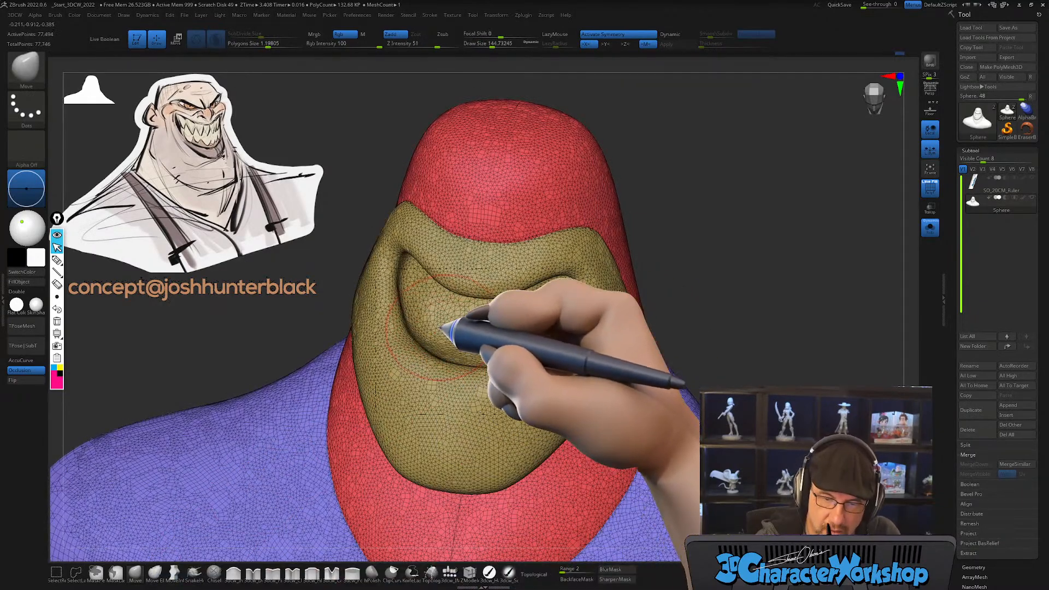
{"action": "mouse_move", "coordinate": [519, 320]}
{"action": "right_mouse_down"}
{"action": "mouse_move", "coordinate": [539, 316]}
{"action": "mouse_move", "coordinate": [516, 363]}
{"action": "right_mouse_up"}
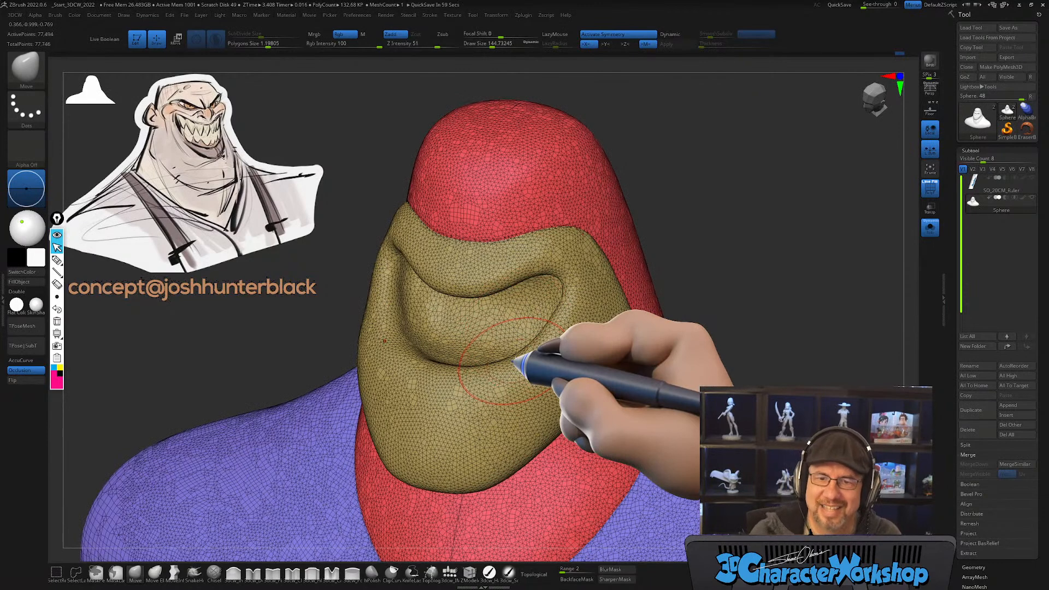
{"action": "right_click_drag", "start_coordinate": [464, 339], "coordinate": [544, 328], "text": "ctrl"}
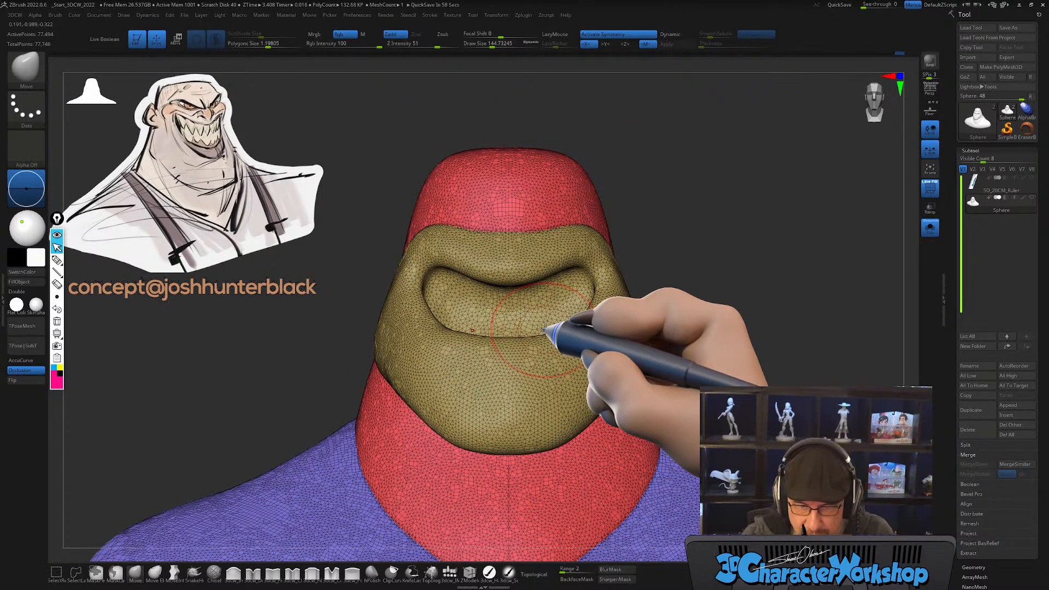
{"action": "mouse_move", "coordinate": [505, 376]}
{"action": "right_mouse_down"}
{"action": "mouse_move", "coordinate": [541, 370]}
{"action": "mouse_move", "coordinate": [518, 389]}
{"action": "mouse_move", "coordinate": [514, 365]}
{"action": "mouse_move", "coordinate": [533, 407]}
{"action": "right_mouse_up"}
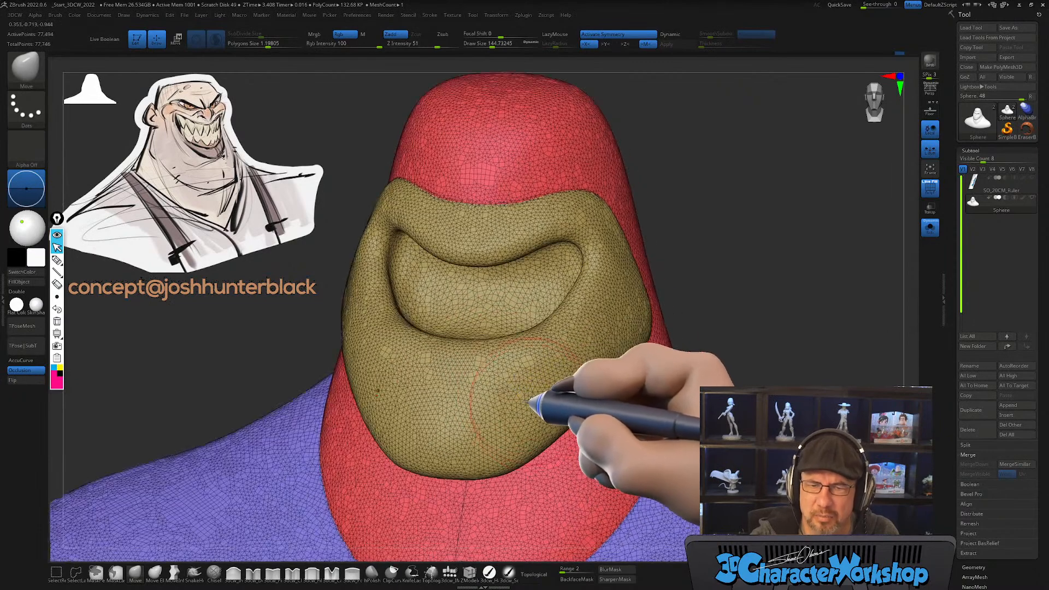
Step: Build up the lower lip with the 3dcw_Inflate brush at a draw size of about 101 and smooth the strokes
{"action": "left_click", "coordinate": [233, 571]}
{"action": "mouse_move", "coordinate": [479, 365]}
{"action": "left_mouse_down"}
{"action": "mouse_move", "coordinate": [468, 352]}
{"action": "mouse_move", "coordinate": [512, 345]}
{"action": "left_mouse_up"}
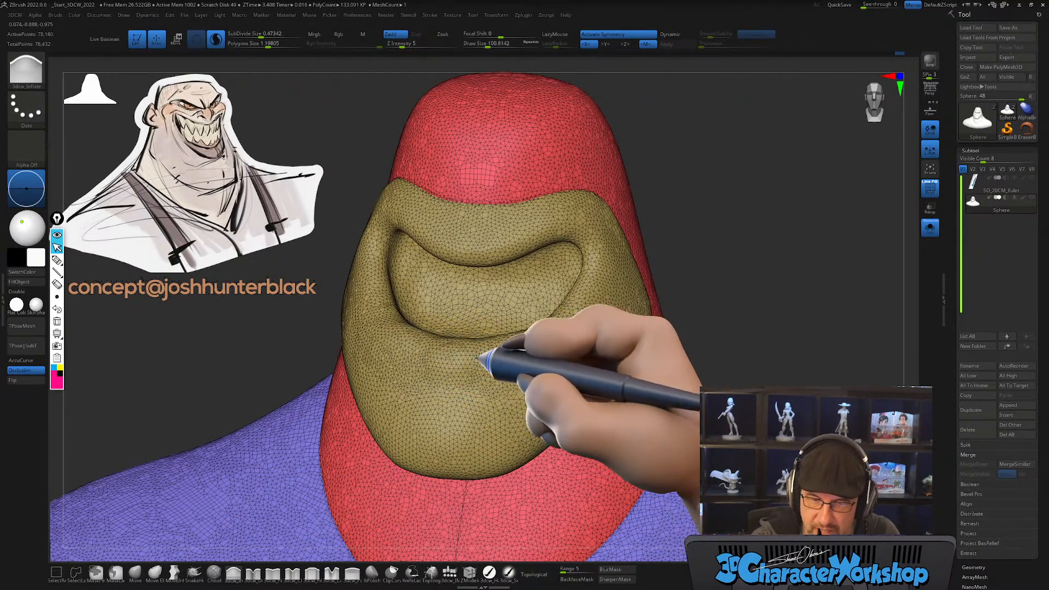
{"action": "mouse_move", "coordinate": [471, 357]}
{"action": "left_mouse_down"}
{"action": "mouse_move", "coordinate": [559, 326]}
{"action": "mouse_move", "coordinate": [584, 298]}
{"action": "left_mouse_up"}
{"action": "mouse_move", "coordinate": [543, 340]}
{"action": "right_mouse_down", "text": "ctrl"}
{"action": "mouse_move", "coordinate": [536, 361]}
{"action": "mouse_move", "coordinate": [510, 342]}
{"action": "right_mouse_up", "text": "ctrl"}
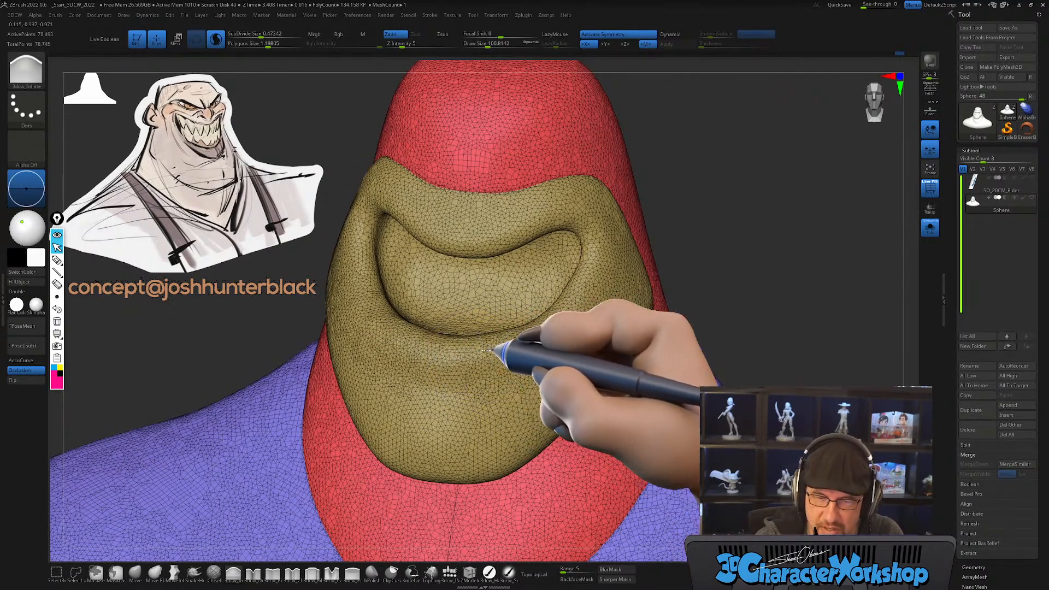
{"action": "mouse_move", "coordinate": [471, 357]}
{"action": "left_mouse_down", "text": "shift"}
{"action": "mouse_move", "coordinate": [561, 324]}
{"action": "mouse_move", "coordinate": [583, 290]}
{"action": "left_mouse_up", "text": "shift"}
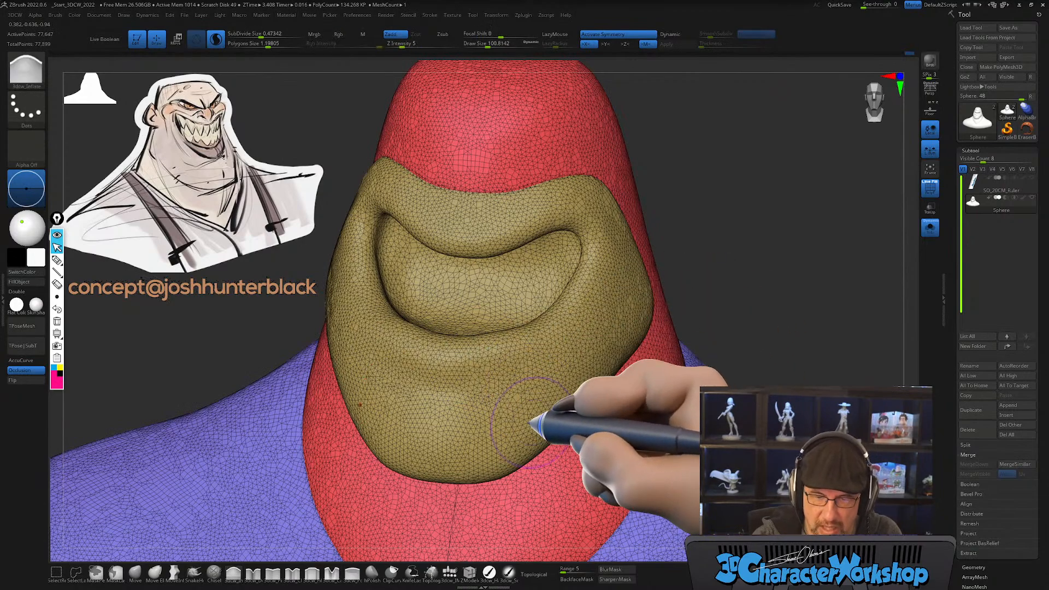
Step: Add smaller inflate strokes around the mouth and lower face at a draw size of about 77
{"action": "right_click_drag", "start_coordinate": [504, 437], "coordinate": [551, 425]}
{"action": "key", "text": "s"}
{"action": "left_click", "coordinate": [494, 397]}
{"action": "mouse_move", "coordinate": [494, 397]}
{"action": "right_mouse_down"}
{"action": "mouse_move", "coordinate": [510, 359]}
{"action": "mouse_move", "coordinate": [481, 390]}
{"action": "mouse_move", "coordinate": [502, 391]}
{"action": "right_mouse_up"}
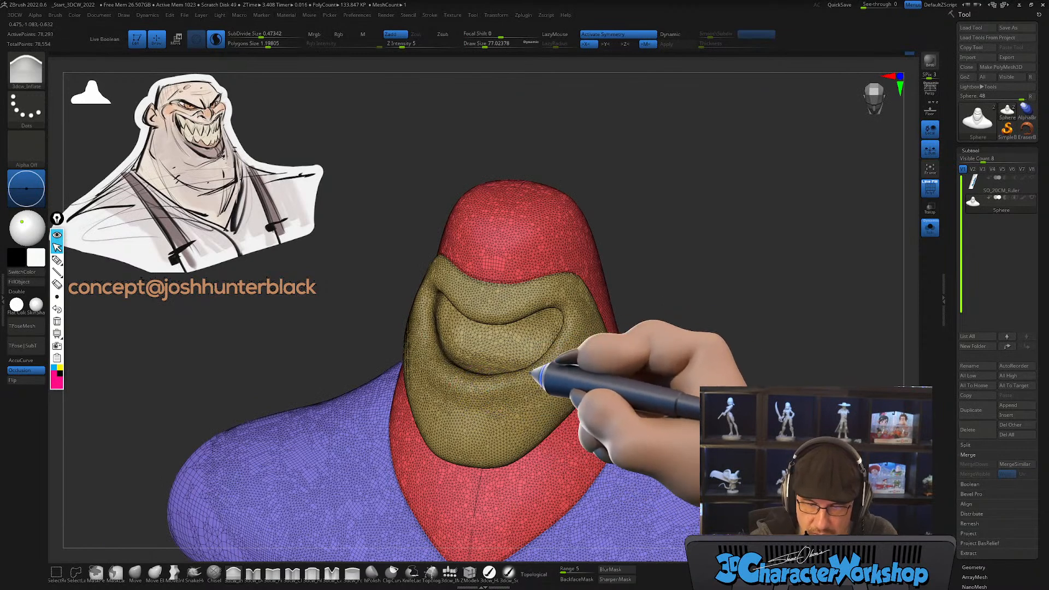
{"action": "right_click_drag", "start_coordinate": [534, 373], "coordinate": [641, 340]}
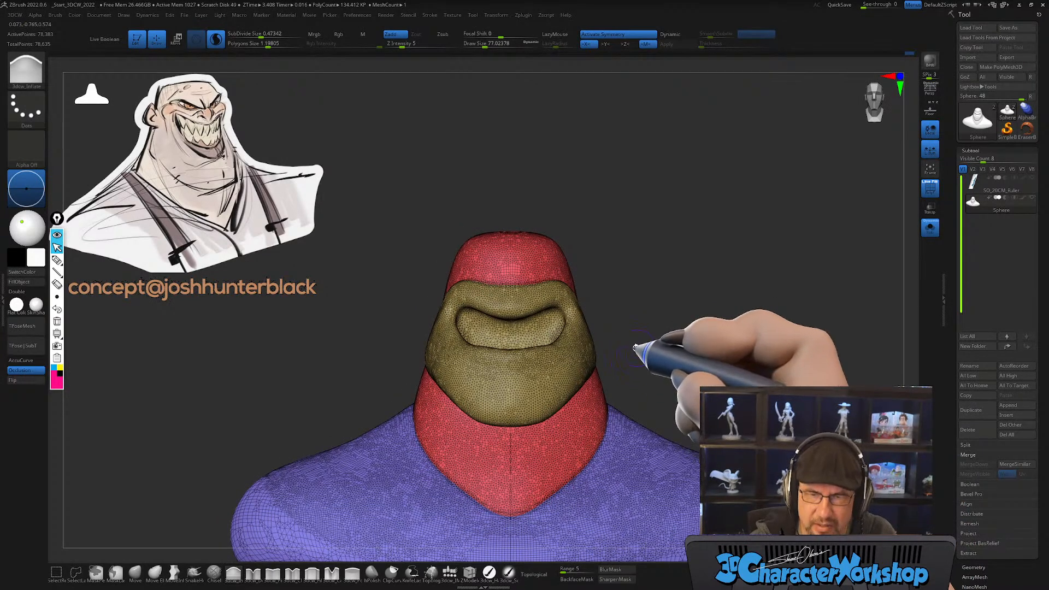
{"action": "right_click_drag", "start_coordinate": [646, 348], "coordinate": [616, 302]}
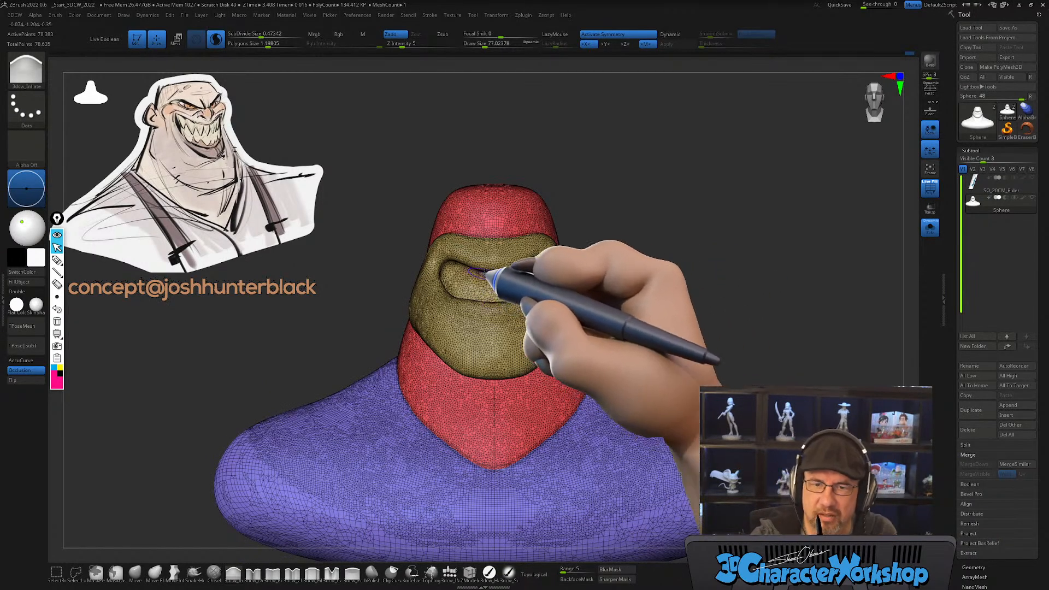
Step: Insert a cylinder over the middle of the mouth with the 3dcw_IMM brush and dismiss the Sculptris Pro note until restart
{"action": "right_click_drag", "start_coordinate": [481, 272], "coordinate": [510, 295]}
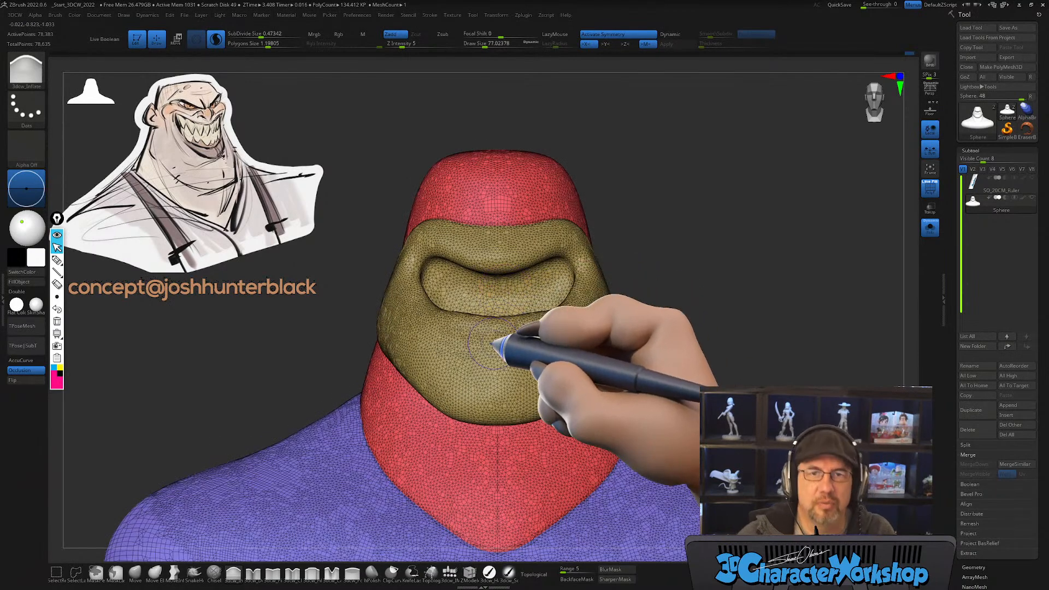
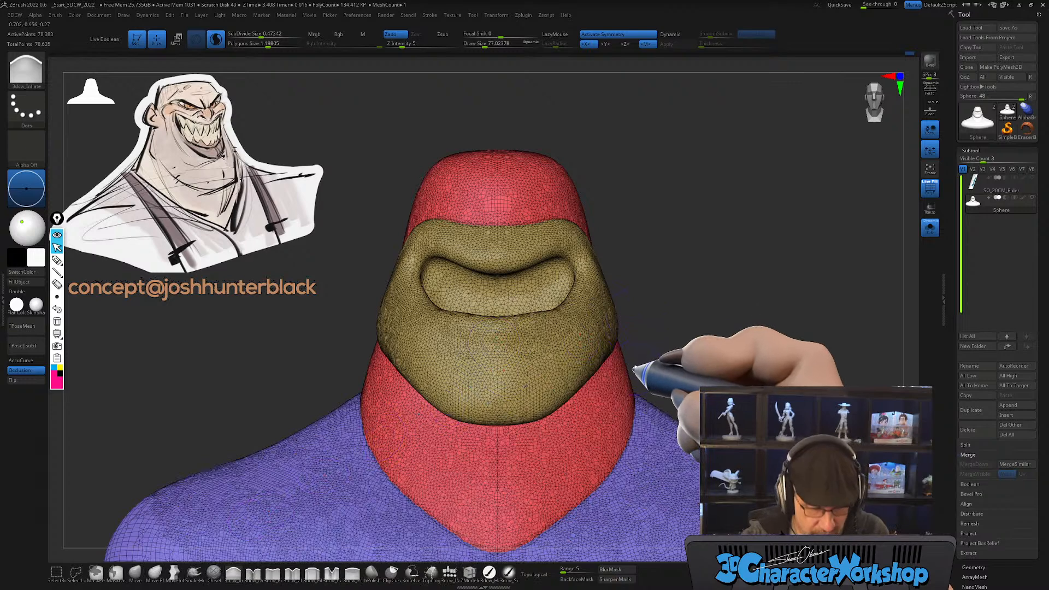
{"action": "left_click", "coordinate": [449, 573]}
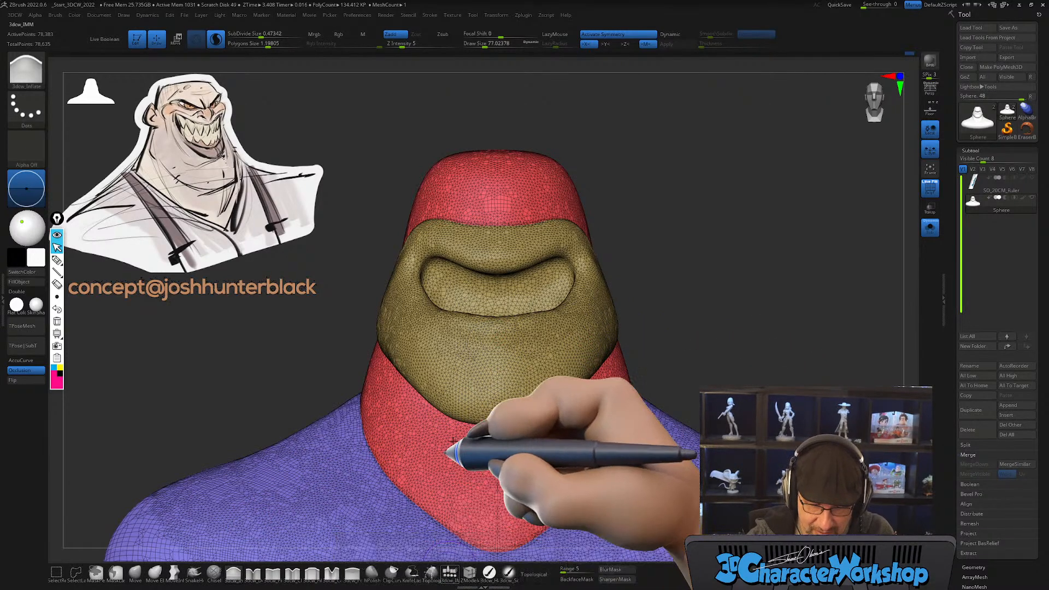
{"action": "left_click", "coordinate": [425, 579]}
{"action": "left_click", "coordinate": [284, 64]}
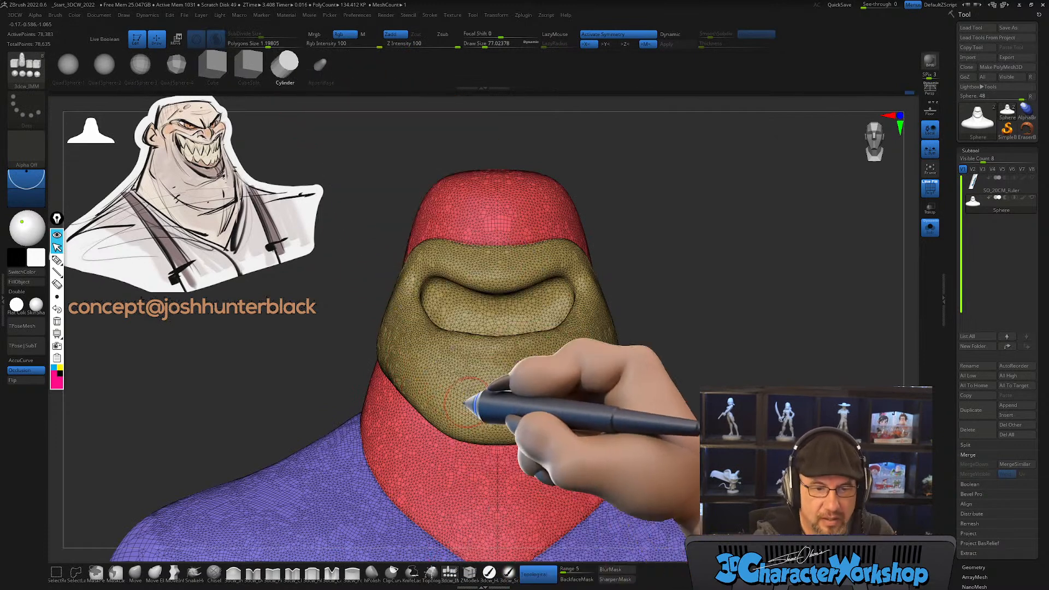
{"action": "left_click_drag", "start_coordinate": [497, 315], "coordinate": [498, 359]}
{"action": "key", "text": "shift"}
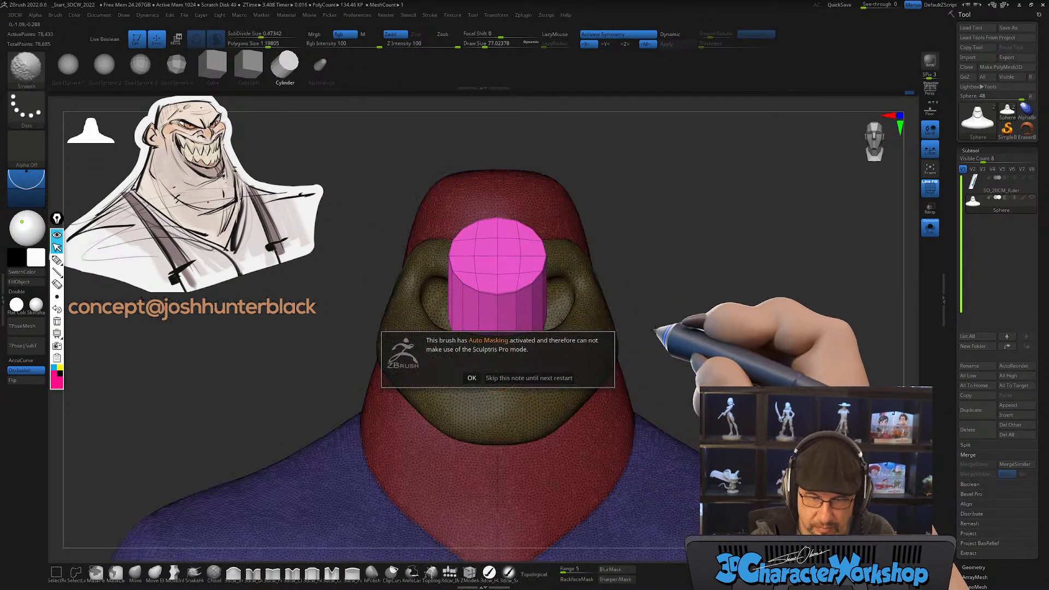
{"action": "left_click", "coordinate": [525, 376]}
Step: Split the unmasked cylinder into its own subtool, make it active and show it together with the head
{"action": "key", "text": "w"}
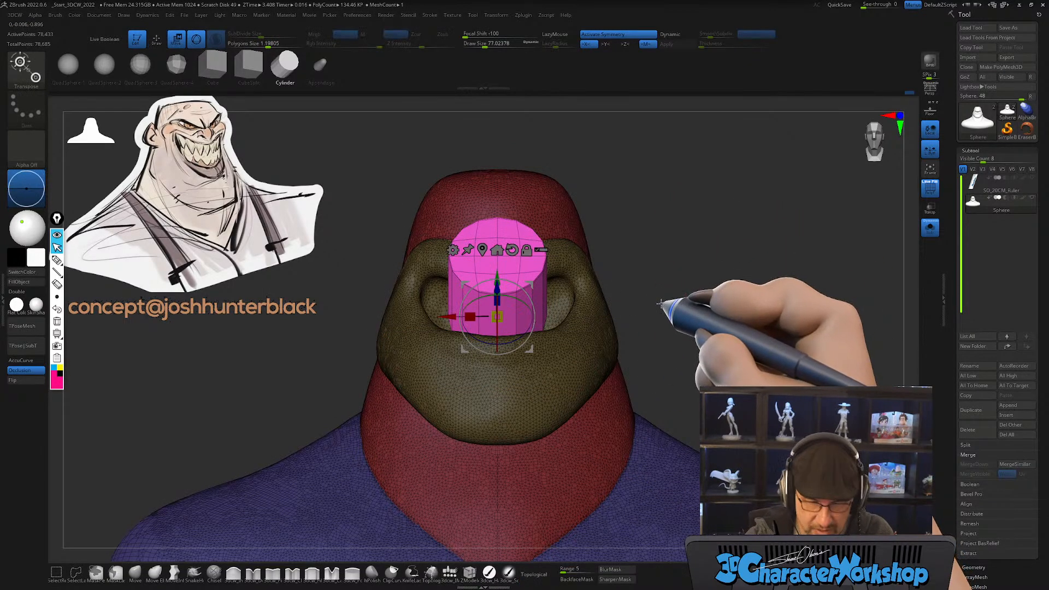
{"action": "mouse_move", "coordinate": [658, 310]}
{"action": "left_mouse_down", "text": "alt"}
{"action": "mouse_move", "coordinate": [660, 321]}
{"action": "mouse_move", "coordinate": [640, 315]}
{"action": "mouse_move", "coordinate": [667, 307]}
{"action": "left_mouse_up", "text": "alt"}
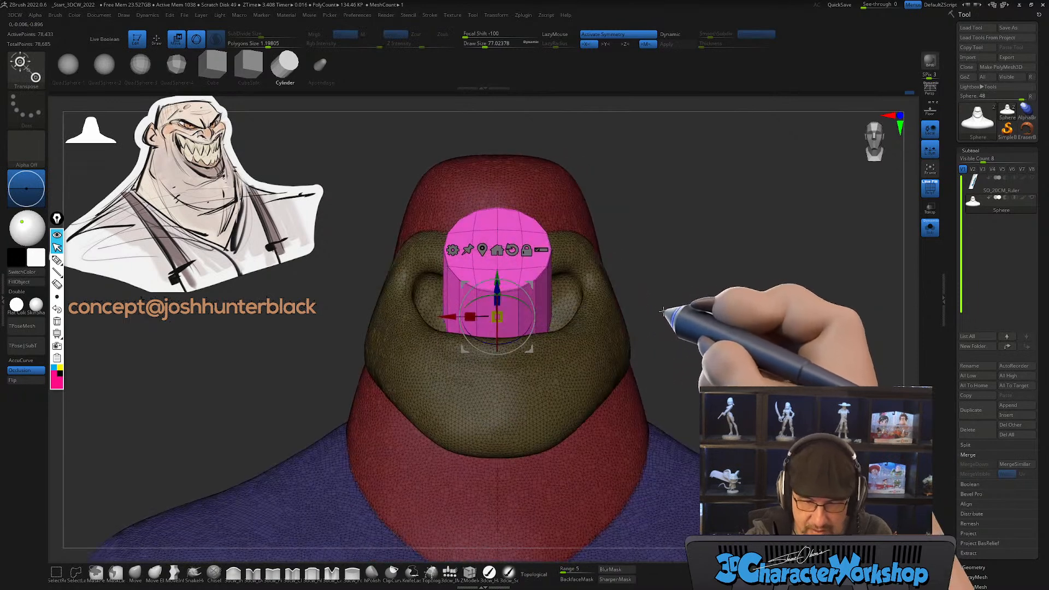
{"action": "key", "text": "space"}
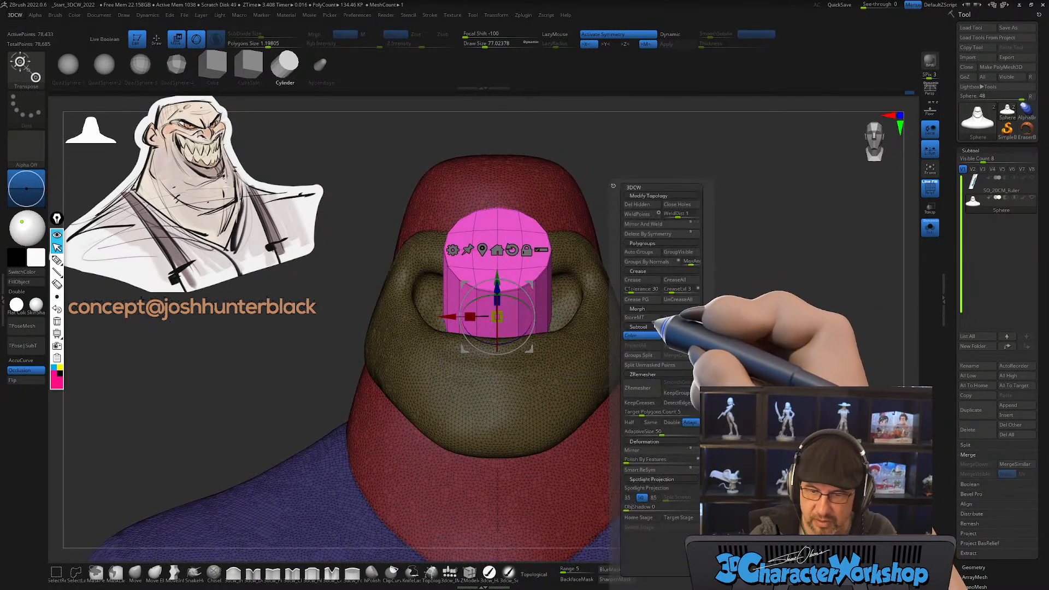
{"action": "left_click", "coordinate": [650, 365]}
{"action": "left_click_drag", "start_coordinate": [670, 325], "coordinate": [604, 375]}
{"action": "mouse_move", "coordinate": [532, 302]}
{"action": "left_mouse_down"}
{"action": "mouse_move", "coordinate": [524, 343]}
{"action": "mouse_move", "coordinate": [523, 312]}
{"action": "left_mouse_up"}
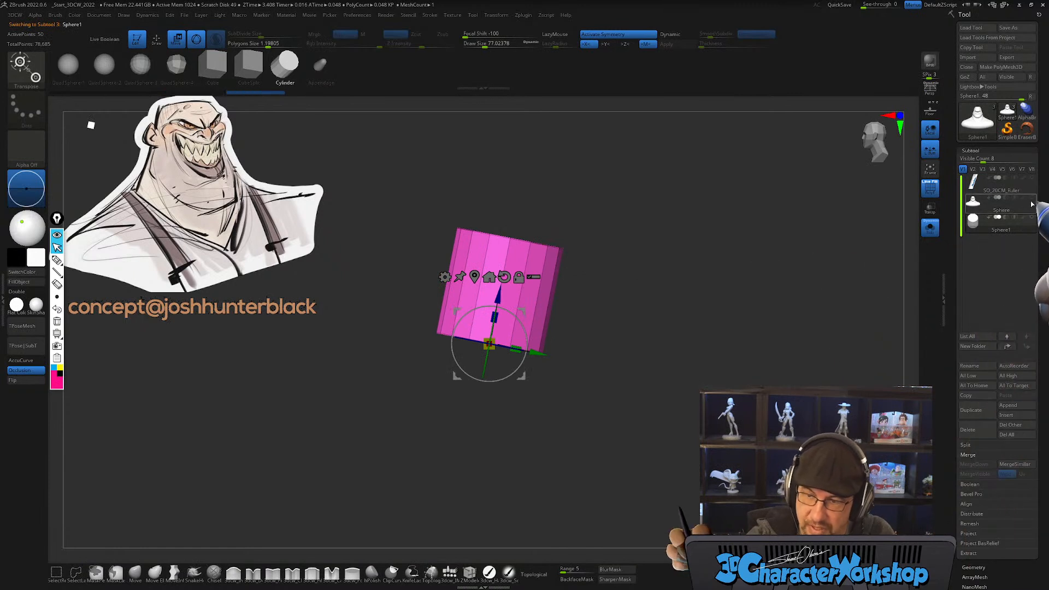
{"action": "left_click", "coordinate": [930, 227]}
Step: Place the cylinder inside the mouth opening and centre the transform gizmo on it
{"action": "left_click_drag", "start_coordinate": [531, 312], "coordinate": [558, 300]}
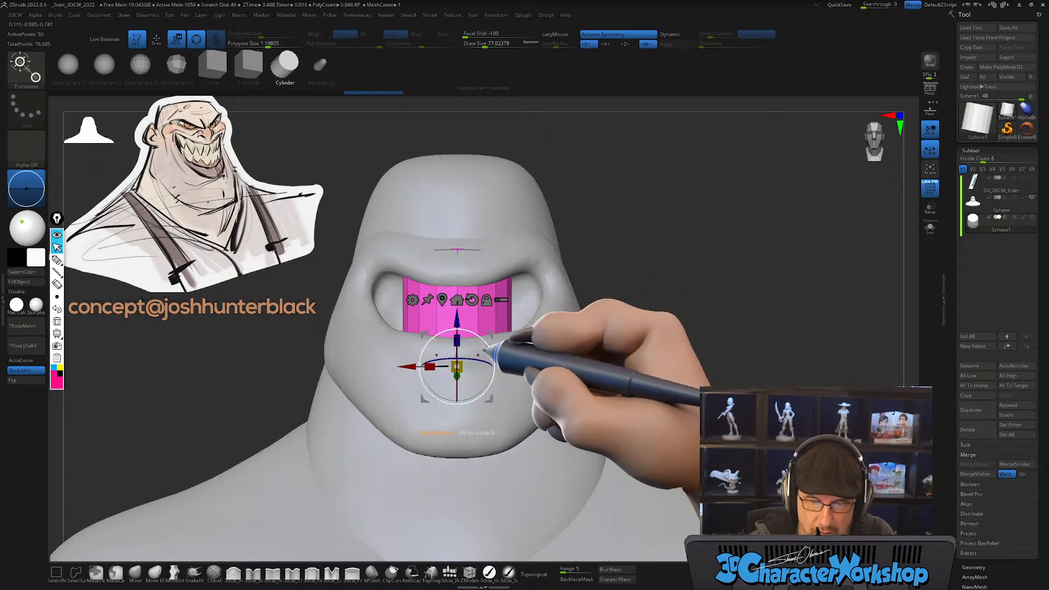
{"action": "left_click_drag", "start_coordinate": [520, 298], "coordinate": [498, 347], "text": "alt"}
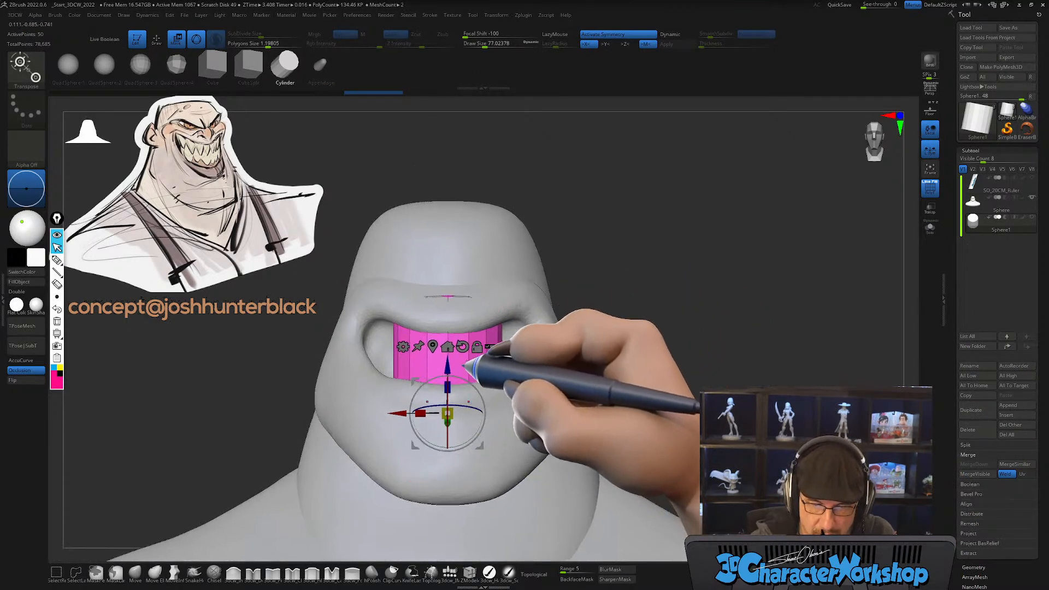
{"action": "key", "text": "x"}
{"action": "left_click", "coordinate": [433, 346]}
{"action": "key", "text": "x"}
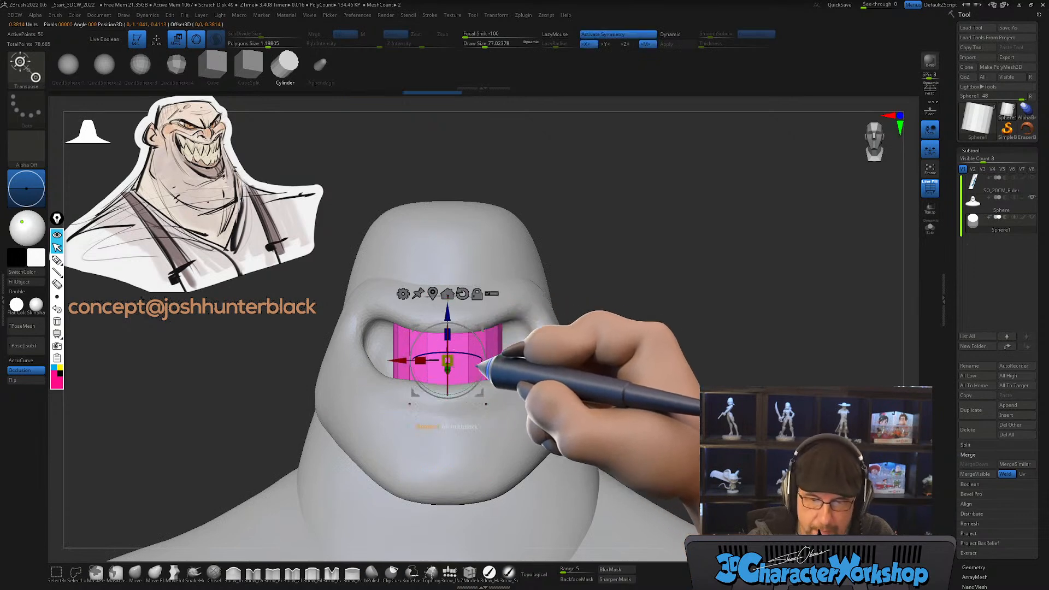
{"action": "left_click_drag", "start_coordinate": [516, 349], "coordinate": [489, 350]}
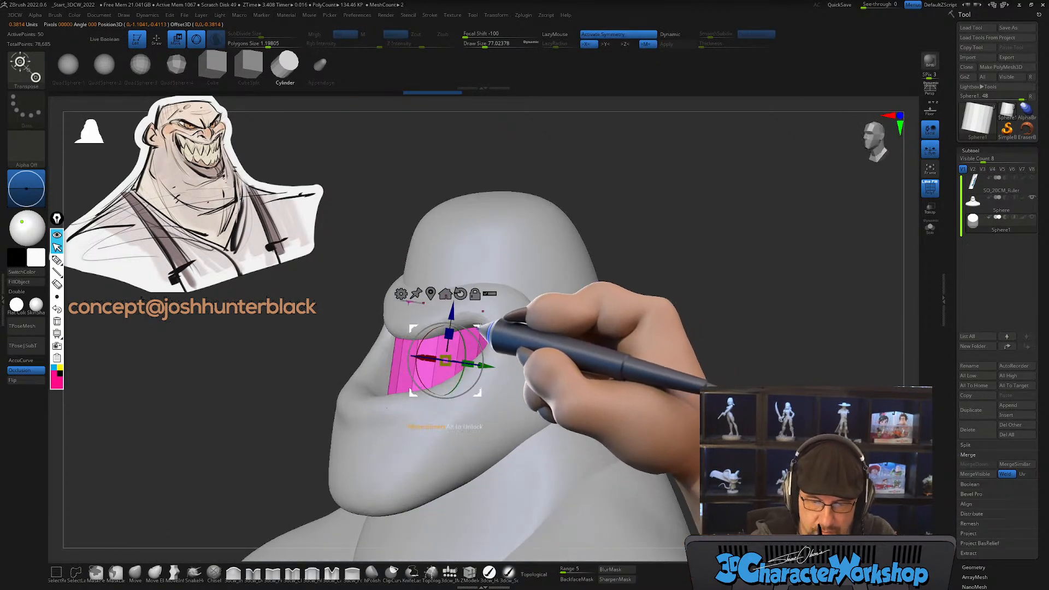
Step: Activate Dynamic Subdiv on the cylinder, choosing to always allow it, and scale the cylinder up inside the mouth
{"action": "key", "text": "d"}
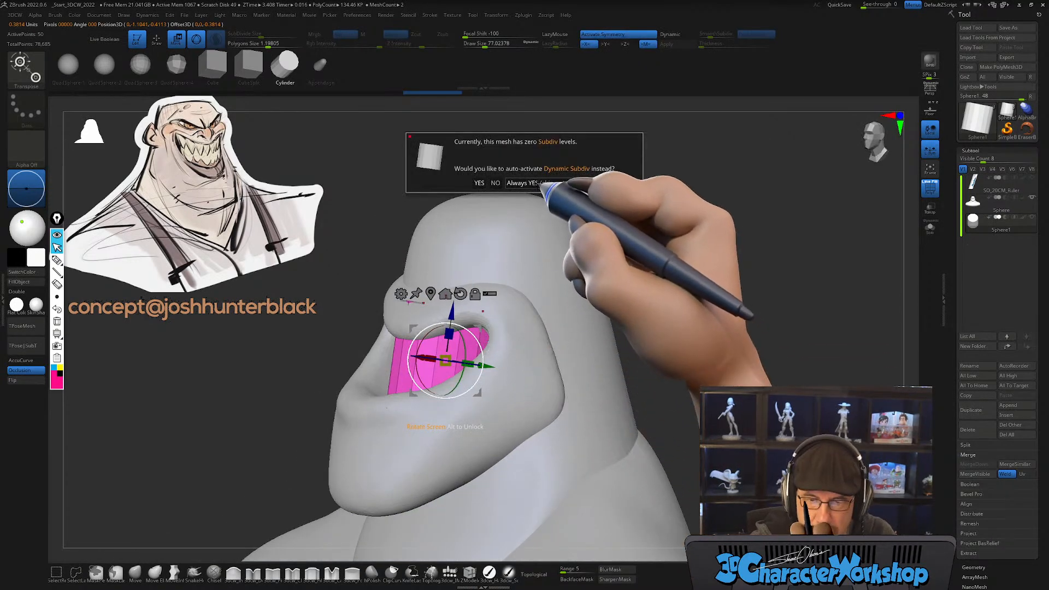
{"action": "left_click", "coordinate": [553, 186]}
{"action": "left_click_drag", "start_coordinate": [538, 336], "coordinate": [597, 321], "text": "shift"}
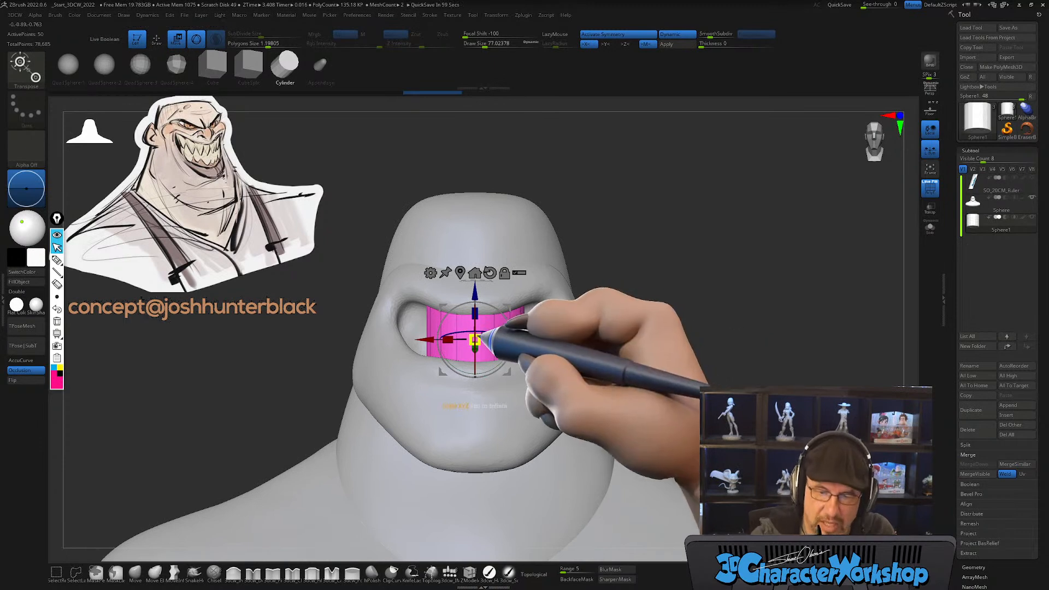
{"action": "left_click_drag", "start_coordinate": [482, 329], "coordinate": [483, 315]}
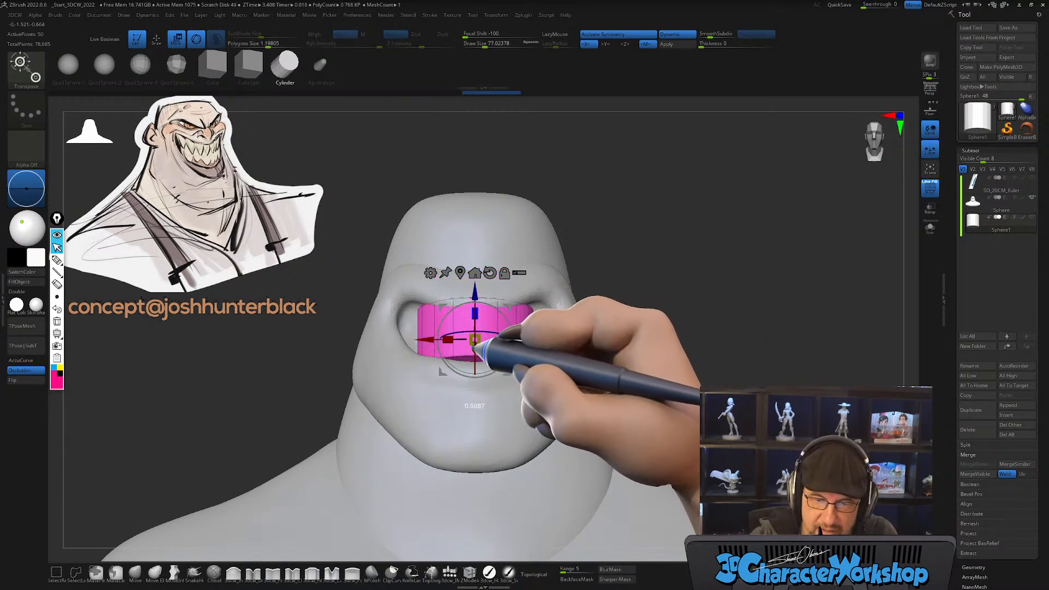
{"action": "left_click_drag", "start_coordinate": [474, 338], "coordinate": [481, 294]}
Step: Widen the cylinder to fill the mouth and adjust its depth behind the lips from the side
{"action": "mouse_move", "coordinate": [587, 302]}
{"action": "left_mouse_down"}
{"action": "mouse_move", "coordinate": [565, 316]}
{"action": "mouse_move", "coordinate": [587, 312]}
{"action": "left_mouse_up"}
{"action": "right_click_drag", "start_coordinate": [481, 359], "coordinate": [490, 375]}
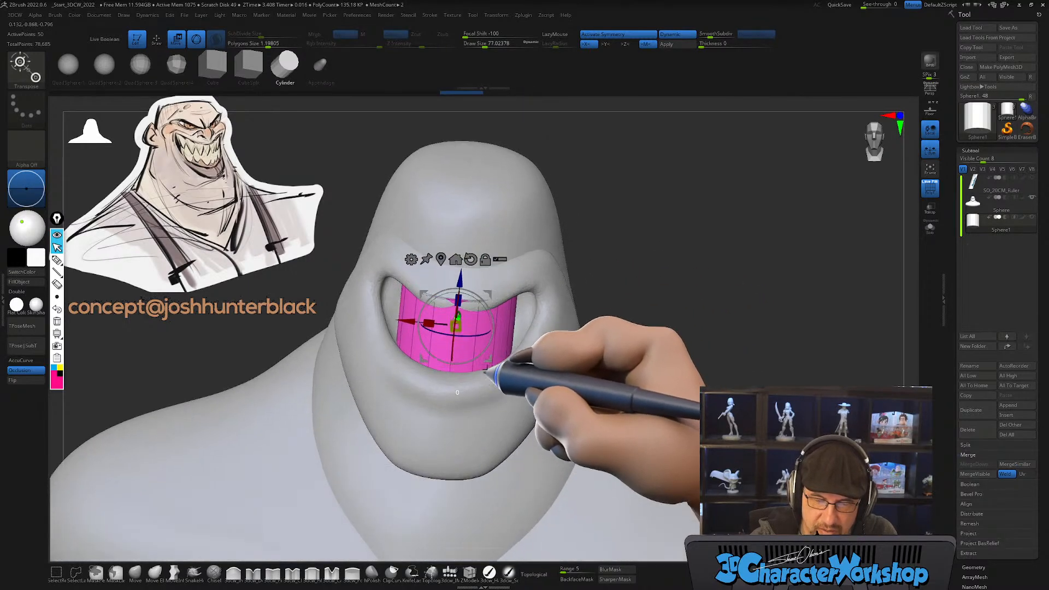
{"action": "left_click_drag", "start_coordinate": [427, 319], "coordinate": [419, 315]}
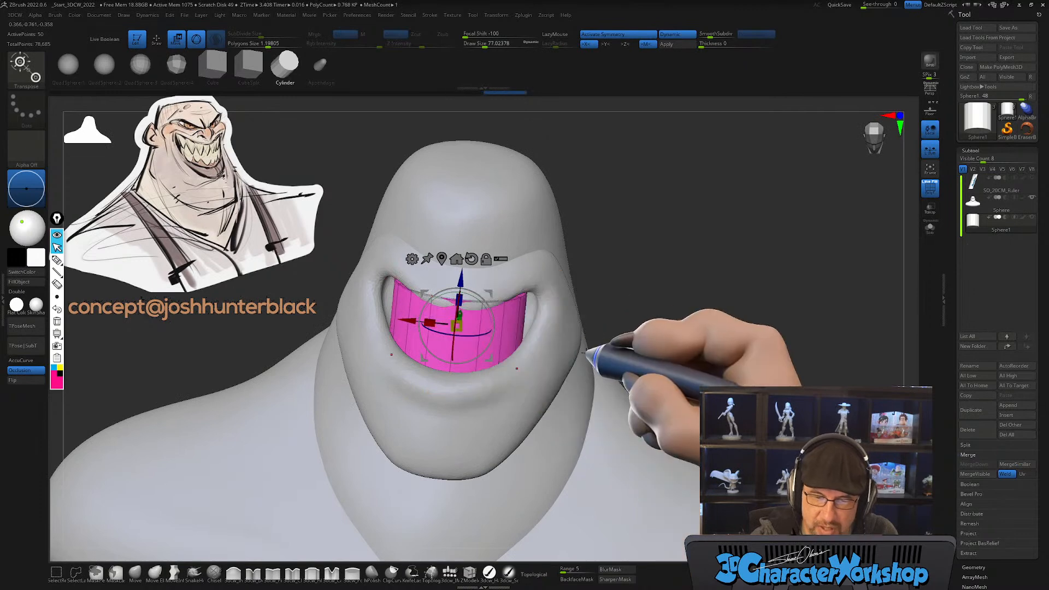
{"action": "right_click_drag", "start_coordinate": [590, 344], "coordinate": [538, 345]}
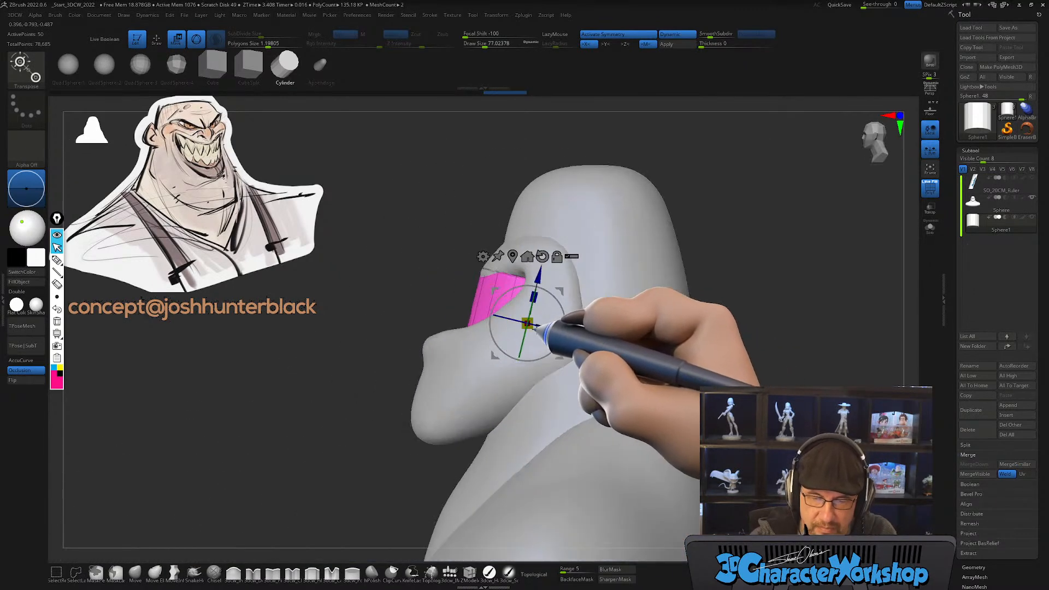
{"action": "left_click_drag", "start_coordinate": [563, 295], "coordinate": [565, 293]}
{"action": "left_click_drag", "start_coordinate": [578, 331], "coordinate": [516, 295], "text": "alt"}
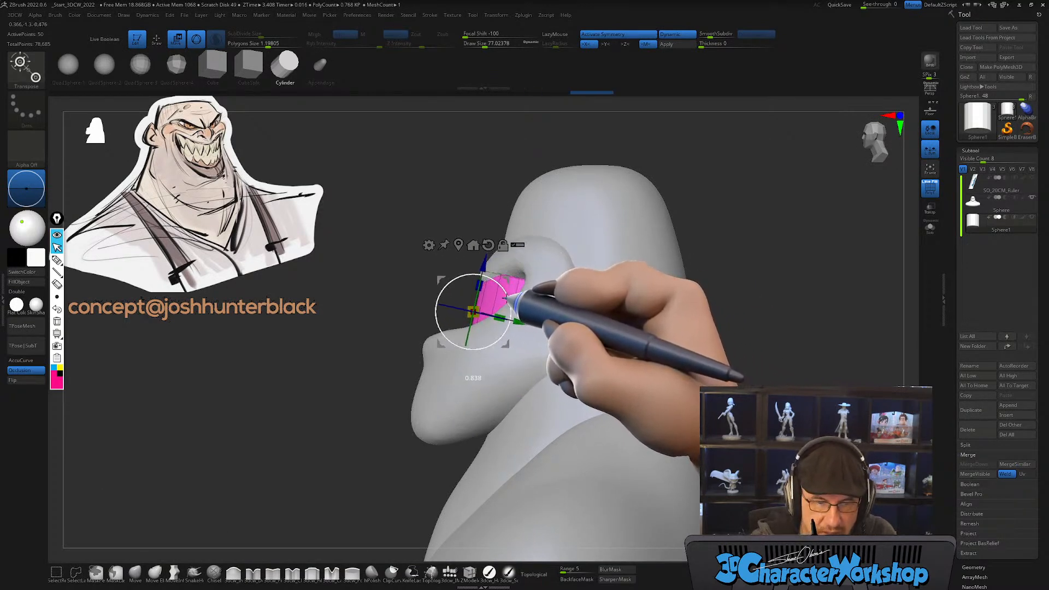
{"action": "right_click_drag", "start_coordinate": [543, 297], "coordinate": [590, 310], "text": "shift"}
{"action": "key", "text": "q"}
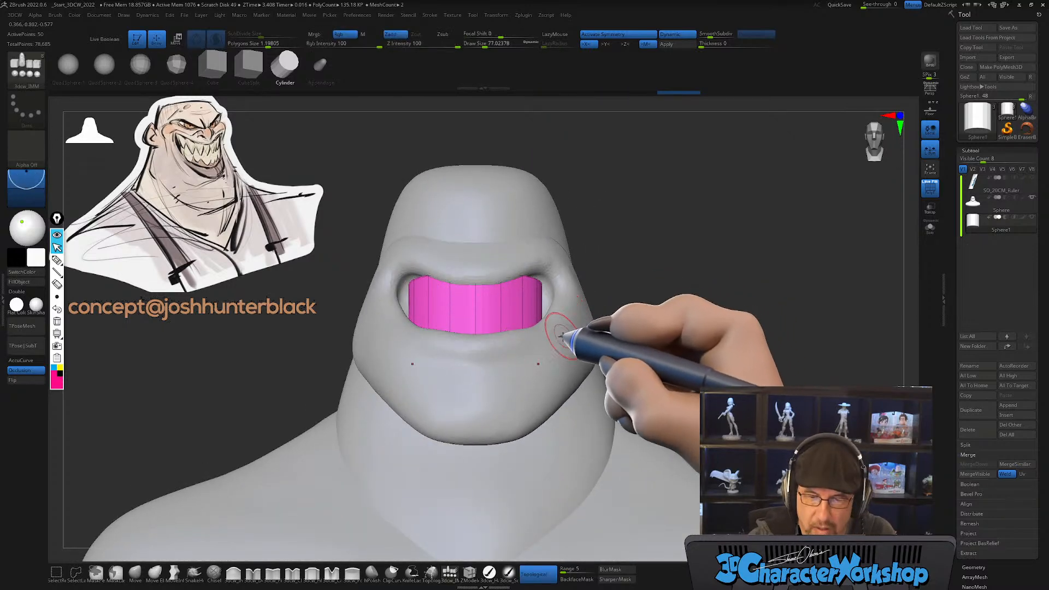
Step: Make the head subtool active and reshape the mouth corners around the cylinder with the Move brush at a draw size of about 234
{"action": "right_click_drag", "start_coordinate": [552, 342], "coordinate": [547, 342]}
{"action": "right_click_drag", "start_coordinate": [585, 311], "coordinate": [519, 387]}
{"action": "left_click", "coordinate": [135, 572]}
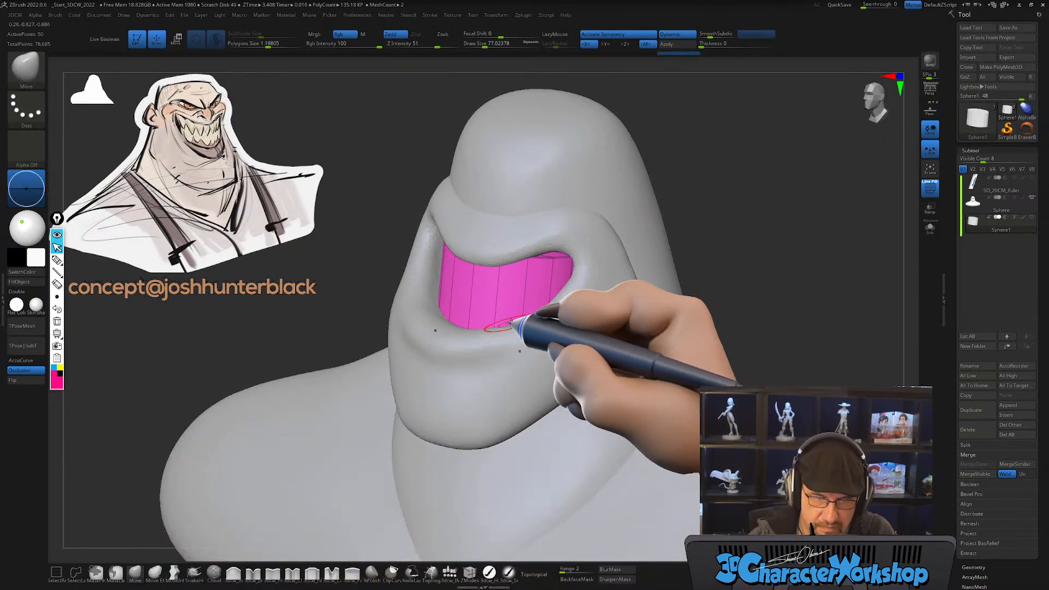
{"action": "left_click", "coordinate": [520, 351], "text": "alt"}
{"action": "right_click_drag", "start_coordinate": [527, 333], "coordinate": [480, 303], "text": "alt"}
{"action": "left_click", "coordinate": [1032, 217]}
{"action": "key", "text": "s"}
{"action": "left_click_drag", "start_coordinate": [484, 309], "coordinate": [487, 304]}
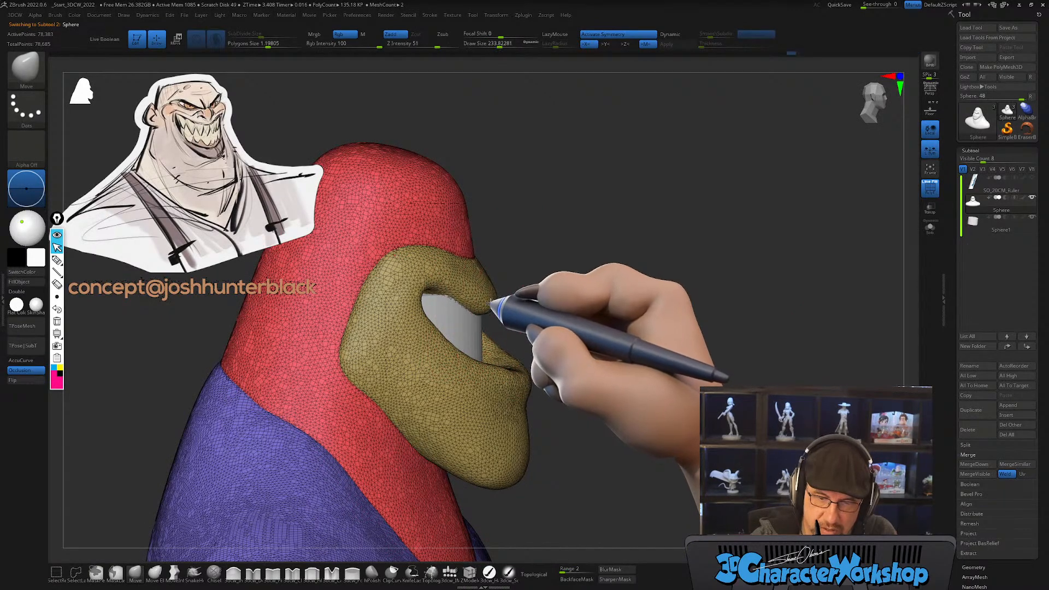
{"action": "right_click_drag", "start_coordinate": [494, 296], "coordinate": [436, 299]}
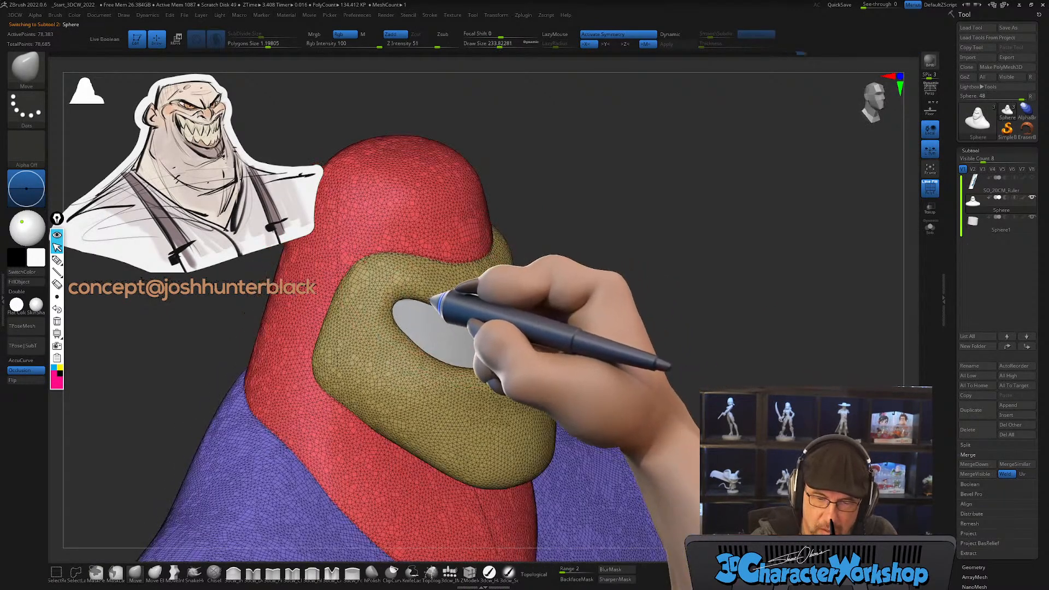
{"action": "mouse_move", "coordinate": [628, 336]}
{"action": "right_mouse_down"}
{"action": "mouse_move", "coordinate": [613, 335]}
{"action": "mouse_move", "coordinate": [621, 342]}
{"action": "mouse_move", "coordinate": [578, 377]}
{"action": "mouse_move", "coordinate": [563, 334]}
{"action": "mouse_move", "coordinate": [572, 326]}
{"action": "right_mouse_up"}
{"action": "left_click_drag", "start_coordinate": [569, 270], "coordinate": [568, 259]}
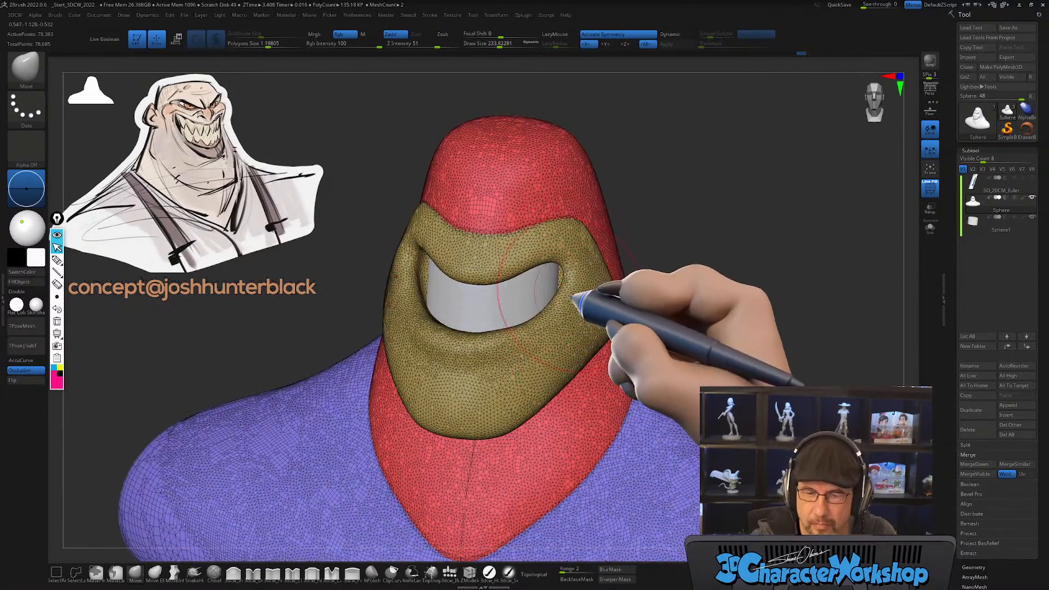
{"action": "mouse_move", "coordinate": [573, 339]}
{"action": "right_mouse_down"}
{"action": "mouse_move", "coordinate": [658, 280]}
{"action": "mouse_move", "coordinate": [676, 302]}
{"action": "mouse_move", "coordinate": [659, 259]}
{"action": "right_mouse_up"}
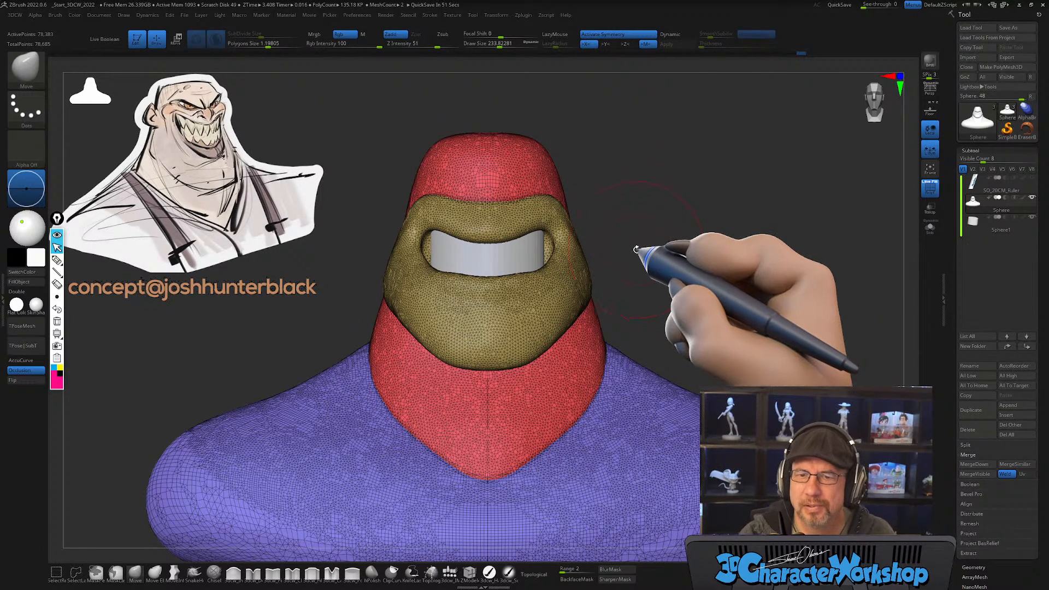
Step: Adjust the lip edges against the cylinder with the Move brush, reducing the draw size to about 177 and finally 140
{"action": "key", "text": "s"}
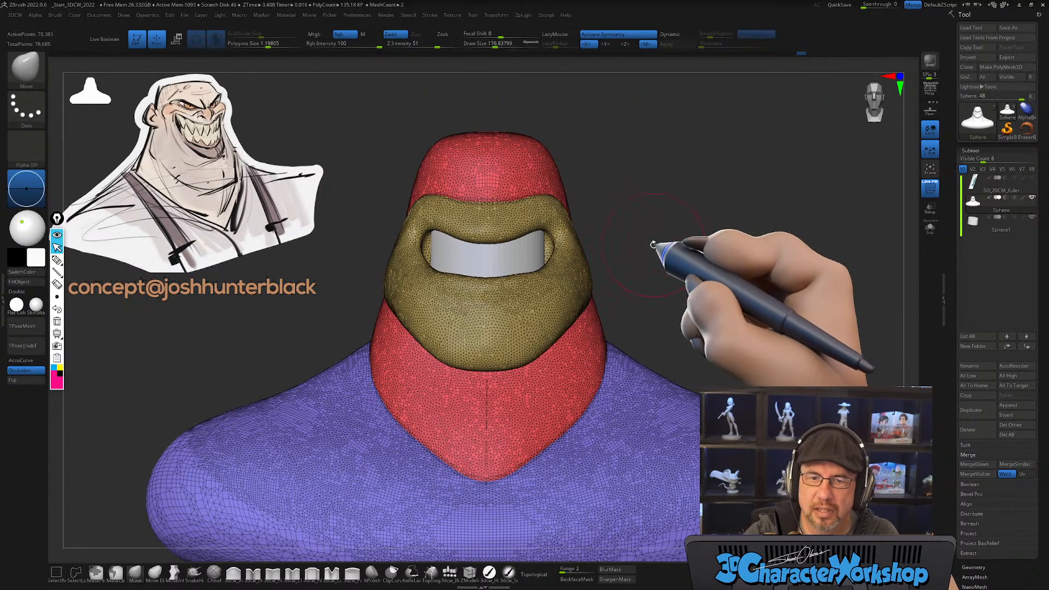
{"action": "left_click_drag", "start_coordinate": [658, 247], "coordinate": [647, 268]}
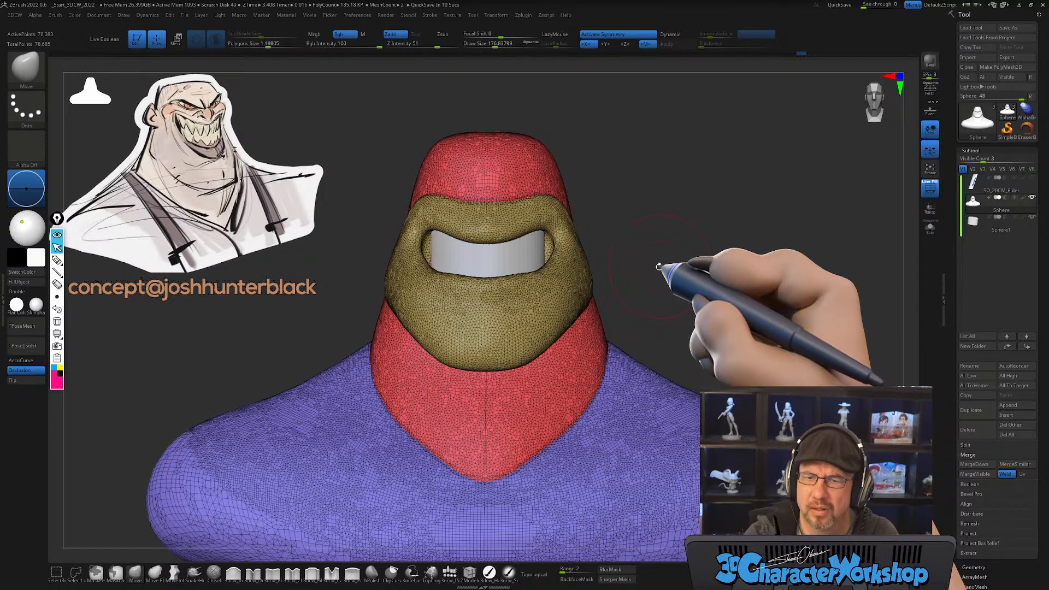
{"action": "mouse_move", "coordinate": [647, 311]}
{"action": "left_mouse_down", "text": "alt"}
{"action": "mouse_move", "coordinate": [651, 299]}
{"action": "mouse_move", "coordinate": [663, 355]}
{"action": "mouse_move", "coordinate": [568, 327]}
{"action": "left_mouse_up", "text": "alt"}
{"action": "mouse_move", "coordinate": [522, 301]}
{"action": "right_mouse_down", "text": "alt"}
{"action": "mouse_move", "coordinate": [529, 312]}
{"action": "mouse_move", "coordinate": [525, 286]}
{"action": "mouse_move", "coordinate": [513, 302]}
{"action": "right_mouse_up", "text": "alt"}
{"action": "key", "text": "s"}
{"action": "left_click_drag", "start_coordinate": [506, 304], "coordinate": [503, 305]}
{"action": "right_click_drag", "start_coordinate": [516, 320], "coordinate": [514, 345], "text": "alt"}
{"action": "key", "text": "s"}
{"action": "left_click_drag", "start_coordinate": [487, 333], "coordinate": [490, 334]}
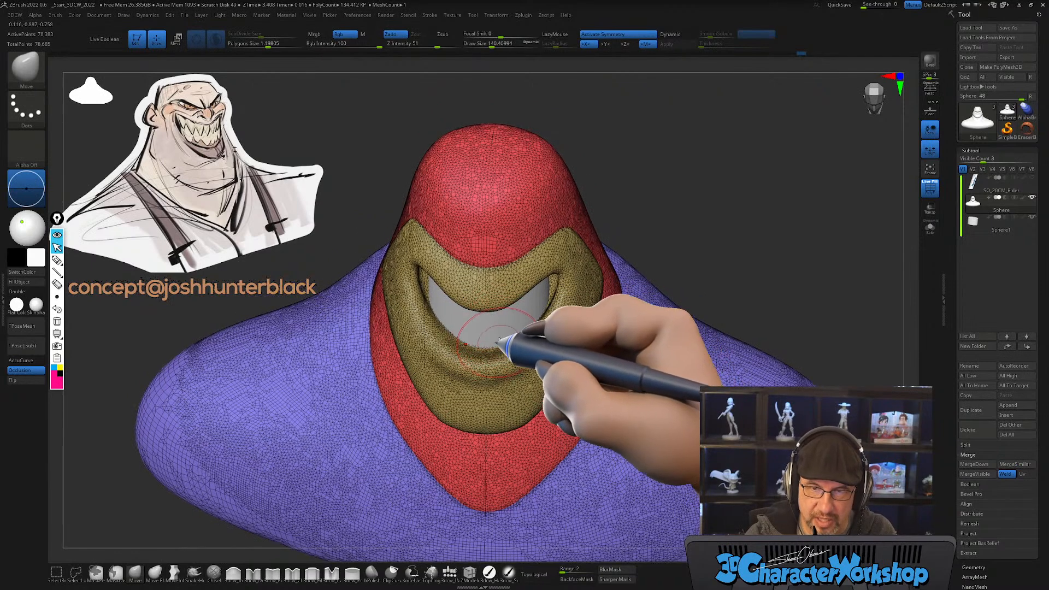
Step: Refine the lower lip and mouth corners with the Move brush at a draw size of about 168, and hide the PolyFrame display
{"action": "right_click_drag", "start_coordinate": [504, 355], "coordinate": [509, 346]}
{"action": "key", "text": "s"}
{"action": "left_click_drag", "start_coordinate": [487, 368], "coordinate": [490, 369]}
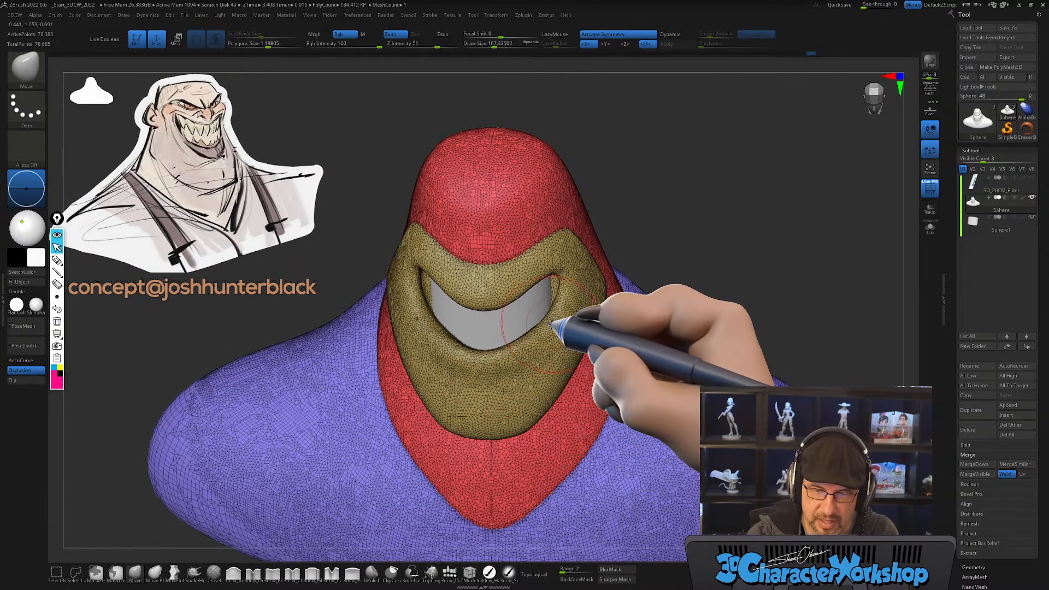
{"action": "mouse_move", "coordinate": [499, 361]}
{"action": "right_mouse_down"}
{"action": "mouse_move", "coordinate": [555, 358]}
{"action": "mouse_move", "coordinate": [543, 345]}
{"action": "mouse_move", "coordinate": [575, 367]}
{"action": "mouse_move", "coordinate": [545, 396]}
{"action": "right_mouse_up"}
{"action": "key", "text": "shift"}
{"action": "key", "text": "shift+f"}
Step: Shape the upper lip and the area above it with the Move brush at draw sizes of about 116 and 154
{"action": "right_click_drag", "start_coordinate": [545, 397], "coordinate": [535, 435], "text": "alt"}
{"action": "key", "text": "s"}
{"action": "left_click_drag", "start_coordinate": [486, 325], "coordinate": [478, 322]}
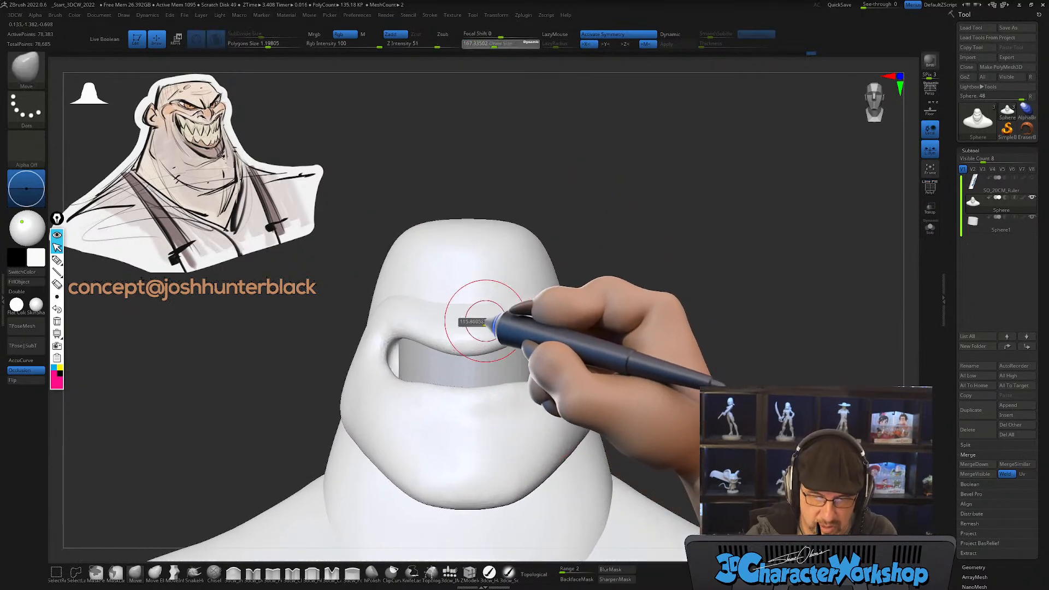
{"action": "right_click_drag", "start_coordinate": [503, 352], "coordinate": [503, 335]}
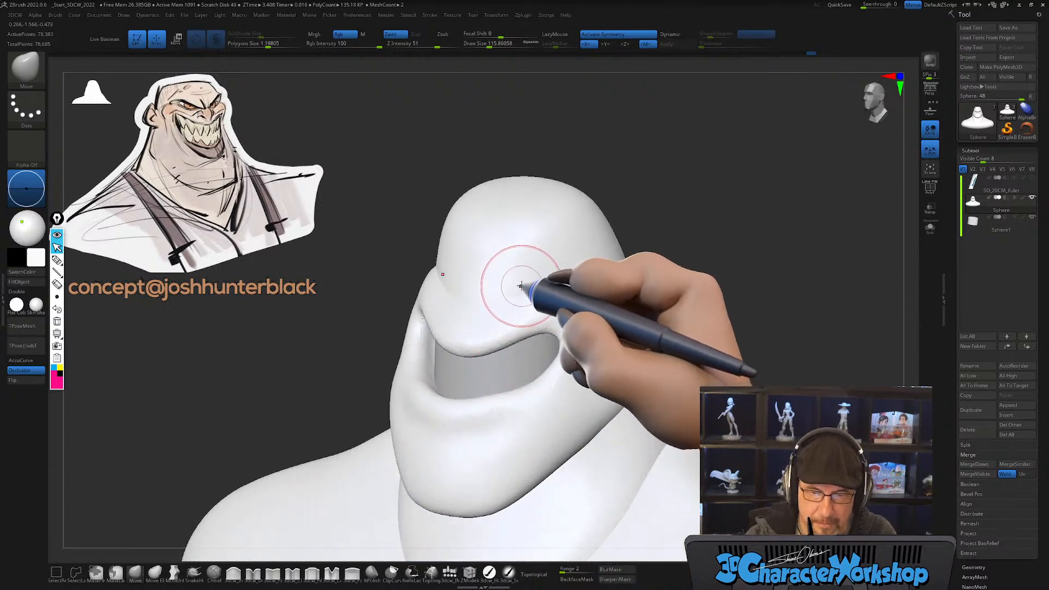
{"action": "mouse_move", "coordinate": [524, 290]}
{"action": "right_mouse_down"}
{"action": "mouse_move", "coordinate": [534, 300]}
{"action": "mouse_move", "coordinate": [514, 308]}
{"action": "mouse_move", "coordinate": [514, 271]}
{"action": "right_mouse_up"}
{"action": "key", "text": "s"}
{"action": "left_click_drag", "start_coordinate": [509, 270], "coordinate": [516, 269]}
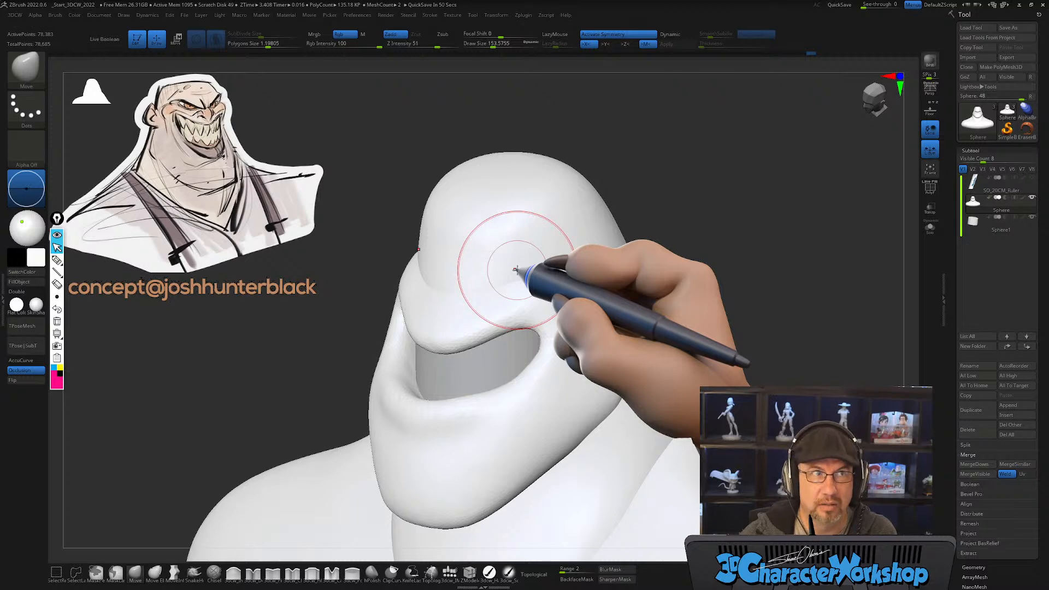
Step: Reshape the corner of the grin and the adjoining cheek with the Move brush at a draw size of about 177
{"action": "mouse_move", "coordinate": [486, 304]}
{"action": "right_mouse_down"}
{"action": "mouse_move", "coordinate": [475, 322]}
{"action": "mouse_move", "coordinate": [470, 295]}
{"action": "mouse_move", "coordinate": [492, 276]}
{"action": "mouse_move", "coordinate": [527, 297]}
{"action": "mouse_move", "coordinate": [628, 305]}
{"action": "mouse_move", "coordinate": [592, 276]}
{"action": "mouse_move", "coordinate": [583, 299]}
{"action": "right_mouse_up"}
{"action": "right_click_drag", "start_coordinate": [530, 354], "coordinate": [517, 356]}
{"action": "key", "text": "s"}
{"action": "left_click_drag", "start_coordinate": [528, 357], "coordinate": [538, 354]}
{"action": "left_click_drag", "start_coordinate": [537, 315], "coordinate": [546, 323]}
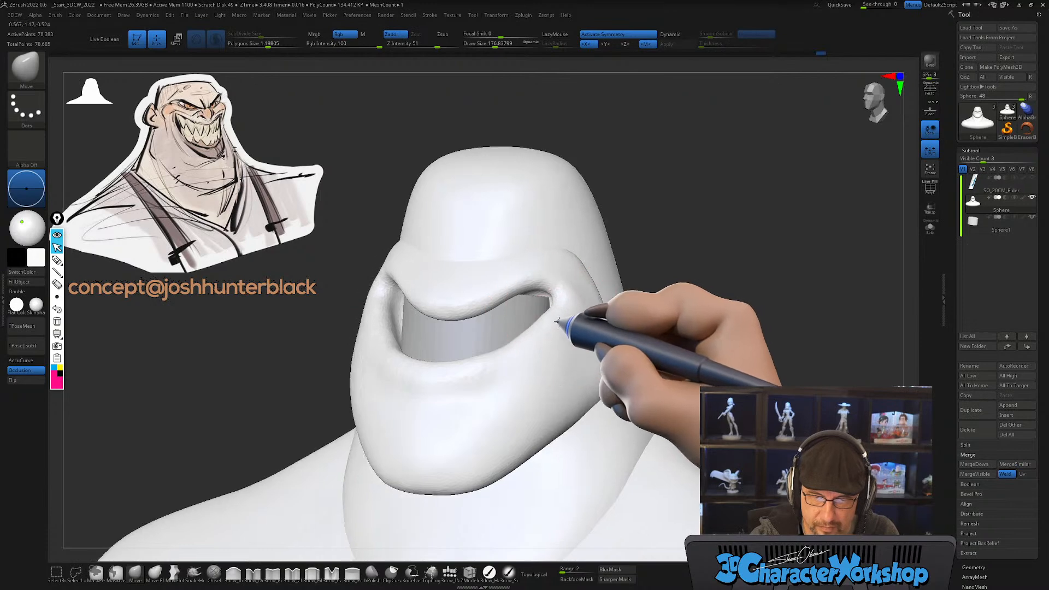
Step: Adjust the lower lip and the chin below it with the Move brush at varying draw sizes
{"action": "right_click_drag", "start_coordinate": [559, 314], "coordinate": [563, 318]}
{"action": "key", "text": "s"}
{"action": "left_click_drag", "start_coordinate": [474, 367], "coordinate": [452, 366]}
{"action": "right_click_drag", "start_coordinate": [486, 375], "coordinate": [459, 390]}
{"action": "key", "text": "s"}
{"action": "left_click_drag", "start_coordinate": [459, 410], "coordinate": [461, 409]}
Step: Carve a crease beneath the lower lip with the detail brush at a draw size of about 108, with the PolyFrame display on
{"action": "left_click", "coordinate": [253, 572]}
{"action": "right_click_drag", "start_coordinate": [350, 420], "coordinate": [402, 408]}
{"action": "mouse_move", "coordinate": [477, 358]}
{"action": "right_mouse_down", "text": "ctrl"}
{"action": "mouse_move", "coordinate": [484, 375]}
{"action": "mouse_move", "coordinate": [496, 339]}
{"action": "right_mouse_up", "text": "ctrl"}
{"action": "key", "text": "s"}
{"action": "left_click_drag", "start_coordinate": [496, 350], "coordinate": [486, 351]}
{"action": "right_click_drag", "start_coordinate": [495, 354], "coordinate": [512, 390], "text": "alt"}
{"action": "key", "text": "shift+f"}
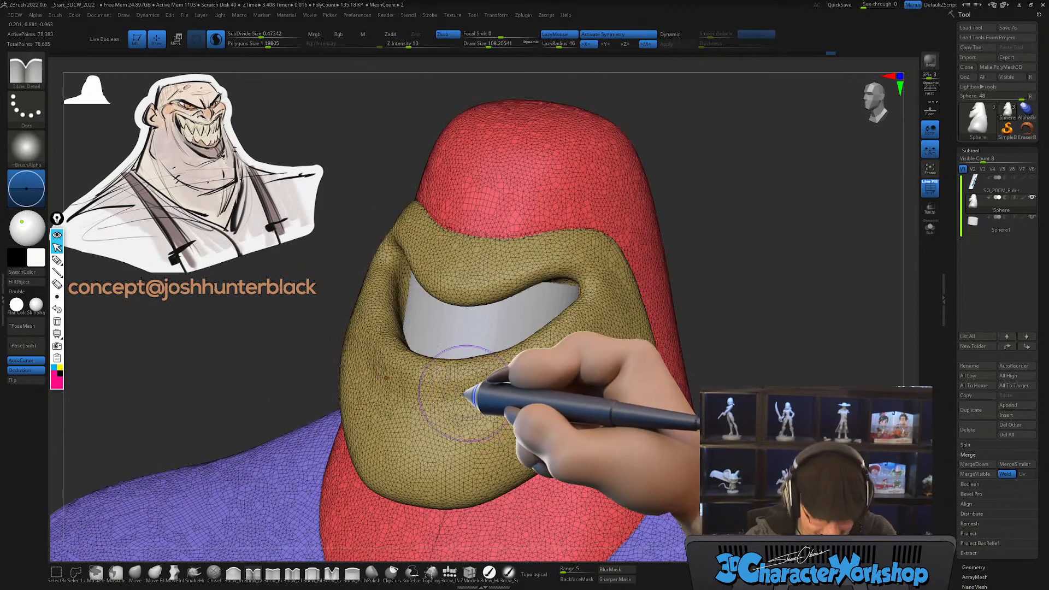
{"action": "left_click_drag", "start_coordinate": [509, 391], "coordinate": [544, 378]}
{"action": "mouse_move", "coordinate": [412, 382]}
{"action": "left_mouse_down"}
{"action": "mouse_move", "coordinate": [473, 394]}
{"action": "mouse_move", "coordinate": [552, 370]}
{"action": "left_mouse_up"}
{"action": "mouse_move", "coordinate": [530, 393]}
{"action": "right_mouse_down"}
{"action": "mouse_move", "coordinate": [514, 395]}
{"action": "mouse_move", "coordinate": [525, 395]}
{"action": "right_mouse_up"}
{"action": "left_click_drag", "start_coordinate": [500, 391], "coordinate": [554, 368]}
{"action": "mouse_move", "coordinate": [571, 370]}
{"action": "right_mouse_down"}
{"action": "mouse_move", "coordinate": [585, 363]}
{"action": "mouse_move", "coordinate": [580, 348]}
{"action": "right_mouse_up"}
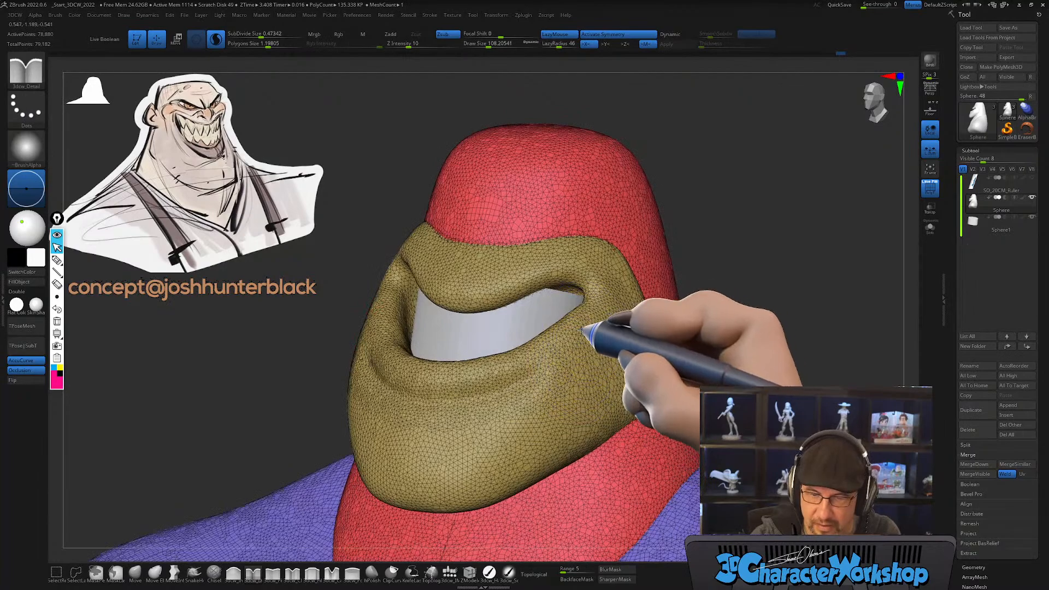
Step: Extend the lower lip crease up toward the mouth corner and smooth the chin and cheek beside it
{"action": "left_click_drag", "start_coordinate": [508, 382], "coordinate": [568, 356]}
{"action": "mouse_move", "coordinate": [591, 363]}
{"action": "right_mouse_down"}
{"action": "mouse_move", "coordinate": [578, 379]}
{"action": "mouse_move", "coordinate": [585, 344]}
{"action": "right_mouse_up"}
{"action": "left_click_drag", "start_coordinate": [585, 344], "coordinate": [483, 391]}
{"action": "mouse_move", "coordinate": [539, 393]}
{"action": "right_mouse_down"}
{"action": "mouse_move", "coordinate": [590, 375]}
{"action": "mouse_move", "coordinate": [543, 437]}
{"action": "mouse_move", "coordinate": [529, 432]}
{"action": "right_mouse_up"}
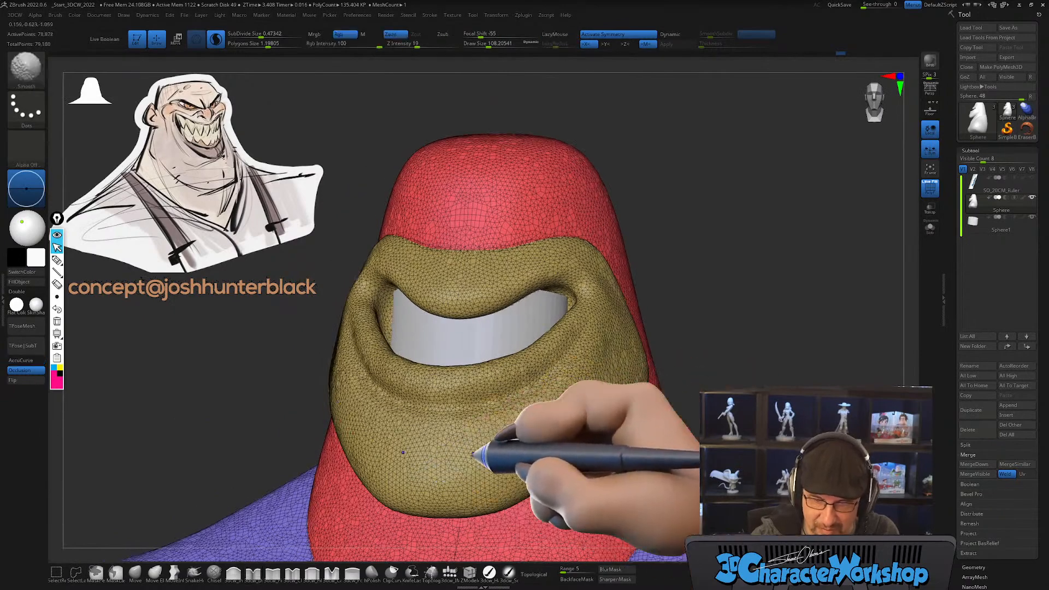
{"action": "right_click_drag", "start_coordinate": [632, 363], "coordinate": [627, 377]}
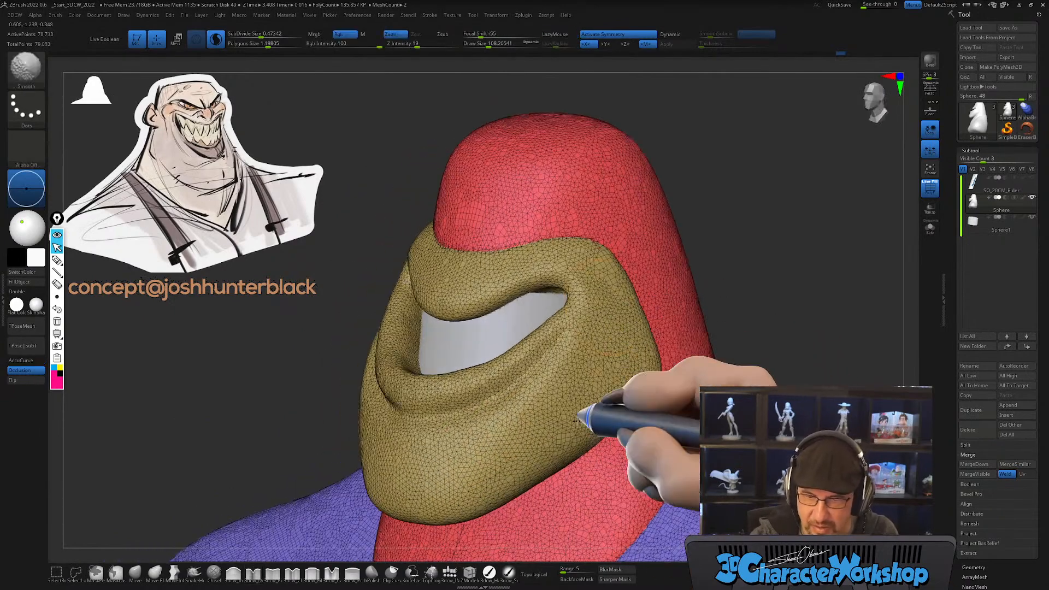
Step: Hide the PolyFrame display and sharpen the lower lip fold and mouth corners with the detail brush at draw sizes of about 71 and 54
{"action": "key", "text": "shift+f"}
{"action": "mouse_move", "coordinate": [551, 417]}
{"action": "right_mouse_down"}
{"action": "mouse_move", "coordinate": [578, 403]}
{"action": "mouse_move", "coordinate": [538, 426]}
{"action": "mouse_move", "coordinate": [556, 429]}
{"action": "right_mouse_up"}
{"action": "mouse_move", "coordinate": [555, 429]}
{"action": "left_mouse_down", "text": "ctrl"}
{"action": "mouse_move", "coordinate": [551, 444]}
{"action": "mouse_move", "coordinate": [554, 414]}
{"action": "left_mouse_up", "text": "ctrl"}
{"action": "right_click_drag", "start_coordinate": [554, 414], "coordinate": [536, 395]}
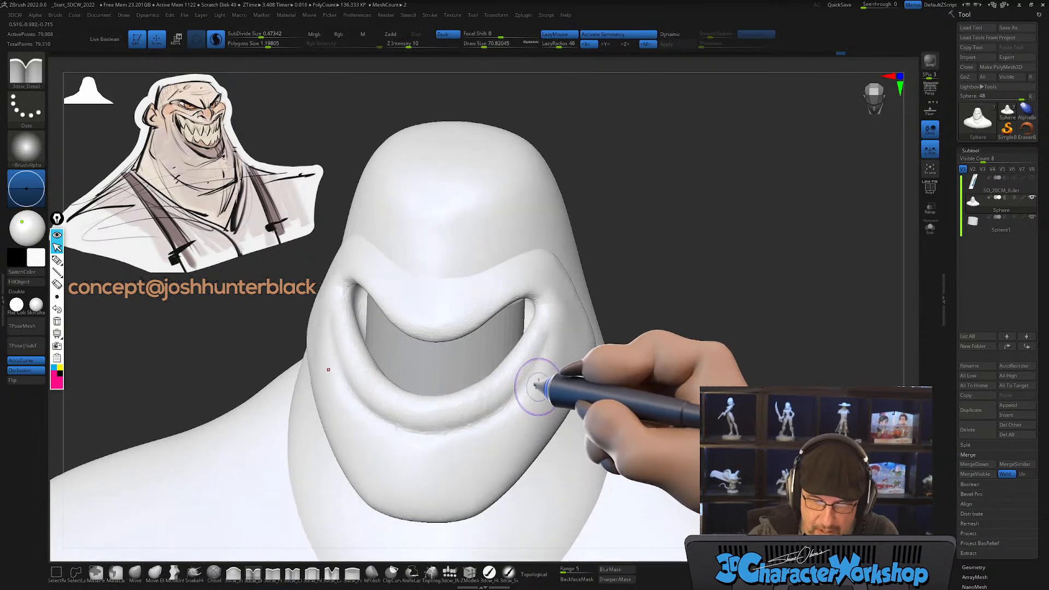
{"action": "right_click_drag", "start_coordinate": [546, 349], "coordinate": [544, 344]}
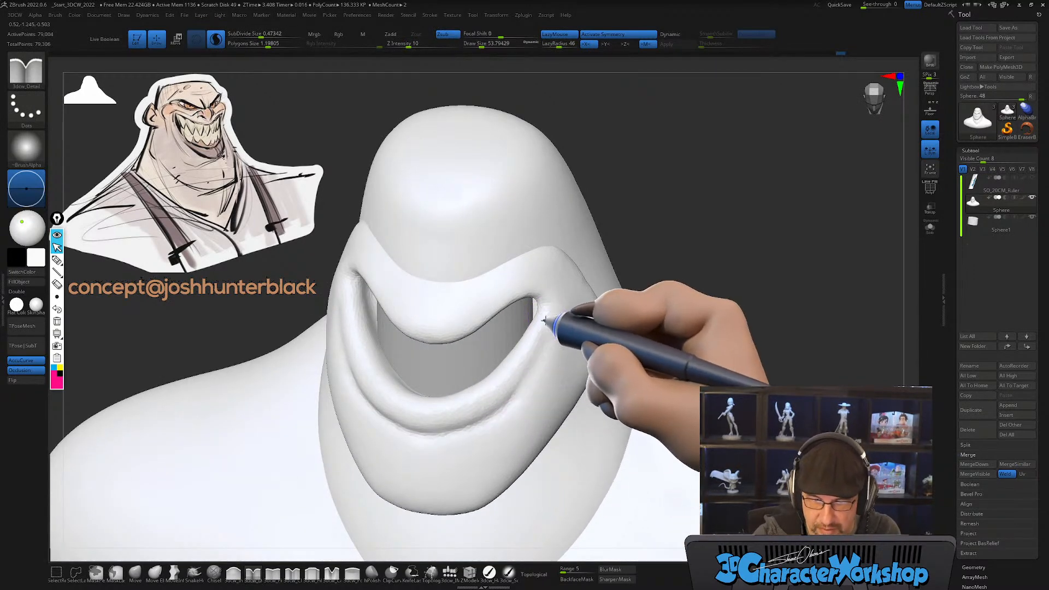
{"action": "mouse_move", "coordinate": [545, 351]}
{"action": "right_mouse_down"}
{"action": "mouse_move", "coordinate": [521, 411]}
{"action": "mouse_move", "coordinate": [532, 409]}
{"action": "right_mouse_up"}
{"action": "mouse_move", "coordinate": [492, 444]}
{"action": "right_mouse_down"}
{"action": "mouse_move", "coordinate": [503, 433]}
{"action": "mouse_move", "coordinate": [523, 445]}
{"action": "mouse_move", "coordinate": [526, 467]}
{"action": "mouse_move", "coordinate": [526, 440]}
{"action": "right_mouse_up"}
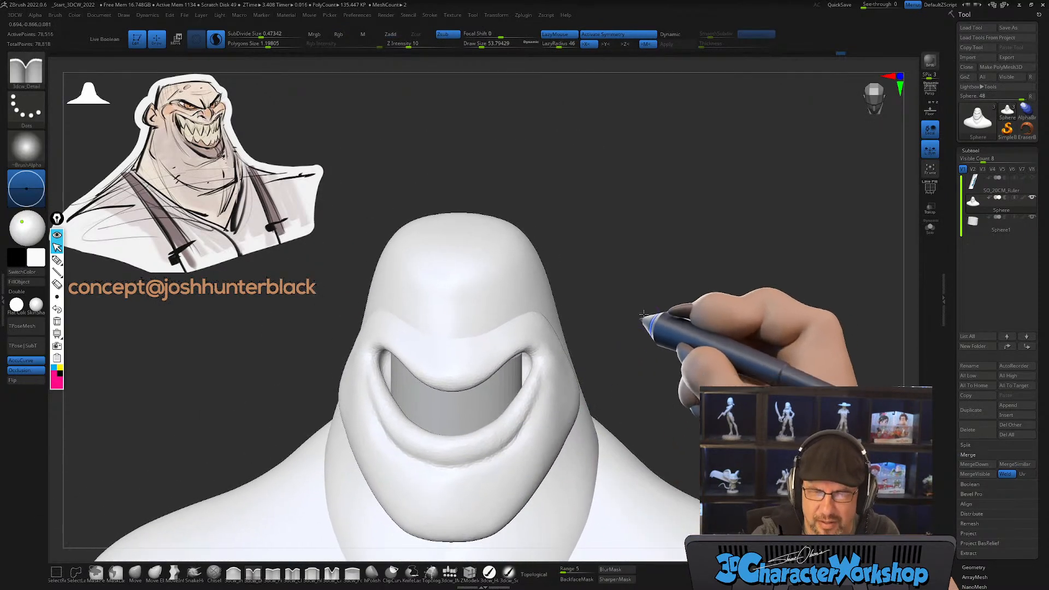
Step: Select the teeth cylinder and reshape its sides to fill the mouth corners with the Move brush at a draw size of about 119
{"action": "right_click_drag", "start_coordinate": [637, 339], "coordinate": [637, 315]}
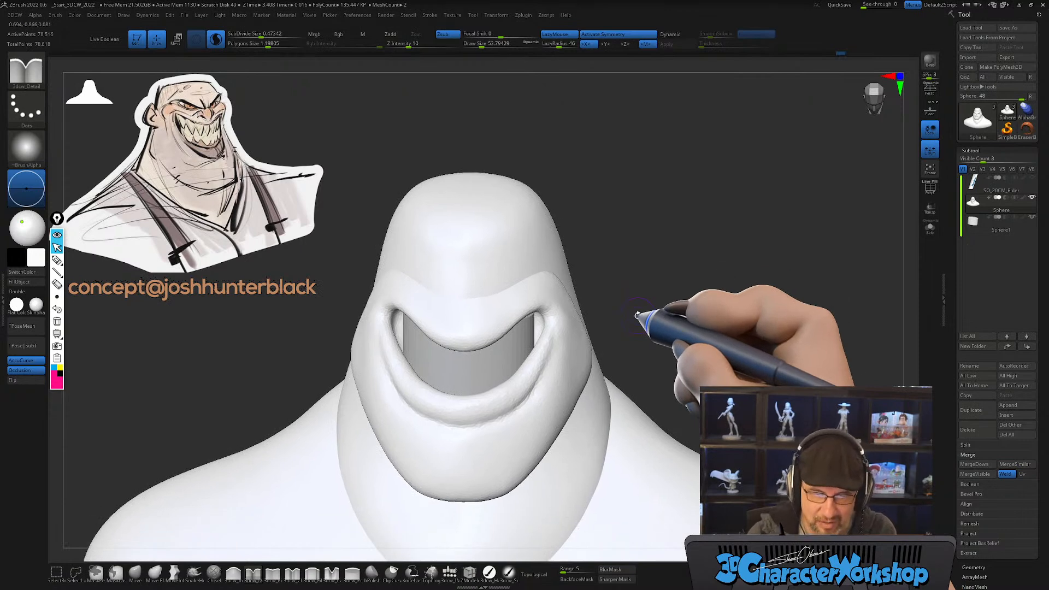
{"action": "right_click_drag", "start_coordinate": [520, 368], "coordinate": [509, 376]}
{"action": "left_click", "coordinate": [532, 343], "text": "alt"}
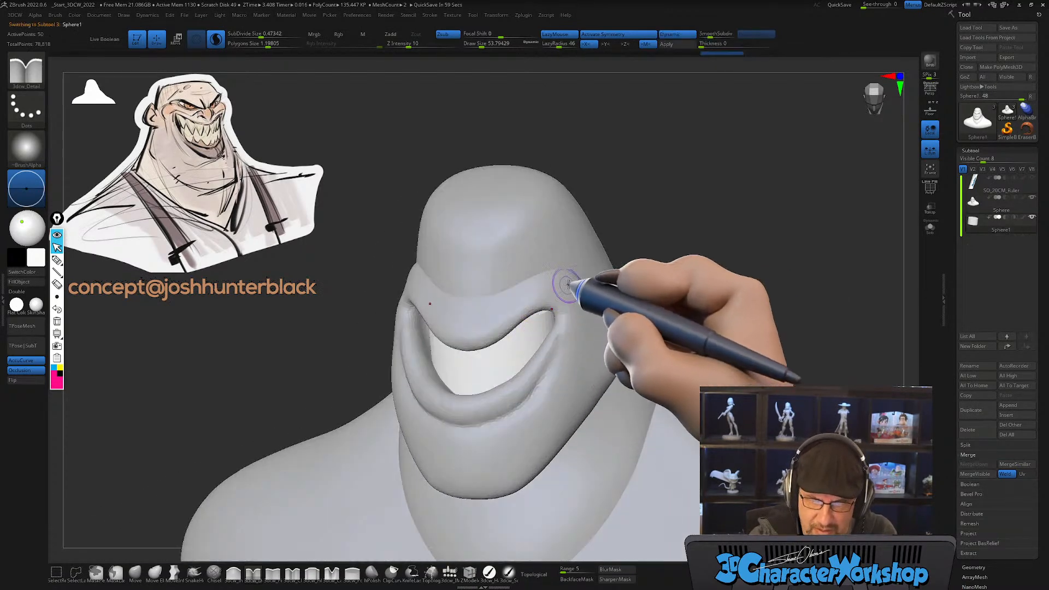
{"action": "left_click", "coordinate": [135, 571]}
{"action": "left_click_drag", "start_coordinate": [538, 332], "coordinate": [540, 332]}
{"action": "left_click_drag", "start_coordinate": [541, 324], "coordinate": [549, 309]}
{"action": "right_click_drag", "start_coordinate": [549, 330], "coordinate": [549, 306]}
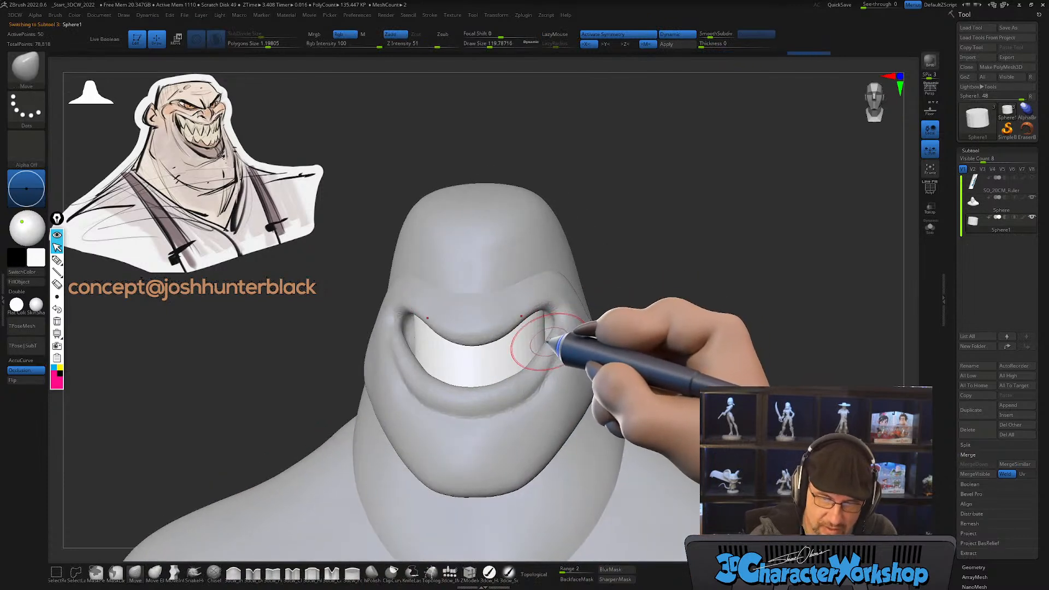
{"action": "right_click", "coordinate": [638, 300]}
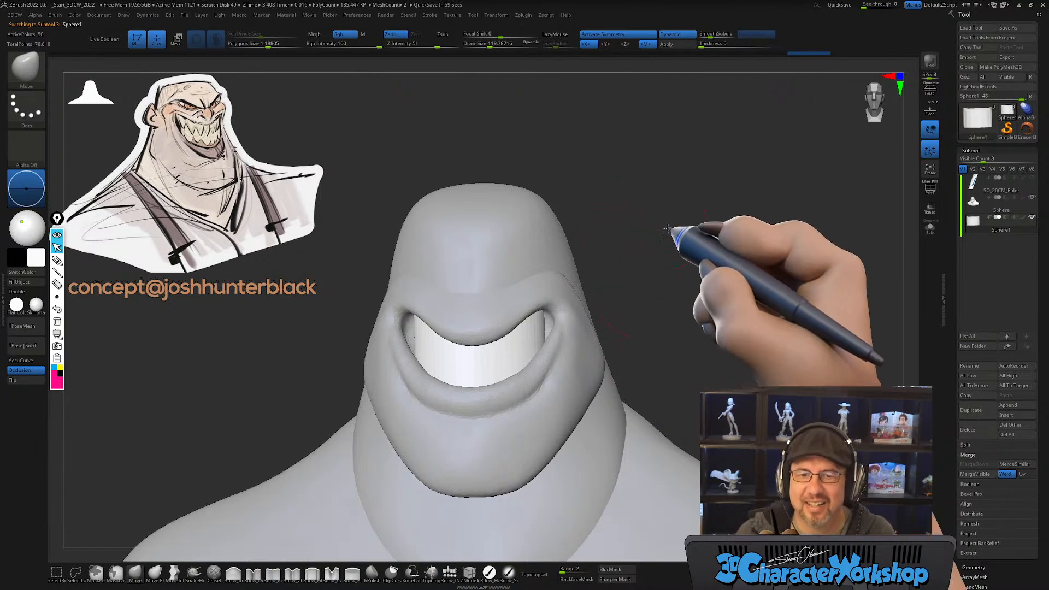
{"action": "right_click_drag", "start_coordinate": [696, 228], "coordinate": [672, 218]}
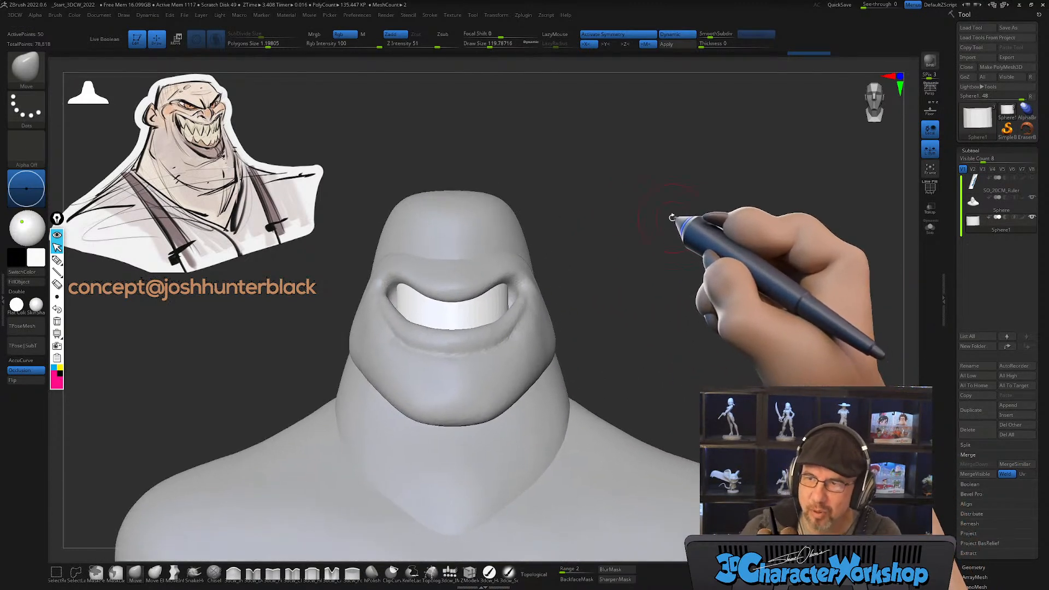
{"action": "key", "text": "s"}
{"action": "left_click", "coordinate": [618, 256]}
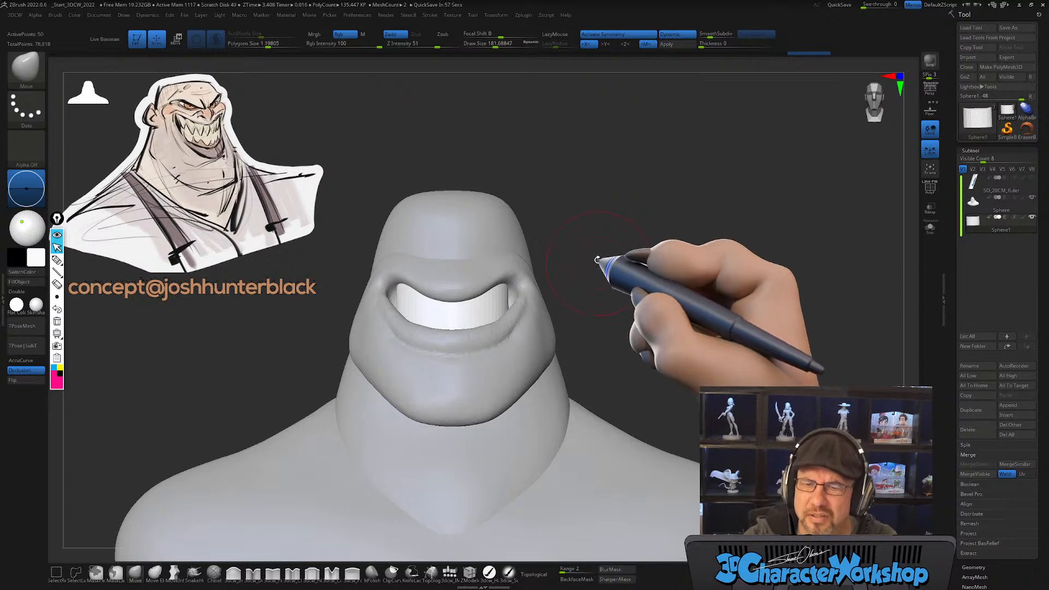
{"action": "left_click_drag", "start_coordinate": [596, 263], "coordinate": [604, 253], "text": "alt"}
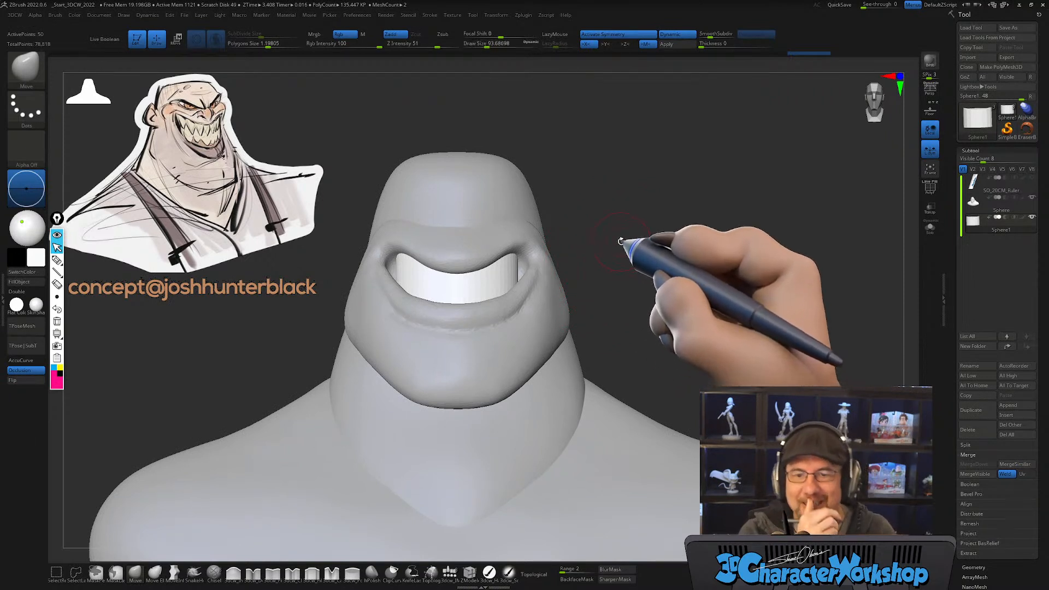
{"action": "mouse_move", "coordinate": [618, 241]}
{"action": "left_mouse_down"}
{"action": "mouse_move", "coordinate": [604, 297]}
{"action": "mouse_move", "coordinate": [617, 293]}
{"action": "mouse_move", "coordinate": [480, 300]}
{"action": "mouse_move", "coordinate": [544, 293]}
{"action": "mouse_move", "coordinate": [523, 295]}
{"action": "mouse_move", "coordinate": [524, 258]}
{"action": "left_mouse_up"}
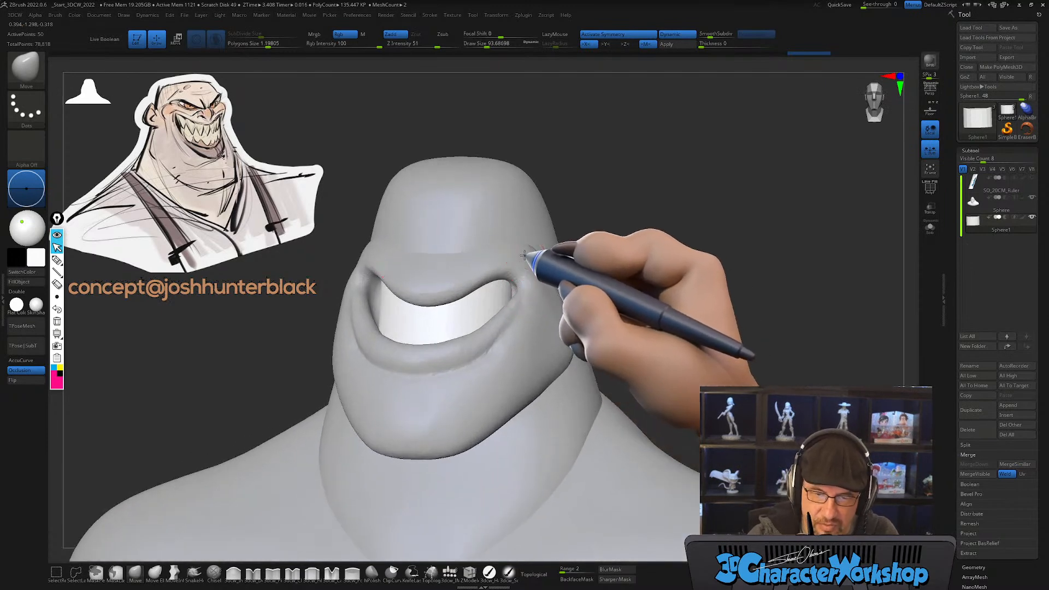
Step: Select the head and raise the folds above the mouth corners with the Move brush at draw size about 108, enabling topological masking
{"action": "left_click", "coordinate": [524, 255], "text": "alt"}
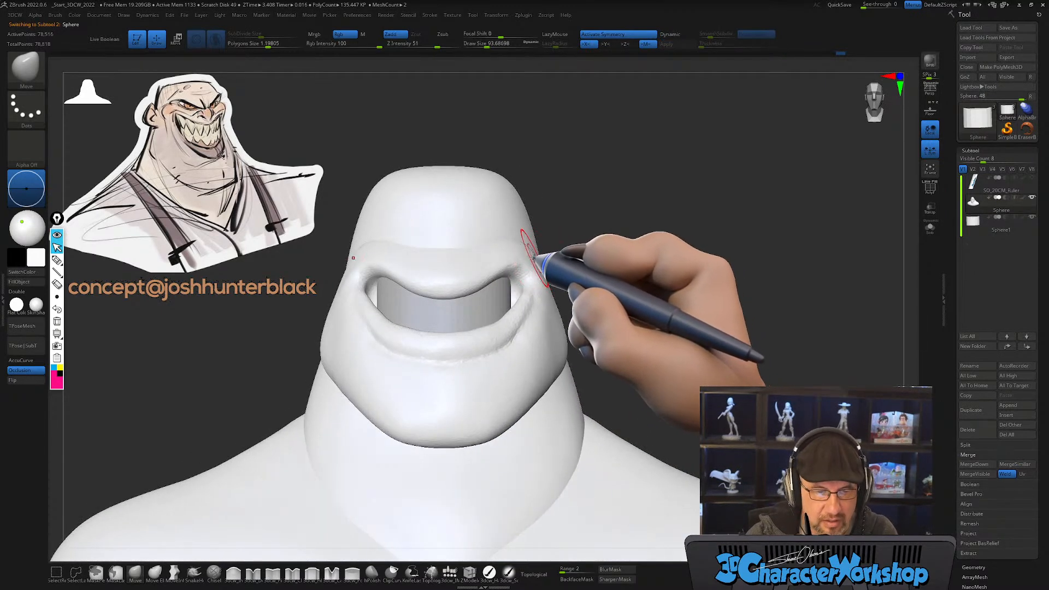
{"action": "left_click_drag", "start_coordinate": [204, 171], "coordinate": [169, 115]}
{"action": "mouse_move", "coordinate": [538, 282]}
{"action": "right_mouse_down"}
{"action": "mouse_move", "coordinate": [523, 257]}
{"action": "mouse_move", "coordinate": [545, 275]}
{"action": "right_mouse_up"}
{"action": "key", "text": "]"}
{"action": "left_click_drag", "start_coordinate": [527, 259], "coordinate": [529, 255]}
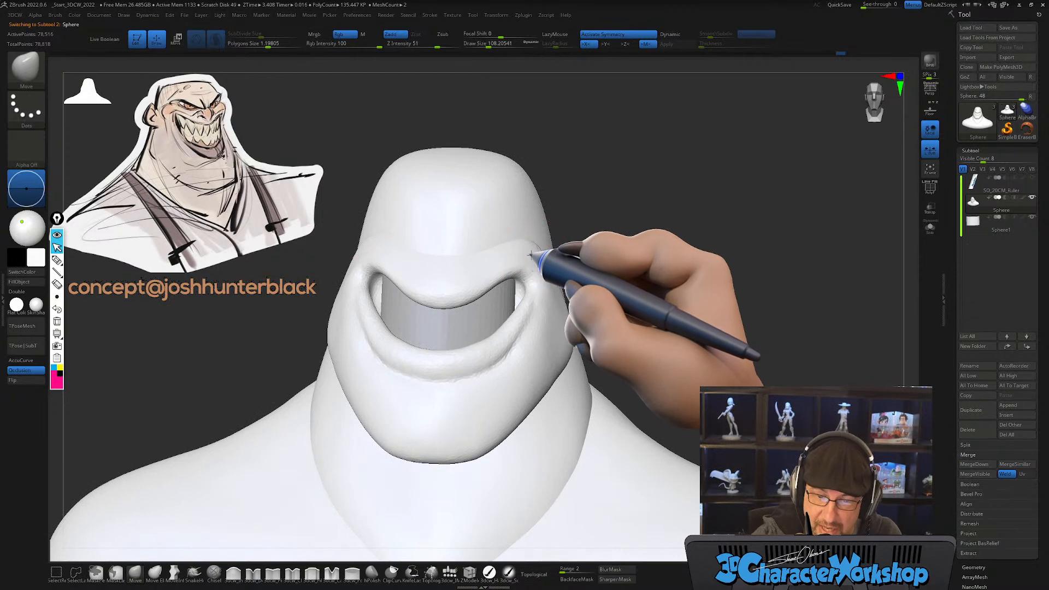
{"action": "mouse_move", "coordinate": [553, 240]}
{"action": "right_mouse_down"}
{"action": "mouse_move", "coordinate": [551, 266]}
{"action": "mouse_move", "coordinate": [579, 281]}
{"action": "right_mouse_up"}
{"action": "left_click", "coordinate": [535, 575]}
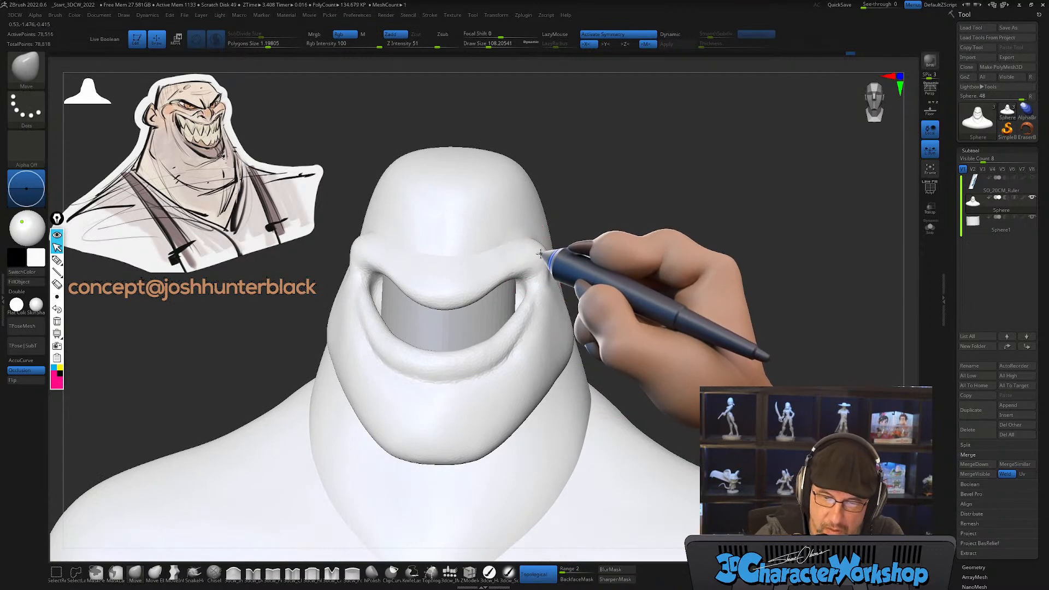
{"action": "right_click_drag", "start_coordinate": [550, 245], "coordinate": [529, 268]}
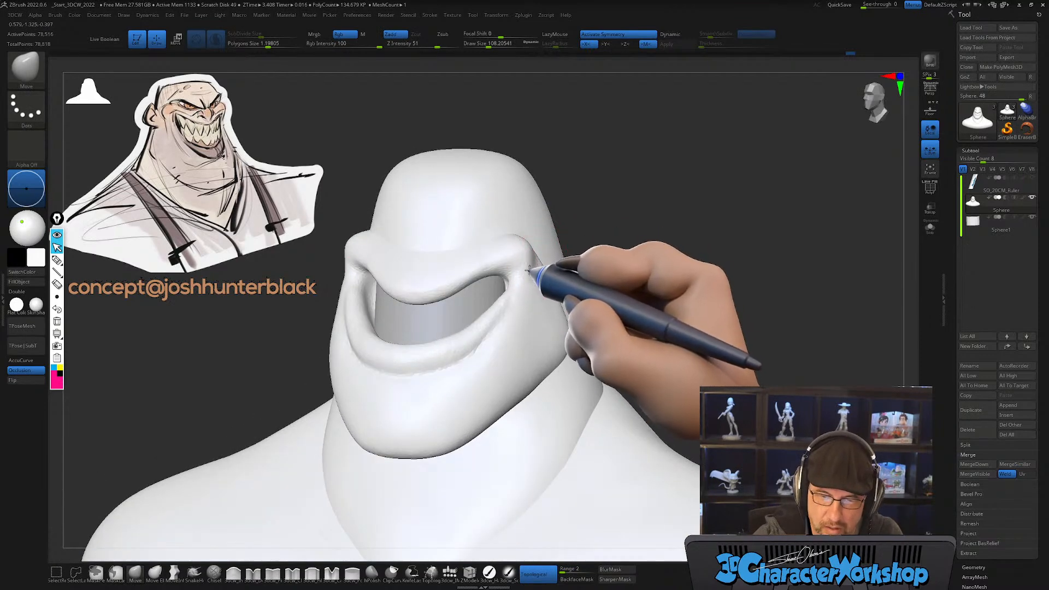
{"action": "right_click_drag", "start_coordinate": [522, 303], "coordinate": [532, 296]}
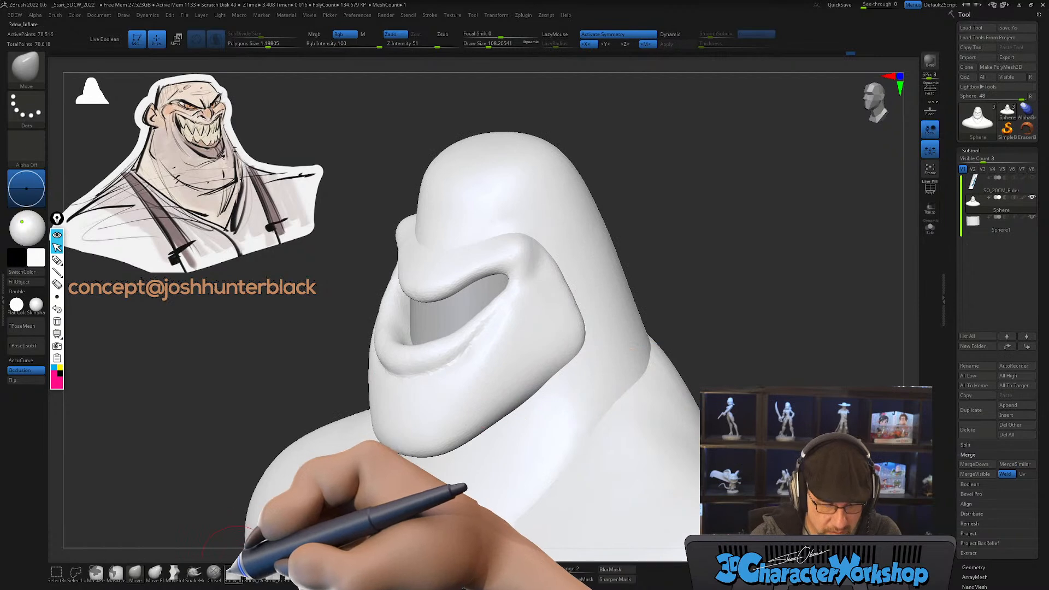
Step: Carve a cheek crease beside the mouth corner with the detail brush at a draw size of about 94
{"action": "left_click", "coordinate": [253, 572]}
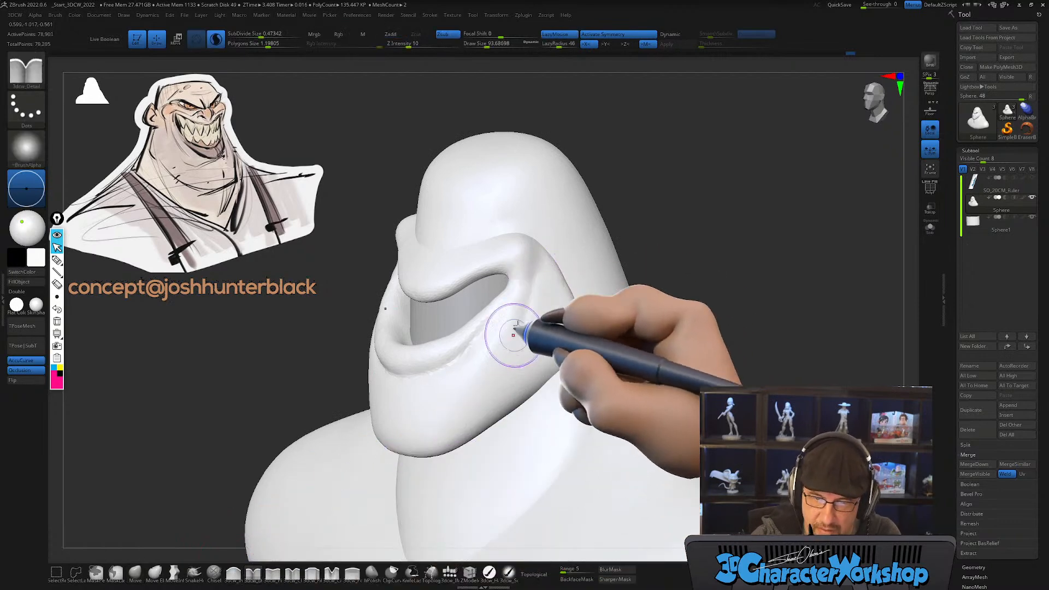
{"action": "mouse_move", "coordinate": [487, 409]}
{"action": "right_mouse_down", "text": "shift"}
{"action": "mouse_move", "coordinate": [537, 378]}
{"action": "mouse_move", "coordinate": [529, 370]}
{"action": "mouse_move", "coordinate": [581, 370]}
{"action": "mouse_move", "coordinate": [538, 371]}
{"action": "mouse_move", "coordinate": [596, 345]}
{"action": "right_mouse_up", "text": "shift"}
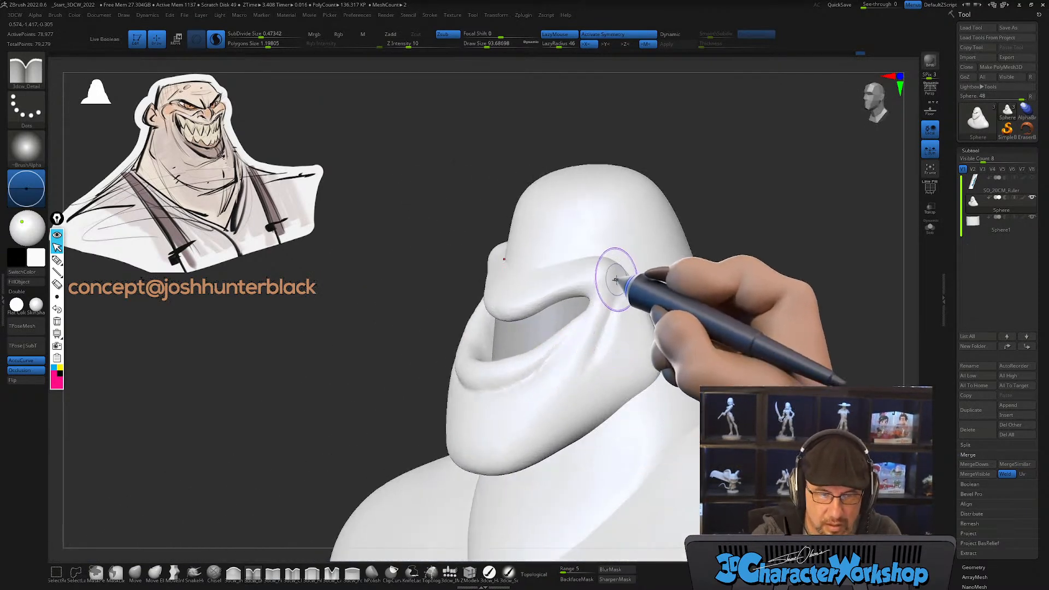
{"action": "key", "text": "ctrl"}
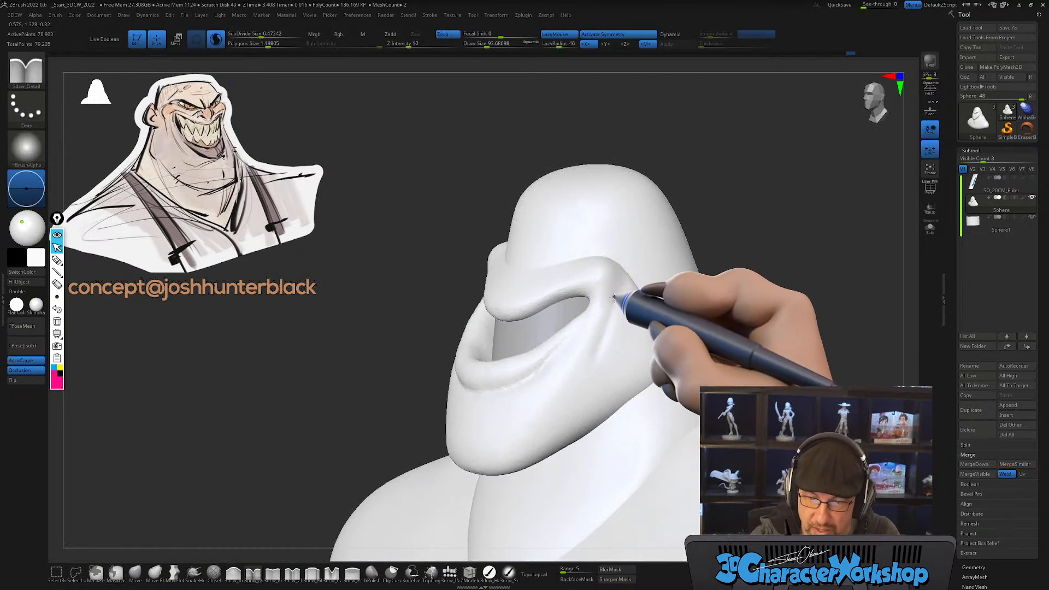
{"action": "mouse_move", "coordinate": [613, 357]}
{"action": "right_mouse_down"}
{"action": "mouse_move", "coordinate": [642, 357]}
{"action": "mouse_move", "coordinate": [603, 367]}
{"action": "mouse_move", "coordinate": [613, 347]}
{"action": "mouse_move", "coordinate": [637, 362]}
{"action": "mouse_move", "coordinate": [531, 304]}
{"action": "right_mouse_up"}
{"action": "key", "text": "shift"}
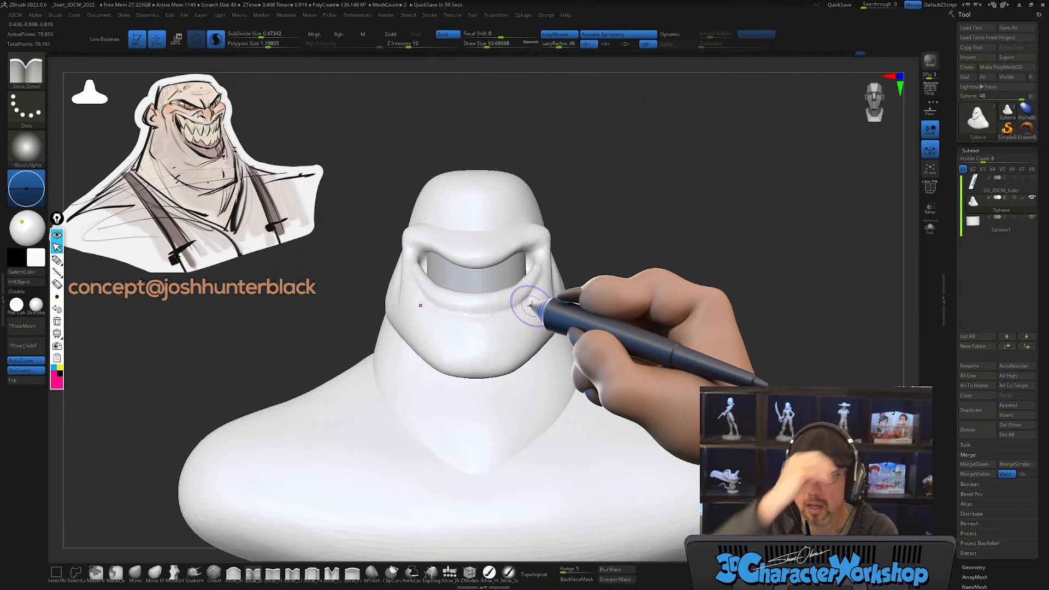
Step: Refine the mouth corners and the edge of the upper lip with the detail brush at a draw size of about 94
{"action": "mouse_move", "coordinate": [510, 316]}
{"action": "right_mouse_down", "text": "alt"}
{"action": "mouse_move", "coordinate": [508, 354]}
{"action": "mouse_move", "coordinate": [543, 315]}
{"action": "mouse_move", "coordinate": [537, 371]}
{"action": "right_mouse_up", "text": "alt"}
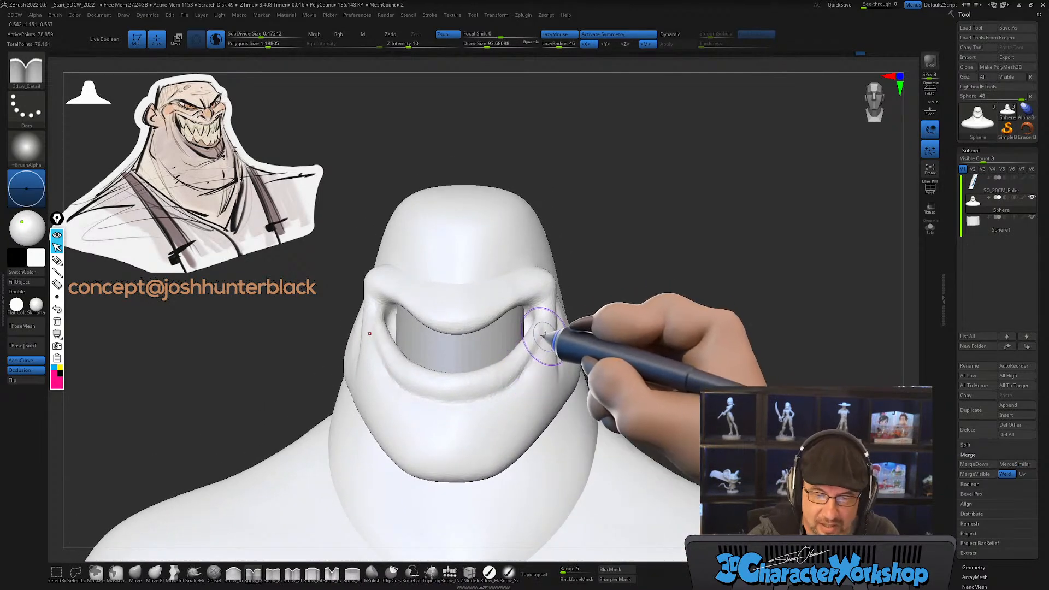
{"action": "right_click_drag", "start_coordinate": [539, 257], "coordinate": [540, 317]}
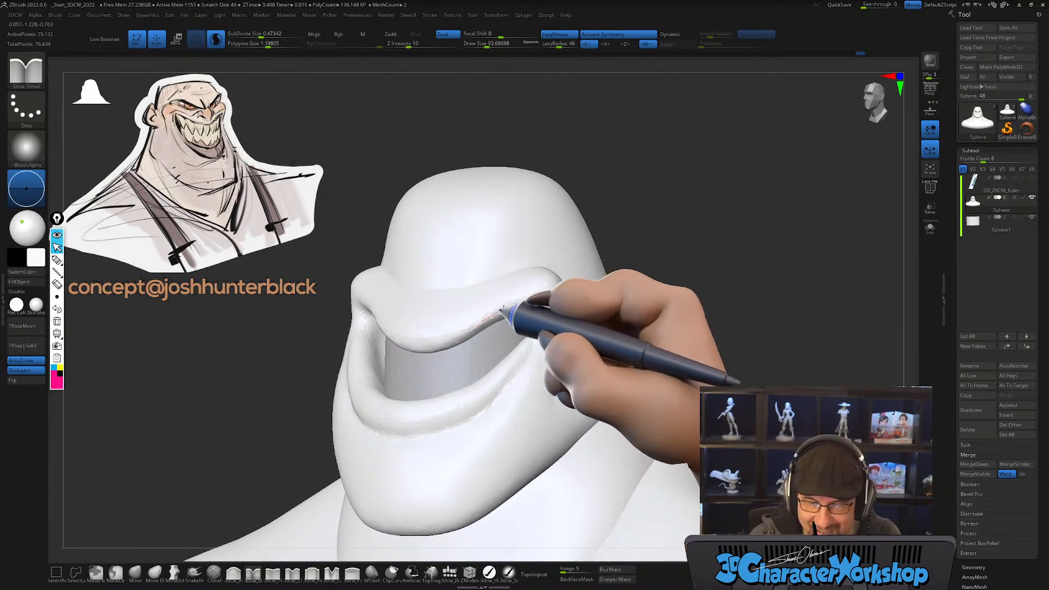
{"action": "right_click_drag", "start_coordinate": [539, 304], "coordinate": [463, 391]}
Step: Insert a QuadSphere-2 mesh above the centre of the upper lip as the nose base
{"action": "left_click", "coordinate": [449, 572]}
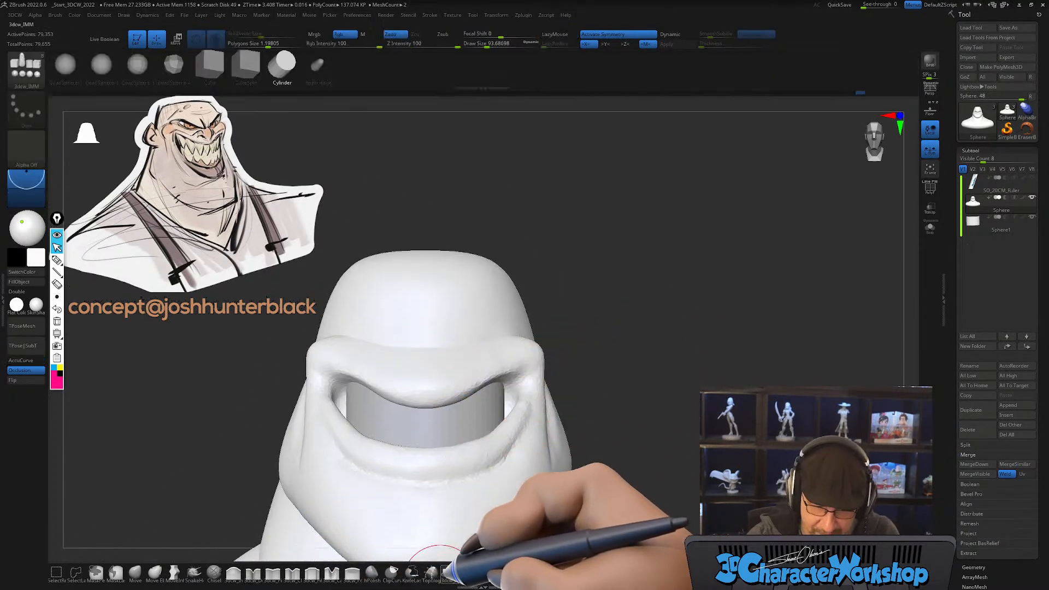
{"action": "left_click", "coordinate": [103, 66]}
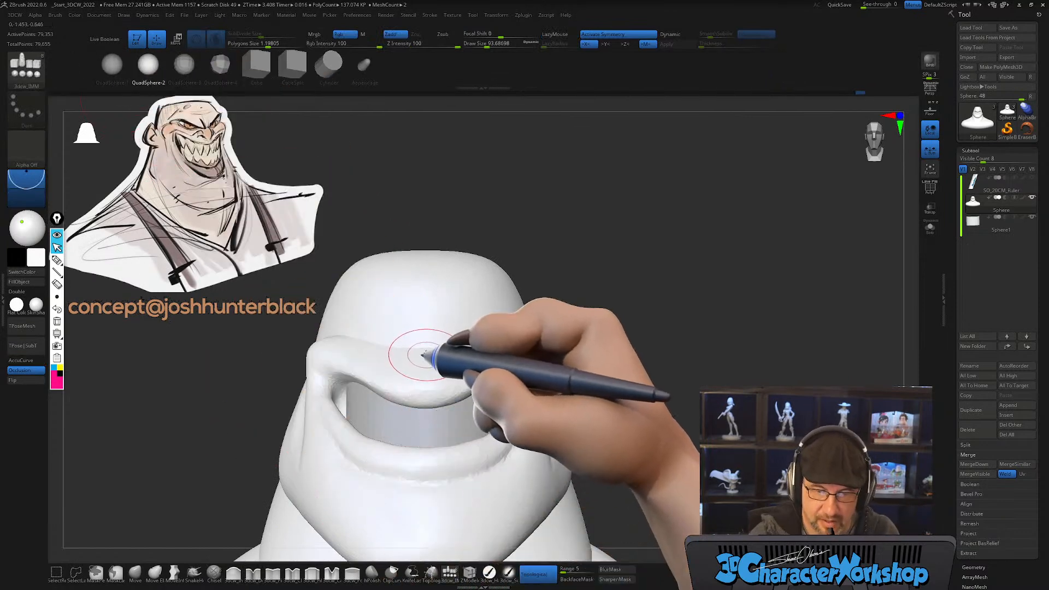
{"action": "left_click_drag", "start_coordinate": [420, 381], "coordinate": [420, 381]}
{"action": "right_click_drag", "start_coordinate": [511, 314], "coordinate": [454, 327]}
Step: Shape the nose sphere into a narrow upright egg with the Gizmo, tilt it and seat it above the upper lip
{"action": "key", "text": "w"}
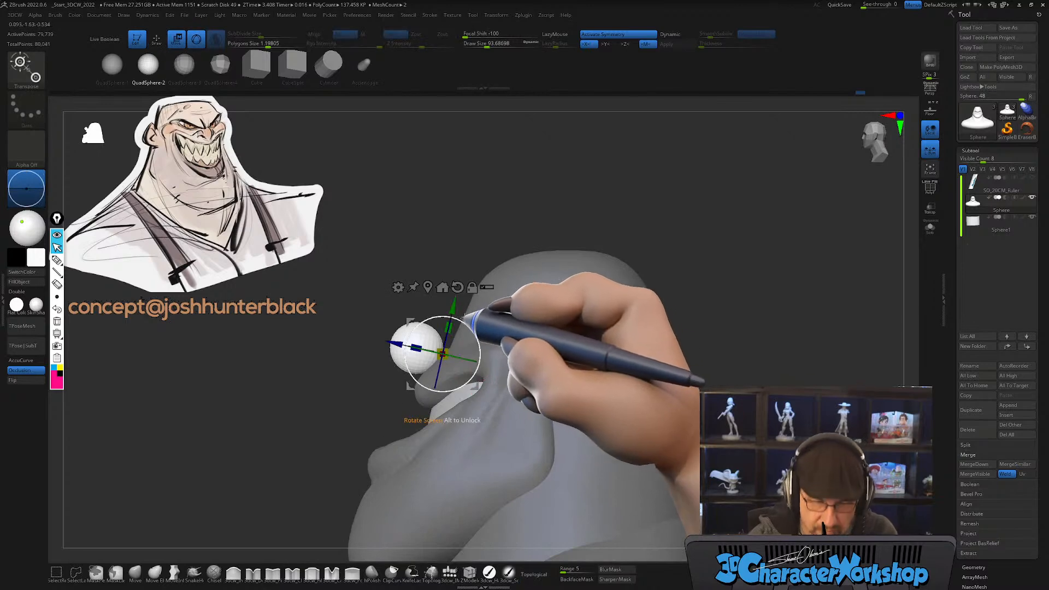
{"action": "right_click_drag", "start_coordinate": [486, 427], "coordinate": [480, 402]}
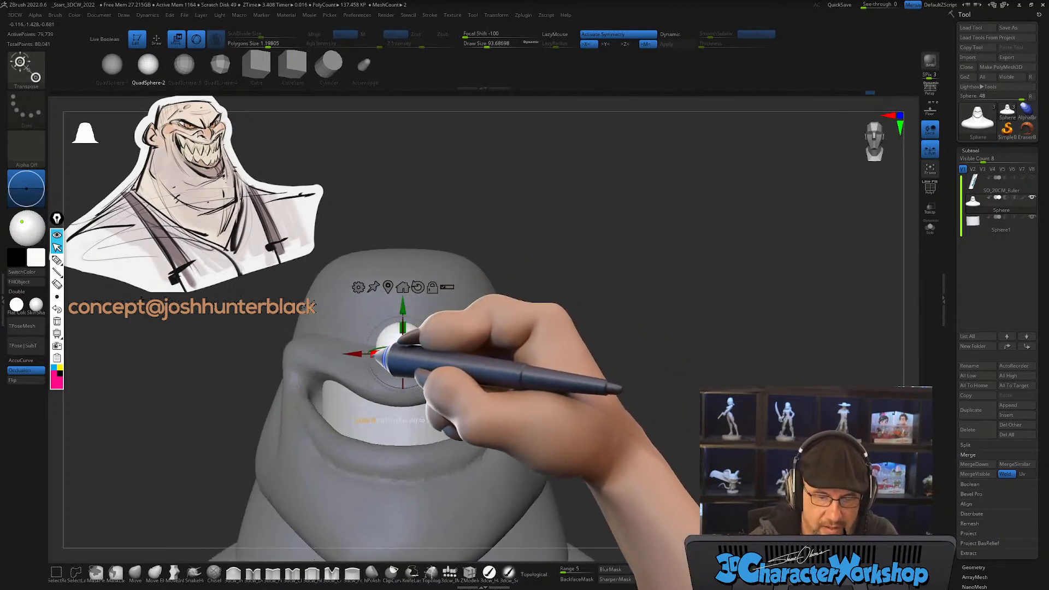
{"action": "left_click_drag", "start_coordinate": [382, 354], "coordinate": [383, 354]}
{"action": "right_click_drag", "start_coordinate": [498, 364], "coordinate": [492, 380], "text": "ctrl"}
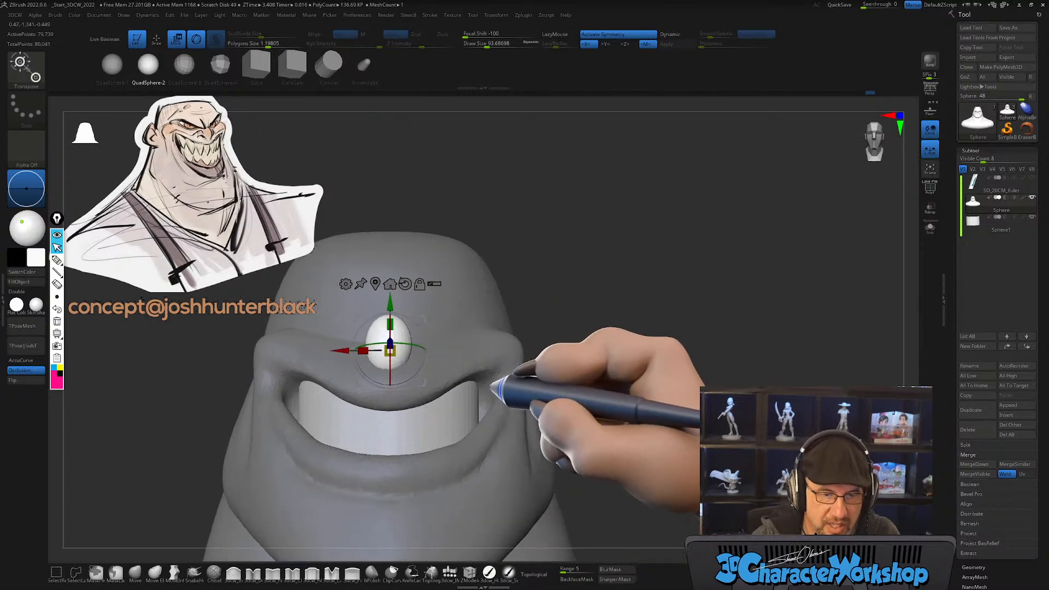
{"action": "right_click_drag", "start_coordinate": [467, 316], "coordinate": [457, 336]}
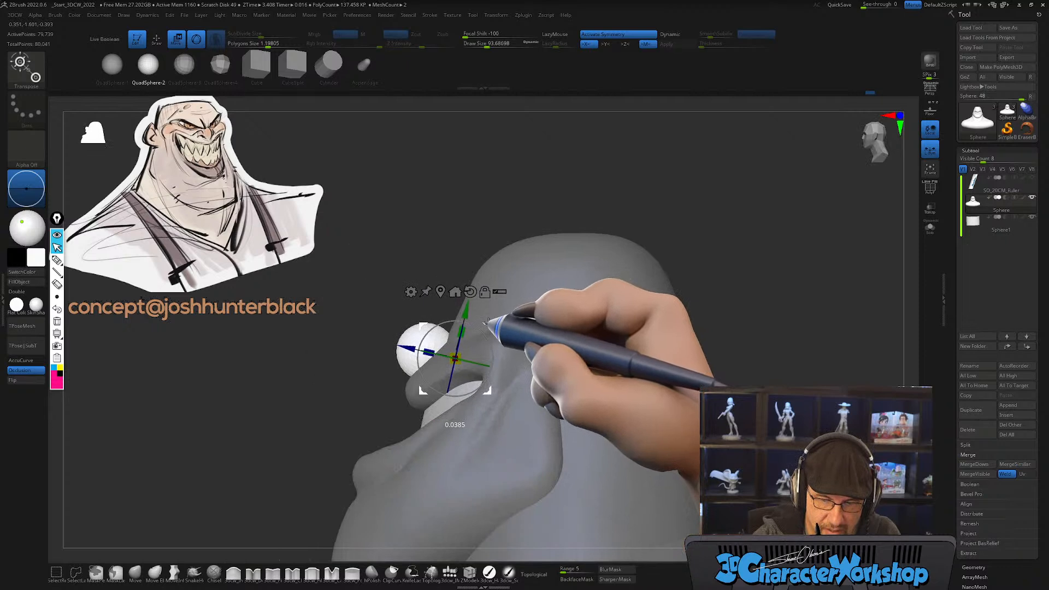
{"action": "mouse_move", "coordinate": [417, 272]}
{"action": "right_mouse_down", "text": "ctrl"}
{"action": "mouse_move", "coordinate": [421, 247]}
{"action": "mouse_move", "coordinate": [410, 252]}
{"action": "right_mouse_up", "text": "ctrl"}
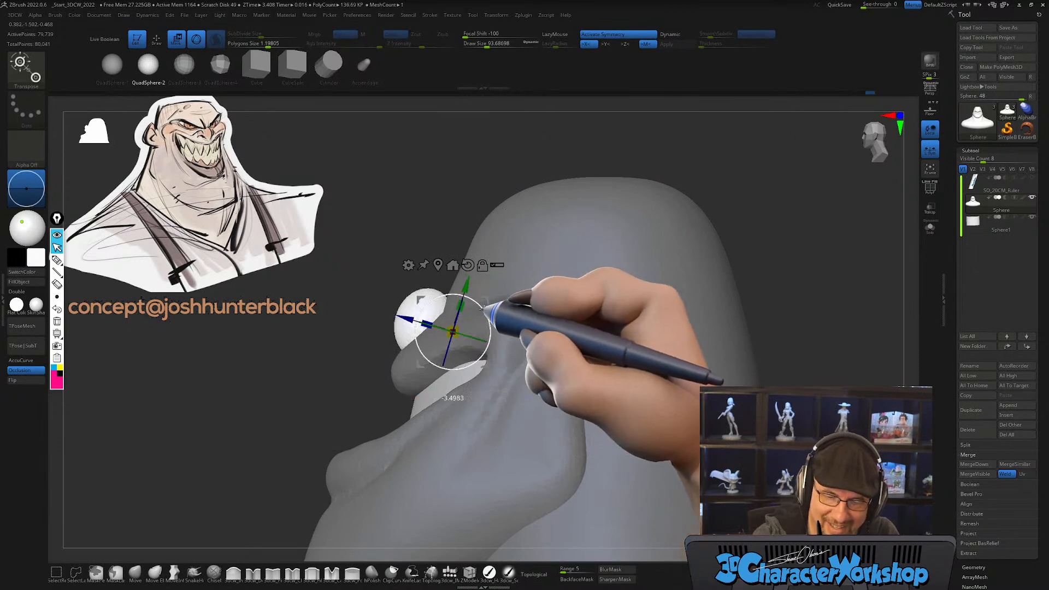
{"action": "right_click_drag", "start_coordinate": [431, 310], "coordinate": [524, 362]}
{"action": "mouse_move", "coordinate": [453, 347]}
{"action": "right_mouse_down", "text": "alt"}
{"action": "mouse_move", "coordinate": [574, 369]}
{"action": "mouse_move", "coordinate": [499, 433]}
{"action": "mouse_move", "coordinate": [558, 377]}
{"action": "mouse_move", "coordinate": [567, 423]}
{"action": "mouse_move", "coordinate": [573, 415]}
{"action": "mouse_move", "coordinate": [533, 343]}
{"action": "right_mouse_up", "text": "alt"}
{"action": "key", "text": "q"}
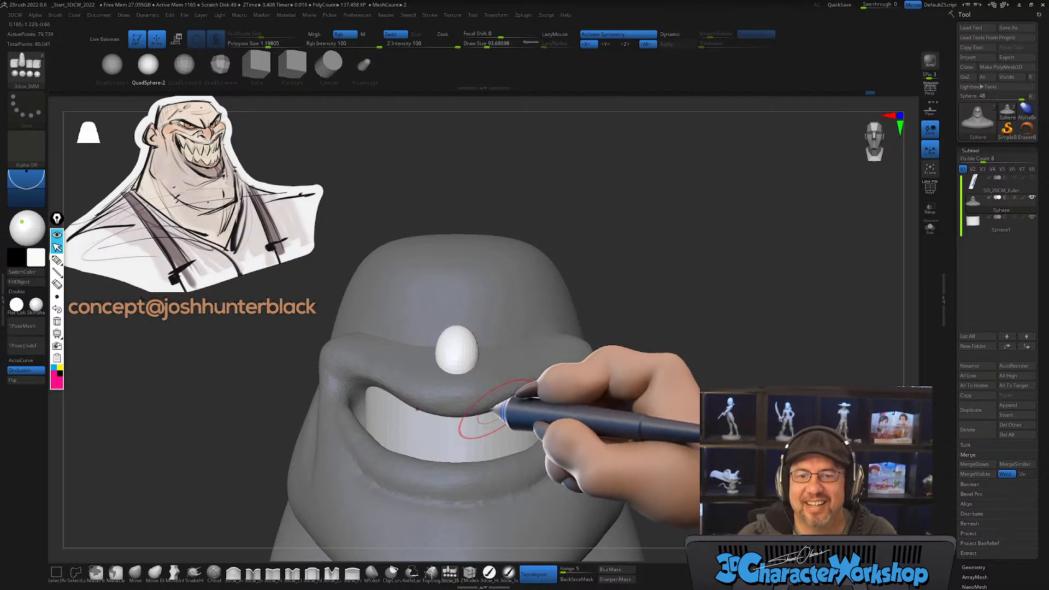
{"action": "right_click_drag", "start_coordinate": [506, 332], "coordinate": [514, 318], "text": "ctrl"}
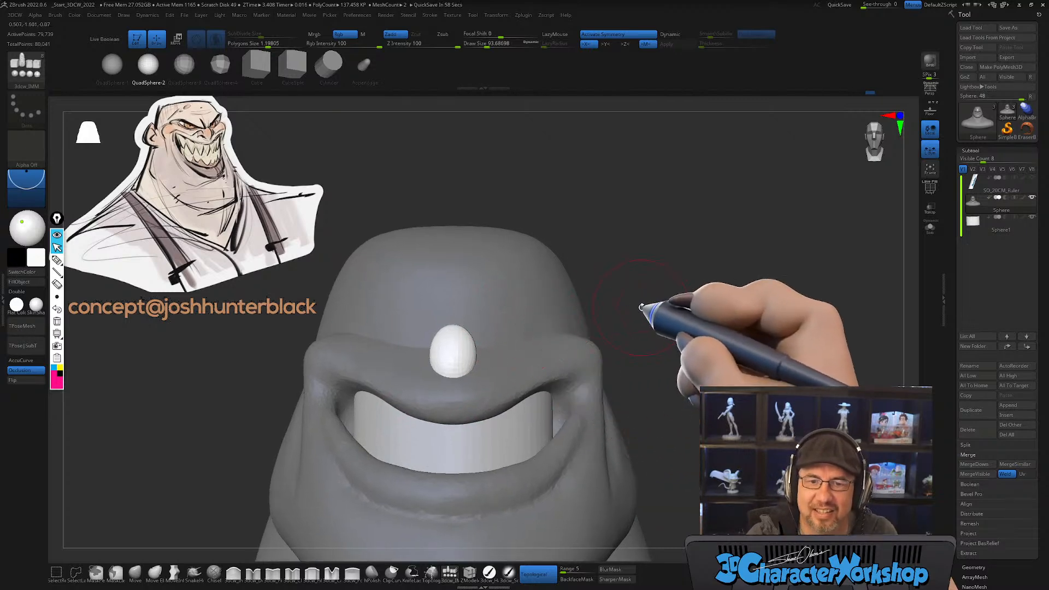
Step: Clear the mask from the bust and turn off topological masking for the insert brush
{"action": "right_click_drag", "start_coordinate": [635, 308], "coordinate": [639, 314], "text": "ctrl"}
{"action": "mouse_move", "coordinate": [674, 318]}
{"action": "left_mouse_down", "text": "ctrl"}
{"action": "mouse_move", "coordinate": [672, 351]}
{"action": "mouse_move", "coordinate": [693, 300]}
{"action": "mouse_move", "coordinate": [719, 299]}
{"action": "left_mouse_up", "text": "ctrl"}
{"action": "key", "text": "bracketleft"}
{"action": "left_click", "coordinate": [538, 574]}
{"action": "key", "text": "bracketright"}
{"action": "right_click_drag", "start_coordinate": [486, 320], "coordinate": [496, 320]}
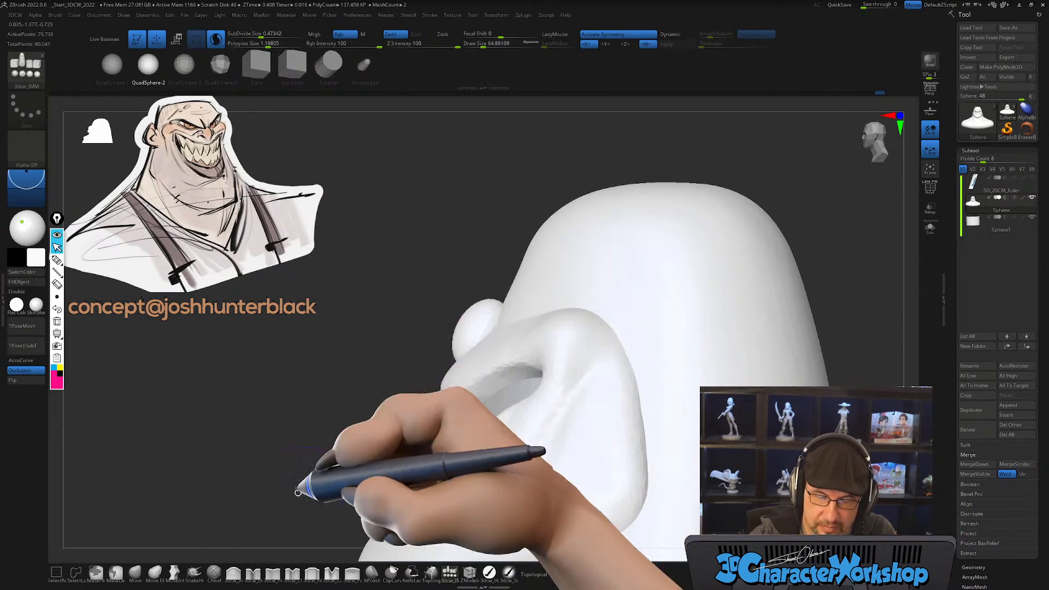
Step: Adjust the shape of the nose egg with the Move brush at a draw size of about 77
{"action": "left_click", "coordinate": [135, 571]}
{"action": "key", "text": "bracketright"}
{"action": "key", "text": "bracketright"}
{"action": "key", "text": "bracketright"}
{"action": "key", "text": "bracketright"}
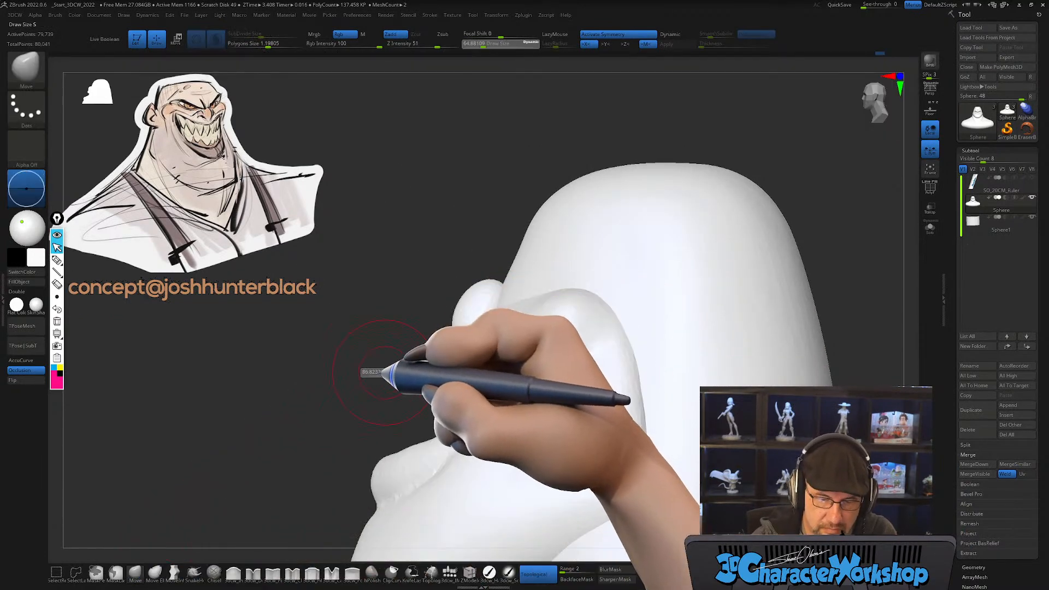
{"action": "mouse_move", "coordinate": [478, 291]}
{"action": "right_mouse_down"}
{"action": "mouse_move", "coordinate": [511, 288]}
{"action": "mouse_move", "coordinate": [488, 315]}
{"action": "right_mouse_up"}
{"action": "key", "text": "s"}
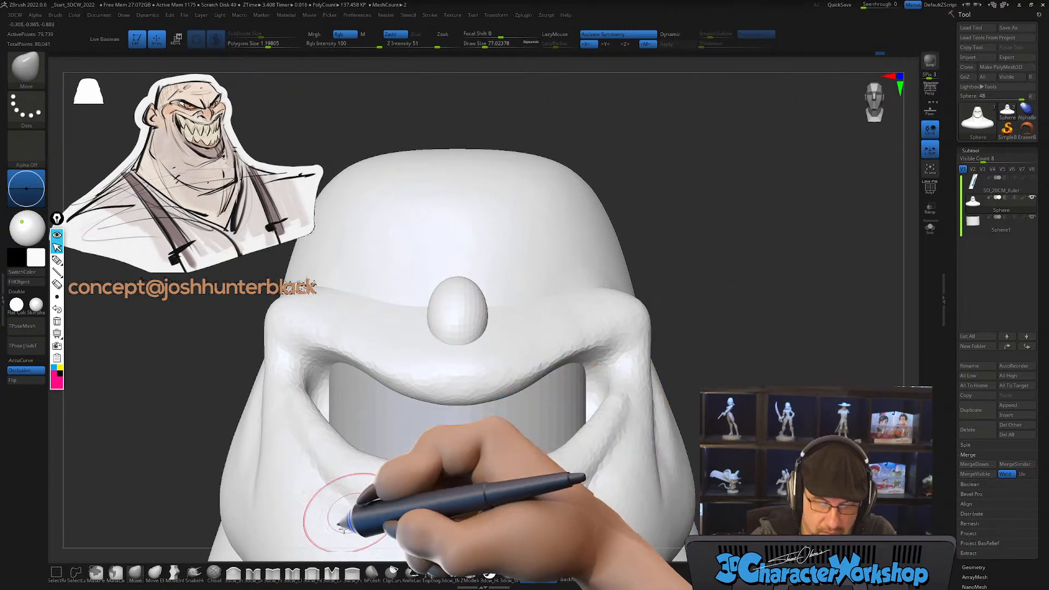
Step: Insert a symmetrical pair of small QuadSphere-2 meshes beside the nose as nostril bases at a draw size of about 49
{"action": "left_click", "coordinate": [450, 570]}
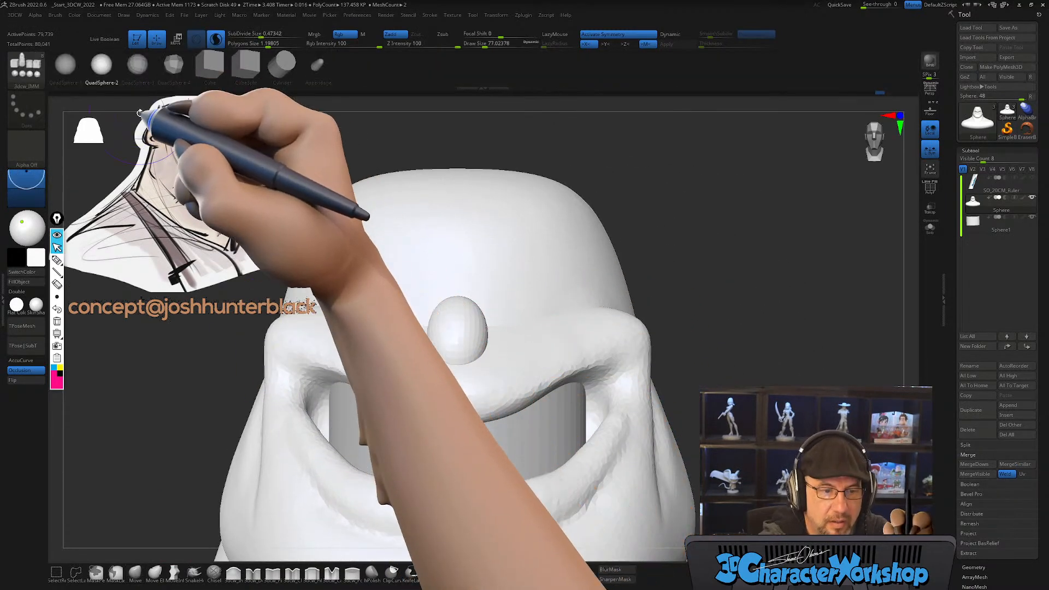
{"action": "mouse_move", "coordinate": [519, 318]}
{"action": "right_mouse_down", "text": "ctrl"}
{"action": "mouse_move", "coordinate": [519, 332]}
{"action": "mouse_move", "coordinate": [520, 323]}
{"action": "right_mouse_up", "text": "ctrl"}
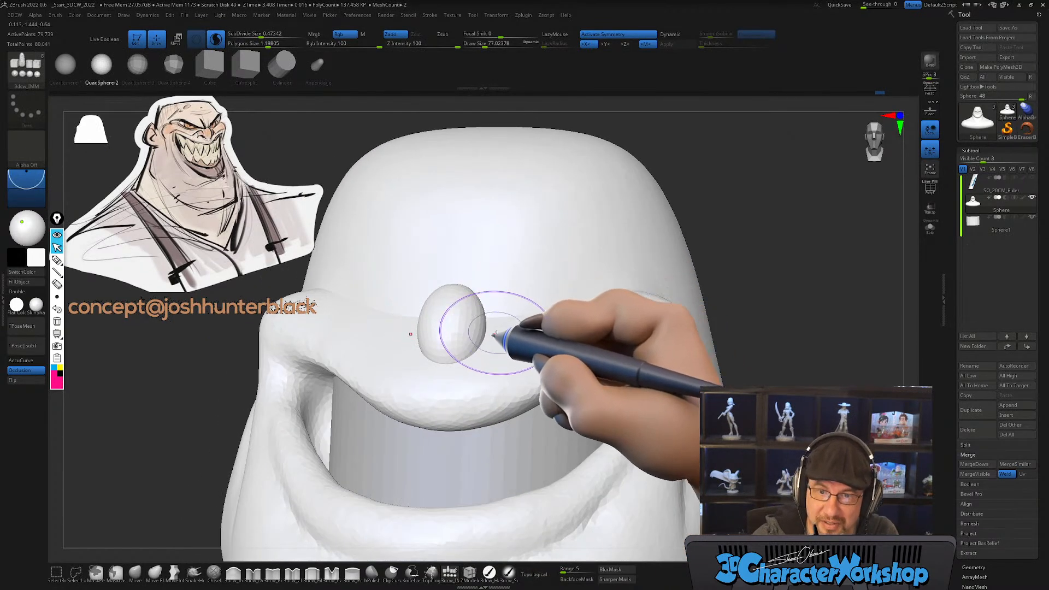
{"action": "right_click_drag", "start_coordinate": [489, 328], "coordinate": [482, 334]}
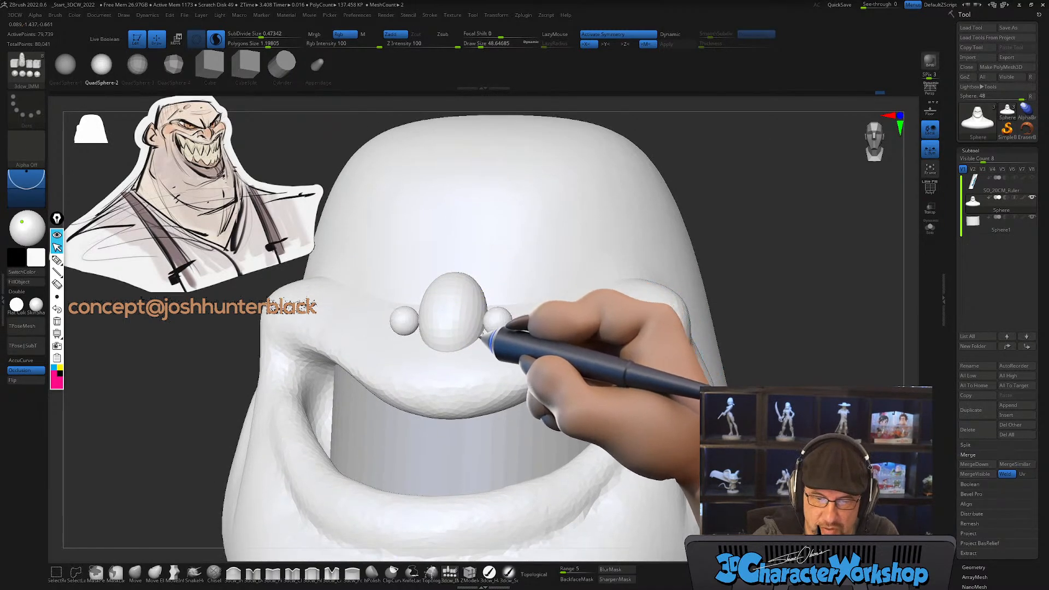
{"action": "left_click_drag", "start_coordinate": [479, 346], "coordinate": [477, 347]}
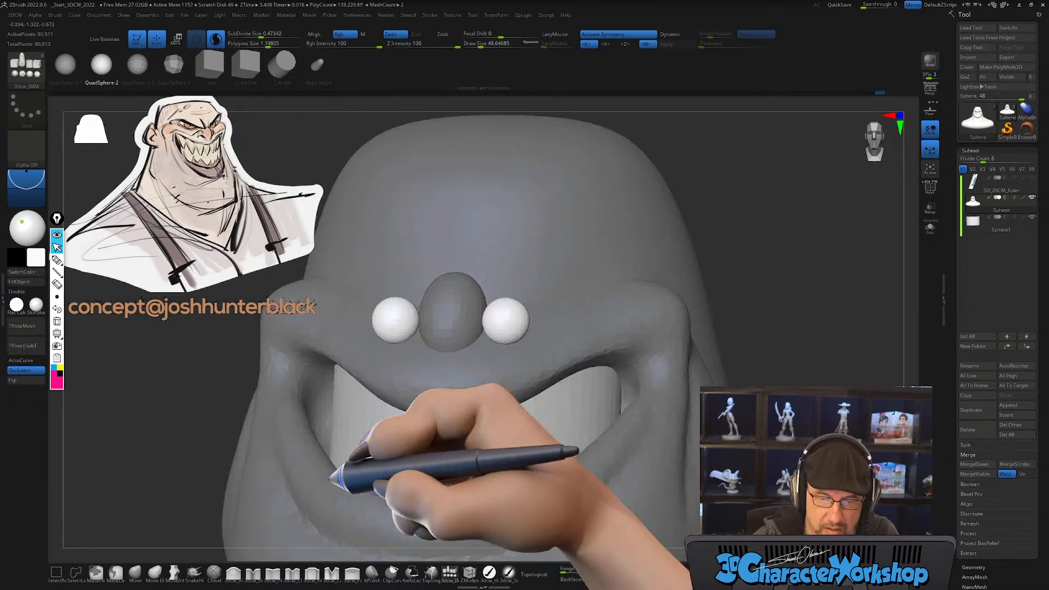
Step: Move the nostril spheres inward against the sides of the nose and rotate them into place with the Gizmo
{"action": "left_click", "coordinate": [135, 572]}
{"action": "key", "text": "w"}
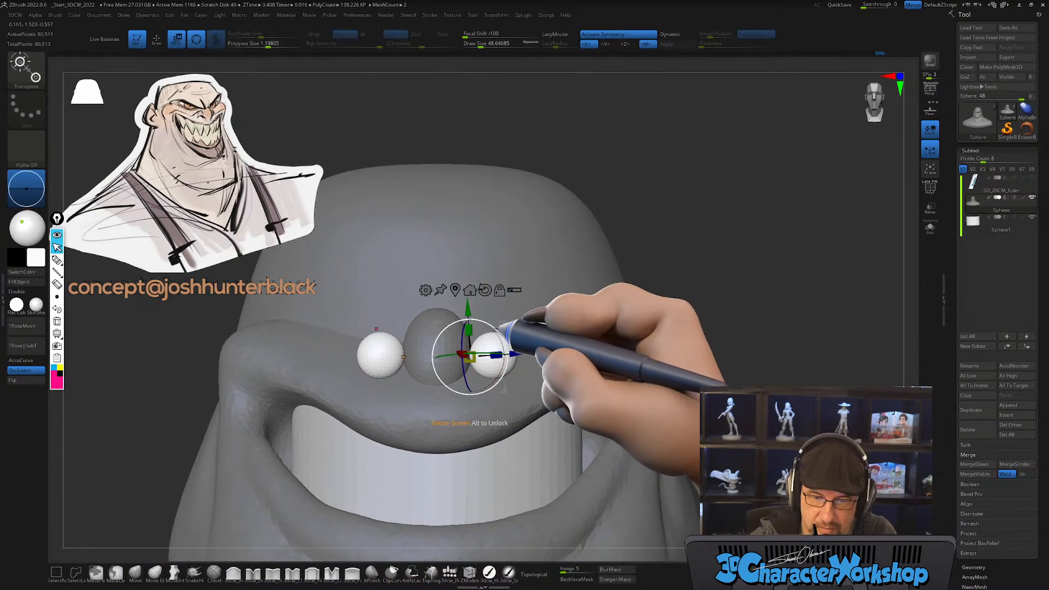
{"action": "right_click_drag", "start_coordinate": [498, 301], "coordinate": [490, 316]}
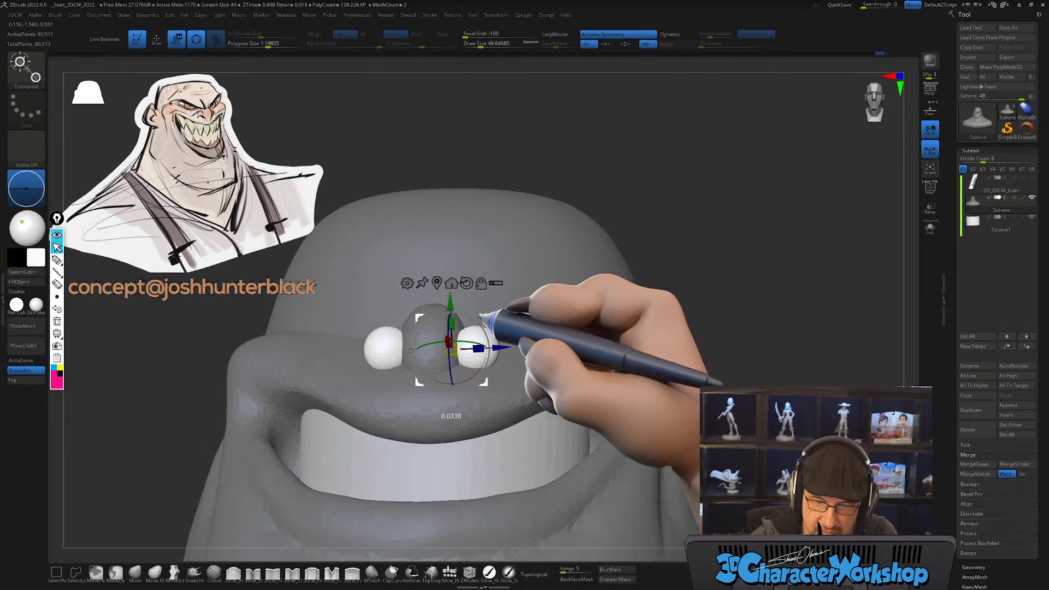
{"action": "mouse_move", "coordinate": [531, 283]}
{"action": "right_mouse_down"}
{"action": "mouse_move", "coordinate": [529, 297]}
{"action": "mouse_move", "coordinate": [541, 305]}
{"action": "mouse_move", "coordinate": [546, 293]}
{"action": "right_mouse_up"}
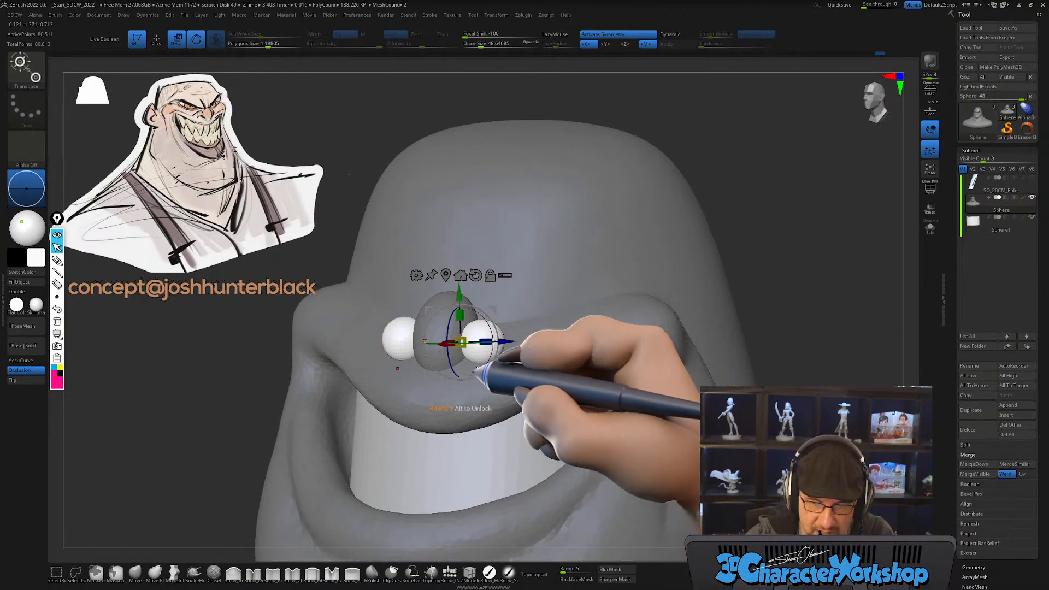
Step: Shape the nostril spheres into flared wings with the Move brush at draw sizes of about 49 and 83, and clear the mask
{"action": "left_click", "coordinate": [135, 572]}
{"action": "mouse_move", "coordinate": [509, 335]}
{"action": "right_mouse_down", "text": "alt"}
{"action": "mouse_move", "coordinate": [463, 377]}
{"action": "mouse_move", "coordinate": [505, 380]}
{"action": "mouse_move", "coordinate": [517, 365]}
{"action": "mouse_move", "coordinate": [479, 391]}
{"action": "right_mouse_up", "text": "alt"}
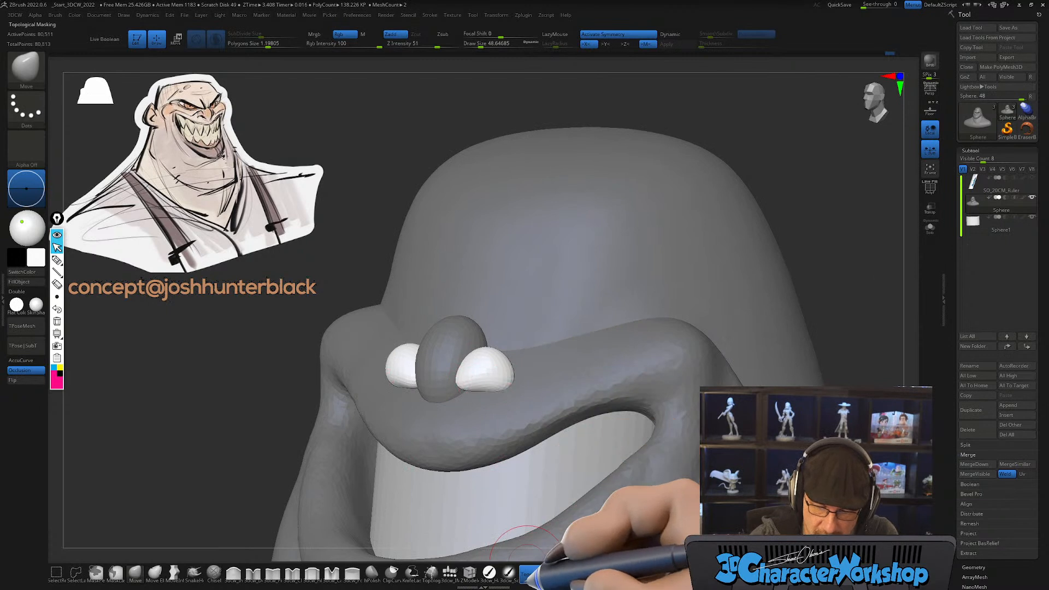
{"action": "right_click_drag", "start_coordinate": [492, 368], "coordinate": [501, 356]}
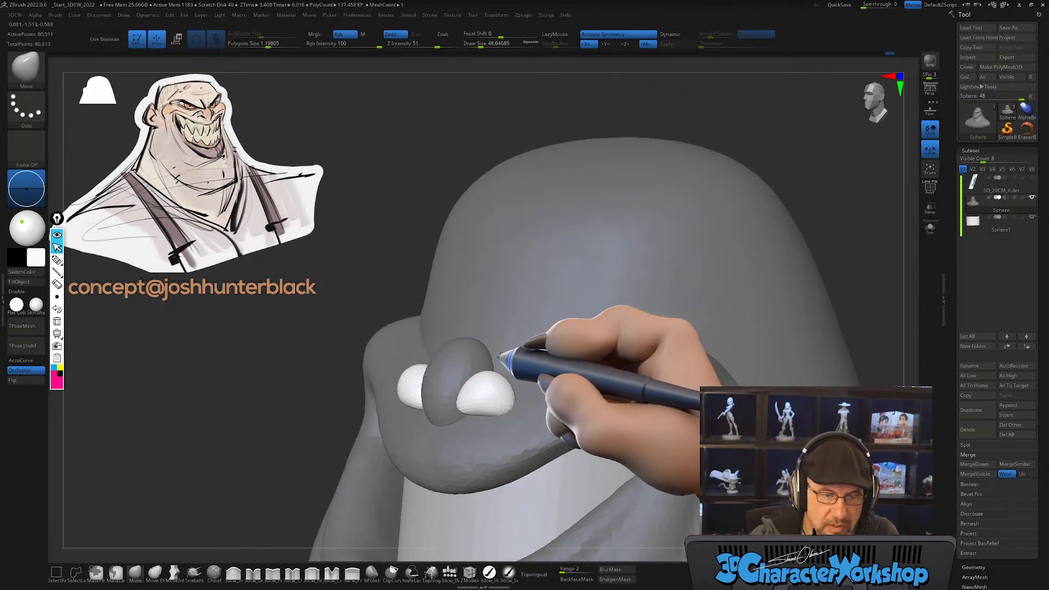
{"action": "left_click_drag", "start_coordinate": [490, 370], "coordinate": [490, 363]}
{"action": "mouse_move", "coordinate": [497, 403]}
{"action": "right_mouse_down"}
{"action": "mouse_move", "coordinate": [504, 397]}
{"action": "mouse_move", "coordinate": [476, 416]}
{"action": "mouse_move", "coordinate": [451, 411]}
{"action": "mouse_move", "coordinate": [480, 421]}
{"action": "mouse_move", "coordinate": [510, 403]}
{"action": "mouse_move", "coordinate": [516, 367]}
{"action": "mouse_move", "coordinate": [543, 375]}
{"action": "mouse_move", "coordinate": [534, 410]}
{"action": "mouse_move", "coordinate": [545, 342]}
{"action": "mouse_move", "coordinate": [478, 399]}
{"action": "right_mouse_up"}
{"action": "key", "text": "bracketright"}
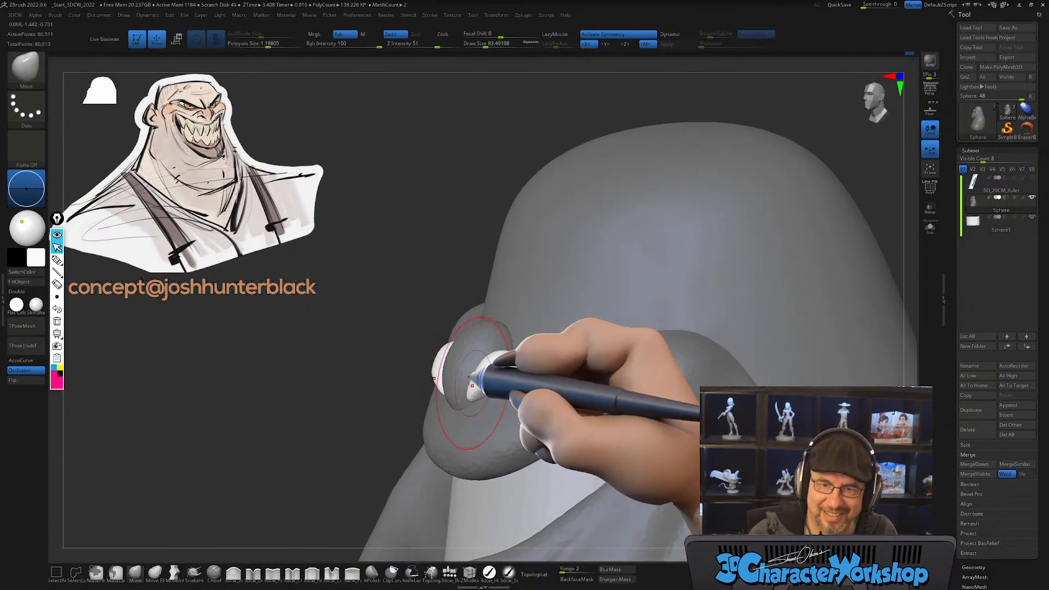
{"action": "mouse_move", "coordinate": [522, 377]}
{"action": "right_mouse_down"}
{"action": "mouse_move", "coordinate": [562, 367]}
{"action": "mouse_move", "coordinate": [561, 351]}
{"action": "mouse_move", "coordinate": [532, 402]}
{"action": "mouse_move", "coordinate": [497, 389]}
{"action": "mouse_move", "coordinate": [546, 368]}
{"action": "mouse_move", "coordinate": [550, 426]}
{"action": "mouse_move", "coordinate": [550, 369]}
{"action": "mouse_move", "coordinate": [558, 375]}
{"action": "mouse_move", "coordinate": [531, 394]}
{"action": "mouse_move", "coordinate": [566, 386]}
{"action": "mouse_move", "coordinate": [569, 340]}
{"action": "right_mouse_up"}
{"action": "left_click_drag", "start_coordinate": [693, 247], "coordinate": [693, 235], "text": "ctrl"}
{"action": "right_click_drag", "start_coordinate": [694, 235], "coordinate": [697, 251]}
{"action": "mouse_move", "coordinate": [691, 375]}
{"action": "right_mouse_down"}
{"action": "mouse_move", "coordinate": [702, 370]}
{"action": "mouse_move", "coordinate": [676, 381]}
{"action": "mouse_move", "coordinate": [702, 375]}
{"action": "mouse_move", "coordinate": [680, 376]}
{"action": "mouse_move", "coordinate": [672, 322]}
{"action": "mouse_move", "coordinate": [670, 351]}
{"action": "right_mouse_up"}
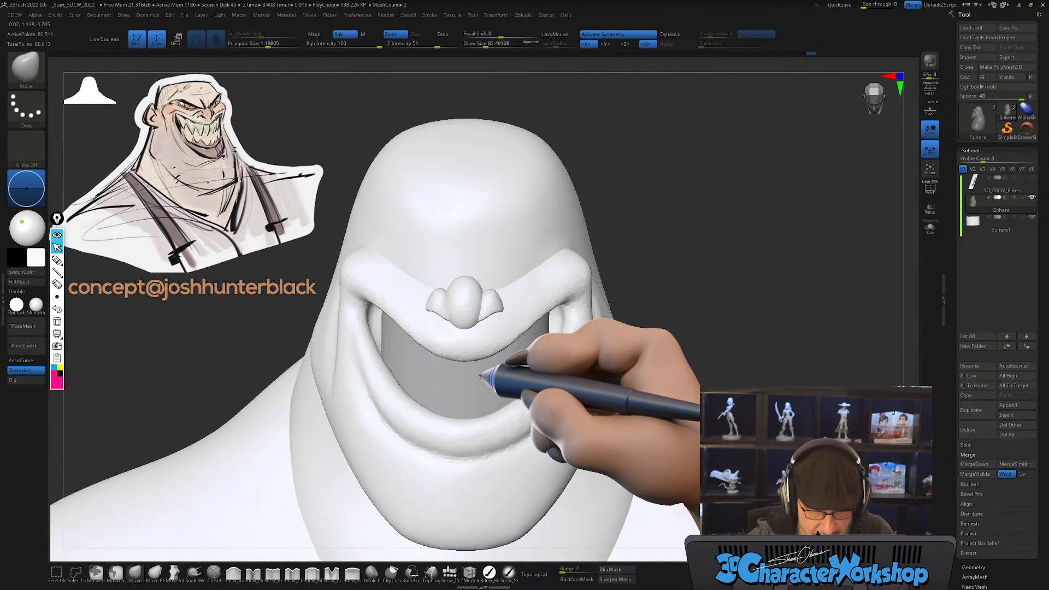
Step: Insert a symmetrical pair of QuadSphere-2 meshes above the nose as brow bases at a draw size of about 83
{"action": "right_click_drag", "start_coordinate": [482, 371], "coordinate": [487, 416], "text": "alt"}
{"action": "left_click", "coordinate": [449, 572]}
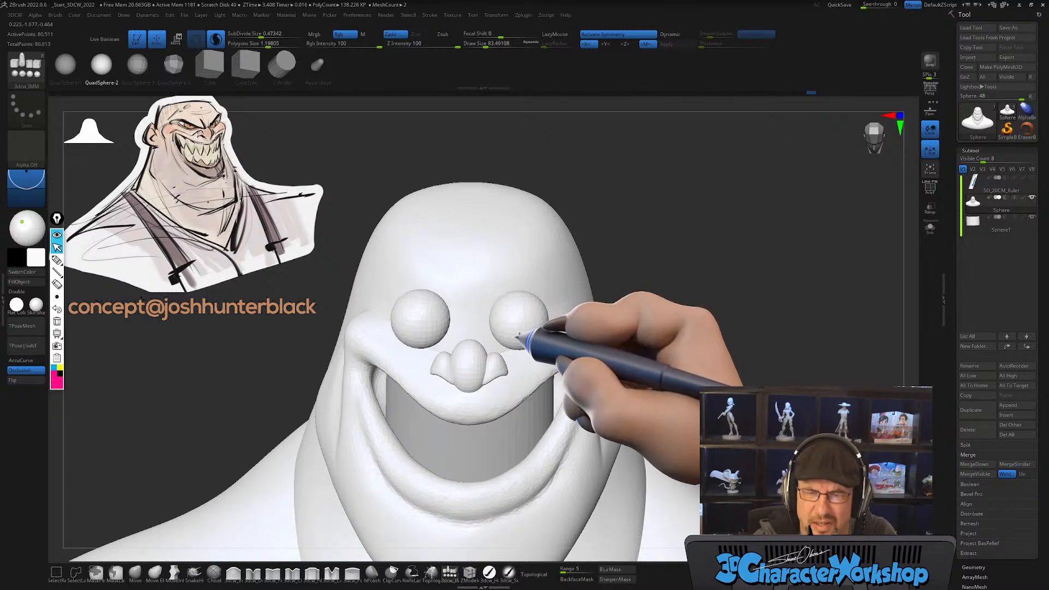
{"action": "left_click_drag", "start_coordinate": [517, 338], "coordinate": [519, 336]}
{"action": "right_click_drag", "start_coordinate": [659, 339], "coordinate": [663, 288]}
{"action": "mouse_move", "coordinate": [748, 369]}
{"action": "right_mouse_down"}
{"action": "mouse_move", "coordinate": [663, 355]}
{"action": "mouse_move", "coordinate": [636, 369]}
{"action": "right_mouse_up"}
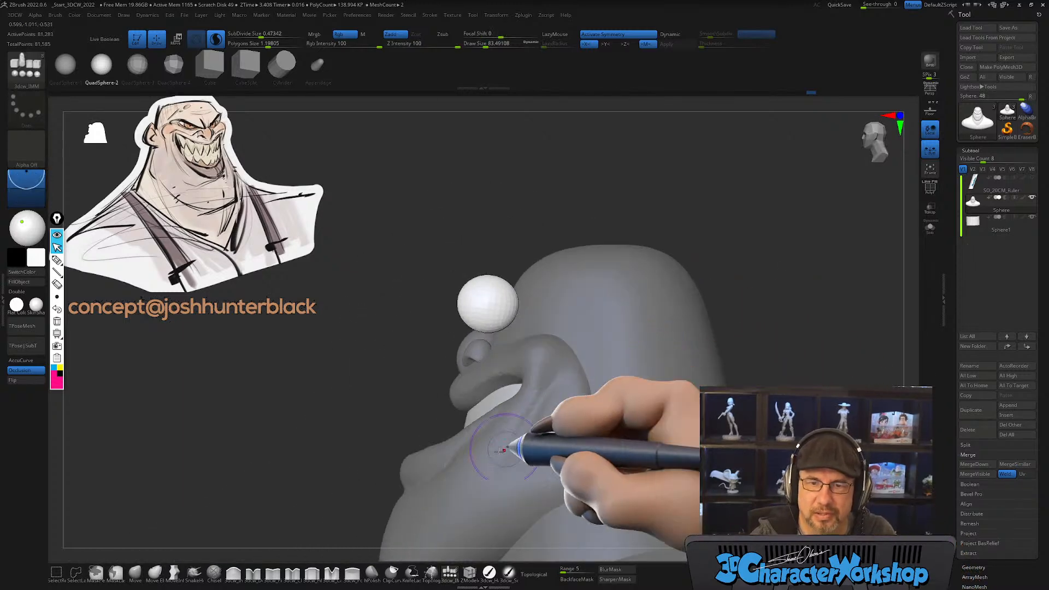
Step: Push the brow spheres back against the forehead with the Gizmo, flatten them into ovals and angle them to follow the face
{"action": "key", "text": "w"}
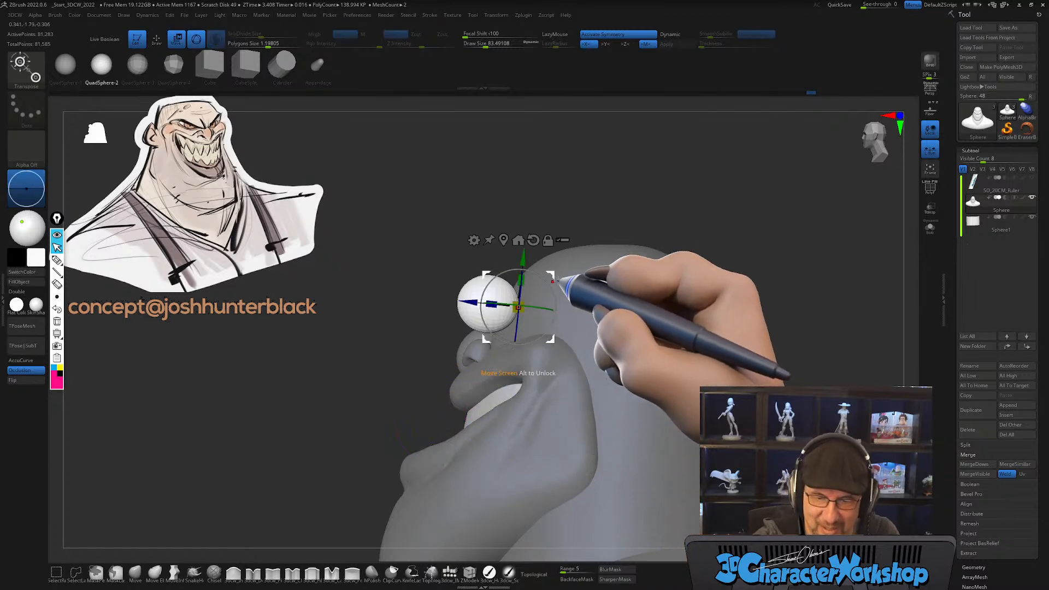
{"action": "left_click_drag", "start_coordinate": [553, 286], "coordinate": [513, 296]}
{"action": "right_click_drag", "start_coordinate": [564, 286], "coordinate": [560, 324]}
{"action": "mouse_move", "coordinate": [577, 278]}
{"action": "right_mouse_down"}
{"action": "mouse_move", "coordinate": [568, 314]}
{"action": "mouse_move", "coordinate": [571, 287]}
{"action": "right_mouse_up"}
{"action": "left_click_drag", "start_coordinate": [562, 300], "coordinate": [562, 299]}
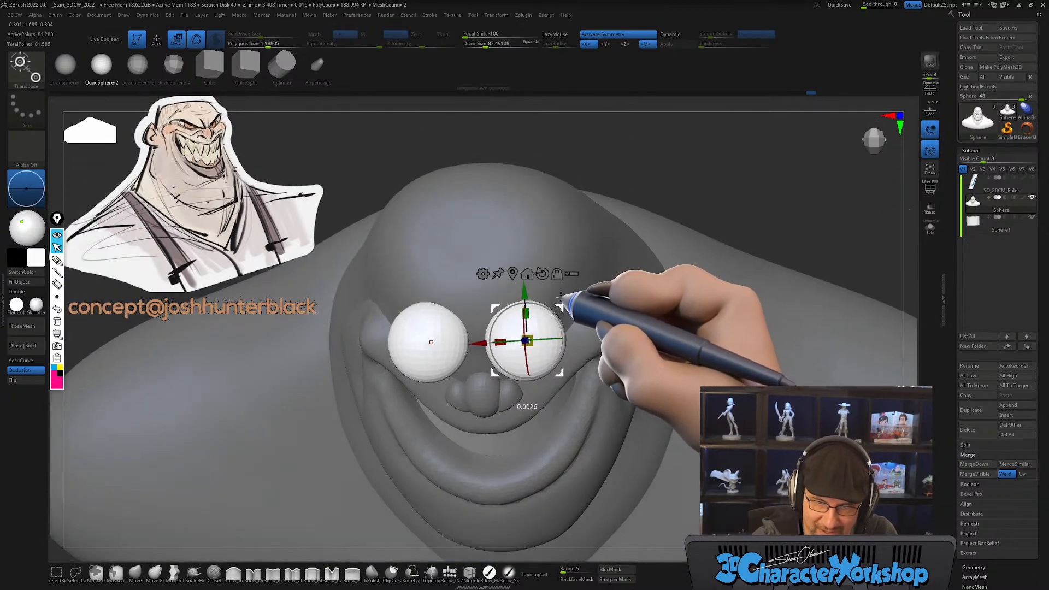
{"action": "mouse_move", "coordinate": [550, 298]}
{"action": "right_mouse_down"}
{"action": "mouse_move", "coordinate": [586, 367]}
{"action": "mouse_move", "coordinate": [637, 415]}
{"action": "mouse_move", "coordinate": [632, 308]}
{"action": "mouse_move", "coordinate": [537, 295]}
{"action": "right_mouse_up"}
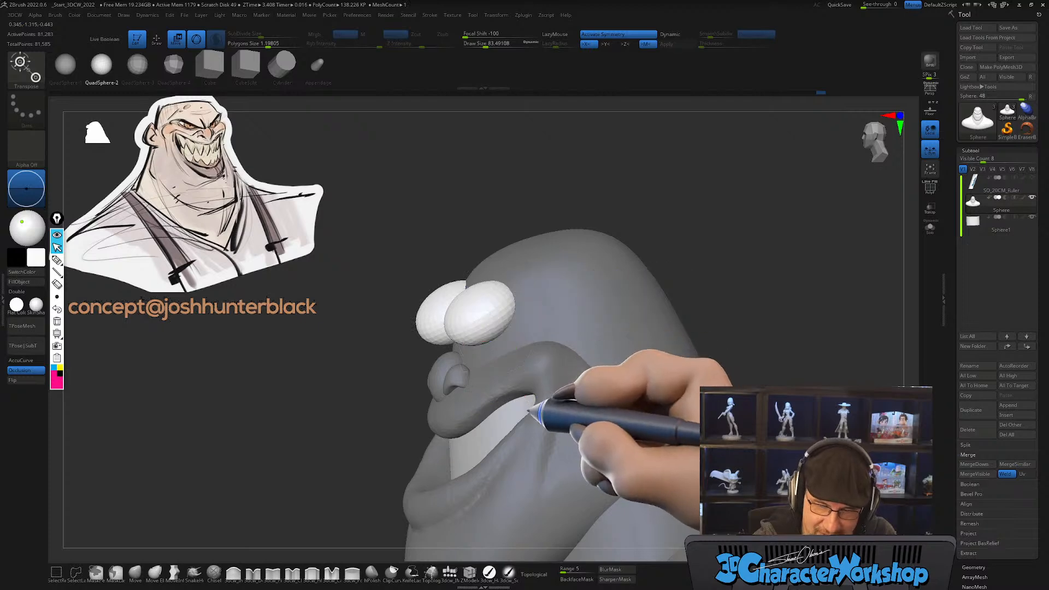
{"action": "right_click_drag", "start_coordinate": [524, 410], "coordinate": [555, 390], "text": "shift"}
{"action": "right_click_drag", "start_coordinate": [499, 359], "coordinate": [502, 390]}
{"action": "right_click_drag", "start_coordinate": [538, 359], "coordinate": [551, 387]}
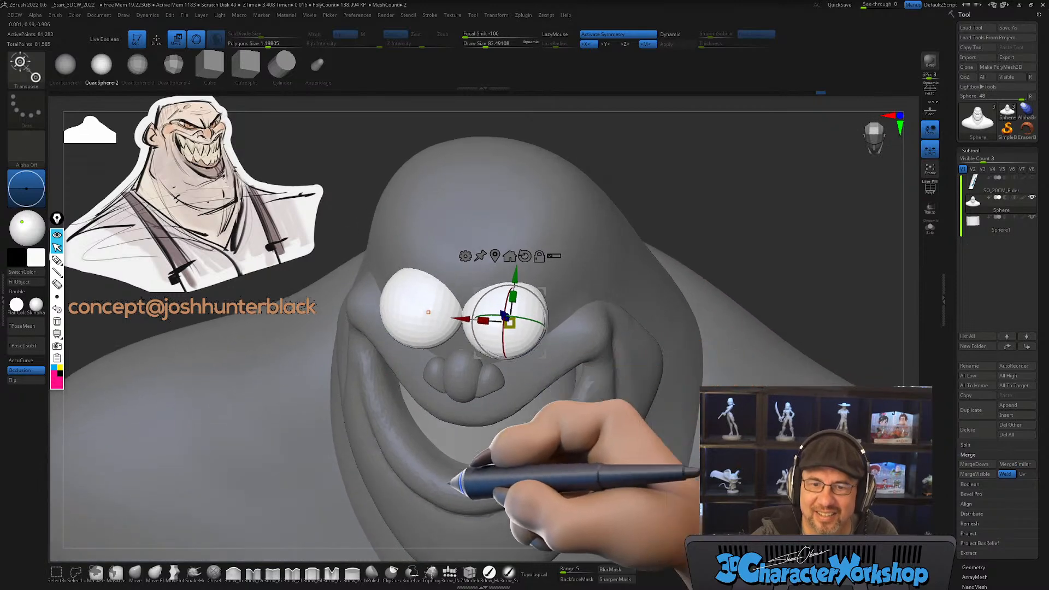
Step: Pull the outer ends of the brow ovals sideways with the Move brush at draw sizes between about 163 and 239
{"action": "left_click", "coordinate": [135, 571]}
{"action": "key", "text": "s"}
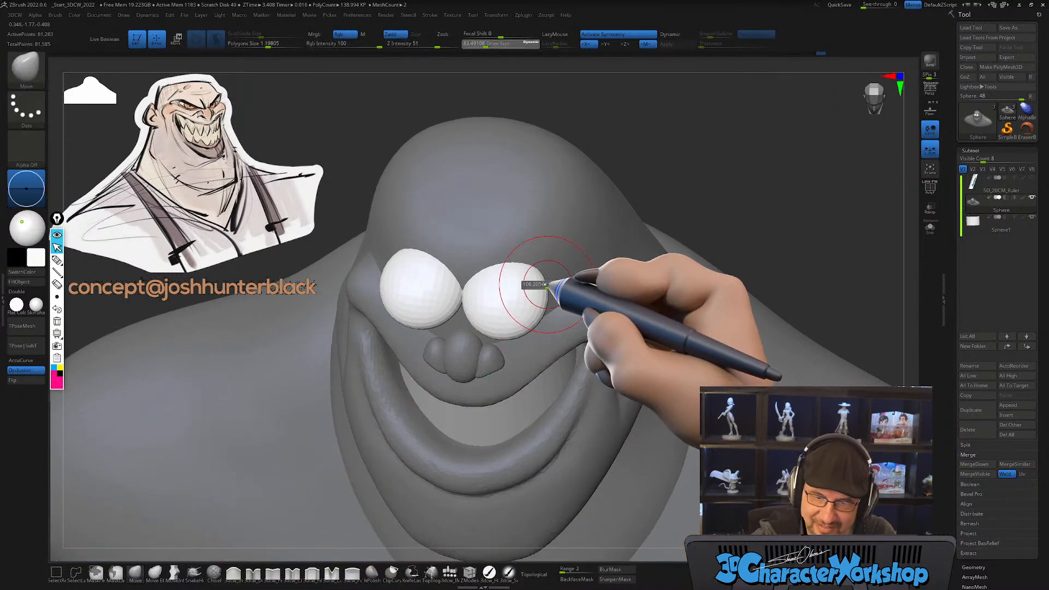
{"action": "left_click_drag", "start_coordinate": [551, 285], "coordinate": [547, 284]}
{"action": "mouse_move", "coordinate": [543, 283]}
{"action": "right_mouse_down", "text": "alt"}
{"action": "mouse_move", "coordinate": [548, 323]}
{"action": "mouse_move", "coordinate": [573, 295]}
{"action": "mouse_move", "coordinate": [542, 330]}
{"action": "right_mouse_up", "text": "alt"}
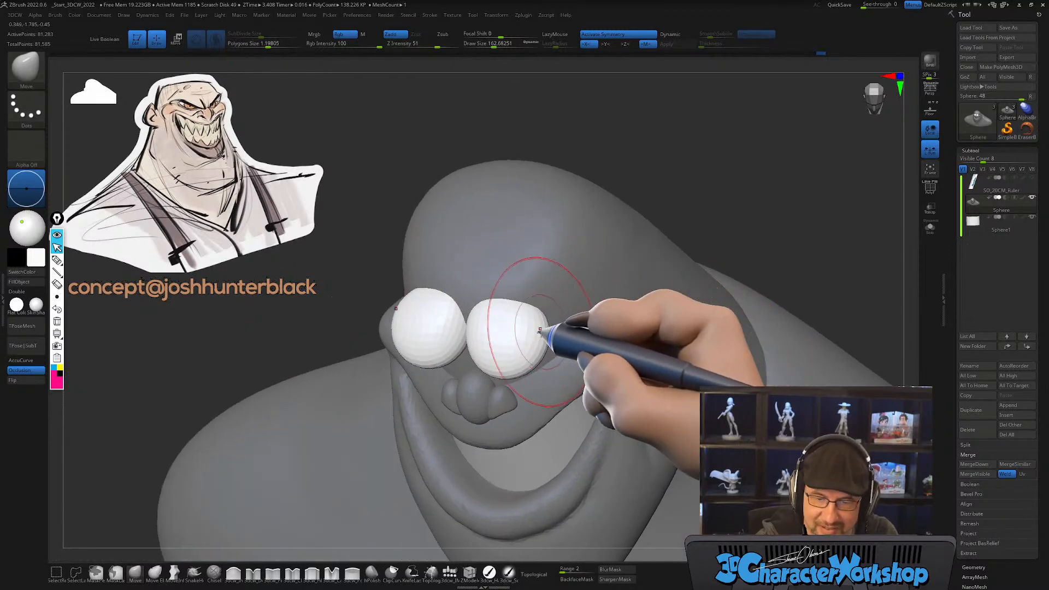
{"action": "mouse_move", "coordinate": [604, 288]}
{"action": "right_mouse_down"}
{"action": "mouse_move", "coordinate": [562, 317]}
{"action": "mouse_move", "coordinate": [539, 351]}
{"action": "mouse_move", "coordinate": [511, 340]}
{"action": "mouse_move", "coordinate": [510, 358]}
{"action": "mouse_move", "coordinate": [515, 321]}
{"action": "mouse_move", "coordinate": [499, 310]}
{"action": "right_mouse_up"}
{"action": "left_click_drag", "start_coordinate": [508, 314], "coordinate": [492, 325]}
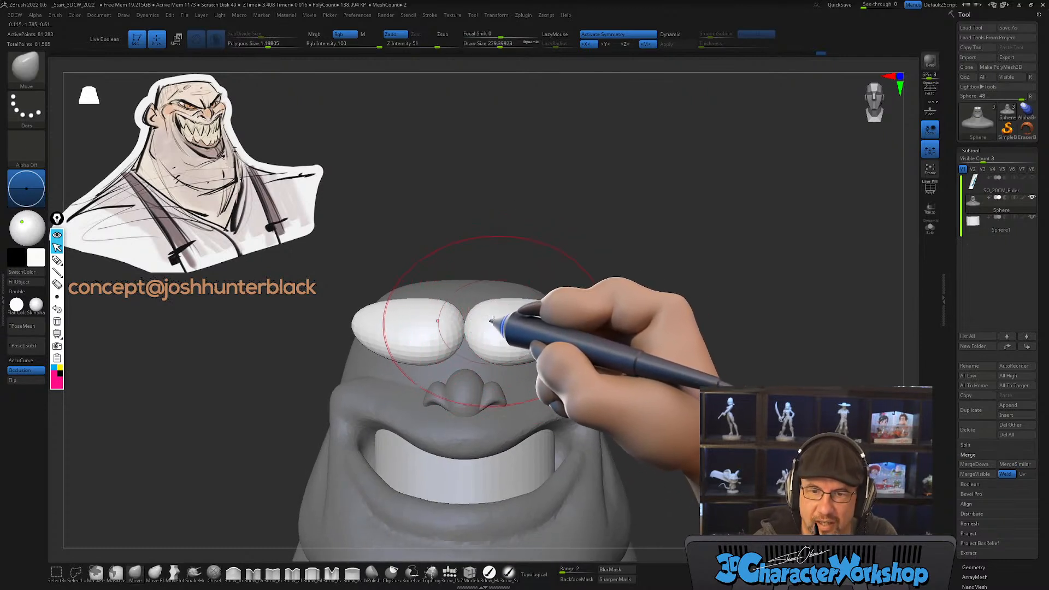
Step: Bend the outer ends of the brows back around the forehead with the Move brush at a draw size of about 167
{"action": "mouse_move", "coordinate": [510, 309]}
{"action": "right_mouse_down"}
{"action": "mouse_move", "coordinate": [528, 348]}
{"action": "mouse_move", "coordinate": [564, 359]}
{"action": "mouse_move", "coordinate": [601, 346]}
{"action": "mouse_move", "coordinate": [581, 339]}
{"action": "mouse_move", "coordinate": [604, 346]}
{"action": "mouse_move", "coordinate": [590, 351]}
{"action": "mouse_move", "coordinate": [597, 305]}
{"action": "mouse_move", "coordinate": [584, 354]}
{"action": "mouse_move", "coordinate": [562, 311]}
{"action": "mouse_move", "coordinate": [604, 347]}
{"action": "mouse_move", "coordinate": [581, 311]}
{"action": "mouse_move", "coordinate": [575, 349]}
{"action": "mouse_move", "coordinate": [658, 276]}
{"action": "mouse_move", "coordinate": [667, 306]}
{"action": "mouse_move", "coordinate": [616, 356]}
{"action": "mouse_move", "coordinate": [579, 362]}
{"action": "mouse_move", "coordinate": [579, 354]}
{"action": "right_mouse_up"}
{"action": "left_click_drag", "start_coordinate": [572, 356], "coordinate": [570, 356]}
{"action": "mouse_move", "coordinate": [574, 354]}
{"action": "right_mouse_down", "text": "alt"}
{"action": "mouse_move", "coordinate": [563, 342]}
{"action": "mouse_move", "coordinate": [569, 350]}
{"action": "right_mouse_up", "text": "alt"}
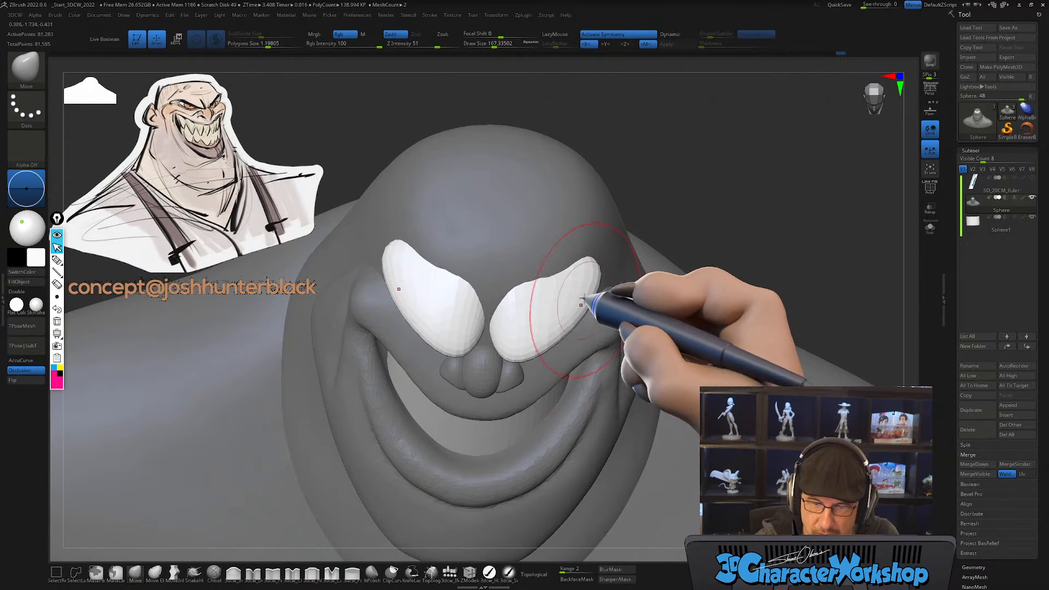
Step: Arch the lower edges of the brows and refine their outer ends with the Move brush at a draw size of about 128
{"action": "right_click_drag", "start_coordinate": [590, 297], "coordinate": [529, 318]}
{"action": "left_click_drag", "start_coordinate": [513, 326], "coordinate": [511, 320]}
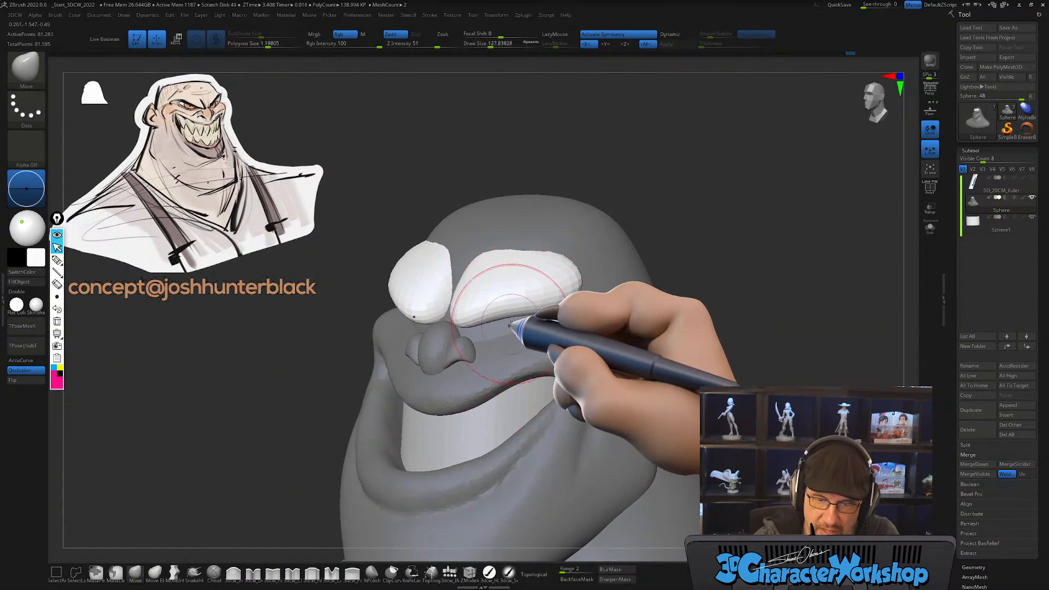
{"action": "mouse_move", "coordinate": [490, 333]}
{"action": "right_mouse_down"}
{"action": "mouse_move", "coordinate": [554, 312]}
{"action": "mouse_move", "coordinate": [478, 302]}
{"action": "right_mouse_up"}
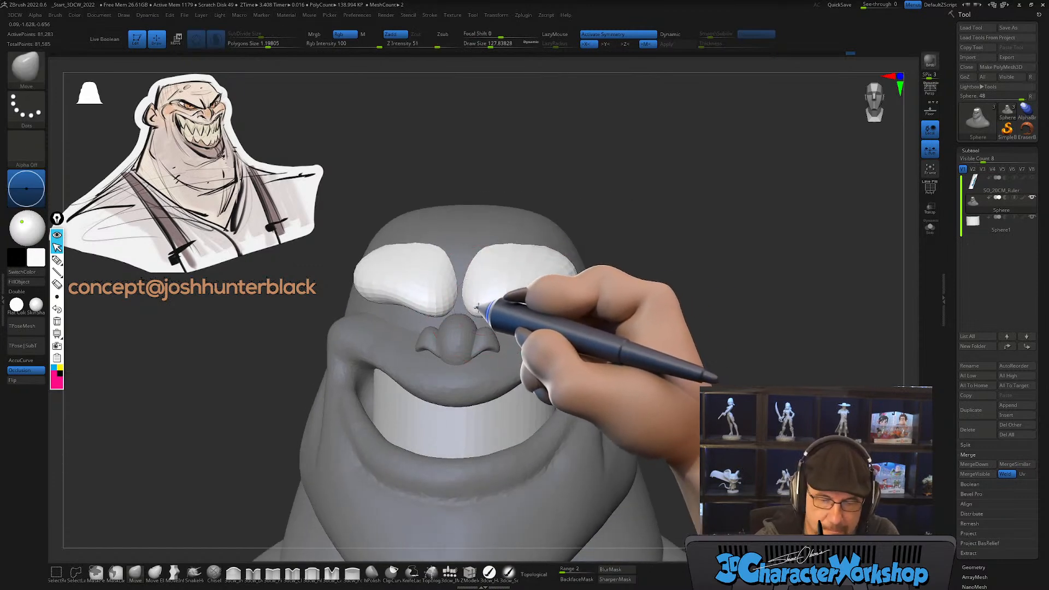
{"action": "right_click_drag", "start_coordinate": [612, 279], "coordinate": [553, 319]}
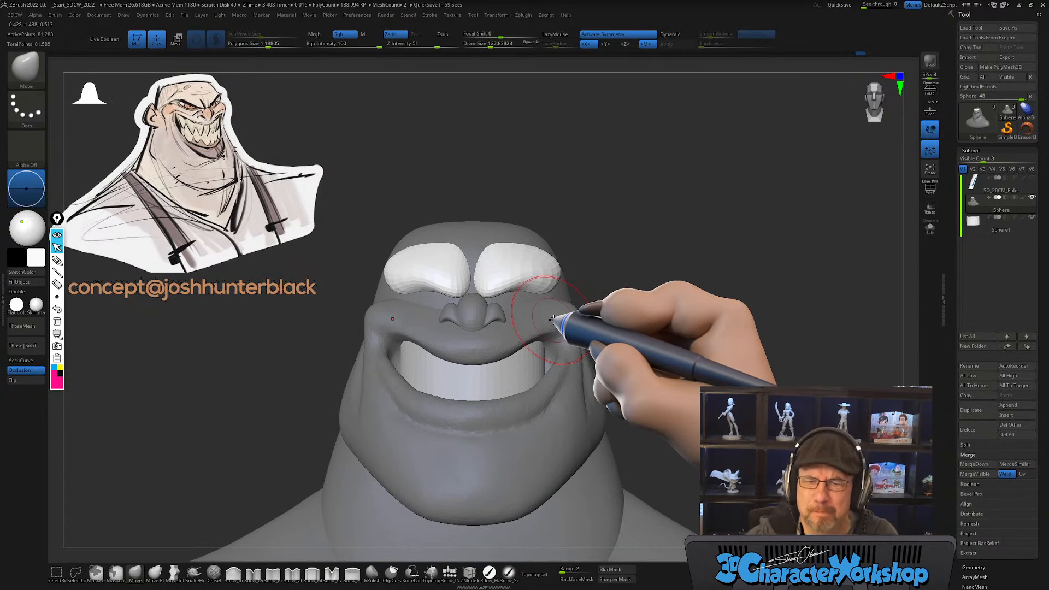
{"action": "right_click_drag", "start_coordinate": [632, 255], "coordinate": [605, 297], "text": "ctrl"}
{"action": "right_click_drag", "start_coordinate": [608, 250], "coordinate": [586, 311]}
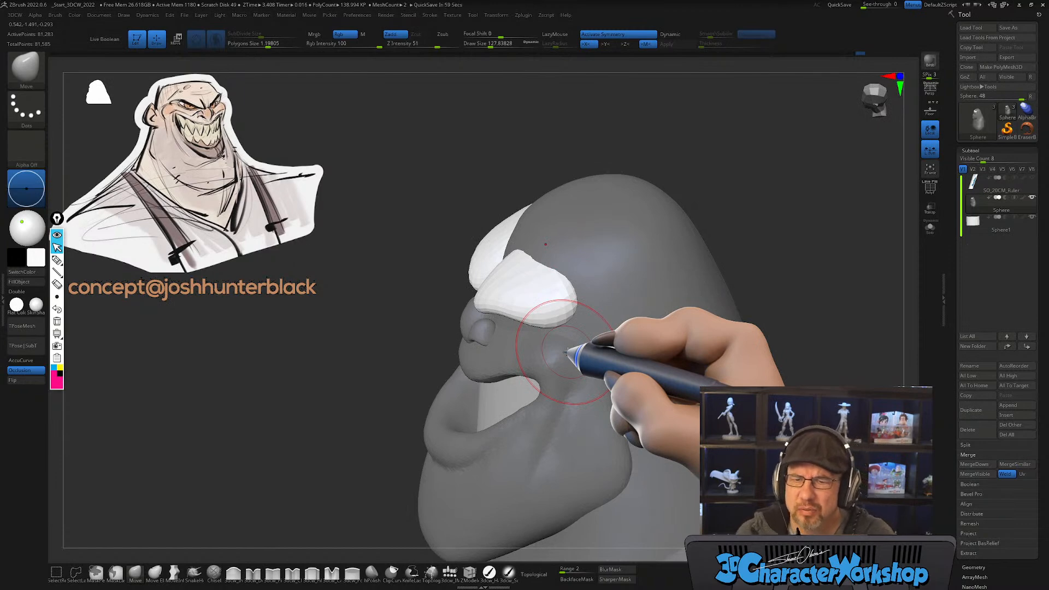
{"action": "right_click_drag", "start_coordinate": [572, 347], "coordinate": [567, 325]}
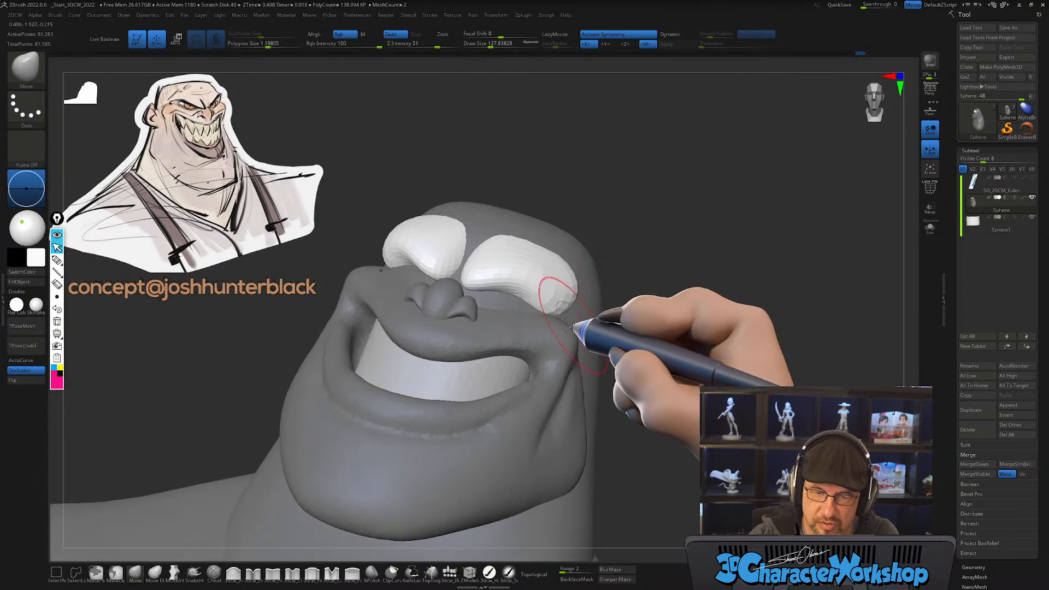
Step: Smooth the brow forms while checking their mesh with the polygon wireframe display
{"action": "key", "text": "shift+f"}
{"action": "mouse_move", "coordinate": [563, 279]}
{"action": "left_mouse_down", "text": "shift"}
{"action": "mouse_move", "coordinate": [495, 265]}
{"action": "mouse_move", "coordinate": [528, 268]}
{"action": "left_mouse_up", "text": "shift"}
{"action": "mouse_move", "coordinate": [614, 351]}
{"action": "right_mouse_down"}
{"action": "mouse_move", "coordinate": [590, 356]}
{"action": "mouse_move", "coordinate": [605, 368]}
{"action": "mouse_move", "coordinate": [591, 382]}
{"action": "mouse_move", "coordinate": [679, 370]}
{"action": "mouse_move", "coordinate": [609, 375]}
{"action": "mouse_move", "coordinate": [638, 376]}
{"action": "mouse_move", "coordinate": [614, 275]}
{"action": "mouse_move", "coordinate": [639, 348]}
{"action": "right_mouse_up"}
{"action": "key", "text": "shift+f"}
{"action": "key", "text": "shift+f"}
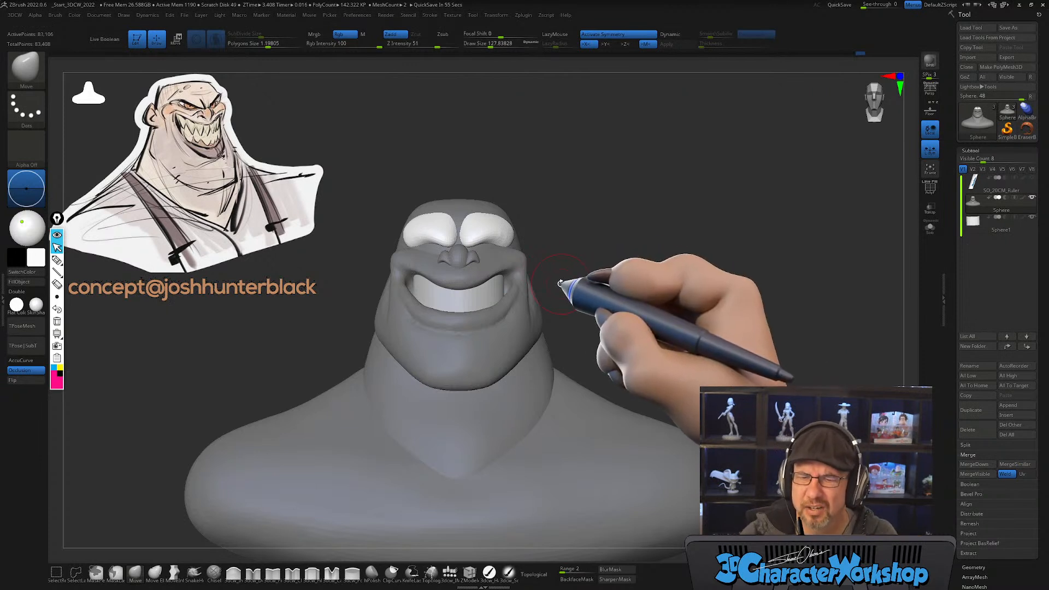
Step: Insert a QuadSphere-2 mesh on each side of the head behind the brow as ear bases at a draw size of about 101
{"action": "mouse_move", "coordinate": [561, 278]}
{"action": "left_mouse_down"}
{"action": "mouse_move", "coordinate": [557, 286]}
{"action": "mouse_move", "coordinate": [604, 292]}
{"action": "mouse_move", "coordinate": [598, 314]}
{"action": "mouse_move", "coordinate": [672, 311]}
{"action": "mouse_move", "coordinate": [623, 317]}
{"action": "mouse_move", "coordinate": [628, 340]}
{"action": "mouse_move", "coordinate": [543, 312]}
{"action": "mouse_move", "coordinate": [552, 306]}
{"action": "mouse_move", "coordinate": [534, 402]}
{"action": "mouse_move", "coordinate": [552, 375]}
{"action": "mouse_move", "coordinate": [550, 417]}
{"action": "left_mouse_up"}
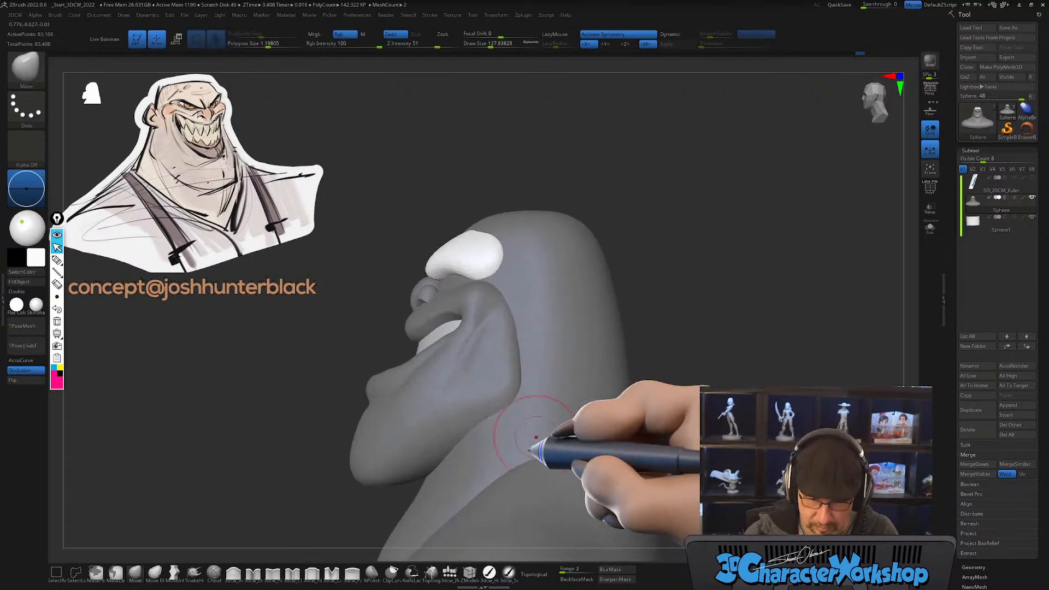
{"action": "left_click", "coordinate": [447, 571]}
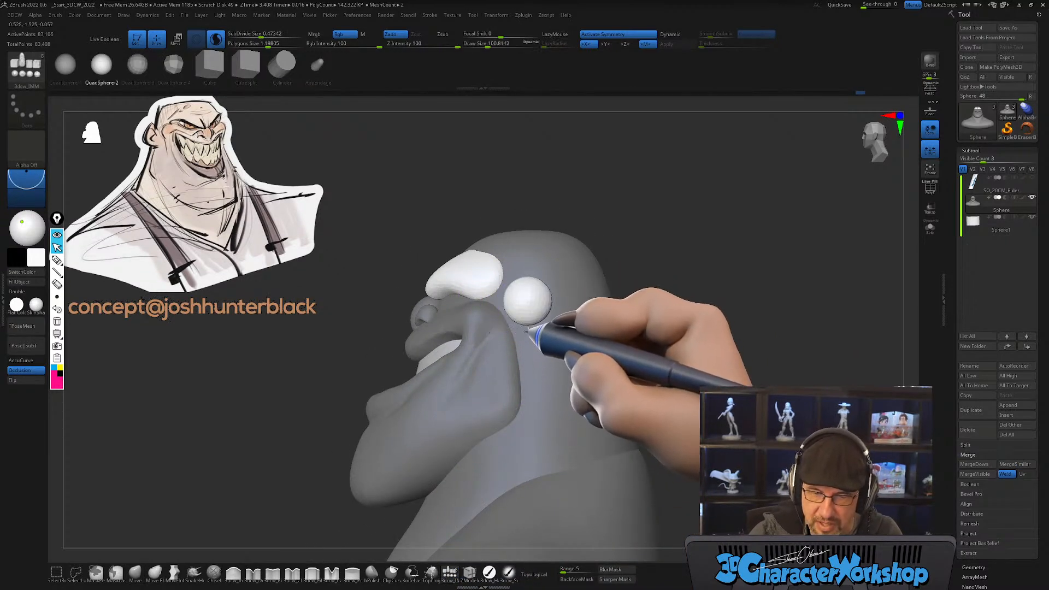
{"action": "left_click_drag", "start_coordinate": [526, 335], "coordinate": [527, 336]}
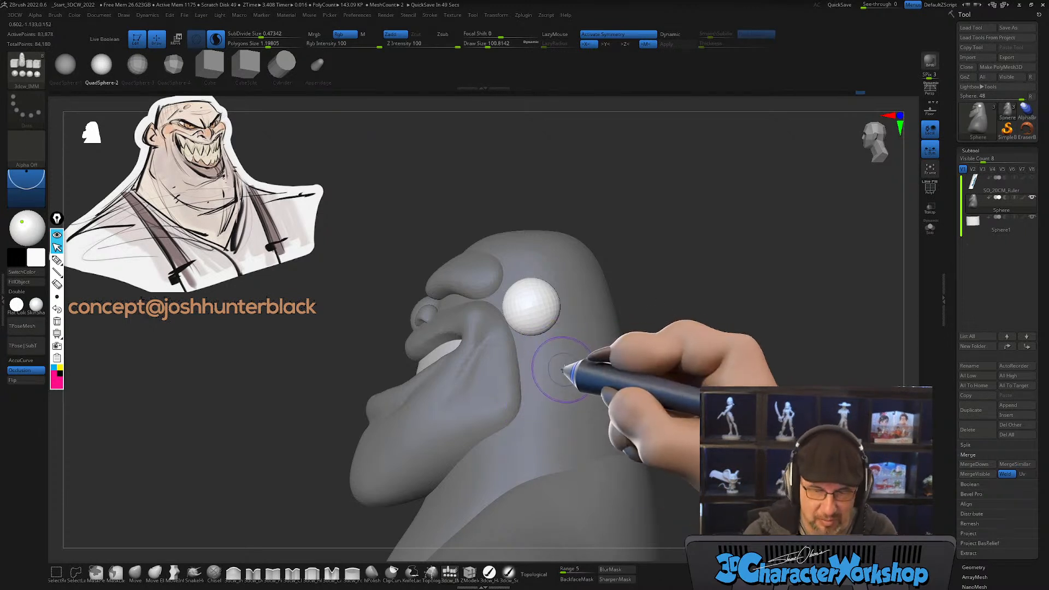
Step: Narrow and angle the ear spheres, seating them against the sides of the head with the transform gizmo
{"action": "key", "text": "w"}
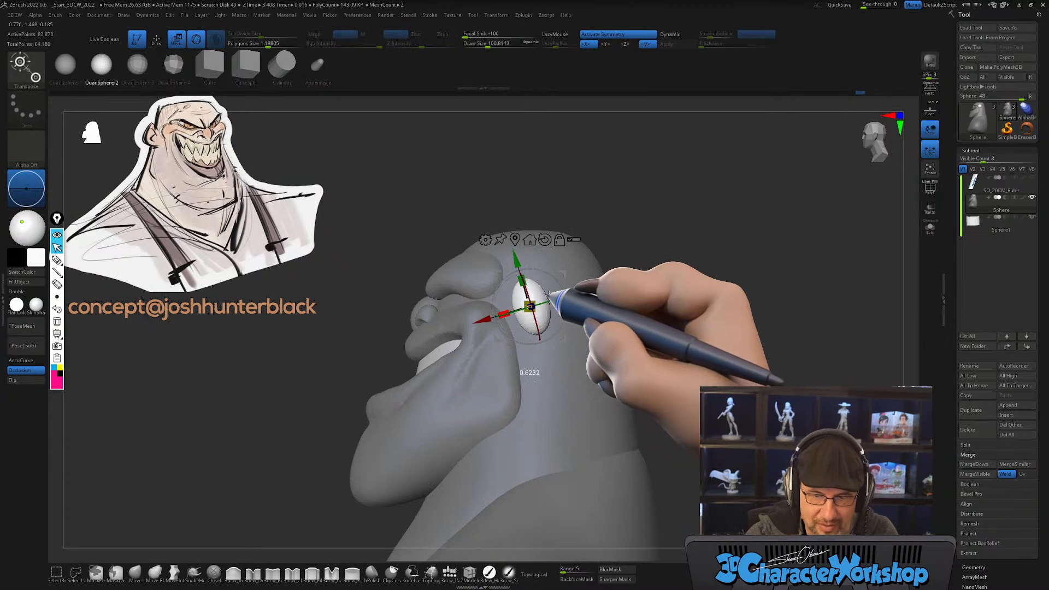
{"action": "left_click_drag", "start_coordinate": [543, 310], "coordinate": [558, 324]}
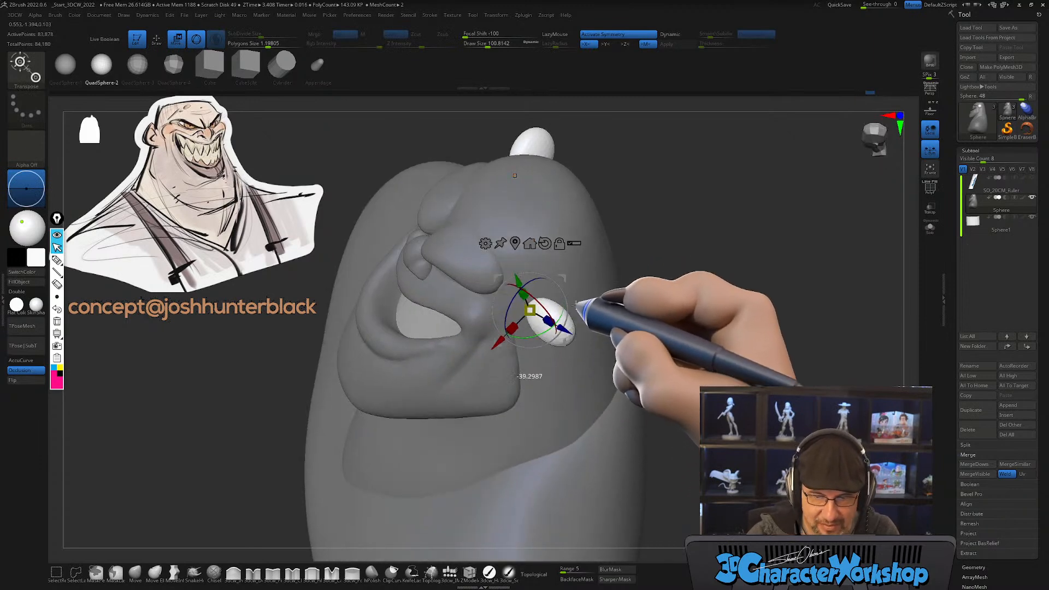
{"action": "left_click_drag", "start_coordinate": [613, 368], "coordinate": [561, 328]}
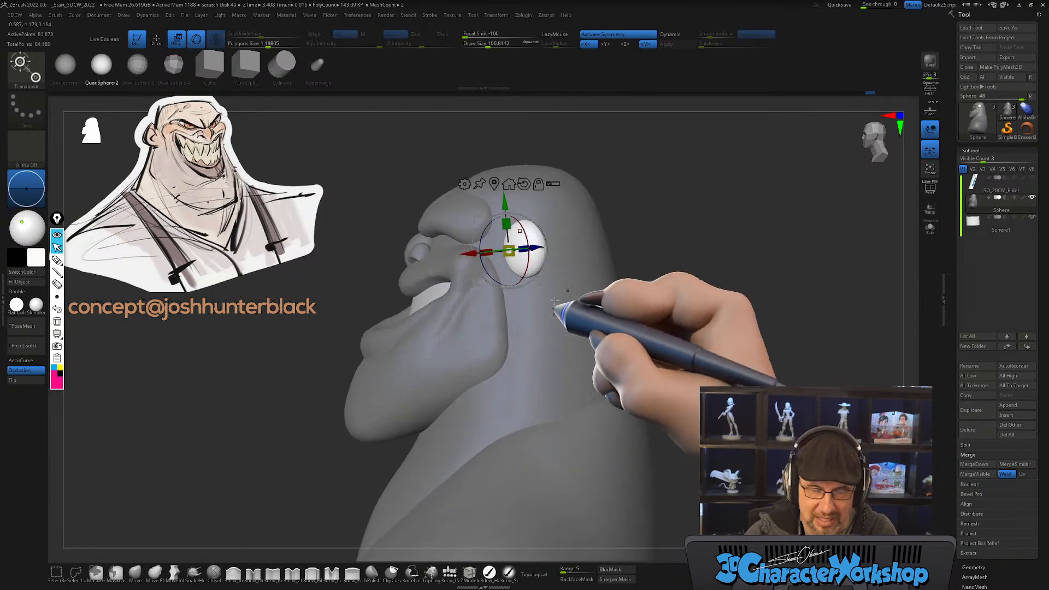
{"action": "left_click_drag", "start_coordinate": [546, 257], "coordinate": [569, 267]}
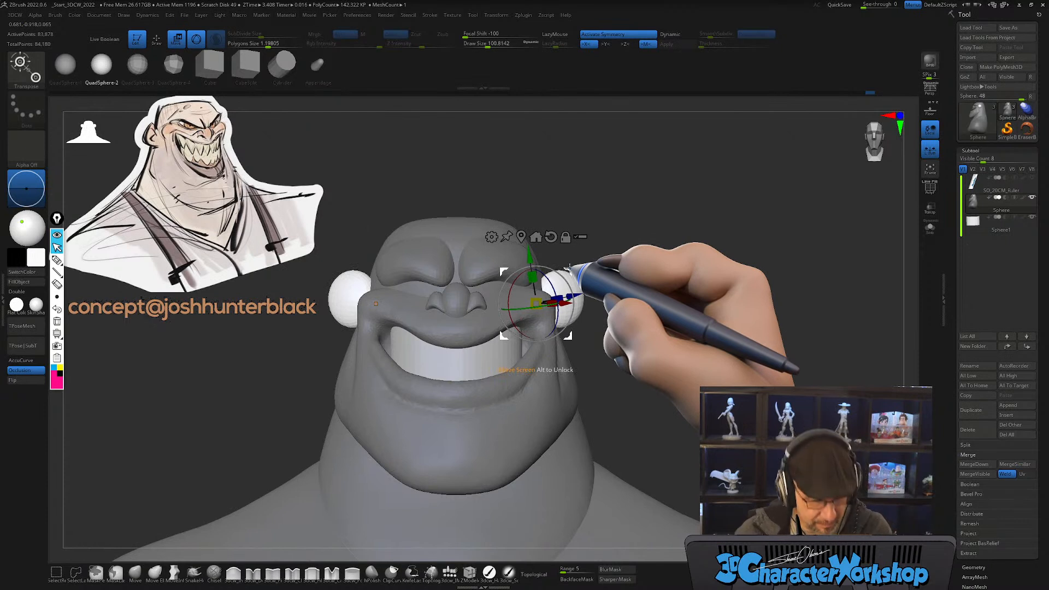
{"action": "key", "text": "q"}
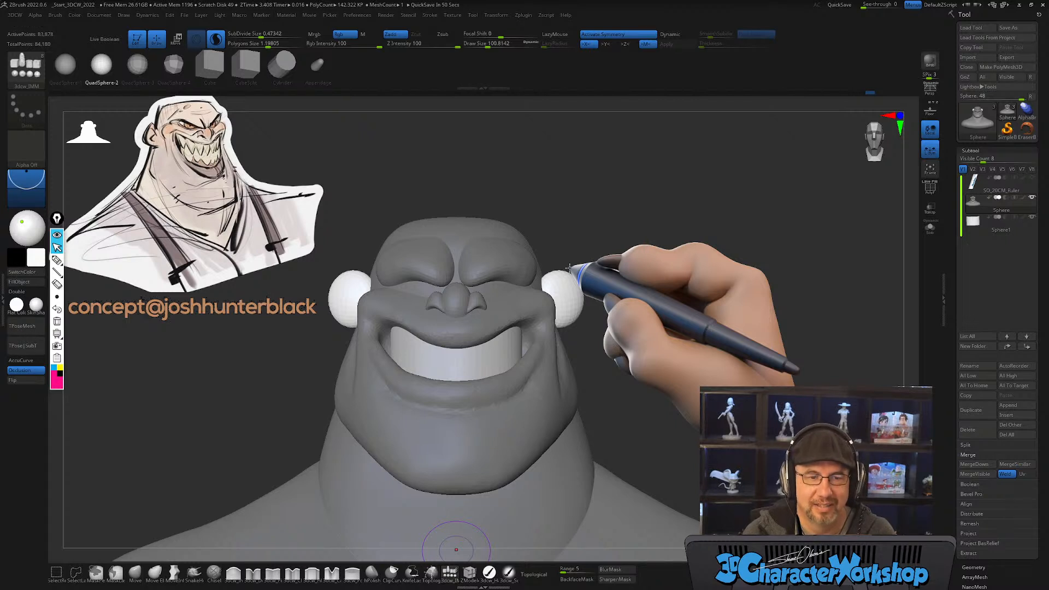
Step: Display the polygon wireframe and smooth the ear spheres lightly
{"action": "mouse_move", "coordinate": [636, 321]}
{"action": "left_mouse_down"}
{"action": "mouse_move", "coordinate": [616, 326]}
{"action": "mouse_move", "coordinate": [633, 350]}
{"action": "mouse_move", "coordinate": [629, 401]}
{"action": "mouse_move", "coordinate": [672, 337]}
{"action": "mouse_move", "coordinate": [581, 361]}
{"action": "left_mouse_up"}
{"action": "key", "text": "s"}
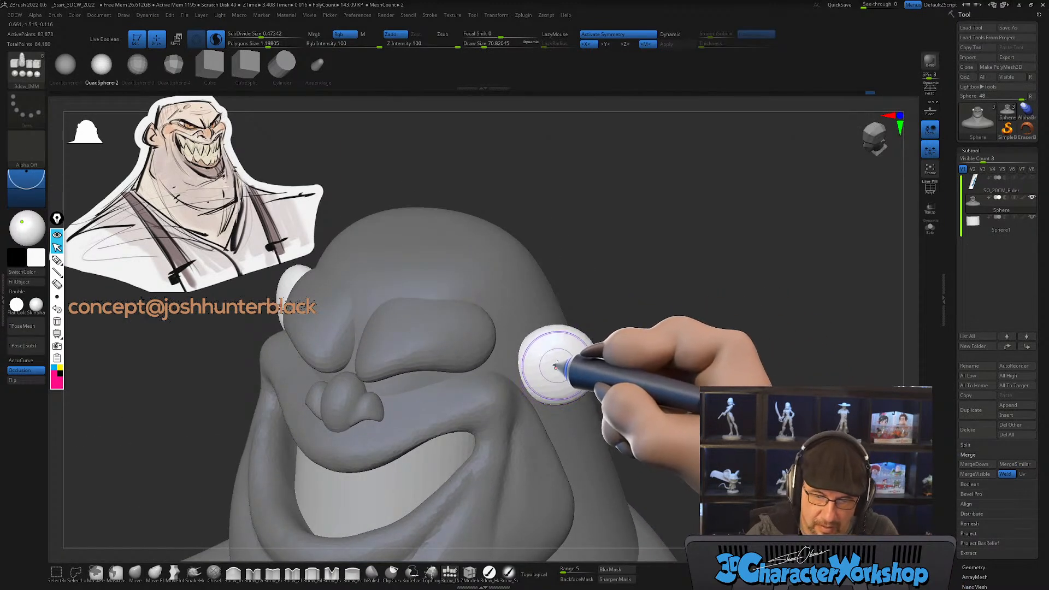
{"action": "key", "text": "shift+f"}
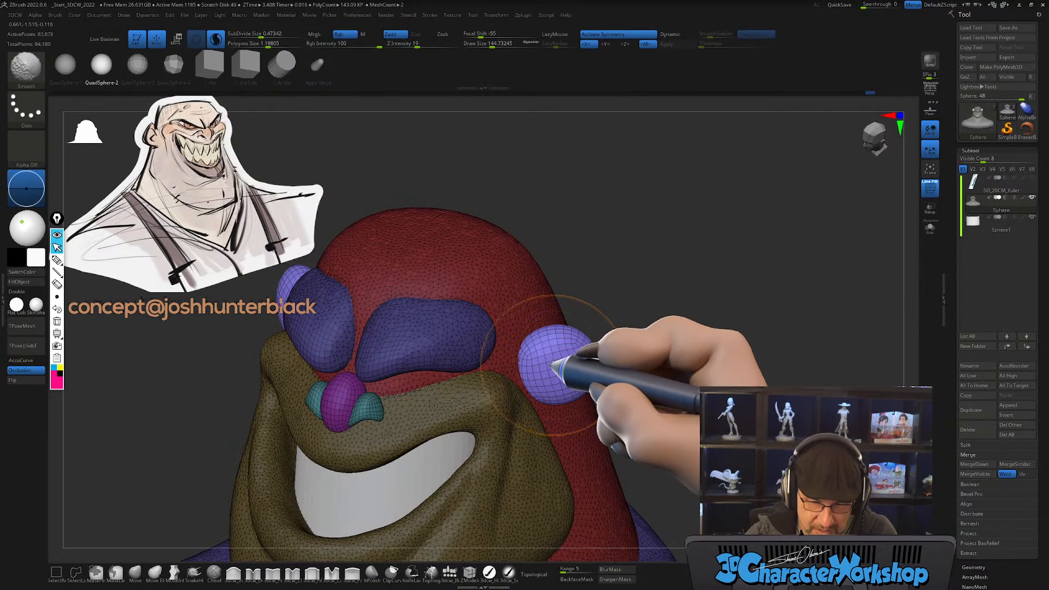
{"action": "mouse_move", "coordinate": [602, 355]}
{"action": "left_mouse_down"}
{"action": "mouse_move", "coordinate": [651, 370]}
{"action": "mouse_move", "coordinate": [696, 337]}
{"action": "mouse_move", "coordinate": [667, 362]}
{"action": "left_mouse_up"}
Step: Pull the ear spheres into a rounded, tapering ear outline with the Move brush
{"action": "left_click", "coordinate": [135, 573]}
{"action": "mouse_move", "coordinate": [563, 366]}
{"action": "right_mouse_down"}
{"action": "mouse_move", "coordinate": [538, 407]}
{"action": "mouse_move", "coordinate": [523, 389]}
{"action": "right_mouse_up"}
{"action": "key", "text": "s"}
{"action": "left_click_drag", "start_coordinate": [537, 382], "coordinate": [529, 380]}
{"action": "mouse_move", "coordinate": [553, 363]}
{"action": "right_mouse_down"}
{"action": "mouse_move", "coordinate": [536, 370]}
{"action": "mouse_move", "coordinate": [545, 370]}
{"action": "mouse_move", "coordinate": [523, 409]}
{"action": "mouse_move", "coordinate": [518, 386]}
{"action": "right_mouse_up"}
{"action": "key", "text": "s"}
{"action": "mouse_move", "coordinate": [518, 382]}
{"action": "left_mouse_down"}
{"action": "mouse_move", "coordinate": [508, 382]}
{"action": "mouse_move", "coordinate": [580, 378]}
{"action": "left_mouse_up"}
{"action": "right_click_drag", "start_coordinate": [580, 378], "coordinate": [581, 392]}
Step: Try tessimating the ear meshes at polygon sizes of about 0.50 and 0.07
{"action": "left_click", "coordinate": [264, 45], "text": "shift"}
{"action": "left_click_drag", "start_coordinate": [264, 45], "coordinate": [261, 45]}
{"action": "key", "text": "s"}
{"action": "left_click_drag", "start_coordinate": [641, 328], "coordinate": [649, 328]}
{"action": "left_click_drag", "start_coordinate": [568, 358], "coordinate": [533, 355], "text": "shift"}
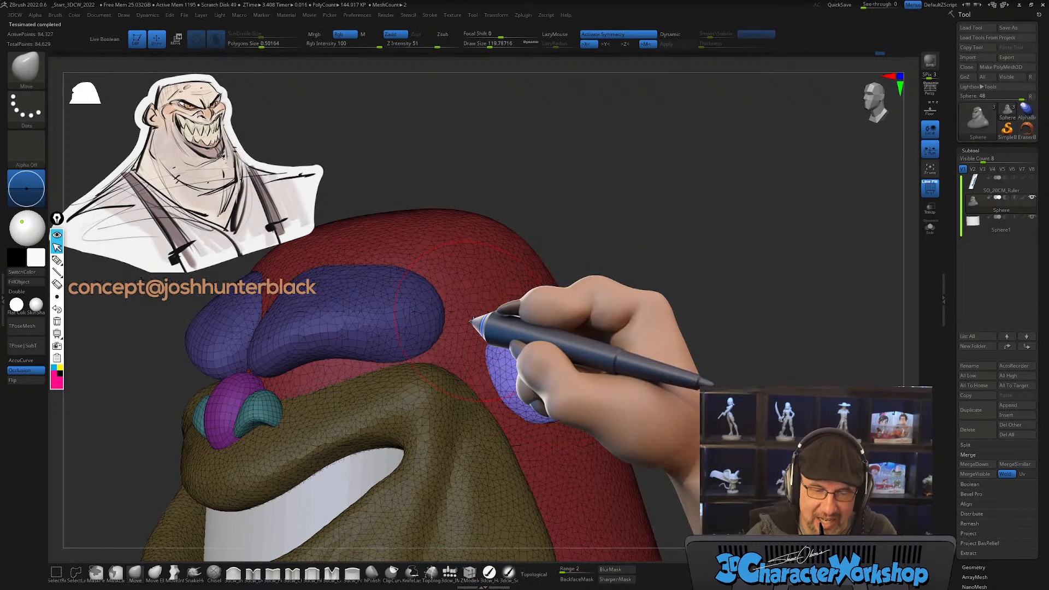
{"action": "left_click_drag", "start_coordinate": [261, 45], "coordinate": [248, 46]}
{"action": "mouse_move", "coordinate": [552, 358]}
{"action": "left_mouse_down", "text": "shift"}
{"action": "mouse_move", "coordinate": [543, 371]}
{"action": "mouse_move", "coordinate": [568, 350]}
{"action": "left_mouse_up", "text": "shift"}
{"action": "key", "text": "ctrl+z"}
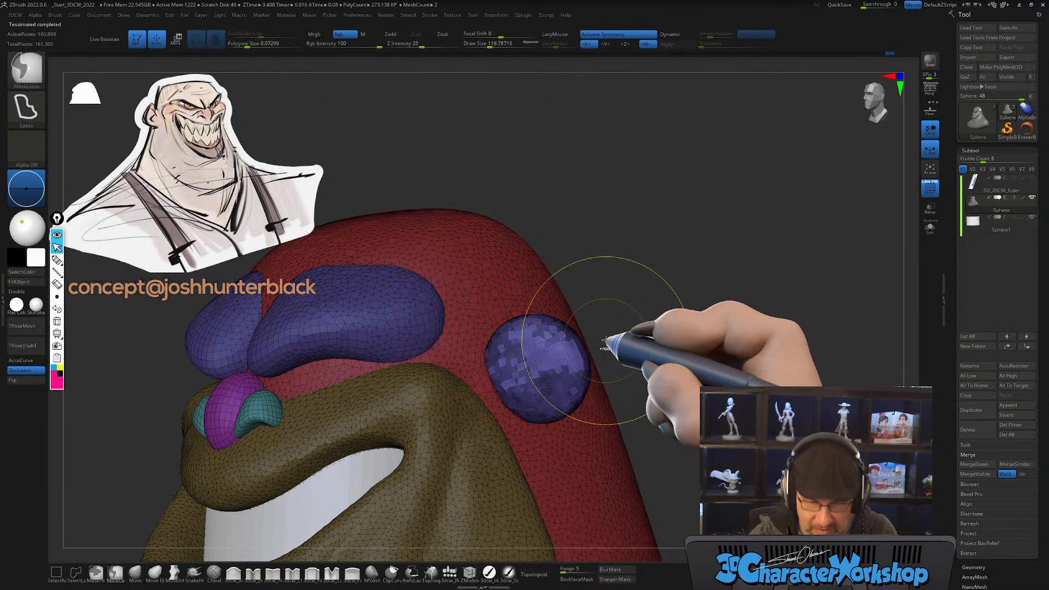
{"action": "key", "text": "ctrl+z"}
Step: Tessimate the ear meshes at a polygon size of about 0.12 and smooth them into an even, dense surface
{"action": "left_click_drag", "start_coordinate": [247, 45], "coordinate": [251, 45]}
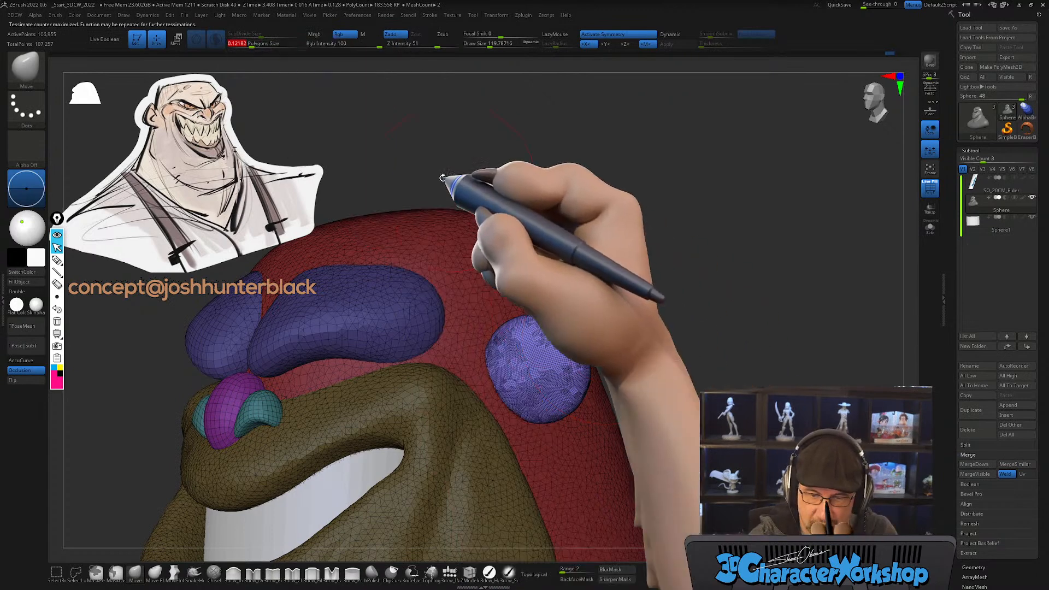
{"action": "mouse_move", "coordinate": [556, 365]}
{"action": "left_mouse_down", "text": "shift"}
{"action": "mouse_move", "coordinate": [546, 366]}
{"action": "mouse_move", "coordinate": [562, 359]}
{"action": "left_mouse_up", "text": "shift"}
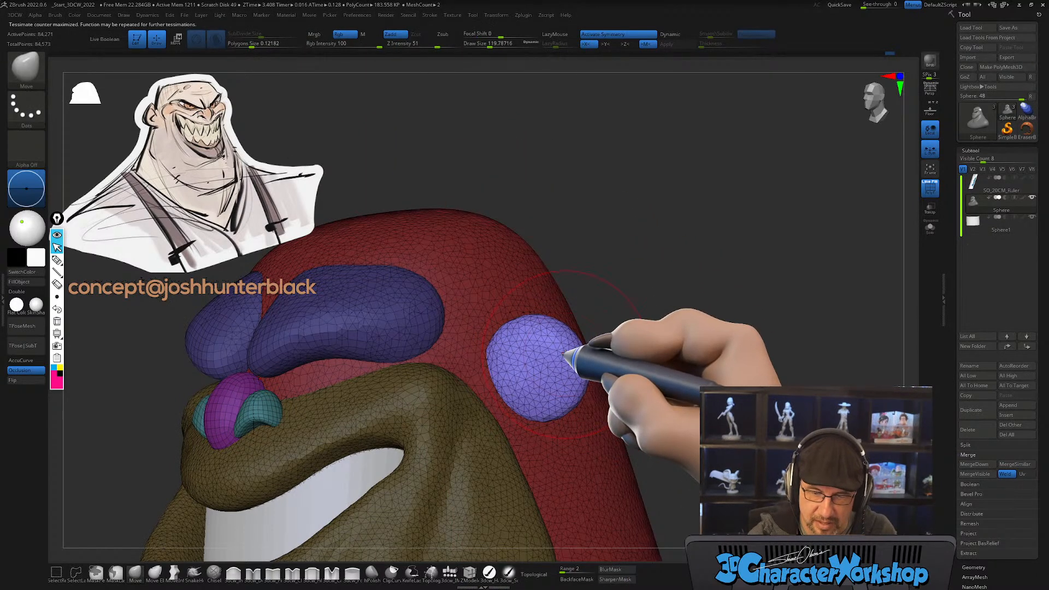
{"action": "key", "text": "ctrl+z"}
{"action": "left_click_drag", "start_coordinate": [262, 36], "coordinate": [254, 37]}
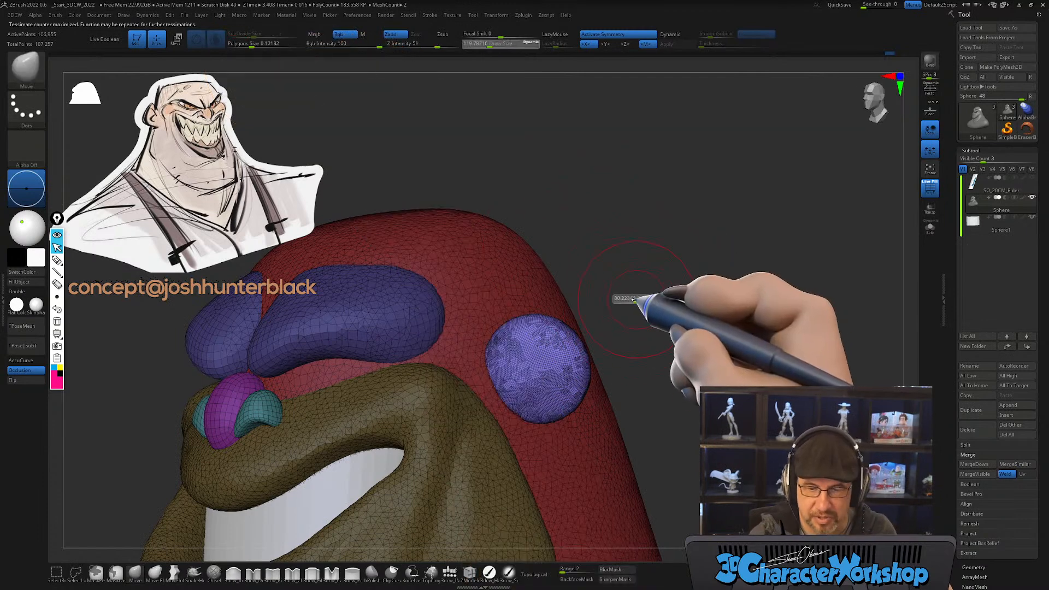
{"action": "mouse_move", "coordinate": [542, 376]}
{"action": "left_mouse_down", "text": "shift"}
{"action": "mouse_move", "coordinate": [518, 386]}
{"action": "mouse_move", "coordinate": [495, 371]}
{"action": "mouse_move", "coordinate": [515, 350]}
{"action": "mouse_move", "coordinate": [550, 372]}
{"action": "left_mouse_up", "text": "shift"}
{"action": "left_click_drag", "start_coordinate": [653, 374], "coordinate": [618, 386]}
{"action": "mouse_move", "coordinate": [559, 334]}
{"action": "left_mouse_down", "text": "shift"}
{"action": "mouse_move", "coordinate": [587, 315]}
{"action": "mouse_move", "coordinate": [591, 409]}
{"action": "mouse_move", "coordinate": [621, 403]}
{"action": "mouse_move", "coordinate": [637, 417]}
{"action": "left_mouse_up", "text": "shift"}
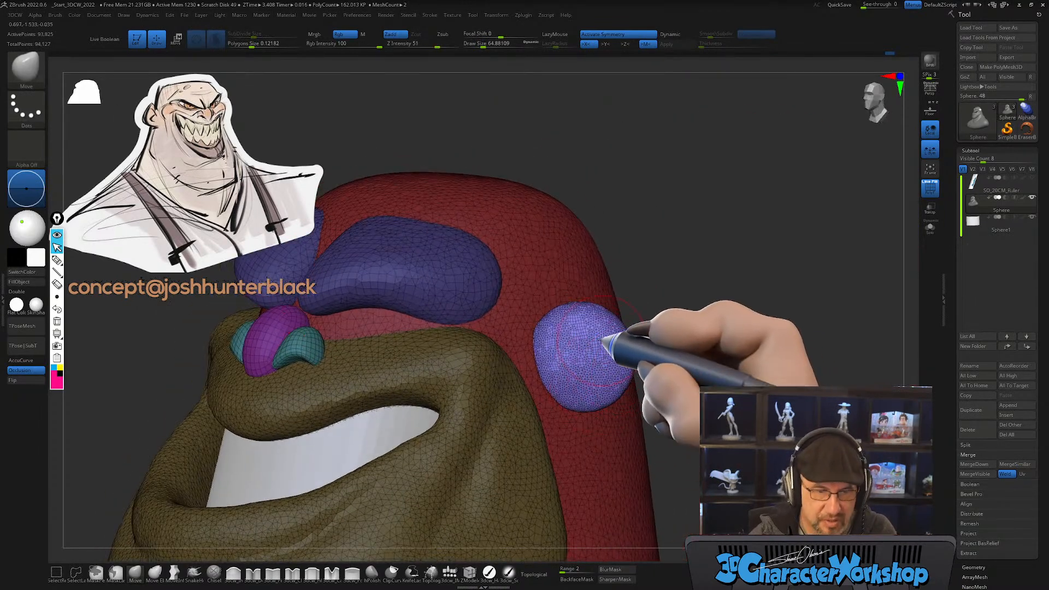
Step: Carve the first curved hollow of the inner ear with the detail brush at a draw size of about 29, with the wireframe hidden
{"action": "mouse_move", "coordinate": [596, 358]}
{"action": "right_mouse_down"}
{"action": "mouse_move", "coordinate": [620, 359]}
{"action": "mouse_move", "coordinate": [579, 406]}
{"action": "right_mouse_up"}
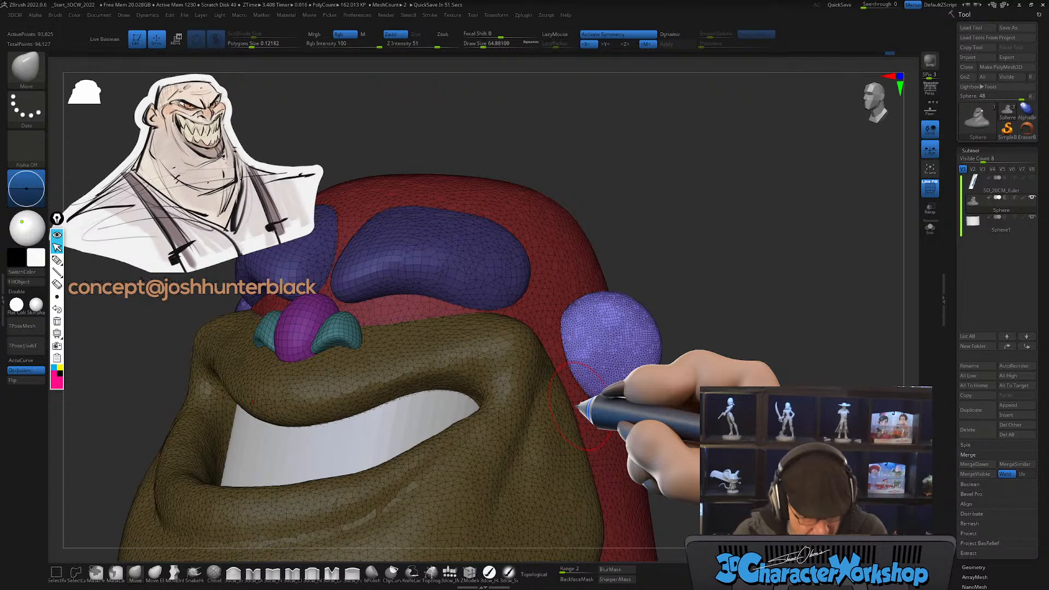
{"action": "mouse_move", "coordinate": [703, 401]}
{"action": "left_mouse_down"}
{"action": "mouse_move", "coordinate": [678, 400]}
{"action": "mouse_move", "coordinate": [684, 408]}
{"action": "left_mouse_up"}
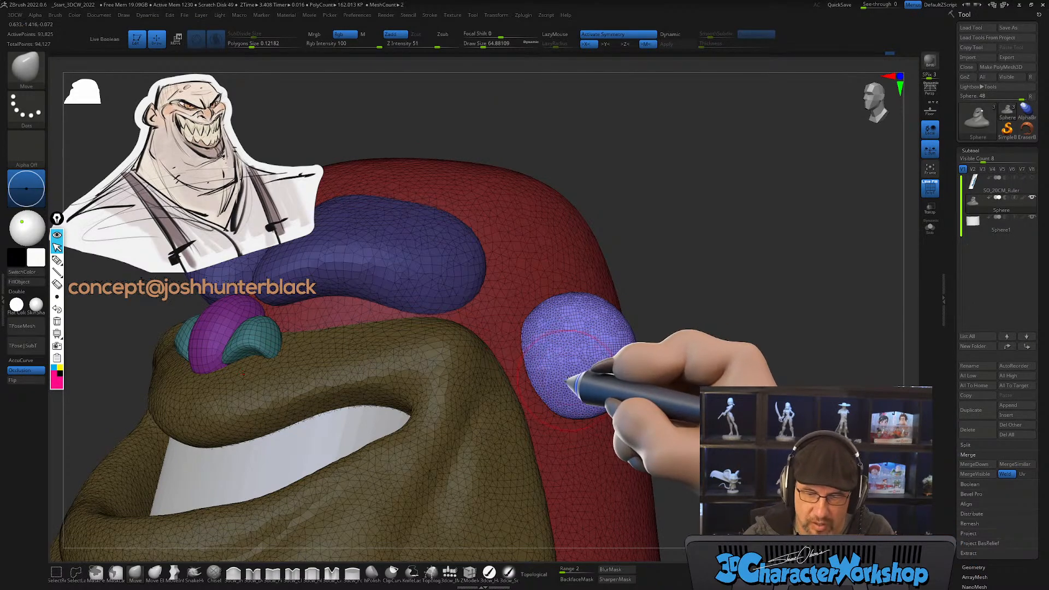
{"action": "right_click_drag", "start_coordinate": [578, 353], "coordinate": [565, 444], "text": "ctrl"}
{"action": "key", "text": "bracketleft"}
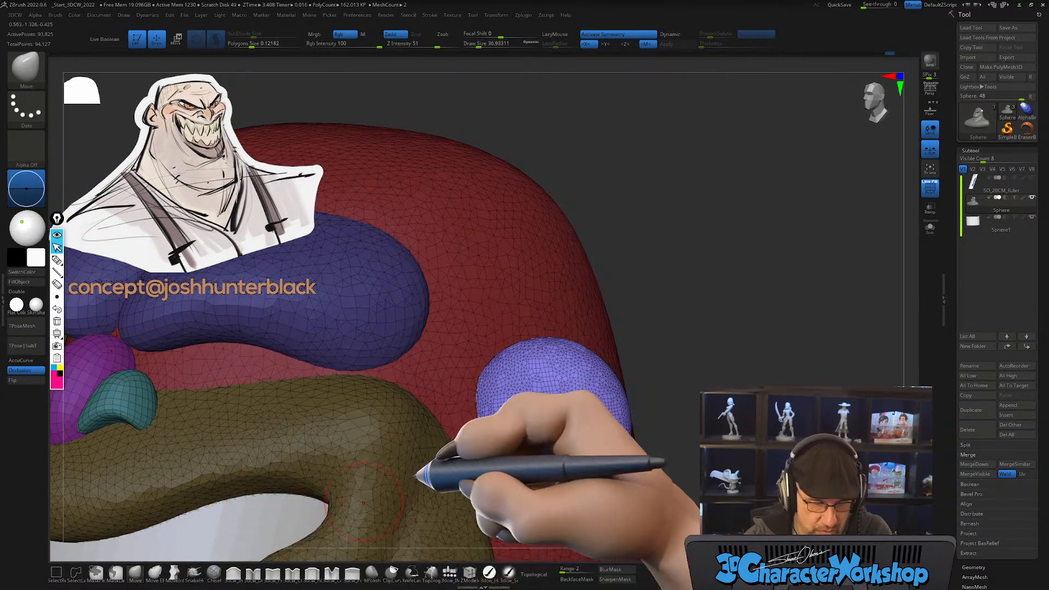
{"action": "mouse_move", "coordinate": [569, 399]}
{"action": "right_mouse_down"}
{"action": "mouse_move", "coordinate": [557, 434]}
{"action": "mouse_move", "coordinate": [541, 385]}
{"action": "right_mouse_up"}
{"action": "left_click", "coordinate": [253, 572]}
{"action": "key", "text": "bracketleft"}
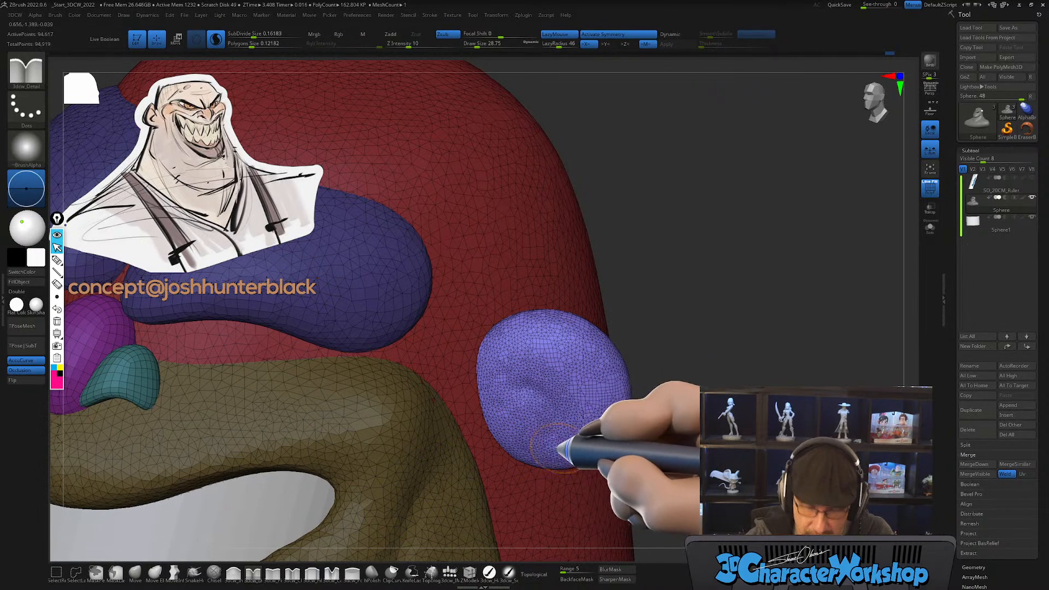
{"action": "key", "text": "shift+f"}
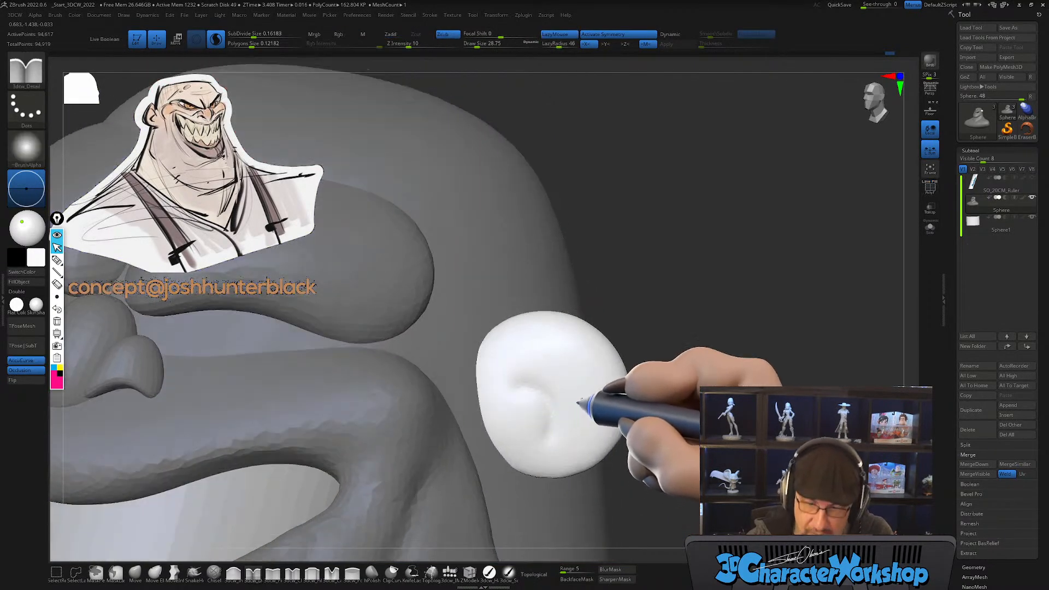
{"action": "right_click_drag", "start_coordinate": [573, 404], "coordinate": [574, 391]}
{"action": "left_click_drag", "start_coordinate": [518, 384], "coordinate": [532, 387]}
{"action": "left_click_drag", "start_coordinate": [552, 429], "coordinate": [546, 437]}
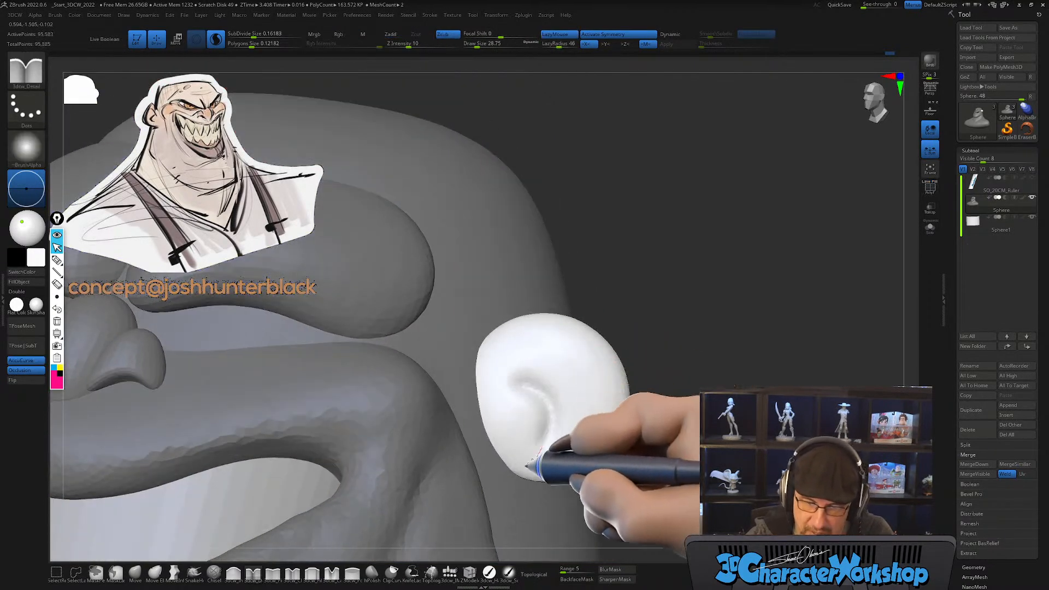
Step: Deepen the lower inner-ear hollow and carve a curved groove under the upper rim of the ear
{"action": "right_click_drag", "start_coordinate": [558, 409], "coordinate": [548, 404]}
{"action": "left_click_drag", "start_coordinate": [533, 462], "coordinate": [525, 454]}
{"action": "left_click_drag", "start_coordinate": [539, 384], "coordinate": [547, 392]}
{"action": "mouse_move", "coordinate": [573, 393]}
{"action": "right_mouse_down"}
{"action": "mouse_move", "coordinate": [581, 403]}
{"action": "mouse_move", "coordinate": [571, 405]}
{"action": "right_mouse_up"}
{"action": "left_click_drag", "start_coordinate": [511, 380], "coordinate": [514, 378]}
{"action": "left_click_drag", "start_coordinate": [535, 339], "coordinate": [579, 338]}
{"action": "right_click_drag", "start_coordinate": [562, 363], "coordinate": [557, 375]}
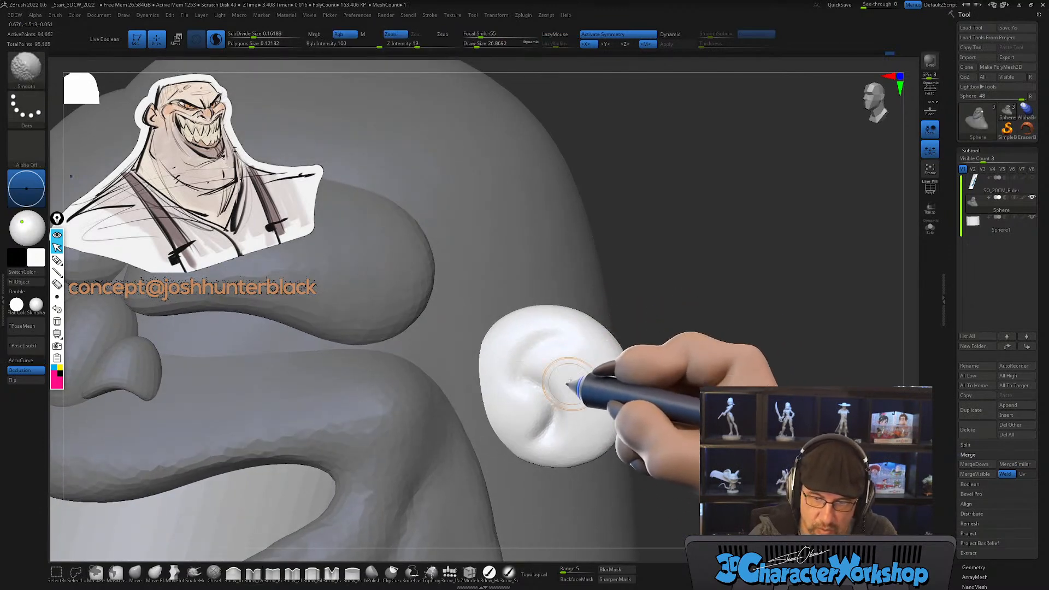
Step: Smooth the folds and hollow inside the unmasked ear to soften the carved transitions
{"action": "left_click_drag", "start_coordinate": [418, 43], "coordinate": [447, 46], "text": "shift"}
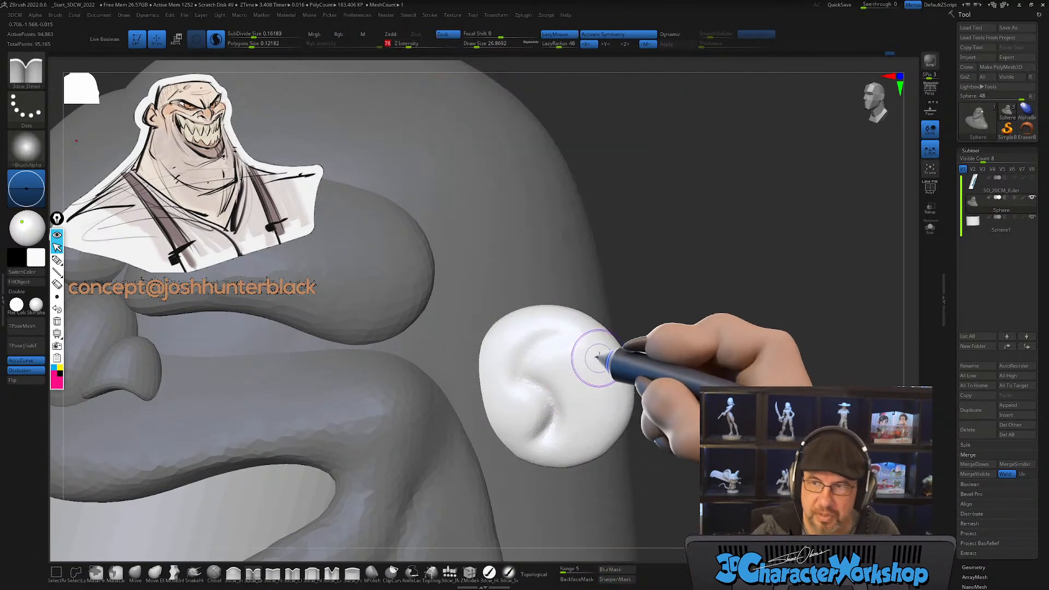
{"action": "right_click_drag", "start_coordinate": [597, 359], "coordinate": [594, 357]}
{"action": "left_click_drag", "start_coordinate": [595, 358], "coordinate": [572, 413], "text": "shift"}
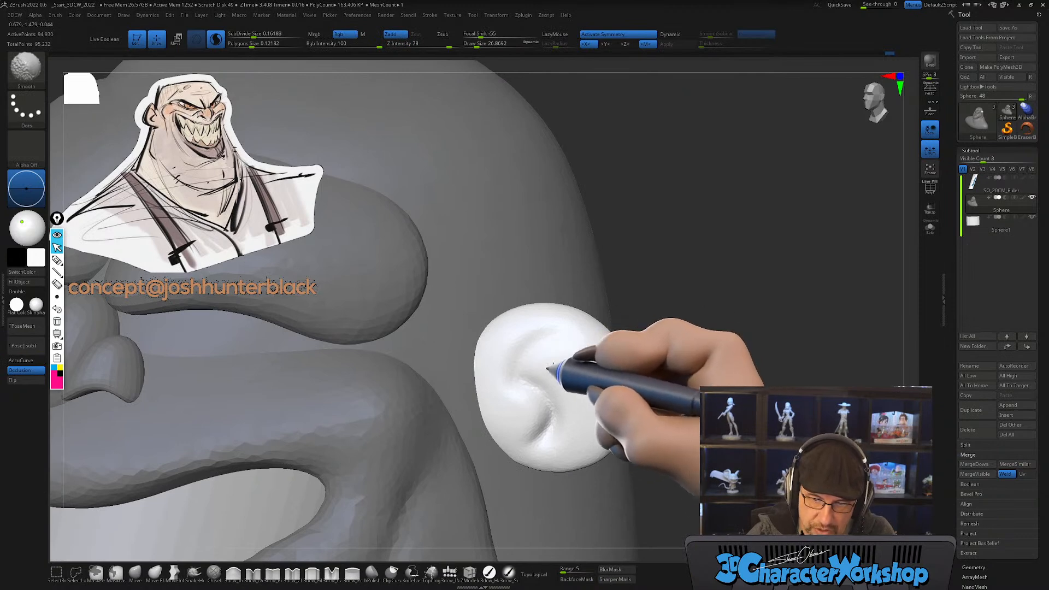
{"action": "left_click_drag", "start_coordinate": [564, 361], "coordinate": [590, 360], "text": "shift"}
{"action": "mouse_move", "coordinate": [594, 360]}
{"action": "right_mouse_down"}
{"action": "mouse_move", "coordinate": [578, 389]}
{"action": "mouse_move", "coordinate": [594, 375]}
{"action": "mouse_move", "coordinate": [589, 385]}
{"action": "right_mouse_up"}
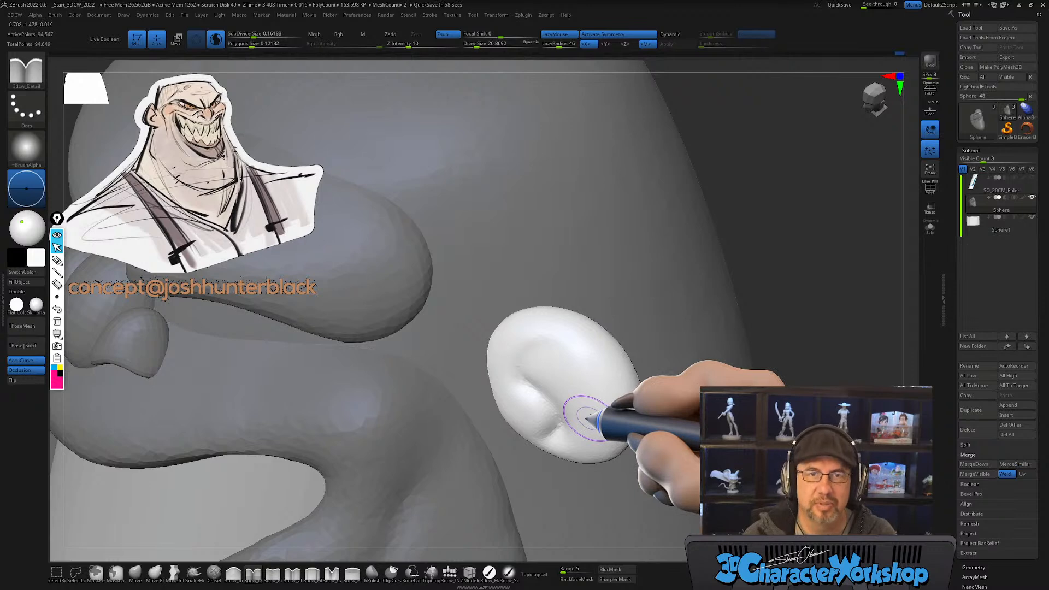
Step: Switch to the Move brush, reshape the ear's inner hollow at a draw size of about 35, and smooth it
{"action": "left_click", "coordinate": [135, 571]}
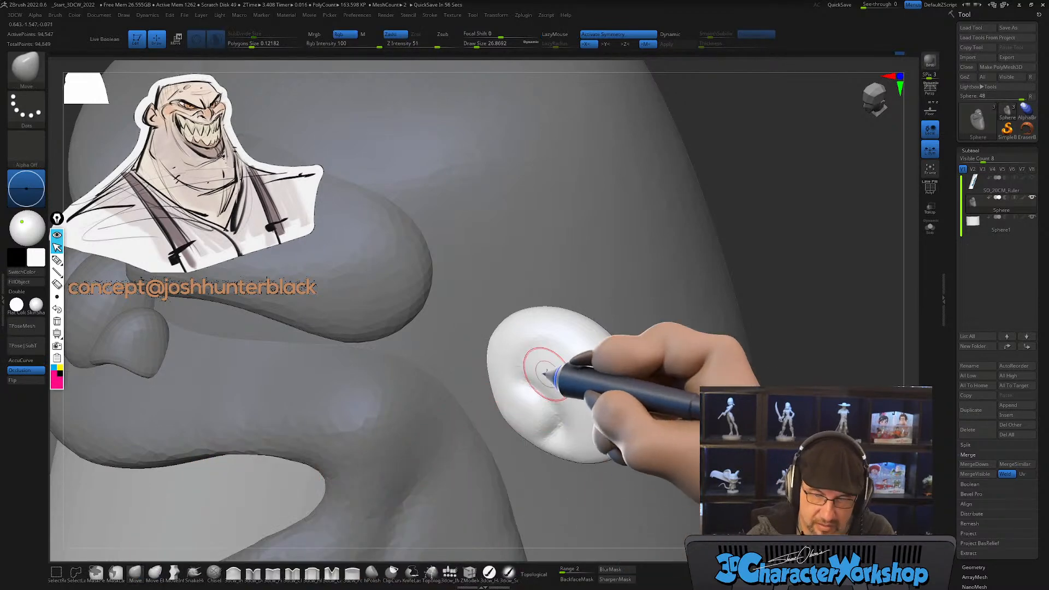
{"action": "mouse_move", "coordinate": [568, 350]}
{"action": "right_mouse_down"}
{"action": "mouse_move", "coordinate": [558, 366]}
{"action": "mouse_move", "coordinate": [576, 393]}
{"action": "mouse_move", "coordinate": [604, 367]}
{"action": "mouse_move", "coordinate": [533, 381]}
{"action": "mouse_move", "coordinate": [543, 375]}
{"action": "mouse_move", "coordinate": [527, 364]}
{"action": "mouse_move", "coordinate": [546, 356]}
{"action": "mouse_move", "coordinate": [568, 368]}
{"action": "mouse_move", "coordinate": [533, 327]}
{"action": "mouse_move", "coordinate": [539, 362]}
{"action": "mouse_move", "coordinate": [520, 374]}
{"action": "mouse_move", "coordinate": [557, 367]}
{"action": "mouse_move", "coordinate": [543, 367]}
{"action": "mouse_move", "coordinate": [552, 354]}
{"action": "right_mouse_up"}
{"action": "key", "text": "bracketleft"}
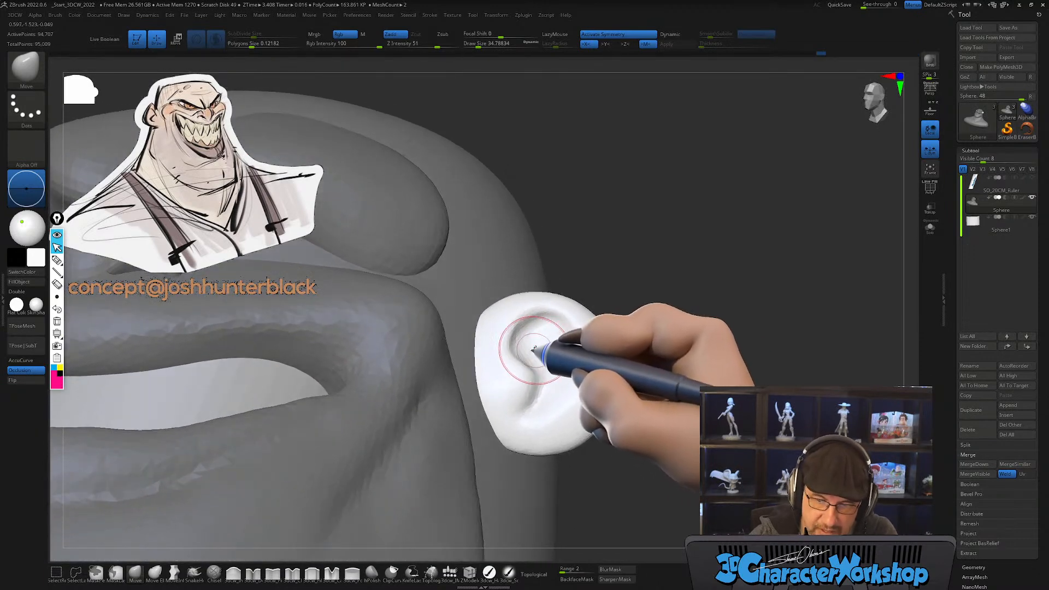
{"action": "left_click_drag", "start_coordinate": [539, 359], "coordinate": [547, 362], "text": "shift"}
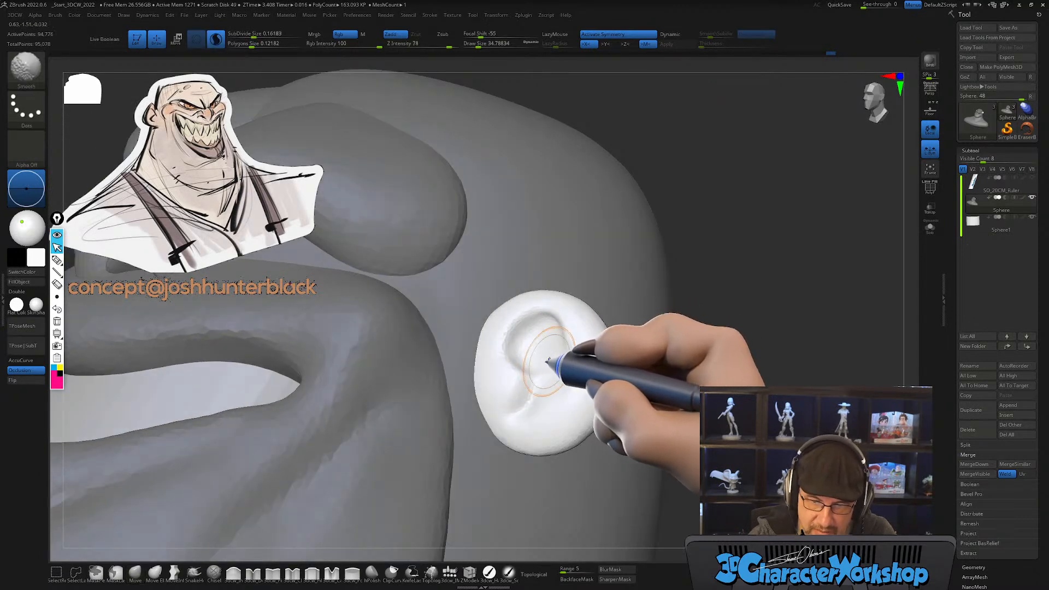
{"action": "right_click_drag", "start_coordinate": [532, 392], "coordinate": [551, 381]}
Step: Reduce the Move brush's draw size to about 23, then refine and smooth the fold inside the ear
{"action": "key", "text": "s"}
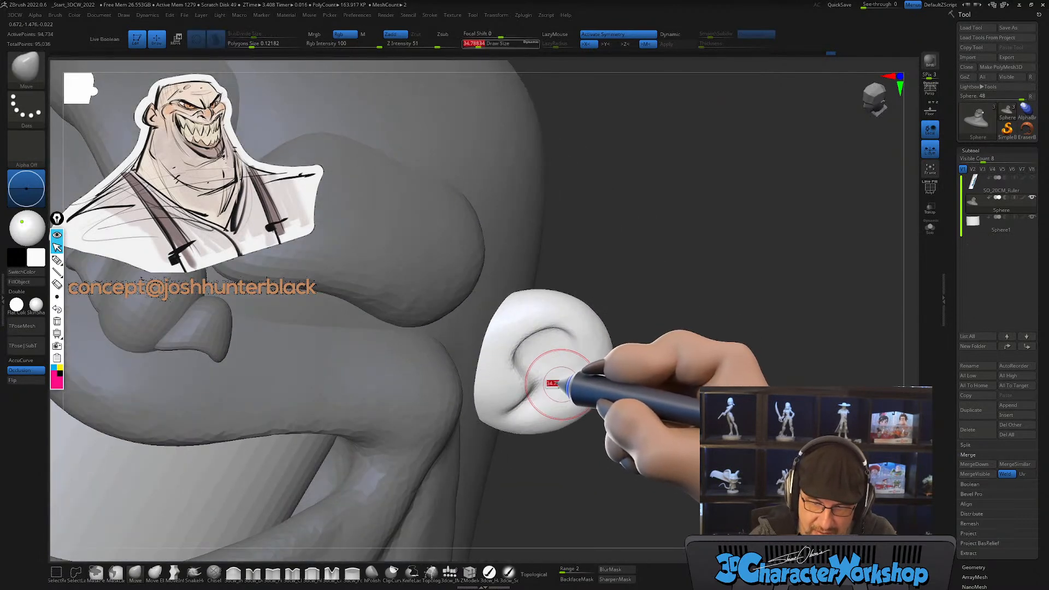
{"action": "left_click_drag", "start_coordinate": [546, 377], "coordinate": [542, 375]}
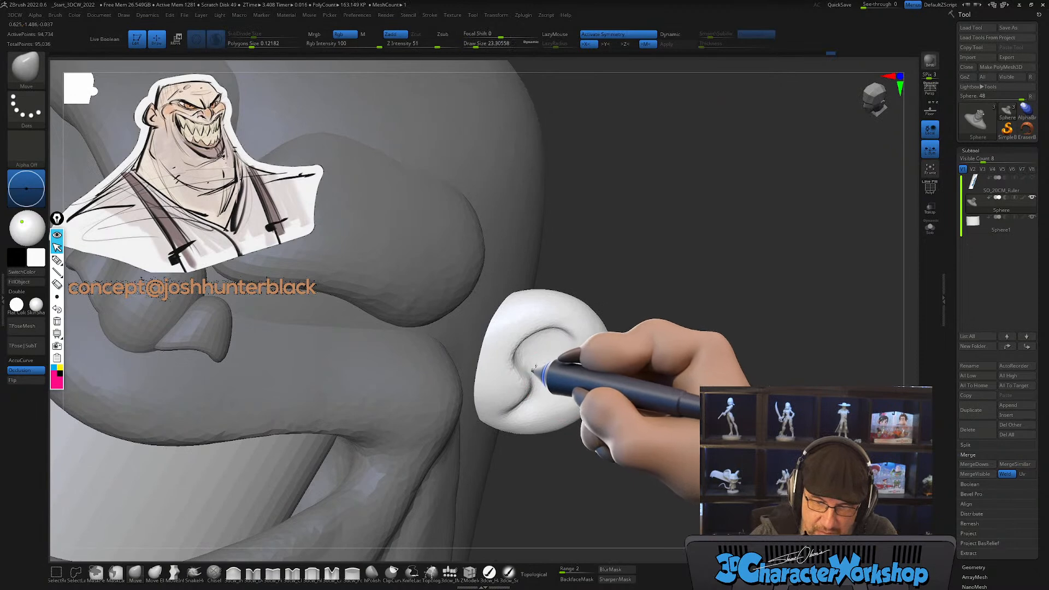
{"action": "right_click_drag", "start_coordinate": [556, 359], "coordinate": [543, 351]}
{"action": "mouse_move", "coordinate": [543, 352]}
{"action": "left_mouse_down", "text": "shift"}
{"action": "mouse_move", "coordinate": [536, 374]}
{"action": "mouse_move", "coordinate": [547, 377]}
{"action": "left_mouse_up", "text": "shift"}
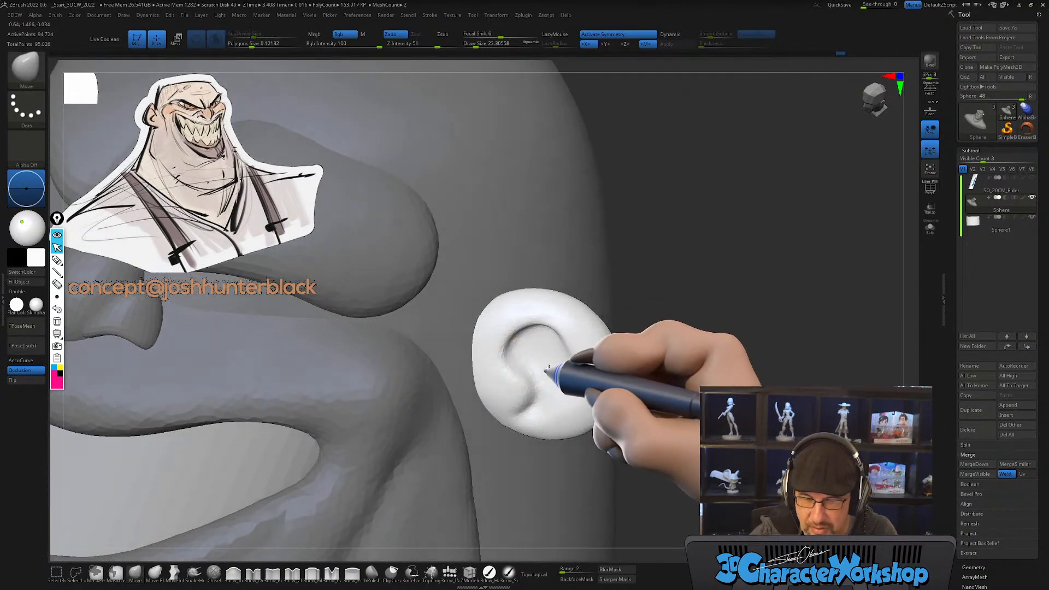
Step: Define the ear's curved inner rim and smooth its hollow, using a draw size of about 41 for the broader moves
{"action": "right_click_drag", "start_coordinate": [548, 377], "coordinate": [548, 395]}
{"action": "mouse_move", "coordinate": [551, 395]}
{"action": "left_mouse_down", "text": "shift"}
{"action": "mouse_move", "coordinate": [564, 407]}
{"action": "mouse_move", "coordinate": [573, 378]}
{"action": "left_mouse_up", "text": "shift"}
{"action": "right_click_drag", "start_coordinate": [574, 375], "coordinate": [589, 374]}
{"action": "key", "text": "bracketright"}
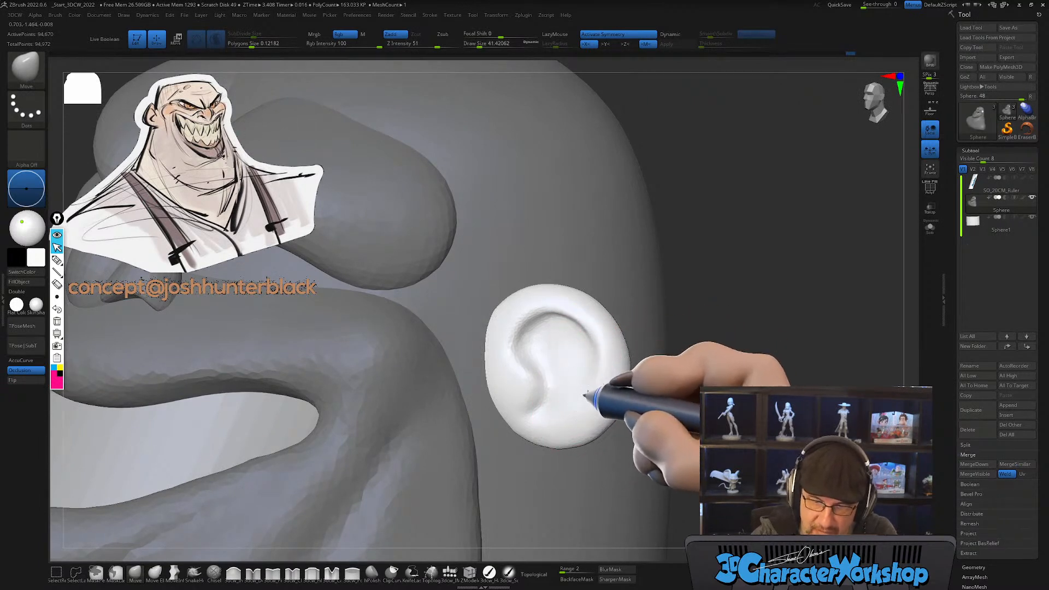
{"action": "mouse_move", "coordinate": [578, 351]}
{"action": "left_mouse_down", "text": "shift"}
{"action": "mouse_move", "coordinate": [535, 330]}
{"action": "mouse_move", "coordinate": [580, 382]}
{"action": "left_mouse_up", "text": "shift"}
{"action": "mouse_move", "coordinate": [580, 382]}
{"action": "right_mouse_down"}
{"action": "mouse_move", "coordinate": [621, 370]}
{"action": "mouse_move", "coordinate": [614, 375]}
{"action": "mouse_move", "coordinate": [620, 351]}
{"action": "mouse_move", "coordinate": [562, 367]}
{"action": "right_mouse_up"}
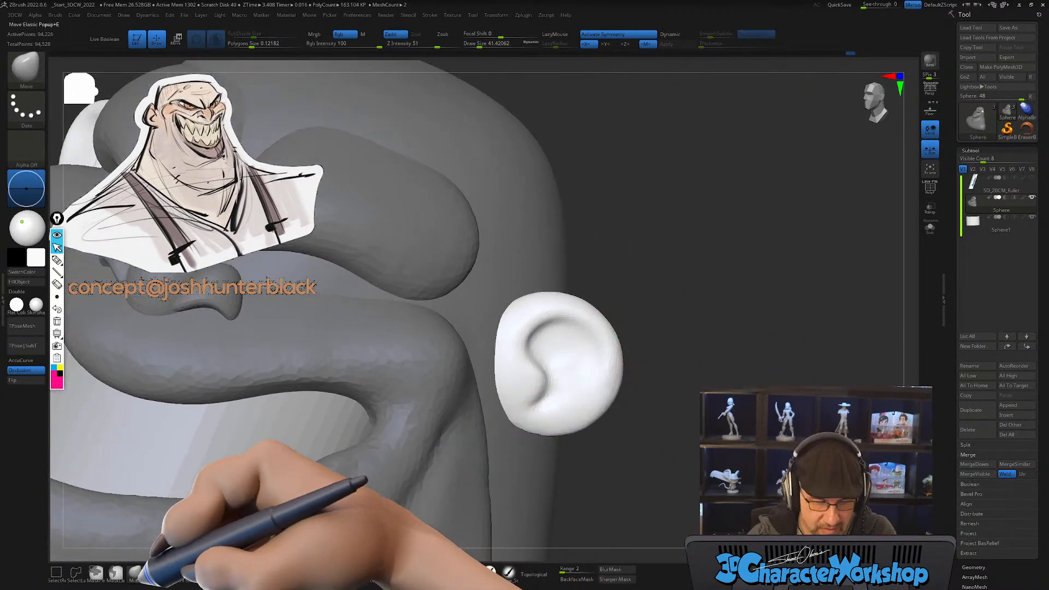
Step: Enlarge the Move brush's draw size to about 74 and pull the ear's upper edge upward
{"action": "right_click_drag", "start_coordinate": [604, 285], "coordinate": [613, 315], "text": "alt"}
{"action": "key", "text": "s"}
{"action": "left_click_drag", "start_coordinate": [610, 298], "coordinate": [616, 298]}
{"action": "right_click_drag", "start_coordinate": [624, 286], "coordinate": [634, 284], "text": "alt"}
{"action": "key", "text": "s"}
{"action": "left_click_drag", "start_coordinate": [603, 264], "coordinate": [605, 263]}
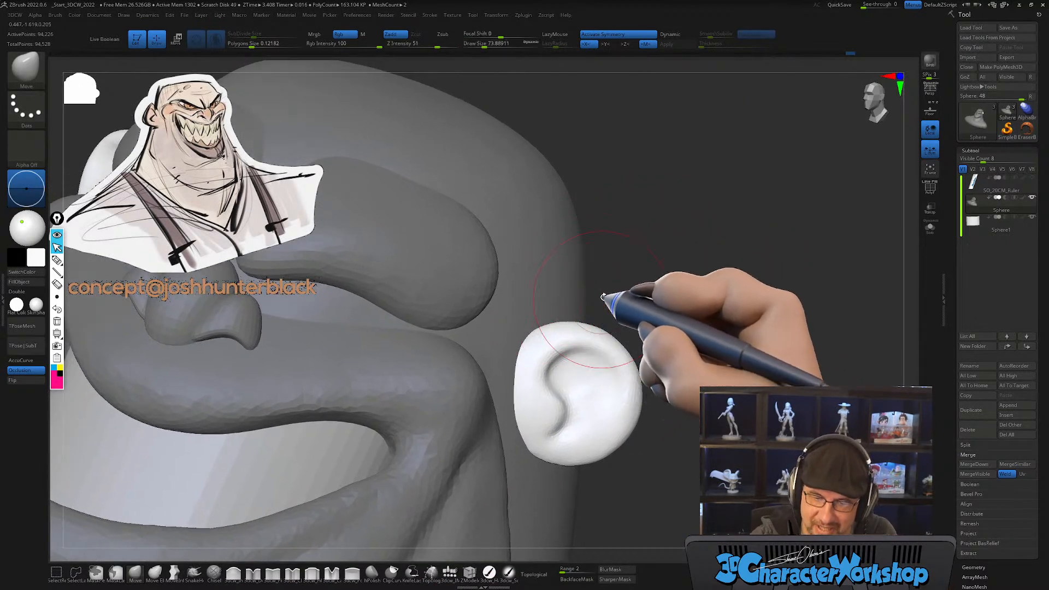
{"action": "left_click_drag", "start_coordinate": [587, 317], "coordinate": [590, 307]}
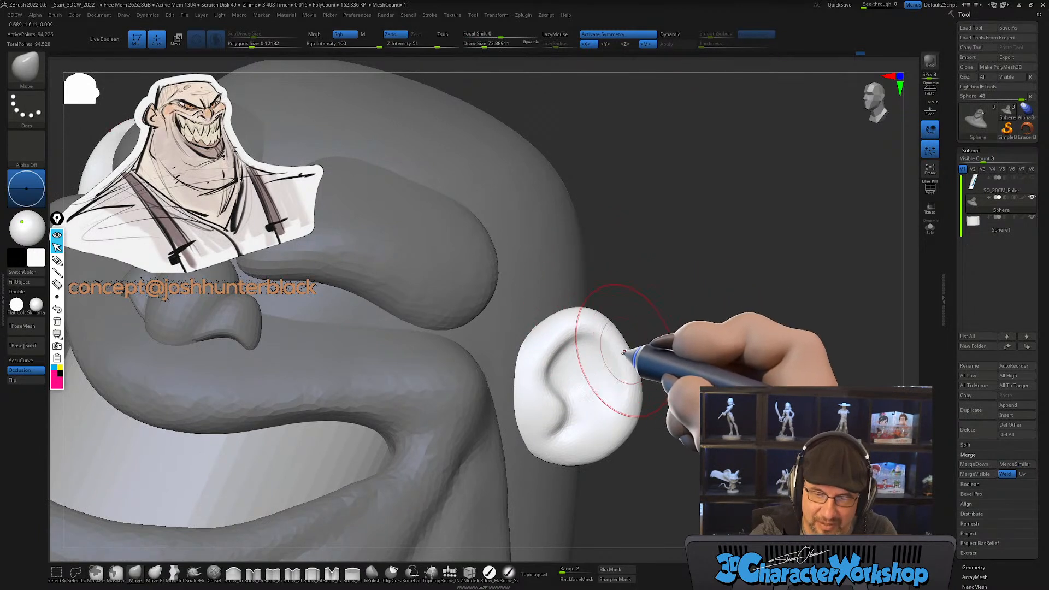
Step: Reduce the draw size to about 39 and reshape the ear's outer rim and lobe with the Move brush
{"action": "right_click_drag", "start_coordinate": [635, 389], "coordinate": [630, 370]}
{"action": "key", "text": "bracketleft"}
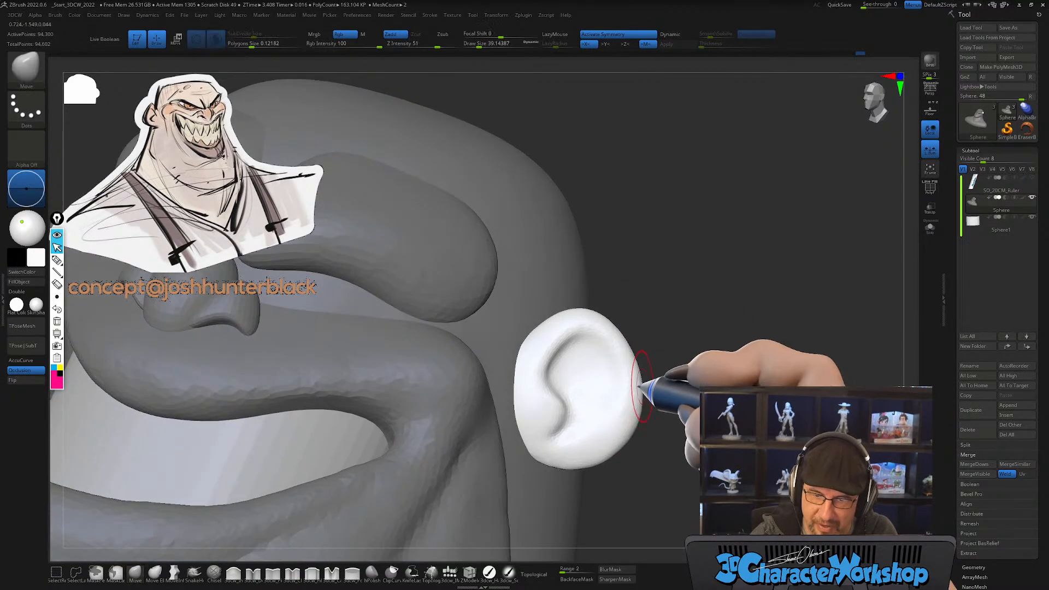
{"action": "mouse_move", "coordinate": [645, 402]}
{"action": "right_mouse_down"}
{"action": "mouse_move", "coordinate": [618, 431]}
{"action": "mouse_move", "coordinate": [628, 365]}
{"action": "mouse_move", "coordinate": [625, 404]}
{"action": "right_mouse_up"}
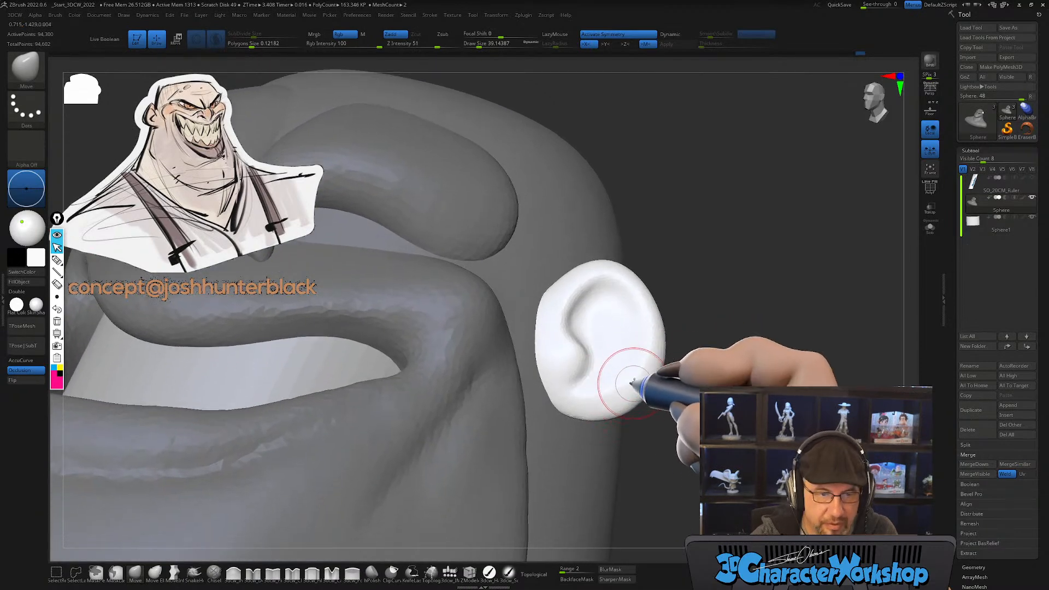
{"action": "mouse_move", "coordinate": [620, 360]}
{"action": "right_mouse_down"}
{"action": "mouse_move", "coordinate": [613, 351]}
{"action": "mouse_move", "coordinate": [615, 372]}
{"action": "right_mouse_up"}
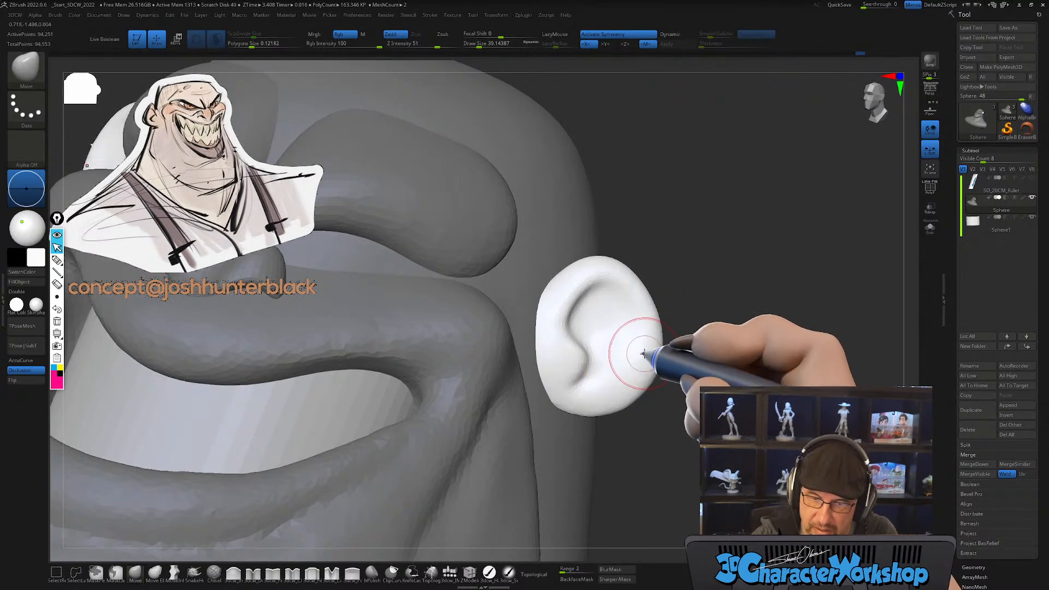
{"action": "right_click_drag", "start_coordinate": [697, 366], "coordinate": [653, 315]}
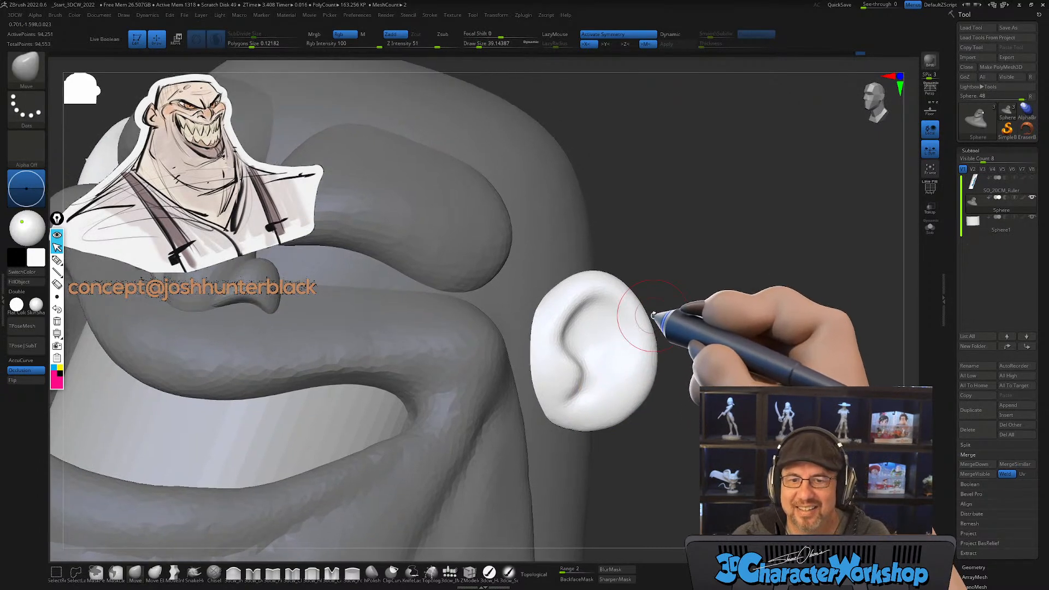
{"action": "right_click_drag", "start_coordinate": [684, 359], "coordinate": [661, 326]}
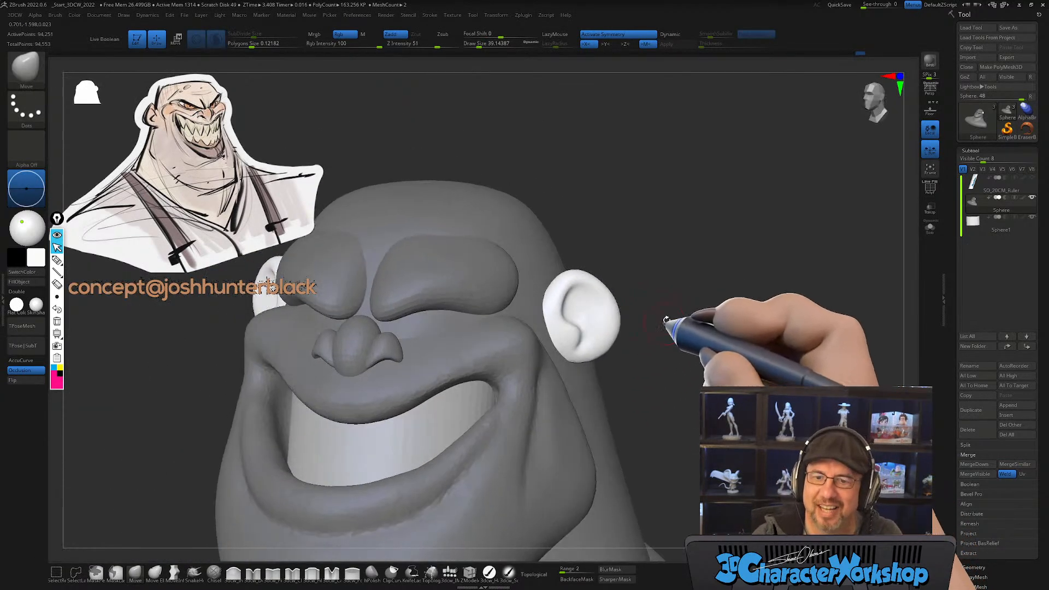
Step: Smooth the inside of the ear and adjust its contour with the Move brush from several angles
{"action": "right_click_drag", "start_coordinate": [670, 270], "coordinate": [670, 288], "text": "ctrl"}
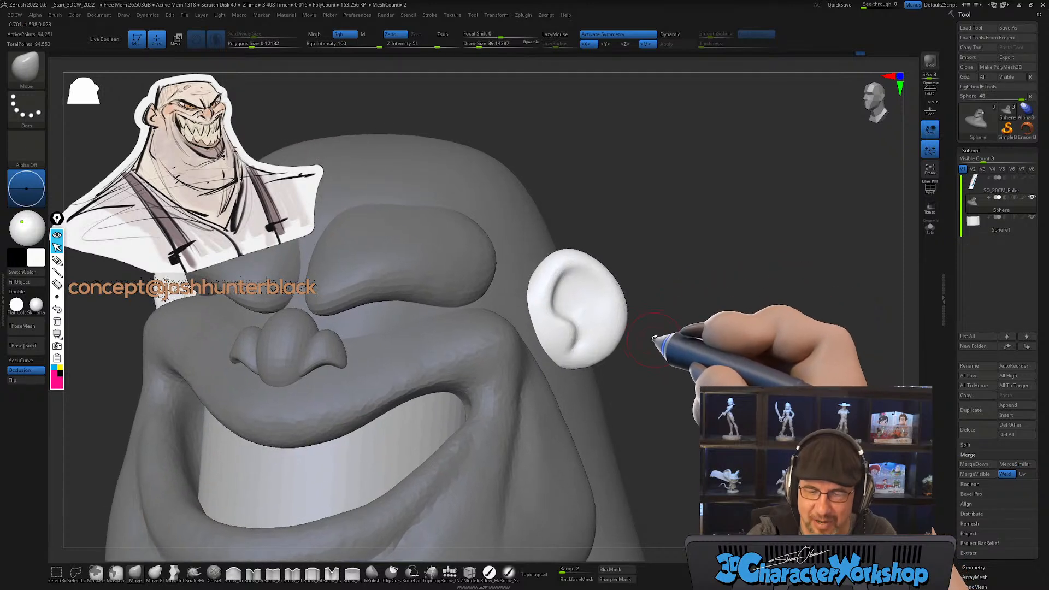
{"action": "right_click_drag", "start_coordinate": [654, 331], "coordinate": [656, 339]}
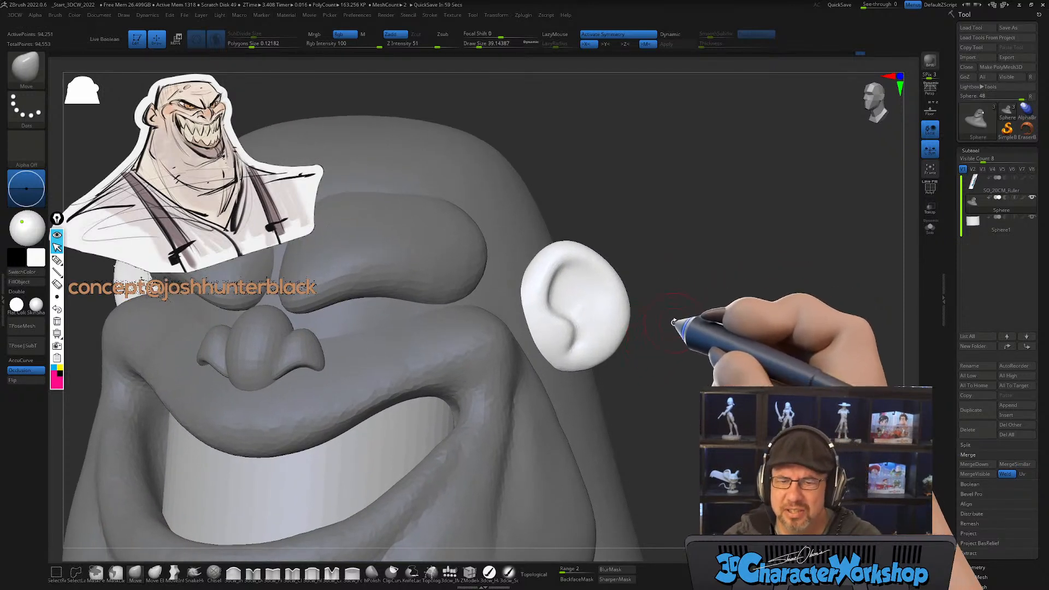
{"action": "mouse_move", "coordinate": [639, 345]}
{"action": "right_mouse_down"}
{"action": "mouse_move", "coordinate": [649, 361]}
{"action": "mouse_move", "coordinate": [632, 363]}
{"action": "mouse_move", "coordinate": [582, 292]}
{"action": "mouse_move", "coordinate": [593, 347]}
{"action": "mouse_move", "coordinate": [584, 333]}
{"action": "right_mouse_up"}
{"action": "mouse_move", "coordinate": [584, 334]}
{"action": "left_mouse_down", "text": "shift"}
{"action": "mouse_move", "coordinate": [571, 305]}
{"action": "mouse_move", "coordinate": [578, 326]}
{"action": "left_mouse_up", "text": "shift"}
{"action": "mouse_move", "coordinate": [578, 325]}
{"action": "right_mouse_down"}
{"action": "mouse_move", "coordinate": [602, 314]}
{"action": "mouse_move", "coordinate": [592, 300]}
{"action": "mouse_move", "coordinate": [613, 358]}
{"action": "mouse_move", "coordinate": [614, 417]}
{"action": "mouse_move", "coordinate": [615, 407]}
{"action": "right_mouse_up"}
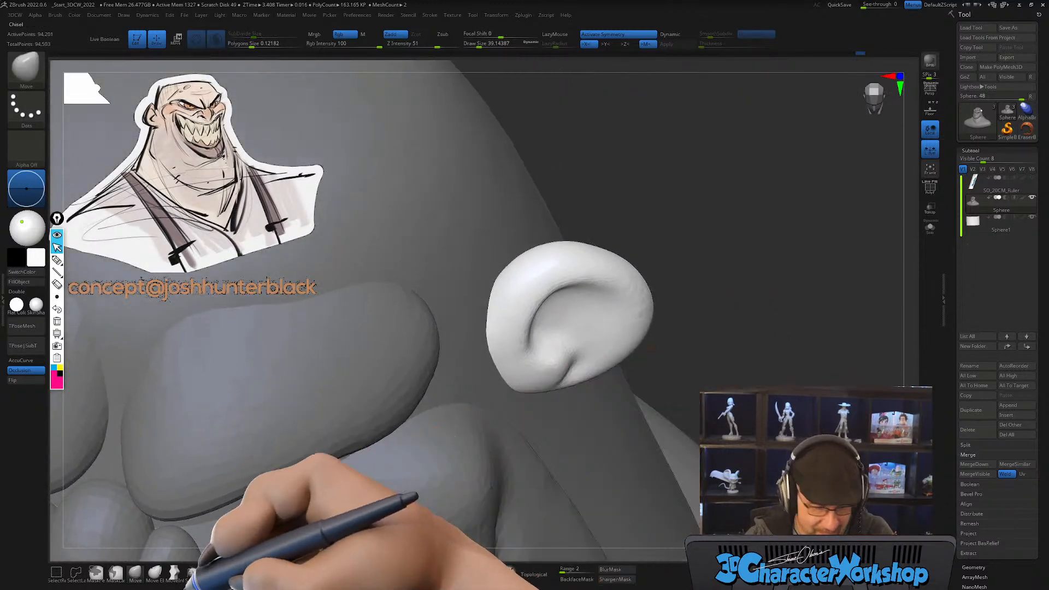
{"action": "key", "text": "b"}
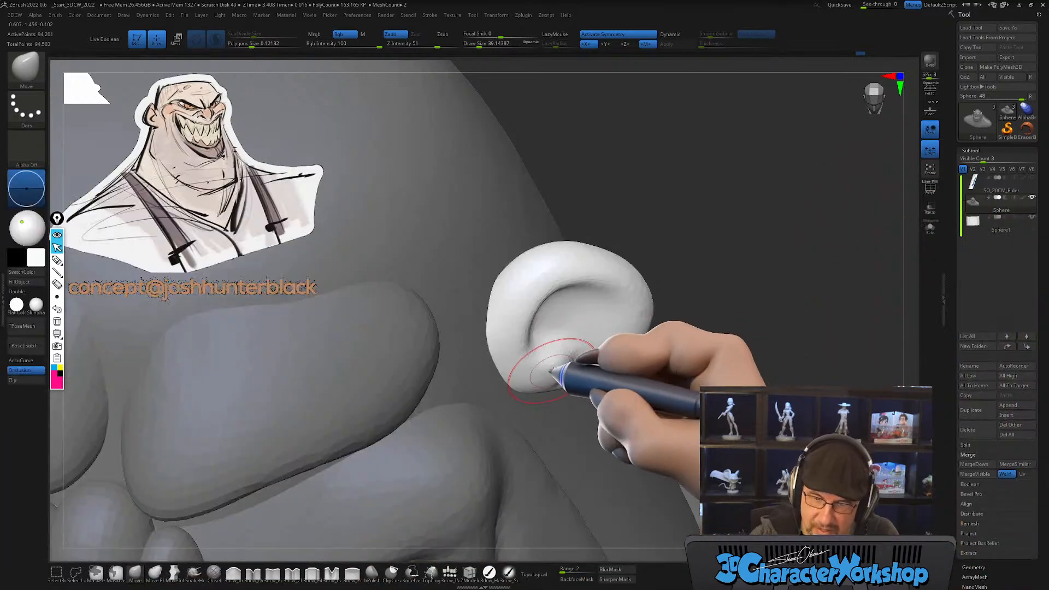
{"action": "right_click_drag", "start_coordinate": [562, 348], "coordinate": [605, 338]}
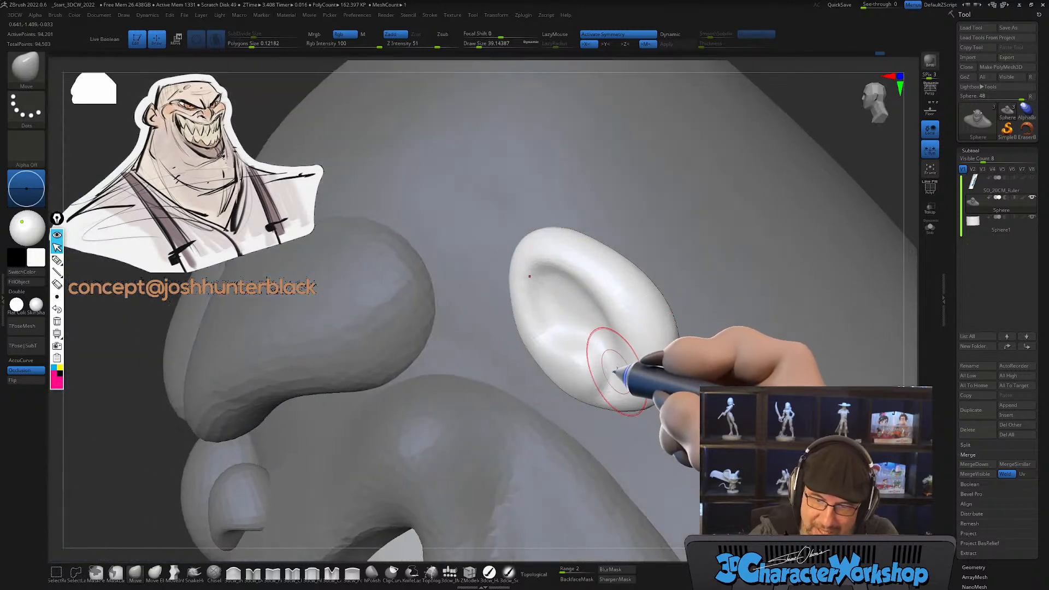
Step: Reduce the draw size to about 20, tighten the ear's inner fold, and smooth the rim and lobe
{"action": "mouse_move", "coordinate": [608, 339]}
{"action": "right_mouse_down"}
{"action": "mouse_move", "coordinate": [628, 346]}
{"action": "mouse_move", "coordinate": [578, 328]}
{"action": "mouse_move", "coordinate": [648, 321]}
{"action": "mouse_move", "coordinate": [623, 355]}
{"action": "mouse_move", "coordinate": [621, 398]}
{"action": "right_mouse_up"}
{"action": "key", "text": "bracketleft"}
{"action": "key", "text": "bracketleft"}
{"action": "key", "text": "shift"}
{"action": "left_click_drag", "start_coordinate": [644, 299], "coordinate": [653, 361], "text": "shift"}
{"action": "mouse_move", "coordinate": [656, 375]}
{"action": "right_mouse_down"}
{"action": "mouse_move", "coordinate": [632, 375]}
{"action": "mouse_move", "coordinate": [654, 364]}
{"action": "mouse_move", "coordinate": [637, 392]}
{"action": "mouse_move", "coordinate": [629, 374]}
{"action": "mouse_move", "coordinate": [644, 368]}
{"action": "mouse_move", "coordinate": [624, 404]}
{"action": "mouse_move", "coordinate": [632, 416]}
{"action": "mouse_move", "coordinate": [637, 392]}
{"action": "mouse_move", "coordinate": [667, 363]}
{"action": "mouse_move", "coordinate": [651, 356]}
{"action": "mouse_move", "coordinate": [662, 375]}
{"action": "mouse_move", "coordinate": [582, 416]}
{"action": "right_mouse_up"}
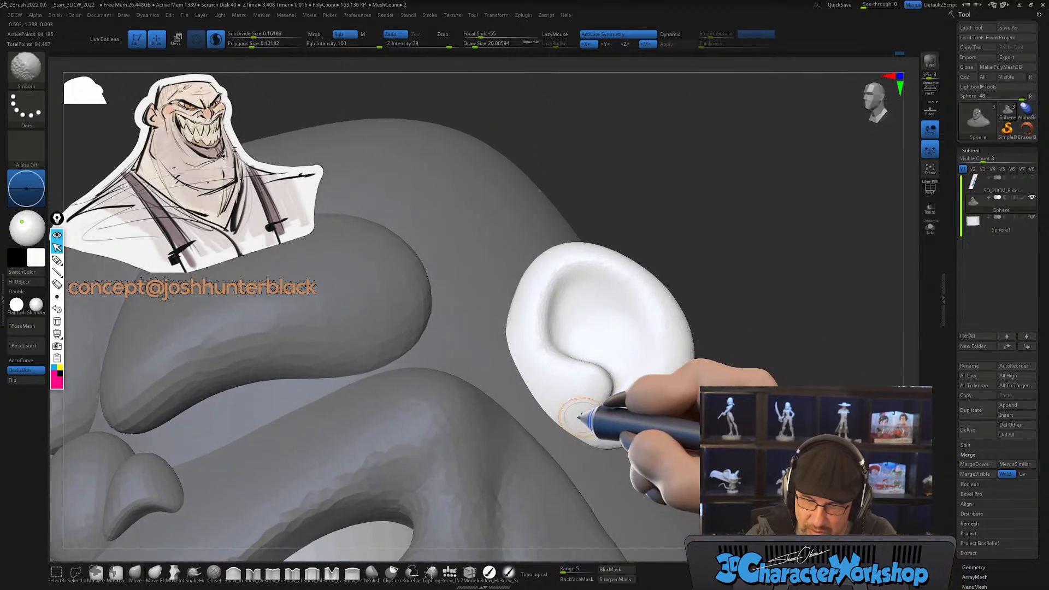
Step: Reposition the unmasked ears against the sides of the head with the transform gizmo
{"action": "mouse_move", "coordinate": [679, 370]}
{"action": "right_mouse_down"}
{"action": "mouse_move", "coordinate": [676, 316]}
{"action": "mouse_move", "coordinate": [719, 307]}
{"action": "mouse_move", "coordinate": [728, 326]}
{"action": "right_mouse_up"}
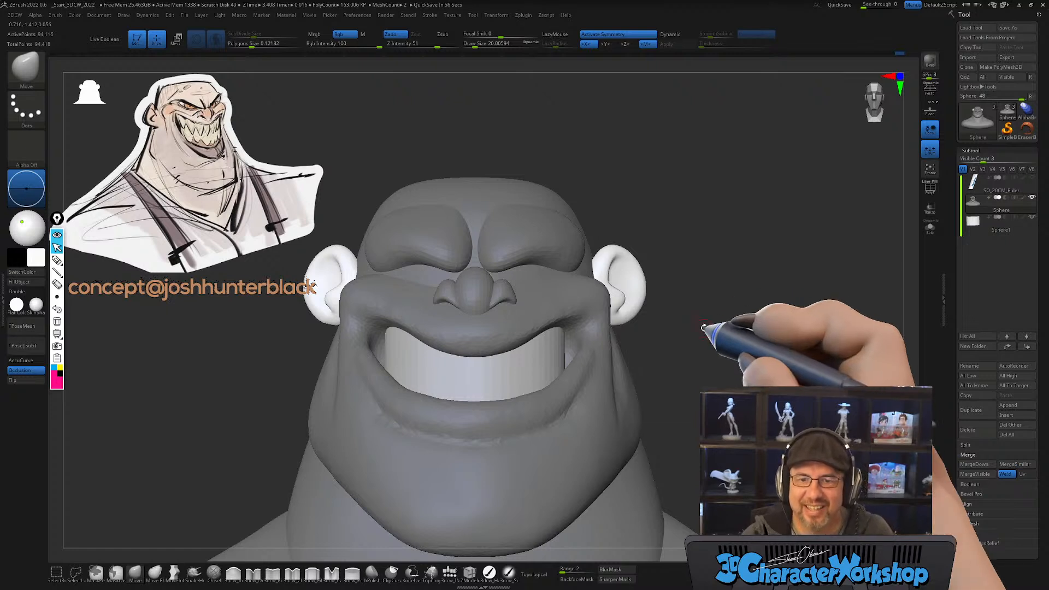
{"action": "mouse_move", "coordinate": [719, 327]}
{"action": "right_mouse_down"}
{"action": "mouse_move", "coordinate": [697, 350]}
{"action": "mouse_move", "coordinate": [720, 355]}
{"action": "mouse_move", "coordinate": [717, 376]}
{"action": "mouse_move", "coordinate": [694, 339]}
{"action": "right_mouse_up"}
{"action": "key", "text": "w"}
{"action": "left_click_drag", "start_coordinate": [645, 293], "coordinate": [664, 288], "text": "alt"}
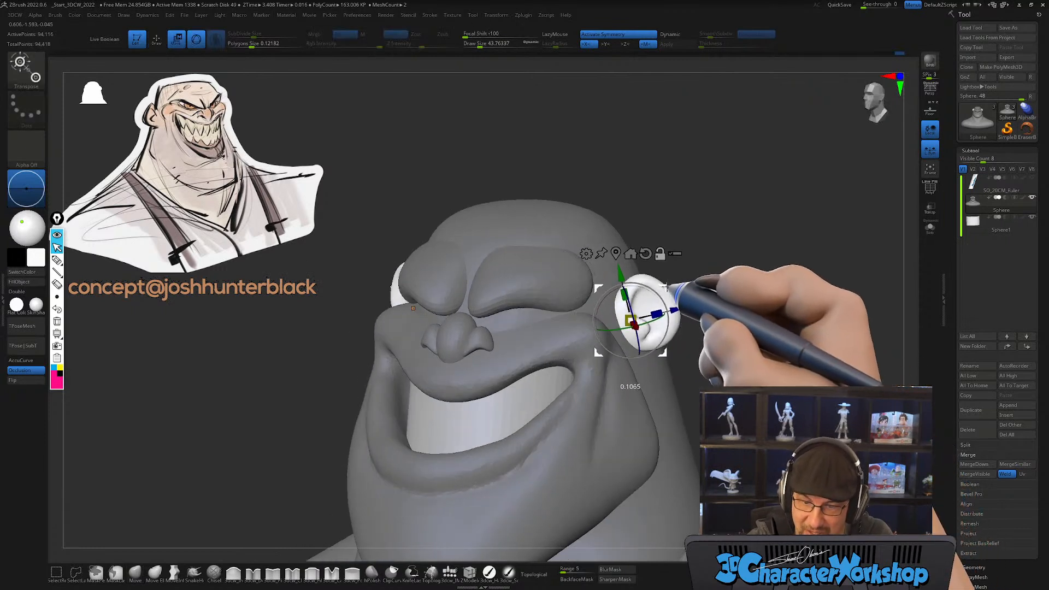
{"action": "left_click_drag", "start_coordinate": [629, 321], "coordinate": [642, 302]}
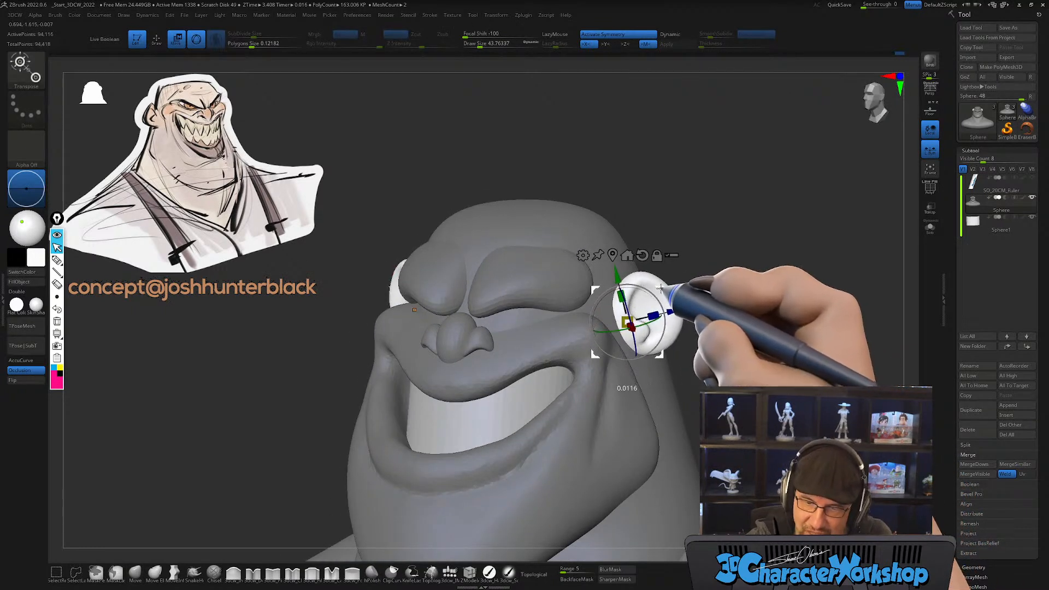
Step: Build up the back of the ears with the 3DCW Fill brush at draw sizes of about 37 to 44
{"action": "mouse_move", "coordinate": [703, 351]}
{"action": "right_mouse_down"}
{"action": "mouse_move", "coordinate": [679, 343]}
{"action": "mouse_move", "coordinate": [684, 380]}
{"action": "mouse_move", "coordinate": [660, 442]}
{"action": "mouse_move", "coordinate": [699, 377]}
{"action": "mouse_move", "coordinate": [621, 417]}
{"action": "mouse_move", "coordinate": [563, 417]}
{"action": "mouse_move", "coordinate": [541, 402]}
{"action": "right_mouse_up"}
{"action": "key", "text": "q"}
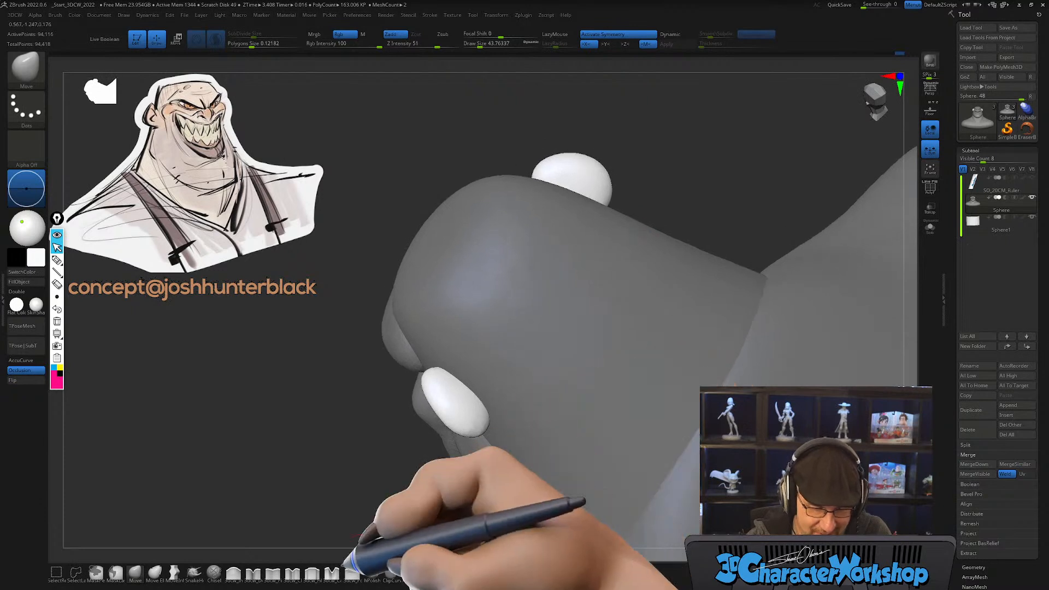
{"action": "left_click", "coordinate": [312, 572]}
{"action": "key", "text": "bracketright"}
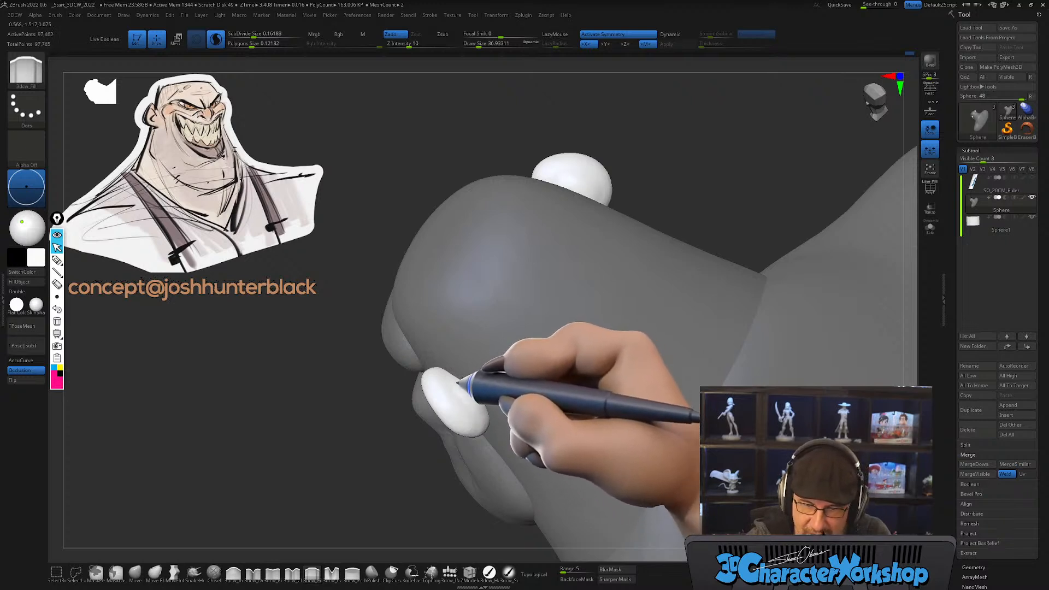
{"action": "left_click_drag", "start_coordinate": [464, 377], "coordinate": [479, 385]}
{"action": "mouse_move", "coordinate": [481, 378]}
{"action": "right_mouse_down"}
{"action": "mouse_move", "coordinate": [528, 368]}
{"action": "mouse_move", "coordinate": [479, 376]}
{"action": "right_mouse_up"}
{"action": "key", "text": "bracketright"}
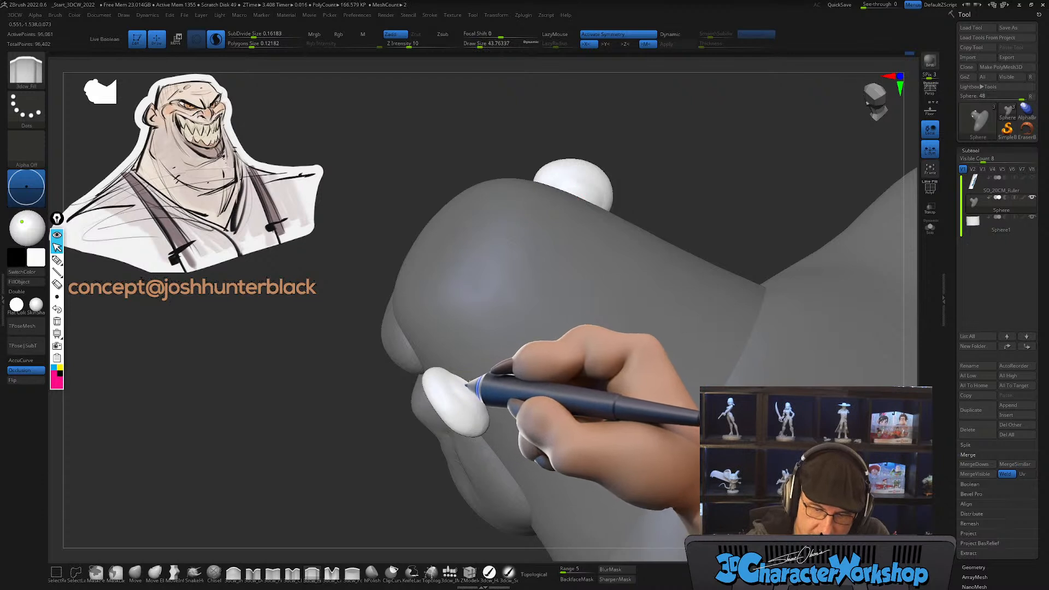
{"action": "right_click_drag", "start_coordinate": [481, 377], "coordinate": [665, 346]}
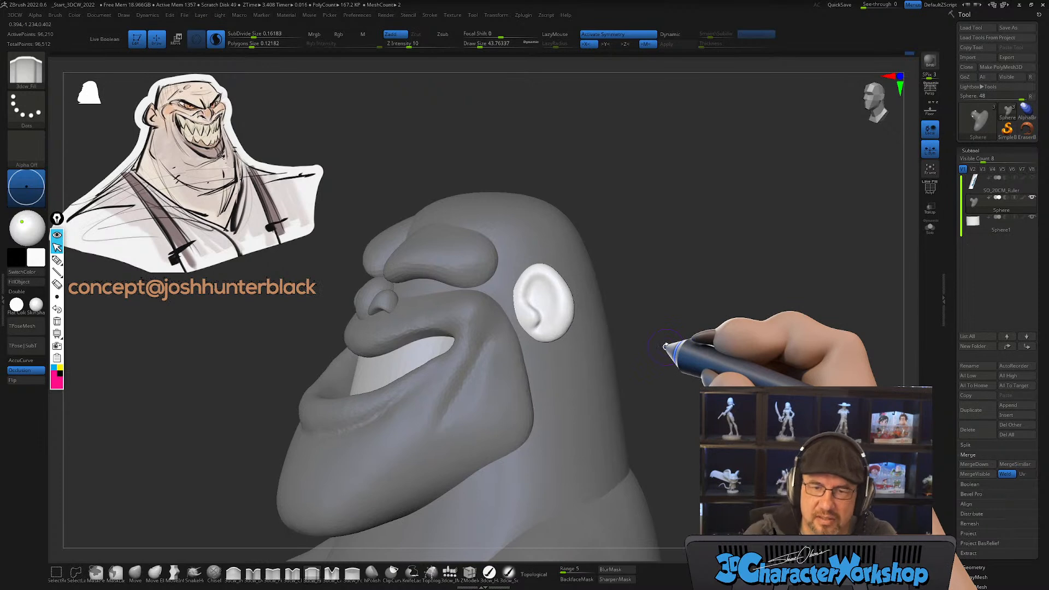
Step: Clear the mask from the head and select the 3DCW IMM primitives brush
{"action": "mouse_move", "coordinate": [666, 346]}
{"action": "right_mouse_down"}
{"action": "mouse_move", "coordinate": [578, 336]}
{"action": "mouse_move", "coordinate": [637, 356]}
{"action": "mouse_move", "coordinate": [627, 335]}
{"action": "mouse_move", "coordinate": [649, 346]}
{"action": "mouse_move", "coordinate": [632, 398]}
{"action": "mouse_move", "coordinate": [550, 457]}
{"action": "right_mouse_up"}
{"action": "left_click", "coordinate": [450, 571]}
{"action": "right_click_drag", "start_coordinate": [441, 355], "coordinate": [441, 333]}
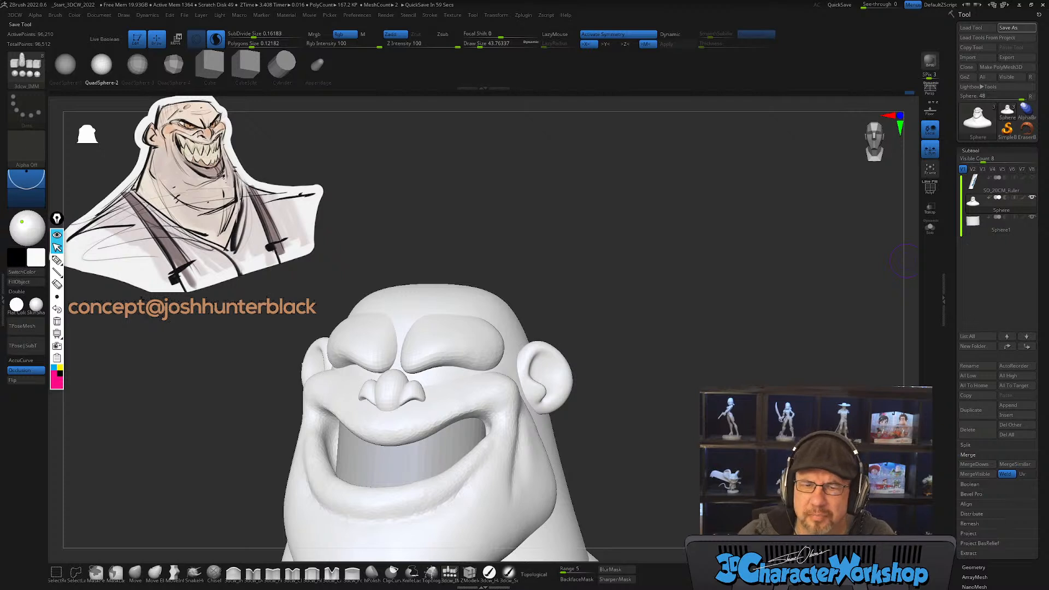
Step: Save the sculpt as the tool file JoshHalloween01 and frame the bust from the front
{"action": "left_click", "coordinate": [632, 301]}
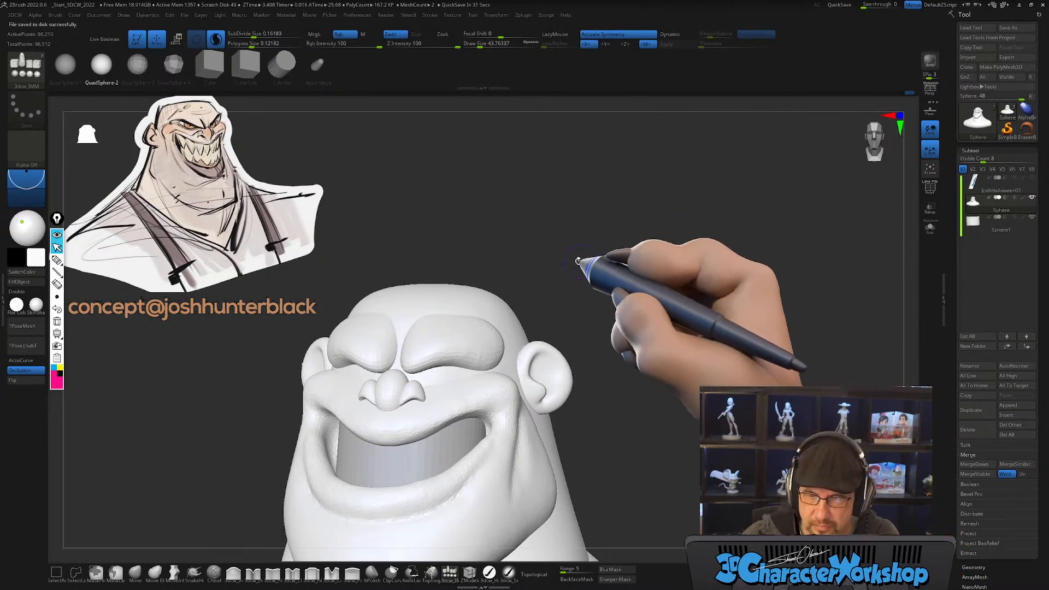
{"action": "mouse_move", "coordinate": [623, 253]}
{"action": "left_mouse_down", "text": "alt"}
{"action": "mouse_move", "coordinate": [640, 262]}
{"action": "mouse_move", "coordinate": [666, 202]}
{"action": "left_mouse_up", "text": "alt"}
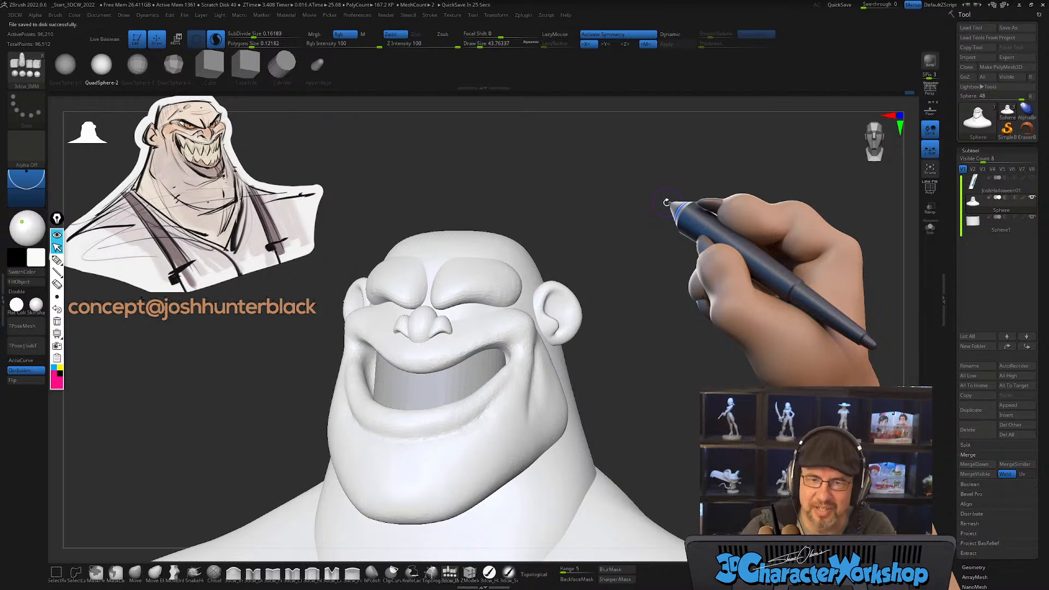
{"action": "mouse_move", "coordinate": [691, 421]}
{"action": "left_mouse_down"}
{"action": "mouse_move", "coordinate": [679, 375]}
{"action": "mouse_move", "coordinate": [654, 389]}
{"action": "mouse_move", "coordinate": [645, 380]}
{"action": "mouse_move", "coordinate": [663, 366]}
{"action": "left_mouse_up"}
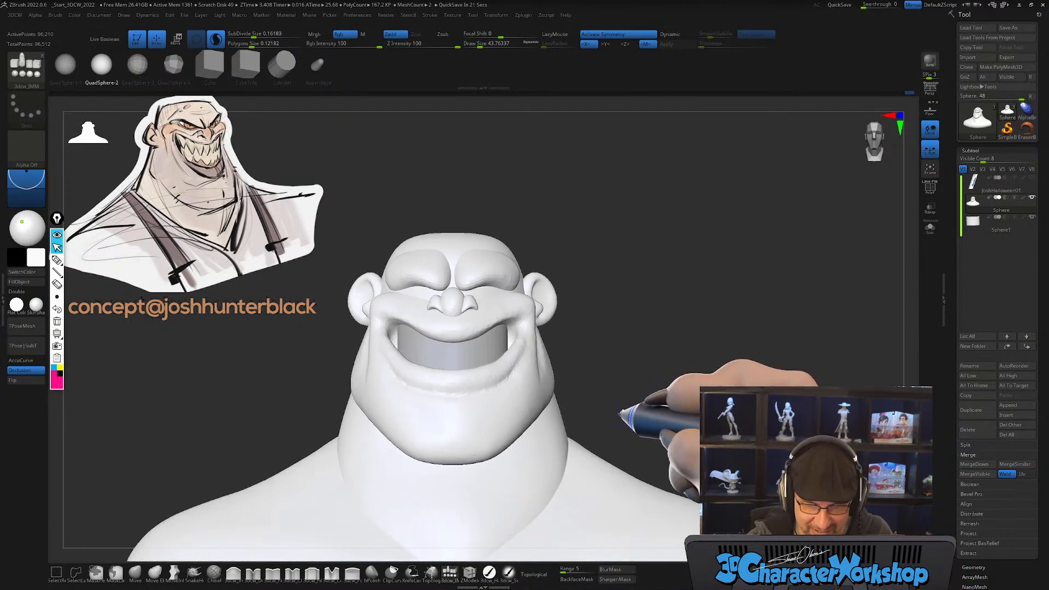
{"action": "right_click_drag", "start_coordinate": [537, 285], "coordinate": [535, 311], "text": "ctrl"}
{"action": "left_click_drag", "start_coordinate": [482, 291], "coordinate": [474, 314]}
{"action": "key", "text": "ctrl+z"}
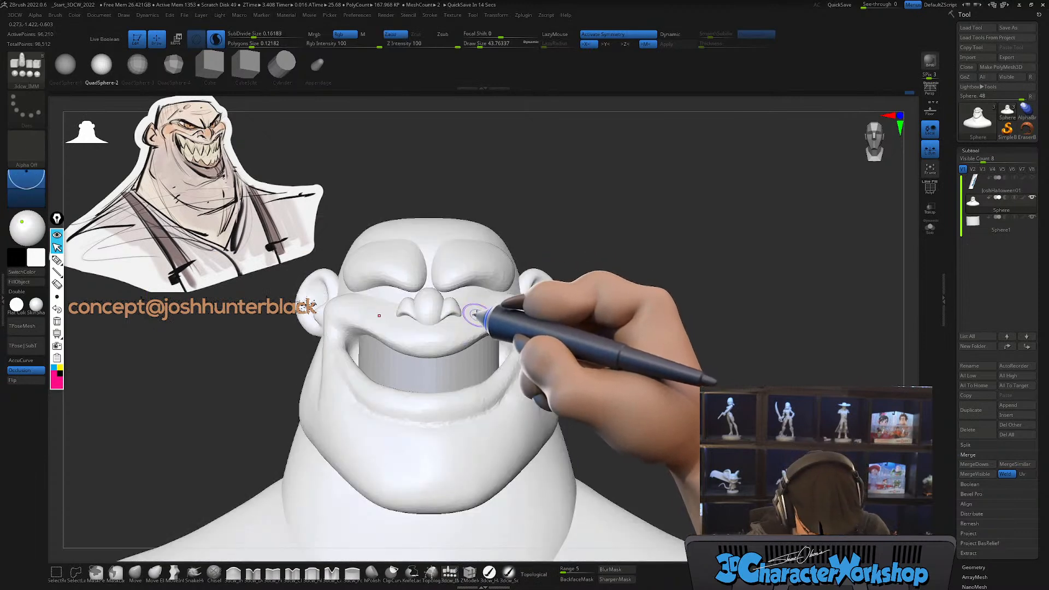
Step: Reset the gizmo orientation and insert mirrored QuadSphere-2 eyeballs at the eyes of the head
{"action": "key", "text": "w"}
{"action": "left_click", "coordinate": [540, 242]}
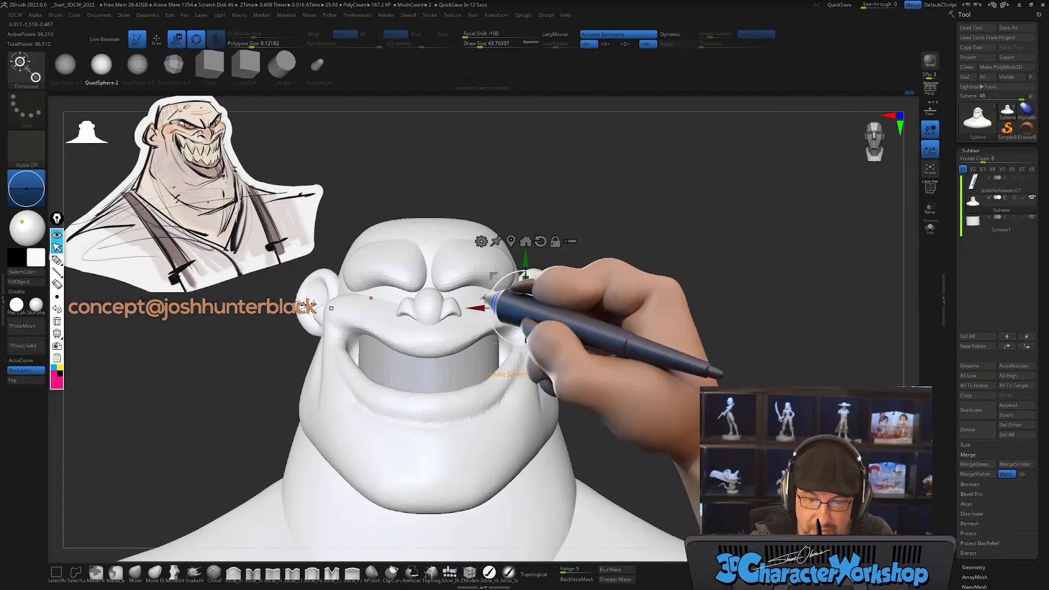
{"action": "key", "text": "q"}
{"action": "left_click_drag", "start_coordinate": [476, 299], "coordinate": [469, 320]}
{"action": "mouse_move", "coordinate": [471, 325]}
{"action": "left_mouse_down"}
{"action": "mouse_move", "coordinate": [620, 352]}
{"action": "mouse_move", "coordinate": [612, 385]}
{"action": "left_mouse_up"}
Step: Move the eyeballs with the transform gizmo so they sit in the sockets beneath the angry brows
{"action": "key", "text": "w"}
{"action": "left_click_drag", "start_coordinate": [454, 286], "coordinate": [481, 291]}
{"action": "left_click_drag", "start_coordinate": [548, 365], "coordinate": [608, 426]}
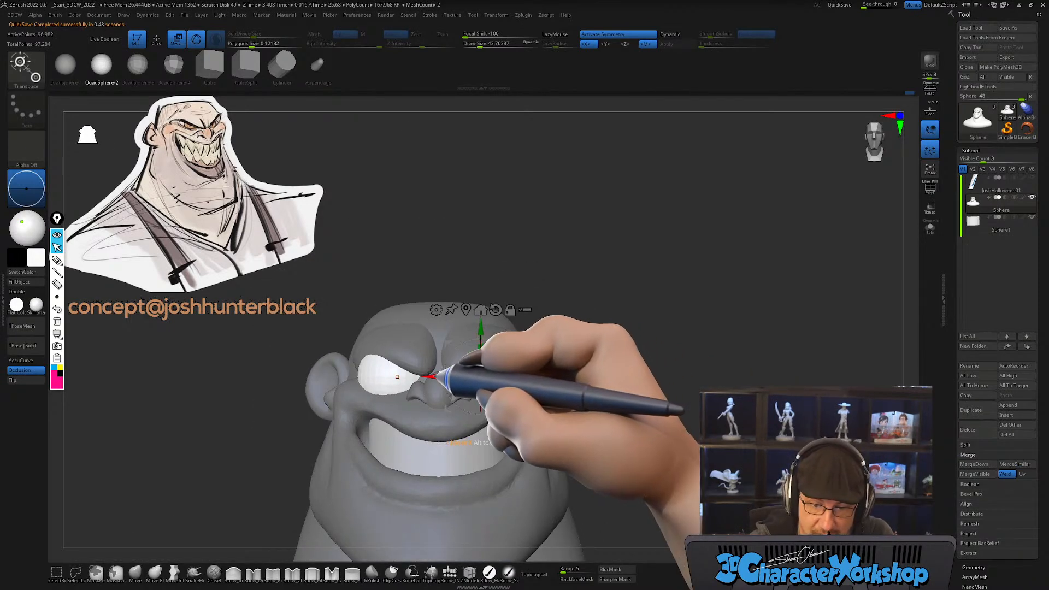
{"action": "left_click_drag", "start_coordinate": [432, 377], "coordinate": [604, 412]}
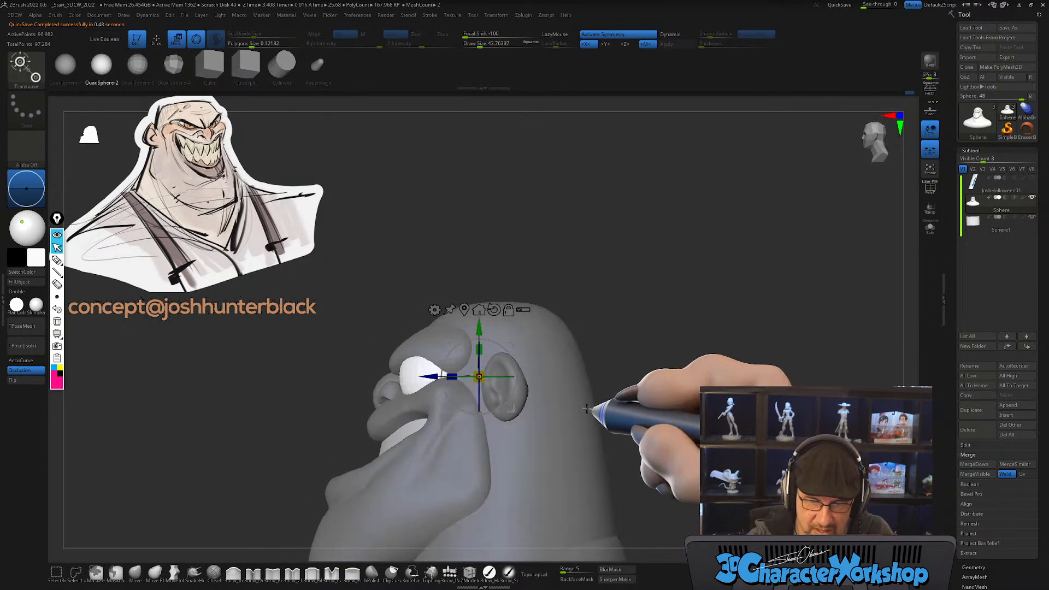
{"action": "left_click_drag", "start_coordinate": [428, 377], "coordinate": [544, 468]}
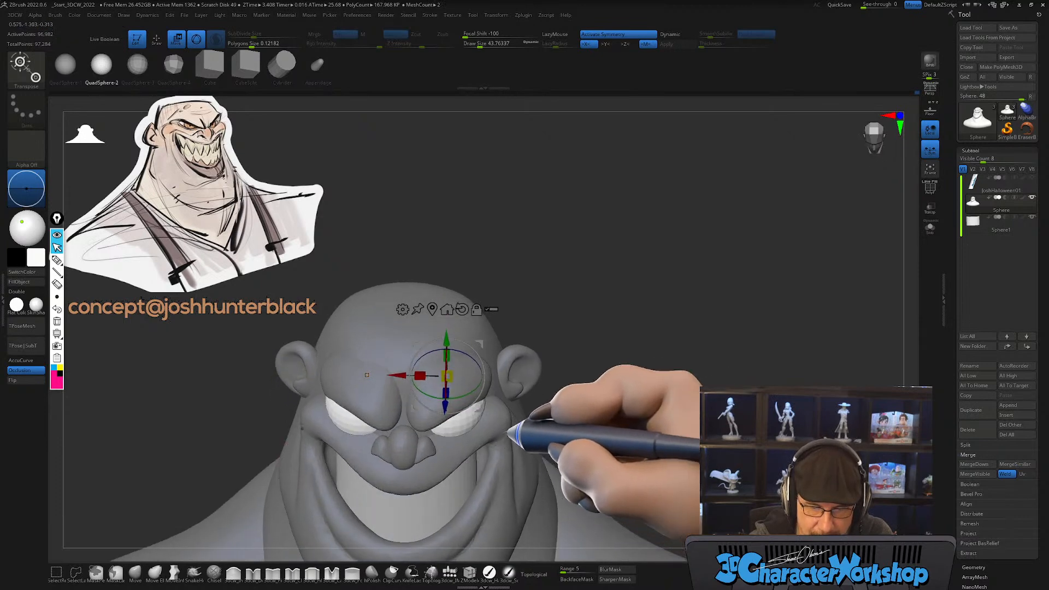
{"action": "left_click_drag", "start_coordinate": [534, 417], "coordinate": [569, 382]}
{"action": "mouse_move", "coordinate": [598, 431]}
{"action": "left_mouse_down"}
{"action": "mouse_move", "coordinate": [563, 441]}
{"action": "mouse_move", "coordinate": [599, 417]}
{"action": "mouse_move", "coordinate": [590, 429]}
{"action": "mouse_move", "coordinate": [580, 414]}
{"action": "mouse_move", "coordinate": [632, 361]}
{"action": "left_mouse_up"}
{"action": "key", "text": "q"}
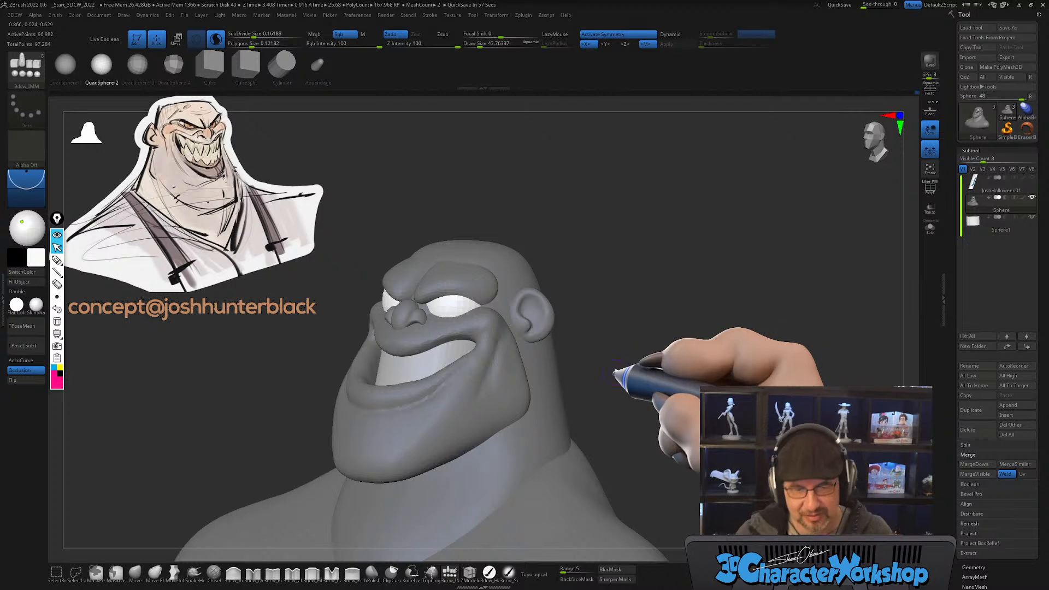
Step: Split the unmasked eyeballs into their own subtool and keep the bust as the active subtool
{"action": "mouse_move", "coordinate": [618, 376]}
{"action": "left_mouse_down"}
{"action": "mouse_move", "coordinate": [637, 375]}
{"action": "mouse_move", "coordinate": [613, 375]}
{"action": "left_mouse_up"}
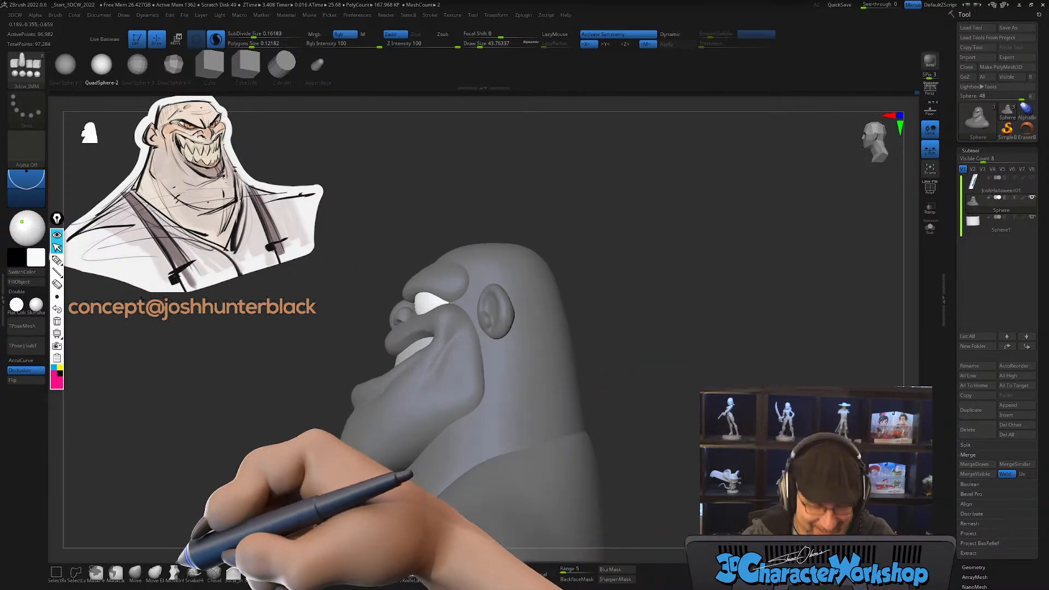
{"action": "key", "text": "ctrl+space"}
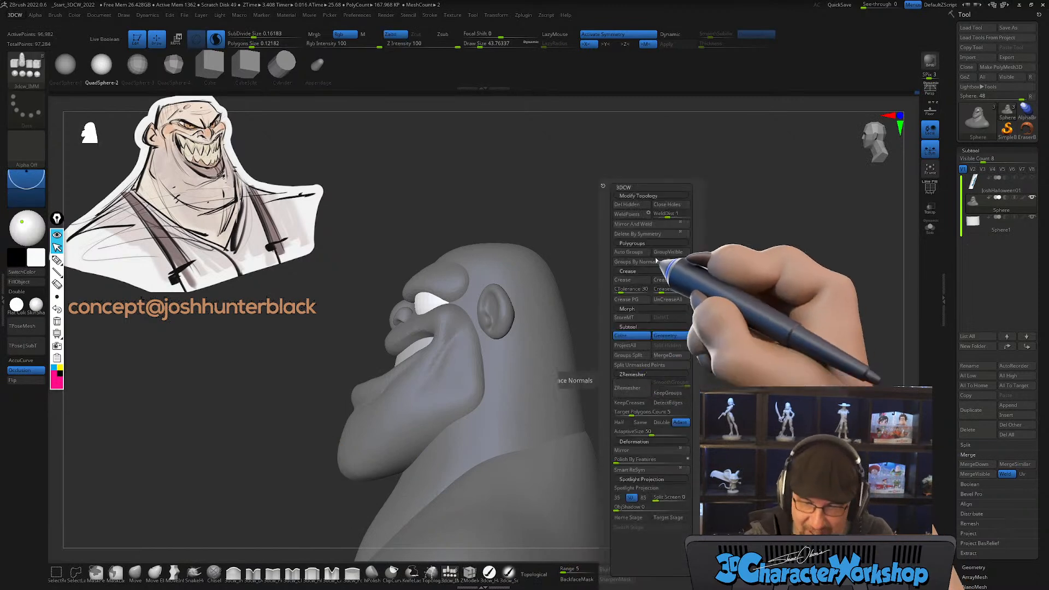
{"action": "left_click", "coordinate": [628, 365]}
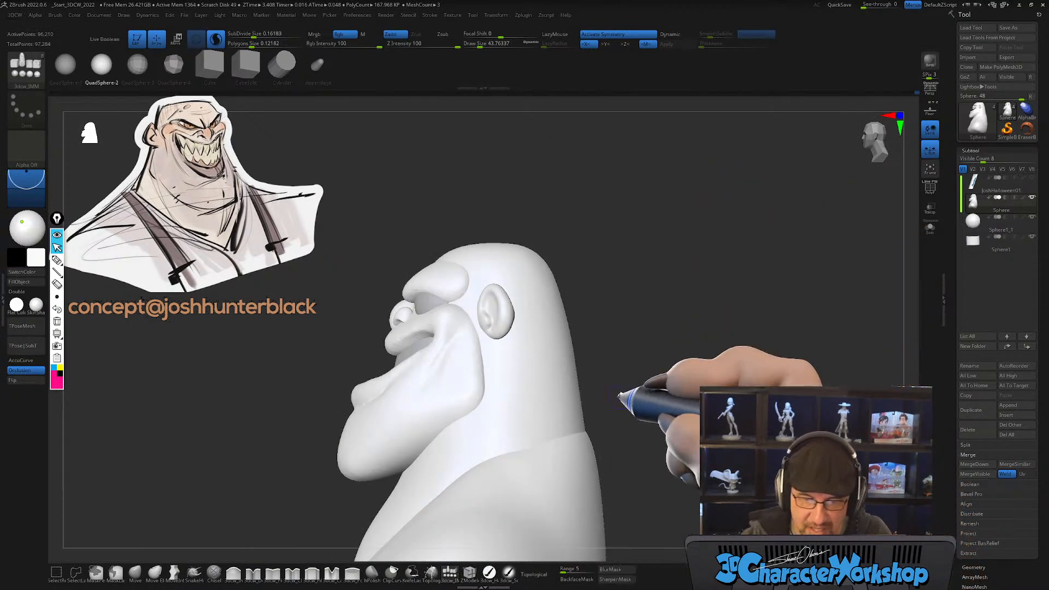
{"action": "left_click", "coordinate": [428, 409], "text": "alt"}
Step: Adjust the jaw and cheek shape with the Move brush at a draw size of about 191
{"action": "right_click_drag", "start_coordinate": [458, 357], "coordinate": [492, 354]}
{"action": "left_click", "coordinate": [135, 572]}
{"action": "key", "text": "s"}
{"action": "left_click_drag", "start_coordinate": [250, 435], "coordinate": [264, 431]}
{"action": "mouse_move", "coordinate": [514, 404]}
{"action": "right_mouse_down"}
{"action": "mouse_move", "coordinate": [501, 438]}
{"action": "mouse_move", "coordinate": [520, 433]}
{"action": "mouse_move", "coordinate": [480, 417]}
{"action": "mouse_move", "coordinate": [501, 403]}
{"action": "mouse_move", "coordinate": [500, 381]}
{"action": "mouse_move", "coordinate": [512, 393]}
{"action": "right_mouse_up"}
{"action": "key", "text": "s"}
{"action": "left_click_drag", "start_coordinate": [498, 385], "coordinate": [490, 386]}
{"action": "right_click_drag", "start_coordinate": [522, 357], "coordinate": [554, 310], "text": "alt"}
{"action": "right_click_drag", "start_coordinate": [624, 300], "coordinate": [628, 290], "text": "alt"}
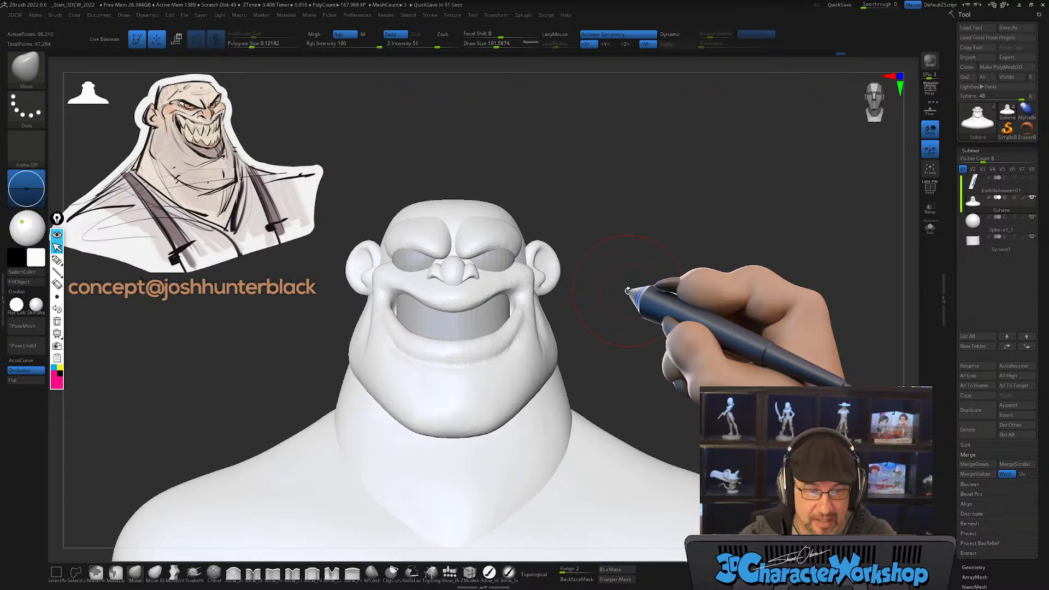
Step: Turn on topological masking for the Move brush and reshape the side of the jaw at a draw size of about 338
{"action": "mouse_move", "coordinate": [613, 359]}
{"action": "left_mouse_down", "text": "alt"}
{"action": "mouse_move", "coordinate": [602, 345]}
{"action": "mouse_move", "coordinate": [614, 344]}
{"action": "left_mouse_up", "text": "alt"}
{"action": "key", "text": "s"}
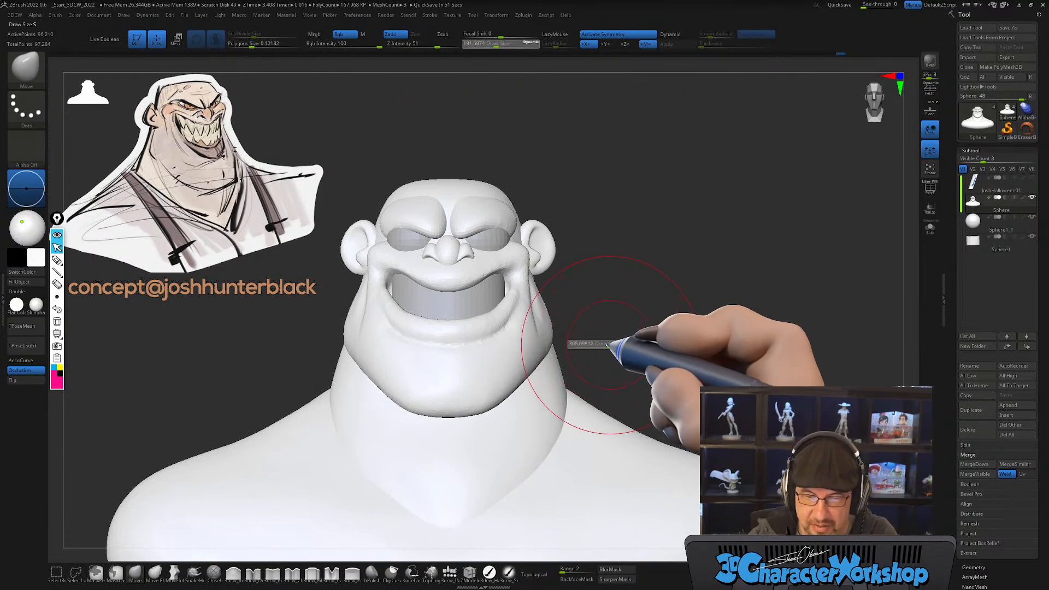
{"action": "left_click", "coordinate": [534, 574]}
{"action": "key", "text": "bracketright"}
{"action": "mouse_move", "coordinate": [548, 331]}
{"action": "left_mouse_down"}
{"action": "mouse_move", "coordinate": [538, 336]}
{"action": "mouse_move", "coordinate": [569, 320]}
{"action": "mouse_move", "coordinate": [538, 326]}
{"action": "mouse_move", "coordinate": [582, 332]}
{"action": "mouse_move", "coordinate": [571, 362]}
{"action": "left_mouse_up"}
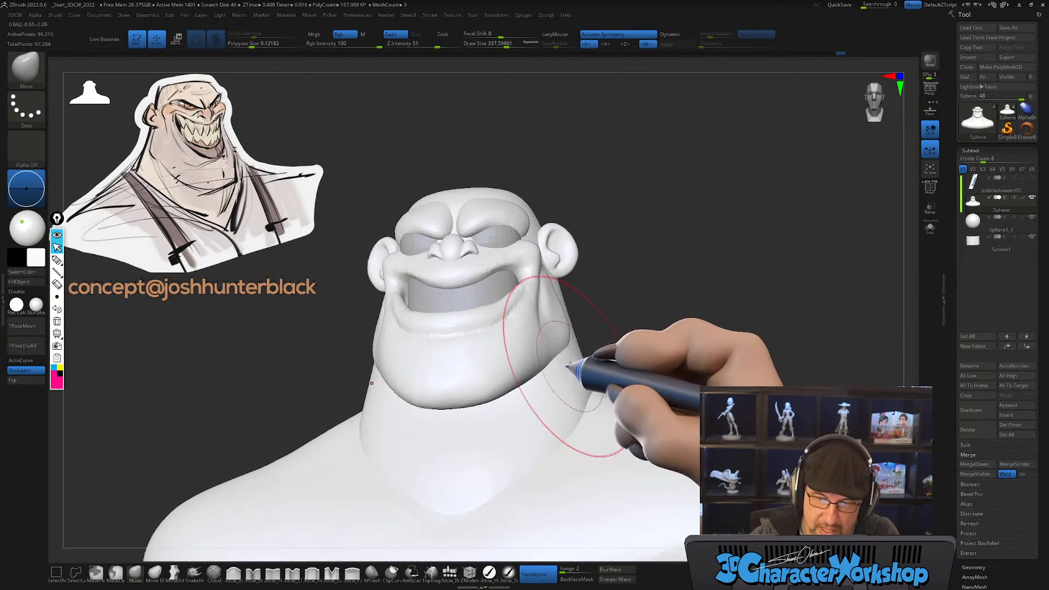
Step: Refine the jaw and neck with the topological Move brush at a draw size of about 286
{"action": "mouse_move", "coordinate": [578, 363]}
{"action": "right_mouse_down"}
{"action": "mouse_move", "coordinate": [575, 380]}
{"action": "mouse_move", "coordinate": [535, 396]}
{"action": "mouse_move", "coordinate": [555, 402]}
{"action": "mouse_move", "coordinate": [541, 399]}
{"action": "right_mouse_up"}
{"action": "mouse_move", "coordinate": [477, 449]}
{"action": "left_mouse_down"}
{"action": "mouse_move", "coordinate": [486, 444]}
{"action": "mouse_move", "coordinate": [438, 450]}
{"action": "mouse_move", "coordinate": [469, 454]}
{"action": "mouse_move", "coordinate": [470, 471]}
{"action": "left_mouse_up"}
{"action": "key", "text": "s"}
{"action": "mouse_move", "coordinate": [555, 402]}
{"action": "right_mouse_down"}
{"action": "mouse_move", "coordinate": [569, 363]}
{"action": "mouse_move", "coordinate": [552, 371]}
{"action": "mouse_move", "coordinate": [580, 358]}
{"action": "mouse_move", "coordinate": [569, 361]}
{"action": "mouse_move", "coordinate": [598, 371]}
{"action": "mouse_move", "coordinate": [569, 385]}
{"action": "mouse_move", "coordinate": [574, 393]}
{"action": "right_mouse_up"}
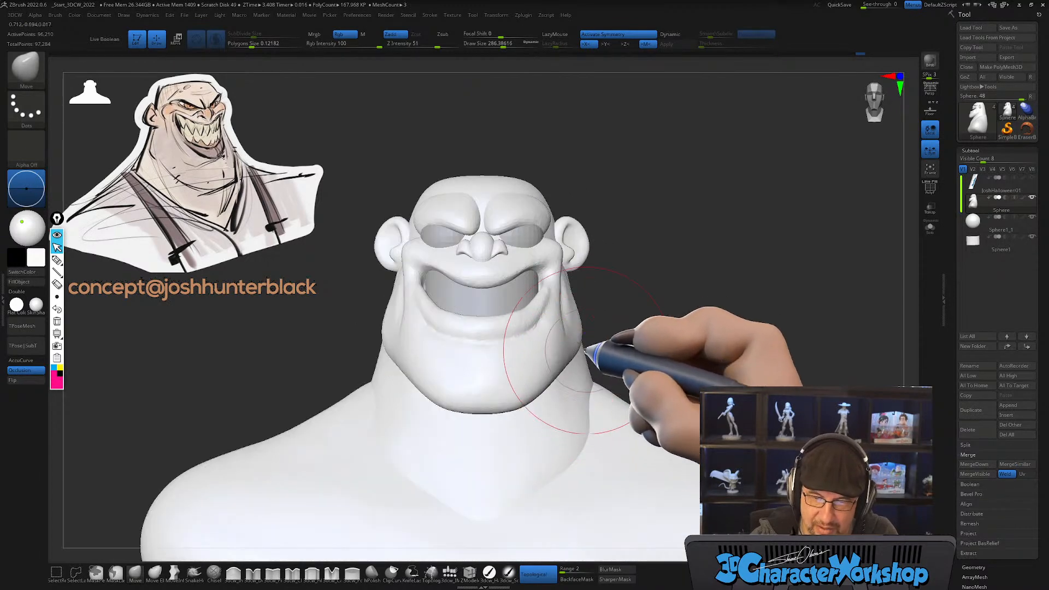
{"action": "mouse_move", "coordinate": [626, 298]}
{"action": "right_mouse_down"}
{"action": "mouse_move", "coordinate": [635, 287]}
{"action": "mouse_move", "coordinate": [637, 339]}
{"action": "right_mouse_up"}
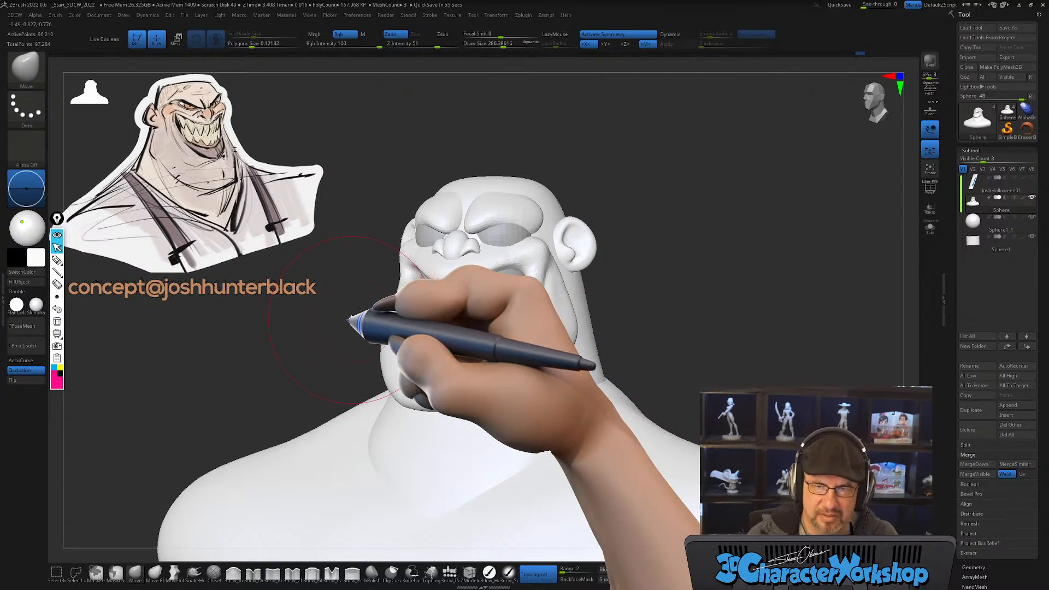
{"action": "left_click_drag", "start_coordinate": [658, 330], "coordinate": [657, 270]}
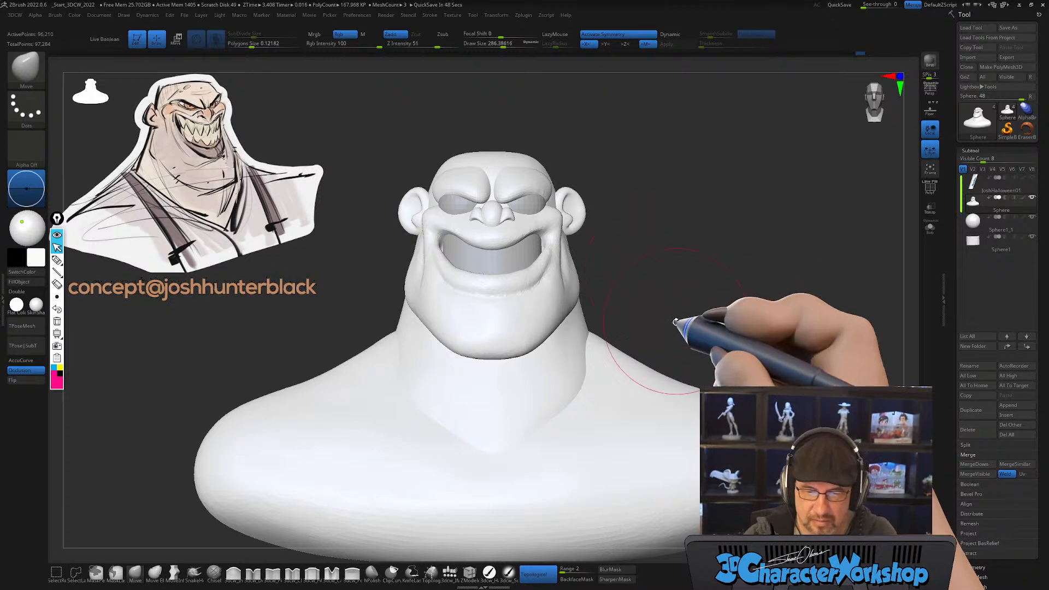
{"action": "right_click_drag", "start_coordinate": [595, 348], "coordinate": [577, 387]}
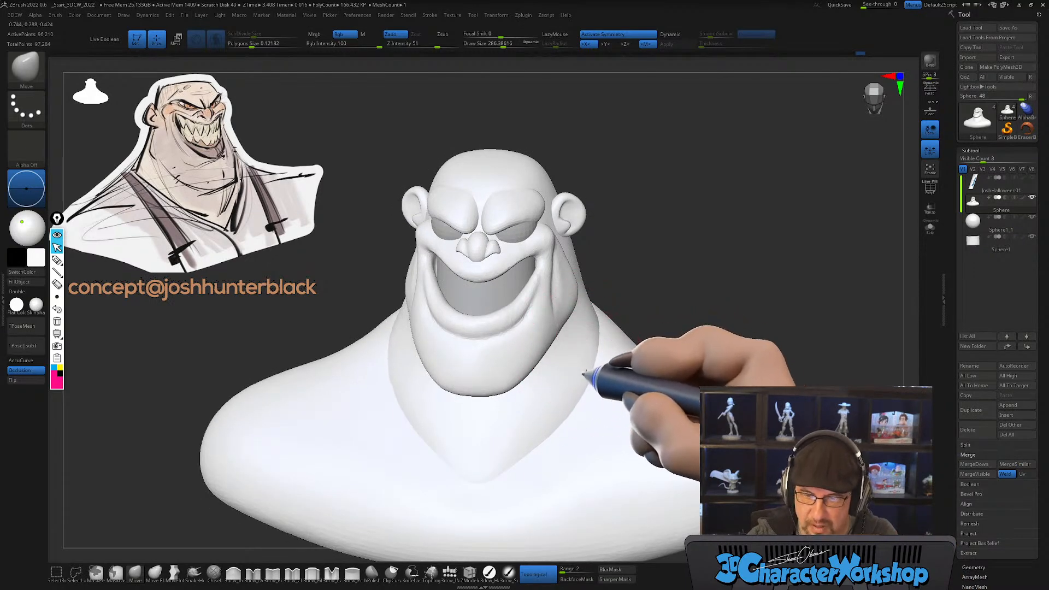
Step: Adjust the neck and shoulder mass from several angles with the Move brush at a draw size of about 338
{"action": "mouse_move", "coordinate": [643, 304]}
{"action": "left_mouse_down", "text": "shift"}
{"action": "mouse_move", "coordinate": [644, 279]}
{"action": "mouse_move", "coordinate": [628, 321]}
{"action": "mouse_move", "coordinate": [639, 319]}
{"action": "left_mouse_up", "text": "shift"}
{"action": "mouse_move", "coordinate": [667, 379]}
{"action": "left_mouse_down", "text": "alt"}
{"action": "mouse_move", "coordinate": [650, 322]}
{"action": "mouse_move", "coordinate": [642, 361]}
{"action": "left_mouse_up", "text": "alt"}
{"action": "left_click_drag", "start_coordinate": [627, 340], "coordinate": [625, 353]}
{"action": "left_click_drag", "start_coordinate": [682, 306], "coordinate": [631, 302]}
{"action": "mouse_move", "coordinate": [715, 381]}
{"action": "left_mouse_down"}
{"action": "mouse_move", "coordinate": [690, 363]}
{"action": "mouse_move", "coordinate": [673, 416]}
{"action": "left_mouse_up"}
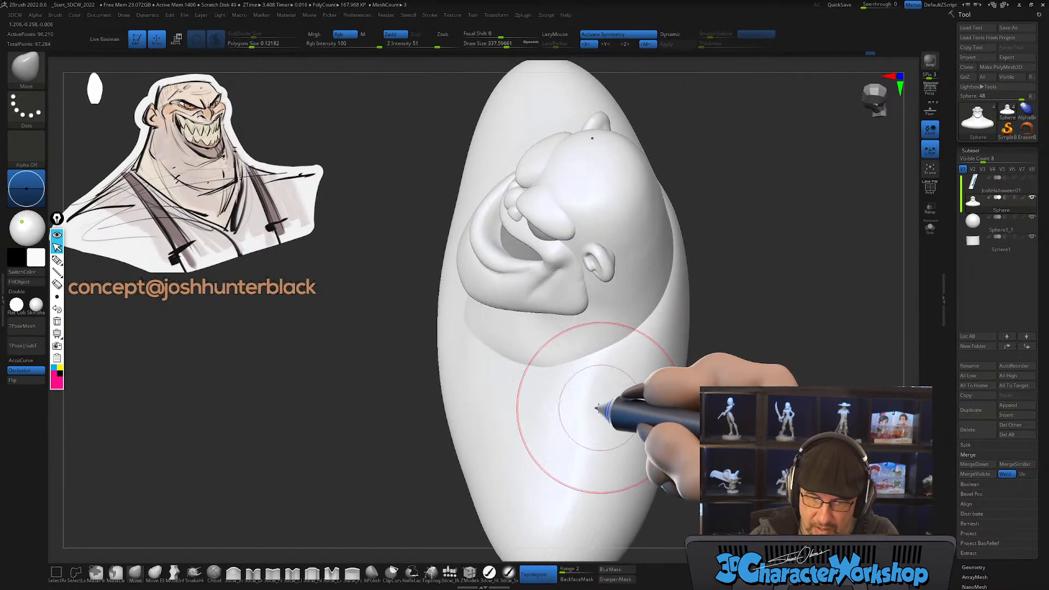
{"action": "mouse_move", "coordinate": [600, 409]}
{"action": "right_mouse_down"}
{"action": "mouse_move", "coordinate": [630, 426]}
{"action": "mouse_move", "coordinate": [686, 421]}
{"action": "mouse_move", "coordinate": [657, 400]}
{"action": "mouse_move", "coordinate": [683, 394]}
{"action": "mouse_move", "coordinate": [733, 345]}
{"action": "right_mouse_up"}
{"action": "mouse_move", "coordinate": [737, 282]}
{"action": "right_mouse_down", "text": "alt"}
{"action": "mouse_move", "coordinate": [664, 280]}
{"action": "mouse_move", "coordinate": [670, 259]}
{"action": "mouse_move", "coordinate": [661, 265]}
{"action": "right_mouse_up", "text": "alt"}
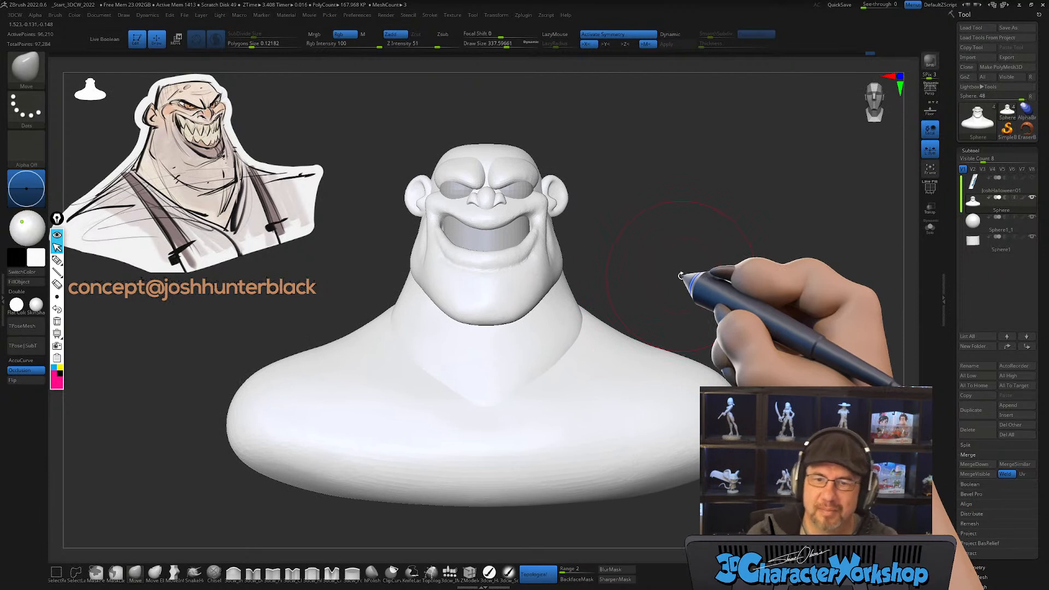
{"action": "mouse_move", "coordinate": [661, 277]}
{"action": "right_mouse_down"}
{"action": "mouse_move", "coordinate": [663, 265]}
{"action": "mouse_move", "coordinate": [677, 344]}
{"action": "right_mouse_up"}
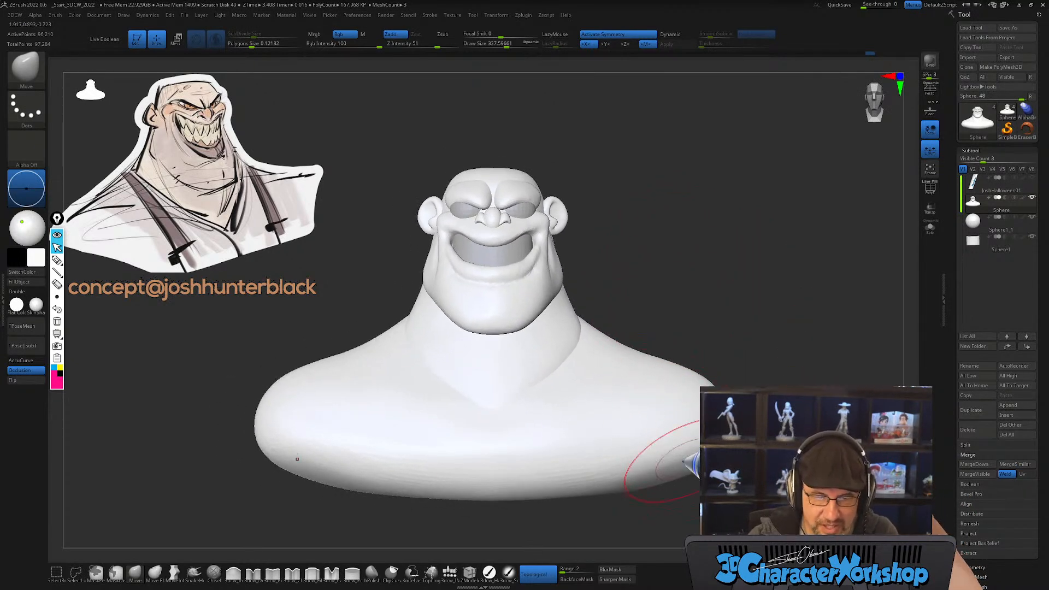
{"action": "right_click_drag", "start_coordinate": [693, 465], "coordinate": [683, 472], "text": "alt"}
{"action": "mouse_move", "coordinate": [669, 279]}
{"action": "right_mouse_down"}
{"action": "mouse_move", "coordinate": [653, 285]}
{"action": "mouse_move", "coordinate": [665, 284]}
{"action": "mouse_move", "coordinate": [628, 258]}
{"action": "mouse_move", "coordinate": [714, 393]}
{"action": "right_mouse_up"}
Step: Reshape the lower lip and jaw with the Move brush at draw sizes of about 234 and 274
{"action": "key", "text": "s"}
{"action": "left_click_drag", "start_coordinate": [501, 348], "coordinate": [494, 348]}
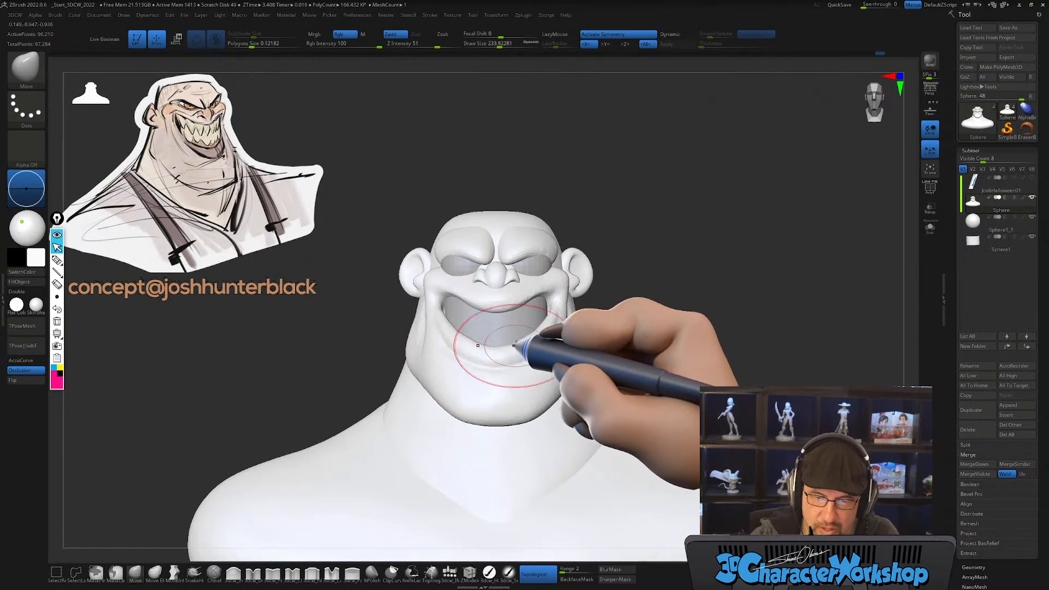
{"action": "mouse_move", "coordinate": [538, 337]}
{"action": "right_mouse_down"}
{"action": "mouse_move", "coordinate": [674, 305]}
{"action": "mouse_move", "coordinate": [528, 384]}
{"action": "mouse_move", "coordinate": [494, 295]}
{"action": "right_mouse_up"}
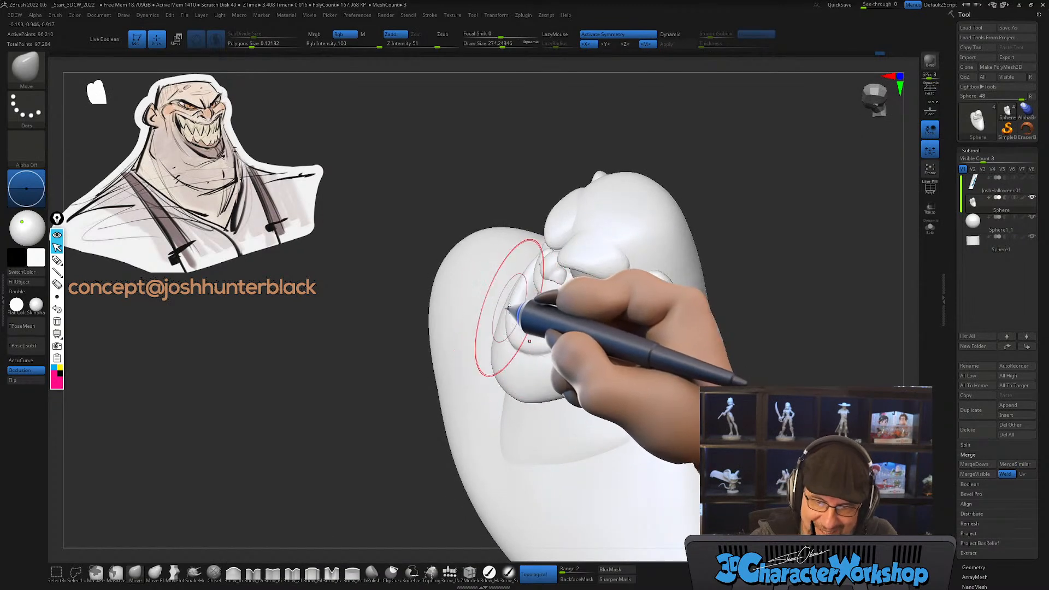
{"action": "mouse_move", "coordinate": [575, 375]}
{"action": "right_mouse_down"}
{"action": "mouse_move", "coordinate": [589, 367]}
{"action": "mouse_move", "coordinate": [584, 383]}
{"action": "right_mouse_up"}
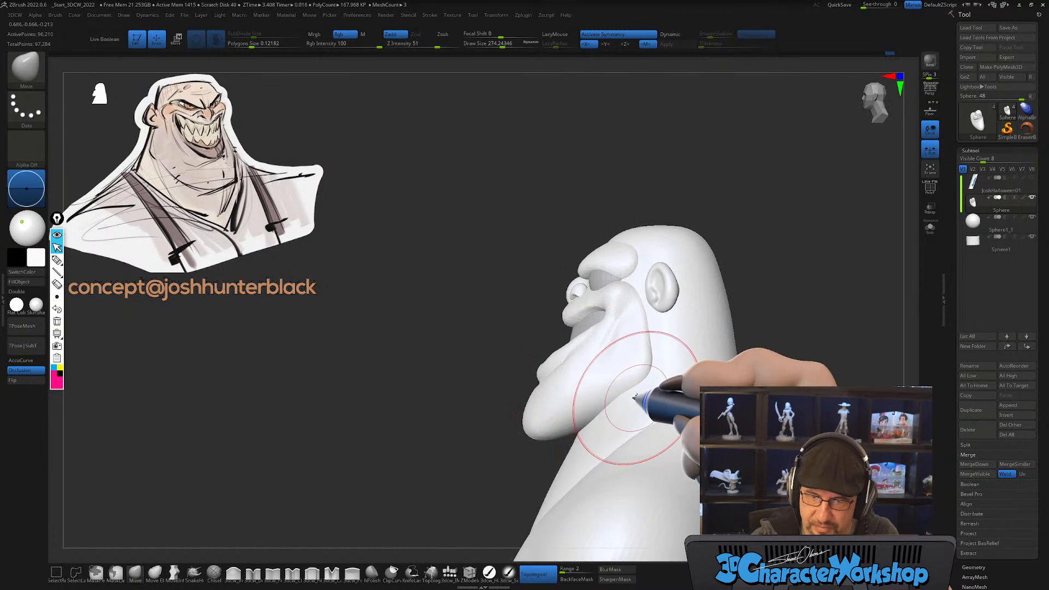
{"action": "mouse_move", "coordinate": [596, 337]}
{"action": "right_mouse_down"}
{"action": "mouse_move", "coordinate": [644, 346]}
{"action": "mouse_move", "coordinate": [597, 329]}
{"action": "right_mouse_up"}
{"action": "left_click_drag", "start_coordinate": [593, 329], "coordinate": [591, 329]}
{"action": "right_click_drag", "start_coordinate": [592, 329], "coordinate": [590, 306], "text": "ctrl"}
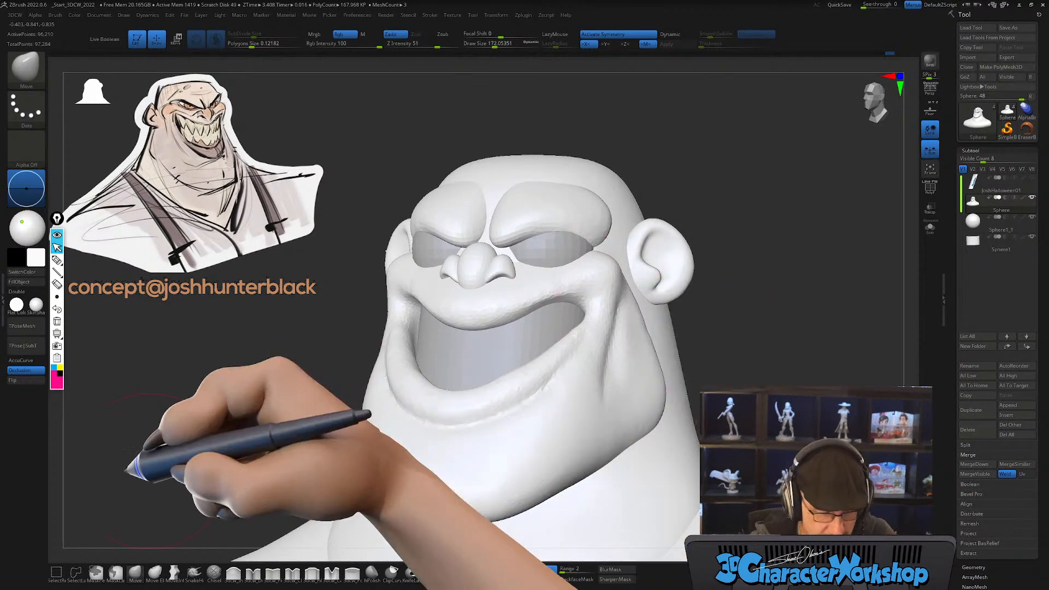
Step: Turn on AccuCurve and pull the corners of the grin into shape at draw sizes of about 172 and 108
{"action": "left_click", "coordinate": [20, 360]}
{"action": "mouse_move", "coordinate": [592, 349]}
{"action": "right_mouse_down"}
{"action": "mouse_move", "coordinate": [566, 375]}
{"action": "mouse_move", "coordinate": [572, 362]}
{"action": "right_mouse_up"}
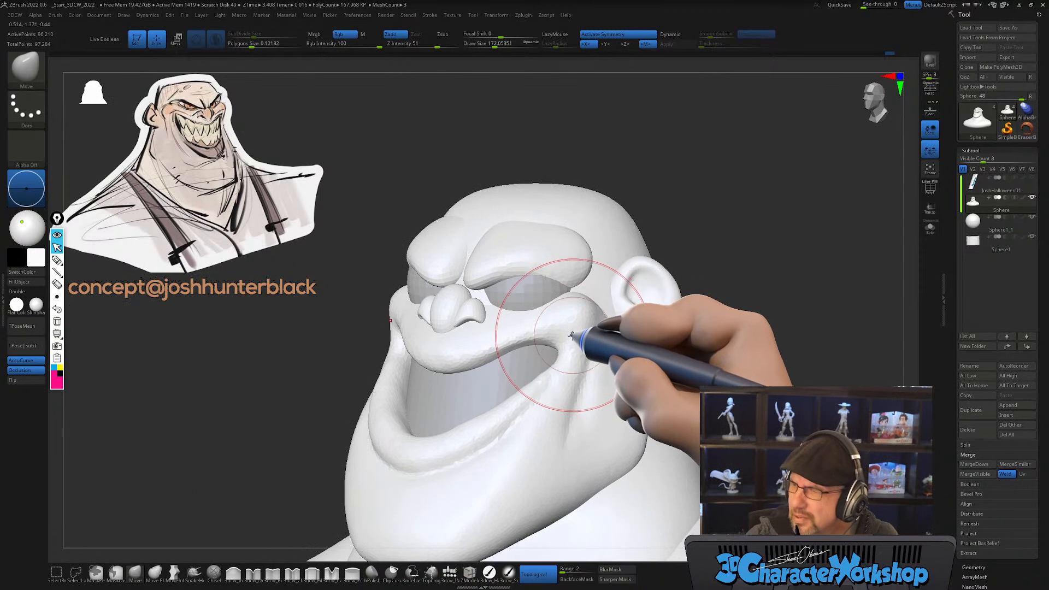
{"action": "right_click_drag", "start_coordinate": [568, 344], "coordinate": [563, 346]}
{"action": "key", "text": "s"}
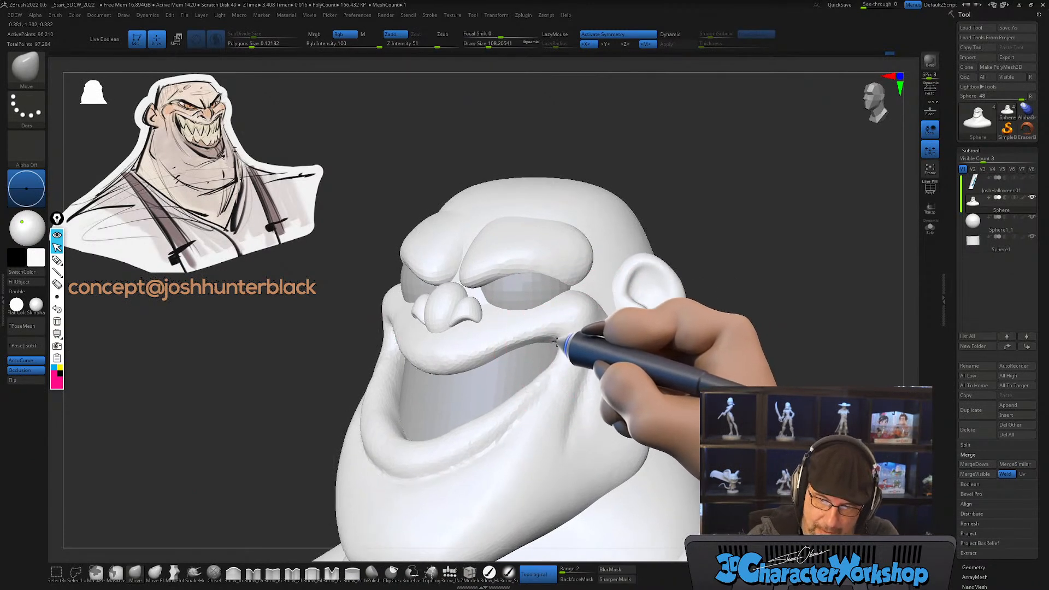
{"action": "mouse_move", "coordinate": [563, 330]}
{"action": "right_mouse_down"}
{"action": "mouse_move", "coordinate": [579, 334]}
{"action": "mouse_move", "coordinate": [553, 341]}
{"action": "mouse_move", "coordinate": [567, 327]}
{"action": "right_mouse_up"}
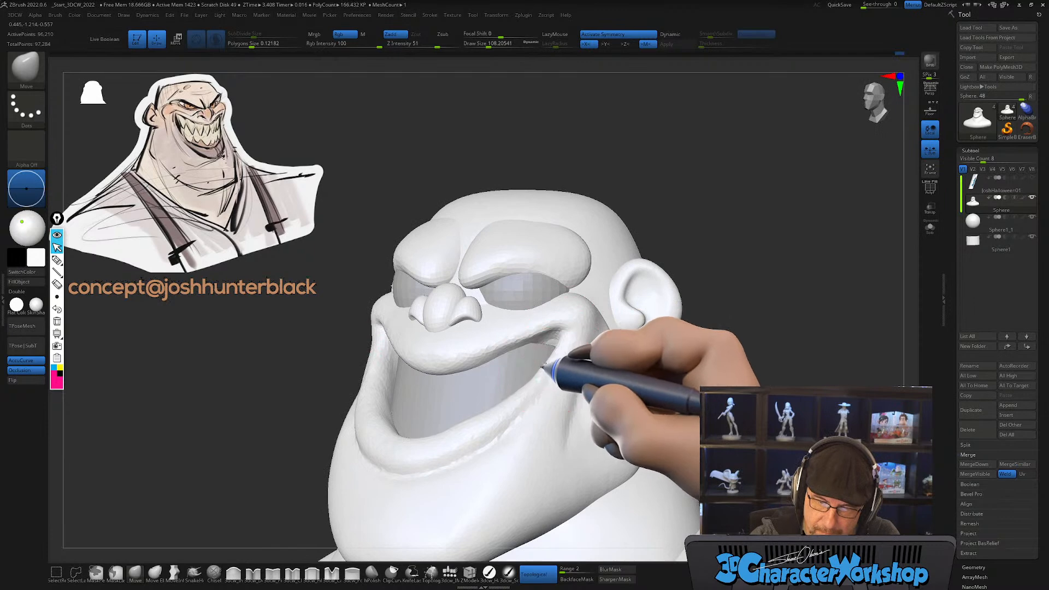
{"action": "mouse_move", "coordinate": [557, 359]}
{"action": "right_mouse_down", "text": "ctrl"}
{"action": "mouse_move", "coordinate": [557, 372]}
{"action": "mouse_move", "coordinate": [546, 326]}
{"action": "mouse_move", "coordinate": [573, 347]}
{"action": "mouse_move", "coordinate": [562, 349]}
{"action": "mouse_move", "coordinate": [604, 355]}
{"action": "mouse_move", "coordinate": [592, 376]}
{"action": "mouse_move", "coordinate": [560, 329]}
{"action": "mouse_move", "coordinate": [562, 315]}
{"action": "mouse_move", "coordinate": [585, 311]}
{"action": "mouse_move", "coordinate": [553, 328]}
{"action": "right_mouse_up", "text": "ctrl"}
Step: Refine and smooth the mouth corners at a draw size of about 51, ending with the Move brush selected
{"action": "key", "text": "s"}
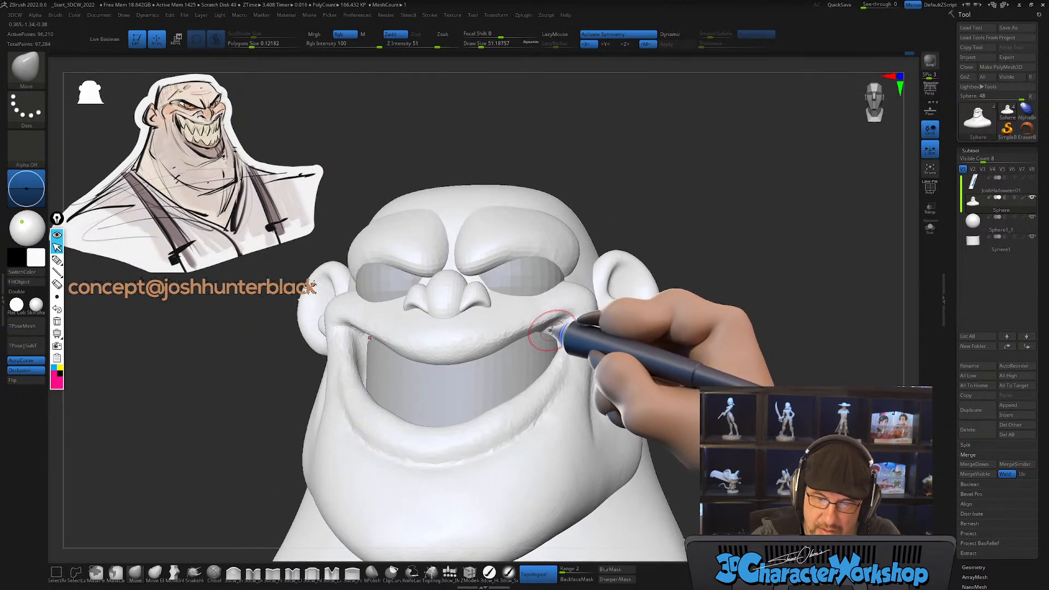
{"action": "left_click", "coordinate": [509, 572]}
{"action": "right_click_drag", "start_coordinate": [554, 333], "coordinate": [561, 339]}
{"action": "left_click_drag", "start_coordinate": [561, 338], "coordinate": [555, 333], "text": "shift"}
{"action": "key", "text": "b"}
{"action": "key", "text": "m"}
{"action": "key", "text": "v"}
{"action": "mouse_move", "coordinate": [568, 351]}
{"action": "right_mouse_down"}
{"action": "mouse_move", "coordinate": [537, 361]}
{"action": "mouse_move", "coordinate": [579, 398]}
{"action": "mouse_move", "coordinate": [573, 417]}
{"action": "mouse_move", "coordinate": [598, 398]}
{"action": "mouse_move", "coordinate": [579, 399]}
{"action": "right_mouse_up"}
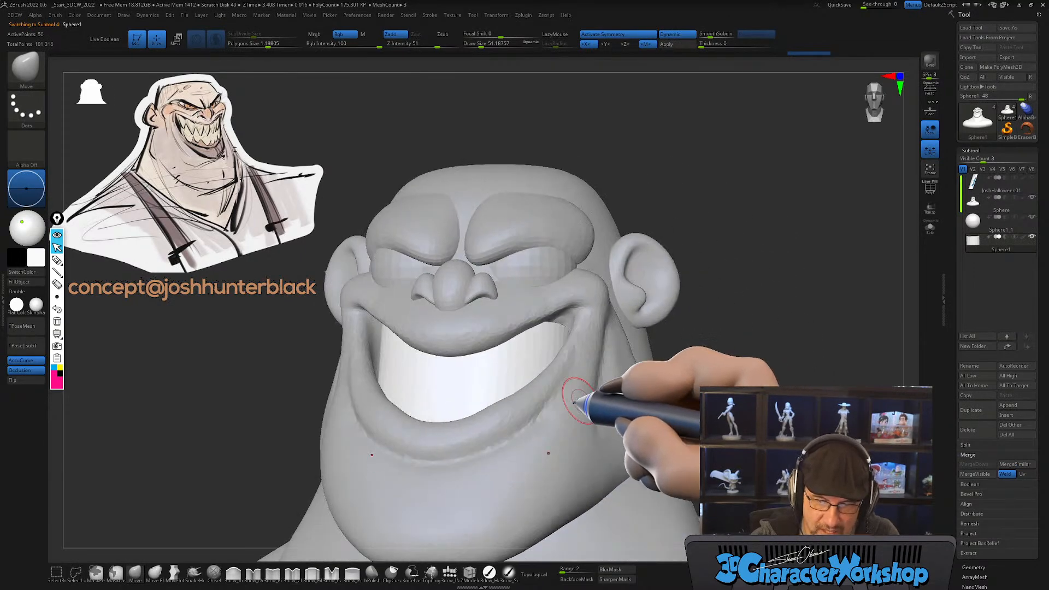
Step: Make the head subtool active and set up the Move brush with a draw size of about 182, AccuCurve off and Topological on
{"action": "right_click_drag", "start_coordinate": [662, 370], "coordinate": [610, 354], "text": "ctrl"}
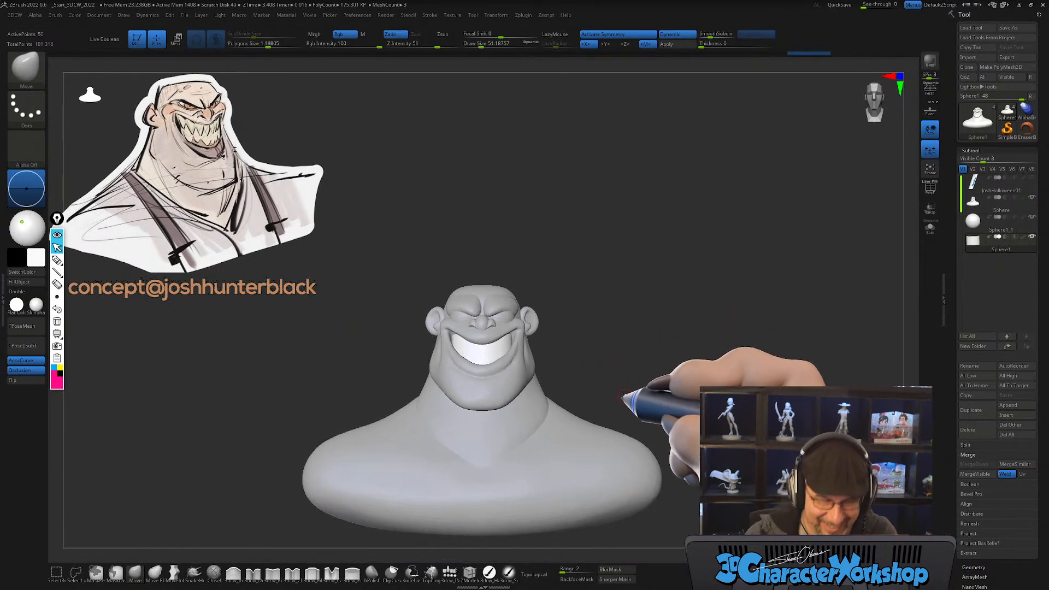
{"action": "right_click_drag", "start_coordinate": [576, 344], "coordinate": [598, 384], "text": "ctrl"}
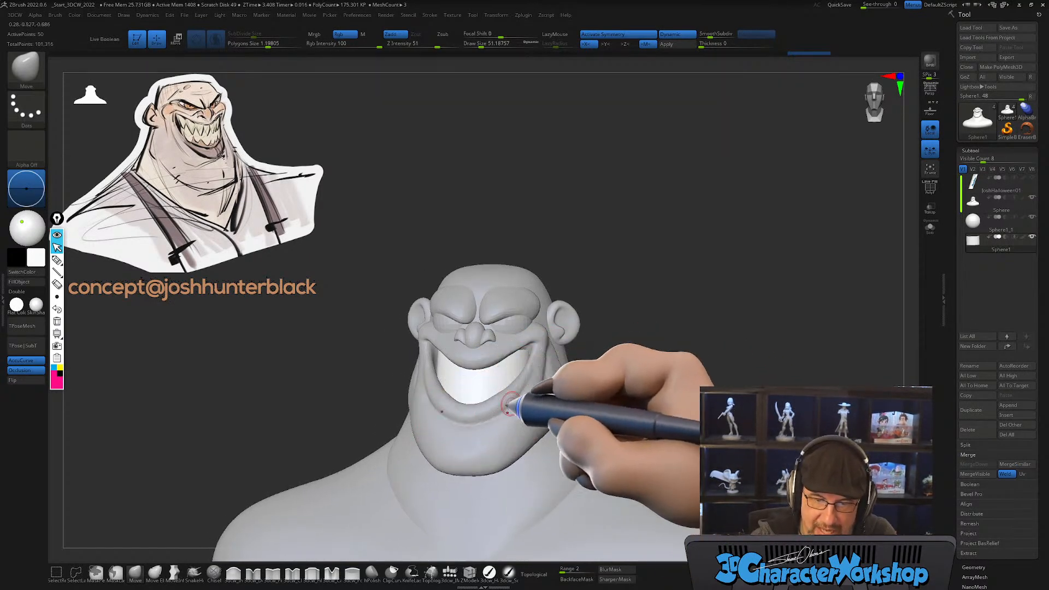
{"action": "right_click_drag", "start_coordinate": [634, 353], "coordinate": [671, 414]}
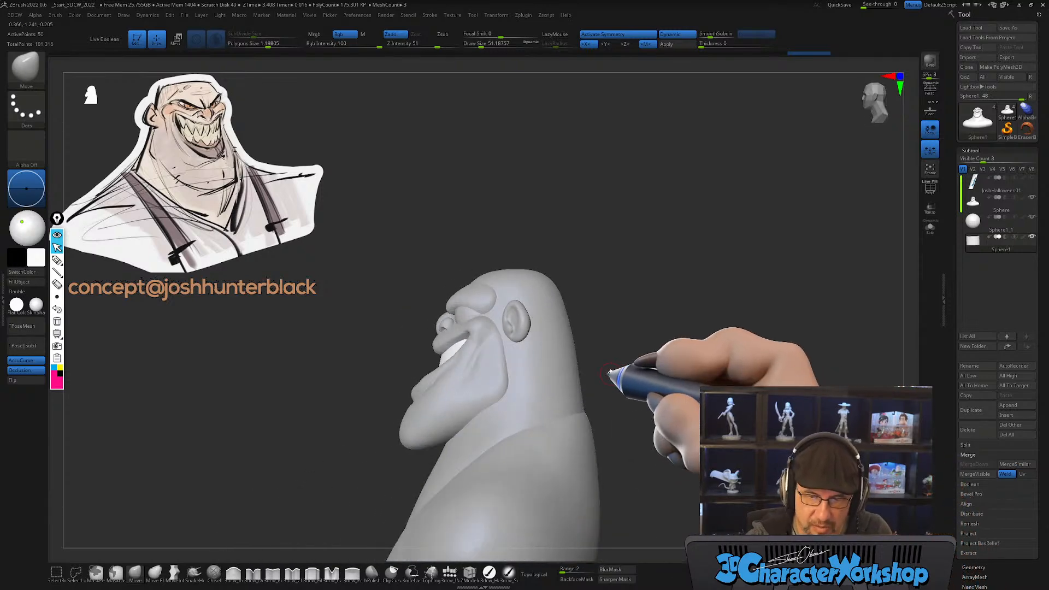
{"action": "right_click_drag", "start_coordinate": [612, 379], "coordinate": [518, 391]}
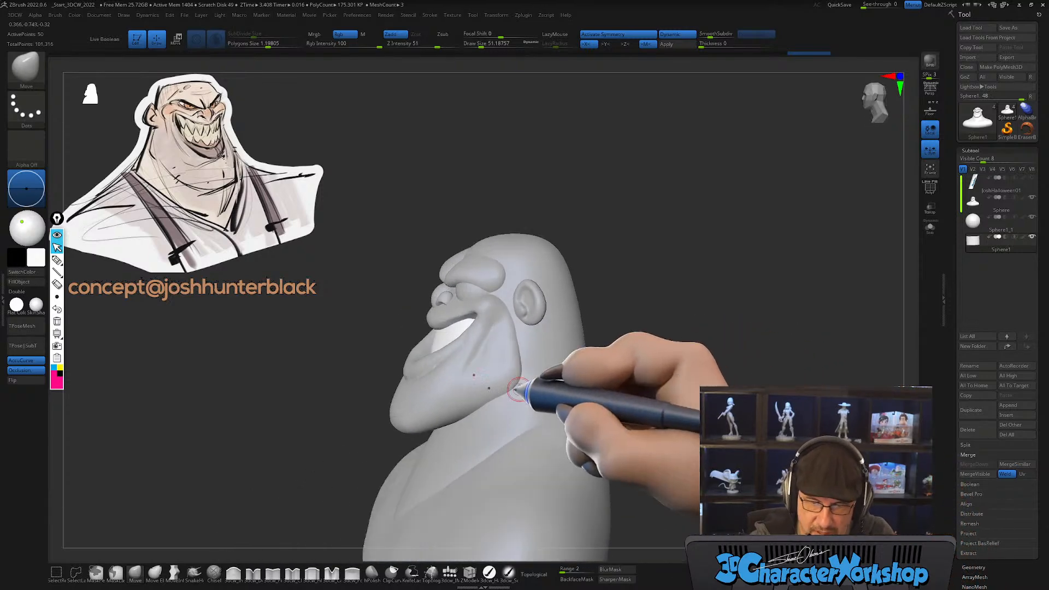
{"action": "left_click", "coordinate": [517, 375], "text": "alt"}
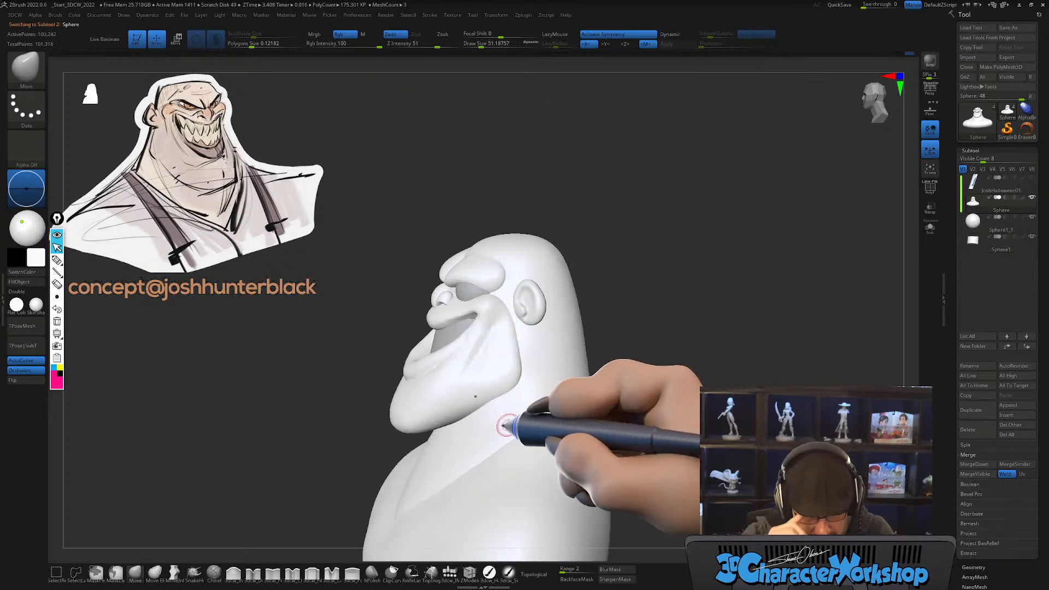
{"action": "key", "text": "s"}
{"action": "left_click_drag", "start_coordinate": [252, 477], "coordinate": [270, 476]}
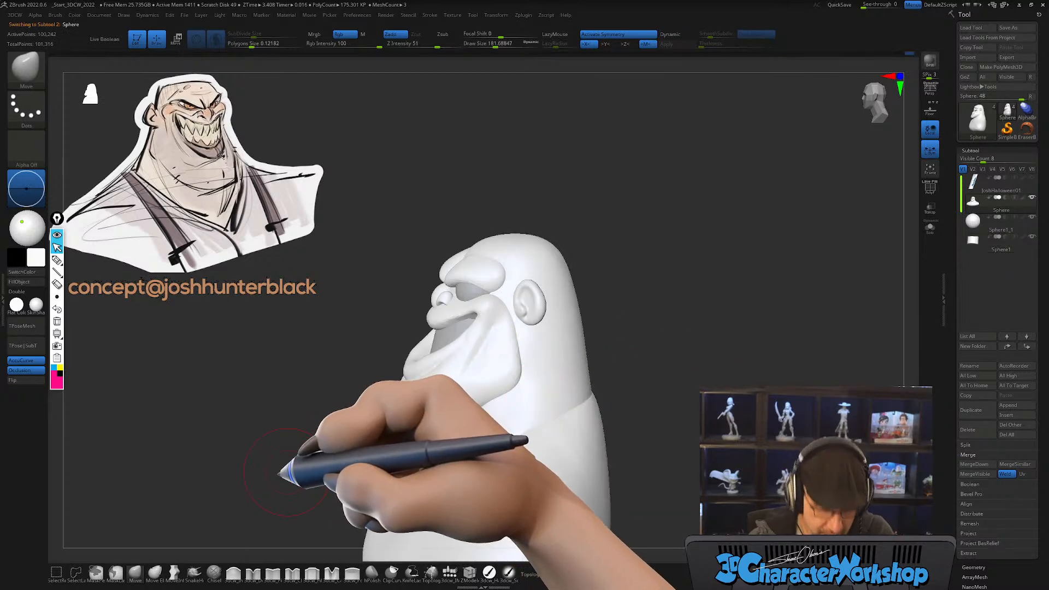
{"action": "left_click", "coordinate": [30, 361]}
{"action": "right_click_drag", "start_coordinate": [528, 325], "coordinate": [513, 324]}
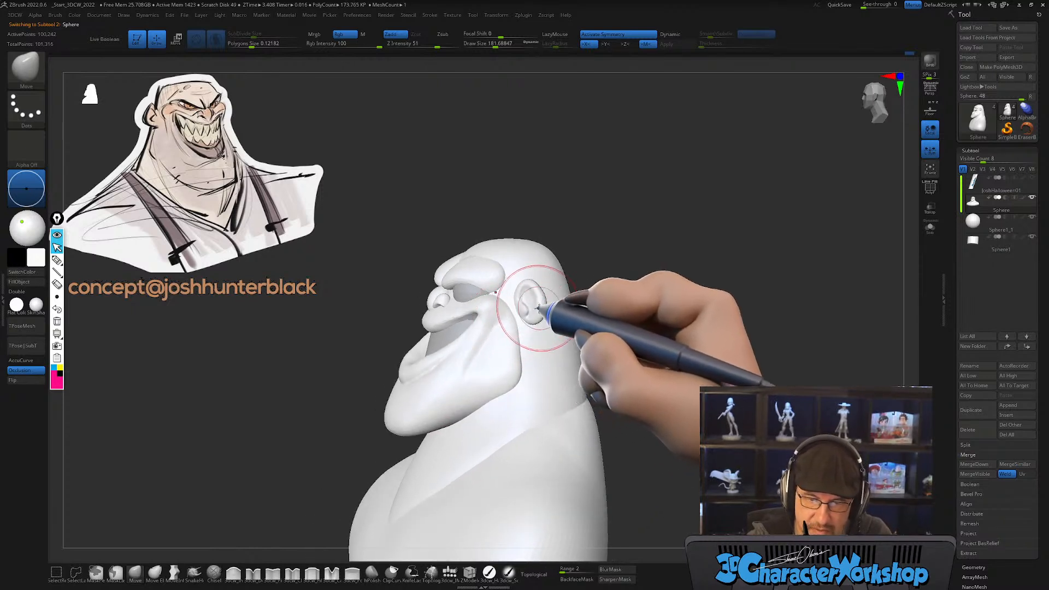
{"action": "left_click", "coordinate": [534, 574]}
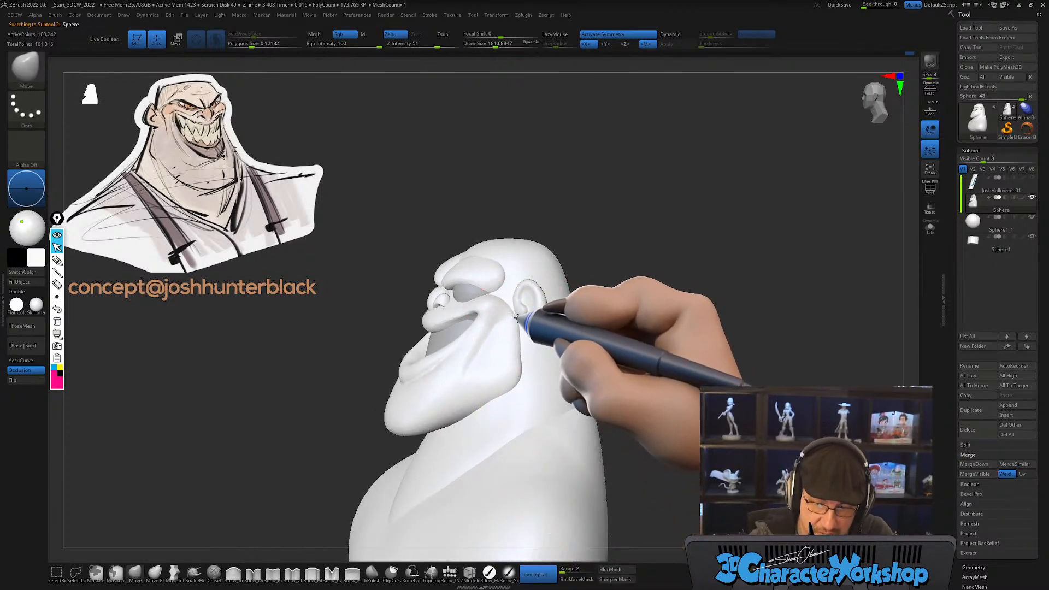
Step: Reshape and smooth the cheeks and jaw sides with the topological Move brush at draw sizes of about 207, 149 and 124
{"action": "mouse_move", "coordinate": [524, 356]}
{"action": "right_mouse_down"}
{"action": "mouse_move", "coordinate": [515, 374]}
{"action": "mouse_move", "coordinate": [563, 356]}
{"action": "mouse_move", "coordinate": [522, 404]}
{"action": "mouse_move", "coordinate": [481, 410]}
{"action": "mouse_move", "coordinate": [519, 371]}
{"action": "mouse_move", "coordinate": [505, 382]}
{"action": "right_mouse_up"}
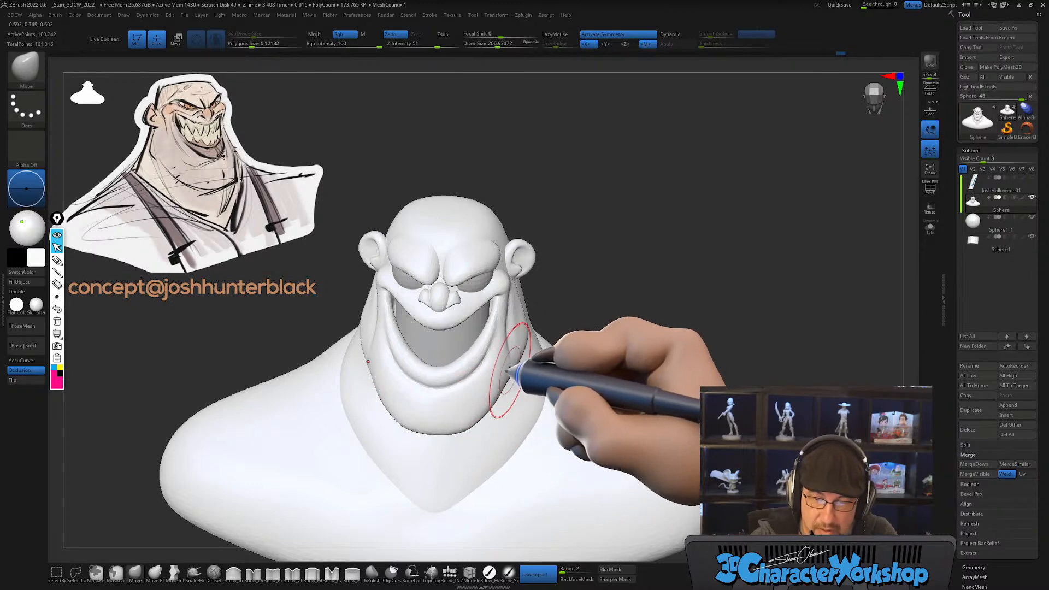
{"action": "mouse_move", "coordinate": [533, 349]}
{"action": "right_mouse_down"}
{"action": "mouse_move", "coordinate": [543, 318]}
{"action": "mouse_move", "coordinate": [543, 346]}
{"action": "mouse_move", "coordinate": [524, 312]}
{"action": "mouse_move", "coordinate": [504, 355]}
{"action": "right_mouse_up"}
{"action": "left_click_drag", "start_coordinate": [498, 377], "coordinate": [494, 377]}
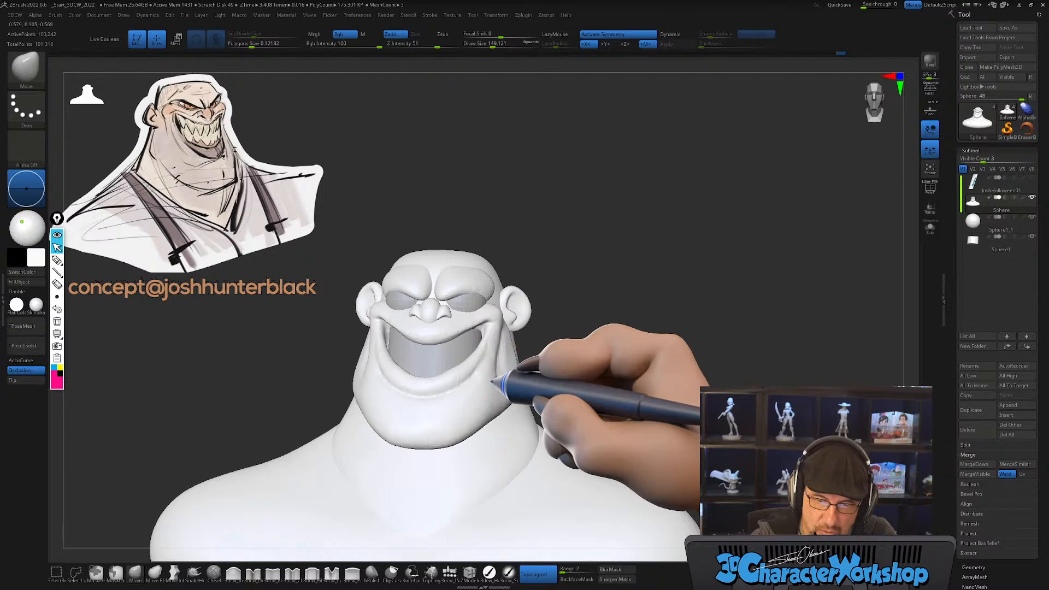
{"action": "right_click_drag", "start_coordinate": [533, 351], "coordinate": [499, 353]}
{"action": "key", "text": "s"}
{"action": "left_click_drag", "start_coordinate": [499, 355], "coordinate": [499, 333]}
{"action": "right_click_drag", "start_coordinate": [506, 328], "coordinate": [496, 364]}
{"action": "left_click_drag", "start_coordinate": [503, 354], "coordinate": [508, 350], "text": "shift"}
{"action": "right_click_drag", "start_coordinate": [510, 352], "coordinate": [547, 348]}
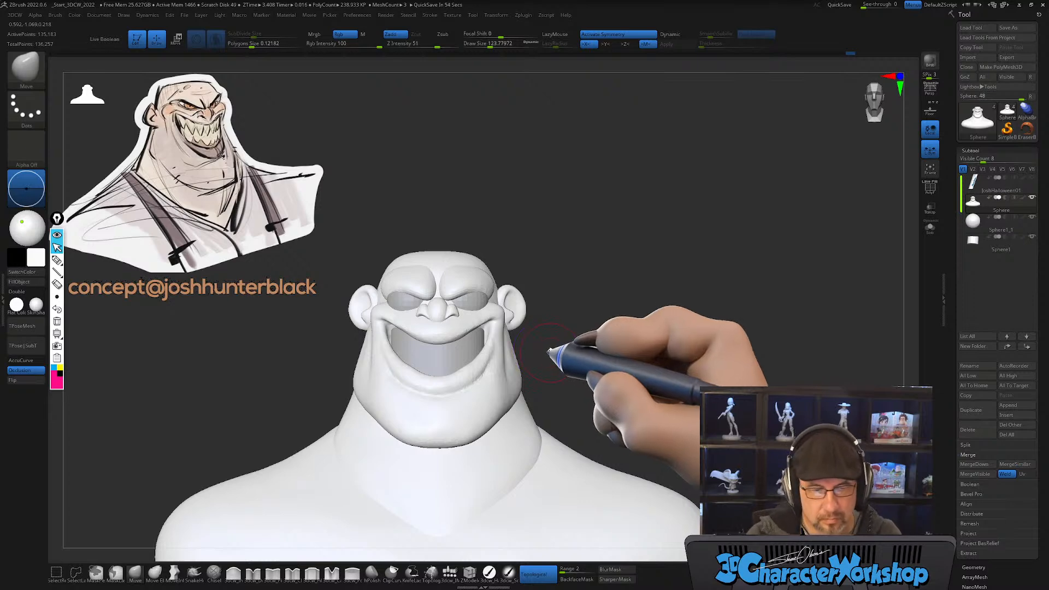
Step: Examine the face's polygroups and wireframe around the eyes, nose and cheeks from several angles
{"action": "mouse_move", "coordinate": [569, 351]}
{"action": "right_mouse_down"}
{"action": "mouse_move", "coordinate": [613, 375]}
{"action": "mouse_move", "coordinate": [586, 394]}
{"action": "mouse_move", "coordinate": [536, 349]}
{"action": "right_mouse_up"}
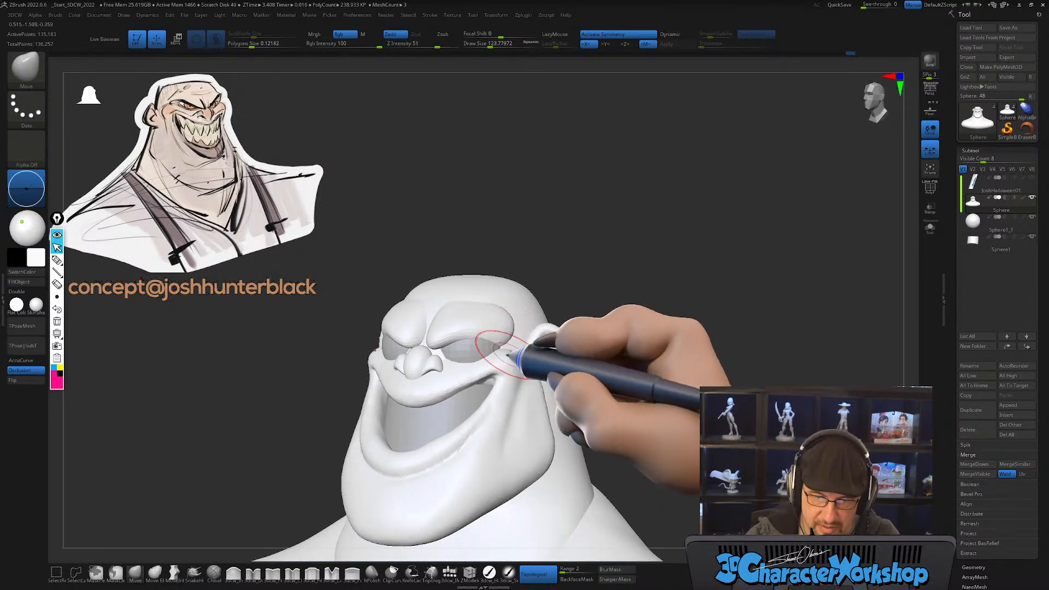
{"action": "key", "text": "shift+f"}
{"action": "key", "text": "w"}
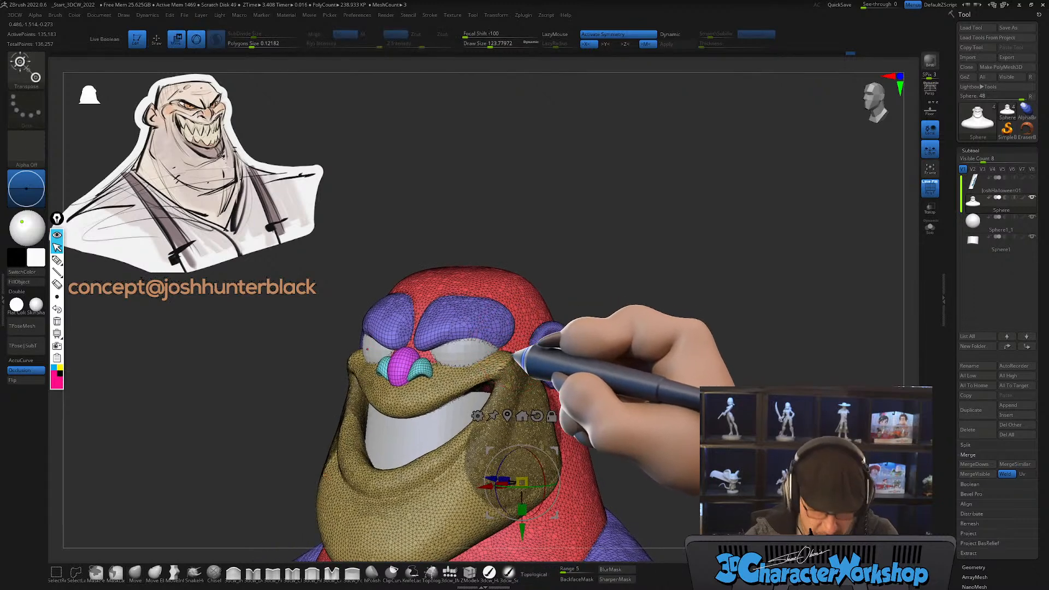
{"action": "key", "text": "q"}
{"action": "mouse_move", "coordinate": [503, 334]}
{"action": "right_mouse_down"}
{"action": "mouse_move", "coordinate": [481, 344]}
{"action": "mouse_move", "coordinate": [511, 328]}
{"action": "mouse_move", "coordinate": [503, 339]}
{"action": "mouse_move", "coordinate": [494, 346]}
{"action": "mouse_move", "coordinate": [506, 316]}
{"action": "mouse_move", "coordinate": [627, 351]}
{"action": "right_mouse_up"}
{"action": "right_click_drag", "start_coordinate": [609, 392], "coordinate": [599, 418]}
{"action": "mouse_move", "coordinate": [527, 283]}
{"action": "right_mouse_down"}
{"action": "mouse_move", "coordinate": [501, 327]}
{"action": "mouse_move", "coordinate": [533, 353]}
{"action": "mouse_move", "coordinate": [546, 344]}
{"action": "mouse_move", "coordinate": [525, 366]}
{"action": "right_mouse_up"}
{"action": "key", "text": "shift+f"}
Step: Adjust the brow and upper cheek forms around the eyes with the Move brush at draw sizes of about 132 and 90
{"action": "left_click_drag", "start_coordinate": [525, 365], "coordinate": [525, 365]}
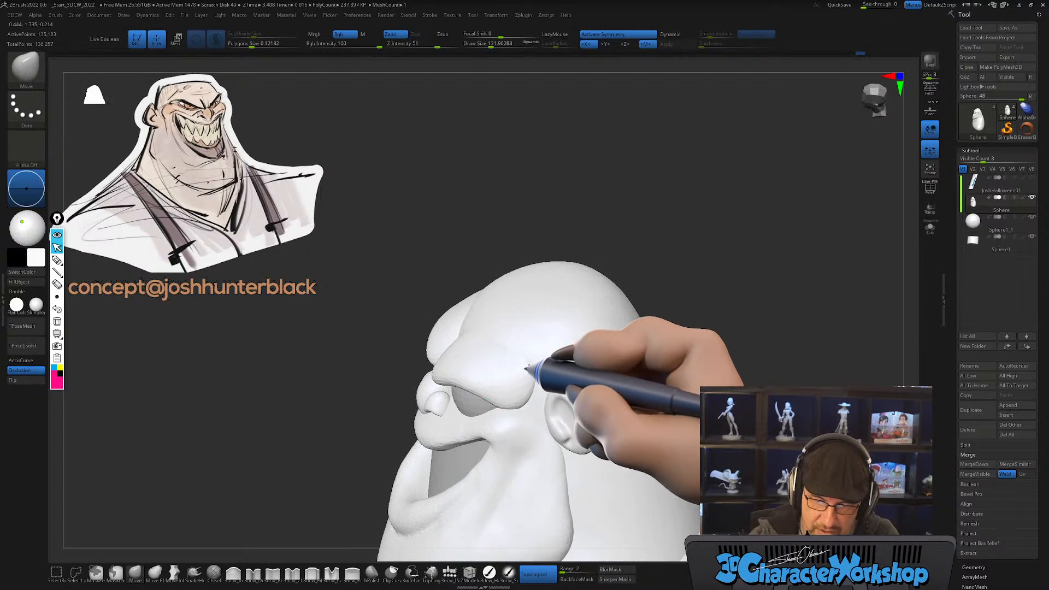
{"action": "mouse_move", "coordinate": [530, 374]}
{"action": "right_mouse_down"}
{"action": "mouse_move", "coordinate": [543, 343]}
{"action": "mouse_move", "coordinate": [527, 368]}
{"action": "mouse_move", "coordinate": [512, 307]}
{"action": "mouse_move", "coordinate": [545, 319]}
{"action": "mouse_move", "coordinate": [510, 344]}
{"action": "mouse_move", "coordinate": [501, 331]}
{"action": "mouse_move", "coordinate": [499, 344]}
{"action": "mouse_move", "coordinate": [488, 335]}
{"action": "mouse_move", "coordinate": [497, 342]}
{"action": "mouse_move", "coordinate": [475, 349]}
{"action": "right_mouse_up"}
{"action": "left_click_drag", "start_coordinate": [467, 353], "coordinate": [464, 354]}
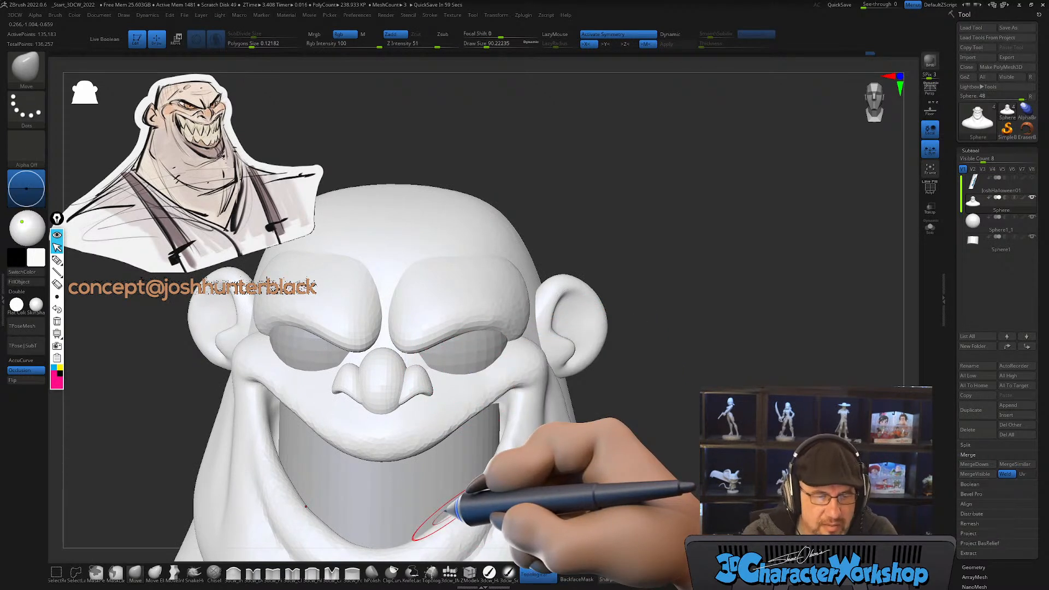
{"action": "right_click_drag", "start_coordinate": [476, 386], "coordinate": [504, 348], "text": "alt"}
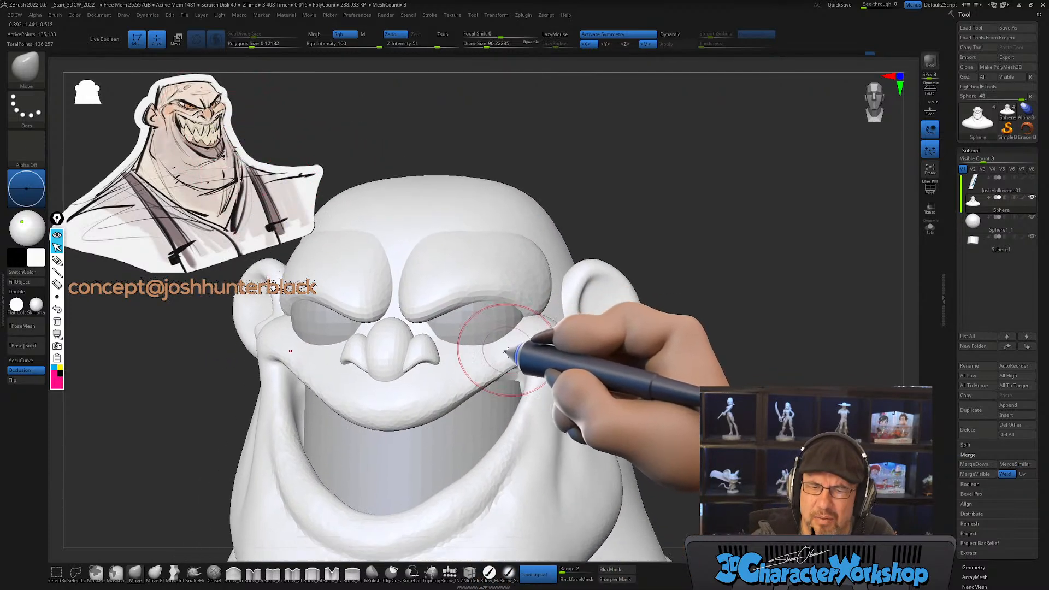
{"action": "right_click_drag", "start_coordinate": [725, 373], "coordinate": [722, 379], "text": "ctrl"}
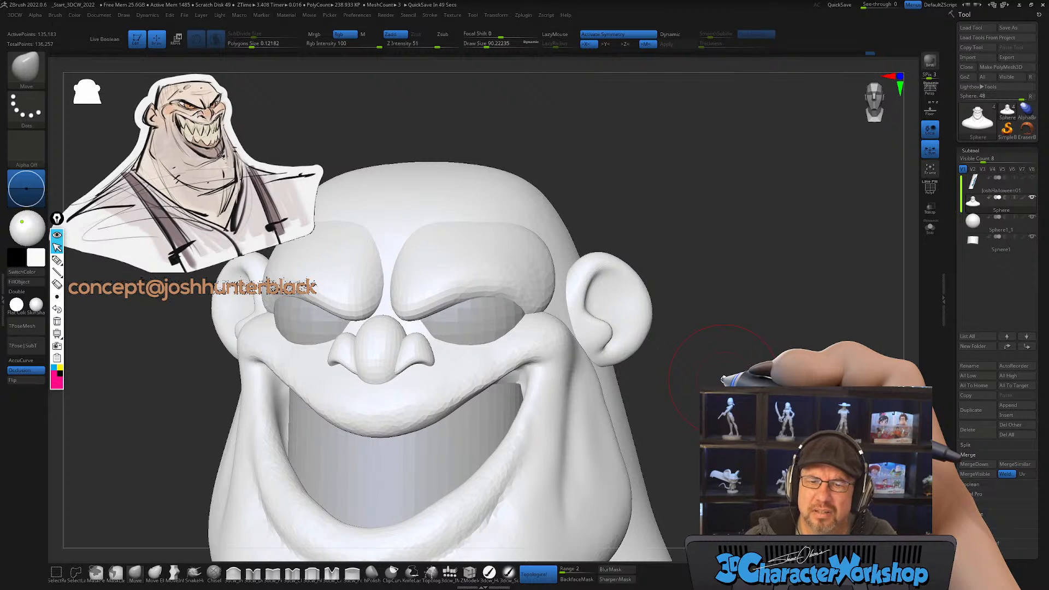
{"action": "left_click_drag", "start_coordinate": [687, 363], "coordinate": [697, 359], "text": "alt"}
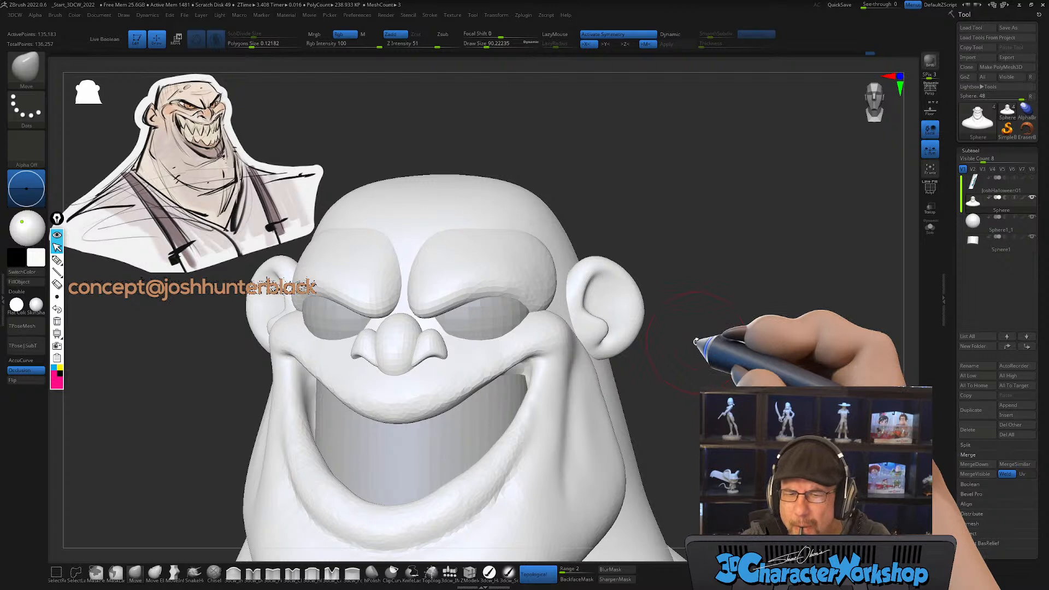
{"action": "left_click_drag", "start_coordinate": [662, 352], "coordinate": [673, 342], "text": "alt"}
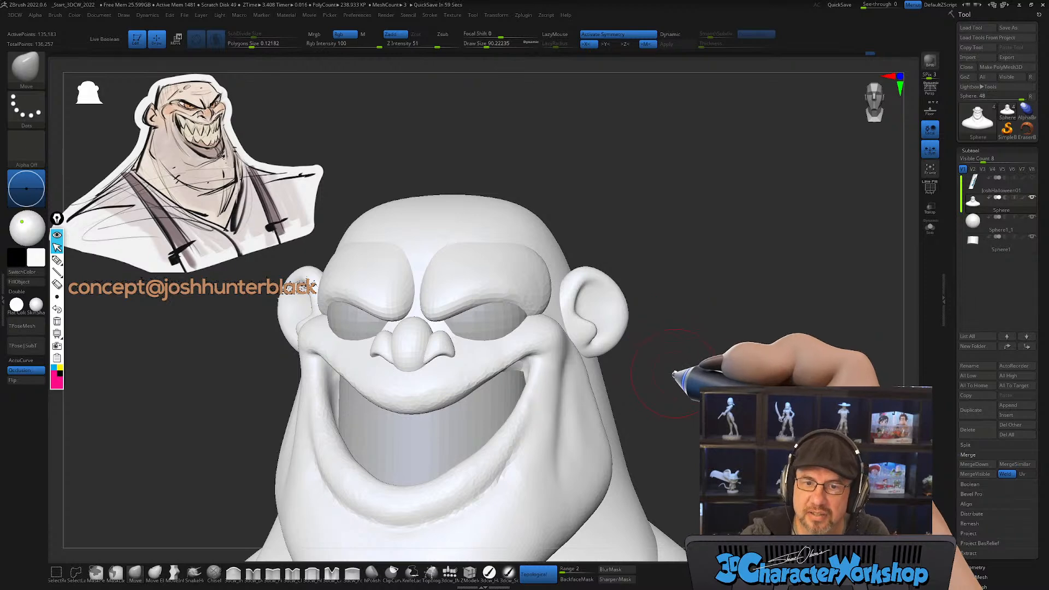
Step: Insert a mirrored pair of QuadSphere-2 spheres just below the eyes with the insert mesh brush
{"action": "mouse_move", "coordinate": [673, 371]}
{"action": "left_mouse_down"}
{"action": "mouse_move", "coordinate": [686, 374]}
{"action": "mouse_move", "coordinate": [679, 381]}
{"action": "left_mouse_up"}
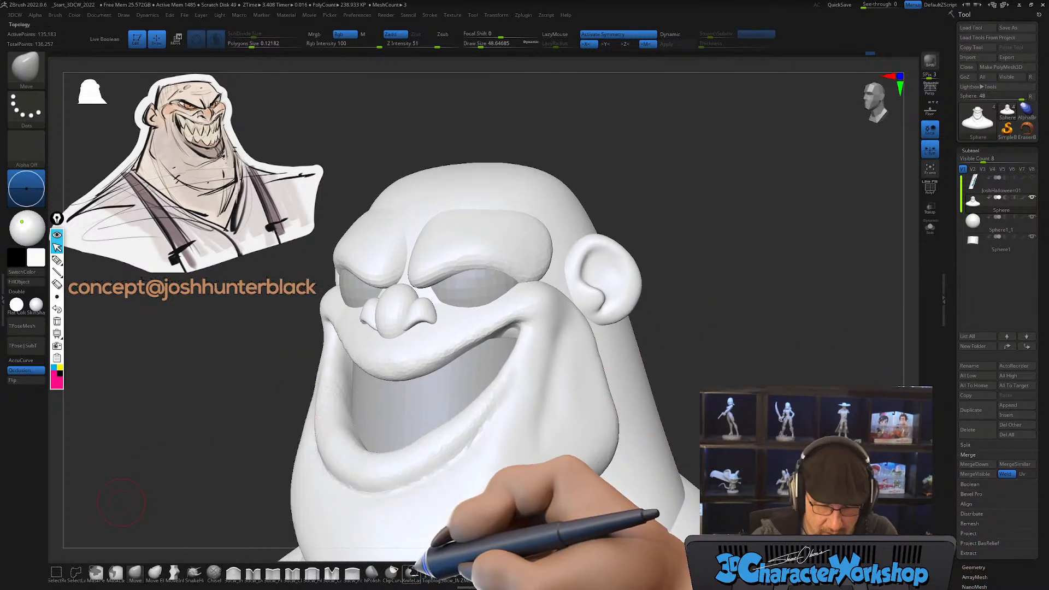
{"action": "left_click", "coordinate": [449, 571]}
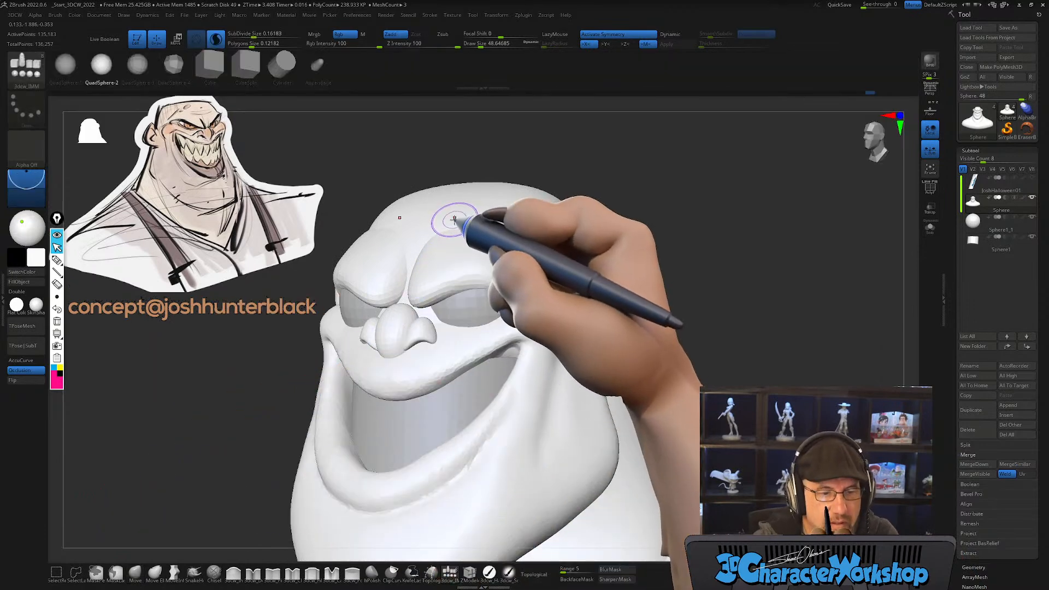
{"action": "right_click_drag", "start_coordinate": [511, 317], "coordinate": [483, 332]}
{"action": "left_click_drag", "start_coordinate": [471, 337], "coordinate": [477, 352]}
{"action": "right_click_drag", "start_coordinate": [581, 351], "coordinate": [701, 376]}
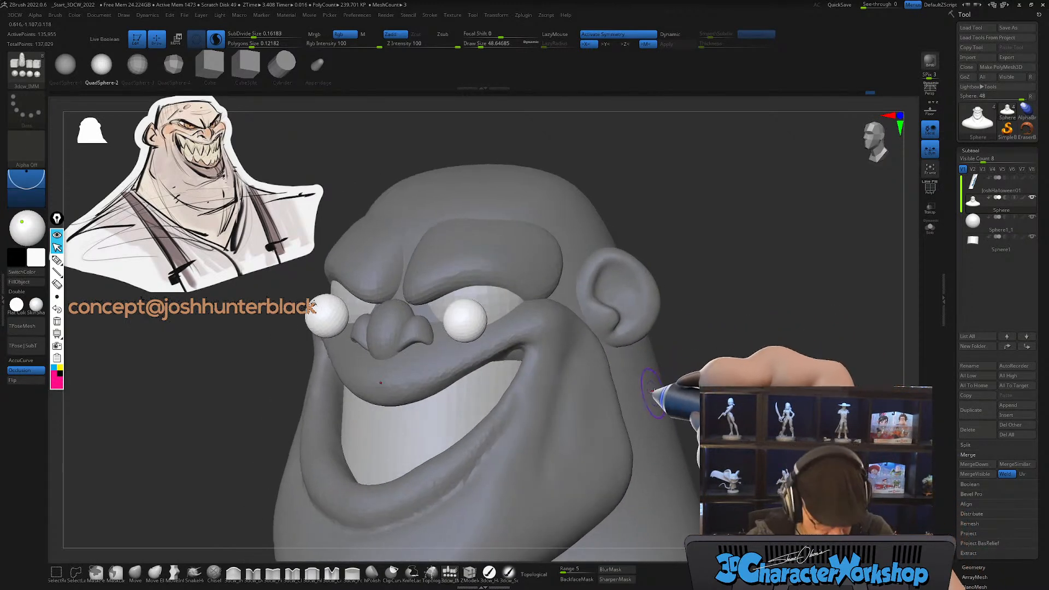
Step: Stretch the inserted spheres sideways into elongated eye bags and rotate them to wrap around the face
{"action": "key", "text": "w"}
{"action": "mouse_move", "coordinate": [543, 300]}
{"action": "right_mouse_down"}
{"action": "mouse_move", "coordinate": [546, 320]}
{"action": "mouse_move", "coordinate": [535, 316]}
{"action": "right_mouse_up"}
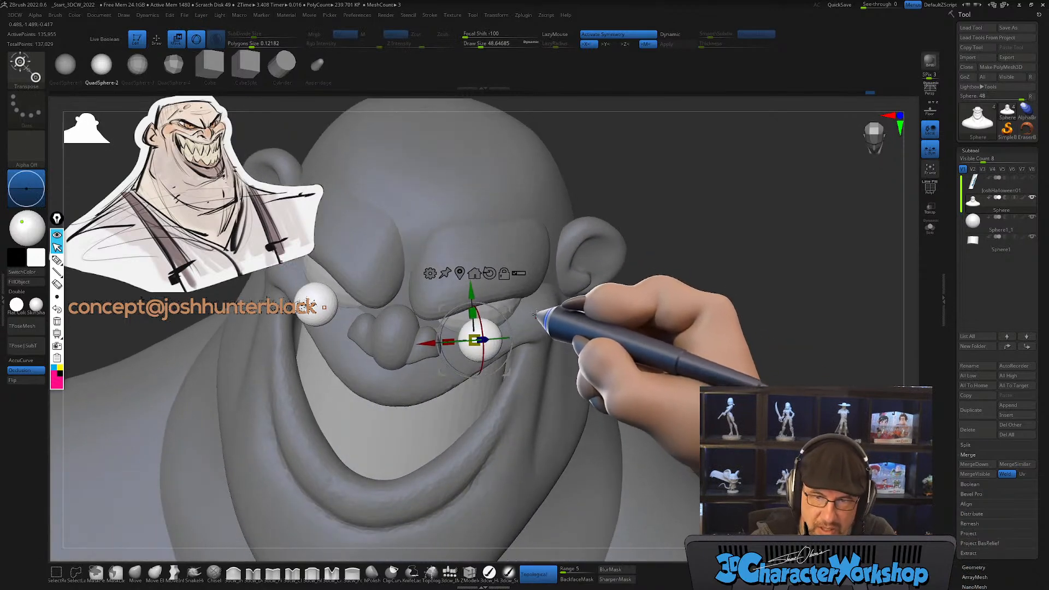
{"action": "left_click_drag", "start_coordinate": [446, 342], "coordinate": [351, 328]}
{"action": "right_click_drag", "start_coordinate": [693, 286], "coordinate": [705, 349]}
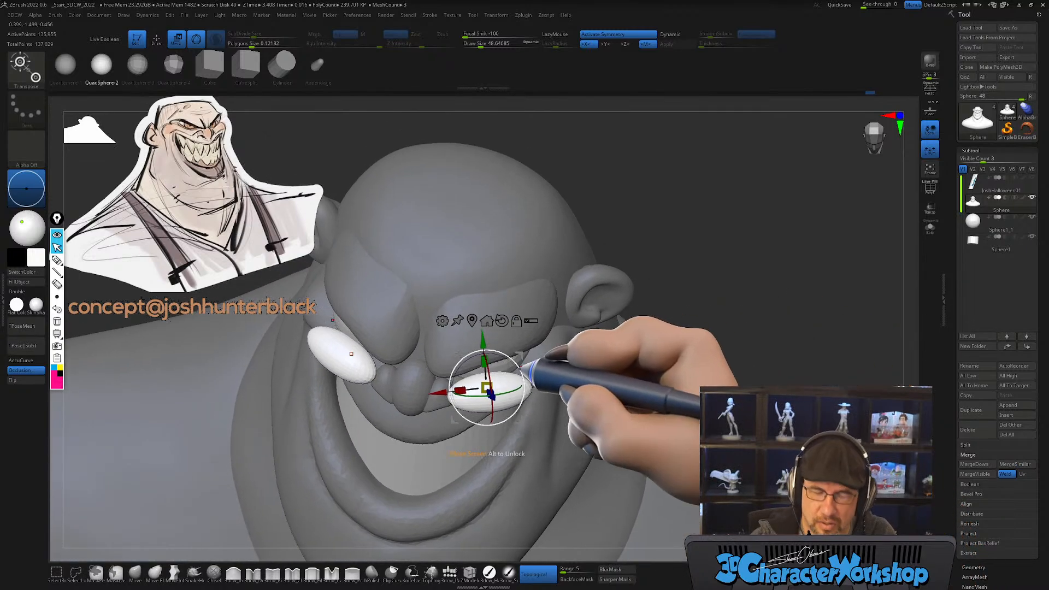
{"action": "left_click_drag", "start_coordinate": [523, 368], "coordinate": [516, 351]}
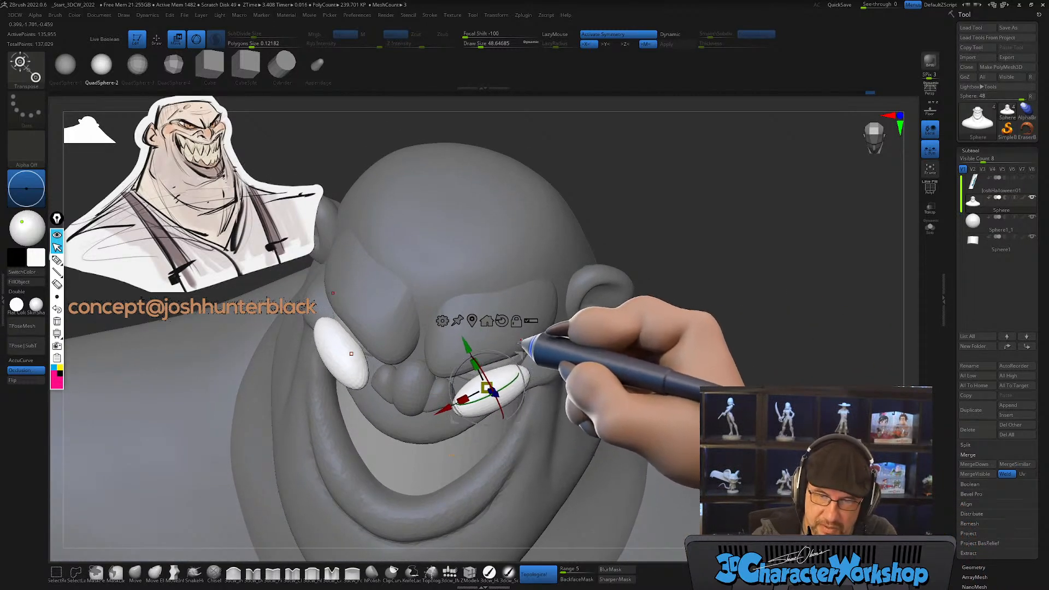
{"action": "left_click_drag", "start_coordinate": [516, 351], "coordinate": [513, 334]}
Step: Fine-tune the angle of the eye bags beneath the eyes with the transform gizmo
{"action": "right_click_drag", "start_coordinate": [531, 351], "coordinate": [524, 324]}
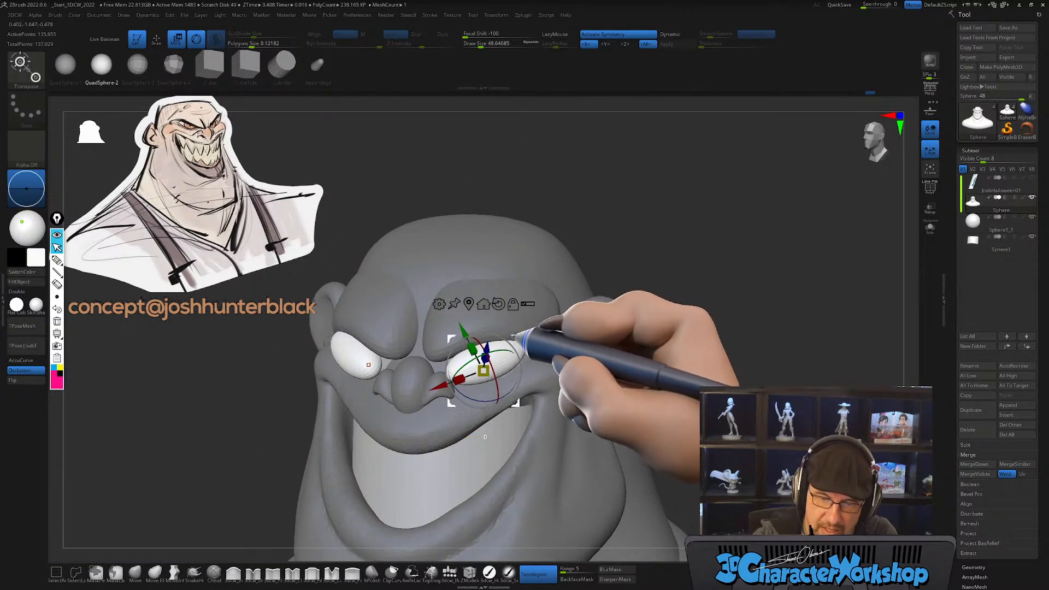
{"action": "left_click_drag", "start_coordinate": [514, 334], "coordinate": [515, 339]}
{"action": "right_click_drag", "start_coordinate": [612, 267], "coordinate": [600, 290]}
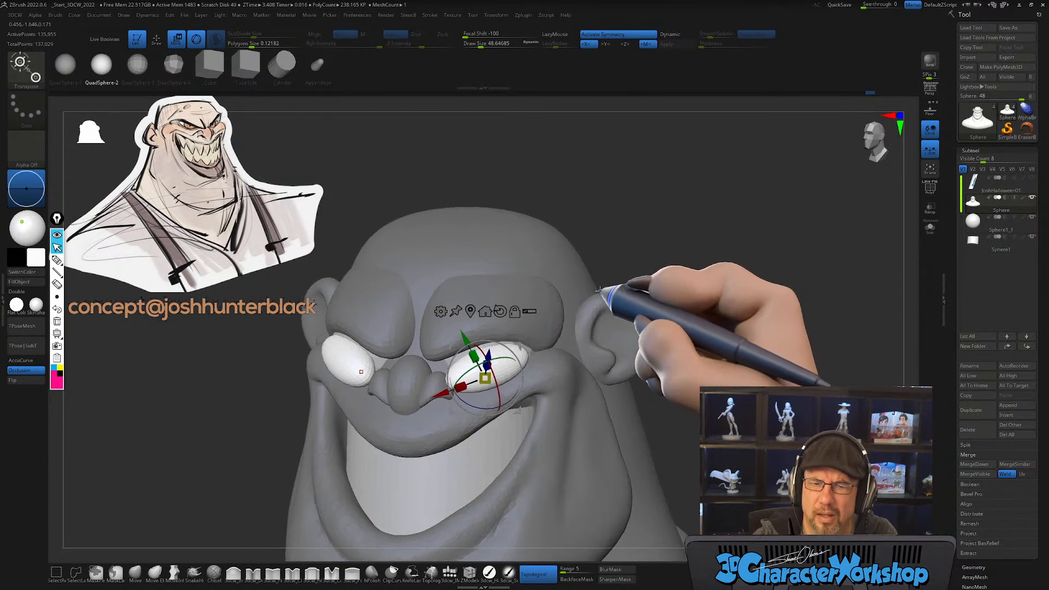
{"action": "right_click_drag", "start_coordinate": [693, 324], "coordinate": [679, 309]}
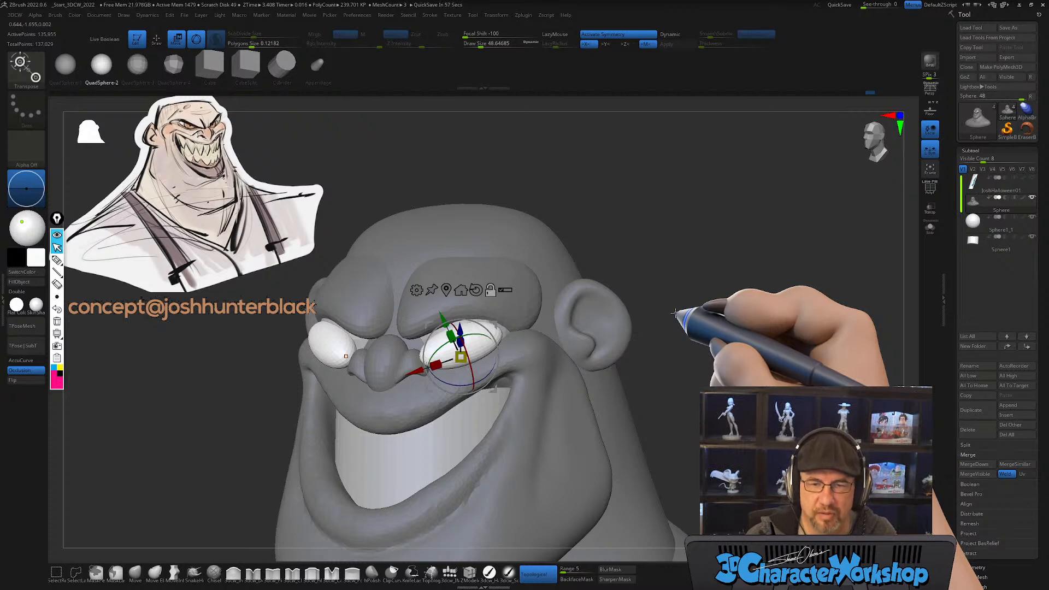
{"action": "right_click_drag", "start_coordinate": [519, 350], "coordinate": [499, 324]}
{"action": "left_click_drag", "start_coordinate": [494, 318], "coordinate": [498, 328]}
Step: Pull the inner ends of the eye bags in toward the nose with the Move brush at a draw size of about 101
{"action": "mouse_move", "coordinate": [498, 328]}
{"action": "right_mouse_down"}
{"action": "mouse_move", "coordinate": [546, 381]}
{"action": "mouse_move", "coordinate": [532, 381]}
{"action": "right_mouse_up"}
{"action": "left_click", "coordinate": [132, 572]}
{"action": "right_click_drag", "start_coordinate": [604, 380], "coordinate": [642, 403], "text": "alt"}
{"action": "right_click_drag", "start_coordinate": [424, 372], "coordinate": [448, 369]}
{"action": "key", "text": "s"}
{"action": "left_click_drag", "start_coordinate": [437, 387], "coordinate": [441, 387]}
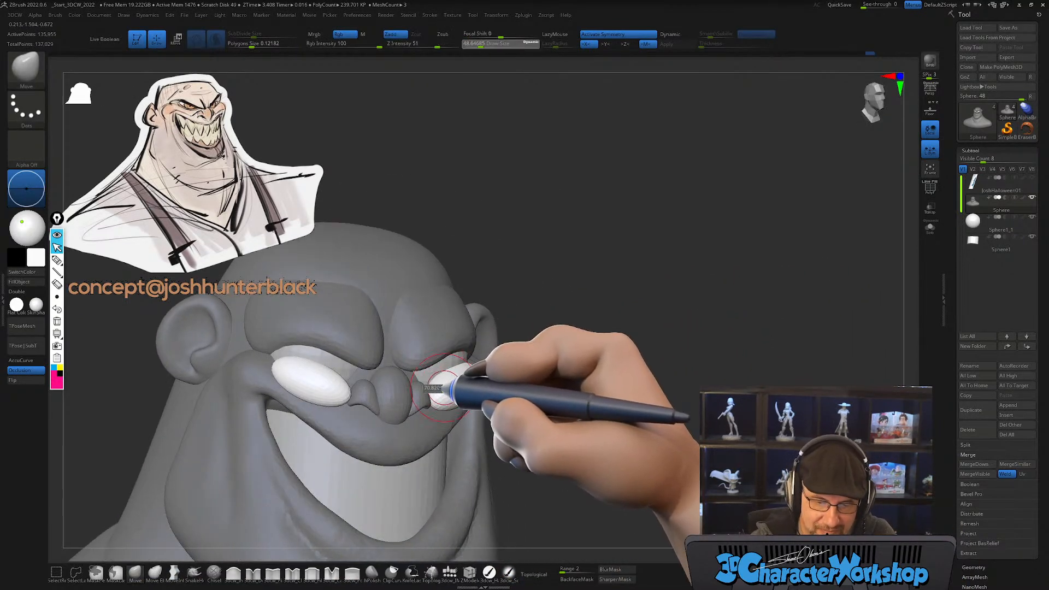
{"action": "mouse_move", "coordinate": [444, 384]}
{"action": "right_mouse_down", "text": "alt"}
{"action": "mouse_move", "coordinate": [457, 403]}
{"action": "mouse_move", "coordinate": [429, 404]}
{"action": "right_mouse_up", "text": "alt"}
{"action": "key", "text": "s"}
{"action": "left_click_drag", "start_coordinate": [444, 419], "coordinate": [445, 414]}
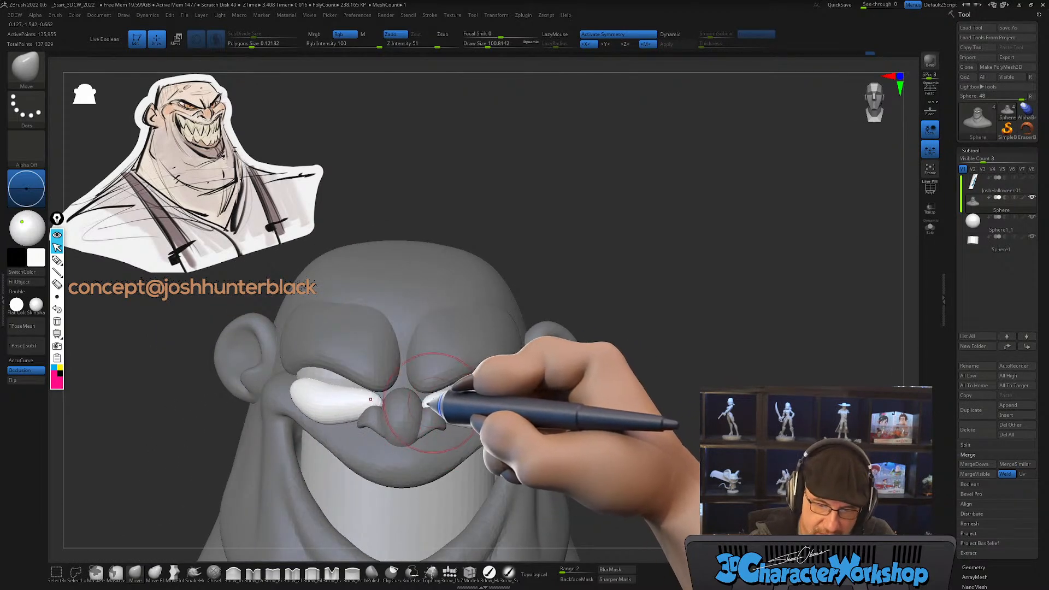
Step: Bend the eye bags into a curve under the eyes and along the nostrils, and turn on the polygroup wireframe display
{"action": "right_click_drag", "start_coordinate": [481, 372], "coordinate": [448, 389]}
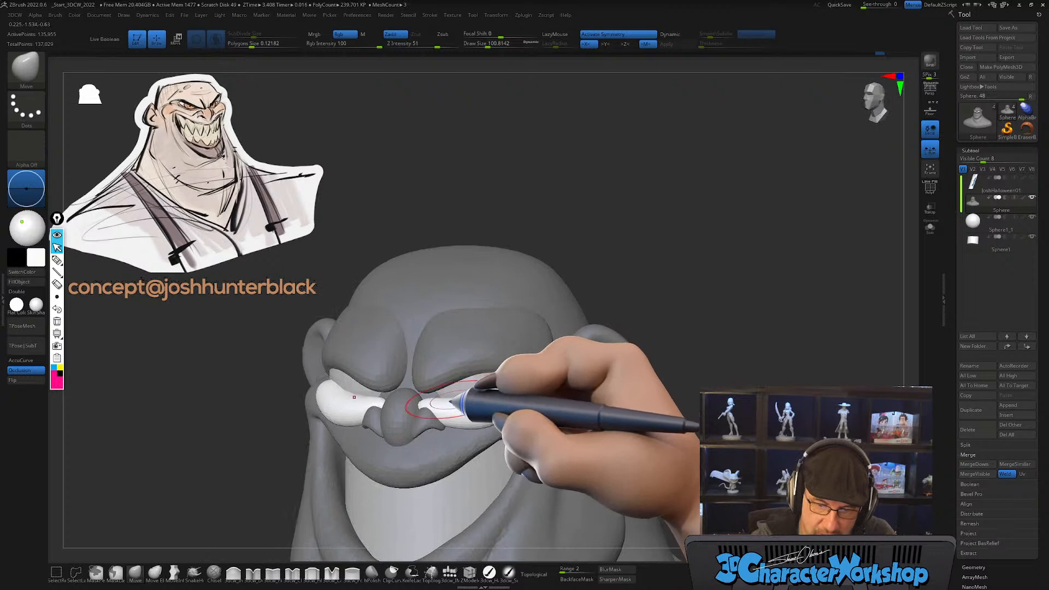
{"action": "left_click_drag", "start_coordinate": [449, 398], "coordinate": [443, 396]}
{"action": "mouse_move", "coordinate": [443, 396]}
{"action": "right_mouse_down"}
{"action": "mouse_move", "coordinate": [461, 375]}
{"action": "mouse_move", "coordinate": [429, 403]}
{"action": "mouse_move", "coordinate": [556, 415]}
{"action": "mouse_move", "coordinate": [459, 408]}
{"action": "mouse_move", "coordinate": [465, 419]}
{"action": "mouse_move", "coordinate": [493, 413]}
{"action": "right_mouse_up"}
{"action": "left_click_drag", "start_coordinate": [473, 422], "coordinate": [469, 431]}
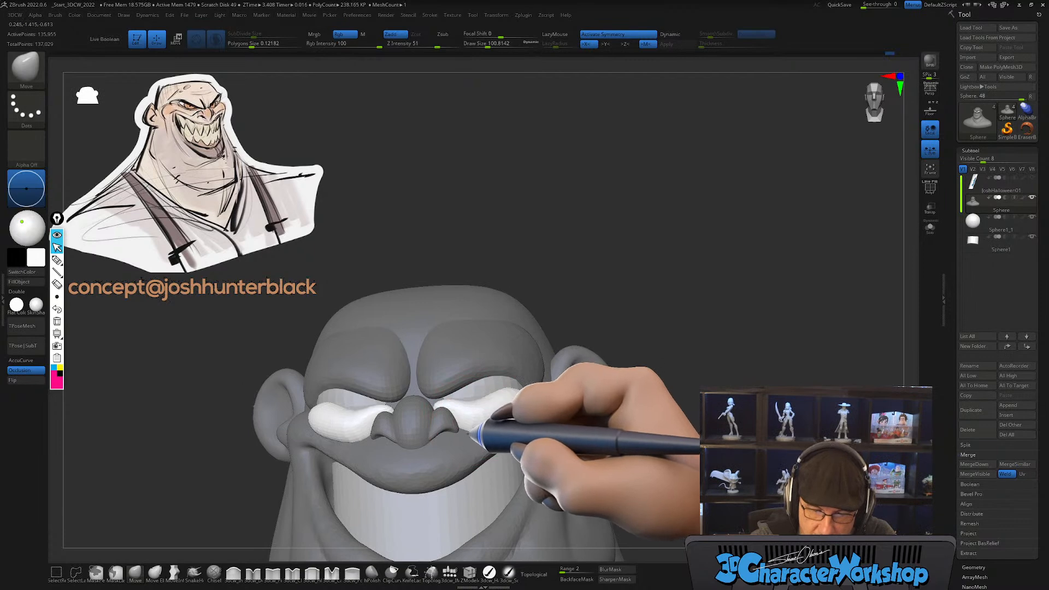
{"action": "key", "text": "shift+f"}
{"action": "right_click_drag", "start_coordinate": [480, 433], "coordinate": [445, 417]}
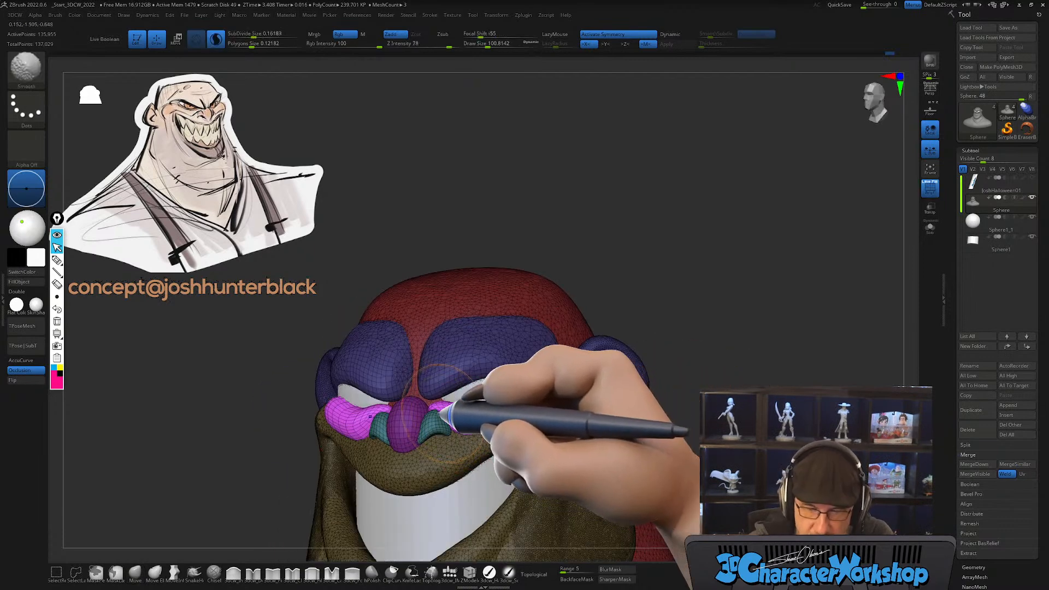
{"action": "key", "text": "ctrl"}
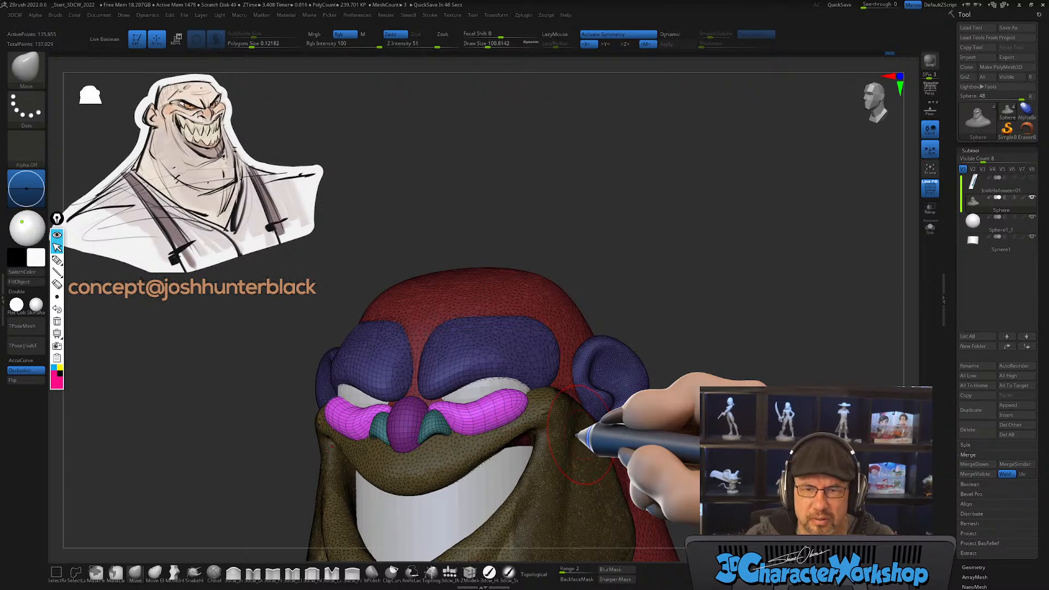
Step: Reshape the outer parts of the eye bags along the cheeks with the Move brush at a draw size of about 132
{"action": "mouse_move", "coordinate": [534, 418]}
{"action": "right_mouse_down"}
{"action": "mouse_move", "coordinate": [521, 418]}
{"action": "mouse_move", "coordinate": [528, 433]}
{"action": "mouse_move", "coordinate": [551, 420]}
{"action": "mouse_move", "coordinate": [552, 430]}
{"action": "right_mouse_up"}
{"action": "mouse_move", "coordinate": [562, 424]}
{"action": "right_mouse_down"}
{"action": "mouse_move", "coordinate": [545, 421]}
{"action": "mouse_move", "coordinate": [551, 382]}
{"action": "right_mouse_up"}
{"action": "key", "text": "]"}
{"action": "key", "text": "]"}
{"action": "key", "text": "]"}
{"action": "left_click_drag", "start_coordinate": [528, 406], "coordinate": [593, 403]}
{"action": "mouse_move", "coordinate": [597, 404]}
{"action": "right_mouse_down"}
{"action": "mouse_move", "coordinate": [602, 388]}
{"action": "mouse_move", "coordinate": [626, 391]}
{"action": "right_mouse_up"}
{"action": "left_click_drag", "start_coordinate": [553, 403], "coordinate": [532, 404]}
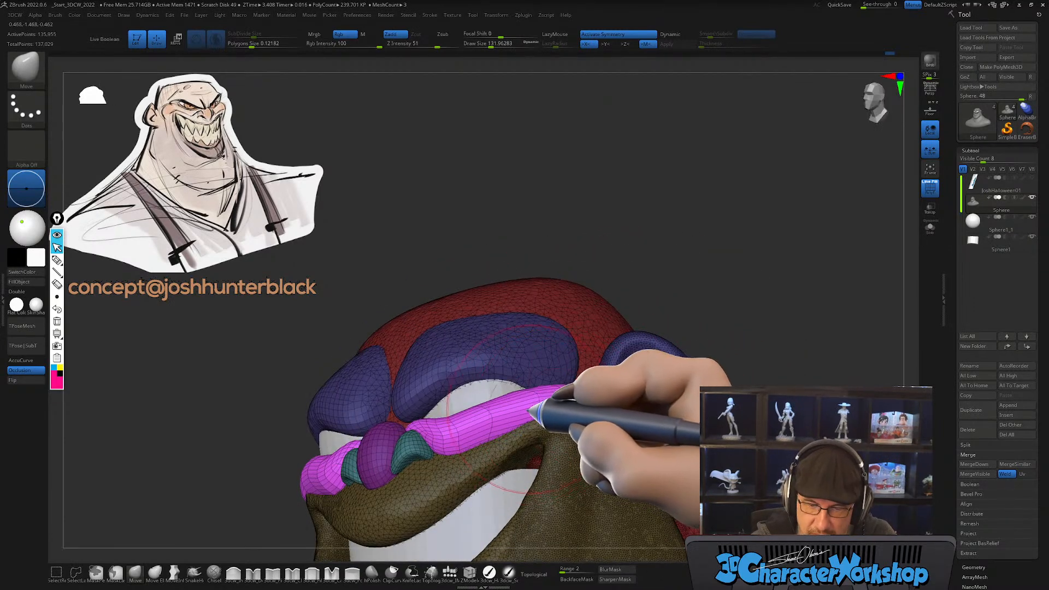
Step: Refine the curve of the eye bags over the cheeks with the Move brush, reducing the draw size to about 77
{"action": "right_click_drag", "start_coordinate": [567, 399], "coordinate": [506, 394]}
{"action": "left_click_drag", "start_coordinate": [504, 392], "coordinate": [485, 371]}
{"action": "mouse_move", "coordinate": [547, 439]}
{"action": "right_mouse_down"}
{"action": "mouse_move", "coordinate": [577, 417]}
{"action": "mouse_move", "coordinate": [578, 478]}
{"action": "mouse_move", "coordinate": [556, 495]}
{"action": "mouse_move", "coordinate": [569, 452]}
{"action": "mouse_move", "coordinate": [552, 486]}
{"action": "right_mouse_up"}
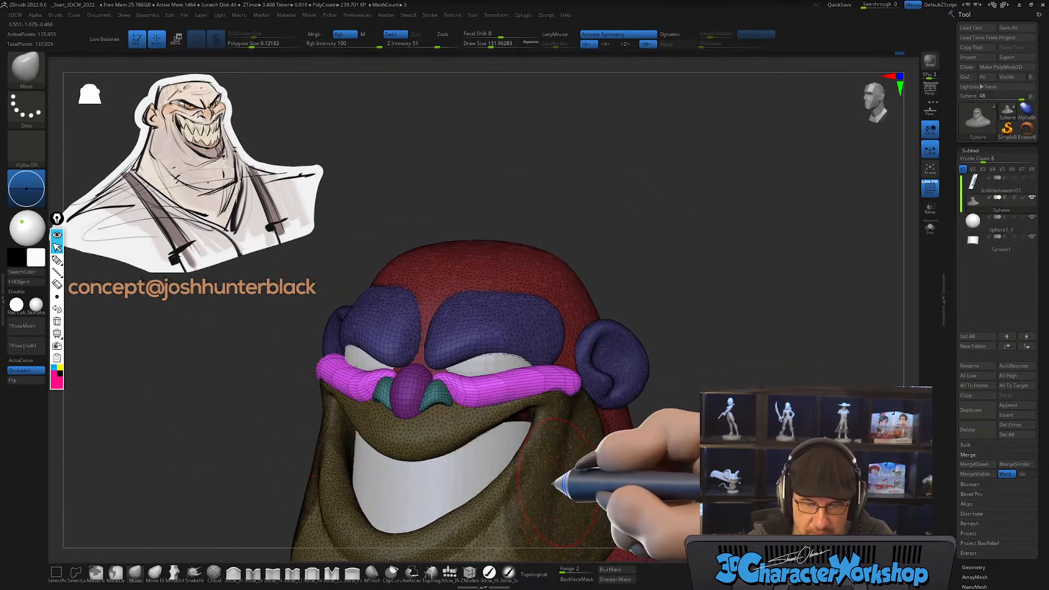
{"action": "key", "text": "s"}
{"action": "left_click_drag", "start_coordinate": [457, 415], "coordinate": [456, 394]}
{"action": "right_click_drag", "start_coordinate": [582, 402], "coordinate": [542, 436], "text": "alt"}
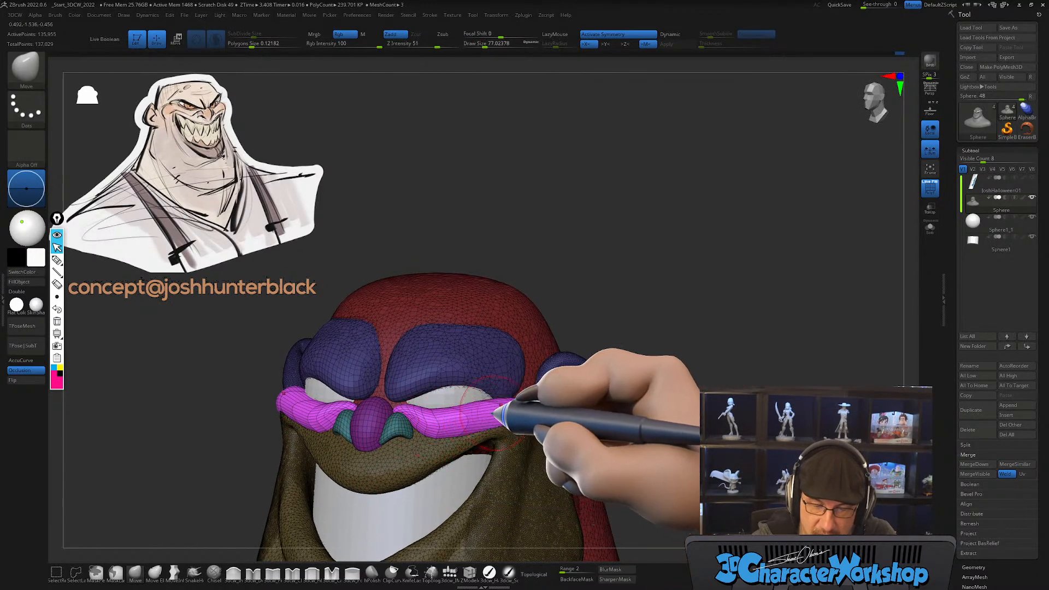
Step: Smooth the eye bags from beside the nose out to their outer ends on the cheeks
{"action": "right_click_drag", "start_coordinate": [573, 423], "coordinate": [494, 443]}
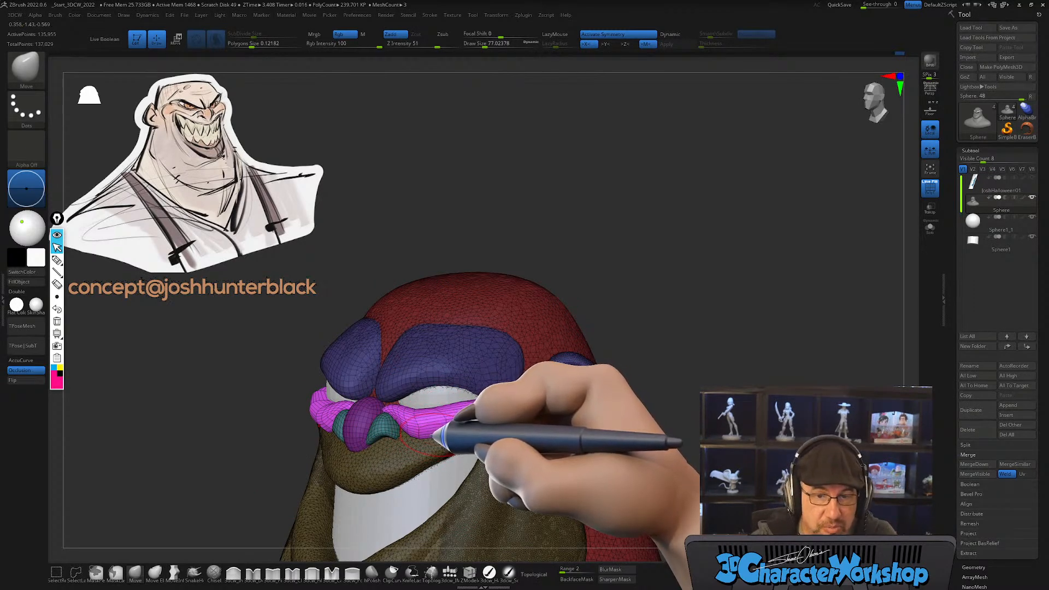
{"action": "mouse_move", "coordinate": [445, 431]}
{"action": "left_mouse_down", "text": "shift"}
{"action": "mouse_move", "coordinate": [410, 423]}
{"action": "mouse_move", "coordinate": [535, 418]}
{"action": "left_mouse_up", "text": "shift"}
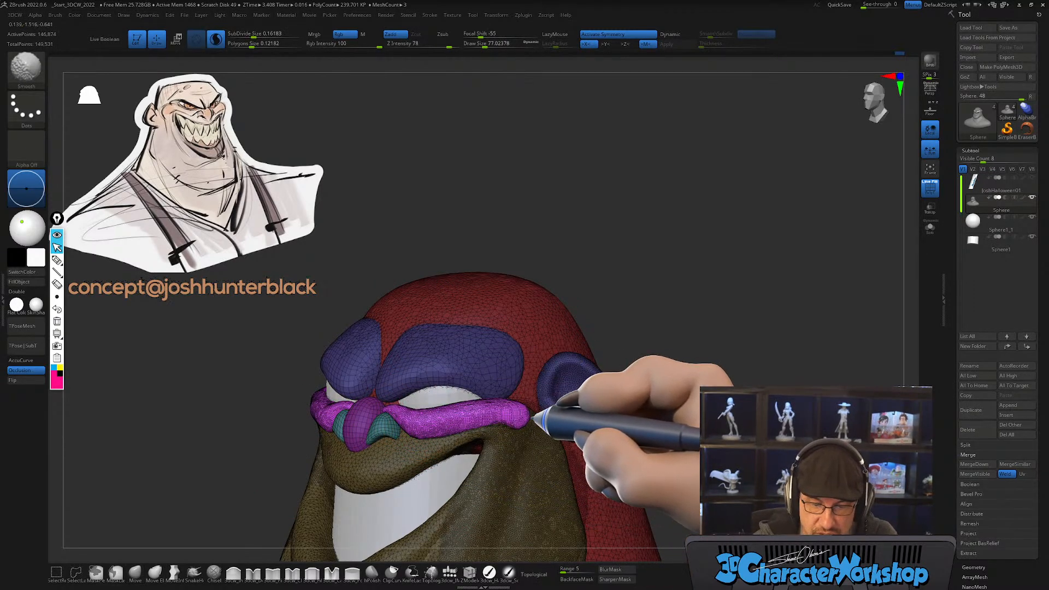
{"action": "right_click_drag", "start_coordinate": [548, 457], "coordinate": [470, 444]}
{"action": "mouse_move", "coordinate": [444, 426]}
{"action": "left_mouse_down", "text": "shift"}
{"action": "mouse_move", "coordinate": [486, 414]}
{"action": "mouse_move", "coordinate": [464, 415]}
{"action": "left_mouse_up", "text": "shift"}
{"action": "mouse_move", "coordinate": [464, 414]}
{"action": "right_mouse_down"}
{"action": "mouse_move", "coordinate": [520, 459]}
{"action": "mouse_move", "coordinate": [522, 437]}
{"action": "mouse_move", "coordinate": [514, 455]}
{"action": "right_mouse_up"}
Step: Adjust the outer ends of the eye bags where they meet the cheeks with the Move brush at draw sizes of about 108 and 68
{"action": "key", "text": "s"}
{"action": "left_click_drag", "start_coordinate": [511, 441], "coordinate": [517, 443]}
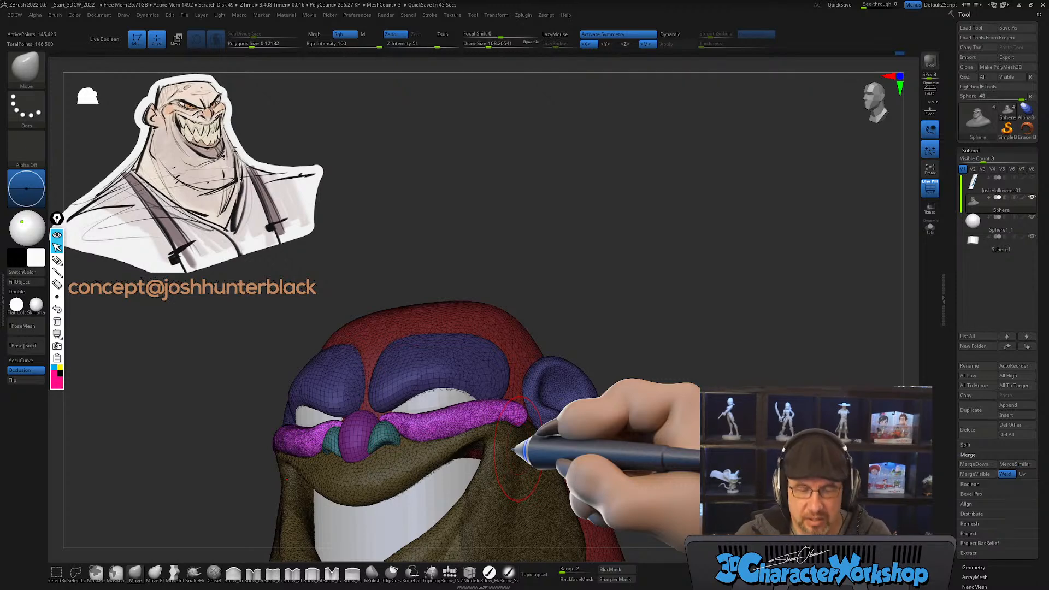
{"action": "right_click_drag", "start_coordinate": [513, 437], "coordinate": [473, 467]}
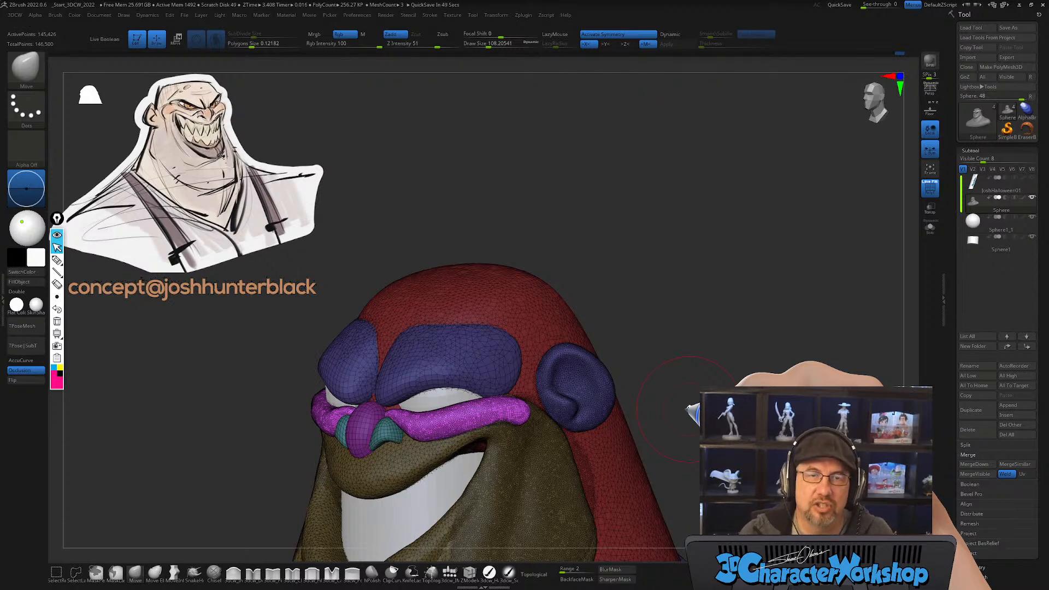
{"action": "right_click_drag", "start_coordinate": [534, 443], "coordinate": [569, 417], "text": "alt"}
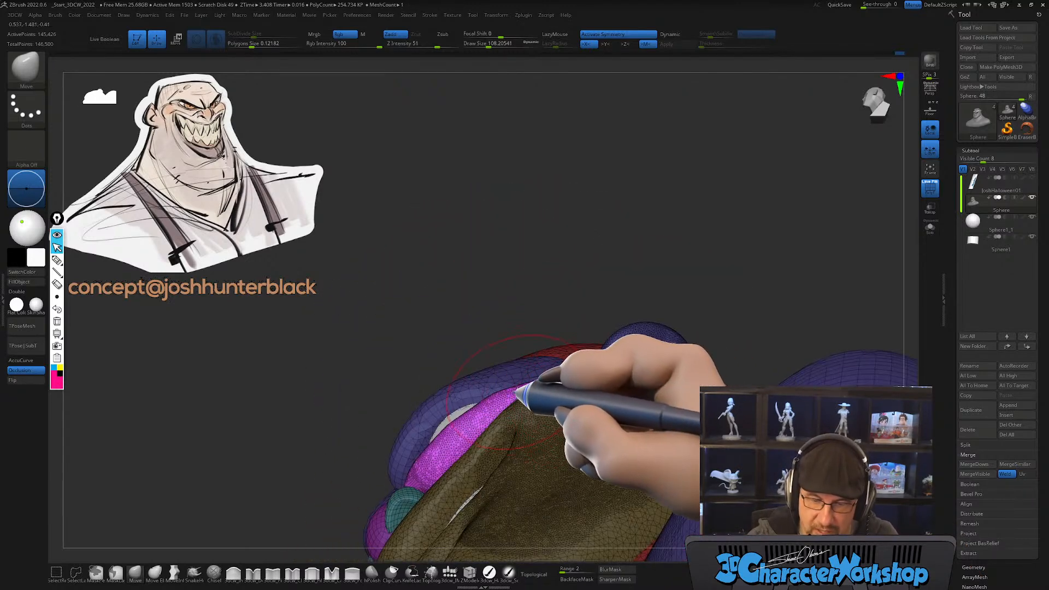
{"action": "mouse_move", "coordinate": [566, 387]}
{"action": "right_mouse_down"}
{"action": "mouse_move", "coordinate": [555, 459]}
{"action": "mouse_move", "coordinate": [585, 426]}
{"action": "mouse_move", "coordinate": [560, 428]}
{"action": "mouse_move", "coordinate": [604, 406]}
{"action": "mouse_move", "coordinate": [575, 356]}
{"action": "right_mouse_up"}
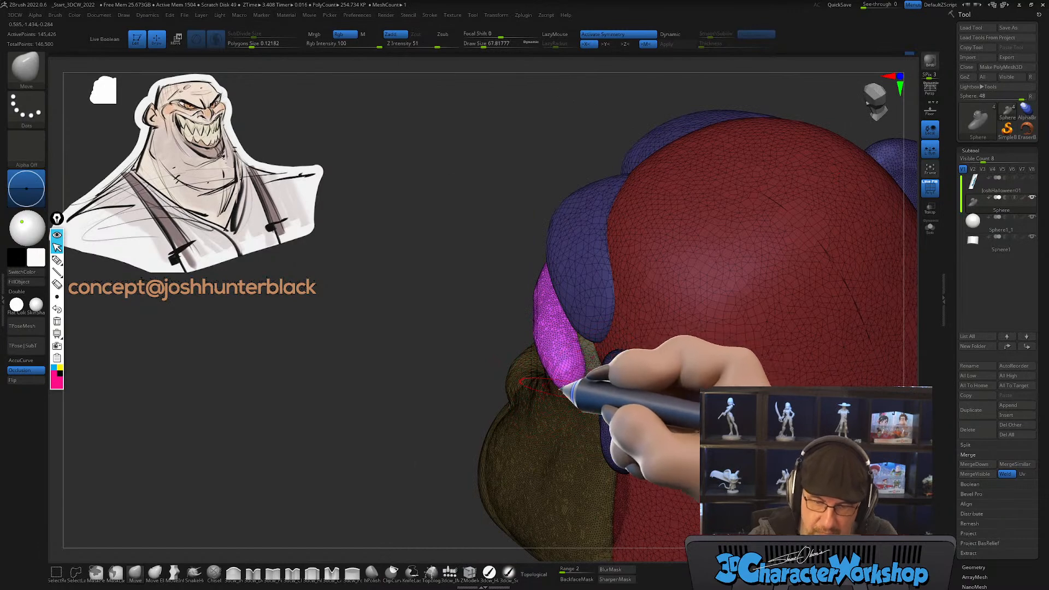
{"action": "right_click_drag", "start_coordinate": [548, 419], "coordinate": [662, 421]}
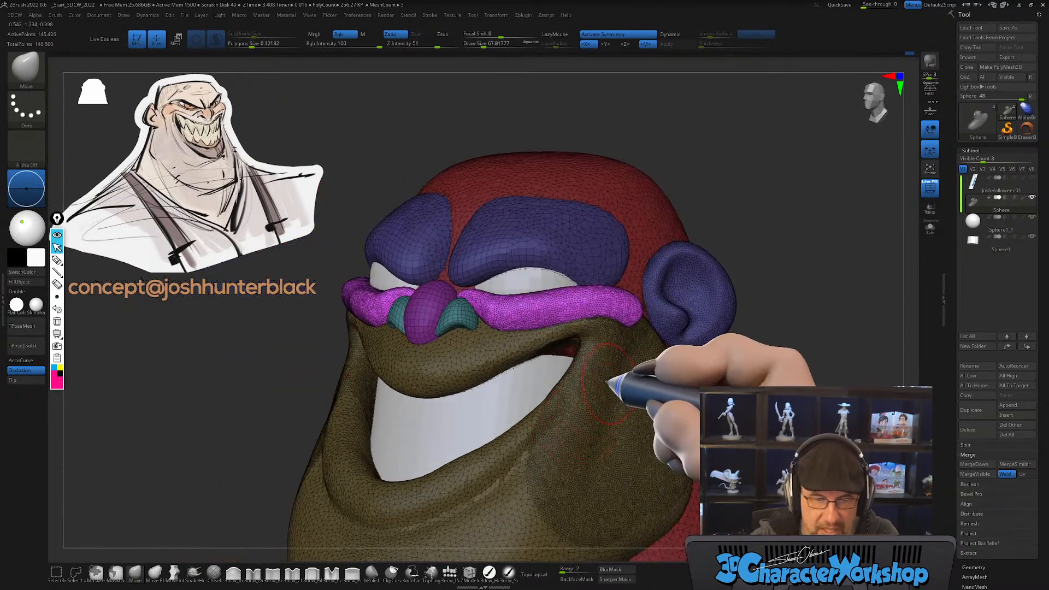
Step: Examine the cheek, smile corner and outer end of the eye bag from several angles
{"action": "mouse_move", "coordinate": [609, 374]}
{"action": "right_mouse_down"}
{"action": "mouse_move", "coordinate": [621, 369]}
{"action": "mouse_move", "coordinate": [613, 375]}
{"action": "right_mouse_up"}
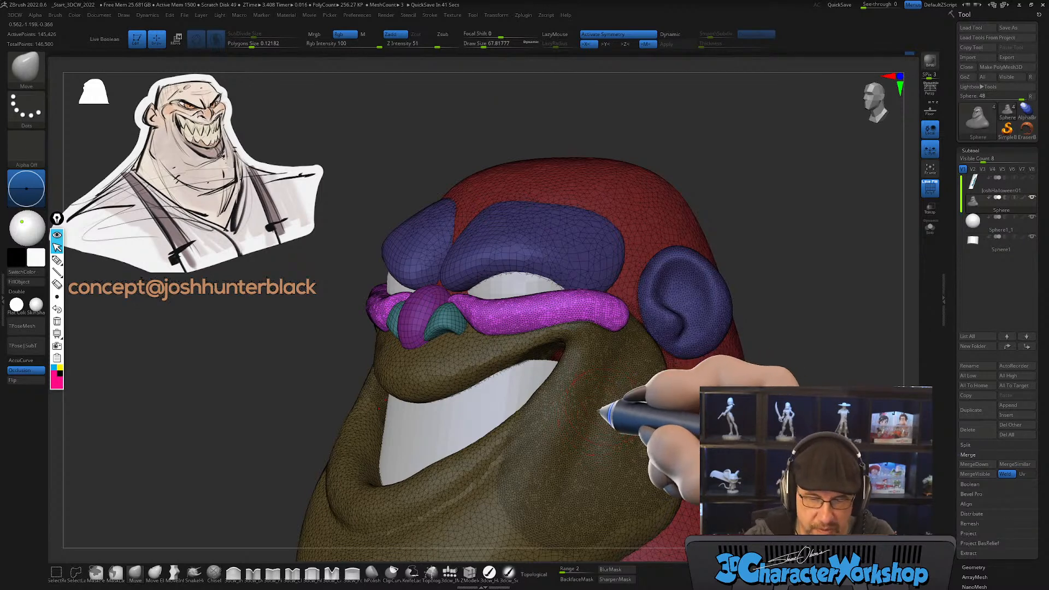
{"action": "right_click_drag", "start_coordinate": [602, 403], "coordinate": [599, 421]}
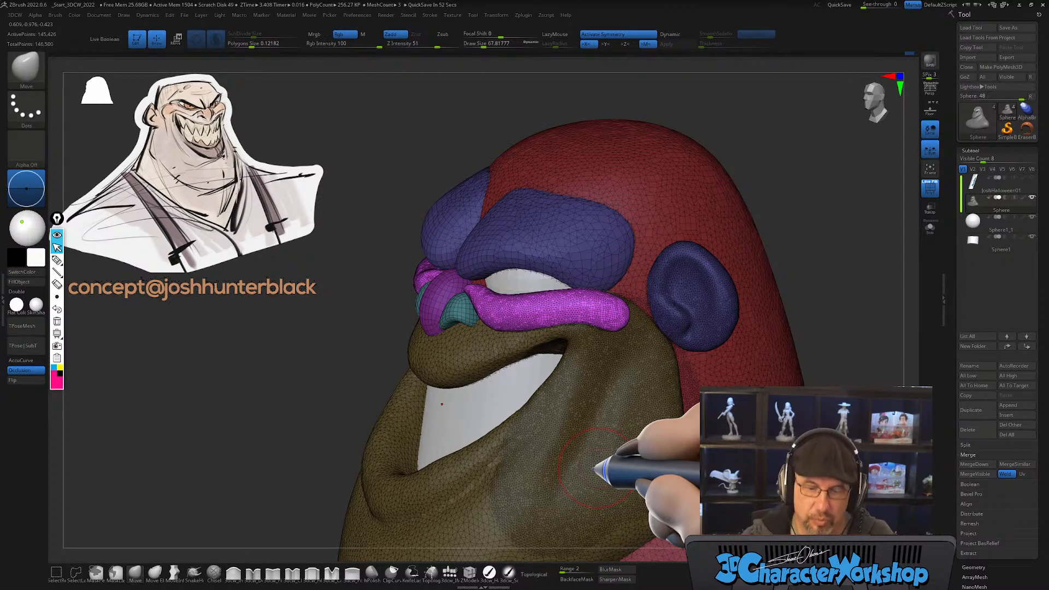
{"action": "mouse_move", "coordinate": [584, 418]}
{"action": "right_mouse_down"}
{"action": "mouse_move", "coordinate": [576, 394]}
{"action": "mouse_move", "coordinate": [583, 416]}
{"action": "right_mouse_up"}
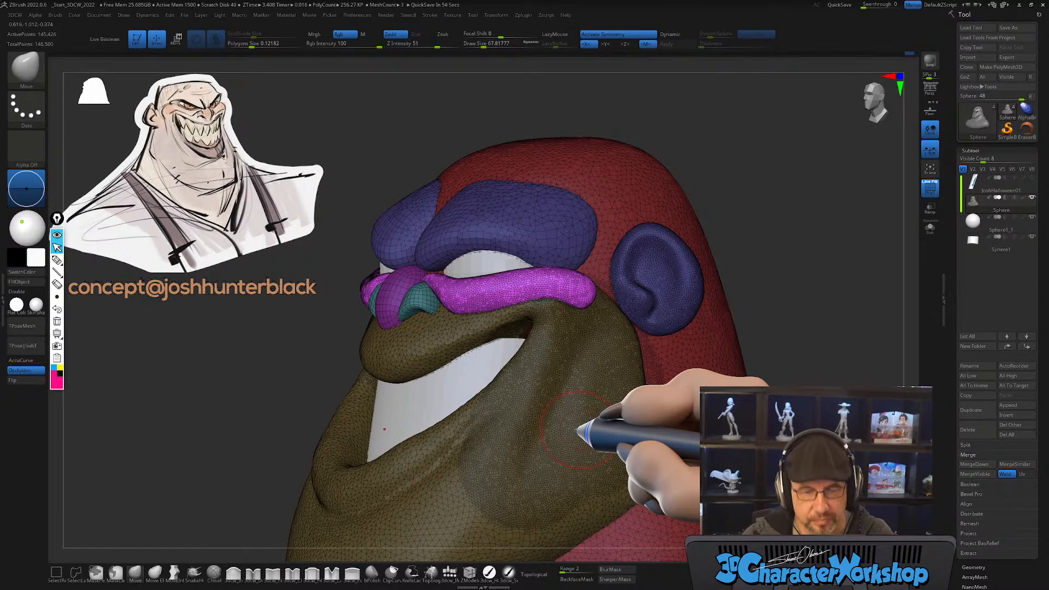
{"action": "mouse_move", "coordinate": [574, 335]}
{"action": "right_mouse_down"}
{"action": "mouse_move", "coordinate": [592, 369]}
{"action": "mouse_move", "coordinate": [557, 300]}
{"action": "mouse_move", "coordinate": [410, 466]}
{"action": "mouse_move", "coordinate": [417, 417]}
{"action": "mouse_move", "coordinate": [581, 402]}
{"action": "mouse_move", "coordinate": [557, 363]}
{"action": "mouse_move", "coordinate": [532, 392]}
{"action": "right_mouse_up"}
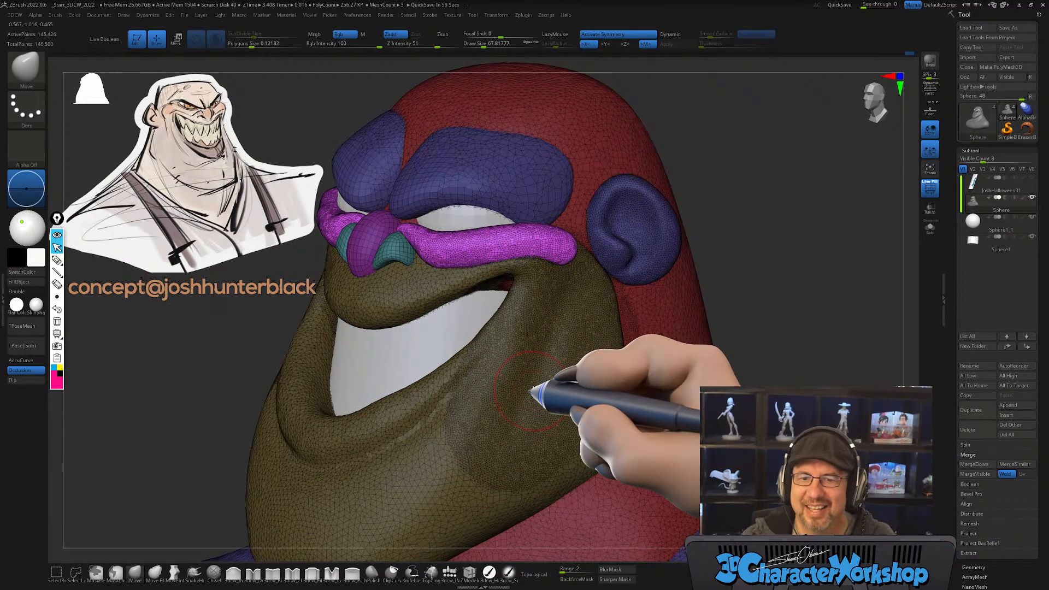
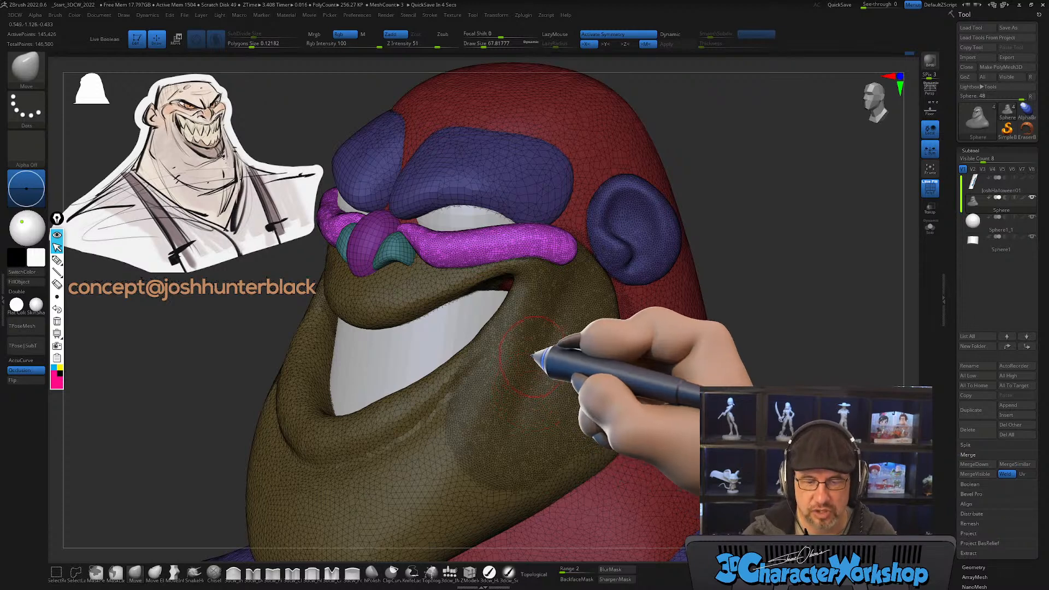
{"action": "right_click_drag", "start_coordinate": [548, 322], "coordinate": [549, 347]}
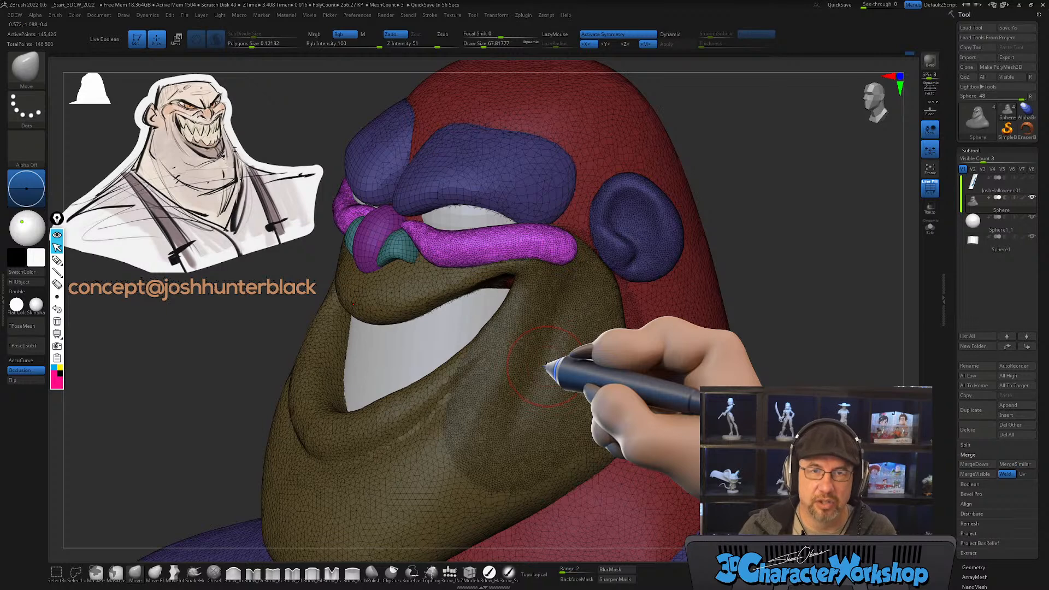
{"action": "right_click_drag", "start_coordinate": [543, 370], "coordinate": [573, 293]}
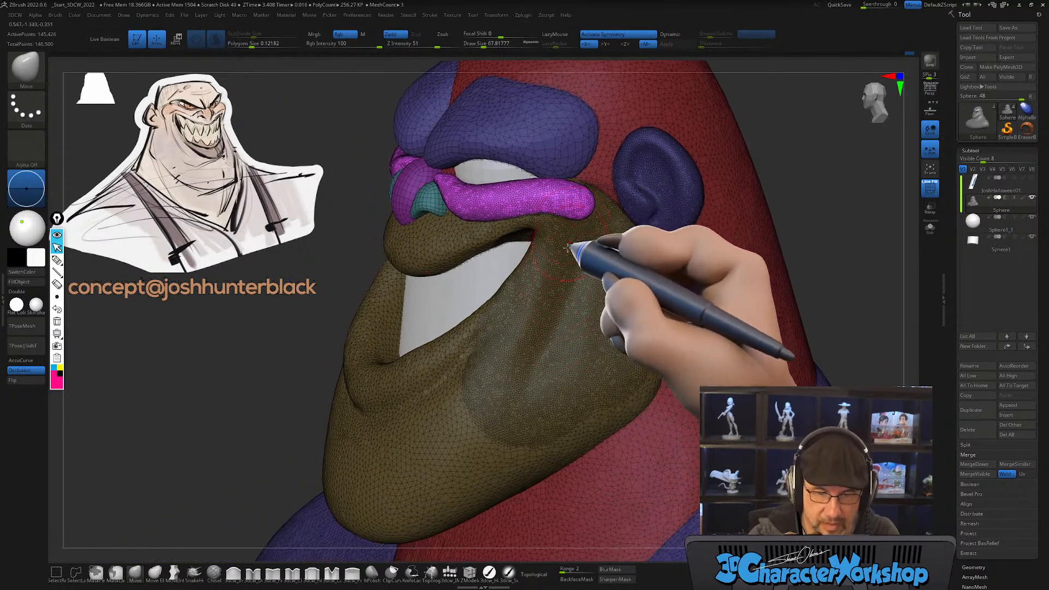
{"action": "mouse_move", "coordinate": [581, 257]}
{"action": "right_mouse_down"}
{"action": "mouse_move", "coordinate": [550, 300]}
{"action": "mouse_move", "coordinate": [565, 277]}
{"action": "mouse_move", "coordinate": [564, 316]}
{"action": "mouse_move", "coordinate": [578, 300]}
{"action": "mouse_move", "coordinate": [558, 289]}
{"action": "mouse_move", "coordinate": [572, 272]}
{"action": "right_mouse_up"}
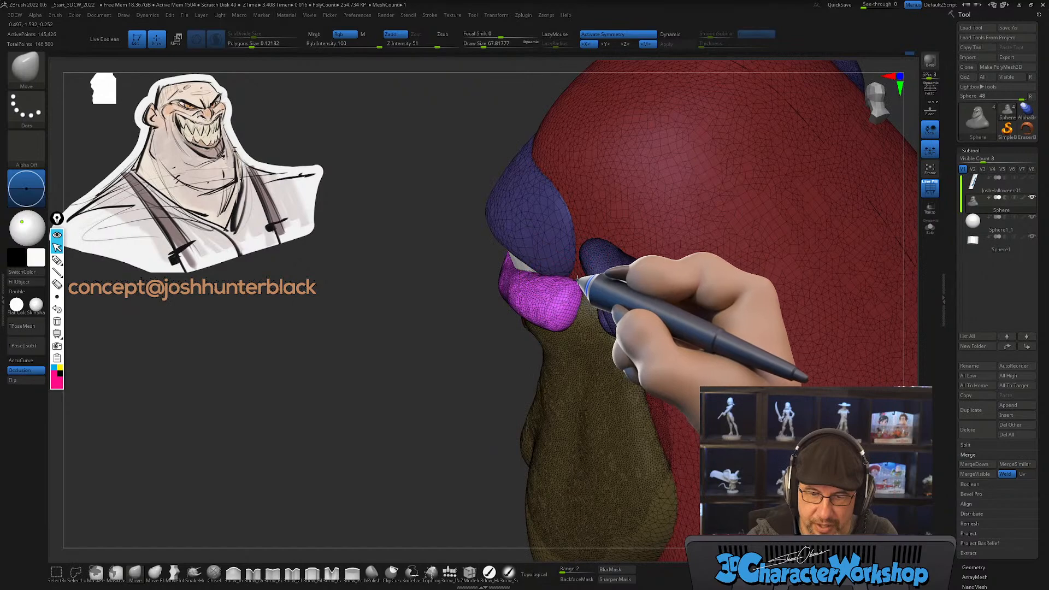
Step: Pull the outer ends of the eye bags down over the cheeks with the Move brush at a draw size of about 51 and smooth them
{"action": "right_click_drag", "start_coordinate": [543, 286], "coordinate": [578, 321]}
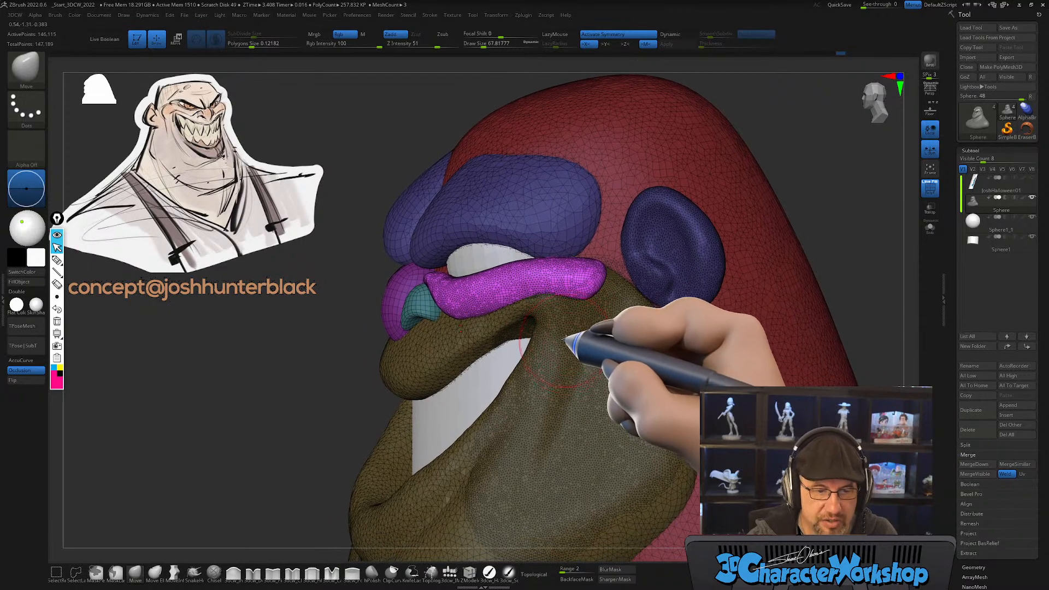
{"action": "key", "text": "bracketleft"}
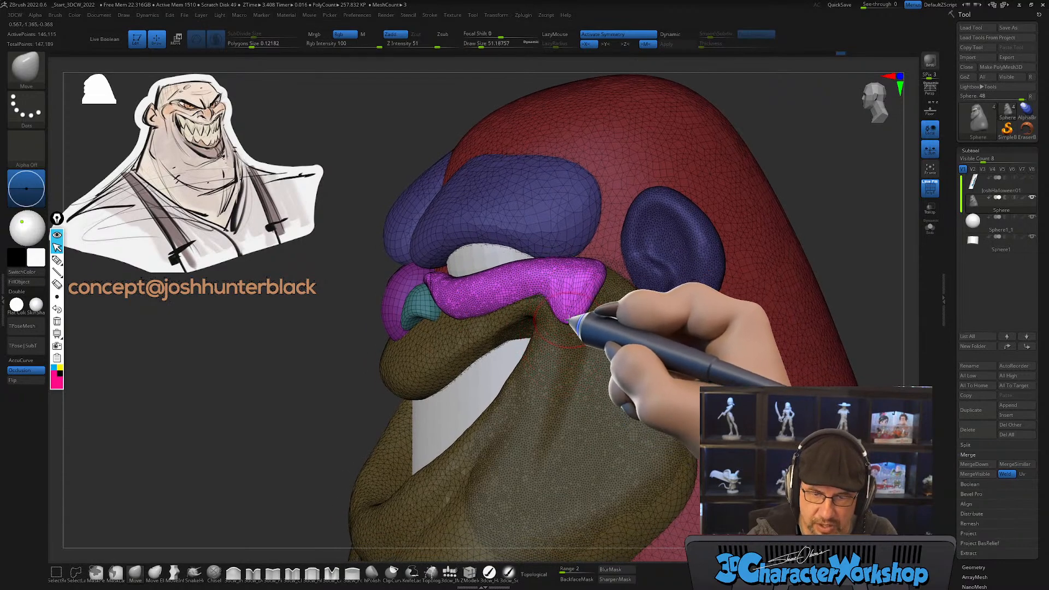
{"action": "mouse_move", "coordinate": [605, 335]}
{"action": "right_mouse_down"}
{"action": "mouse_move", "coordinate": [581, 335]}
{"action": "mouse_move", "coordinate": [603, 300]}
{"action": "mouse_move", "coordinate": [571, 342]}
{"action": "mouse_move", "coordinate": [590, 321]}
{"action": "right_mouse_up"}
{"action": "key", "text": "bracketright"}
{"action": "key", "text": "bracketright"}
{"action": "left_click_drag", "start_coordinate": [572, 314], "coordinate": [573, 294], "text": "shift"}
Step: Extend the eye bags' outer ends further down past the smile corners, using the Move brush at a reduced draw size starting around 56
{"action": "mouse_move", "coordinate": [602, 318]}
{"action": "right_mouse_down"}
{"action": "mouse_move", "coordinate": [586, 342]}
{"action": "mouse_move", "coordinate": [590, 305]}
{"action": "mouse_move", "coordinate": [589, 326]}
{"action": "right_mouse_up"}
{"action": "key", "text": "bracketleft"}
{"action": "key", "text": "bracketleft"}
{"action": "key", "text": "bracketleft"}
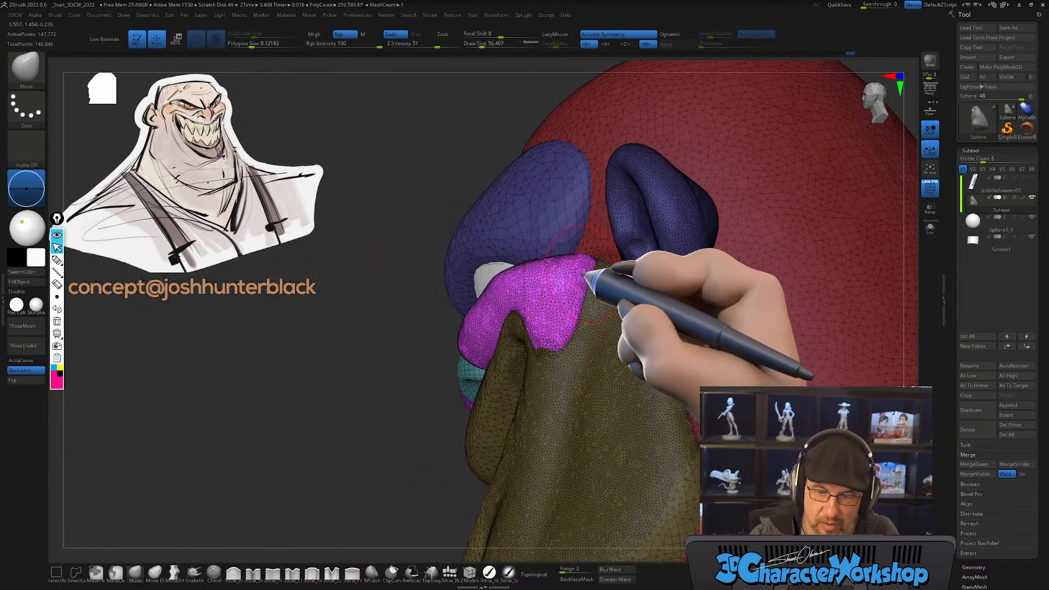
{"action": "mouse_move", "coordinate": [571, 332]}
{"action": "right_mouse_down"}
{"action": "mouse_move", "coordinate": [619, 319]}
{"action": "mouse_move", "coordinate": [573, 307]}
{"action": "mouse_move", "coordinate": [573, 263]}
{"action": "right_mouse_up"}
{"action": "mouse_move", "coordinate": [577, 314]}
{"action": "right_mouse_down"}
{"action": "mouse_move", "coordinate": [563, 316]}
{"action": "mouse_move", "coordinate": [565, 307]}
{"action": "right_mouse_up"}
{"action": "key", "text": "s"}
{"action": "left_click_drag", "start_coordinate": [552, 314], "coordinate": [544, 350]}
{"action": "right_click_drag", "start_coordinate": [542, 305], "coordinate": [526, 298]}
Step: Lengthen and taper the hanging ends of the eye bags beside the mouth with the Move brush at a draw size of about 104
{"action": "key", "text": "s"}
{"action": "left_click_drag", "start_coordinate": [526, 297], "coordinate": [545, 275]}
{"action": "mouse_move", "coordinate": [557, 321]}
{"action": "right_mouse_down"}
{"action": "mouse_move", "coordinate": [563, 315]}
{"action": "mouse_move", "coordinate": [557, 327]}
{"action": "right_mouse_up"}
{"action": "left_click_drag", "start_coordinate": [548, 327], "coordinate": [553, 339]}
{"action": "mouse_move", "coordinate": [571, 329]}
{"action": "right_mouse_down"}
{"action": "mouse_move", "coordinate": [576, 314]}
{"action": "mouse_move", "coordinate": [561, 331]}
{"action": "right_mouse_up"}
{"action": "mouse_move", "coordinate": [562, 331]}
{"action": "left_mouse_down"}
{"action": "mouse_move", "coordinate": [564, 341]}
{"action": "mouse_move", "coordinate": [570, 236]}
{"action": "mouse_move", "coordinate": [569, 351]}
{"action": "left_mouse_up"}
{"action": "mouse_move", "coordinate": [569, 351]}
{"action": "right_mouse_down"}
{"action": "mouse_move", "coordinate": [602, 354]}
{"action": "mouse_move", "coordinate": [586, 377]}
{"action": "mouse_move", "coordinate": [579, 357]}
{"action": "right_mouse_up"}
{"action": "key", "text": "s"}
{"action": "left_click_drag", "start_coordinate": [570, 320], "coordinate": [568, 307]}
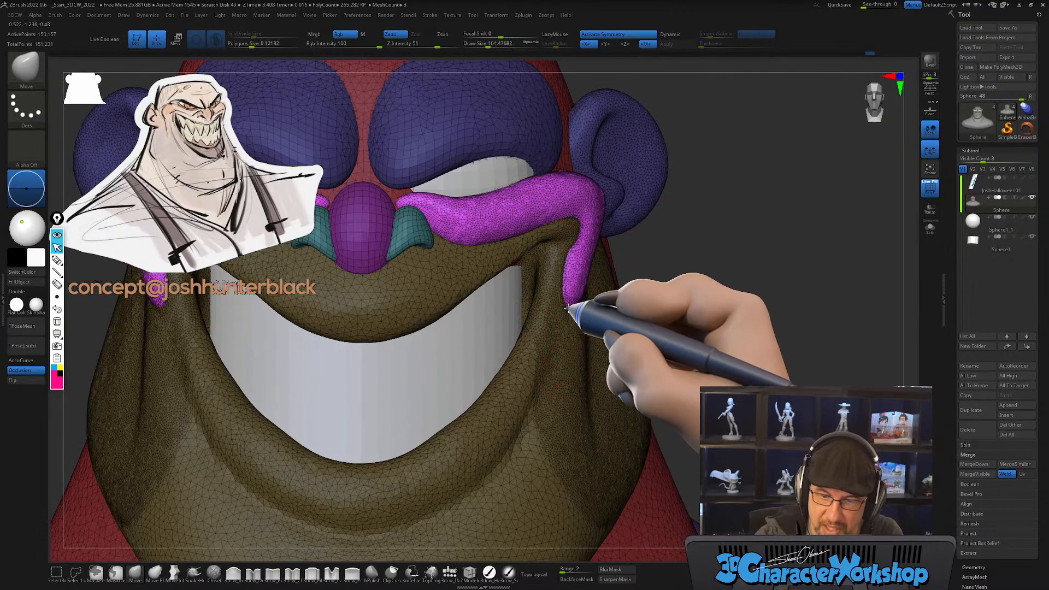
Step: Thicken the outer bends of the eye bags with the Inflate brush at Z Intensity 5 and a draw size of about 65
{"action": "right_click_drag", "start_coordinate": [596, 373], "coordinate": [647, 251]}
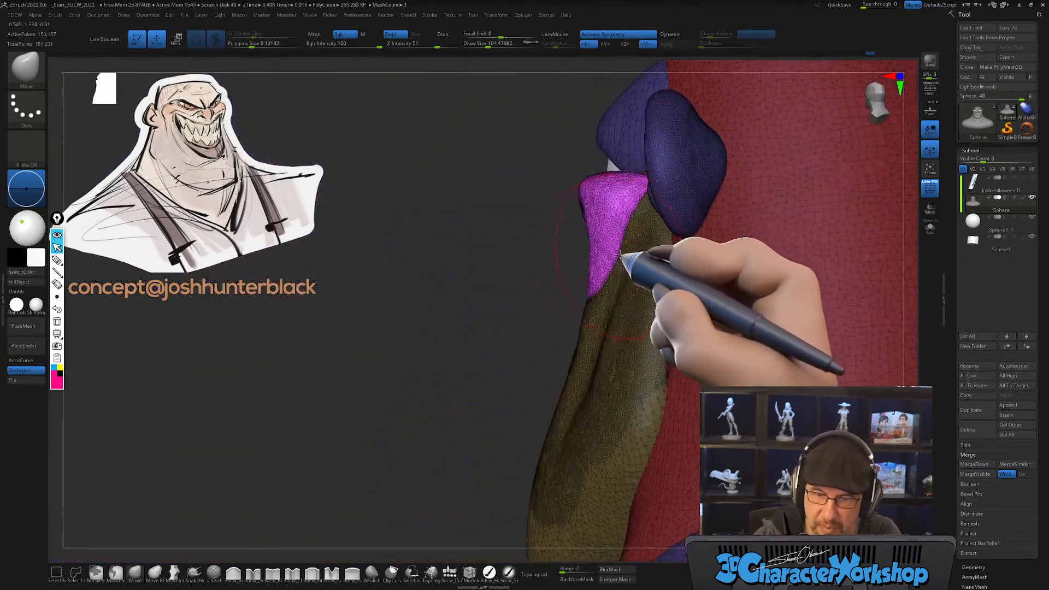
{"action": "mouse_move", "coordinate": [593, 331]}
{"action": "right_mouse_down"}
{"action": "mouse_move", "coordinate": [641, 318]}
{"action": "mouse_move", "coordinate": [632, 293]}
{"action": "mouse_move", "coordinate": [637, 362]}
{"action": "mouse_move", "coordinate": [623, 363]}
{"action": "mouse_move", "coordinate": [593, 313]}
{"action": "right_mouse_up"}
{"action": "left_click", "coordinate": [233, 572]}
{"action": "right_click_drag", "start_coordinate": [458, 416], "coordinate": [574, 316]}
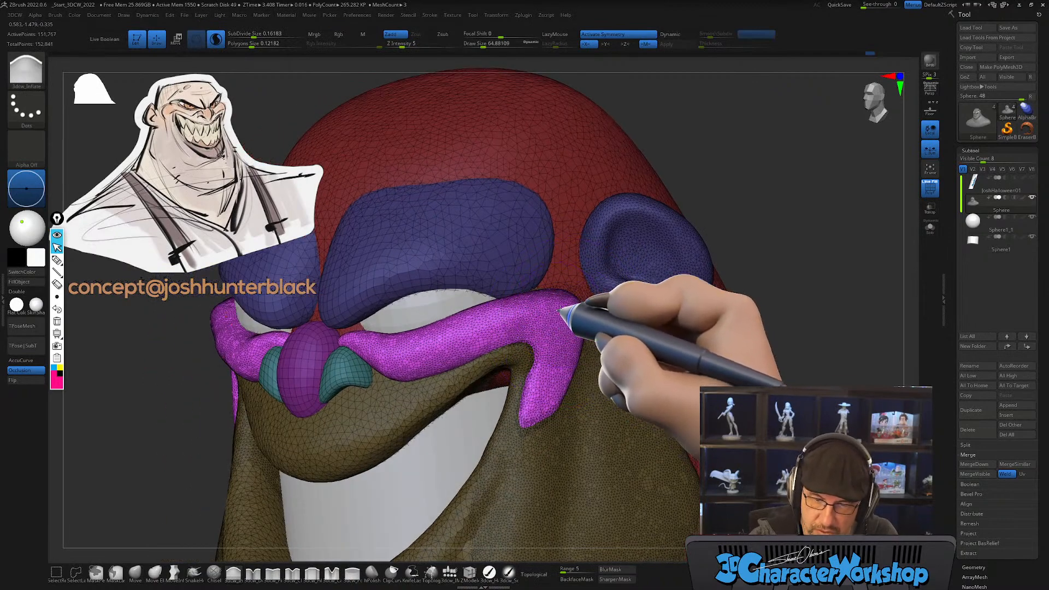
{"action": "mouse_move", "coordinate": [554, 313]}
{"action": "left_mouse_down"}
{"action": "mouse_move", "coordinate": [534, 312]}
{"action": "mouse_move", "coordinate": [560, 312]}
{"action": "left_mouse_up"}
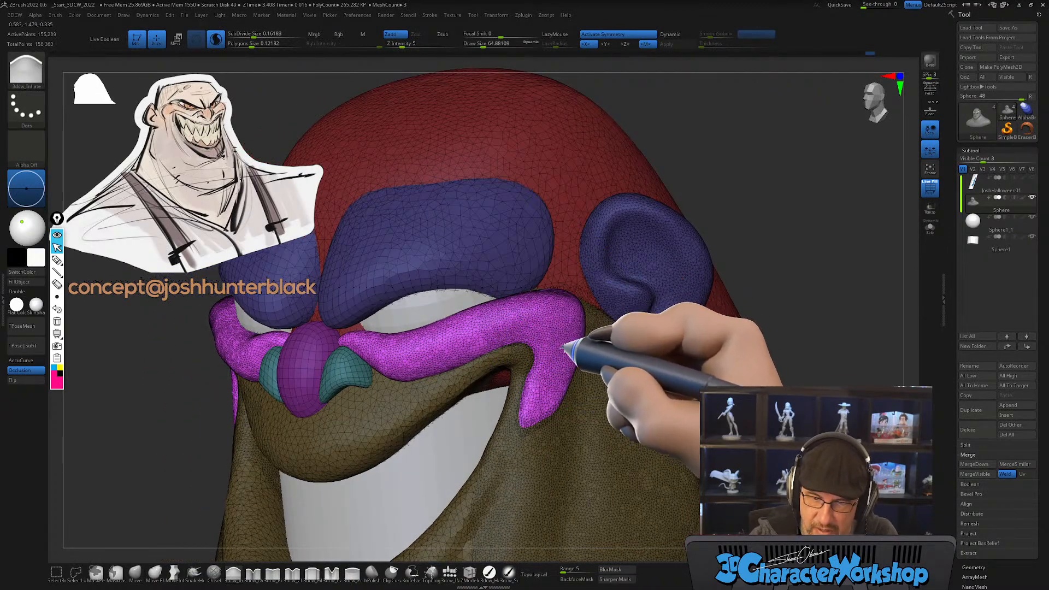
{"action": "left_click_drag", "start_coordinate": [553, 367], "coordinate": [565, 339]}
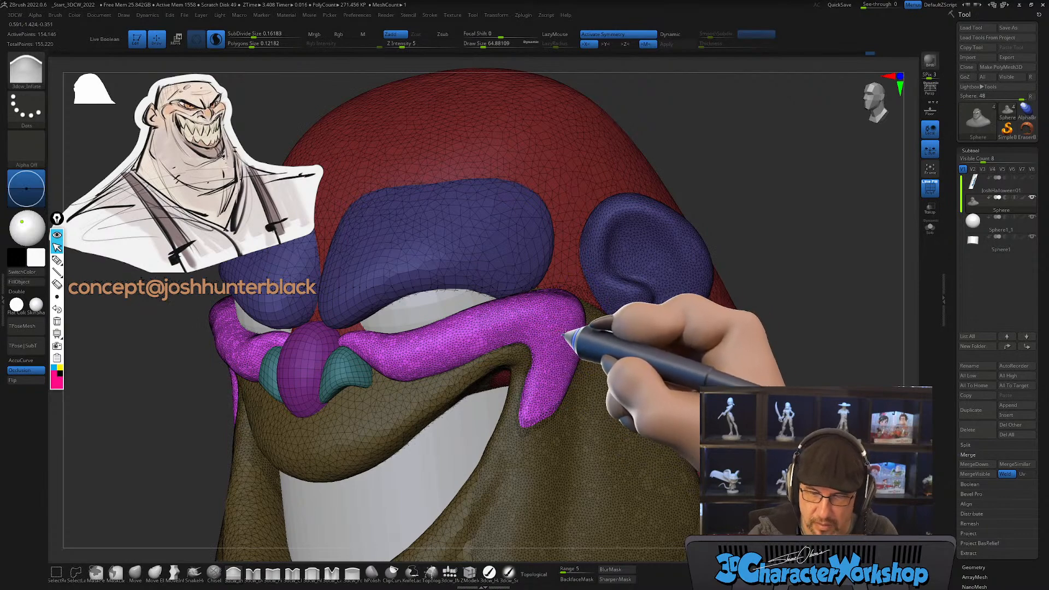
Step: Turn off the polygroup wireframe display and smooth the outer half of the eye bags
{"action": "right_click_drag", "start_coordinate": [550, 312], "coordinate": [592, 407]}
{"action": "key", "text": "shift+f"}
{"action": "left_click_drag", "start_coordinate": [497, 367], "coordinate": [566, 356], "text": "shift"}
{"action": "right_click_drag", "start_coordinate": [608, 342], "coordinate": [602, 368]}
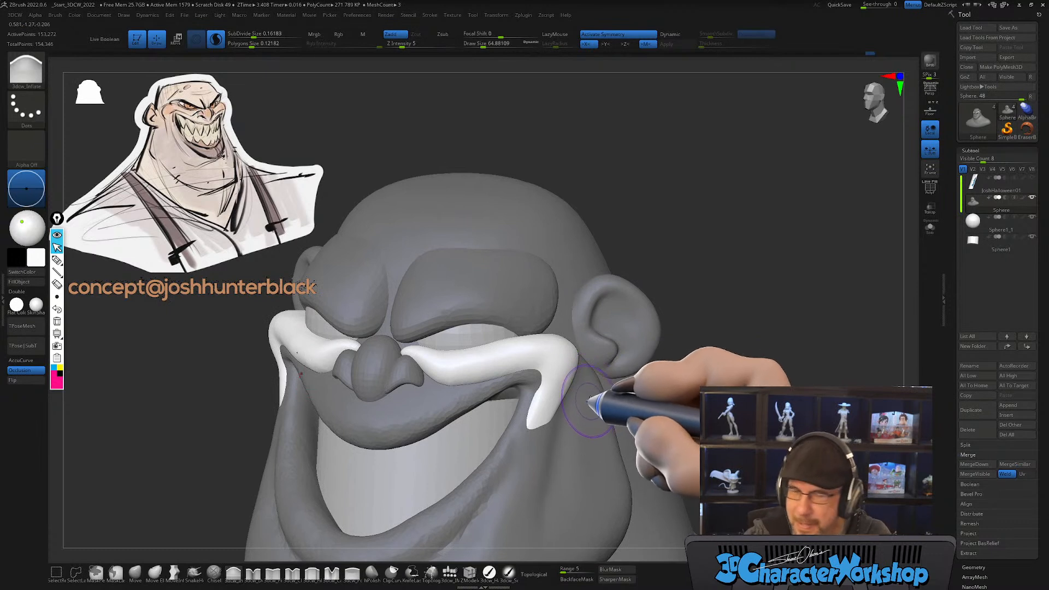
Step: Inflate the outer corners of the eye bags near the ears for more volume
{"action": "mouse_move", "coordinate": [607, 391]}
{"action": "right_mouse_down"}
{"action": "mouse_move", "coordinate": [596, 410]}
{"action": "mouse_move", "coordinate": [600, 343]}
{"action": "right_mouse_up"}
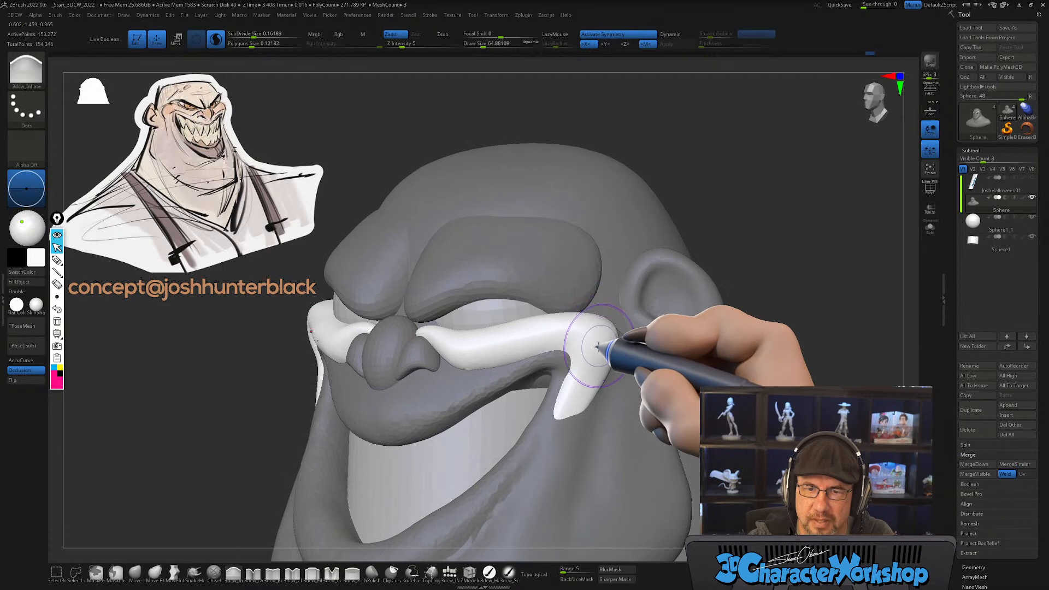
{"action": "left_click_drag", "start_coordinate": [586, 332], "coordinate": [605, 329]}
{"action": "mouse_move", "coordinate": [606, 329]}
{"action": "right_mouse_down"}
{"action": "mouse_move", "coordinate": [582, 365]}
{"action": "mouse_move", "coordinate": [588, 343]}
{"action": "right_mouse_up"}
{"action": "left_click_drag", "start_coordinate": [589, 345], "coordinate": [592, 350]}
{"action": "right_click_drag", "start_coordinate": [573, 373], "coordinate": [543, 393]}
Step: Reshape the curve beneath the eyes and the hanging ends of the eye bags with the Move brush at a draw size of about 74
{"action": "left_click", "coordinate": [135, 571]}
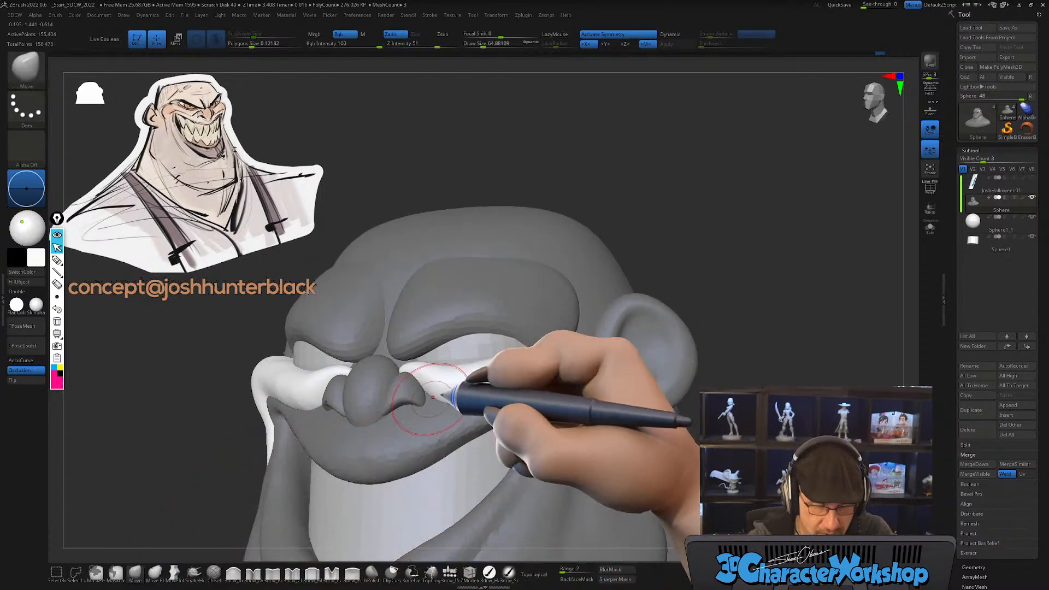
{"action": "key", "text": "bracketright"}
{"action": "left_click_drag", "start_coordinate": [472, 365], "coordinate": [509, 359]}
{"action": "mouse_move", "coordinate": [485, 362]}
{"action": "right_mouse_down"}
{"action": "mouse_move", "coordinate": [491, 385]}
{"action": "mouse_move", "coordinate": [538, 375]}
{"action": "mouse_move", "coordinate": [546, 384]}
{"action": "mouse_move", "coordinate": [529, 379]}
{"action": "mouse_move", "coordinate": [508, 410]}
{"action": "right_mouse_up"}
{"action": "left_click_drag", "start_coordinate": [503, 409], "coordinate": [519, 394]}
{"action": "mouse_move", "coordinate": [541, 396]}
{"action": "right_mouse_down"}
{"action": "mouse_move", "coordinate": [515, 409]}
{"action": "mouse_move", "coordinate": [533, 405]}
{"action": "right_mouse_up"}
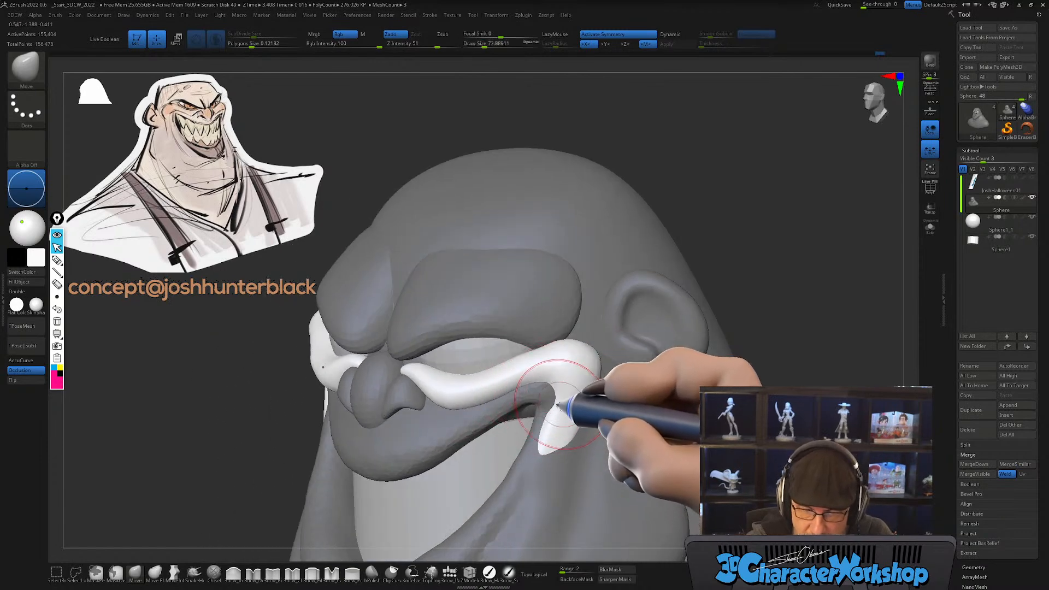
{"action": "left_click_drag", "start_coordinate": [549, 416], "coordinate": [545, 412]}
Step: Refine and smooth the hanging ends of the eye bags beside the smile corners using smaller draw sizes of about 31 and 44
{"action": "key", "text": "bracketleft"}
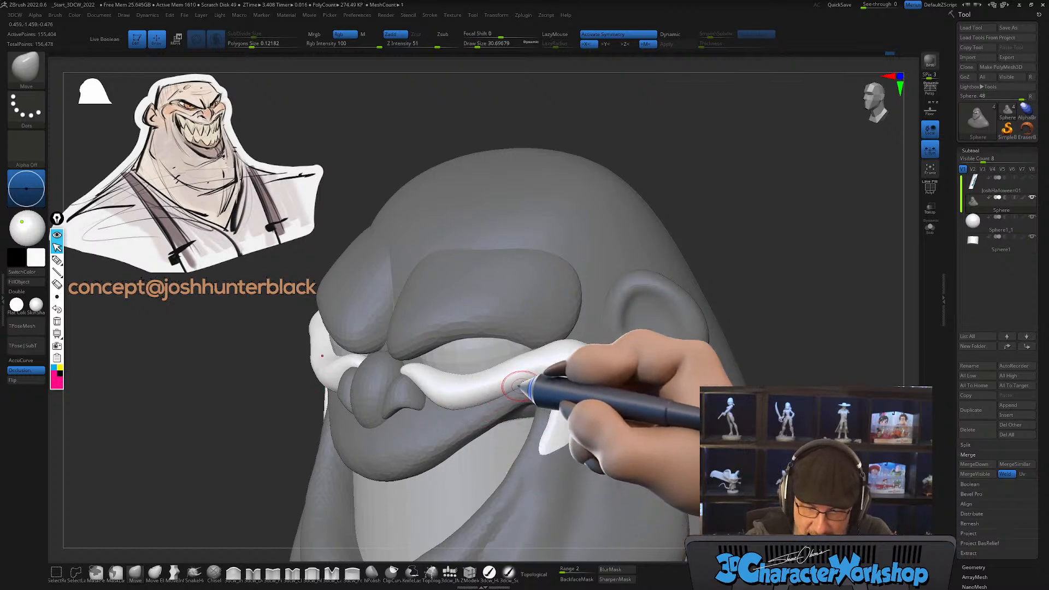
{"action": "left_click_drag", "start_coordinate": [556, 409], "coordinate": [549, 425], "text": "shift"}
{"action": "mouse_move", "coordinate": [549, 425]}
{"action": "right_mouse_down"}
{"action": "mouse_move", "coordinate": [577, 420]}
{"action": "mouse_move", "coordinate": [540, 436]}
{"action": "mouse_move", "coordinate": [549, 445]}
{"action": "mouse_move", "coordinate": [541, 410]}
{"action": "mouse_move", "coordinate": [526, 434]}
{"action": "mouse_move", "coordinate": [539, 428]}
{"action": "right_mouse_up"}
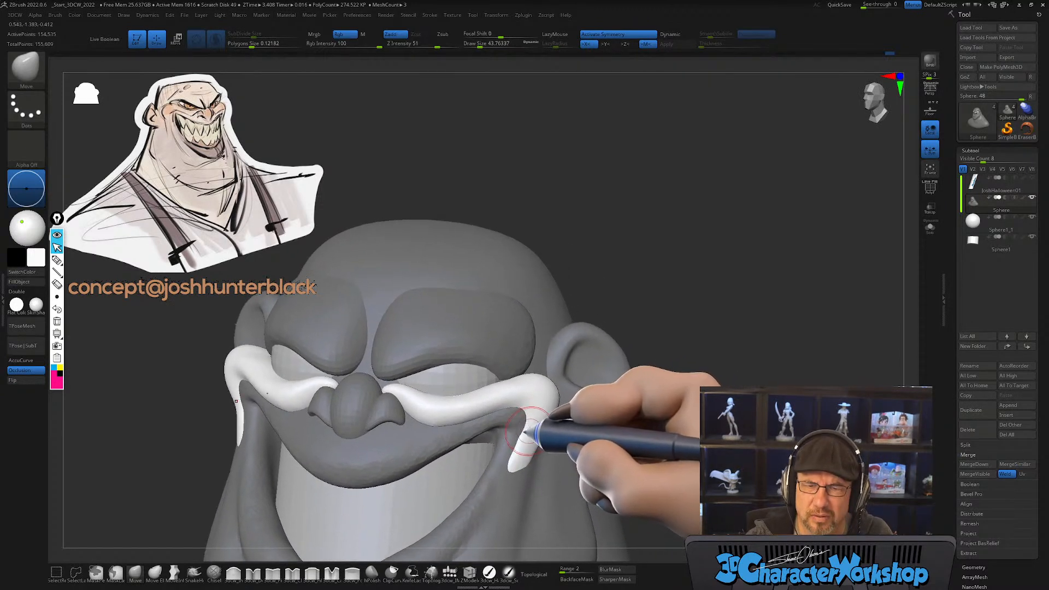
{"action": "mouse_move", "coordinate": [545, 385]}
{"action": "right_mouse_down"}
{"action": "mouse_move", "coordinate": [563, 358]}
{"action": "mouse_move", "coordinate": [563, 369]}
{"action": "right_mouse_up"}
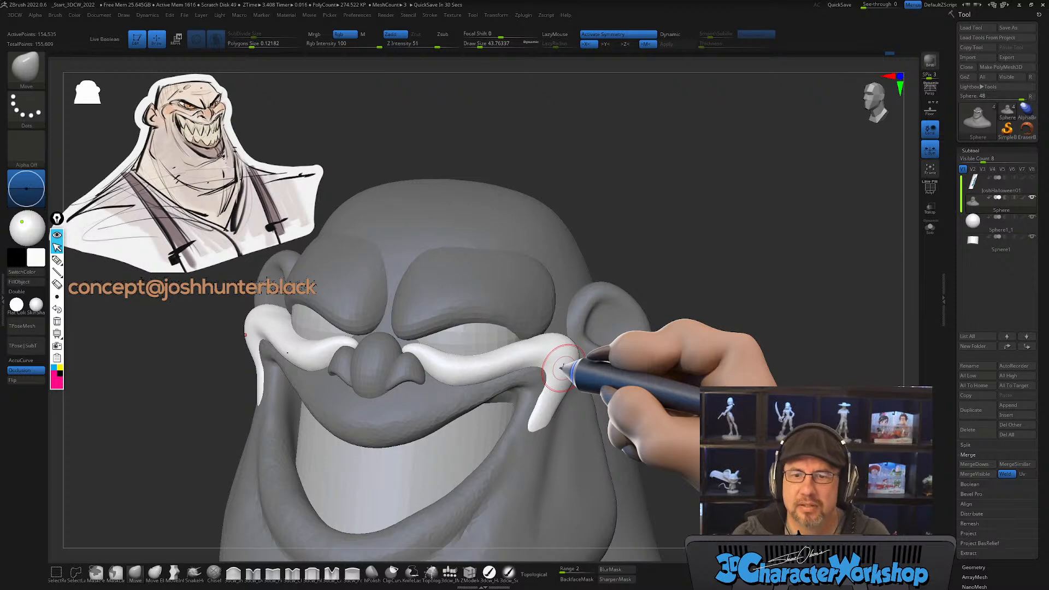
Step: Adjust the curve of the eye bags beneath the eyes with the Move brush at a draw size of about 80
{"action": "mouse_move", "coordinate": [697, 404]}
{"action": "left_mouse_down"}
{"action": "mouse_move", "coordinate": [681, 395]}
{"action": "mouse_move", "coordinate": [671, 405]}
{"action": "left_mouse_up"}
{"action": "left_click_drag", "start_coordinate": [672, 403], "coordinate": [678, 404]}
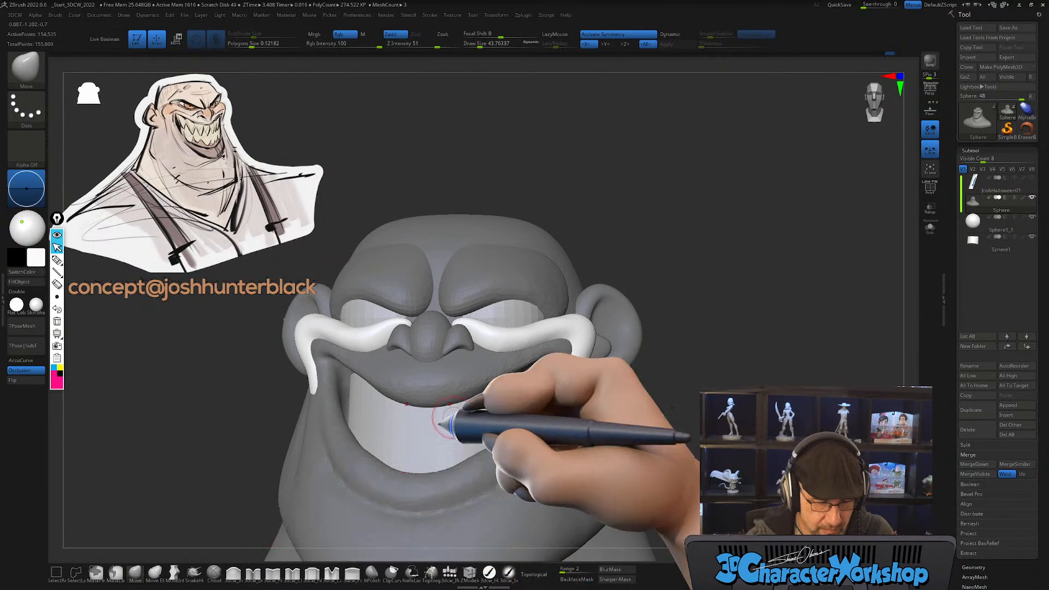
{"action": "key", "text": "s"}
{"action": "left_click_drag", "start_coordinate": [572, 348], "coordinate": [597, 345]}
{"action": "mouse_move", "coordinate": [541, 326]}
{"action": "right_mouse_down", "text": "ctrl"}
{"action": "mouse_move", "coordinate": [542, 335]}
{"action": "mouse_move", "coordinate": [529, 305]}
{"action": "right_mouse_up", "text": "ctrl"}
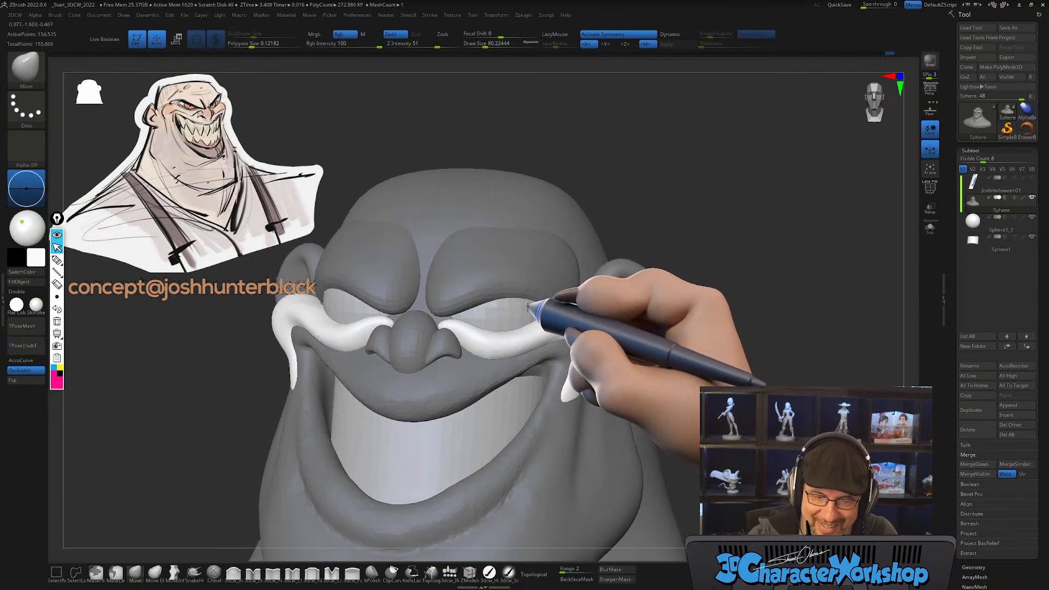
{"action": "mouse_move", "coordinate": [483, 333]}
{"action": "right_mouse_down"}
{"action": "mouse_move", "coordinate": [498, 301]}
{"action": "mouse_move", "coordinate": [482, 336]}
{"action": "right_mouse_up"}
Step: Shape the inner part of the eye bags beside the nose with the Move brush at draw sizes of about 54 and 83
{"action": "key", "text": "["}
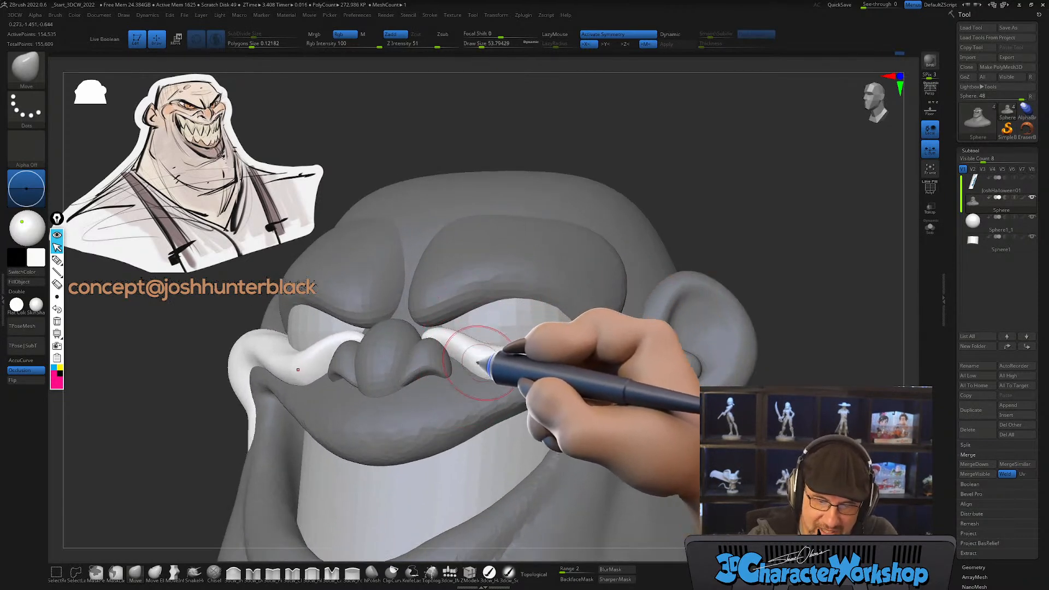
{"action": "right_click_drag", "start_coordinate": [494, 365], "coordinate": [469, 367]}
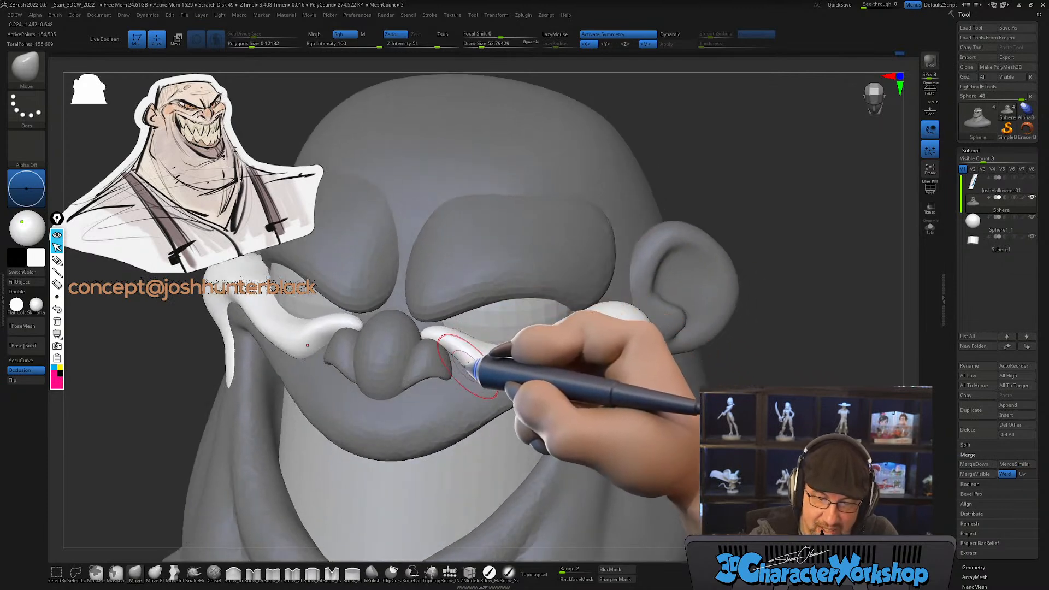
{"action": "right_click_drag", "start_coordinate": [483, 319], "coordinate": [469, 334]}
{"action": "key", "text": "]"}
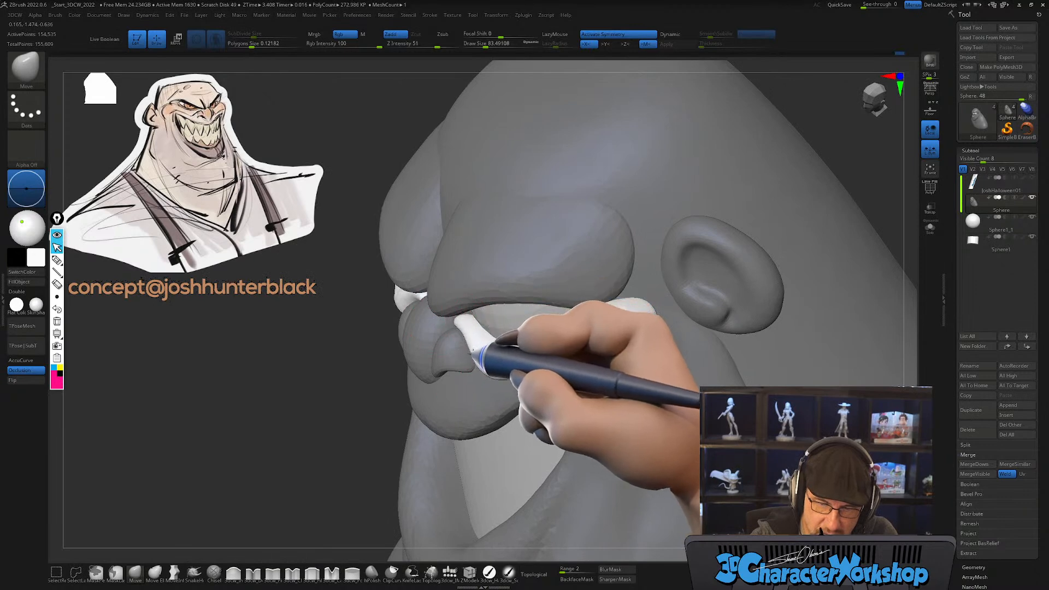
{"action": "right_click_drag", "start_coordinate": [514, 336], "coordinate": [543, 304], "text": "shift"}
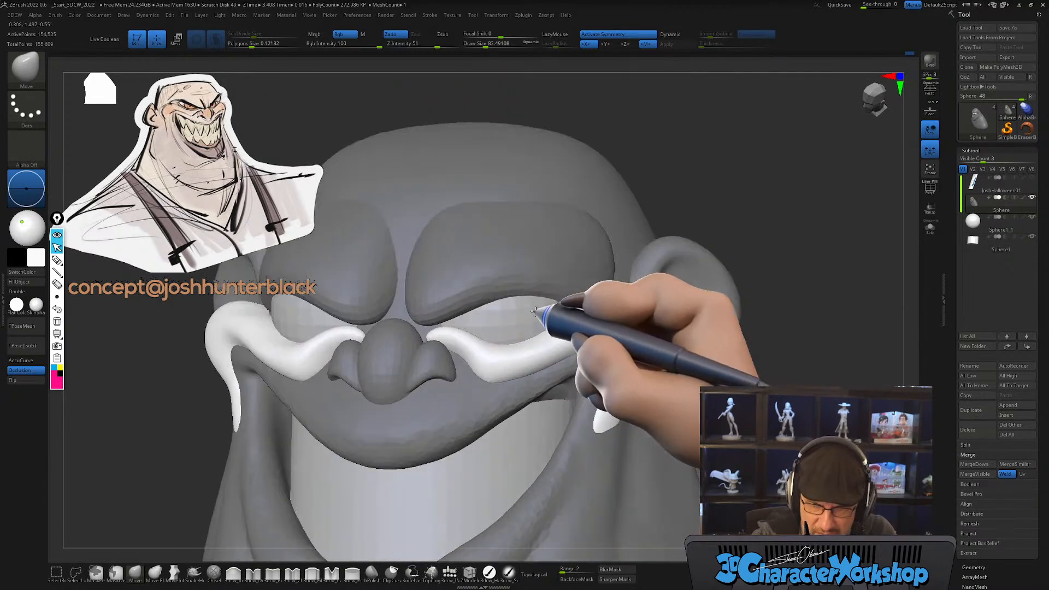
{"action": "mouse_move", "coordinate": [456, 321]}
{"action": "right_mouse_down", "text": "ctrl"}
{"action": "mouse_move", "coordinate": [480, 328]}
{"action": "mouse_move", "coordinate": [476, 345]}
{"action": "right_mouse_up", "text": "ctrl"}
Step: Curve the inner ends of the eye bags over the nostrils at a draw size of about 41, and smooth them with the polygroup wireframe shown
{"action": "key", "text": "["}
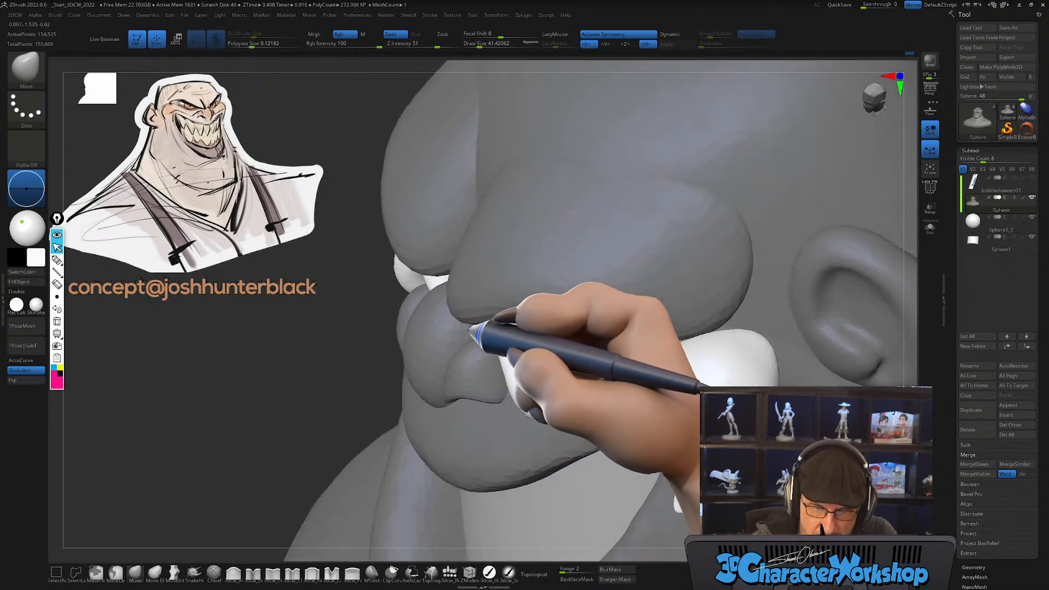
{"action": "mouse_move", "coordinate": [498, 367]}
{"action": "right_mouse_down"}
{"action": "mouse_move", "coordinate": [490, 339]}
{"action": "mouse_move", "coordinate": [526, 354]}
{"action": "mouse_move", "coordinate": [496, 336]}
{"action": "mouse_move", "coordinate": [510, 295]}
{"action": "right_mouse_up"}
{"action": "key", "text": "shift"}
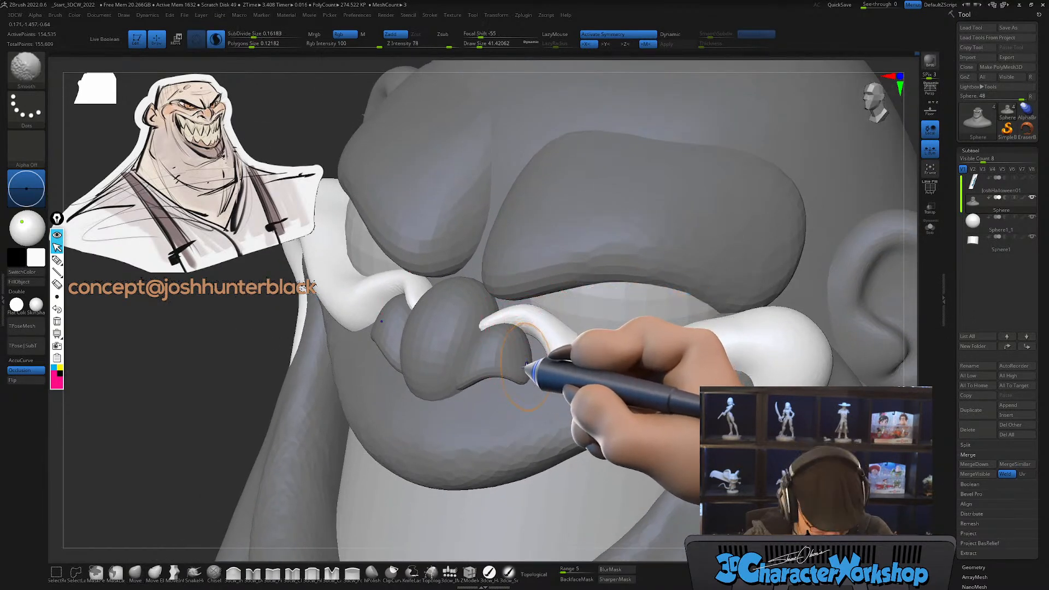
{"action": "key", "text": "shift+f"}
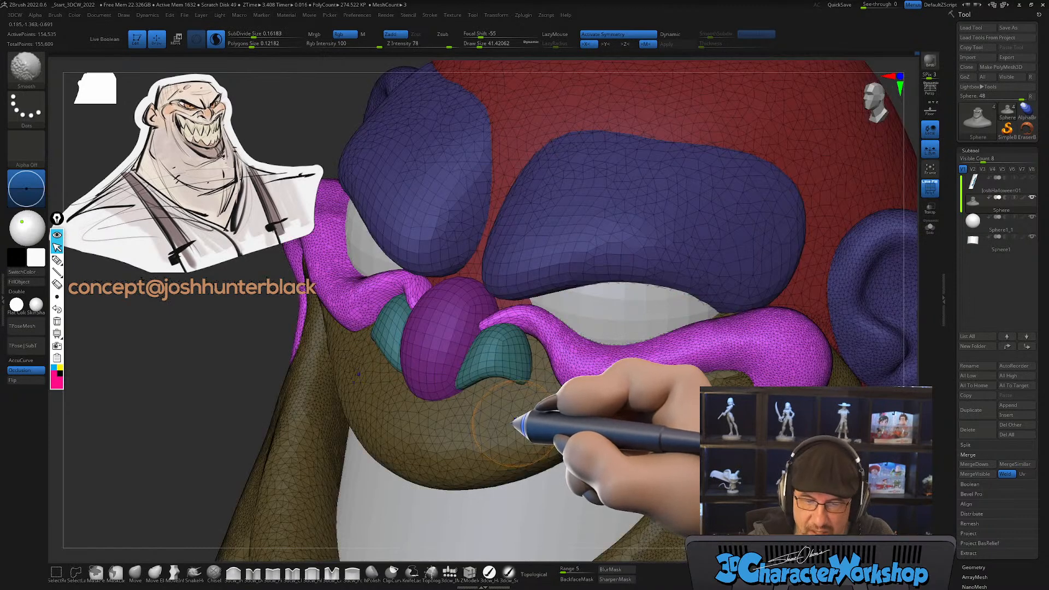
{"action": "left_click_drag", "start_coordinate": [507, 328], "coordinate": [556, 352], "text": "shift"}
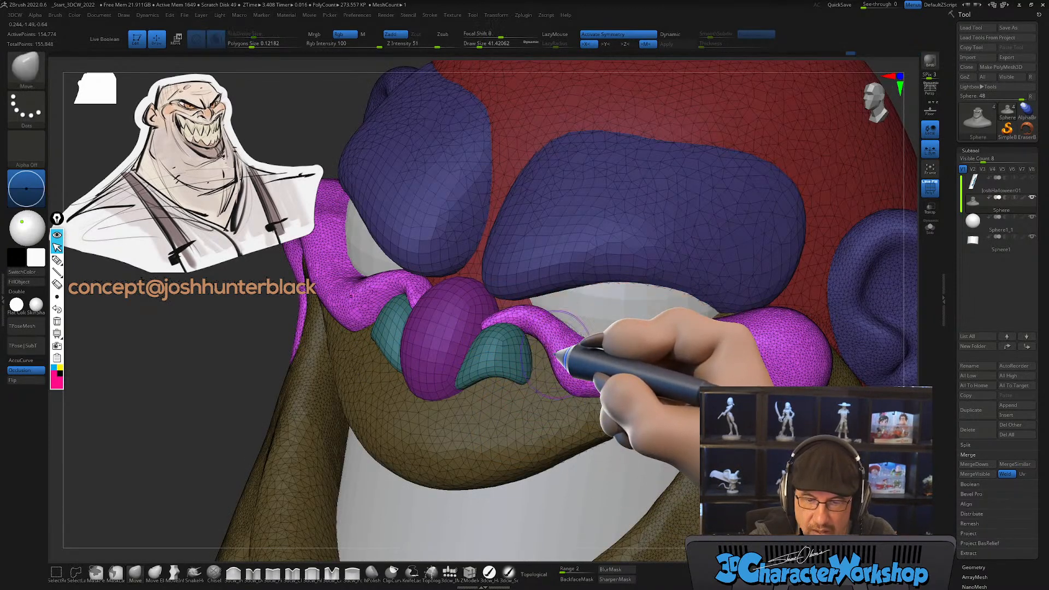
Step: Tuck the inner ends of the eye bags between the nose and nostrils using Move draw sizes of about 41 and 62
{"action": "right_click_drag", "start_coordinate": [532, 352], "coordinate": [494, 325]}
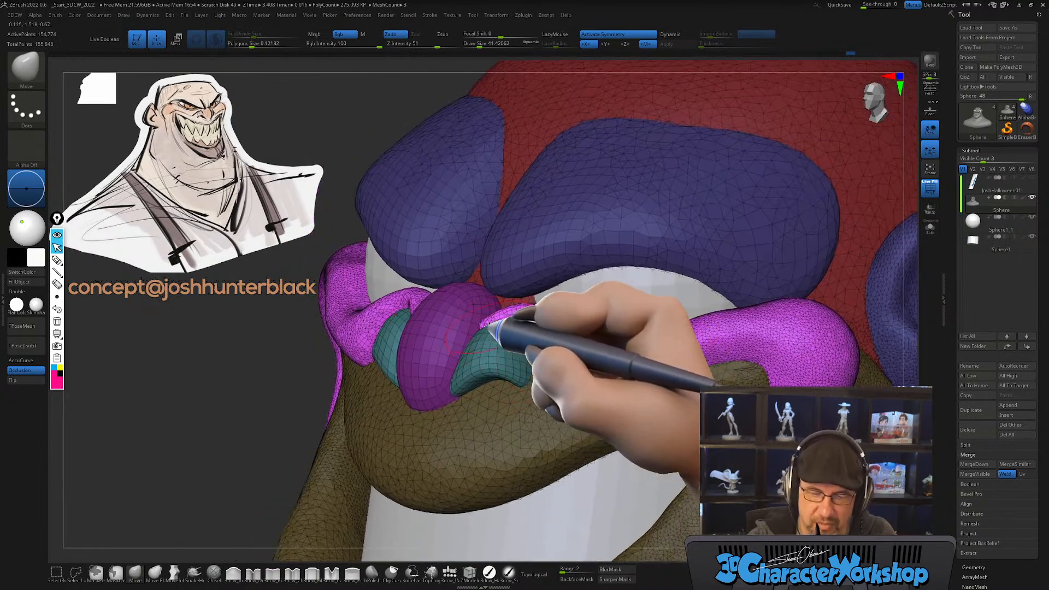
{"action": "right_click_drag", "start_coordinate": [500, 377], "coordinate": [535, 341]}
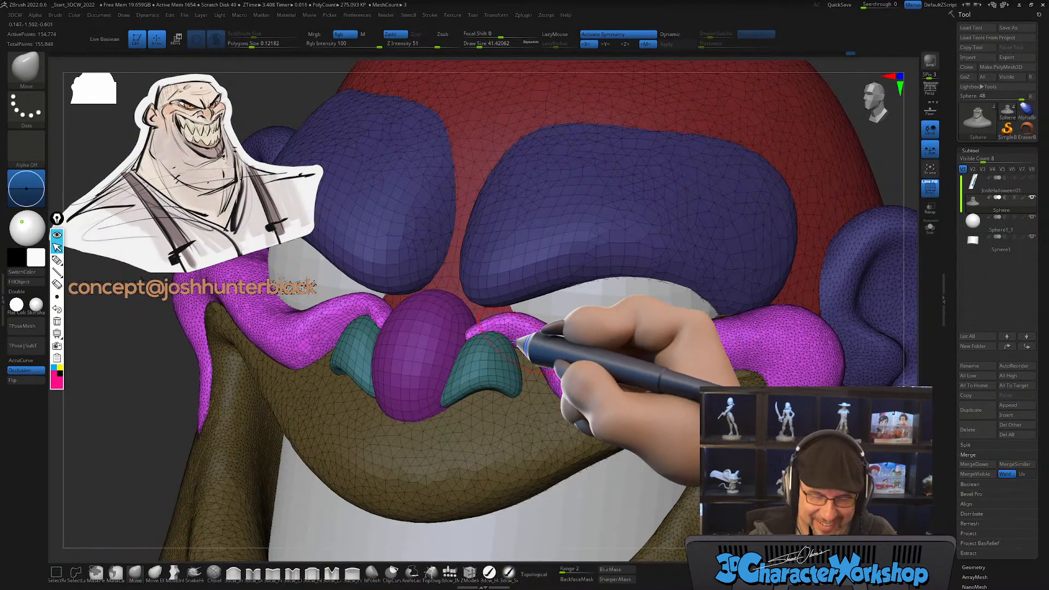
{"action": "mouse_move", "coordinate": [491, 339]}
{"action": "right_mouse_down"}
{"action": "mouse_move", "coordinate": [474, 348]}
{"action": "mouse_move", "coordinate": [478, 327]}
{"action": "right_mouse_up"}
{"action": "key", "text": "bracketleft"}
{"action": "key", "text": "bracketleft"}
{"action": "key", "text": "bracketleft"}
{"action": "key", "text": "bracketleft"}
{"action": "key", "text": "bracketleft"}
{"action": "key", "text": "bracketright"}
{"action": "key", "text": "bracketright"}
{"action": "key", "text": "bracketright"}
{"action": "key", "text": "bracketright"}
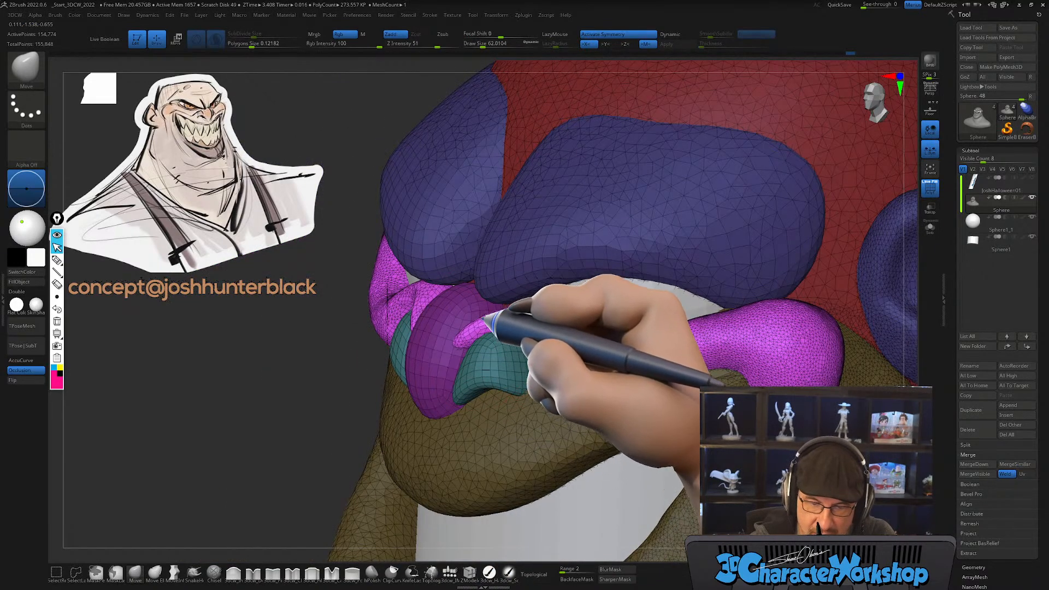
Step: Reshape the outer stretch of the eye bags from beneath the eyes to the ears with the Move brush at about 77
{"action": "mouse_move", "coordinate": [508, 358]}
{"action": "right_mouse_down"}
{"action": "mouse_move", "coordinate": [520, 351]}
{"action": "mouse_move", "coordinate": [478, 351]}
{"action": "mouse_move", "coordinate": [486, 347]}
{"action": "mouse_move", "coordinate": [496, 368]}
{"action": "mouse_move", "coordinate": [475, 352]}
{"action": "mouse_move", "coordinate": [474, 368]}
{"action": "mouse_move", "coordinate": [520, 367]}
{"action": "mouse_move", "coordinate": [458, 366]}
{"action": "mouse_move", "coordinate": [520, 356]}
{"action": "mouse_move", "coordinate": [499, 370]}
{"action": "mouse_move", "coordinate": [534, 346]}
{"action": "mouse_move", "coordinate": [555, 382]}
{"action": "mouse_move", "coordinate": [458, 373]}
{"action": "mouse_move", "coordinate": [549, 404]}
{"action": "mouse_move", "coordinate": [475, 375]}
{"action": "mouse_move", "coordinate": [481, 363]}
{"action": "mouse_move", "coordinate": [519, 367]}
{"action": "mouse_move", "coordinate": [518, 397]}
{"action": "mouse_move", "coordinate": [508, 366]}
{"action": "mouse_move", "coordinate": [528, 311]}
{"action": "mouse_move", "coordinate": [519, 304]}
{"action": "mouse_move", "coordinate": [527, 340]}
{"action": "mouse_move", "coordinate": [585, 342]}
{"action": "right_mouse_up"}
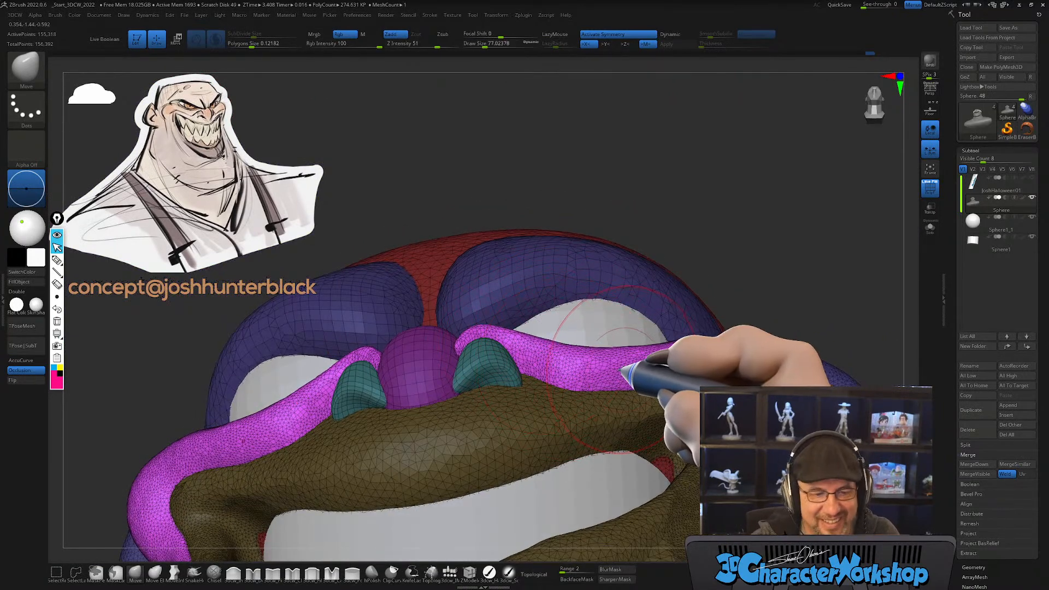
{"action": "right_click_drag", "start_coordinate": [623, 371], "coordinate": [614, 376]}
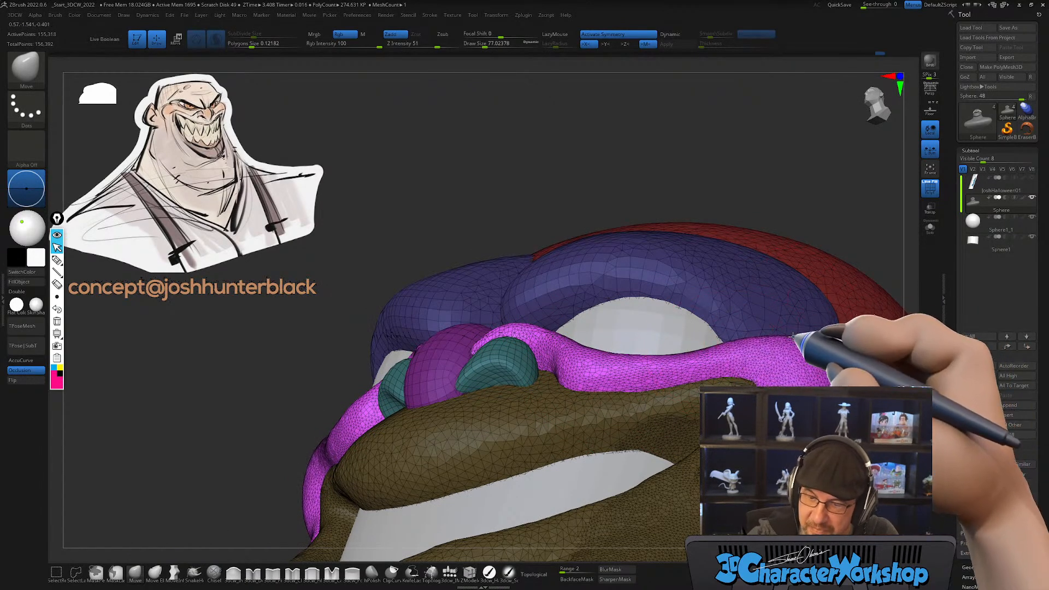
{"action": "mouse_move", "coordinate": [677, 355]}
{"action": "right_mouse_down"}
{"action": "mouse_move", "coordinate": [721, 352]}
{"action": "mouse_move", "coordinate": [611, 470]}
{"action": "mouse_move", "coordinate": [598, 434]}
{"action": "mouse_move", "coordinate": [629, 432]}
{"action": "mouse_move", "coordinate": [612, 446]}
{"action": "mouse_move", "coordinate": [623, 440]}
{"action": "right_mouse_up"}
{"action": "key", "text": "bracketright"}
{"action": "mouse_move", "coordinate": [629, 377]}
{"action": "left_mouse_down"}
{"action": "mouse_move", "coordinate": [662, 374]}
{"action": "mouse_move", "coordinate": [598, 391]}
{"action": "mouse_move", "coordinate": [592, 405]}
{"action": "left_mouse_up"}
{"action": "key", "text": "bracketright"}
{"action": "key", "text": "bracketright"}
{"action": "key", "text": "bracketleft"}
{"action": "mouse_move", "coordinate": [656, 372]}
{"action": "right_mouse_down"}
{"action": "mouse_move", "coordinate": [702, 398]}
{"action": "mouse_move", "coordinate": [702, 444]}
{"action": "mouse_move", "coordinate": [683, 454]}
{"action": "mouse_move", "coordinate": [710, 383]}
{"action": "mouse_move", "coordinate": [705, 405]}
{"action": "mouse_move", "coordinate": [680, 369]}
{"action": "mouse_move", "coordinate": [699, 365]}
{"action": "mouse_move", "coordinate": [677, 367]}
{"action": "mouse_move", "coordinate": [678, 380]}
{"action": "mouse_move", "coordinate": [696, 361]}
{"action": "mouse_move", "coordinate": [688, 386]}
{"action": "right_mouse_up"}
{"action": "key", "text": "bracketleft"}
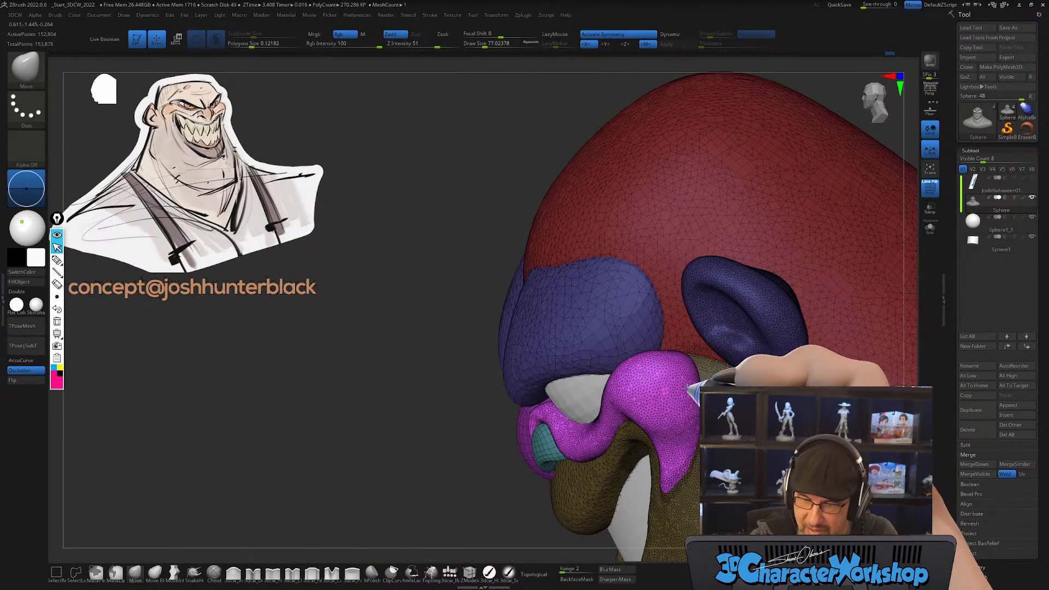
{"action": "mouse_move", "coordinate": [680, 426]}
{"action": "right_mouse_down"}
{"action": "mouse_move", "coordinate": [687, 456]}
{"action": "mouse_move", "coordinate": [680, 423]}
{"action": "mouse_move", "coordinate": [606, 302]}
{"action": "mouse_move", "coordinate": [628, 370]}
{"action": "mouse_move", "coordinate": [633, 355]}
{"action": "mouse_move", "coordinate": [624, 365]}
{"action": "right_mouse_up"}
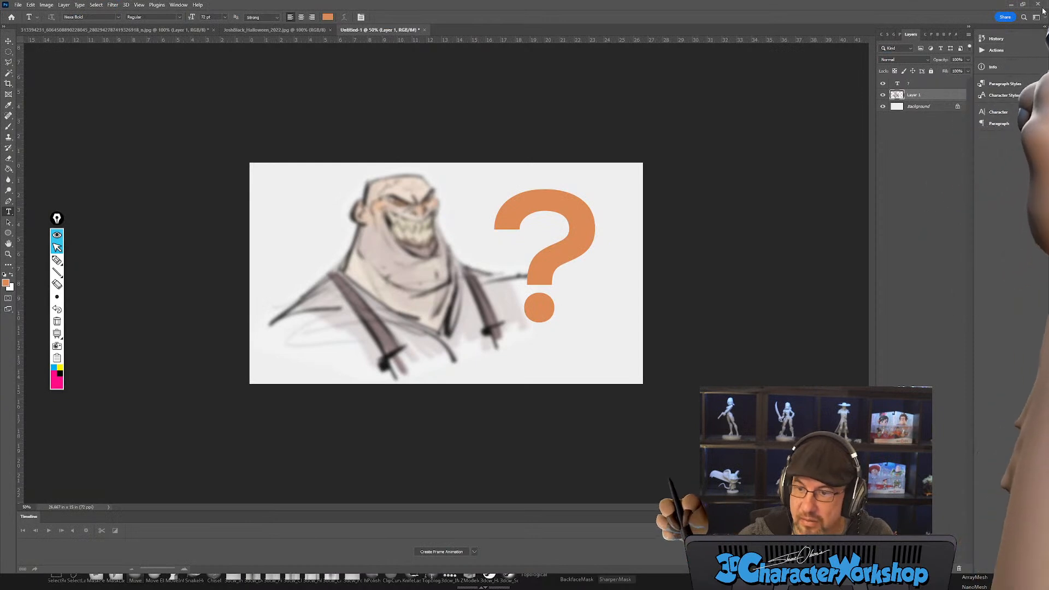
Step: Close Photoshop without saving the changes to its open documents
{"action": "left_click", "coordinate": [1038, 4]}
{"action": "left_click", "coordinate": [521, 216]}
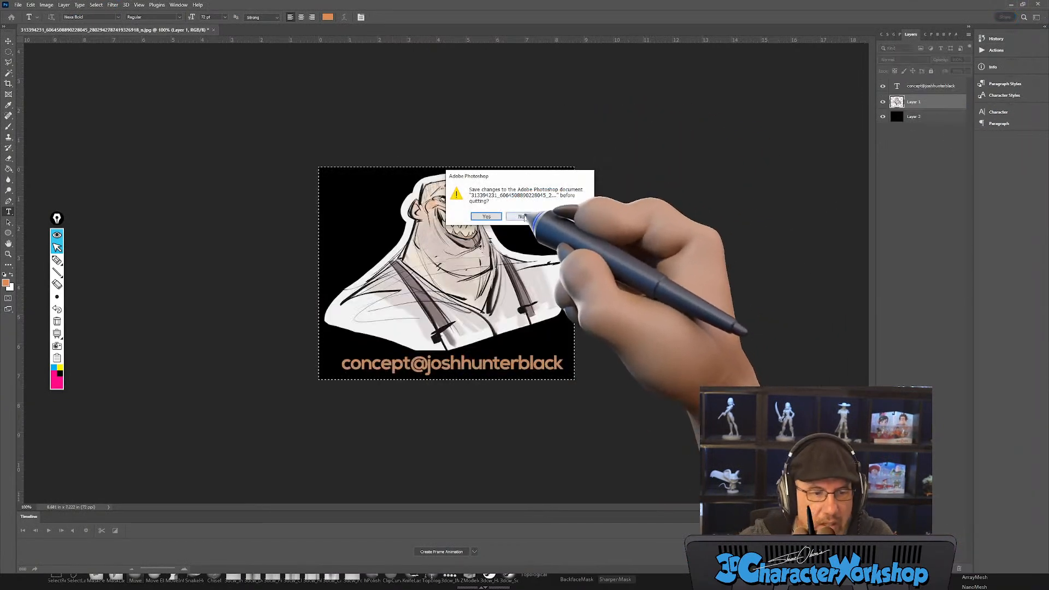
{"action": "left_click", "coordinate": [521, 216]}
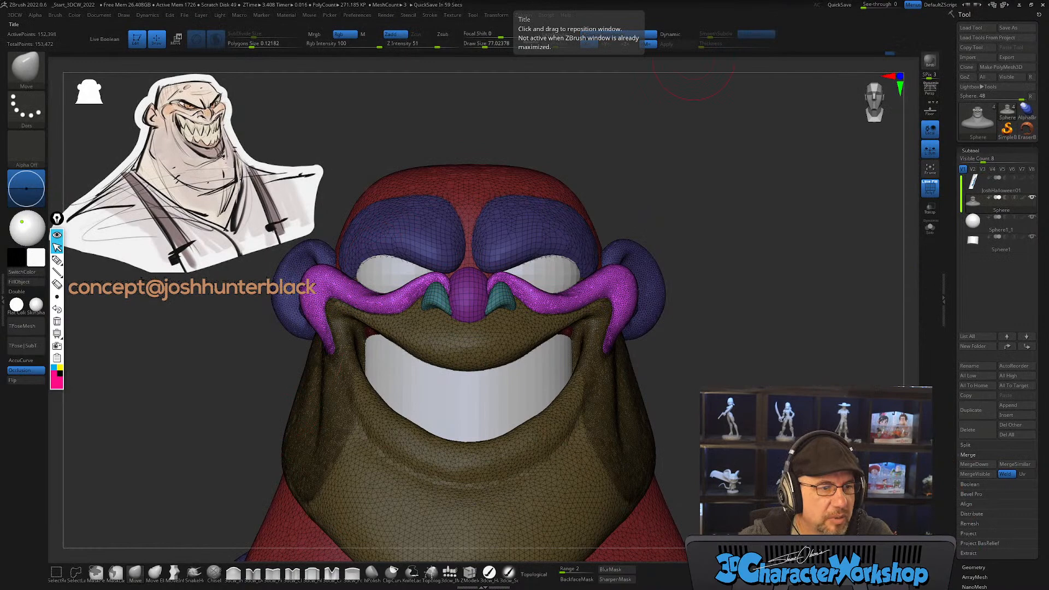
Step: Turn off the polygroup wireframe and clear the mask from the bust
{"action": "left_click_drag", "start_coordinate": [819, 351], "coordinate": [692, 243], "text": "alt"}
{"action": "key", "text": "shift+f"}
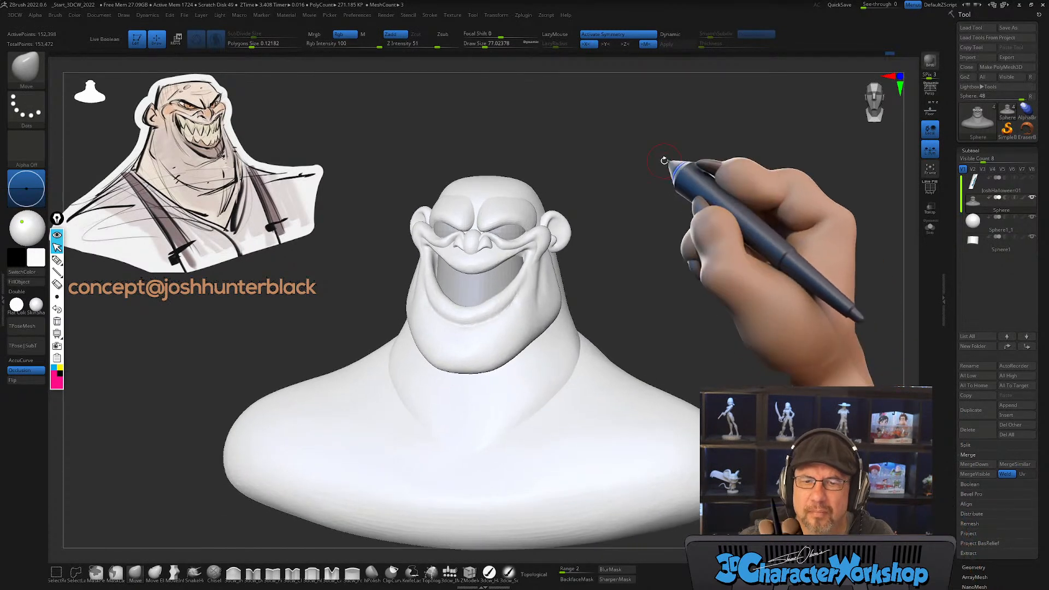
{"action": "left_click_drag", "start_coordinate": [668, 208], "coordinate": [669, 218], "text": "alt"}
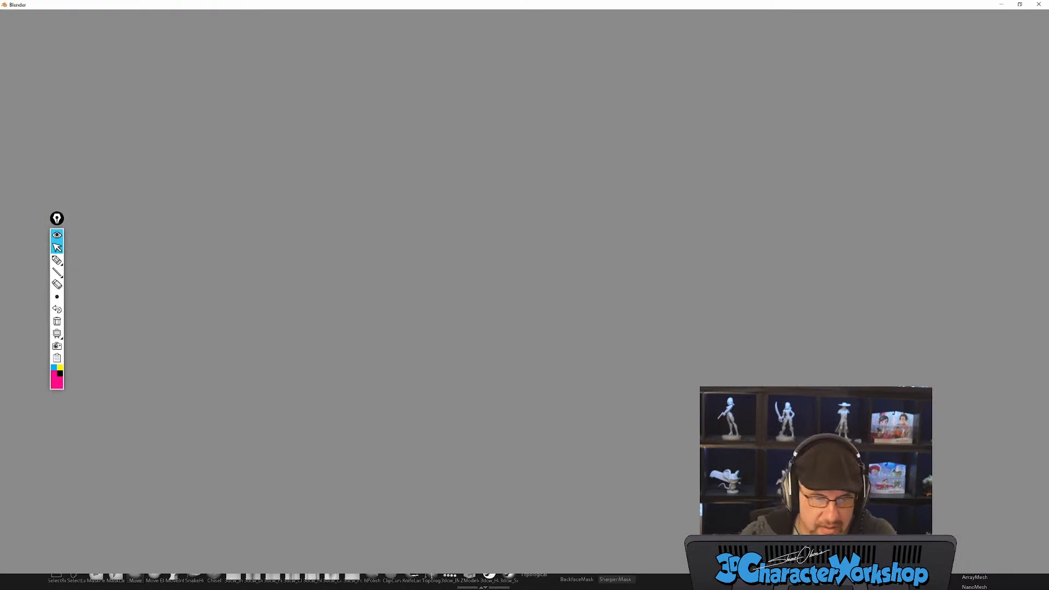
Step: Switch to Blender, dismiss the splash screen, and delete the default cube
{"action": "left_click_drag", "start_coordinate": [57, 218], "coordinate": [1039, 4]}
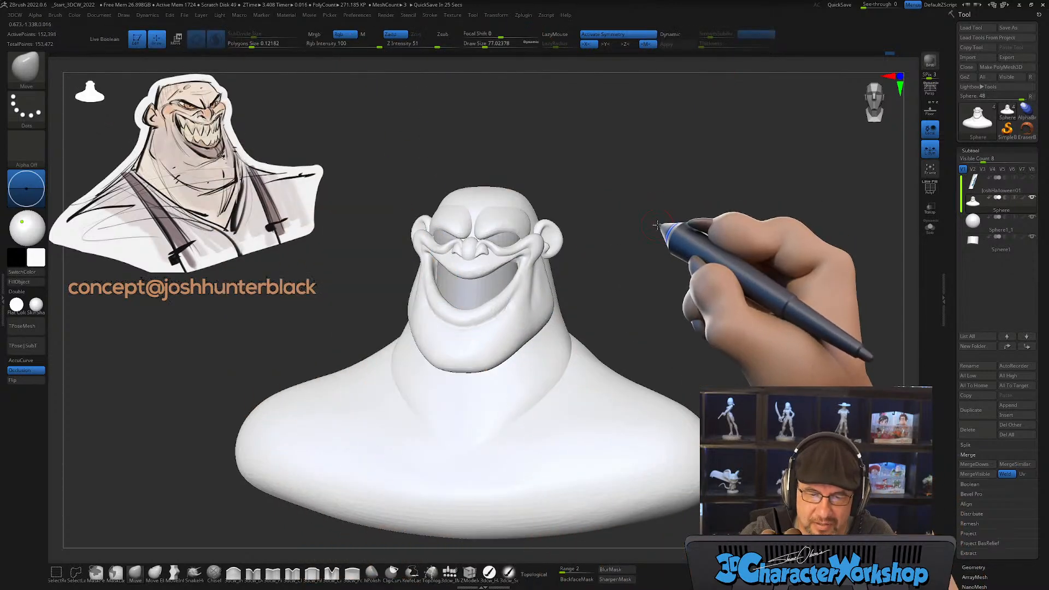
{"action": "left_click_drag", "start_coordinate": [659, 224], "coordinate": [644, 221]}
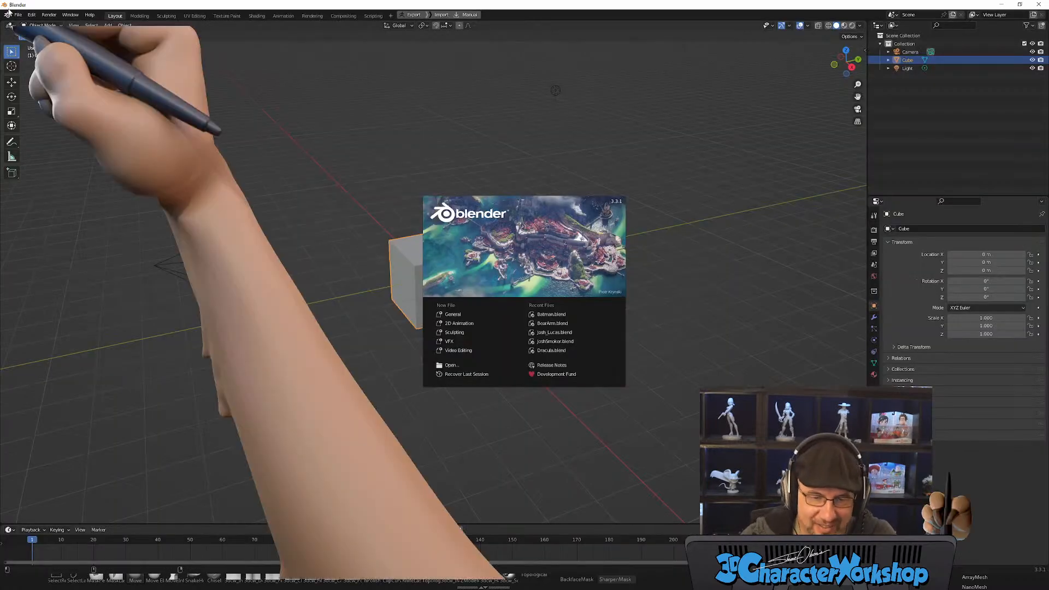
{"action": "left_click", "coordinate": [309, 142]}
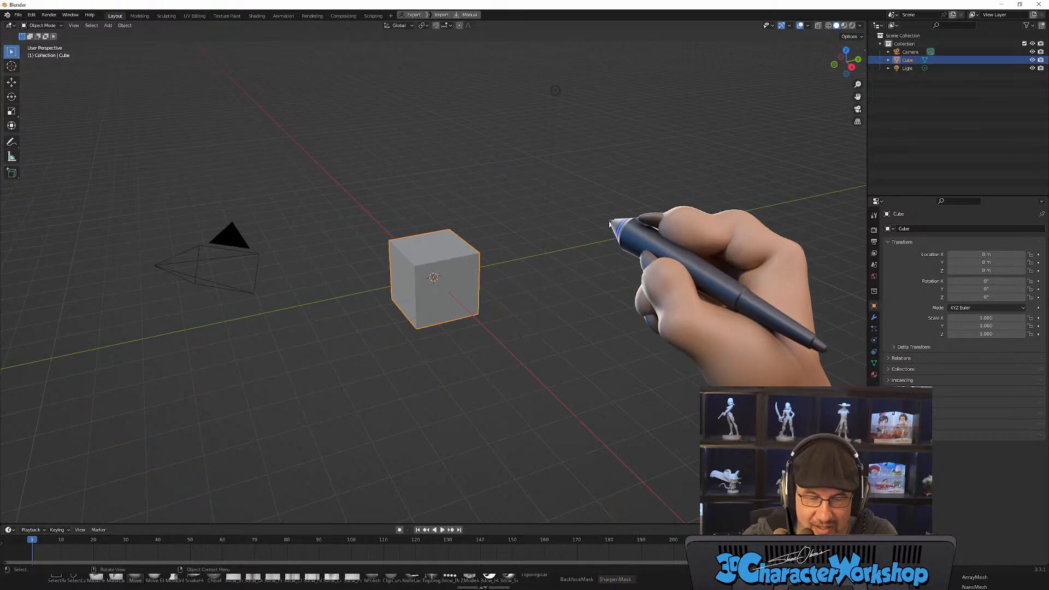
{"action": "left_click", "coordinate": [610, 223]}
{"action": "right_click", "coordinate": [580, 219]}
{"action": "left_click", "coordinate": [548, 169]}
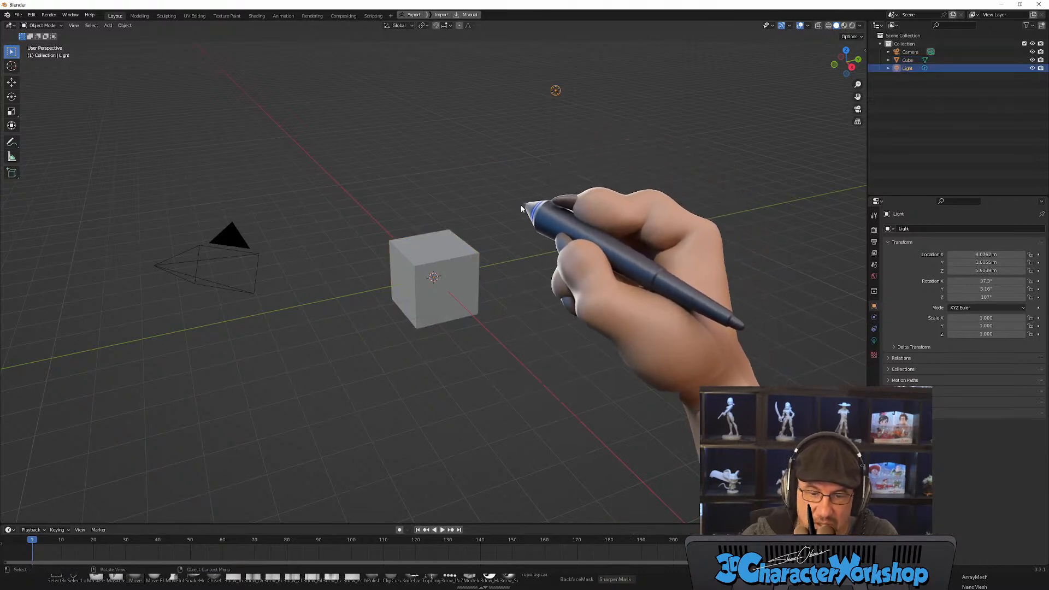
{"action": "left_click", "coordinate": [454, 234]}
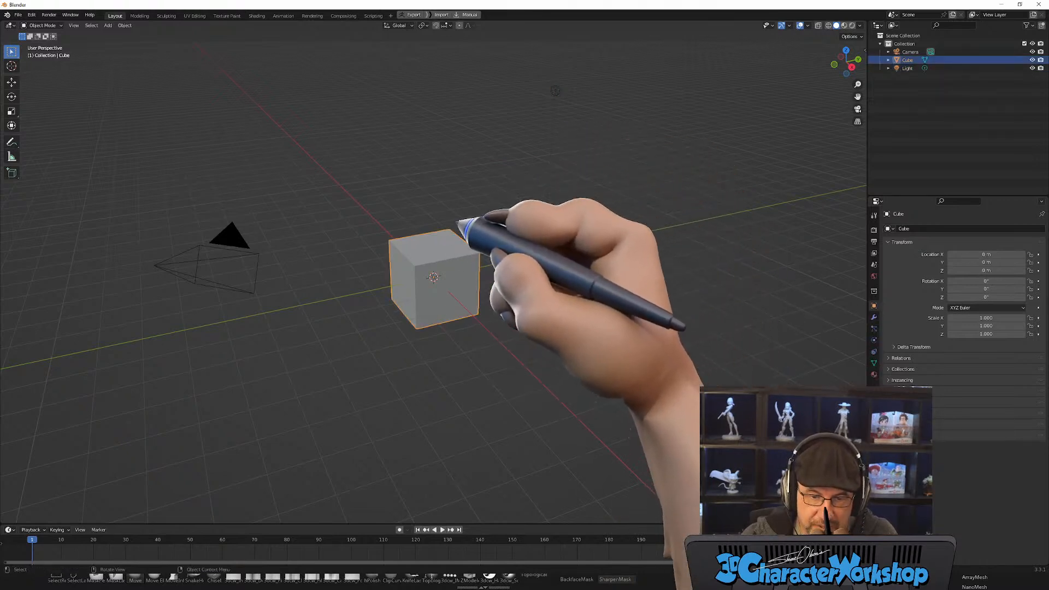
{"action": "key", "text": "Delete"}
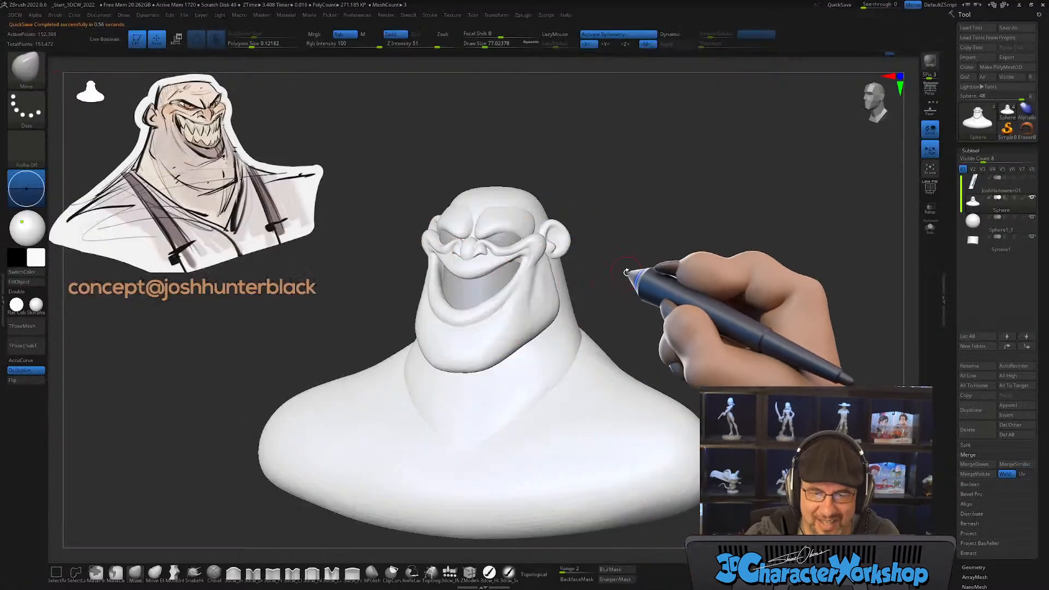
Step: Switch to the eyes subtool in ZBrush, append a PolySphere, and make the new sphere the active subtool
{"action": "left_click_drag", "start_coordinate": [676, 279], "coordinate": [676, 290]}
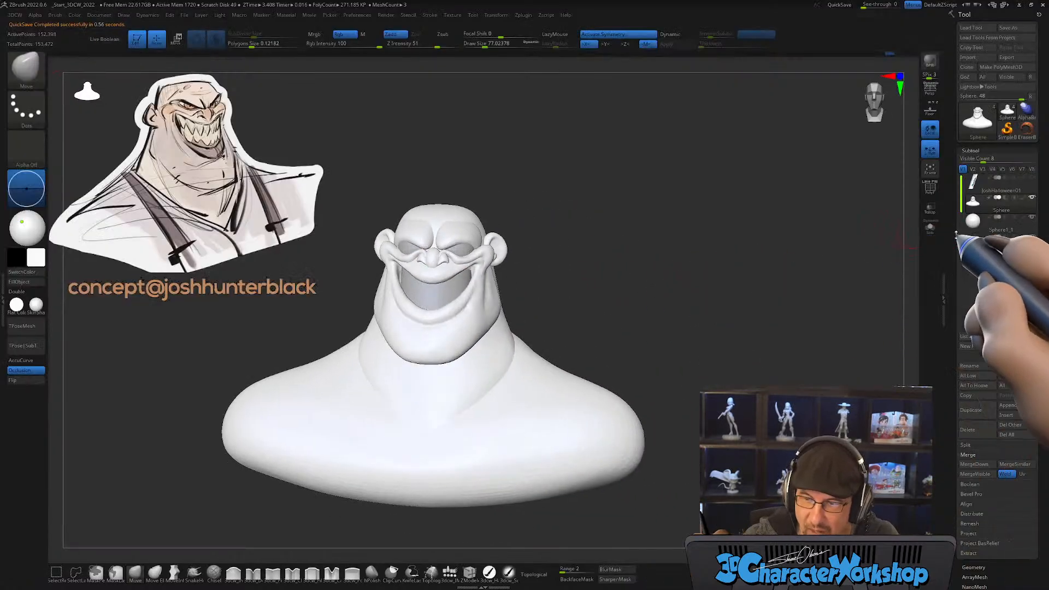
{"action": "left_click", "coordinate": [973, 220]}
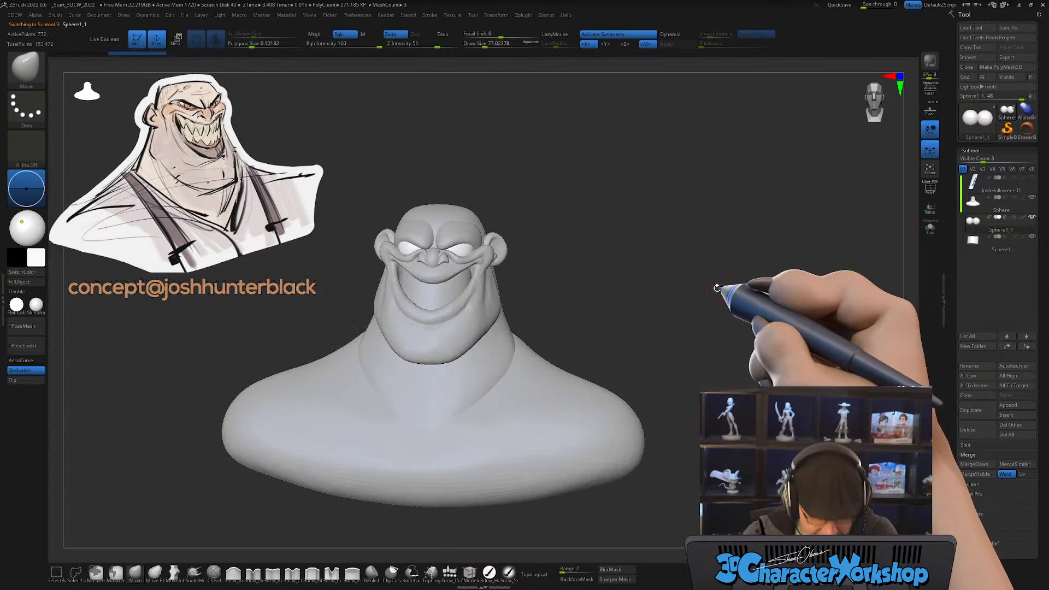
{"action": "left_click_drag", "start_coordinate": [694, 293], "coordinate": [701, 290]}
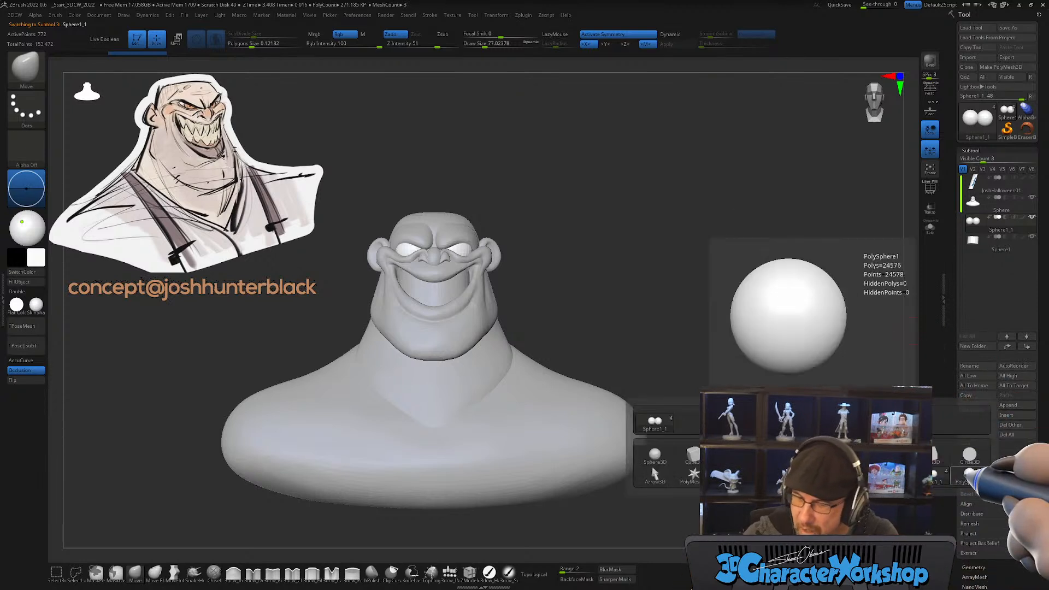
{"action": "left_click", "coordinate": [968, 477]}
{"action": "left_click", "coordinate": [978, 259]}
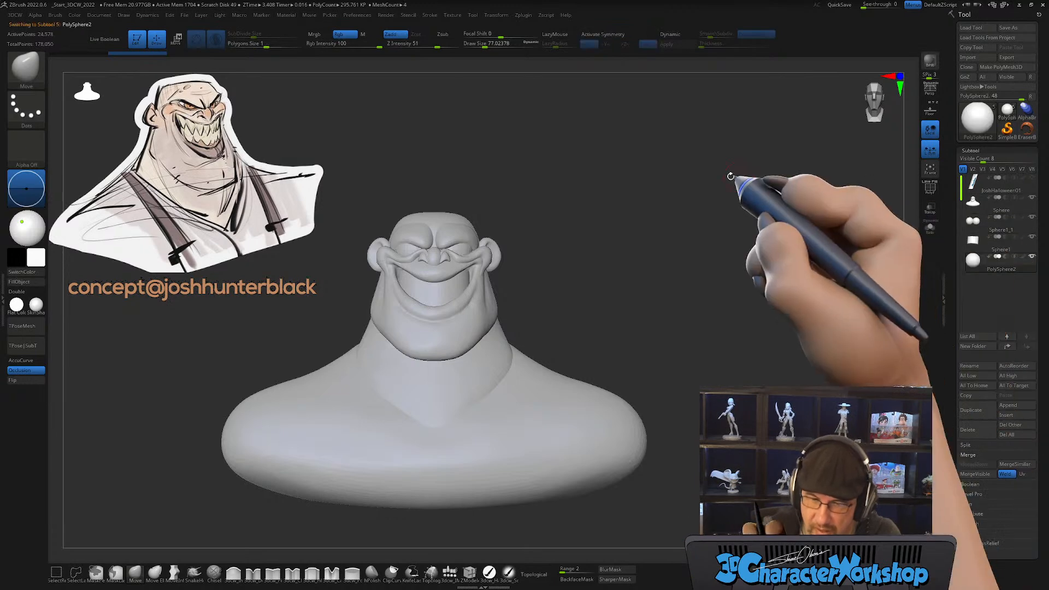
Step: Isolate and frame the new sphere with its polygroup wireframe shown, and open its Geometry settings
{"action": "left_click", "coordinate": [930, 229]}
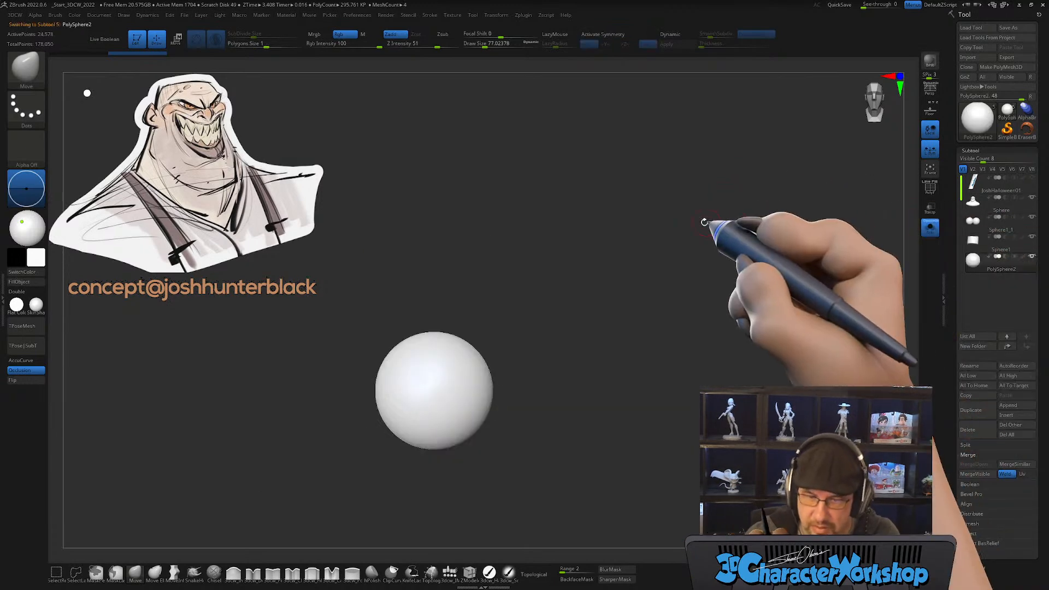
{"action": "key", "text": "shift+f"}
{"action": "key", "text": "f"}
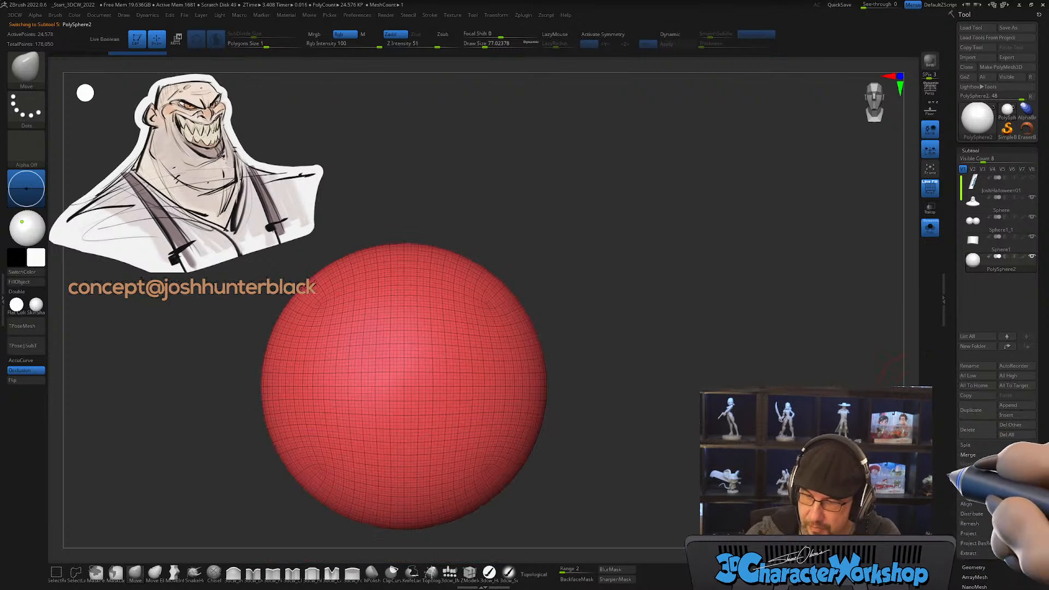
{"action": "left_click_drag", "start_coordinate": [948, 497], "coordinate": [1005, 304]}
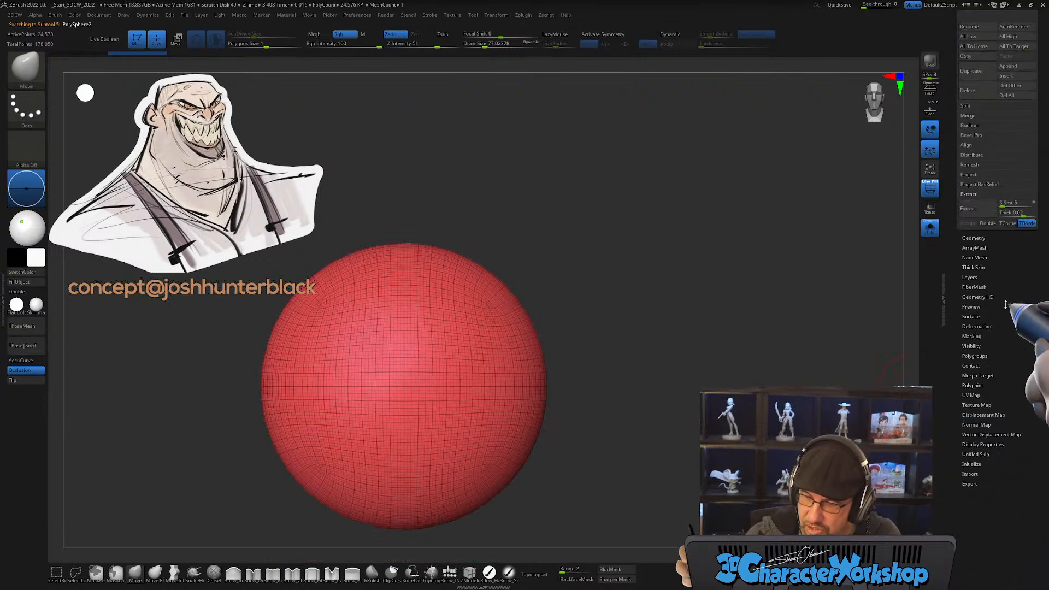
{"action": "left_click", "coordinate": [972, 238]}
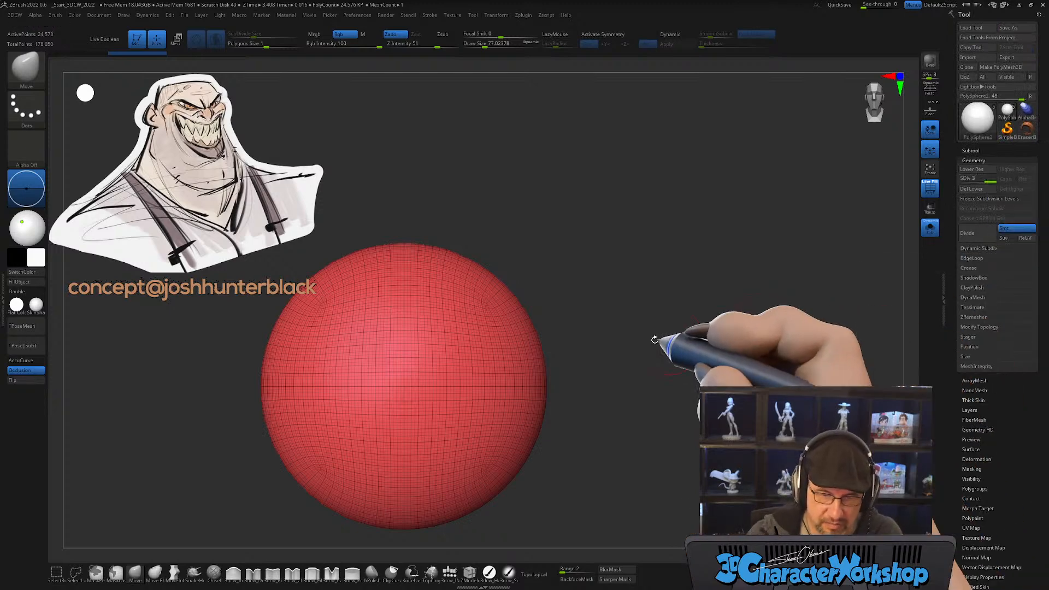
Step: Set the draw size to 112 and hide the sphere's polygroup wireframe
{"action": "left_click_drag", "start_coordinate": [545, 262], "coordinate": [602, 206], "text": "alt"}
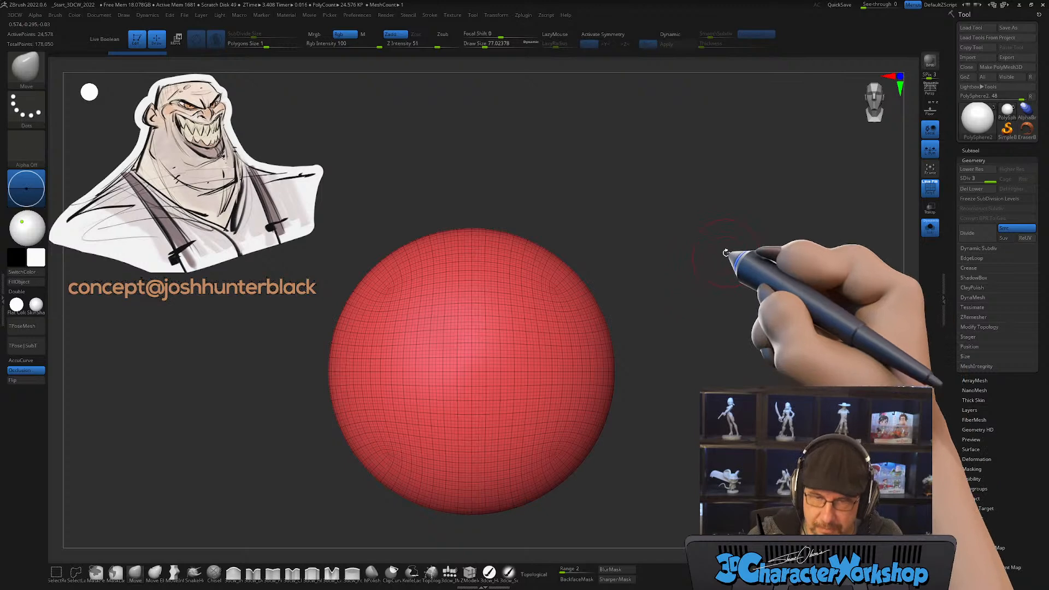
{"action": "key", "text": "s"}
{"action": "left_click_drag", "start_coordinate": [628, 221], "coordinate": [633, 221]}
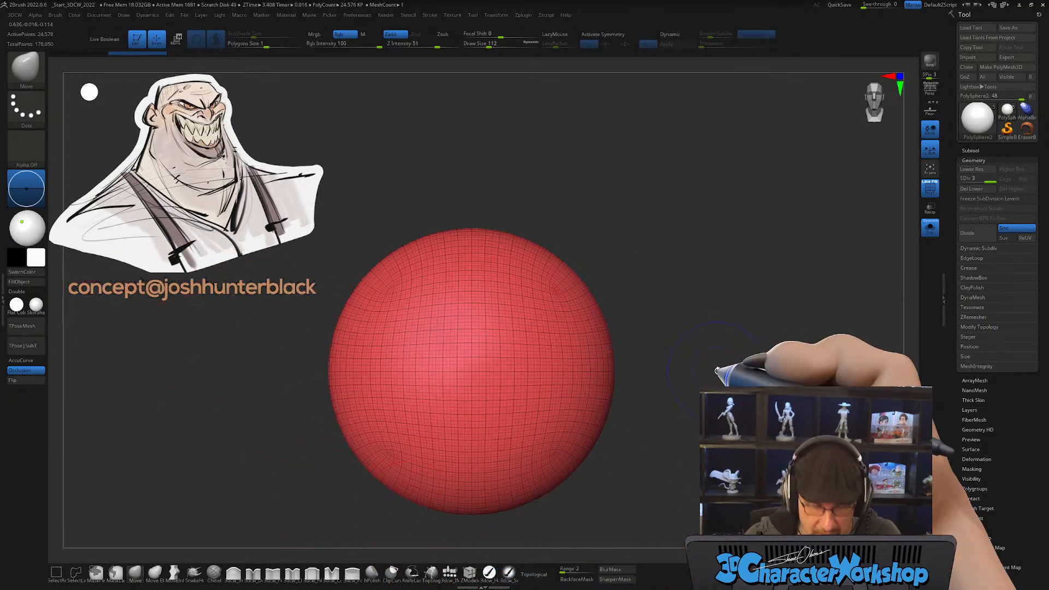
{"action": "key", "text": "shift+f"}
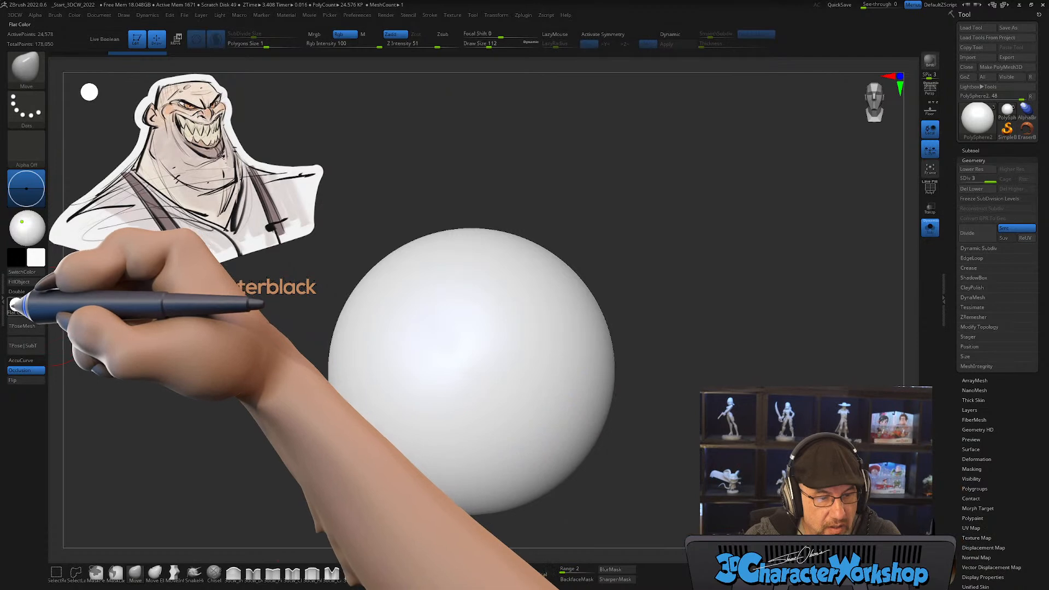
Step: Choose a dark red as the current color and fill the whole sphere with it
{"action": "left_click", "coordinate": [36, 257]}
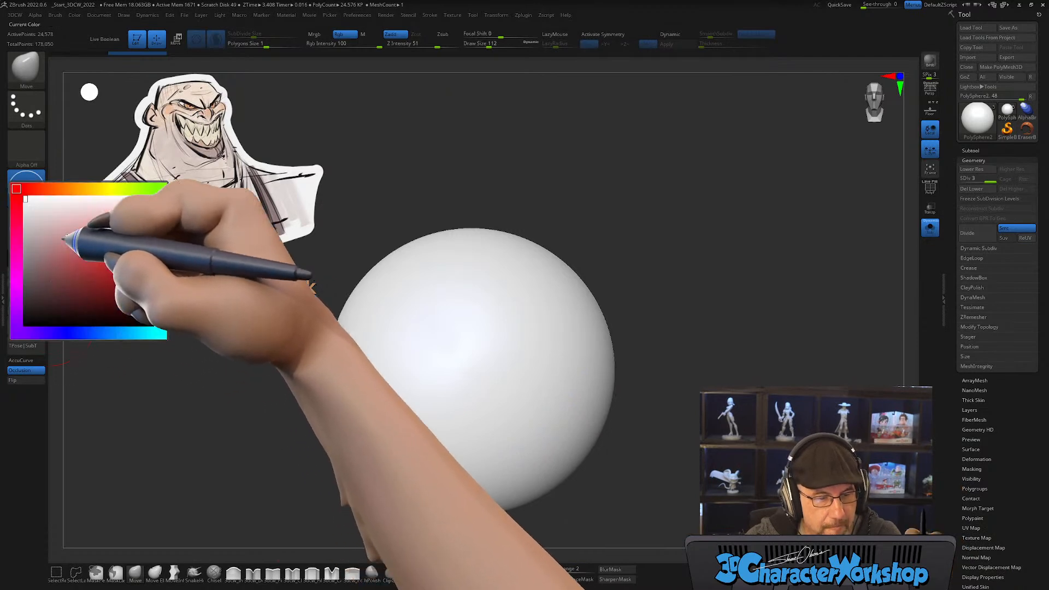
{"action": "left_click", "coordinate": [70, 235]}
{"action": "left_click", "coordinate": [35, 254]}
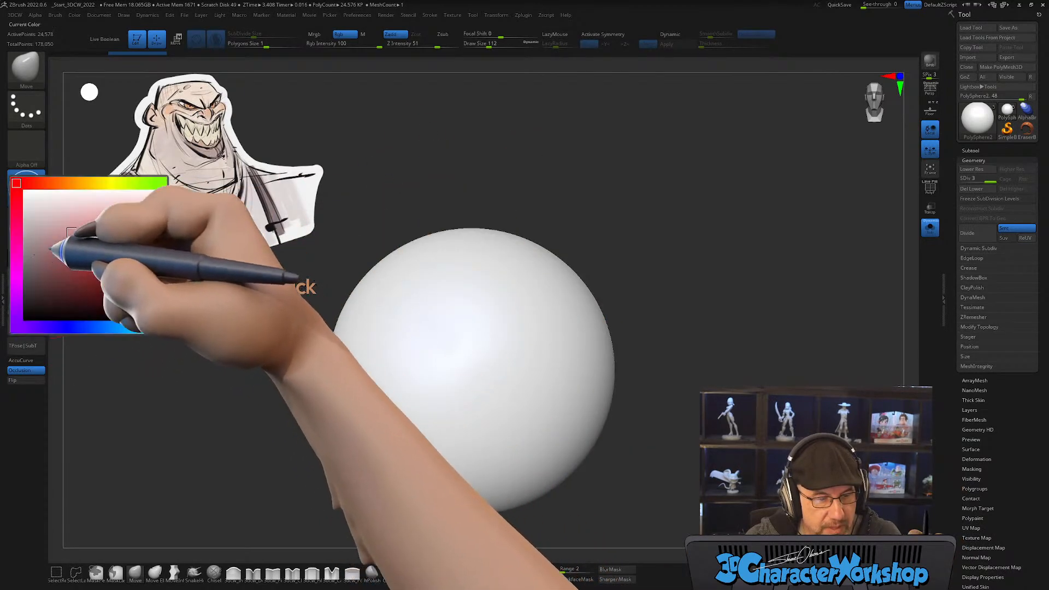
{"action": "left_click", "coordinate": [95, 259]}
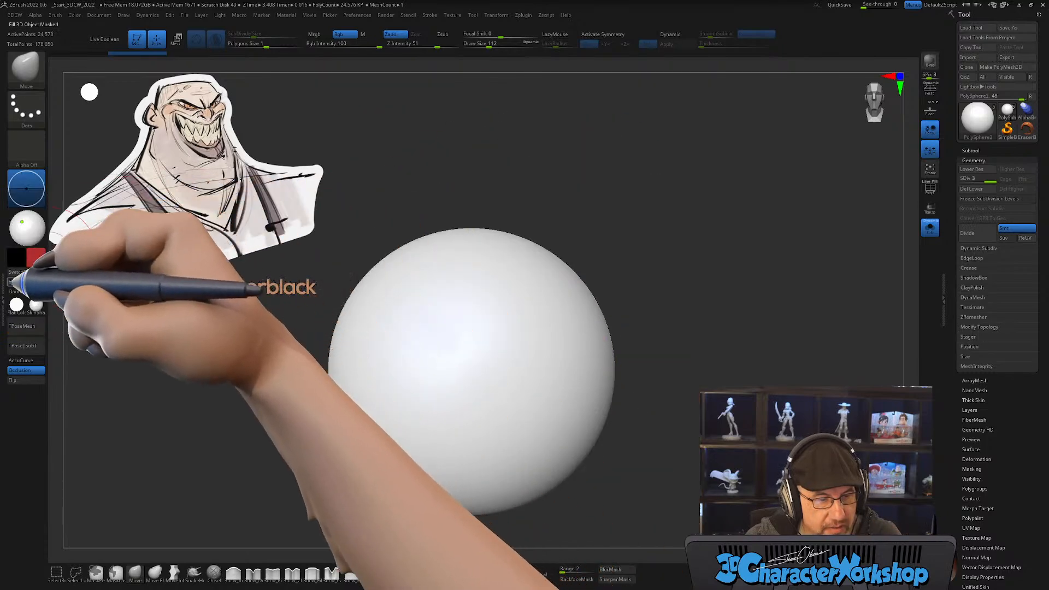
{"action": "left_click", "coordinate": [12, 281]}
Step: Choose orange and paint two large round patches on the front of the red sphere with the hard paint brush
{"action": "left_click", "coordinate": [34, 257]}
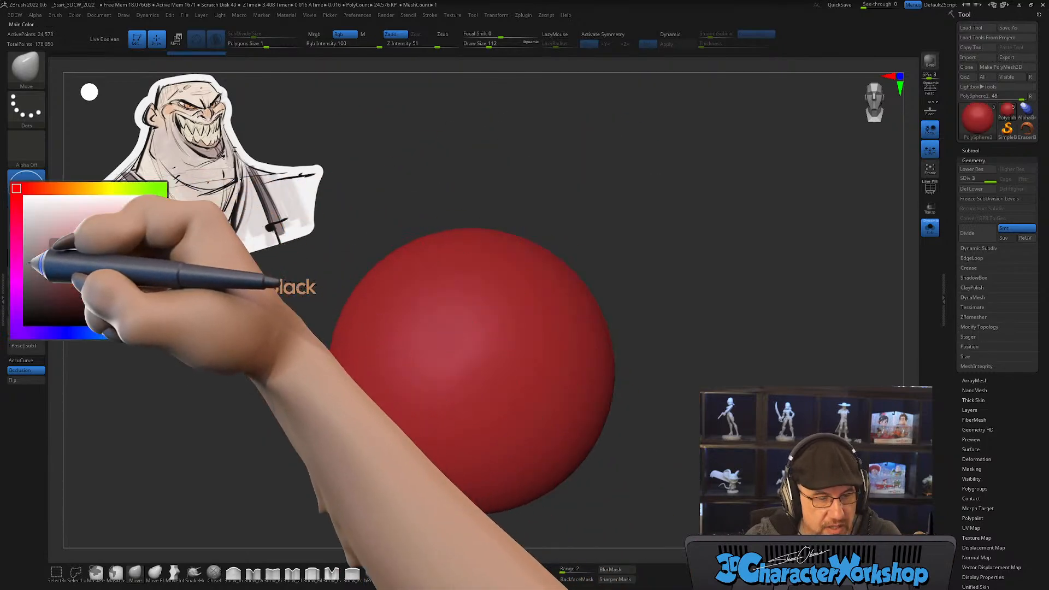
{"action": "left_click", "coordinate": [64, 189]}
{"action": "left_click", "coordinate": [99, 251]}
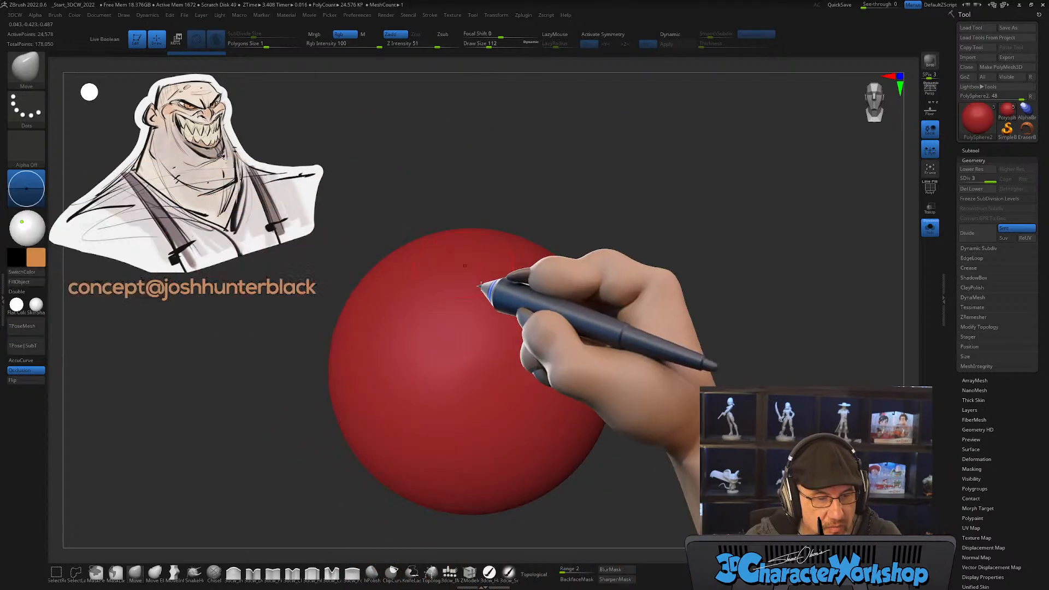
{"action": "left_click", "coordinate": [490, 572]}
{"action": "mouse_move", "coordinate": [534, 349]}
{"action": "left_mouse_down"}
{"action": "mouse_move", "coordinate": [539, 363]}
{"action": "mouse_move", "coordinate": [529, 355]}
{"action": "left_mouse_up"}
{"action": "left_click_drag", "start_coordinate": [366, 376], "coordinate": [370, 378]}
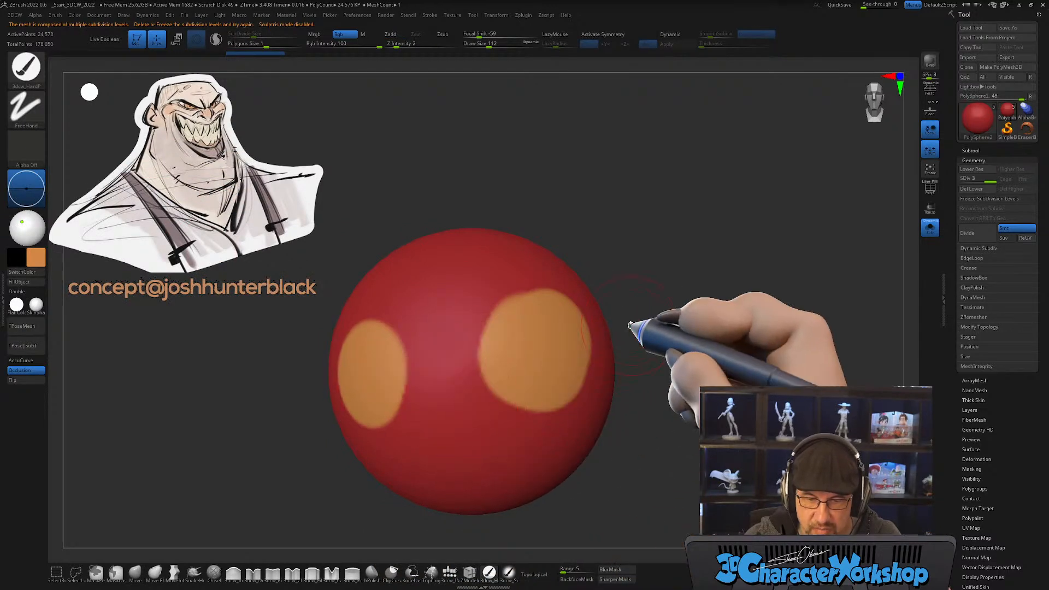
Step: Delete the painted sphere's lower subdivision levels and check the mesh with the wireframe display
{"action": "left_click_drag", "start_coordinate": [693, 315], "coordinate": [689, 334], "text": "alt"}
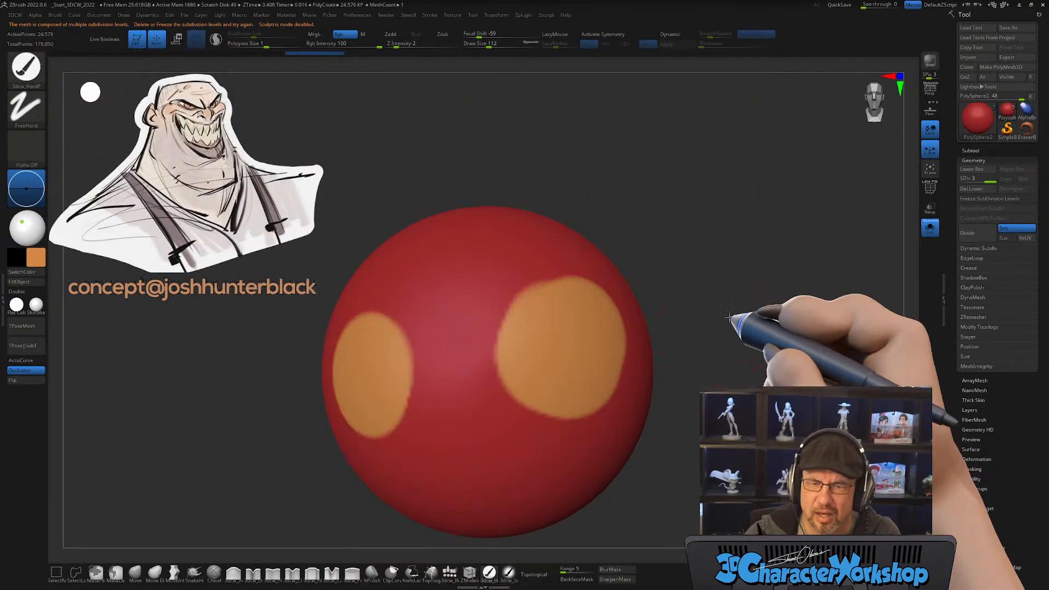
{"action": "left_click_drag", "start_coordinate": [730, 309], "coordinate": [712, 295], "text": "alt"}
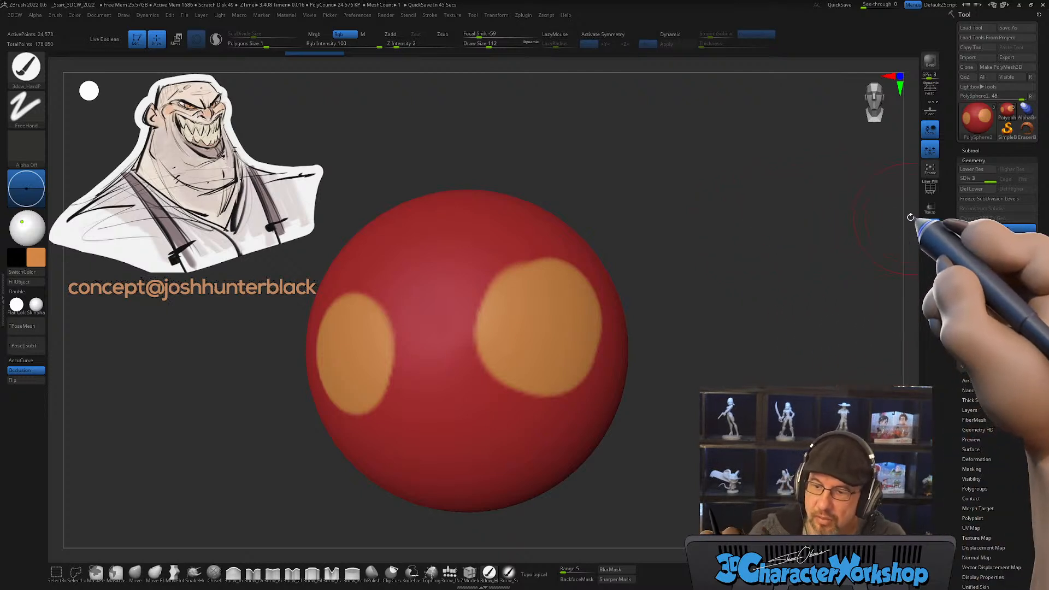
{"action": "left_click", "coordinate": [973, 189]}
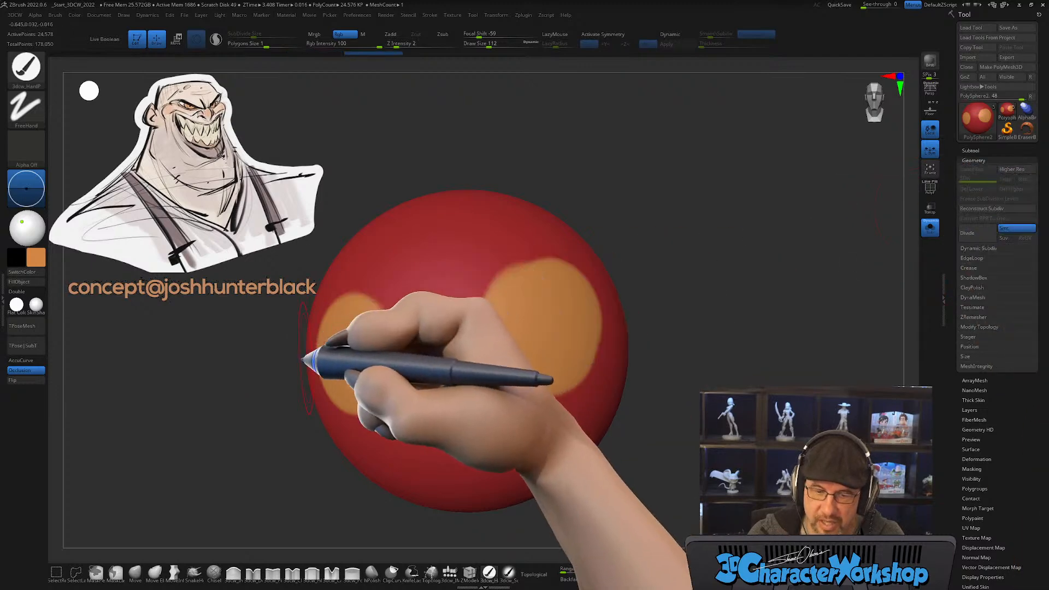
{"action": "key", "text": "shift+f"}
{"action": "key", "text": "shift+f"}
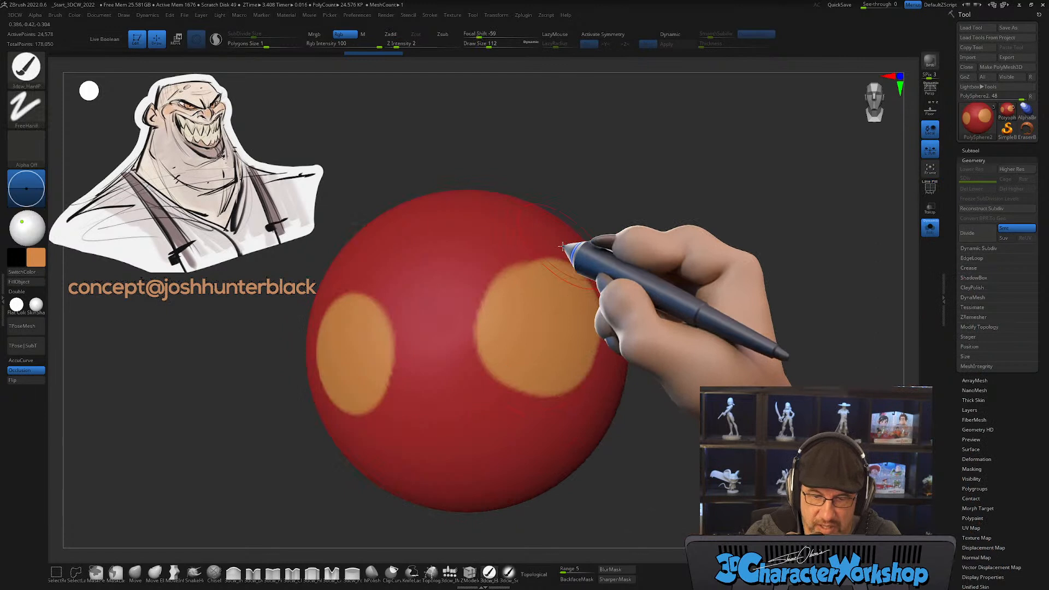
{"action": "left_click_drag", "start_coordinate": [693, 211], "coordinate": [696, 205], "text": "alt"}
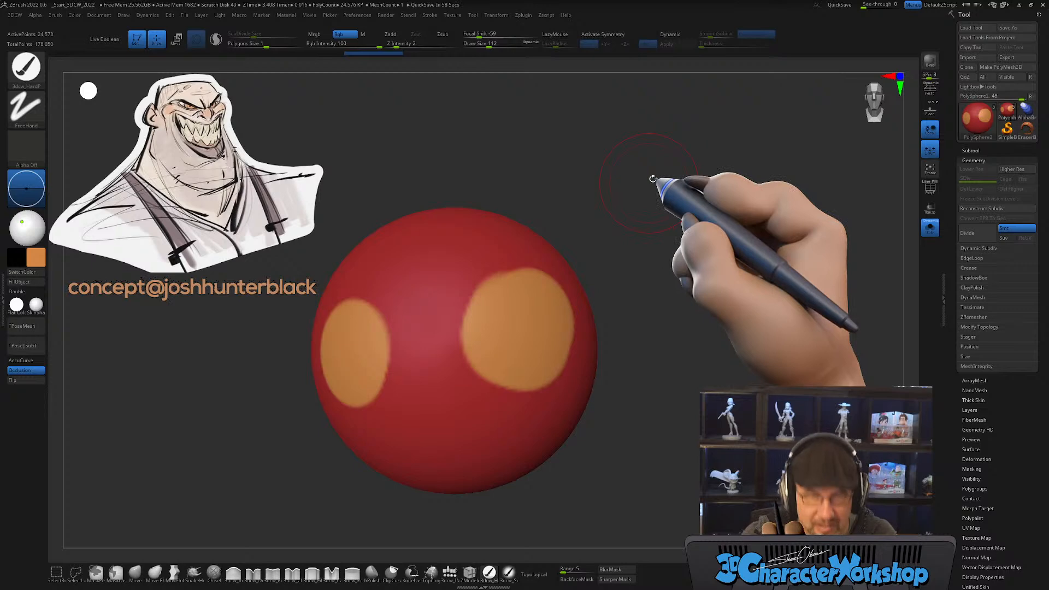
Step: Switch to Blender, look over the imported Batman bust, and delete all of its PolySphere2 objects
{"action": "key", "text": "alt+Tab"}
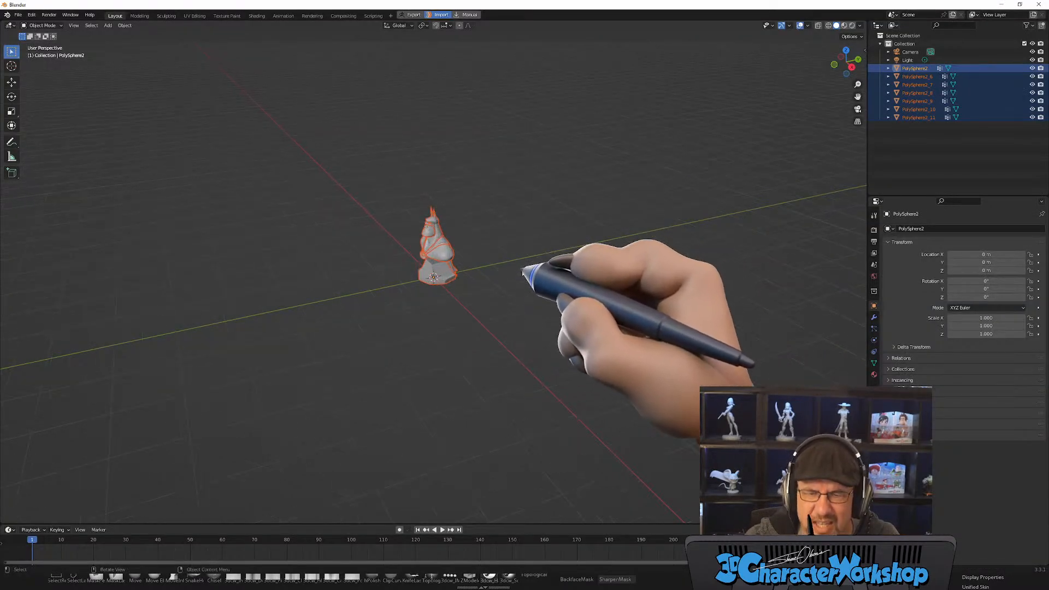
{"action": "scroll", "coordinate": [523, 271], "scroll_direction": "up", "scroll_amount": 4}
{"action": "middle_click_drag", "start_coordinate": [524, 206], "coordinate": [542, 270]}
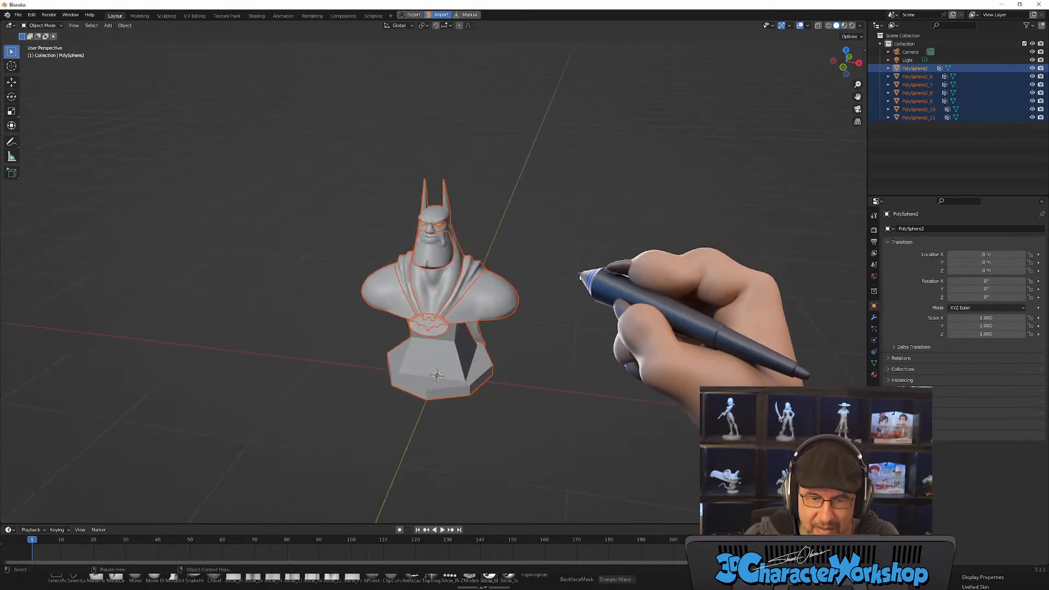
{"action": "scroll", "coordinate": [577, 273], "scroll_direction": "up", "scroll_amount": 2}
{"action": "scroll", "coordinate": [573, 279], "scroll_direction": "up", "scroll_amount": 2}
{"action": "middle_click_drag", "start_coordinate": [647, 256], "coordinate": [632, 241]}
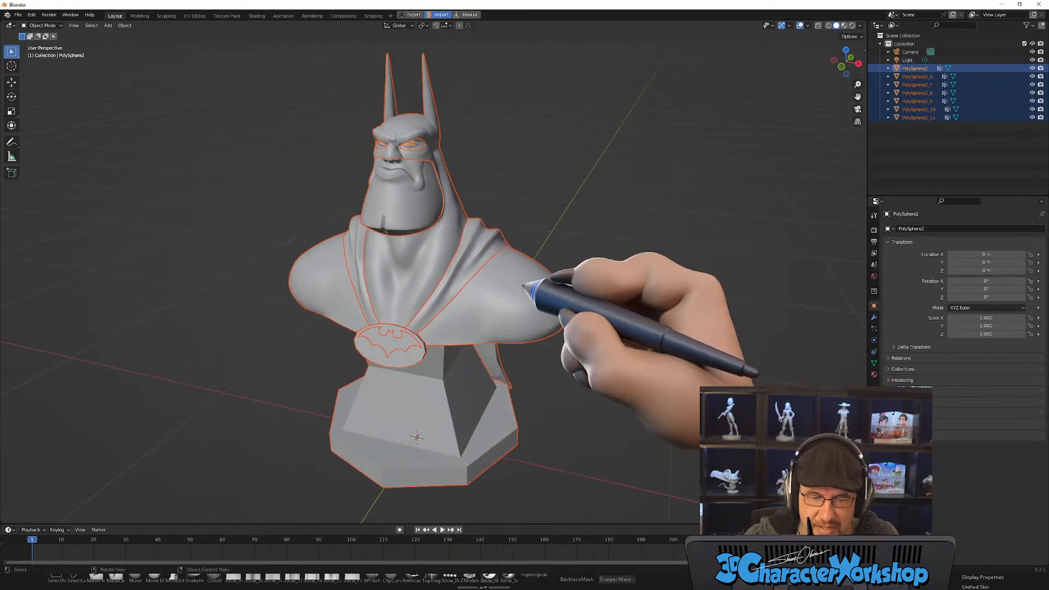
{"action": "middle_click_drag", "start_coordinate": [531, 284], "coordinate": [523, 232]}
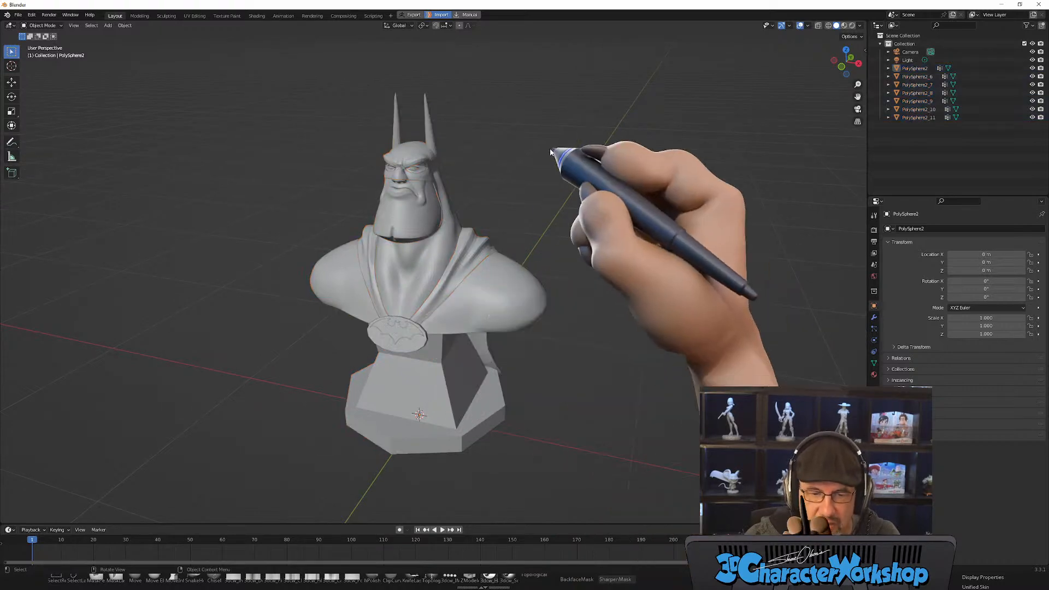
{"action": "left_click_drag", "start_coordinate": [246, 71], "coordinate": [547, 421]}
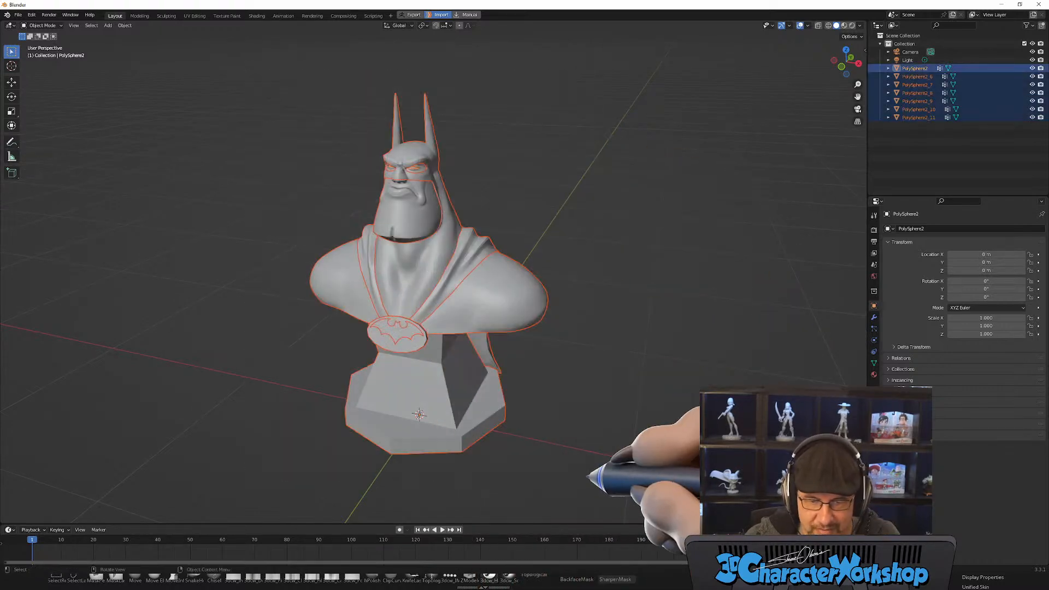
{"action": "key", "text": "Delete"}
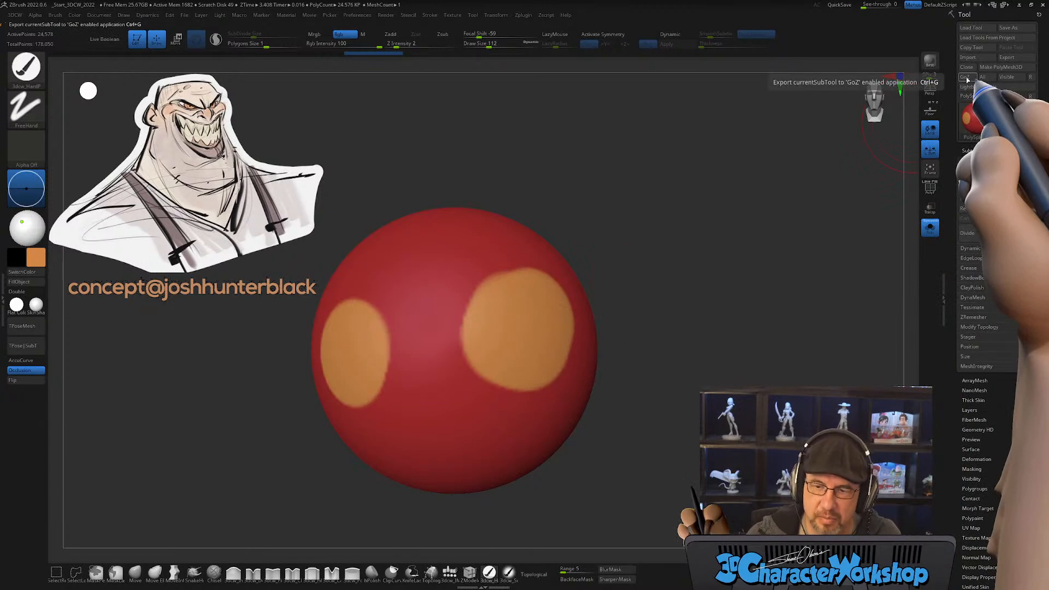
Step: Switch back to ZBrush and send the painted sphere to Blender with GoZ, marking 3D Studio Max as not installed
{"action": "left_click", "coordinate": [965, 77]}
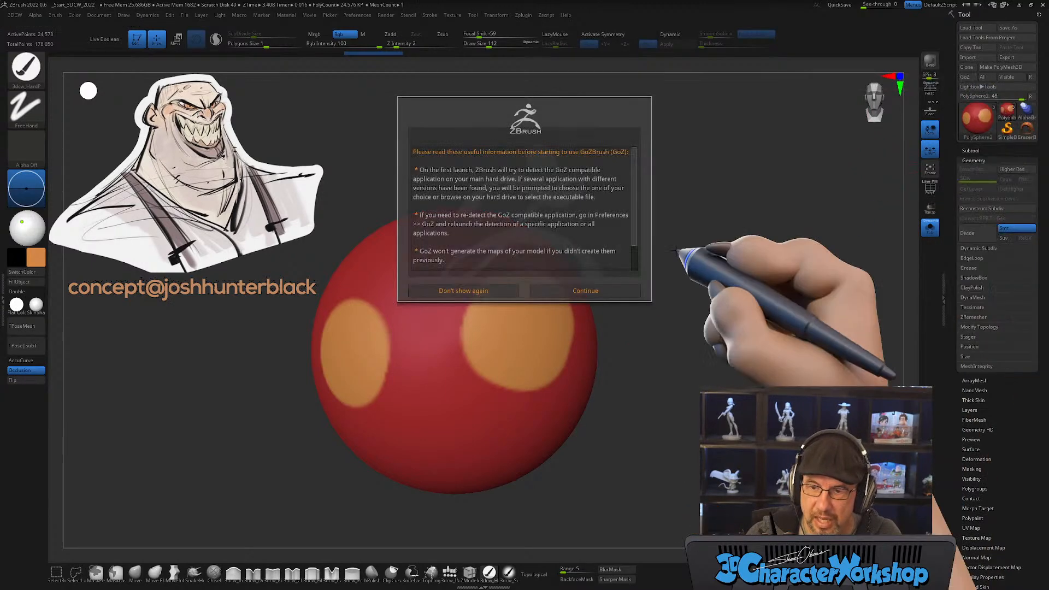
{"action": "left_click", "coordinate": [589, 286]}
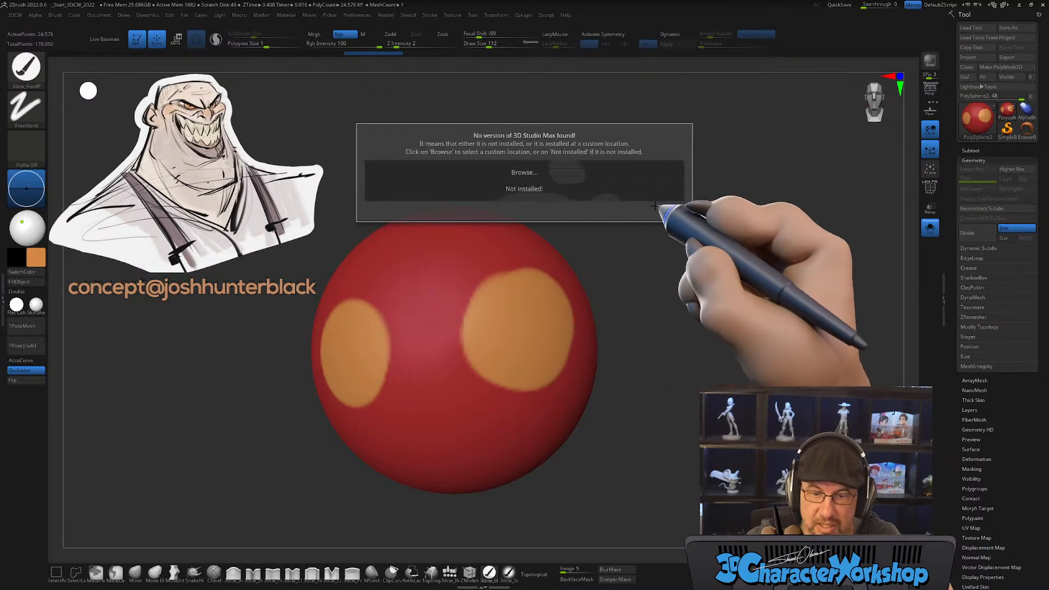
{"action": "left_click", "coordinate": [552, 190]}
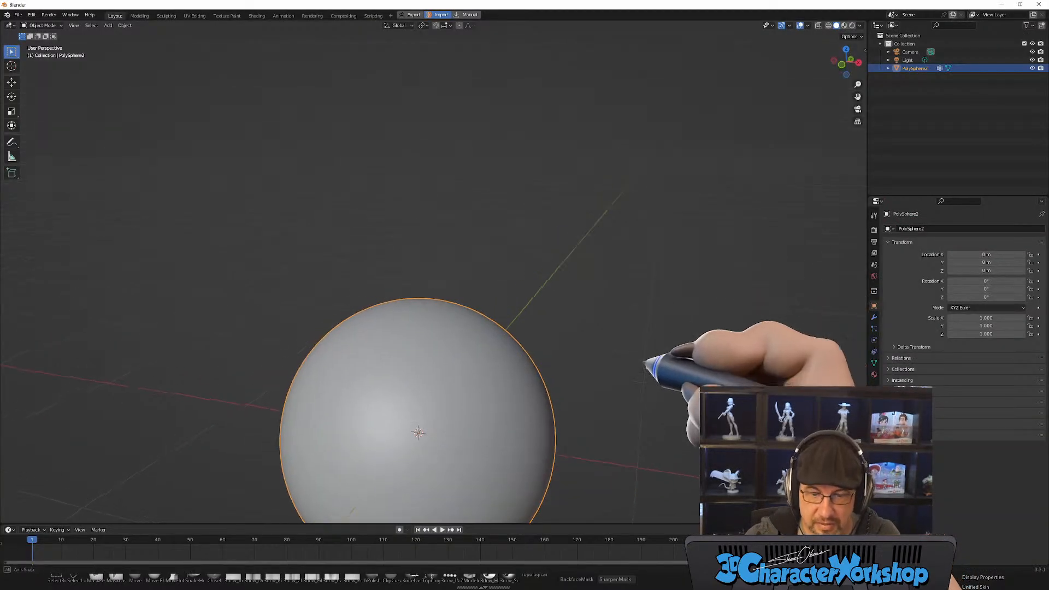
Step: Frame the imported sphere and set the viewport to rendered shading to show its painted colors
{"action": "scroll", "coordinate": [628, 352], "scroll_direction": "down", "scroll_amount": 4}
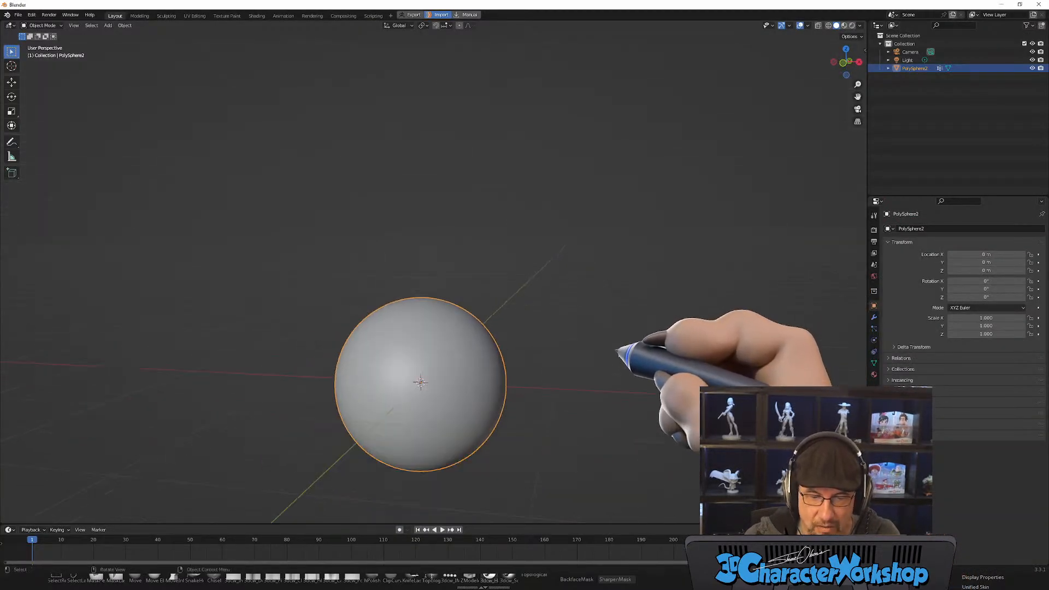
{"action": "middle_click_drag", "start_coordinate": [580, 307], "coordinate": [582, 261], "text": "shift"}
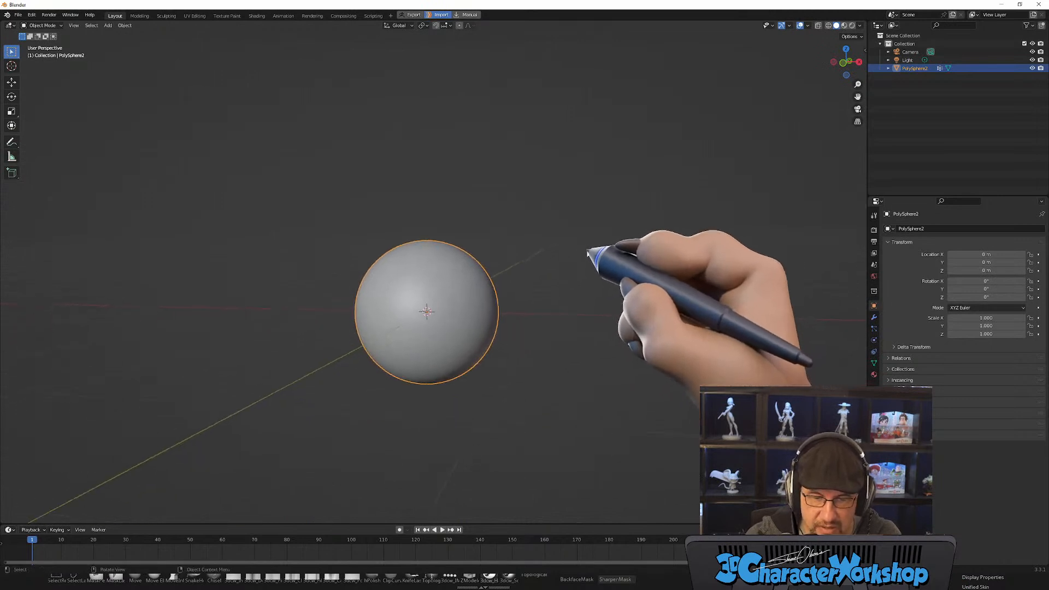
{"action": "right_click", "coordinate": [582, 263]}
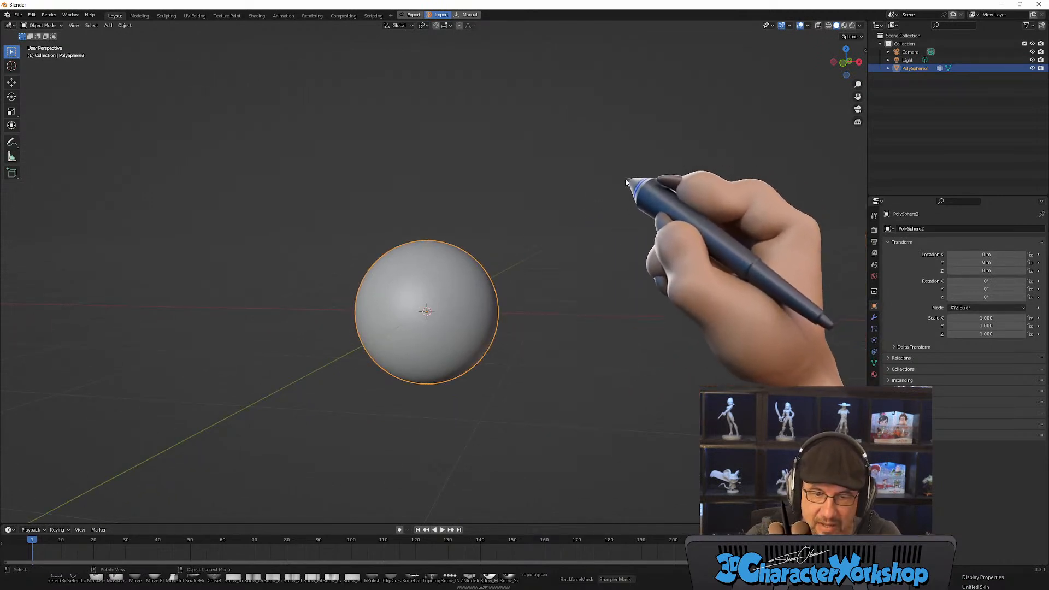
{"action": "middle_click_drag", "start_coordinate": [630, 181], "coordinate": [623, 195]}
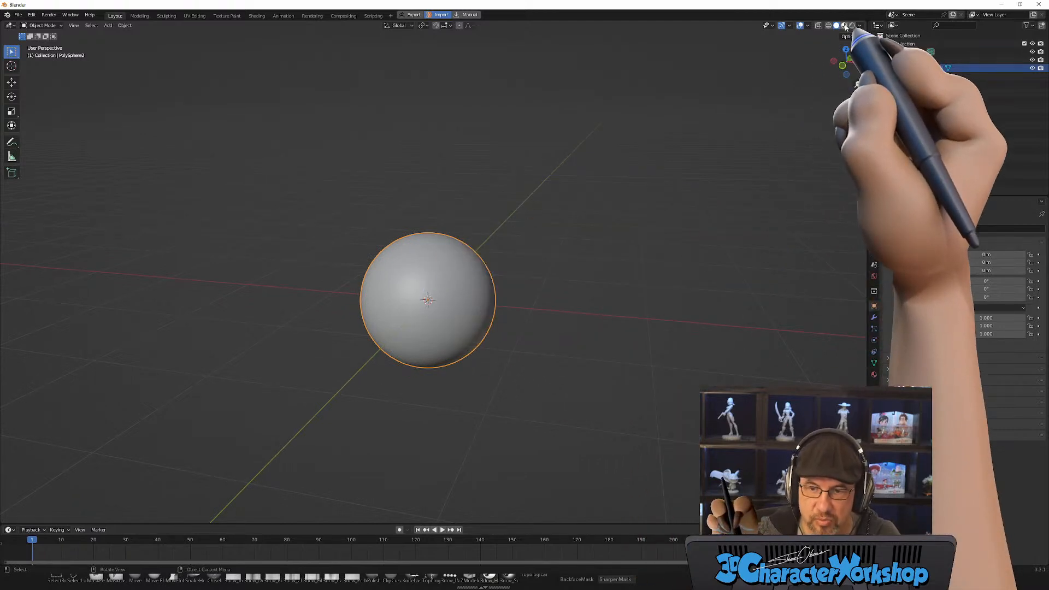
{"action": "left_click", "coordinate": [844, 25]}
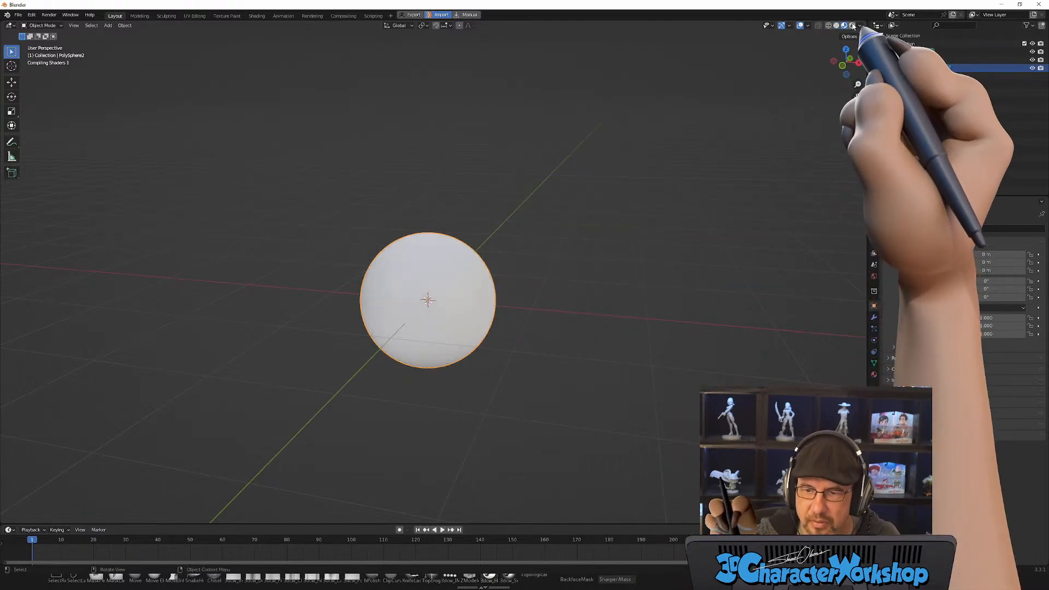
{"action": "left_click", "coordinate": [853, 26]}
{"action": "scroll", "coordinate": [533, 235], "scroll_direction": "up", "scroll_amount": 2}
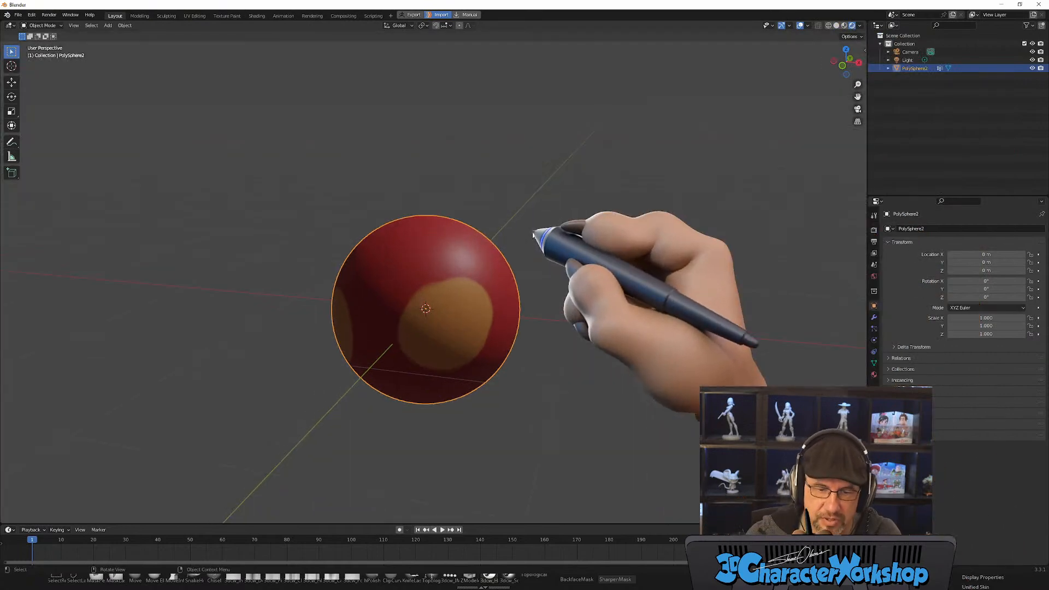
{"action": "scroll", "coordinate": [533, 235], "scroll_direction": "up", "scroll_amount": 1}
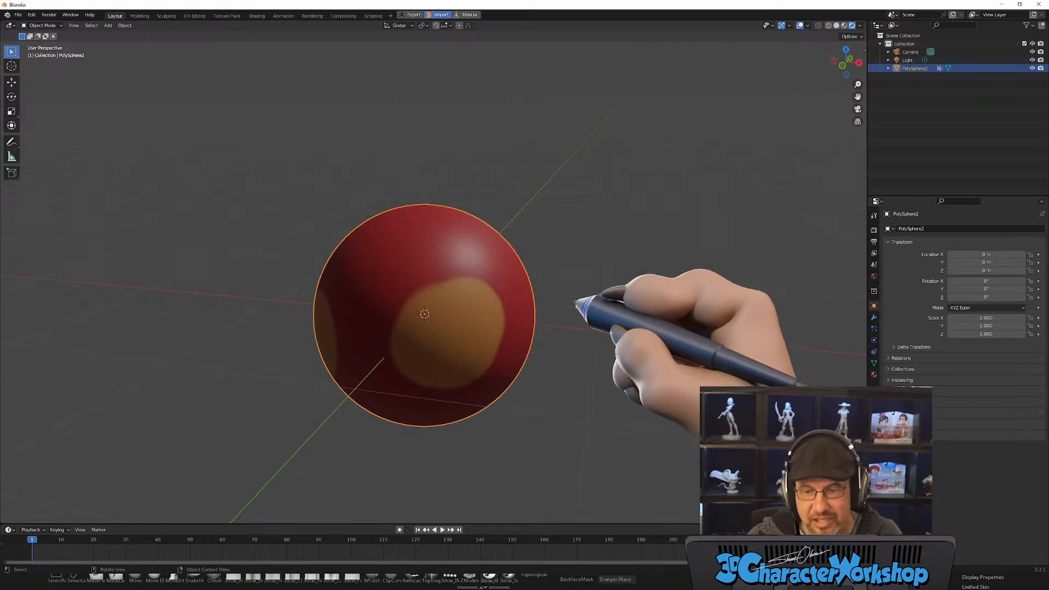
Step: Try a Subdivision Surface modifier on the sphere and remove it
{"action": "left_click", "coordinate": [873, 318]}
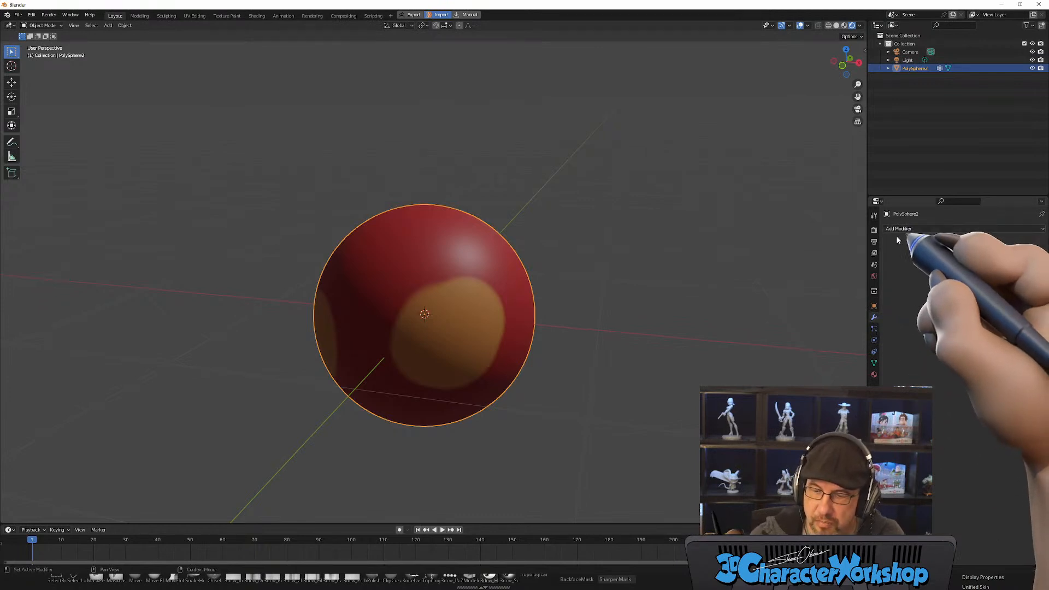
{"action": "left_click", "coordinate": [932, 230]}
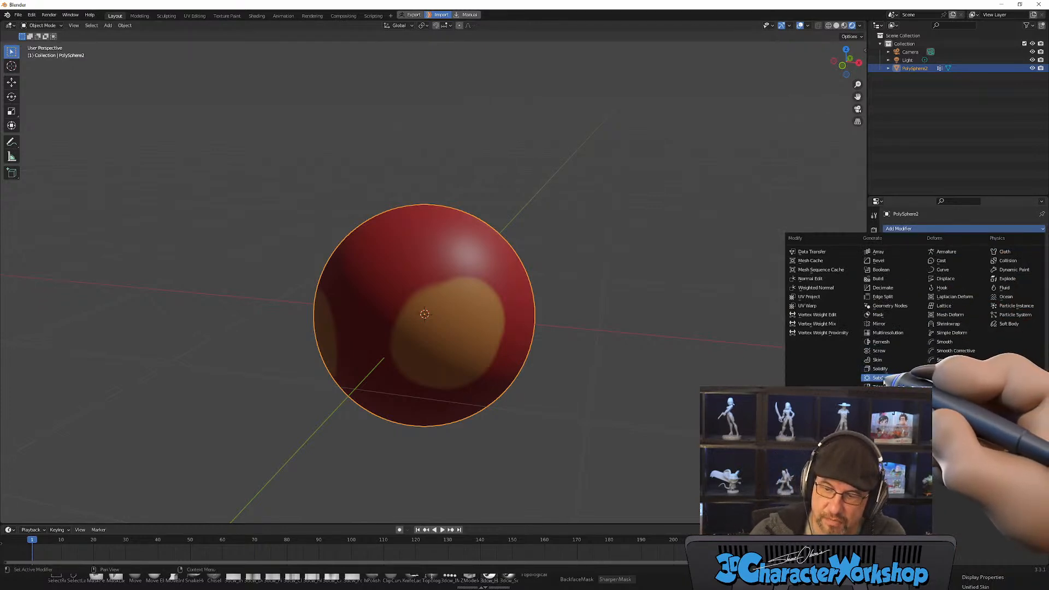
{"action": "left_click", "coordinate": [879, 378]}
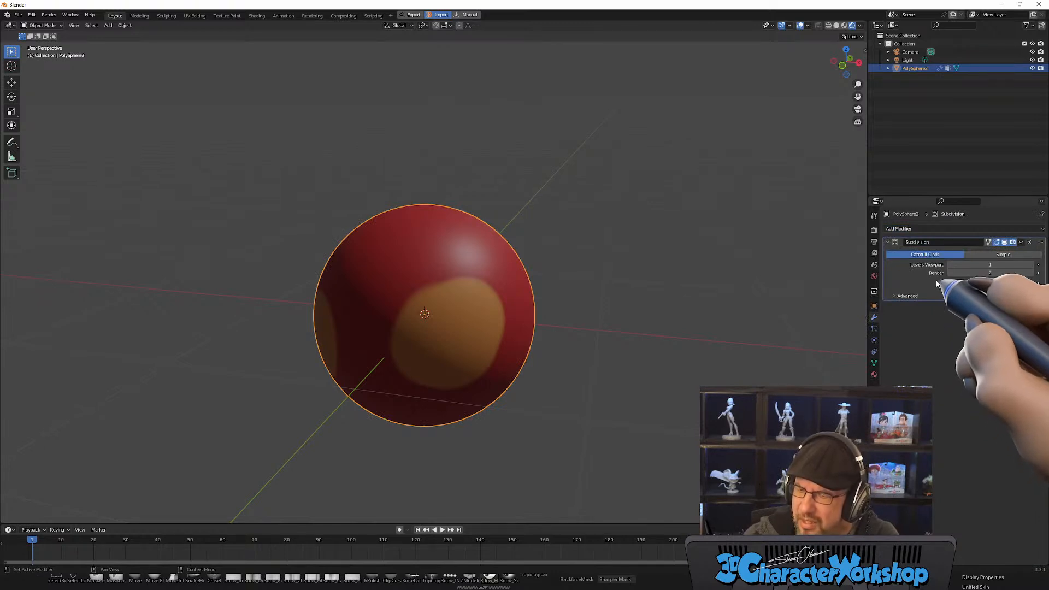
{"action": "left_click", "coordinate": [1029, 242]}
Step: Add a Multiresolution modifier to the sphere
{"action": "left_click", "coordinate": [905, 229]}
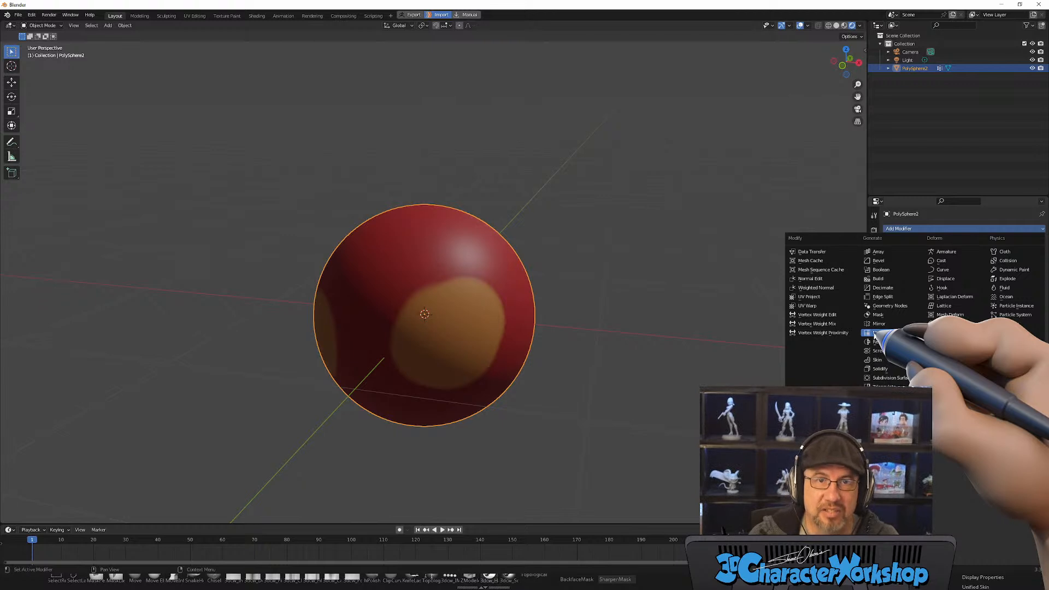
{"action": "left_click", "coordinate": [894, 332]}
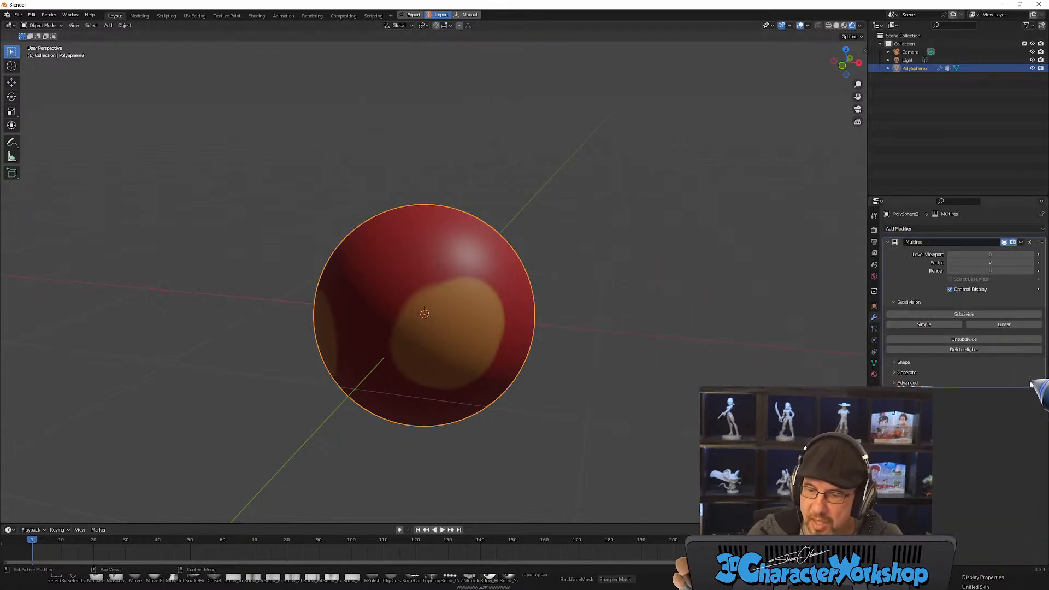
Step: Unsubdivide the sphere four times in the Multiresolution modifier to rebuild its lower subdivision levels
{"action": "left_click", "coordinate": [971, 339]}
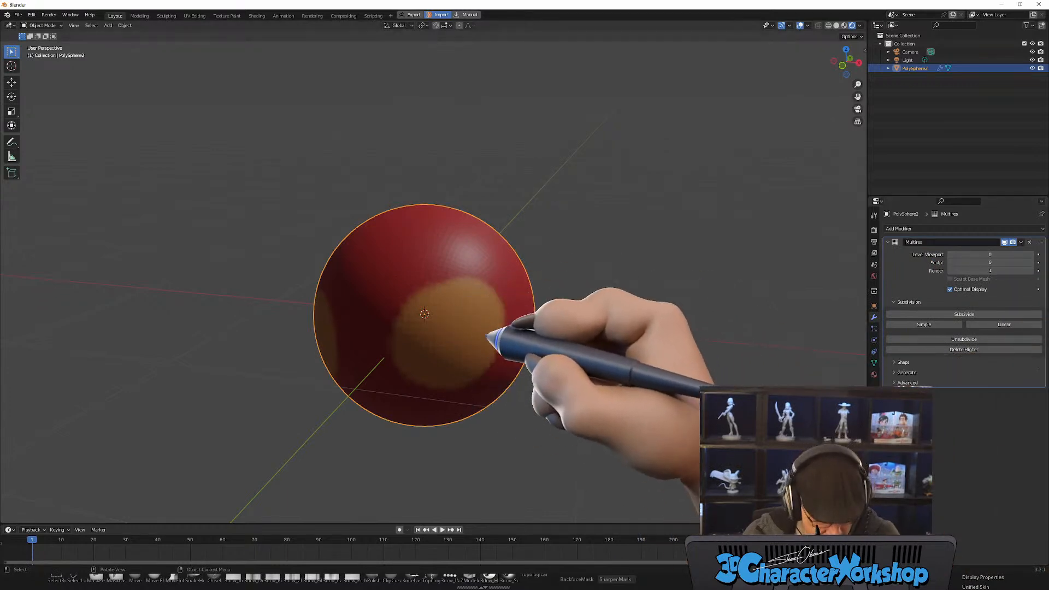
{"action": "left_click", "coordinate": [964, 340]}
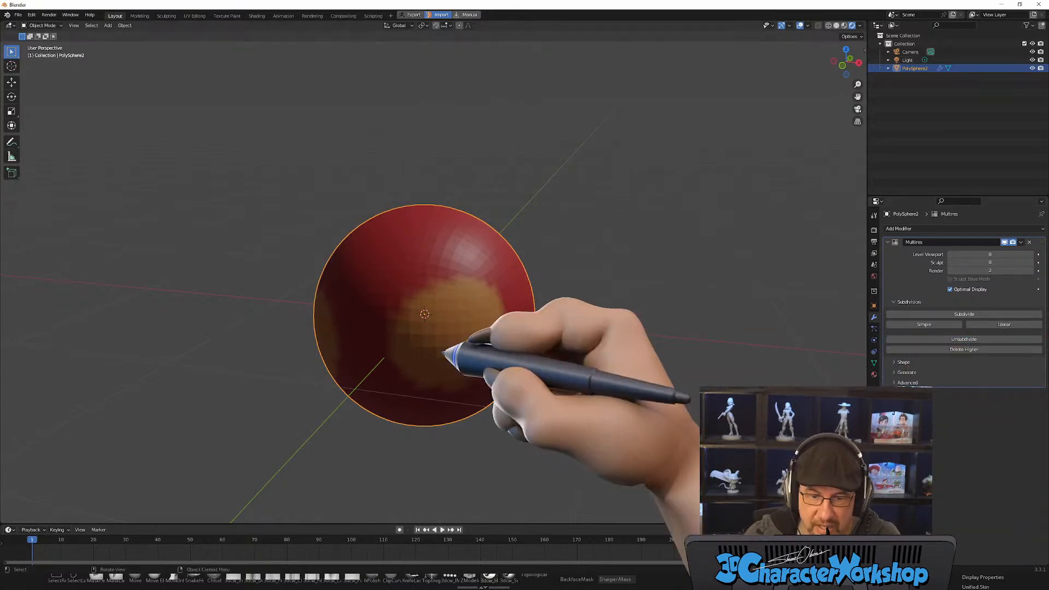
{"action": "left_click", "coordinate": [985, 339]}
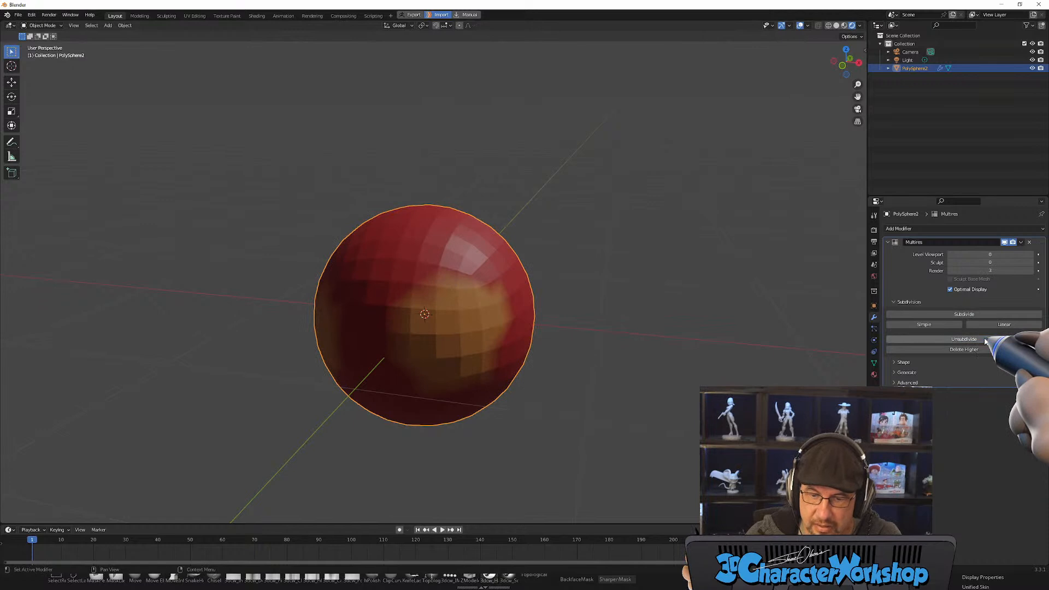
{"action": "left_click", "coordinate": [983, 340]}
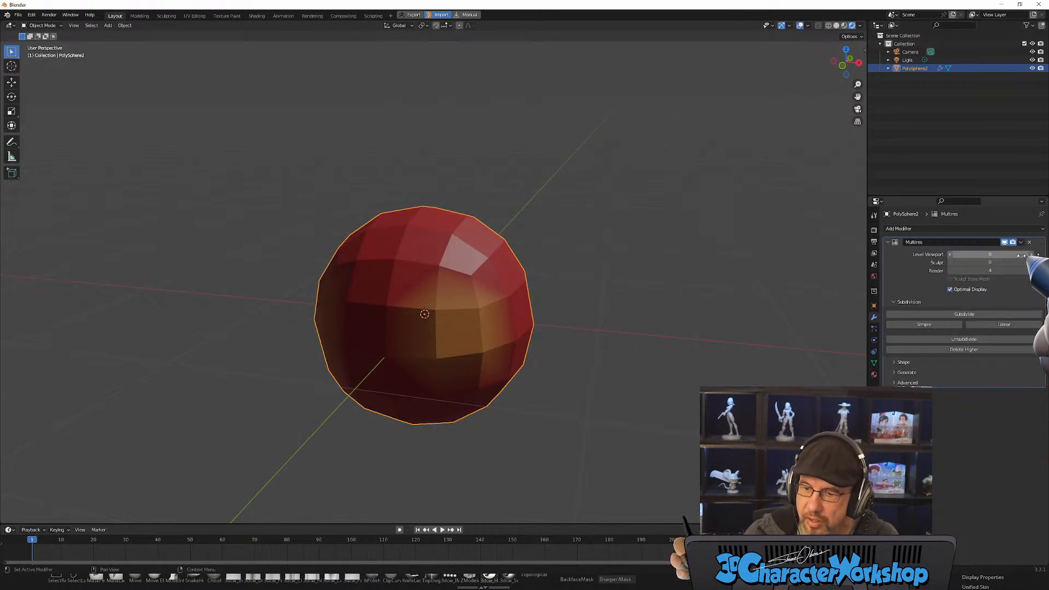
Step: Raise the Multiresolution modifier's viewport level to 4 on the sphere
{"action": "left_click", "coordinate": [1038, 254]}
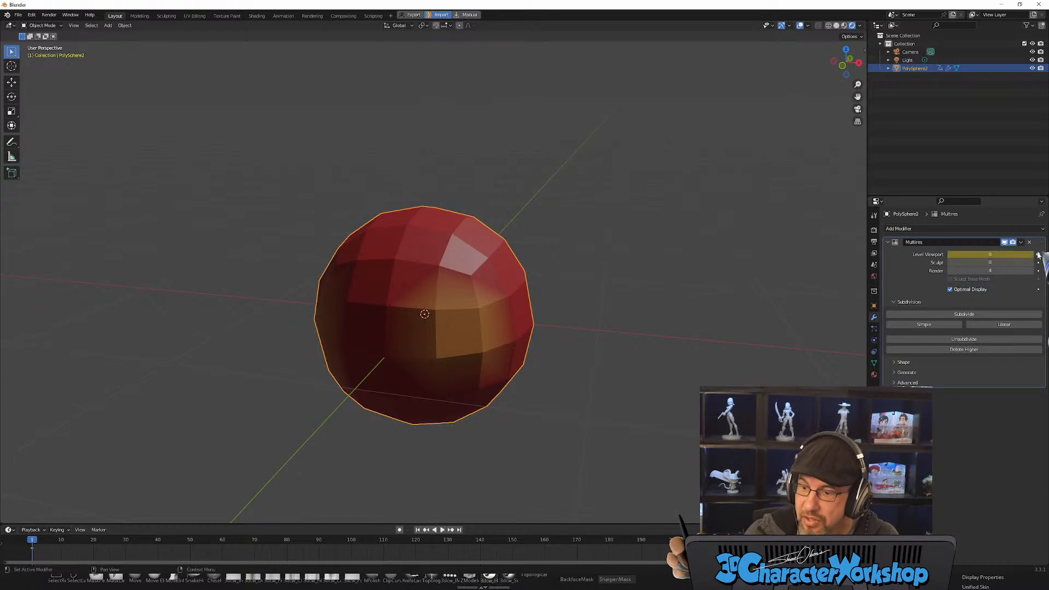
{"action": "left_click", "coordinate": [1033, 255]}
{"action": "left_click", "coordinate": [1032, 255]}
{"action": "left_click", "coordinate": [1032, 254]}
{"action": "left_click", "coordinate": [1032, 255]}
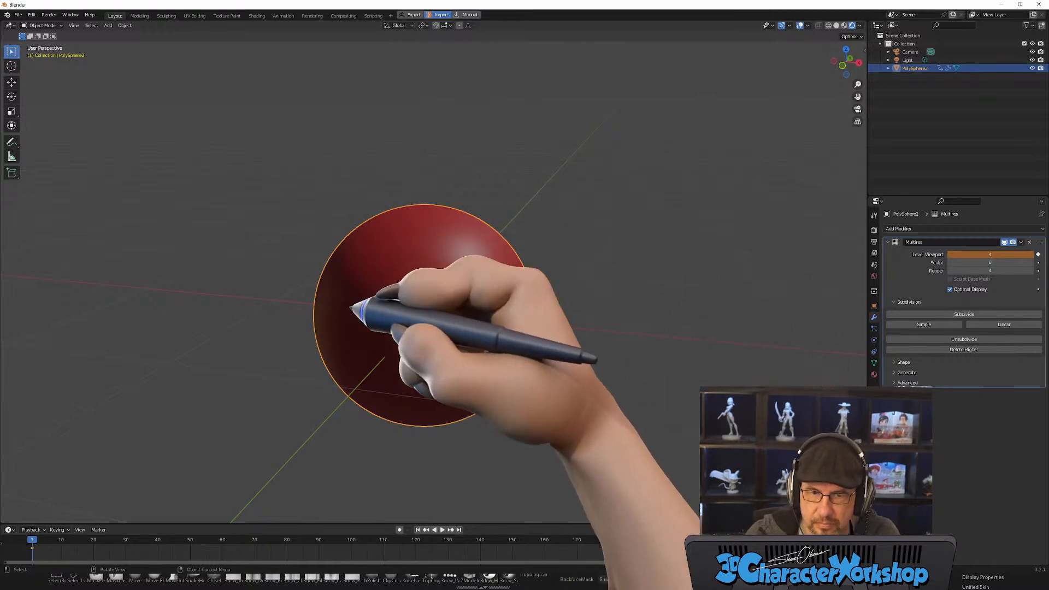
{"action": "scroll", "coordinate": [639, 262], "scroll_direction": "down", "scroll_amount": 1}
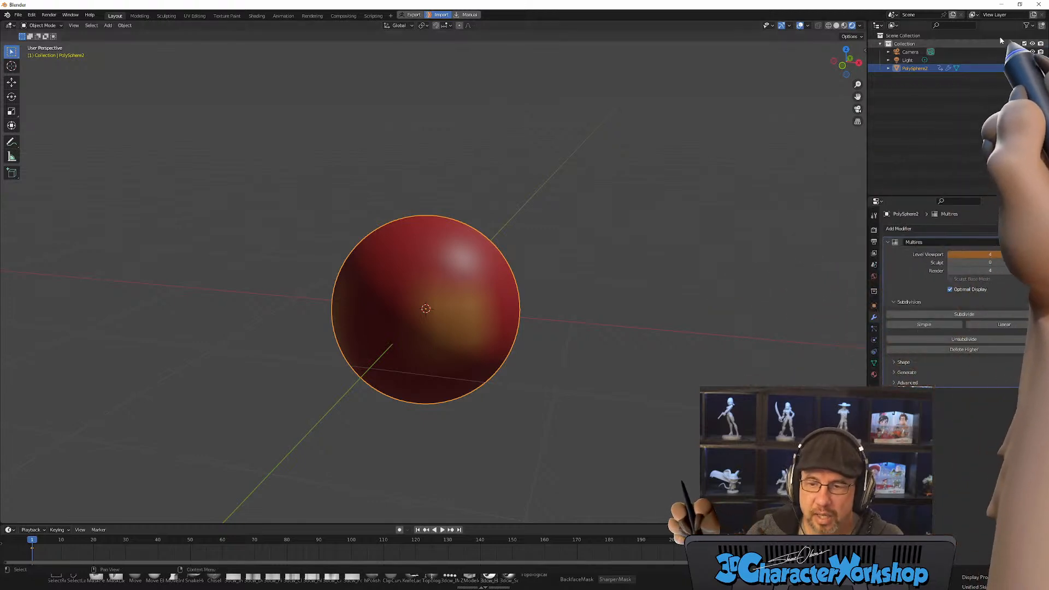
Step: Switch back to ZBrush, delete the painted PolySphere2 subtool and turn off solo display to show the whole bust
{"action": "left_click", "coordinate": [1034, 6]}
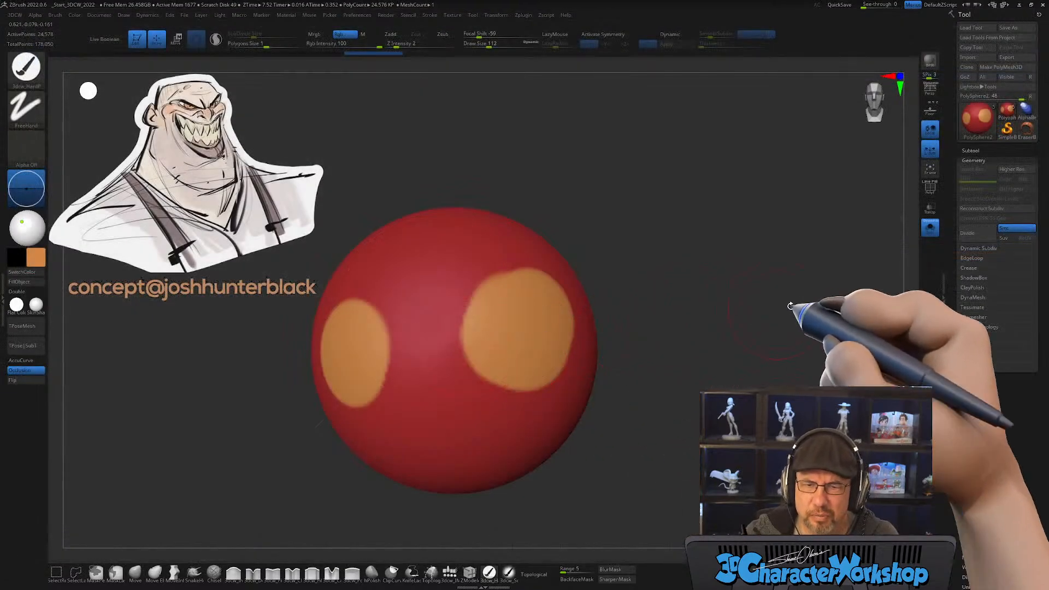
{"action": "left_click", "coordinate": [978, 150]}
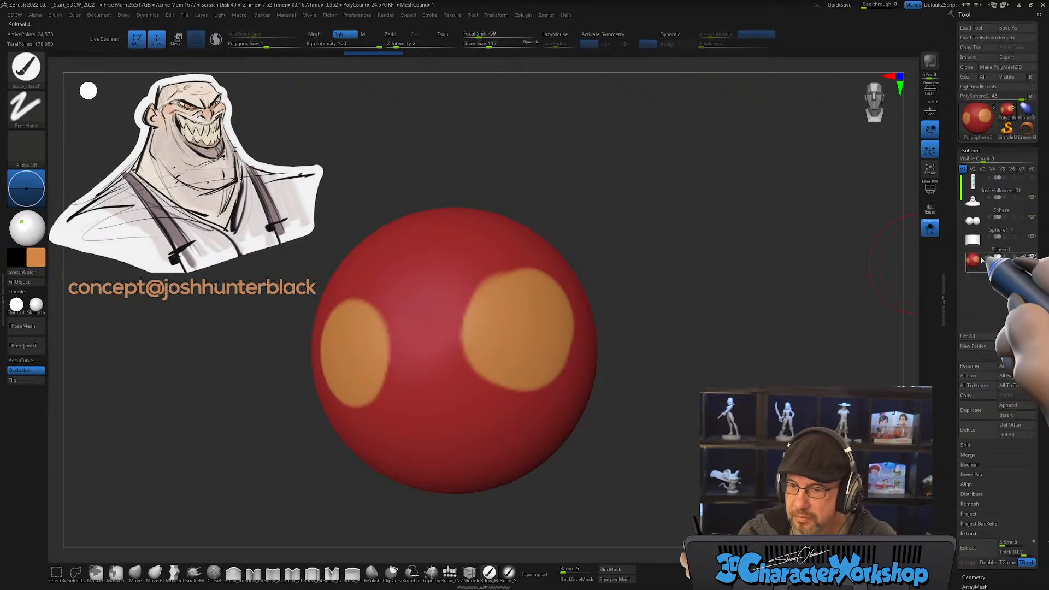
{"action": "left_click", "coordinate": [969, 430]}
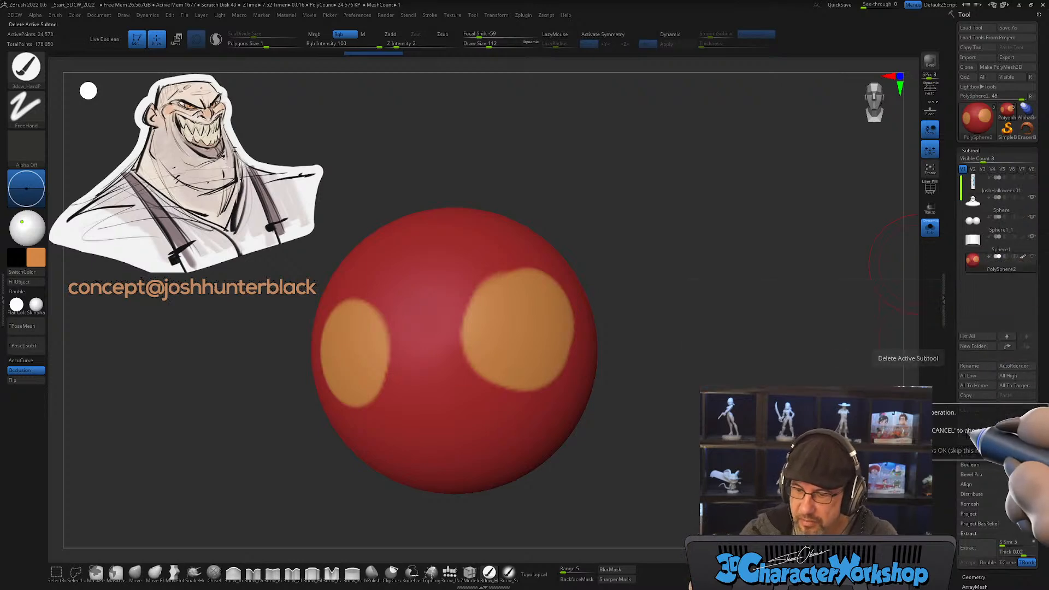
{"action": "left_click", "coordinate": [967, 437]}
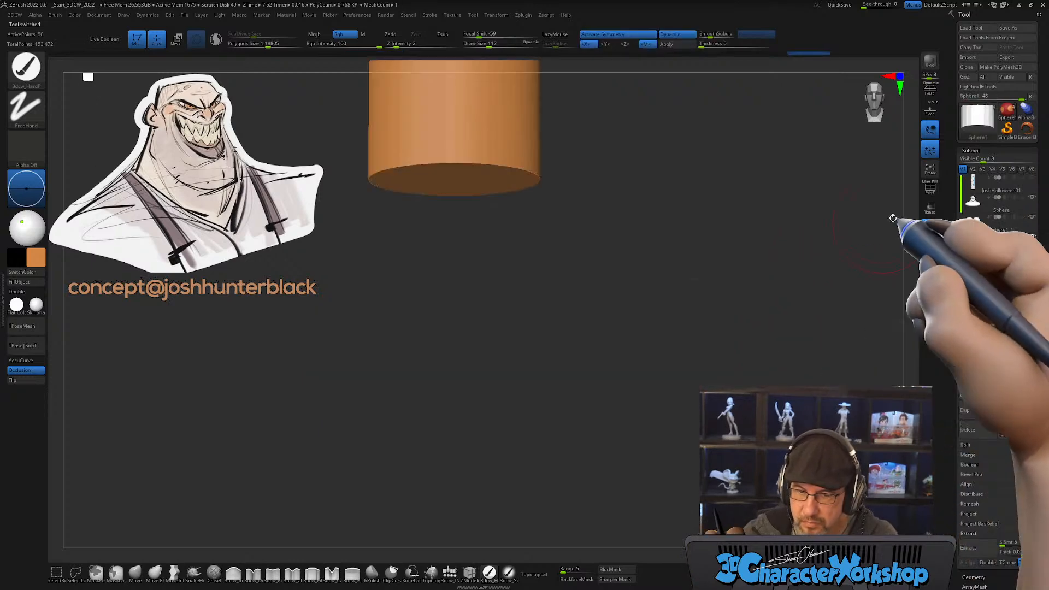
{"action": "left_click", "coordinate": [930, 227]}
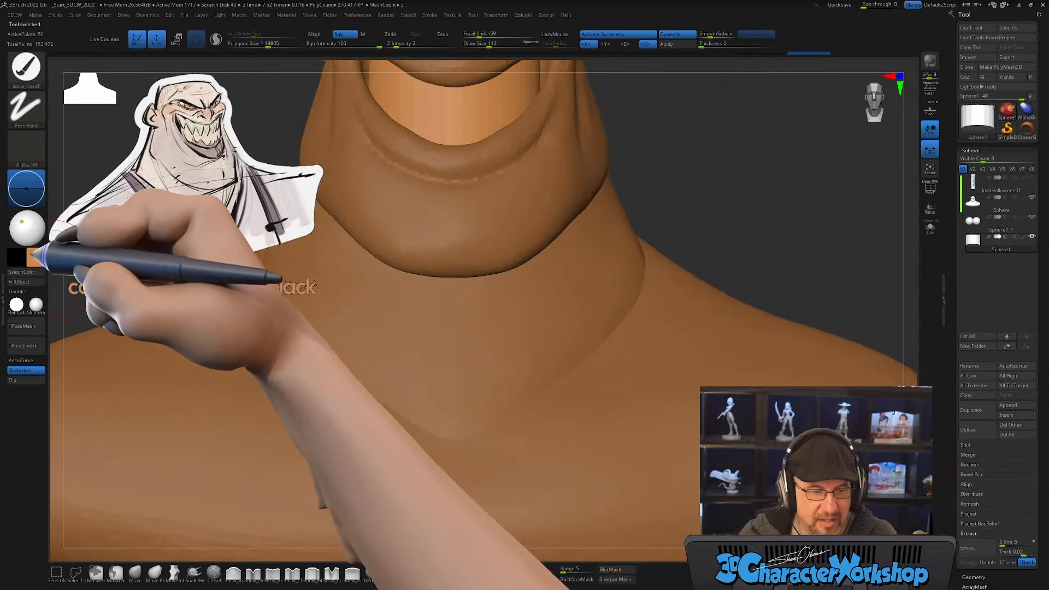
Step: Set the main colour to a near-white tone so the bust displays in a light neutral colour
{"action": "left_click", "coordinate": [34, 257]}
{"action": "left_click", "coordinate": [21, 241]}
{"action": "left_click_drag", "start_coordinate": [698, 222], "coordinate": [686, 280], "text": "alt"}
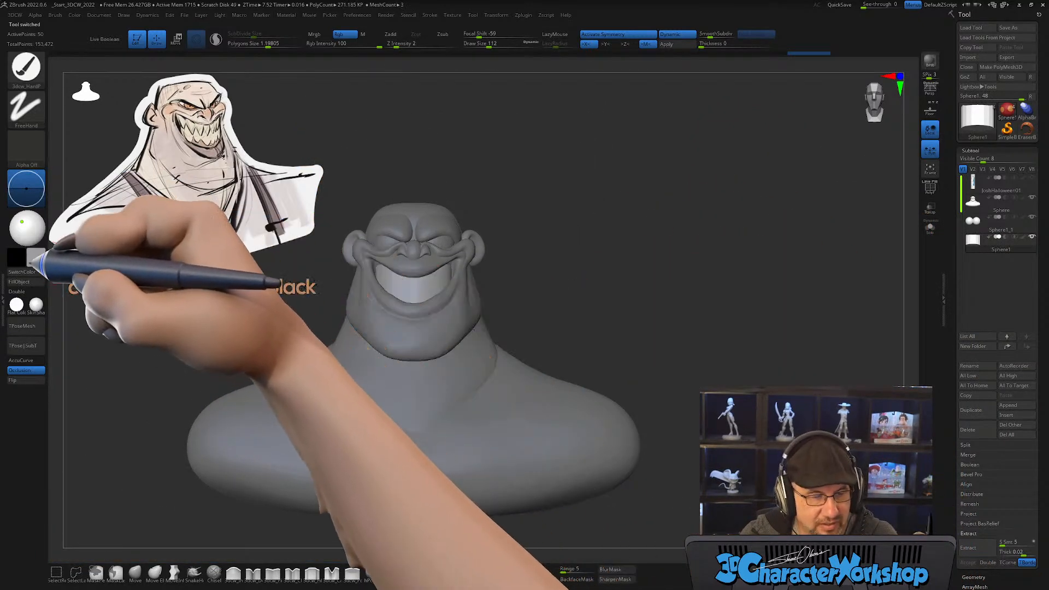
{"action": "left_click", "coordinate": [35, 256]}
{"action": "left_click", "coordinate": [24, 206]}
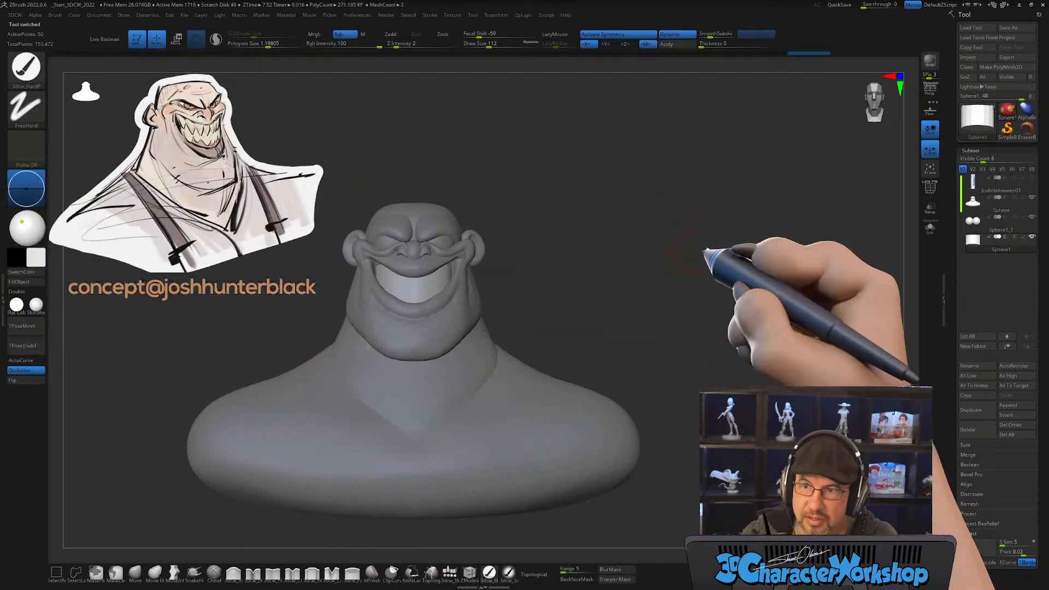
Step: Make the head subtool active and pull the nose tip slightly forward in profile with the Move brush
{"action": "left_click_drag", "start_coordinate": [719, 251], "coordinate": [673, 267]}
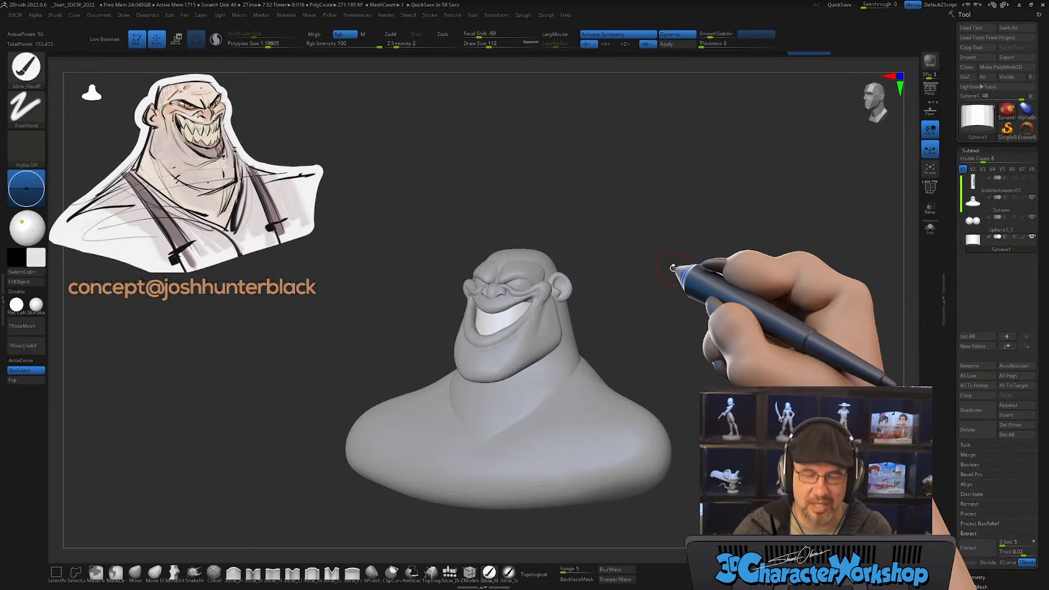
{"action": "left_click_drag", "start_coordinate": [642, 334], "coordinate": [688, 376]}
{"action": "right_click_drag", "start_coordinate": [506, 337], "coordinate": [502, 411]}
{"action": "left_click", "coordinate": [493, 359], "text": "alt"}
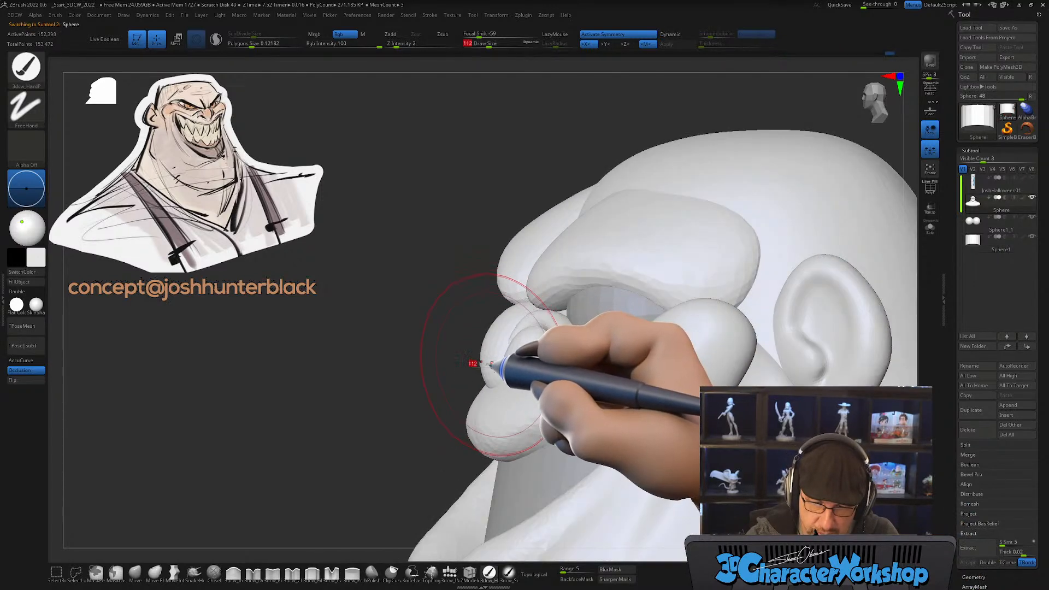
{"action": "left_click", "coordinate": [135, 571]}
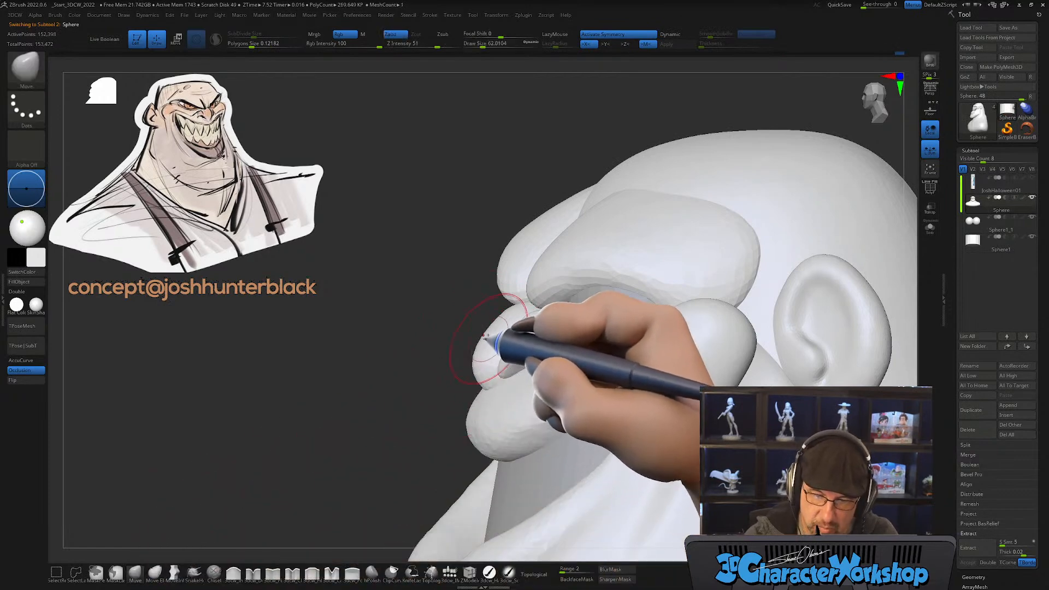
{"action": "mouse_move", "coordinate": [490, 348]}
{"action": "right_mouse_down"}
{"action": "mouse_move", "coordinate": [522, 374]}
{"action": "mouse_move", "coordinate": [511, 367]}
{"action": "mouse_move", "coordinate": [483, 392]}
{"action": "mouse_move", "coordinate": [741, 429]}
{"action": "mouse_move", "coordinate": [613, 421]}
{"action": "mouse_move", "coordinate": [560, 347]}
{"action": "mouse_move", "coordinate": [567, 356]}
{"action": "right_mouse_up"}
{"action": "right_click_drag", "start_coordinate": [564, 420], "coordinate": [547, 407]}
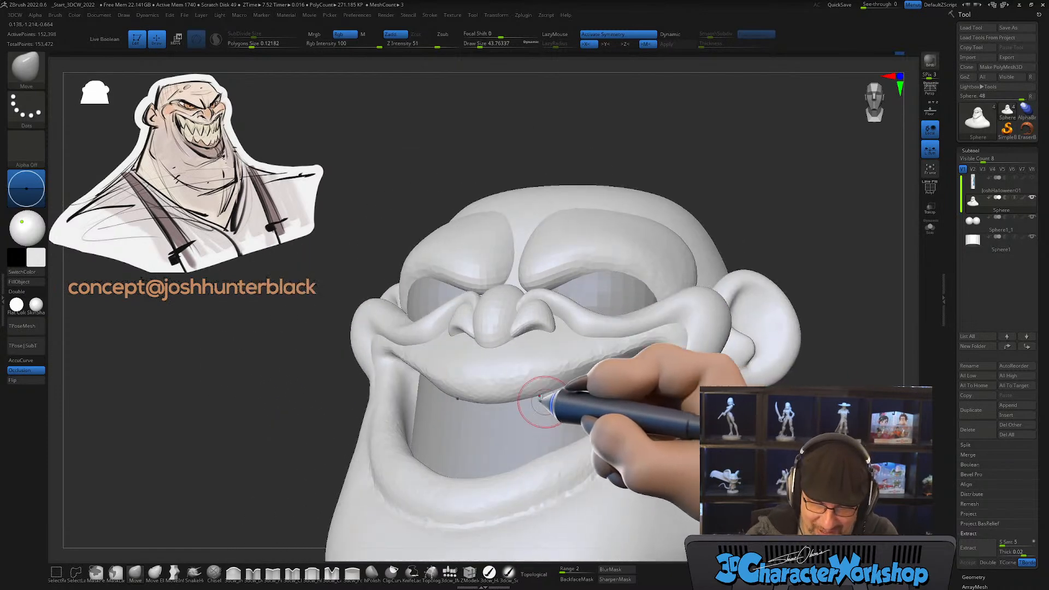
Step: Show the polyframe and smooth the upper lip, nose and brow ridges with Sculptris Pro to refine their mesh
{"action": "key", "text": "shift+f"}
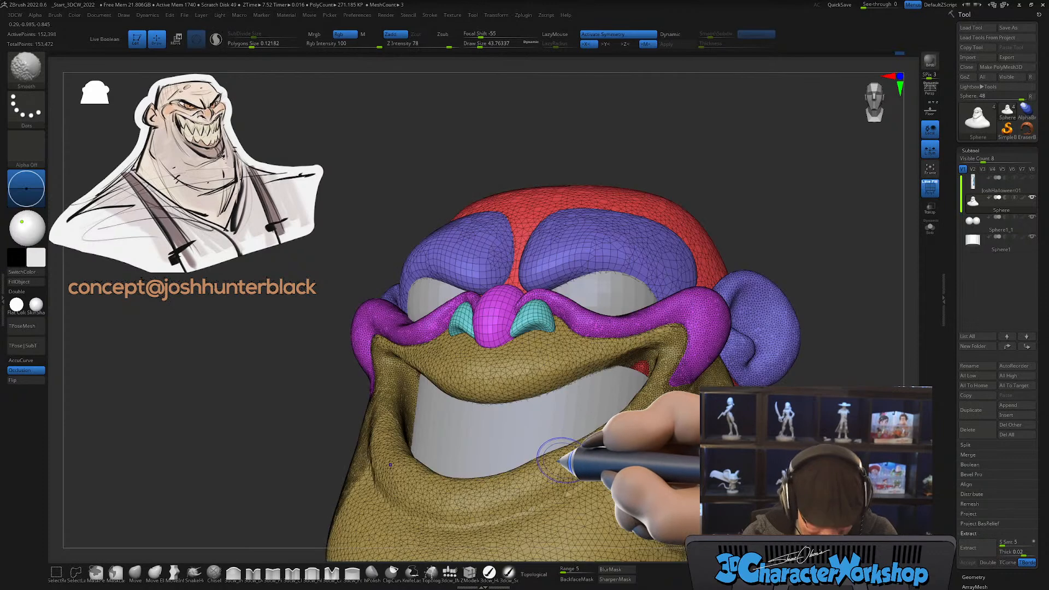
{"action": "right_click_drag", "start_coordinate": [538, 421], "coordinate": [516, 375]}
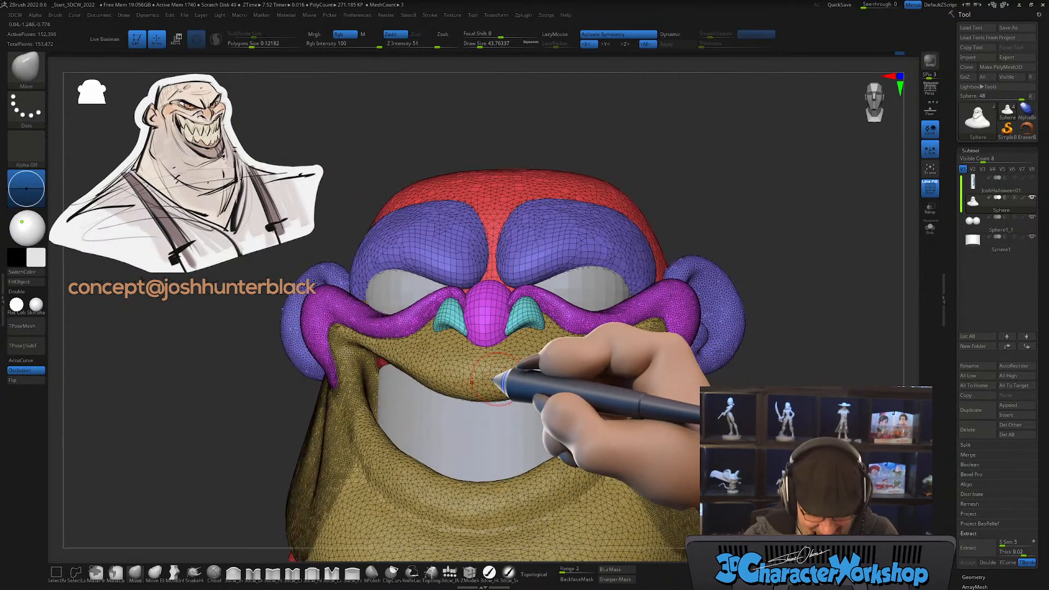
{"action": "key", "text": "shift"}
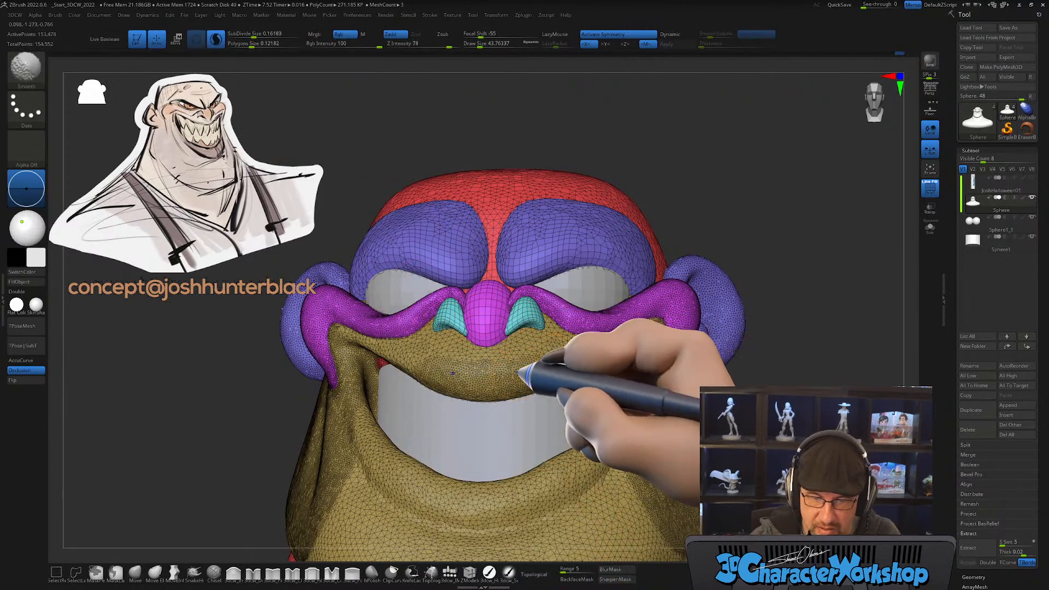
{"action": "left_click_drag", "start_coordinate": [534, 377], "coordinate": [629, 346], "text": "shift"}
{"action": "key", "text": "s"}
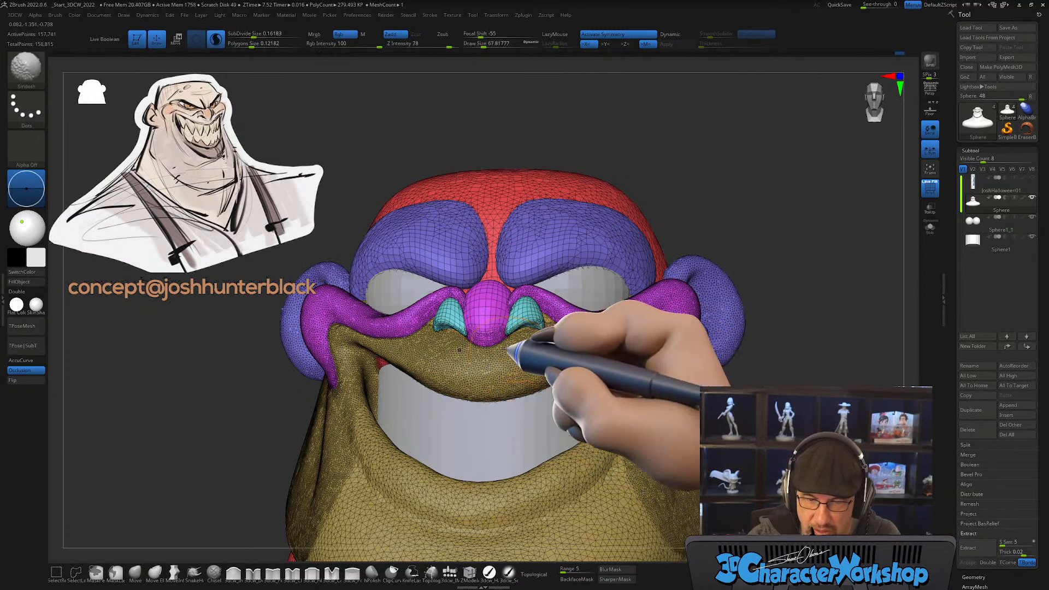
{"action": "mouse_move", "coordinate": [507, 305]}
{"action": "left_mouse_down", "text": "shift"}
{"action": "mouse_move", "coordinate": [541, 307]}
{"action": "mouse_move", "coordinate": [513, 284]}
{"action": "mouse_move", "coordinate": [539, 263]}
{"action": "mouse_move", "coordinate": [608, 254]}
{"action": "mouse_move", "coordinate": [631, 267]}
{"action": "left_mouse_up", "text": "shift"}
{"action": "left_click_drag", "start_coordinate": [811, 409], "coordinate": [800, 382]}
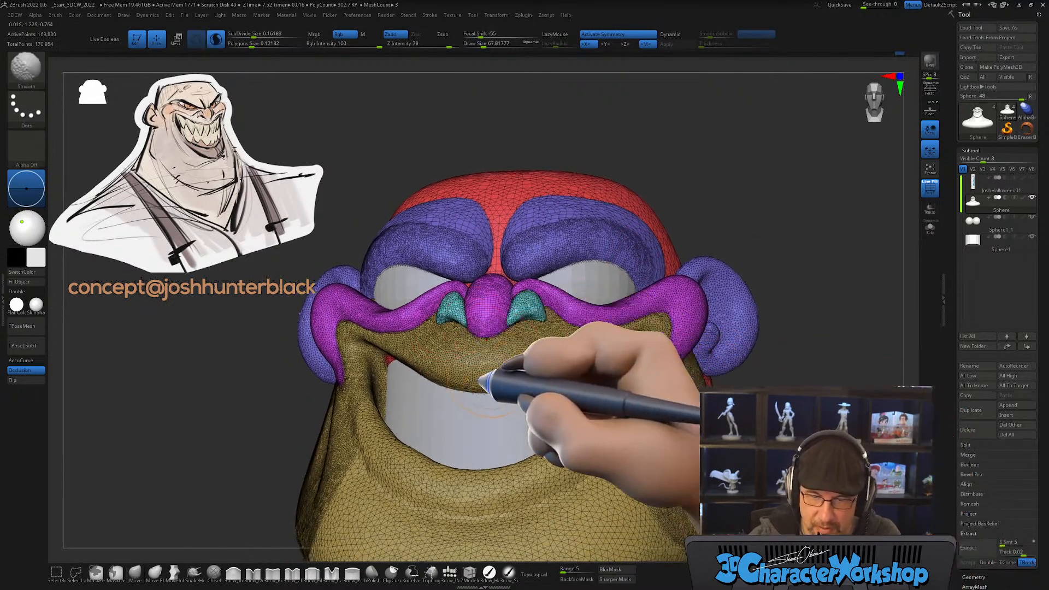
Step: Smooth the cheeks, the lower lip and the folds around the mouth with Sculptris Pro to densify their mesh
{"action": "right_click_drag", "start_coordinate": [577, 374], "coordinate": [555, 409]}
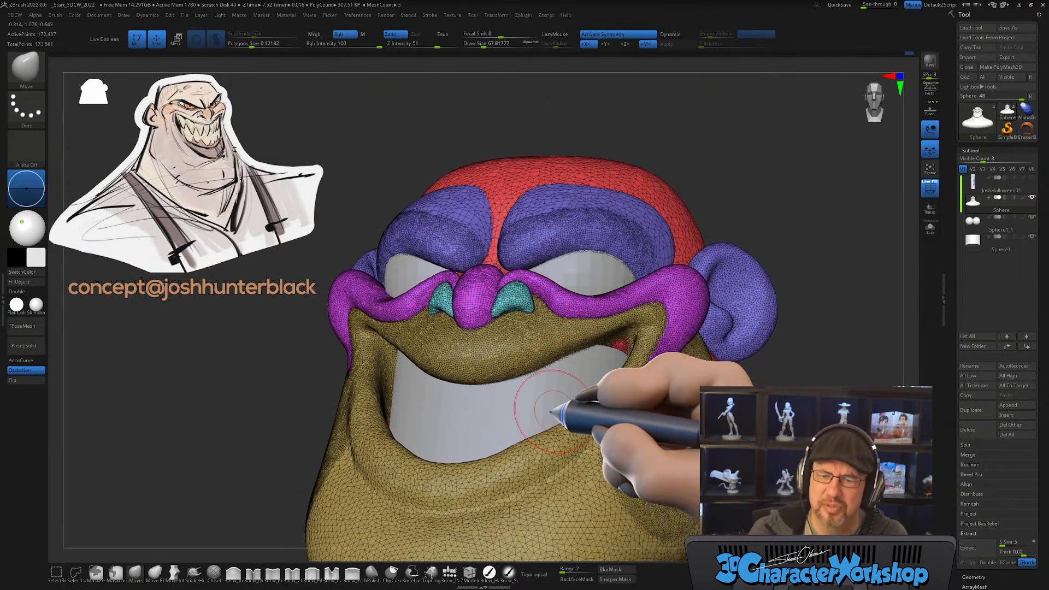
{"action": "right_click_drag", "start_coordinate": [541, 365], "coordinate": [545, 376], "text": "ctrl"}
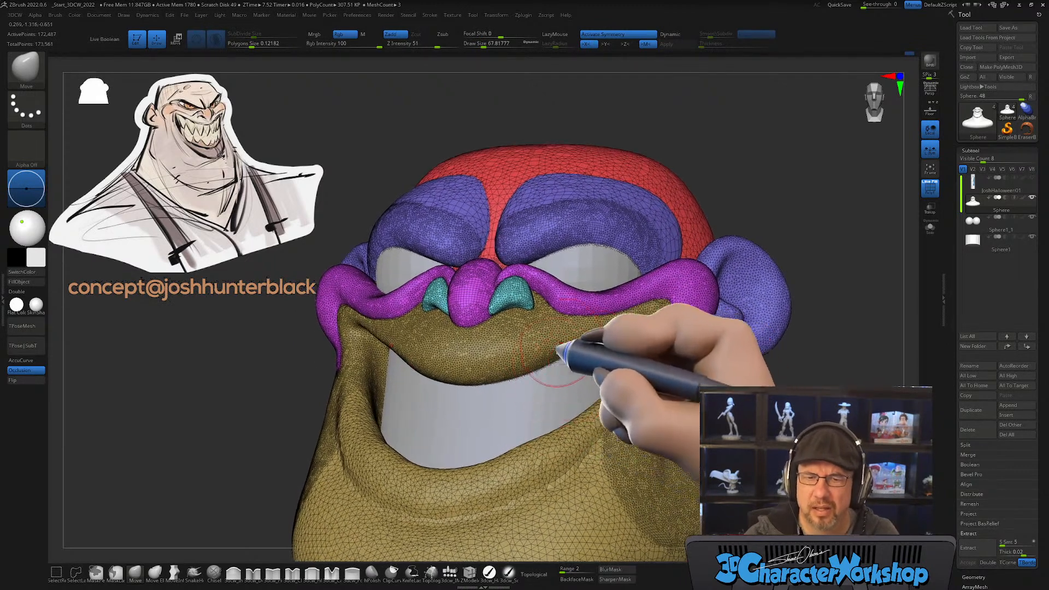
{"action": "left_click_drag", "start_coordinate": [598, 343], "coordinate": [645, 323], "text": "shift"}
{"action": "right_click_drag", "start_coordinate": [662, 328], "coordinate": [638, 383]}
{"action": "mouse_move", "coordinate": [398, 490]}
{"action": "left_mouse_down", "text": "shift"}
{"action": "mouse_move", "coordinate": [434, 516]}
{"action": "mouse_move", "coordinate": [580, 446]}
{"action": "mouse_move", "coordinate": [445, 524]}
{"action": "mouse_move", "coordinate": [529, 508]}
{"action": "left_mouse_up", "text": "shift"}
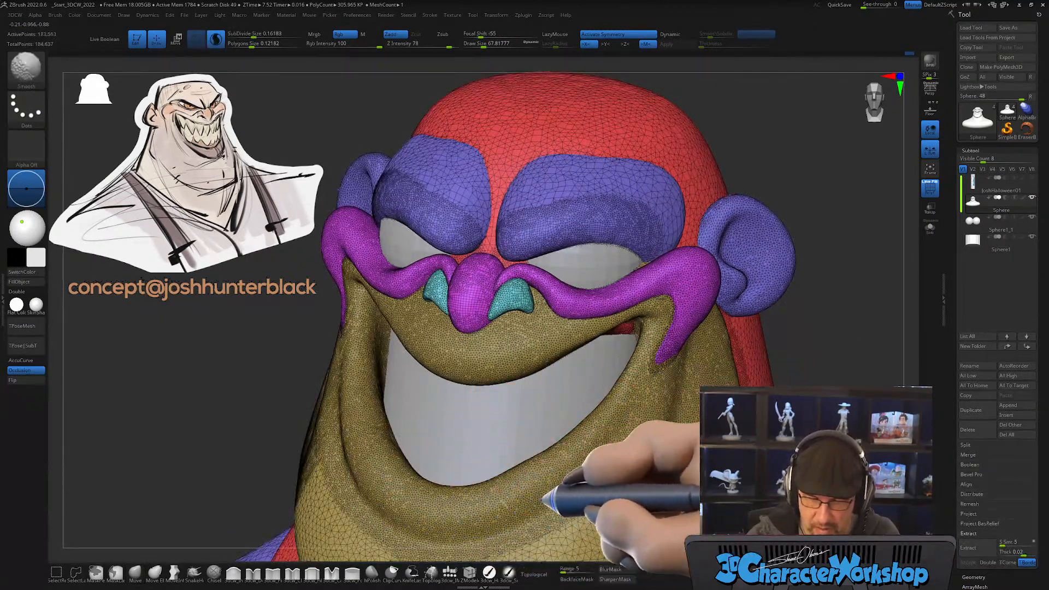
{"action": "right_click_drag", "start_coordinate": [594, 466], "coordinate": [603, 393], "text": "alt"}
{"action": "left_click_drag", "start_coordinate": [434, 455], "coordinate": [569, 408], "text": "shift"}
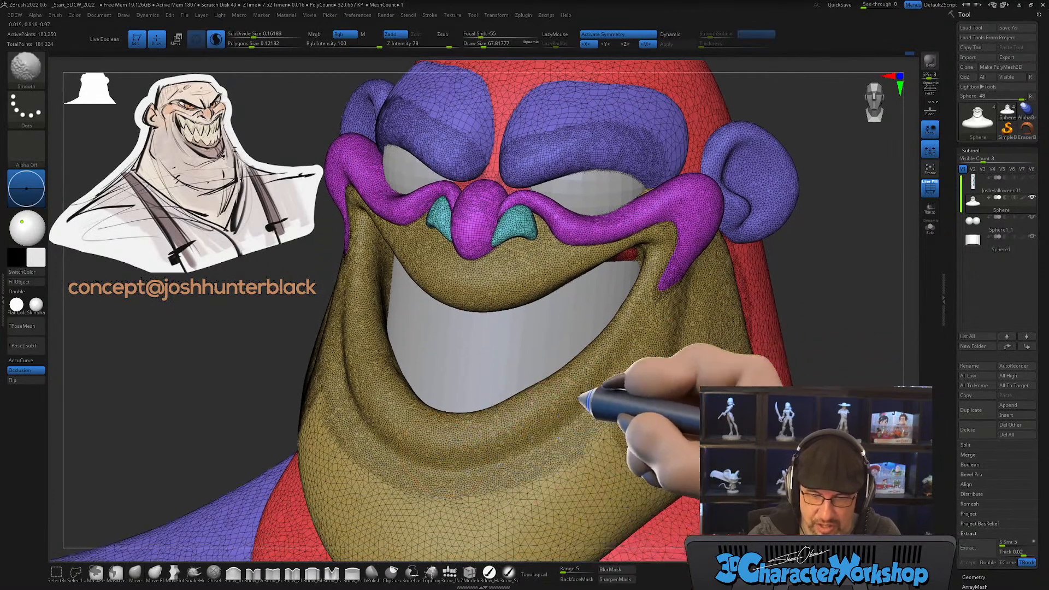
Step: Smooth the remaining rough areas along the lower lip rim and up toward the mouth corner
{"action": "mouse_move", "coordinate": [533, 415]}
{"action": "right_mouse_down"}
{"action": "mouse_move", "coordinate": [555, 420]}
{"action": "mouse_move", "coordinate": [495, 420]}
{"action": "right_mouse_up"}
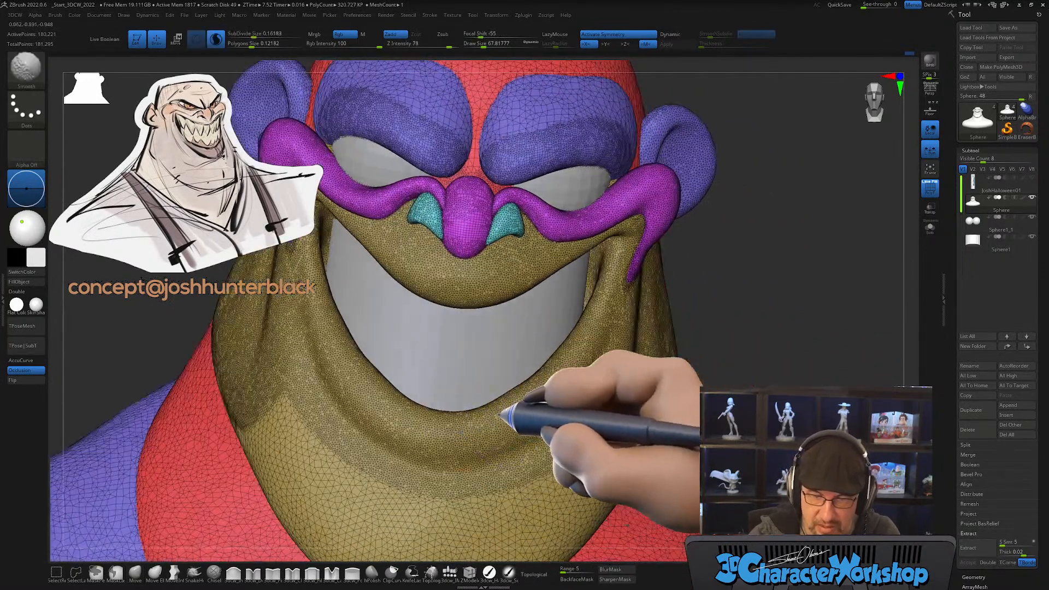
{"action": "left_click_drag", "start_coordinate": [523, 404], "coordinate": [531, 432], "text": "shift"}
{"action": "mouse_move", "coordinate": [565, 403]}
{"action": "right_mouse_down"}
{"action": "mouse_move", "coordinate": [519, 412]}
{"action": "mouse_move", "coordinate": [538, 413]}
{"action": "right_mouse_up"}
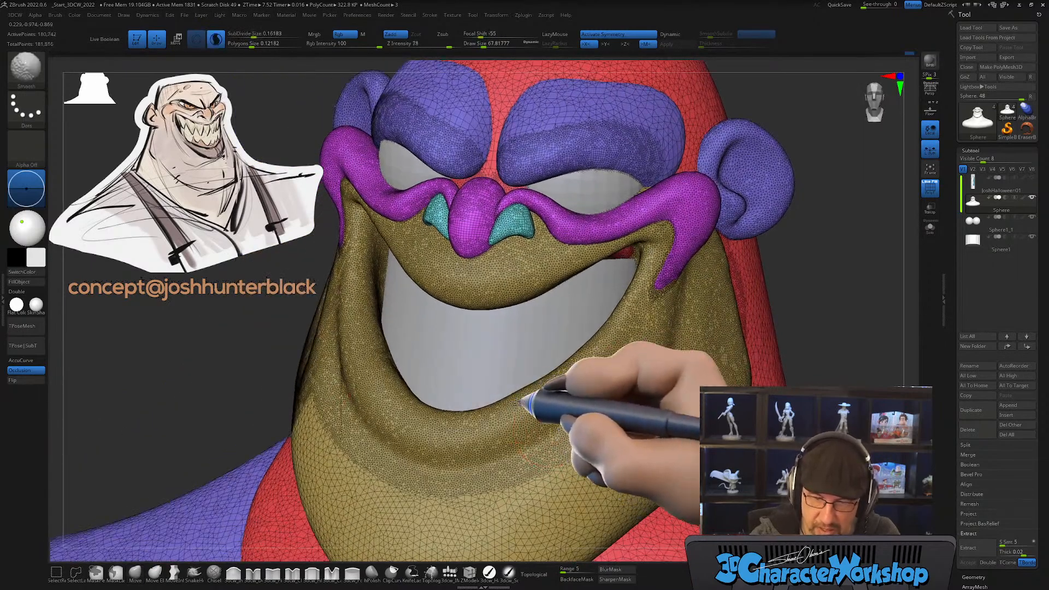
{"action": "mouse_move", "coordinate": [603, 333]}
{"action": "left_mouse_down", "text": "shift"}
{"action": "mouse_move", "coordinate": [634, 286]}
{"action": "mouse_move", "coordinate": [607, 356]}
{"action": "left_mouse_up", "text": "shift"}
{"action": "mouse_move", "coordinate": [608, 356]}
{"action": "right_mouse_down"}
{"action": "mouse_move", "coordinate": [562, 361]}
{"action": "mouse_move", "coordinate": [620, 369]}
{"action": "mouse_move", "coordinate": [594, 354]}
{"action": "mouse_move", "coordinate": [601, 377]}
{"action": "right_mouse_up"}
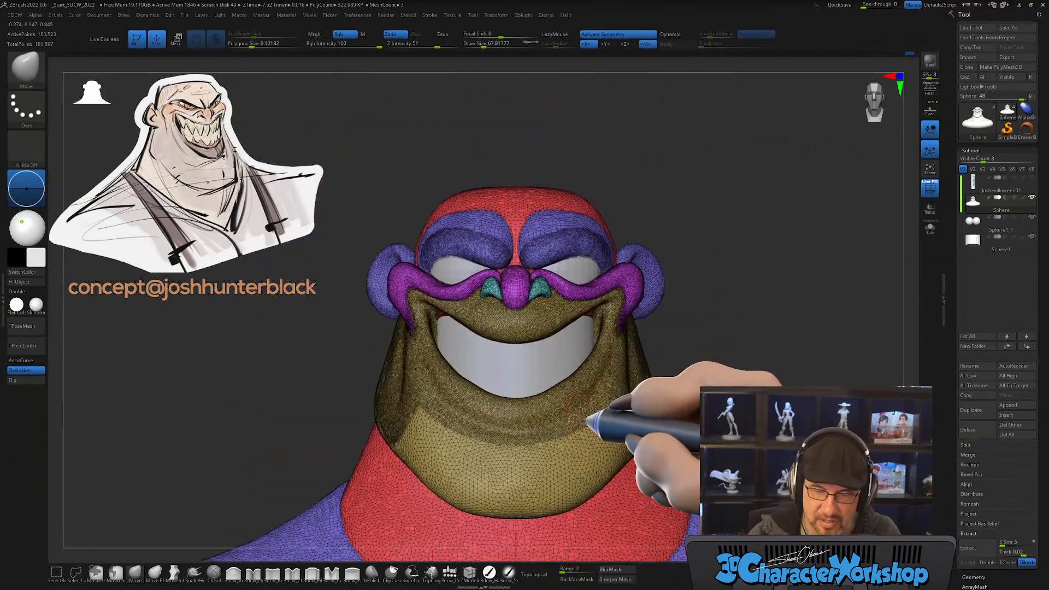
{"action": "right_click_drag", "start_coordinate": [589, 418], "coordinate": [598, 383]}
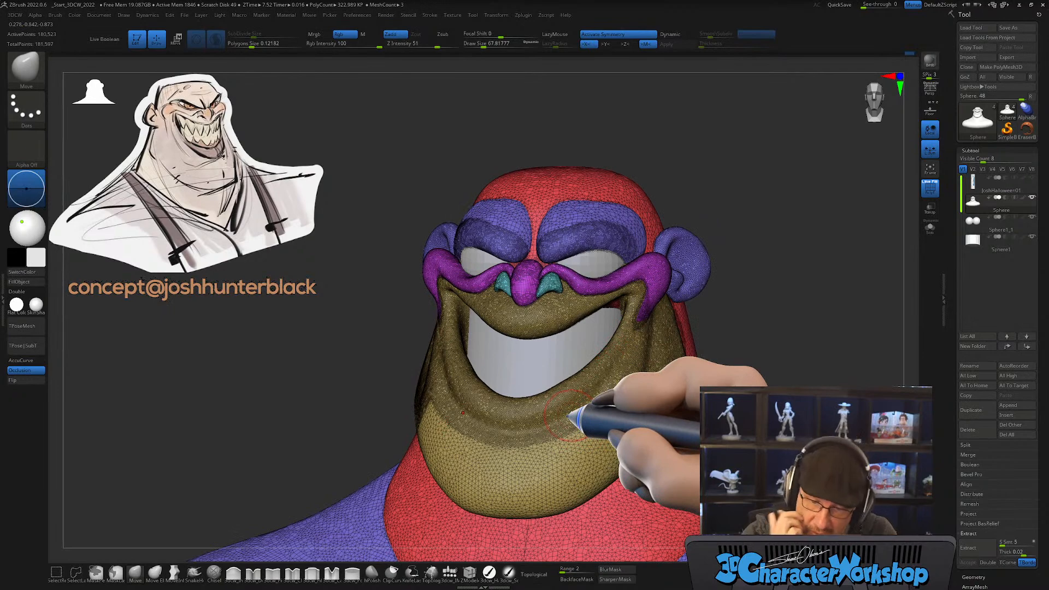
{"action": "mouse_move", "coordinate": [537, 377]}
{"action": "right_mouse_down", "text": "alt"}
{"action": "mouse_move", "coordinate": [522, 387]}
{"action": "mouse_move", "coordinate": [514, 420]}
{"action": "mouse_move", "coordinate": [519, 411]}
{"action": "right_mouse_up", "text": "alt"}
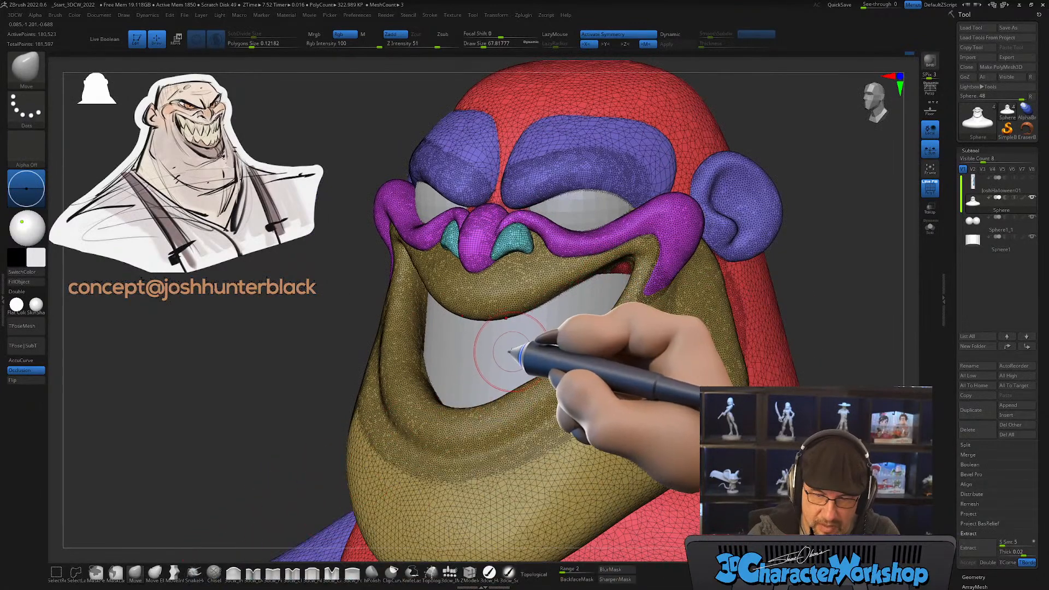
{"action": "mouse_move", "coordinate": [512, 353]}
{"action": "right_mouse_down", "text": "shift"}
{"action": "mouse_move", "coordinate": [530, 351]}
{"action": "mouse_move", "coordinate": [518, 367]}
{"action": "right_mouse_up", "text": "shift"}
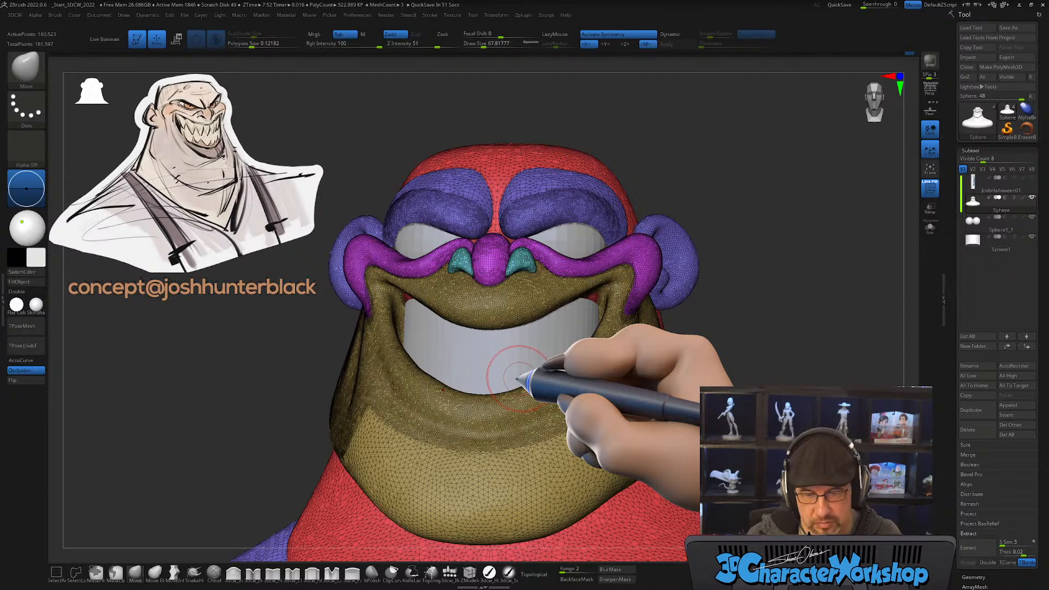
{"action": "right_click_drag", "start_coordinate": [546, 440], "coordinate": [538, 446]}
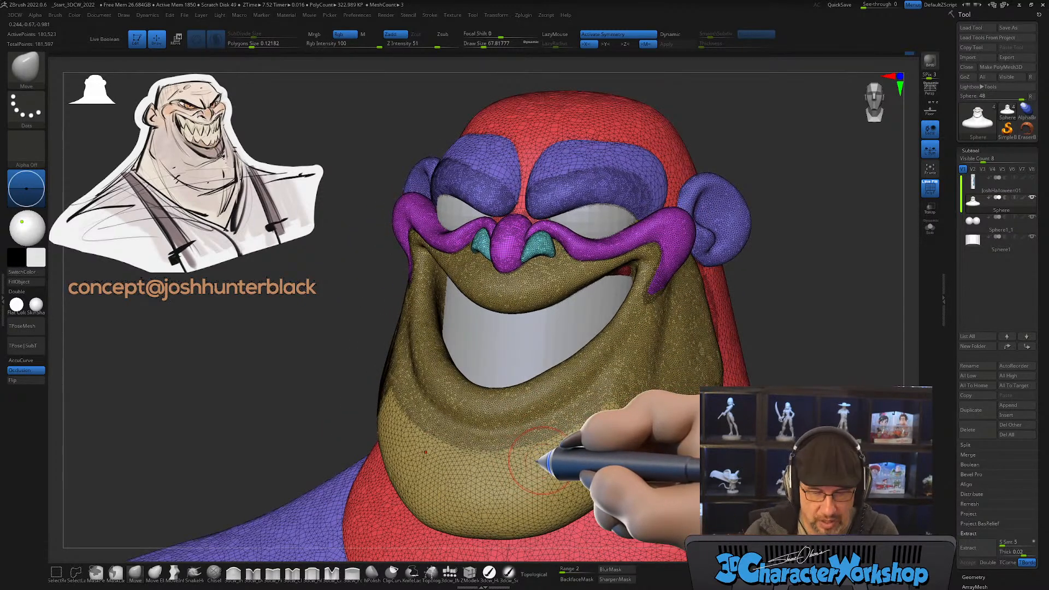
{"action": "mouse_move", "coordinate": [588, 423]}
{"action": "right_mouse_down"}
{"action": "mouse_move", "coordinate": [568, 414]}
{"action": "mouse_move", "coordinate": [565, 443]}
{"action": "right_mouse_up"}
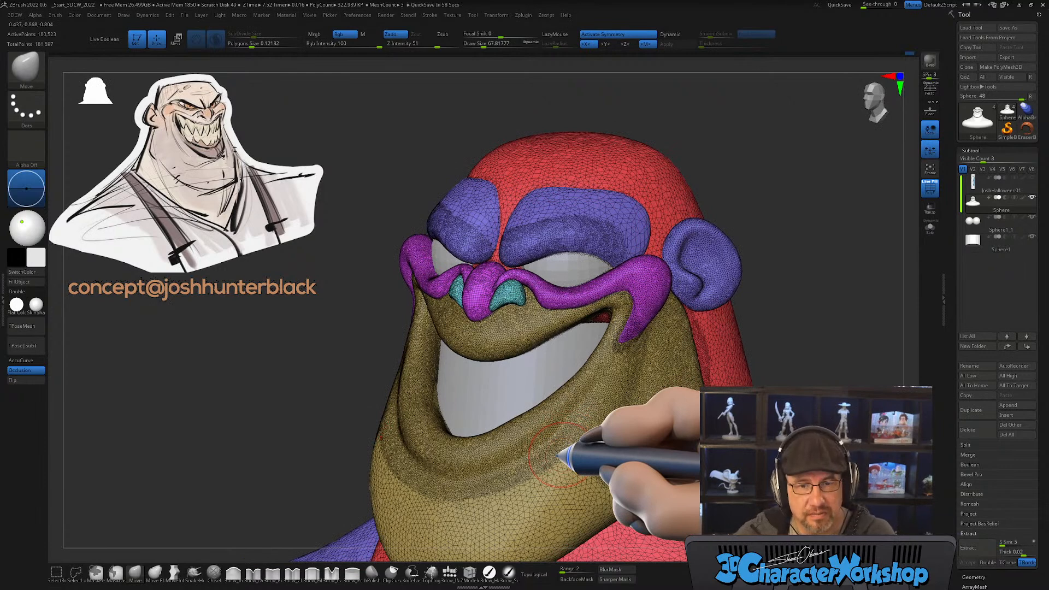
Step: Smooth the brow ridges and the forehead around them with Sculptris Pro to refine their mesh
{"action": "mouse_move", "coordinate": [539, 241]}
{"action": "right_mouse_down"}
{"action": "mouse_move", "coordinate": [536, 276]}
{"action": "mouse_move", "coordinate": [548, 279]}
{"action": "right_mouse_up"}
{"action": "mouse_move", "coordinate": [519, 271]}
{"action": "left_mouse_down", "text": "shift"}
{"action": "mouse_move", "coordinate": [490, 273]}
{"action": "mouse_move", "coordinate": [605, 258]}
{"action": "mouse_move", "coordinate": [624, 274]}
{"action": "left_mouse_up", "text": "shift"}
{"action": "right_click_drag", "start_coordinate": [610, 257], "coordinate": [607, 221]}
{"action": "mouse_move", "coordinate": [496, 290]}
{"action": "left_mouse_down", "text": "shift"}
{"action": "mouse_move", "coordinate": [486, 276]}
{"action": "mouse_move", "coordinate": [534, 272]}
{"action": "left_mouse_up", "text": "shift"}
{"action": "right_click_drag", "start_coordinate": [534, 262], "coordinate": [535, 299]}
{"action": "mouse_move", "coordinate": [515, 234]}
{"action": "left_mouse_down", "text": "shift"}
{"action": "mouse_move", "coordinate": [610, 219]}
{"action": "mouse_move", "coordinate": [644, 243]}
{"action": "left_mouse_up", "text": "shift"}
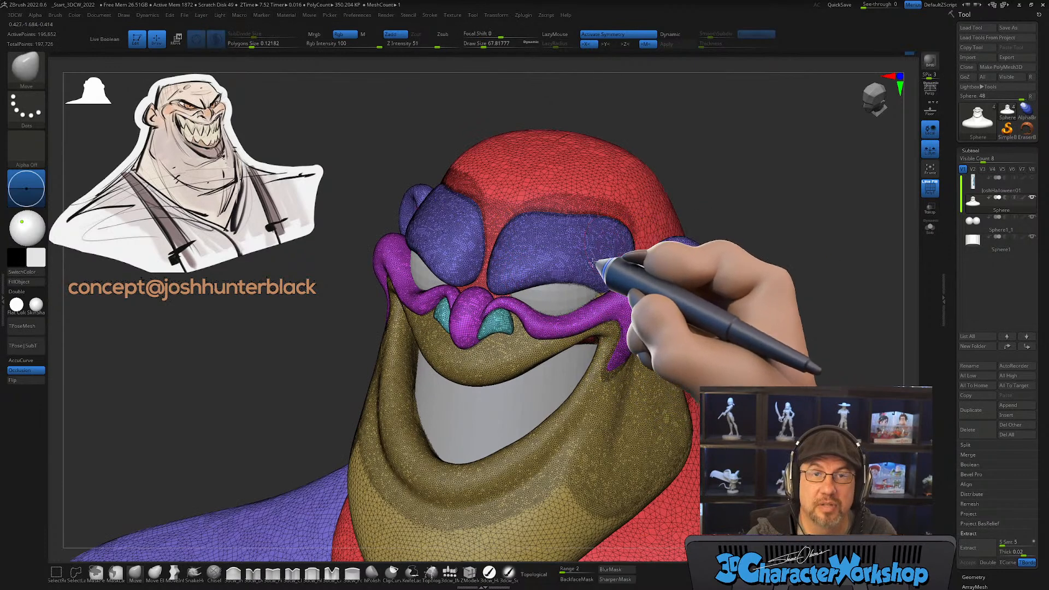
Step: Smooth the cheek below the ear and down along the jaw to densify its mesh
{"action": "right_click_drag", "start_coordinate": [613, 271], "coordinate": [662, 276]}
{"action": "left_click_drag", "start_coordinate": [658, 298], "coordinate": [681, 346], "text": "shift"}
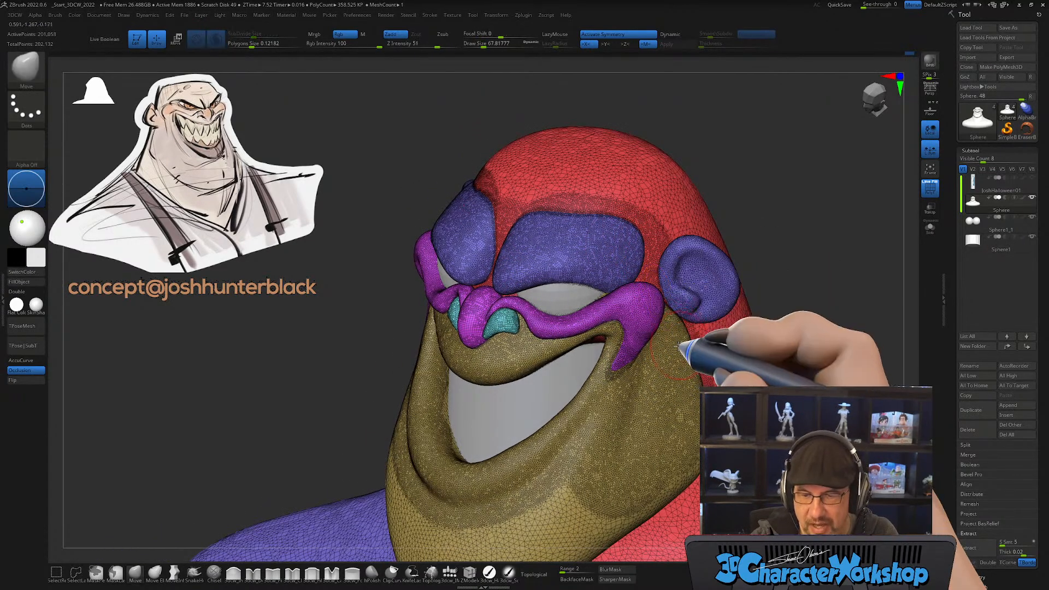
{"action": "right_click_drag", "start_coordinate": [681, 328], "coordinate": [705, 318]}
{"action": "mouse_move", "coordinate": [704, 318]}
{"action": "left_mouse_down", "text": "shift"}
{"action": "mouse_move", "coordinate": [720, 383]}
{"action": "mouse_move", "coordinate": [594, 498]}
{"action": "mouse_move", "coordinate": [550, 486]}
{"action": "left_mouse_up", "text": "shift"}
Step: Smooth the chin below the lower lip and the fold beside the mouth with Sculptris Pro
{"action": "mouse_move", "coordinate": [552, 470]}
{"action": "right_mouse_down"}
{"action": "mouse_move", "coordinate": [616, 428]}
{"action": "mouse_move", "coordinate": [585, 461]}
{"action": "mouse_move", "coordinate": [586, 435]}
{"action": "right_mouse_up"}
{"action": "left_click_drag", "start_coordinate": [465, 478], "coordinate": [603, 458], "text": "shift"}
{"action": "mouse_move", "coordinate": [590, 372]}
{"action": "right_mouse_down", "text": "ctrl"}
{"action": "mouse_move", "coordinate": [585, 399]}
{"action": "mouse_move", "coordinate": [594, 378]}
{"action": "right_mouse_up", "text": "ctrl"}
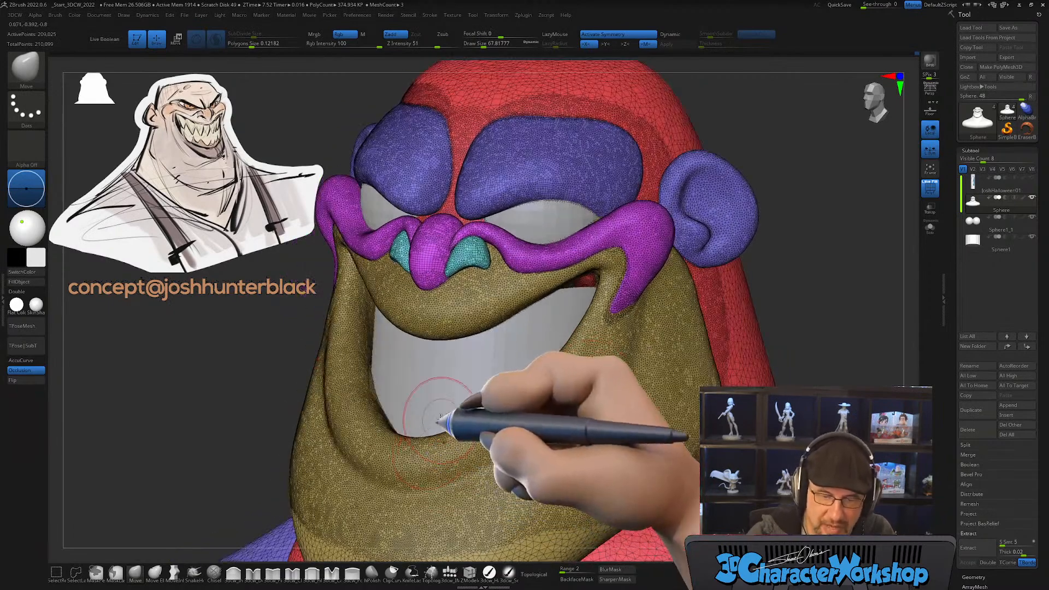
{"action": "right_click_drag", "start_coordinate": [400, 377], "coordinate": [382, 403]}
{"action": "mouse_move", "coordinate": [389, 401]}
{"action": "left_mouse_down", "text": "shift"}
{"action": "mouse_move", "coordinate": [382, 379]}
{"action": "mouse_move", "coordinate": [416, 440]}
{"action": "mouse_move", "coordinate": [386, 421]}
{"action": "mouse_move", "coordinate": [405, 375]}
{"action": "left_mouse_up", "text": "shift"}
{"action": "mouse_move", "coordinate": [444, 424]}
{"action": "right_mouse_down", "text": "ctrl"}
{"action": "mouse_move", "coordinate": [453, 394]}
{"action": "mouse_move", "coordinate": [476, 398]}
{"action": "right_mouse_up", "text": "ctrl"}
{"action": "mouse_move", "coordinate": [710, 408]}
{"action": "right_mouse_down", "text": "alt"}
{"action": "mouse_move", "coordinate": [728, 396]}
{"action": "mouse_move", "coordinate": [693, 408]}
{"action": "right_mouse_up", "text": "alt"}
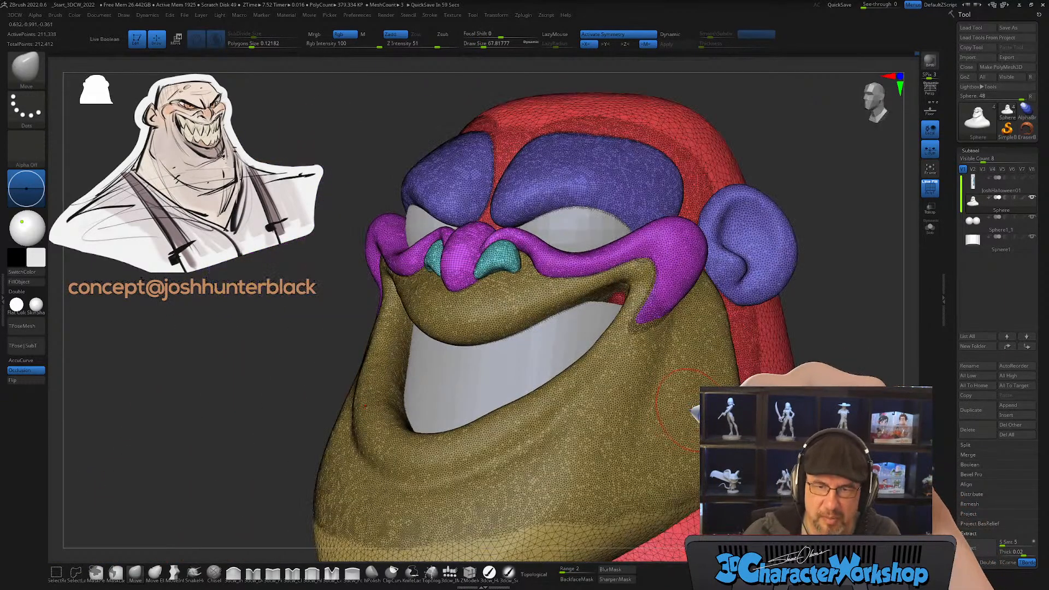
Step: Hide the polyframe and examine the head's nose, lips and overall shape in profile and from the front
{"action": "right_click_drag", "start_coordinate": [785, 155], "coordinate": [736, 175]}
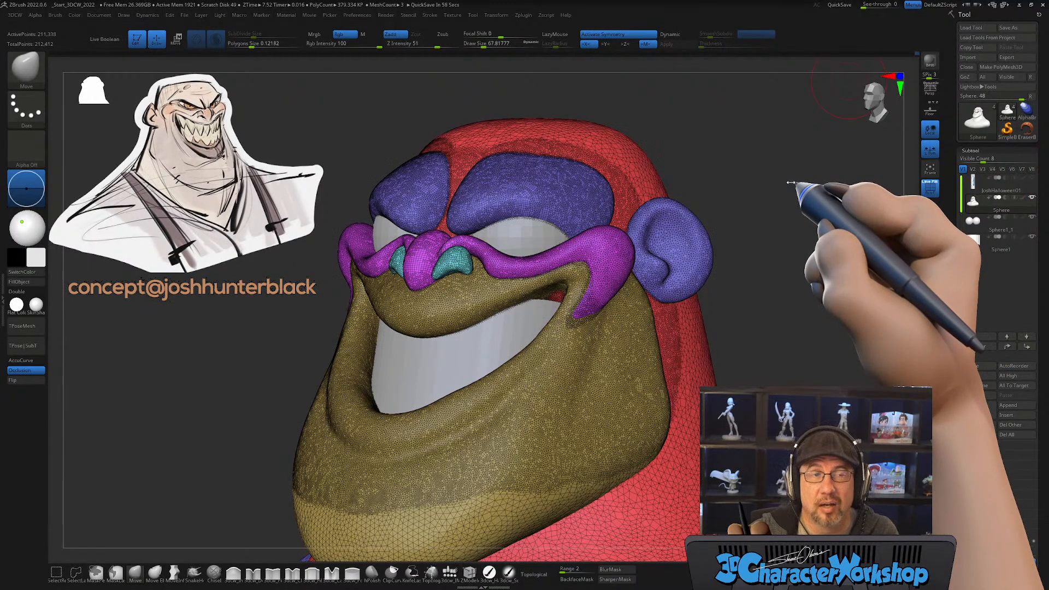
{"action": "mouse_move", "coordinate": [745, 169]}
{"action": "left_mouse_down"}
{"action": "mouse_move", "coordinate": [711, 210]}
{"action": "mouse_move", "coordinate": [706, 203]}
{"action": "mouse_move", "coordinate": [737, 187]}
{"action": "left_mouse_up"}
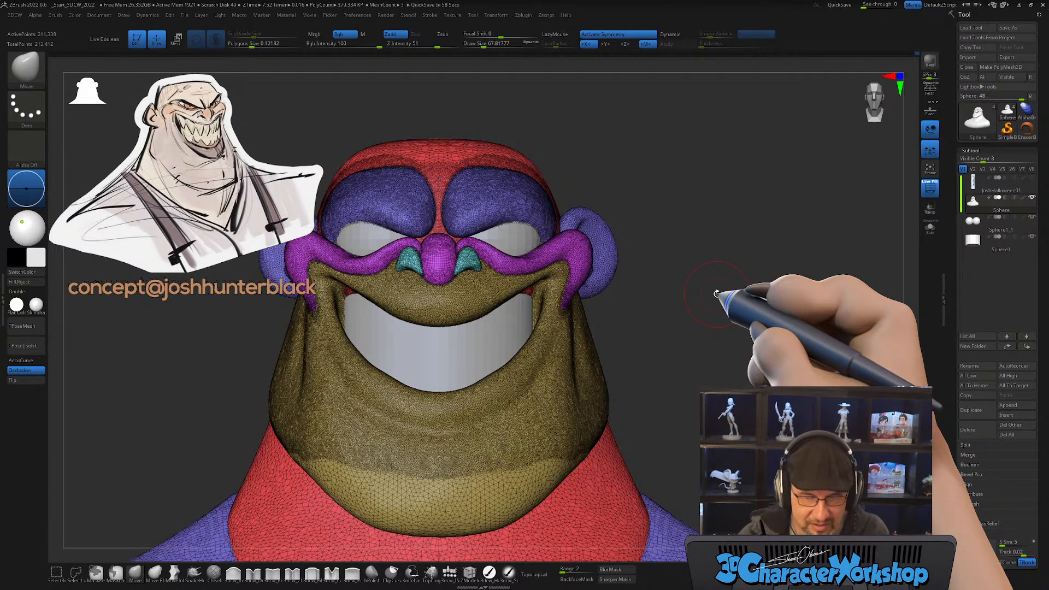
{"action": "left_click_drag", "start_coordinate": [672, 367], "coordinate": [694, 377]}
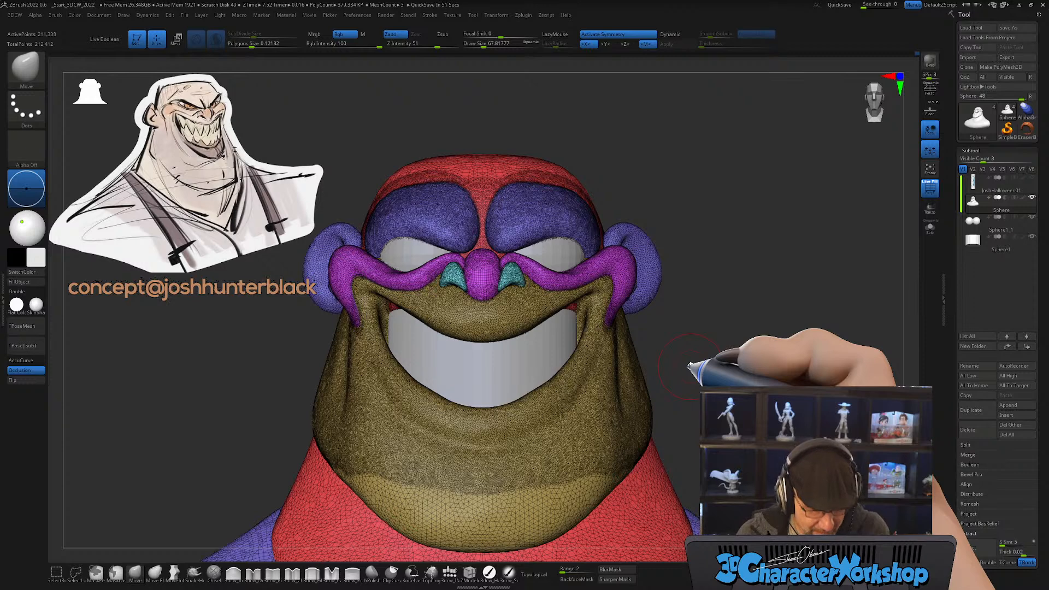
{"action": "mouse_move", "coordinate": [517, 426]}
{"action": "right_mouse_down", "text": "alt"}
{"action": "mouse_move", "coordinate": [505, 421]}
{"action": "mouse_move", "coordinate": [510, 438]}
{"action": "mouse_move", "coordinate": [497, 440]}
{"action": "mouse_move", "coordinate": [569, 326]}
{"action": "right_mouse_up", "text": "alt"}
{"action": "key", "text": "shift+f"}
{"action": "mouse_move", "coordinate": [554, 376]}
{"action": "right_mouse_down"}
{"action": "mouse_move", "coordinate": [597, 368]}
{"action": "mouse_move", "coordinate": [562, 355]}
{"action": "mouse_move", "coordinate": [563, 403]}
{"action": "mouse_move", "coordinate": [583, 390]}
{"action": "mouse_move", "coordinate": [614, 412]}
{"action": "mouse_move", "coordinate": [616, 402]}
{"action": "mouse_move", "coordinate": [507, 334]}
{"action": "mouse_move", "coordinate": [492, 290]}
{"action": "right_mouse_up"}
{"action": "mouse_move", "coordinate": [529, 338]}
{"action": "right_mouse_down"}
{"action": "mouse_move", "coordinate": [543, 347]}
{"action": "mouse_move", "coordinate": [555, 306]}
{"action": "right_mouse_up"}
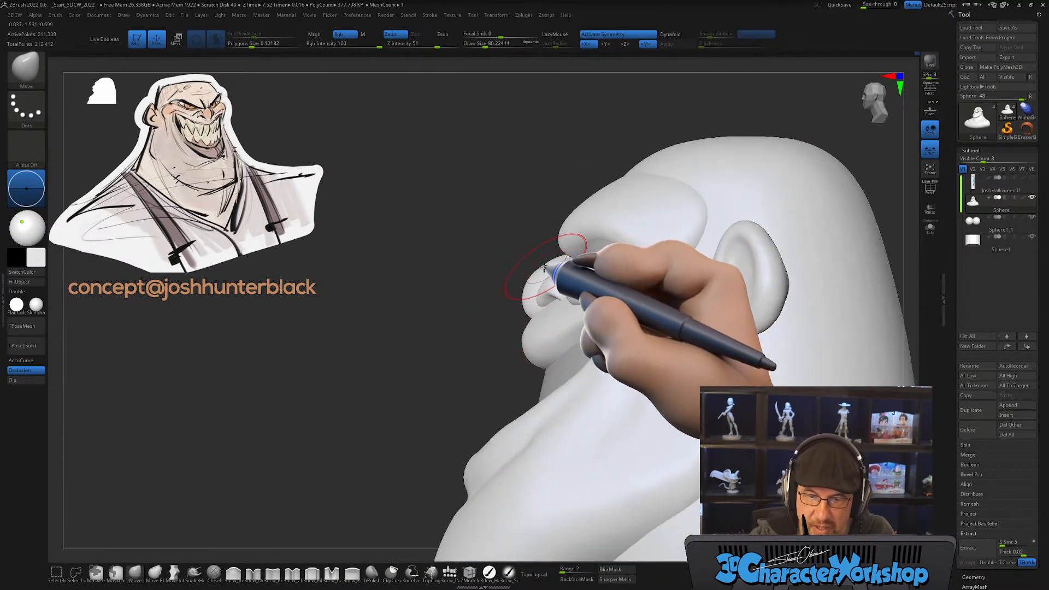
{"action": "mouse_move", "coordinate": [592, 334]}
{"action": "right_mouse_down"}
{"action": "mouse_move", "coordinate": [657, 344]}
{"action": "mouse_move", "coordinate": [613, 346]}
{"action": "mouse_move", "coordinate": [560, 310]}
{"action": "mouse_move", "coordinate": [526, 264]}
{"action": "mouse_move", "coordinate": [616, 370]}
{"action": "right_mouse_up"}
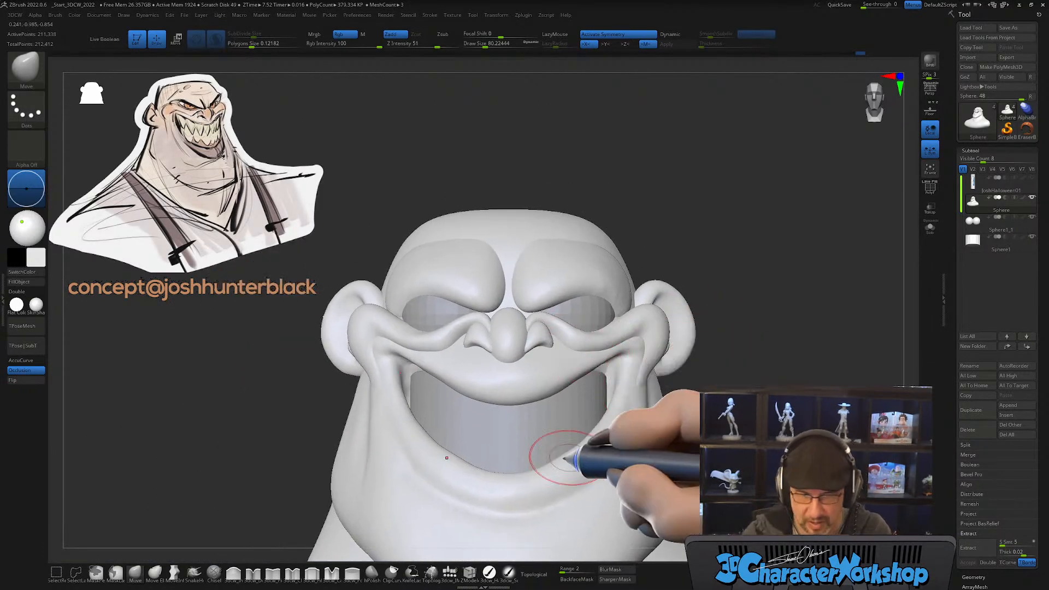
{"action": "mouse_move", "coordinate": [603, 466]}
{"action": "right_mouse_down"}
{"action": "mouse_move", "coordinate": [612, 453]}
{"action": "mouse_move", "coordinate": [656, 481]}
{"action": "mouse_move", "coordinate": [666, 434]}
{"action": "mouse_move", "coordinate": [557, 431]}
{"action": "right_mouse_up"}
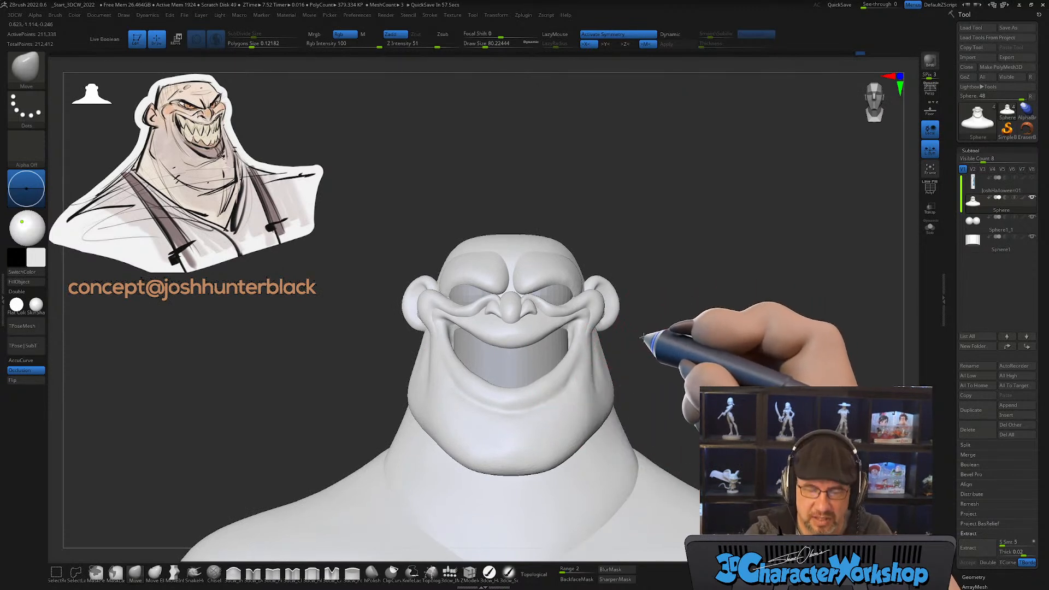
{"action": "right_click_drag", "start_coordinate": [663, 346], "coordinate": [631, 371], "text": "ctrl"}
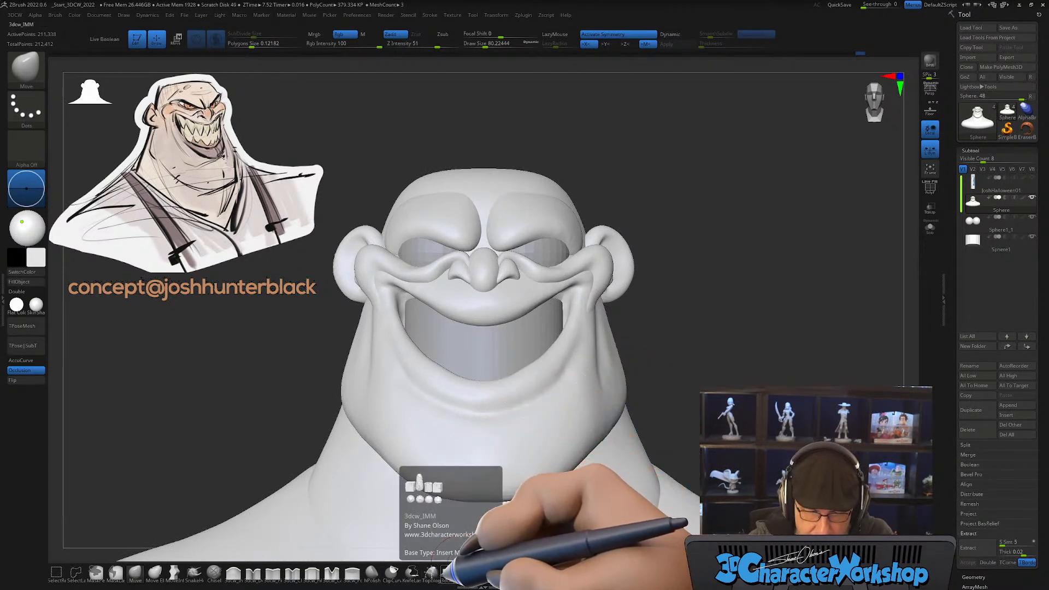
Step: Insert a QuadSphere-2 mesh at the centre of the lower lip with the 3dcw_IMM brush
{"action": "left_click", "coordinate": [449, 572]}
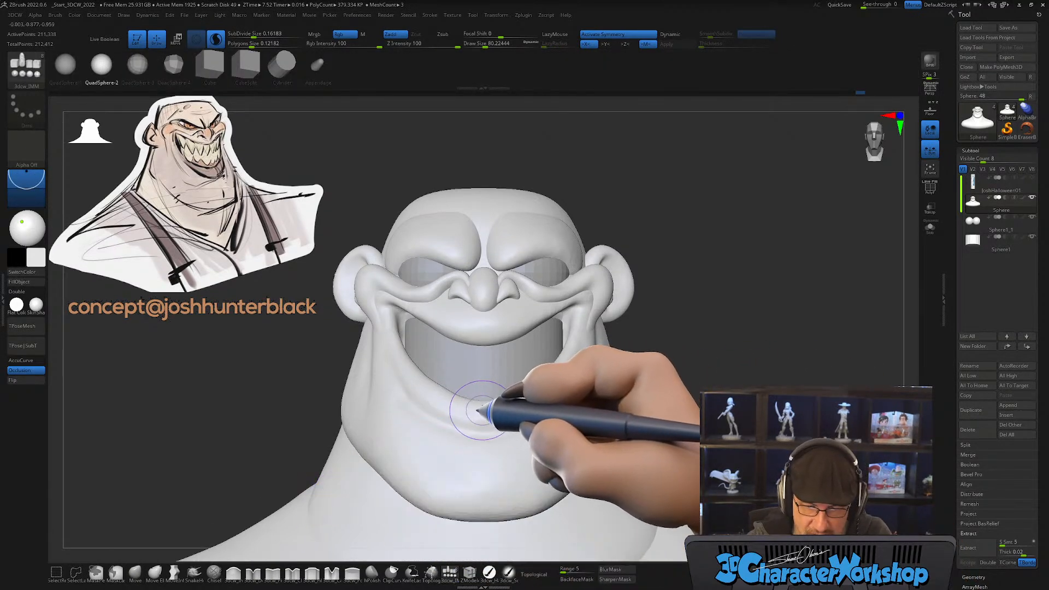
{"action": "left_click_drag", "start_coordinate": [478, 449], "coordinate": [479, 482]}
{"action": "key", "text": "ctrl+z"}
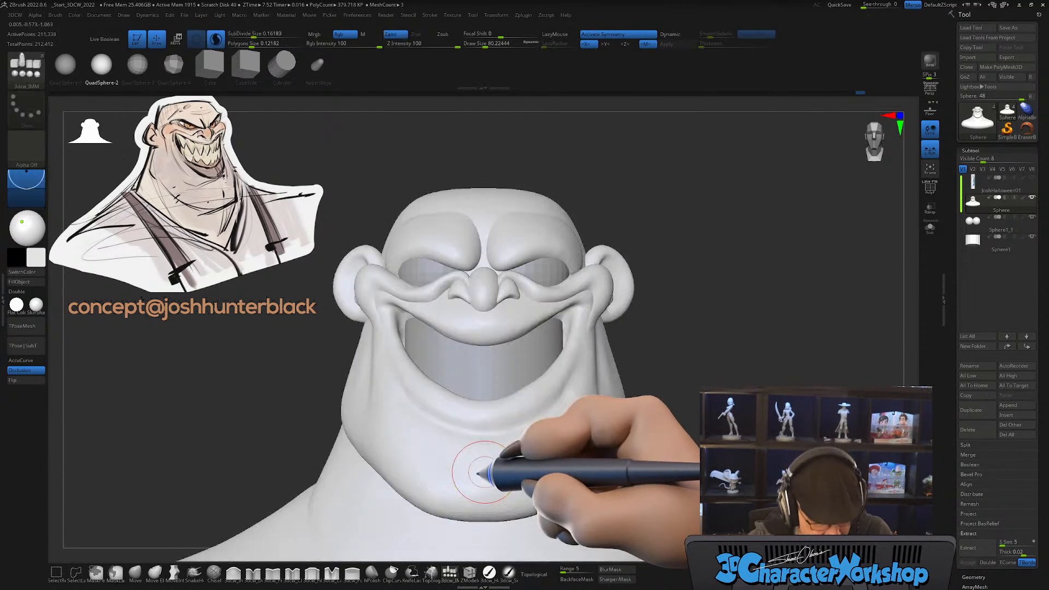
{"action": "key", "text": "w"}
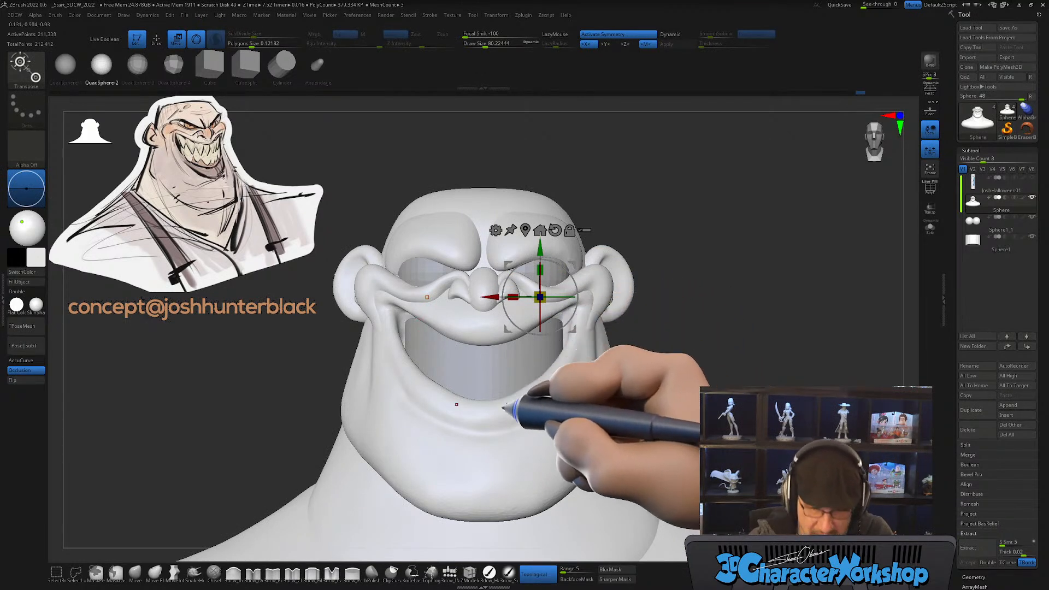
{"action": "key", "text": "q"}
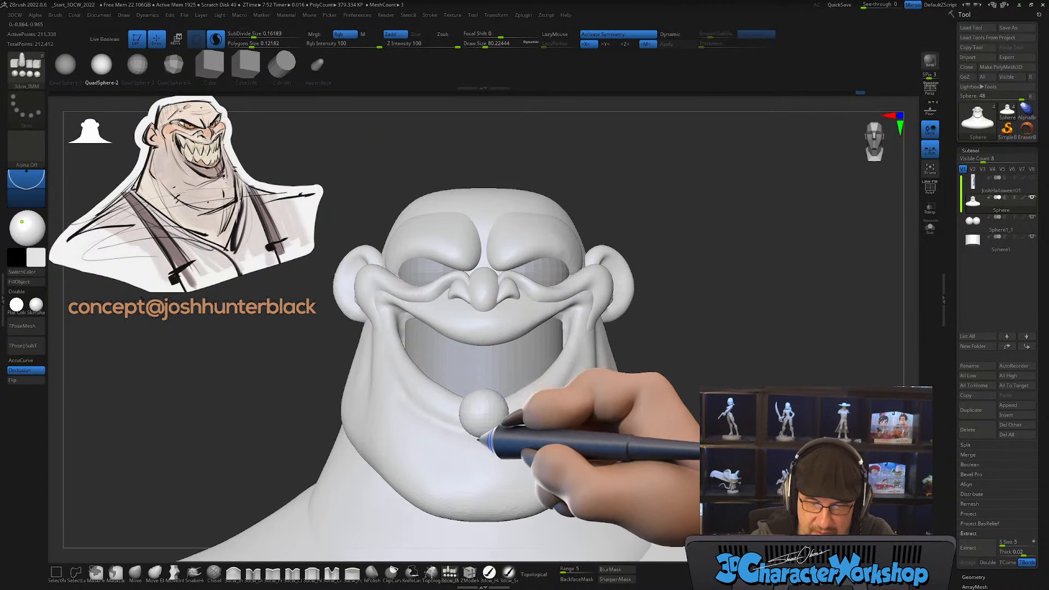
{"action": "left_click_drag", "start_coordinate": [688, 382], "coordinate": [628, 368]}
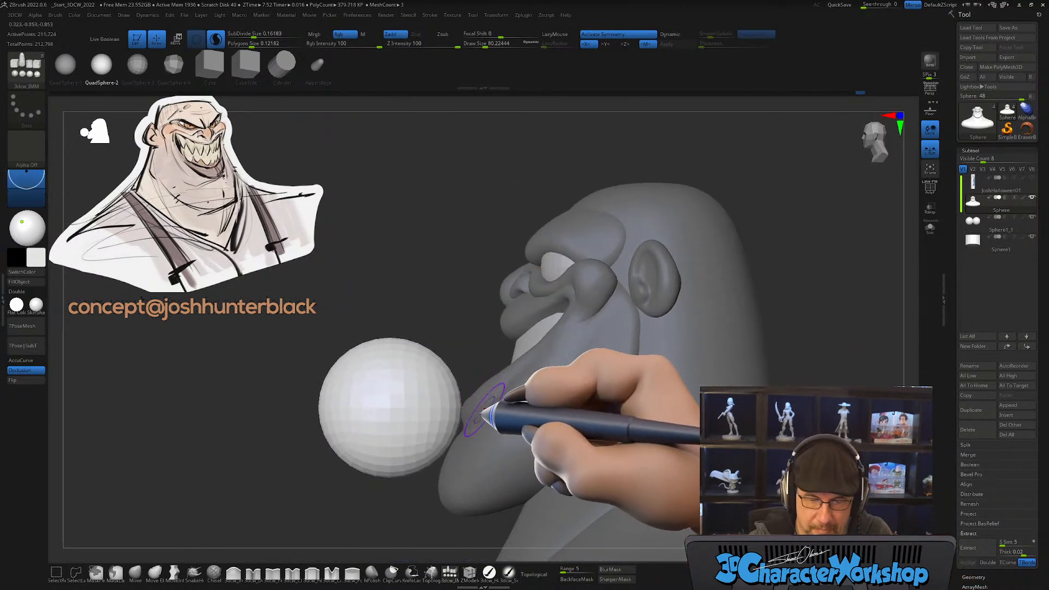
Step: Push the inserted sphere back inside the mouth with the gizmo in side view
{"action": "key", "text": "w"}
{"action": "left_click_drag", "start_coordinate": [494, 388], "coordinate": [515, 412]}
{"action": "left_click_drag", "start_coordinate": [543, 380], "coordinate": [576, 368]}
{"action": "left_click_drag", "start_coordinate": [762, 336], "coordinate": [681, 364], "text": "alt"}
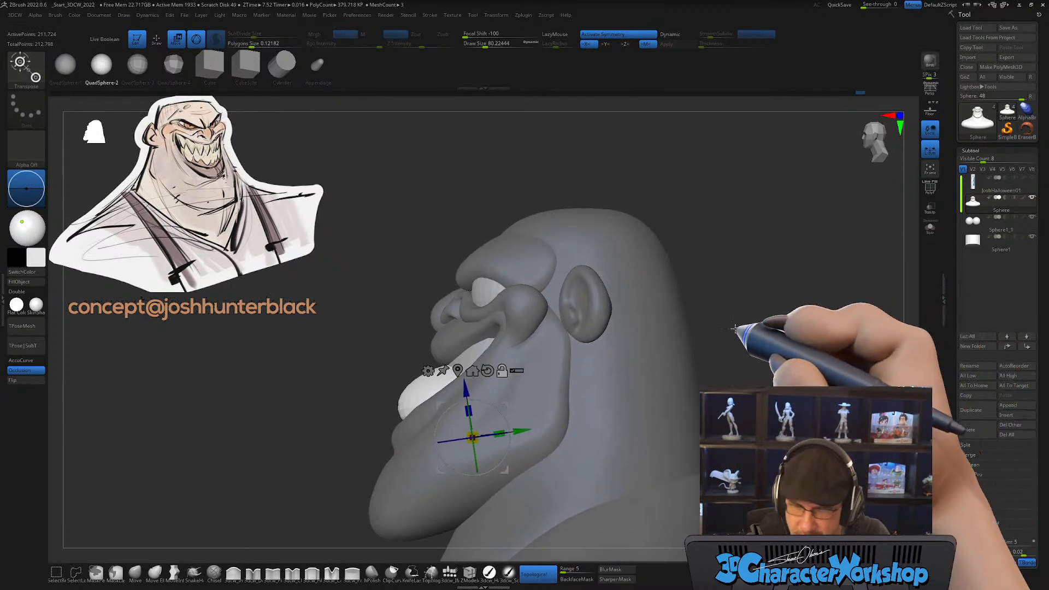
Step: Split the inserted sphere off the head into its own subtool
{"action": "key", "text": "3"}
{"action": "left_click", "coordinate": [720, 365]}
{"action": "left_click_drag", "start_coordinate": [714, 281], "coordinate": [671, 428]}
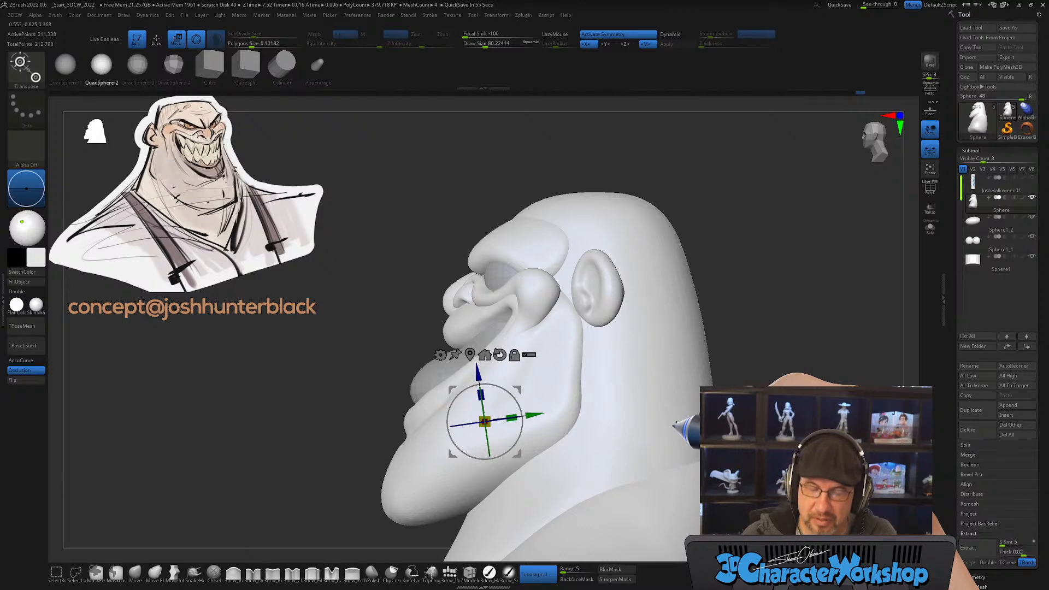
Step: Make the split sphere the active subtool and adjust its position inside the mouth behind the lower lip
{"action": "key", "text": "Down"}
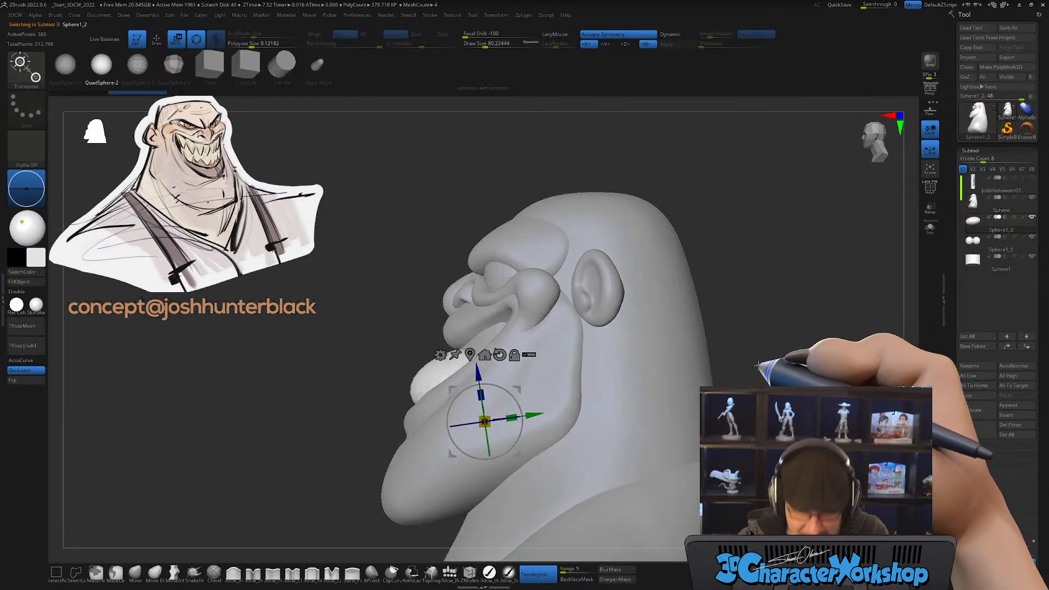
{"action": "right_click_drag", "start_coordinate": [552, 343], "coordinate": [549, 327], "text": "ctrl"}
{"action": "right_click_drag", "start_coordinate": [536, 240], "coordinate": [538, 247], "text": "ctrl"}
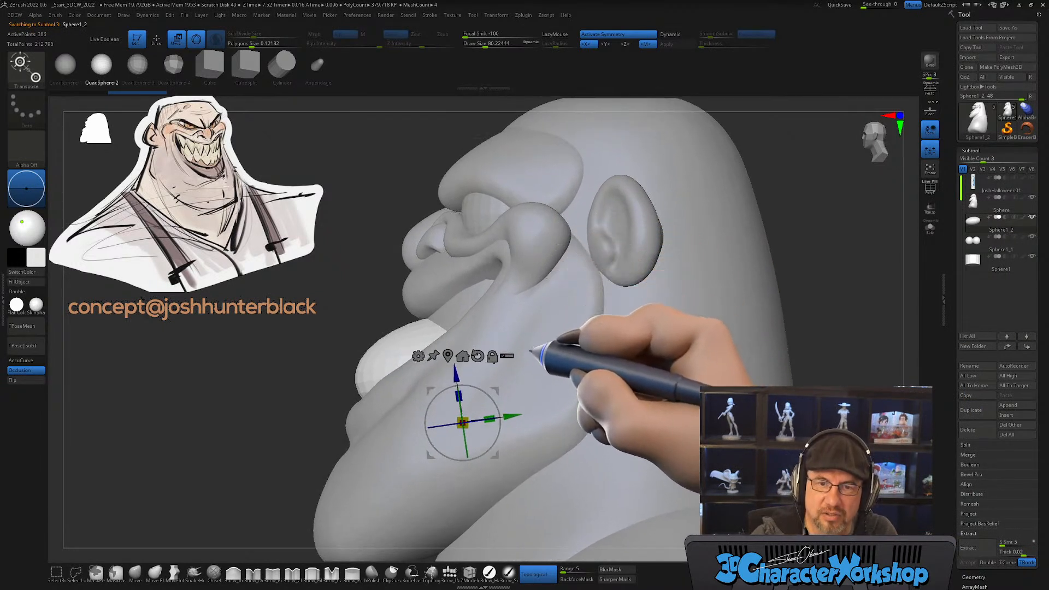
{"action": "mouse_move", "coordinate": [494, 389]}
{"action": "left_mouse_down"}
{"action": "mouse_move", "coordinate": [508, 392]}
{"action": "mouse_move", "coordinate": [508, 405]}
{"action": "mouse_move", "coordinate": [481, 365]}
{"action": "mouse_move", "coordinate": [489, 373]}
{"action": "left_mouse_up"}
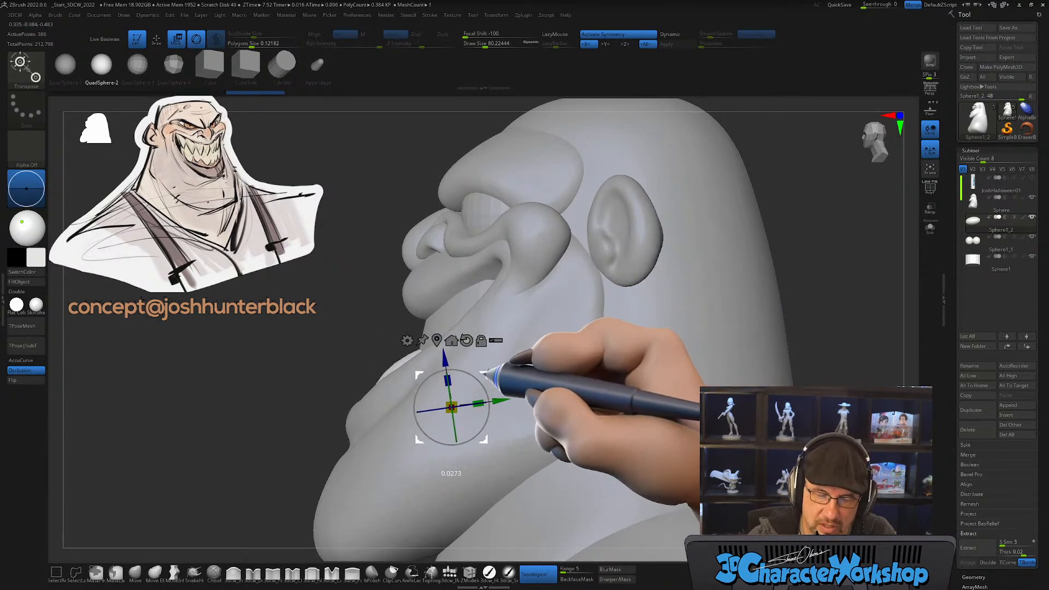
{"action": "right_click_drag", "start_coordinate": [523, 348], "coordinate": [637, 346]}
{"action": "right_click_drag", "start_coordinate": [596, 431], "coordinate": [519, 433]}
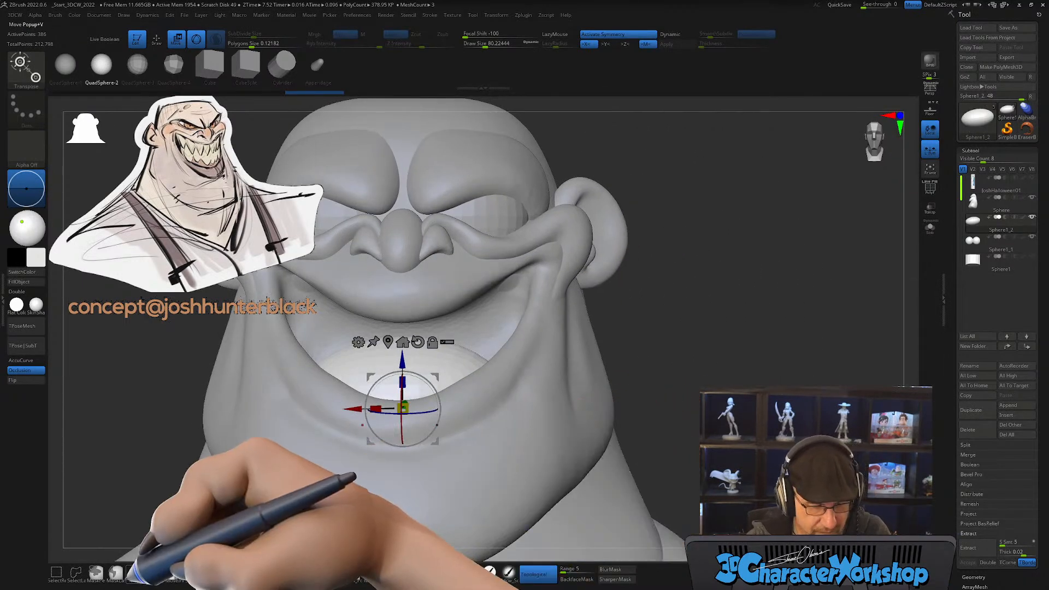
Step: Isolate the mouth sphere and push its back edge inward with an enlarged Move brush, seen from above
{"action": "left_click", "coordinate": [135, 572]}
{"action": "mouse_move", "coordinate": [487, 382]}
{"action": "right_mouse_down"}
{"action": "mouse_move", "coordinate": [468, 354]}
{"action": "mouse_move", "coordinate": [474, 336]}
{"action": "right_mouse_up"}
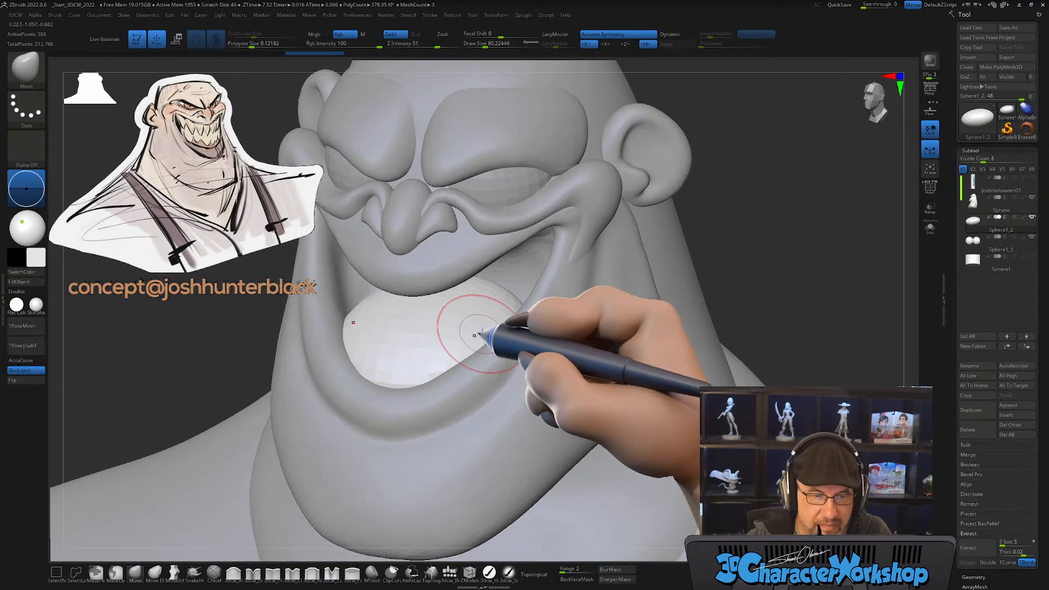
{"action": "left_click", "coordinate": [930, 229]}
{"action": "mouse_move", "coordinate": [582, 350]}
{"action": "right_mouse_down"}
{"action": "mouse_move", "coordinate": [564, 416]}
{"action": "mouse_move", "coordinate": [538, 370]}
{"action": "mouse_move", "coordinate": [627, 419]}
{"action": "right_mouse_up"}
{"action": "key", "text": "s"}
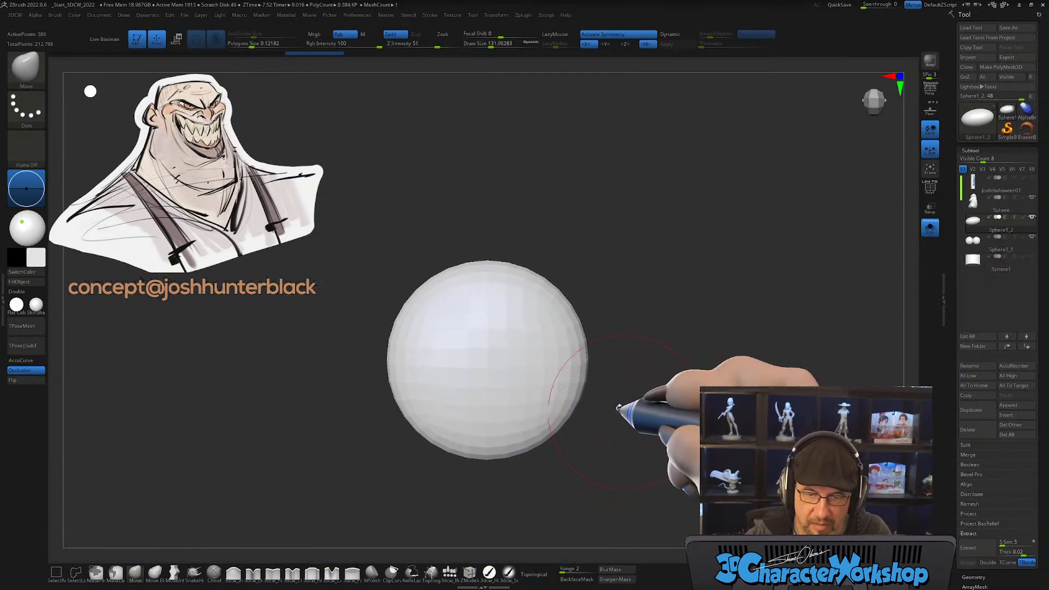
{"action": "key", "text": "]"}
{"action": "left_click_drag", "start_coordinate": [490, 267], "coordinate": [487, 297]}
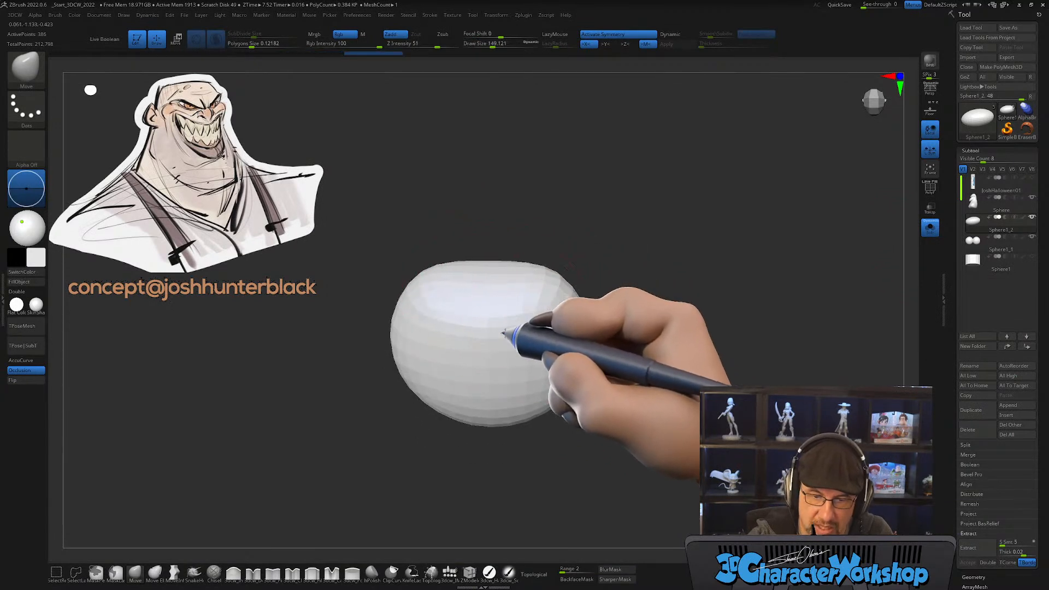
Step: Push the back edge in deeper with a larger Move brush to bend the sphere into a kidney shape
{"action": "right_click_drag", "start_coordinate": [505, 329], "coordinate": [508, 306]}
{"action": "left_click_drag", "start_coordinate": [509, 301], "coordinate": [511, 322]}
{"action": "right_click_drag", "start_coordinate": [502, 325], "coordinate": [499, 327]}
{"action": "key", "text": "s"}
{"action": "left_click_drag", "start_coordinate": [499, 327], "coordinate": [501, 327]}
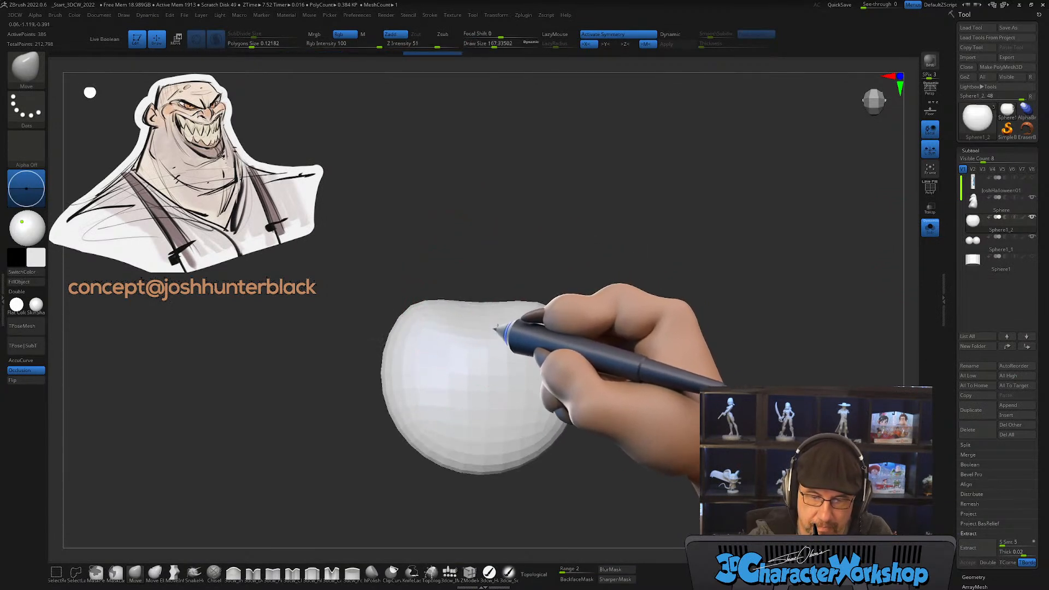
{"action": "right_click_drag", "start_coordinate": [493, 361], "coordinate": [490, 374]}
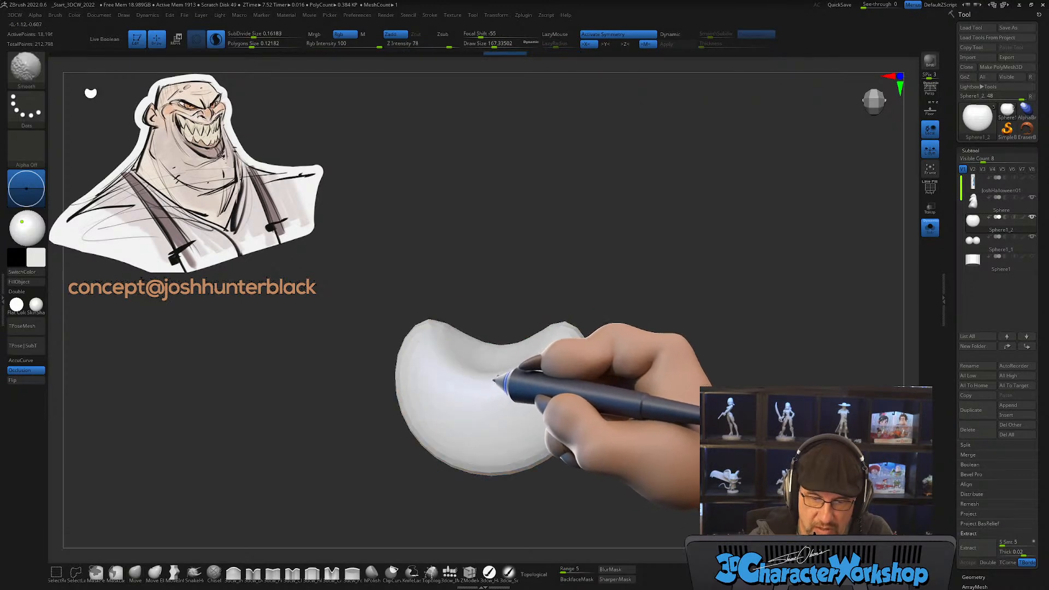
Step: Show the polyframe and try smoothing the kidney shape with Sculptris Pro, then undo the tessellation
{"action": "left_click_drag", "start_coordinate": [494, 379], "coordinate": [513, 376], "text": "shift"}
{"action": "key", "text": "shift+f"}
{"action": "right_click_drag", "start_coordinate": [521, 377], "coordinate": [530, 375]}
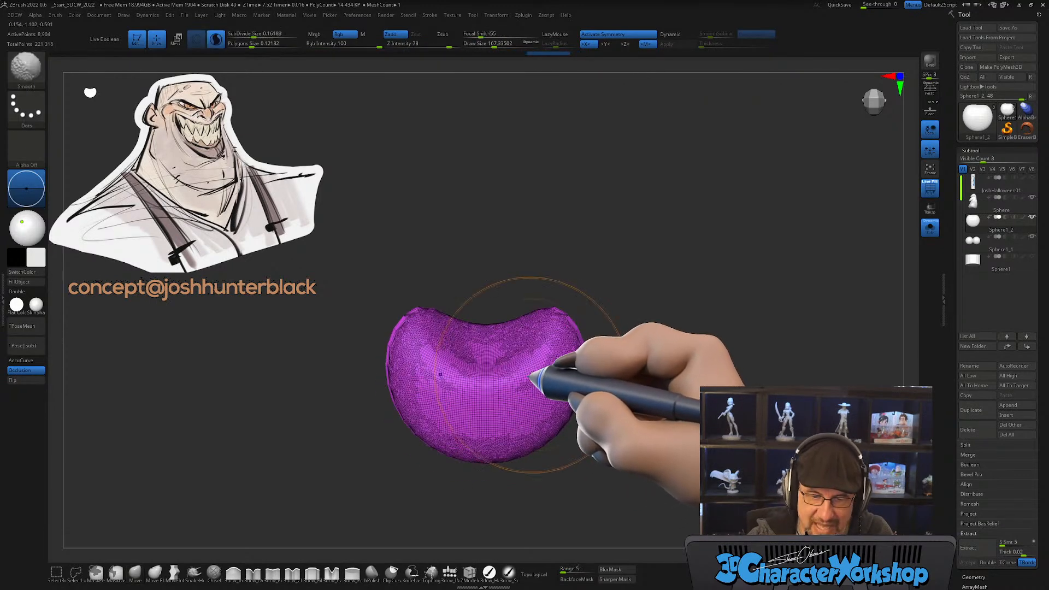
{"action": "left_click_drag", "start_coordinate": [257, 44], "coordinate": [243, 45]}
{"action": "key", "text": "ctrl+z"}
{"action": "key", "text": "ctrl+z"}
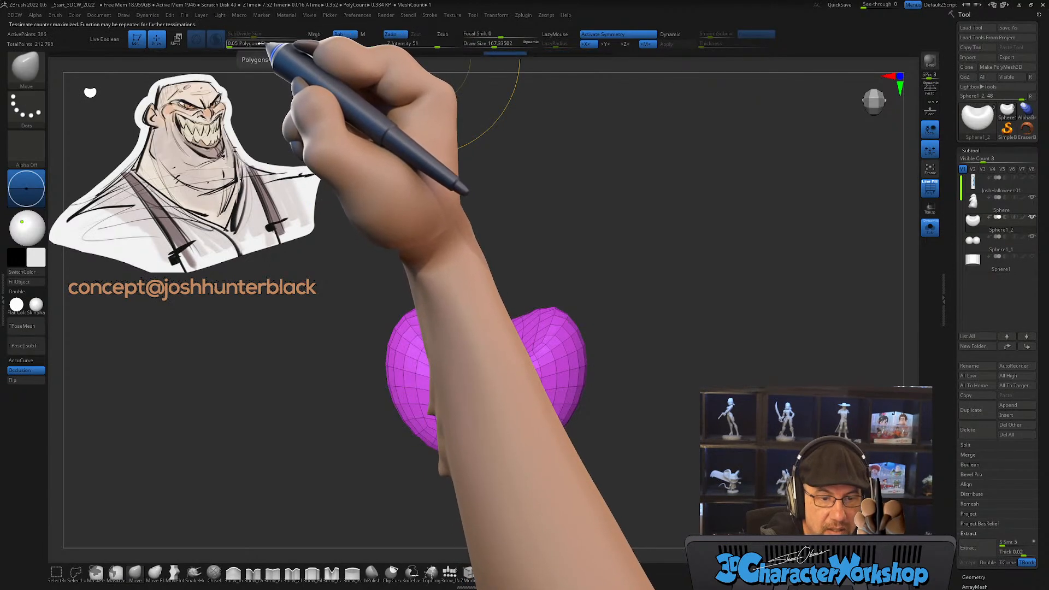
Step: Tessimate the kidney shape at a polygon size of 0.50164 and raise the Smooth brush's SubDivide Size to about 0.39
{"action": "left_click_drag", "start_coordinate": [414, 246], "coordinate": [349, 164]}
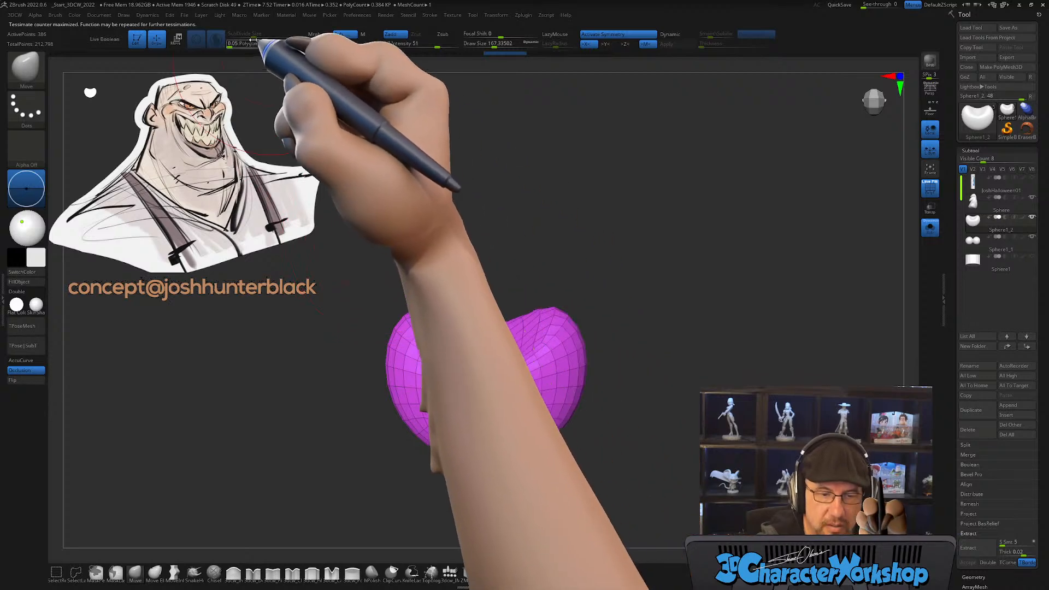
{"action": "left_click_drag", "start_coordinate": [232, 44], "coordinate": [268, 44]}
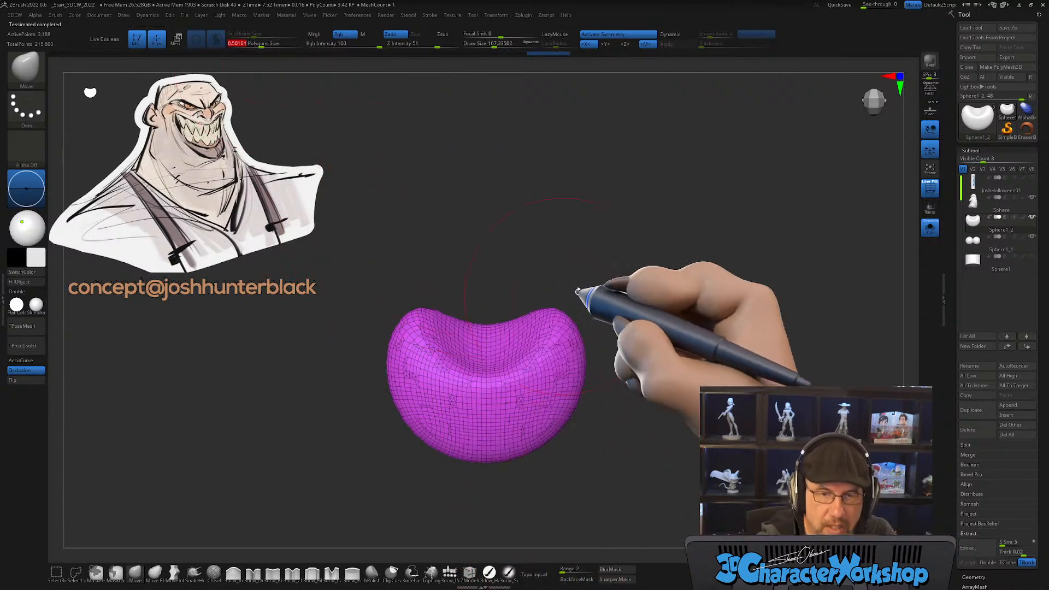
{"action": "mouse_move", "coordinate": [676, 264]}
{"action": "left_mouse_down", "text": "alt"}
{"action": "mouse_move", "coordinate": [648, 327]}
{"action": "mouse_move", "coordinate": [644, 379]}
{"action": "mouse_move", "coordinate": [621, 388]}
{"action": "mouse_move", "coordinate": [637, 378]}
{"action": "left_mouse_up", "text": "alt"}
{"action": "key", "text": "s"}
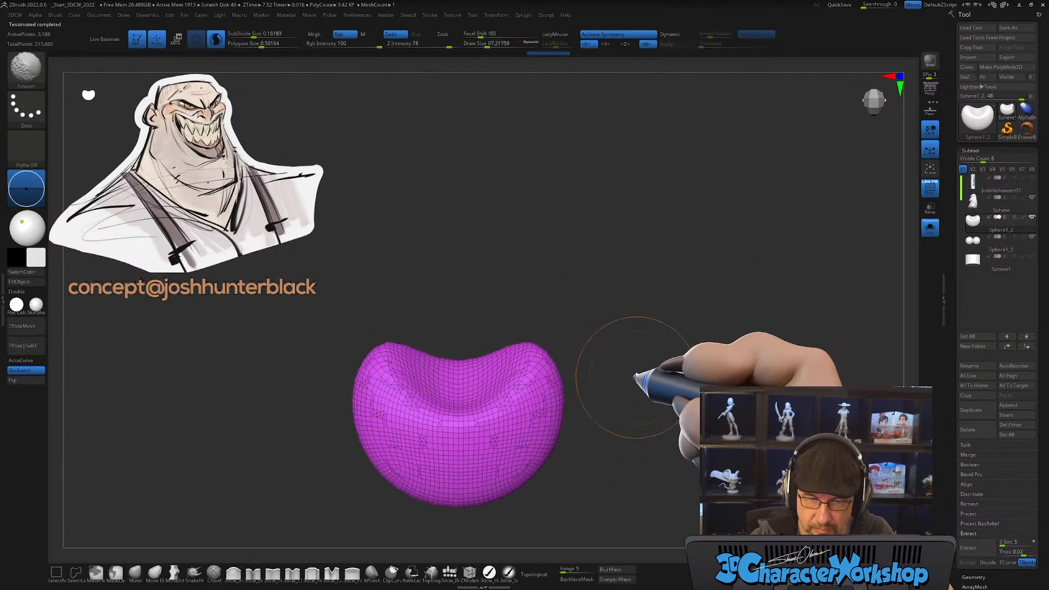
{"action": "key", "text": "shift"}
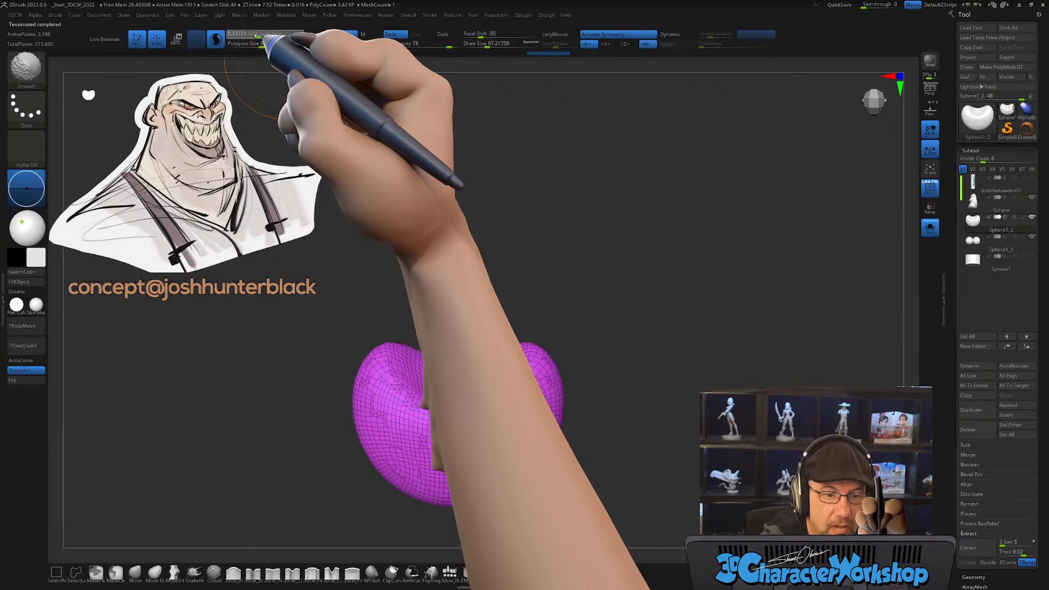
{"action": "left_click", "coordinate": [262, 36]}
Step: Bend the kidney shape further with an enlarged Move brush, draw size about 128, and smooth it with Sculptris Pro
{"action": "mouse_move", "coordinate": [645, 375]}
{"action": "left_mouse_down", "text": "alt"}
{"action": "mouse_move", "coordinate": [625, 392]}
{"action": "mouse_move", "coordinate": [645, 386]}
{"action": "mouse_move", "coordinate": [609, 391]}
{"action": "left_mouse_up", "text": "alt"}
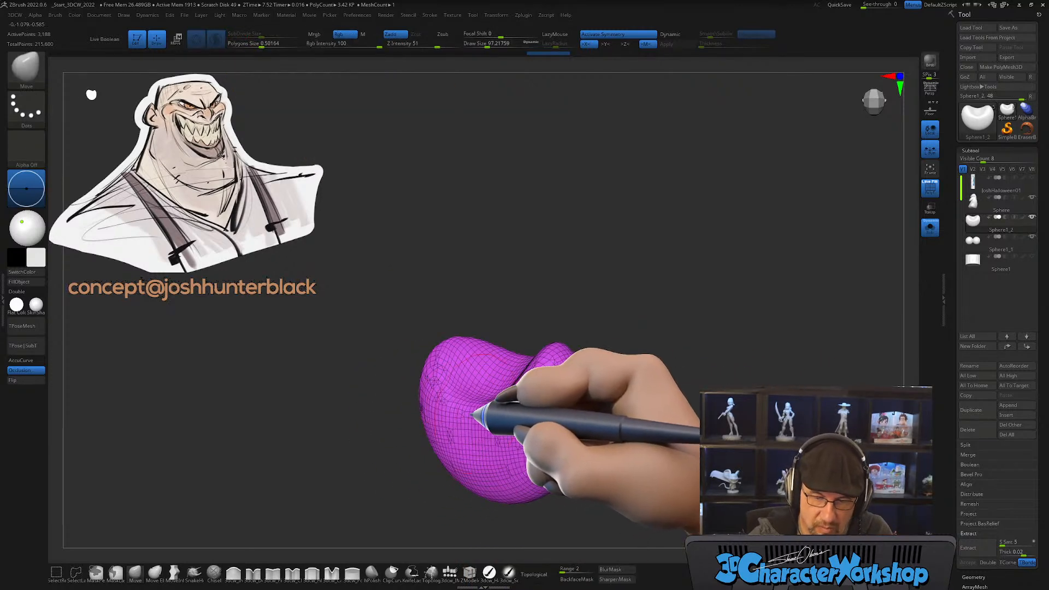
{"action": "right_click_drag", "start_coordinate": [480, 394], "coordinate": [498, 381]}
{"action": "key", "text": "bracketright"}
{"action": "key", "text": "bracketright"}
{"action": "key", "text": "bracketright"}
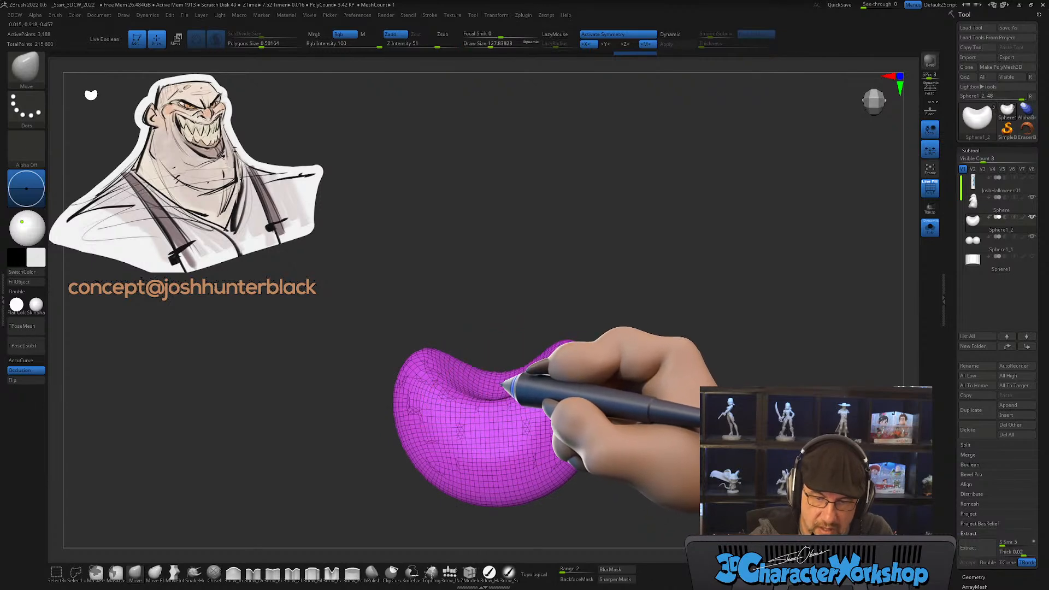
{"action": "right_click_drag", "start_coordinate": [518, 423], "coordinate": [523, 429]}
{"action": "left_click_drag", "start_coordinate": [523, 429], "coordinate": [518, 444], "text": "shift"}
{"action": "mouse_move", "coordinate": [517, 445]}
{"action": "right_mouse_down"}
{"action": "mouse_move", "coordinate": [524, 438]}
{"action": "mouse_move", "coordinate": [515, 457]}
{"action": "mouse_move", "coordinate": [549, 431]}
{"action": "mouse_move", "coordinate": [520, 469]}
{"action": "right_mouse_up"}
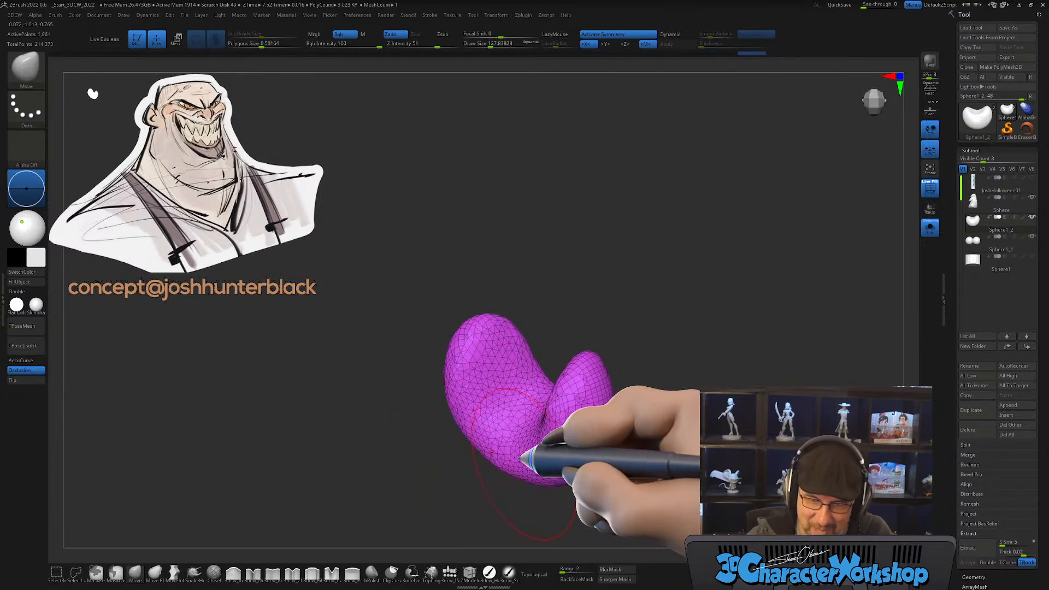
Step: Pull and smooth the kidney shape into a slimmer U-shaped tube with dynamic tessellation
{"action": "mouse_move", "coordinate": [524, 392]}
{"action": "right_mouse_down"}
{"action": "mouse_move", "coordinate": [558, 427]}
{"action": "mouse_move", "coordinate": [557, 389]}
{"action": "right_mouse_up"}
{"action": "mouse_move", "coordinate": [655, 377]}
{"action": "left_mouse_down"}
{"action": "mouse_move", "coordinate": [665, 340]}
{"action": "mouse_move", "coordinate": [645, 412]}
{"action": "mouse_move", "coordinate": [644, 364]}
{"action": "left_mouse_up"}
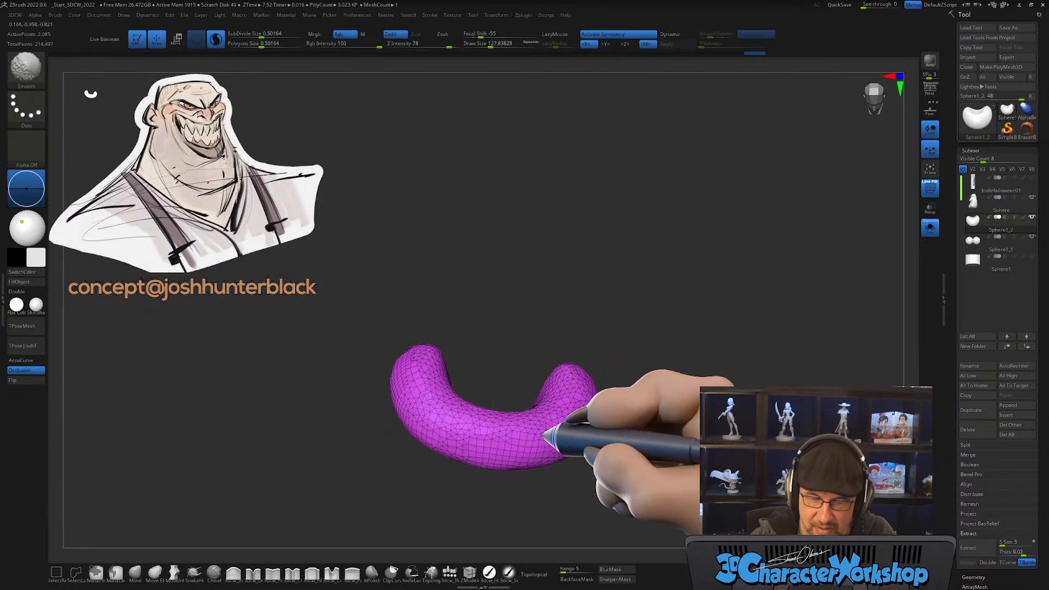
{"action": "right_click_drag", "start_coordinate": [586, 418], "coordinate": [577, 404]}
{"action": "left_click_drag", "start_coordinate": [576, 404], "coordinate": [600, 377], "text": "shift"}
{"action": "mouse_move", "coordinate": [624, 416]}
{"action": "left_mouse_down", "text": "shift"}
{"action": "mouse_move", "coordinate": [638, 412]}
{"action": "mouse_move", "coordinate": [596, 453]}
{"action": "left_mouse_up", "text": "shift"}
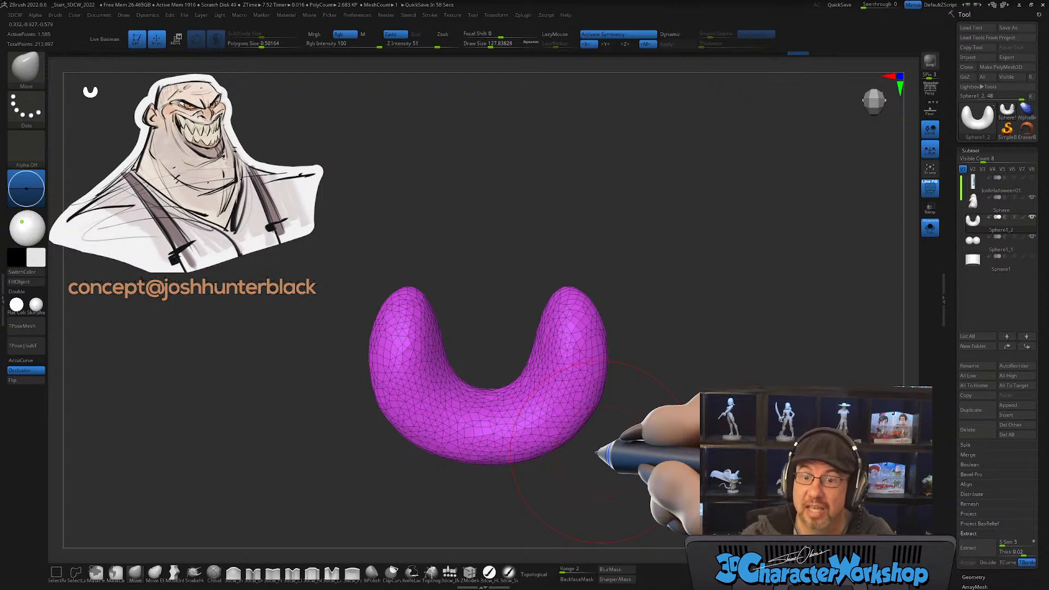
{"action": "right_click_drag", "start_coordinate": [600, 385], "coordinate": [588, 400], "text": "ctrl"}
{"action": "mouse_move", "coordinate": [580, 350]}
{"action": "left_mouse_down", "text": "shift"}
{"action": "mouse_move", "coordinate": [573, 316]}
{"action": "mouse_move", "coordinate": [579, 348]}
{"action": "mouse_move", "coordinate": [548, 352]}
{"action": "mouse_move", "coordinate": [527, 405]}
{"action": "mouse_move", "coordinate": [543, 392]}
{"action": "left_mouse_up", "text": "shift"}
Step: Spread the arms of the U-shaped tube into a wider horseshoe with the Move brush and smooth its surface
{"action": "left_click", "coordinate": [135, 573]}
{"action": "left_click_drag", "start_coordinate": [563, 325], "coordinate": [569, 322]}
{"action": "mouse_move", "coordinate": [597, 346]}
{"action": "right_mouse_down"}
{"action": "mouse_move", "coordinate": [580, 363]}
{"action": "mouse_move", "coordinate": [598, 352]}
{"action": "right_mouse_up"}
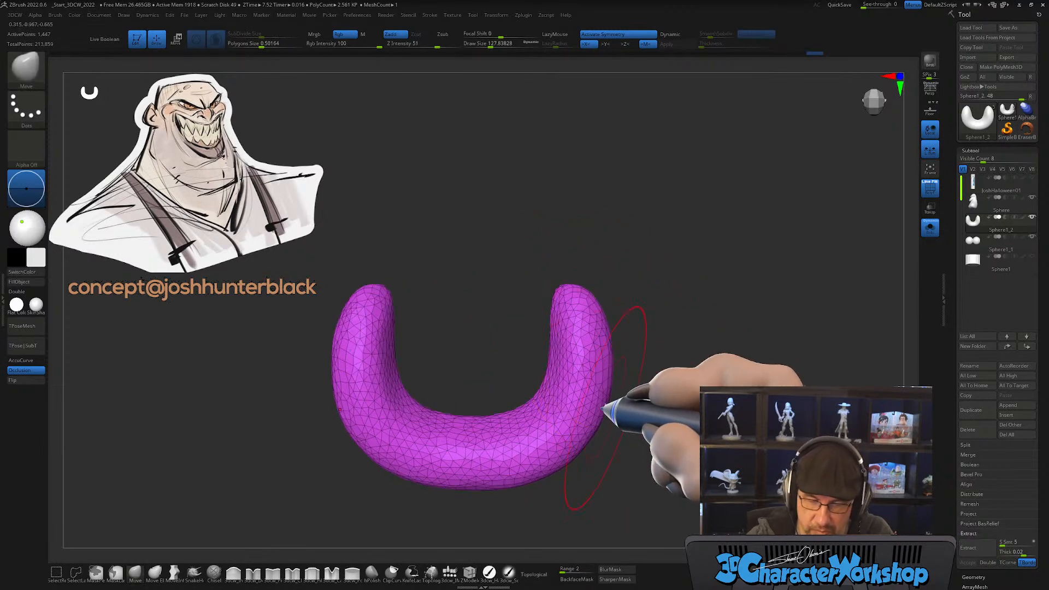
{"action": "mouse_move", "coordinate": [603, 407]}
{"action": "left_mouse_down"}
{"action": "mouse_move", "coordinate": [667, 375]}
{"action": "mouse_move", "coordinate": [604, 434]}
{"action": "left_mouse_up"}
{"action": "key", "text": "shift"}
{"action": "left_click_drag", "start_coordinate": [525, 426], "coordinate": [601, 418], "text": "shift"}
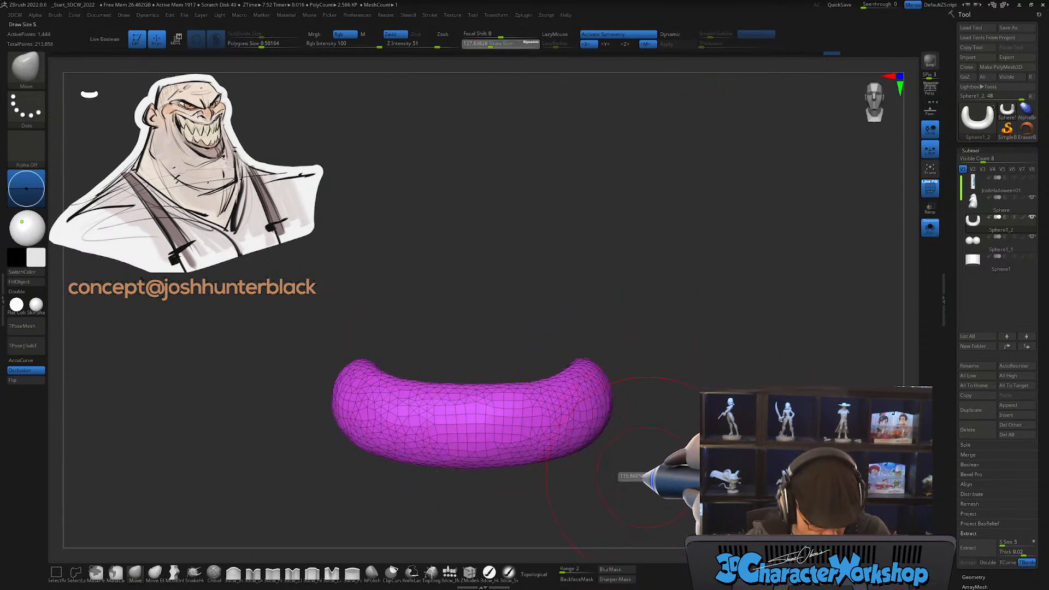
Step: Reduce the draw size to about 80, show the full bust again and adjust the tube's placement in the mouth with the Gizmo
{"action": "left_click_drag", "start_coordinate": [623, 459], "coordinate": [640, 461]}
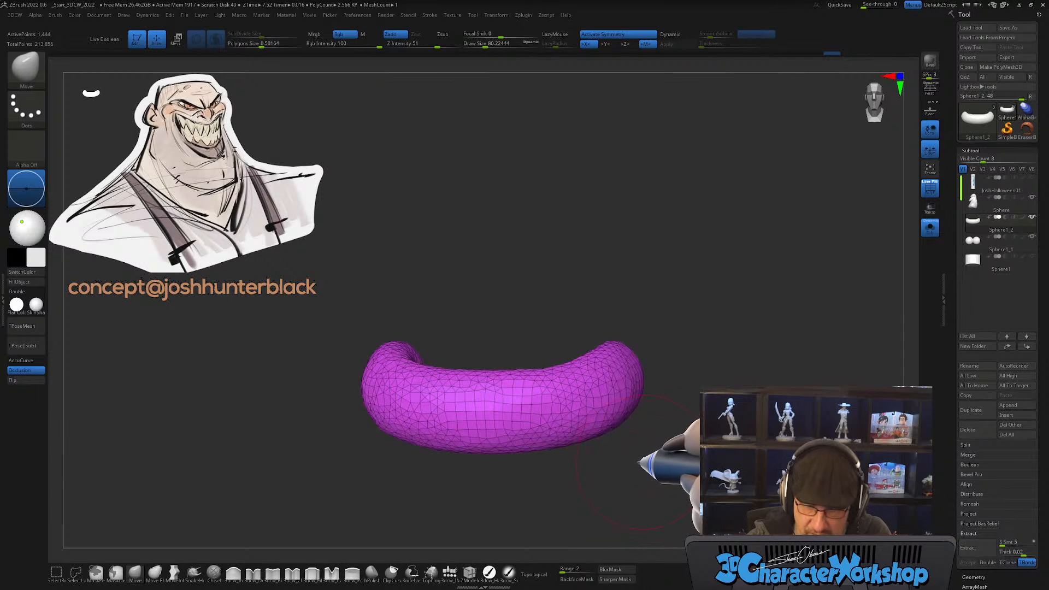
{"action": "left_click", "coordinate": [930, 229]}
{"action": "left_click_drag", "start_coordinate": [520, 430], "coordinate": [519, 377]}
{"action": "key", "text": "w"}
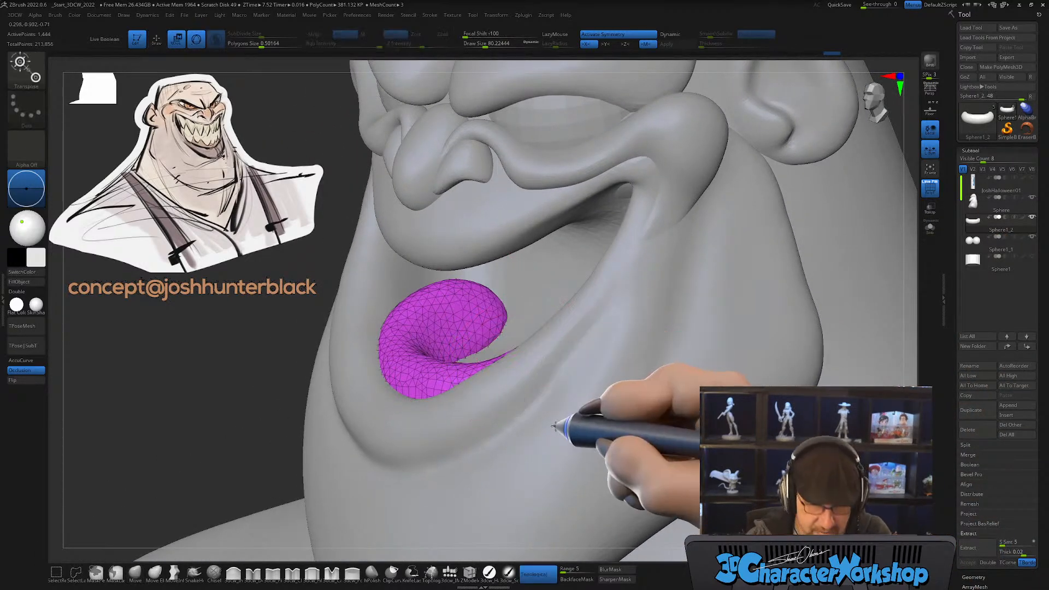
{"action": "left_click_drag", "start_coordinate": [562, 428], "coordinate": [590, 417]}
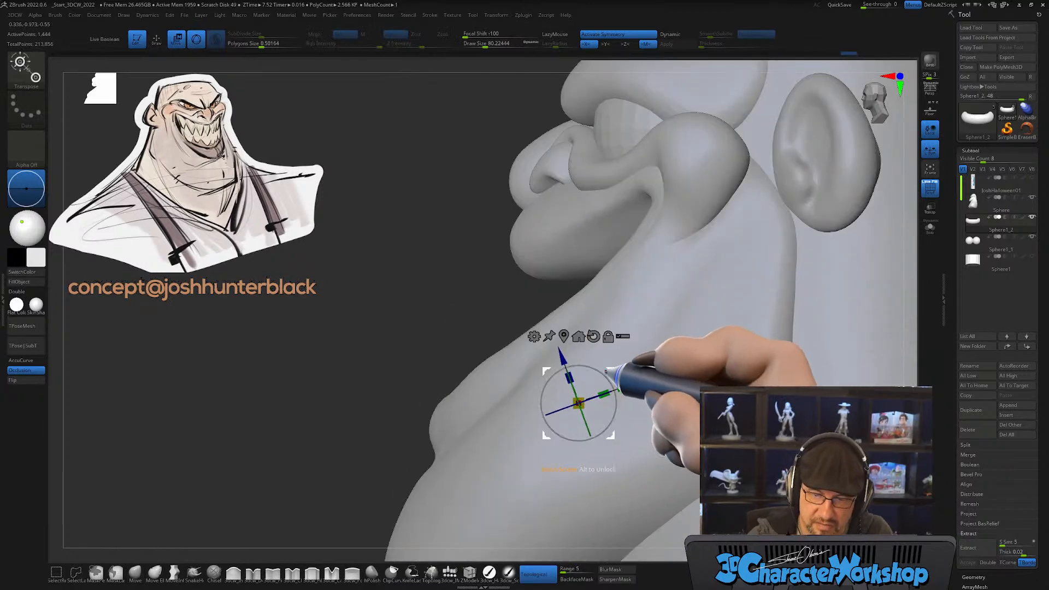
{"action": "left_click_drag", "start_coordinate": [607, 377], "coordinate": [597, 376]}
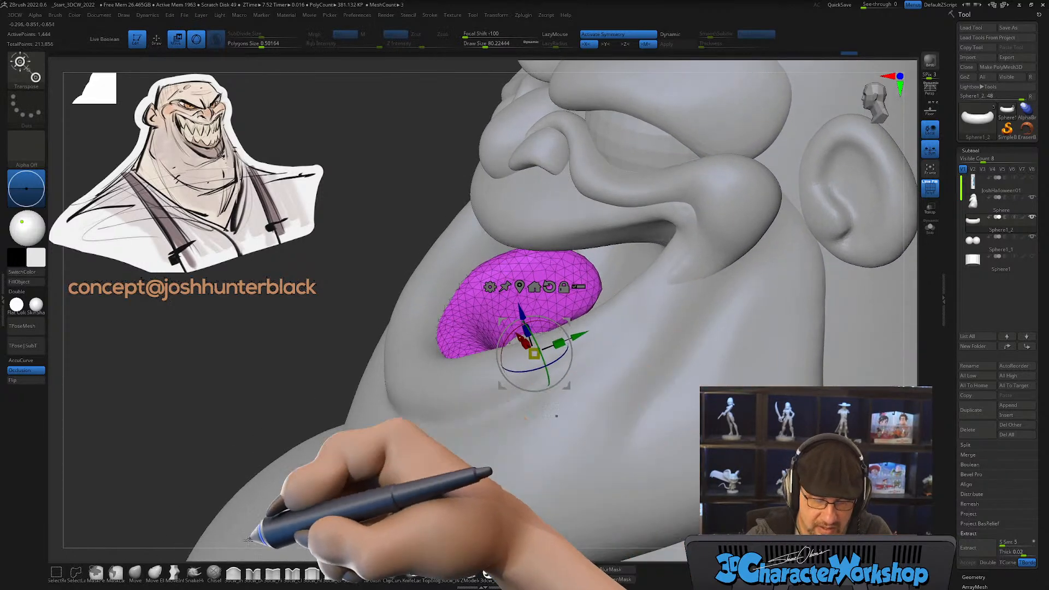
Step: Reshape the tube's side inside the mouth with the Move brush and set the Smooth brush's Z Intensity to 34
{"action": "left_click", "coordinate": [135, 571]}
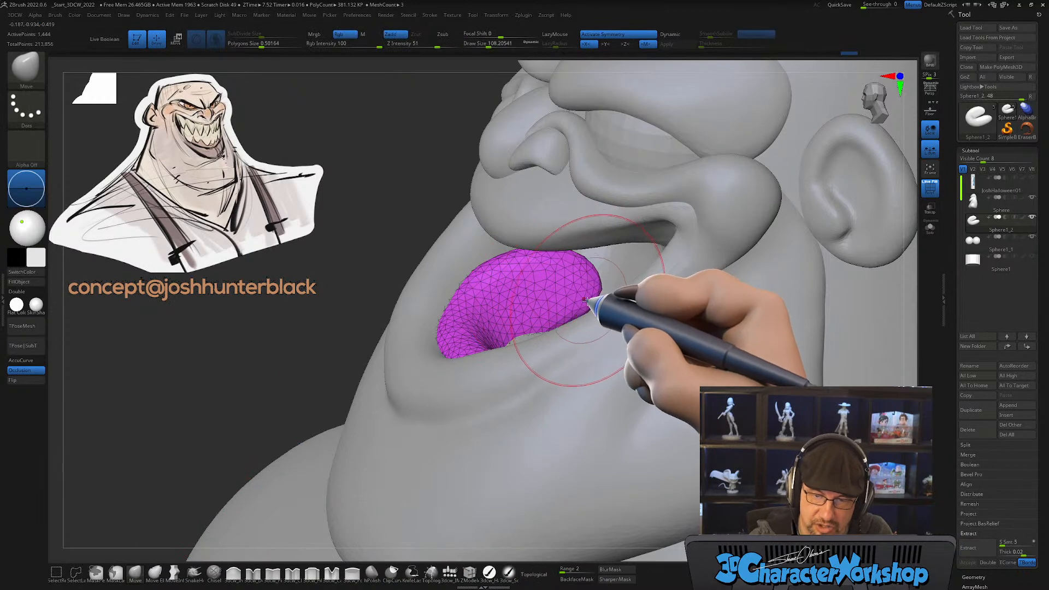
{"action": "mouse_move", "coordinate": [611, 272]}
{"action": "left_mouse_down"}
{"action": "mouse_move", "coordinate": [574, 272]}
{"action": "mouse_move", "coordinate": [591, 262]}
{"action": "mouse_move", "coordinate": [564, 252]}
{"action": "mouse_move", "coordinate": [592, 267]}
{"action": "left_mouse_up"}
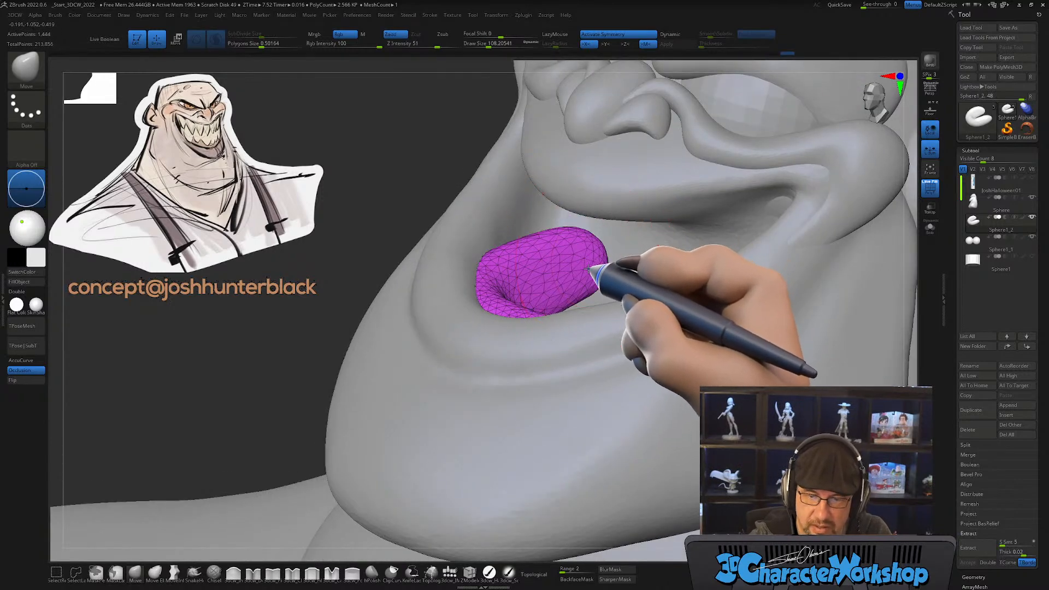
{"action": "right_click_drag", "start_coordinate": [586, 266], "coordinate": [596, 297]}
{"action": "left_click", "coordinate": [438, 46]}
{"action": "type", "text": "34"}
{"action": "mouse_move", "coordinate": [558, 235]}
{"action": "right_mouse_down"}
{"action": "mouse_move", "coordinate": [593, 271]}
{"action": "mouse_move", "coordinate": [540, 256]}
{"action": "mouse_move", "coordinate": [585, 302]}
{"action": "right_mouse_up"}
{"action": "left_click", "coordinate": [589, 259]}
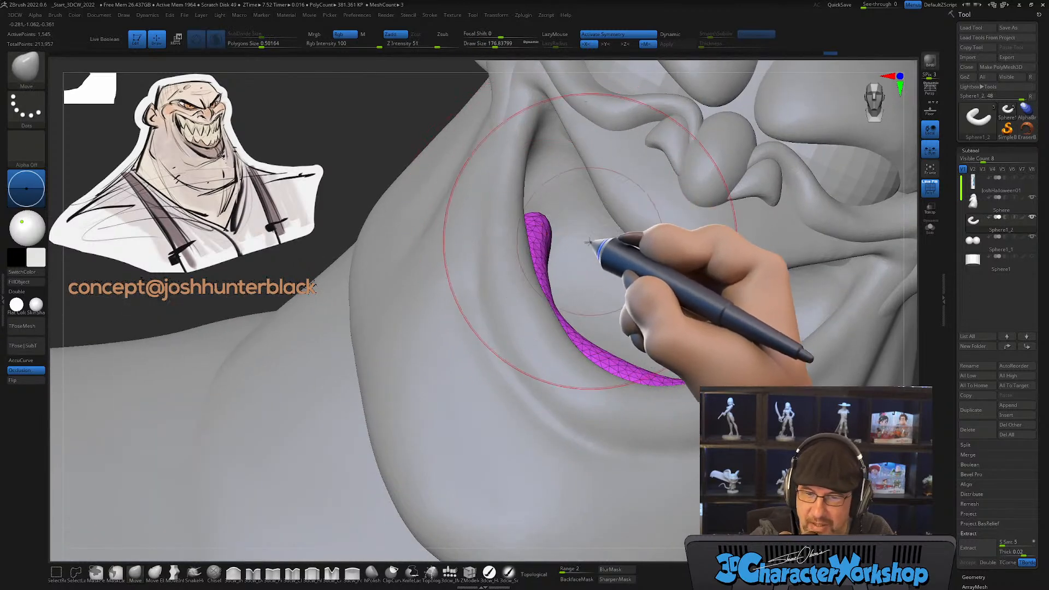
Step: Pull the tube with a large Move brush so it follows the inner curve of the lower lip up to the mouth corners
{"action": "right_click_drag", "start_coordinate": [599, 240], "coordinate": [574, 227]}
{"action": "right_click_drag", "start_coordinate": [539, 276], "coordinate": [502, 337]}
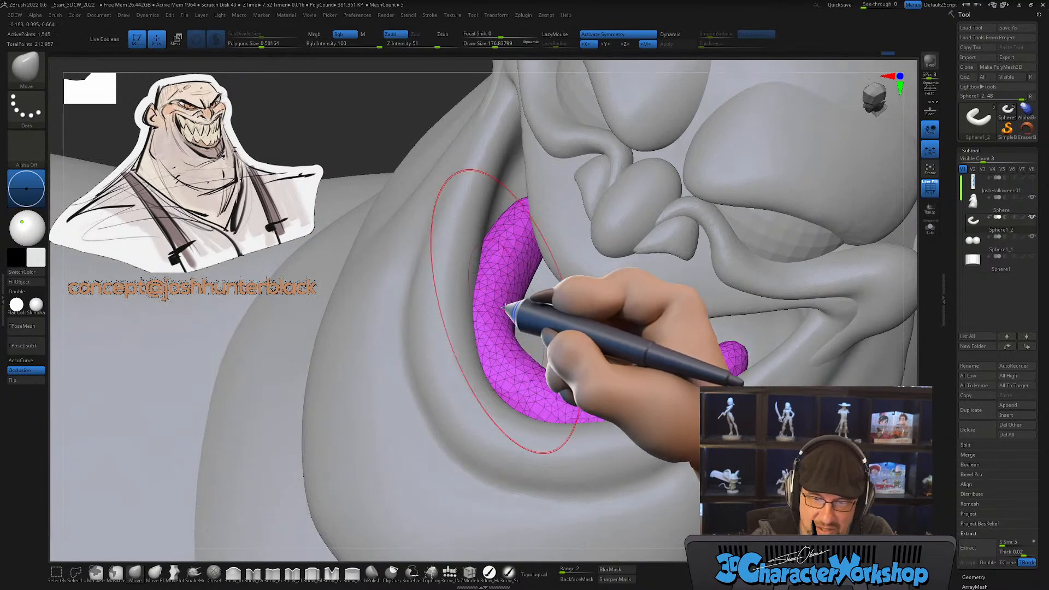
{"action": "mouse_move", "coordinate": [597, 368]}
{"action": "right_mouse_down"}
{"action": "mouse_move", "coordinate": [590, 331]}
{"action": "mouse_move", "coordinate": [616, 312]}
{"action": "mouse_move", "coordinate": [604, 352]}
{"action": "mouse_move", "coordinate": [613, 316]}
{"action": "mouse_move", "coordinate": [637, 342]}
{"action": "mouse_move", "coordinate": [613, 375]}
{"action": "mouse_move", "coordinate": [656, 351]}
{"action": "mouse_move", "coordinate": [640, 328]}
{"action": "mouse_move", "coordinate": [649, 352]}
{"action": "mouse_move", "coordinate": [603, 381]}
{"action": "right_mouse_up"}
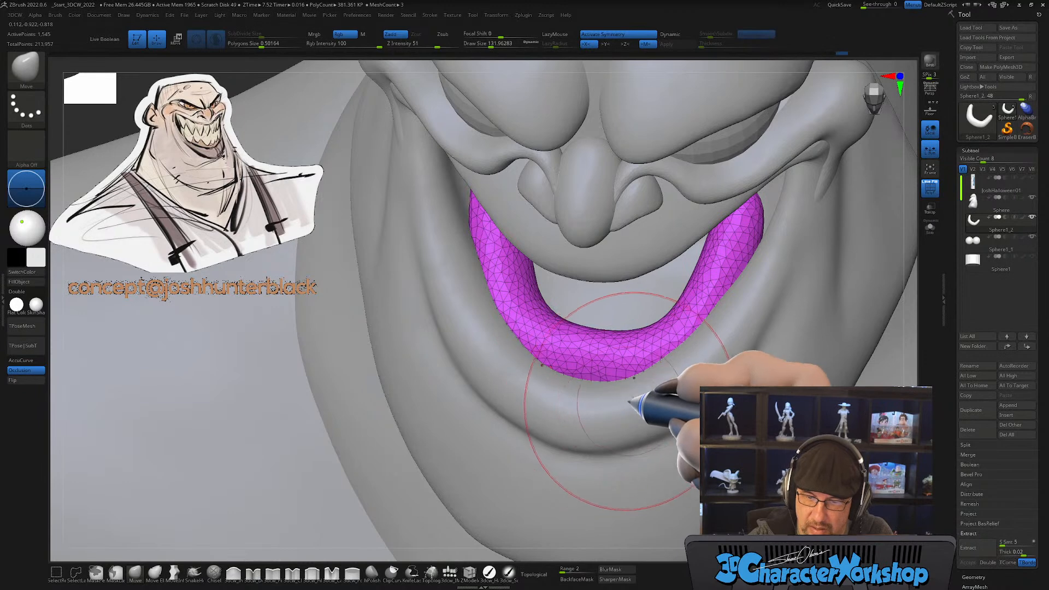
{"action": "right_click_drag", "start_coordinate": [702, 367], "coordinate": [661, 316]}
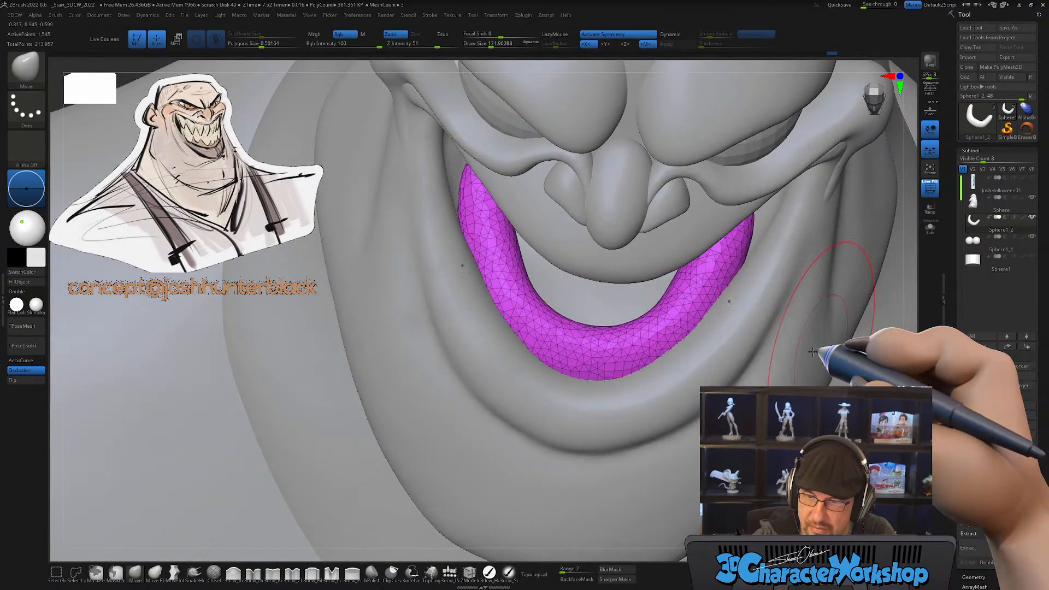
{"action": "right_click_drag", "start_coordinate": [784, 356], "coordinate": [655, 365]}
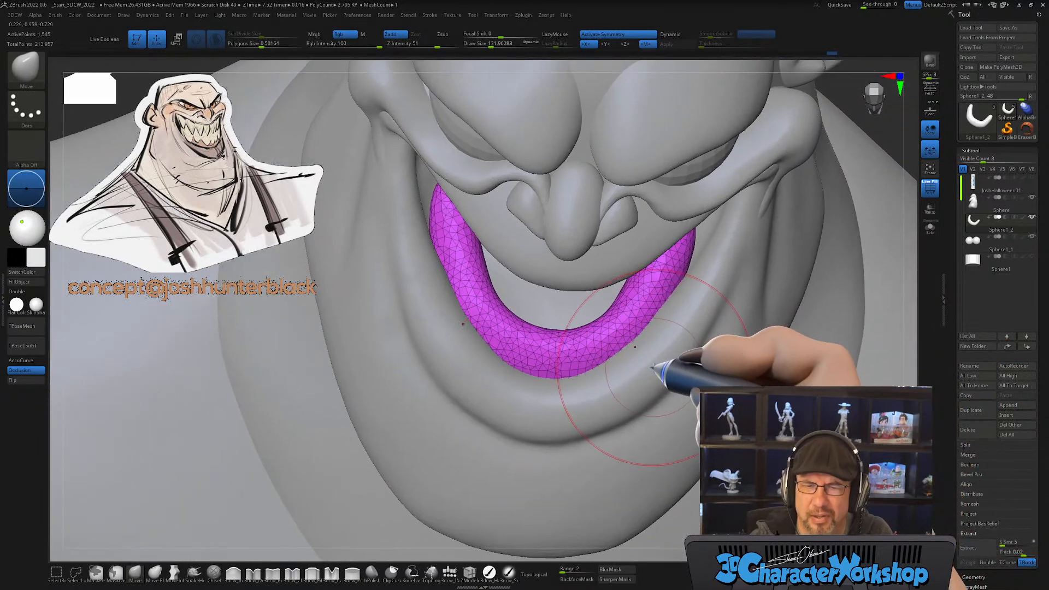
Step: Isolate the tube, smooth it thinner and even out its mesh with the SubDivide Size at about 0.39
{"action": "left_click", "coordinate": [930, 227]}
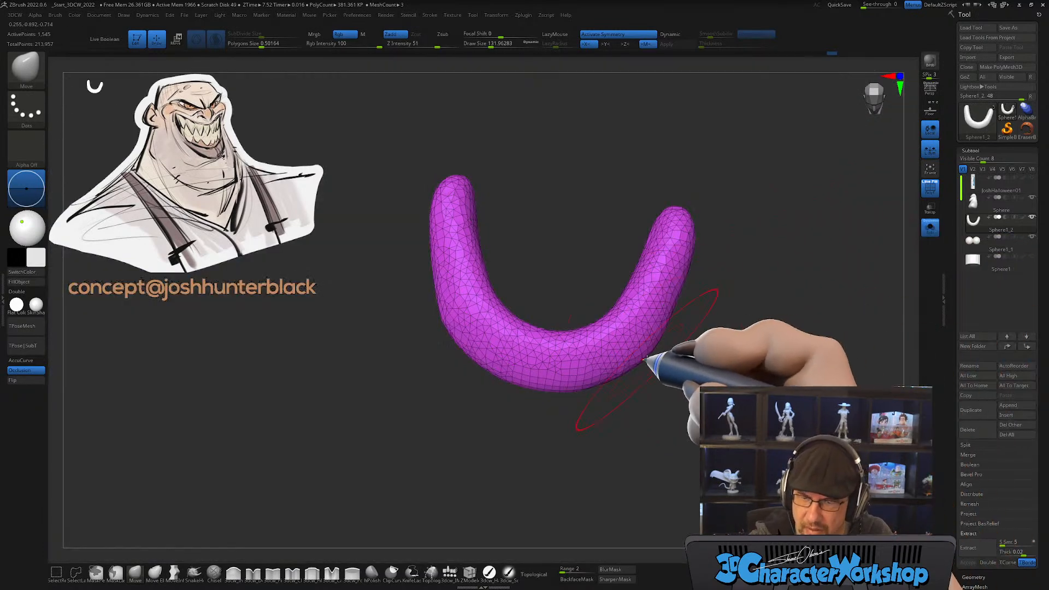
{"action": "right_click_drag", "start_coordinate": [659, 352], "coordinate": [638, 357]}
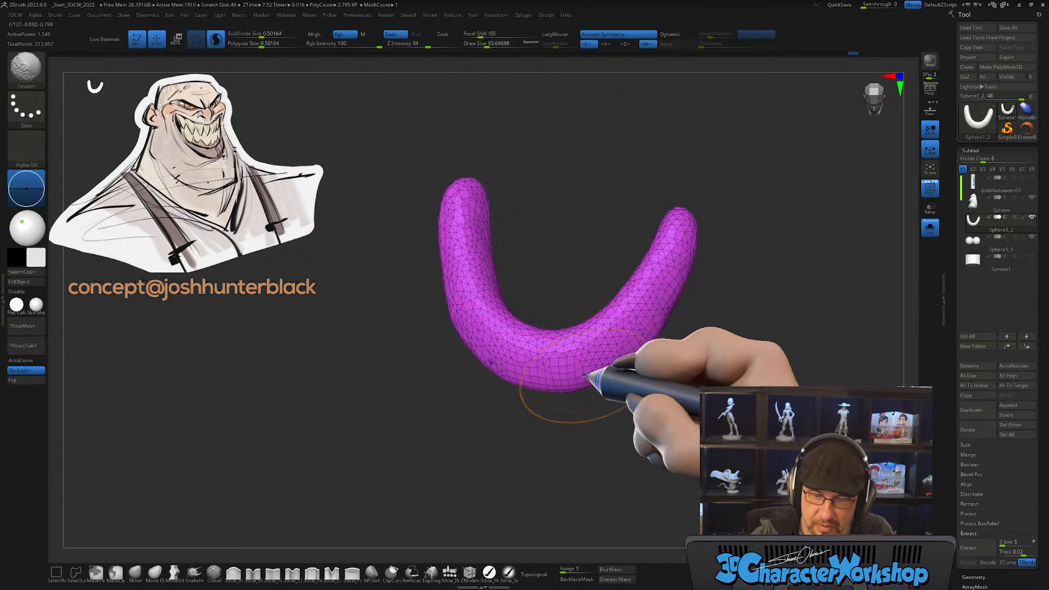
{"action": "left_click_drag", "start_coordinate": [673, 322], "coordinate": [684, 300], "text": "shift"}
{"action": "mouse_move", "coordinate": [715, 355]}
{"action": "right_mouse_down"}
{"action": "mouse_move", "coordinate": [675, 378]}
{"action": "mouse_move", "coordinate": [680, 386]}
{"action": "right_mouse_up"}
{"action": "left_click_drag", "start_coordinate": [269, 36], "coordinate": [262, 37]}
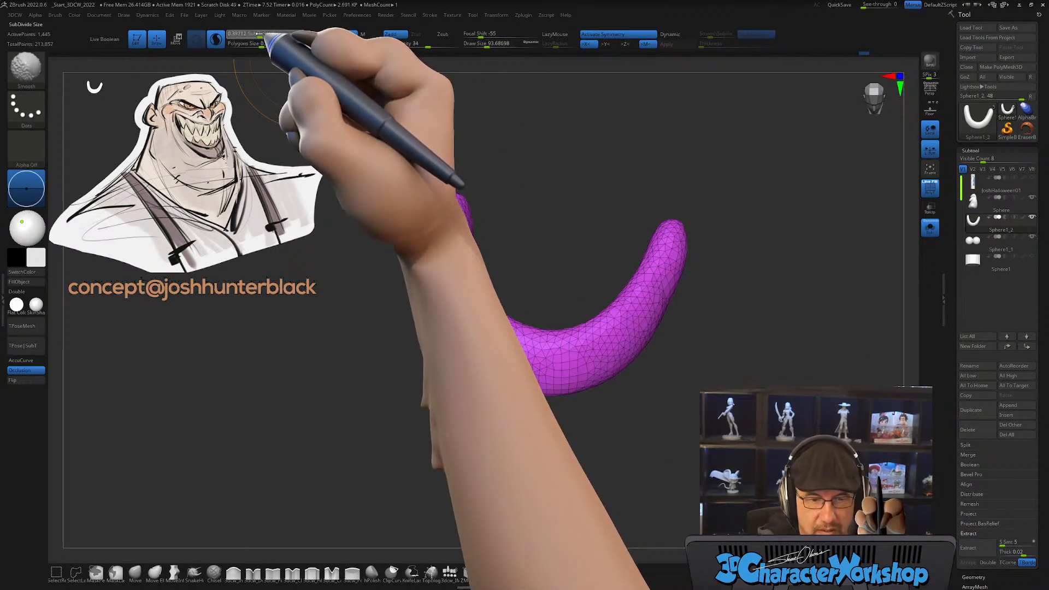
{"action": "left_click_drag", "start_coordinate": [519, 351], "coordinate": [668, 273], "text": "shift"}
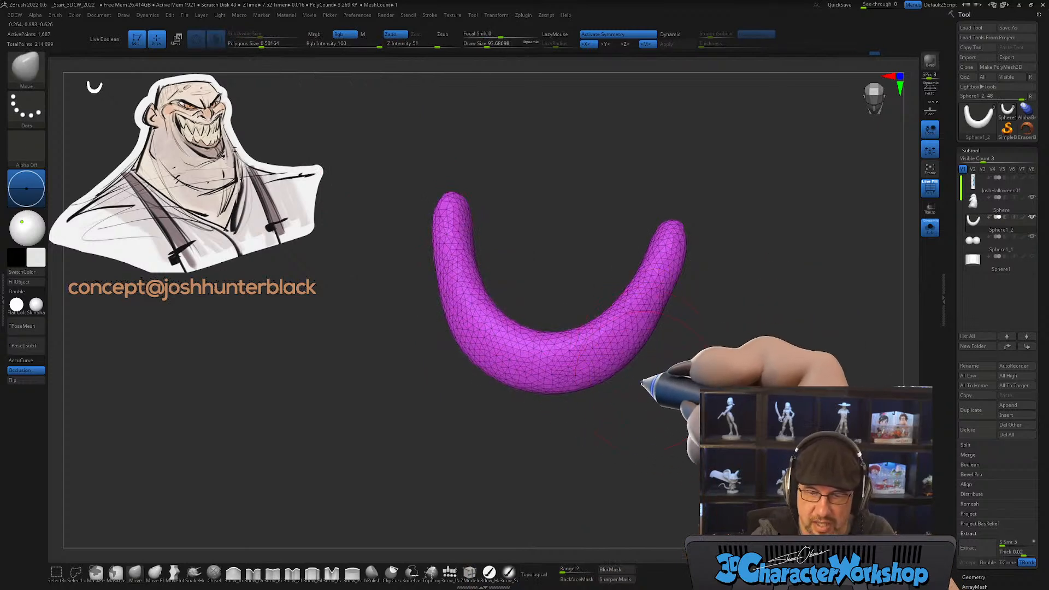
Step: Lower the Smooth brush's SubDivide Size to about 0.19 and smooth over the whole tube to give it a denser mesh
{"action": "left_click_drag", "start_coordinate": [260, 36], "coordinate": [255, 36]}
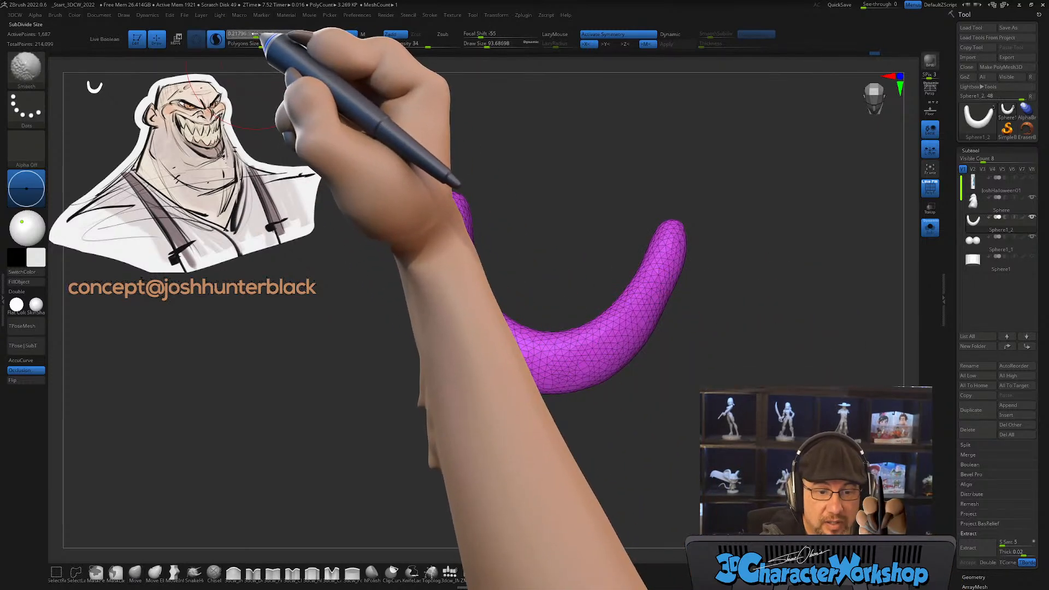
{"action": "mouse_move", "coordinate": [557, 363]}
{"action": "left_mouse_down", "text": "shift"}
{"action": "mouse_move", "coordinate": [672, 252]}
{"action": "mouse_move", "coordinate": [621, 379]}
{"action": "mouse_move", "coordinate": [655, 379]}
{"action": "mouse_move", "coordinate": [678, 419]}
{"action": "mouse_move", "coordinate": [622, 431]}
{"action": "left_mouse_up", "text": "shift"}
{"action": "mouse_move", "coordinate": [593, 365]}
{"action": "left_mouse_down", "text": "shift"}
{"action": "mouse_move", "coordinate": [672, 334]}
{"action": "mouse_move", "coordinate": [664, 355]}
{"action": "mouse_move", "coordinate": [741, 404]}
{"action": "mouse_move", "coordinate": [675, 437]}
{"action": "mouse_move", "coordinate": [647, 437]}
{"action": "left_mouse_up", "text": "shift"}
{"action": "left_click_drag", "start_coordinate": [628, 371], "coordinate": [664, 329], "text": "shift"}
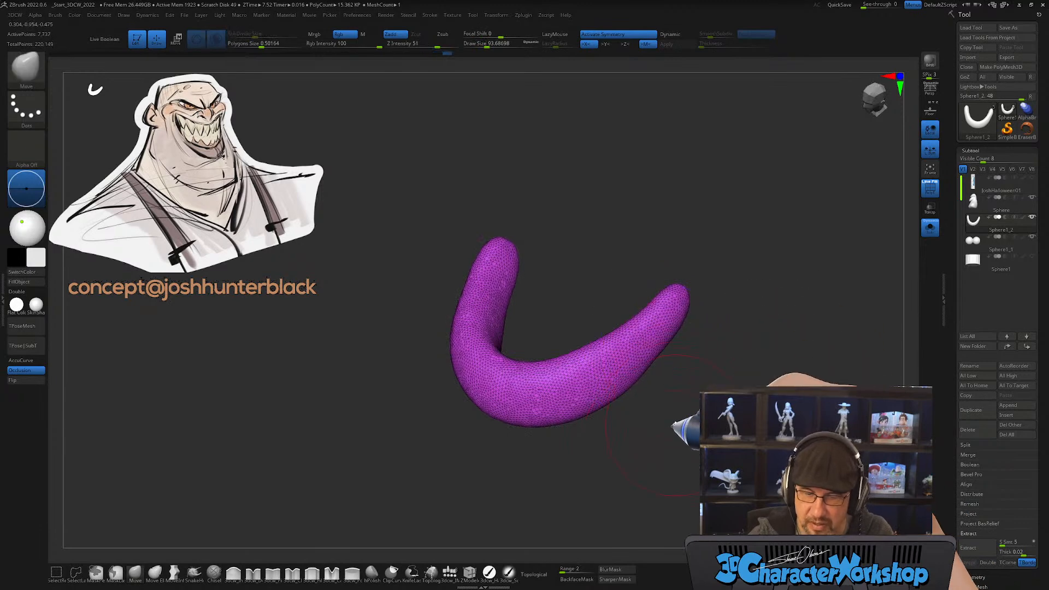
{"action": "left_click_drag", "start_coordinate": [653, 425], "coordinate": [678, 419]}
Step: Show the full bust and pull the gum tube's ends back toward the mouth corners with a Move brush of about 136, smoothing it
{"action": "left_click", "coordinate": [930, 226]}
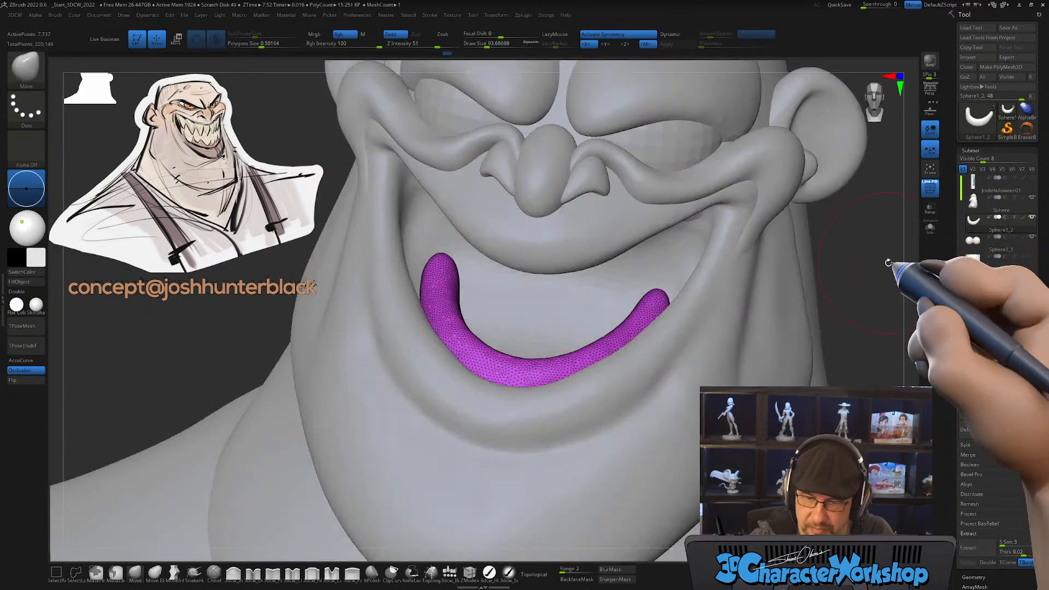
{"action": "left_click_drag", "start_coordinate": [889, 263], "coordinate": [521, 277]}
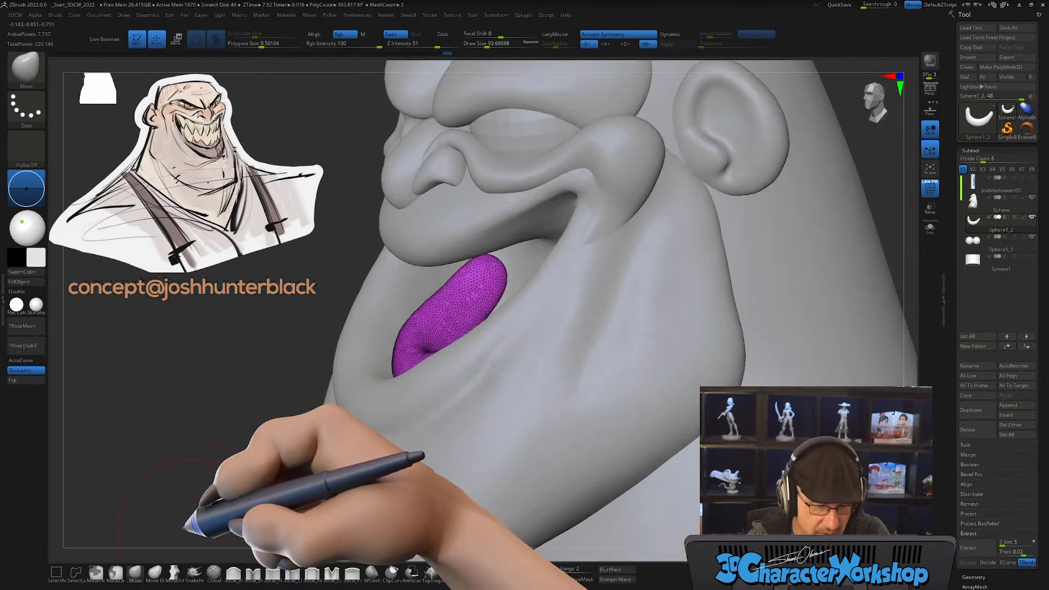
{"action": "key", "text": "]"}
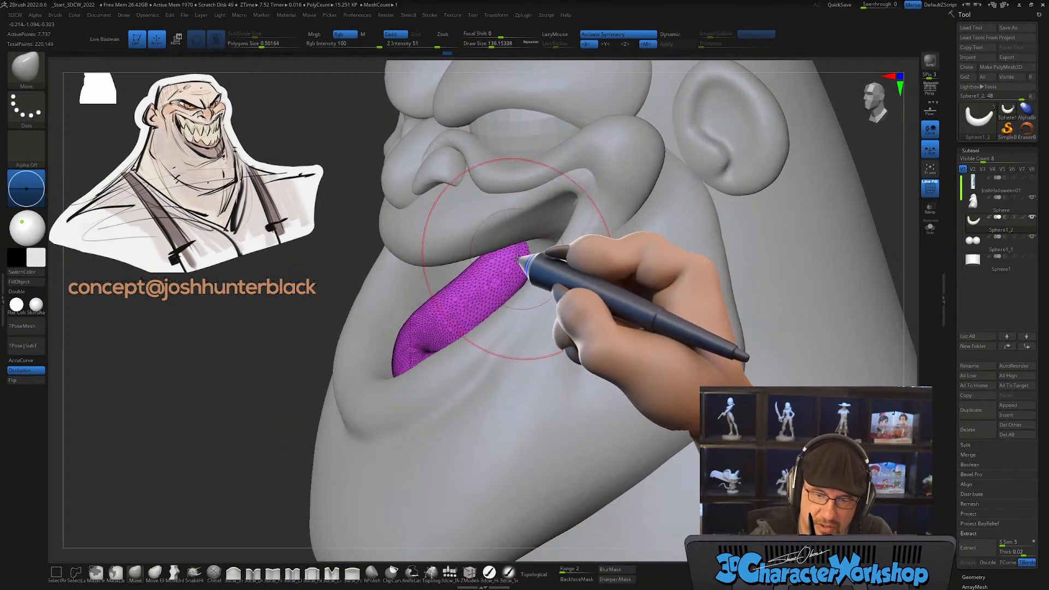
{"action": "mouse_move", "coordinate": [480, 289]}
{"action": "left_mouse_down", "text": "shift"}
{"action": "mouse_move", "coordinate": [508, 276]}
{"action": "mouse_move", "coordinate": [494, 286]}
{"action": "left_mouse_up", "text": "shift"}
{"action": "mouse_move", "coordinate": [490, 293]}
{"action": "right_mouse_down"}
{"action": "mouse_move", "coordinate": [515, 298]}
{"action": "mouse_move", "coordinate": [494, 350]}
{"action": "right_mouse_up"}
{"action": "key", "text": "]"}
{"action": "left_click_drag", "start_coordinate": [470, 292], "coordinate": [449, 256]}
{"action": "mouse_move", "coordinate": [632, 362]}
{"action": "right_mouse_down"}
{"action": "mouse_move", "coordinate": [543, 398]}
{"action": "mouse_move", "coordinate": [569, 362]}
{"action": "mouse_move", "coordinate": [566, 334]}
{"action": "mouse_move", "coordinate": [569, 364]}
{"action": "right_mouse_up"}
Step: Shrink the Move brush to about 31 and form scalloped bumps along the front of the lower gum, undoing the stray stroke
{"action": "key", "text": "["}
{"action": "key", "text": "["}
{"action": "key", "text": "["}
{"action": "key", "text": "["}
{"action": "key", "text": "["}
{"action": "key", "text": "["}
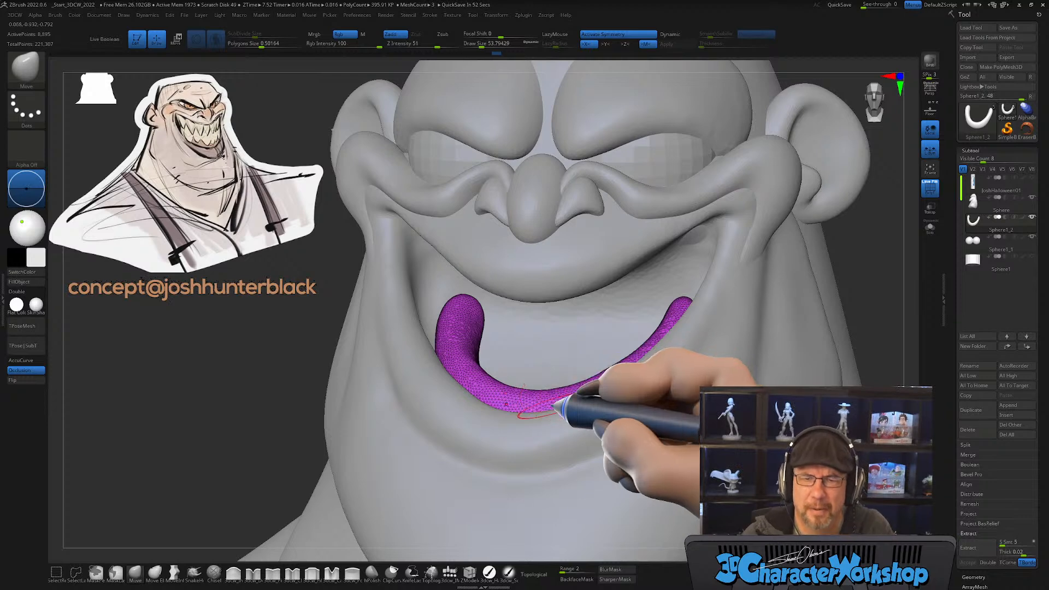
{"action": "right_click_drag", "start_coordinate": [556, 406], "coordinate": [565, 407]}
{"action": "key", "text": "s"}
{"action": "left_click_drag", "start_coordinate": [561, 394], "coordinate": [559, 394]}
{"action": "mouse_move", "coordinate": [571, 385]}
{"action": "right_mouse_down", "text": "alt"}
{"action": "mouse_move", "coordinate": [537, 409]}
{"action": "mouse_move", "coordinate": [561, 422]}
{"action": "mouse_move", "coordinate": [534, 447]}
{"action": "mouse_move", "coordinate": [546, 466]}
{"action": "mouse_move", "coordinate": [543, 440]}
{"action": "mouse_move", "coordinate": [558, 428]}
{"action": "mouse_move", "coordinate": [562, 440]}
{"action": "mouse_move", "coordinate": [587, 431]}
{"action": "mouse_move", "coordinate": [565, 438]}
{"action": "mouse_move", "coordinate": [590, 440]}
{"action": "mouse_move", "coordinate": [565, 448]}
{"action": "mouse_move", "coordinate": [604, 421]}
{"action": "right_mouse_up", "text": "alt"}
{"action": "key", "text": "s"}
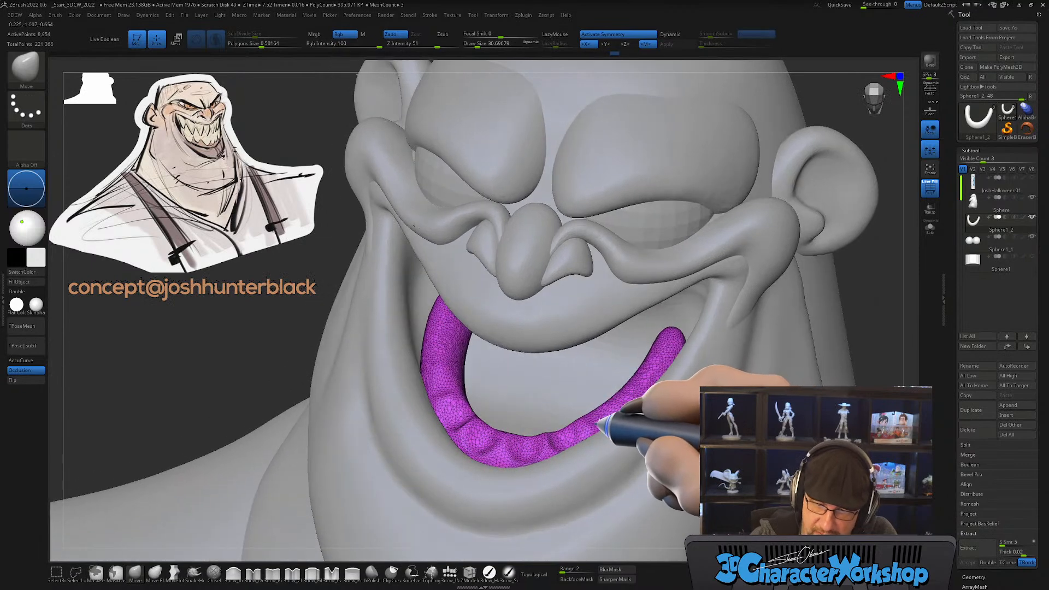
{"action": "left_click_drag", "start_coordinate": [610, 408], "coordinate": [594, 424]}
{"action": "key", "text": "ctrl+z"}
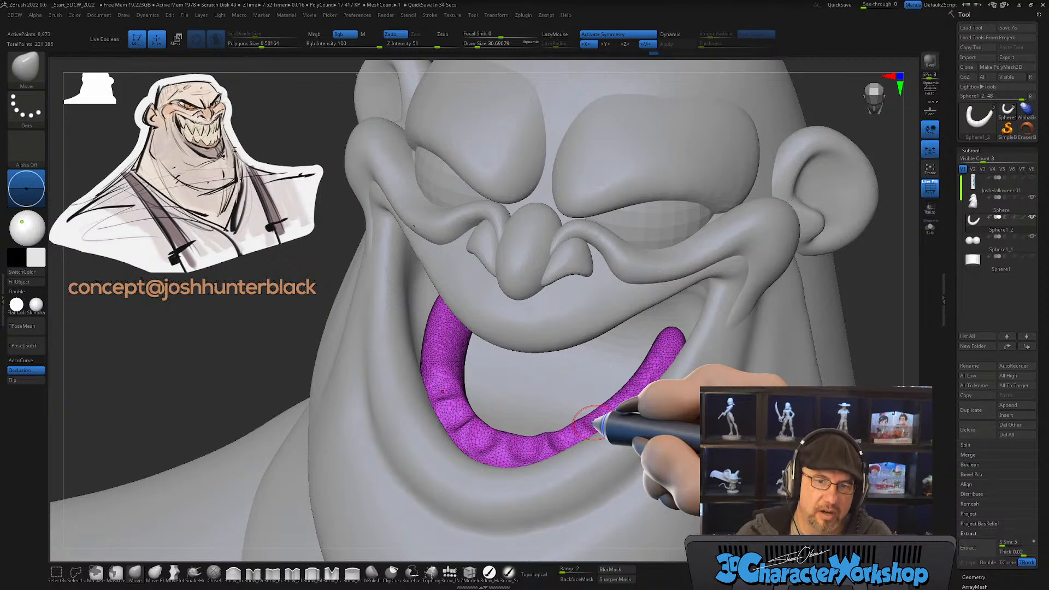
Step: Continue the scalloped bumps along both sides of the lower gum to its back ends and soften them with the Smooth brush
{"action": "right_click_drag", "start_coordinate": [650, 398], "coordinate": [639, 367], "text": "ctrl"}
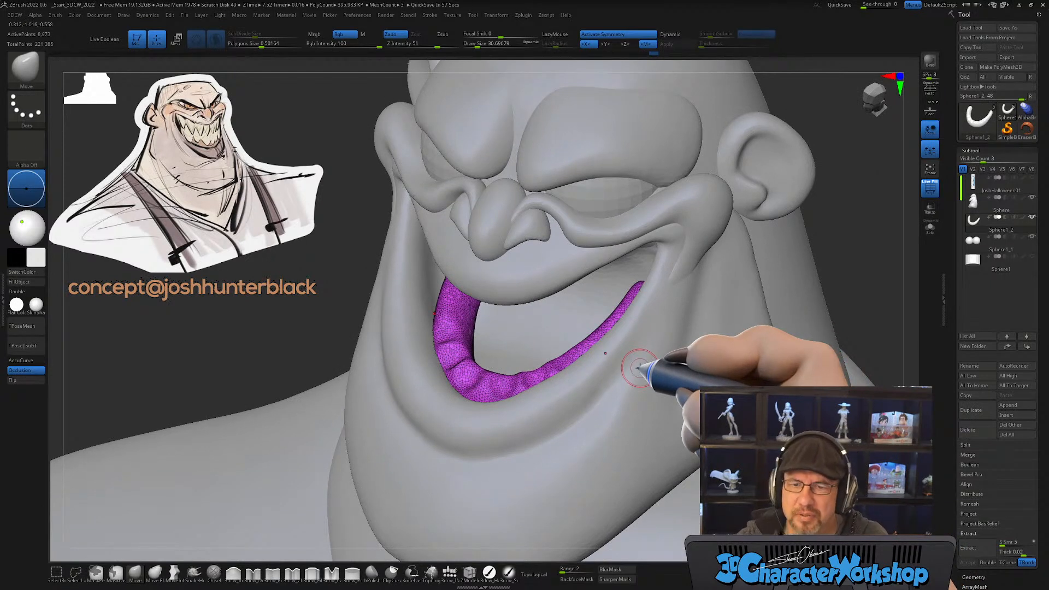
{"action": "right_click_drag", "start_coordinate": [600, 332], "coordinate": [577, 362], "text": "ctrl"}
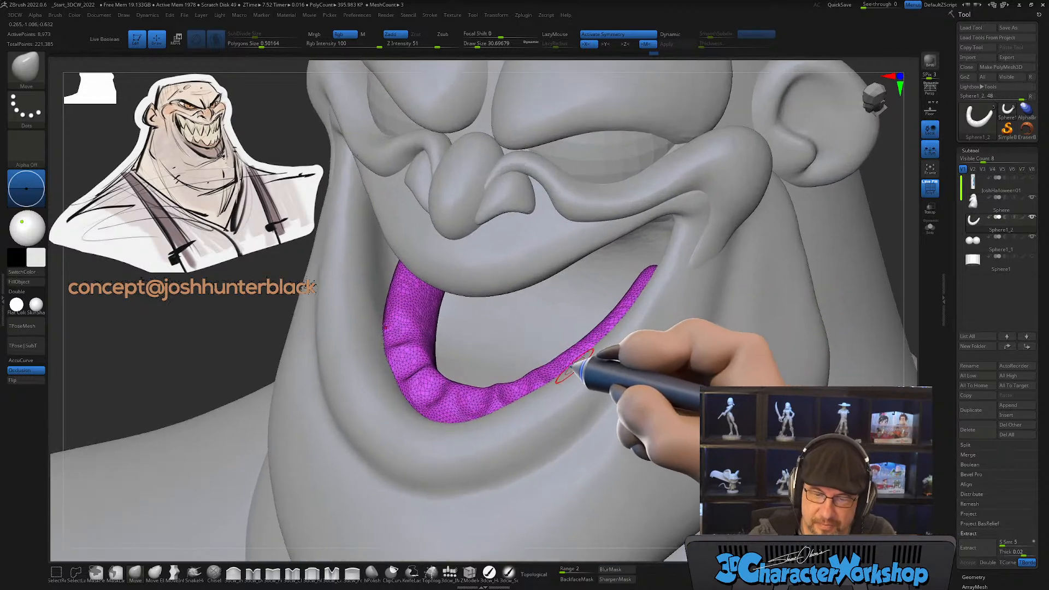
{"action": "left_click_drag", "start_coordinate": [549, 368], "coordinate": [552, 373]}
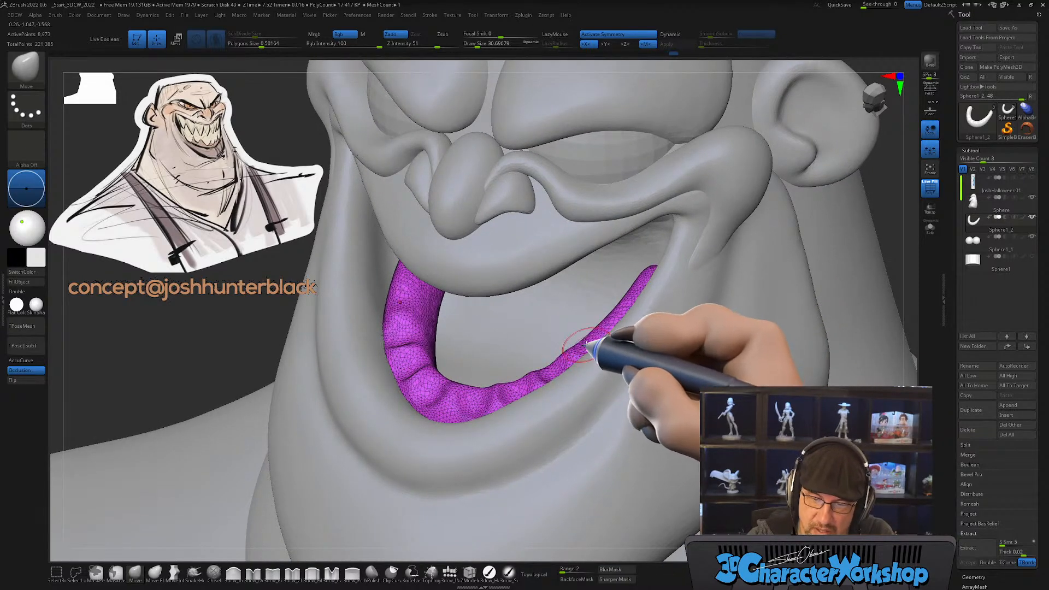
{"action": "mouse_move", "coordinate": [597, 341]}
{"action": "right_mouse_down"}
{"action": "mouse_move", "coordinate": [613, 342]}
{"action": "mouse_move", "coordinate": [661, 281]}
{"action": "mouse_move", "coordinate": [628, 358]}
{"action": "mouse_move", "coordinate": [665, 328]}
{"action": "right_mouse_up"}
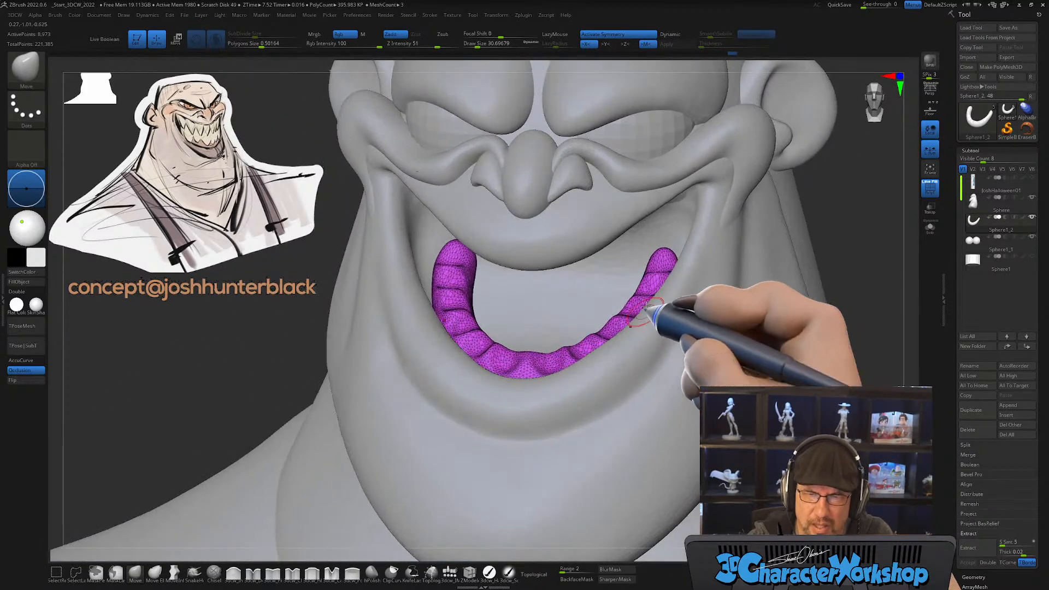
{"action": "left_click_drag", "start_coordinate": [672, 269], "coordinate": [596, 348], "text": "shift"}
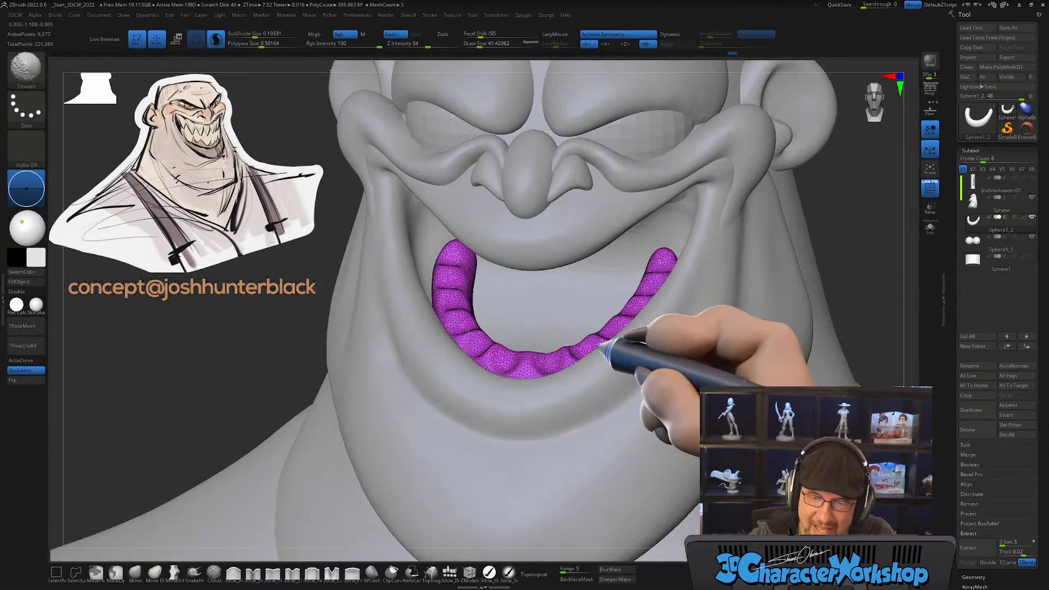
Step: Insert a mirrored pair of Appendage meshes as teeth on the front of the lower gum with the insert multi-mesh brush
{"action": "mouse_move", "coordinate": [601, 352]}
{"action": "right_mouse_down"}
{"action": "mouse_move", "coordinate": [605, 369]}
{"action": "mouse_move", "coordinate": [586, 357]}
{"action": "mouse_move", "coordinate": [581, 328]}
{"action": "mouse_move", "coordinate": [571, 358]}
{"action": "right_mouse_up"}
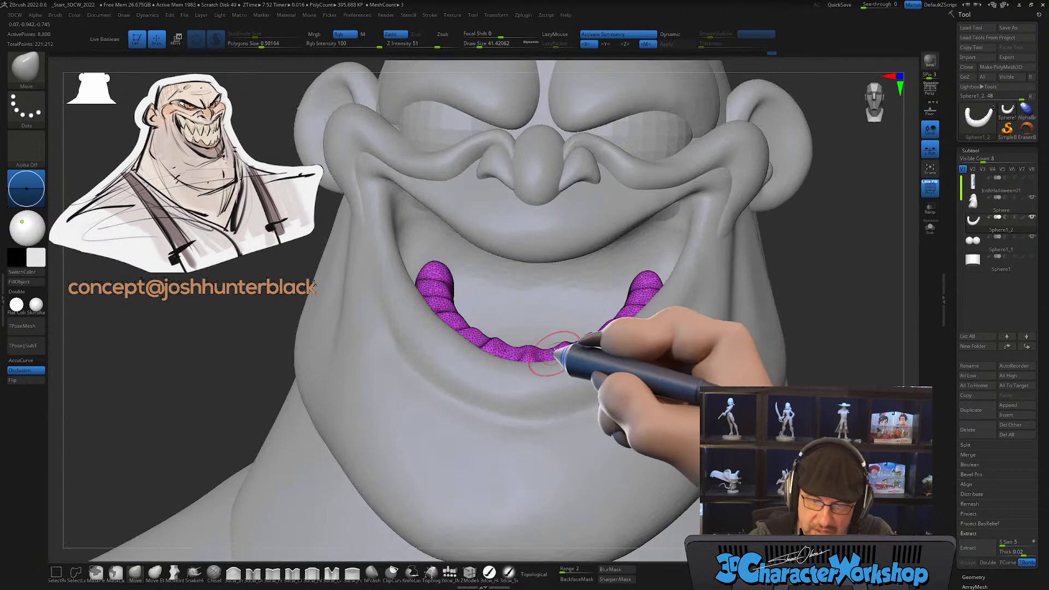
{"action": "right_click_drag", "start_coordinate": [594, 323], "coordinate": [586, 351]}
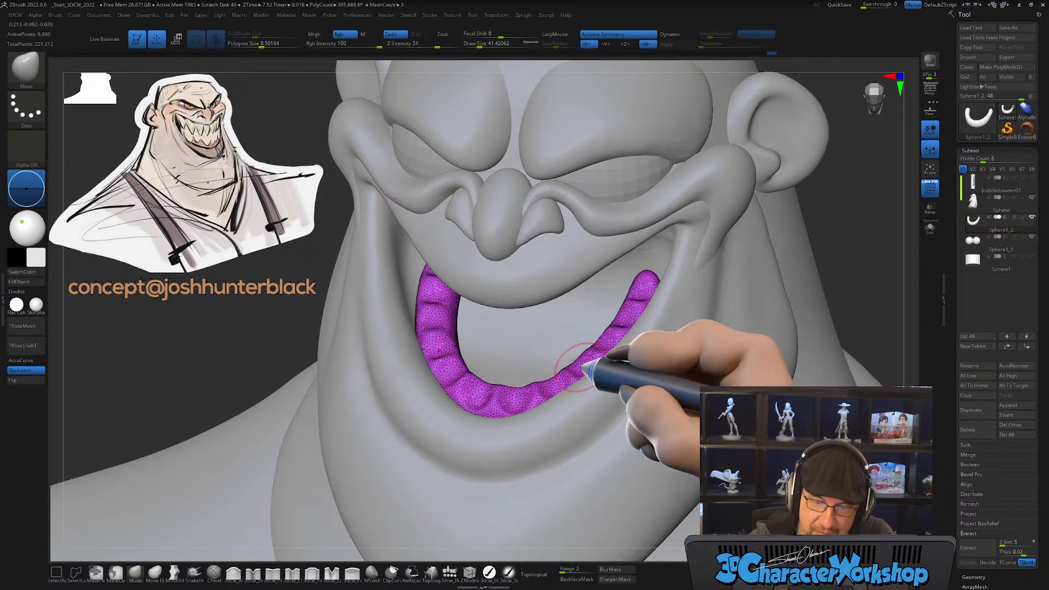
{"action": "right_click_drag", "start_coordinate": [614, 356], "coordinate": [569, 432]}
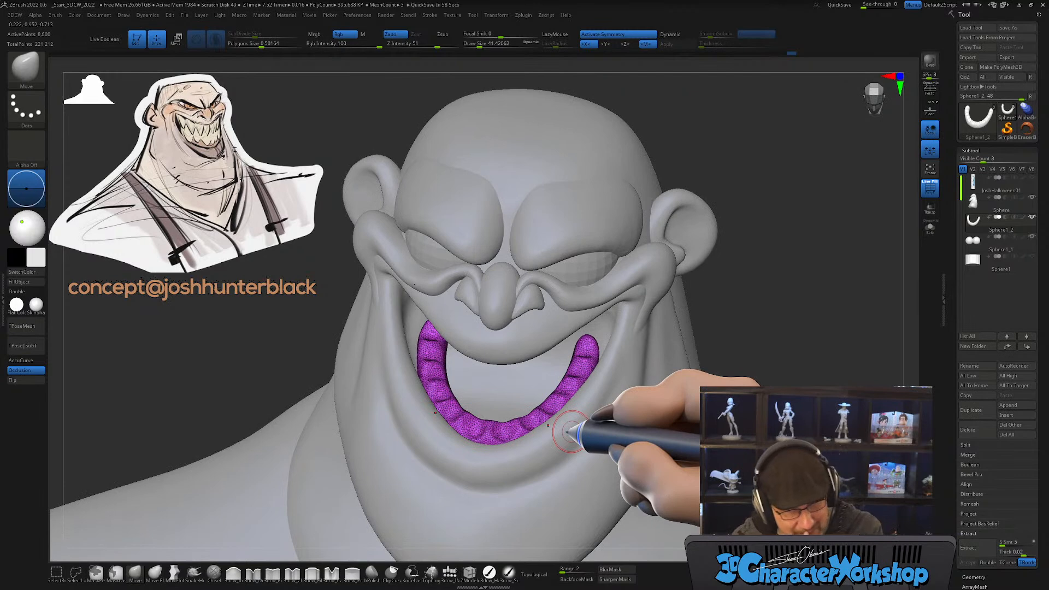
{"action": "left_click", "coordinate": [449, 572]}
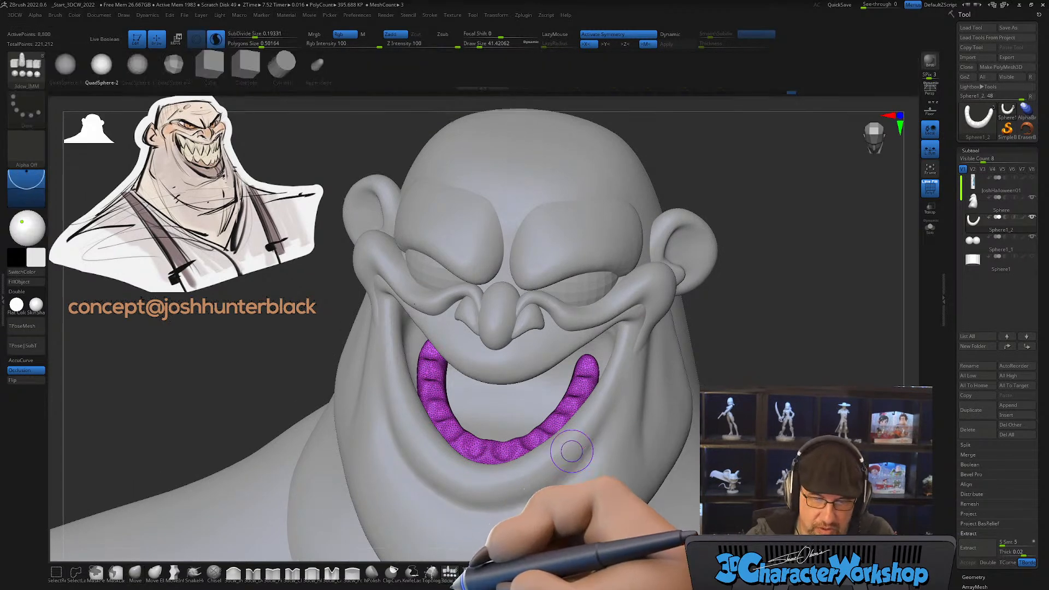
{"action": "left_click_drag", "start_coordinate": [358, 450], "coordinate": [566, 393]}
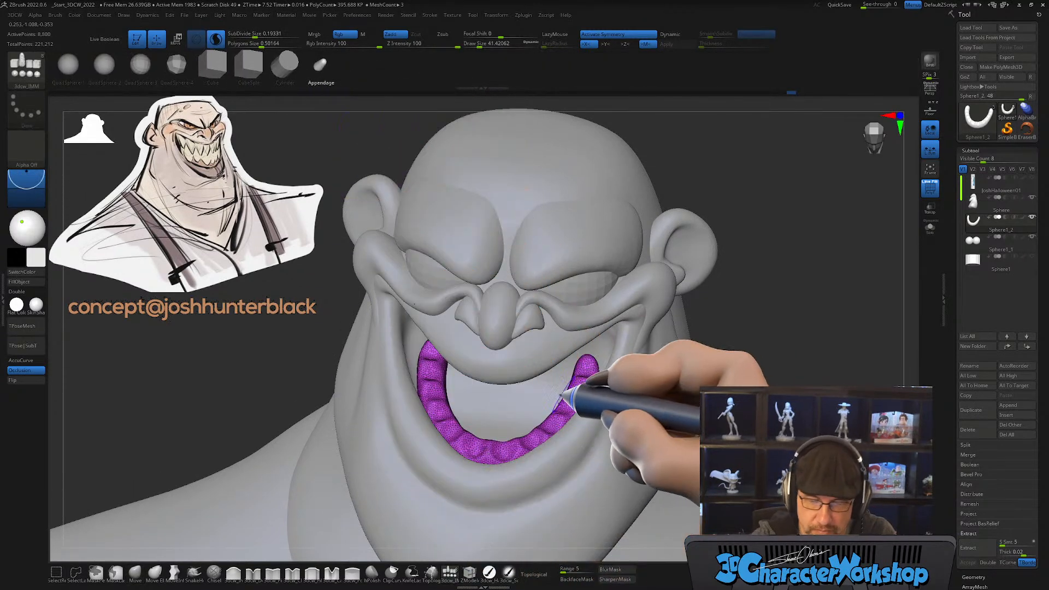
{"action": "right_click_drag", "start_coordinate": [565, 389], "coordinate": [526, 452]}
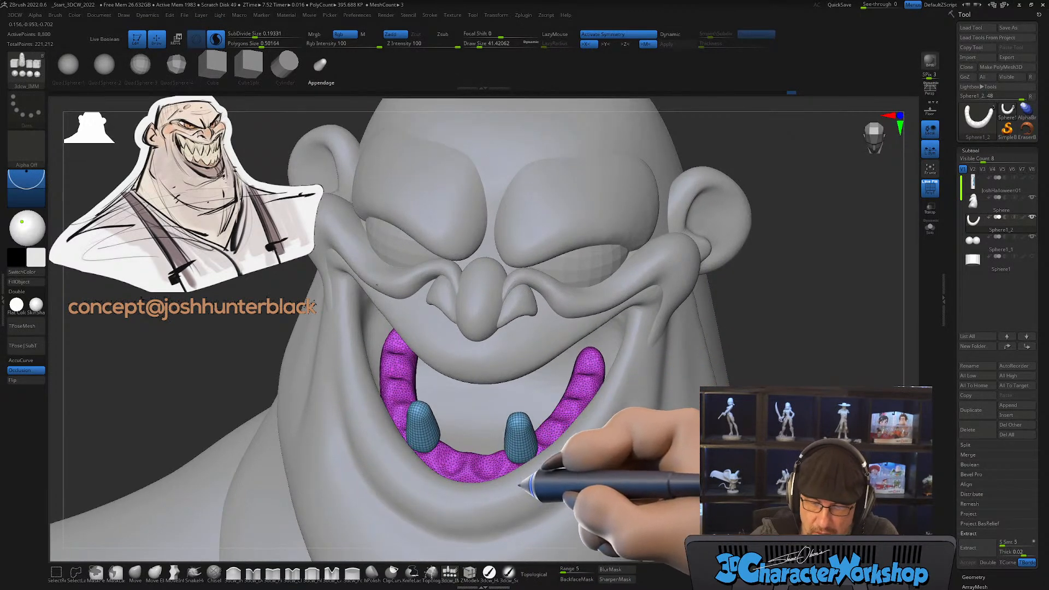
Step: Reposition the inserted teeth on the lower gum with the transform gizmo and tilt them more upright
{"action": "key", "text": "w"}
{"action": "left_click_drag", "start_coordinate": [535, 480], "coordinate": [546, 460]}
{"action": "right_click_drag", "start_coordinate": [568, 424], "coordinate": [584, 386]}
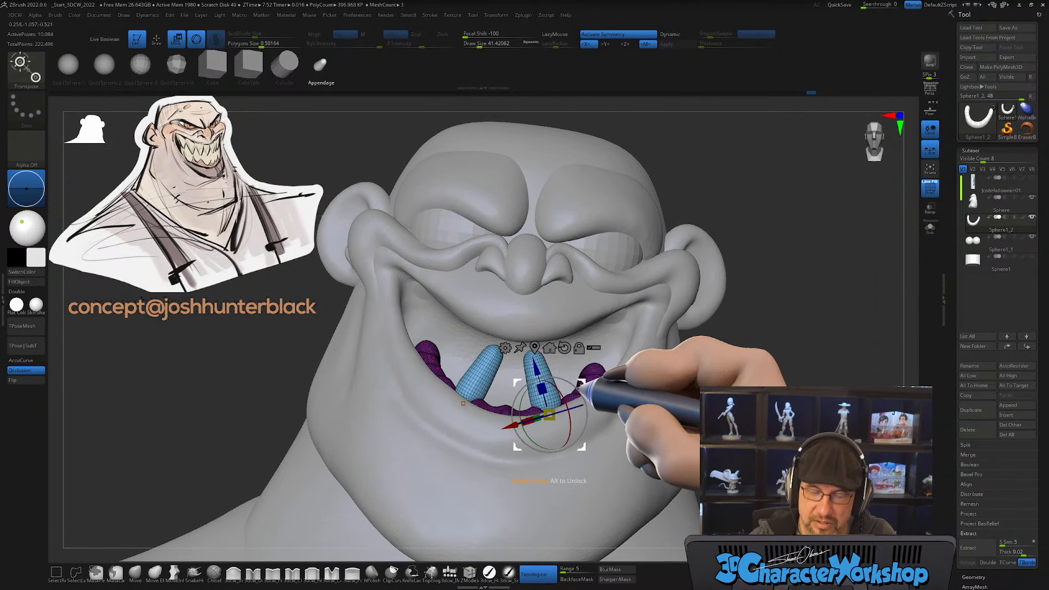
{"action": "left_click_drag", "start_coordinate": [582, 382], "coordinate": [578, 390]}
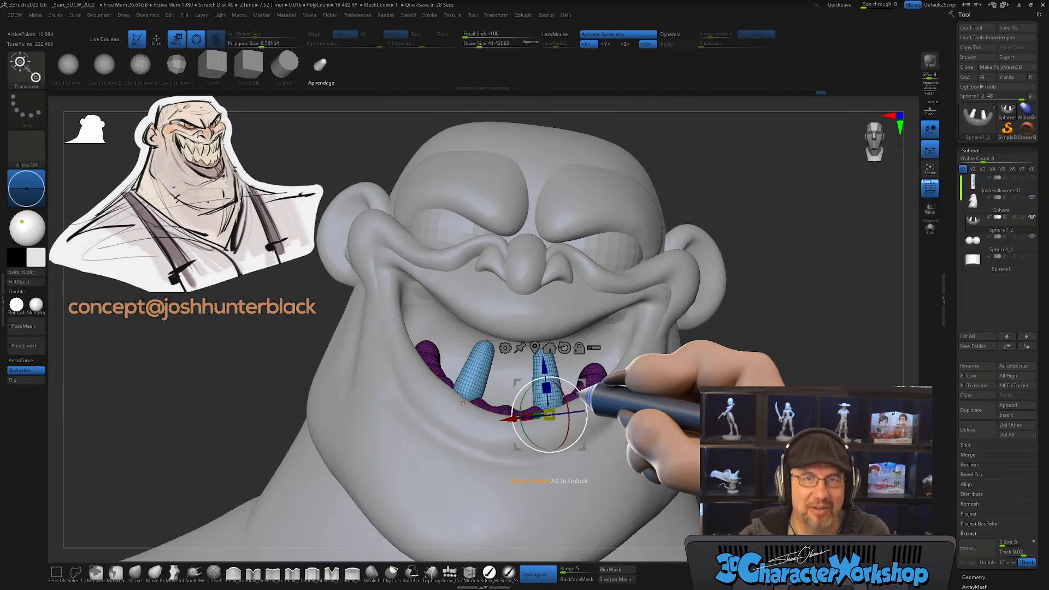
Step: Refine the teeth's placement against the gum from below with the transform gizmo and return to draw mode
{"action": "right_click_drag", "start_coordinate": [745, 424], "coordinate": [571, 364], "text": "ctrl"}
{"action": "right_click_drag", "start_coordinate": [729, 396], "coordinate": [760, 368]}
{"action": "right_click_drag", "start_coordinate": [645, 433], "coordinate": [607, 522], "text": "alt"}
{"action": "right_click_drag", "start_coordinate": [553, 446], "coordinate": [623, 349], "text": "alt"}
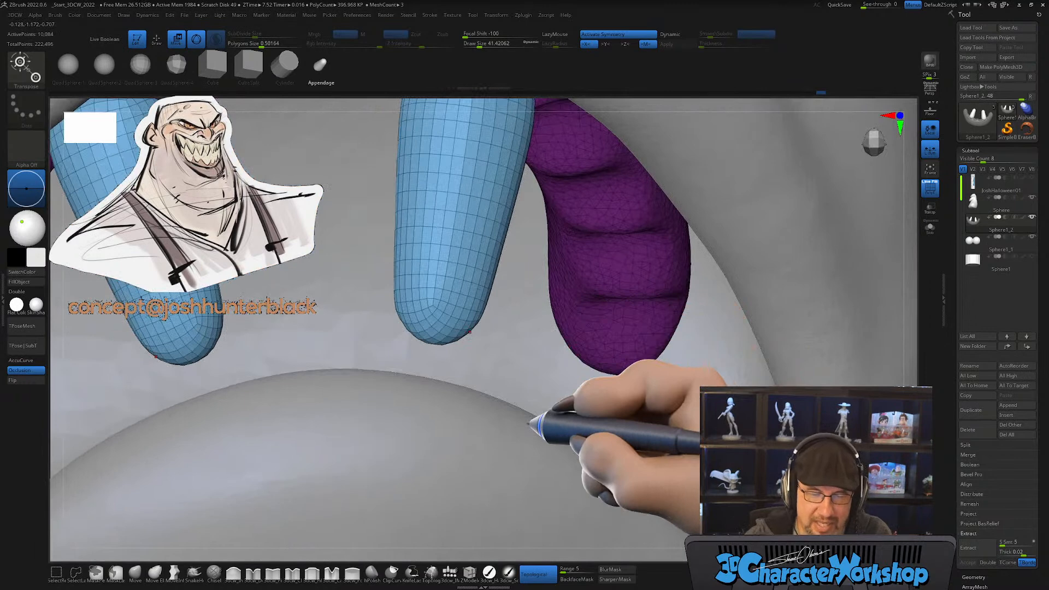
{"action": "right_click_drag", "start_coordinate": [528, 424], "coordinate": [521, 400], "text": "ctrl"}
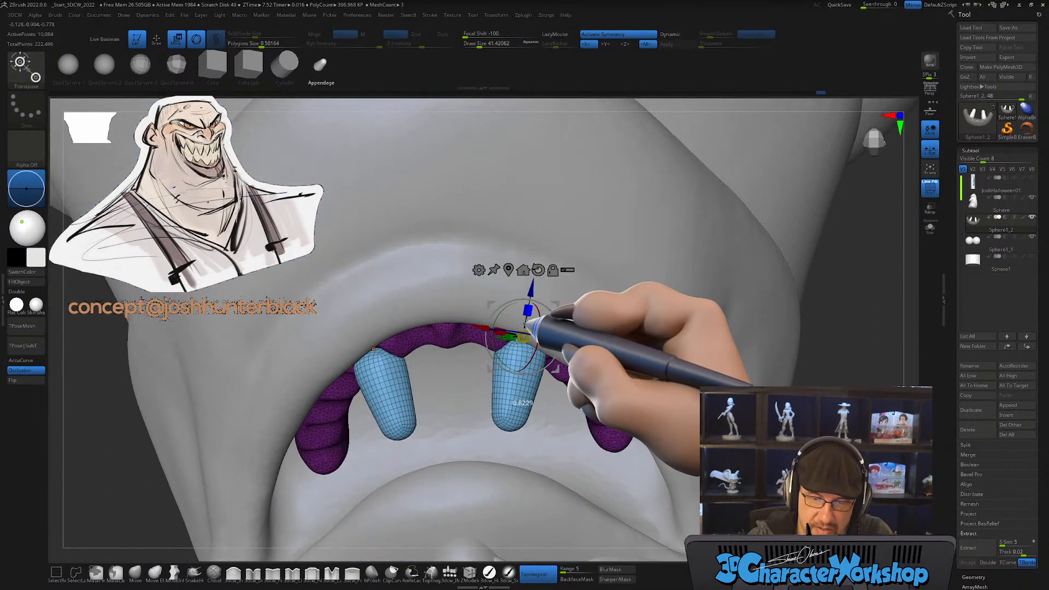
{"action": "mouse_move", "coordinate": [543, 313]}
{"action": "right_mouse_down"}
{"action": "mouse_move", "coordinate": [552, 268]}
{"action": "mouse_move", "coordinate": [562, 312]}
{"action": "right_mouse_up"}
{"action": "left_click_drag", "start_coordinate": [558, 315], "coordinate": [558, 312]}
{"action": "right_click_drag", "start_coordinate": [575, 291], "coordinate": [576, 333], "text": "ctrl"}
{"action": "mouse_move", "coordinate": [570, 281]}
{"action": "right_mouse_down"}
{"action": "mouse_move", "coordinate": [597, 374]}
{"action": "mouse_move", "coordinate": [590, 402]}
{"action": "mouse_move", "coordinate": [623, 369]}
{"action": "mouse_move", "coordinate": [613, 351]}
{"action": "mouse_move", "coordinate": [597, 417]}
{"action": "mouse_move", "coordinate": [614, 440]}
{"action": "mouse_move", "coordinate": [609, 522]}
{"action": "mouse_move", "coordinate": [772, 362]}
{"action": "mouse_move", "coordinate": [745, 246]}
{"action": "mouse_move", "coordinate": [792, 312]}
{"action": "mouse_move", "coordinate": [525, 371]}
{"action": "mouse_move", "coordinate": [628, 402]}
{"action": "mouse_move", "coordinate": [632, 433]}
{"action": "mouse_move", "coordinate": [644, 433]}
{"action": "mouse_move", "coordinate": [585, 477]}
{"action": "mouse_move", "coordinate": [587, 487]}
{"action": "mouse_move", "coordinate": [589, 471]}
{"action": "right_mouse_up"}
{"action": "key", "text": "q"}
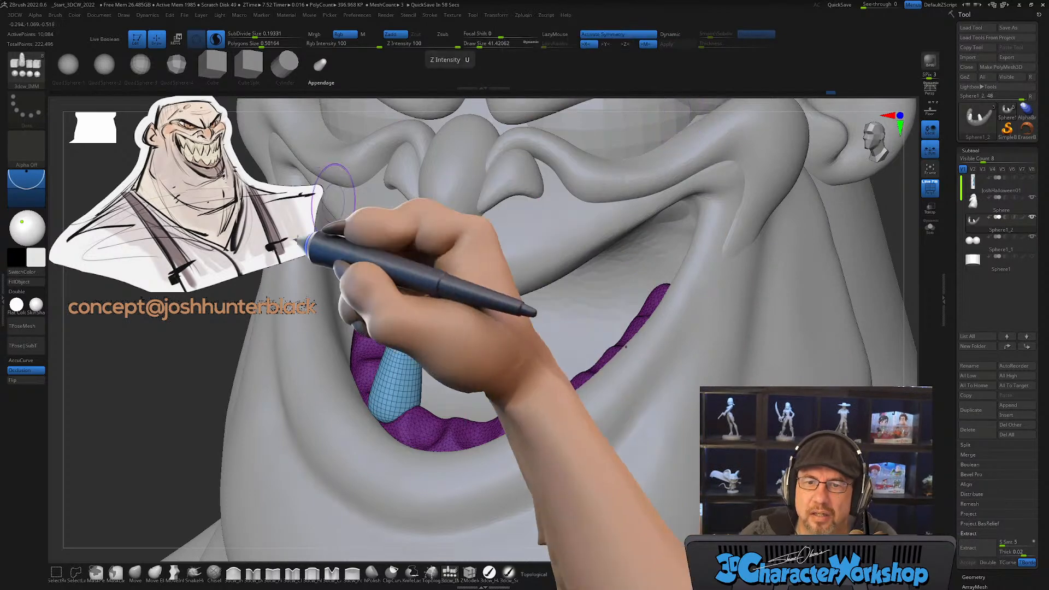
Step: Split the unmasked teeth from the gum into a separate subtool and make the teeth subtool active
{"action": "left_click_drag", "start_coordinate": [126, 374], "coordinate": [123, 417], "text": "alt"}
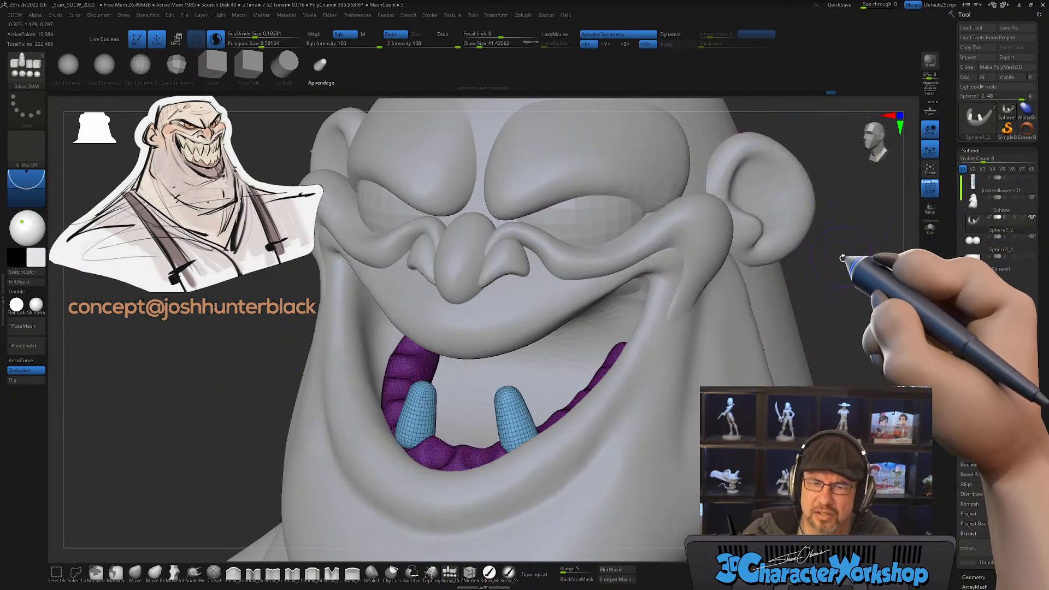
{"action": "left_click_drag", "start_coordinate": [860, 276], "coordinate": [770, 342]}
{"action": "key", "text": "space"}
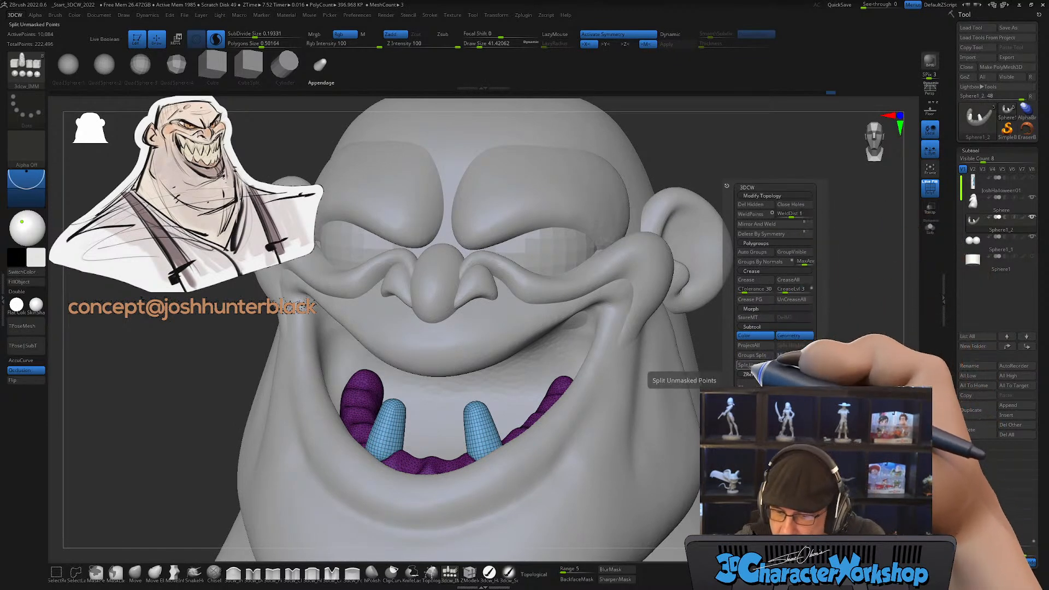
{"action": "left_click", "coordinate": [756, 362]}
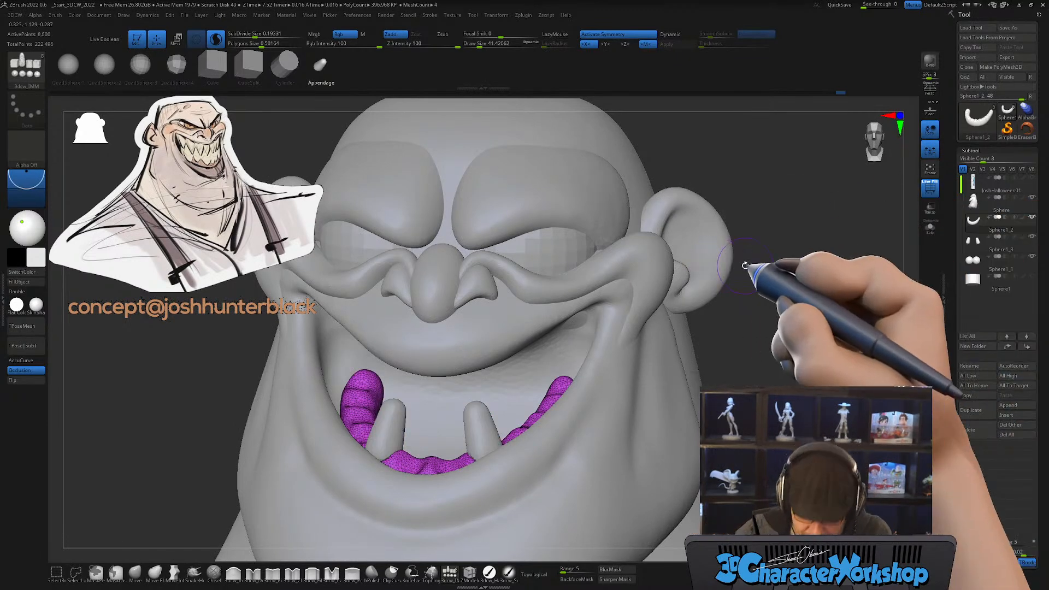
{"action": "key", "text": "alt+Down"}
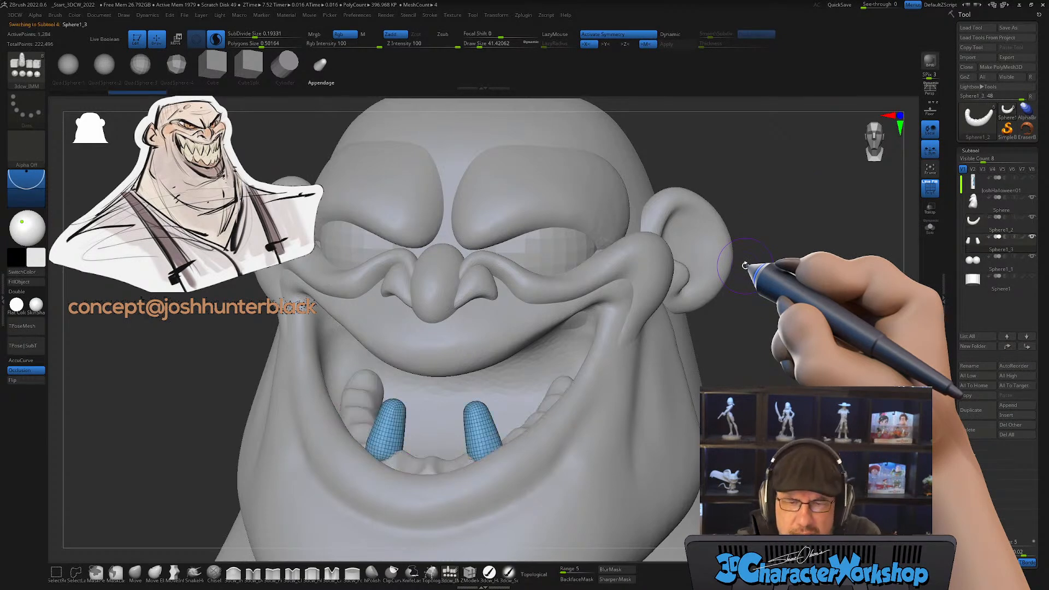
Step: Pull the tips of both teeth upward into points with the Move brush at about 46 and smooth their sides
{"action": "right_click_drag", "start_coordinate": [510, 382], "coordinate": [534, 339], "text": "ctrl"}
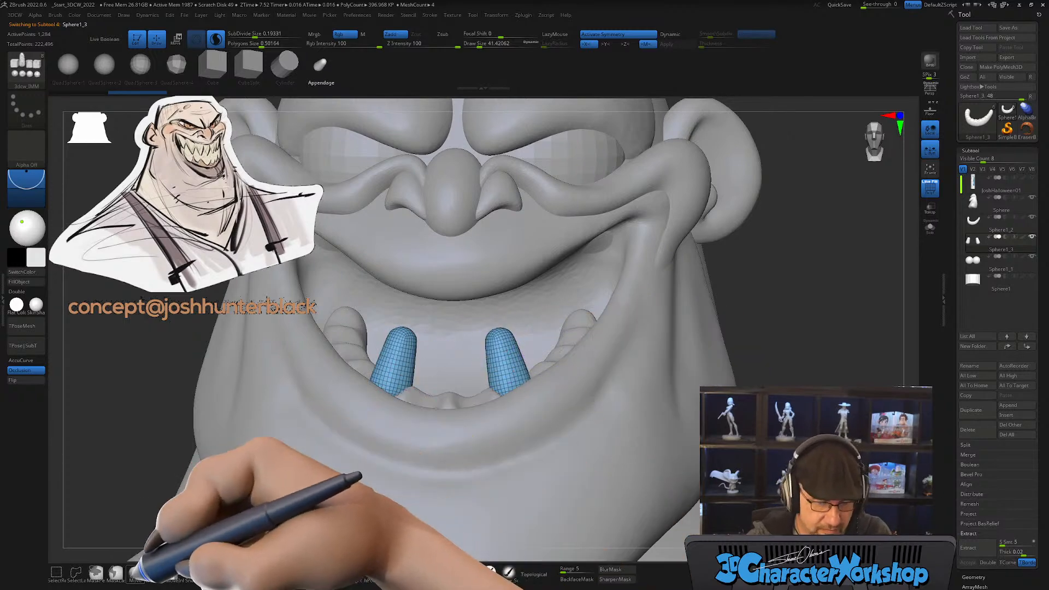
{"action": "left_click", "coordinate": [135, 572]}
{"action": "right_click_drag", "start_coordinate": [546, 316], "coordinate": [525, 365]}
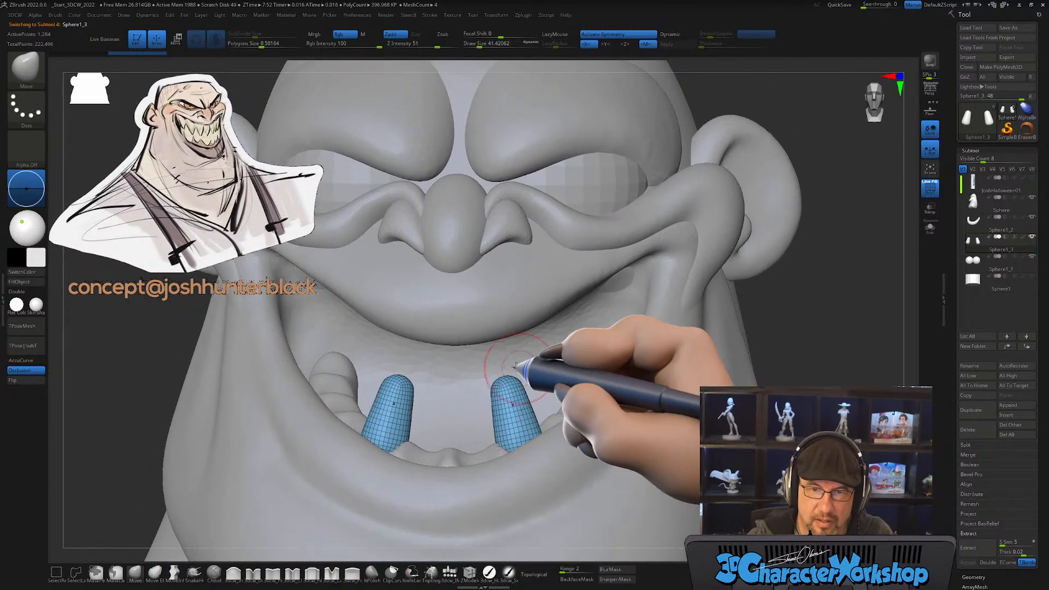
{"action": "left_click_drag", "start_coordinate": [506, 378], "coordinate": [500, 359]}
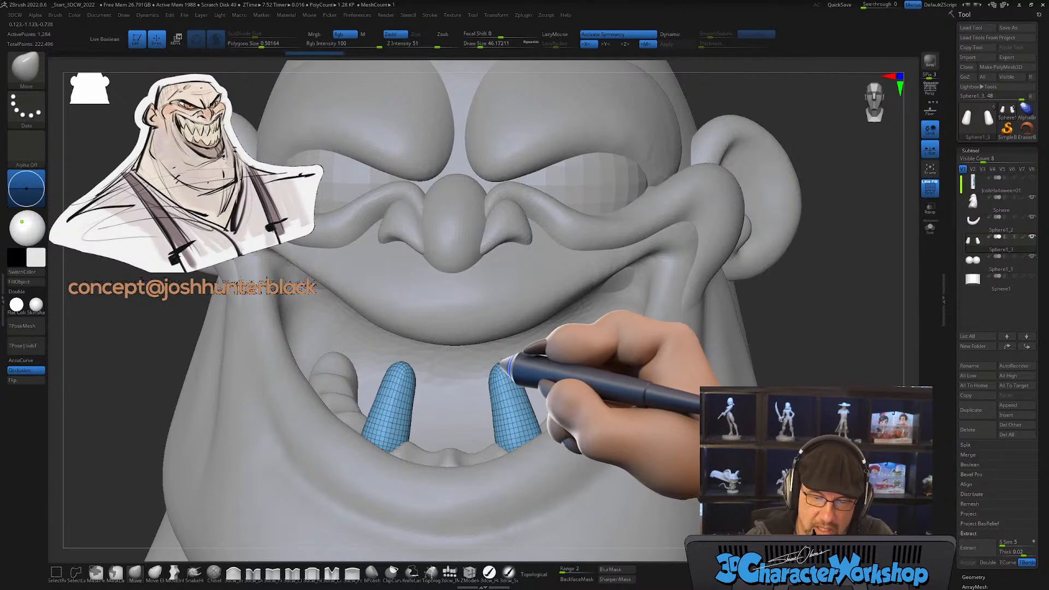
{"action": "right_click_drag", "start_coordinate": [512, 367], "coordinate": [512, 375]}
{"action": "mouse_move", "coordinate": [513, 375]}
{"action": "left_mouse_down", "text": "shift"}
{"action": "mouse_move", "coordinate": [509, 433]}
{"action": "mouse_move", "coordinate": [516, 421]}
{"action": "left_mouse_up", "text": "shift"}
{"action": "mouse_move", "coordinate": [553, 437]}
{"action": "right_mouse_down"}
{"action": "mouse_move", "coordinate": [515, 426]}
{"action": "mouse_move", "coordinate": [530, 407]}
{"action": "mouse_move", "coordinate": [534, 419]}
{"action": "mouse_move", "coordinate": [562, 363]}
{"action": "mouse_move", "coordinate": [581, 360]}
{"action": "mouse_move", "coordinate": [568, 364]}
{"action": "right_mouse_up"}
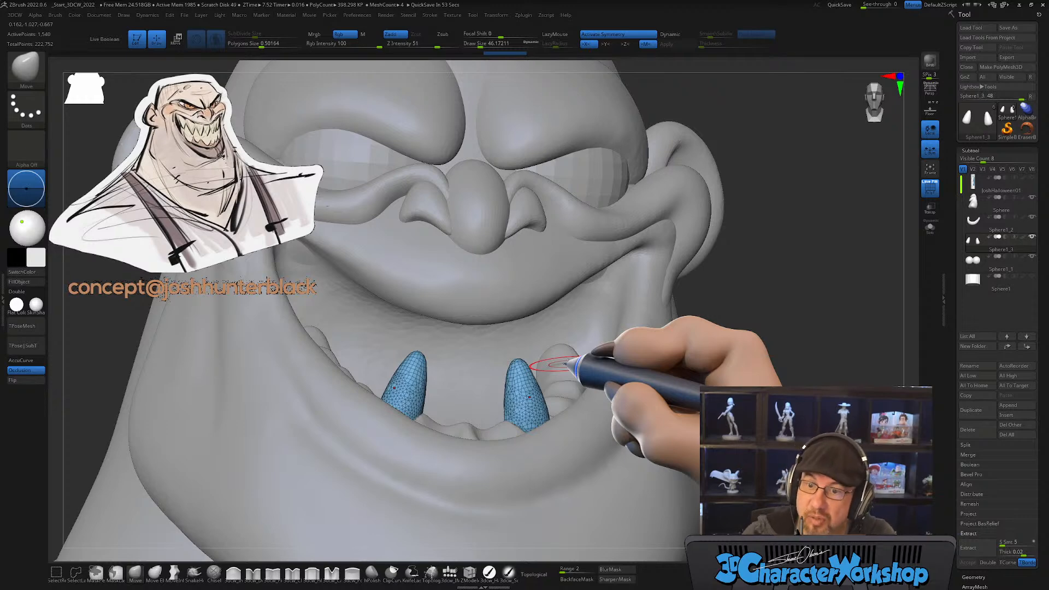
Step: Enlarge the Move brush to about 87 and adjust the bases of the teeth where they meet the gum
{"action": "mouse_move", "coordinate": [559, 390]}
{"action": "right_mouse_down"}
{"action": "mouse_move", "coordinate": [541, 409]}
{"action": "mouse_move", "coordinate": [579, 421]}
{"action": "mouse_move", "coordinate": [568, 412]}
{"action": "right_mouse_up"}
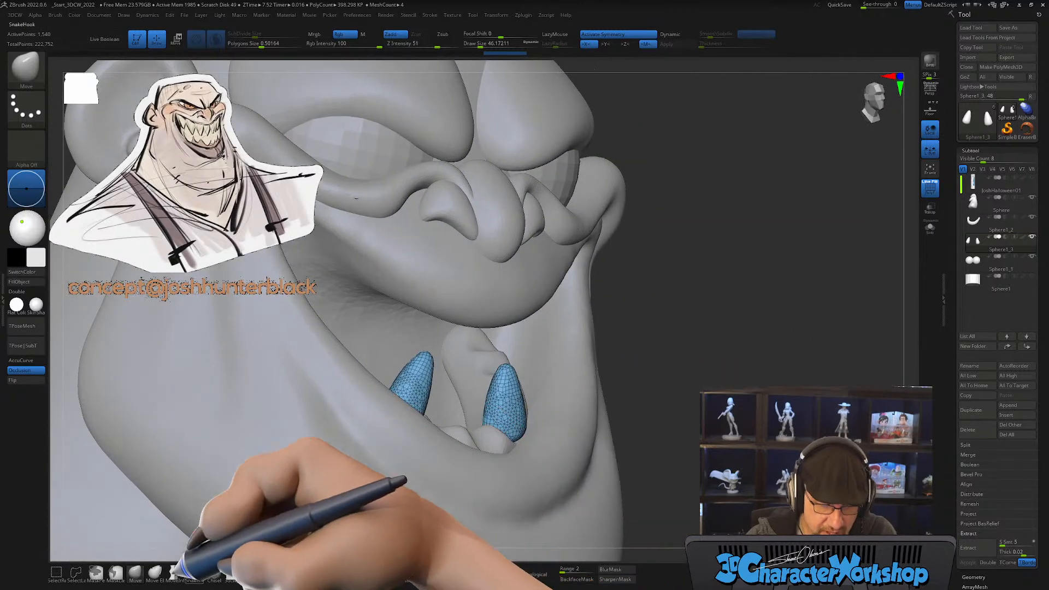
{"action": "key", "text": "]"}
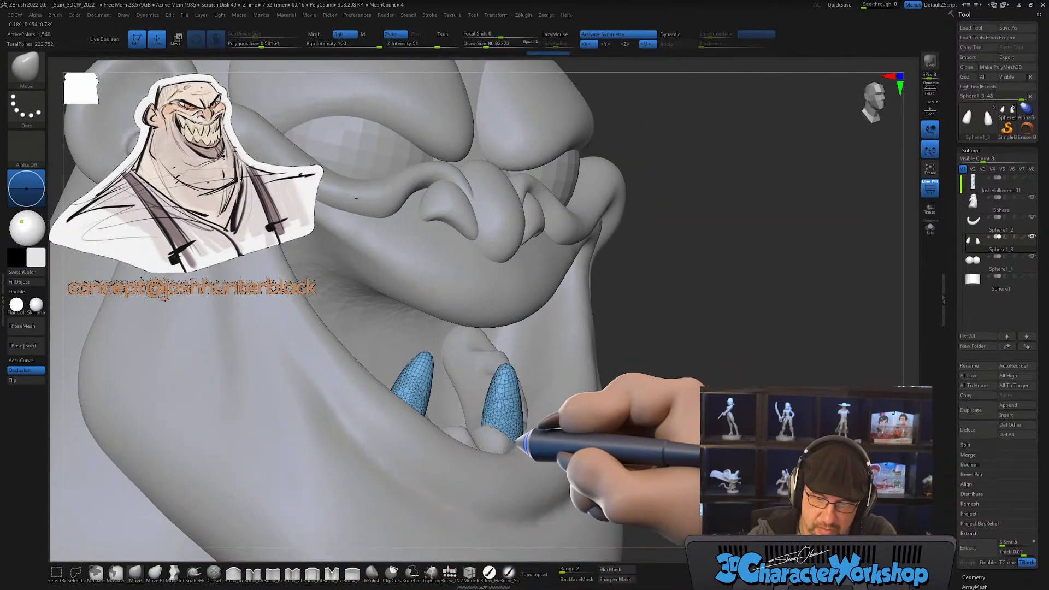
{"action": "right_click_drag", "start_coordinate": [581, 404], "coordinate": [494, 440]}
{"action": "left_click_drag", "start_coordinate": [515, 435], "coordinate": [521, 432]}
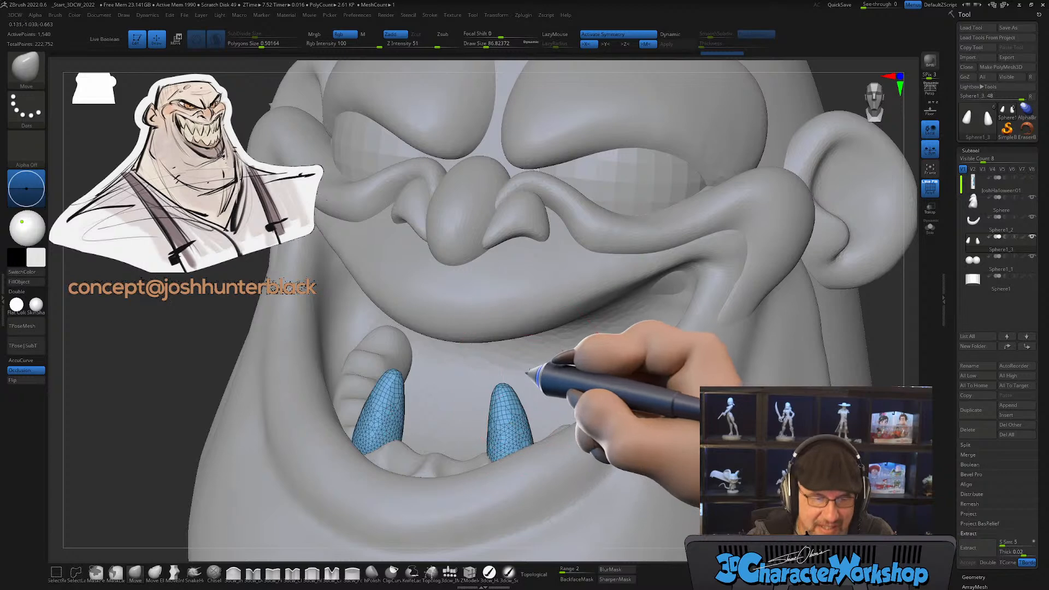
Step: Shrink the Move brush to about 46 and nudge the pointed tips of the teeth slightly outward
{"action": "right_click_drag", "start_coordinate": [527, 374], "coordinate": [514, 395]}
{"action": "key", "text": "["}
{"action": "key", "text": "["}
{"action": "key", "text": "["}
{"action": "key", "text": "["}
{"action": "left_click_drag", "start_coordinate": [501, 387], "coordinate": [508, 385]}
{"action": "mouse_move", "coordinate": [533, 371]}
{"action": "right_mouse_down"}
{"action": "mouse_move", "coordinate": [521, 389]}
{"action": "mouse_move", "coordinate": [533, 428]}
{"action": "mouse_move", "coordinate": [514, 377]}
{"action": "mouse_move", "coordinate": [532, 360]}
{"action": "mouse_move", "coordinate": [519, 373]}
{"action": "mouse_move", "coordinate": [522, 364]}
{"action": "right_mouse_up"}
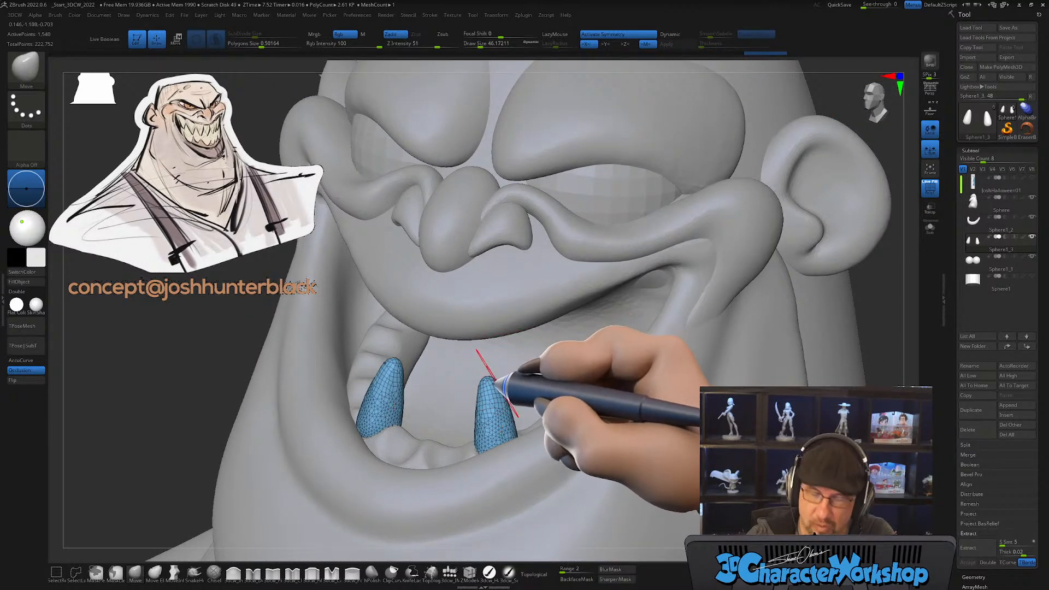
Step: Broaden the lower part of both teeth with the Move brush, enlarging it to about 62, and smooth their surfaces
{"action": "mouse_move", "coordinate": [514, 370]}
{"action": "right_mouse_down"}
{"action": "mouse_move", "coordinate": [553, 379]}
{"action": "mouse_move", "coordinate": [539, 420]}
{"action": "mouse_move", "coordinate": [551, 443]}
{"action": "right_mouse_up"}
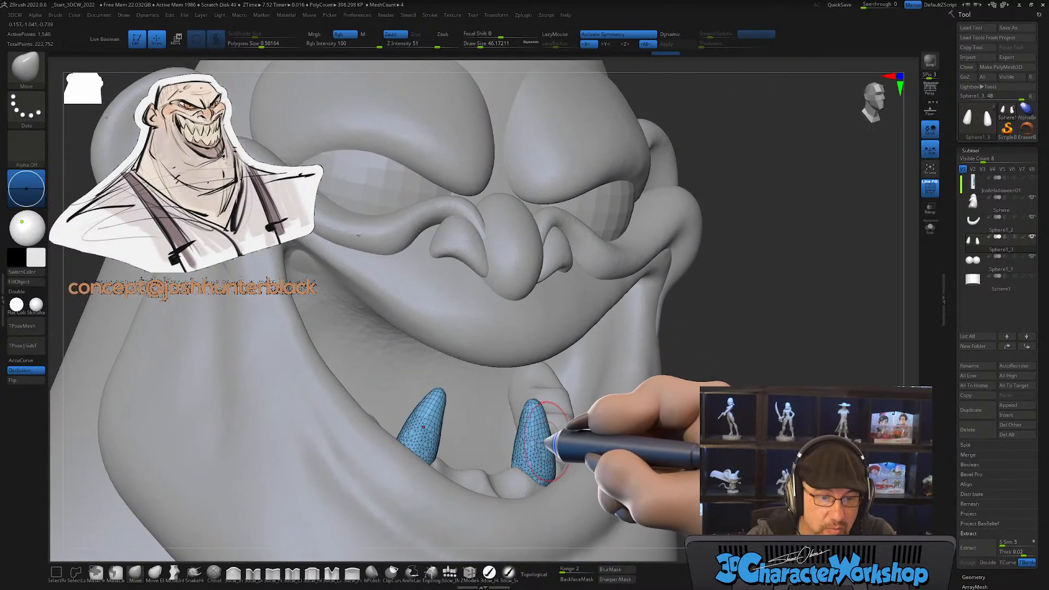
{"action": "left_click_drag", "start_coordinate": [545, 442], "coordinate": [543, 429]}
{"action": "mouse_move", "coordinate": [546, 432]}
{"action": "right_mouse_down"}
{"action": "mouse_move", "coordinate": [535, 439]}
{"action": "mouse_move", "coordinate": [552, 432]}
{"action": "mouse_move", "coordinate": [541, 477]}
{"action": "right_mouse_up"}
{"action": "left_click_drag", "start_coordinate": [539, 477], "coordinate": [568, 462]}
{"action": "mouse_move", "coordinate": [573, 456]}
{"action": "right_mouse_down"}
{"action": "mouse_move", "coordinate": [552, 421]}
{"action": "mouse_move", "coordinate": [581, 379]}
{"action": "right_mouse_up"}
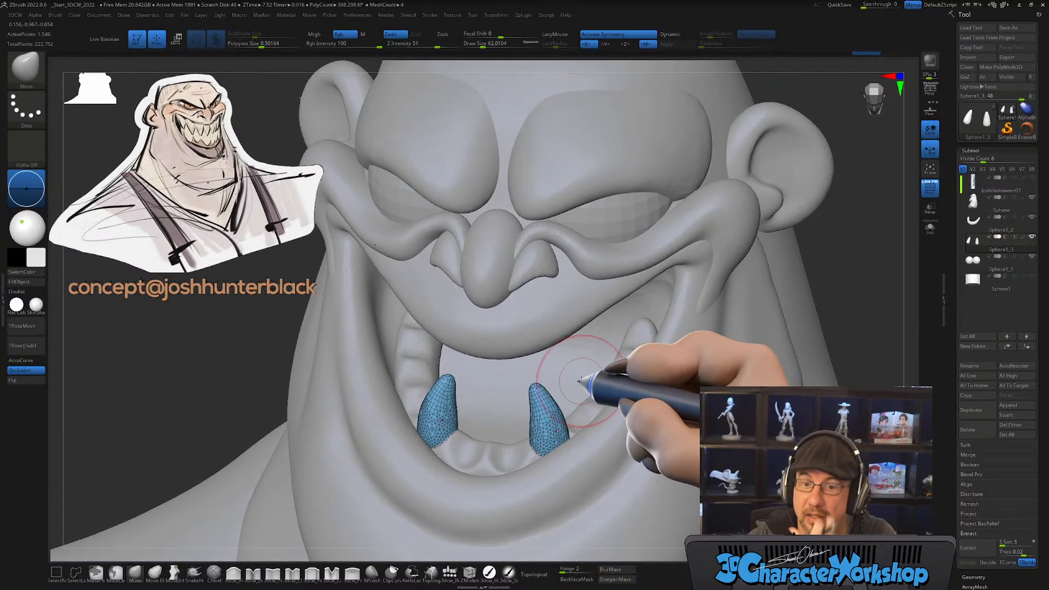
{"action": "mouse_move", "coordinate": [543, 422]}
{"action": "right_mouse_down"}
{"action": "mouse_move", "coordinate": [552, 428]}
{"action": "mouse_move", "coordinate": [548, 405]}
{"action": "right_mouse_up"}
{"action": "key", "text": "shift"}
{"action": "mouse_move", "coordinate": [553, 356]}
{"action": "right_mouse_down"}
{"action": "mouse_move", "coordinate": [581, 363]}
{"action": "mouse_move", "coordinate": [572, 398]}
{"action": "mouse_move", "coordinate": [556, 400]}
{"action": "right_mouse_up"}
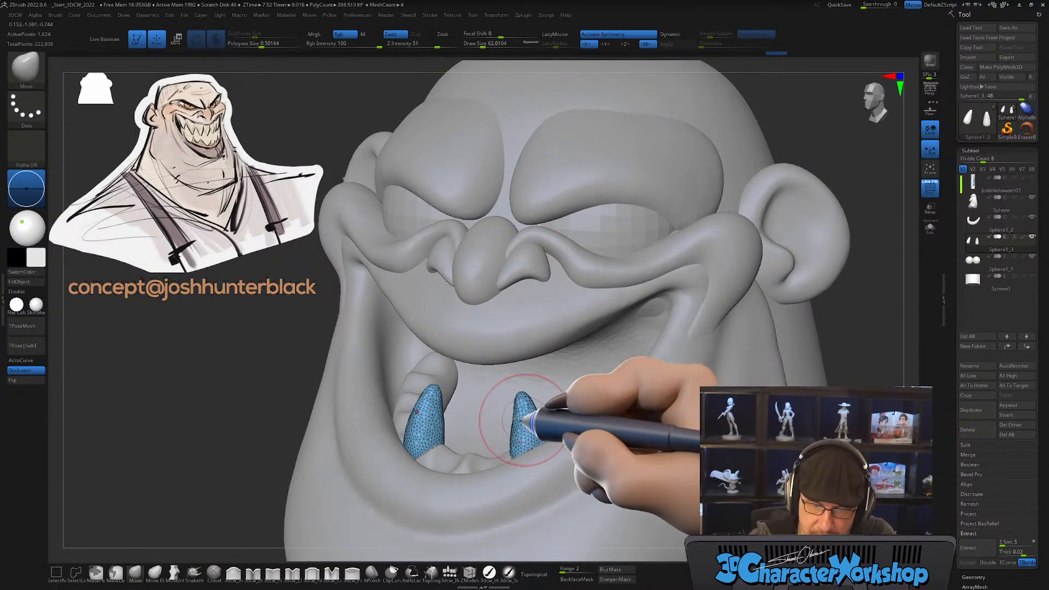
{"action": "right_click_drag", "start_coordinate": [503, 417], "coordinate": [564, 449], "text": "shift"}
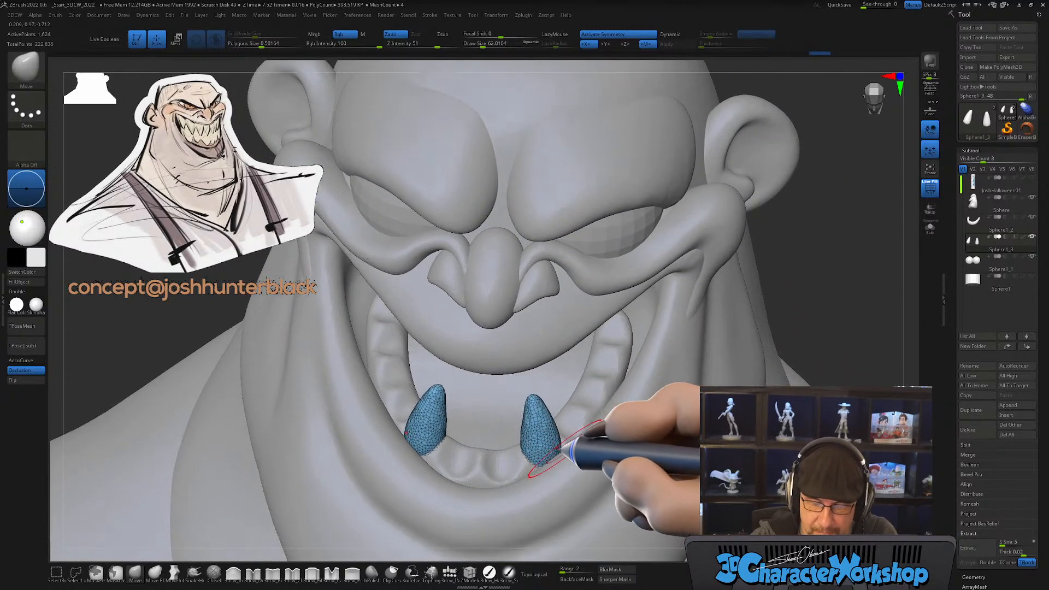
Step: Fine-tune the position of the pair of teeth on the gum with the transform gizmo
{"action": "key", "text": "w"}
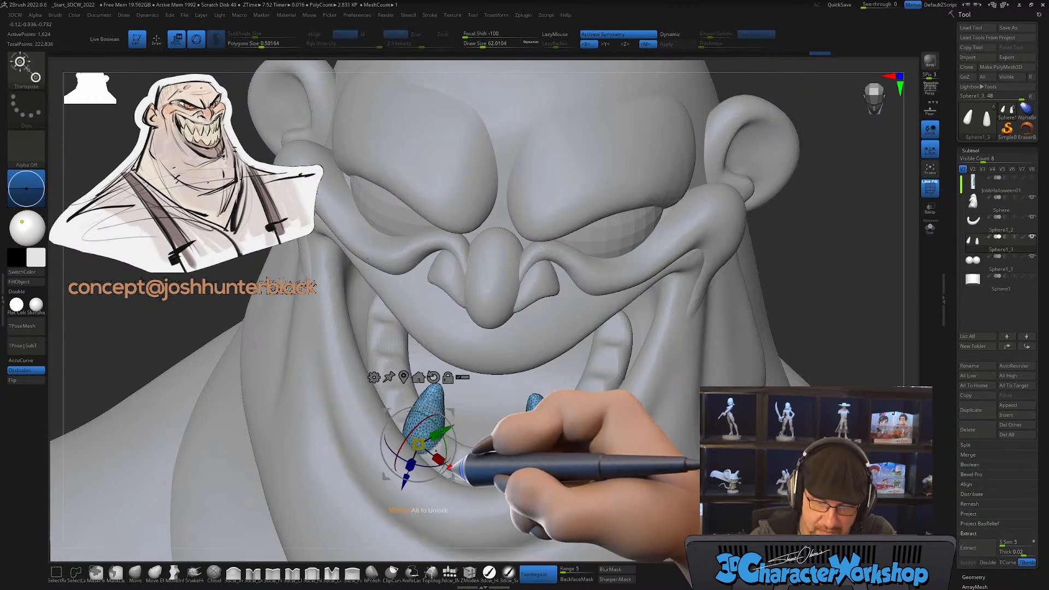
{"action": "right_click_drag", "start_coordinate": [546, 457], "coordinate": [547, 455]}
{"action": "key", "text": "q"}
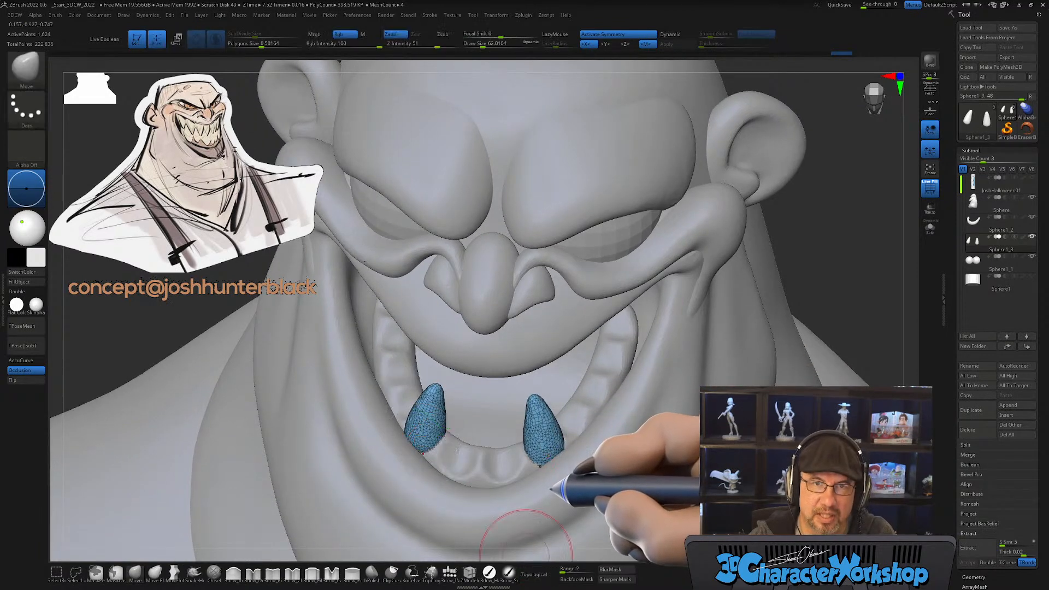
{"action": "key", "text": "w"}
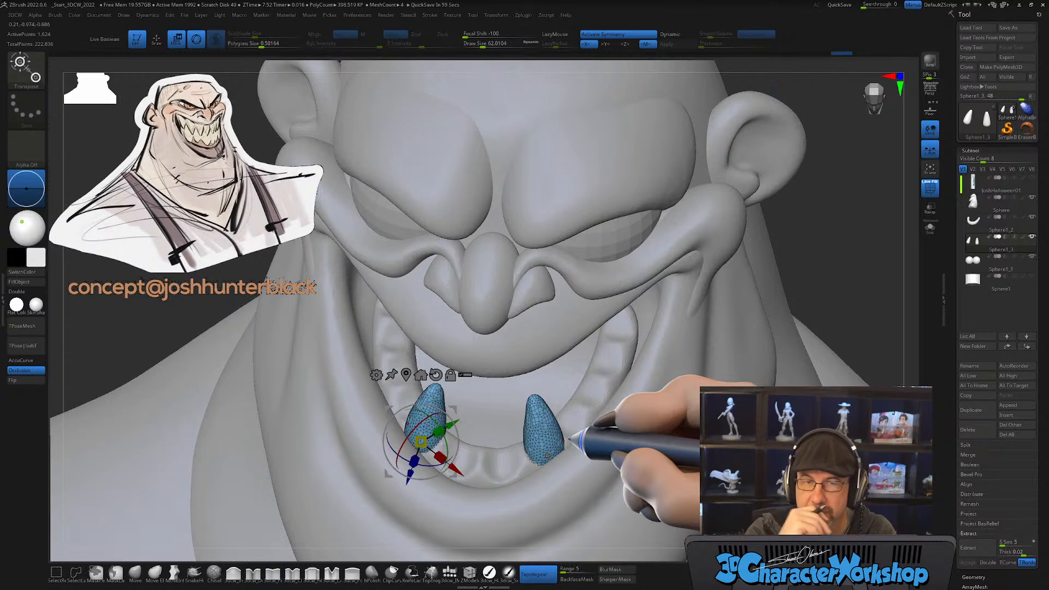
{"action": "left_click_drag", "start_coordinate": [580, 438], "coordinate": [583, 448]}
Step: Duplicate the pair of teeth toward the centre of the gum and assign the unmasked copies their own polygroup
{"action": "left_click_drag", "start_coordinate": [450, 400], "coordinate": [480, 426], "text": "ctrl"}
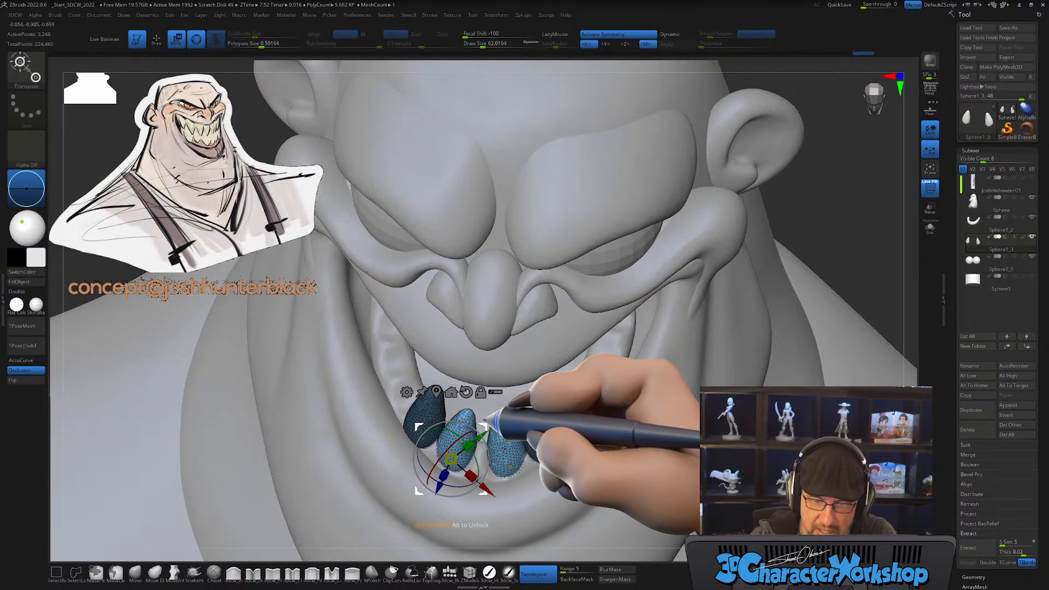
{"action": "left_click_drag", "start_coordinate": [547, 452], "coordinate": [547, 458]}
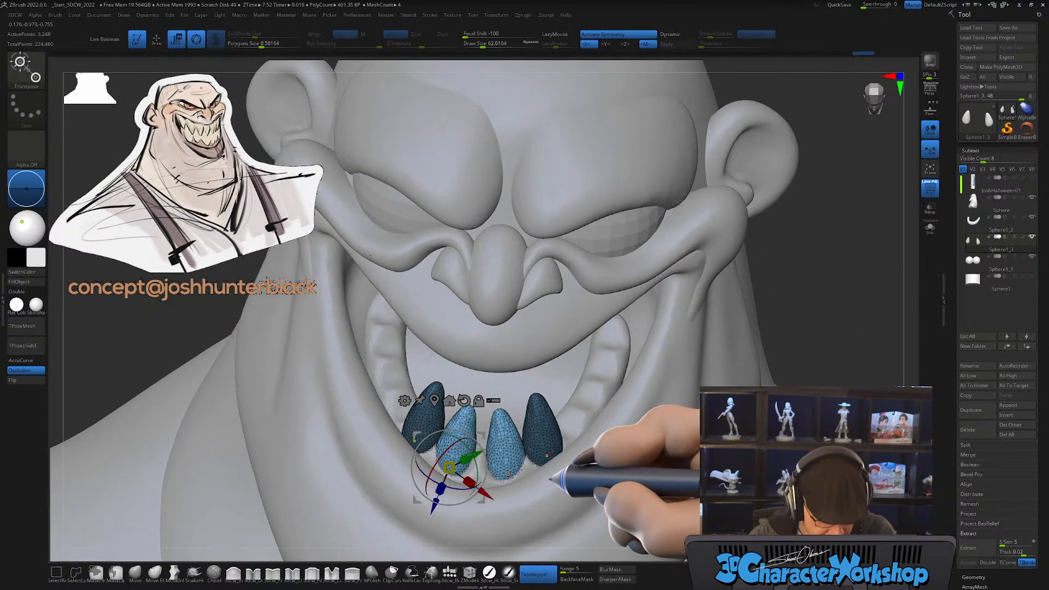
{"action": "left_click", "coordinate": [546, 458], "text": "ctrl"}
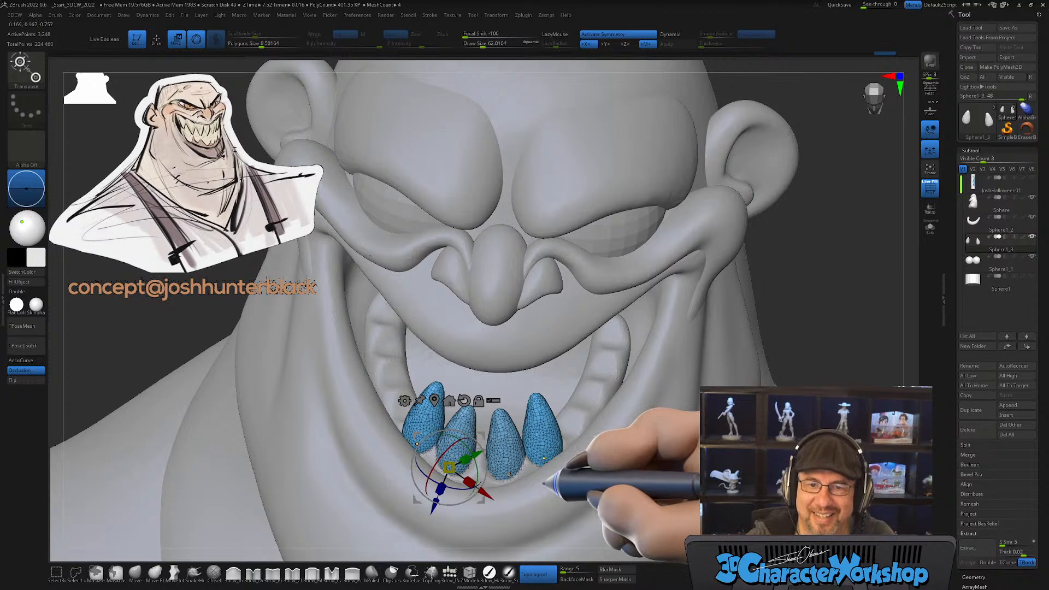
{"action": "key", "text": "ctrl+z"}
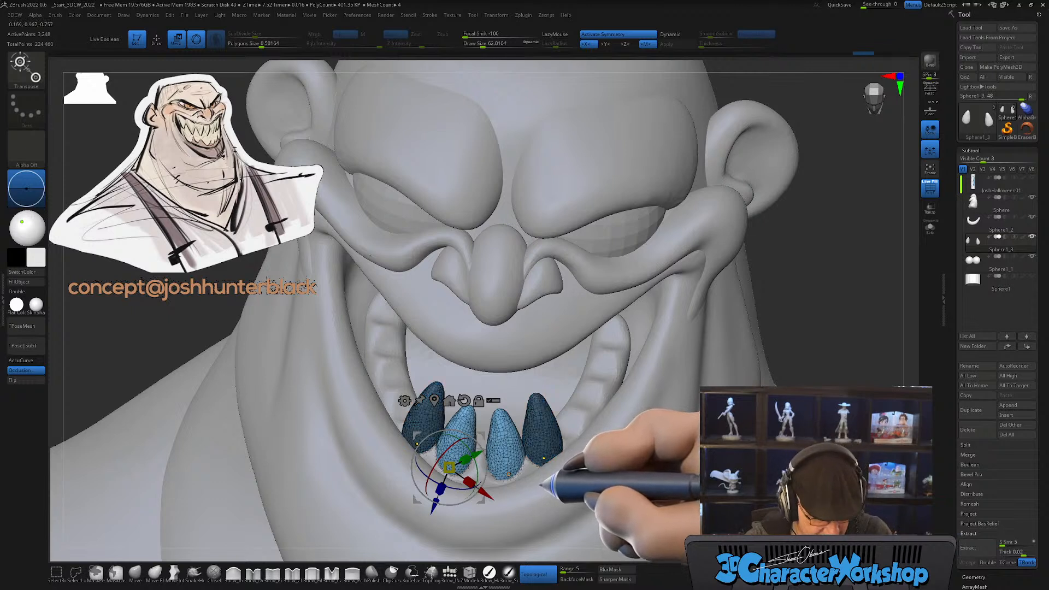
{"action": "key", "text": "ctrl+w"}
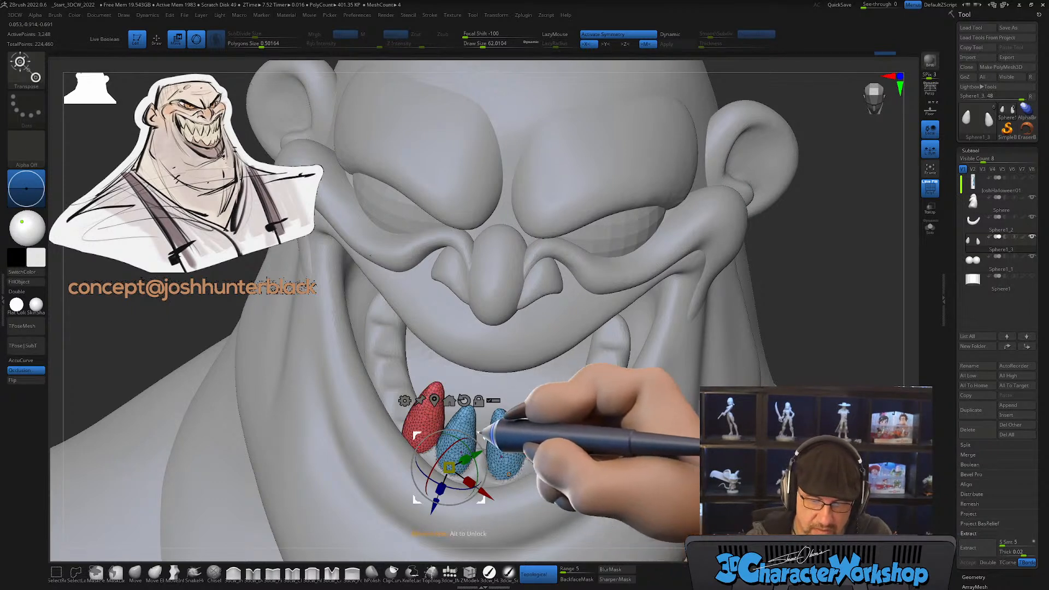
Step: Isolate the central pair of lower teeth and adjust their position and tilt so they seat in the gum
{"action": "left_click", "coordinate": [510, 454], "text": "ctrl"}
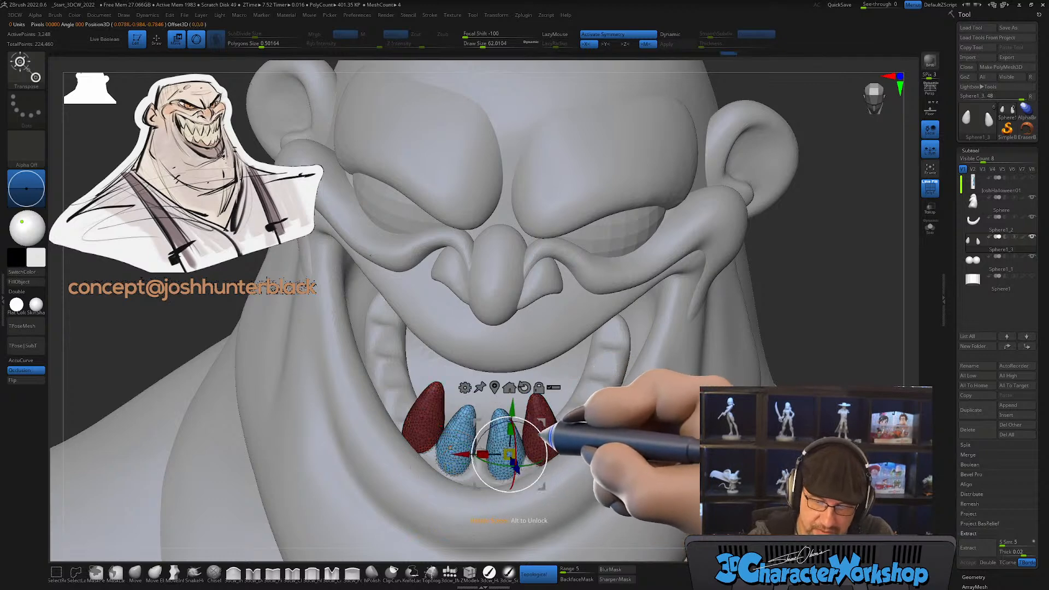
{"action": "left_click_drag", "start_coordinate": [540, 425], "coordinate": [533, 430]}
{"action": "right_click_drag", "start_coordinate": [563, 421], "coordinate": [558, 380]}
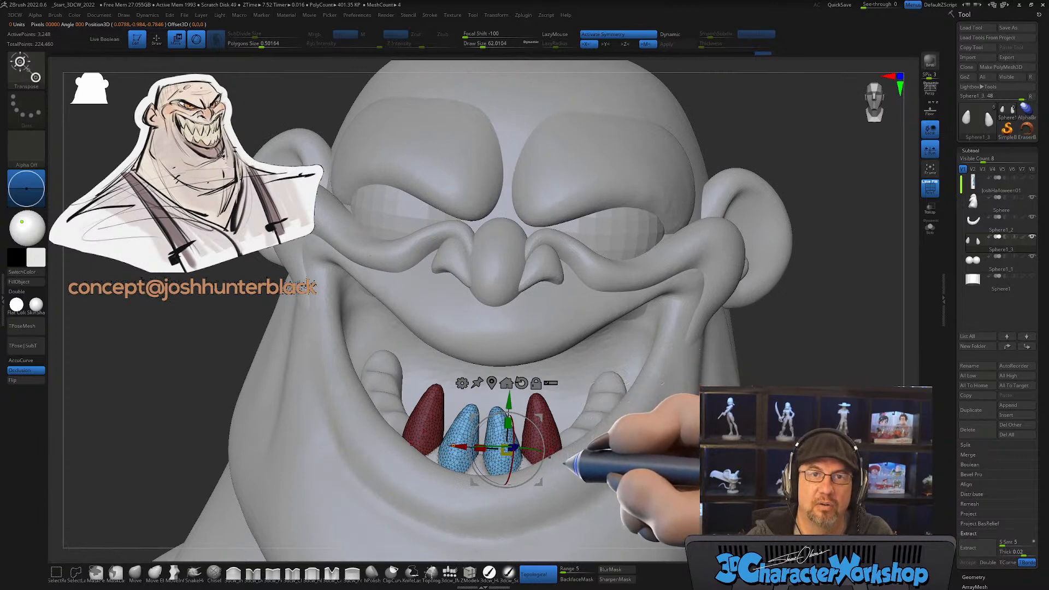
{"action": "right_click_drag", "start_coordinate": [558, 380], "coordinate": [545, 380]}
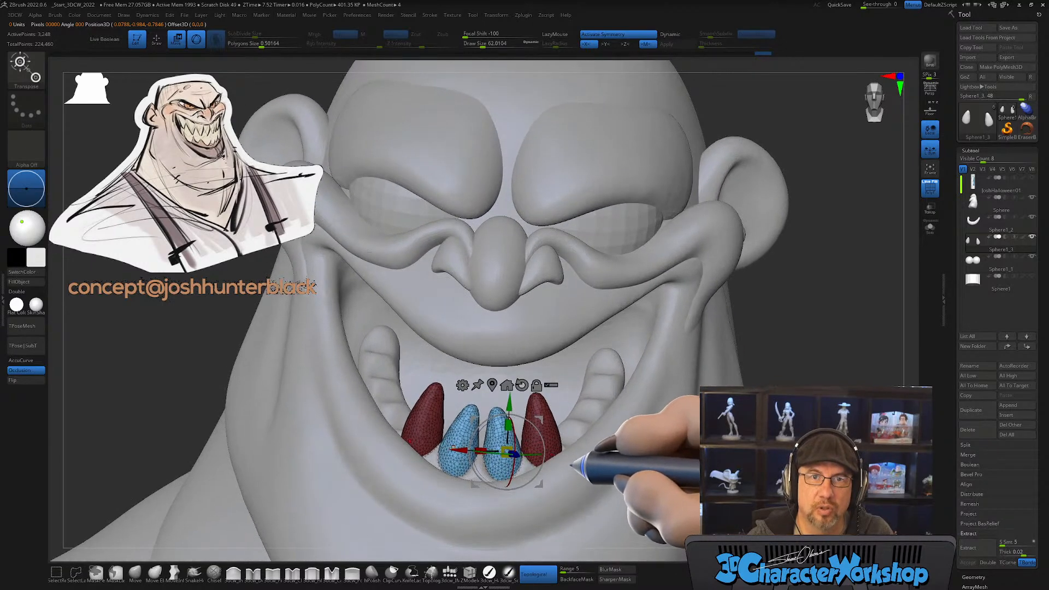
{"action": "right_click_drag", "start_coordinate": [574, 427], "coordinate": [553, 422]}
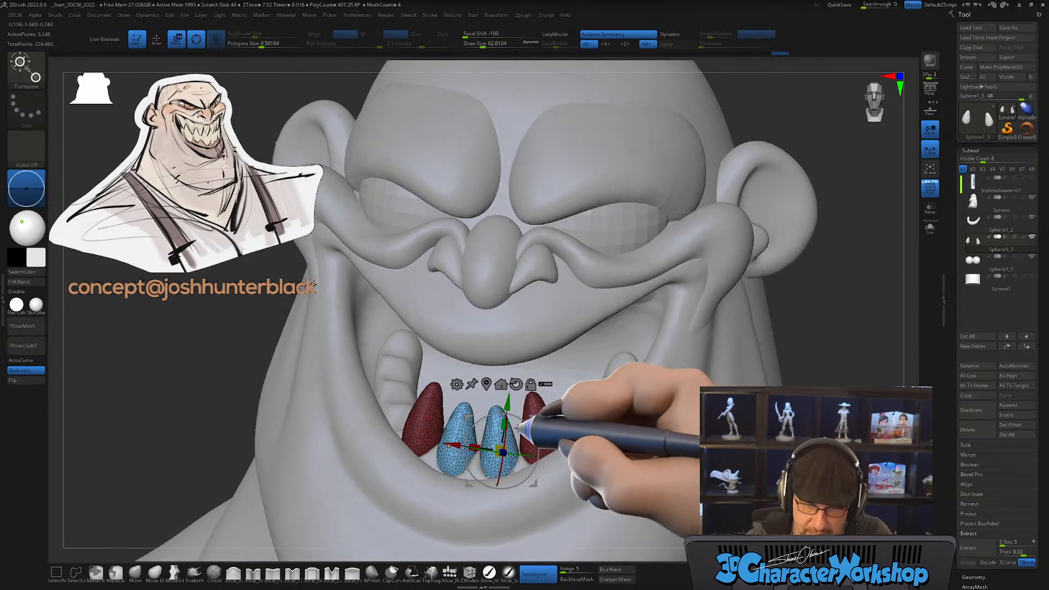
{"action": "right_click_drag", "start_coordinate": [525, 425], "coordinate": [529, 410]}
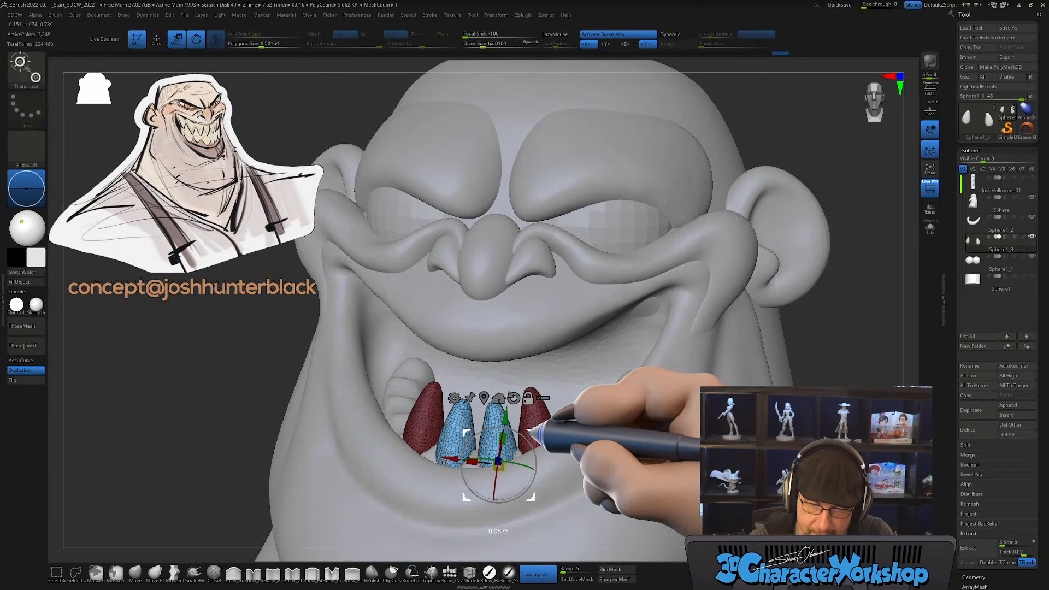
{"action": "left_click_drag", "start_coordinate": [496, 464], "coordinate": [497, 465]}
{"action": "mouse_move", "coordinate": [571, 418]}
{"action": "right_mouse_down"}
{"action": "mouse_move", "coordinate": [551, 413]}
{"action": "mouse_move", "coordinate": [555, 435]}
{"action": "mouse_move", "coordinate": [572, 426]}
{"action": "mouse_move", "coordinate": [519, 449]}
{"action": "mouse_move", "coordinate": [597, 438]}
{"action": "mouse_move", "coordinate": [585, 441]}
{"action": "mouse_move", "coordinate": [580, 414]}
{"action": "right_mouse_up"}
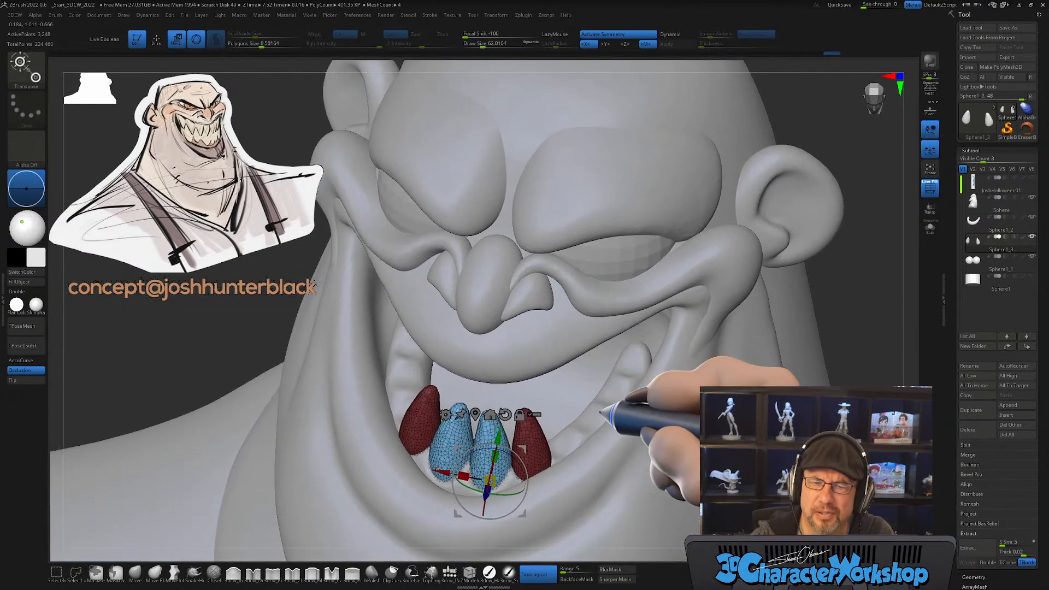
Step: Isolate the red pair of teeth, duplicate it outward along the gum, and assign the copies their own polygroup
{"action": "left_click", "coordinate": [533, 458], "text": "ctrl"}
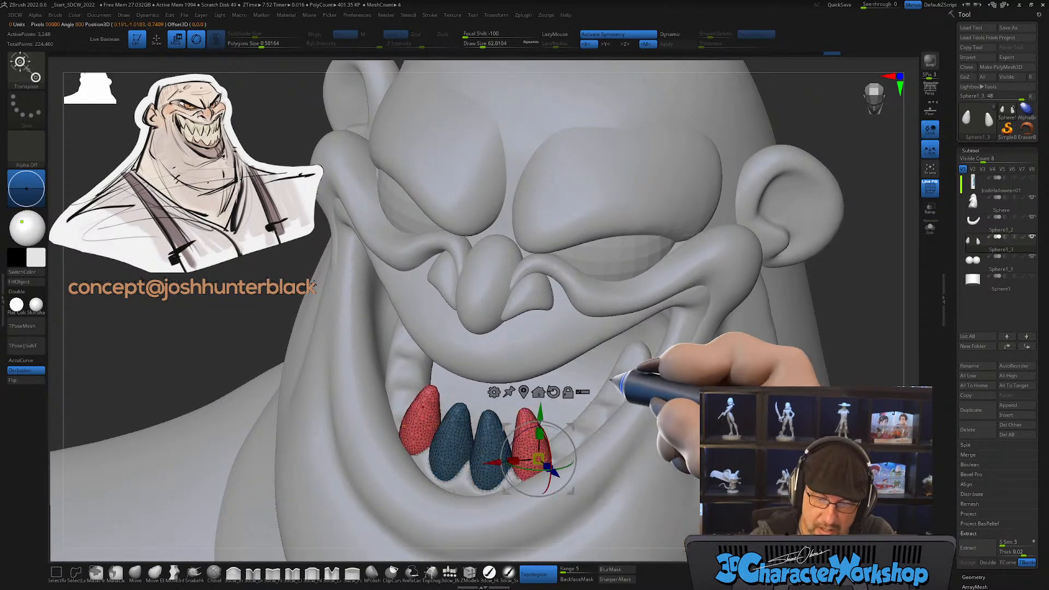
{"action": "right_click_drag", "start_coordinate": [613, 390], "coordinate": [575, 413]}
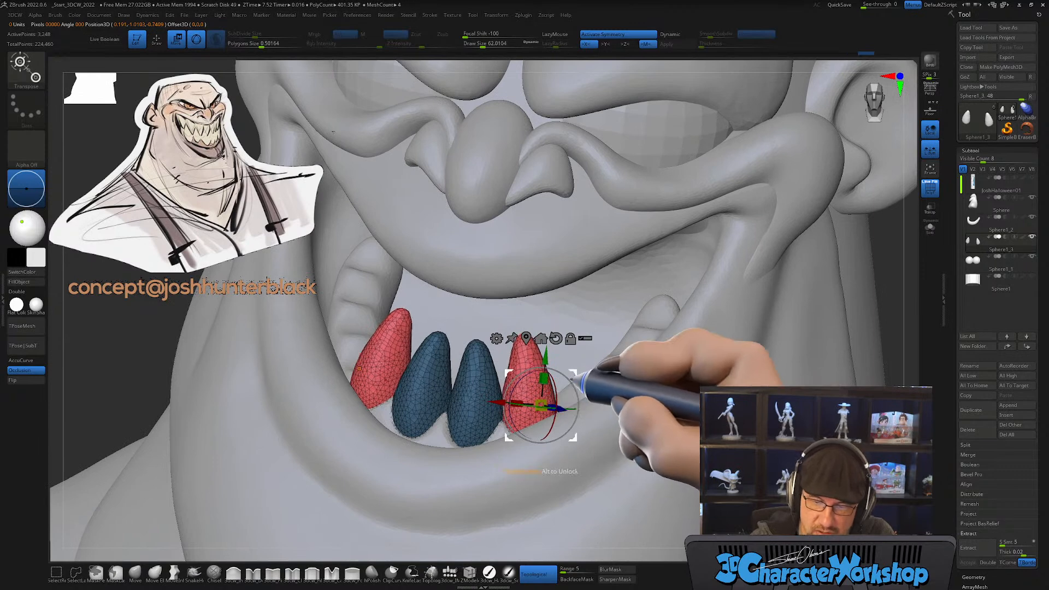
{"action": "right_click_drag", "start_coordinate": [638, 399], "coordinate": [563, 419]}
{"action": "left_click_drag", "start_coordinate": [563, 420], "coordinate": [587, 407], "text": "ctrl"}
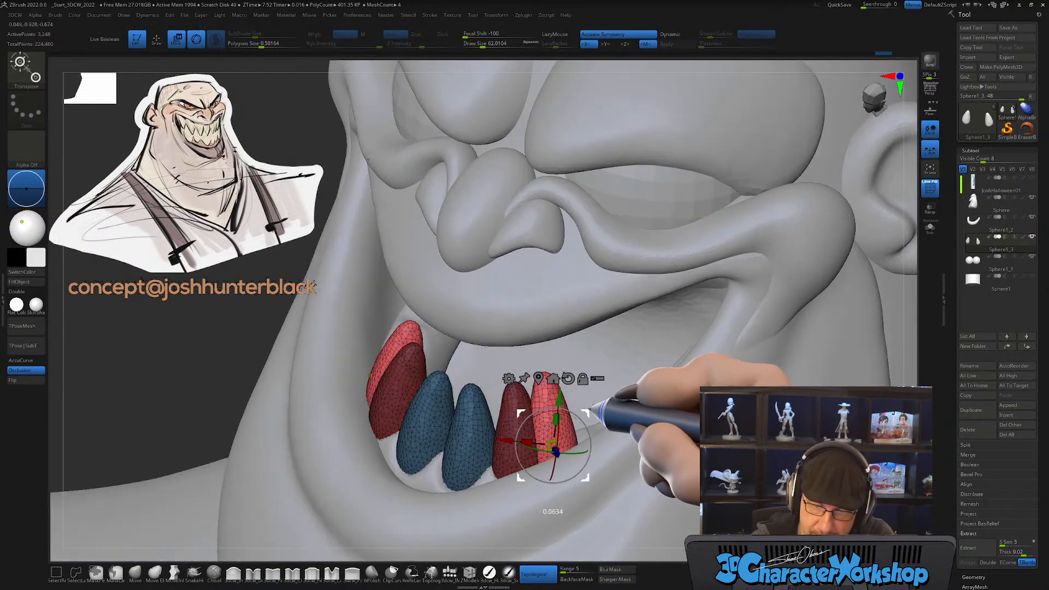
{"action": "right_click_drag", "start_coordinate": [645, 396], "coordinate": [680, 398]}
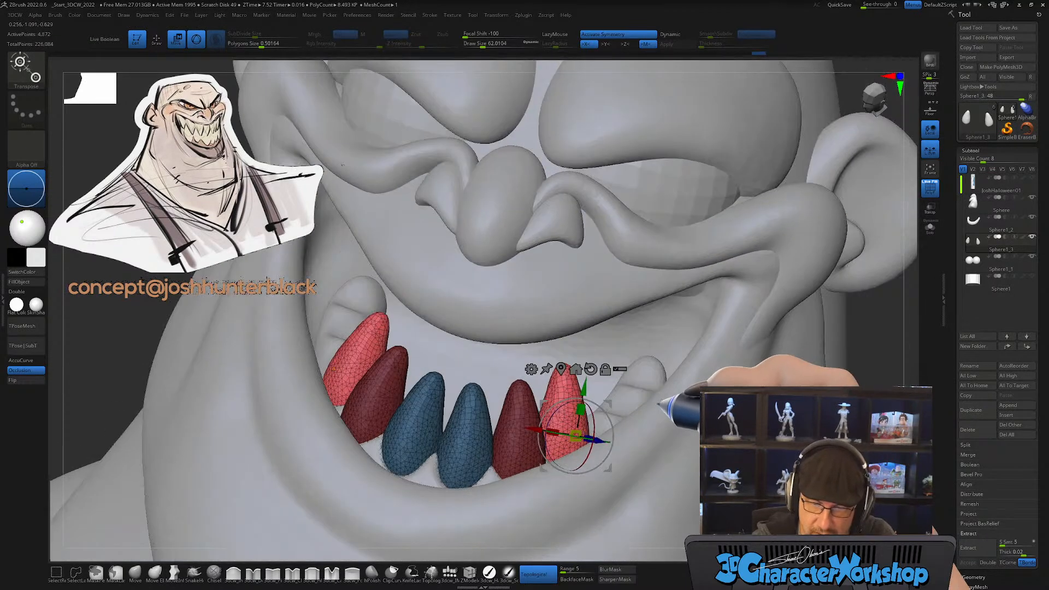
{"action": "left_click", "coordinate": [873, 377], "text": "ctrl"}
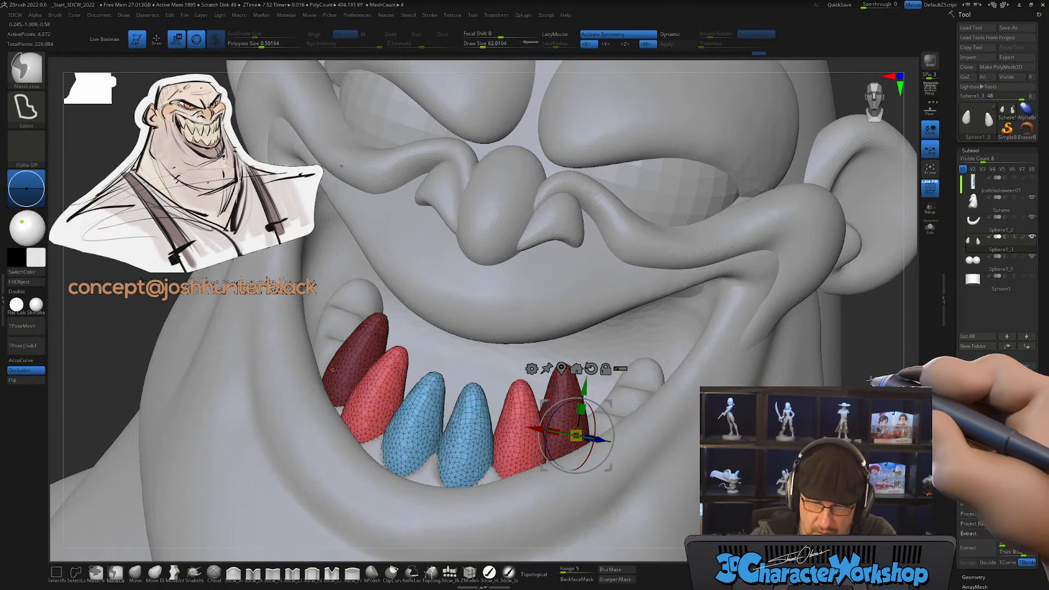
{"action": "key", "text": "ctrl+w"}
{"action": "right_click_drag", "start_coordinate": [781, 428], "coordinate": [713, 434]}
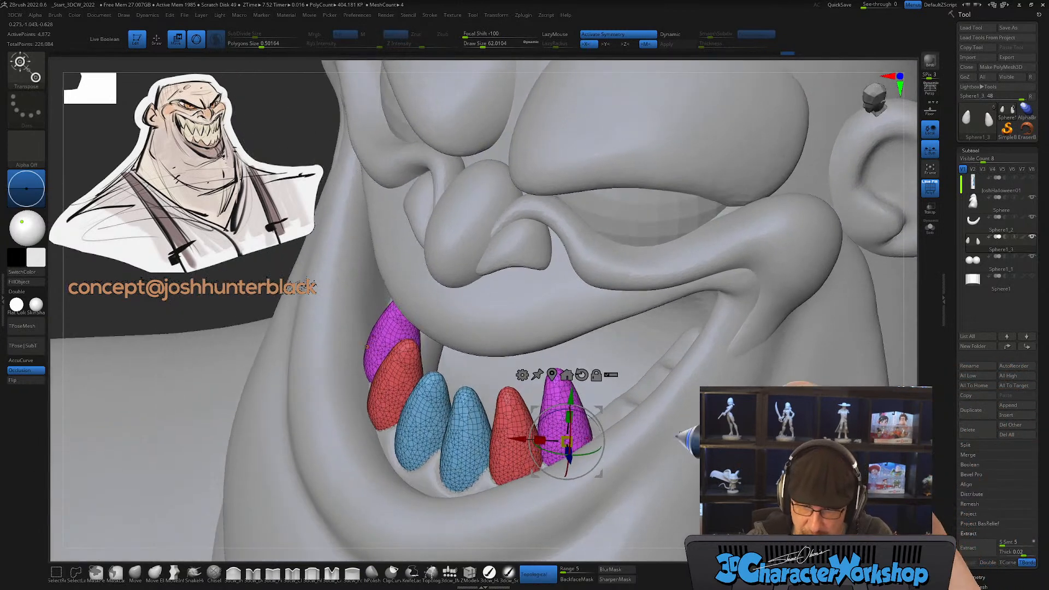
Step: Mask everything except the magenta teeth and fine-tune their placement against the gum with the transform gizmo
{"action": "right_click_drag", "start_coordinate": [650, 403], "coordinate": [644, 433], "text": "alt"}
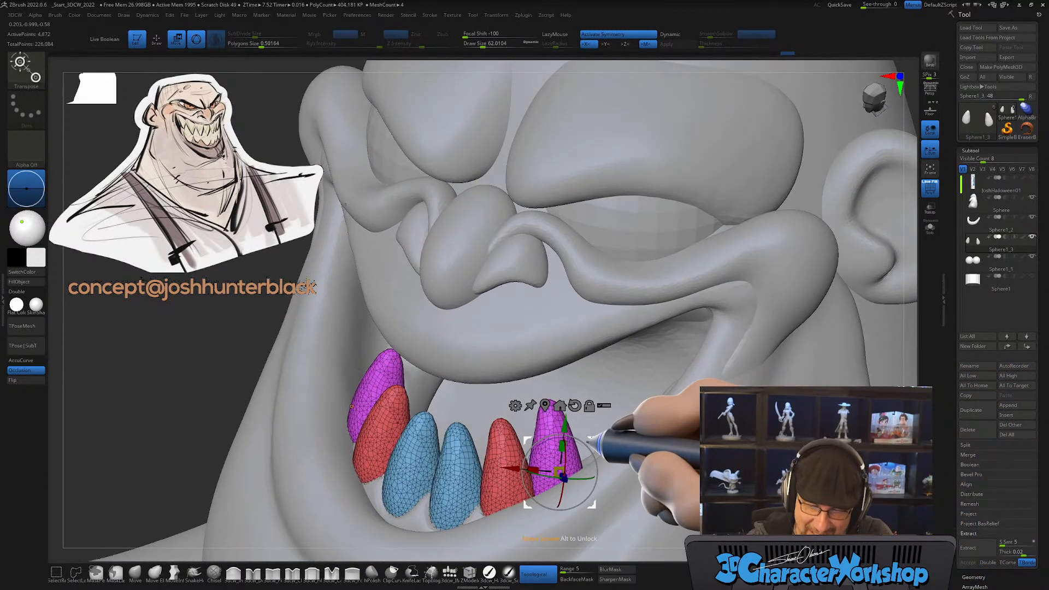
{"action": "left_click", "coordinate": [549, 419], "text": "ctrl"}
{"action": "left_click_drag", "start_coordinate": [584, 391], "coordinate": [593, 457], "text": "alt"}
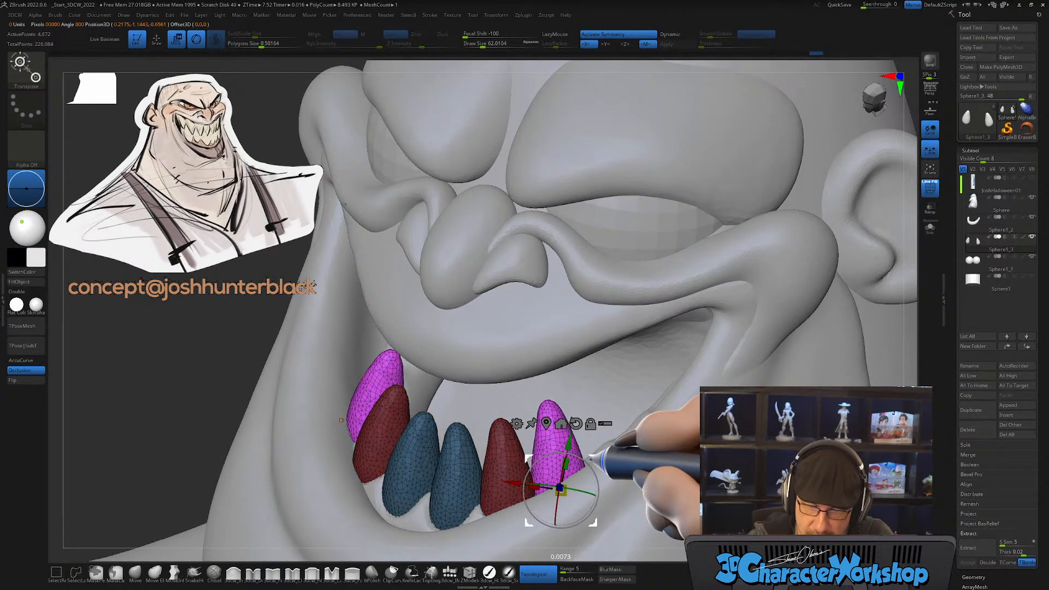
{"action": "right_click_drag", "start_coordinate": [625, 404], "coordinate": [645, 443]}
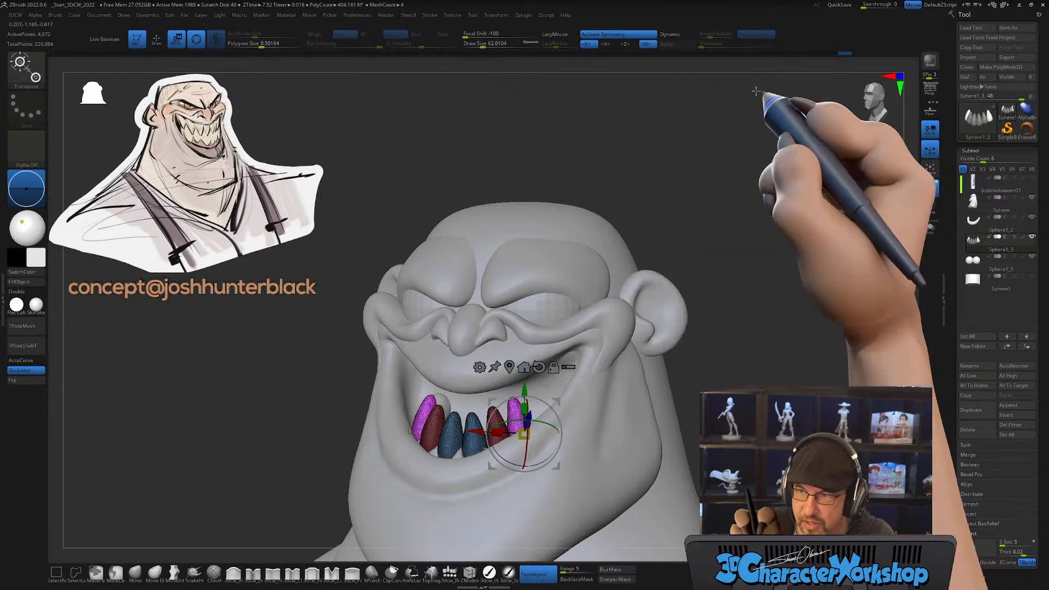
{"action": "right_click_drag", "start_coordinate": [702, 173], "coordinate": [700, 144], "text": "ctrl"}
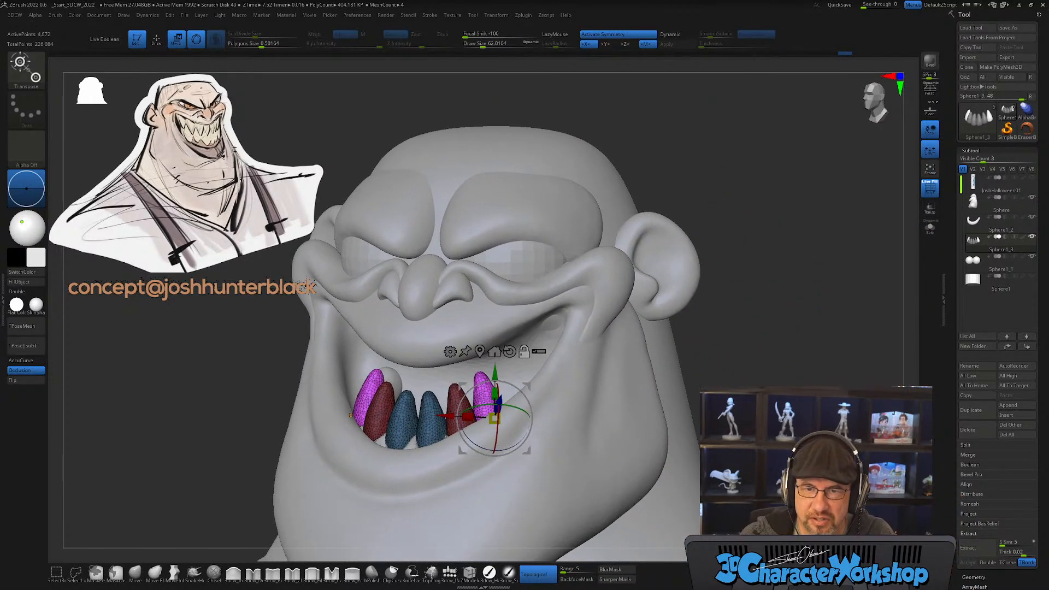
{"action": "right_click_drag", "start_coordinate": [731, 393], "coordinate": [758, 391]}
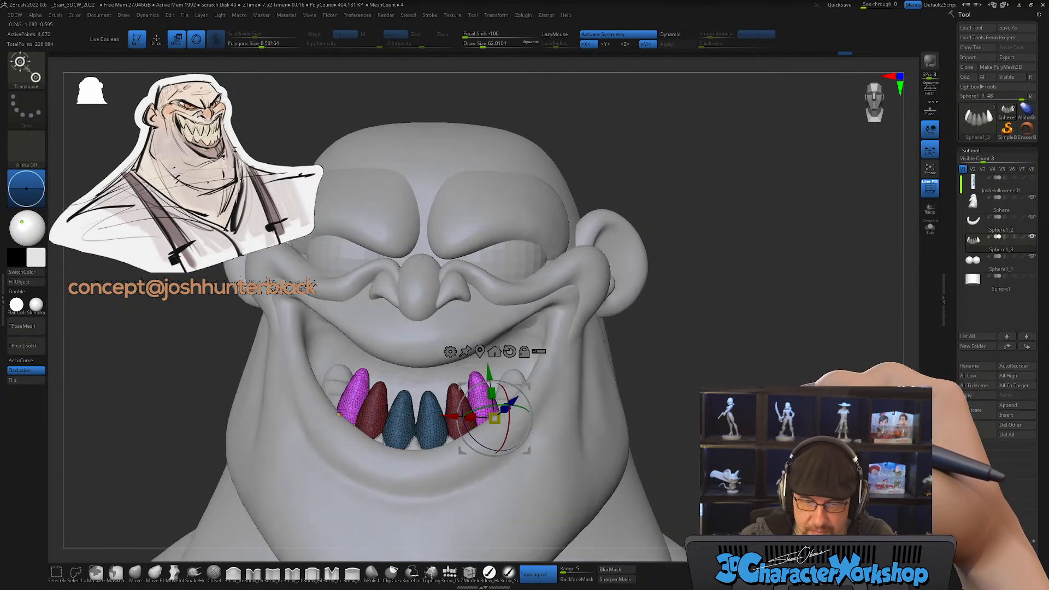
Step: Duplicate the magenta teeth toward the mouth corners, position the copies along the gum, and give them a separate polygroup
{"action": "right_click_drag", "start_coordinate": [641, 351], "coordinate": [510, 453]}
{"action": "left_click_drag", "start_coordinate": [510, 453], "coordinate": [546, 422], "text": "ctrl"}
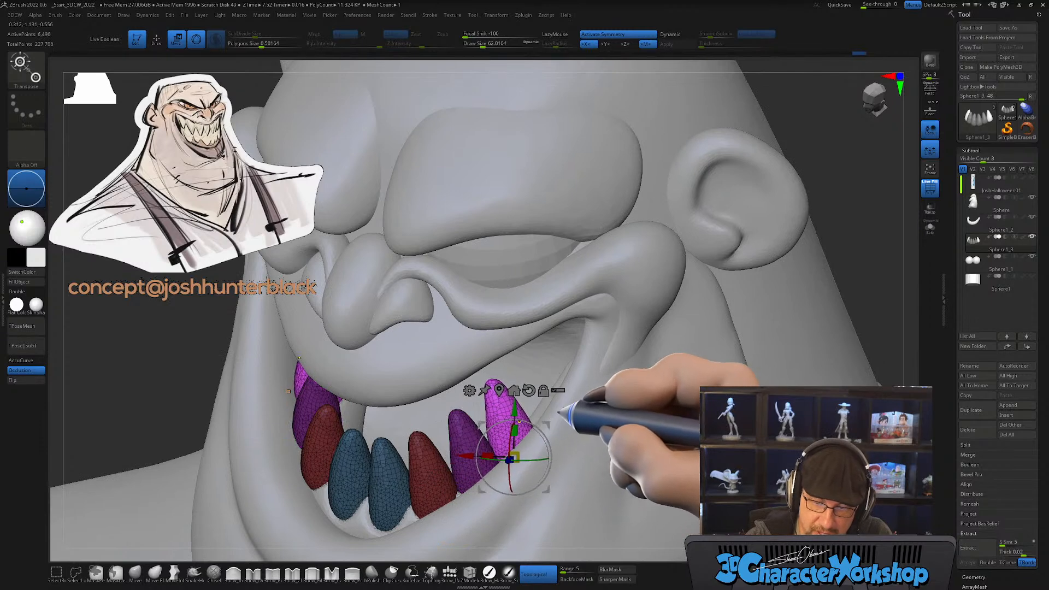
{"action": "mouse_move", "coordinate": [559, 424]}
{"action": "right_mouse_down"}
{"action": "mouse_move", "coordinate": [583, 420]}
{"action": "mouse_move", "coordinate": [555, 427]}
{"action": "right_mouse_up"}
{"action": "left_click_drag", "start_coordinate": [547, 424], "coordinate": [543, 422]}
{"action": "right_click_drag", "start_coordinate": [596, 422], "coordinate": [547, 420]}
{"action": "left_click_drag", "start_coordinate": [529, 420], "coordinate": [529, 420]}
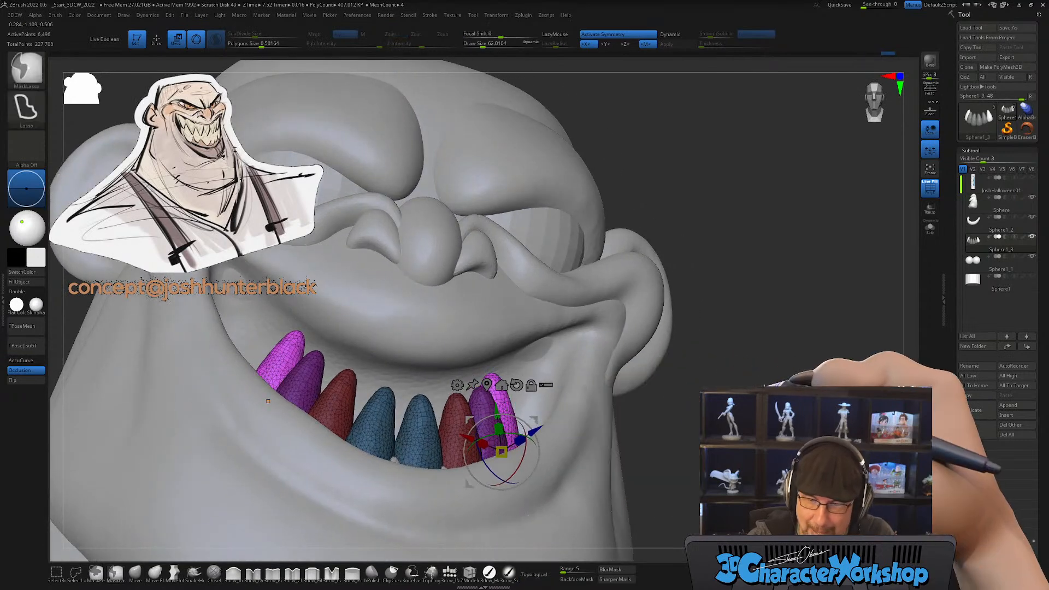
{"action": "left_click", "coordinate": [759, 426], "text": "ctrl"}
{"action": "key", "text": "ctrl+w"}
Step: Isolate the green pair of teeth and lower and shift them to follow the curve of the gum
{"action": "right_click_drag", "start_coordinate": [746, 416], "coordinate": [675, 417]}
{"action": "left_click", "coordinate": [517, 398]}
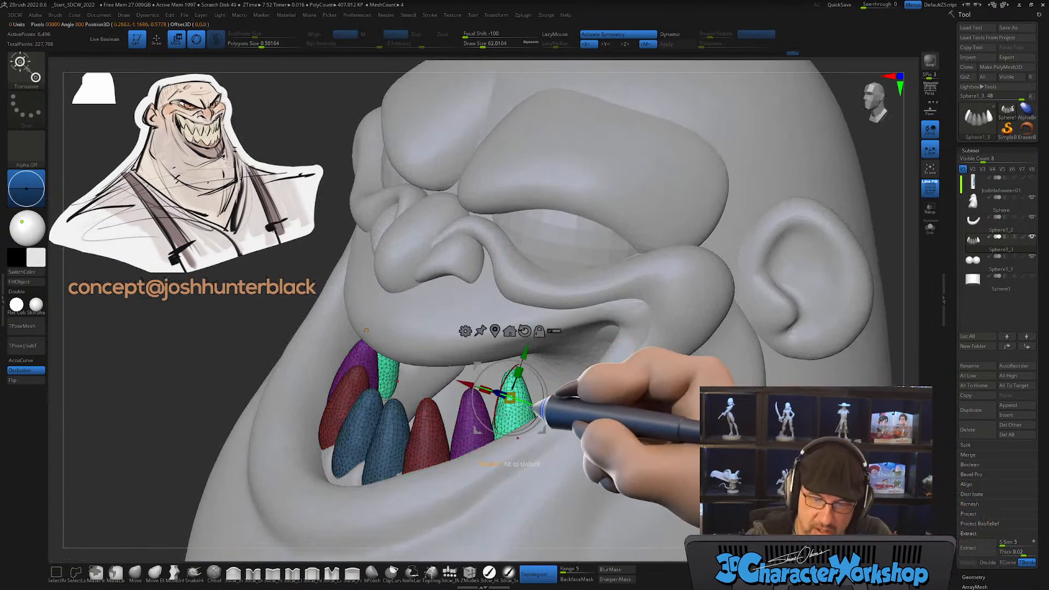
{"action": "left_click_drag", "start_coordinate": [546, 365], "coordinate": [544, 376]}
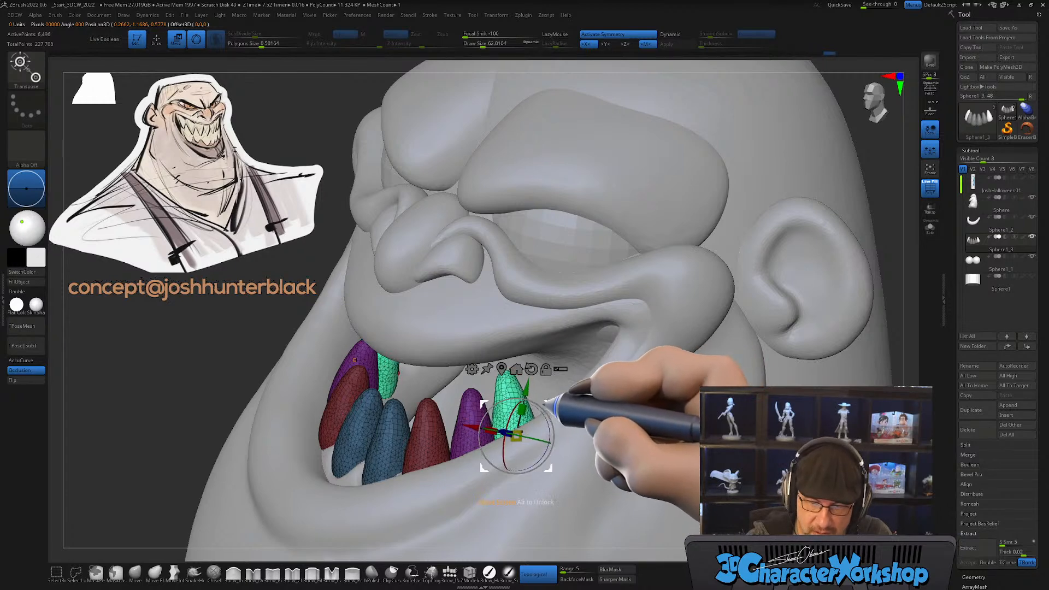
{"action": "right_click_drag", "start_coordinate": [573, 379], "coordinate": [610, 378]}
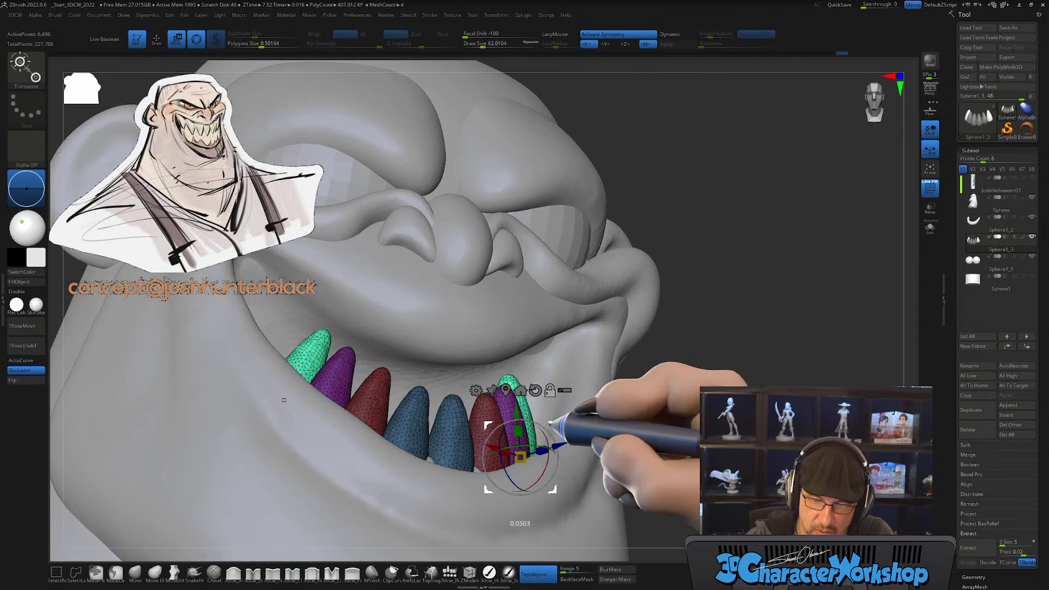
{"action": "mouse_move", "coordinate": [606, 398]}
{"action": "right_mouse_down"}
{"action": "mouse_move", "coordinate": [601, 390]}
{"action": "mouse_move", "coordinate": [621, 398]}
{"action": "mouse_move", "coordinate": [604, 398]}
{"action": "mouse_move", "coordinate": [604, 414]}
{"action": "mouse_move", "coordinate": [610, 402]}
{"action": "mouse_move", "coordinate": [591, 409]}
{"action": "right_mouse_up"}
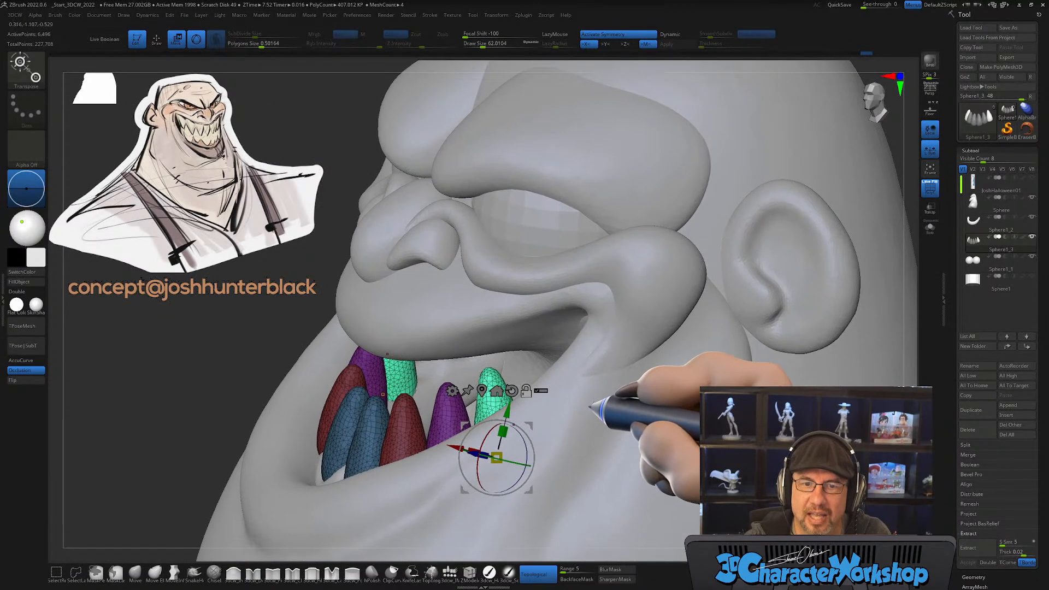
Step: Duplicate the green teeth farther back toward the mouth corners and assign the new outermost pair its own polygroup
{"action": "left_click_drag", "start_coordinate": [530, 425], "coordinate": [574, 410], "text": "ctrl"}
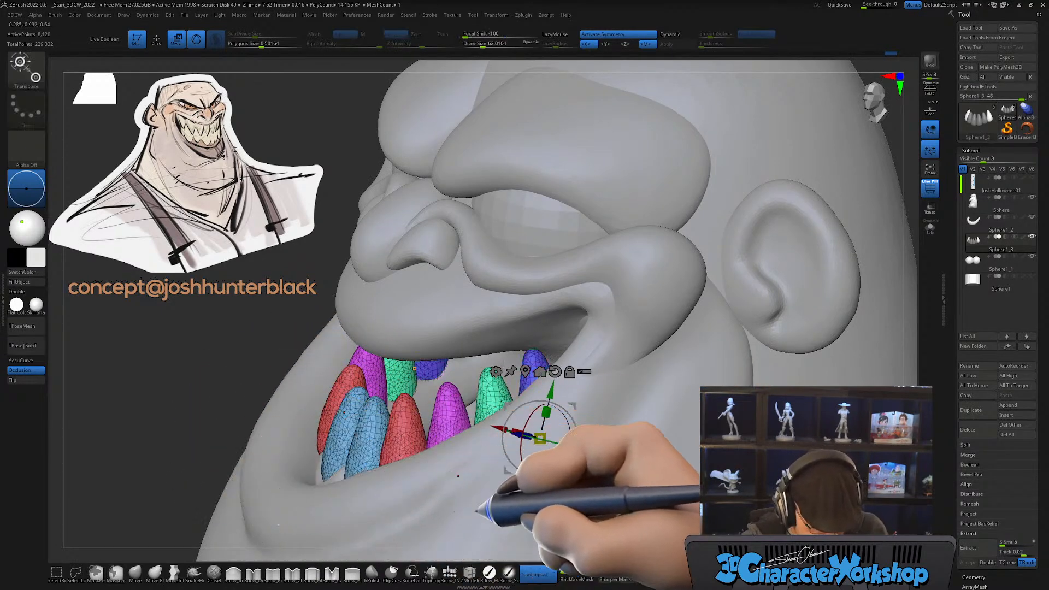
{"action": "mouse_move", "coordinate": [634, 398]}
{"action": "right_mouse_down"}
{"action": "mouse_move", "coordinate": [664, 390]}
{"action": "mouse_move", "coordinate": [645, 411]}
{"action": "right_mouse_up"}
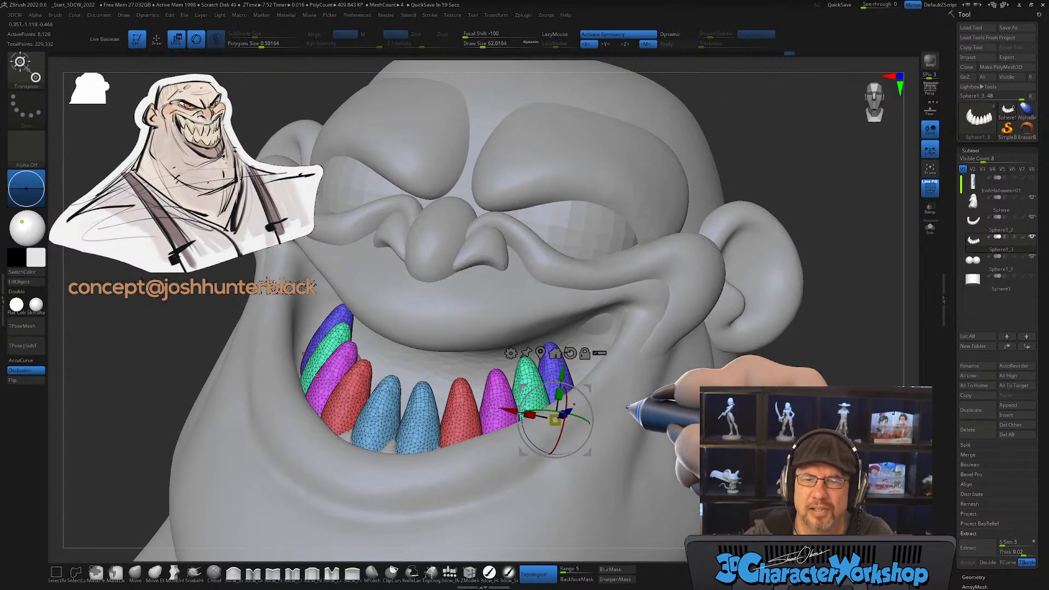
{"action": "right_click_drag", "start_coordinate": [613, 310], "coordinate": [623, 304]}
{"action": "right_click_drag", "start_coordinate": [640, 417], "coordinate": [662, 407]}
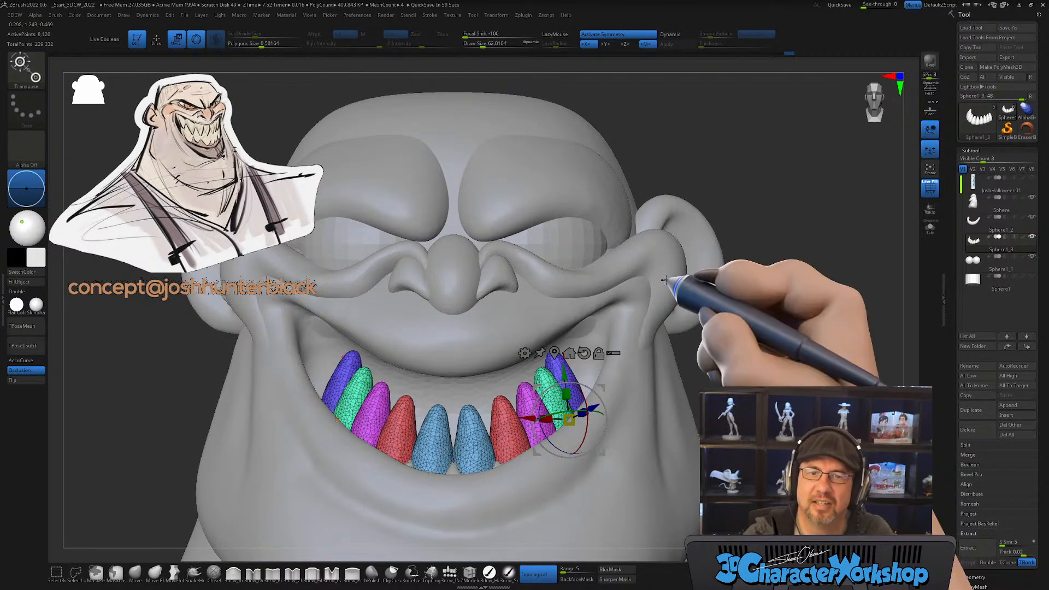
{"action": "right_click_drag", "start_coordinate": [673, 279], "coordinate": [666, 290], "text": "alt"}
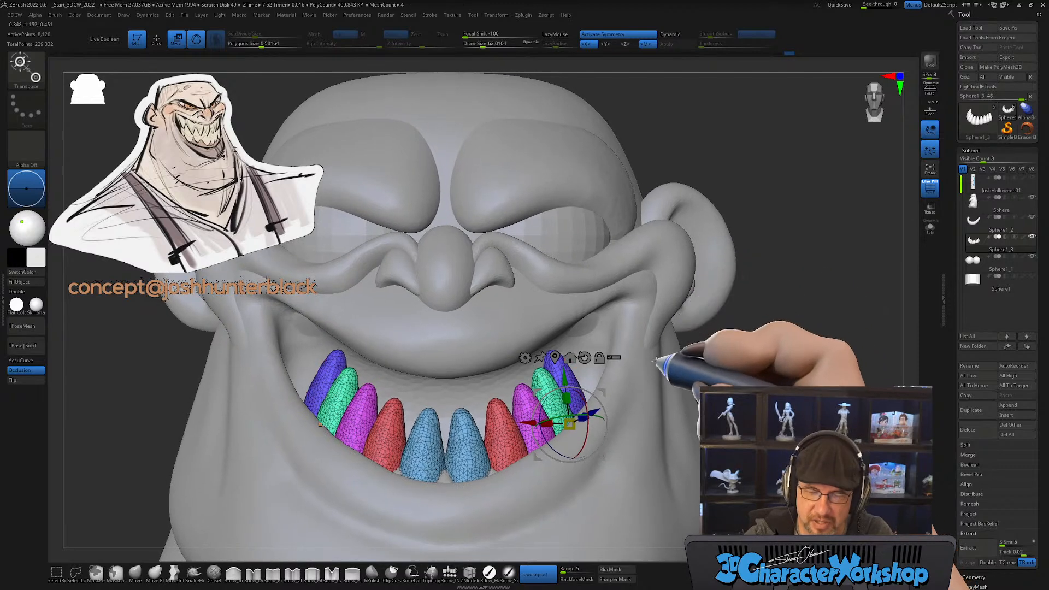
{"action": "right_click_drag", "start_coordinate": [649, 362], "coordinate": [663, 414]}
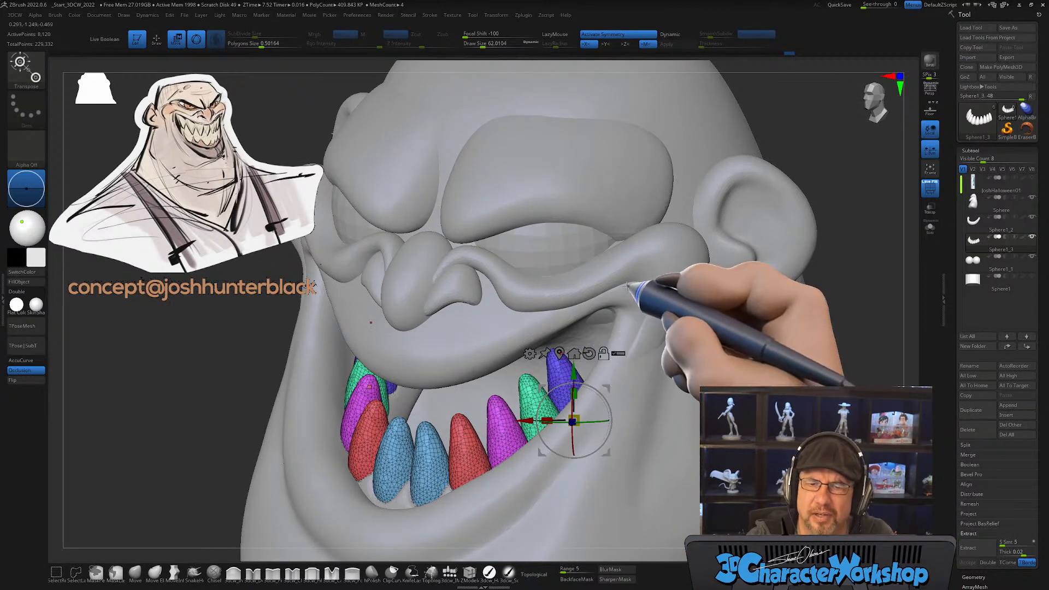
{"action": "right_click_drag", "start_coordinate": [644, 288], "coordinate": [616, 293], "text": "alt"}
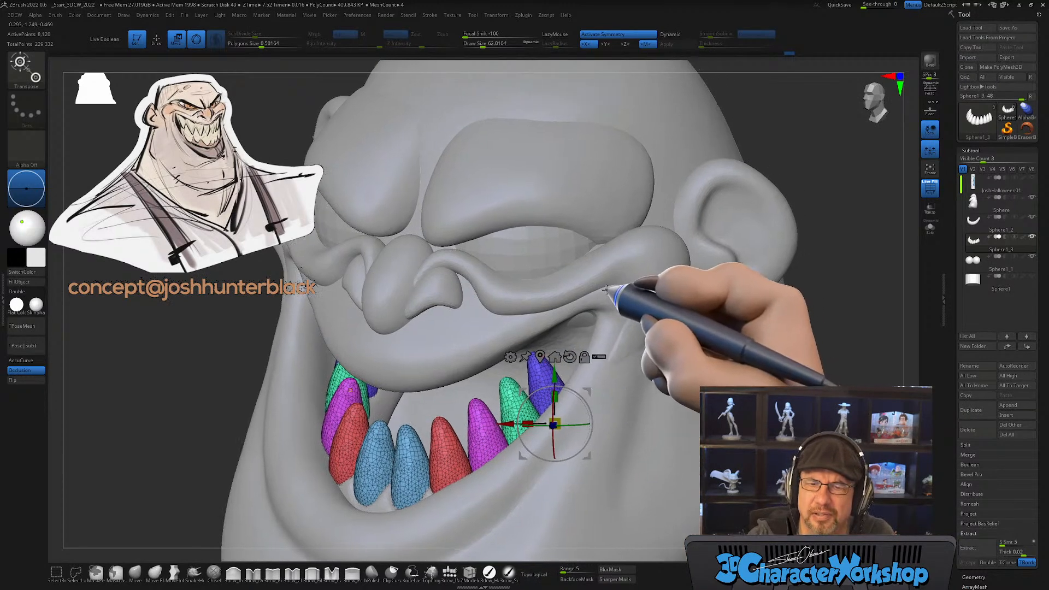
Step: Isolate the outermost blue-violet teeth, adjust their placement at the mouth corners, and clear the mask
{"action": "left_click", "coordinate": [547, 370], "text": "ctrl"}
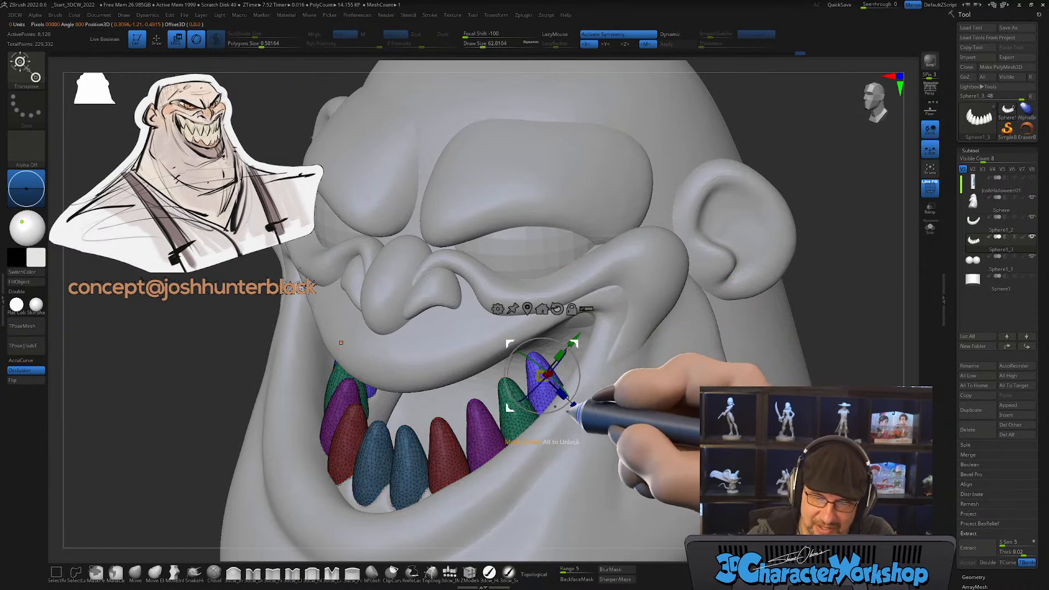
{"action": "right_click_drag", "start_coordinate": [601, 357], "coordinate": [650, 368]}
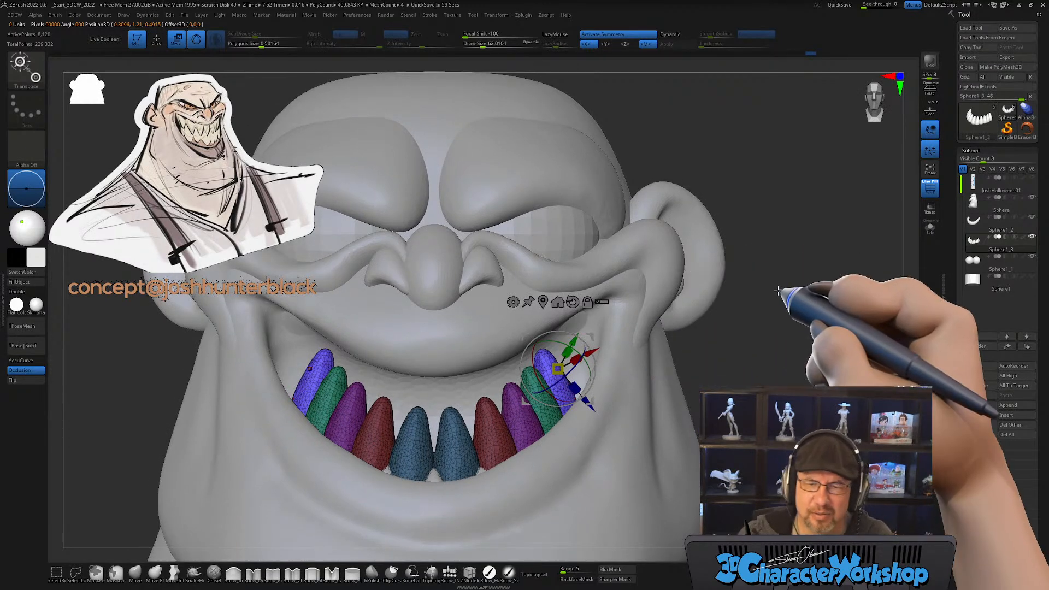
{"action": "right_click_drag", "start_coordinate": [850, 309], "coordinate": [792, 291], "text": "ctrl"}
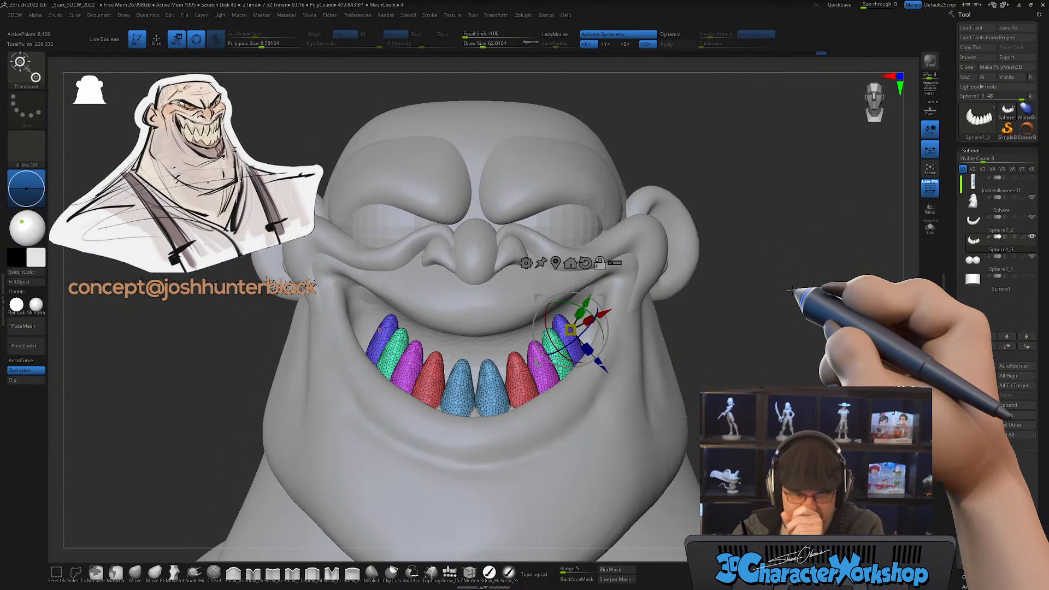
{"action": "mouse_move", "coordinate": [807, 274]}
{"action": "right_mouse_down"}
{"action": "mouse_move", "coordinate": [793, 282]}
{"action": "mouse_move", "coordinate": [811, 274]}
{"action": "right_mouse_up"}
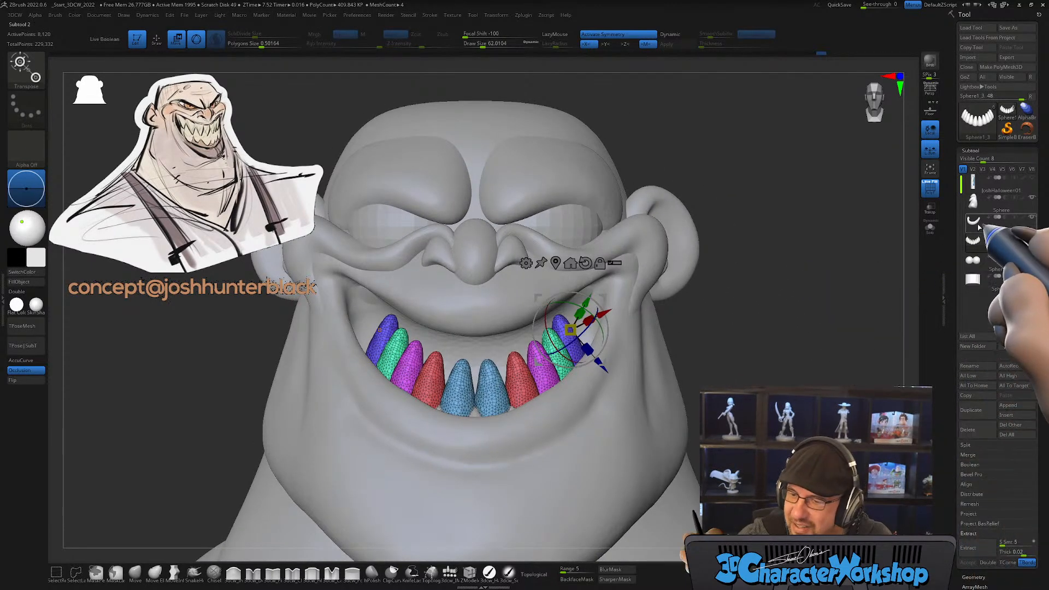
Step: Switch from the transform gizmo back to the Move brush for sculpting around the lower teeth
{"action": "mouse_move", "coordinate": [788, 327]}
{"action": "right_mouse_down"}
{"action": "mouse_move", "coordinate": [769, 321]}
{"action": "mouse_move", "coordinate": [796, 320]}
{"action": "mouse_move", "coordinate": [803, 344]}
{"action": "mouse_move", "coordinate": [794, 348]}
{"action": "mouse_move", "coordinate": [807, 344]}
{"action": "mouse_move", "coordinate": [784, 326]}
{"action": "right_mouse_up"}
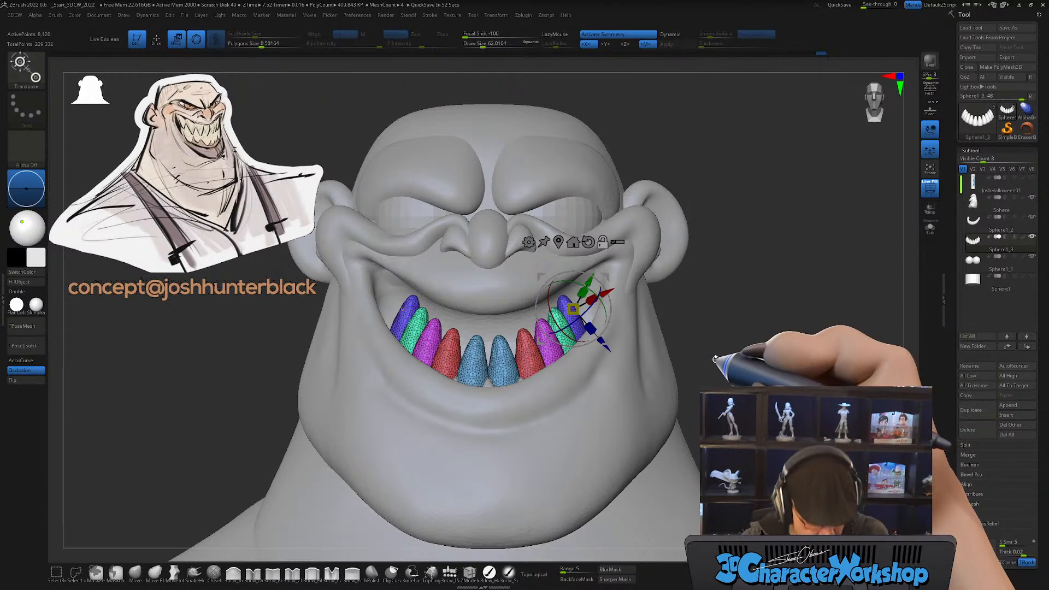
{"action": "key", "text": "q"}
{"action": "left_click_drag", "start_coordinate": [761, 351], "coordinate": [677, 376]}
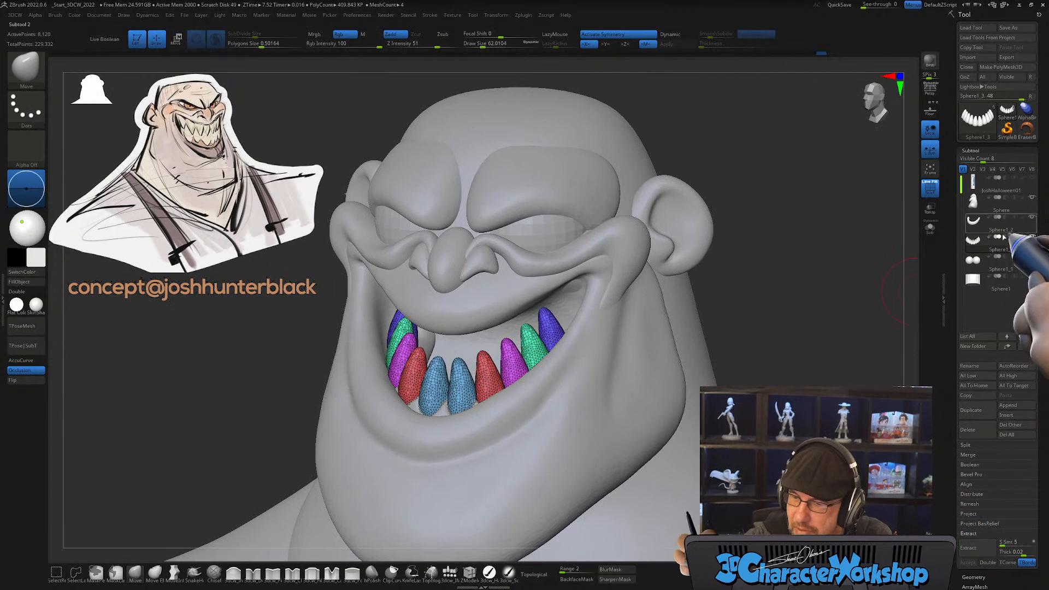
Step: Duplicate the lower teeth subtool and flip the copy upside down above the original to form an upper row
{"action": "left_click", "coordinate": [964, 410]}
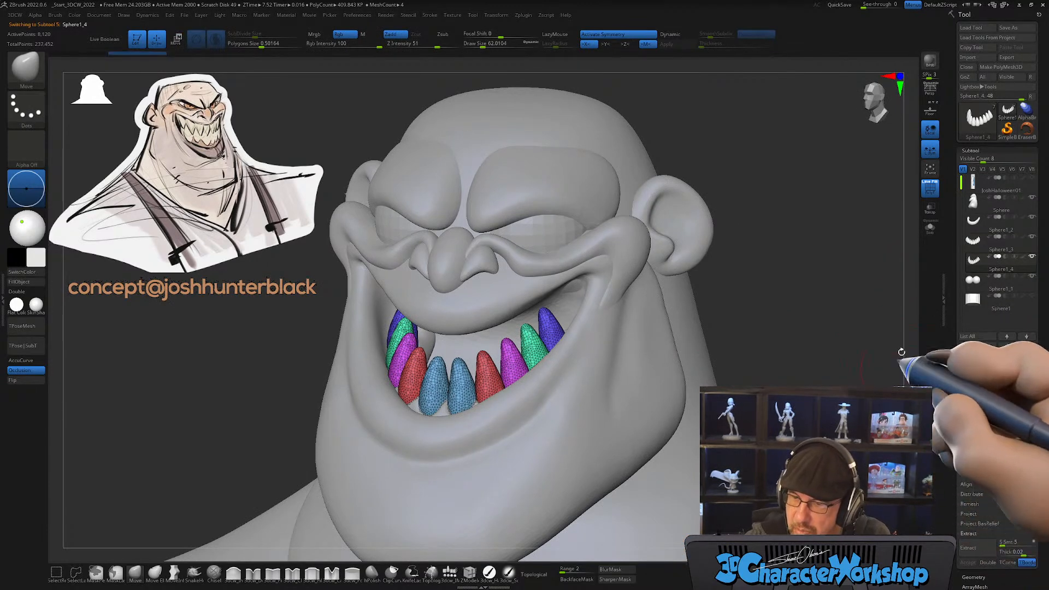
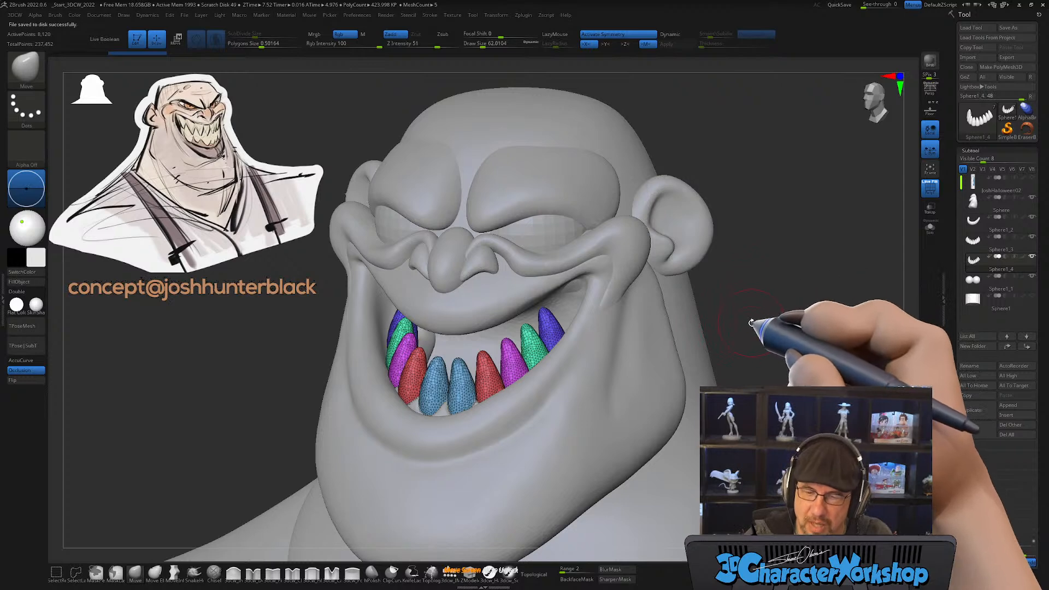
{"action": "left_click_drag", "start_coordinate": [754, 311], "coordinate": [780, 307]}
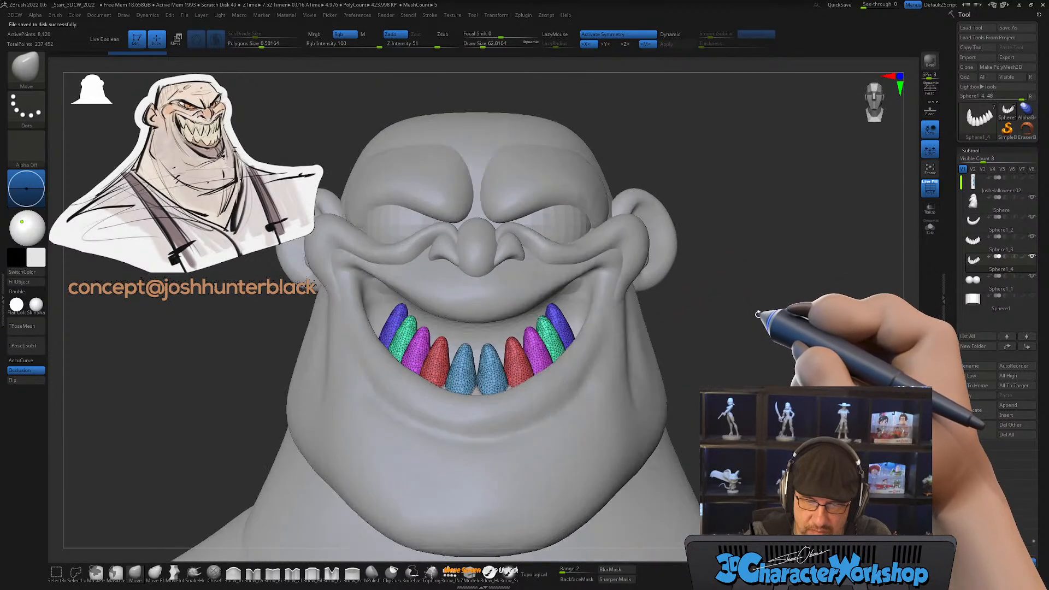
{"action": "left_click_drag", "start_coordinate": [738, 336], "coordinate": [761, 349]}
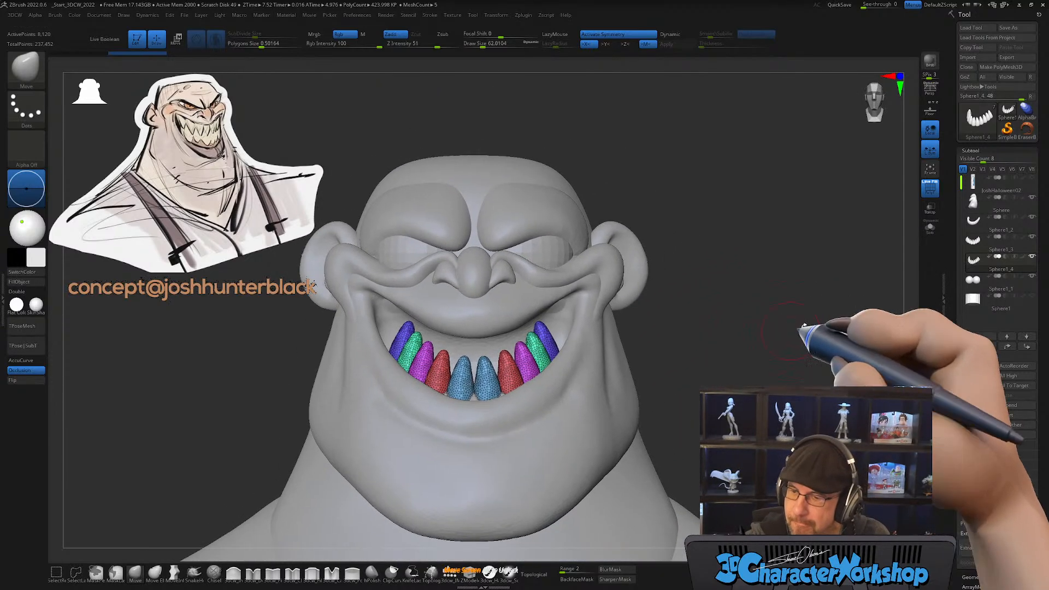
{"action": "left_click", "coordinate": [973, 242]}
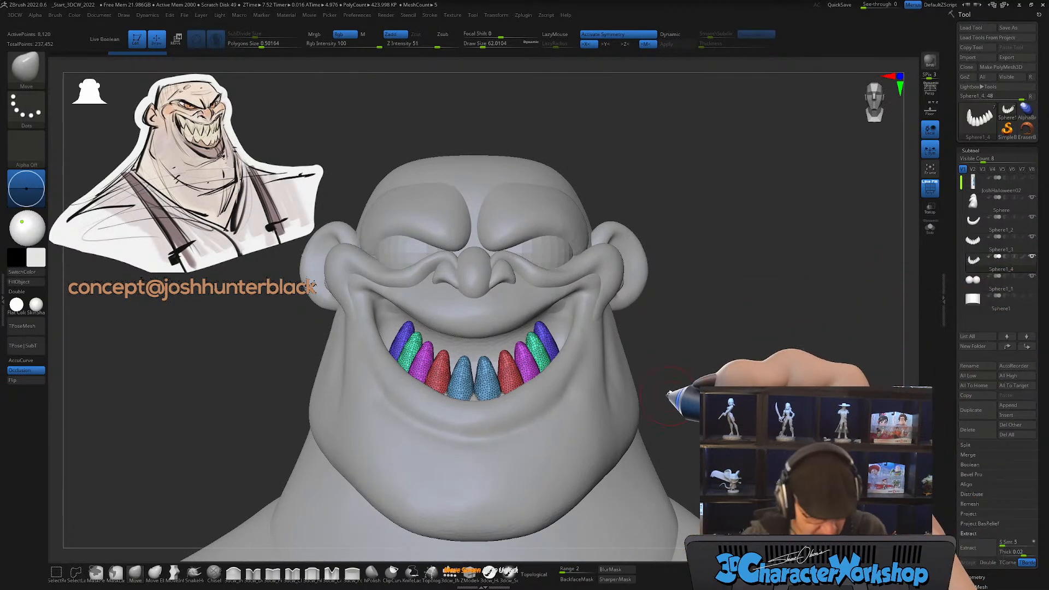
{"action": "key", "text": "w"}
{"action": "key", "text": "x"}
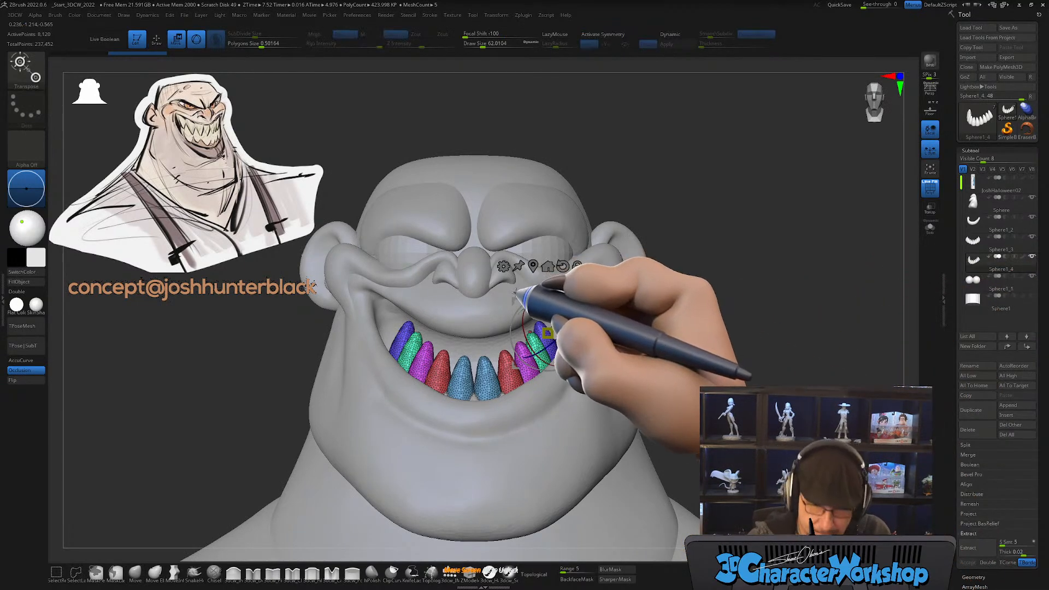
{"action": "left_click", "coordinate": [548, 266]}
{"action": "left_click_drag", "start_coordinate": [515, 330], "coordinate": [496, 386]}
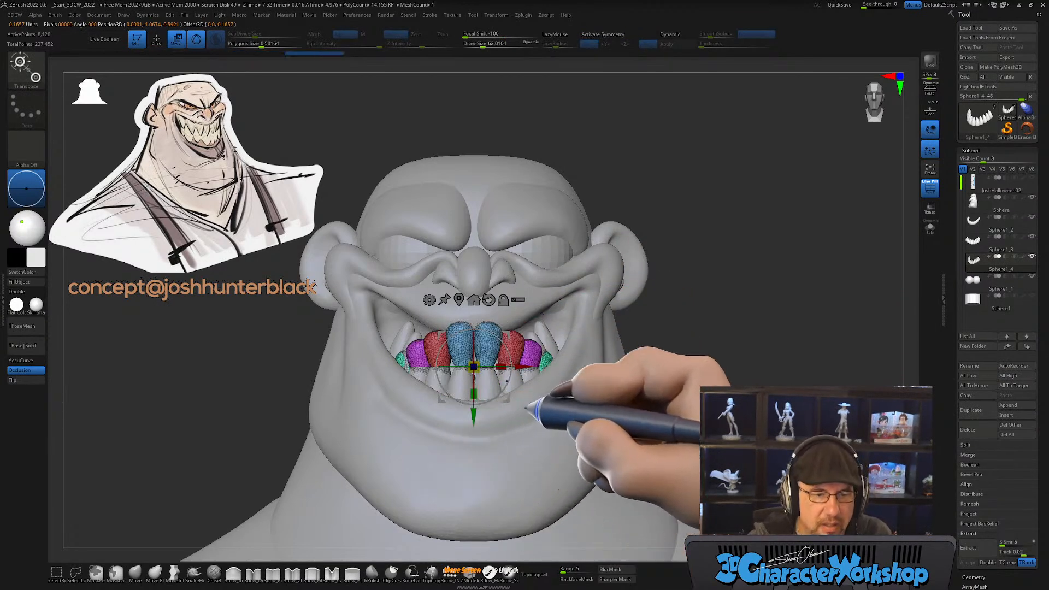
Step: Tilt the whole upper row of teeth and fit it under the upper lip from the side and front
{"action": "left_click_drag", "start_coordinate": [647, 349], "coordinate": [664, 328], "text": "alt"}
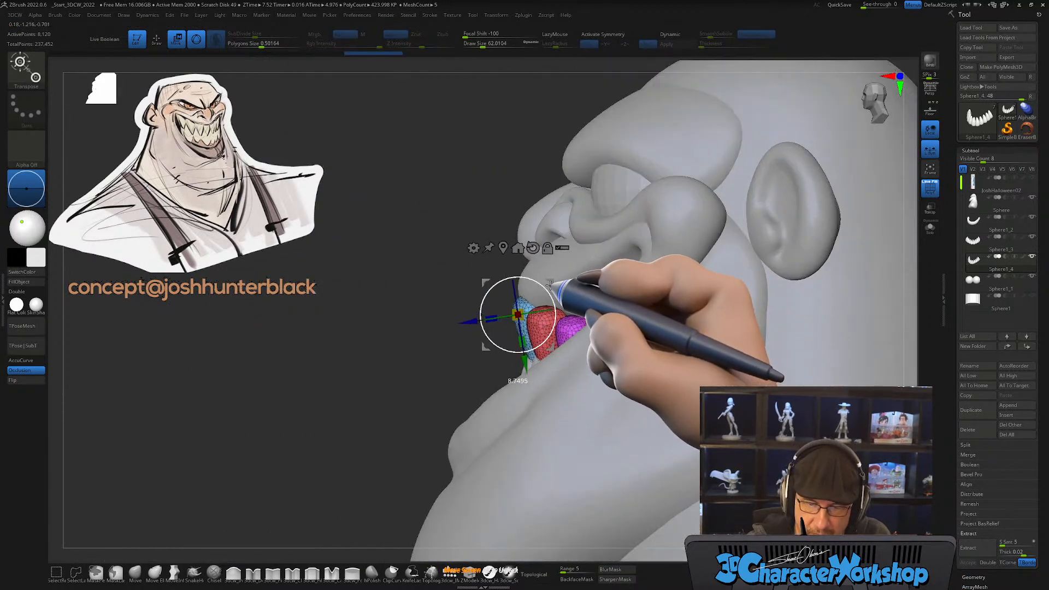
{"action": "left_click_drag", "start_coordinate": [550, 281], "coordinate": [560, 277]}
{"action": "left_click_drag", "start_coordinate": [605, 332], "coordinate": [650, 387]}
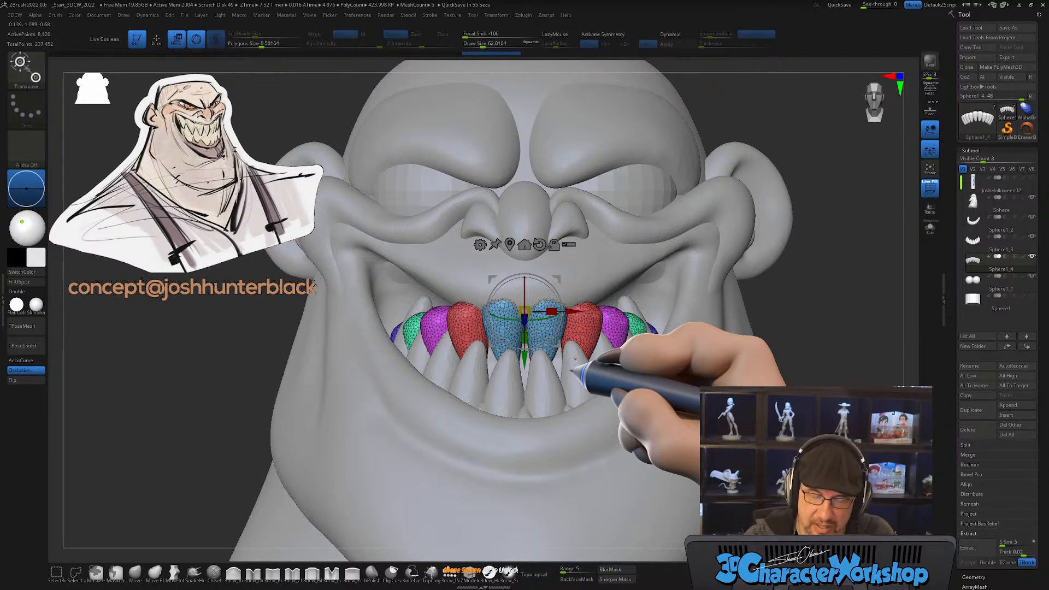
{"action": "right_click_drag", "start_coordinate": [610, 370], "coordinate": [579, 370]}
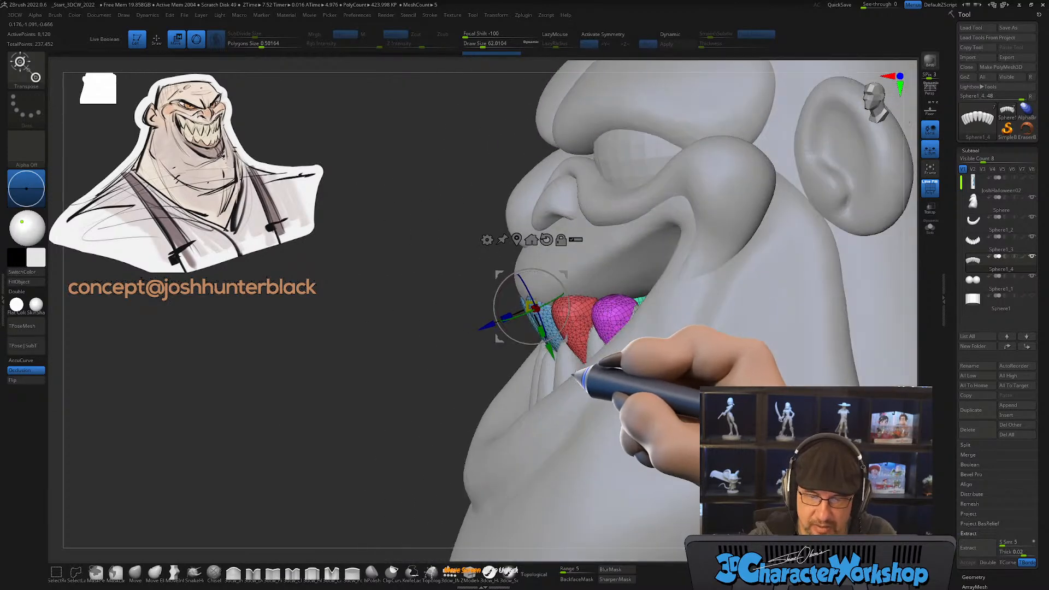
{"action": "mouse_move", "coordinate": [616, 253]}
{"action": "right_mouse_down"}
{"action": "mouse_move", "coordinate": [664, 292]}
{"action": "mouse_move", "coordinate": [616, 294]}
{"action": "right_mouse_up"}
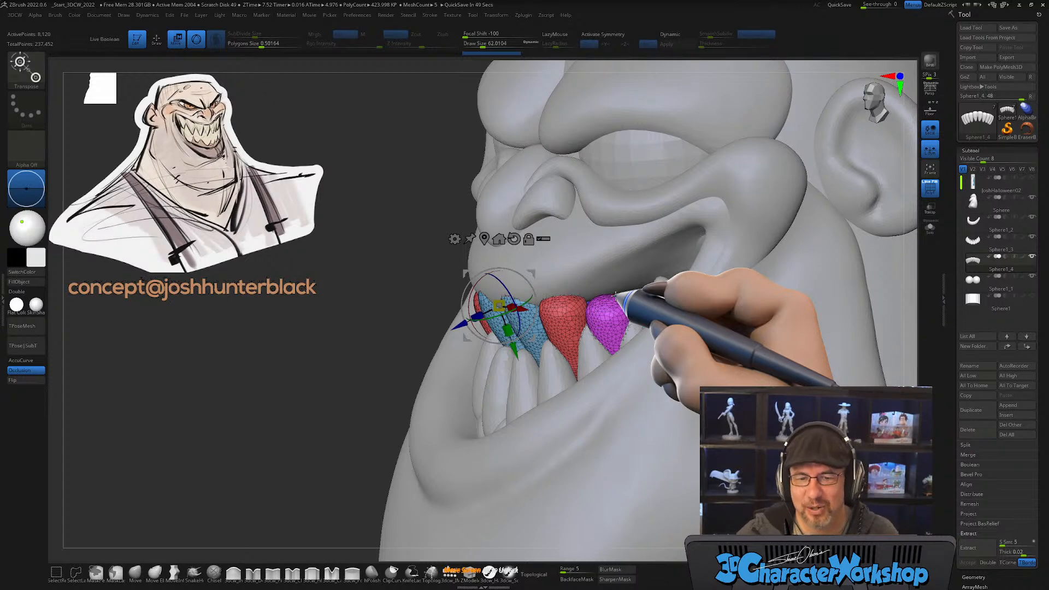
{"action": "mouse_move", "coordinate": [562, 414]}
{"action": "left_mouse_down"}
{"action": "mouse_move", "coordinate": [603, 415]}
{"action": "mouse_move", "coordinate": [560, 423]}
{"action": "left_mouse_up"}
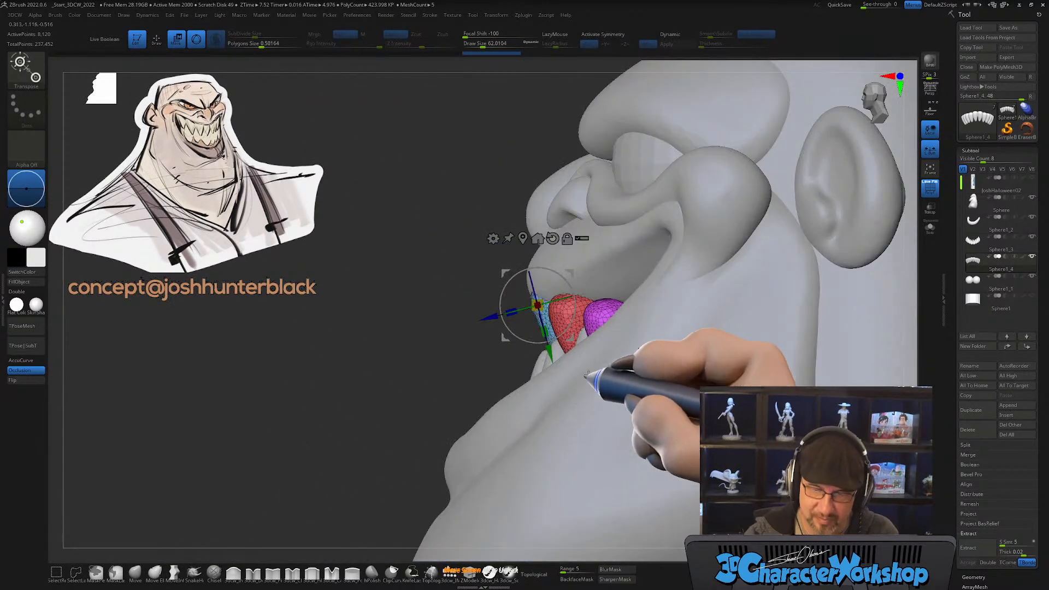
Step: Isolate the red pair of upper teeth and adjust its placement and rotation to follow the gum curve
{"action": "left_click", "coordinate": [587, 302], "text": "ctrl"}
{"action": "left_click", "coordinate": [586, 300], "text": "alt"}
{"action": "mouse_move", "coordinate": [613, 252]}
{"action": "left_mouse_down"}
{"action": "mouse_move", "coordinate": [626, 256]}
{"action": "mouse_move", "coordinate": [632, 245]}
{"action": "left_mouse_up"}
{"action": "right_click_drag", "start_coordinate": [632, 352], "coordinate": [565, 347]}
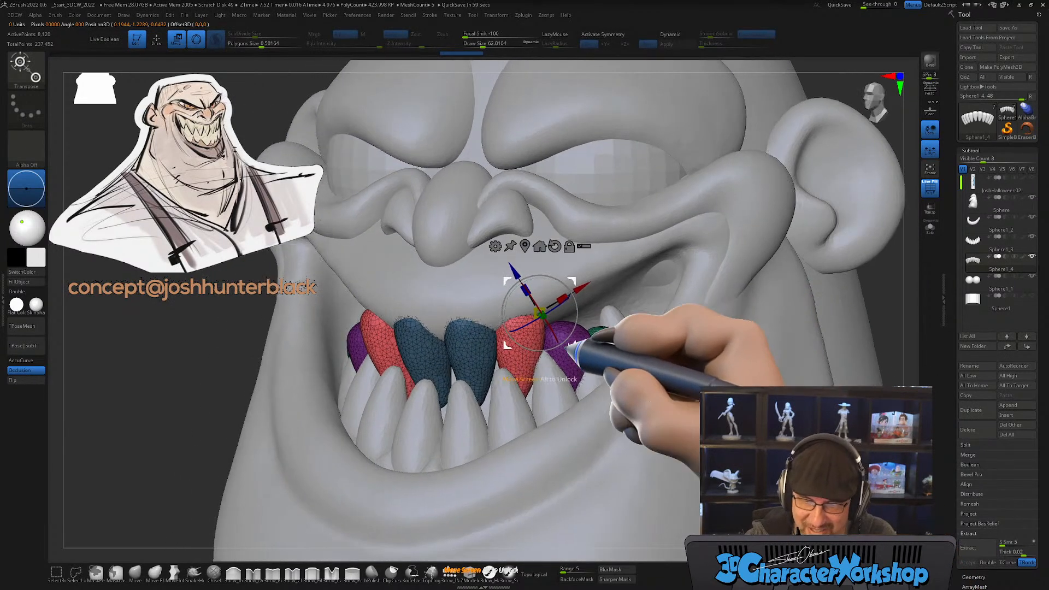
Step: Isolate the magenta pair and the green pair of upper teeth in turn and reposition each along the gum curve
{"action": "left_click", "coordinate": [581, 355], "text": "alt"}
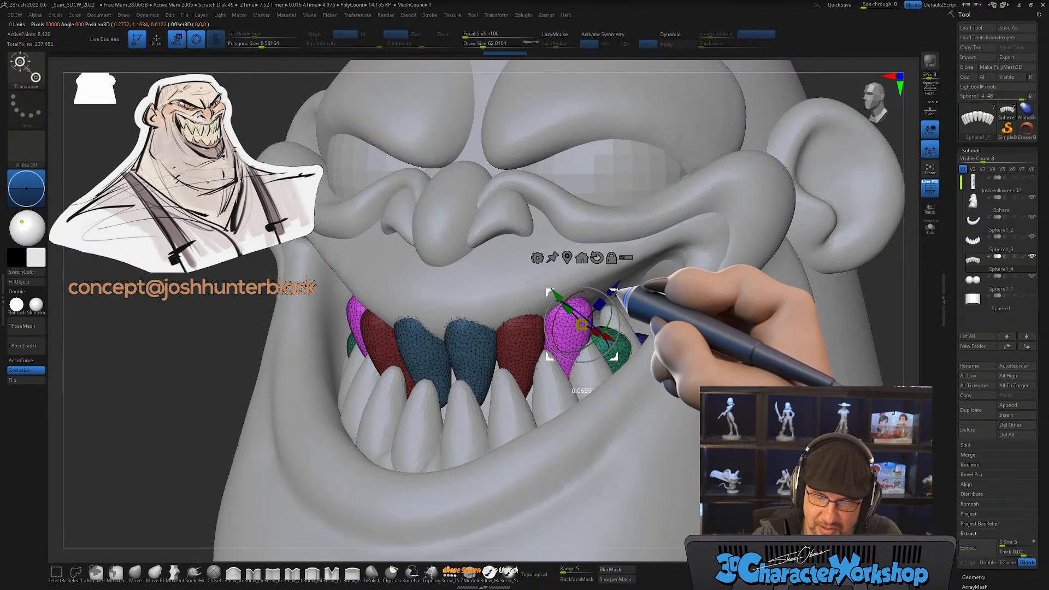
{"action": "right_click_drag", "start_coordinate": [632, 300], "coordinate": [647, 330]}
{"action": "left_click", "coordinate": [586, 349], "text": "ctrl"}
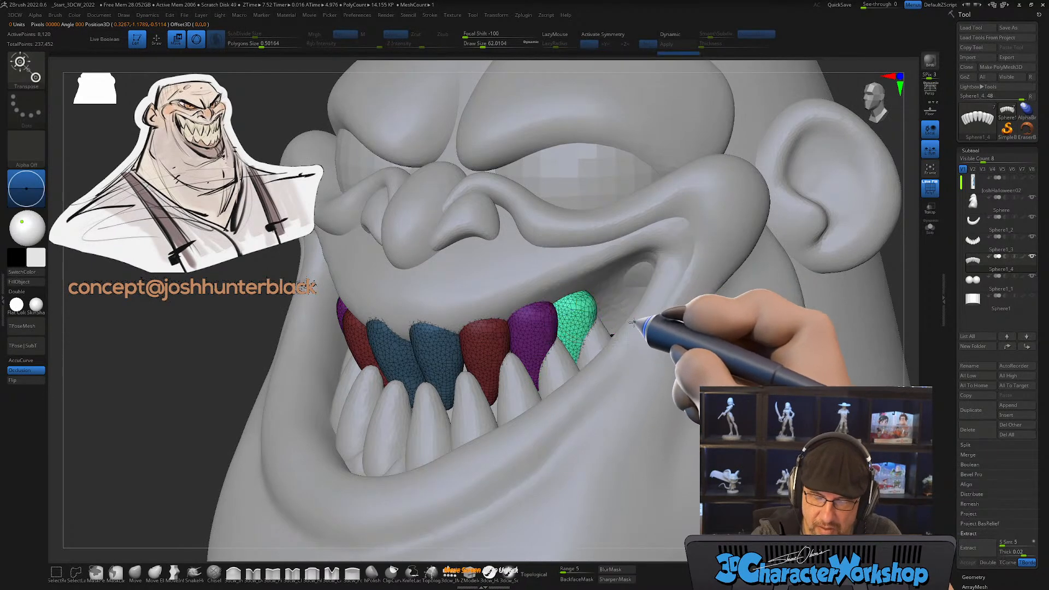
{"action": "right_click_drag", "start_coordinate": [636, 319], "coordinate": [627, 314]}
{"action": "right_click_drag", "start_coordinate": [612, 259], "coordinate": [676, 335]}
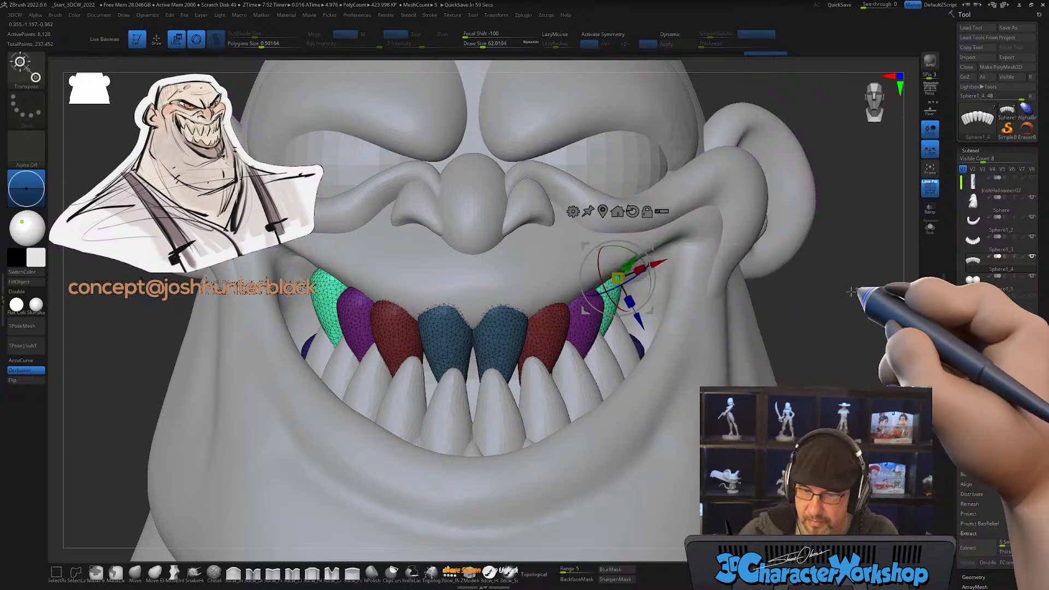
Step: Isolate the two central upper teeth, regroup the teeth with Auto Groups, and shift the central pair slightly sideways with symmetry off
{"action": "left_click", "coordinate": [507, 344], "text": "alt"}
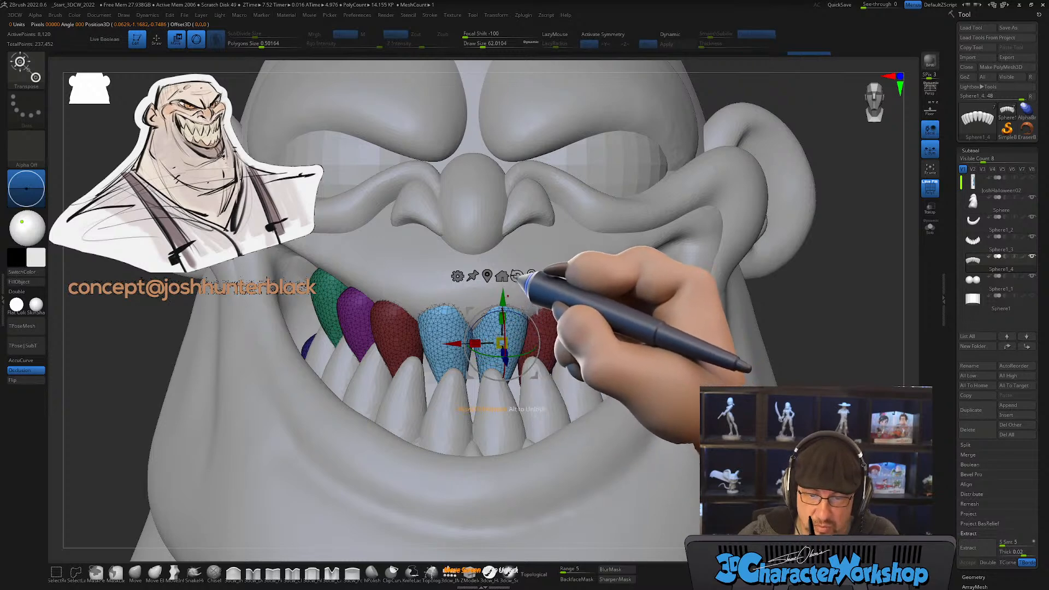
{"action": "key", "text": "x"}
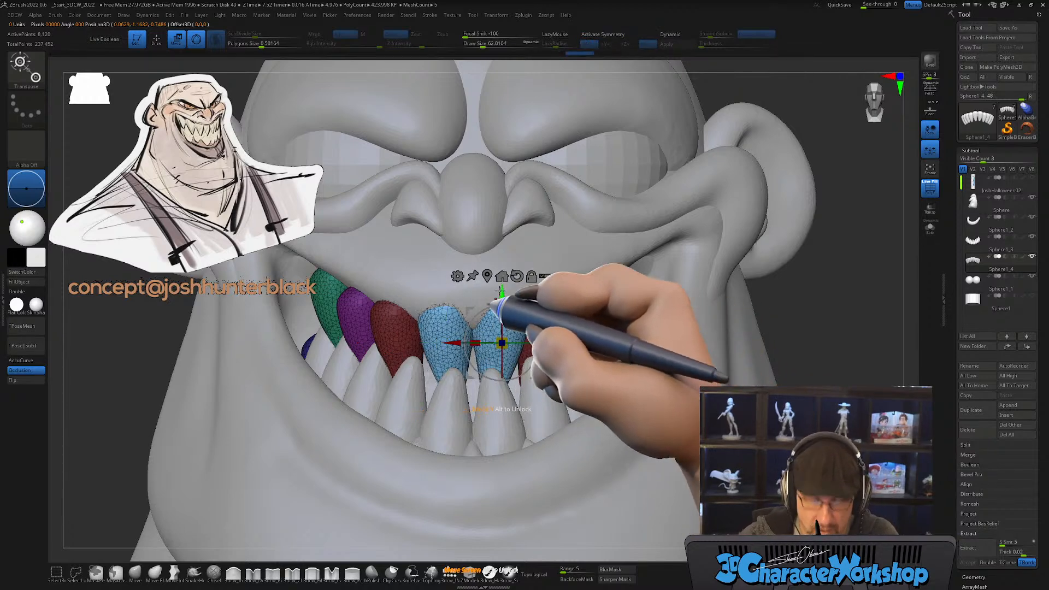
{"action": "key", "text": "space"}
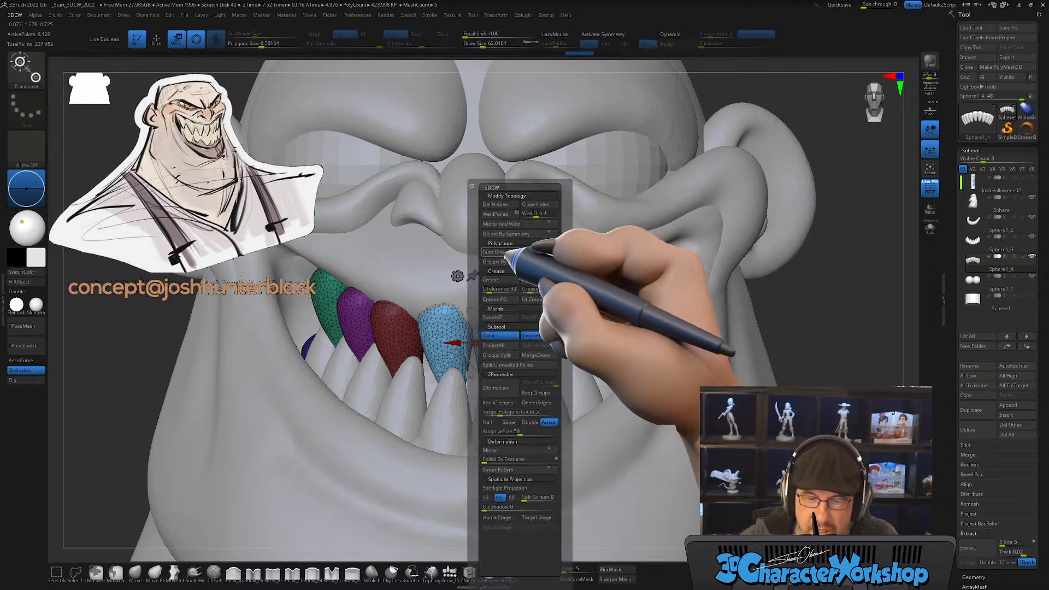
{"action": "left_click", "coordinate": [508, 250]}
{"action": "left_click_drag", "start_coordinate": [446, 343], "coordinate": [450, 343]}
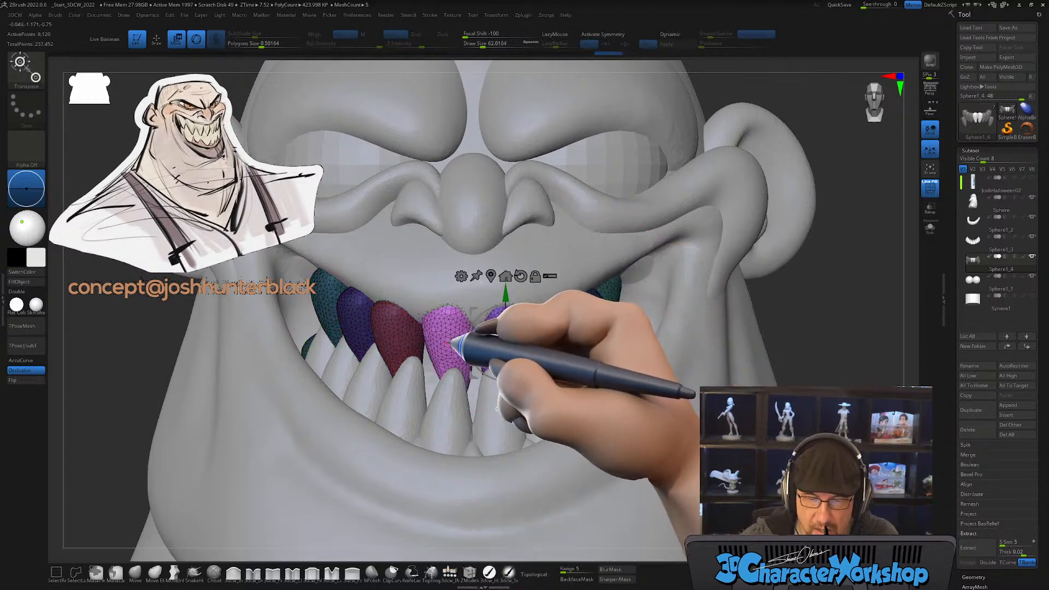
Step: Undo the last change to the upper teeth and reposition the two central front teeth individually
{"action": "key", "text": "ctrl+z"}
{"action": "left_click", "coordinate": [445, 335], "text": "ctrl"}
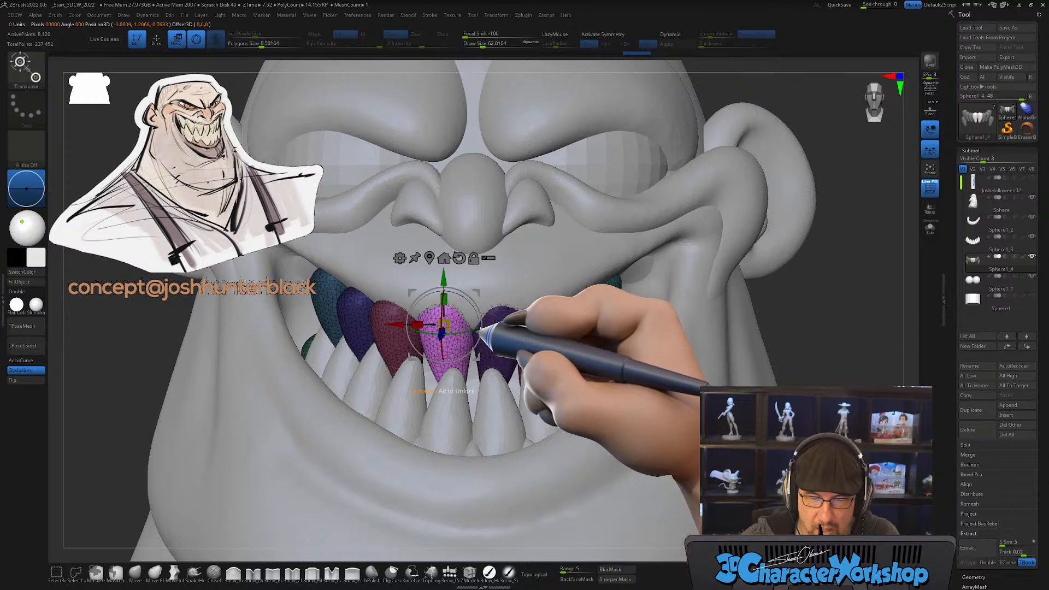
{"action": "left_click", "coordinate": [503, 337], "text": "ctrl"}
{"action": "left_click_drag", "start_coordinate": [454, 339], "coordinate": [466, 338]}
{"action": "left_click", "coordinate": [434, 343], "text": "ctrl"}
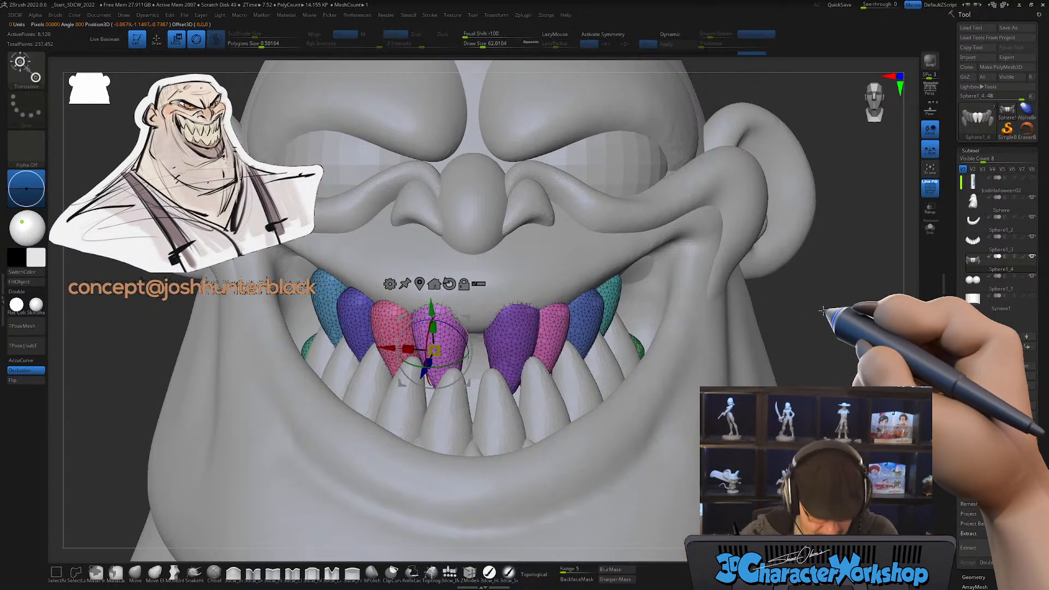
Step: Replace the upper teeth on the opposite half of the mouth with a mirrored copy of the adjusted side
{"action": "key", "text": "q"}
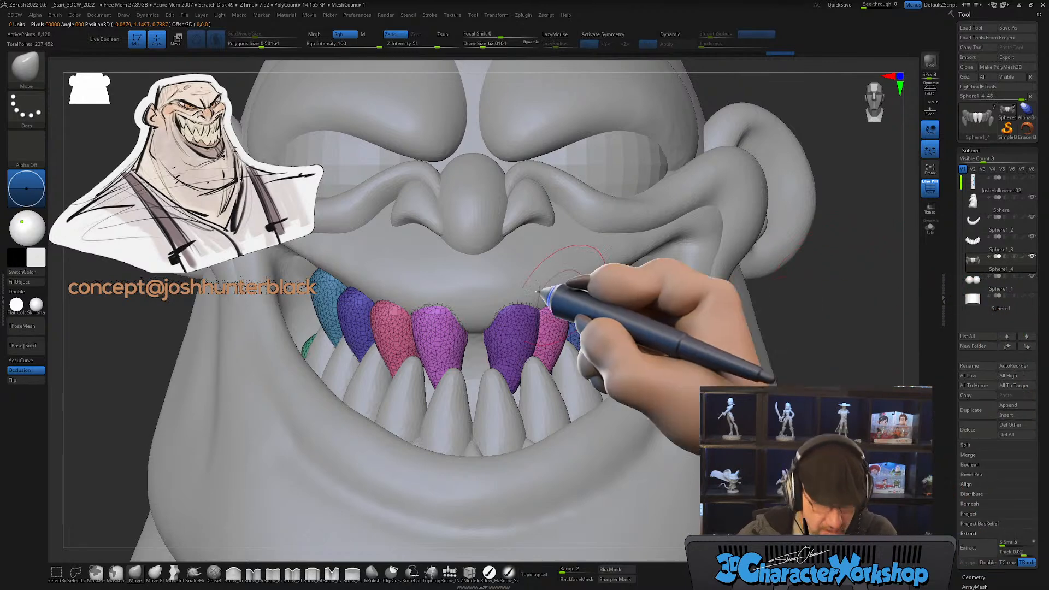
{"action": "key", "text": "space"}
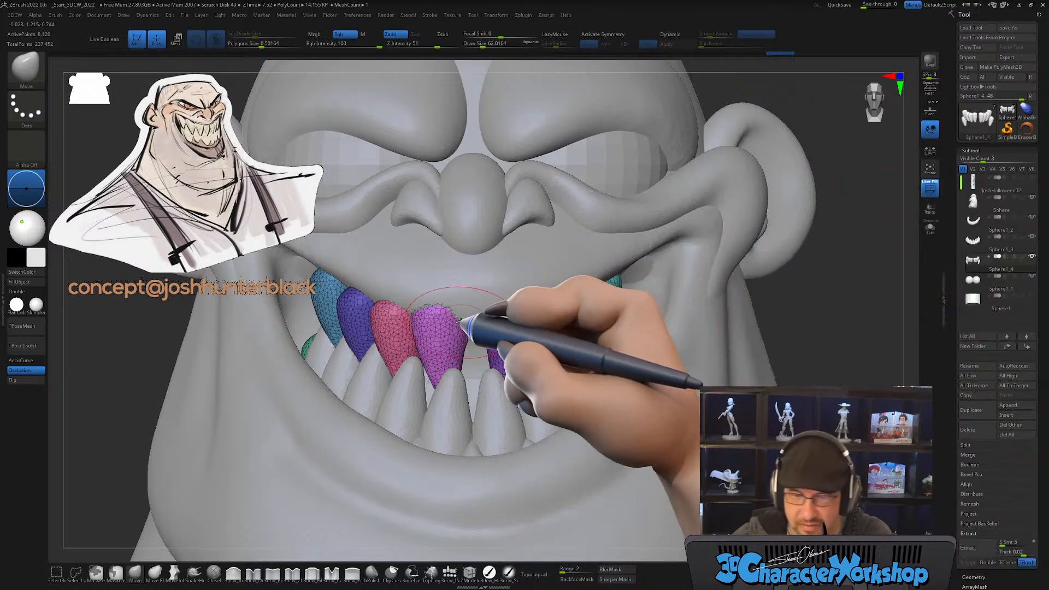
{"action": "key", "text": "space"}
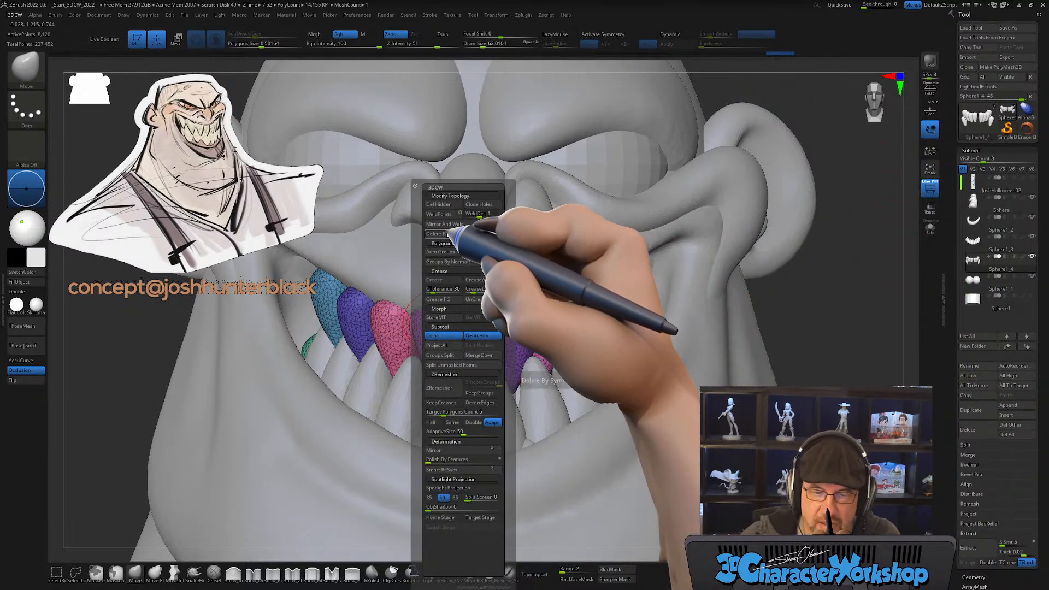
{"action": "left_click", "coordinate": [445, 234]}
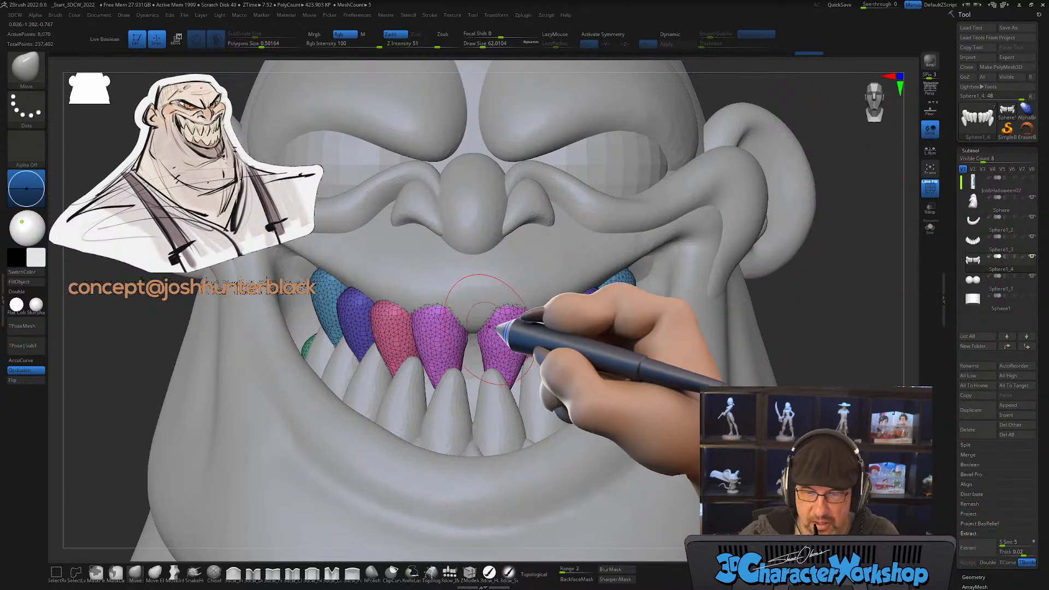
Step: Make the head the active subtool, set the Move brush's draw size to about 54 and isolate the head with Solo
{"action": "mouse_move", "coordinate": [569, 444]}
{"action": "right_mouse_down"}
{"action": "mouse_move", "coordinate": [554, 453]}
{"action": "mouse_move", "coordinate": [565, 444]}
{"action": "right_mouse_up"}
{"action": "left_click", "coordinate": [495, 304], "text": "alt"}
{"action": "right_click_drag", "start_coordinate": [521, 286], "coordinate": [429, 439]}
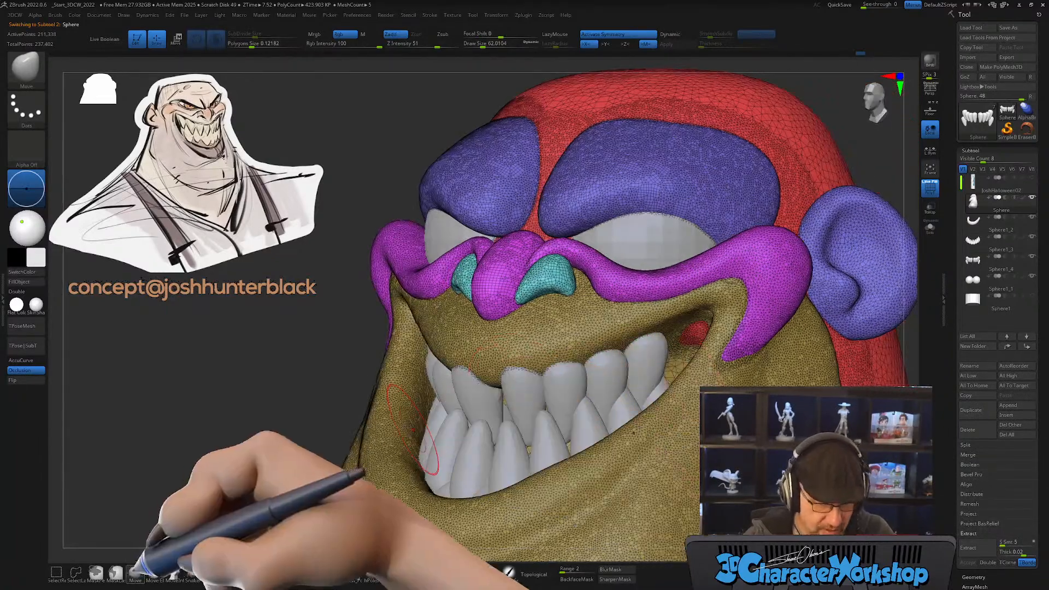
{"action": "mouse_move", "coordinate": [556, 389]}
{"action": "right_mouse_down"}
{"action": "mouse_move", "coordinate": [477, 366]}
{"action": "mouse_move", "coordinate": [550, 405]}
{"action": "mouse_move", "coordinate": [601, 412]}
{"action": "mouse_move", "coordinate": [538, 416]}
{"action": "mouse_move", "coordinate": [548, 397]}
{"action": "mouse_move", "coordinate": [538, 406]}
{"action": "right_mouse_up"}
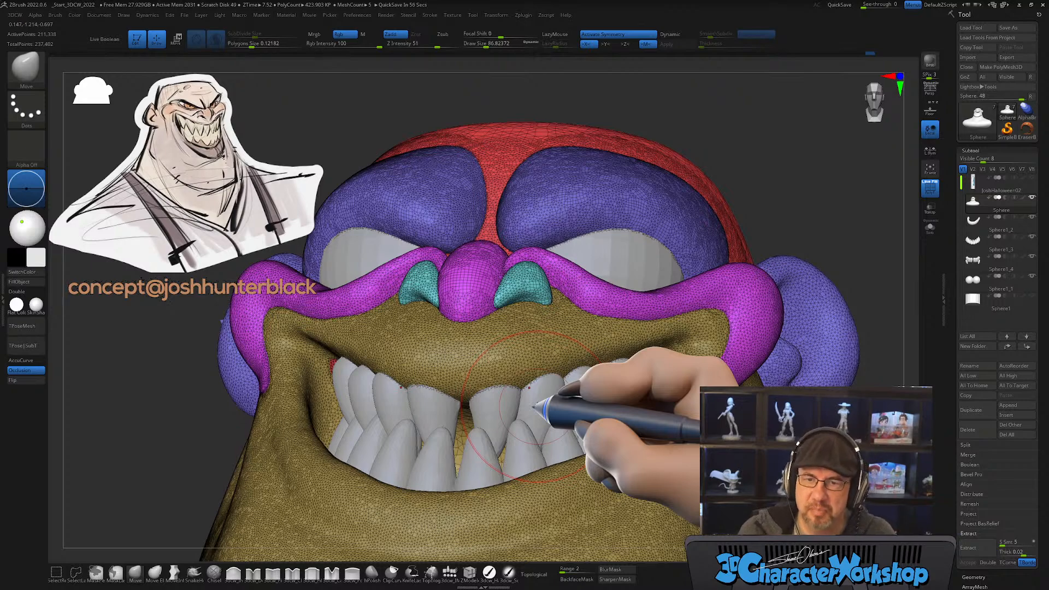
{"action": "mouse_move", "coordinate": [537, 402]}
{"action": "right_mouse_down"}
{"action": "mouse_move", "coordinate": [524, 410]}
{"action": "mouse_move", "coordinate": [534, 404]}
{"action": "mouse_move", "coordinate": [495, 386]}
{"action": "mouse_move", "coordinate": [596, 421]}
{"action": "mouse_move", "coordinate": [544, 409]}
{"action": "right_mouse_up"}
{"action": "key", "text": "s"}
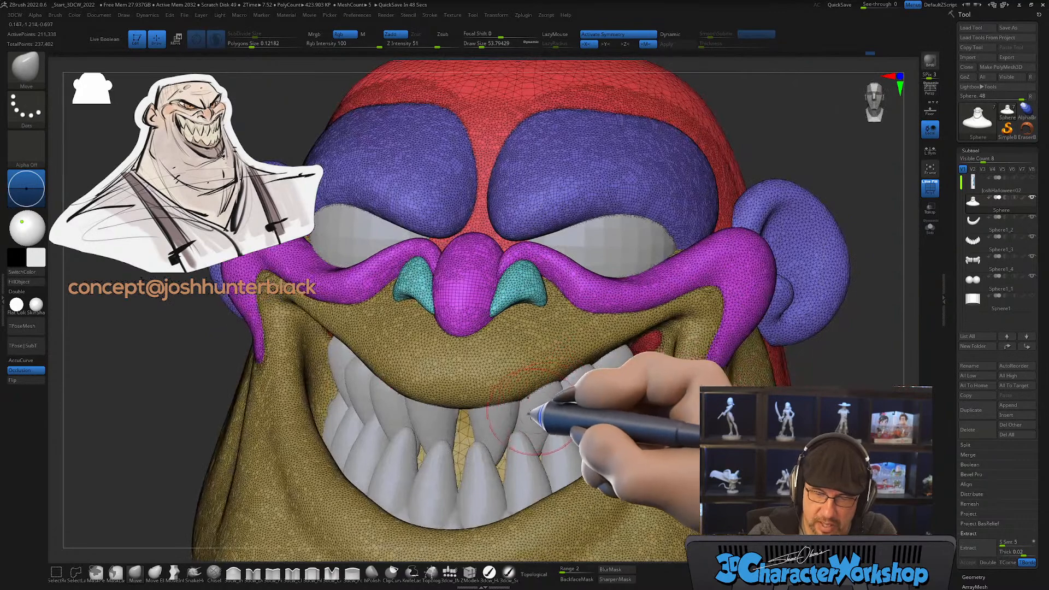
{"action": "left_click", "coordinate": [930, 227]}
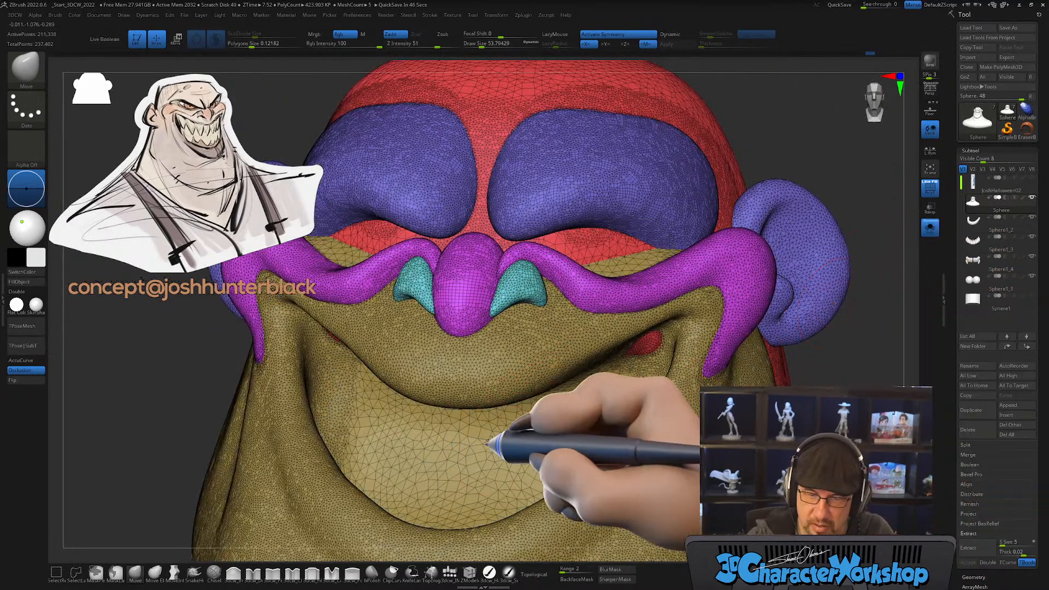
Step: Smooth the inner mouth surface between the lips, from just under the upper lip down to the lower lip and corners
{"action": "right_click_drag", "start_coordinate": [492, 440], "coordinate": [500, 417]}
{"action": "left_click_drag", "start_coordinate": [492, 357], "coordinate": [527, 349], "text": "shift"}
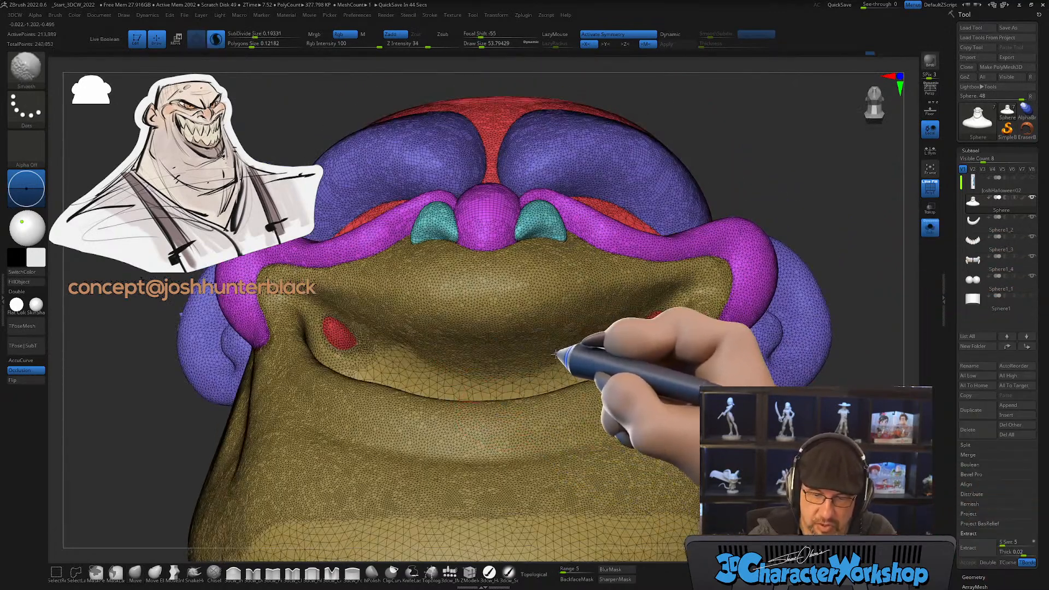
{"action": "mouse_move", "coordinate": [537, 365]}
{"action": "right_mouse_down"}
{"action": "mouse_move", "coordinate": [557, 363]}
{"action": "mouse_move", "coordinate": [526, 377]}
{"action": "right_mouse_up"}
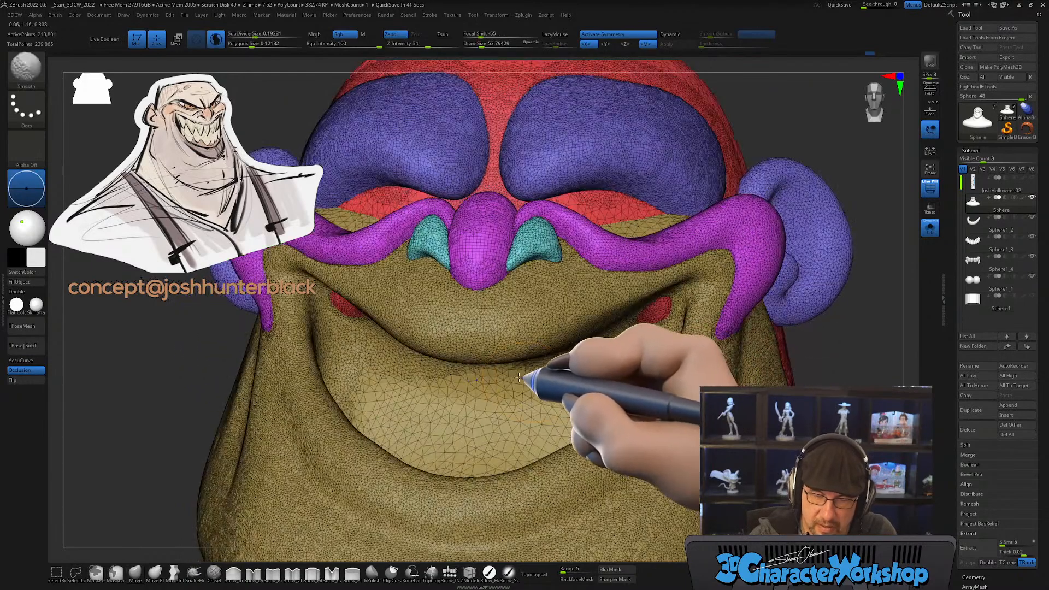
{"action": "mouse_move", "coordinate": [584, 404]}
{"action": "right_mouse_down"}
{"action": "mouse_move", "coordinate": [569, 421]}
{"action": "mouse_move", "coordinate": [539, 428]}
{"action": "mouse_move", "coordinate": [534, 416]}
{"action": "right_mouse_up"}
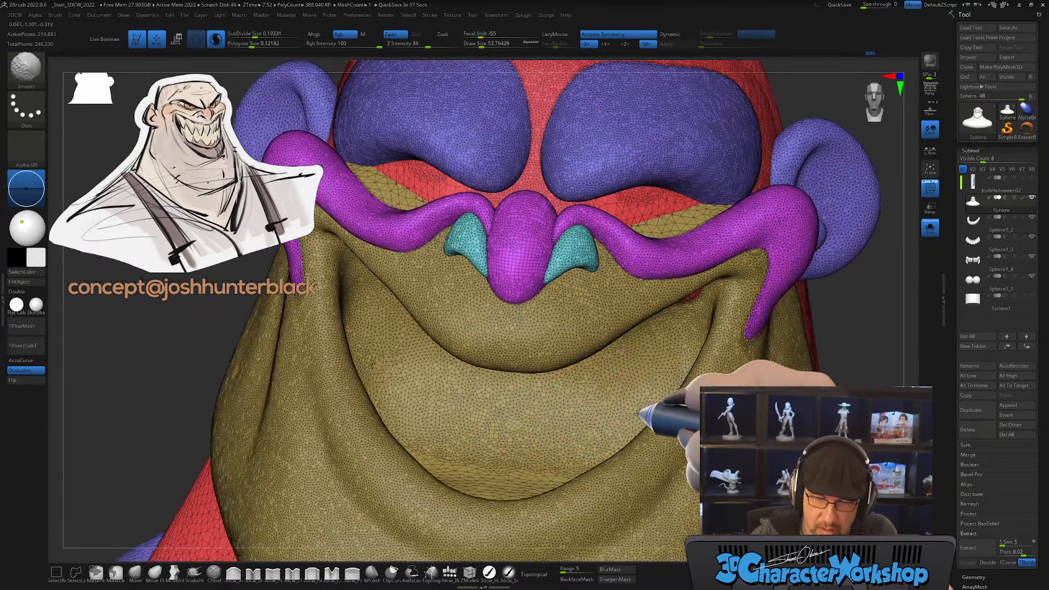
{"action": "right_click_drag", "start_coordinate": [556, 472], "coordinate": [511, 531]}
{"action": "mouse_move", "coordinate": [509, 531]}
{"action": "left_mouse_down", "text": "shift"}
{"action": "mouse_move", "coordinate": [571, 516]}
{"action": "mouse_move", "coordinate": [644, 453]}
{"action": "left_mouse_up", "text": "shift"}
{"action": "mouse_move", "coordinate": [602, 450]}
{"action": "right_mouse_down", "text": "alt"}
{"action": "mouse_move", "coordinate": [584, 405]}
{"action": "mouse_move", "coordinate": [613, 443]}
{"action": "mouse_move", "coordinate": [625, 434]}
{"action": "right_mouse_up", "text": "alt"}
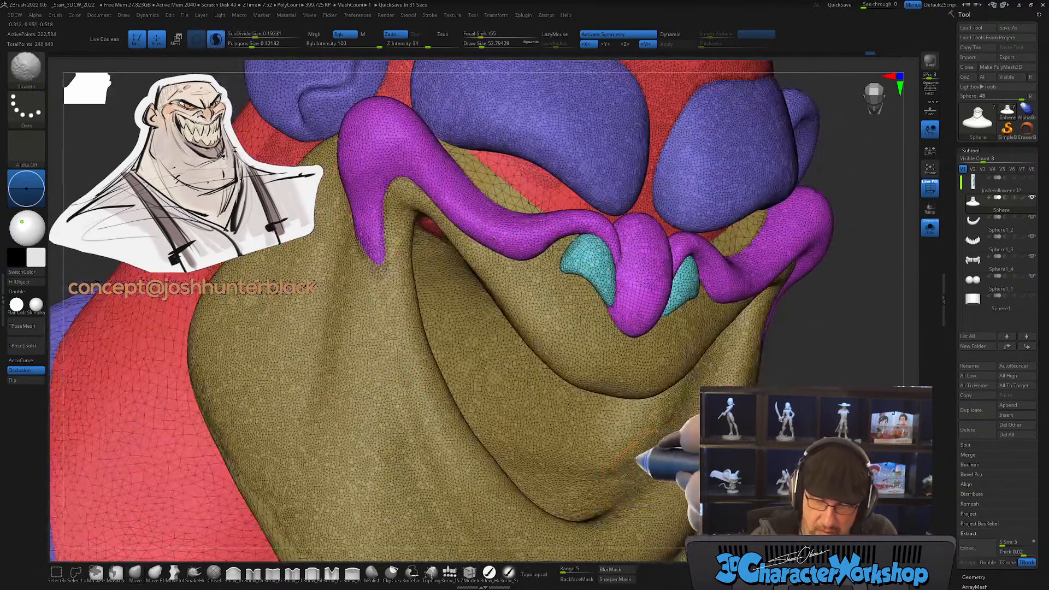
{"action": "left_click_drag", "start_coordinate": [602, 478], "coordinate": [620, 444], "text": "shift"}
{"action": "mouse_move", "coordinate": [621, 440]}
{"action": "right_mouse_down"}
{"action": "mouse_move", "coordinate": [595, 402]}
{"action": "mouse_move", "coordinate": [576, 487]}
{"action": "mouse_move", "coordinate": [585, 409]}
{"action": "mouse_move", "coordinate": [577, 454]}
{"action": "right_mouse_up"}
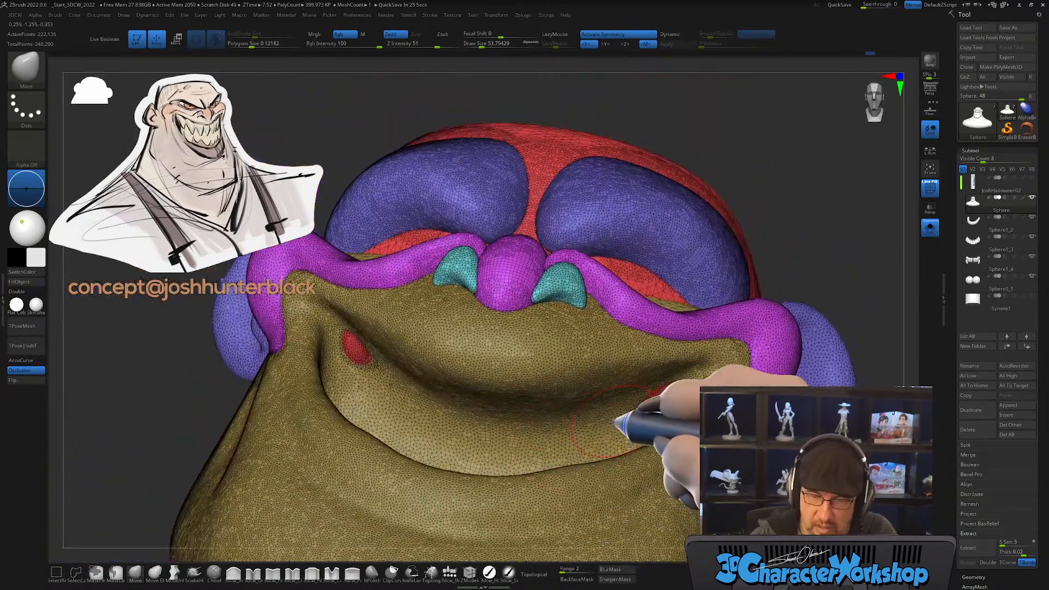
Step: Reshape the inner mouth surface and mouth corner using the Move brush with Topological masking and a draw size of about 83
{"action": "left_click", "coordinate": [548, 573]}
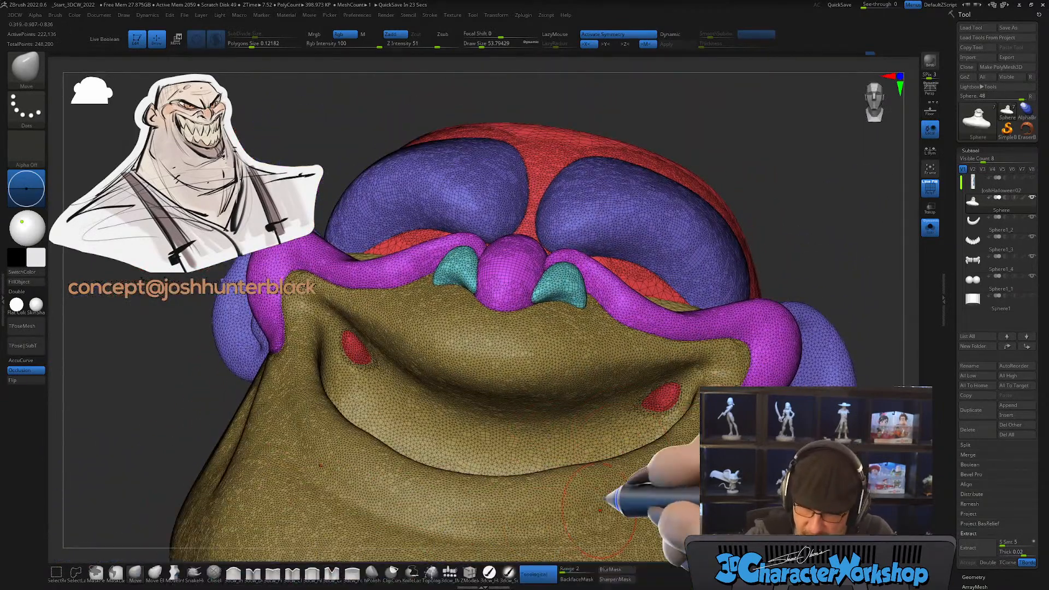
{"action": "key", "text": "s"}
{"action": "left_click_drag", "start_coordinate": [671, 395], "coordinate": [666, 369]}
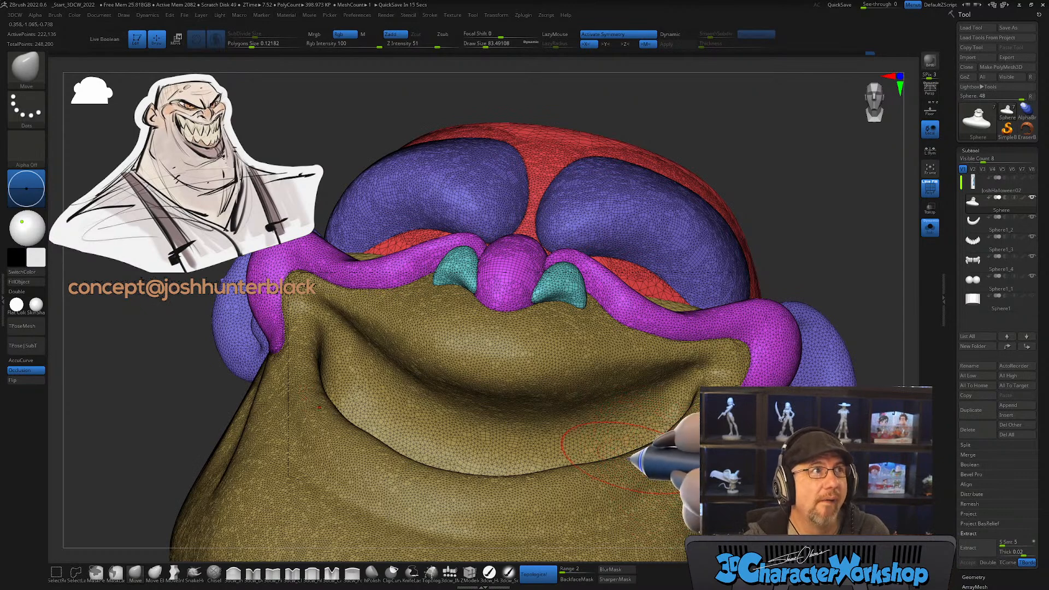
{"action": "right_click_drag", "start_coordinate": [594, 454], "coordinate": [595, 458]}
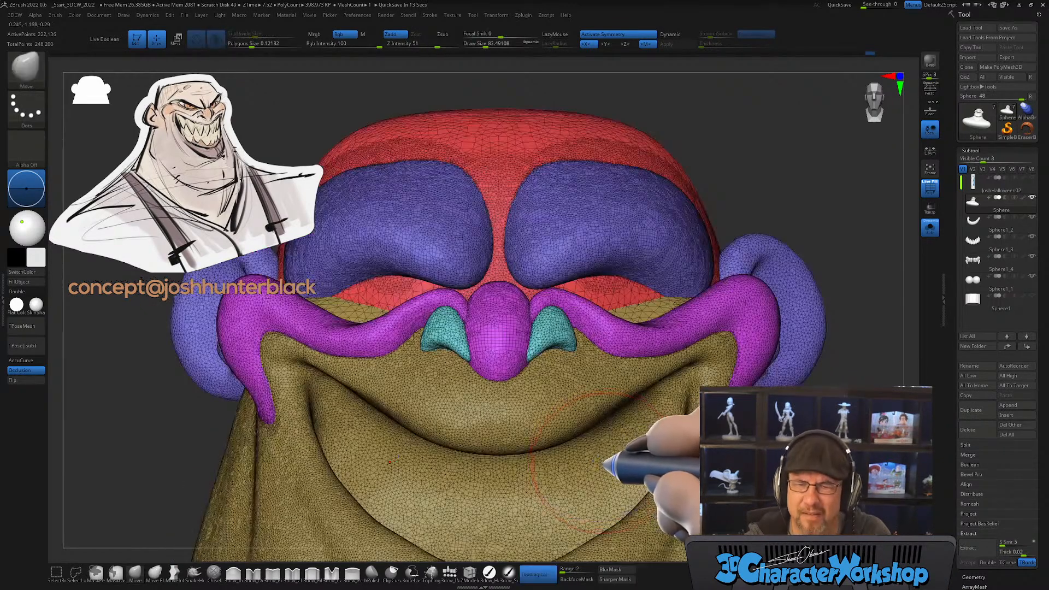
{"action": "left_click_drag", "start_coordinate": [604, 462], "coordinate": [597, 452]}
{"action": "right_click_drag", "start_coordinate": [597, 451], "coordinate": [566, 372], "text": "ctrl"}
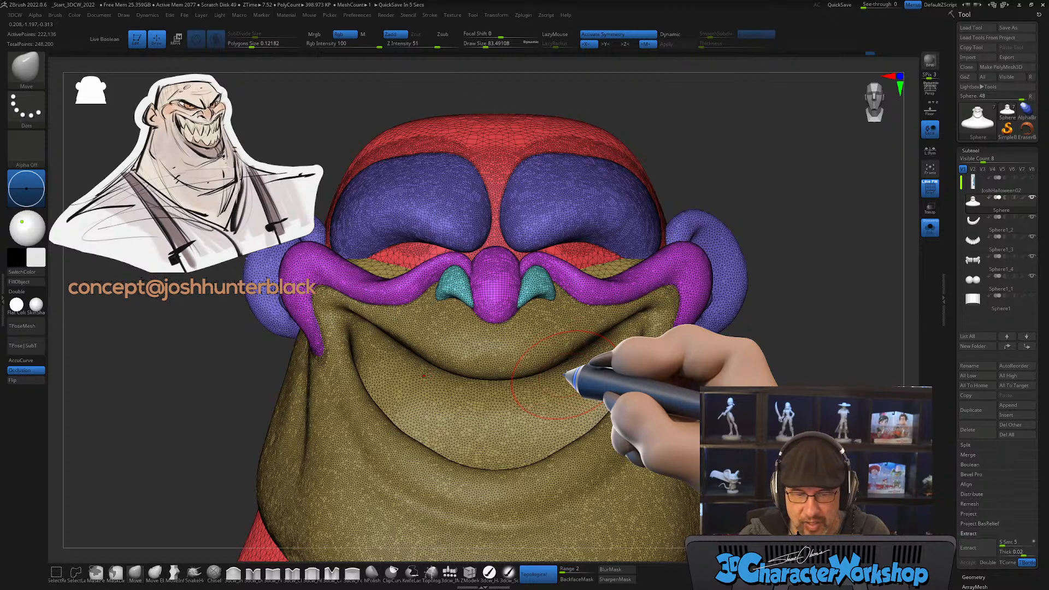
Step: Reduce the draw size to about 49 and refine and smooth the mouth corner where the lips meet the cheek
{"action": "right_click_drag", "start_coordinate": [427, 403], "coordinate": [442, 394]}
{"action": "right_click_drag", "start_coordinate": [426, 351], "coordinate": [449, 389], "text": "alt"}
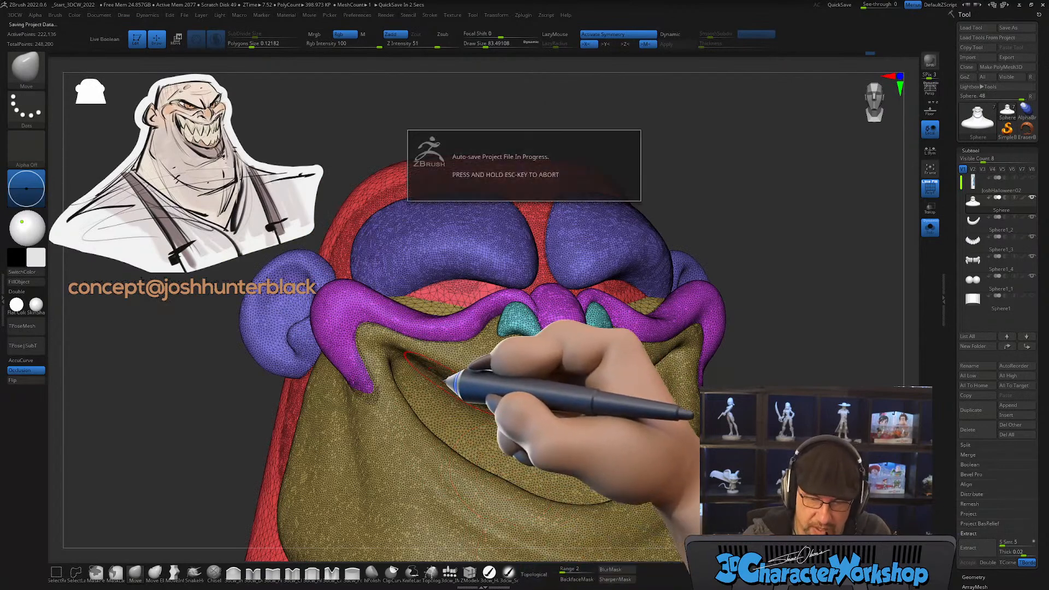
{"action": "right_click_drag", "start_coordinate": [790, 368], "coordinate": [779, 389], "text": "ctrl"}
{"action": "mouse_move", "coordinate": [400, 391]}
{"action": "right_mouse_down"}
{"action": "mouse_move", "coordinate": [425, 367]}
{"action": "mouse_move", "coordinate": [410, 351]}
{"action": "mouse_move", "coordinate": [408, 362]}
{"action": "right_mouse_up"}
{"action": "key", "text": "bracketleft"}
{"action": "key", "text": "bracketleft"}
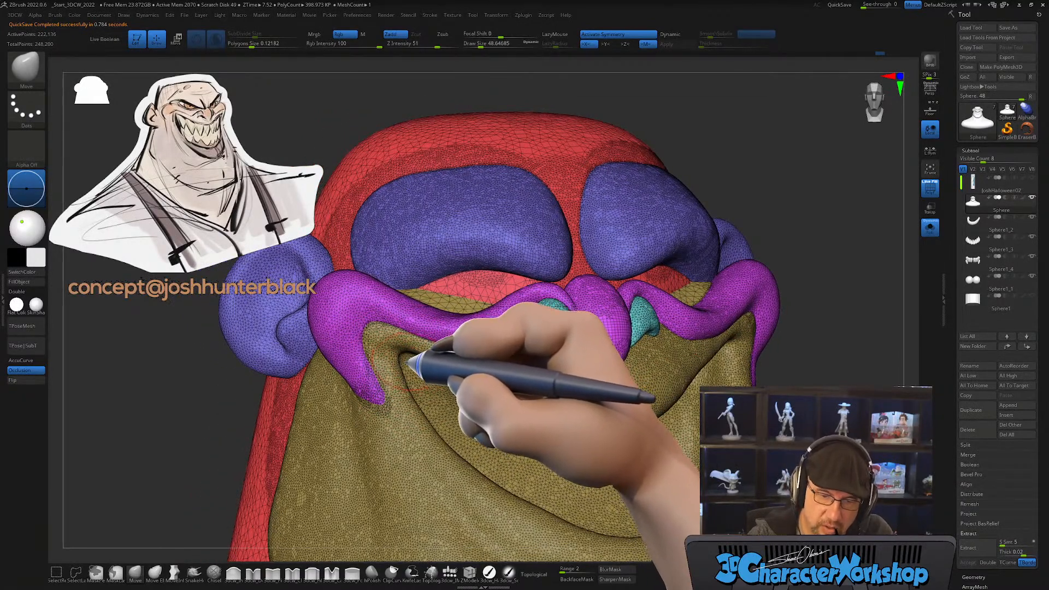
{"action": "mouse_move", "coordinate": [425, 377]}
{"action": "right_mouse_down"}
{"action": "mouse_move", "coordinate": [428, 351]}
{"action": "mouse_move", "coordinate": [405, 344]}
{"action": "mouse_move", "coordinate": [460, 351]}
{"action": "right_mouse_up"}
{"action": "mouse_move", "coordinate": [420, 307]}
{"action": "left_mouse_down", "text": "shift"}
{"action": "mouse_move", "coordinate": [492, 342]}
{"action": "mouse_move", "coordinate": [665, 382]}
{"action": "left_mouse_up", "text": "shift"}
{"action": "right_click_drag", "start_coordinate": [678, 389], "coordinate": [648, 390]}
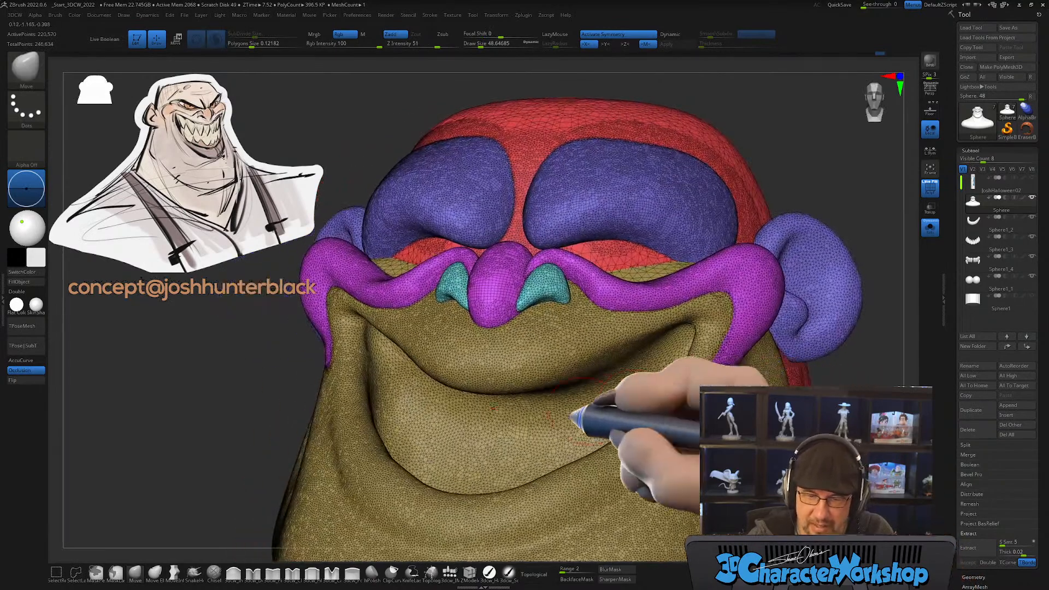
Step: Tighten the upper lip's lower edge with the pinch brush at a draw size of about 74, and smooth along it
{"action": "right_click_drag", "start_coordinate": [546, 405], "coordinate": [547, 344]}
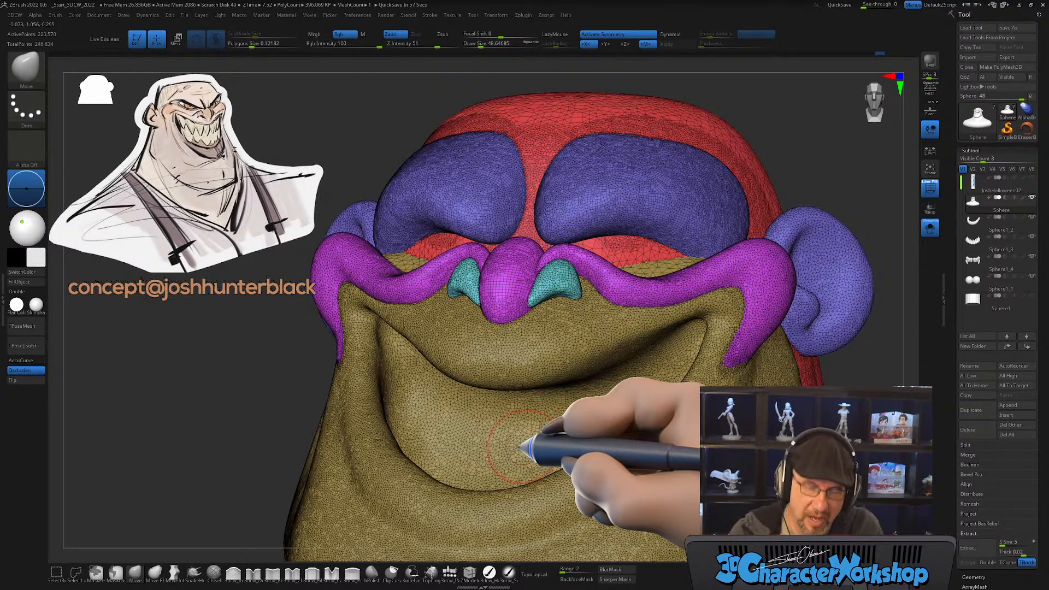
{"action": "mouse_move", "coordinate": [603, 429]}
{"action": "right_mouse_down"}
{"action": "mouse_move", "coordinate": [604, 405]}
{"action": "mouse_move", "coordinate": [583, 375]}
{"action": "mouse_move", "coordinate": [499, 412]}
{"action": "right_mouse_up"}
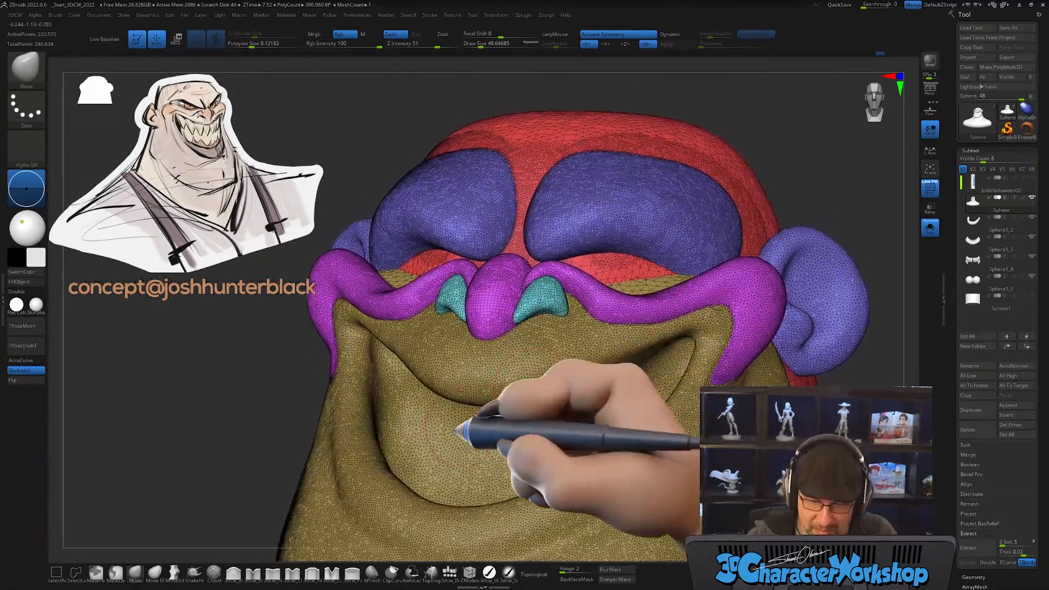
{"action": "left_click", "coordinate": [274, 572]}
{"action": "key", "text": "s"}
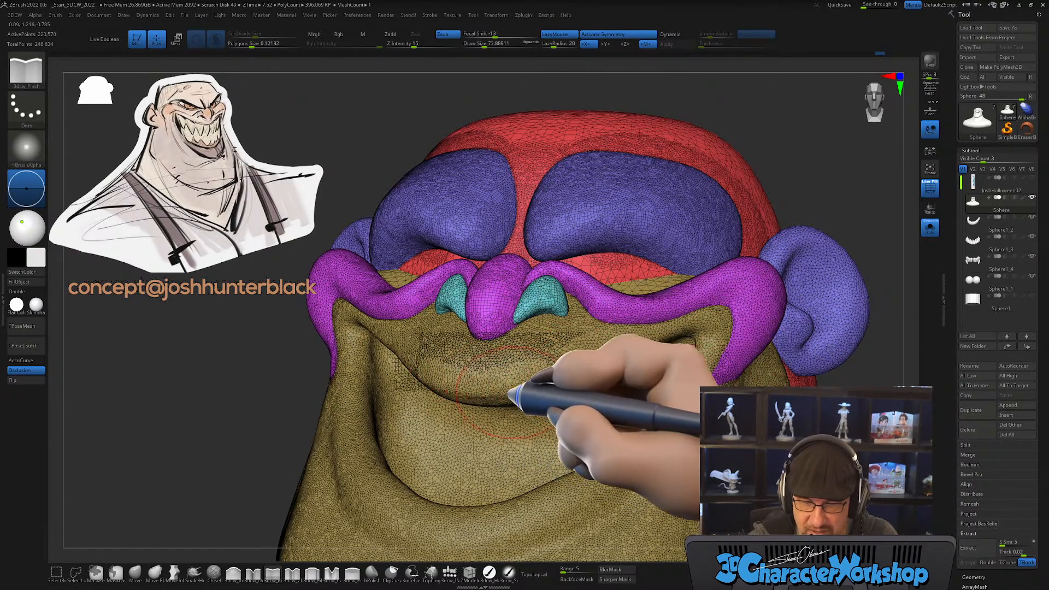
{"action": "mouse_move", "coordinate": [648, 407]}
{"action": "right_mouse_down"}
{"action": "mouse_move", "coordinate": [627, 408]}
{"action": "mouse_move", "coordinate": [623, 394]}
{"action": "right_mouse_up"}
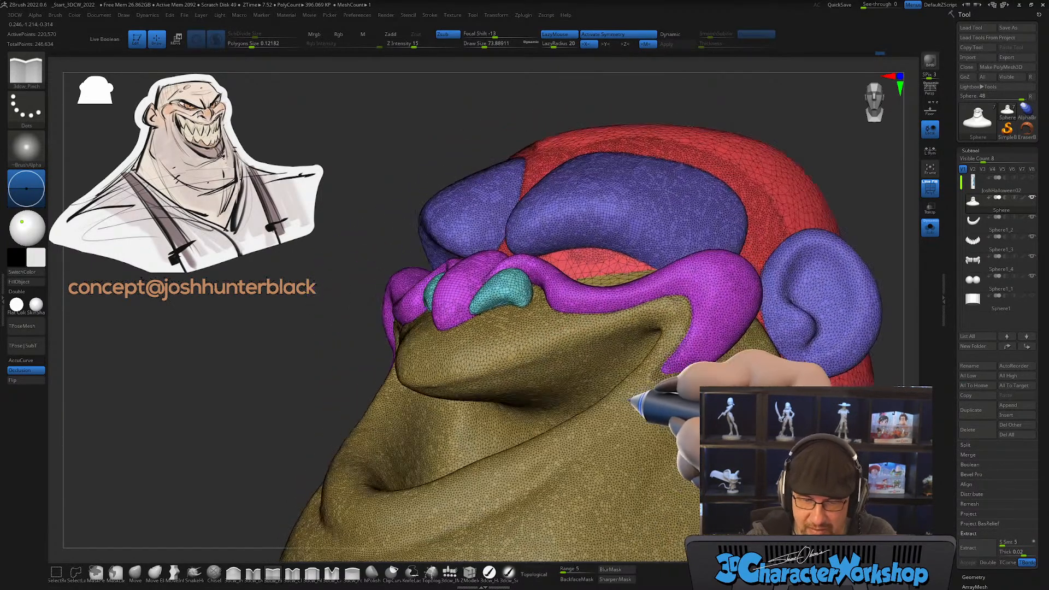
{"action": "left_click_drag", "start_coordinate": [421, 389], "coordinate": [551, 358], "text": "shift"}
{"action": "mouse_move", "coordinate": [543, 389]}
{"action": "right_mouse_down"}
{"action": "mouse_move", "coordinate": [579, 402]}
{"action": "mouse_move", "coordinate": [595, 427]}
{"action": "mouse_move", "coordinate": [519, 465]}
{"action": "mouse_move", "coordinate": [595, 462]}
{"action": "right_mouse_up"}
Step: Turn off Solo and show only the head's mouth and jaw polygroup together with the teeth and eyes
{"action": "left_click", "coordinate": [930, 226]}
{"action": "key", "text": "ctrl+shift"}
{"action": "left_click", "coordinate": [463, 353], "text": "ctrl+shift"}
{"action": "mouse_move", "coordinate": [615, 367]}
{"action": "right_mouse_down", "text": "alt"}
{"action": "mouse_move", "coordinate": [663, 351]}
{"action": "mouse_move", "coordinate": [649, 375]}
{"action": "right_mouse_up", "text": "alt"}
{"action": "mouse_move", "coordinate": [645, 448]}
{"action": "right_mouse_down", "text": "ctrl"}
{"action": "mouse_move", "coordinate": [637, 320]}
{"action": "mouse_move", "coordinate": [652, 432]}
{"action": "mouse_move", "coordinate": [627, 423]}
{"action": "mouse_move", "coordinate": [569, 483]}
{"action": "right_mouse_up", "text": "ctrl"}
Step: Begin polishing the upper lip with the mPolish brush at draw size about 59, turning off Sculptris Pro and the polyframe display
{"action": "left_click", "coordinate": [371, 571]}
{"action": "key", "text": "bracketleft"}
{"action": "left_click_drag", "start_coordinate": [507, 320], "coordinate": [487, 317]}
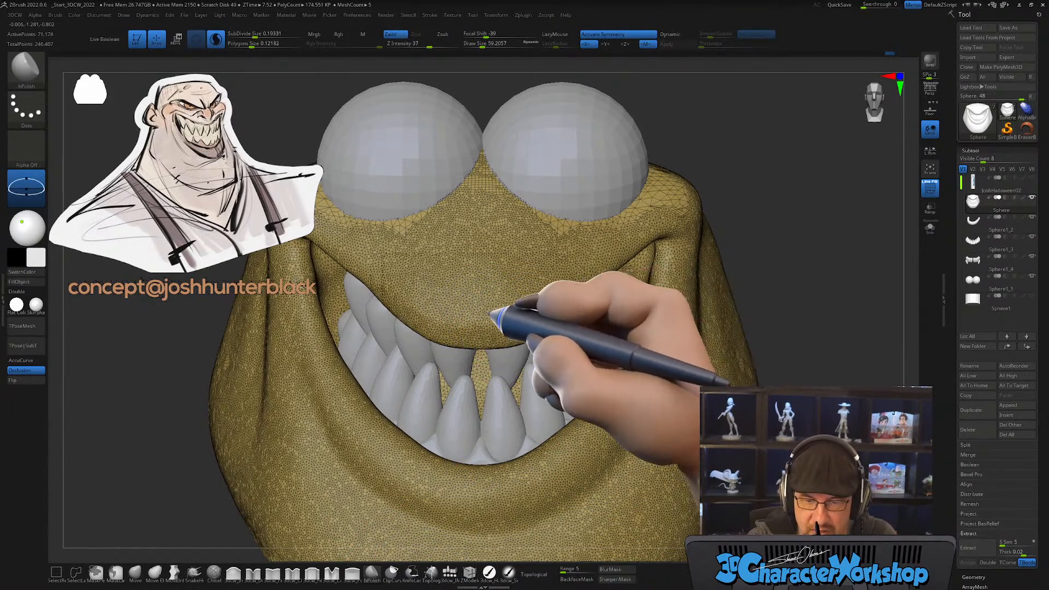
{"action": "left_click", "coordinate": [216, 39]}
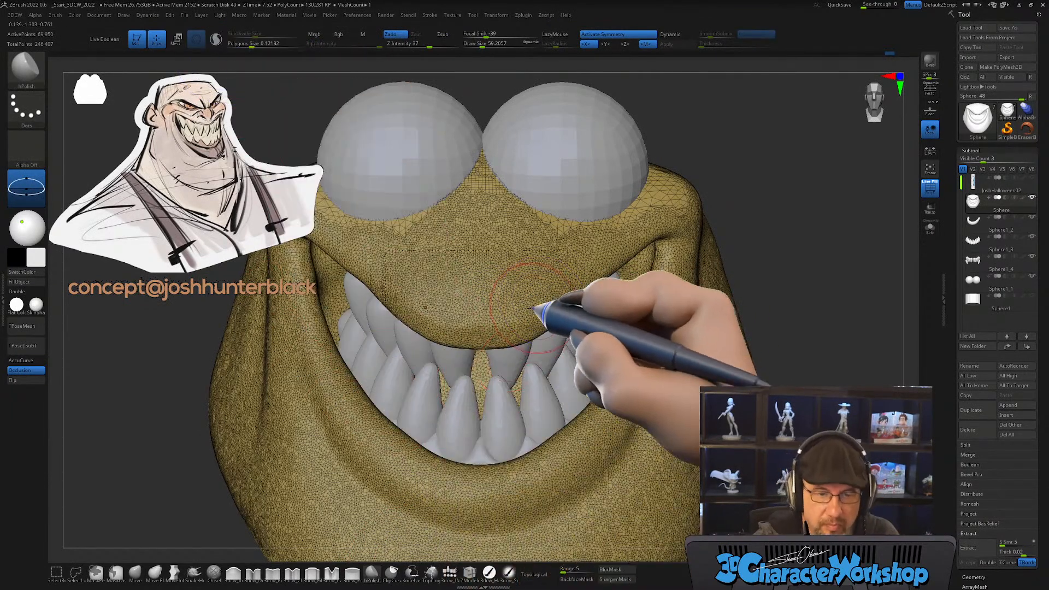
{"action": "key", "text": "shift+f"}
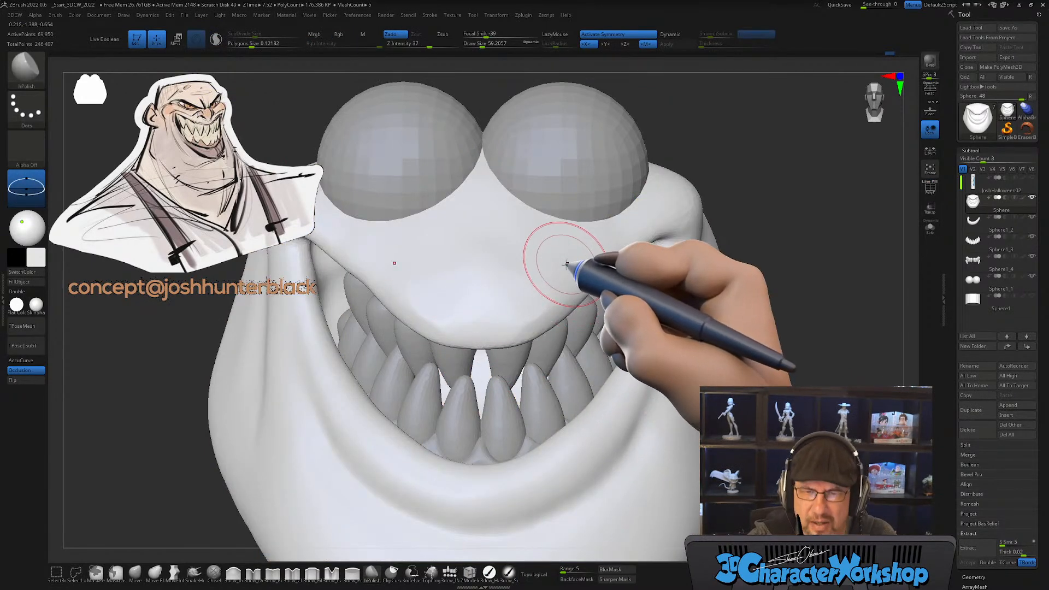
Step: Polish the upper lip's front plane from its centre toward the mouth corner, smoothing lightly between strokes
{"action": "right_click_drag", "start_coordinate": [567, 264], "coordinate": [590, 265]}
{"action": "mouse_move", "coordinate": [562, 276]}
{"action": "left_mouse_down"}
{"action": "mouse_move", "coordinate": [552, 302]}
{"action": "mouse_move", "coordinate": [582, 272]}
{"action": "left_mouse_up"}
{"action": "mouse_move", "coordinate": [586, 279]}
{"action": "right_mouse_down"}
{"action": "mouse_move", "coordinate": [599, 281]}
{"action": "mouse_move", "coordinate": [568, 295]}
{"action": "right_mouse_up"}
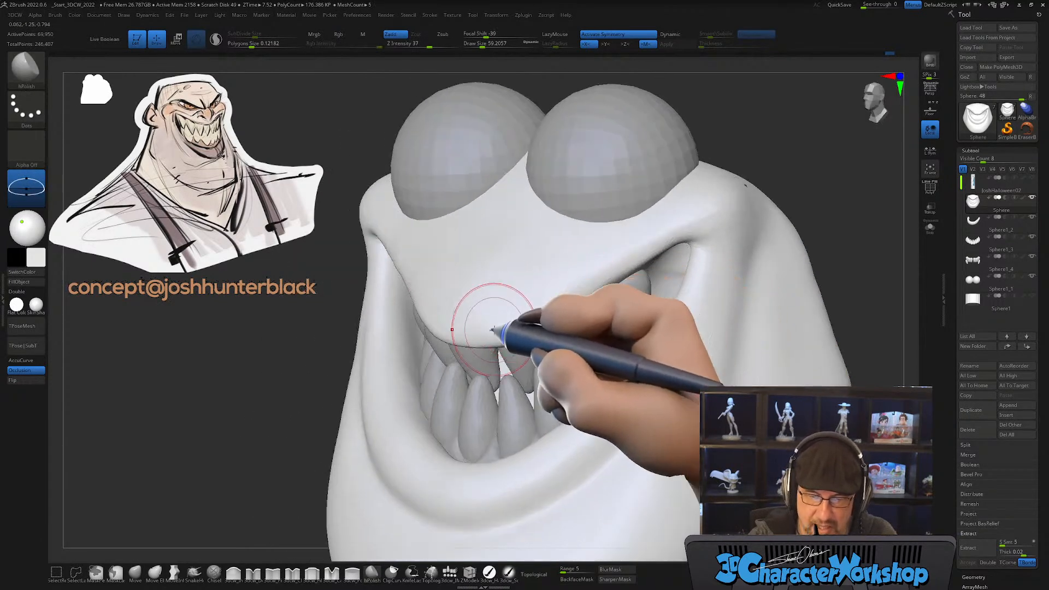
{"action": "mouse_move", "coordinate": [568, 284]}
{"action": "left_mouse_down"}
{"action": "mouse_move", "coordinate": [548, 293]}
{"action": "mouse_move", "coordinate": [601, 251]}
{"action": "left_mouse_up"}
{"action": "mouse_move", "coordinate": [513, 300]}
{"action": "left_mouse_down", "text": "shift"}
{"action": "mouse_move", "coordinate": [489, 306]}
{"action": "mouse_move", "coordinate": [508, 304]}
{"action": "left_mouse_up", "text": "shift"}
{"action": "left_click_drag", "start_coordinate": [549, 292], "coordinate": [573, 284]}
{"action": "mouse_move", "coordinate": [574, 284]}
{"action": "right_mouse_down"}
{"action": "mouse_move", "coordinate": [594, 280]}
{"action": "mouse_move", "coordinate": [512, 312]}
{"action": "right_mouse_up"}
{"action": "mouse_move", "coordinate": [479, 323]}
{"action": "left_mouse_down"}
{"action": "mouse_move", "coordinate": [485, 309]}
{"action": "mouse_move", "coordinate": [532, 299]}
{"action": "mouse_move", "coordinate": [452, 305]}
{"action": "mouse_move", "coordinate": [568, 287]}
{"action": "mouse_move", "coordinate": [623, 257]}
{"action": "left_mouse_up"}
{"action": "mouse_move", "coordinate": [671, 332]}
{"action": "right_mouse_down"}
{"action": "mouse_move", "coordinate": [628, 350]}
{"action": "mouse_move", "coordinate": [636, 343]}
{"action": "mouse_move", "coordinate": [534, 234]}
{"action": "right_mouse_up"}
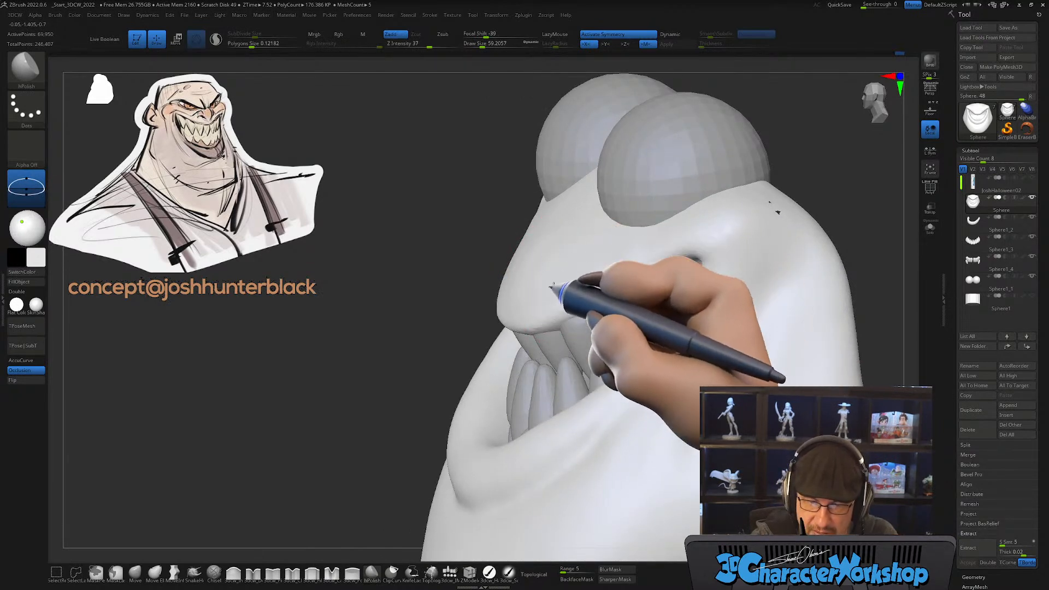
Step: Pinch the fold beneath the lower lip with the 3dcw_Pinch brush at draw size about 68, and unhide the whole bust
{"action": "mouse_move", "coordinate": [672, 223]}
{"action": "right_mouse_down"}
{"action": "mouse_move", "coordinate": [604, 350]}
{"action": "mouse_move", "coordinate": [569, 328]}
{"action": "right_mouse_up"}
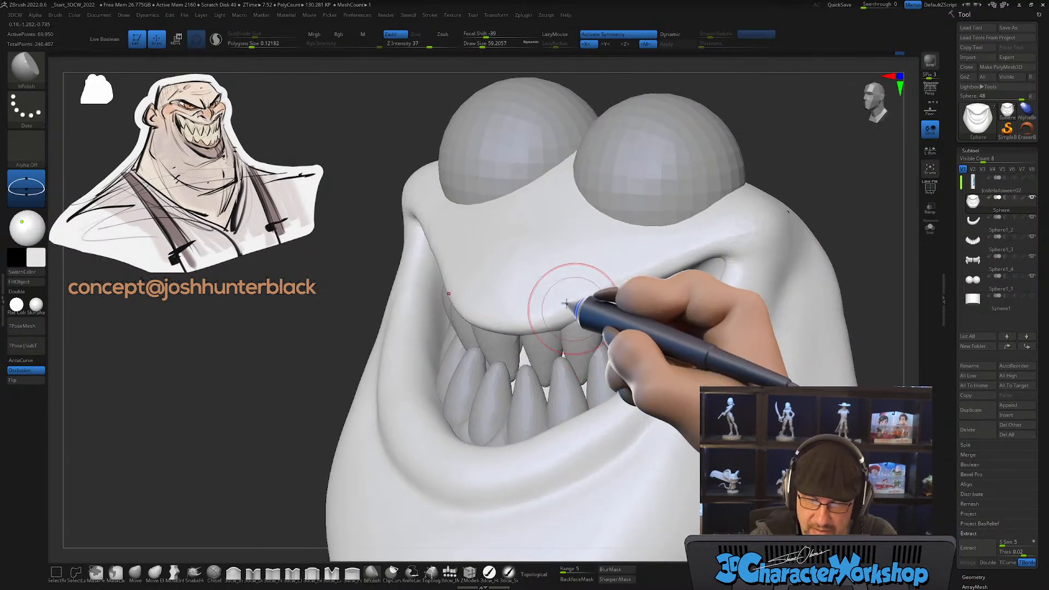
{"action": "right_click_drag", "start_coordinate": [757, 259], "coordinate": [716, 253]}
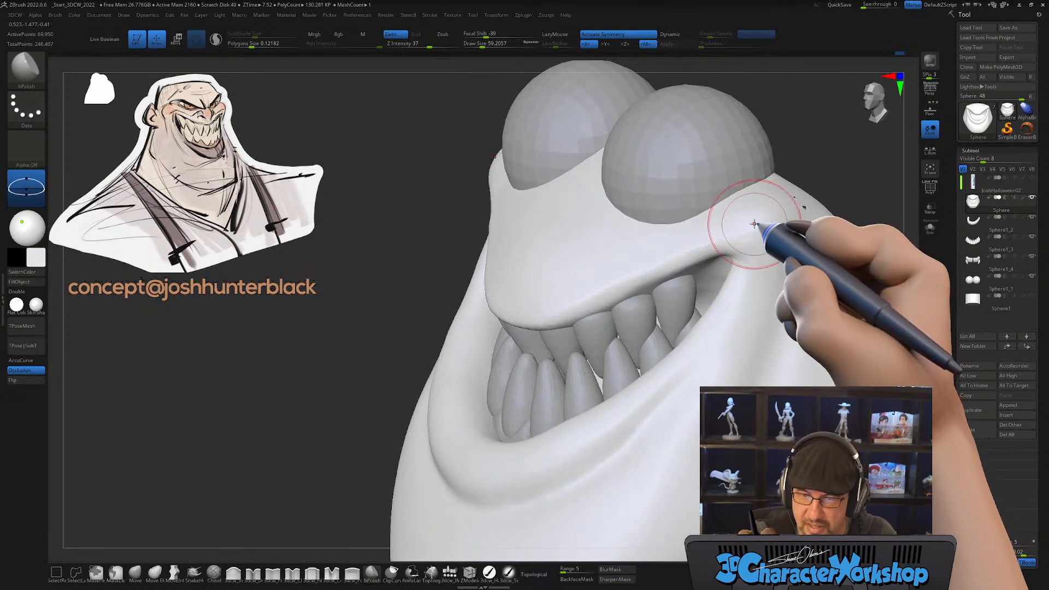
{"action": "mouse_move", "coordinate": [607, 281]}
{"action": "right_mouse_down"}
{"action": "mouse_move", "coordinate": [656, 389]}
{"action": "mouse_move", "coordinate": [632, 449]}
{"action": "mouse_move", "coordinate": [597, 398]}
{"action": "mouse_move", "coordinate": [569, 454]}
{"action": "right_mouse_up"}
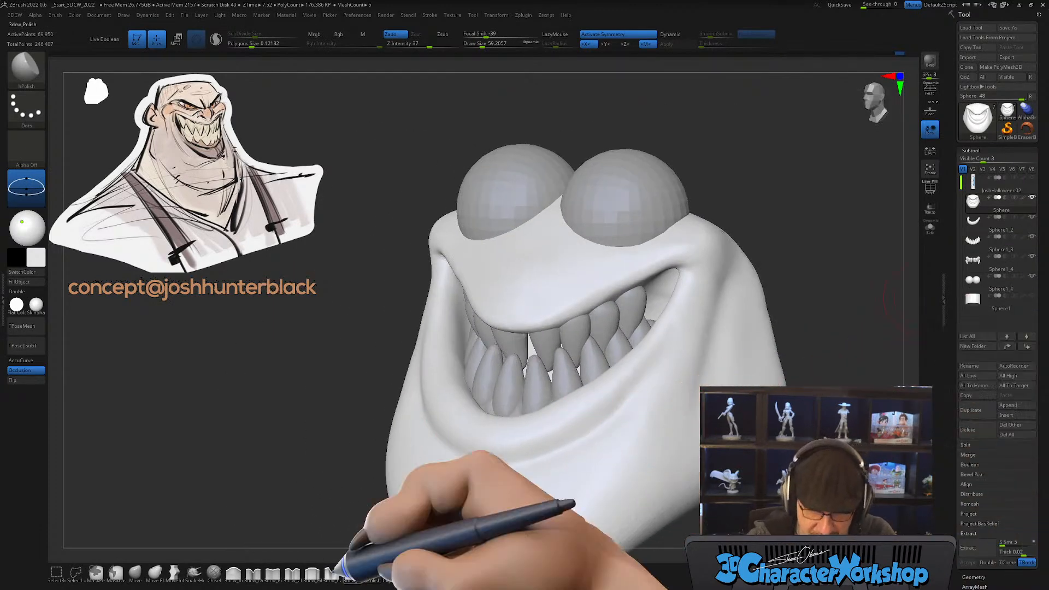
{"action": "left_click", "coordinate": [272, 572]}
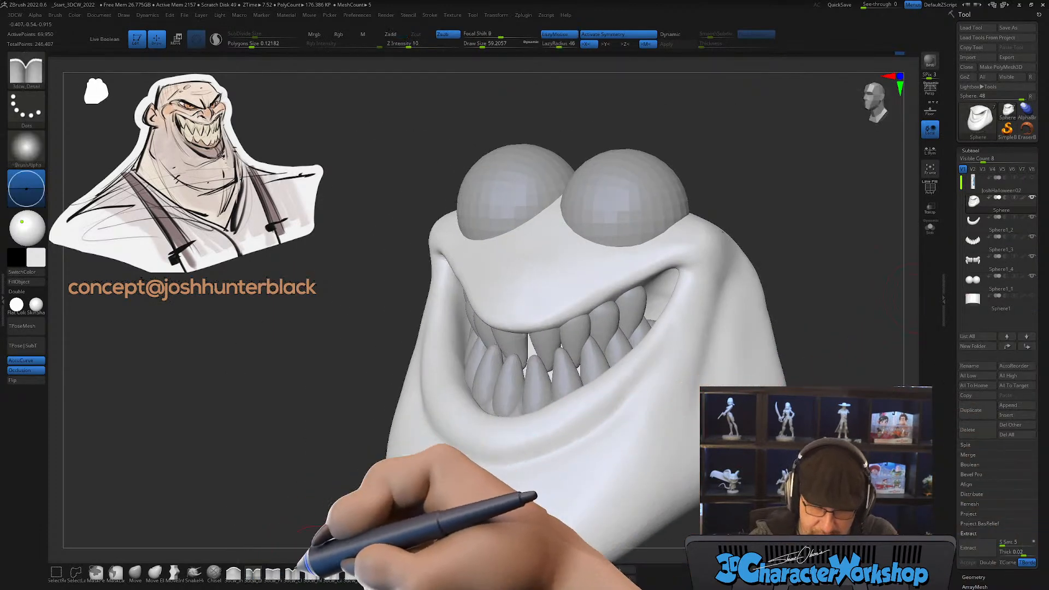
{"action": "left_click", "coordinate": [270, 573]}
{"action": "key", "text": "s"}
{"action": "mouse_move", "coordinate": [482, 464]}
{"action": "left_mouse_down"}
{"action": "mouse_move", "coordinate": [568, 447]}
{"action": "mouse_move", "coordinate": [633, 395]}
{"action": "mouse_move", "coordinate": [620, 431]}
{"action": "left_mouse_up"}
{"action": "mouse_move", "coordinate": [620, 431]}
{"action": "right_mouse_down"}
{"action": "mouse_move", "coordinate": [644, 429]}
{"action": "mouse_move", "coordinate": [633, 421]}
{"action": "right_mouse_up"}
{"action": "key", "text": "ctrl"}
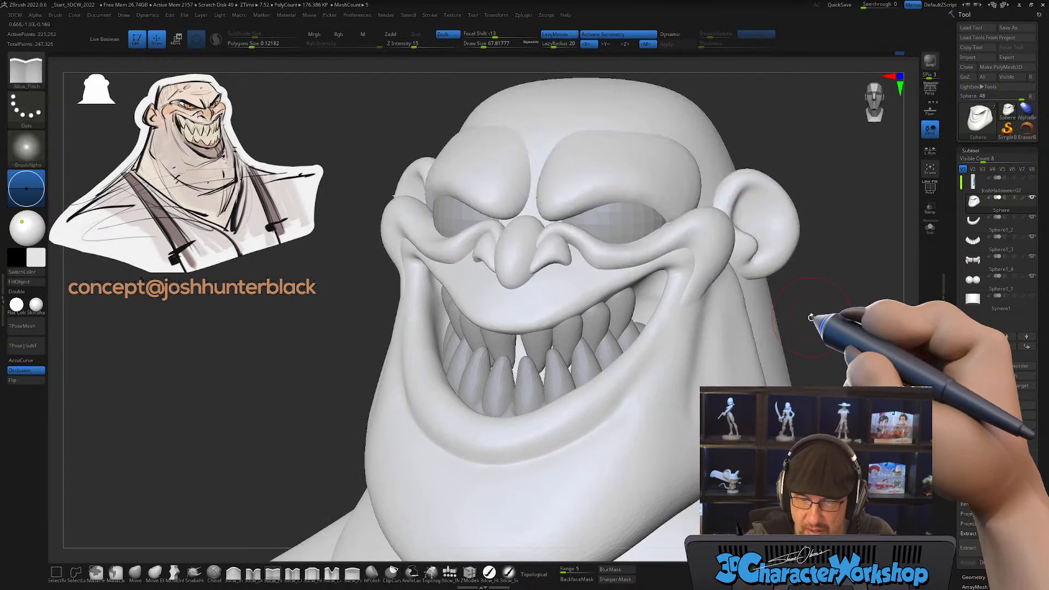
Step: Select the lower gum subtool, Sphere1_2, with the full bust in view
{"action": "mouse_move", "coordinate": [807, 311]}
{"action": "right_mouse_down", "text": "alt"}
{"action": "mouse_move", "coordinate": [679, 356]}
{"action": "mouse_move", "coordinate": [589, 425]}
{"action": "mouse_move", "coordinate": [703, 422]}
{"action": "mouse_move", "coordinate": [585, 434]}
{"action": "mouse_move", "coordinate": [613, 433]}
{"action": "mouse_move", "coordinate": [678, 404]}
{"action": "mouse_move", "coordinate": [679, 339]}
{"action": "mouse_move", "coordinate": [659, 358]}
{"action": "right_mouse_up", "text": "alt"}
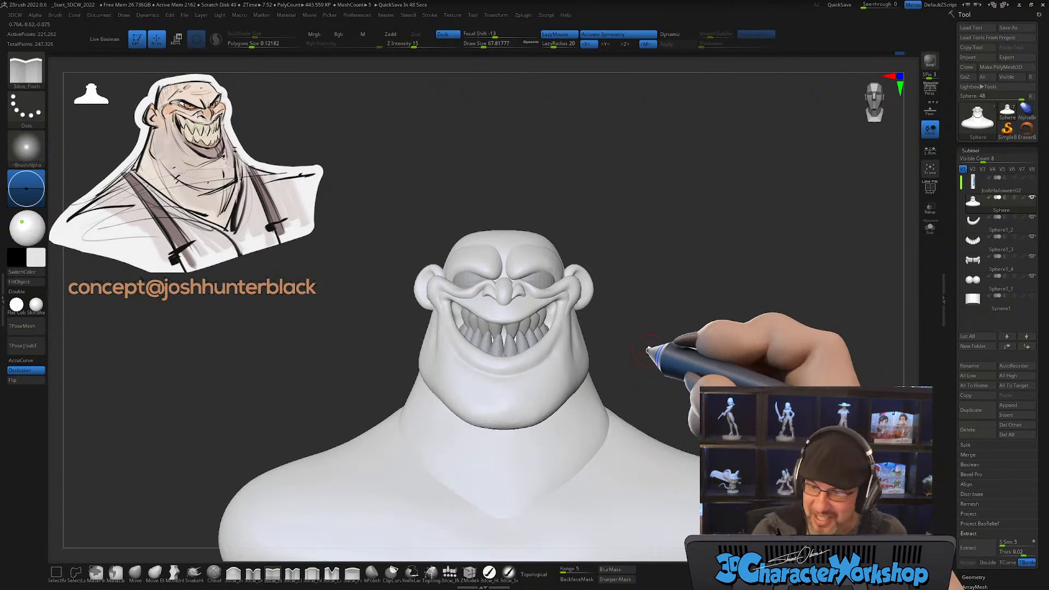
{"action": "left_click_drag", "start_coordinate": [620, 326], "coordinate": [608, 390], "text": "alt"}
{"action": "left_click", "coordinate": [975, 223]}
Step: Examine the grin, teeth and gums against the concept sketch from front and three-quarter angles
{"action": "left_click_drag", "start_coordinate": [679, 309], "coordinate": [673, 357]}
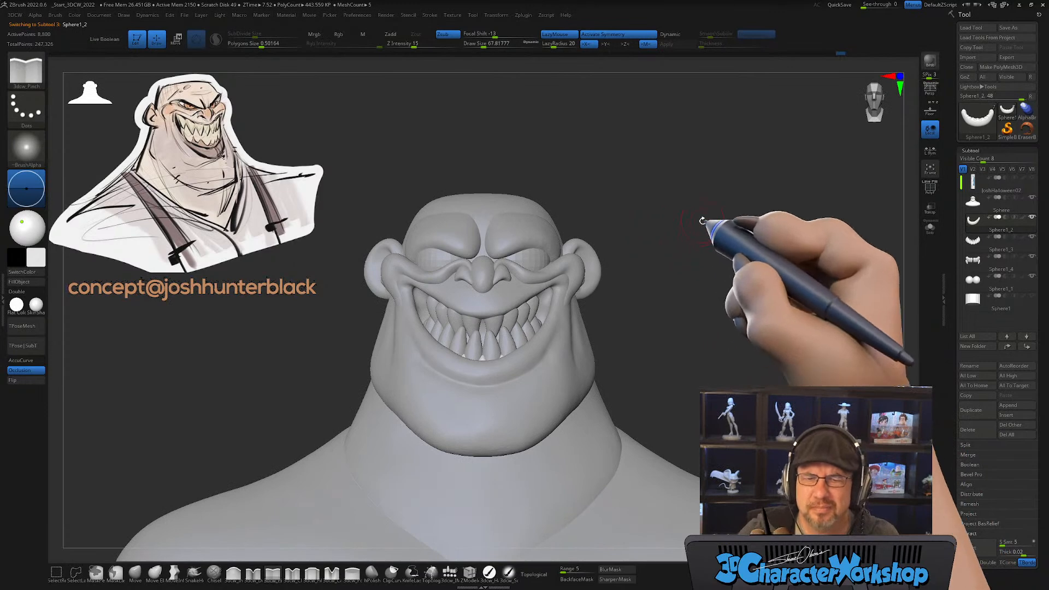
{"action": "mouse_move", "coordinate": [703, 221]}
{"action": "left_mouse_down", "text": "alt"}
{"action": "mouse_move", "coordinate": [710, 241]}
{"action": "mouse_move", "coordinate": [709, 211]}
{"action": "left_mouse_up", "text": "alt"}
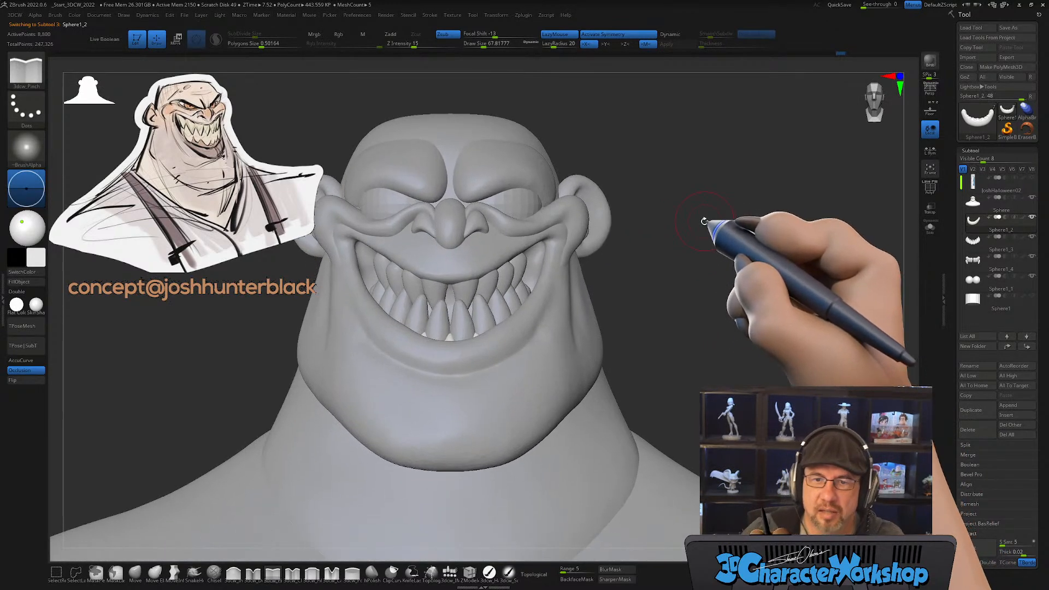
{"action": "left_click_drag", "start_coordinate": [715, 249], "coordinate": [725, 260], "text": "alt"}
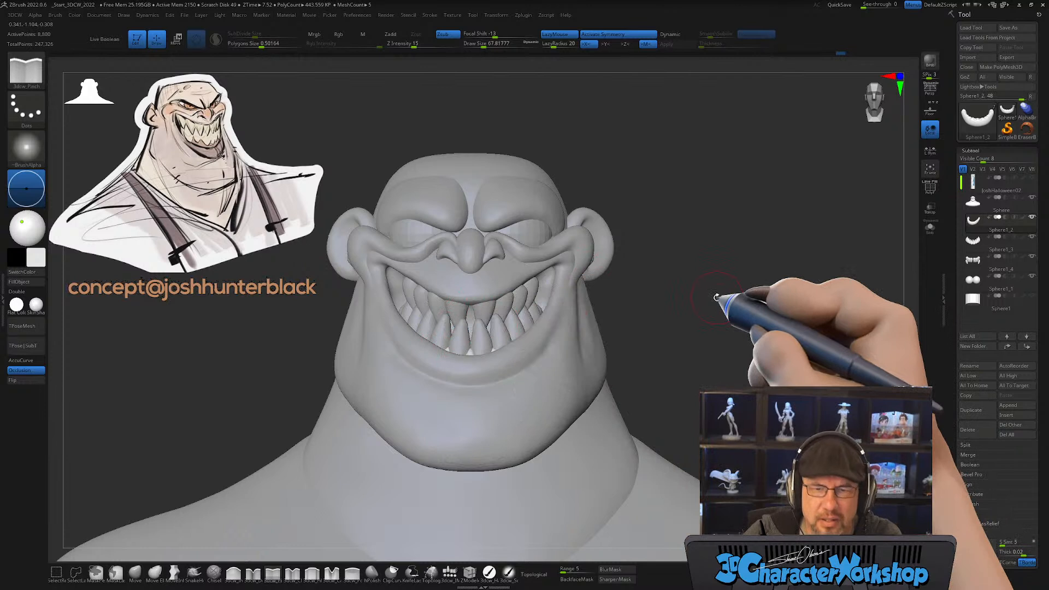
{"action": "left_click_drag", "start_coordinate": [732, 268], "coordinate": [734, 271]}
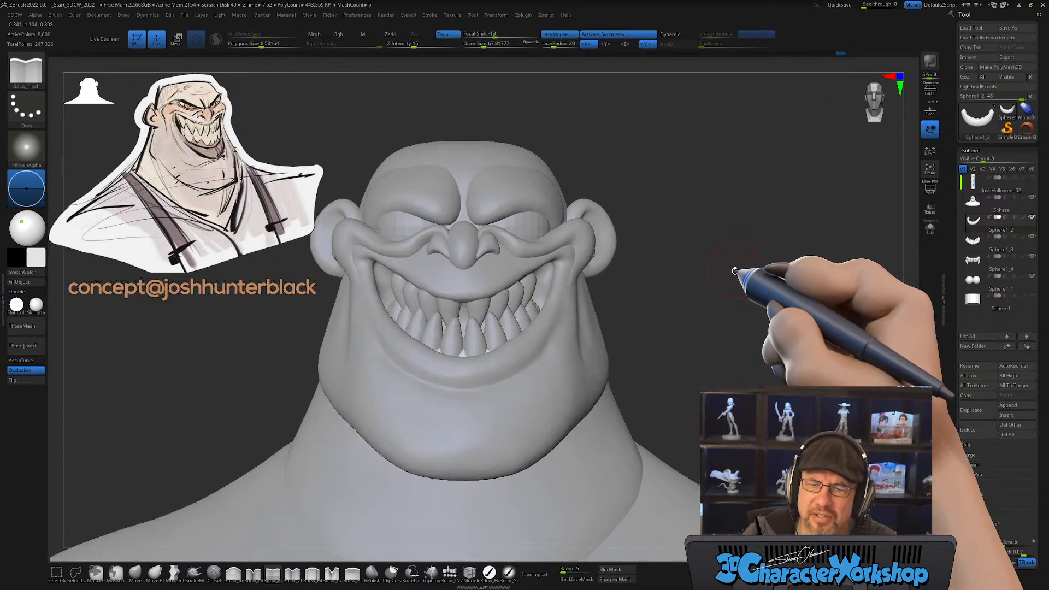
{"action": "key", "text": "bracketright"}
{"action": "key", "text": "bracketright"}
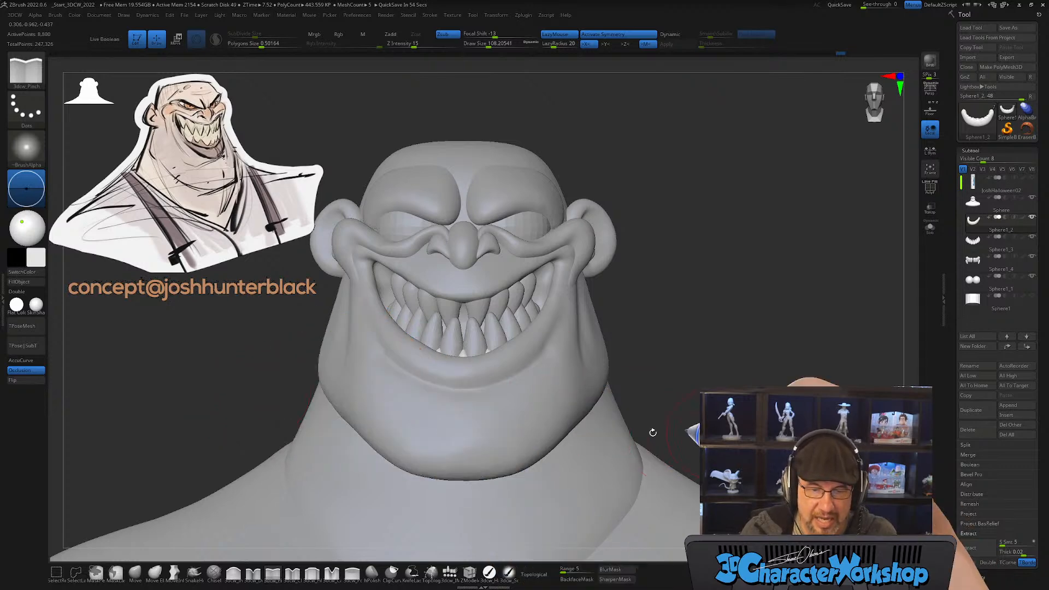
{"action": "left_click_drag", "start_coordinate": [726, 317], "coordinate": [668, 255], "text": "alt"}
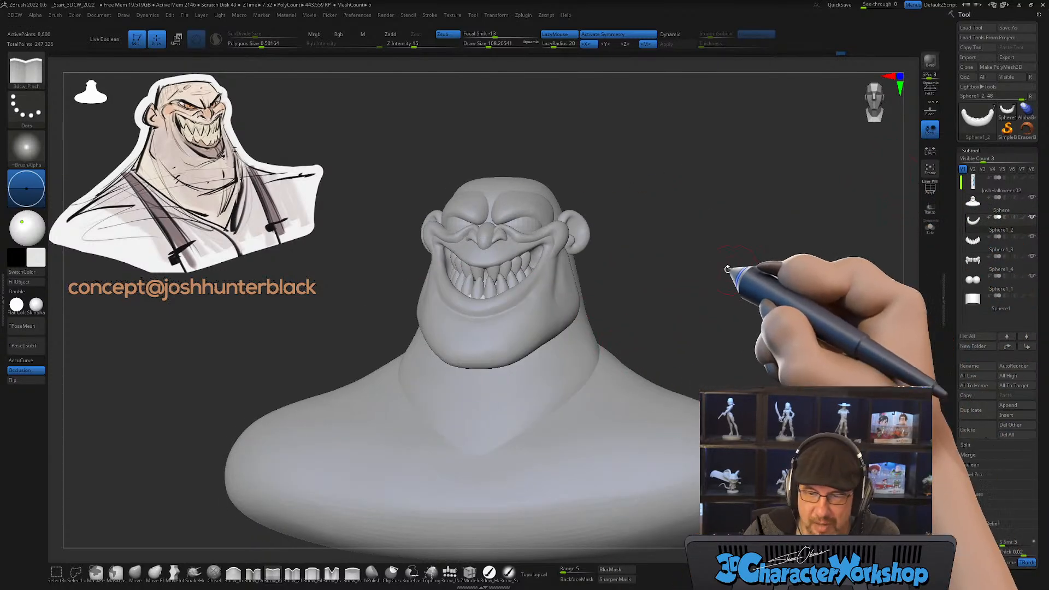
{"action": "mouse_move", "coordinate": [713, 251]}
{"action": "left_mouse_down"}
{"action": "mouse_move", "coordinate": [729, 249]}
{"action": "mouse_move", "coordinate": [715, 253]}
{"action": "mouse_move", "coordinate": [734, 277]}
{"action": "mouse_move", "coordinate": [709, 274]}
{"action": "left_mouse_up"}
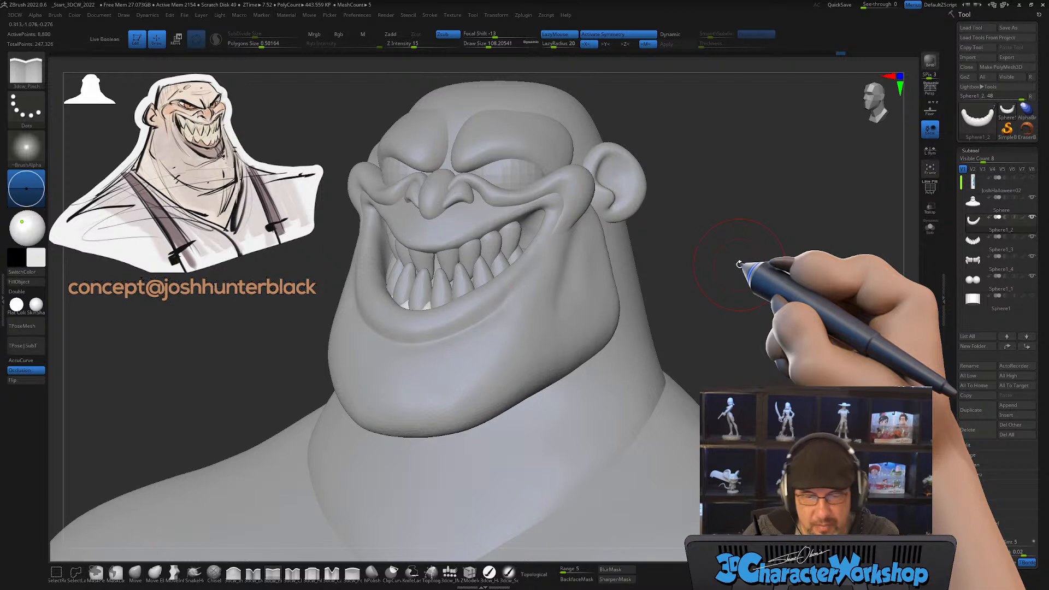
{"action": "left_click_drag", "start_coordinate": [749, 253], "coordinate": [750, 288]}
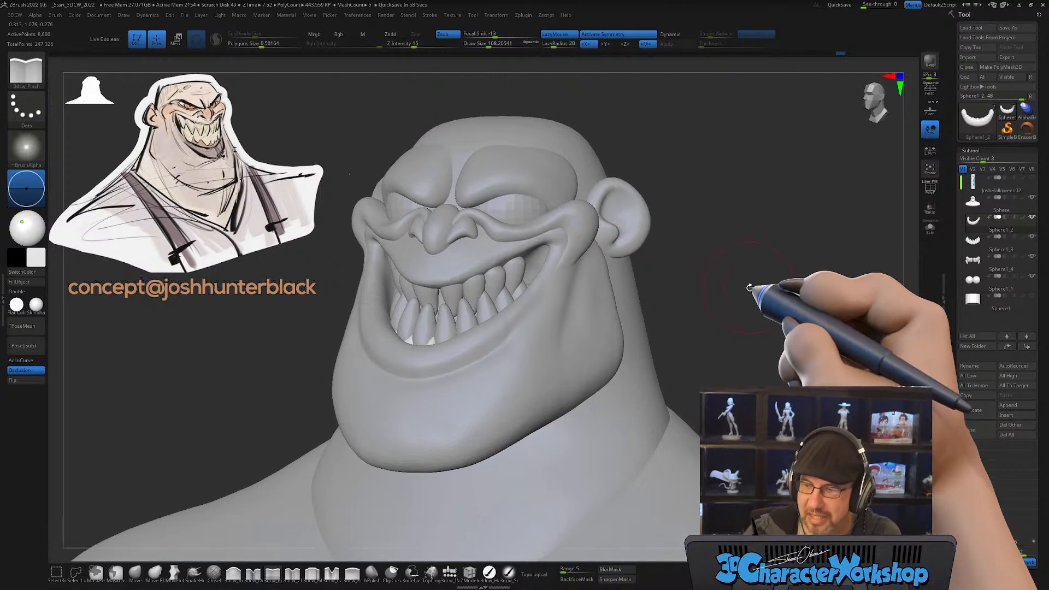
{"action": "left_click_drag", "start_coordinate": [533, 346], "coordinate": [546, 417]}
{"action": "left_click_drag", "start_coordinate": [677, 346], "coordinate": [676, 370]}
Step: Duplicate the lower gum subtool and activate the Move gizmo on the copy
{"action": "mouse_move", "coordinate": [979, 228]}
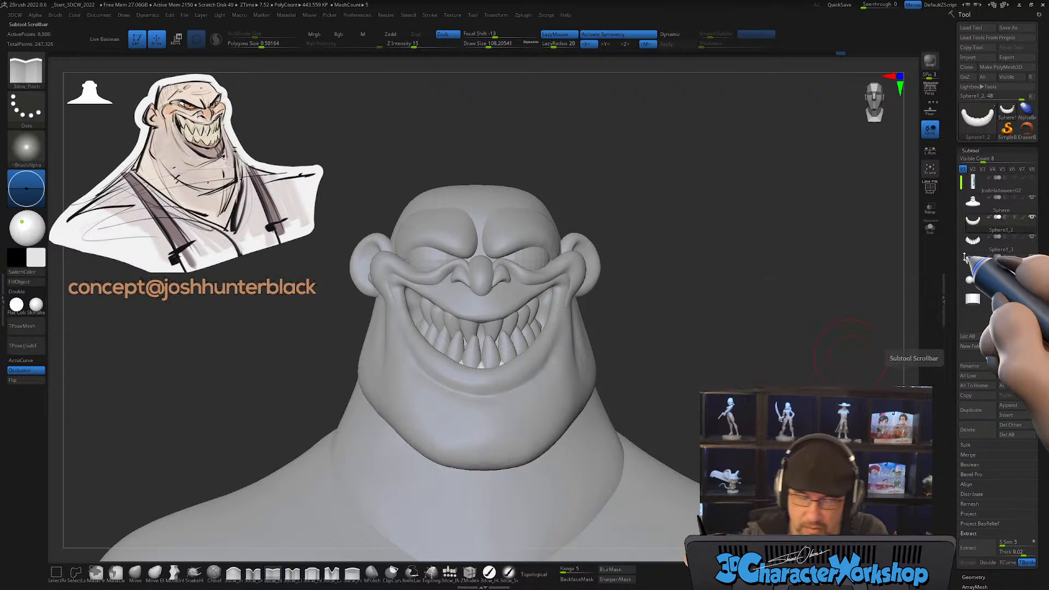
{"action": "left_click", "coordinate": [990, 278]}
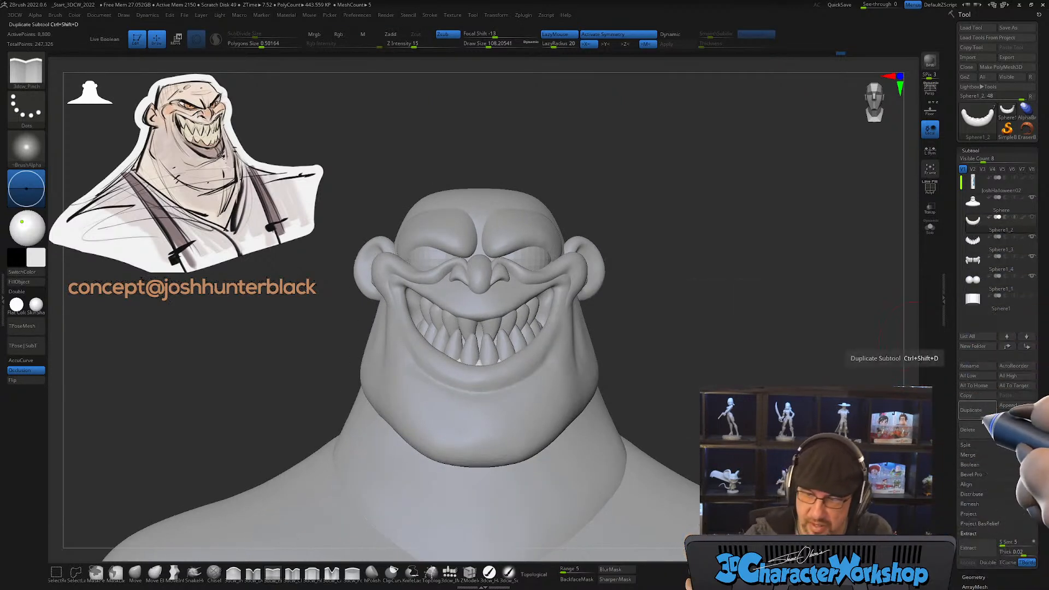
{"action": "left_click", "coordinate": [983, 411]}
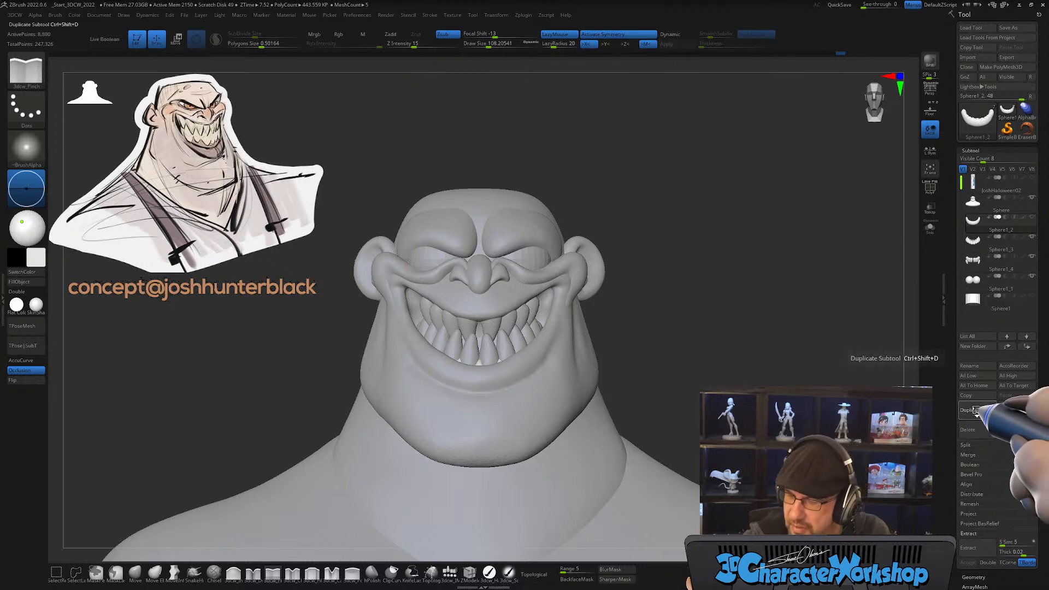
{"action": "key", "text": "w"}
{"action": "left_click_drag", "start_coordinate": [689, 356], "coordinate": [694, 348]}
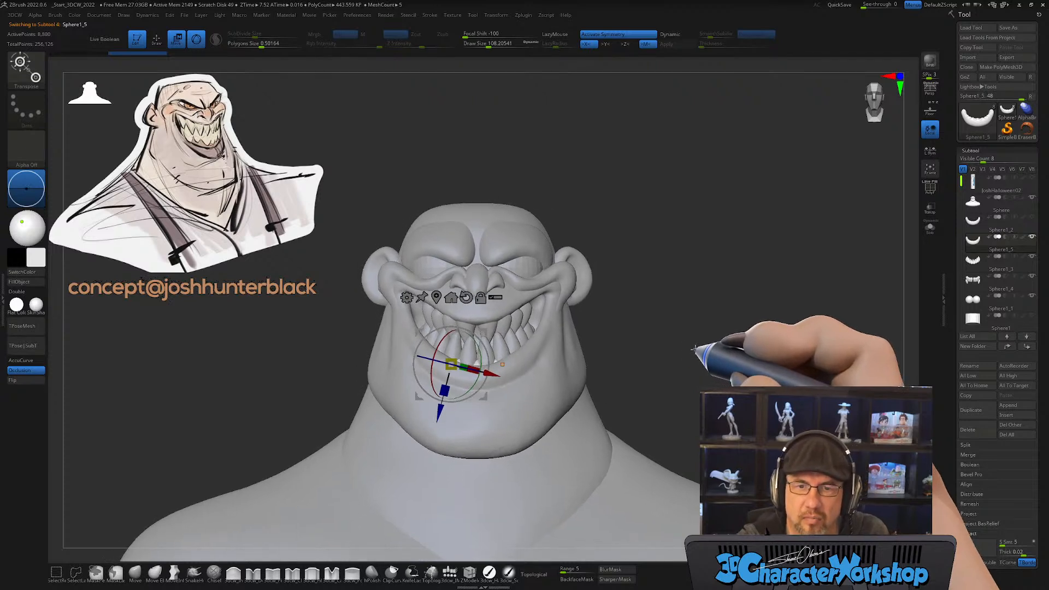
{"action": "left_click_drag", "start_coordinate": [721, 248], "coordinate": [721, 220], "text": "alt"}
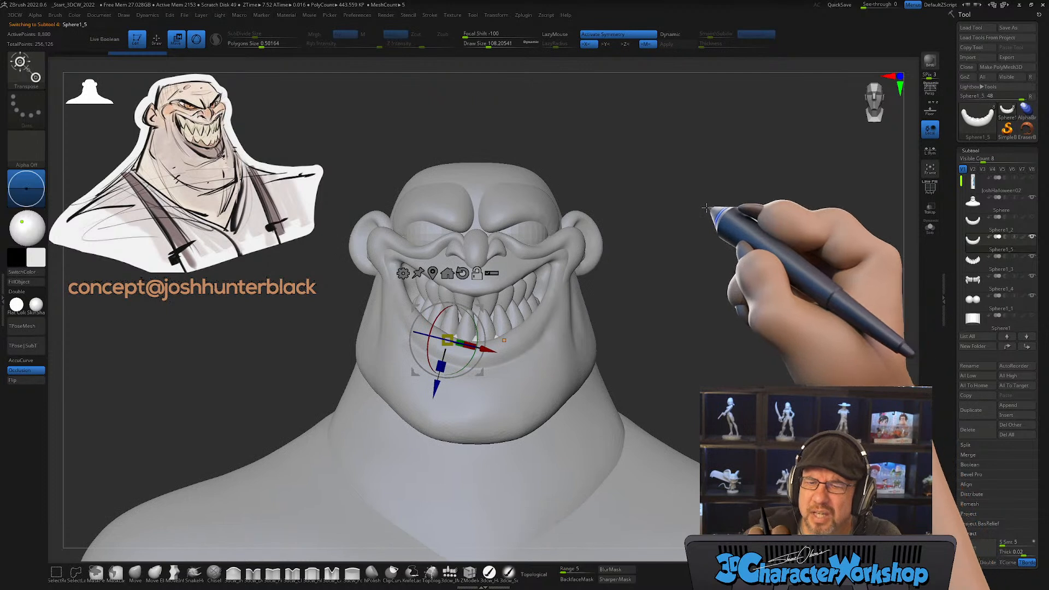
{"action": "key", "text": "]"}
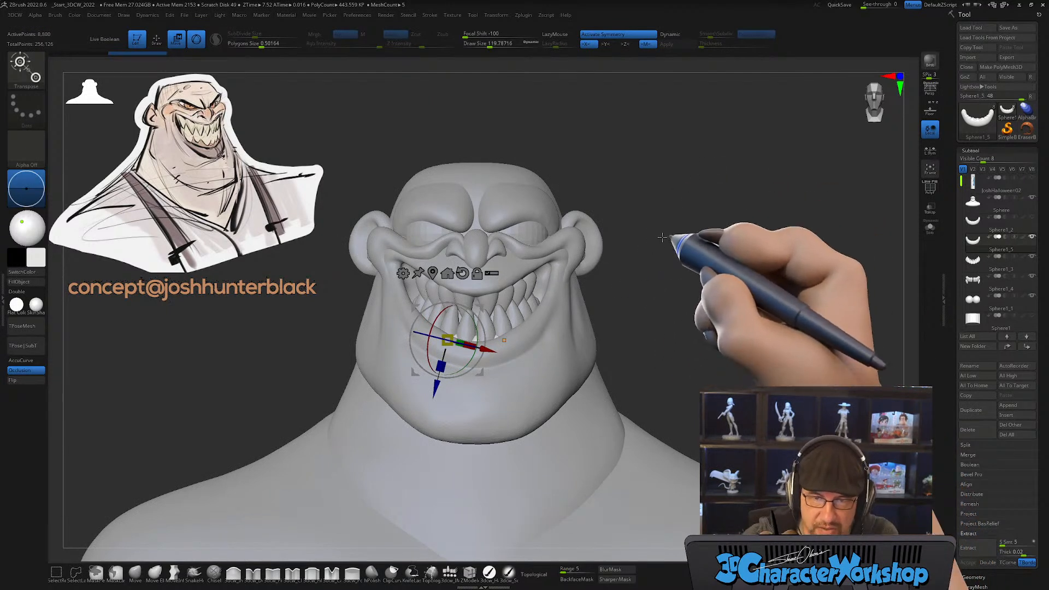
Step: Turn off symmetry, centre and reorient the gizmo, flip the duplicated gums upside down, and tilt them about 26 degrees in side view
{"action": "key", "text": "x"}
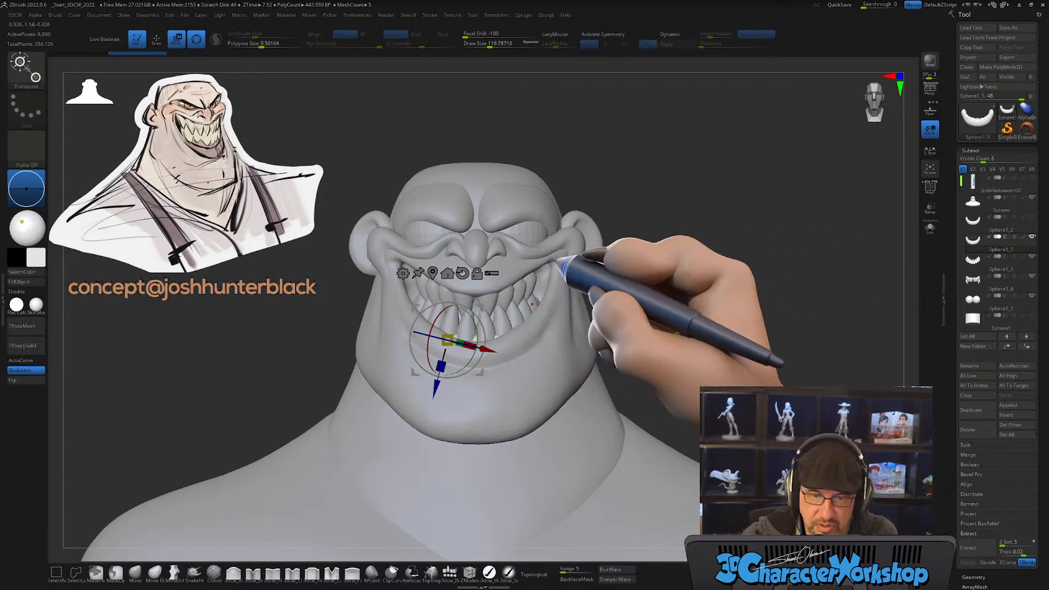
{"action": "left_click", "coordinate": [432, 273]}
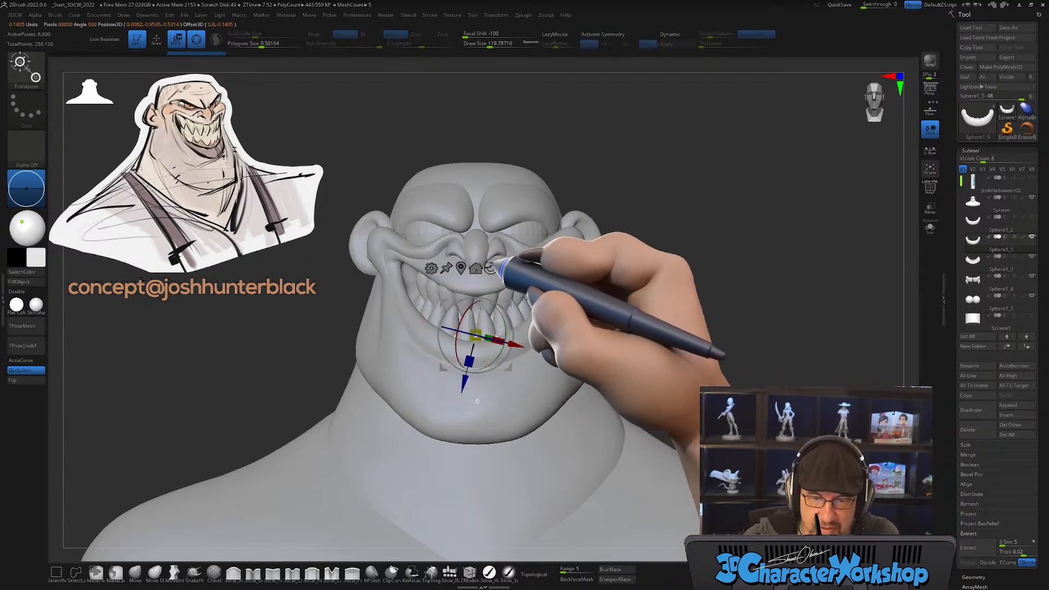
{"action": "left_click", "coordinate": [491, 272]}
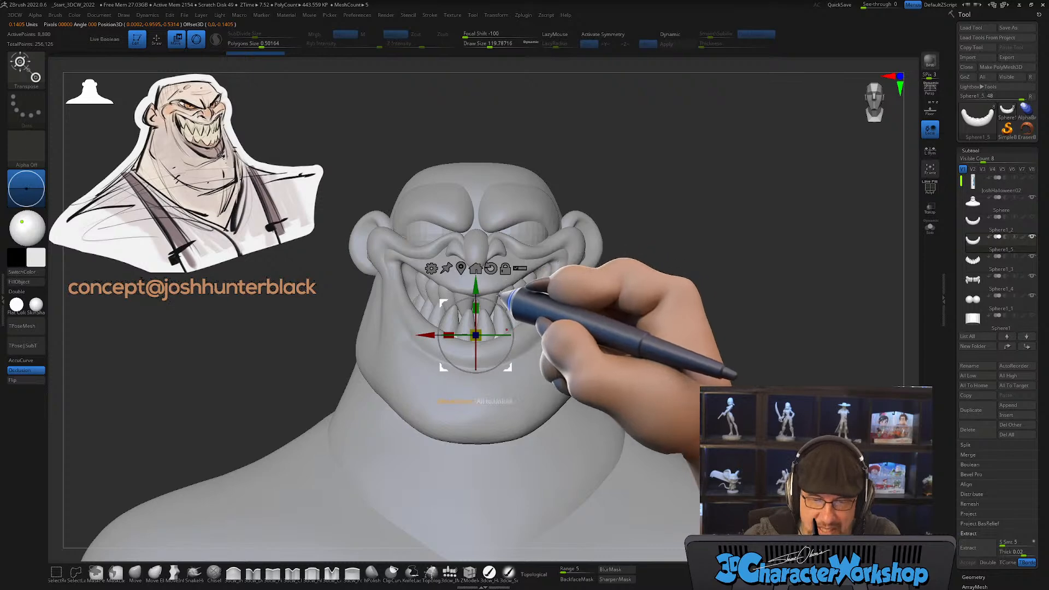
{"action": "left_click_drag", "start_coordinate": [503, 307], "coordinate": [419, 385], "text": "shift"}
{"action": "left_click_drag", "start_coordinate": [719, 281], "coordinate": [690, 286]}
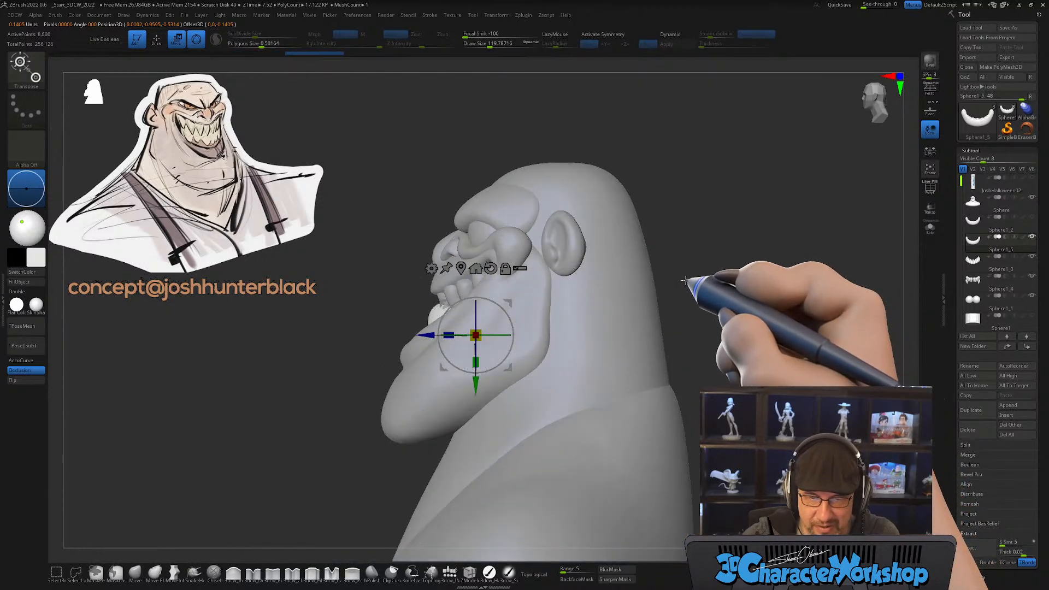
{"action": "left_click_drag", "start_coordinate": [503, 302], "coordinate": [509, 260]}
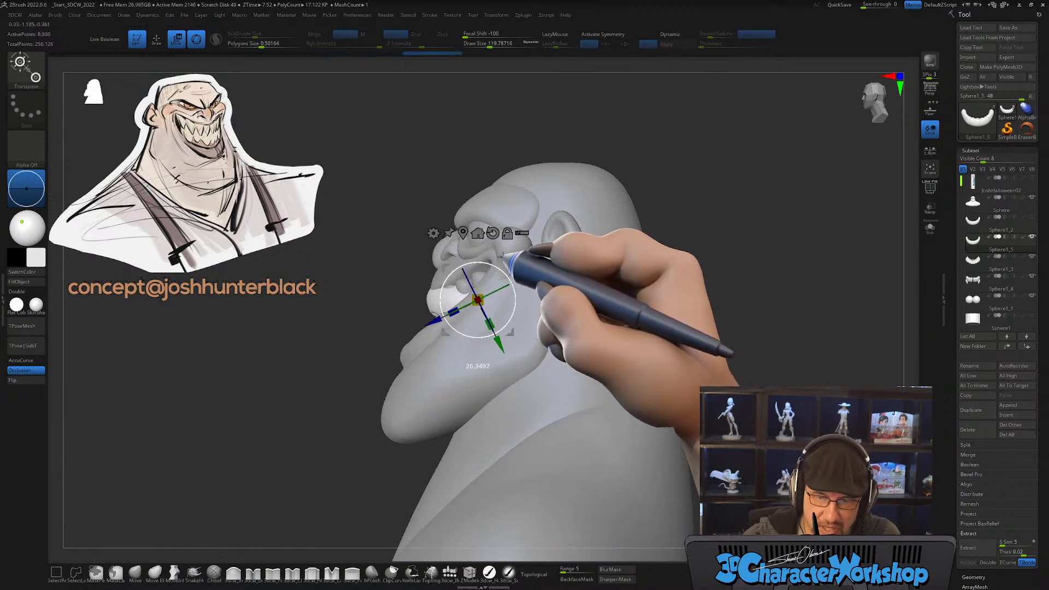
Step: Fit the flipped gum copy behind the upper lip and teeth, fine-tuning its position and tilt from the side
{"action": "left_click_drag", "start_coordinate": [394, 261], "coordinate": [432, 241]}
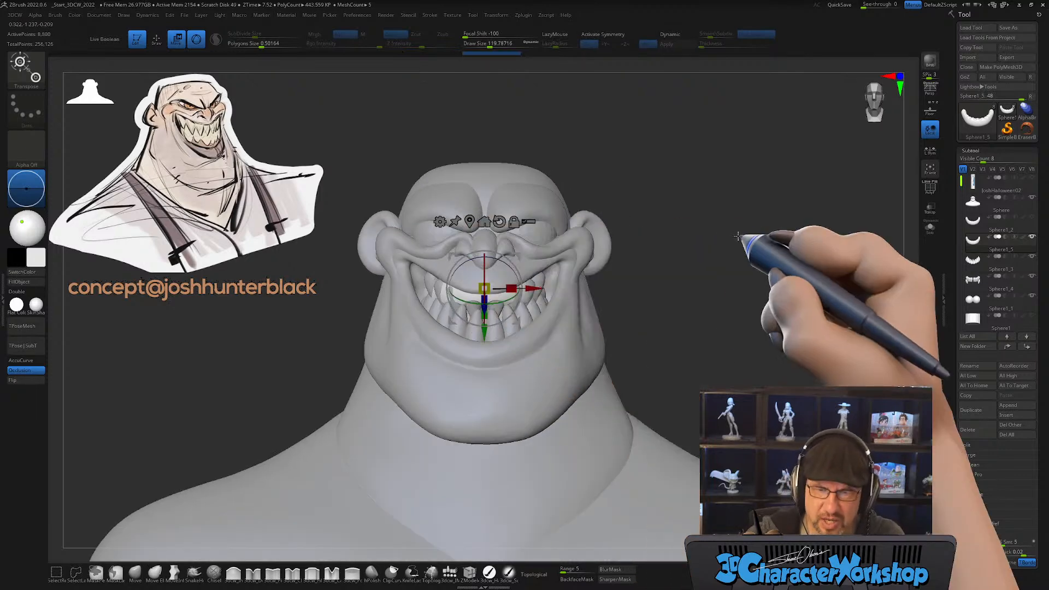
{"action": "left_click_drag", "start_coordinate": [738, 234], "coordinate": [738, 261], "text": "alt"}
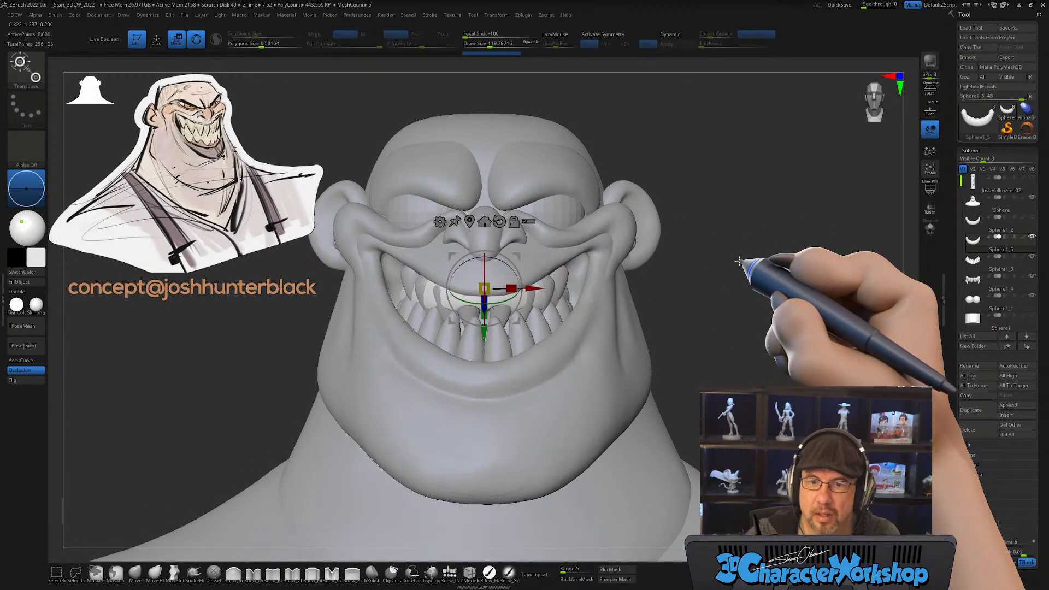
{"action": "left_click_drag", "start_coordinate": [679, 346], "coordinate": [512, 322]}
{"action": "left_click_drag", "start_coordinate": [448, 282], "coordinate": [448, 284]}
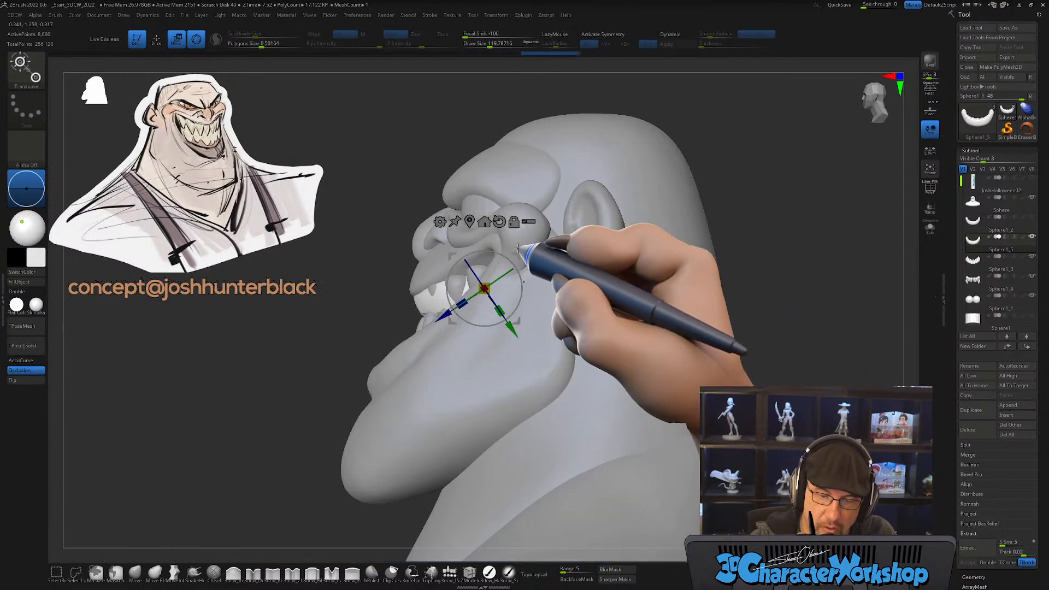
{"action": "left_click_drag", "start_coordinate": [516, 254], "coordinate": [514, 234]}
Step: Shape the front of the upper gums around the teeth with the Move brush, symmetry on and draw size about 65
{"action": "mouse_move", "coordinate": [527, 257]}
{"action": "right_mouse_down"}
{"action": "mouse_move", "coordinate": [569, 290]}
{"action": "mouse_move", "coordinate": [527, 383]}
{"action": "mouse_move", "coordinate": [525, 420]}
{"action": "right_mouse_up"}
{"action": "left_click", "coordinate": [135, 572]}
{"action": "mouse_move", "coordinate": [473, 341]}
{"action": "right_mouse_down", "text": "alt"}
{"action": "mouse_move", "coordinate": [487, 363]}
{"action": "mouse_move", "coordinate": [474, 347]}
{"action": "mouse_move", "coordinate": [464, 352]}
{"action": "mouse_move", "coordinate": [474, 355]}
{"action": "right_mouse_up", "text": "alt"}
{"action": "key", "text": "s"}
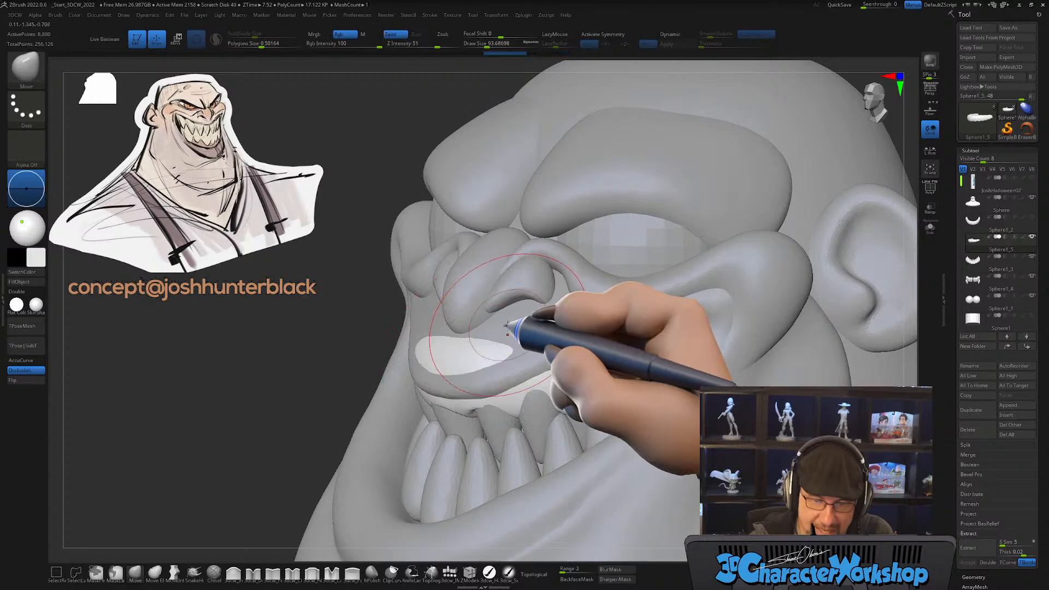
{"action": "key", "text": "x"}
{"action": "mouse_move", "coordinate": [515, 332]}
{"action": "right_mouse_down"}
{"action": "mouse_move", "coordinate": [488, 343]}
{"action": "mouse_move", "coordinate": [546, 304]}
{"action": "mouse_move", "coordinate": [604, 304]}
{"action": "mouse_move", "coordinate": [613, 355]}
{"action": "mouse_move", "coordinate": [534, 417]}
{"action": "mouse_move", "coordinate": [510, 412]}
{"action": "mouse_move", "coordinate": [569, 424]}
{"action": "mouse_move", "coordinate": [560, 417]}
{"action": "right_mouse_up"}
{"action": "key", "text": "bracketleft"}
{"action": "key", "text": "bracketleft"}
{"action": "key", "text": "bracketleft"}
{"action": "key", "text": "bracketleft"}
{"action": "key", "text": "bracketleft"}
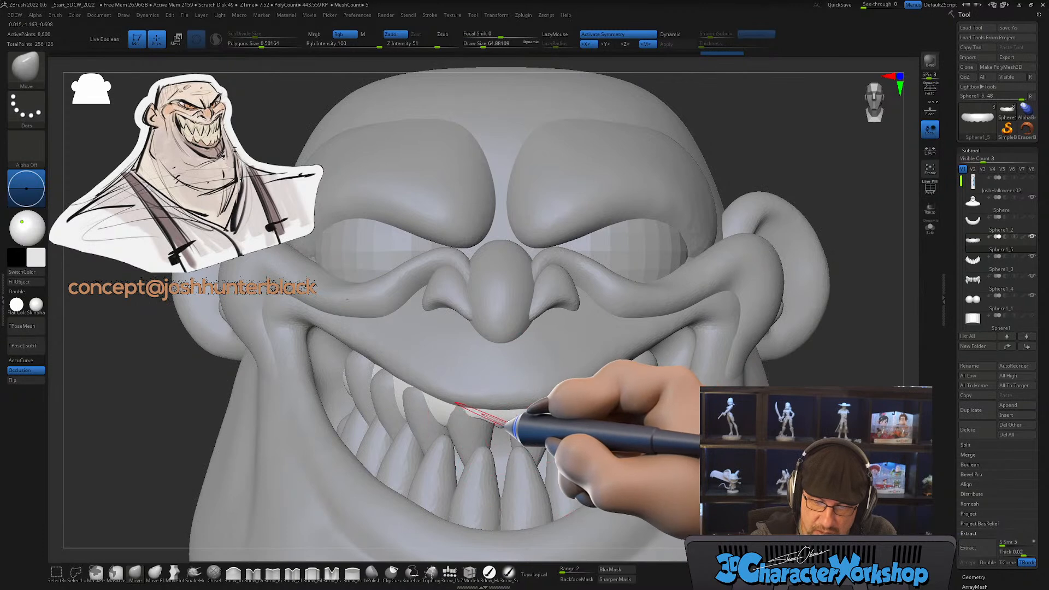
{"action": "mouse_move", "coordinate": [601, 381]}
{"action": "right_mouse_down", "text": "ctrl"}
{"action": "mouse_move", "coordinate": [600, 391]}
{"action": "mouse_move", "coordinate": [604, 376]}
{"action": "right_mouse_up", "text": "ctrl"}
{"action": "right_click_drag", "start_coordinate": [597, 376], "coordinate": [606, 370]}
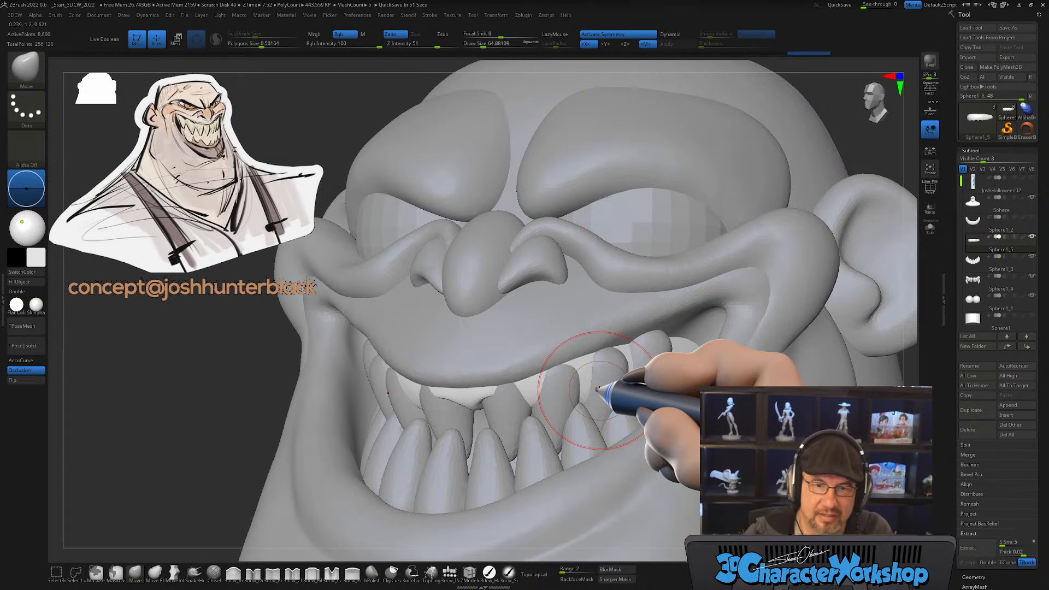
Step: Pull the side of the upper gums along the teeth toward the mouth corner with the Move brush at draw size about 163
{"action": "mouse_move", "coordinate": [630, 401]}
{"action": "right_mouse_down"}
{"action": "mouse_move", "coordinate": [604, 435]}
{"action": "mouse_move", "coordinate": [621, 433]}
{"action": "mouse_move", "coordinate": [628, 417]}
{"action": "right_mouse_up"}
{"action": "key", "text": "s"}
{"action": "left_click_drag", "start_coordinate": [645, 395], "coordinate": [656, 372]}
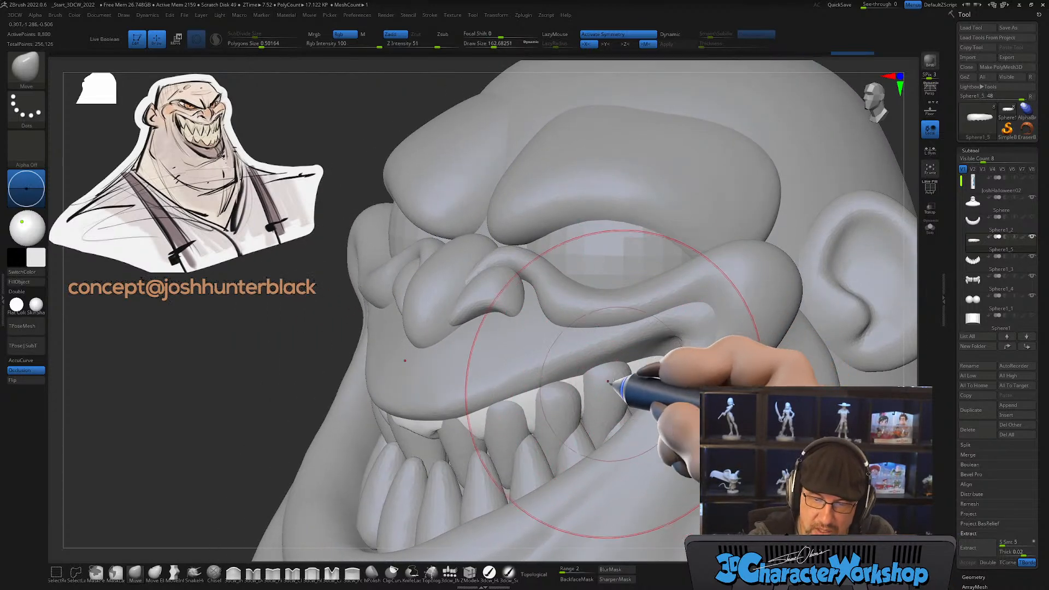
{"action": "right_click_drag", "start_coordinate": [620, 368], "coordinate": [604, 383]}
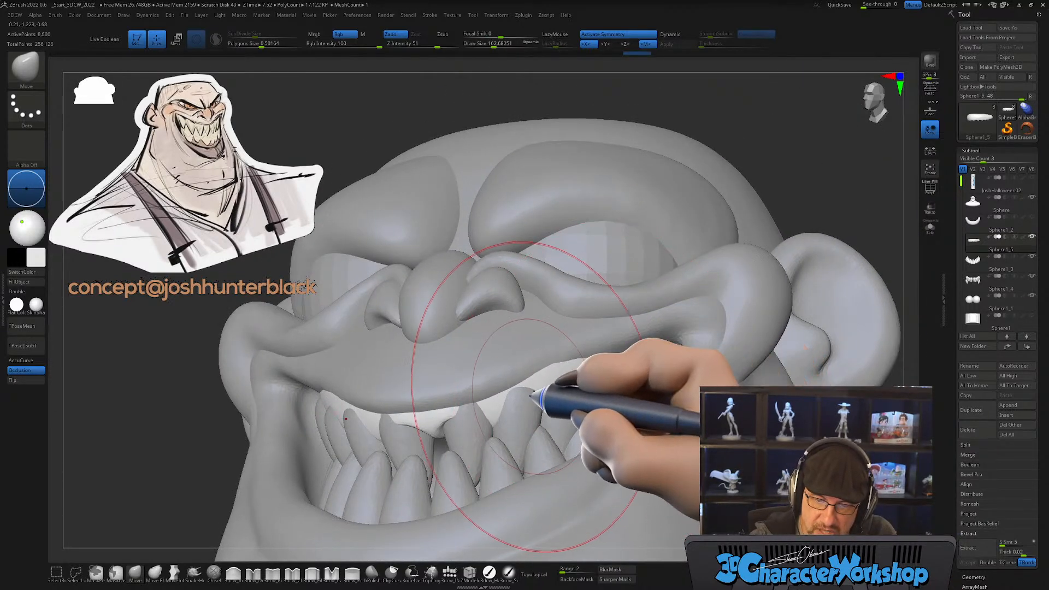
{"action": "left_click_drag", "start_coordinate": [535, 398], "coordinate": [544, 392]}
{"action": "mouse_move", "coordinate": [543, 372]}
{"action": "right_mouse_down"}
{"action": "mouse_move", "coordinate": [572, 339]}
{"action": "mouse_move", "coordinate": [537, 385]}
{"action": "right_mouse_up"}
Step: Fit the side of the upper gums around the teeth with the Move brush, reducing the draw size to about 74
{"action": "key", "text": "s"}
{"action": "left_click_drag", "start_coordinate": [536, 386], "coordinate": [543, 404]}
{"action": "mouse_move", "coordinate": [604, 355]}
{"action": "right_mouse_down"}
{"action": "mouse_move", "coordinate": [616, 384]}
{"action": "mouse_move", "coordinate": [644, 390]}
{"action": "mouse_move", "coordinate": [636, 380]}
{"action": "right_mouse_up"}
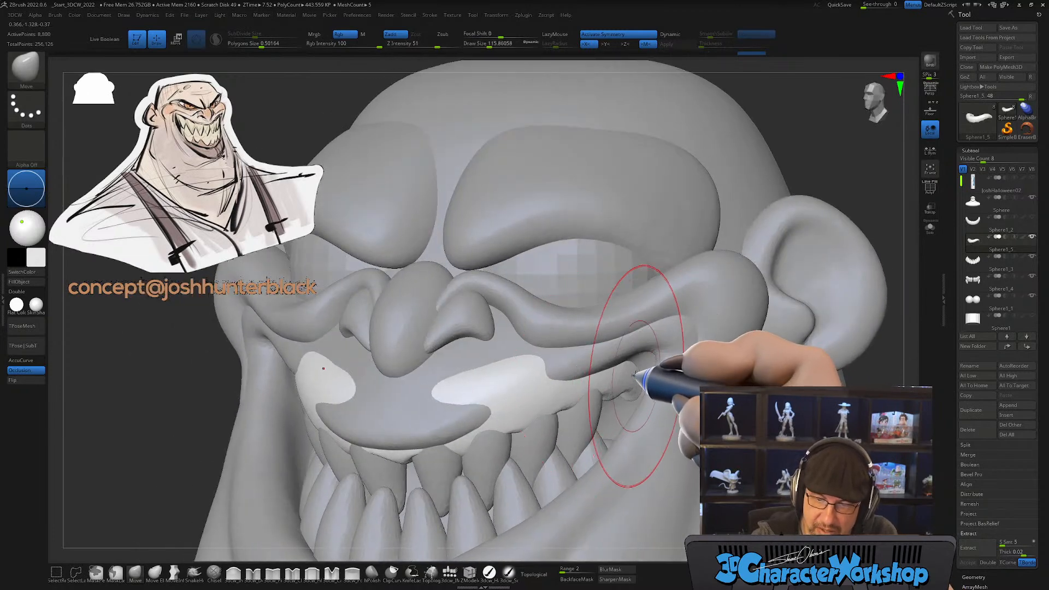
{"action": "right_click_drag", "start_coordinate": [533, 391], "coordinate": [480, 374]}
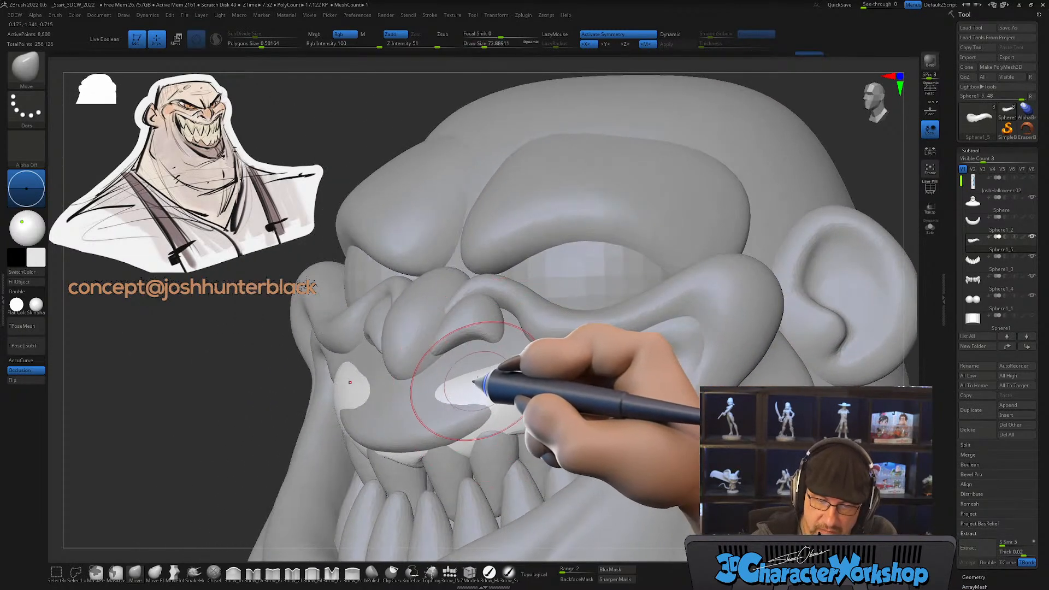
{"action": "mouse_move", "coordinate": [544, 356]}
{"action": "right_mouse_down"}
{"action": "mouse_move", "coordinate": [552, 370]}
{"action": "mouse_move", "coordinate": [568, 361]}
{"action": "mouse_move", "coordinate": [553, 355]}
{"action": "mouse_move", "coordinate": [578, 356]}
{"action": "mouse_move", "coordinate": [546, 352]}
{"action": "mouse_move", "coordinate": [553, 375]}
{"action": "mouse_move", "coordinate": [604, 370]}
{"action": "mouse_move", "coordinate": [579, 396]}
{"action": "right_mouse_up"}
Step: Touch up the upper lip near the mouth corner and the gum edge behind it with the Move brush at draw size about 56
{"action": "left_click", "coordinate": [560, 398], "text": "alt"}
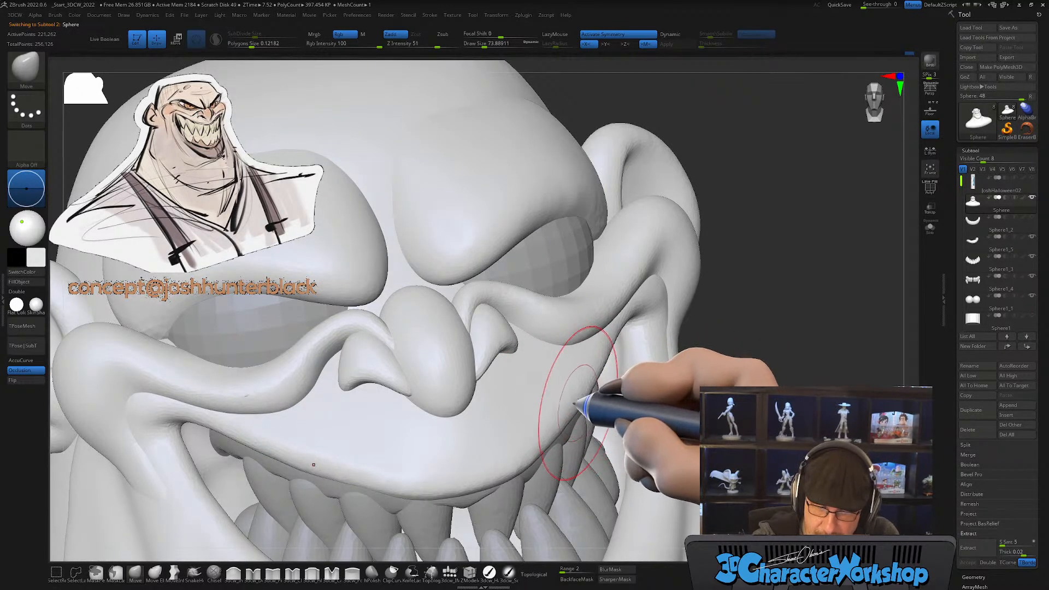
{"action": "mouse_move", "coordinate": [569, 391]}
{"action": "right_mouse_down", "text": "ctrl"}
{"action": "mouse_move", "coordinate": [566, 415]}
{"action": "mouse_move", "coordinate": [600, 414]}
{"action": "mouse_move", "coordinate": [604, 440]}
{"action": "mouse_move", "coordinate": [605, 432]}
{"action": "right_mouse_up", "text": "ctrl"}
{"action": "key", "text": "s"}
{"action": "mouse_move", "coordinate": [645, 355]}
{"action": "right_mouse_down"}
{"action": "mouse_move", "coordinate": [655, 330]}
{"action": "mouse_move", "coordinate": [672, 363]}
{"action": "mouse_move", "coordinate": [660, 372]}
{"action": "mouse_move", "coordinate": [678, 357]}
{"action": "mouse_move", "coordinate": [649, 358]}
{"action": "mouse_move", "coordinate": [636, 345]}
{"action": "right_mouse_up"}
{"action": "left_click", "coordinate": [655, 359], "text": "alt"}
{"action": "left_click_drag", "start_coordinate": [632, 366], "coordinate": [628, 365]}
{"action": "right_click_drag", "start_coordinate": [637, 357], "coordinate": [582, 370]}
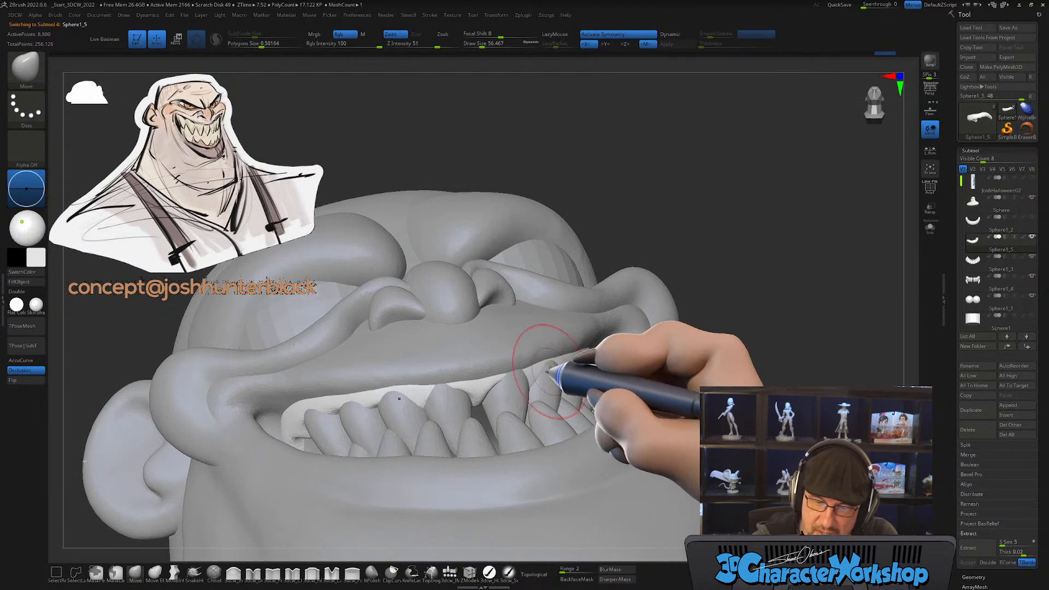
Step: Mask all upper teeth except the one beside the front tooth and shift that tooth slightly with the gizmo
{"action": "mouse_move", "coordinate": [527, 369]}
{"action": "right_mouse_down"}
{"action": "mouse_move", "coordinate": [563, 358]}
{"action": "mouse_move", "coordinate": [522, 377]}
{"action": "mouse_move", "coordinate": [552, 293]}
{"action": "mouse_move", "coordinate": [553, 402]}
{"action": "mouse_move", "coordinate": [585, 363]}
{"action": "mouse_move", "coordinate": [593, 381]}
{"action": "mouse_move", "coordinate": [599, 363]}
{"action": "mouse_move", "coordinate": [587, 377]}
{"action": "right_mouse_up"}
{"action": "left_click", "coordinate": [587, 380], "text": "alt"}
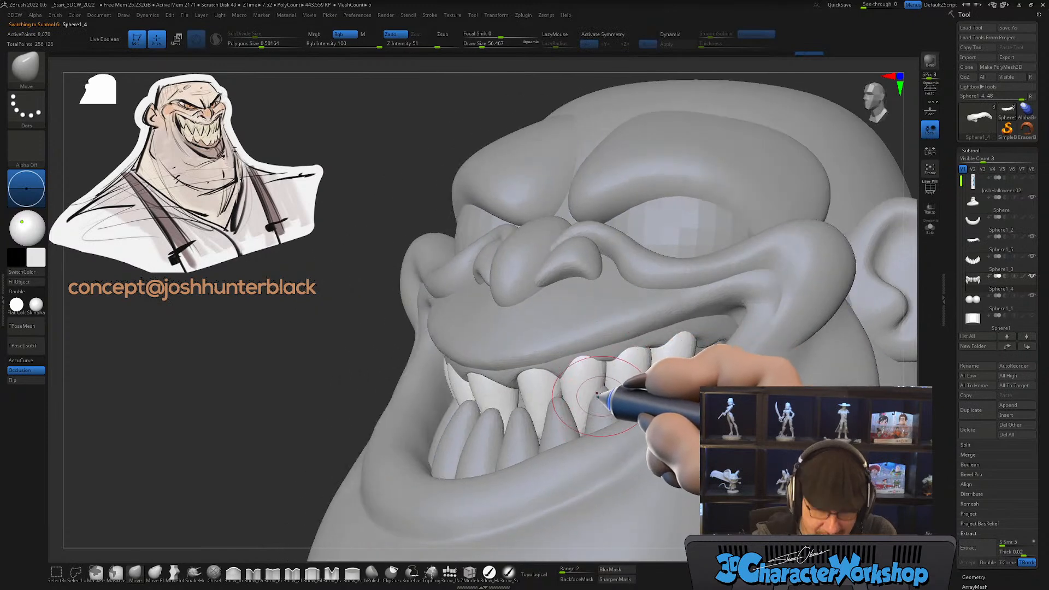
{"action": "key", "text": "w"}
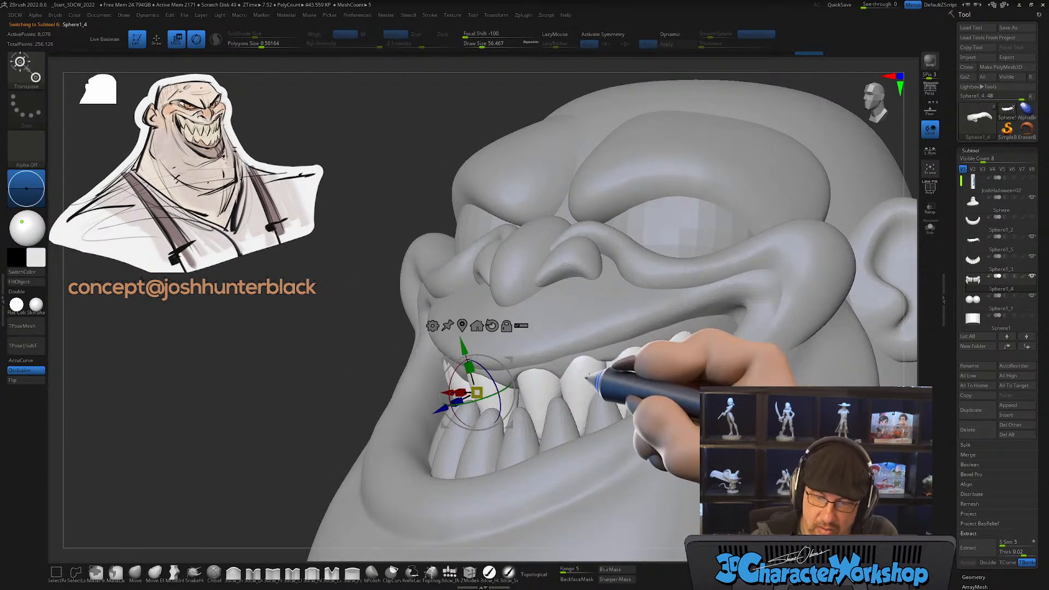
{"action": "left_click", "coordinate": [588, 377], "text": "ctrl+shift"}
{"action": "mouse_move", "coordinate": [645, 345]}
{"action": "right_mouse_down"}
{"action": "mouse_move", "coordinate": [667, 312]}
{"action": "mouse_move", "coordinate": [644, 363]}
{"action": "mouse_move", "coordinate": [656, 352]}
{"action": "right_mouse_up"}
{"action": "left_click_drag", "start_coordinate": [671, 337], "coordinate": [667, 342]}
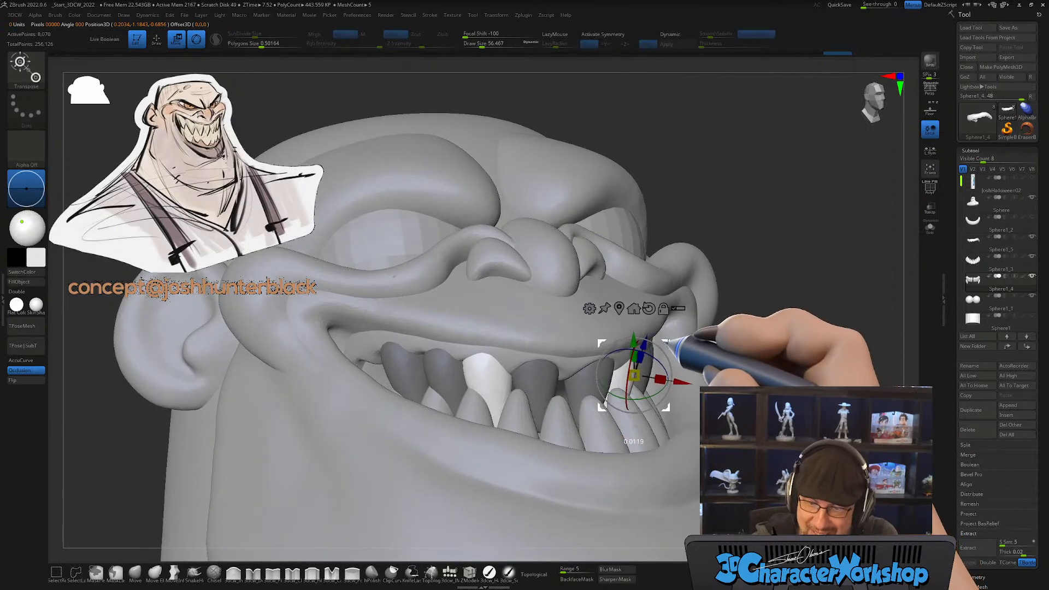
Step: Check and refine the unmasked upper tooth's fit against the gums from several angles, and clear the mask
{"action": "right_click_drag", "start_coordinate": [710, 331], "coordinate": [692, 329]}
{"action": "mouse_move", "coordinate": [613, 345]}
{"action": "right_mouse_down", "text": "alt"}
{"action": "mouse_move", "coordinate": [608, 378]}
{"action": "mouse_move", "coordinate": [562, 445]}
{"action": "mouse_move", "coordinate": [600, 398]}
{"action": "mouse_move", "coordinate": [582, 456]}
{"action": "mouse_move", "coordinate": [588, 417]}
{"action": "mouse_move", "coordinate": [572, 432]}
{"action": "right_mouse_up", "text": "alt"}
{"action": "key", "text": "q"}
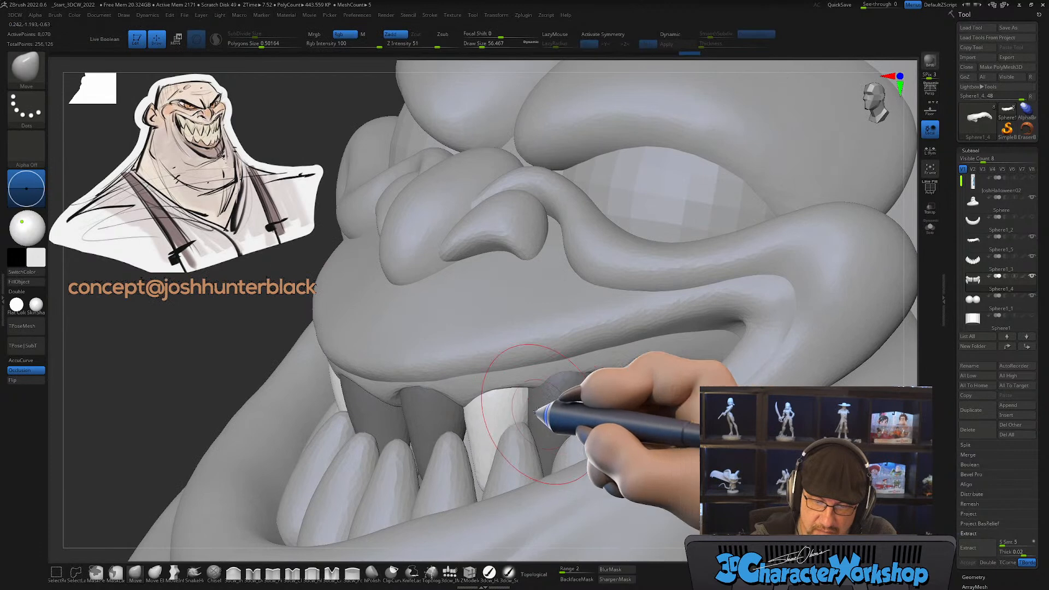
{"action": "key", "text": "w"}
{"action": "mouse_move", "coordinate": [519, 375]}
{"action": "right_mouse_down"}
{"action": "mouse_move", "coordinate": [510, 375]}
{"action": "mouse_move", "coordinate": [542, 380]}
{"action": "mouse_move", "coordinate": [541, 371]}
{"action": "mouse_move", "coordinate": [621, 351]}
{"action": "mouse_move", "coordinate": [534, 434]}
{"action": "mouse_move", "coordinate": [553, 406]}
{"action": "right_mouse_up"}
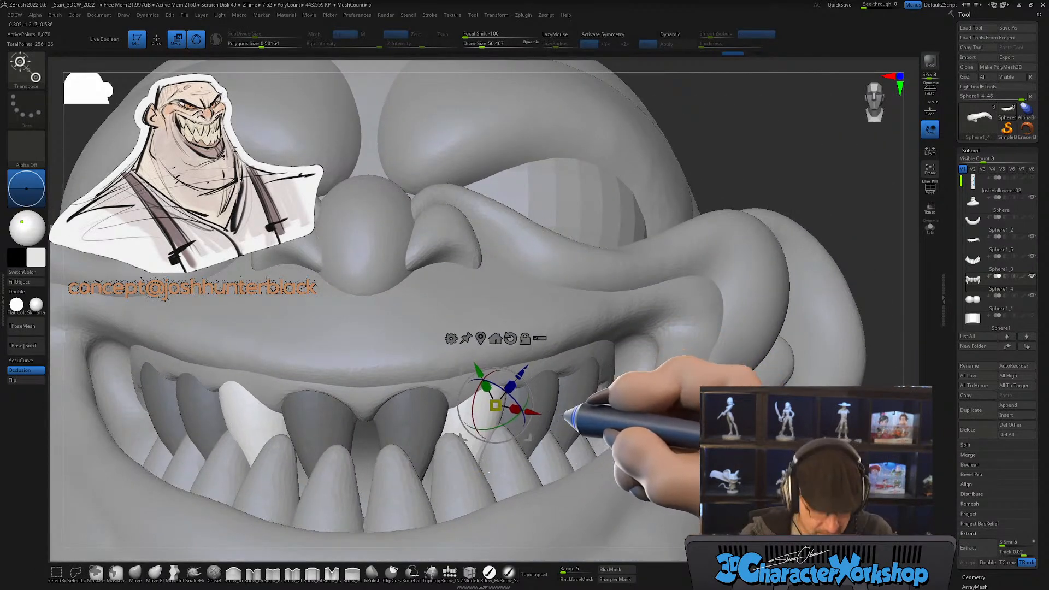
{"action": "right_click_drag", "start_coordinate": [727, 417], "coordinate": [710, 363]}
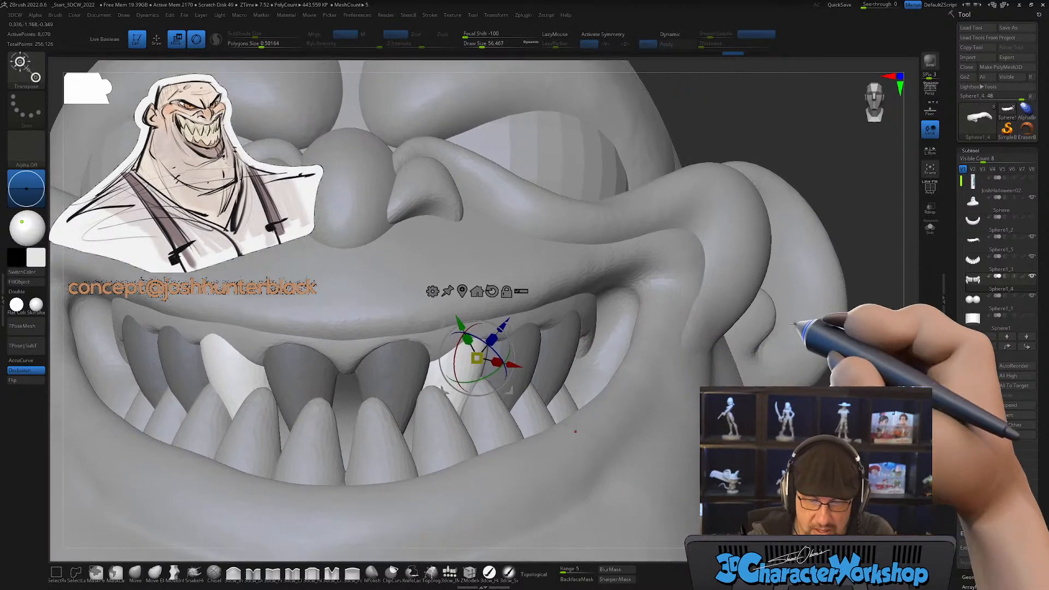
{"action": "right_click_drag", "start_coordinate": [796, 321], "coordinate": [785, 332]}
{"action": "left_click_drag", "start_coordinate": [808, 375], "coordinate": [803, 369], "text": "ctrl"}
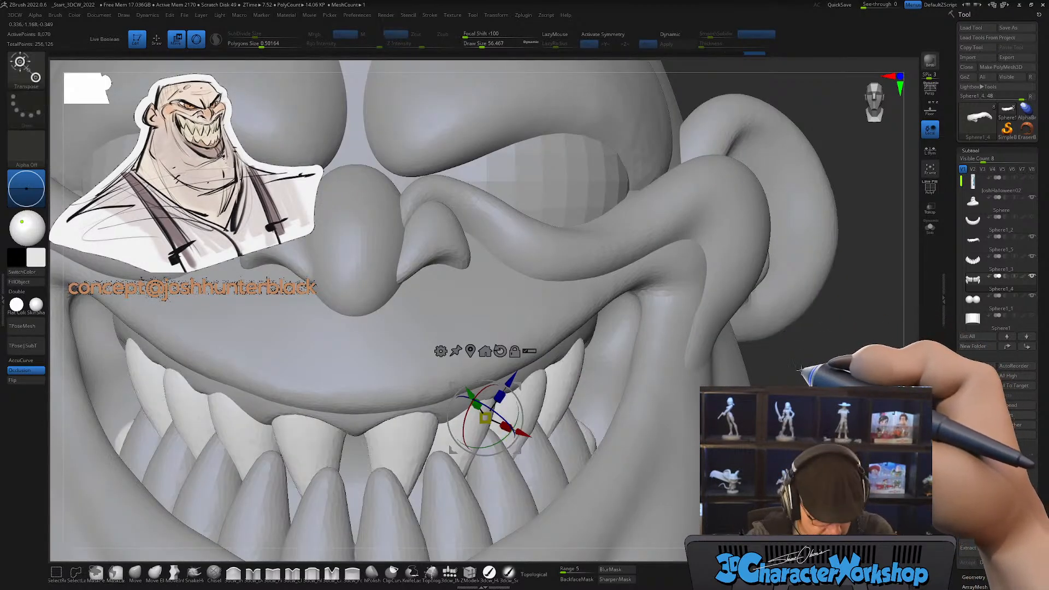
Step: Apply Mirror And Weld to the upper teeth and to the upper gums
{"action": "key", "text": "space"}
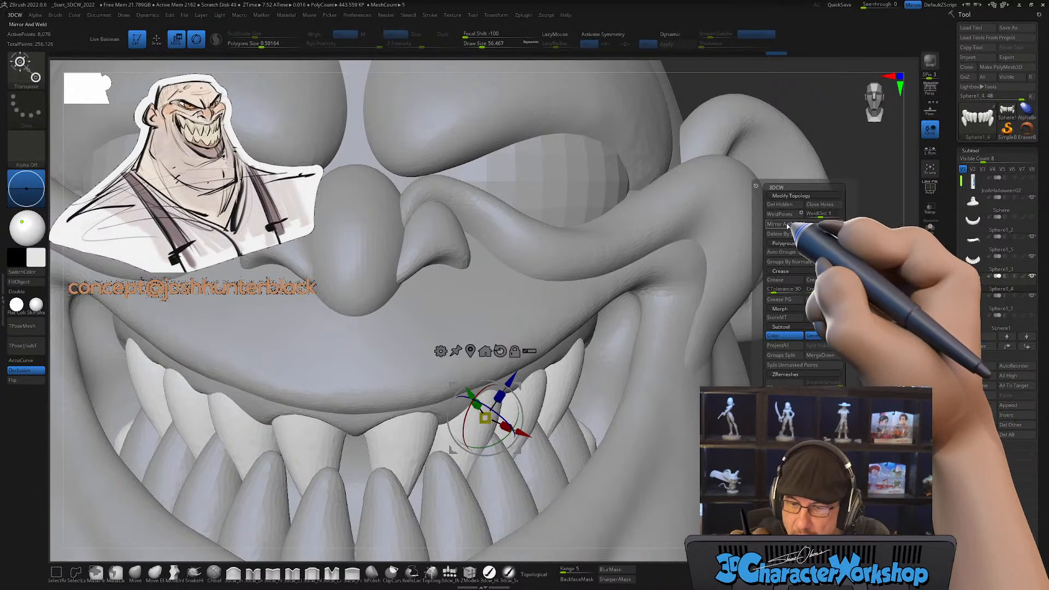
{"action": "left_click", "coordinate": [783, 215]}
{"action": "right_click_drag", "start_coordinate": [700, 423], "coordinate": [689, 389], "text": "alt"}
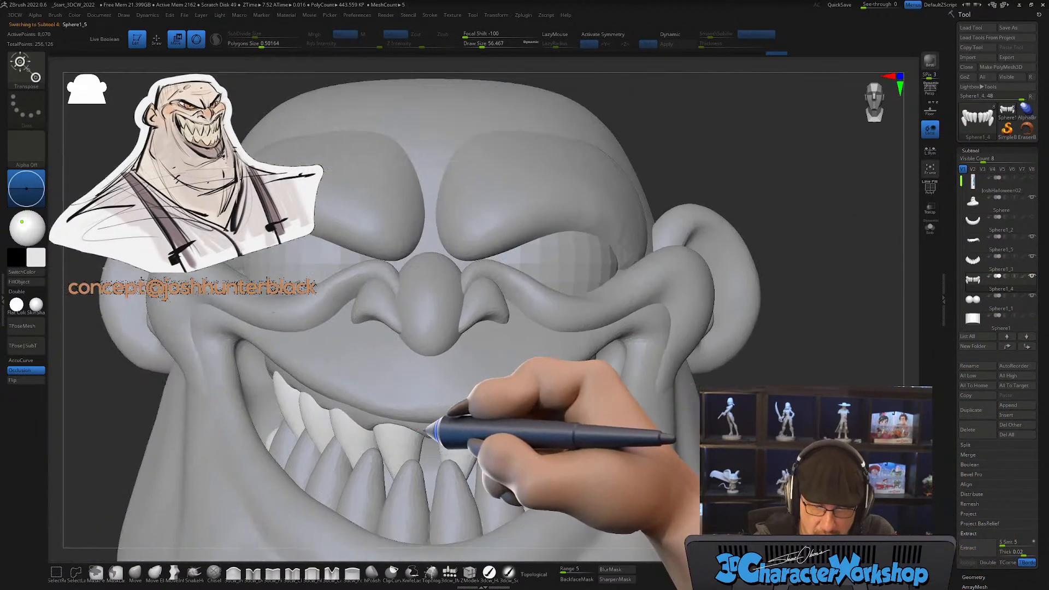
{"action": "left_click", "coordinate": [434, 428], "text": "alt"}
{"action": "key", "text": "3"}
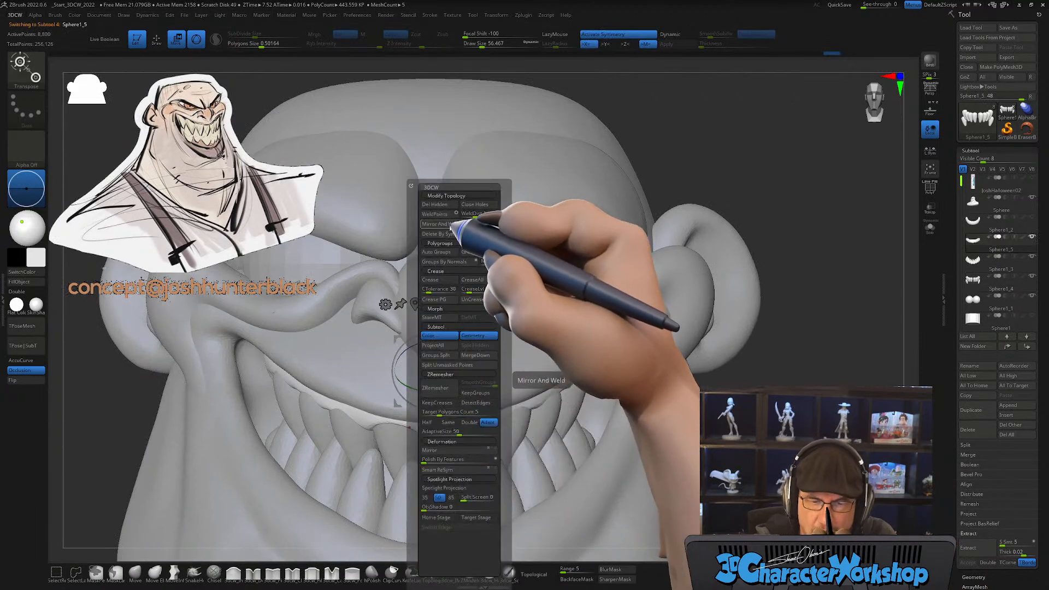
{"action": "left_click", "coordinate": [446, 216]}
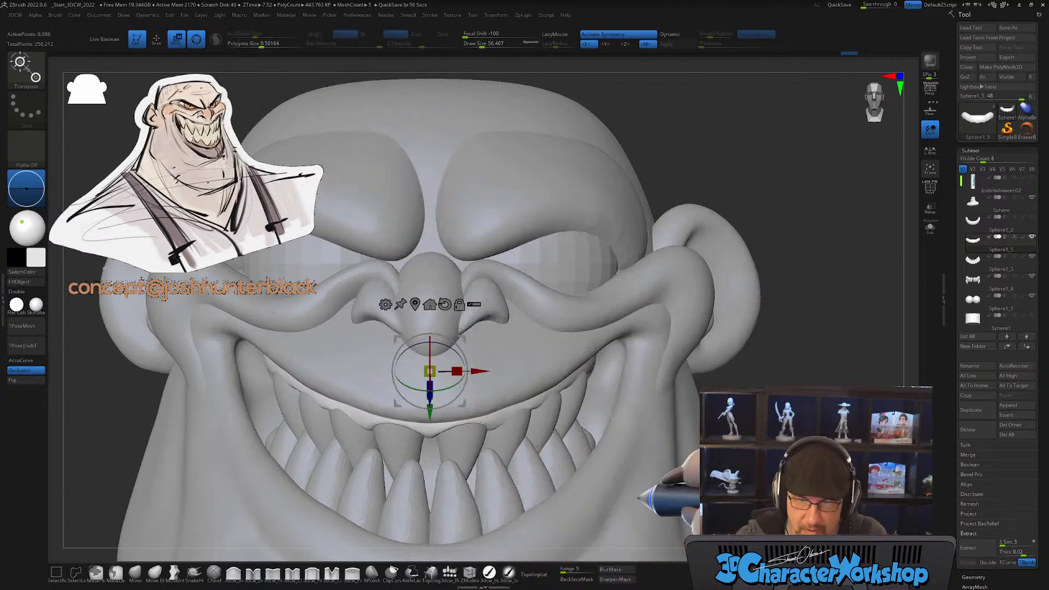
Step: Examine the whole bust and the grin from a distance, in three-quarter and front view, against the concept sketch
{"action": "right_click_drag", "start_coordinate": [786, 455], "coordinate": [720, 374], "text": "ctrl"}
{"action": "right_click_drag", "start_coordinate": [651, 421], "coordinate": [675, 295], "text": "ctrl"}
{"action": "key", "text": "q"}
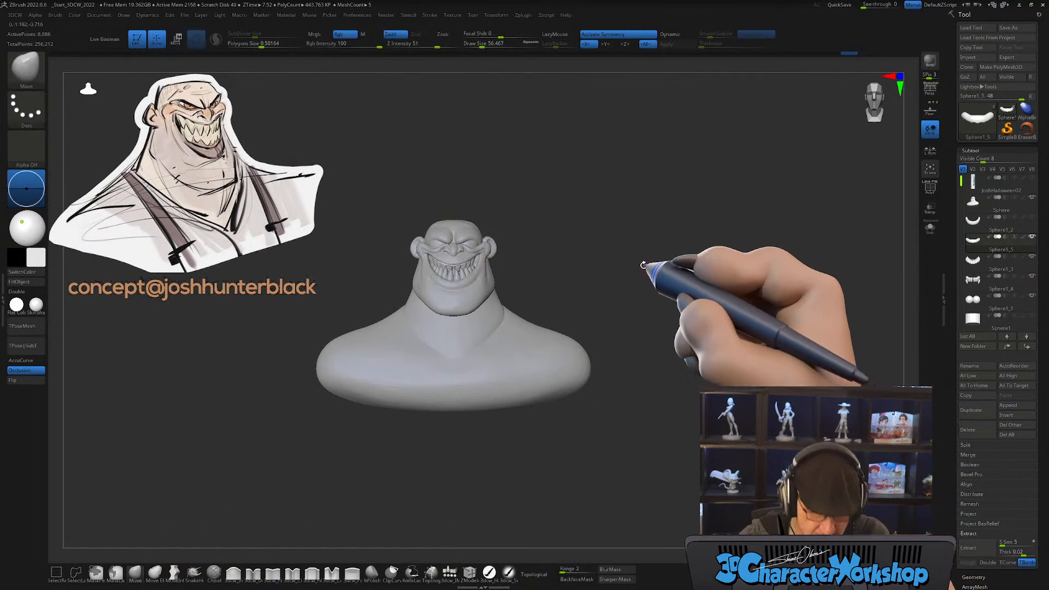
{"action": "left_click_drag", "start_coordinate": [679, 277], "coordinate": [637, 277]}
{"action": "right_click_drag", "start_coordinate": [637, 276], "coordinate": [649, 282], "text": "ctrl"}
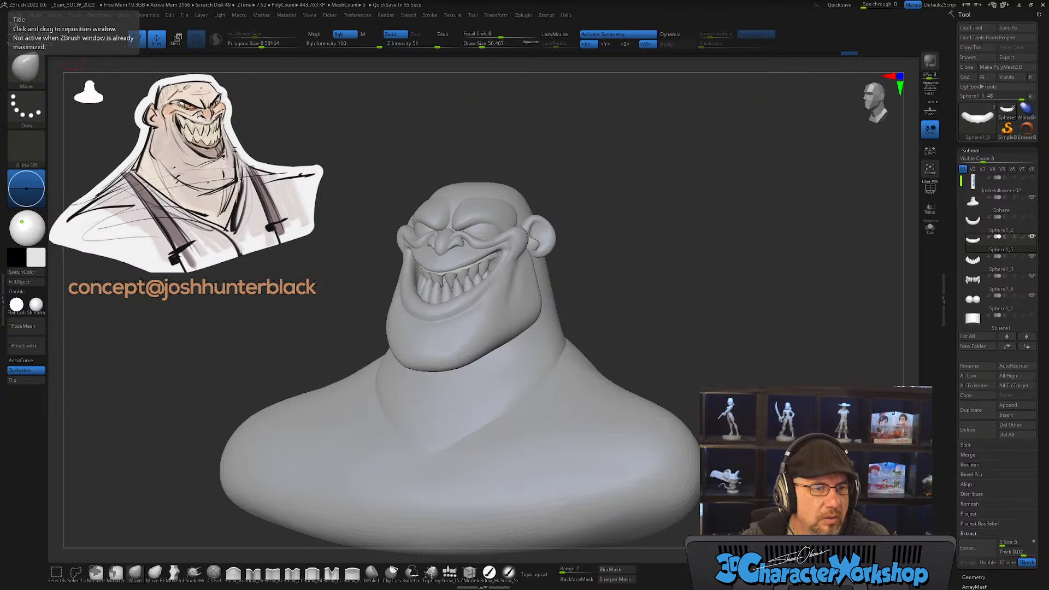
{"action": "key", "text": "s"}
{"action": "left_click_drag", "start_coordinate": [650, 260], "coordinate": [657, 261]}
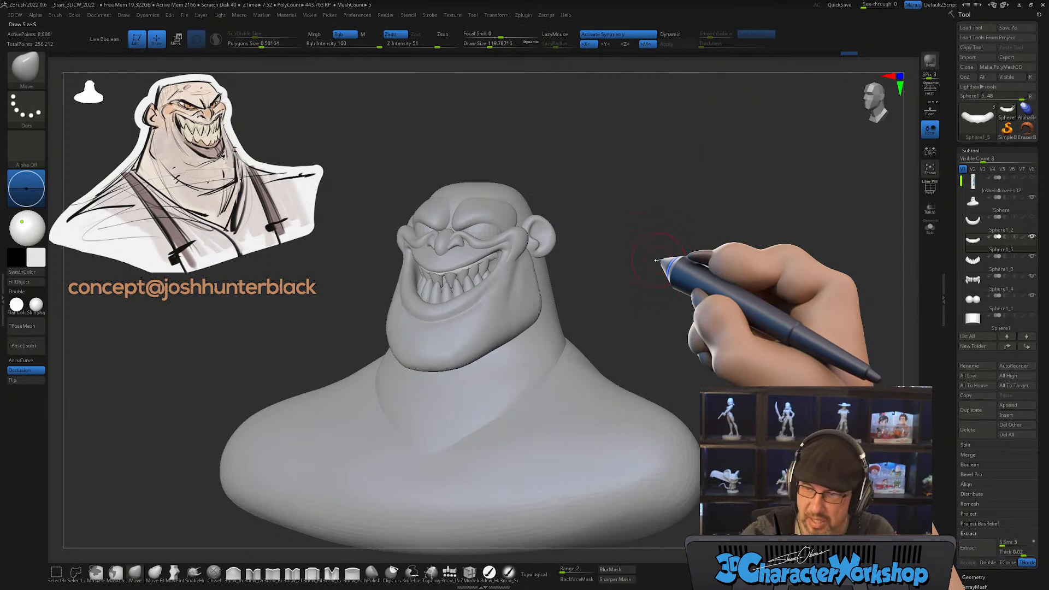
{"action": "left_click_drag", "start_coordinate": [656, 260], "coordinate": [525, 363]}
{"action": "right_click_drag", "start_coordinate": [549, 372], "coordinate": [625, 390], "text": "alt"}
{"action": "right_click_drag", "start_coordinate": [568, 347], "coordinate": [567, 374], "text": "ctrl"}
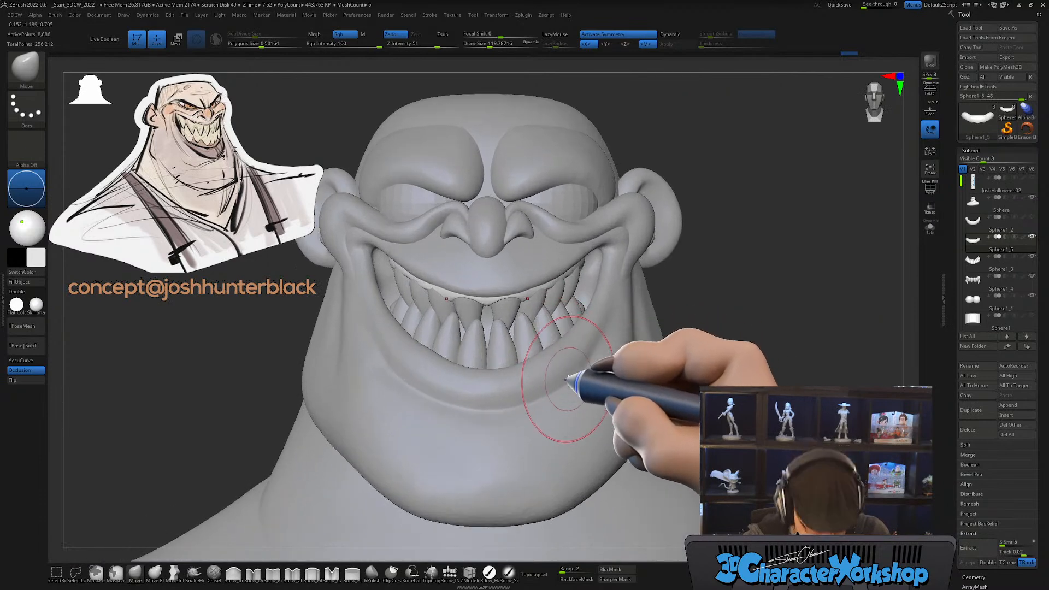
{"action": "key", "text": "w"}
{"action": "left_click", "coordinate": [540, 299], "text": "alt"}
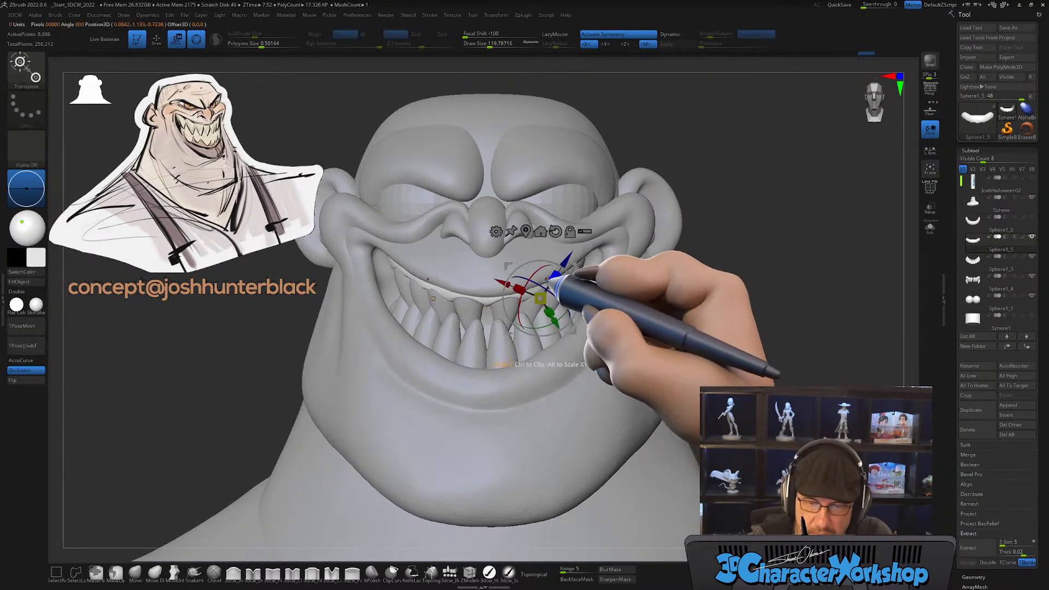
{"action": "left_click_drag", "start_coordinate": [573, 266], "coordinate": [611, 246], "text": "alt"}
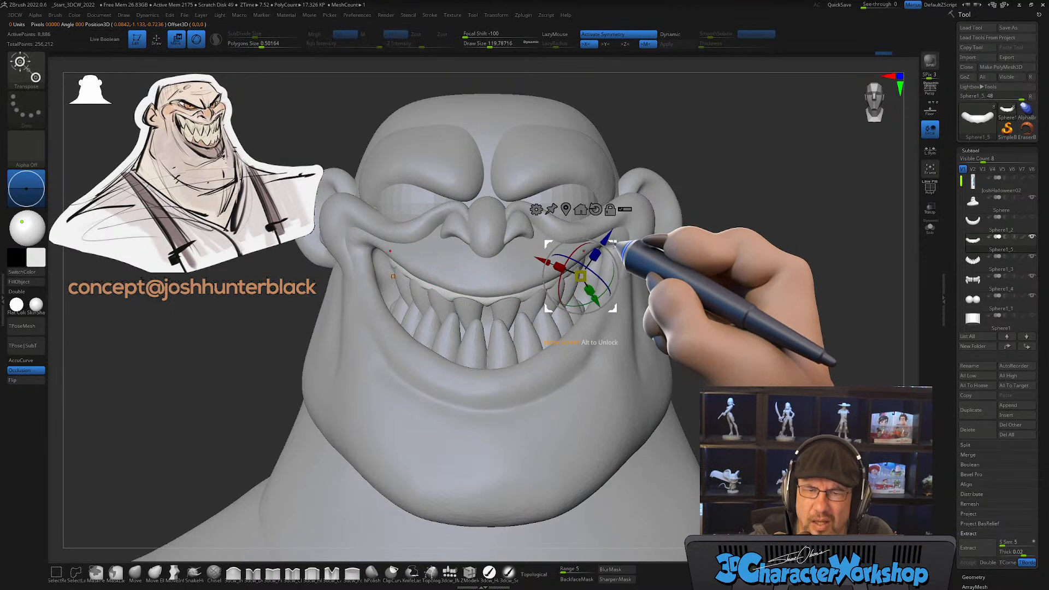
{"action": "right_click_drag", "start_coordinate": [518, 263], "coordinate": [525, 269], "text": "ctrl"}
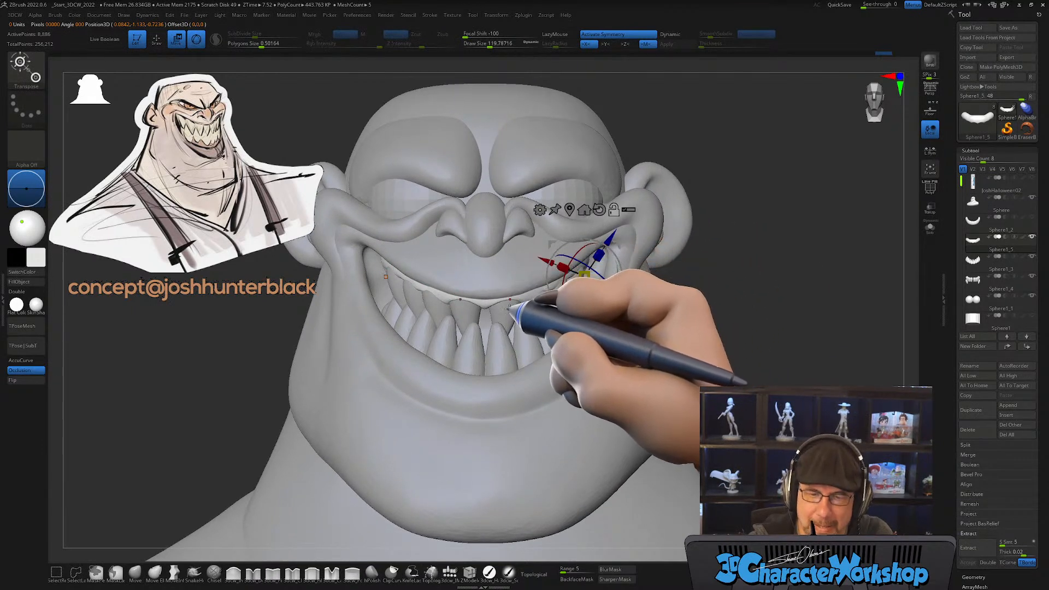
Step: Show the upper teeth's polygroups, mask all but the front pair, and reposition and tilt that pair about 3 degrees with symmetry on
{"action": "left_click", "coordinate": [507, 309], "text": "alt"}
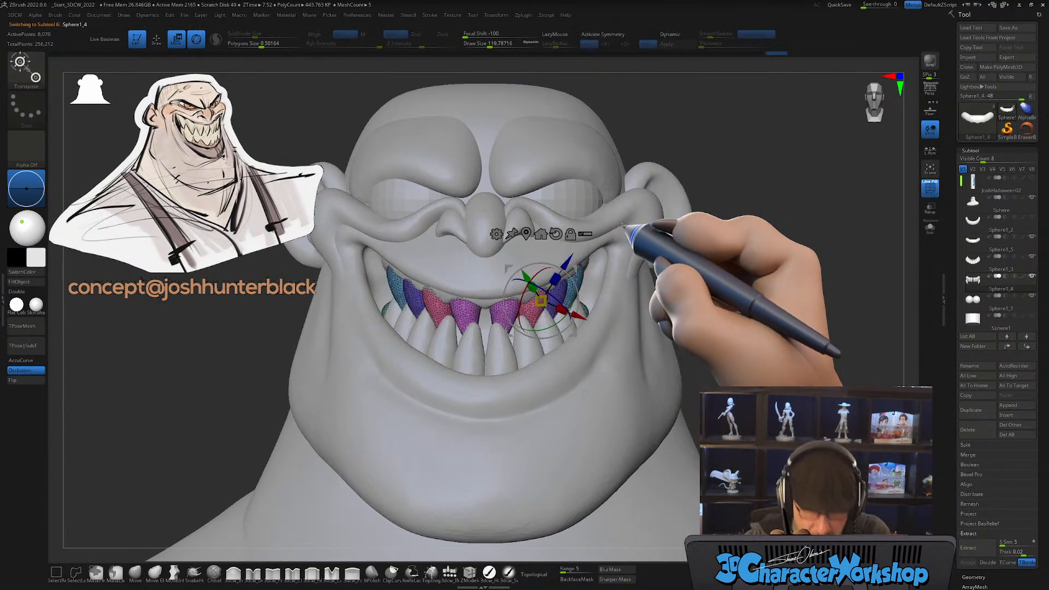
{"action": "left_click", "coordinate": [496, 317], "text": "ctrl"}
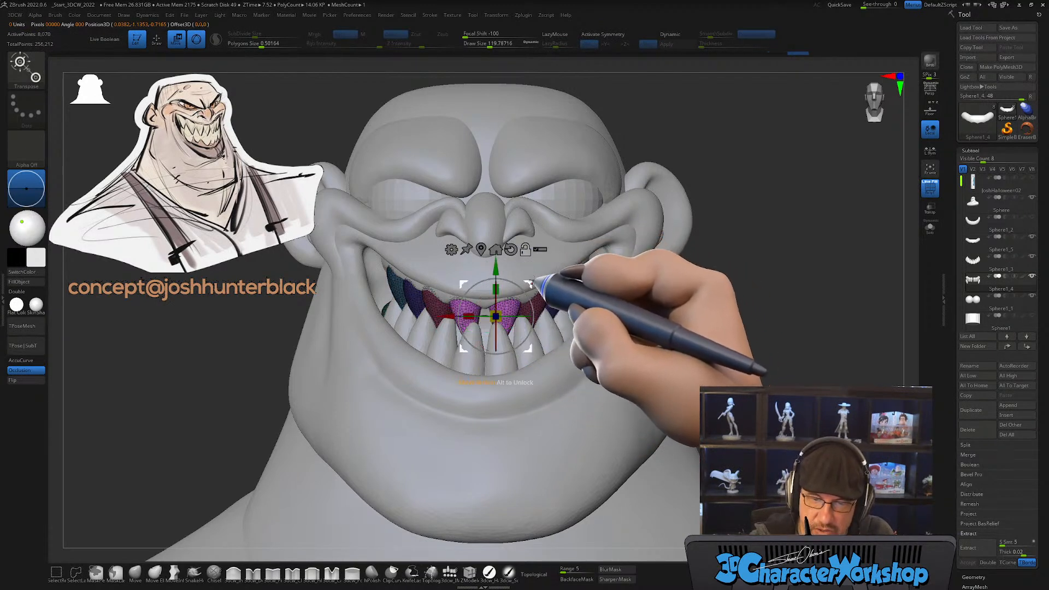
{"action": "left_click_drag", "start_coordinate": [530, 283], "coordinate": [526, 287]}
{"action": "key", "text": "x"}
{"action": "right_click_drag", "start_coordinate": [544, 269], "coordinate": [566, 270]}
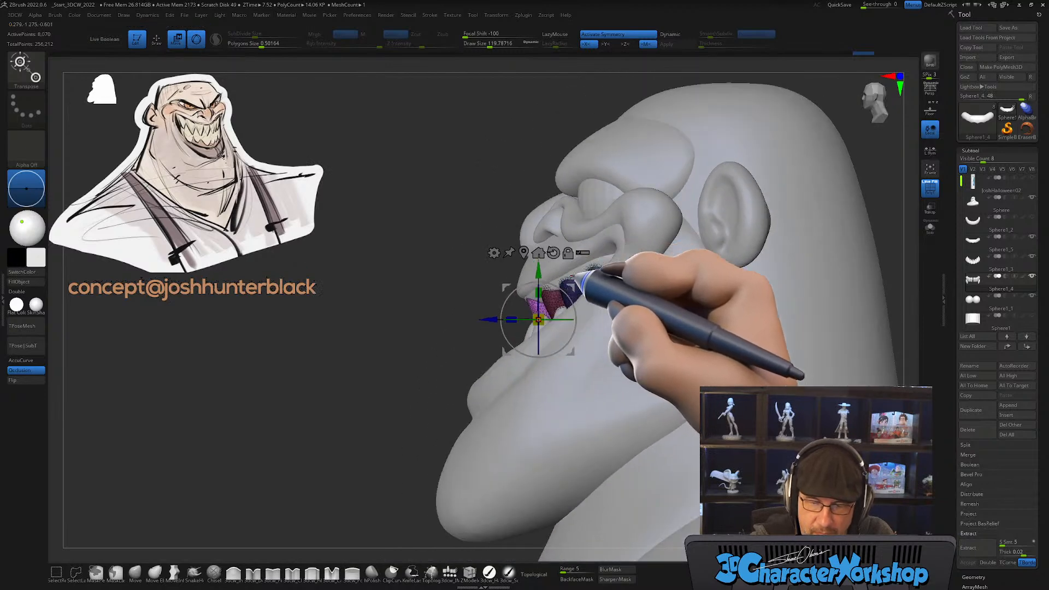
{"action": "left_click_drag", "start_coordinate": [572, 269], "coordinate": [574, 270]}
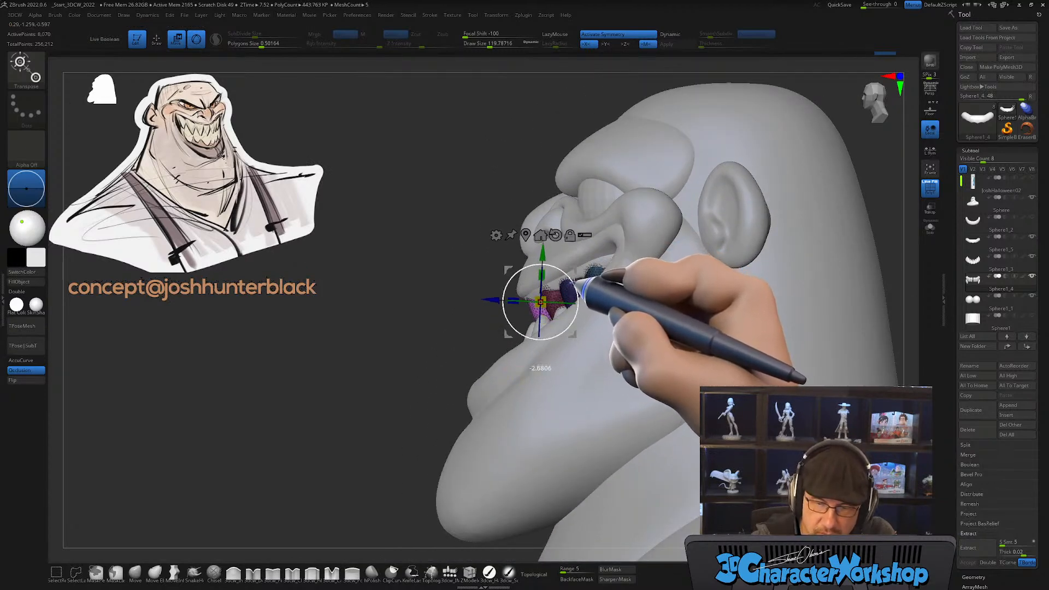
{"action": "right_click_drag", "start_coordinate": [573, 286], "coordinate": [602, 286]}
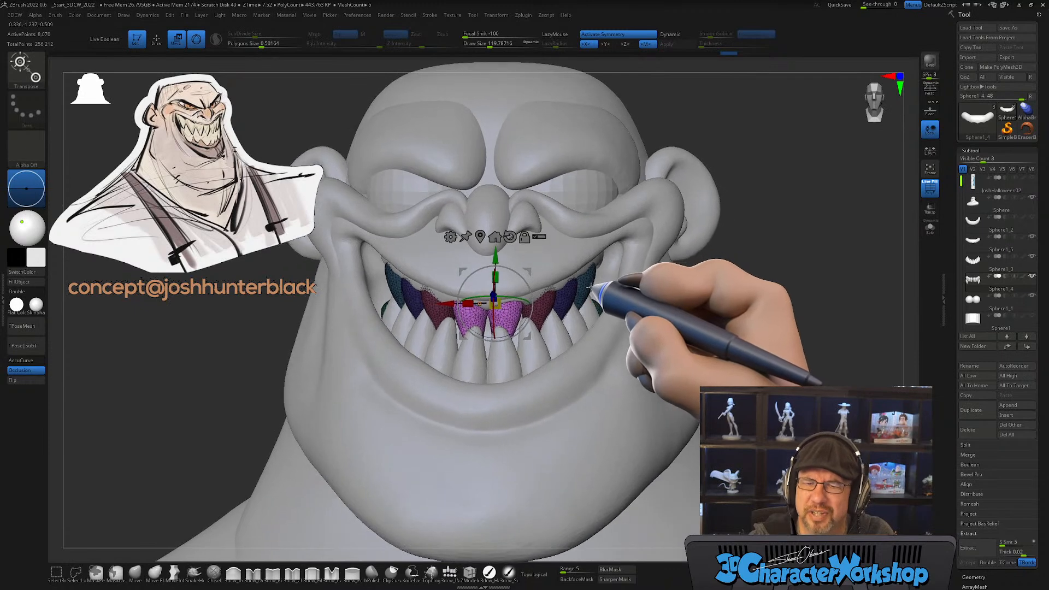
{"action": "right_click_drag", "start_coordinate": [589, 300], "coordinate": [591, 291], "text": "ctrl"}
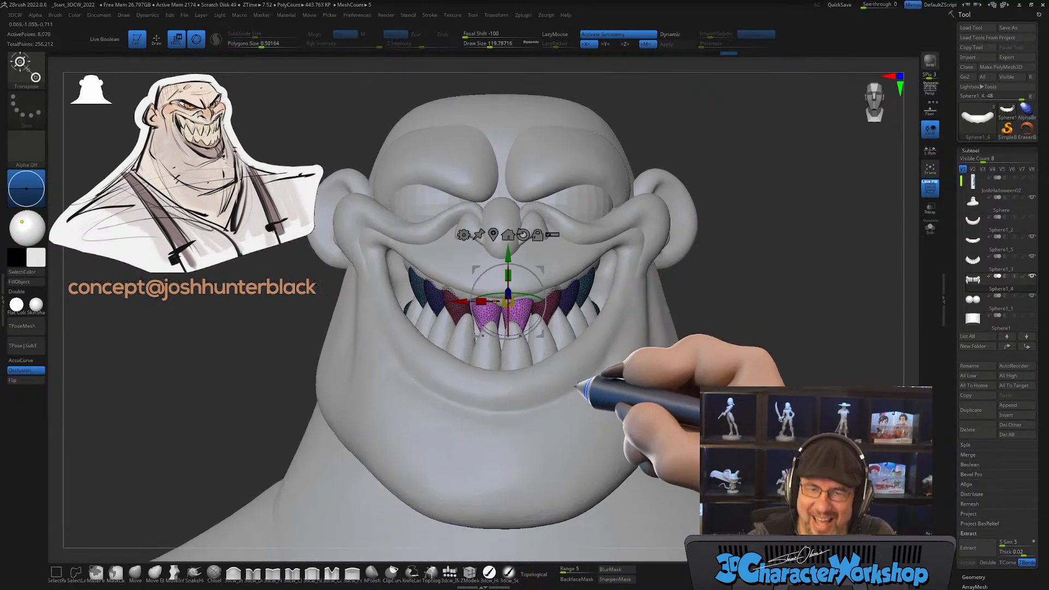
Step: Mask all upper teeth except the pair beside the front ones and check their fit from a three-quarter angle
{"action": "left_click", "coordinate": [553, 305]}
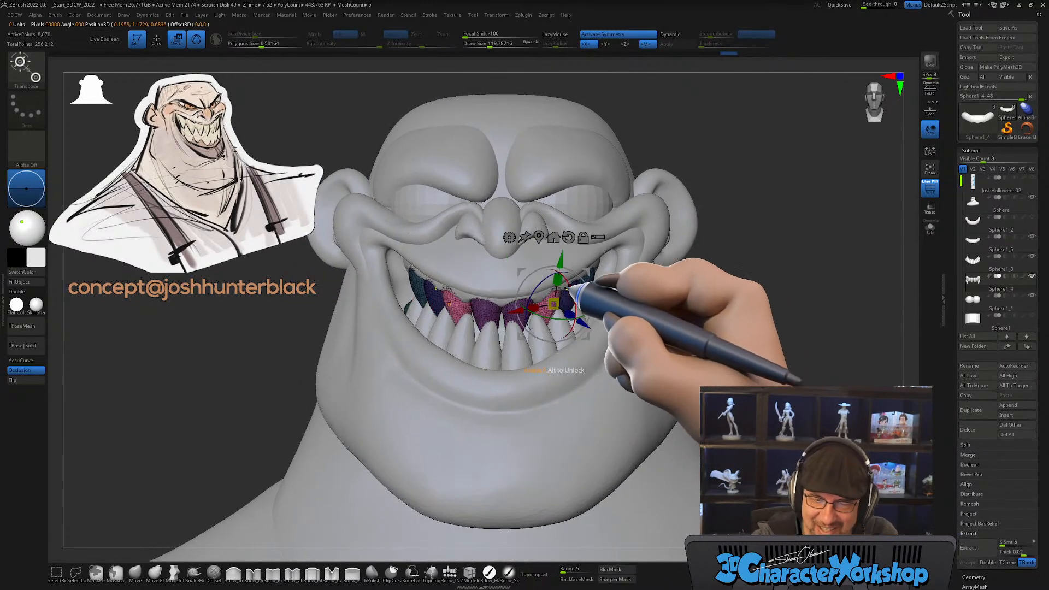
{"action": "mouse_move", "coordinate": [623, 290]}
{"action": "right_mouse_down"}
{"action": "mouse_move", "coordinate": [604, 297]}
{"action": "mouse_move", "coordinate": [604, 288]}
{"action": "mouse_move", "coordinate": [598, 300]}
{"action": "mouse_move", "coordinate": [580, 277]}
{"action": "mouse_move", "coordinate": [616, 304]}
{"action": "mouse_move", "coordinate": [606, 315]}
{"action": "mouse_move", "coordinate": [622, 273]}
{"action": "mouse_move", "coordinate": [651, 329]}
{"action": "mouse_move", "coordinate": [693, 347]}
{"action": "mouse_move", "coordinate": [660, 356]}
{"action": "right_mouse_up"}
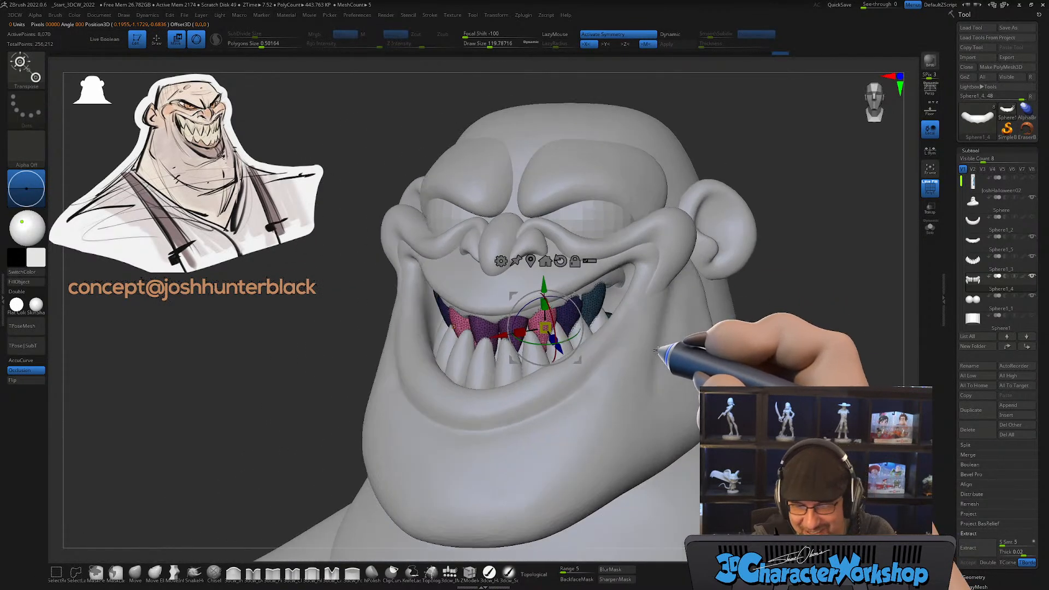
{"action": "key", "text": "q"}
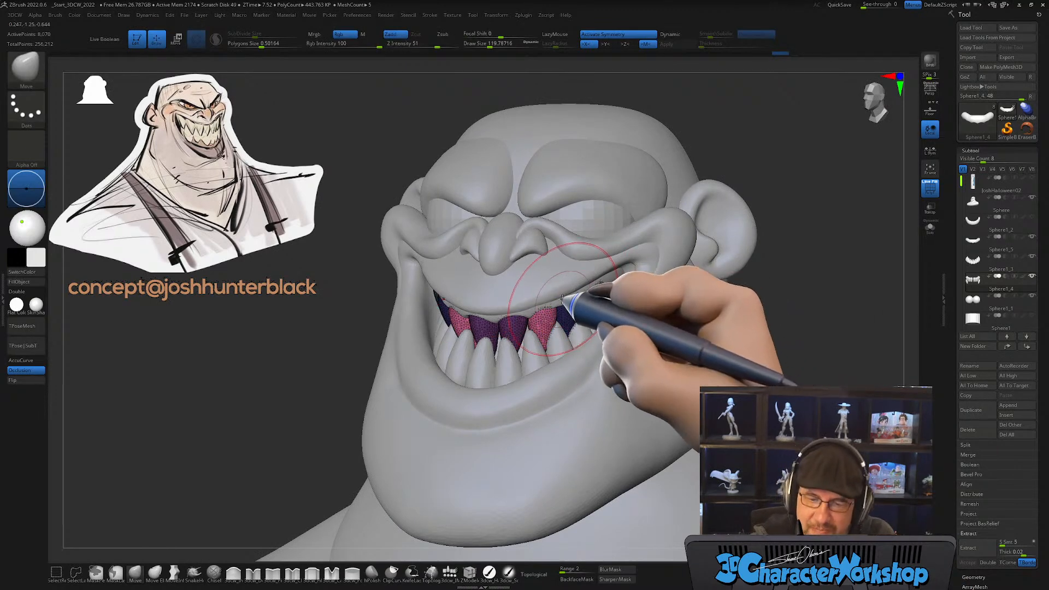
Step: Smooth away the upper gum areas poking through the upper lip below the nose, reducing the draw size to about 56
{"action": "left_click", "coordinate": [563, 296], "text": "alt"}
{"action": "right_click_drag", "start_coordinate": [568, 298], "coordinate": [578, 308]}
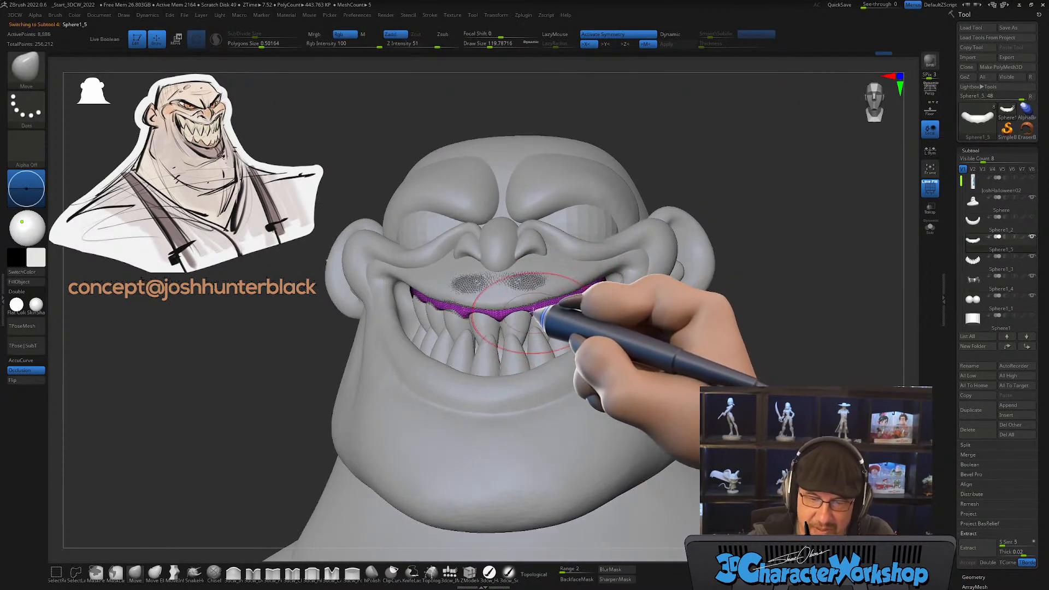
{"action": "key", "text": "s"}
{"action": "left_click_drag", "start_coordinate": [440, 425], "coordinate": [434, 426]}
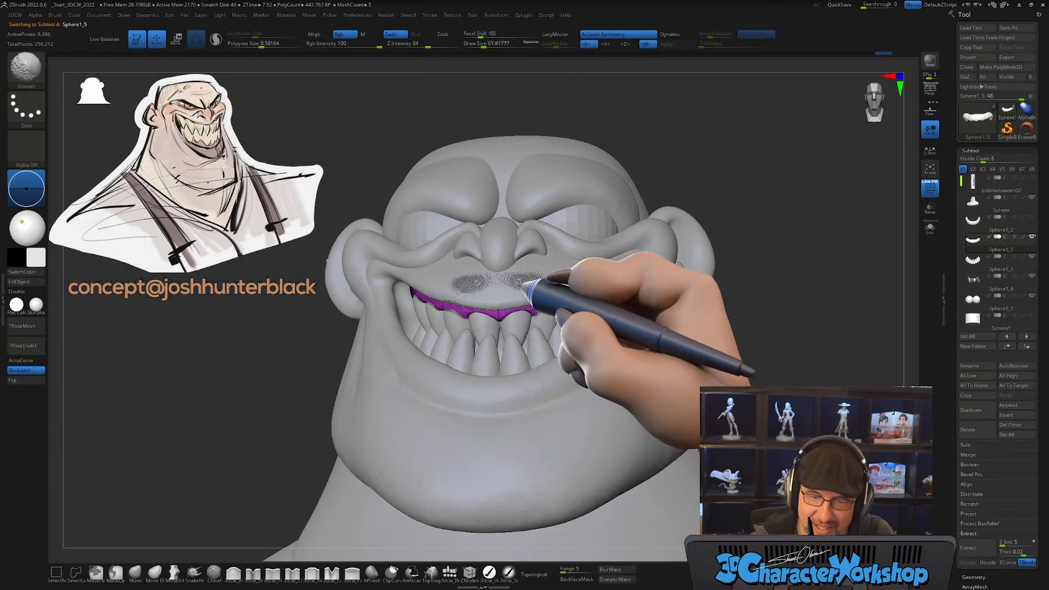
{"action": "left_click_drag", "start_coordinate": [530, 280], "coordinate": [540, 269], "text": "shift"}
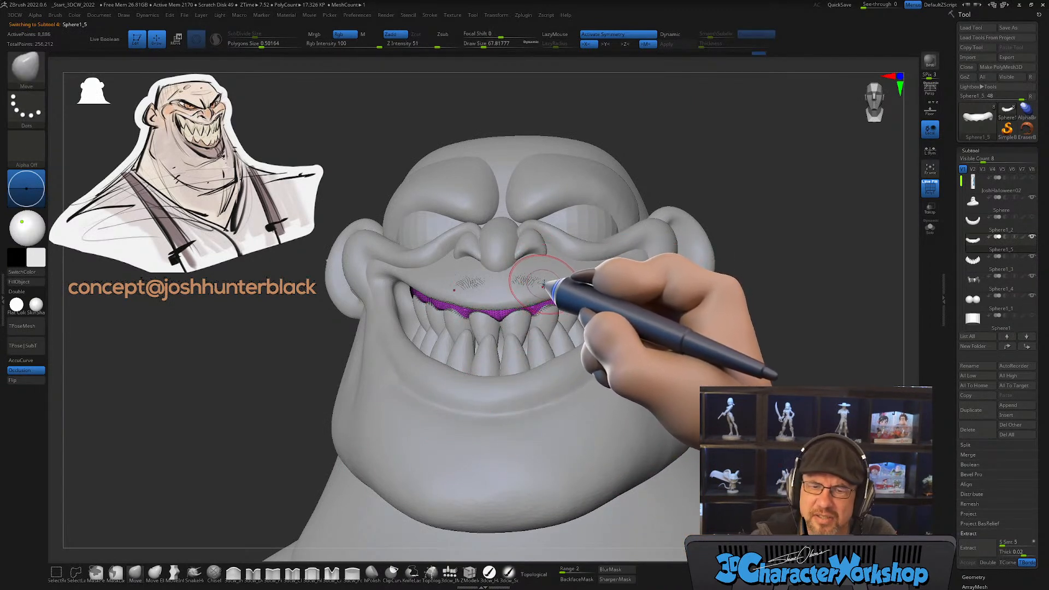
{"action": "key", "text": "bracketleft"}
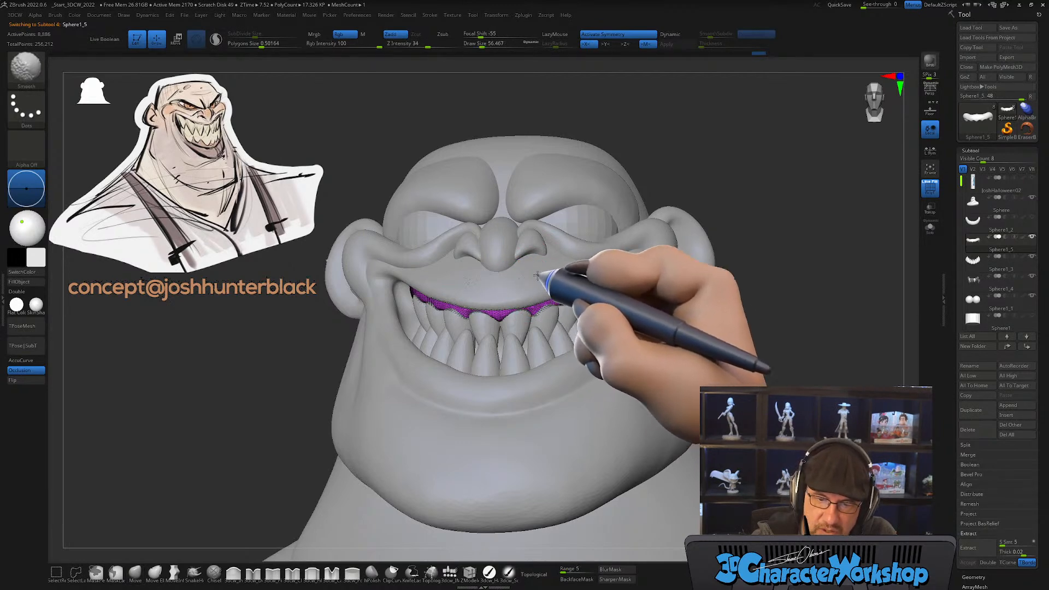
Step: Build up the upper gums along the underside of the lip toward the mouth corner with the clay brush at draw size about 37
{"action": "mouse_move", "coordinate": [552, 286]}
{"action": "right_mouse_down"}
{"action": "mouse_move", "coordinate": [587, 300]}
{"action": "mouse_move", "coordinate": [537, 309]}
{"action": "mouse_move", "coordinate": [579, 246]}
{"action": "right_mouse_up"}
{"action": "right_click_drag", "start_coordinate": [586, 304], "coordinate": [549, 348], "text": "ctrl"}
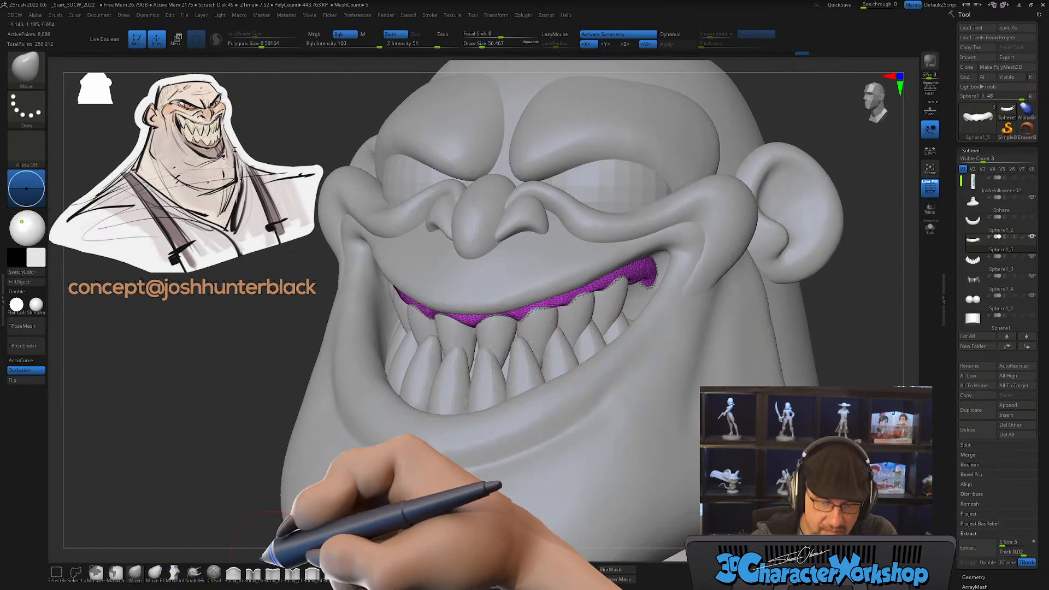
{"action": "left_click", "coordinate": [291, 574]}
{"action": "key", "text": "s"}
{"action": "left_click_drag", "start_coordinate": [520, 335], "coordinate": [517, 334]}
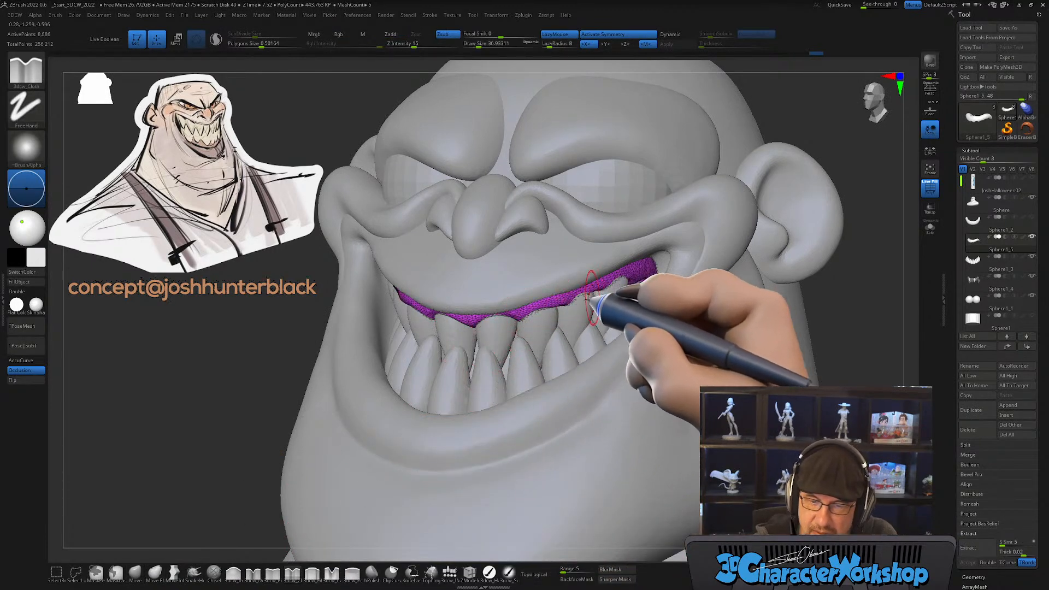
{"action": "right_click_drag", "start_coordinate": [596, 295], "coordinate": [582, 300]}
{"action": "left_click_drag", "start_coordinate": [623, 274], "coordinate": [654, 275]}
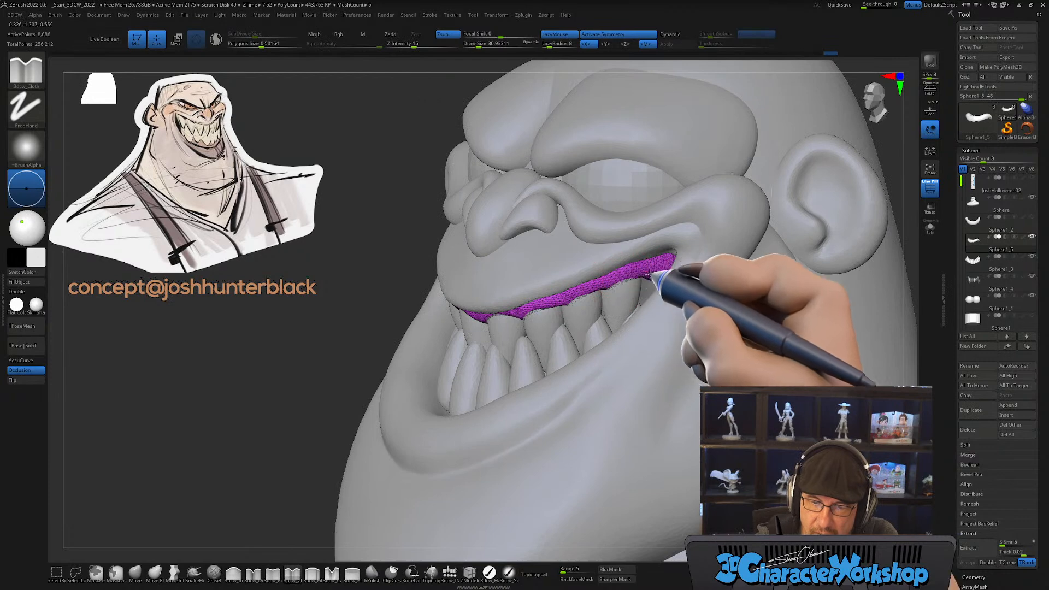
{"action": "right_click_drag", "start_coordinate": [609, 306], "coordinate": [586, 312]}
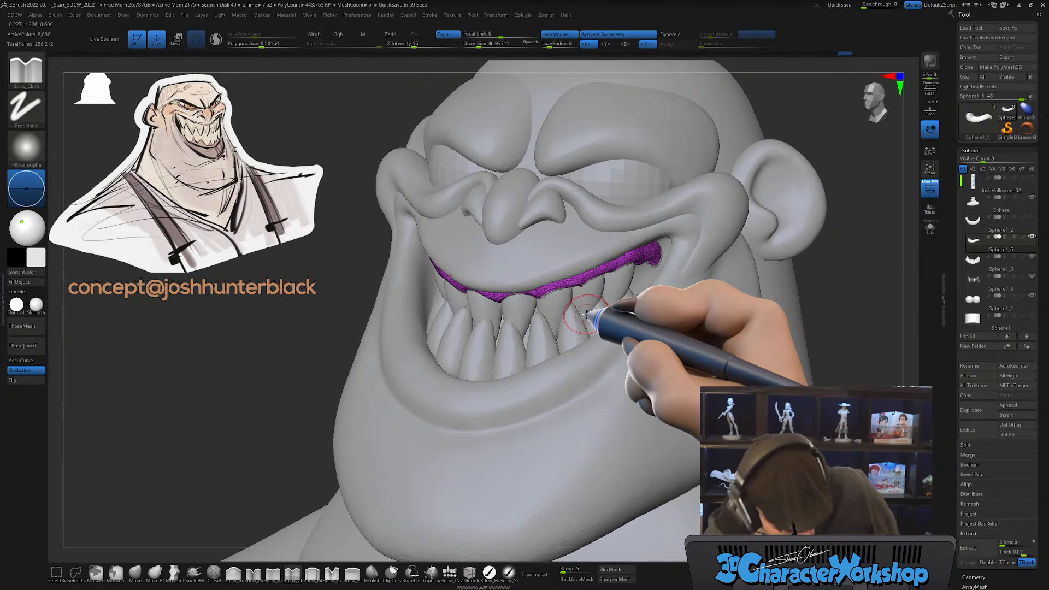
Step: Reshape the upper lip's lower edge on the head with the Move brush at draw size about 149 so it frames the gums and teeth
{"action": "mouse_move", "coordinate": [575, 368]}
{"action": "right_mouse_down"}
{"action": "mouse_move", "coordinate": [593, 374]}
{"action": "mouse_move", "coordinate": [588, 362]}
{"action": "right_mouse_up"}
{"action": "right_click_drag", "start_coordinate": [550, 326], "coordinate": [546, 306]}
{"action": "mouse_move", "coordinate": [555, 344]}
{"action": "right_mouse_down"}
{"action": "mouse_move", "coordinate": [546, 331]}
{"action": "mouse_move", "coordinate": [576, 307]}
{"action": "mouse_move", "coordinate": [571, 344]}
{"action": "mouse_move", "coordinate": [557, 347]}
{"action": "right_mouse_up"}
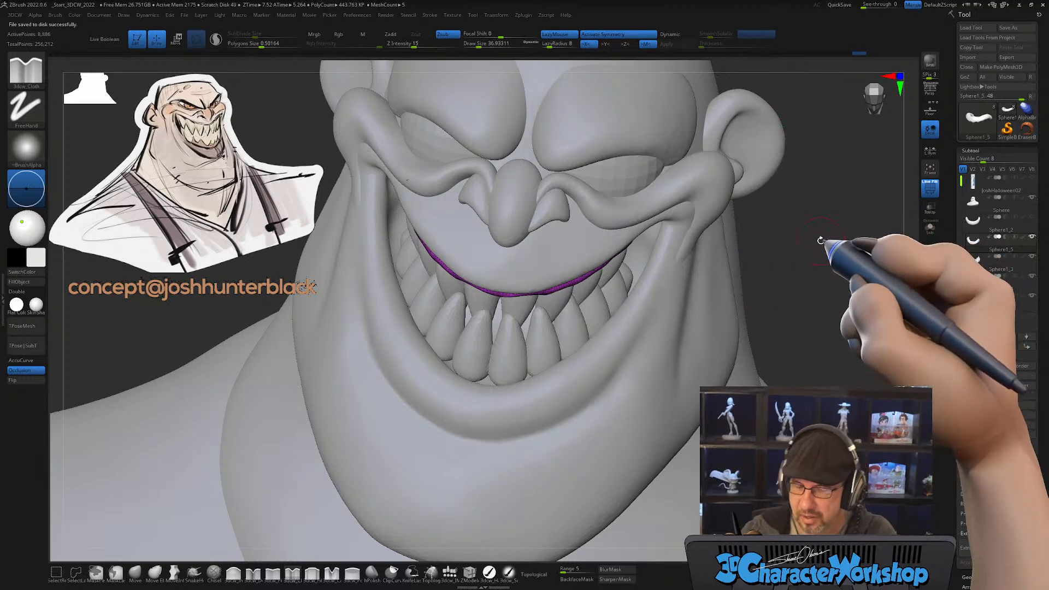
{"action": "left_click", "coordinate": [559, 267], "text": "alt"}
{"action": "key", "text": "s"}
{"action": "left_click_drag", "start_coordinate": [561, 267], "coordinate": [571, 263]}
{"action": "mouse_move", "coordinate": [573, 257]}
{"action": "right_mouse_down"}
{"action": "mouse_move", "coordinate": [566, 280]}
{"action": "mouse_move", "coordinate": [541, 283]}
{"action": "right_mouse_up"}
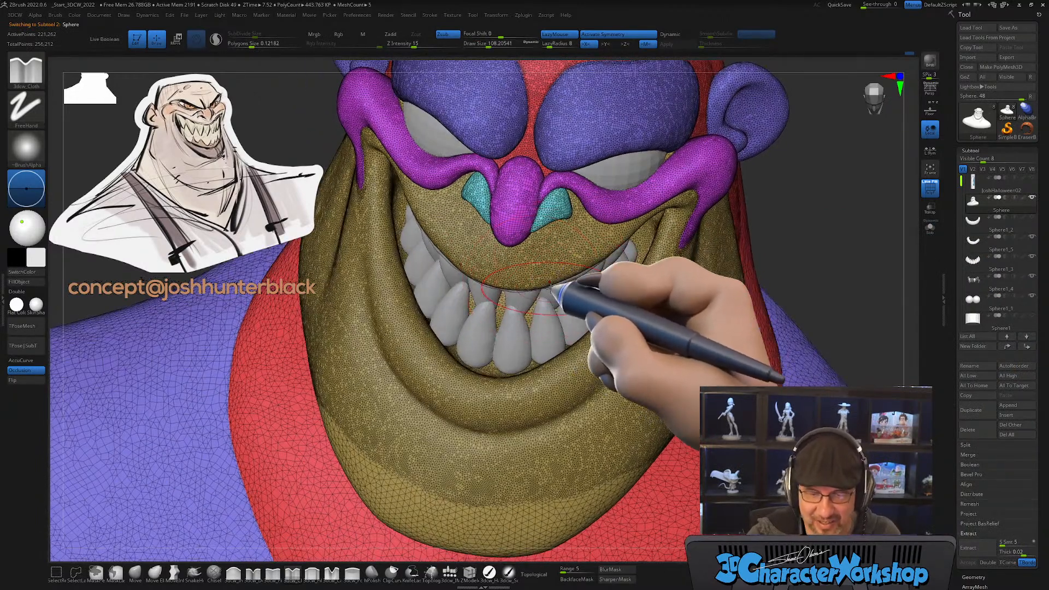
{"action": "left_click", "coordinate": [134, 571]}
{"action": "mouse_move", "coordinate": [530, 283]}
{"action": "left_mouse_down"}
{"action": "mouse_move", "coordinate": [537, 291]}
{"action": "mouse_move", "coordinate": [621, 259]}
{"action": "mouse_move", "coordinate": [531, 294]}
{"action": "left_mouse_up"}
{"action": "left_click_drag", "start_coordinate": [613, 257], "coordinate": [638, 246]}
{"action": "mouse_move", "coordinate": [610, 300]}
{"action": "right_mouse_down"}
{"action": "mouse_move", "coordinate": [618, 252]}
{"action": "mouse_move", "coordinate": [616, 281]}
{"action": "right_mouse_up"}
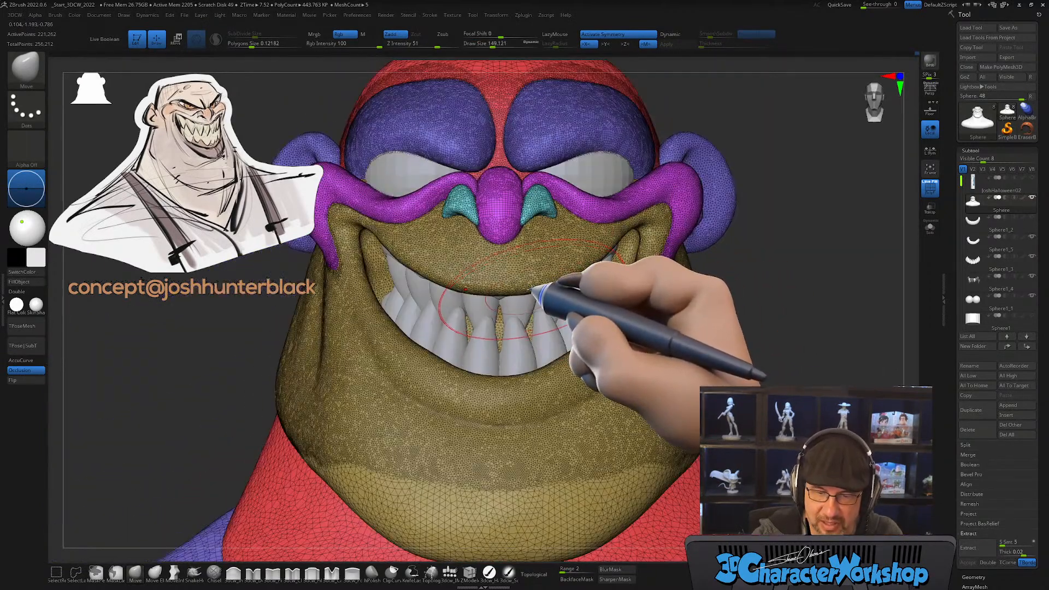
{"action": "left_click_drag", "start_coordinate": [536, 288], "coordinate": [576, 271]}
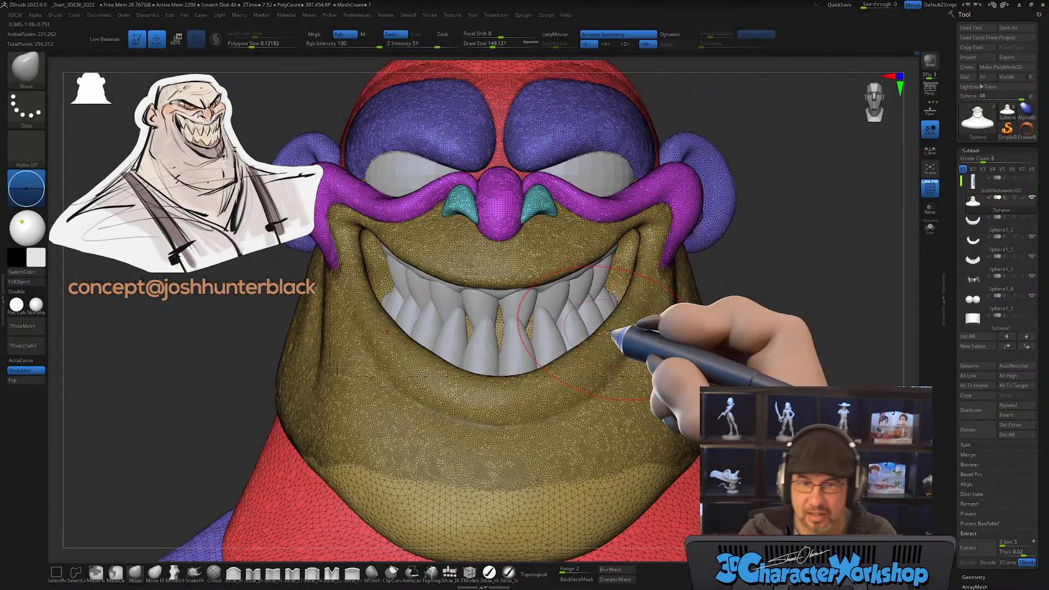
Step: Split the lower teeth into separate polygroups with Auto Groups and check the individual teeth from a three-quarter angle
{"action": "right_click_drag", "start_coordinate": [542, 358], "coordinate": [507, 351]}
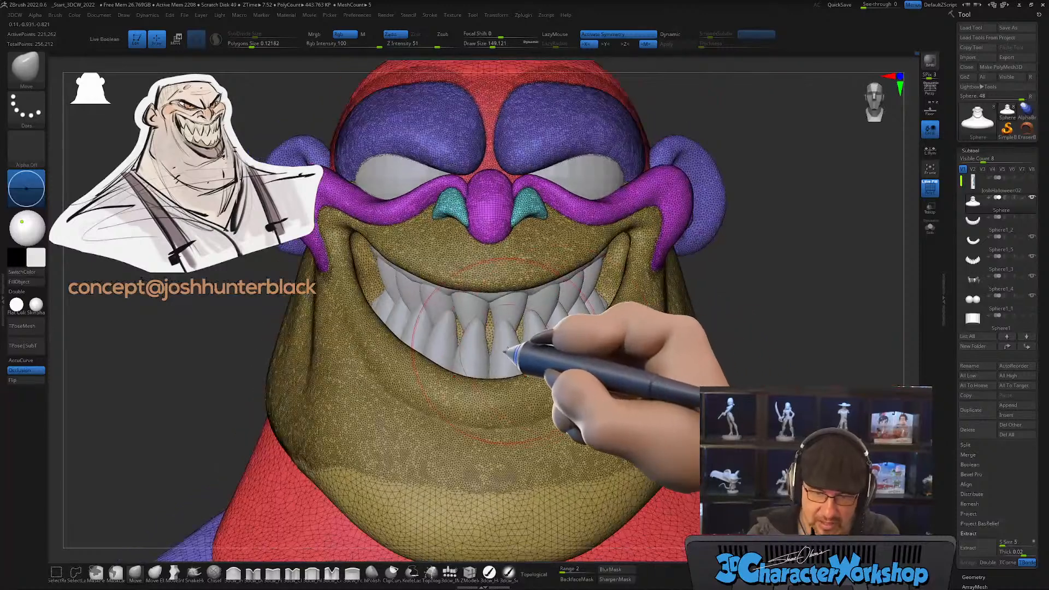
{"action": "left_click", "coordinate": [545, 324], "text": "alt"}
{"action": "key", "text": "s"}
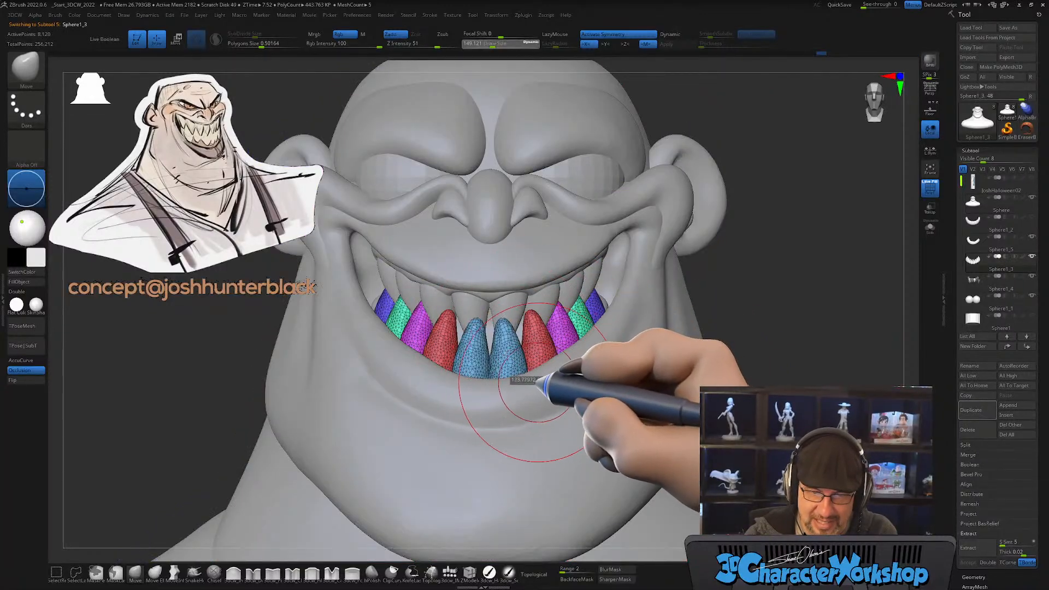
{"action": "left_click_drag", "start_coordinate": [543, 384], "coordinate": [536, 383]}
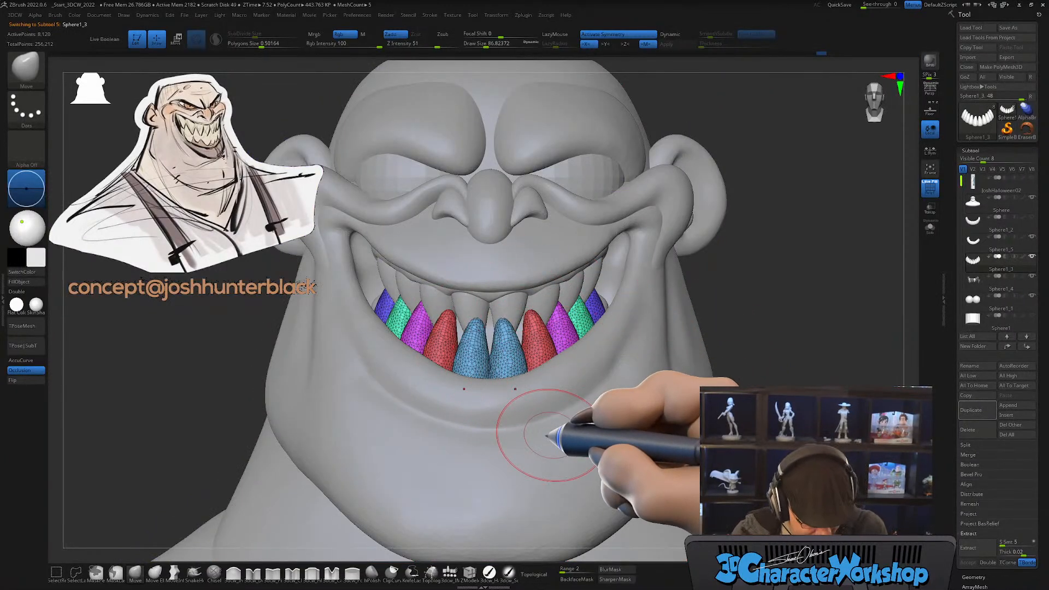
{"action": "key", "text": "3"}
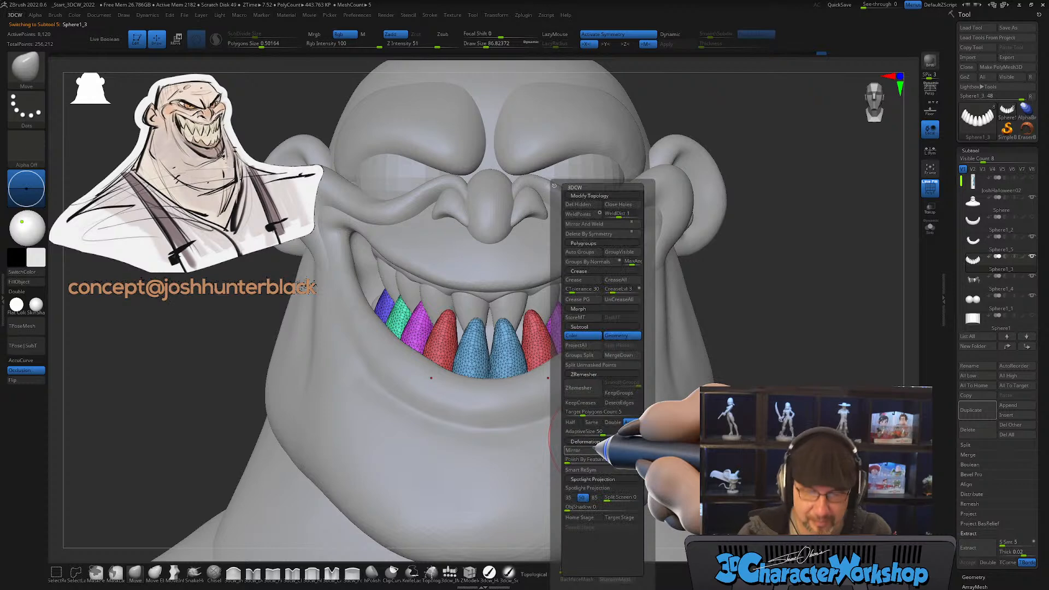
{"action": "left_click", "coordinate": [579, 252]}
{"action": "mouse_move", "coordinate": [585, 328]}
{"action": "right_mouse_down"}
{"action": "mouse_move", "coordinate": [571, 356]}
{"action": "mouse_move", "coordinate": [478, 345]}
{"action": "right_mouse_up"}
{"action": "mouse_move", "coordinate": [363, 295]}
{"action": "right_mouse_down"}
{"action": "mouse_move", "coordinate": [503, 297]}
{"action": "mouse_move", "coordinate": [533, 356]}
{"action": "right_mouse_up"}
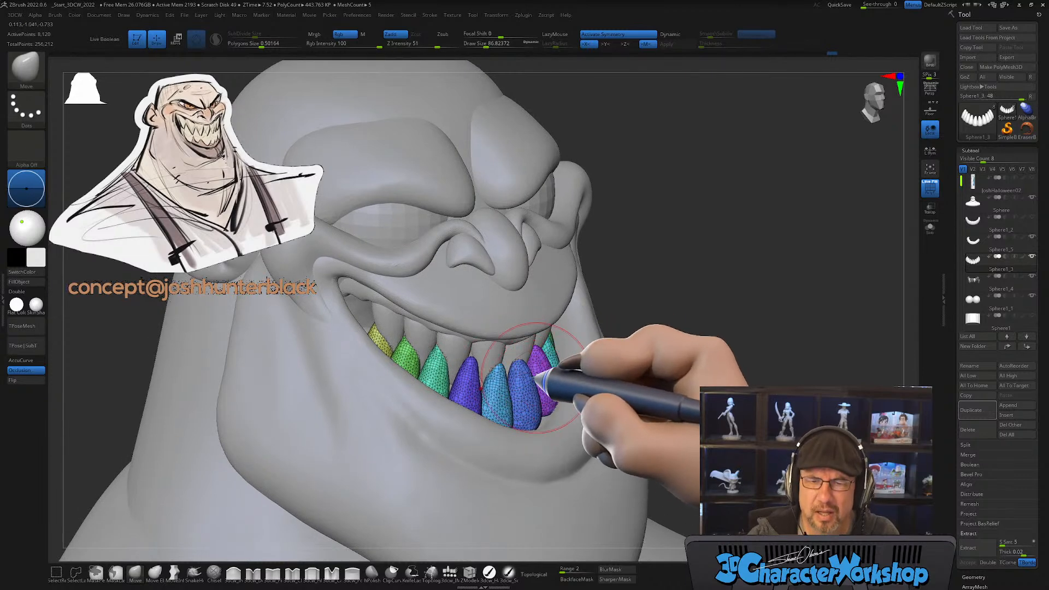
{"action": "right_click_drag", "start_coordinate": [595, 397], "coordinate": [588, 404]}
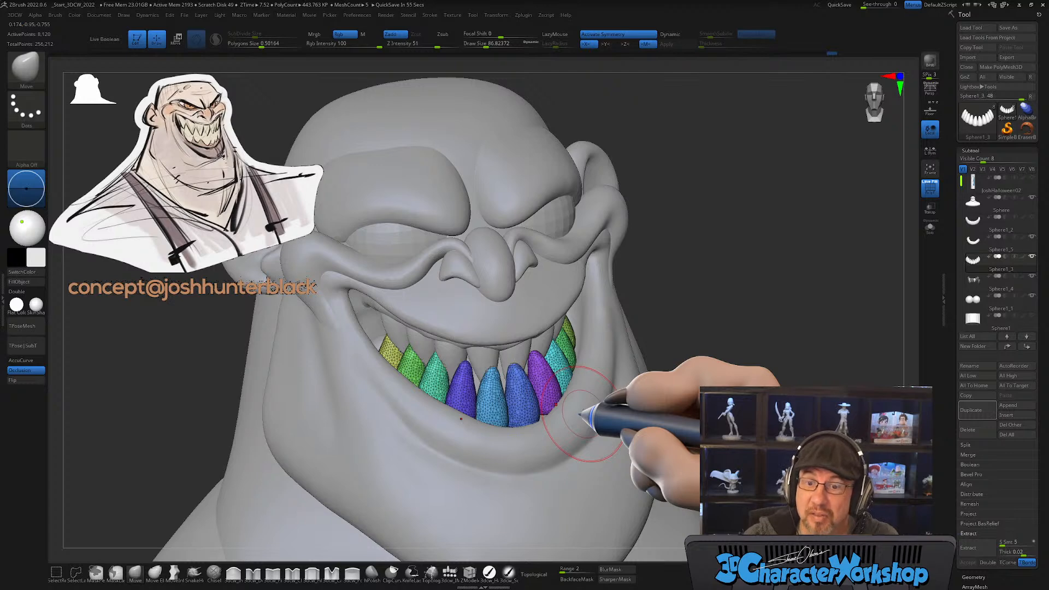
Step: Hide the four lower teeth beyond the front pair on the character's left side and delete the hidden geometry
{"action": "mouse_move", "coordinate": [593, 391]}
{"action": "right_mouse_down"}
{"action": "mouse_move", "coordinate": [571, 334]}
{"action": "mouse_move", "coordinate": [590, 343]}
{"action": "right_mouse_up"}
{"action": "key", "text": "ctrl+shift"}
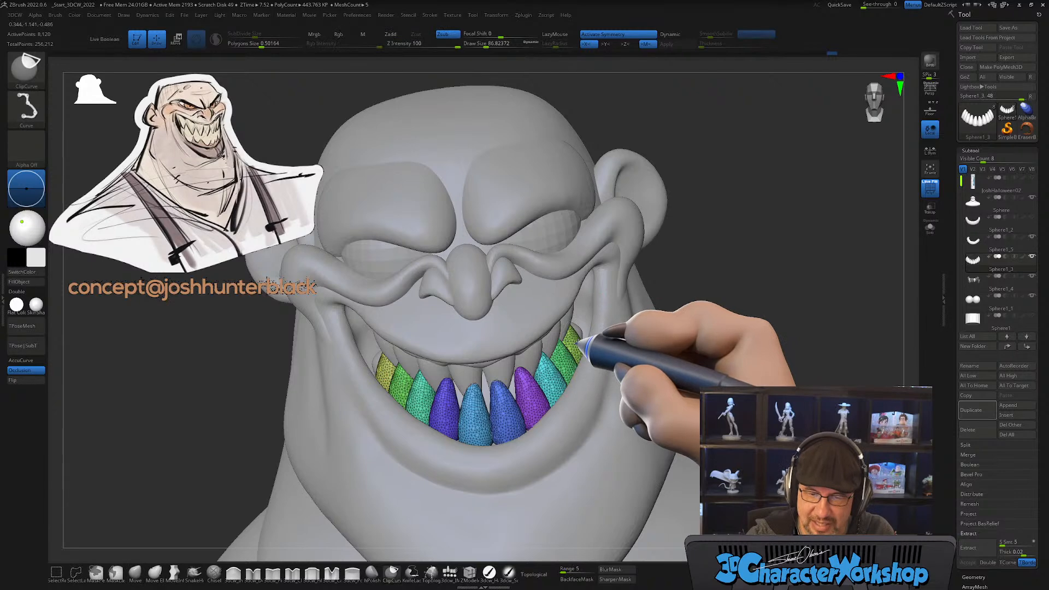
{"action": "left_click", "coordinate": [554, 375], "text": "ctrl+shift"}
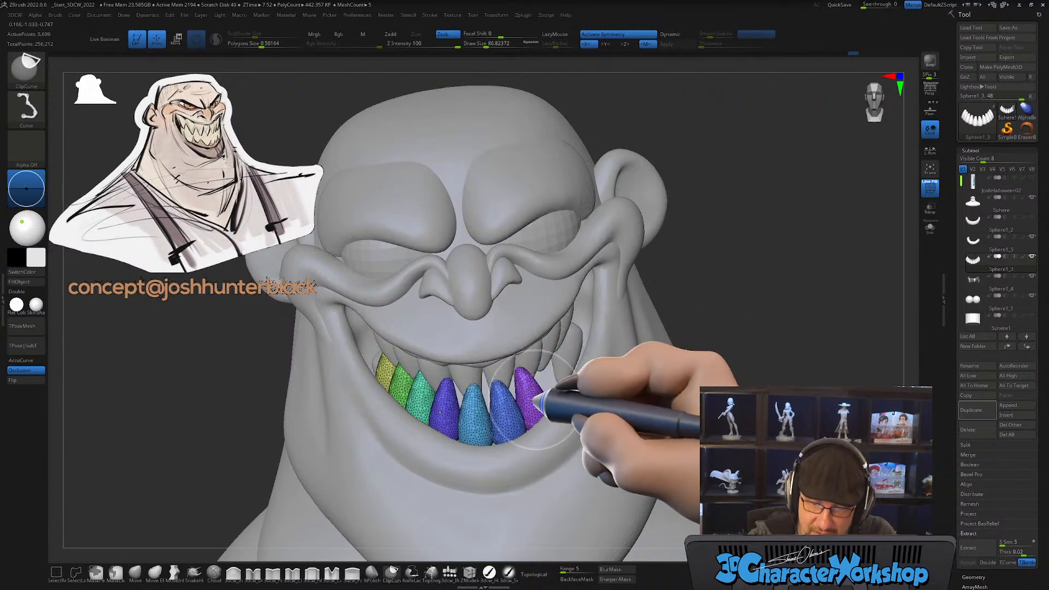
{"action": "left_click", "coordinate": [537, 400], "text": "ctrl+shift"}
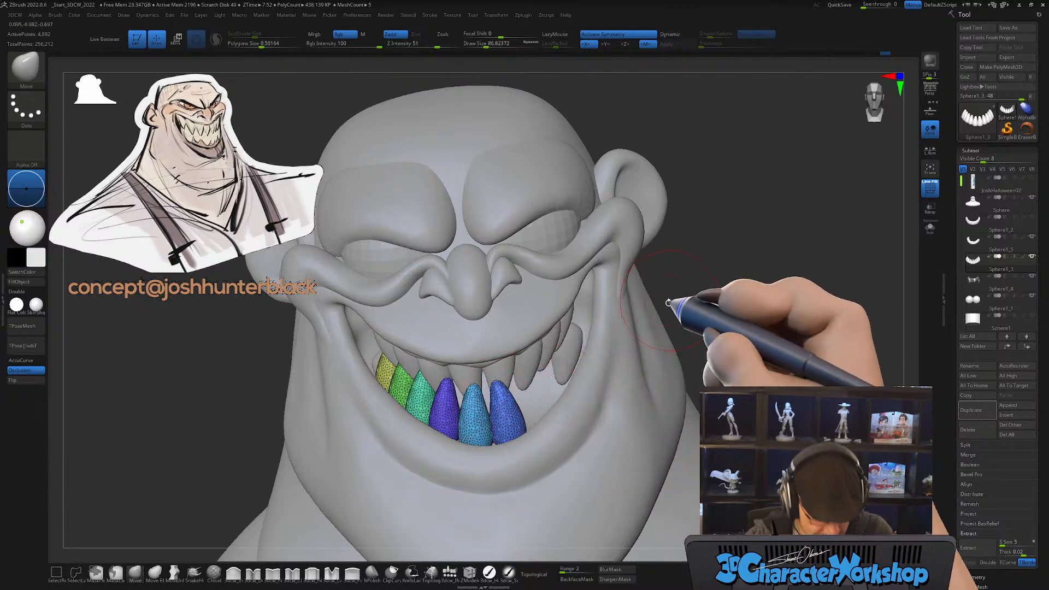
{"action": "left_click_drag", "start_coordinate": [678, 308], "coordinate": [697, 287]}
{"action": "mouse_move", "coordinate": [646, 350]}
{"action": "right_mouse_down"}
{"action": "mouse_move", "coordinate": [618, 385]}
{"action": "mouse_move", "coordinate": [623, 377]}
{"action": "right_mouse_up"}
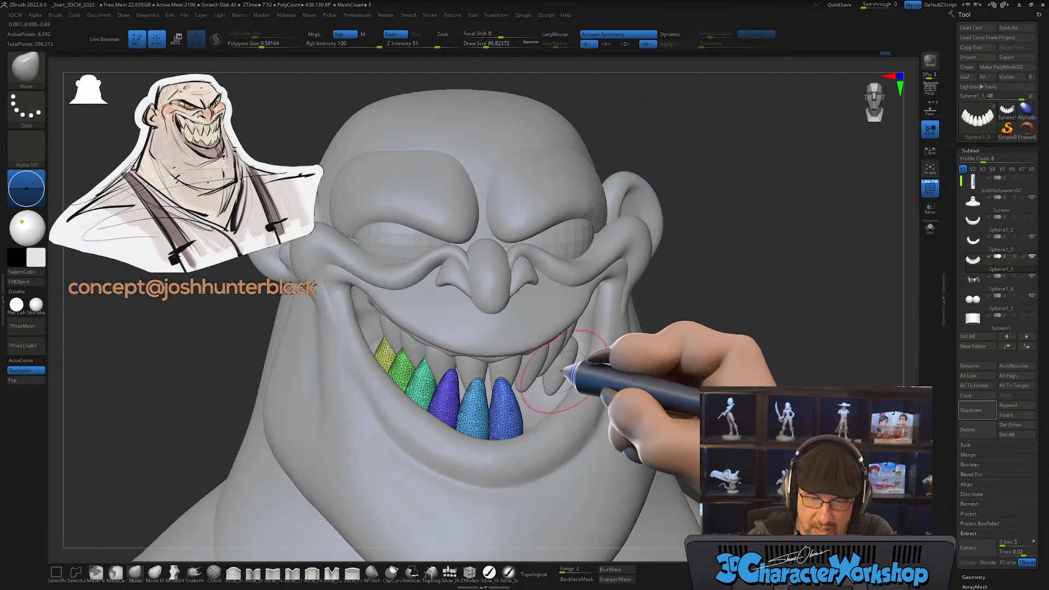
{"action": "key", "text": "space"}
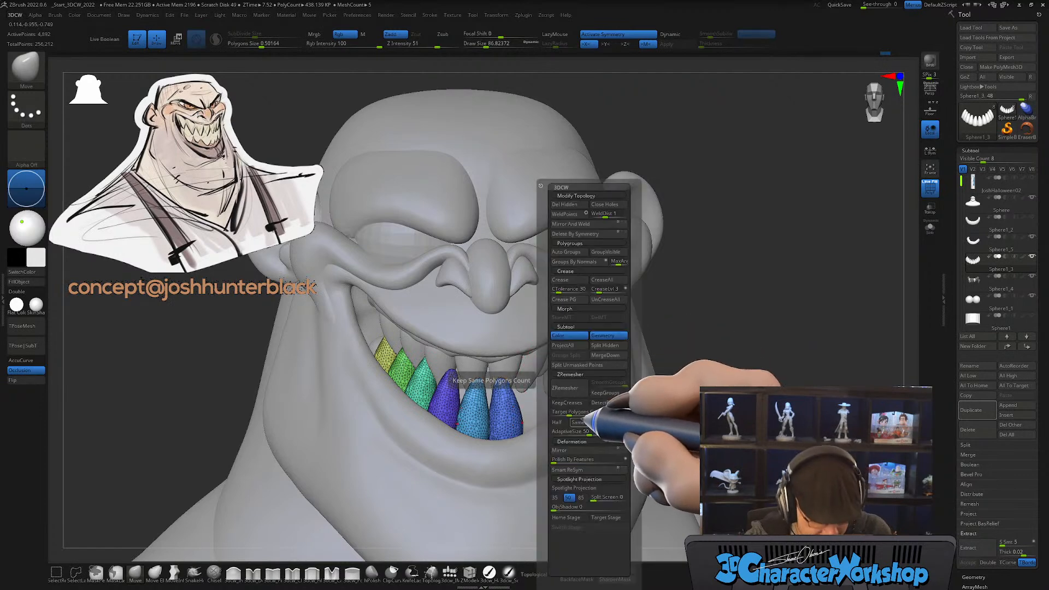
{"action": "left_click", "coordinate": [572, 206]}
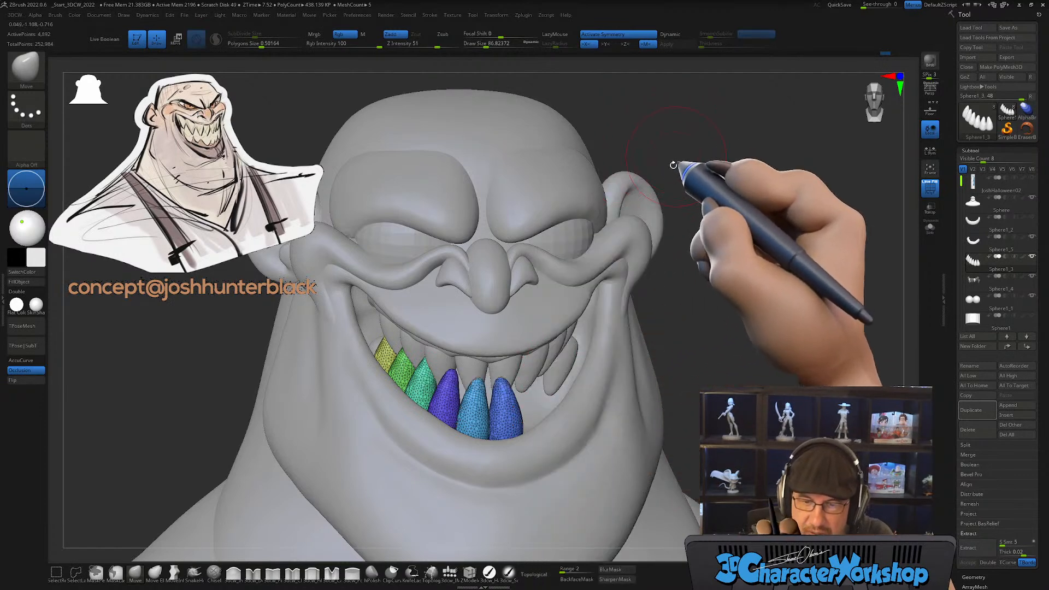
Step: Keep only the rearmost upper teeth unmasked and move and tilt them into line beneath the lip at the mouth corners
{"action": "left_click", "coordinate": [564, 361], "text": "alt"}
{"action": "mouse_move", "coordinate": [585, 341]}
{"action": "right_mouse_down"}
{"action": "mouse_move", "coordinate": [564, 326]}
{"action": "mouse_move", "coordinate": [562, 342]}
{"action": "mouse_move", "coordinate": [568, 328]}
{"action": "right_mouse_up"}
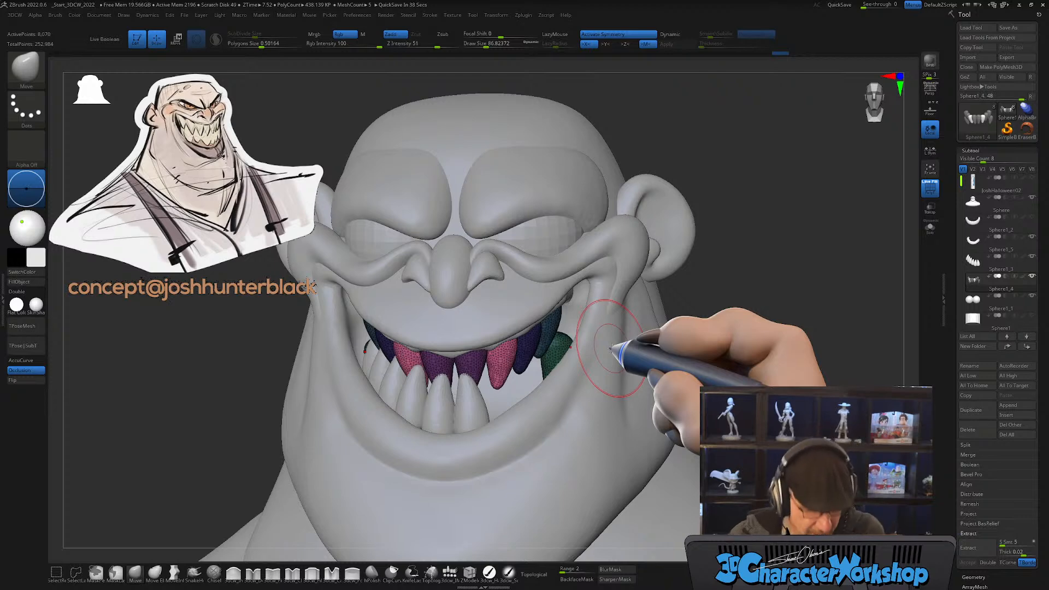
{"action": "key", "text": "w"}
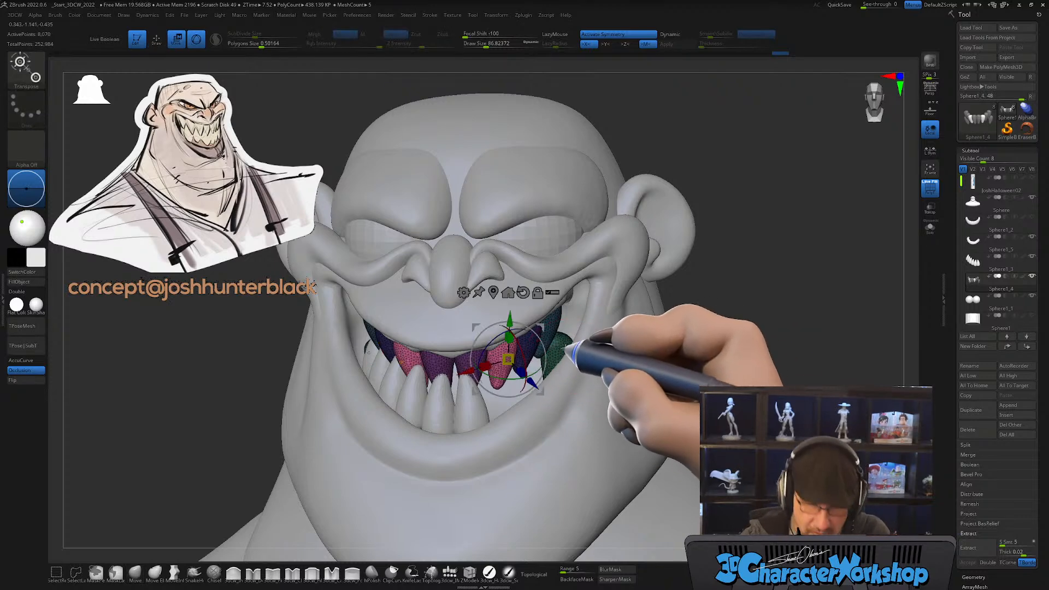
{"action": "left_click", "coordinate": [566, 350], "text": "ctrl"}
{"action": "right_click_drag", "start_coordinate": [624, 306], "coordinate": [613, 275]}
{"action": "left_click_drag", "start_coordinate": [608, 273], "coordinate": [601, 271]}
{"action": "right_click_drag", "start_coordinate": [621, 343], "coordinate": [604, 266]}
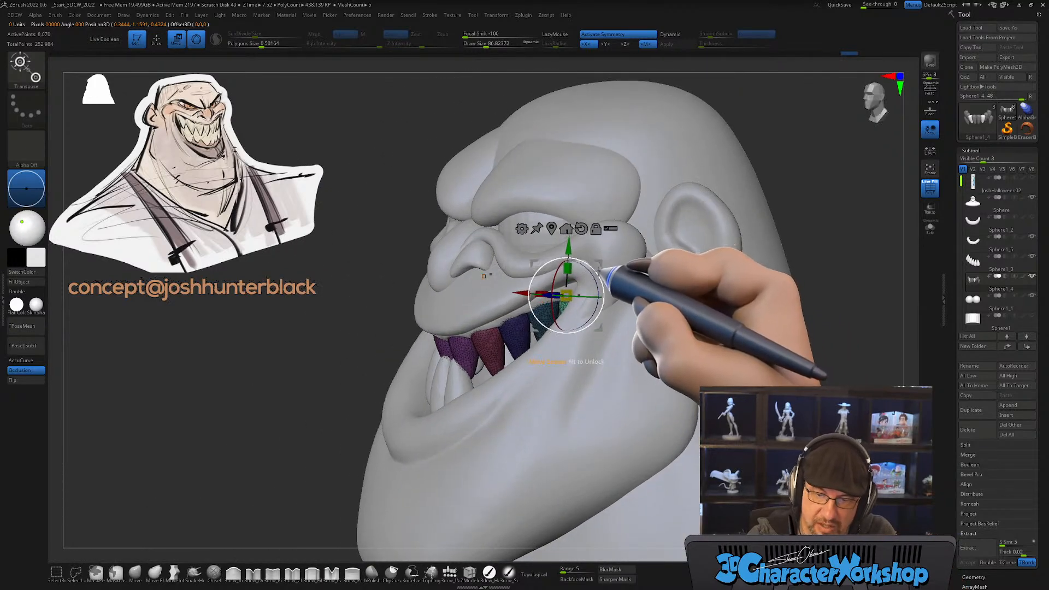
{"action": "right_click_drag", "start_coordinate": [628, 270], "coordinate": [637, 277]}
{"action": "left_click_drag", "start_coordinate": [604, 265], "coordinate": [605, 262]}
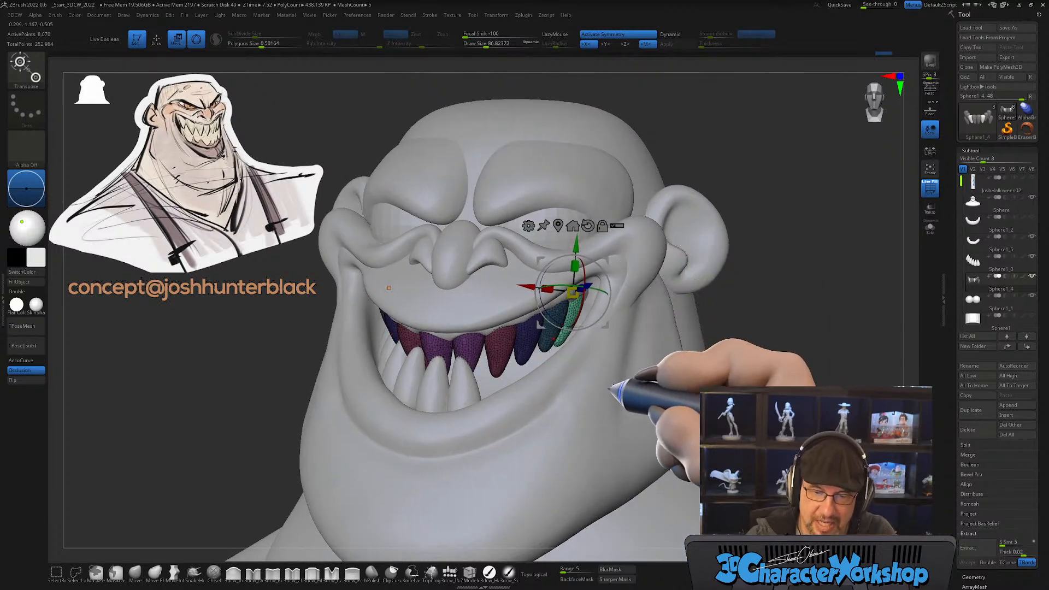
{"action": "right_click_drag", "start_coordinate": [605, 388], "coordinate": [627, 386]}
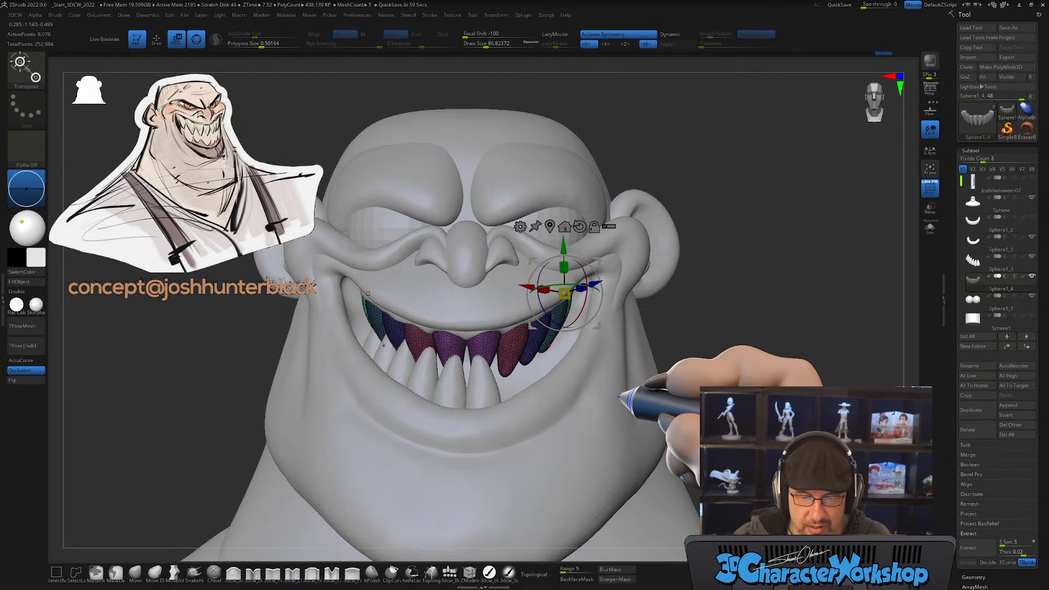
{"action": "mouse_move", "coordinate": [745, 347]}
{"action": "right_mouse_down"}
{"action": "mouse_move", "coordinate": [724, 349]}
{"action": "mouse_move", "coordinate": [745, 346]}
{"action": "right_mouse_up"}
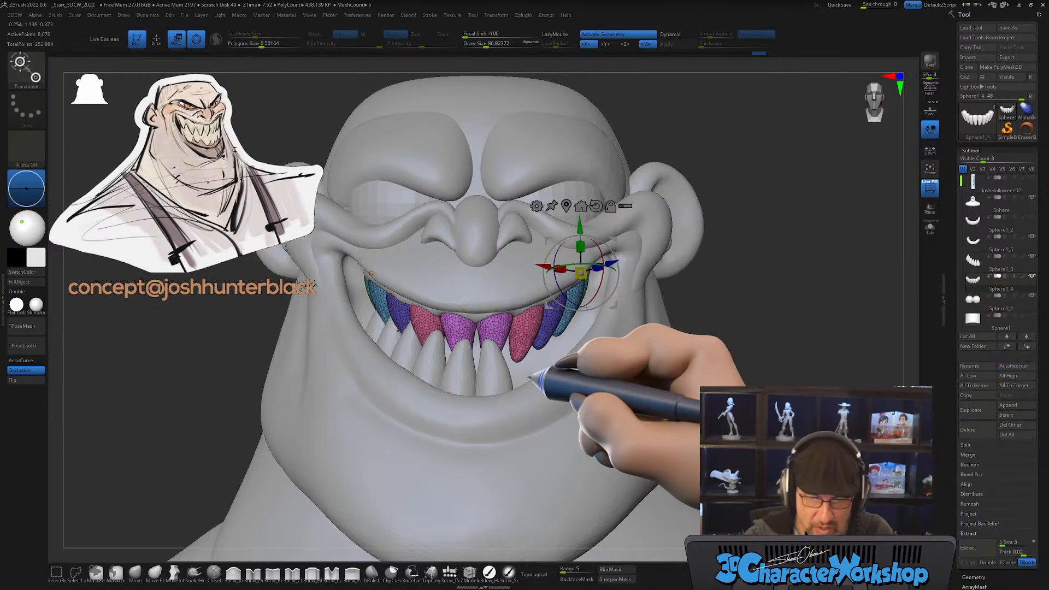
Step: Make the remaining lower teeth the active subtool, viewed from a three-quarter angle, with the Move brush ready
{"action": "key", "text": "q"}
{"action": "mouse_move", "coordinate": [531, 362]}
{"action": "right_mouse_down", "text": "ctrl"}
{"action": "mouse_move", "coordinate": [535, 351]}
{"action": "mouse_move", "coordinate": [532, 374]}
{"action": "mouse_move", "coordinate": [545, 371]}
{"action": "mouse_move", "coordinate": [536, 377]}
{"action": "mouse_move", "coordinate": [544, 386]}
{"action": "mouse_move", "coordinate": [533, 386]}
{"action": "right_mouse_up", "text": "ctrl"}
{"action": "right_click_drag", "start_coordinate": [531, 344], "coordinate": [499, 365]}
{"action": "left_click", "coordinate": [504, 381], "text": "alt"}
{"action": "mouse_move", "coordinate": [562, 417]}
{"action": "right_mouse_down"}
{"action": "mouse_move", "coordinate": [567, 425]}
{"action": "mouse_move", "coordinate": [555, 421]}
{"action": "mouse_move", "coordinate": [526, 355]}
{"action": "mouse_move", "coordinate": [532, 382]}
{"action": "right_mouse_up"}
{"action": "key", "text": "w"}
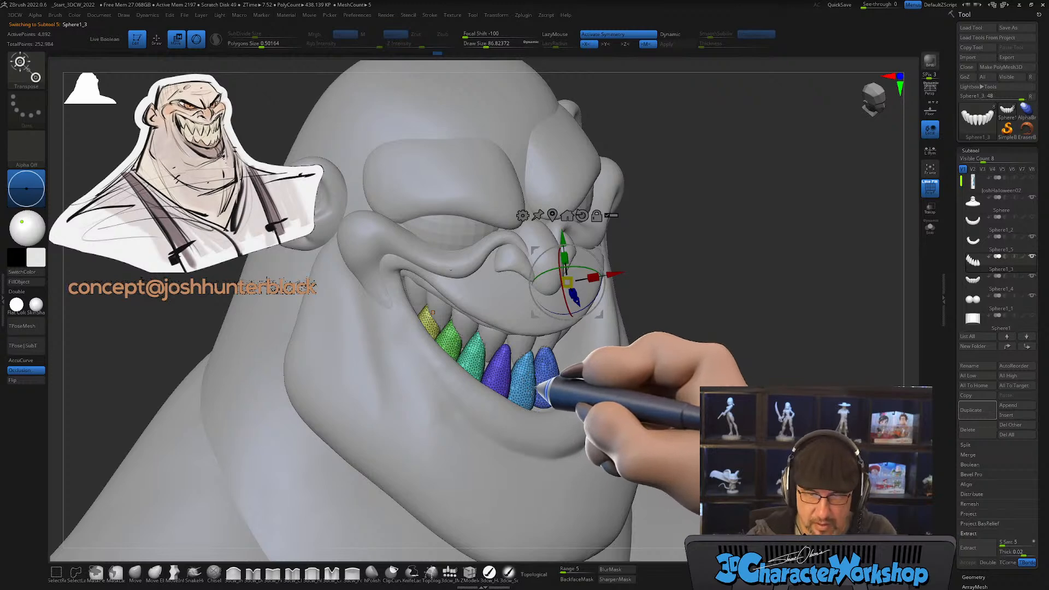
{"action": "key", "text": "q"}
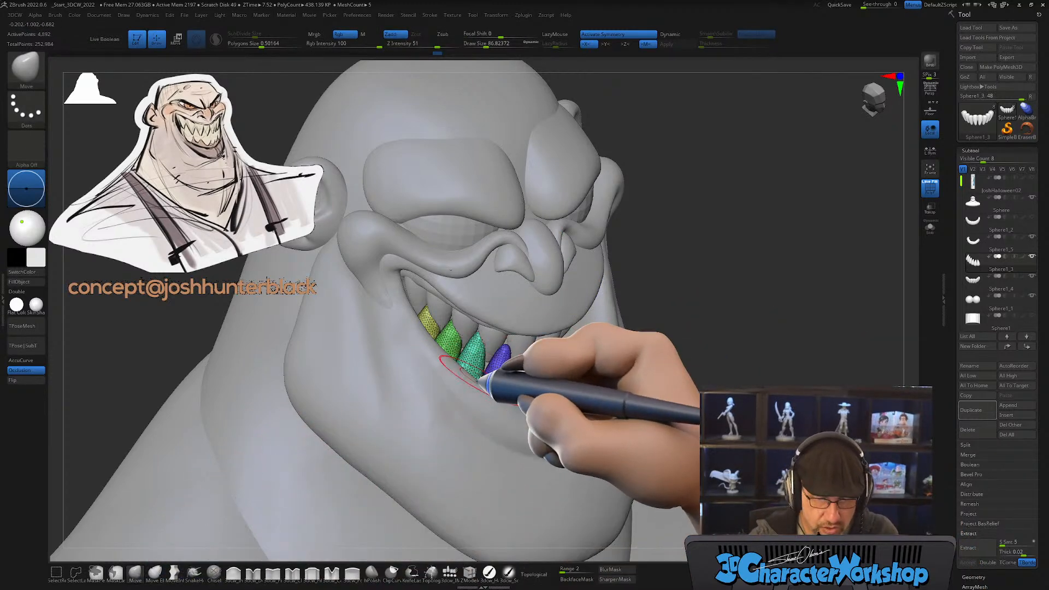
{"action": "key", "text": "bracketleft"}
{"action": "key", "text": "bracketleft"}
{"action": "key", "text": "bracketleft"}
{"action": "key", "text": "bracketleft"}
{"action": "key", "text": "bracketleft"}
{"action": "key", "text": "bracketleft"}
{"action": "key", "text": "bracketleft"}
{"action": "key", "text": "bracketleft"}
{"action": "key", "text": "bracketleft"}
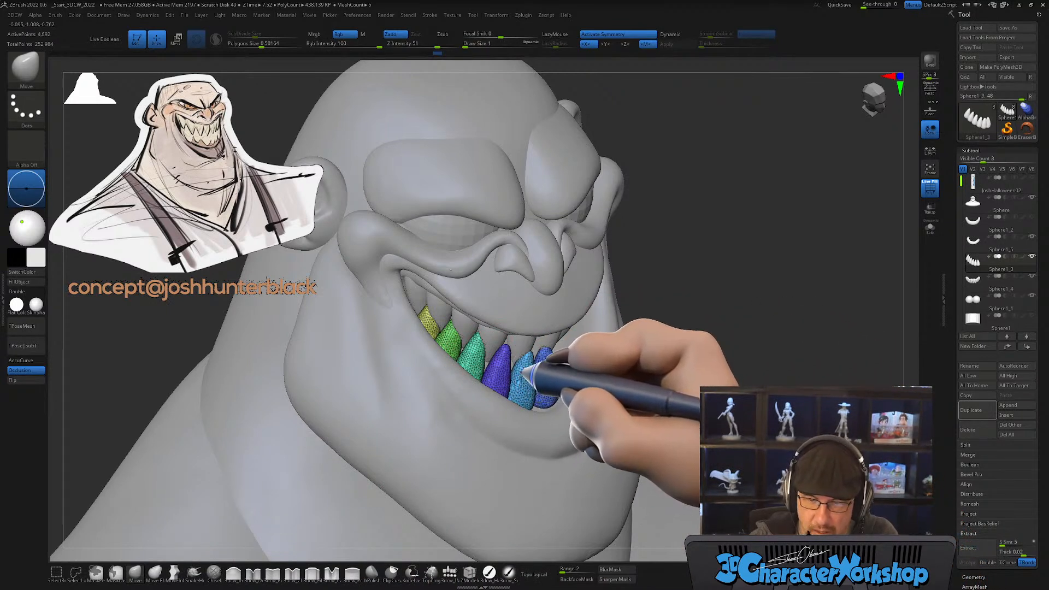
{"action": "key", "text": "ctrl+z"}
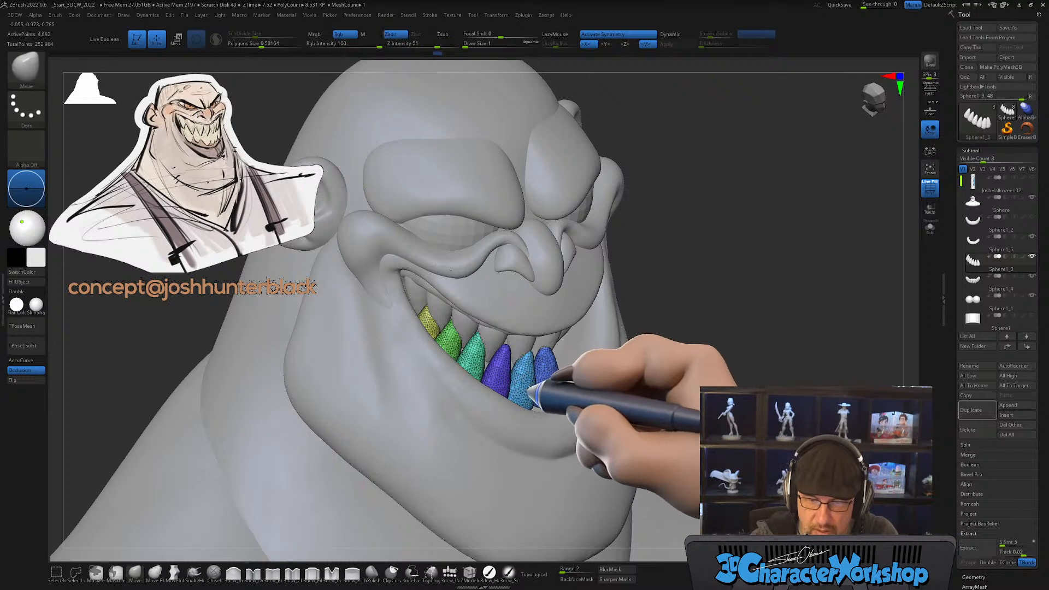
{"action": "key", "text": "s"}
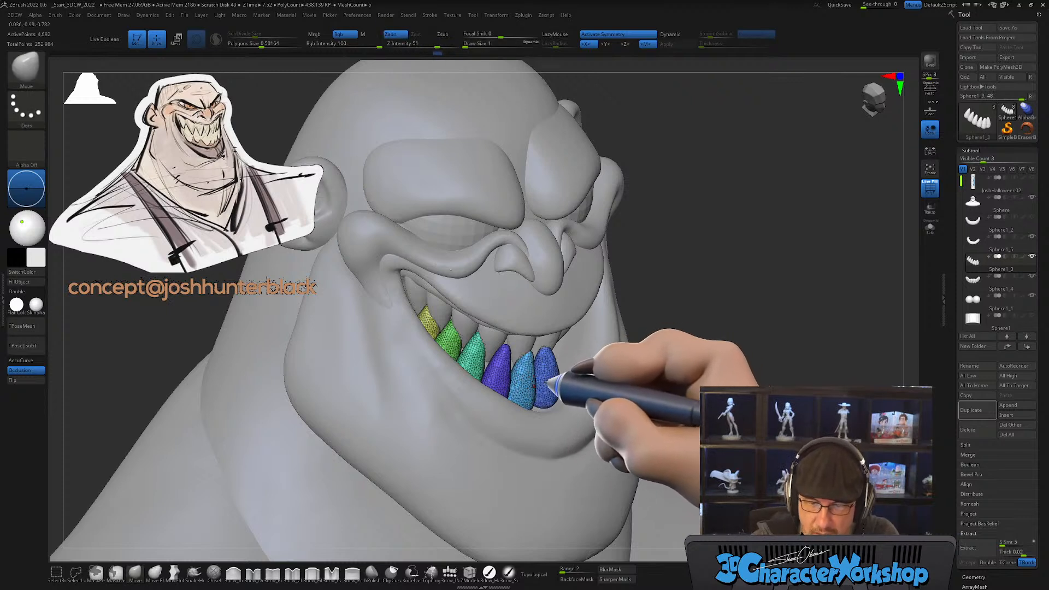
{"action": "key", "text": "ctrl+z"}
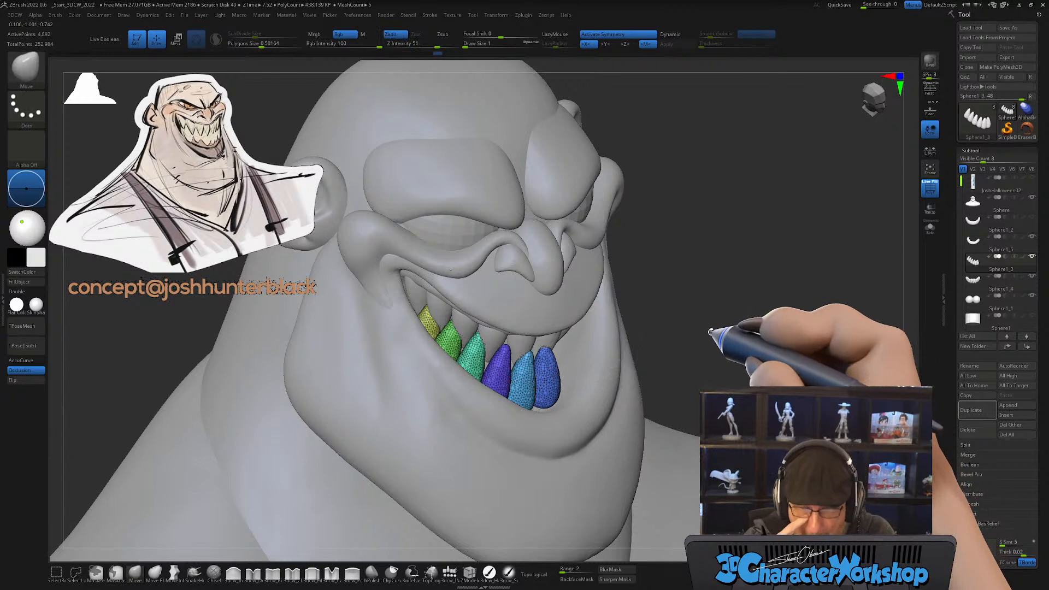
Step: Turn off symmetry for the lower teeth and set the Move brush's draw size to about 83
{"action": "key", "text": "x"}
{"action": "key", "text": "ctrl+z"}
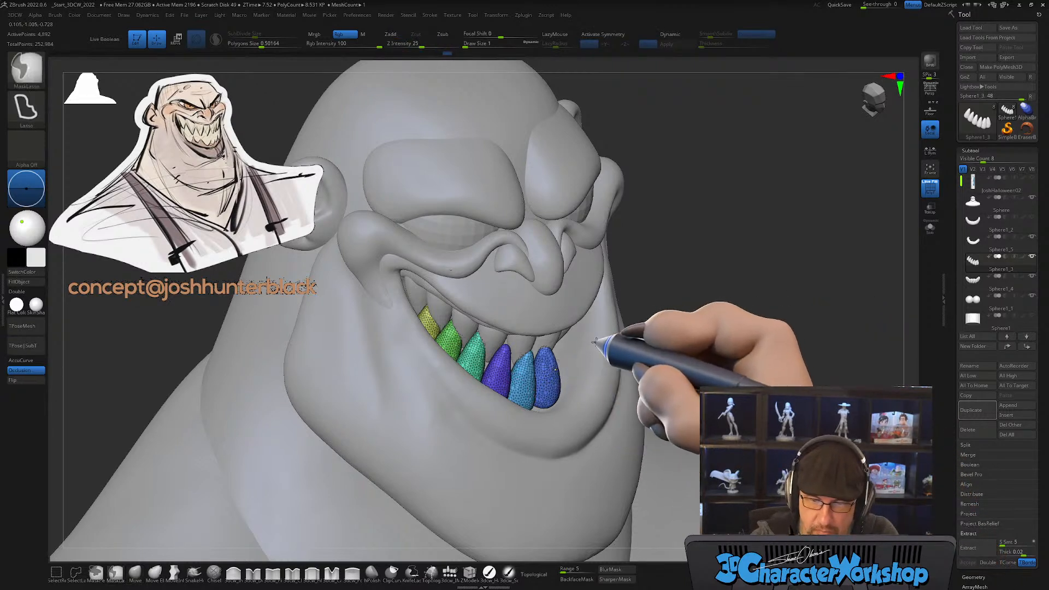
{"action": "key", "text": "s"}
{"action": "left_click_drag", "start_coordinate": [598, 360], "coordinate": [594, 355]}
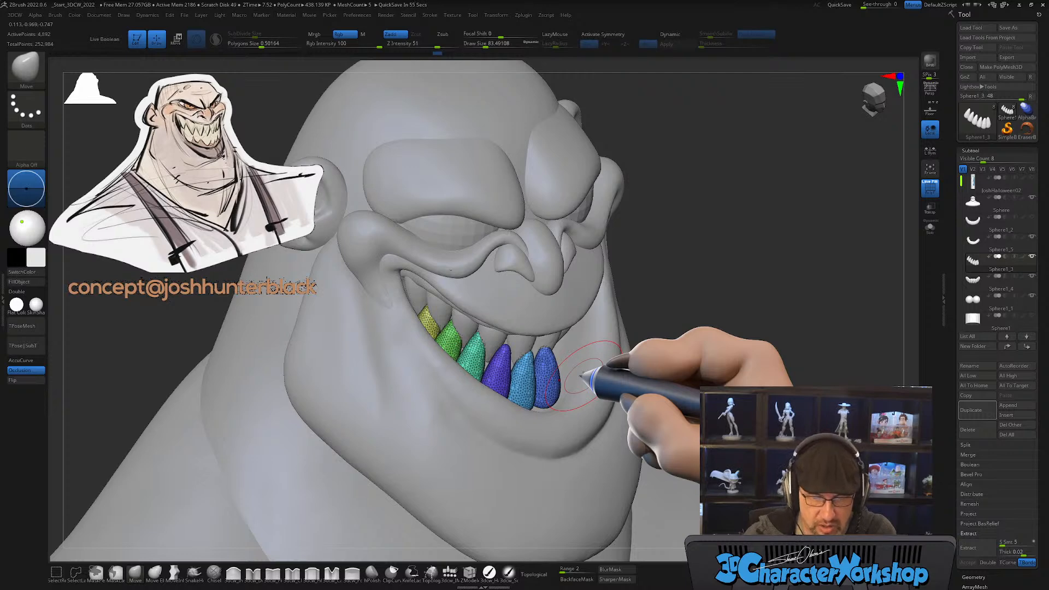
Step: Isolate the second and third lower teeth from the mouth corner one at a time with masks and fit them between the upper teeth
{"action": "right_click_drag", "start_coordinate": [548, 376], "coordinate": [520, 361]}
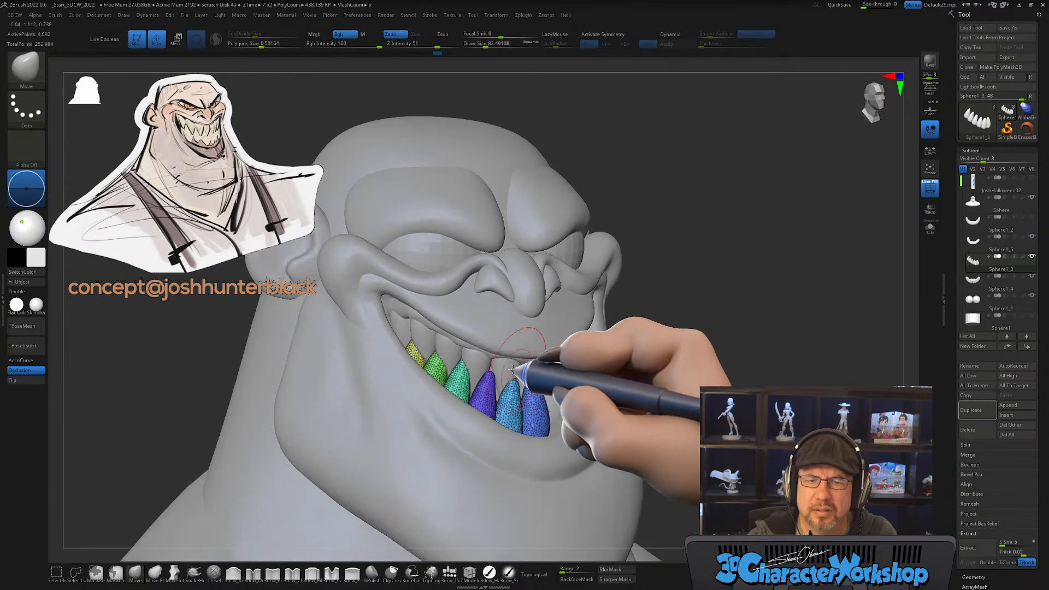
{"action": "mouse_move", "coordinate": [473, 316]}
{"action": "right_mouse_down"}
{"action": "mouse_move", "coordinate": [506, 302]}
{"action": "mouse_move", "coordinate": [497, 306]}
{"action": "right_mouse_up"}
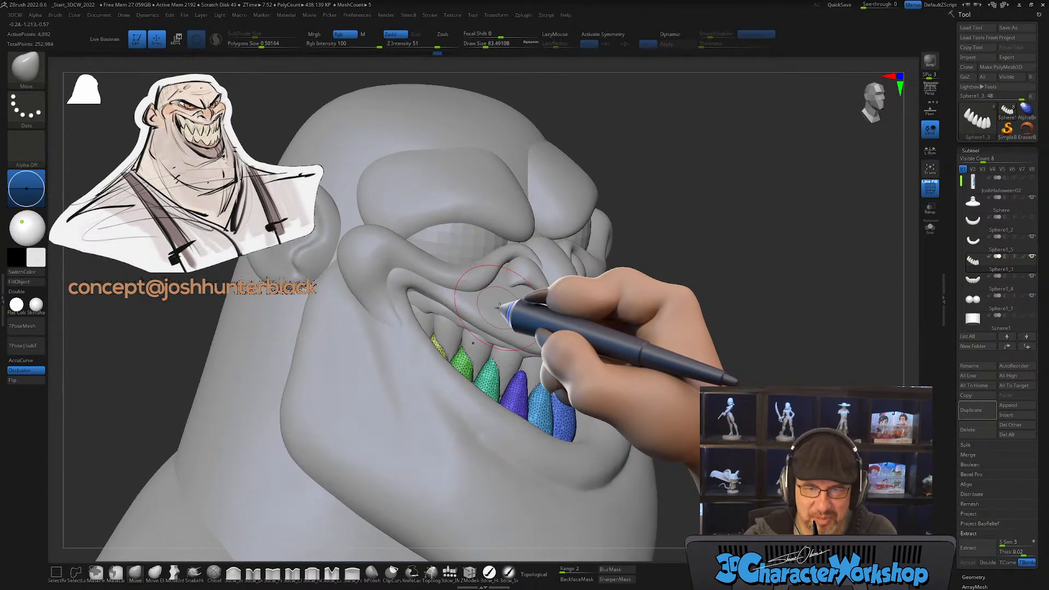
{"action": "mouse_move", "coordinate": [495, 347]}
{"action": "right_mouse_down"}
{"action": "mouse_move", "coordinate": [499, 363]}
{"action": "mouse_move", "coordinate": [501, 333]}
{"action": "right_mouse_up"}
{"action": "key", "text": "w"}
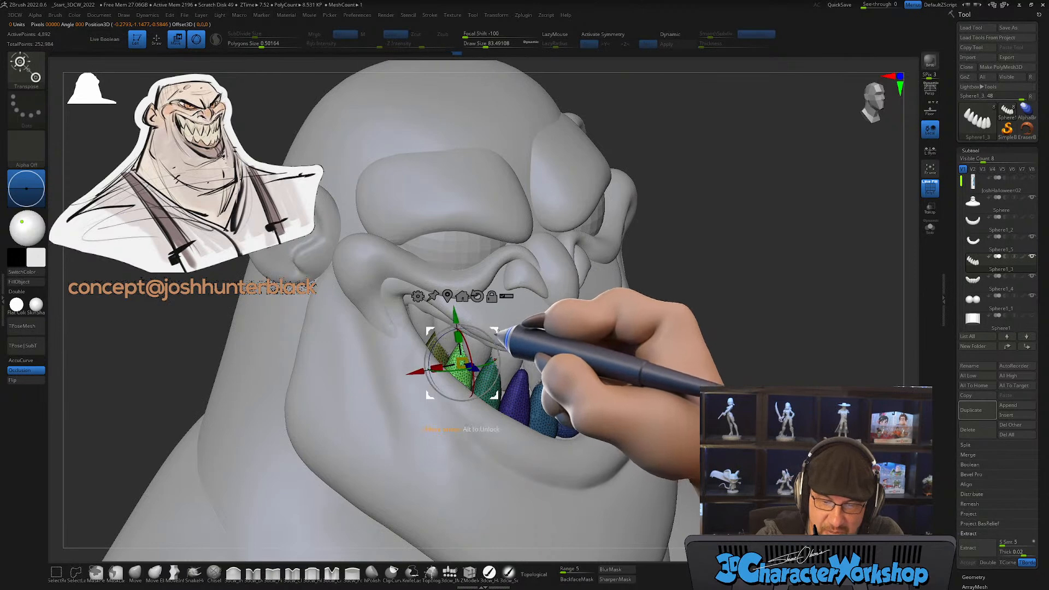
{"action": "right_click_drag", "start_coordinate": [508, 311], "coordinate": [549, 346]}
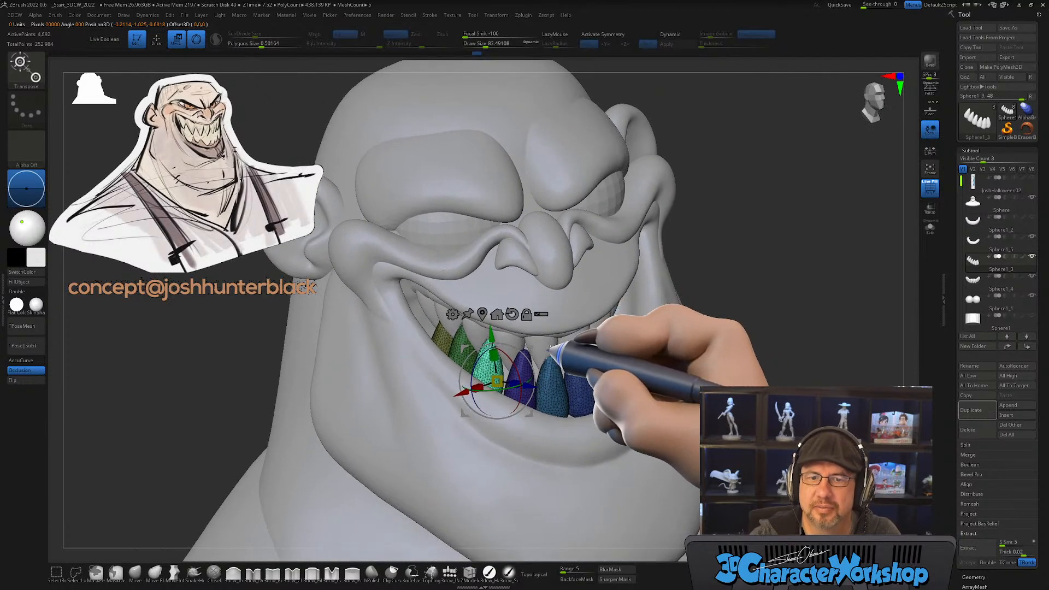
{"action": "right_click_drag", "start_coordinate": [584, 287], "coordinate": [595, 314]}
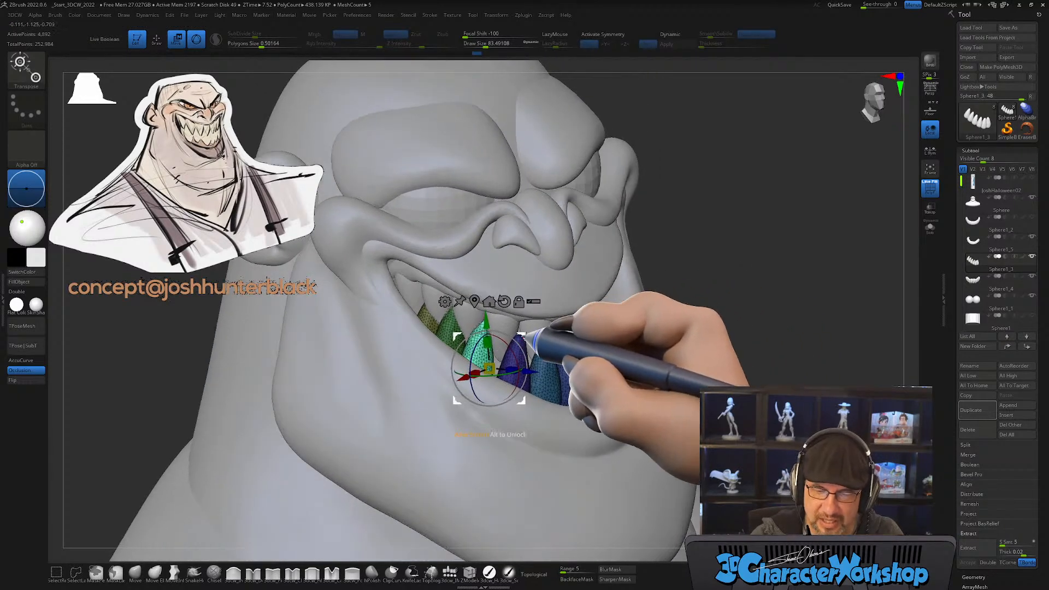
Step: Leave only the purple lower tooth unmasked and move it into place in the gap between the upper teeth
{"action": "left_click", "coordinate": [517, 352], "text": "ctrl"}
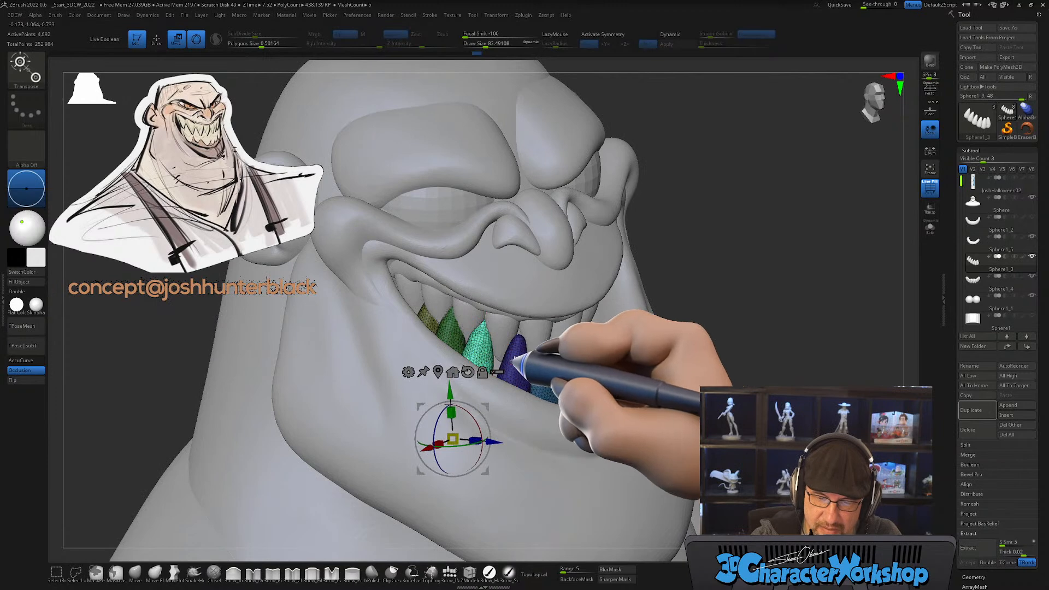
{"action": "left_click", "coordinate": [514, 359], "text": "alt"}
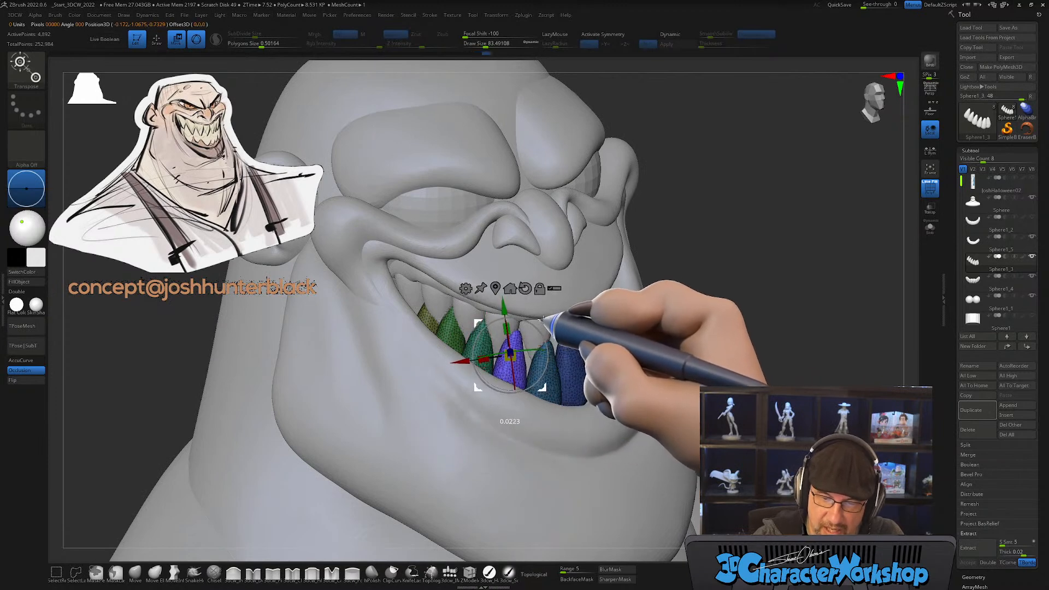
{"action": "right_click_drag", "start_coordinate": [557, 311], "coordinate": [584, 332]}
{"action": "right_click_drag", "start_coordinate": [560, 372], "coordinate": [510, 316]}
{"action": "left_click_drag", "start_coordinate": [503, 314], "coordinate": [506, 314]}
{"action": "right_click_drag", "start_coordinate": [509, 314], "coordinate": [563, 334]}
Step: Hide the dark blue front lower tooth on the character's left side and delete the hidden geometry
{"action": "key", "text": "q"}
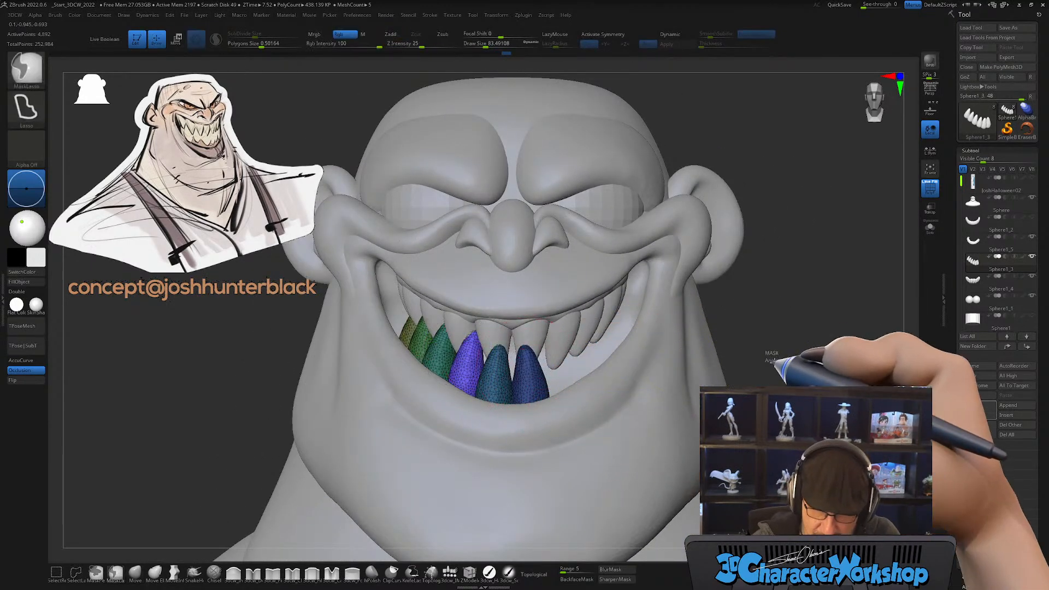
{"action": "left_click", "coordinate": [529, 374], "text": "ctrl+shift"}
{"action": "left_click", "coordinate": [563, 334], "text": "ctrl+shift"}
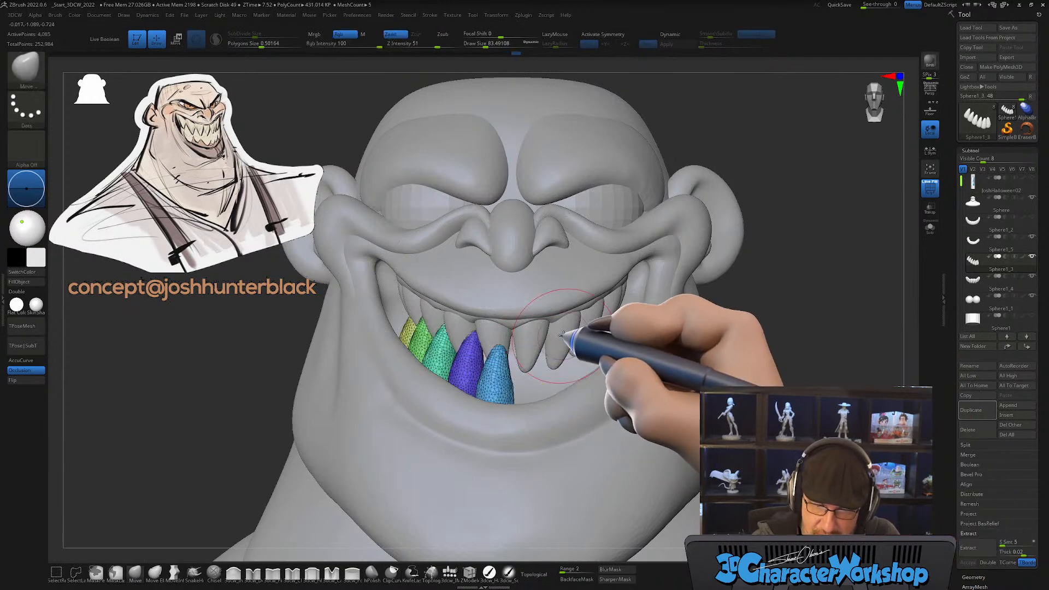
{"action": "key", "text": "space"}
{"action": "left_click", "coordinate": [550, 202]}
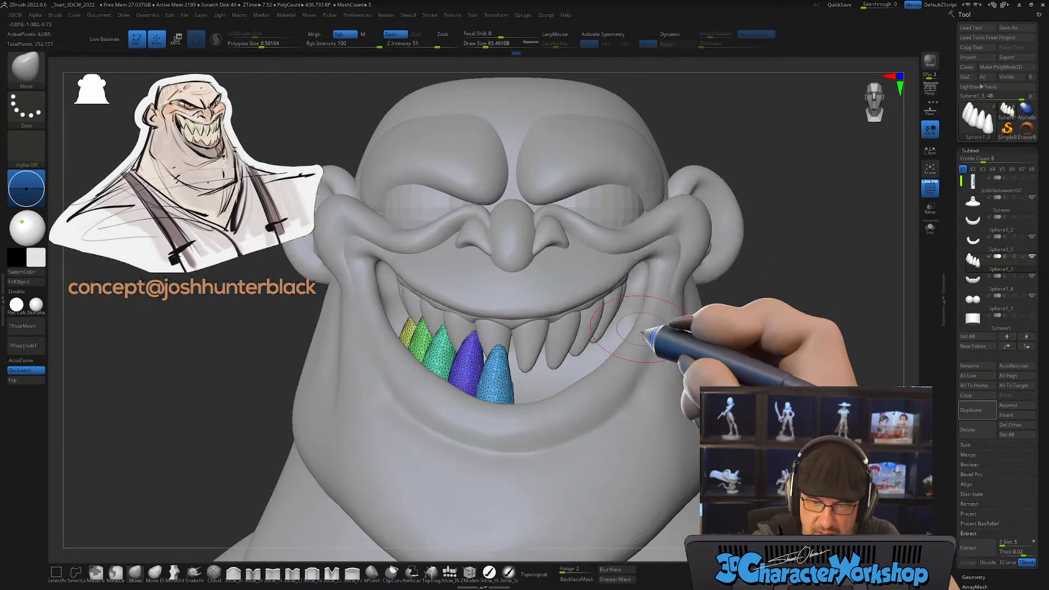
Step: Mask every lower tooth except the light blue front one and shift it towards the middle of the mouth
{"action": "right_click_drag", "start_coordinate": [546, 342], "coordinate": [543, 357], "text": "ctrl"}
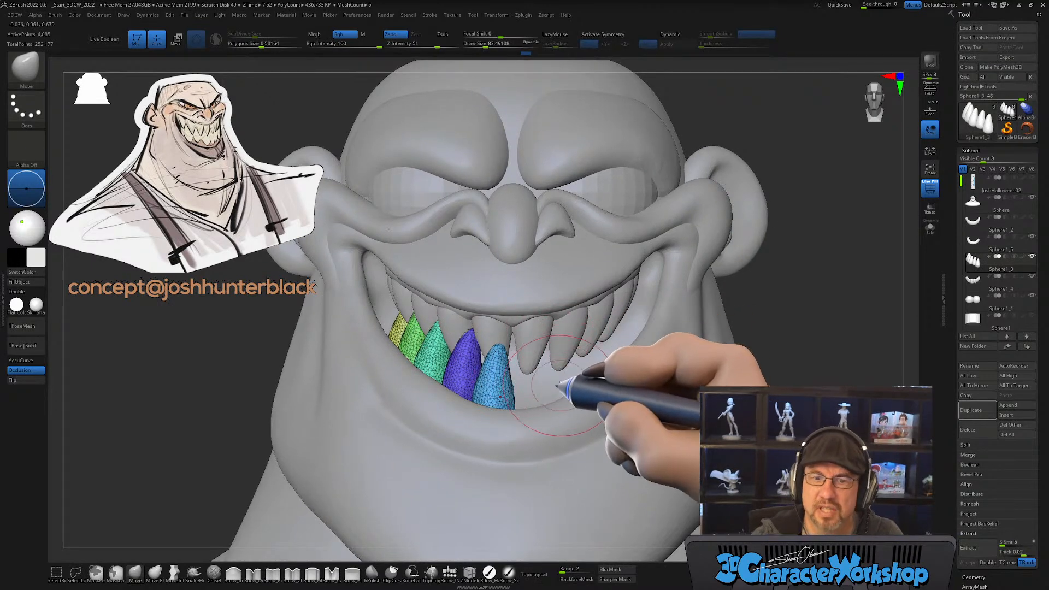
{"action": "right_click_drag", "start_coordinate": [543, 346], "coordinate": [500, 385]}
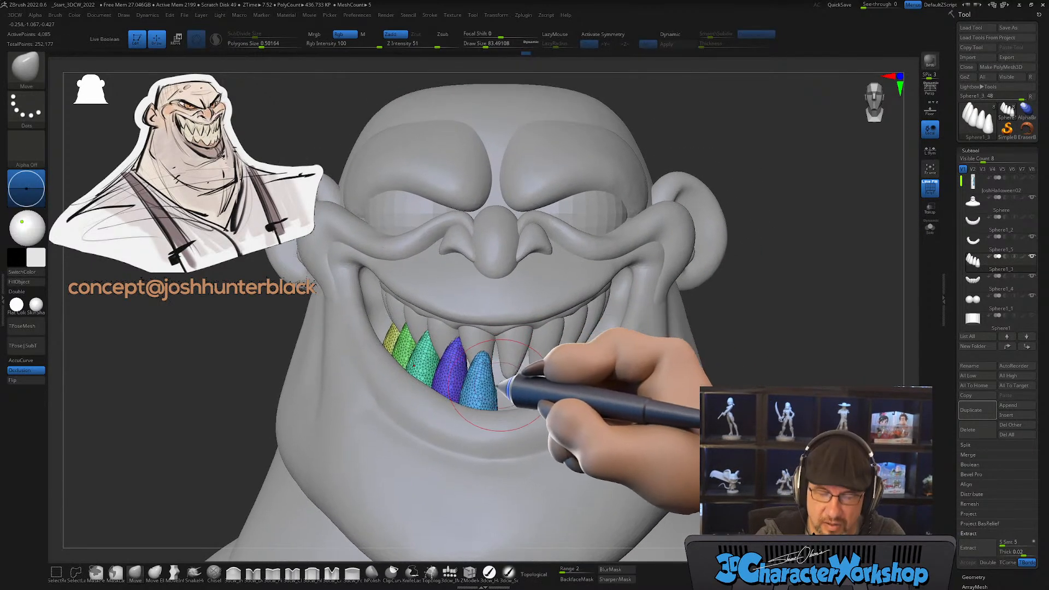
{"action": "key", "text": "w"}
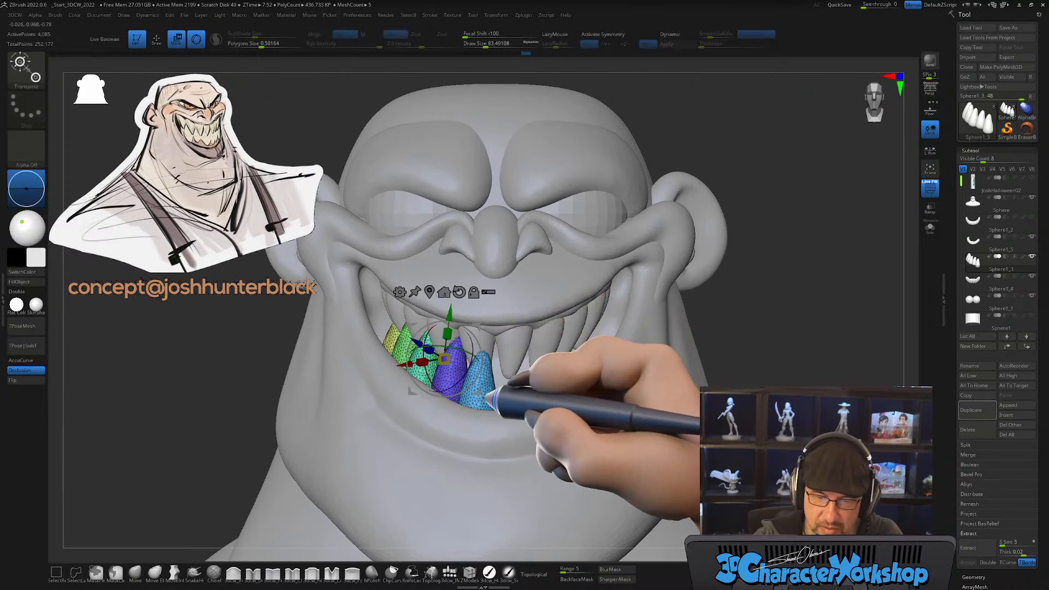
{"action": "left_click", "coordinate": [488, 397], "text": "ctrl"}
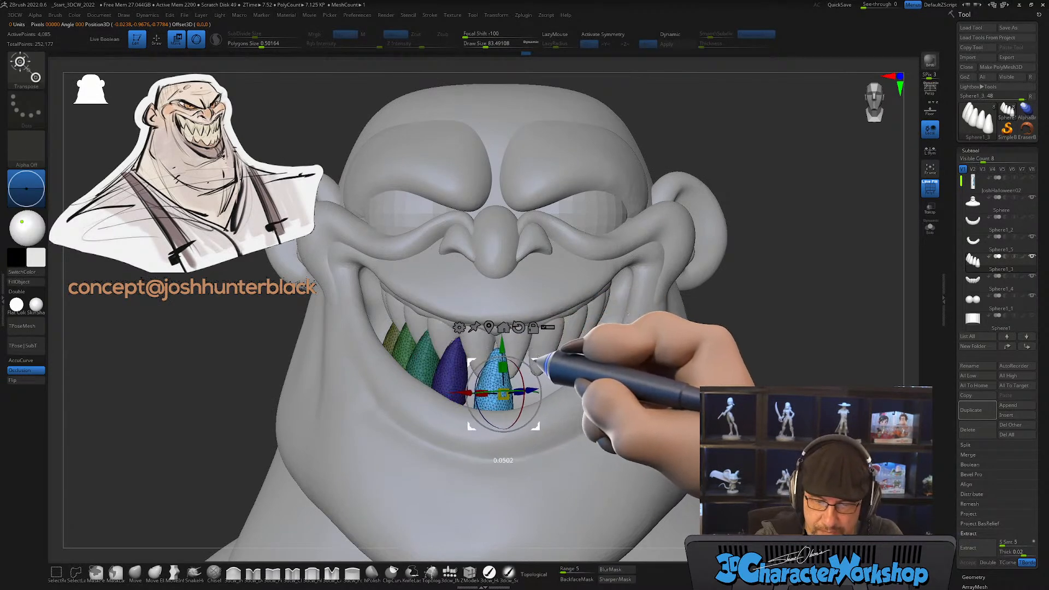
{"action": "left_click_drag", "start_coordinate": [533, 358], "coordinate": [533, 356]}
Step: Rotate the light blue centre tooth upright, adjust its depth against the lip and clear the mask
{"action": "right_click_drag", "start_coordinate": [561, 373], "coordinate": [549, 380]}
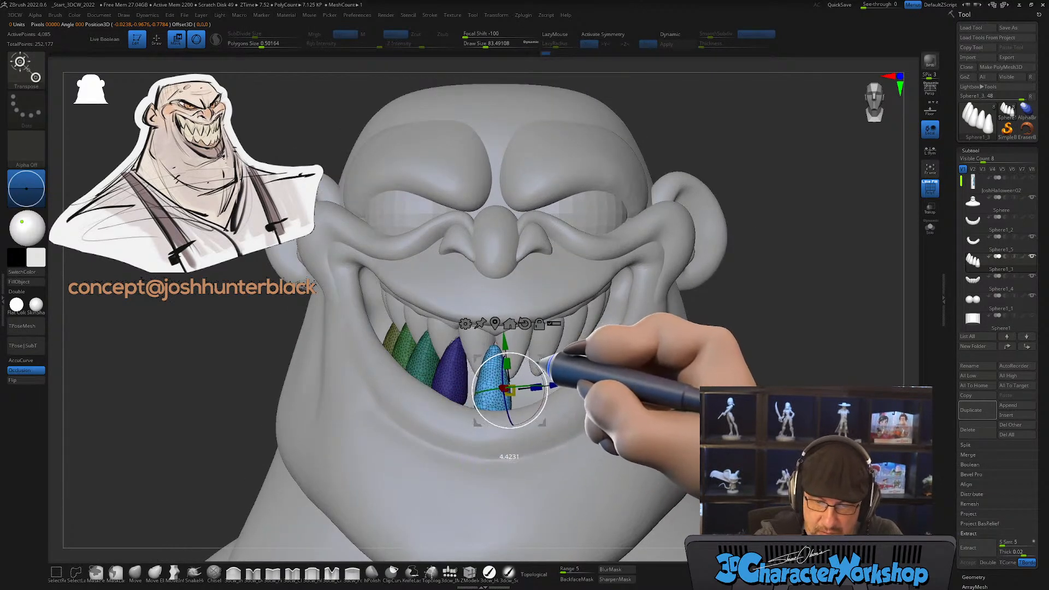
{"action": "right_click_drag", "start_coordinate": [559, 336], "coordinate": [563, 384]}
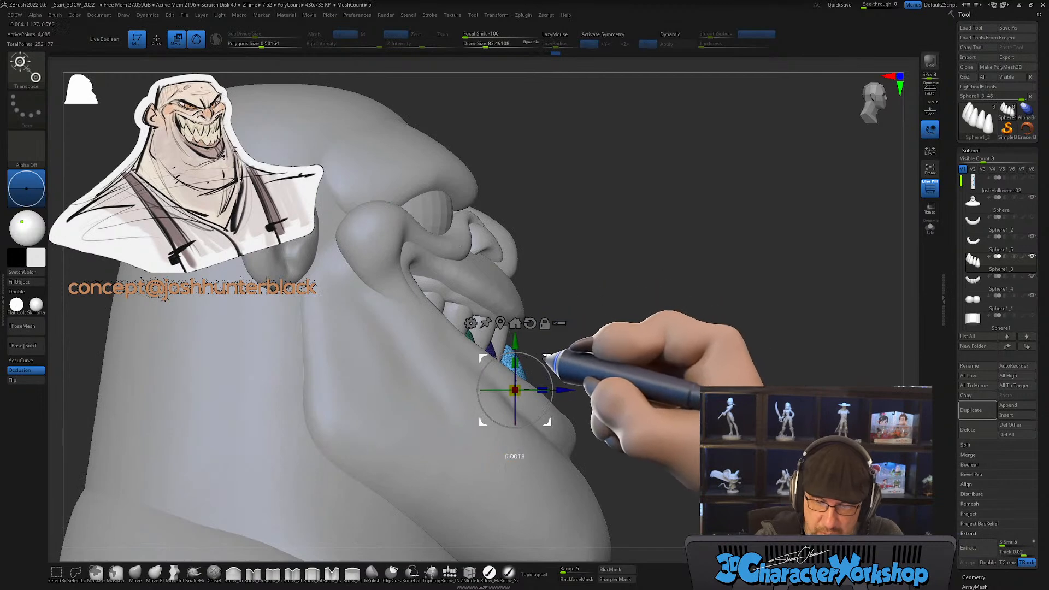
{"action": "right_click_drag", "start_coordinate": [546, 355], "coordinate": [565, 391]}
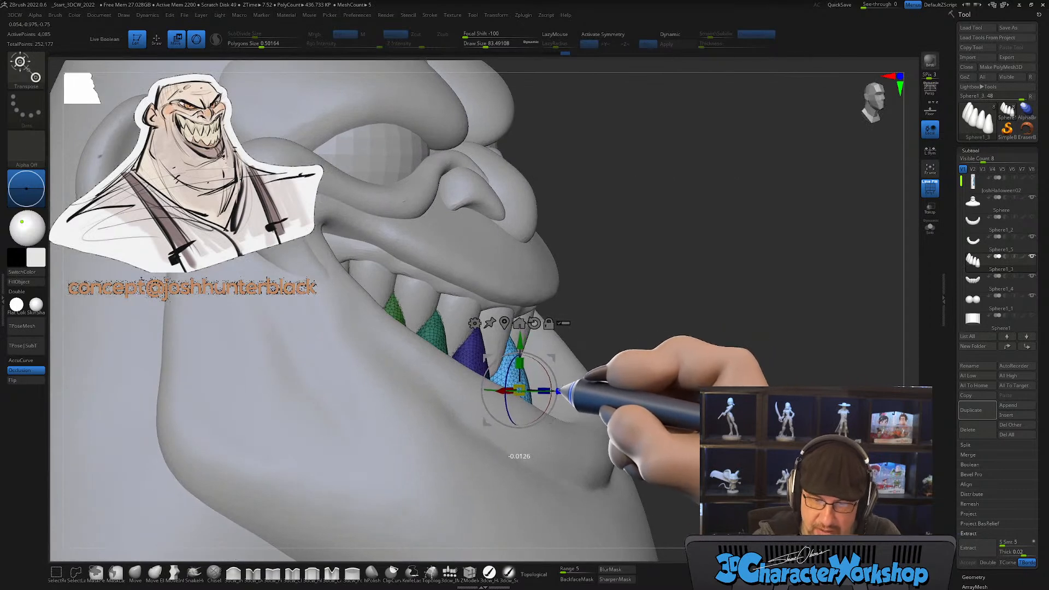
{"action": "right_click_drag", "start_coordinate": [602, 355], "coordinate": [581, 370]}
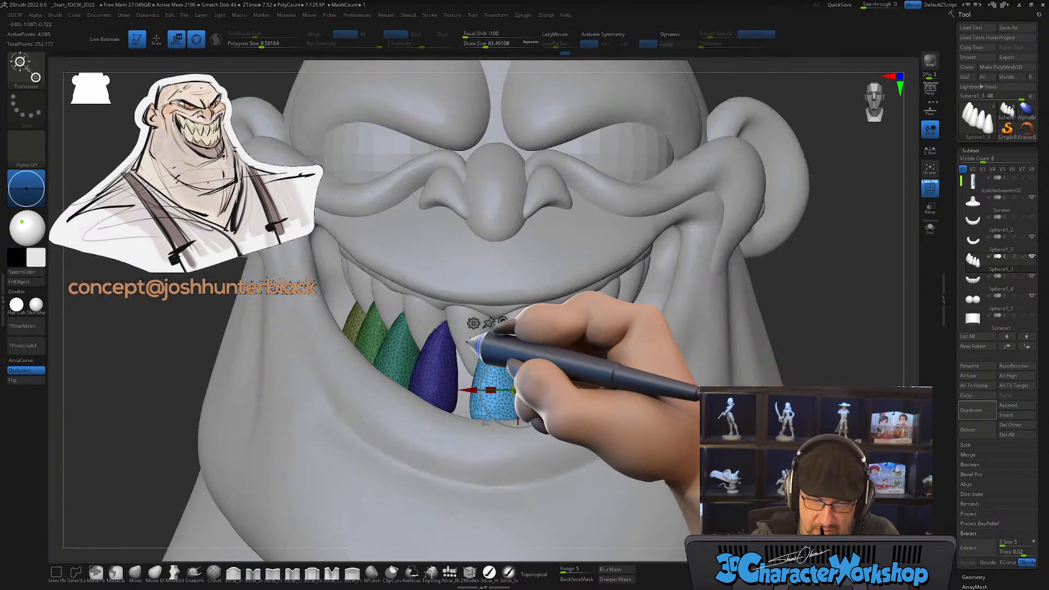
{"action": "right_click_drag", "start_coordinate": [475, 327], "coordinate": [479, 348], "text": "alt"}
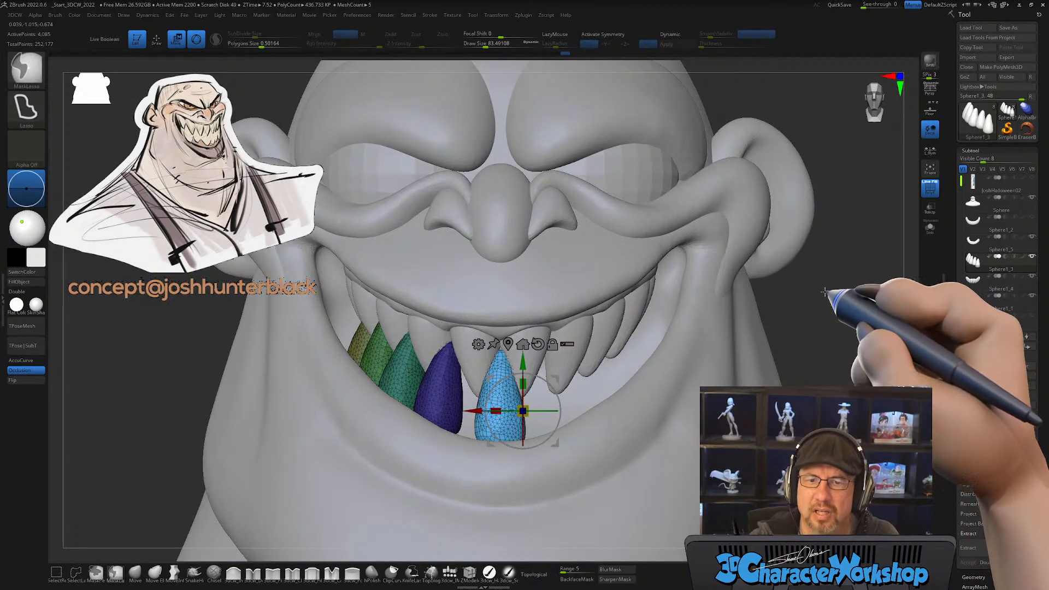
{"action": "right_click_drag", "start_coordinate": [822, 303], "coordinate": [816, 291], "text": "ctrl"}
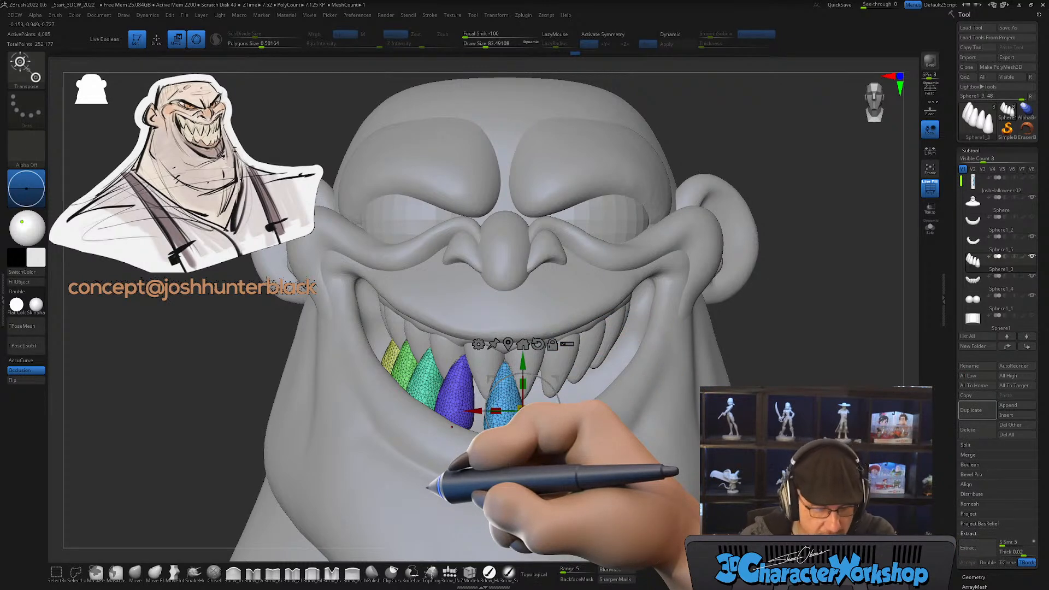
Step: Return to the Move brush, adjust its draw size and nudge the centre lower tooth with topological masking
{"action": "key", "text": "q"}
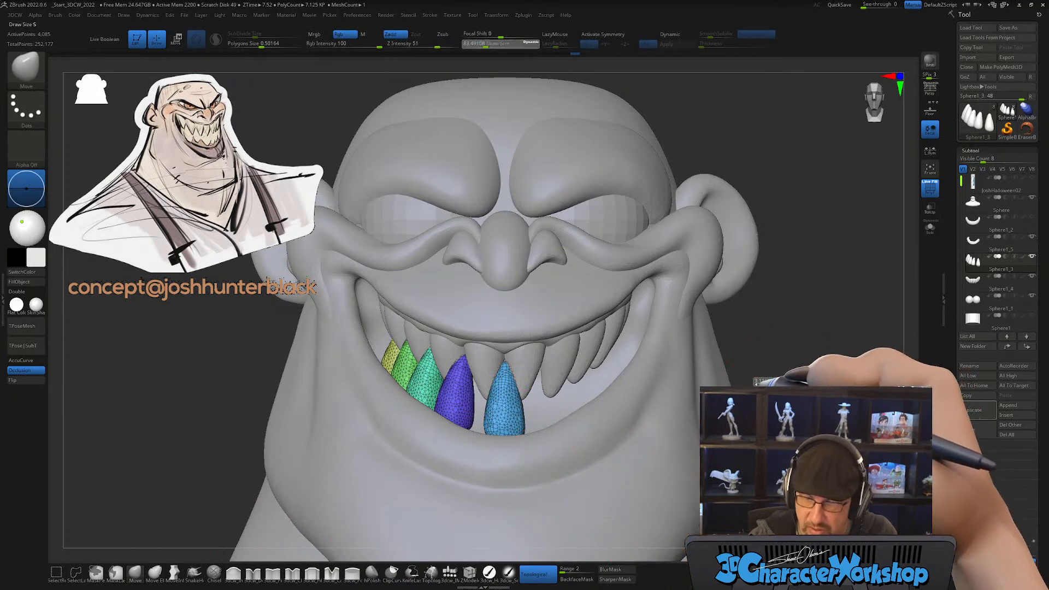
{"action": "left_click_drag", "start_coordinate": [752, 385], "coordinate": [683, 391]}
{"action": "left_click_drag", "start_coordinate": [518, 411], "coordinate": [509, 410]}
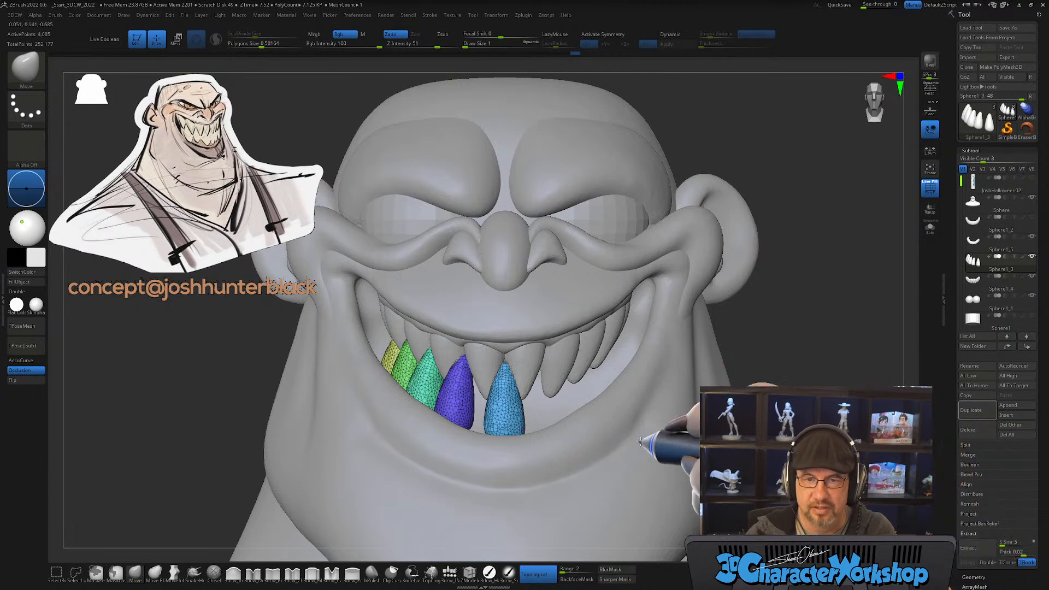
{"action": "mouse_move", "coordinate": [521, 311]}
{"action": "right_mouse_down"}
{"action": "mouse_move", "coordinate": [536, 314]}
{"action": "mouse_move", "coordinate": [533, 345]}
{"action": "mouse_move", "coordinate": [574, 304]}
{"action": "mouse_move", "coordinate": [534, 347]}
{"action": "mouse_move", "coordinate": [571, 356]}
{"action": "mouse_move", "coordinate": [520, 402]}
{"action": "mouse_move", "coordinate": [525, 391]}
{"action": "mouse_move", "coordinate": [504, 398]}
{"action": "right_mouse_up"}
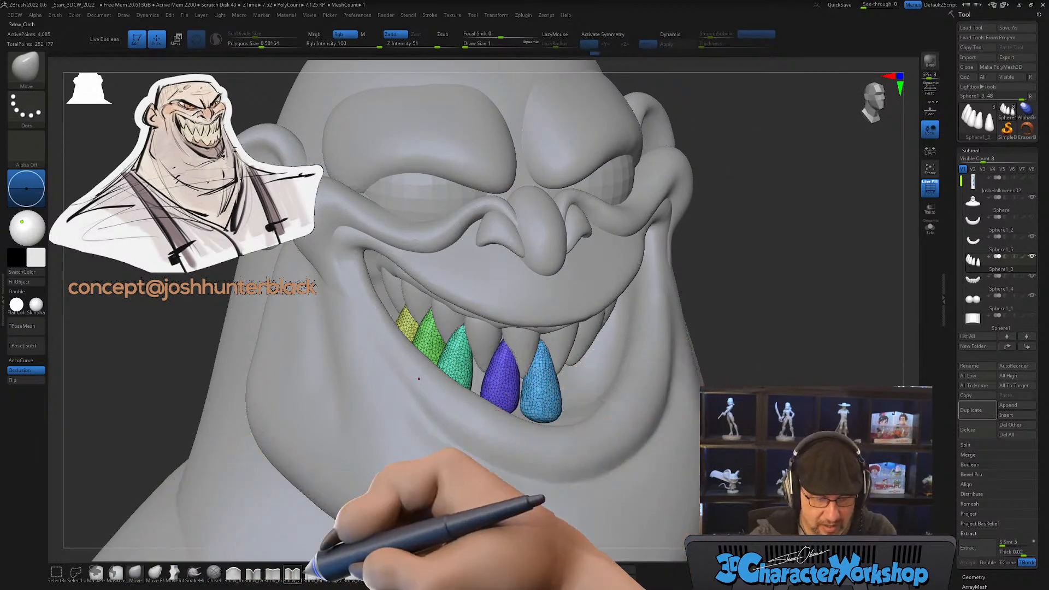
{"action": "right_click_drag", "start_coordinate": [741, 356], "coordinate": [708, 338], "text": "ctrl"}
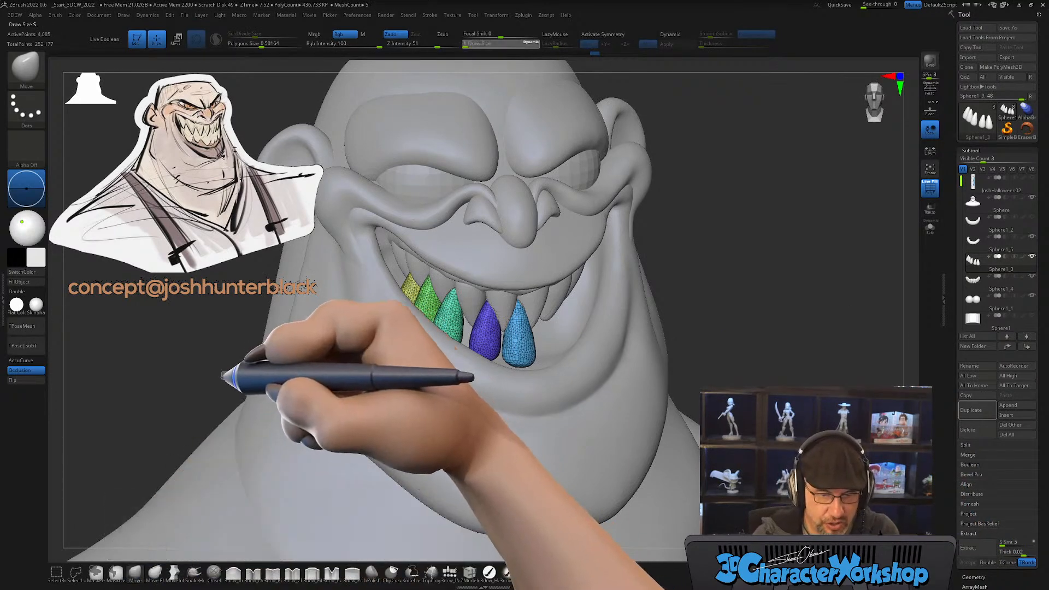
Step: Resize the Move brush, enable its Topological option and refine the placement of the individual lower teeth
{"action": "key", "text": "s"}
{"action": "left_click_drag", "start_coordinate": [239, 376], "coordinate": [214, 383]}
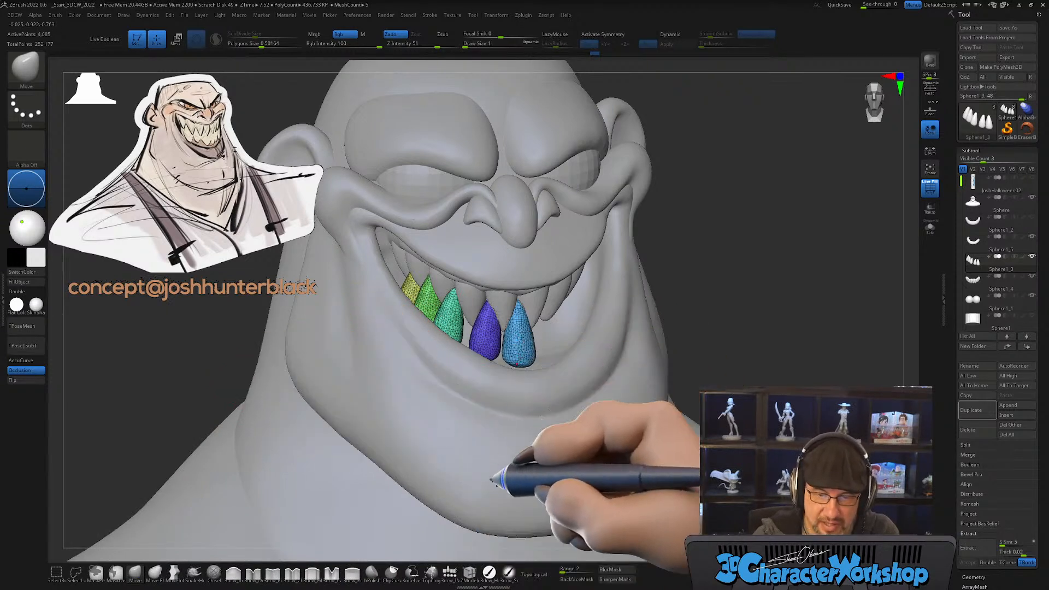
{"action": "left_click", "coordinate": [529, 573]}
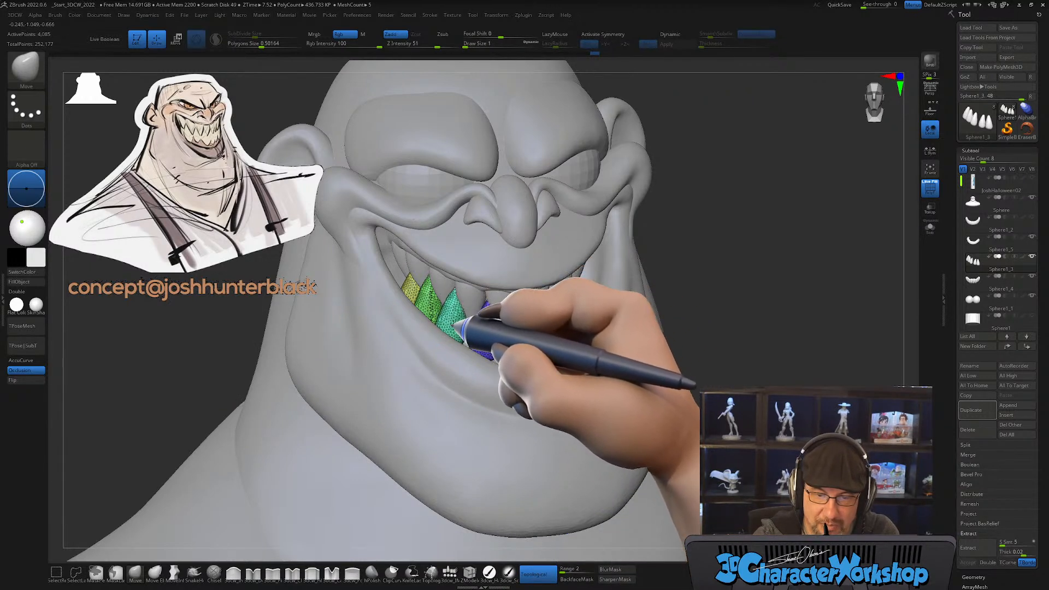
{"action": "right_click_drag", "start_coordinate": [479, 292], "coordinate": [488, 350]}
{"action": "mouse_move", "coordinate": [562, 305]}
{"action": "right_mouse_down"}
{"action": "mouse_move", "coordinate": [577, 296]}
{"action": "mouse_move", "coordinate": [549, 305]}
{"action": "mouse_move", "coordinate": [562, 307]}
{"action": "right_mouse_up"}
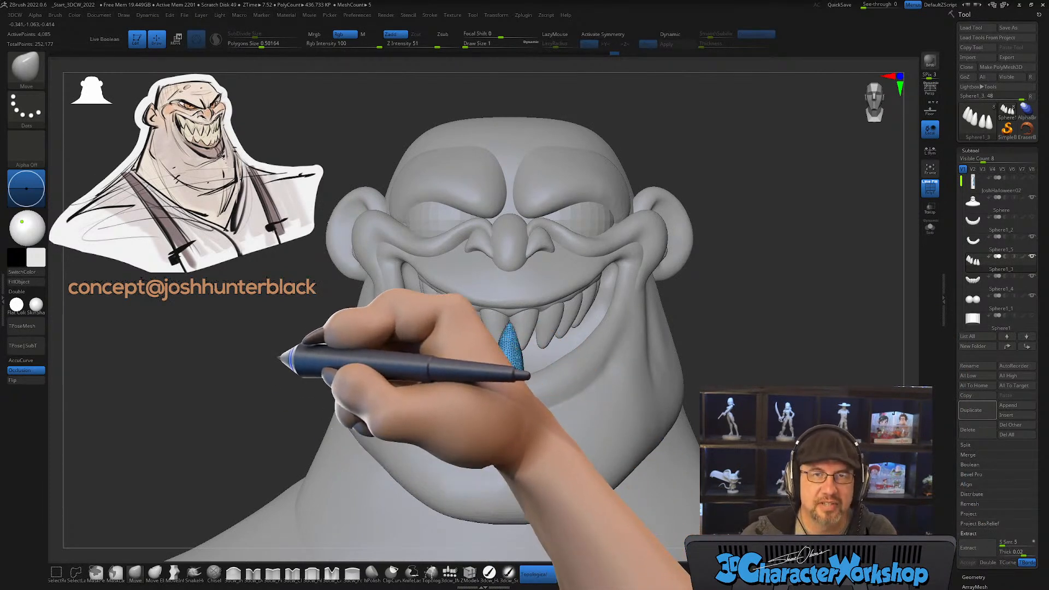
Step: Apply Mirror And Weld to the lower teeth to complete the row on the character's left side
{"action": "key", "text": "w"}
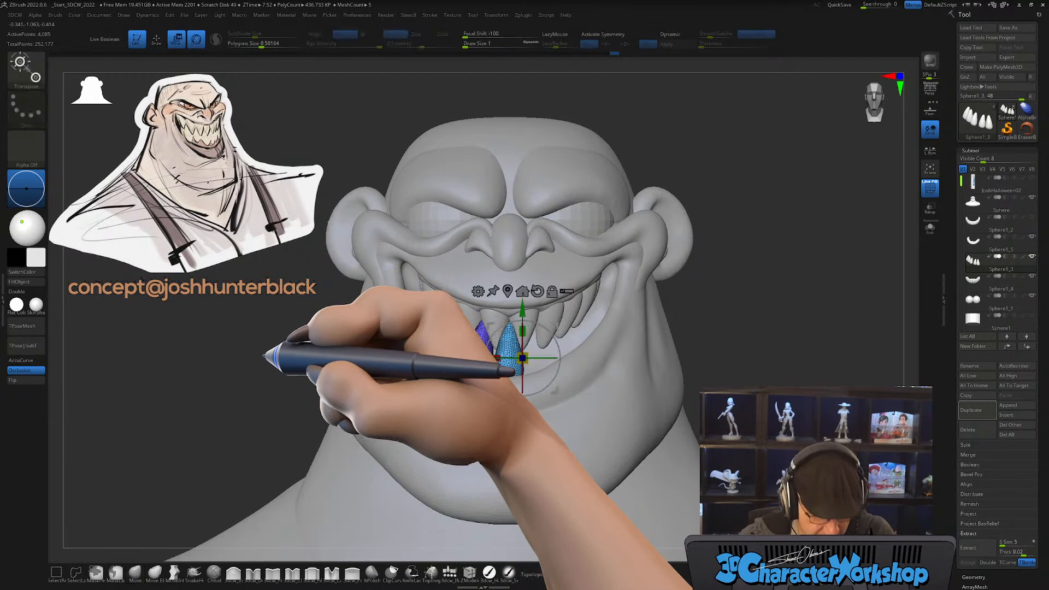
{"action": "key", "text": "q"}
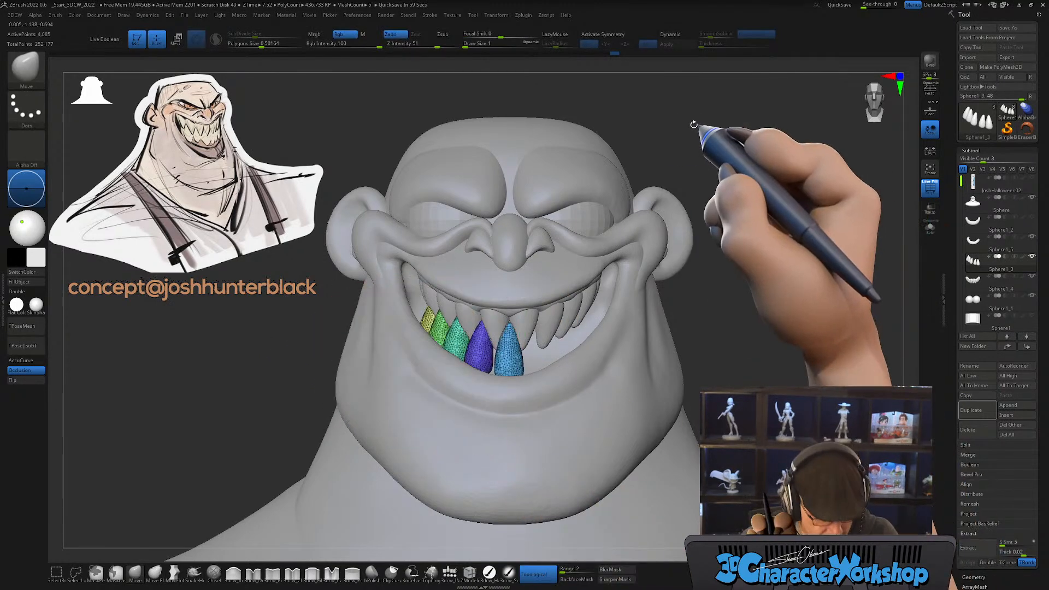
{"action": "key", "text": "grave"}
{"action": "left_click", "coordinate": [711, 161]}
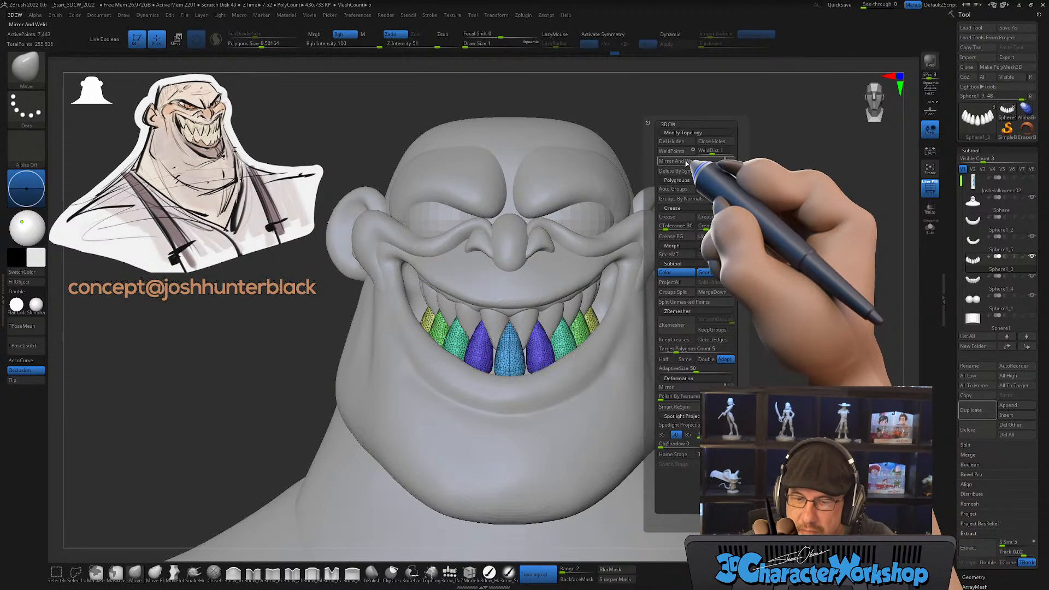
{"action": "mouse_move", "coordinate": [794, 259]}
{"action": "left_mouse_down"}
{"action": "mouse_move", "coordinate": [790, 286]}
{"action": "mouse_move", "coordinate": [791, 276]}
{"action": "left_mouse_up"}
{"action": "mouse_move", "coordinate": [982, 265]}
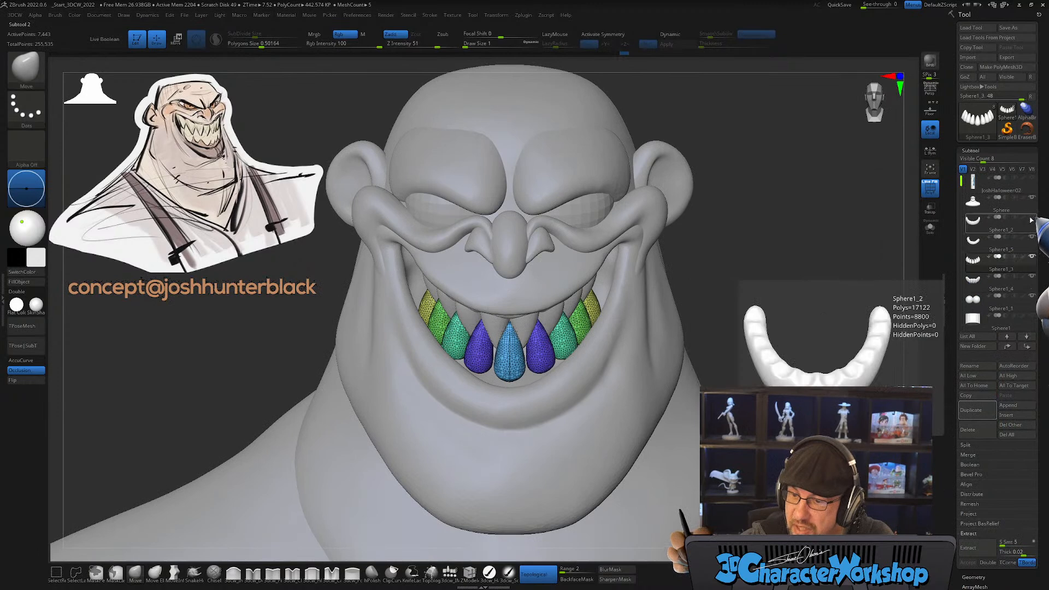
{"action": "left_click_drag", "start_coordinate": [825, 234], "coordinate": [829, 225]}
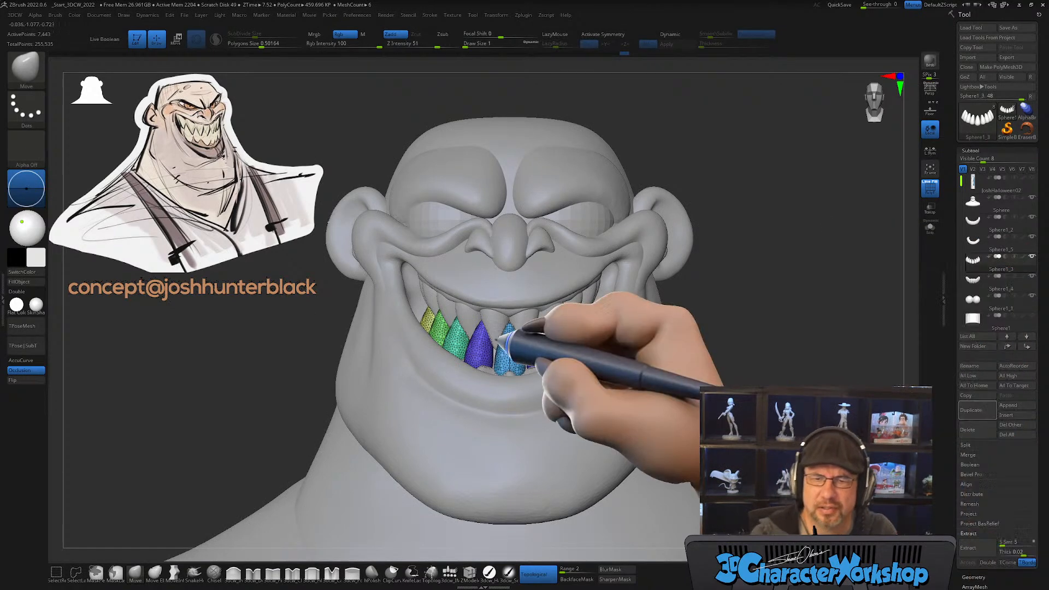
{"action": "right_click_drag", "start_coordinate": [510, 326], "coordinate": [504, 347], "text": "alt"}
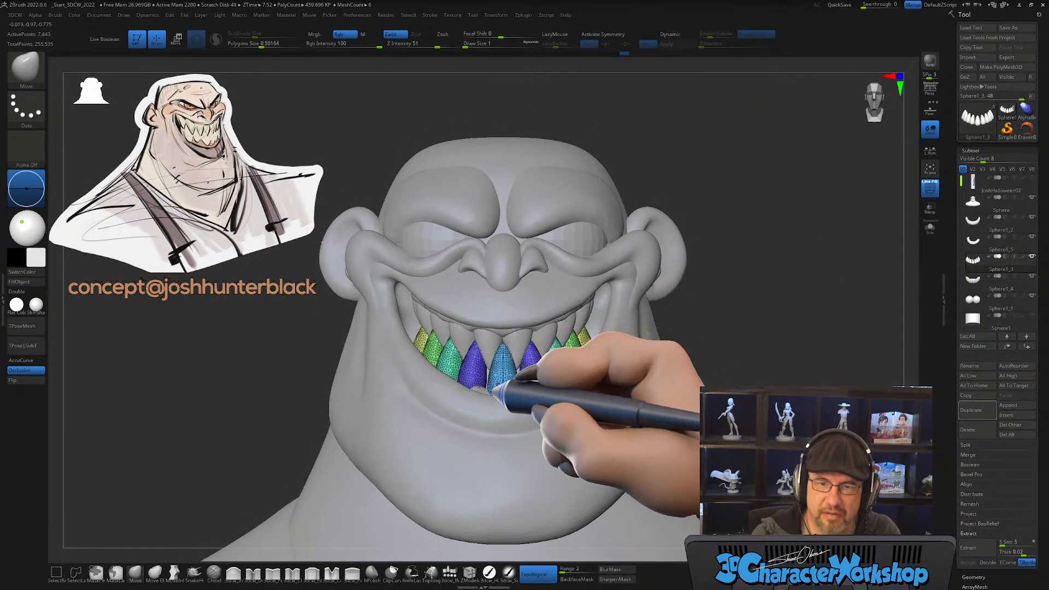
Step: Make the head the active subtool and turn off its polyframe display
{"action": "right_click_drag", "start_coordinate": [498, 409], "coordinate": [567, 372]}
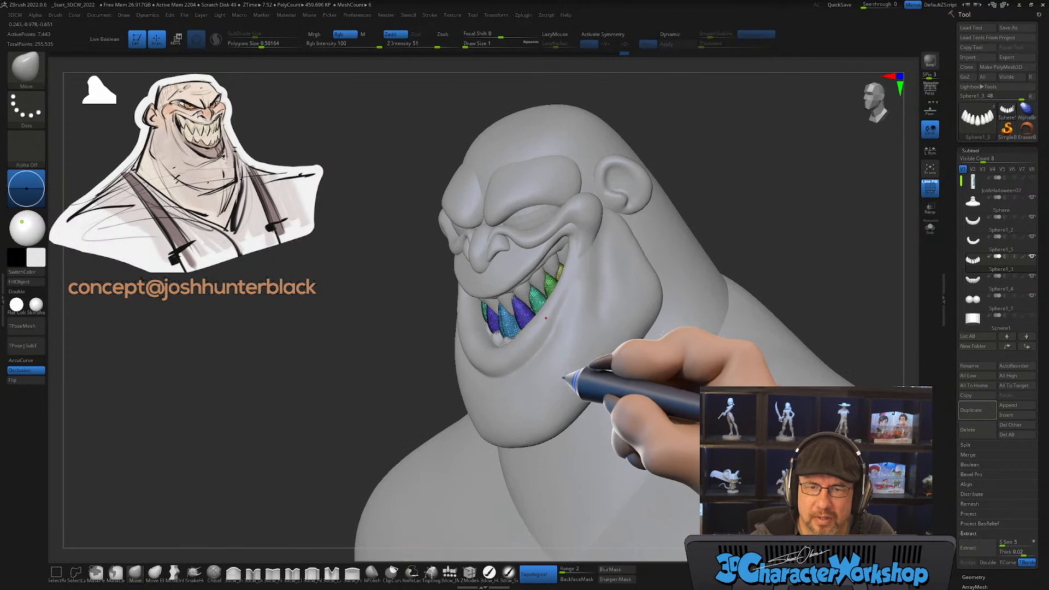
{"action": "left_click", "coordinate": [519, 413], "text": "alt"}
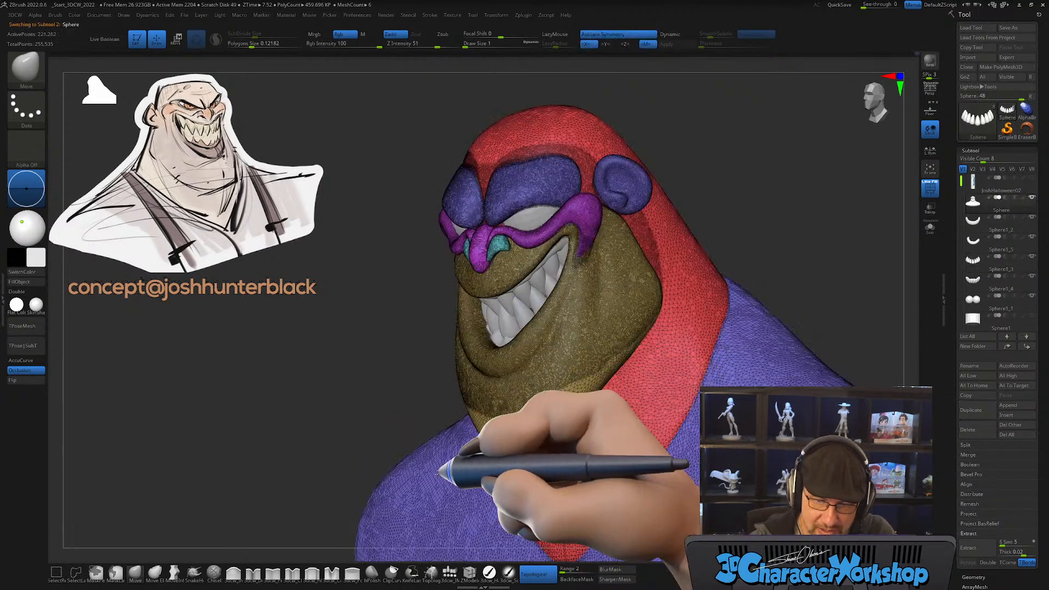
{"action": "key", "text": "shift+f"}
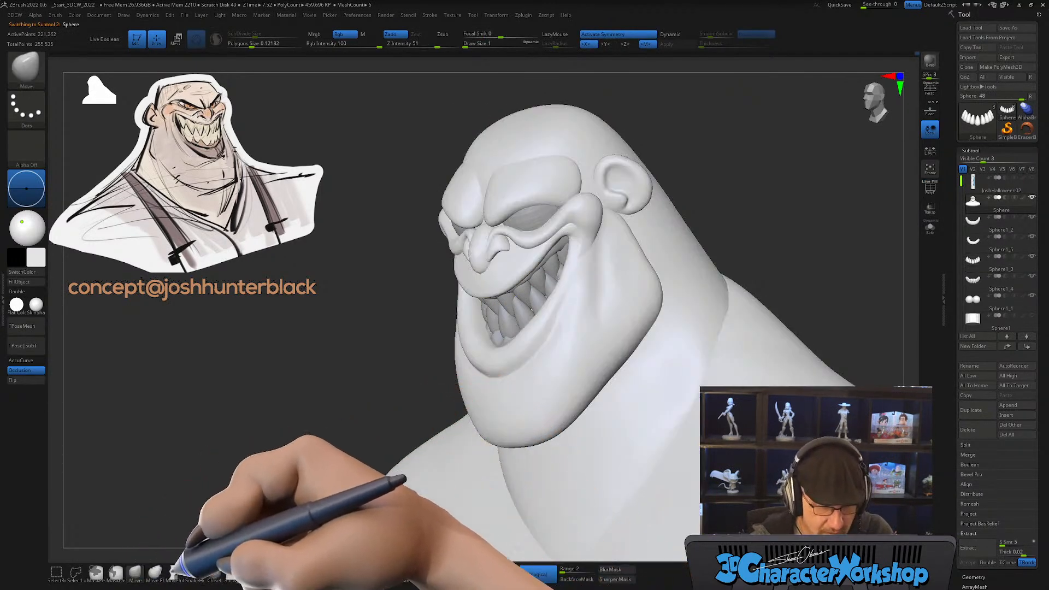
Step: Turn off topological masking, enlarge the brush and reshape the jaw of the grinning head
{"action": "left_click", "coordinate": [533, 575]}
{"action": "key", "text": "s"}
{"action": "left_click_drag", "start_coordinate": [307, 444], "coordinate": [336, 445]}
{"action": "key", "text": "s"}
{"action": "left_click_drag", "start_coordinate": [432, 398], "coordinate": [474, 370]}
{"action": "mouse_move", "coordinate": [492, 363]}
{"action": "right_mouse_down"}
{"action": "mouse_move", "coordinate": [538, 342]}
{"action": "mouse_move", "coordinate": [510, 366]}
{"action": "mouse_move", "coordinate": [520, 363]}
{"action": "mouse_move", "coordinate": [533, 344]}
{"action": "right_mouse_up"}
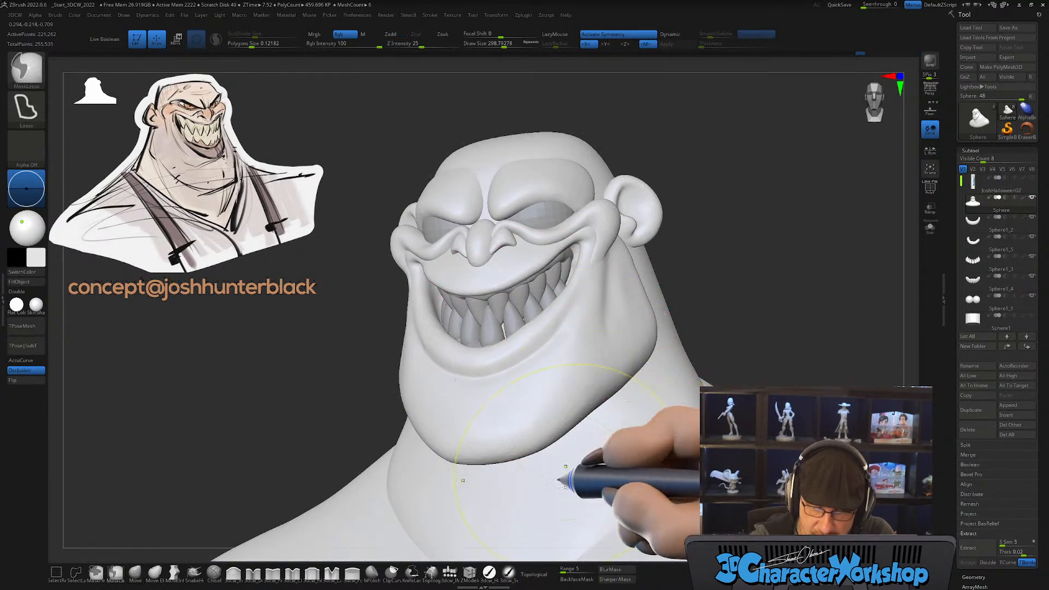
Step: Enable topological masking for the Move brush with a Range of 2
{"action": "left_click", "coordinate": [535, 571]}
{"action": "left_click", "coordinate": [573, 571]}
{"action": "type", "text": "2"}
{"action": "key", "text": "Return"}
Step: Reduce the Move brush draw size to about 223, then shape and smooth the lower lip and chin beneath the teeth
{"action": "mouse_move", "coordinate": [524, 335]}
{"action": "right_mouse_down", "text": "ctrl"}
{"action": "mouse_move", "coordinate": [520, 366]}
{"action": "mouse_move", "coordinate": [522, 341]}
{"action": "mouse_move", "coordinate": [528, 357]}
{"action": "right_mouse_up", "text": "ctrl"}
{"action": "key", "text": "s"}
{"action": "left_click_drag", "start_coordinate": [531, 352], "coordinate": [485, 356]}
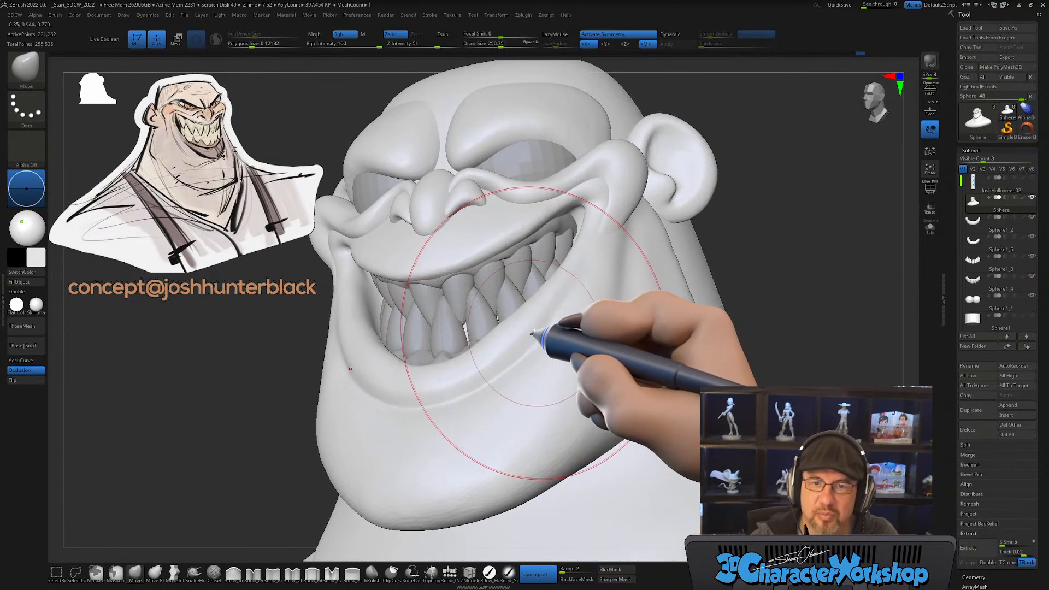
{"action": "key", "text": "s"}
{"action": "left_click_drag", "start_coordinate": [532, 343], "coordinate": [511, 345]}
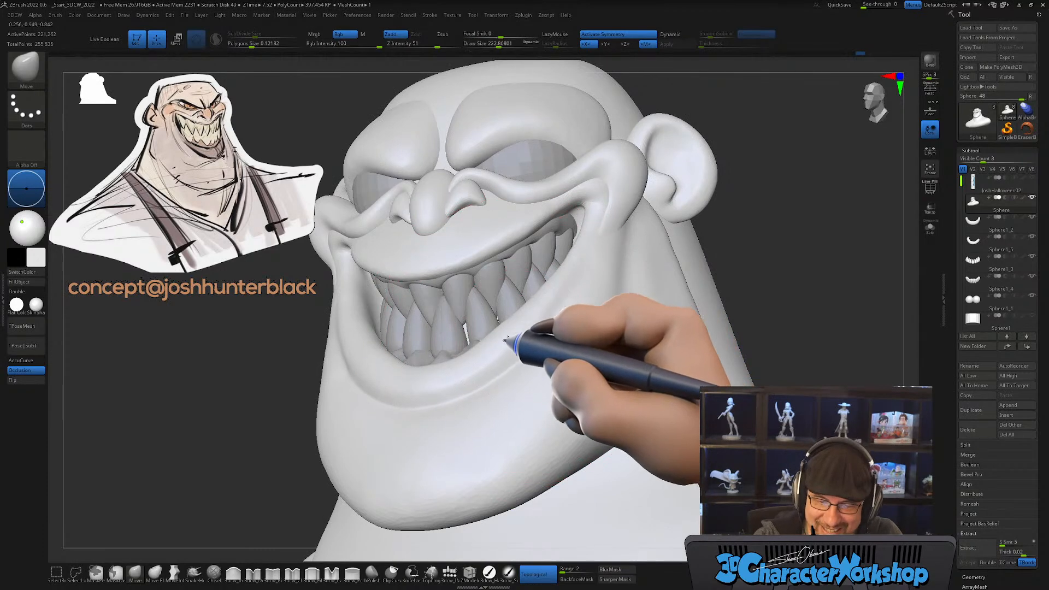
{"action": "left_click_drag", "start_coordinate": [474, 387], "coordinate": [466, 410]}
{"action": "right_click_drag", "start_coordinate": [504, 389], "coordinate": [527, 387]}
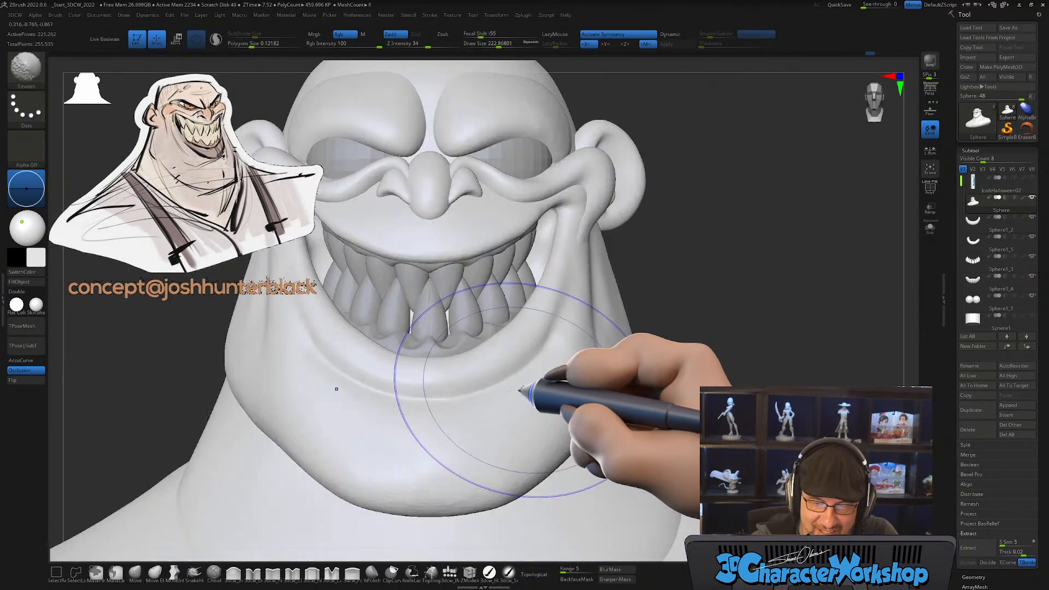
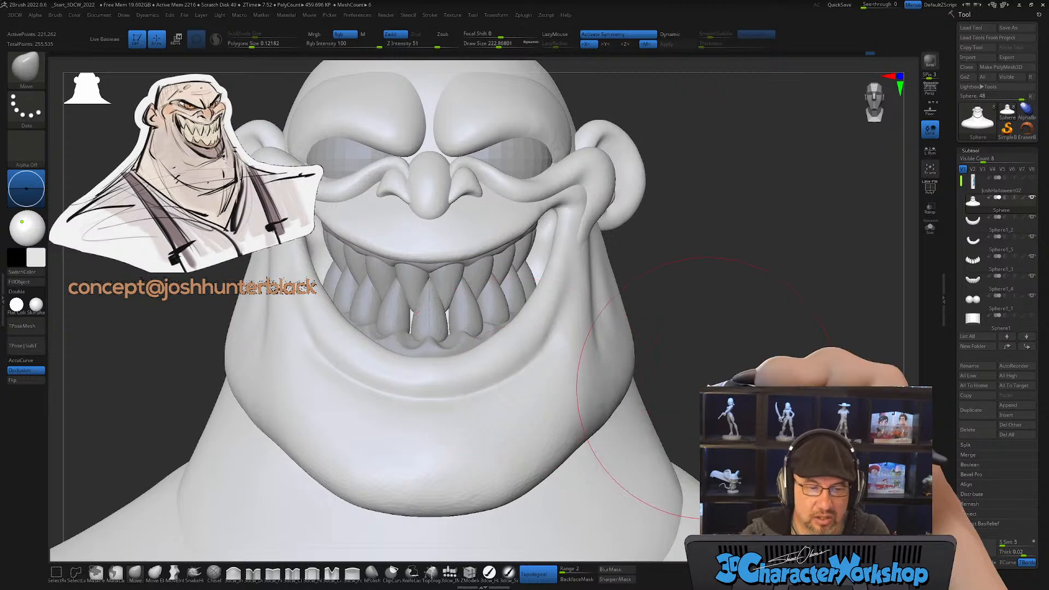
Step: Set the Move brush draw size to about 286 and reshape the sides of the cheeks and jaw
{"action": "key", "text": "s"}
{"action": "mouse_move", "coordinate": [716, 348]}
{"action": "left_mouse_down"}
{"action": "mouse_move", "coordinate": [706, 347]}
{"action": "mouse_move", "coordinate": [710, 323]}
{"action": "left_mouse_up"}
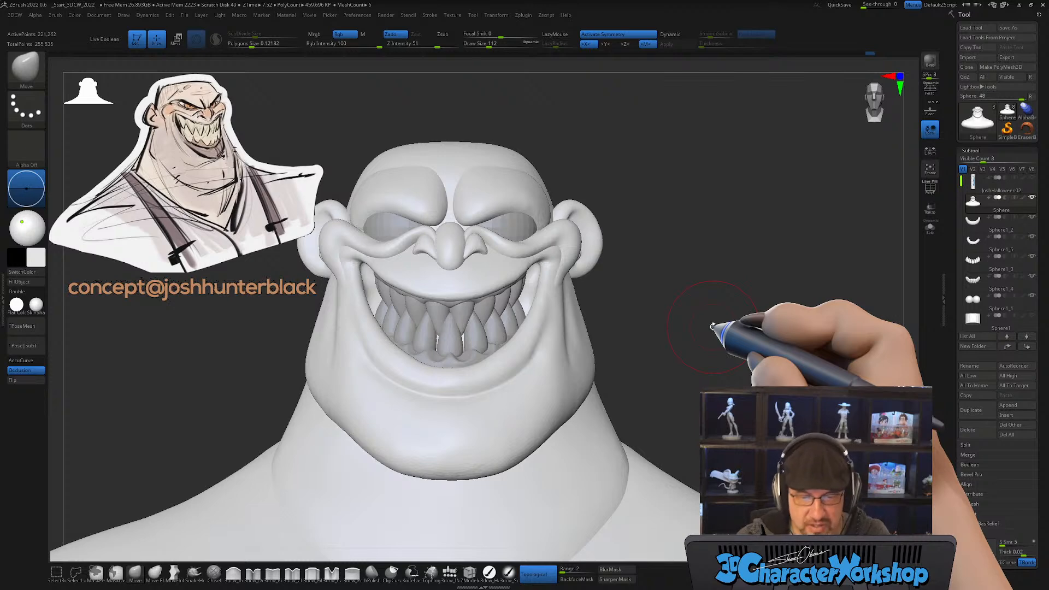
{"action": "mouse_move", "coordinate": [677, 366]}
{"action": "left_mouse_down"}
{"action": "mouse_move", "coordinate": [666, 390]}
{"action": "mouse_move", "coordinate": [699, 420]}
{"action": "mouse_move", "coordinate": [703, 330]}
{"action": "mouse_move", "coordinate": [679, 375]}
{"action": "mouse_move", "coordinate": [700, 415]}
{"action": "mouse_move", "coordinate": [674, 374]}
{"action": "left_mouse_up"}
{"action": "key", "text": "s"}
{"action": "left_click_drag", "start_coordinate": [239, 454], "coordinate": [246, 453]}
{"action": "key", "text": "s"}
{"action": "left_click_drag", "start_coordinate": [340, 416], "coordinate": [350, 413]}
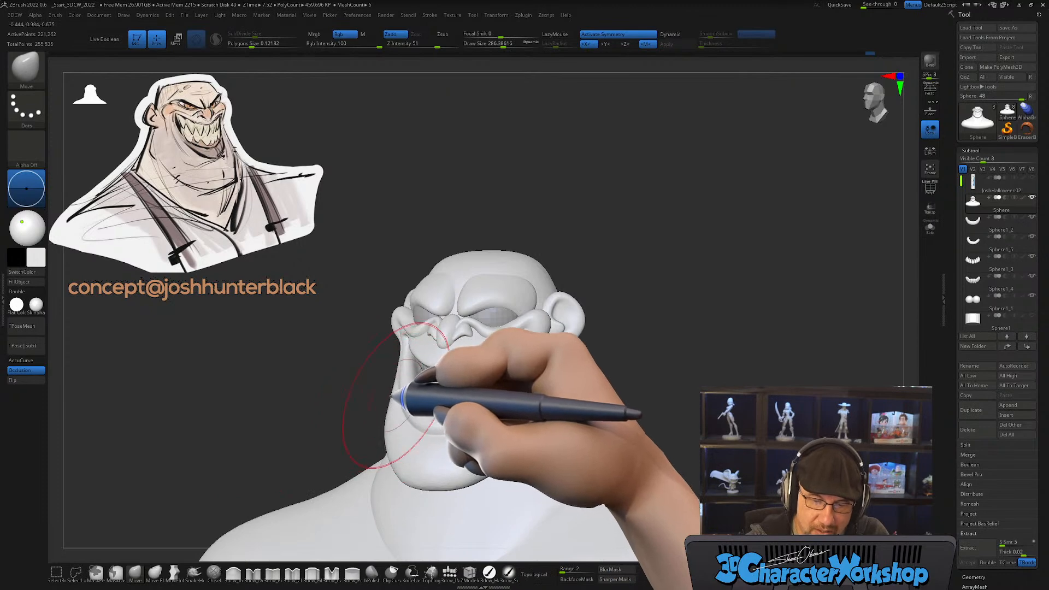
{"action": "right_click_drag", "start_coordinate": [545, 416], "coordinate": [508, 414]}
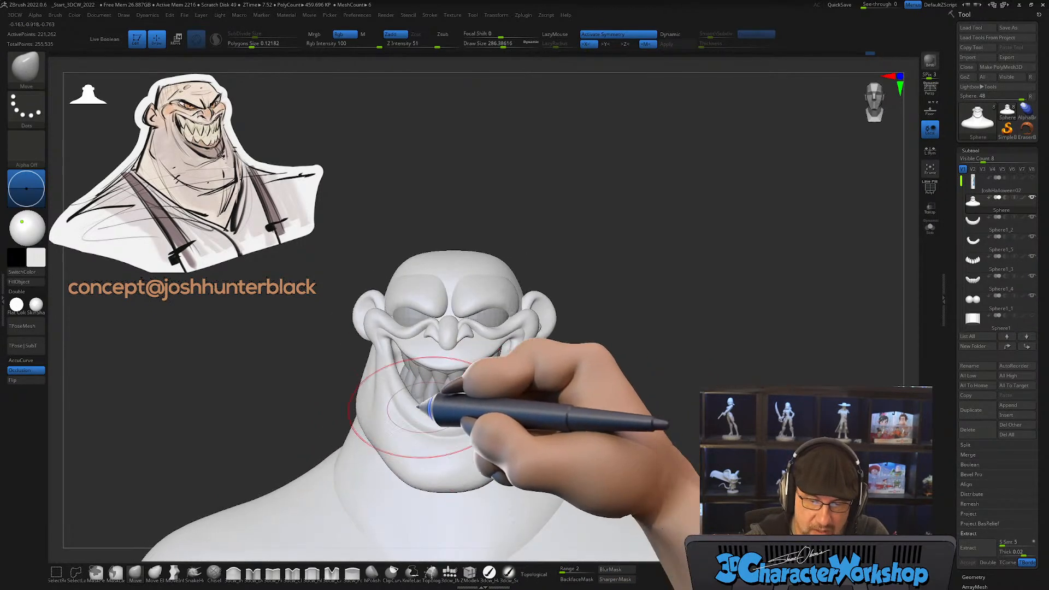
Step: Adjust the jaw and neck silhouette from several angles with the Move brush at a draw size of about 207
{"action": "right_click_drag", "start_coordinate": [429, 411], "coordinate": [390, 410]}
{"action": "left_click_drag", "start_coordinate": [391, 410], "coordinate": [392, 390]}
{"action": "mouse_move", "coordinate": [503, 416]}
{"action": "left_mouse_down"}
{"action": "mouse_move", "coordinate": [529, 409]}
{"action": "mouse_move", "coordinate": [543, 419]}
{"action": "left_mouse_up"}
{"action": "right_click_drag", "start_coordinate": [543, 419], "coordinate": [546, 392]}
{"action": "key", "text": "s"}
{"action": "left_click_drag", "start_coordinate": [538, 431], "coordinate": [529, 431]}
{"action": "mouse_move", "coordinate": [528, 429]}
{"action": "right_mouse_down"}
{"action": "mouse_move", "coordinate": [585, 409]}
{"action": "mouse_move", "coordinate": [579, 423]}
{"action": "mouse_move", "coordinate": [581, 410]}
{"action": "mouse_move", "coordinate": [547, 431]}
{"action": "mouse_move", "coordinate": [533, 461]}
{"action": "right_mouse_up"}
{"action": "right_click_drag", "start_coordinate": [532, 421], "coordinate": [513, 430]}
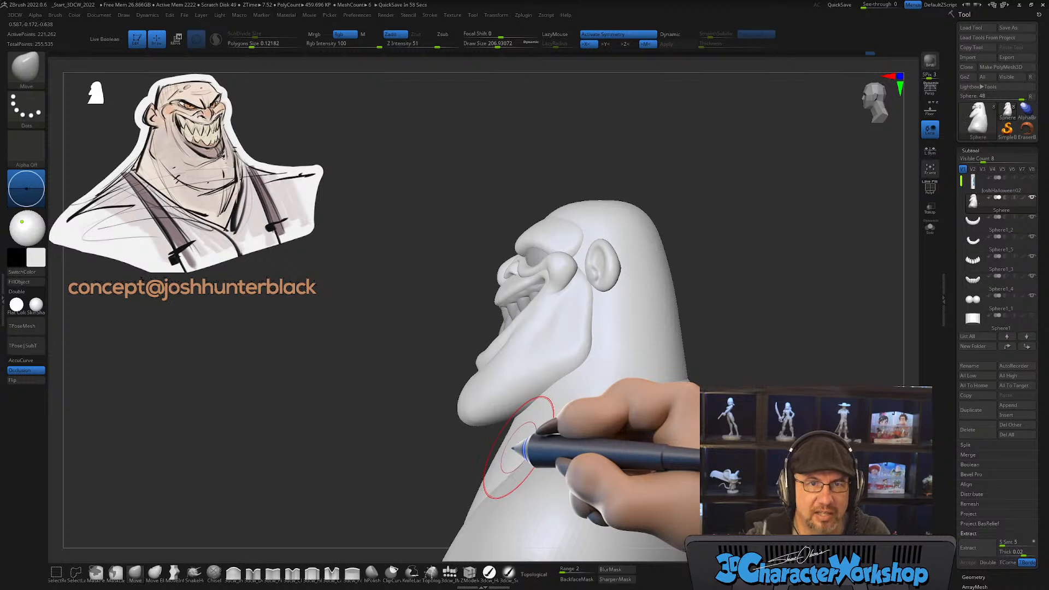
Step: Isolate the lower-face polygroup in Solo mode, pull its underside down toward the neck, and show the whole head again
{"action": "right_click_drag", "start_coordinate": [527, 416], "coordinate": [556, 376], "text": "ctrl"}
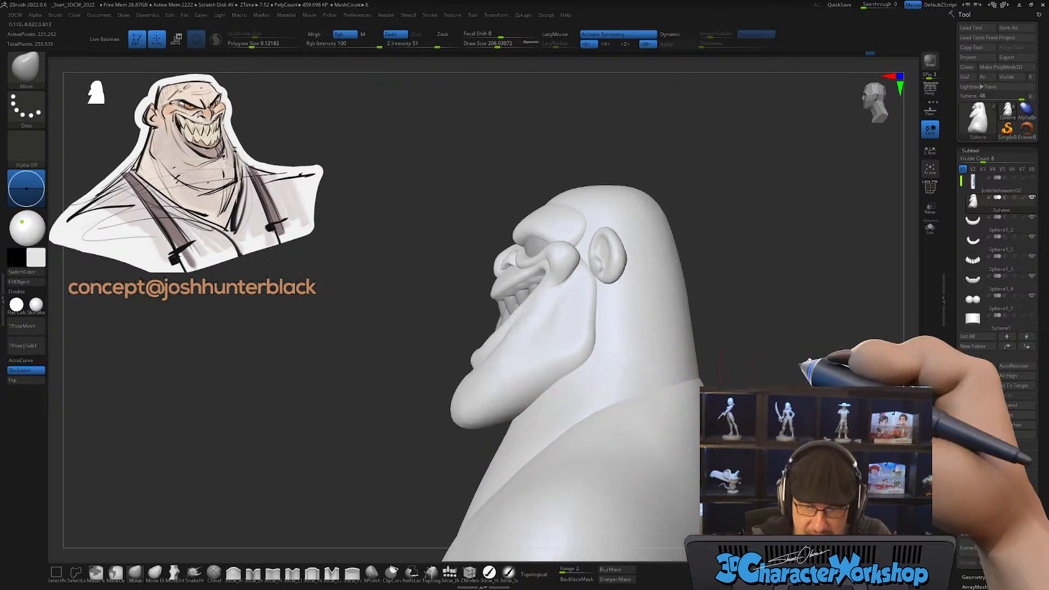
{"action": "left_click", "coordinate": [930, 227]}
{"action": "left_click", "coordinate": [550, 351], "text": "ctrl+shift"}
{"action": "right_click_drag", "start_coordinate": [671, 393], "coordinate": [650, 402]}
{"action": "key", "text": "]"}
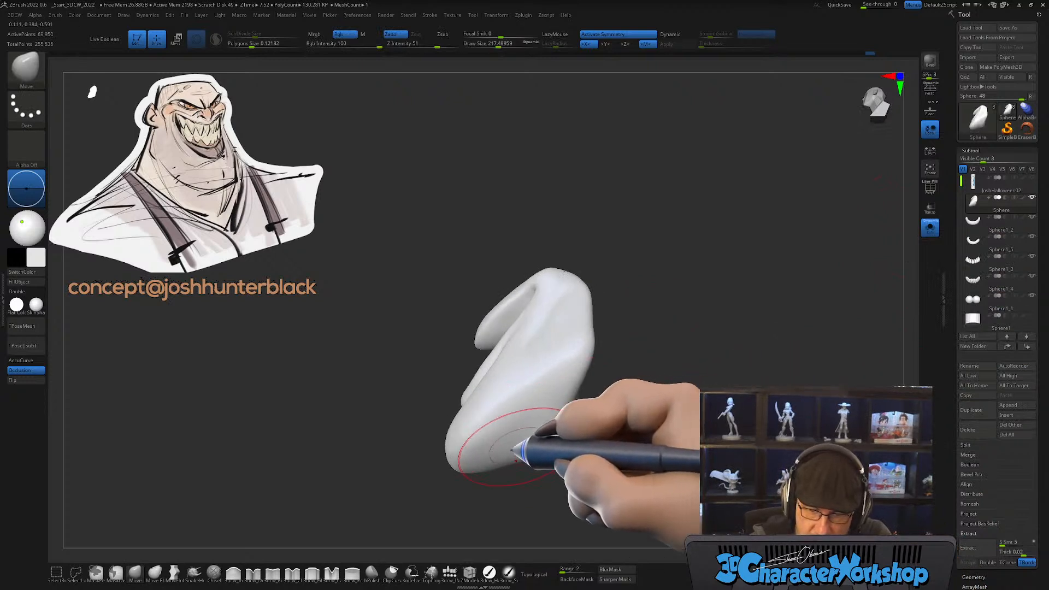
{"action": "mouse_move", "coordinate": [548, 456]}
{"action": "right_mouse_down"}
{"action": "mouse_move", "coordinate": [549, 441]}
{"action": "mouse_move", "coordinate": [604, 421]}
{"action": "mouse_move", "coordinate": [585, 435]}
{"action": "mouse_move", "coordinate": [604, 441]}
{"action": "mouse_move", "coordinate": [571, 456]}
{"action": "right_mouse_up"}
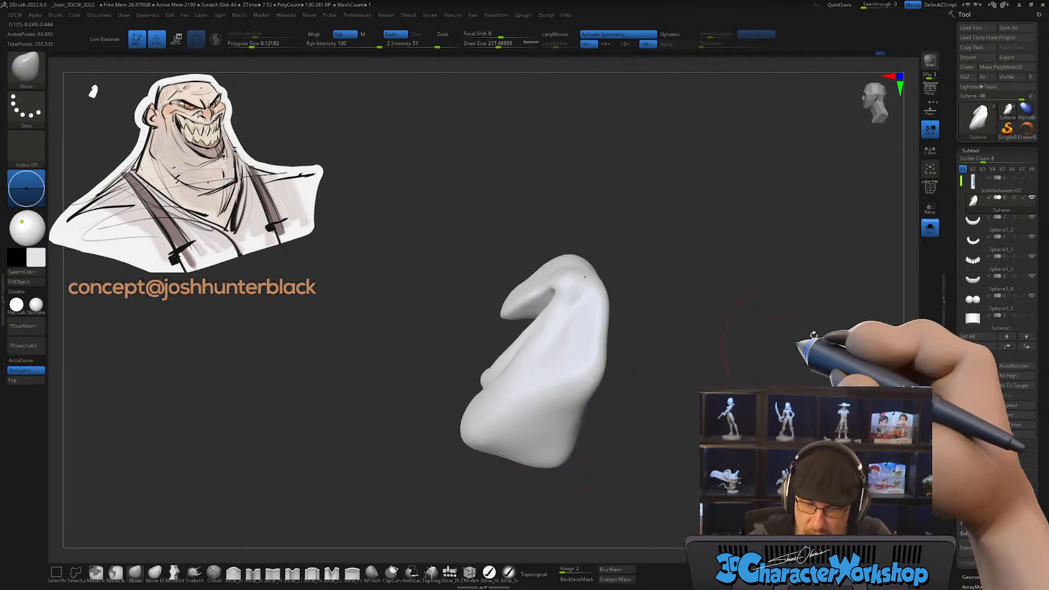
{"action": "left_click", "coordinate": [930, 227]}
{"action": "left_click", "coordinate": [698, 410], "text": "ctrl+shift"}
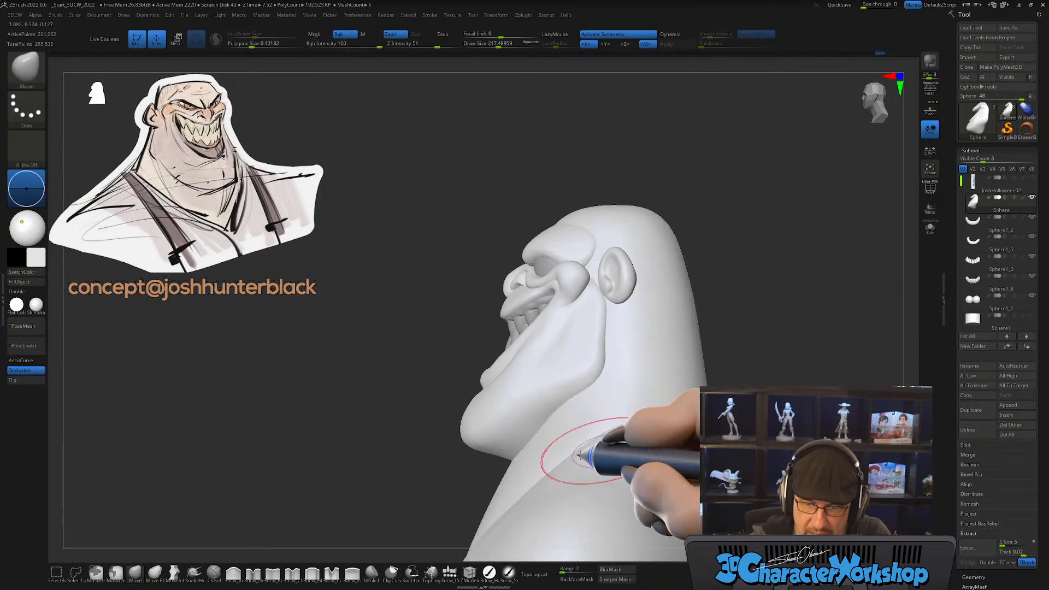
Step: Refine the crease under the jaw with the 3DCW pinch brush at a draw size of about 182, then return to the Move brush
{"action": "mouse_move", "coordinate": [497, 446]}
{"action": "right_mouse_down"}
{"action": "mouse_move", "coordinate": [621, 355]}
{"action": "mouse_move", "coordinate": [540, 387]}
{"action": "mouse_move", "coordinate": [568, 403]}
{"action": "mouse_move", "coordinate": [663, 382]}
{"action": "mouse_move", "coordinate": [566, 418]}
{"action": "mouse_move", "coordinate": [509, 473]}
{"action": "right_mouse_up"}
{"action": "left_click", "coordinate": [272, 572]}
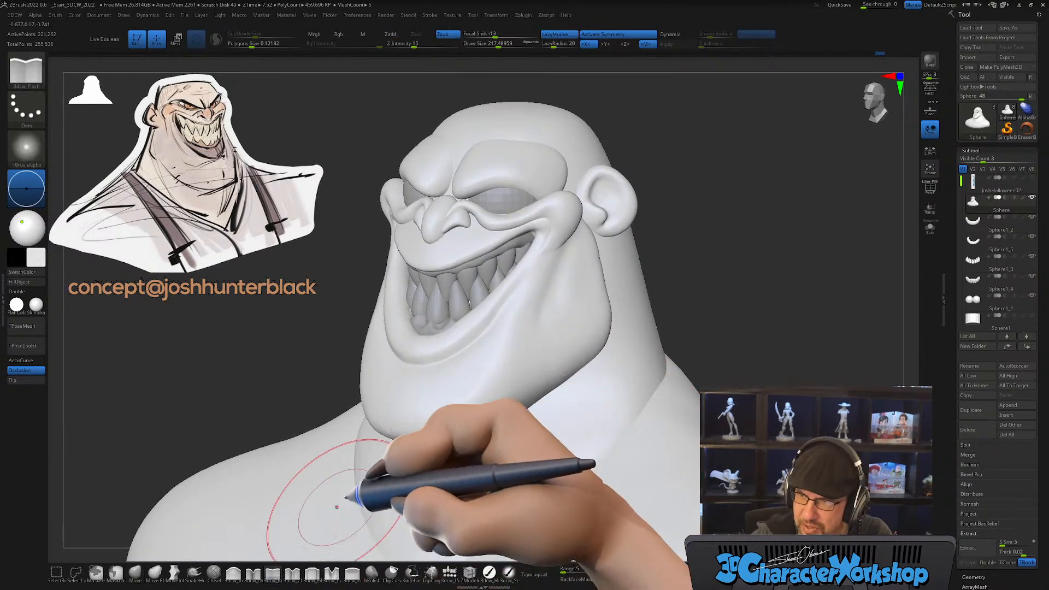
{"action": "key", "text": "s"}
{"action": "left_click_drag", "start_coordinate": [502, 404], "coordinate": [497, 403]}
{"action": "mouse_move", "coordinate": [542, 411]}
{"action": "right_mouse_down"}
{"action": "mouse_move", "coordinate": [522, 415]}
{"action": "mouse_move", "coordinate": [574, 409]}
{"action": "mouse_move", "coordinate": [532, 377]}
{"action": "right_mouse_up"}
{"action": "key", "text": "ctrl"}
{"action": "right_click_drag", "start_coordinate": [517, 422], "coordinate": [511, 391]}
{"action": "left_click", "coordinate": [135, 572]}
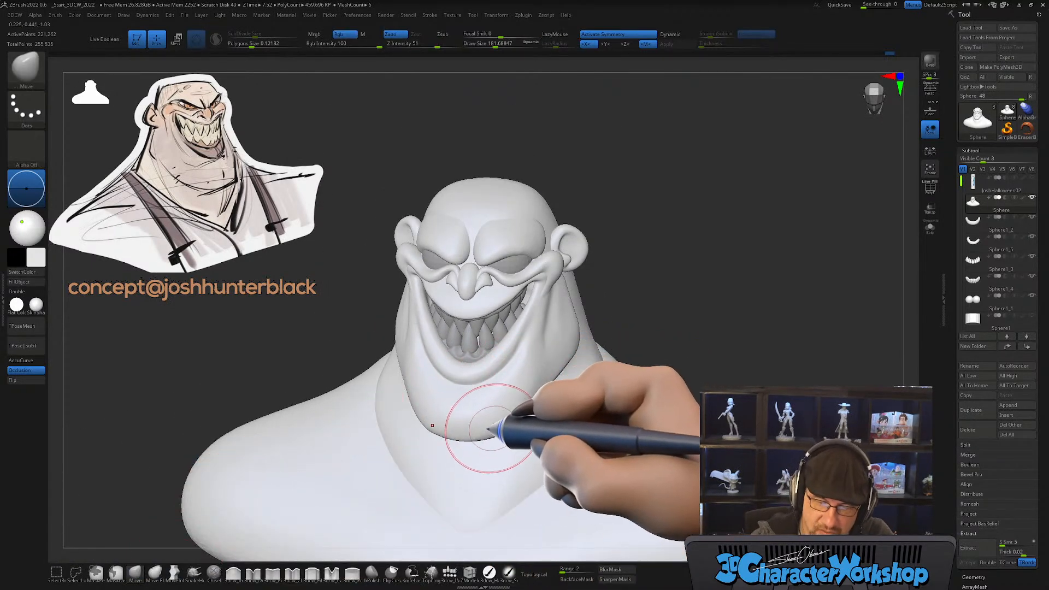
Step: Refine the outline of the jaw and chin with the Move brush from front and side views
{"action": "right_click_drag", "start_coordinate": [567, 345], "coordinate": [523, 408]}
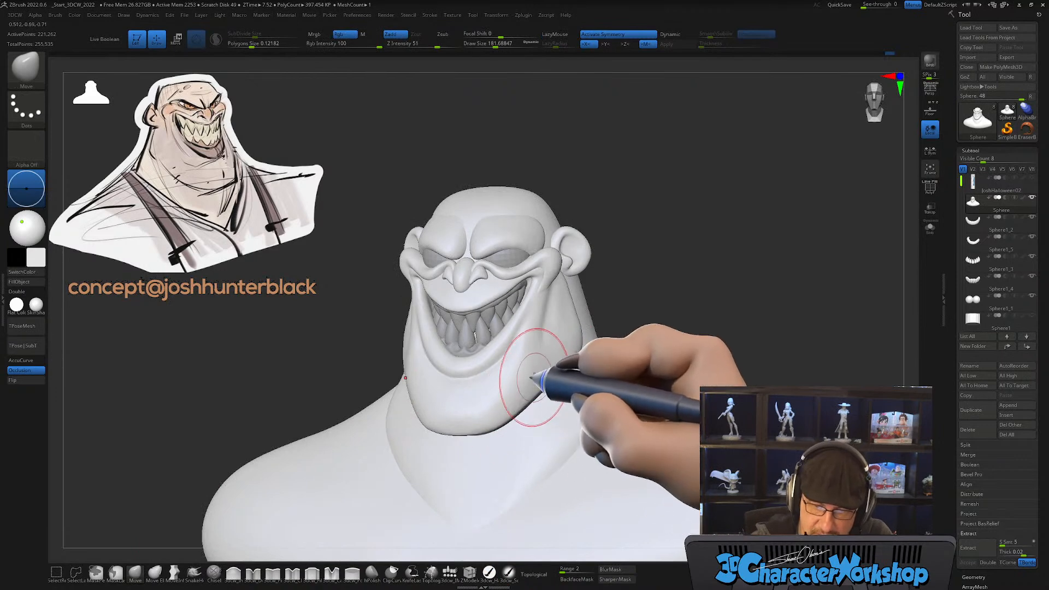
{"action": "mouse_move", "coordinate": [528, 367]}
{"action": "right_mouse_down"}
{"action": "mouse_move", "coordinate": [585, 319]}
{"action": "mouse_move", "coordinate": [579, 347]}
{"action": "mouse_move", "coordinate": [610, 344]}
{"action": "mouse_move", "coordinate": [544, 347]}
{"action": "mouse_move", "coordinate": [606, 352]}
{"action": "mouse_move", "coordinate": [588, 377]}
{"action": "mouse_move", "coordinate": [491, 391]}
{"action": "right_mouse_up"}
{"action": "right_click_drag", "start_coordinate": [512, 351], "coordinate": [518, 324], "text": "alt"}
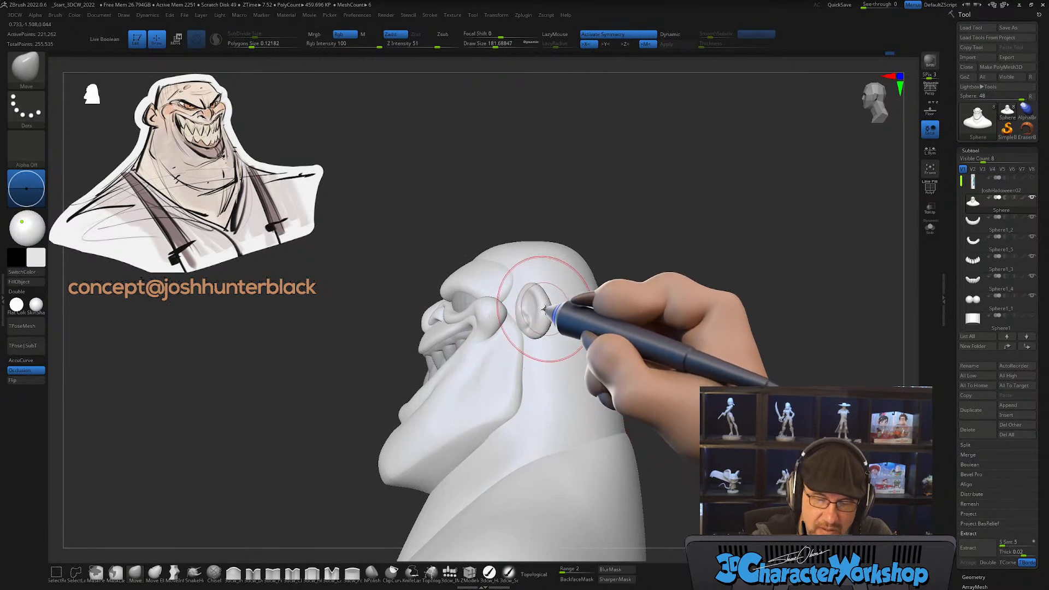
{"action": "right_click_drag", "start_coordinate": [542, 313], "coordinate": [538, 317], "text": "ctrl"}
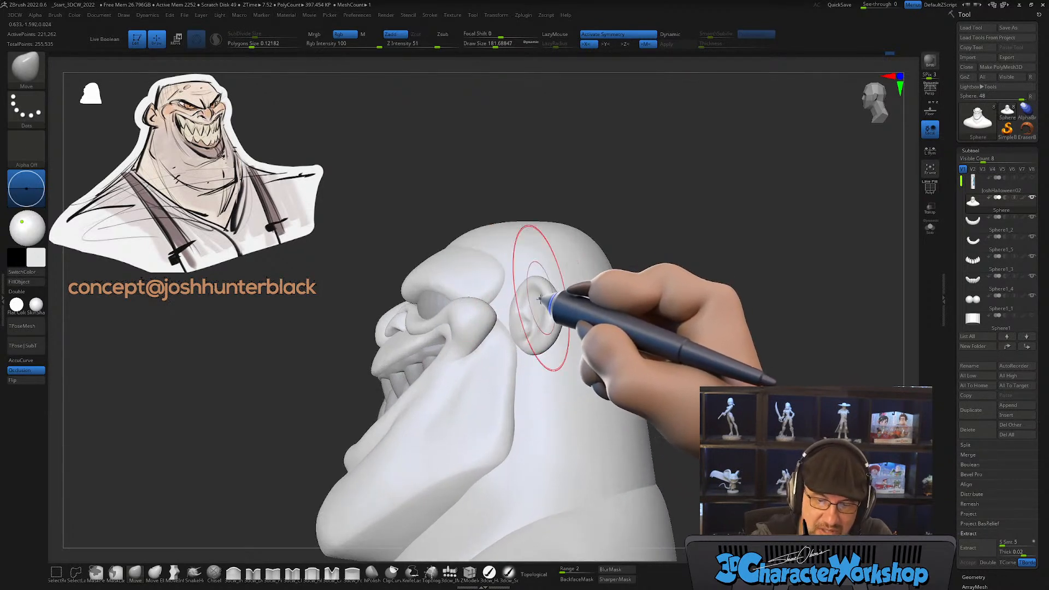
Step: Reduce the Move brush draw size to about 97 and reshape the upper part of the ears
{"action": "key", "text": "["}
{"action": "mouse_move", "coordinate": [546, 314]}
{"action": "right_mouse_down"}
{"action": "mouse_move", "coordinate": [546, 305]}
{"action": "mouse_move", "coordinate": [543, 348]}
{"action": "mouse_move", "coordinate": [604, 282]}
{"action": "mouse_move", "coordinate": [572, 300]}
{"action": "mouse_move", "coordinate": [571, 273]}
{"action": "mouse_move", "coordinate": [546, 257]}
{"action": "right_mouse_up"}
{"action": "key", "text": "["}
{"action": "left_click_drag", "start_coordinate": [550, 252], "coordinate": [556, 248]}
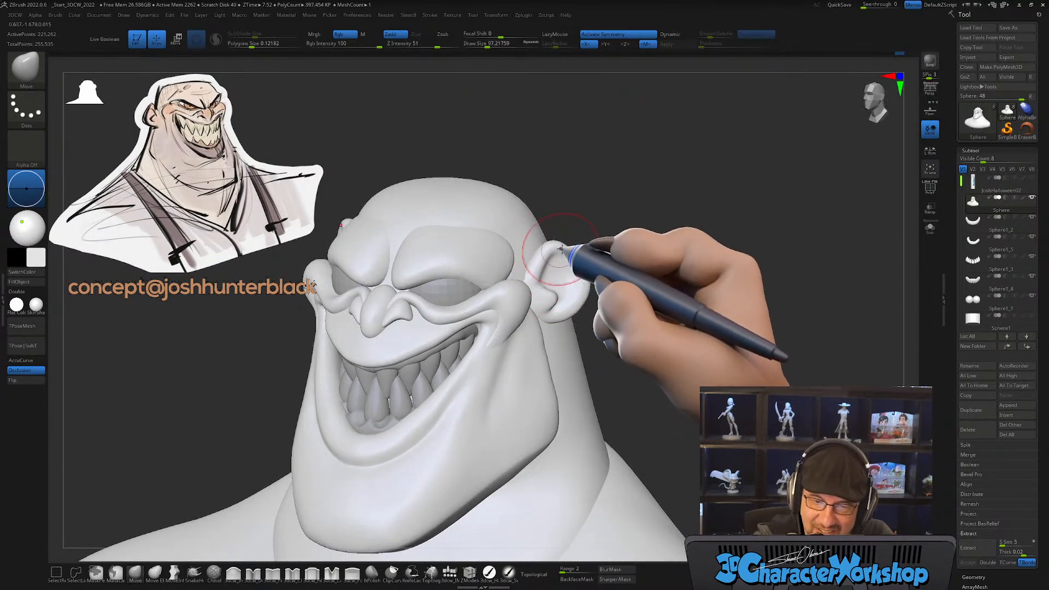
Step: Set the Move brush draw size to about 124 and adjust the overall shape and placement of the ears
{"action": "right_click_drag", "start_coordinate": [553, 241], "coordinate": [632, 304]}
{"action": "mouse_move", "coordinate": [630, 346]}
{"action": "right_mouse_down", "text": "ctrl"}
{"action": "mouse_move", "coordinate": [623, 323]}
{"action": "mouse_move", "coordinate": [618, 346]}
{"action": "mouse_move", "coordinate": [595, 316]}
{"action": "right_mouse_up", "text": "ctrl"}
{"action": "key", "text": "s"}
{"action": "left_click_drag", "start_coordinate": [564, 290], "coordinate": [567, 289]}
{"action": "right_click_drag", "start_coordinate": [586, 304], "coordinate": [579, 289], "text": "ctrl"}
{"action": "right_click_drag", "start_coordinate": [580, 288], "coordinate": [558, 254], "text": "alt"}
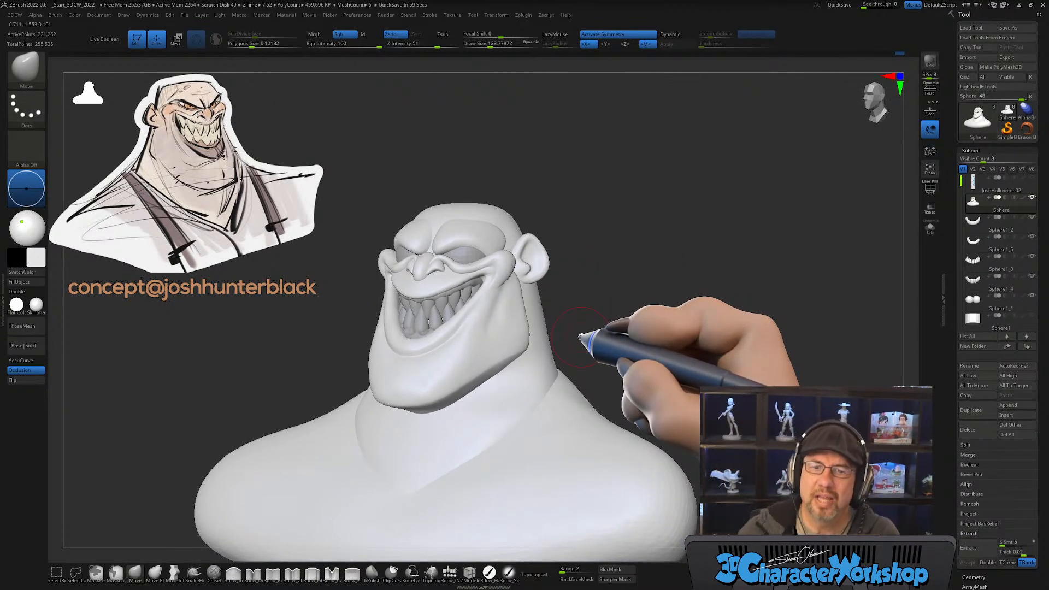
{"action": "left_click_drag", "start_coordinate": [590, 276], "coordinate": [574, 314]}
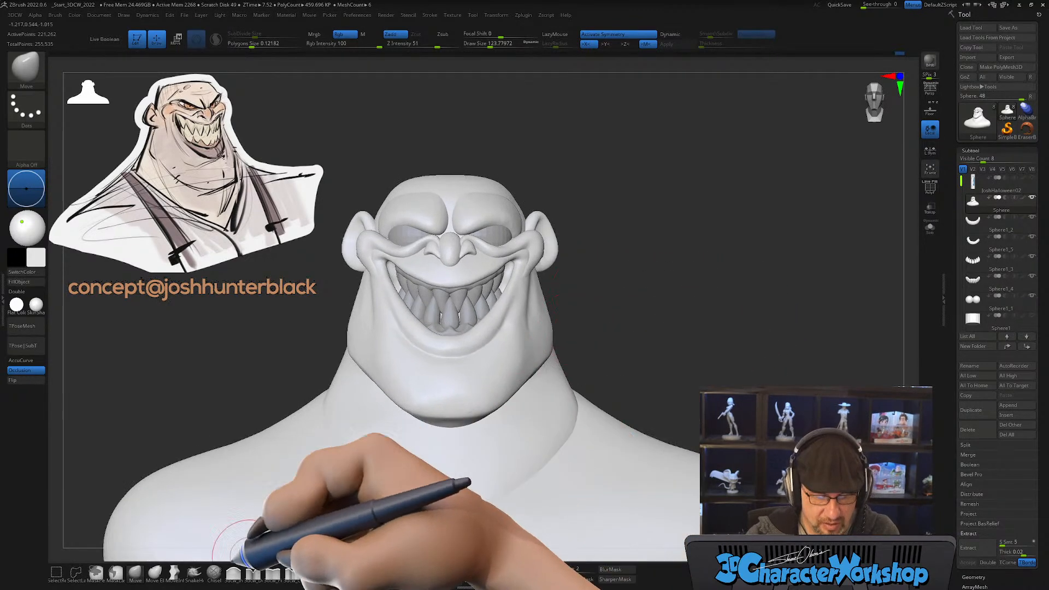
Step: Nudge the ears and the outer cheek folds beside the smile with the Move brush
{"action": "key", "text": "s"}
{"action": "left_click_drag", "start_coordinate": [538, 249], "coordinate": [547, 247]}
{"action": "mouse_move", "coordinate": [568, 241]}
{"action": "left_mouse_down"}
{"action": "mouse_move", "coordinate": [524, 249]}
{"action": "mouse_move", "coordinate": [538, 261]}
{"action": "left_mouse_up"}
{"action": "key", "text": "s"}
{"action": "mouse_move", "coordinate": [538, 261]}
{"action": "right_mouse_down"}
{"action": "mouse_move", "coordinate": [552, 247]}
{"action": "mouse_move", "coordinate": [535, 257]}
{"action": "mouse_move", "coordinate": [541, 283]}
{"action": "right_mouse_up"}
{"action": "key", "text": "s"}
{"action": "left_click_drag", "start_coordinate": [519, 245], "coordinate": [515, 245]}
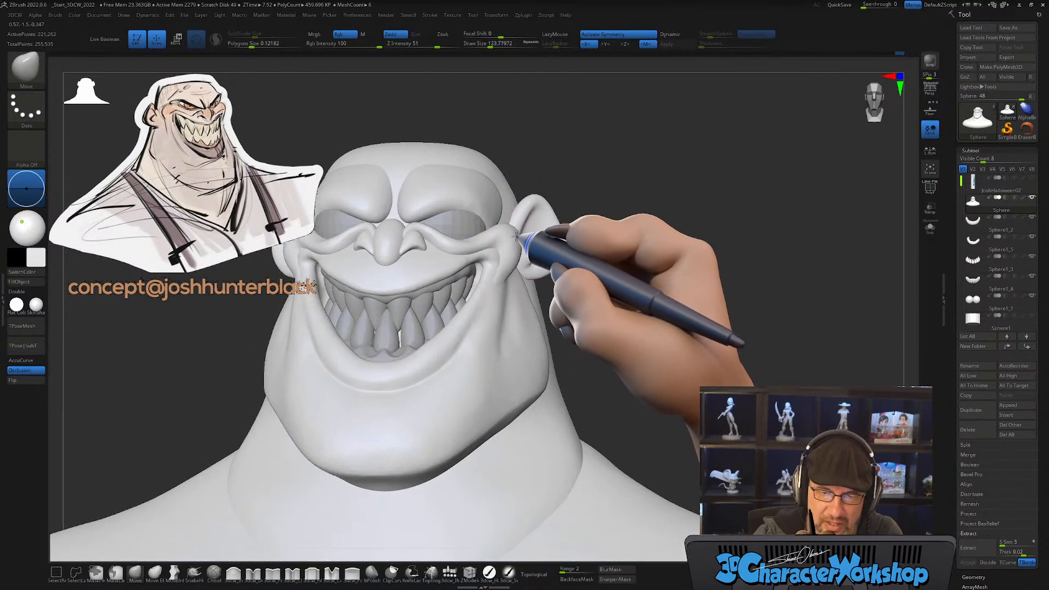
Step: Reshape the cheek and jaw side below the ear, then enable the Move brush's Topological option
{"action": "mouse_move", "coordinate": [523, 240]}
{"action": "right_mouse_down"}
{"action": "mouse_move", "coordinate": [538, 235]}
{"action": "mouse_move", "coordinate": [491, 246]}
{"action": "mouse_move", "coordinate": [514, 241]}
{"action": "mouse_move", "coordinate": [501, 234]}
{"action": "mouse_move", "coordinate": [513, 252]}
{"action": "right_mouse_up"}
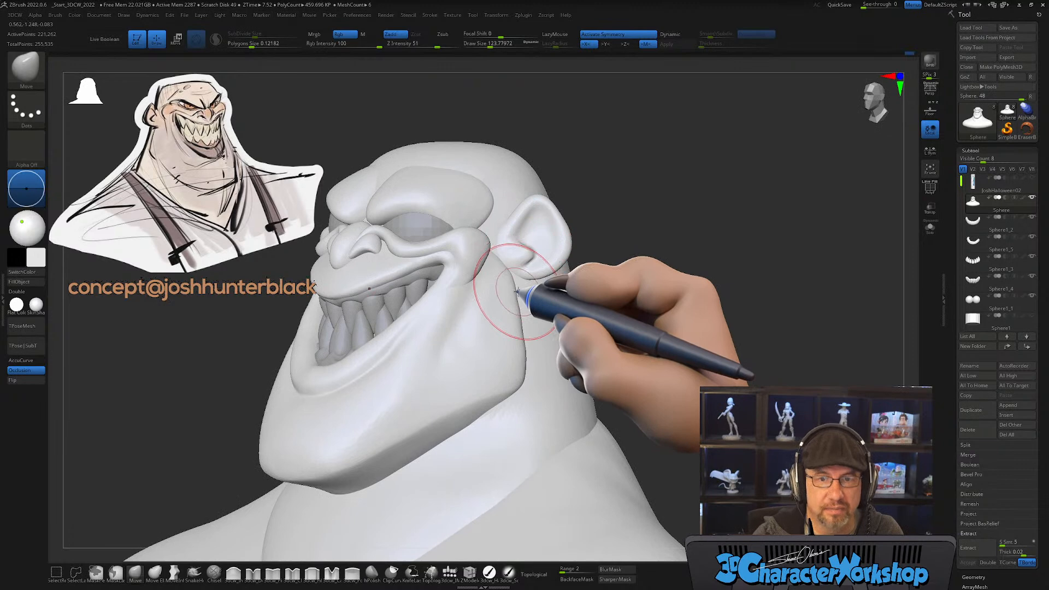
{"action": "right_click_drag", "start_coordinate": [494, 253], "coordinate": [485, 290], "text": "ctrl"}
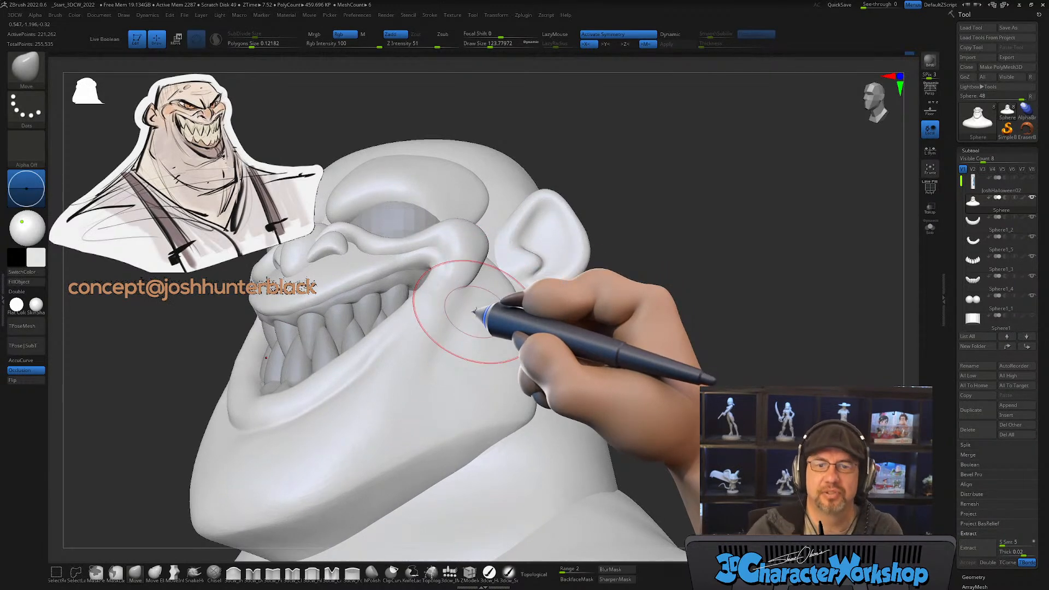
{"action": "mouse_move", "coordinate": [475, 307]}
{"action": "right_mouse_down"}
{"action": "mouse_move", "coordinate": [480, 283]}
{"action": "mouse_move", "coordinate": [499, 276]}
{"action": "mouse_move", "coordinate": [494, 251]}
{"action": "mouse_move", "coordinate": [510, 272]}
{"action": "mouse_move", "coordinate": [499, 346]}
{"action": "mouse_move", "coordinate": [483, 346]}
{"action": "mouse_move", "coordinate": [490, 247]}
{"action": "mouse_move", "coordinate": [524, 228]}
{"action": "mouse_move", "coordinate": [515, 304]}
{"action": "mouse_move", "coordinate": [530, 347]}
{"action": "right_mouse_up"}
{"action": "left_click", "coordinate": [534, 574]}
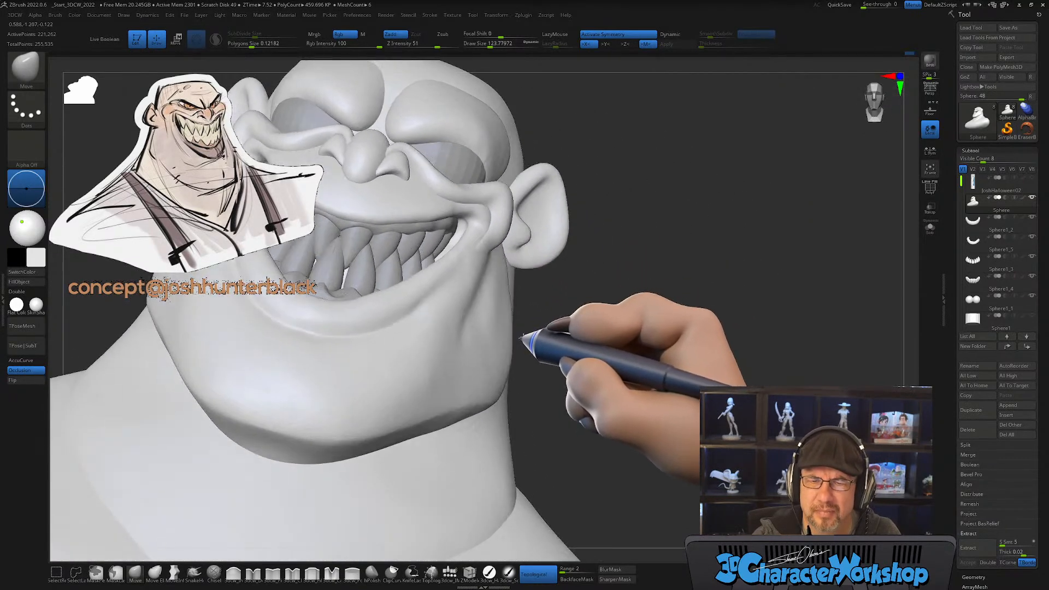
{"action": "right_click_drag", "start_coordinate": [507, 302], "coordinate": [526, 300]}
{"action": "right_click_drag", "start_coordinate": [604, 316], "coordinate": [585, 280]}
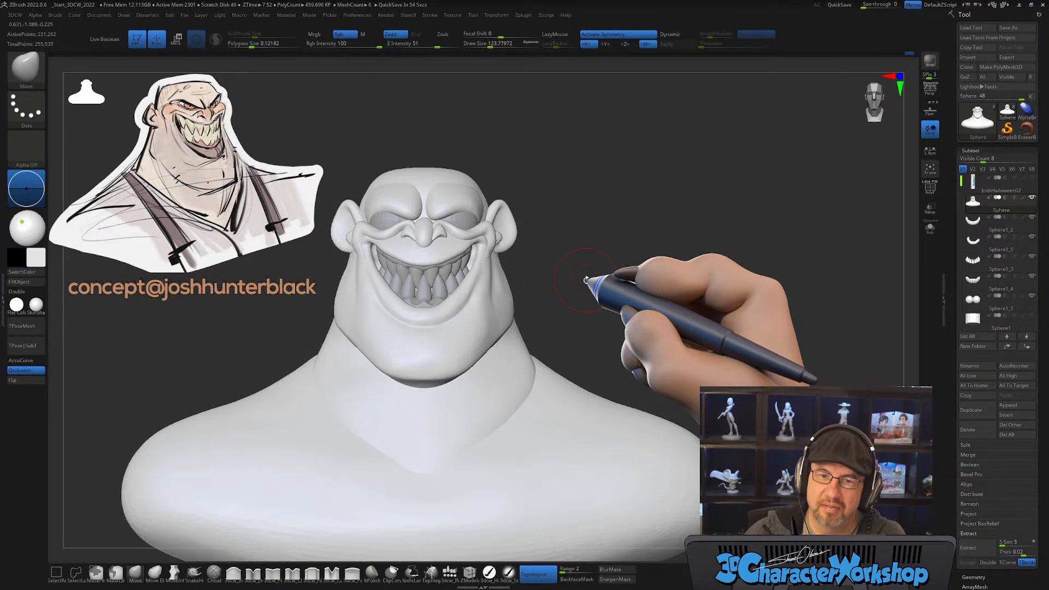
{"action": "left_click_drag", "start_coordinate": [546, 257], "coordinate": [550, 274]}
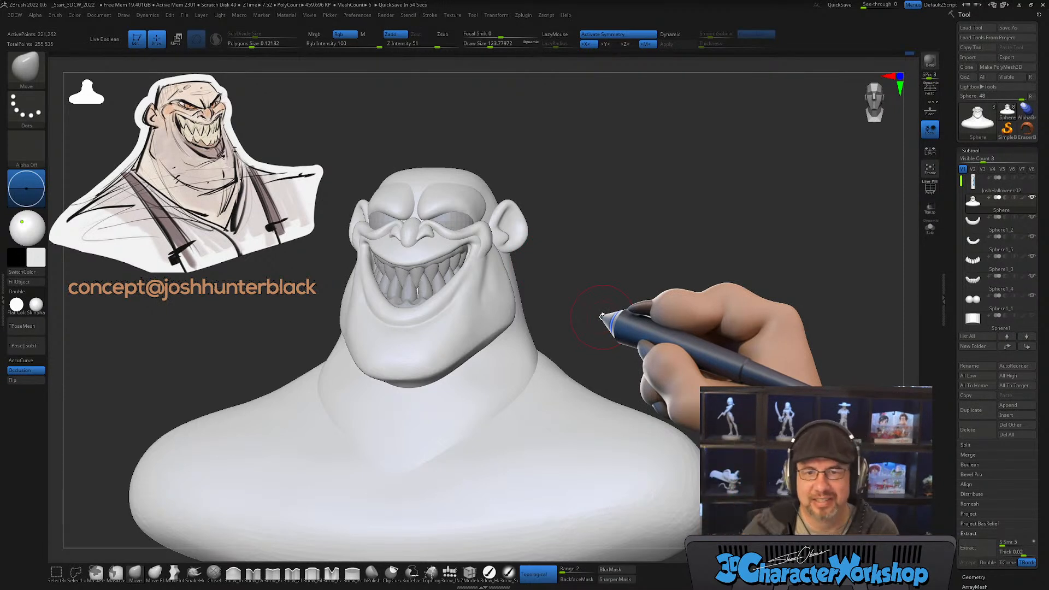
Step: Review the head from several angles and adjust the upper lip with topological masking
{"action": "mouse_move", "coordinate": [581, 299]}
{"action": "left_mouse_down"}
{"action": "mouse_move", "coordinate": [548, 311]}
{"action": "mouse_move", "coordinate": [602, 300]}
{"action": "mouse_move", "coordinate": [559, 312]}
{"action": "left_mouse_up"}
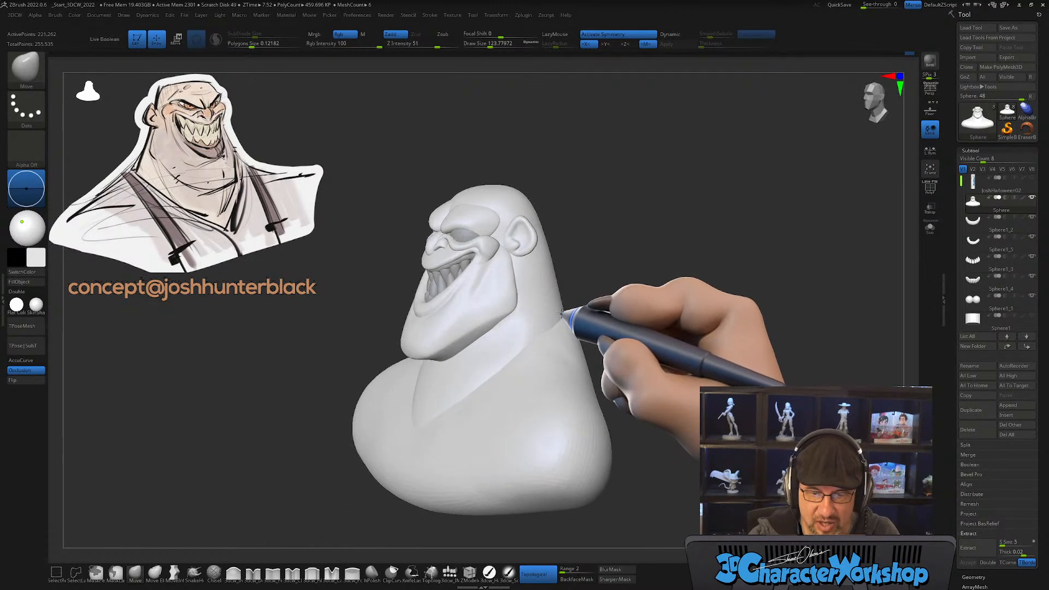
{"action": "left_click_drag", "start_coordinate": [569, 351], "coordinate": [533, 329]}
{"action": "mouse_move", "coordinate": [475, 346]}
{"action": "left_mouse_down"}
{"action": "mouse_move", "coordinate": [467, 295]}
{"action": "mouse_move", "coordinate": [480, 246]}
{"action": "mouse_move", "coordinate": [538, 338]}
{"action": "left_mouse_up"}
{"action": "mouse_move", "coordinate": [471, 284]}
{"action": "left_mouse_down"}
{"action": "mouse_move", "coordinate": [491, 304]}
{"action": "mouse_move", "coordinate": [523, 307]}
{"action": "mouse_move", "coordinate": [503, 321]}
{"action": "left_mouse_up"}
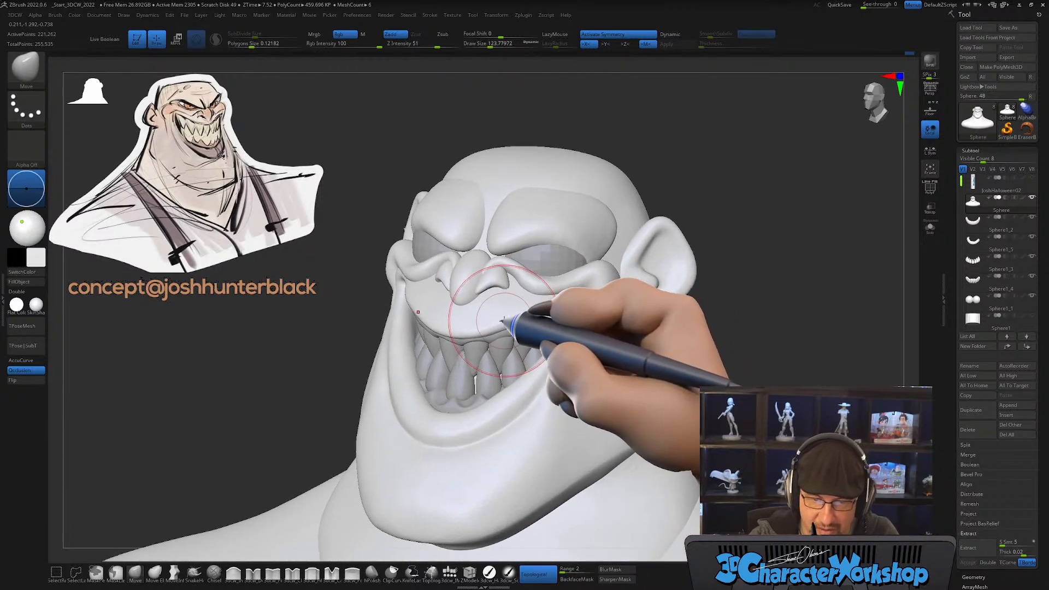
{"action": "mouse_move", "coordinate": [499, 328]}
{"action": "right_mouse_down"}
{"action": "mouse_move", "coordinate": [568, 300]}
{"action": "mouse_move", "coordinate": [557, 368]}
{"action": "mouse_move", "coordinate": [579, 342]}
{"action": "mouse_move", "coordinate": [512, 332]}
{"action": "right_mouse_up"}
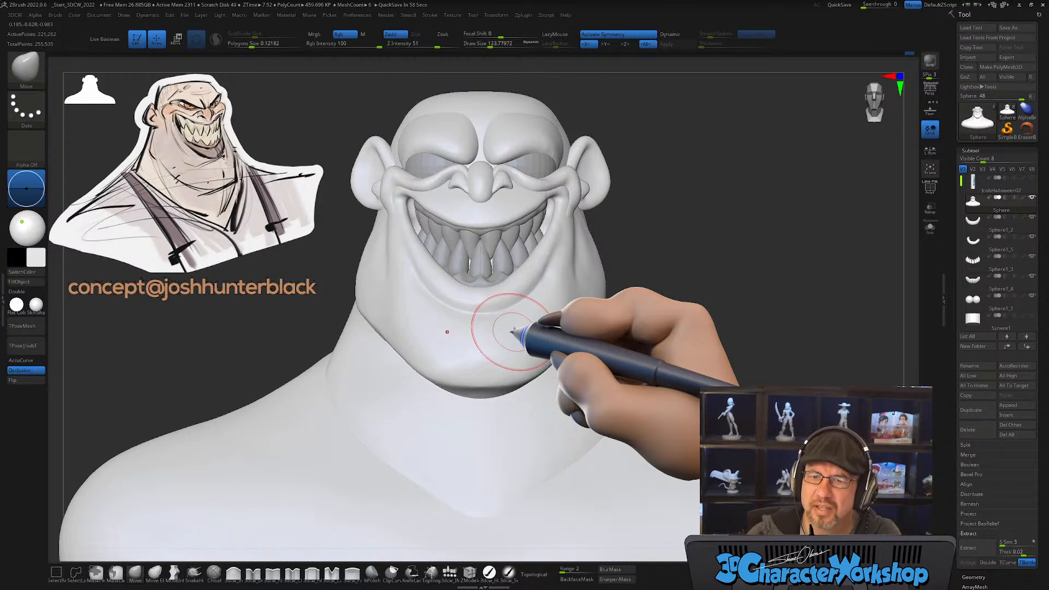
Step: Refine the ear near the temple at draw size about 77 and the jaw side at about 116
{"action": "mouse_move", "coordinate": [494, 249]}
{"action": "right_mouse_down"}
{"action": "mouse_move", "coordinate": [510, 284]}
{"action": "mouse_move", "coordinate": [524, 208]}
{"action": "mouse_move", "coordinate": [518, 233]}
{"action": "mouse_move", "coordinate": [559, 266]}
{"action": "mouse_move", "coordinate": [584, 213]}
{"action": "mouse_move", "coordinate": [574, 252]}
{"action": "mouse_move", "coordinate": [566, 246]}
{"action": "right_mouse_up"}
{"action": "left_click_drag", "start_coordinate": [557, 244], "coordinate": [556, 244]}
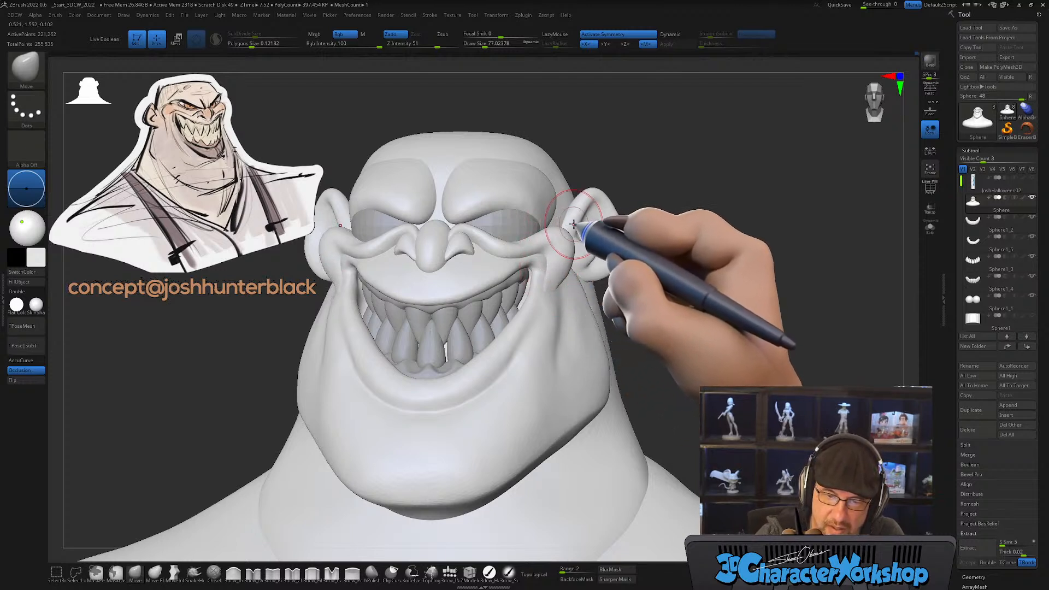
{"action": "mouse_move", "coordinate": [587, 267]}
{"action": "right_mouse_down"}
{"action": "mouse_move", "coordinate": [602, 266]}
{"action": "mouse_move", "coordinate": [568, 279]}
{"action": "mouse_move", "coordinate": [569, 306]}
{"action": "right_mouse_up"}
{"action": "left_click_drag", "start_coordinate": [563, 333], "coordinate": [565, 332]}
{"action": "left_click_drag", "start_coordinate": [566, 333], "coordinate": [562, 334]}
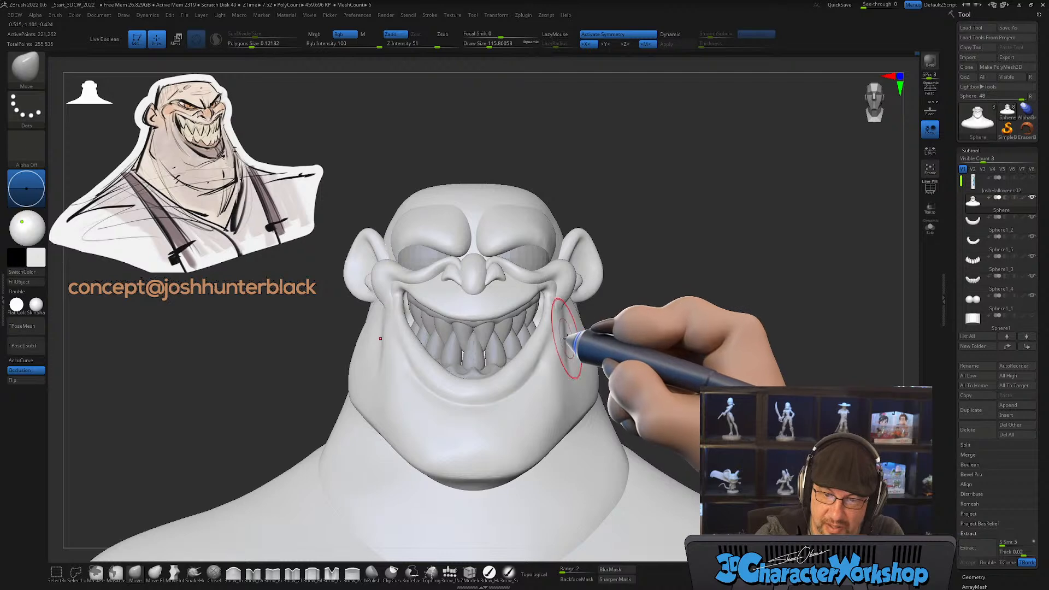
Step: Refine the side of the jaw below the ear with the Move brush at draw size about 83
{"action": "mouse_move", "coordinate": [576, 343]}
{"action": "right_mouse_down"}
{"action": "mouse_move", "coordinate": [563, 355]}
{"action": "mouse_move", "coordinate": [568, 345]}
{"action": "right_mouse_up"}
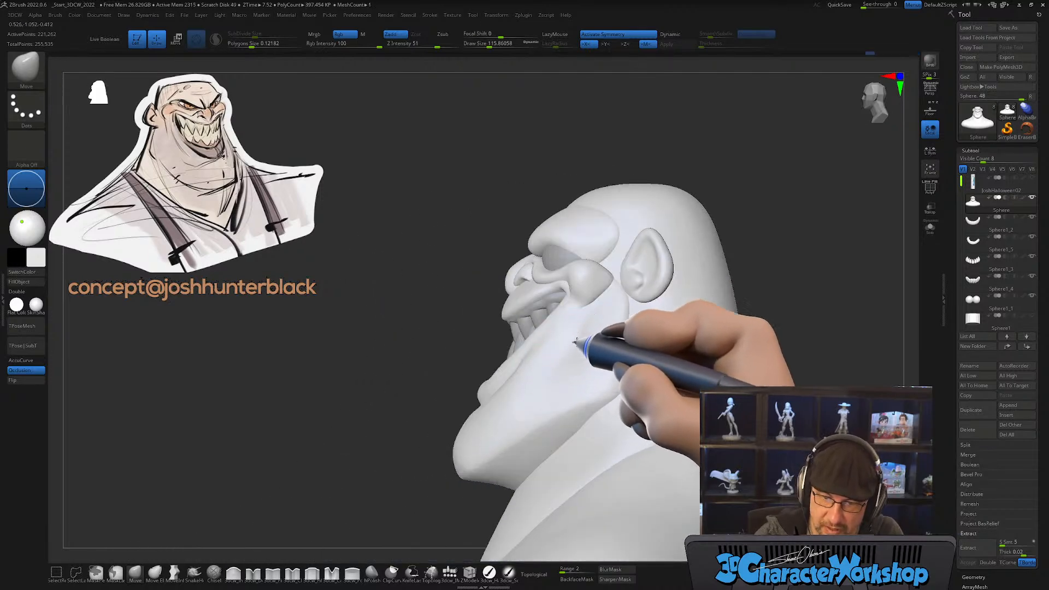
{"action": "mouse_move", "coordinate": [582, 332]}
{"action": "right_mouse_down"}
{"action": "mouse_move", "coordinate": [601, 347]}
{"action": "mouse_move", "coordinate": [595, 355]}
{"action": "right_mouse_up"}
{"action": "key", "text": "shift"}
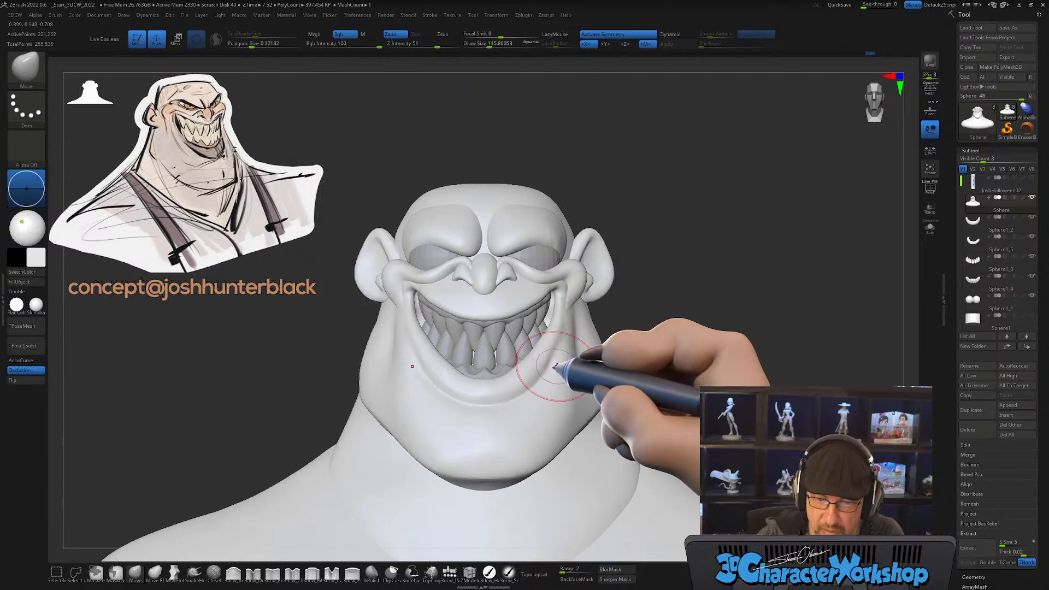
{"action": "key", "text": "shift"}
{"action": "mouse_move", "coordinate": [560, 366]}
{"action": "right_mouse_down", "text": "ctrl"}
{"action": "mouse_move", "coordinate": [590, 372]}
{"action": "mouse_move", "coordinate": [576, 398]}
{"action": "mouse_move", "coordinate": [538, 355]}
{"action": "mouse_move", "coordinate": [535, 365]}
{"action": "mouse_move", "coordinate": [548, 350]}
{"action": "right_mouse_up", "text": "ctrl"}
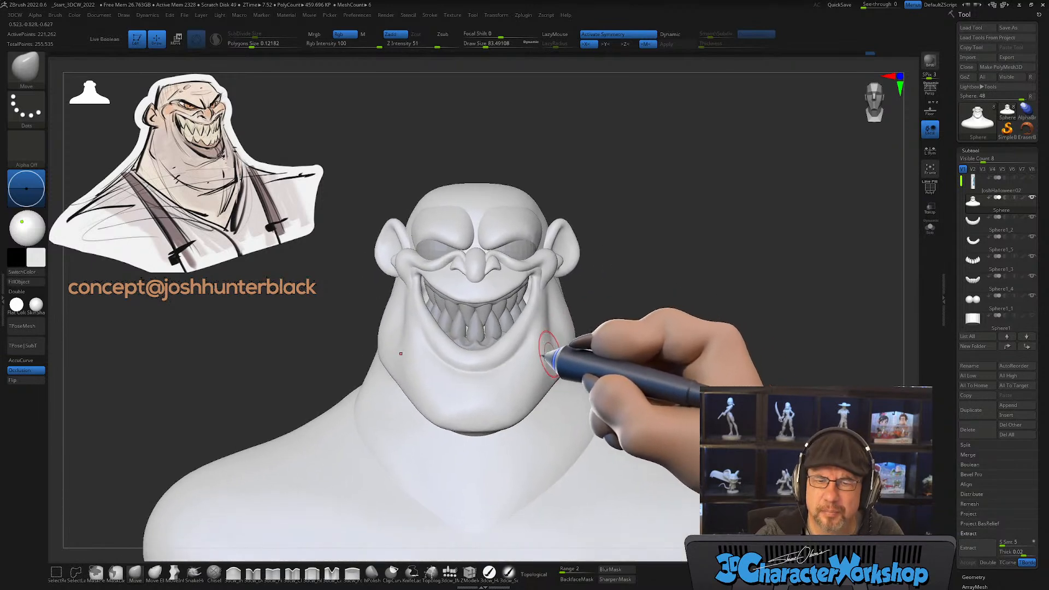
Step: Reshape the lower cheek and jaw contour with the Move brush at draw size about 163
{"action": "right_click_drag", "start_coordinate": [489, 324], "coordinate": [472, 350], "text": "ctrl"}
{"action": "key", "text": "s"}
{"action": "left_click_drag", "start_coordinate": [423, 346], "coordinate": [428, 346]}
{"action": "right_click_drag", "start_coordinate": [422, 335], "coordinate": [411, 352]}
{"action": "key", "text": "s"}
{"action": "left_click_drag", "start_coordinate": [416, 354], "coordinate": [421, 354]}
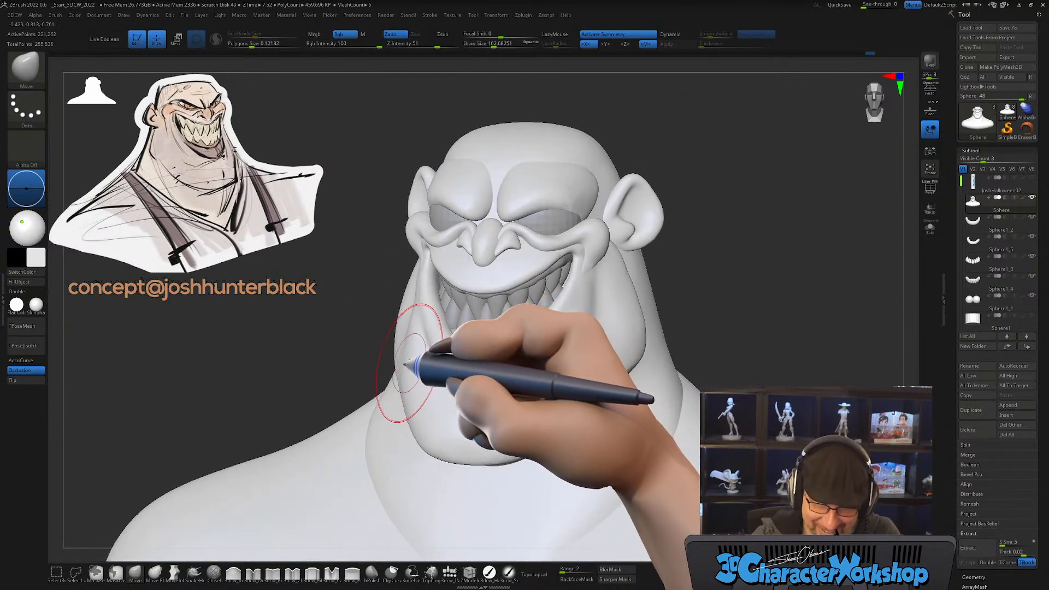
Step: Enable the Move brush's Topological option and adjust the outer jaw beside the grin at draw size about 228
{"action": "mouse_move", "coordinate": [428, 351]}
{"action": "right_mouse_down"}
{"action": "mouse_move", "coordinate": [457, 346]}
{"action": "mouse_move", "coordinate": [538, 403]}
{"action": "right_mouse_up"}
{"action": "mouse_move", "coordinate": [426, 370]}
{"action": "right_mouse_down"}
{"action": "mouse_move", "coordinate": [392, 374]}
{"action": "mouse_move", "coordinate": [372, 364]}
{"action": "right_mouse_up"}
{"action": "key", "text": "s"}
{"action": "left_click_drag", "start_coordinate": [342, 343], "coordinate": [328, 345]}
{"action": "left_click", "coordinate": [528, 575]}
{"action": "key", "text": "s"}
{"action": "mouse_move", "coordinate": [350, 340]}
{"action": "right_mouse_down"}
{"action": "mouse_move", "coordinate": [476, 403]}
{"action": "mouse_move", "coordinate": [432, 382]}
{"action": "right_mouse_up"}
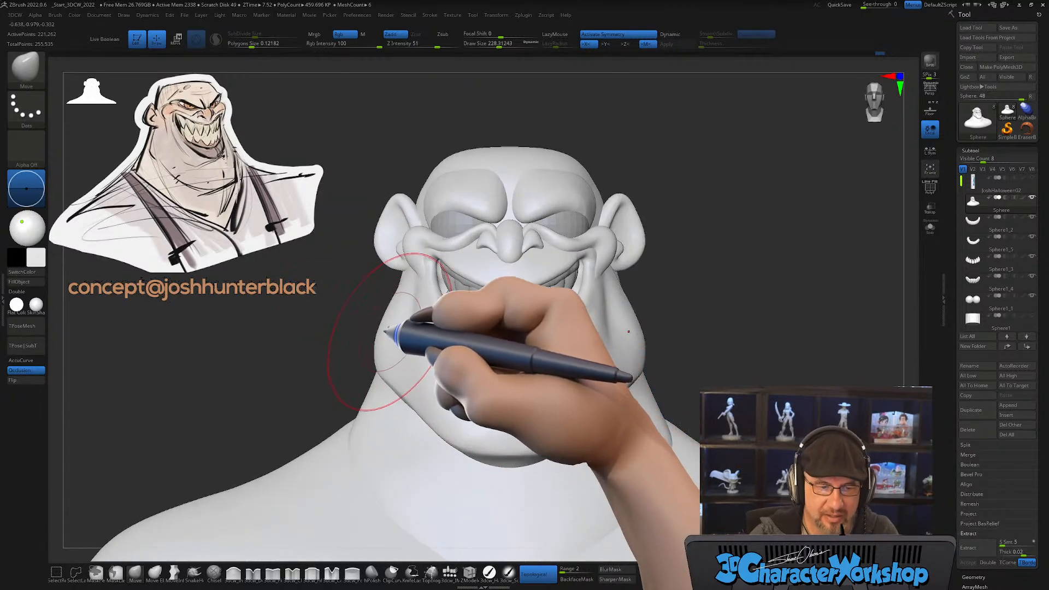
{"action": "left_click_drag", "start_coordinate": [392, 328], "coordinate": [384, 321]}
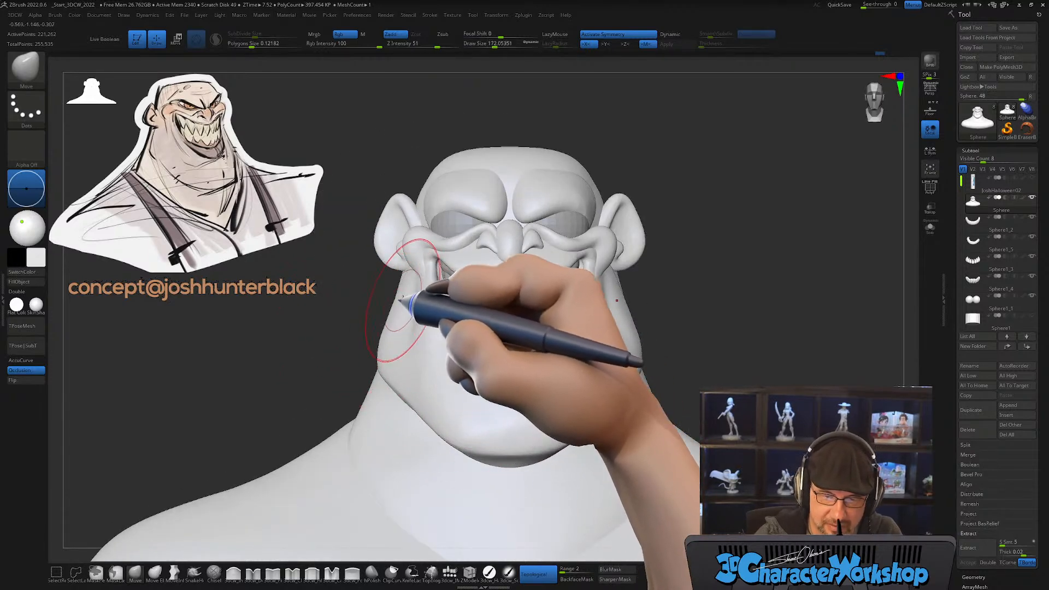
Step: Move the jaw and cheek volumes at draw size about 223, checking the head from above and the side
{"action": "mouse_move", "coordinate": [382, 352]}
{"action": "right_mouse_down"}
{"action": "mouse_move", "coordinate": [613, 422]}
{"action": "mouse_move", "coordinate": [621, 468]}
{"action": "mouse_move", "coordinate": [627, 428]}
{"action": "mouse_move", "coordinate": [593, 363]}
{"action": "right_mouse_up"}
{"action": "key", "text": "s"}
{"action": "left_click_drag", "start_coordinate": [593, 363], "coordinate": [597, 361]}
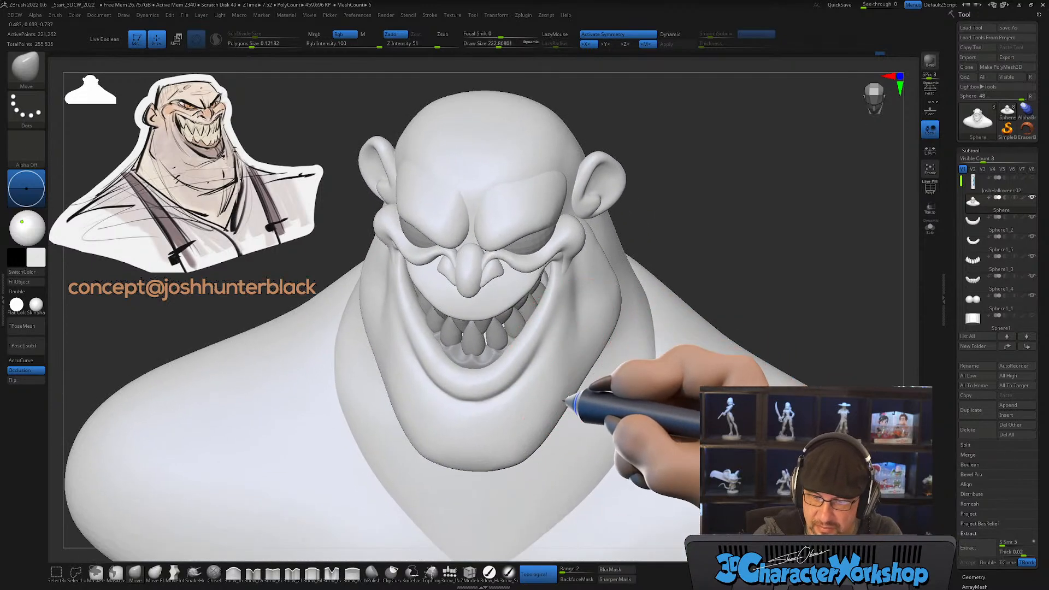
{"action": "mouse_move", "coordinate": [564, 377]}
{"action": "right_mouse_down"}
{"action": "mouse_move", "coordinate": [557, 356]}
{"action": "mouse_move", "coordinate": [573, 298]}
{"action": "right_mouse_up"}
{"action": "mouse_move", "coordinate": [658, 333]}
{"action": "right_mouse_down"}
{"action": "mouse_move", "coordinate": [662, 299]}
{"action": "mouse_move", "coordinate": [672, 312]}
{"action": "mouse_move", "coordinate": [637, 313]}
{"action": "mouse_move", "coordinate": [663, 305]}
{"action": "mouse_move", "coordinate": [604, 360]}
{"action": "mouse_move", "coordinate": [526, 271]}
{"action": "mouse_move", "coordinate": [512, 289]}
{"action": "right_mouse_up"}
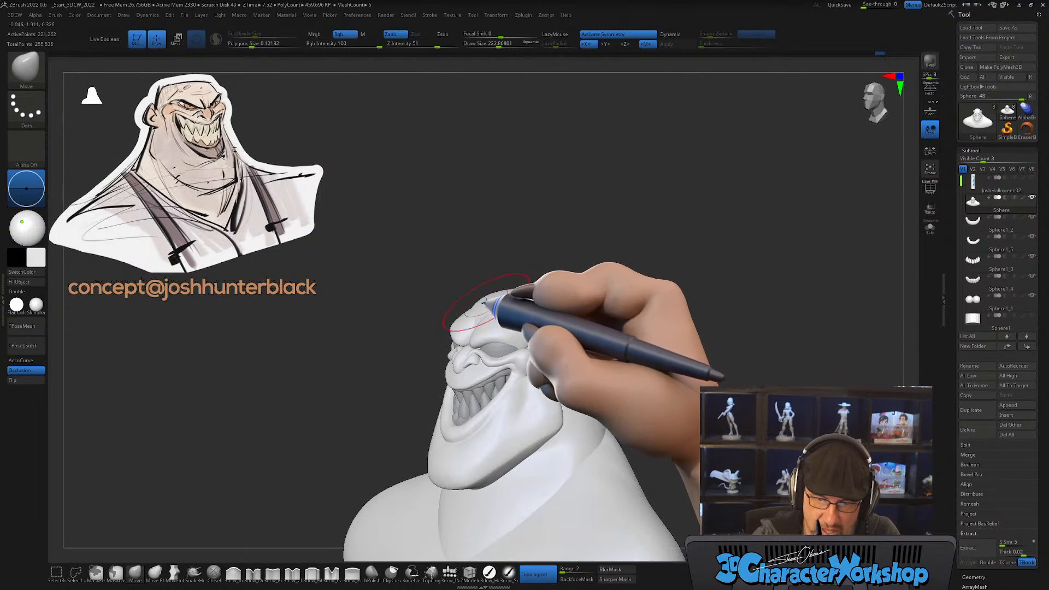
Step: Shape the top and sides of the skull with the Move brush at draw sizes of about 149 and 108
{"action": "mouse_move", "coordinate": [492, 286]}
{"action": "right_mouse_down"}
{"action": "mouse_move", "coordinate": [562, 300]}
{"action": "mouse_move", "coordinate": [519, 326]}
{"action": "mouse_move", "coordinate": [520, 277]}
{"action": "mouse_move", "coordinate": [543, 304]}
{"action": "mouse_move", "coordinate": [499, 345]}
{"action": "mouse_move", "coordinate": [497, 305]}
{"action": "mouse_move", "coordinate": [476, 293]}
{"action": "mouse_move", "coordinate": [511, 253]}
{"action": "mouse_move", "coordinate": [490, 282]}
{"action": "right_mouse_up"}
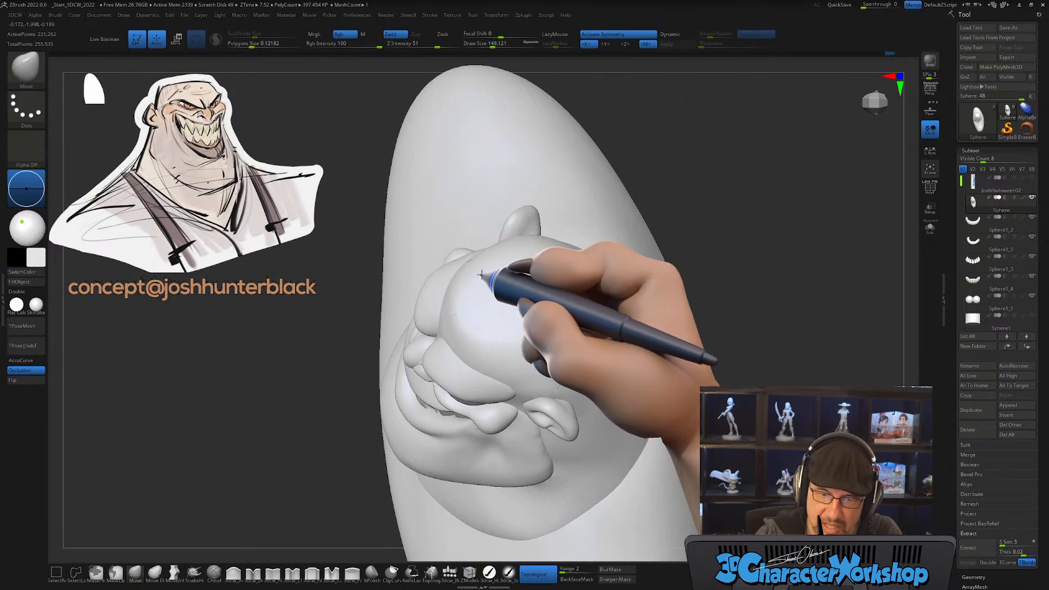
{"action": "mouse_move", "coordinate": [514, 265]}
{"action": "right_mouse_down"}
{"action": "mouse_move", "coordinate": [508, 295]}
{"action": "mouse_move", "coordinate": [555, 297]}
{"action": "mouse_move", "coordinate": [555, 281]}
{"action": "mouse_move", "coordinate": [585, 295]}
{"action": "mouse_move", "coordinate": [614, 345]}
{"action": "mouse_move", "coordinate": [548, 301]}
{"action": "mouse_move", "coordinate": [541, 325]}
{"action": "mouse_move", "coordinate": [530, 322]}
{"action": "mouse_move", "coordinate": [597, 297]}
{"action": "mouse_move", "coordinate": [590, 361]}
{"action": "mouse_move", "coordinate": [604, 336]}
{"action": "mouse_move", "coordinate": [609, 361]}
{"action": "mouse_move", "coordinate": [604, 313]}
{"action": "mouse_move", "coordinate": [644, 312]}
{"action": "mouse_move", "coordinate": [636, 319]}
{"action": "mouse_move", "coordinate": [679, 351]}
{"action": "mouse_move", "coordinate": [660, 271]}
{"action": "mouse_move", "coordinate": [628, 277]}
{"action": "right_mouse_up"}
{"action": "key", "text": "s"}
{"action": "left_click_drag", "start_coordinate": [618, 269], "coordinate": [605, 283]}
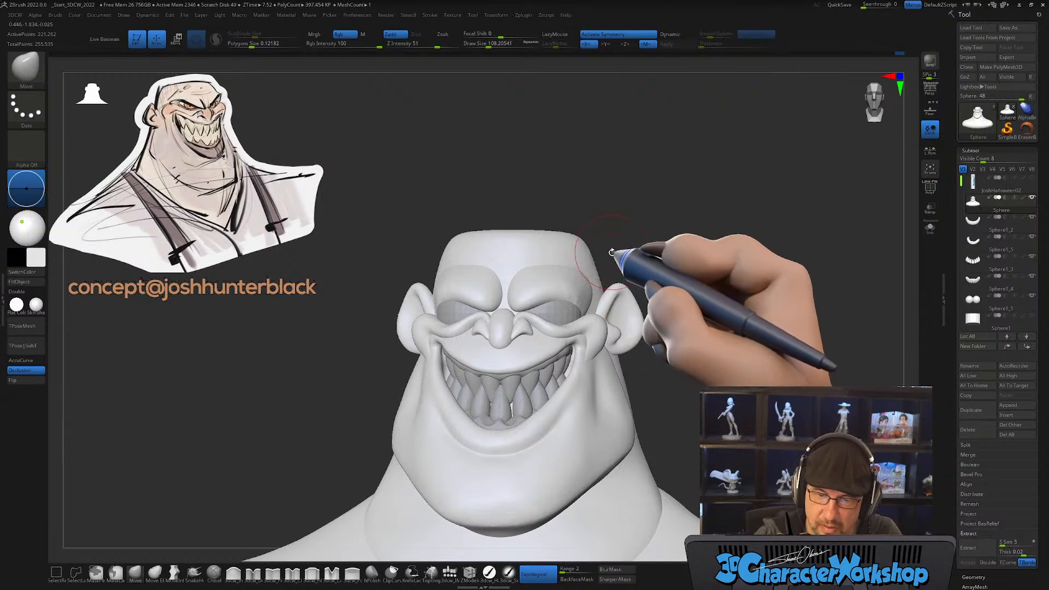
{"action": "right_click_drag", "start_coordinate": [608, 253], "coordinate": [604, 276]}
{"action": "mouse_move", "coordinate": [663, 236]}
{"action": "right_mouse_down"}
{"action": "mouse_move", "coordinate": [621, 241]}
{"action": "mouse_move", "coordinate": [591, 279]}
{"action": "mouse_move", "coordinate": [601, 279]}
{"action": "right_mouse_up"}
Step: Refine the back of the head and neck in side view at draw size about 228
{"action": "key", "text": "s"}
{"action": "key", "text": "shift"}
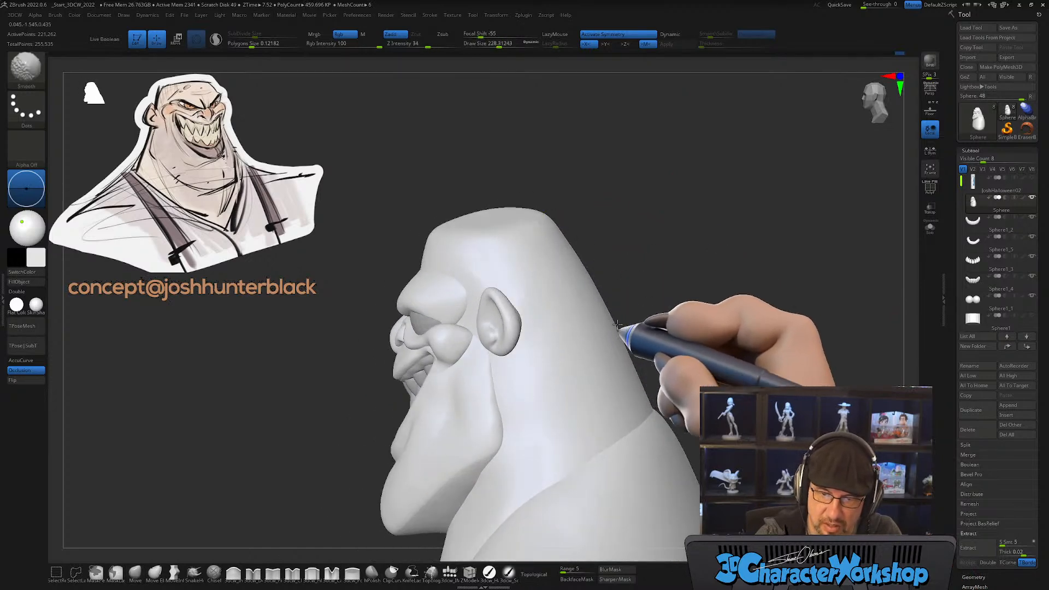
{"action": "mouse_move", "coordinate": [621, 283]}
{"action": "right_mouse_down"}
{"action": "mouse_move", "coordinate": [695, 284]}
{"action": "mouse_move", "coordinate": [628, 307]}
{"action": "mouse_move", "coordinate": [633, 320]}
{"action": "mouse_move", "coordinate": [529, 288]}
{"action": "right_mouse_up"}
{"action": "left_click_drag", "start_coordinate": [533, 291], "coordinate": [532, 291]}
{"action": "mouse_move", "coordinate": [537, 278]}
{"action": "right_mouse_down"}
{"action": "mouse_move", "coordinate": [535, 290]}
{"action": "mouse_move", "coordinate": [549, 269]}
{"action": "mouse_move", "coordinate": [534, 284]}
{"action": "mouse_move", "coordinate": [597, 300]}
{"action": "mouse_move", "coordinate": [688, 360]}
{"action": "mouse_move", "coordinate": [598, 344]}
{"action": "right_mouse_up"}
Step: Adjust the overall jaw width and lower face in front view at draw size about 262
{"action": "left_click_drag", "start_coordinate": [585, 355], "coordinate": [578, 365]}
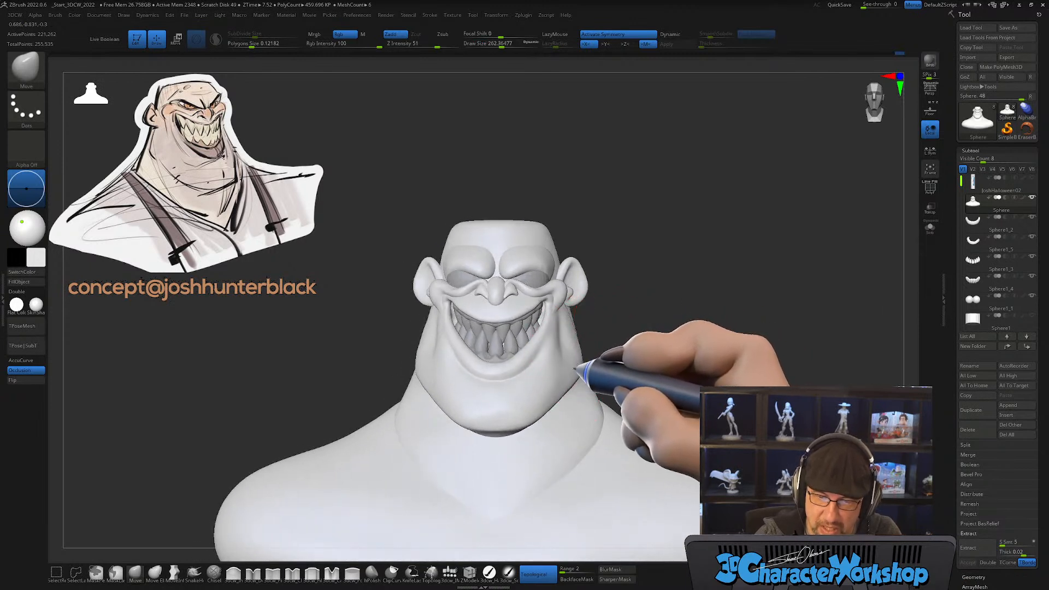
{"action": "mouse_move", "coordinate": [595, 342]}
{"action": "right_mouse_down", "text": "ctrl"}
{"action": "mouse_move", "coordinate": [605, 326]}
{"action": "mouse_move", "coordinate": [591, 354]}
{"action": "right_mouse_up", "text": "ctrl"}
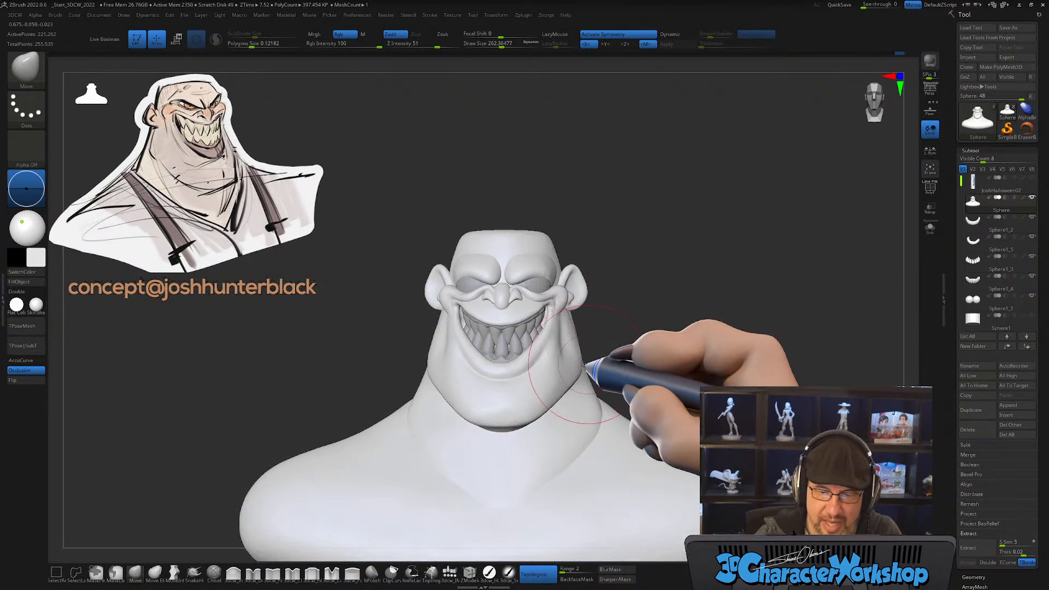
{"action": "left_click_drag", "start_coordinate": [534, 385], "coordinate": [533, 358]}
{"action": "right_click_drag", "start_coordinate": [533, 357], "coordinate": [523, 319], "text": "alt"}
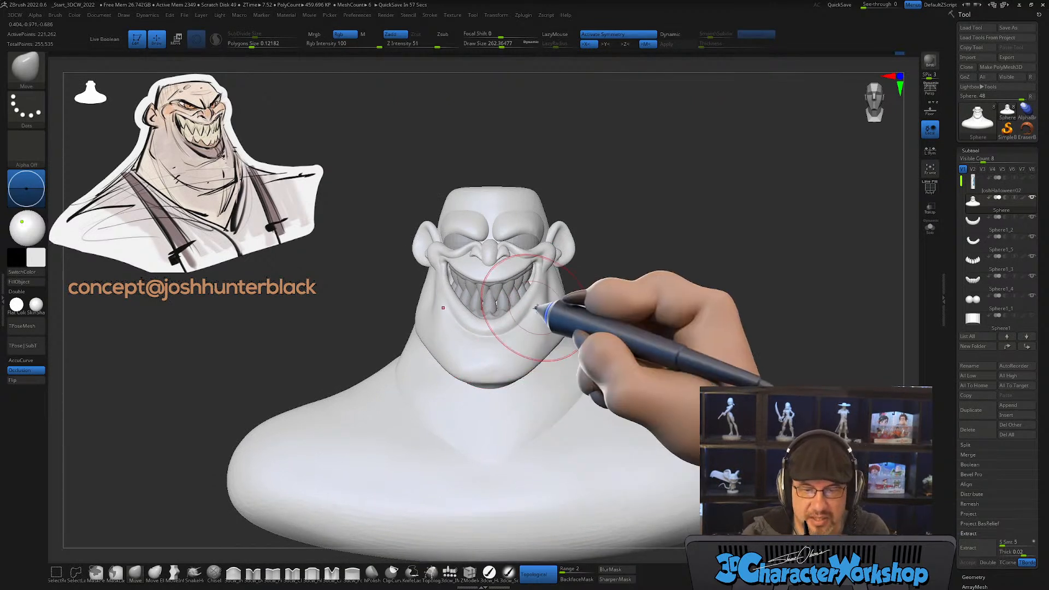
{"action": "right_click_drag", "start_coordinate": [545, 320], "coordinate": [534, 362], "text": "ctrl"}
{"action": "right_click_drag", "start_coordinate": [519, 310], "coordinate": [514, 349], "text": "alt"}
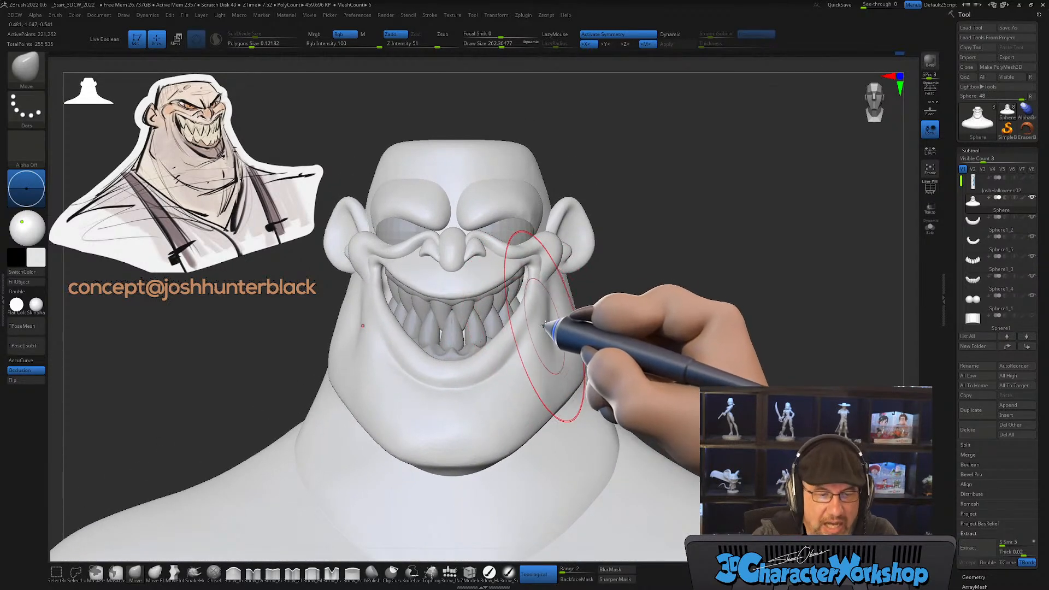
Step: Fine-tune the cheeks and jaw sides against the concept sketch, reducing the draw size to about 59
{"action": "key", "text": "bracketleft"}
{"action": "key", "text": "bracketleft"}
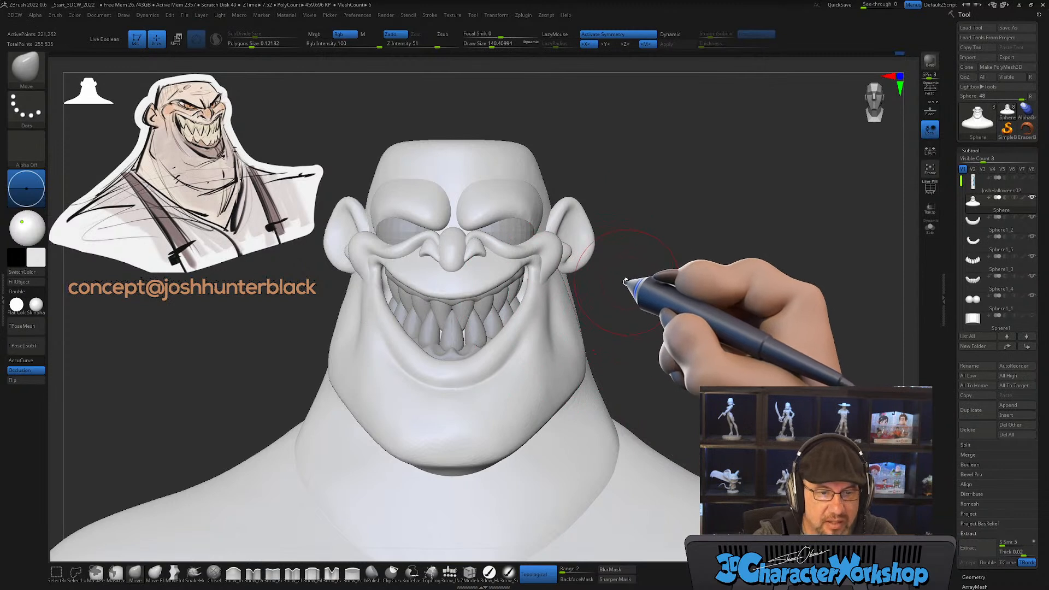
{"action": "left_click_drag", "start_coordinate": [627, 283], "coordinate": [626, 283]}
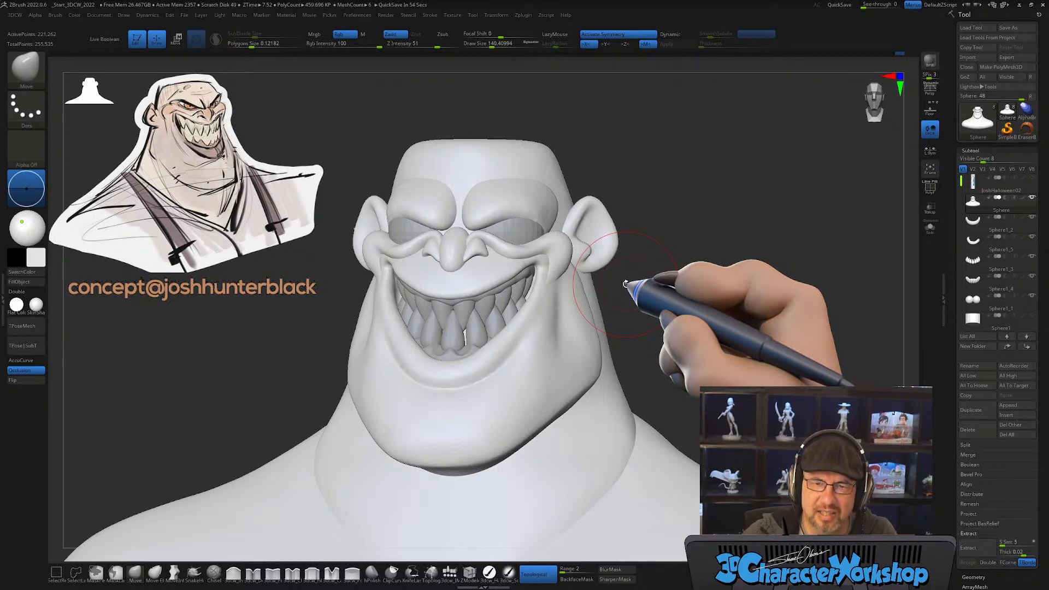
{"action": "mouse_move", "coordinate": [660, 335]}
{"action": "left_mouse_down"}
{"action": "mouse_move", "coordinate": [667, 351]}
{"action": "mouse_move", "coordinate": [658, 344]}
{"action": "mouse_move", "coordinate": [692, 347]}
{"action": "mouse_move", "coordinate": [681, 355]}
{"action": "mouse_move", "coordinate": [674, 314]}
{"action": "mouse_move", "coordinate": [677, 369]}
{"action": "left_mouse_up"}
{"action": "key", "text": "s"}
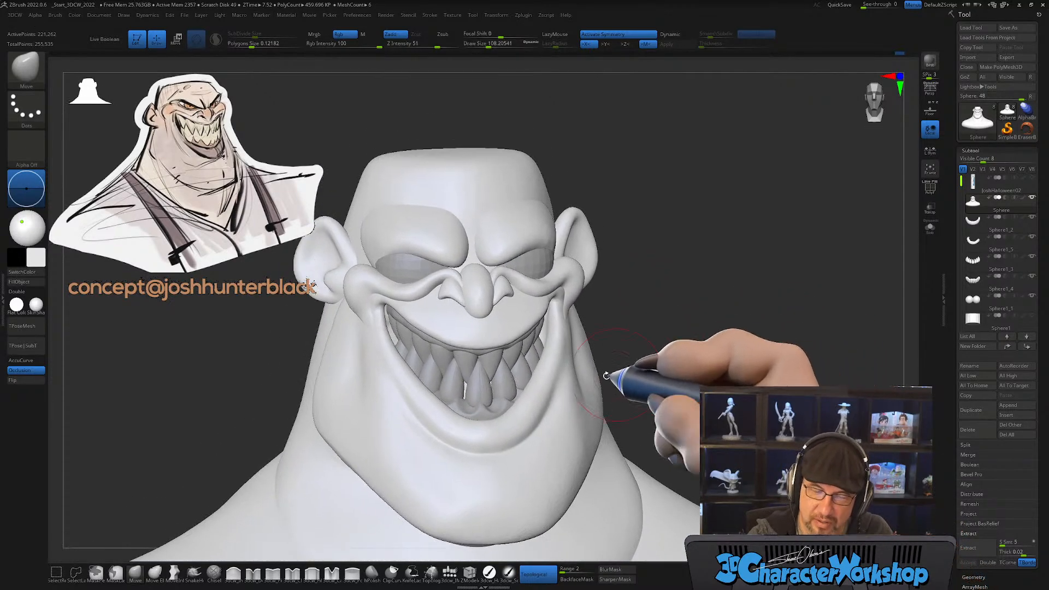
{"action": "key", "text": "s"}
{"action": "left_click_drag", "start_coordinate": [482, 330], "coordinate": [468, 330]}
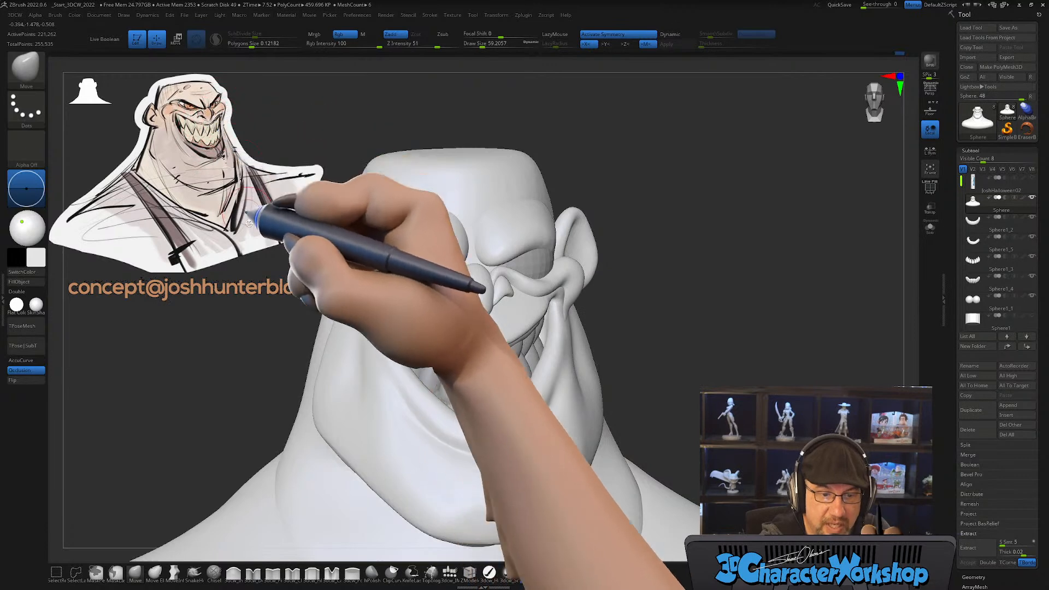
{"action": "mouse_move", "coordinate": [685, 376]}
{"action": "left_mouse_down"}
{"action": "mouse_move", "coordinate": [671, 376]}
{"action": "mouse_move", "coordinate": [686, 370]}
{"action": "mouse_move", "coordinate": [698, 428]}
{"action": "mouse_move", "coordinate": [691, 378]}
{"action": "mouse_move", "coordinate": [693, 396]}
{"action": "left_mouse_up"}
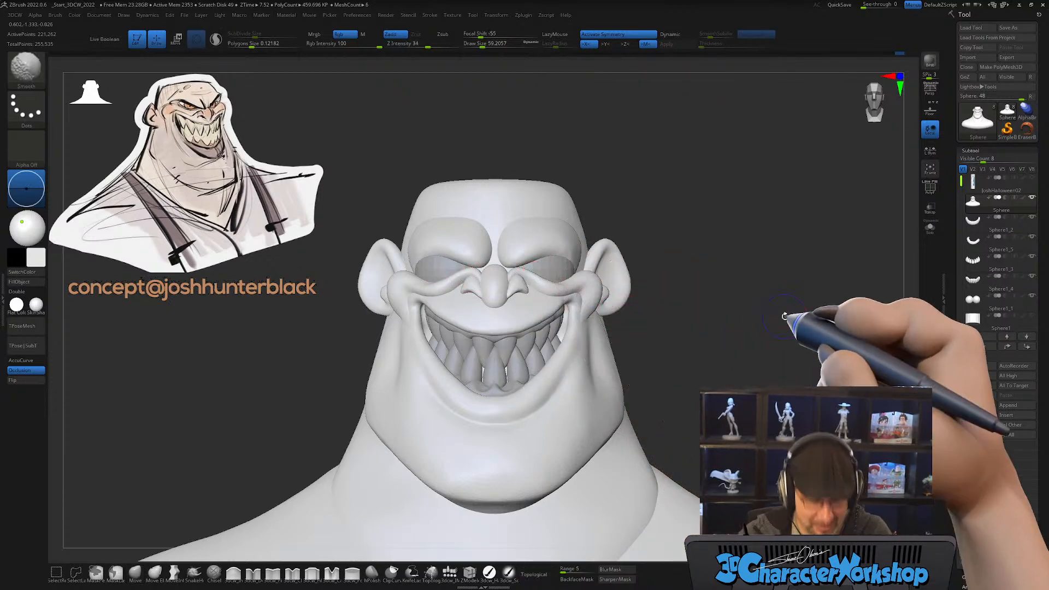
Step: Examine the head's polygroups and mesh density with the polyframe display
{"action": "key", "text": "shift+f"}
{"action": "mouse_move", "coordinate": [796, 344]}
{"action": "left_mouse_down"}
{"action": "mouse_move", "coordinate": [807, 346]}
{"action": "mouse_move", "coordinate": [800, 342]}
{"action": "left_mouse_up"}
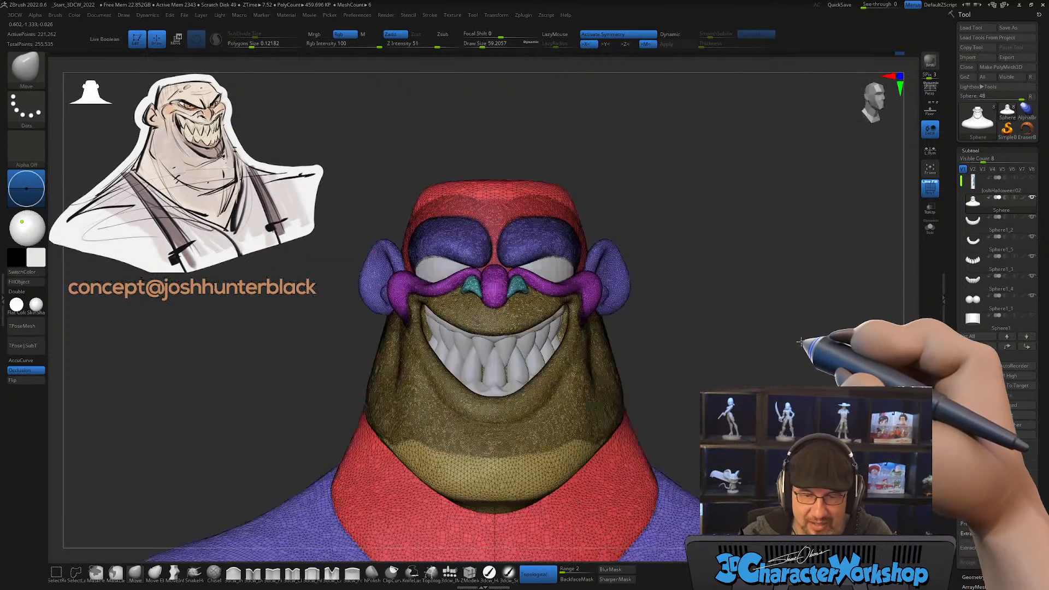
{"action": "key", "text": "shift+f"}
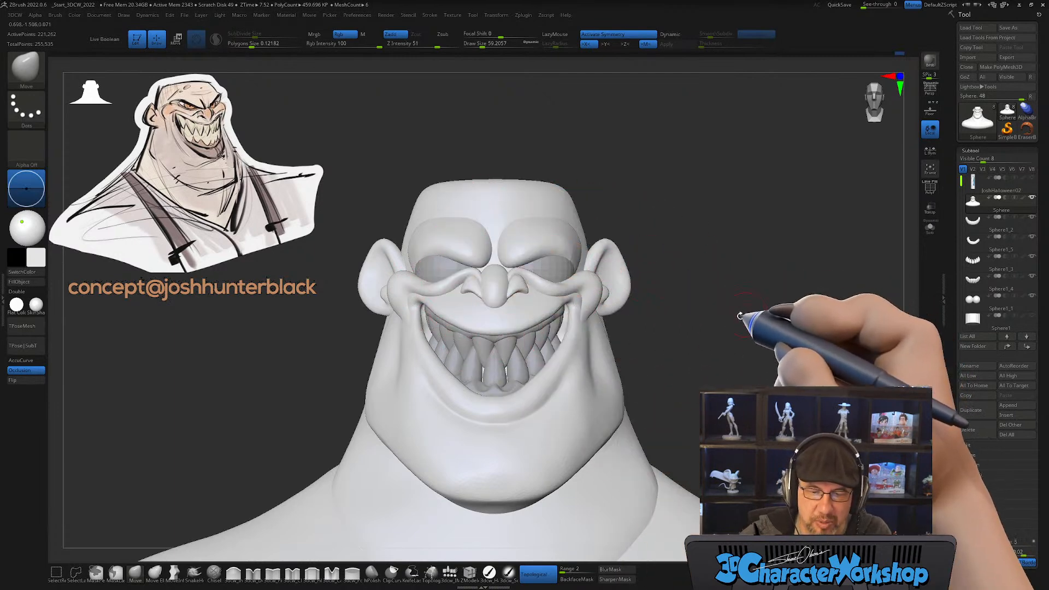
Step: Touch up the cheek and jaw side at draw size about 80, and save the sculpt to disk
{"action": "left_click_drag", "start_coordinate": [695, 361], "coordinate": [562, 347]}
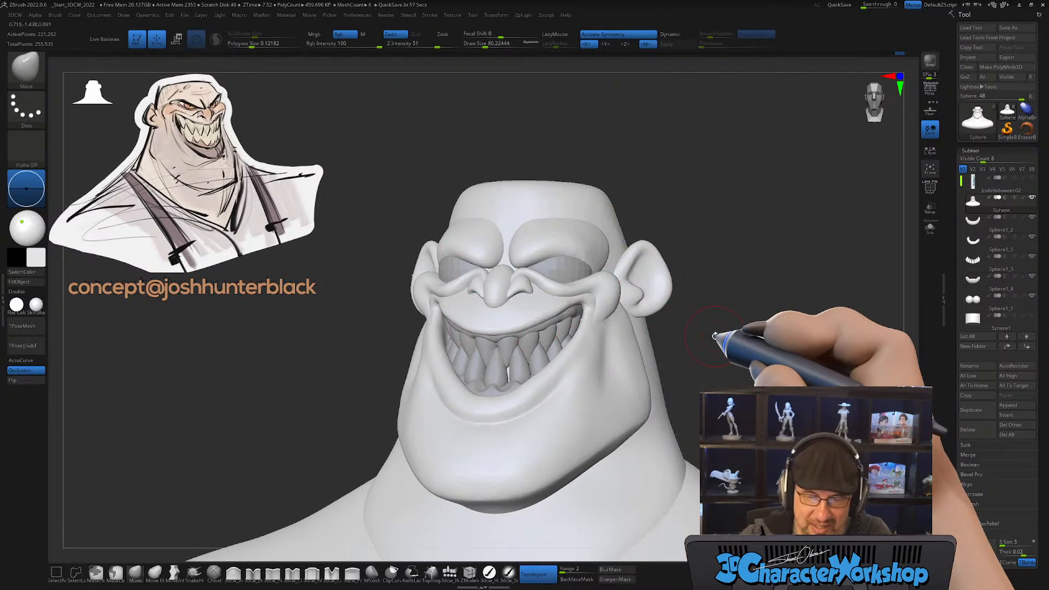
{"action": "mouse_move", "coordinate": [639, 328]}
{"action": "left_mouse_down"}
{"action": "mouse_move", "coordinate": [613, 347]}
{"action": "mouse_move", "coordinate": [691, 331]}
{"action": "left_mouse_up"}
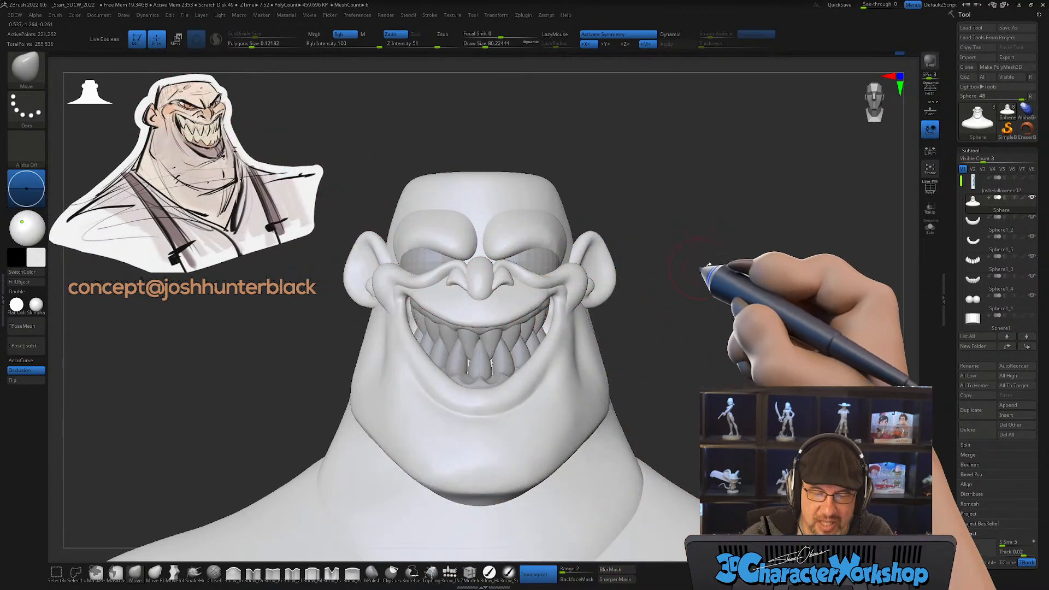
{"action": "left_click", "coordinate": [1019, 26]}
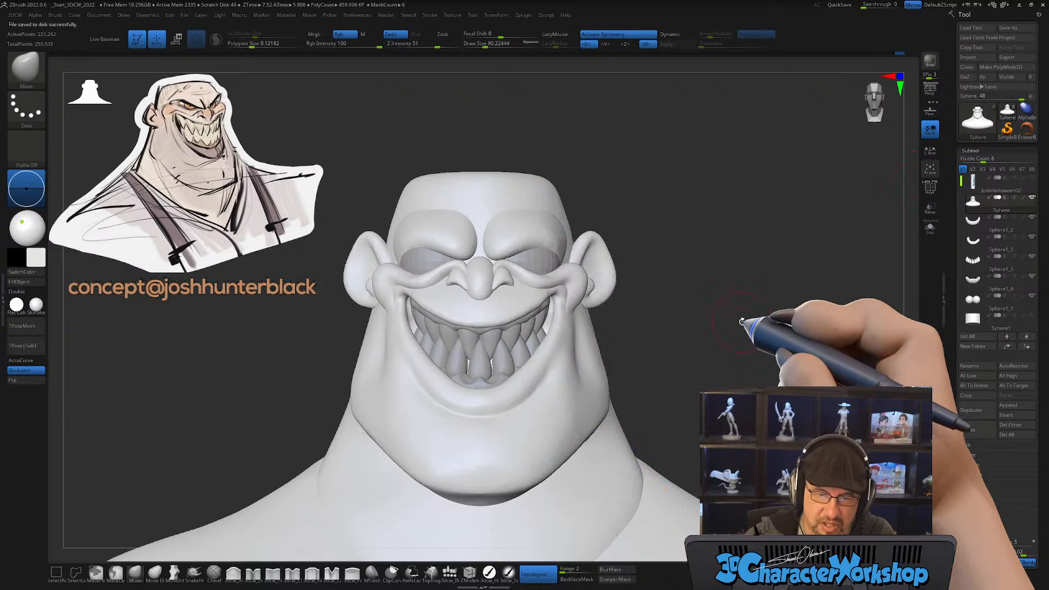
Step: Try to isolate the nose by its polygroup
{"action": "right_click_drag", "start_coordinate": [476, 287], "coordinate": [485, 330], "text": "alt"}
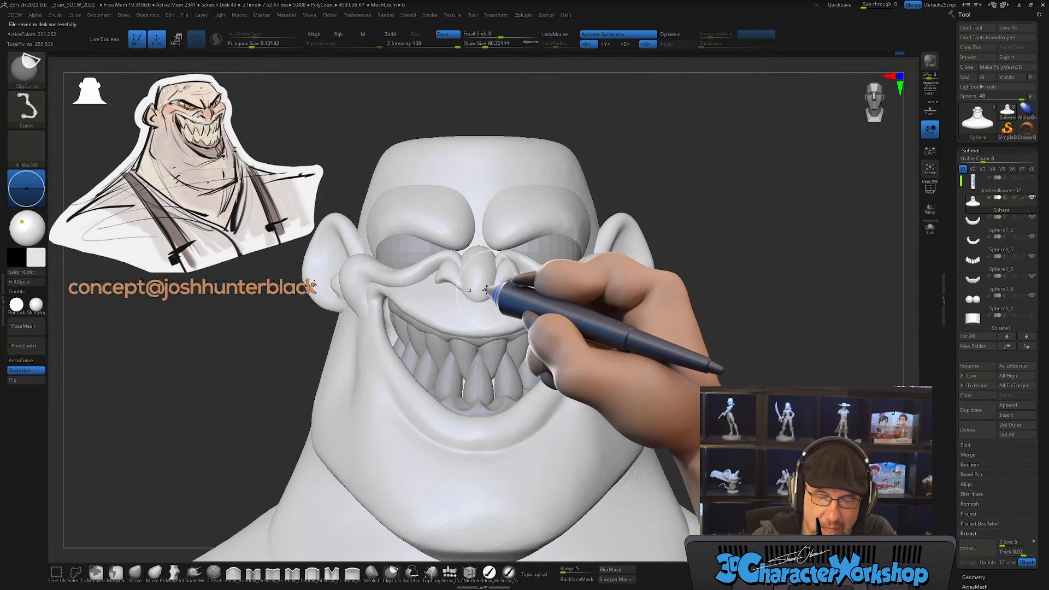
{"action": "left_click", "coordinate": [469, 290], "text": "ctrl+shift"}
{"action": "left_click", "coordinate": [513, 273], "text": "ctrl+shift"}
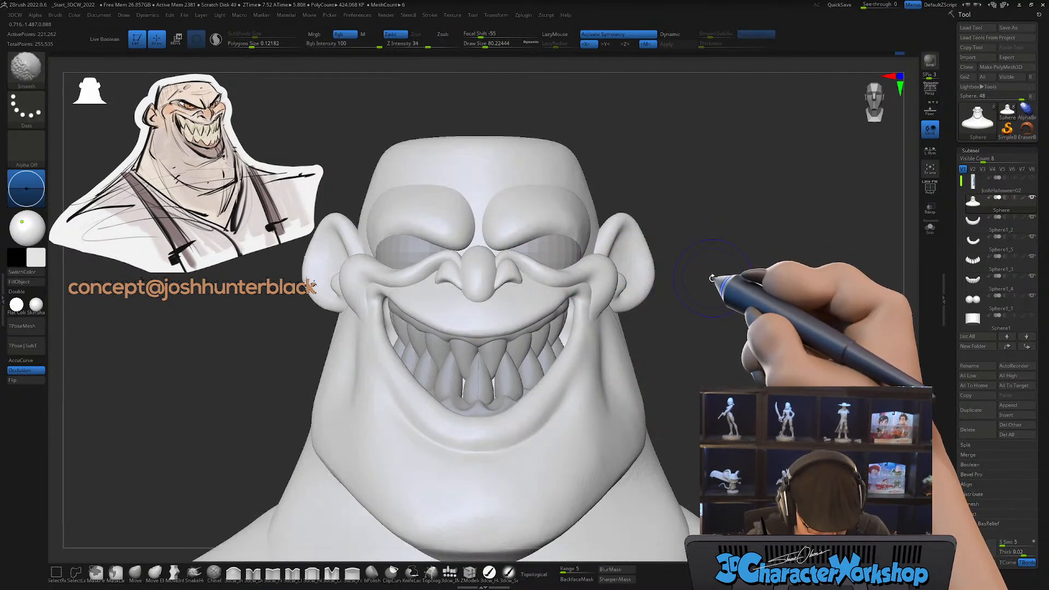
Step: Regenerate the head's polygroups with Auto Groups, and apply Mirror And Weld so both sides share matching groups
{"action": "key", "text": "shift+f"}
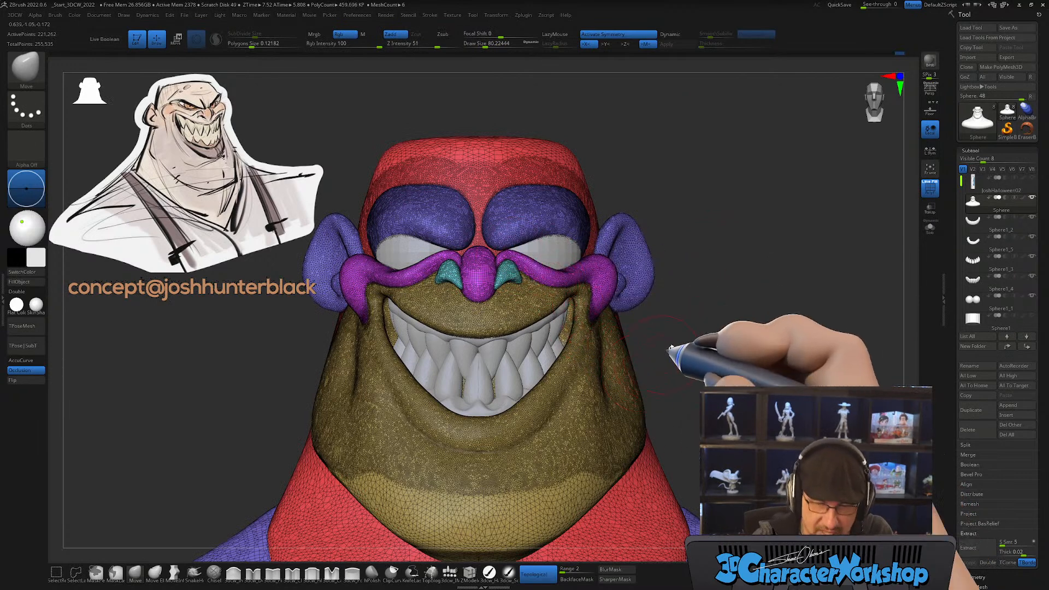
{"action": "key", "text": "space"}
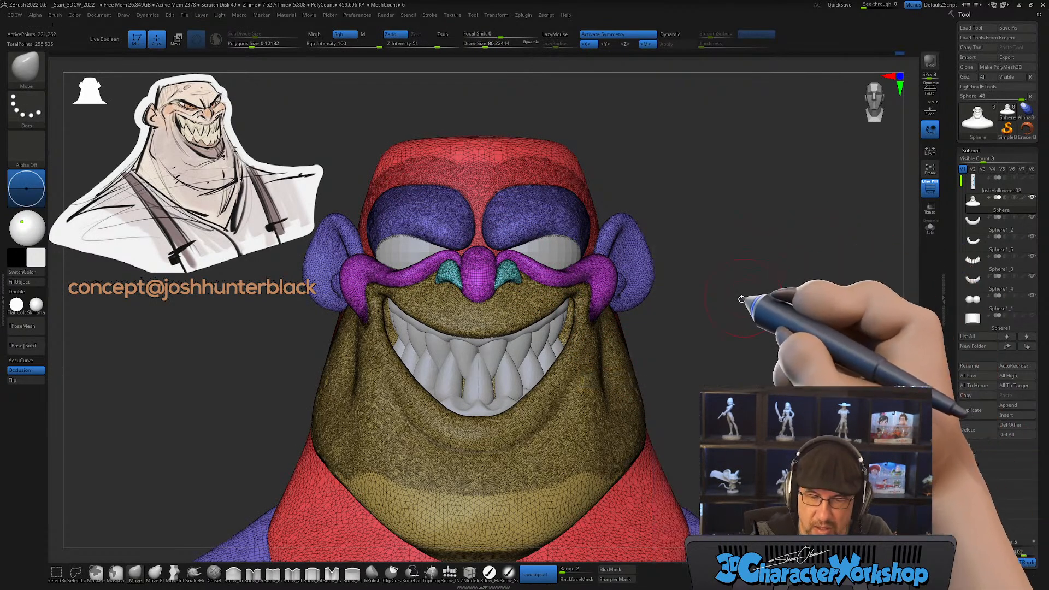
{"action": "key", "text": "space"}
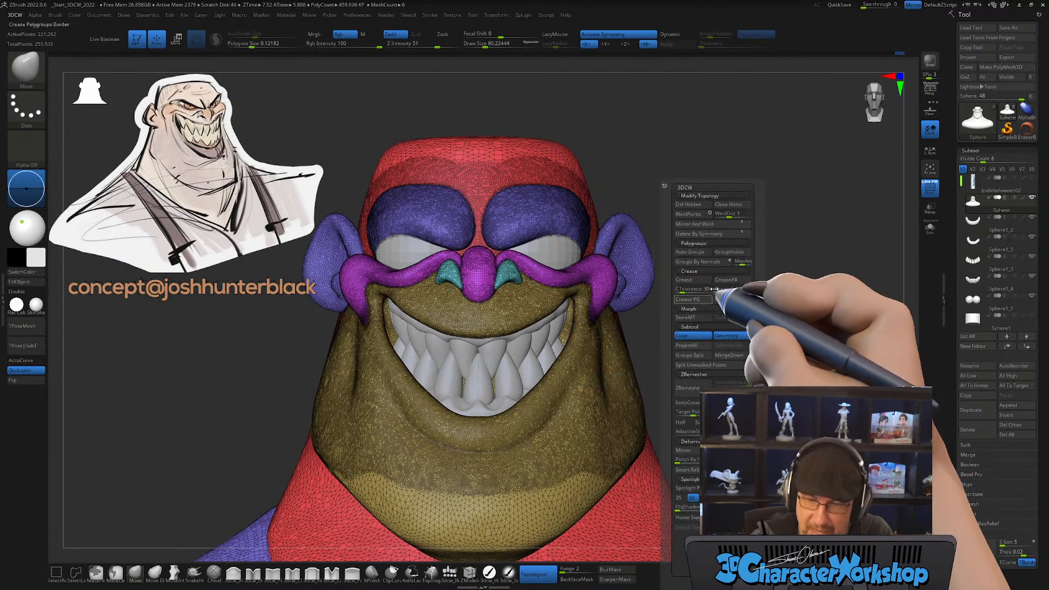
{"action": "left_click", "coordinate": [697, 250]}
{"action": "key", "text": "space"}
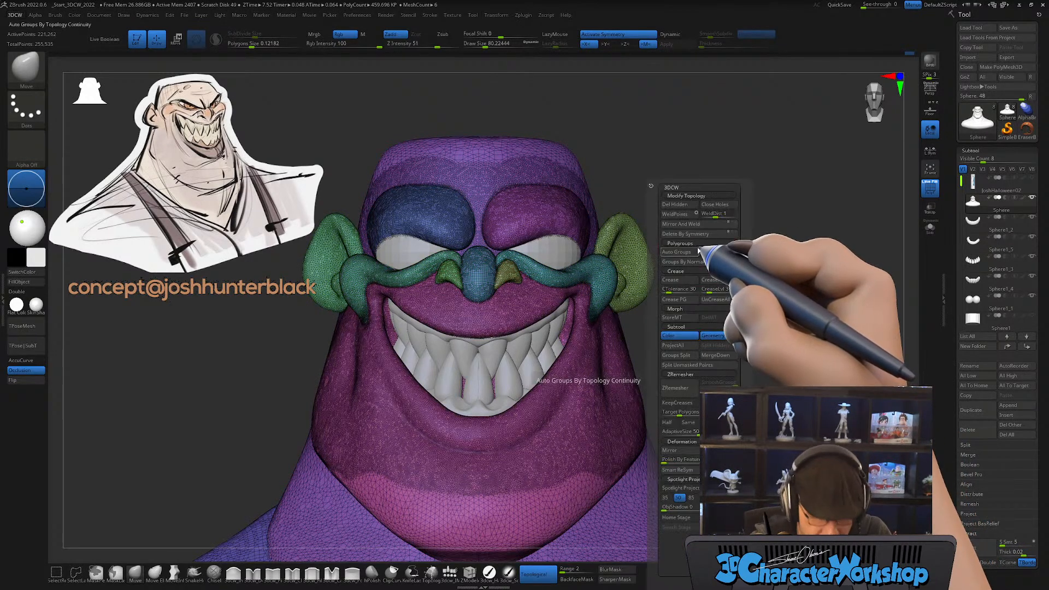
{"action": "left_click", "coordinate": [691, 224]}
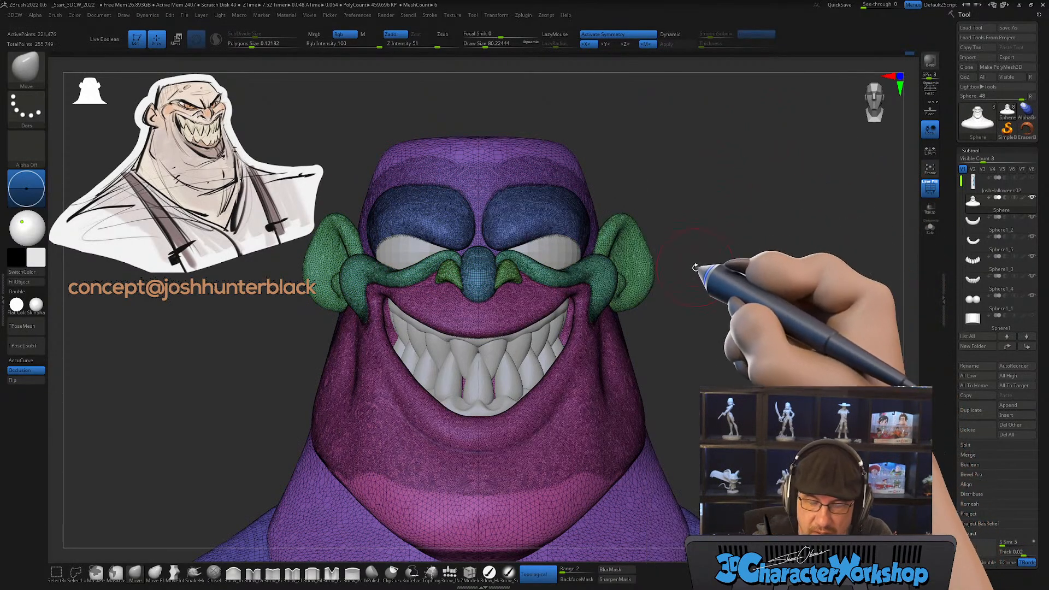
{"action": "mouse_move", "coordinate": [703, 276]}
{"action": "left_mouse_down"}
{"action": "mouse_move", "coordinate": [691, 284]}
{"action": "mouse_move", "coordinate": [703, 281]}
{"action": "left_mouse_up"}
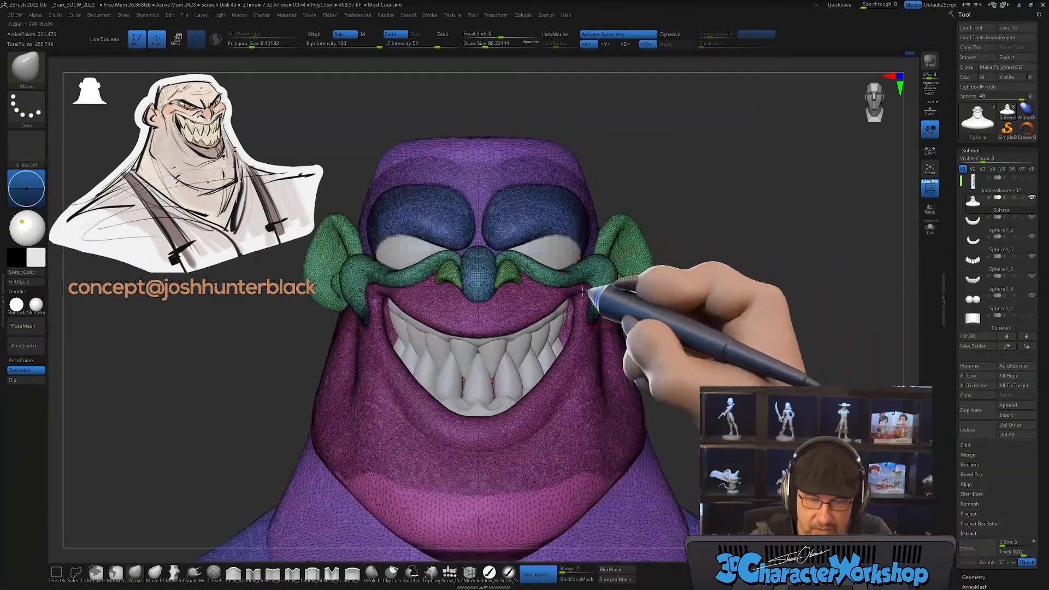
Step: Hide the polyframe and mask the whole head except the nose and both nostrils by their polygroups
{"action": "key", "text": "w"}
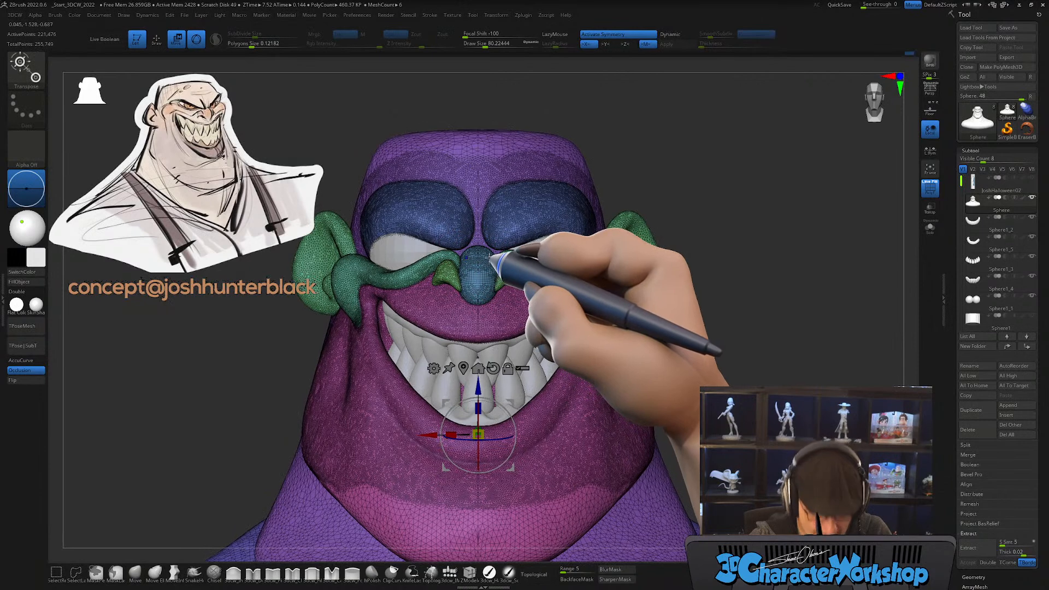
{"action": "key", "text": "shift+f"}
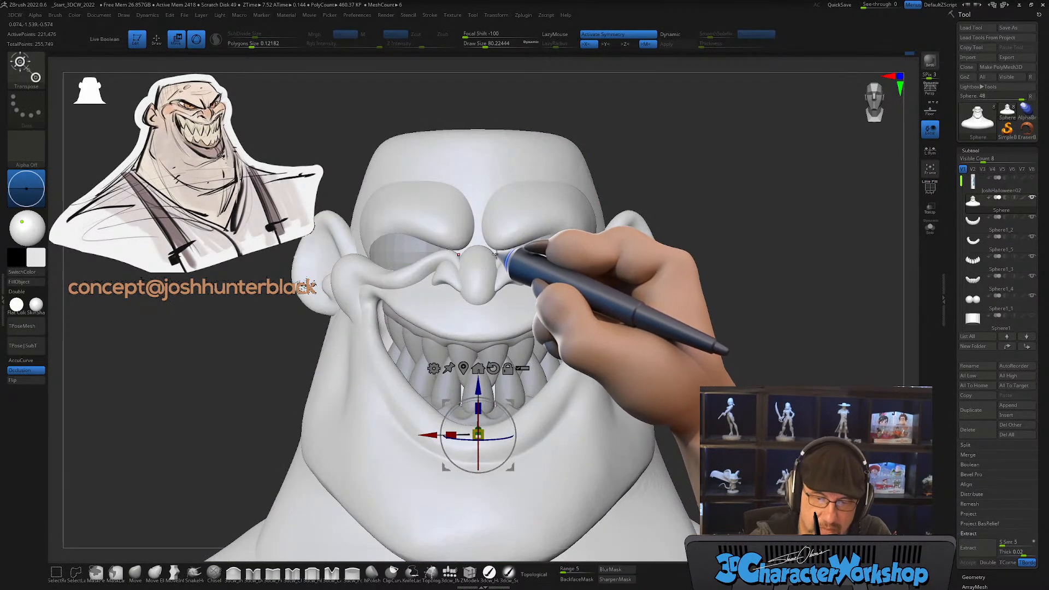
{"action": "left_click", "coordinate": [486, 284]}
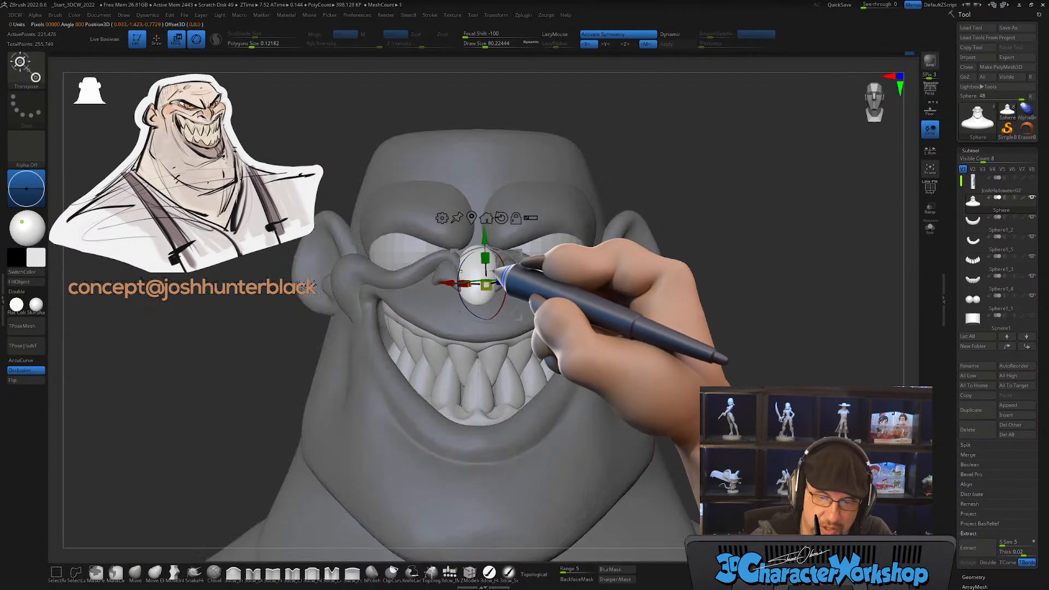
{"action": "left_click_drag", "start_coordinate": [559, 235], "coordinate": [756, 205], "text": "alt"}
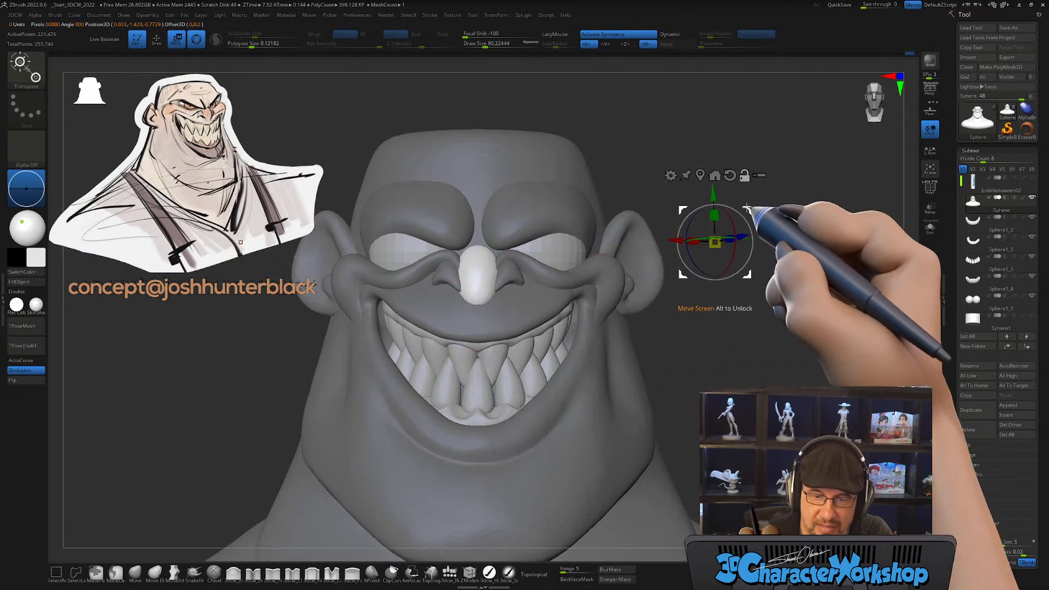
{"action": "right_click_drag", "start_coordinate": [737, 333], "coordinate": [824, 416], "text": "ctrl"}
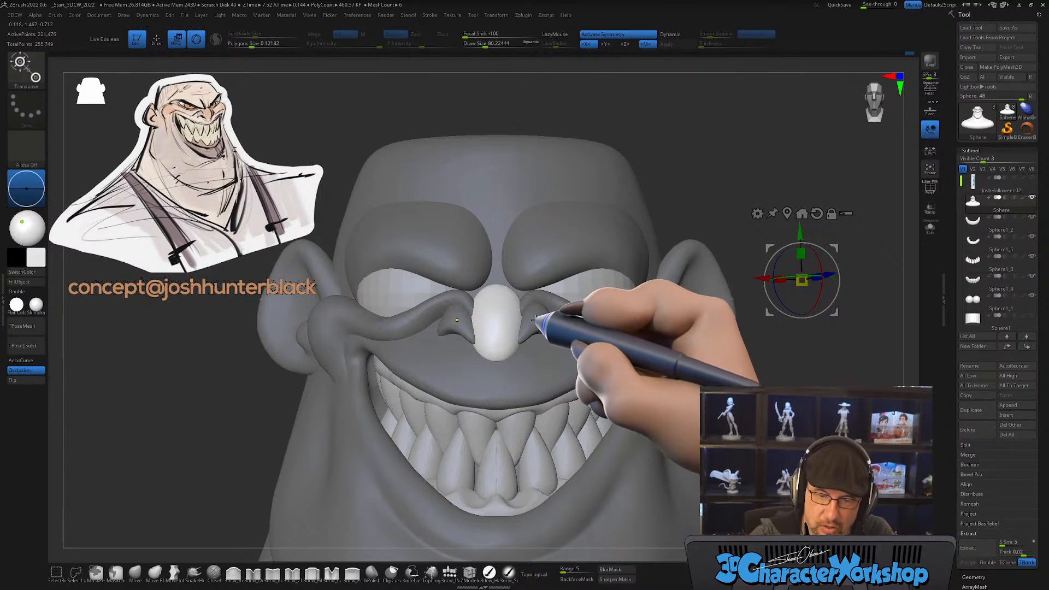
{"action": "left_click", "coordinate": [529, 312]}
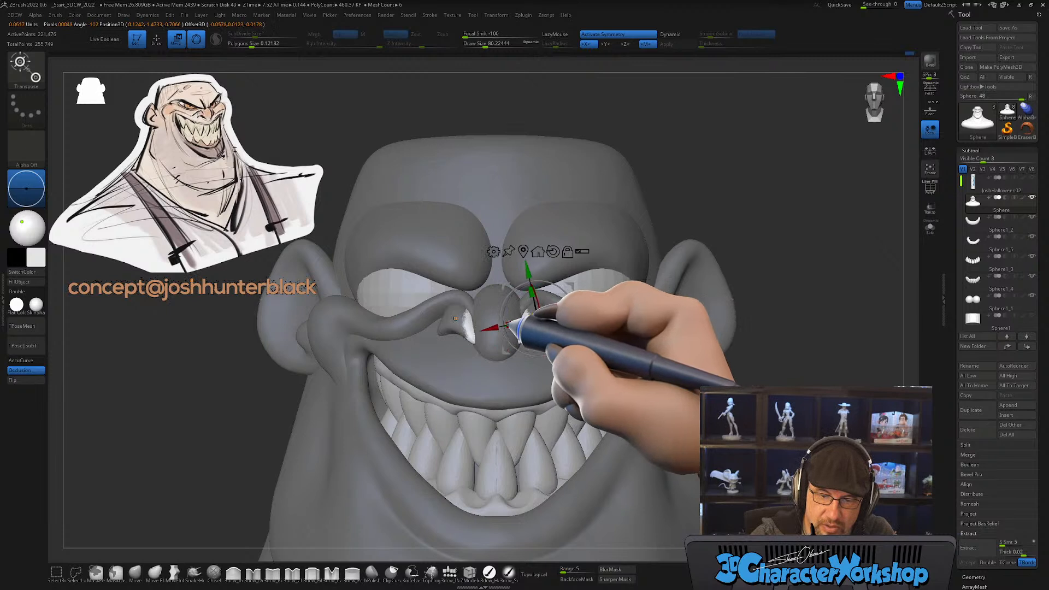
{"action": "left_click_drag", "start_coordinate": [495, 330], "coordinate": [491, 340], "text": "ctrl"}
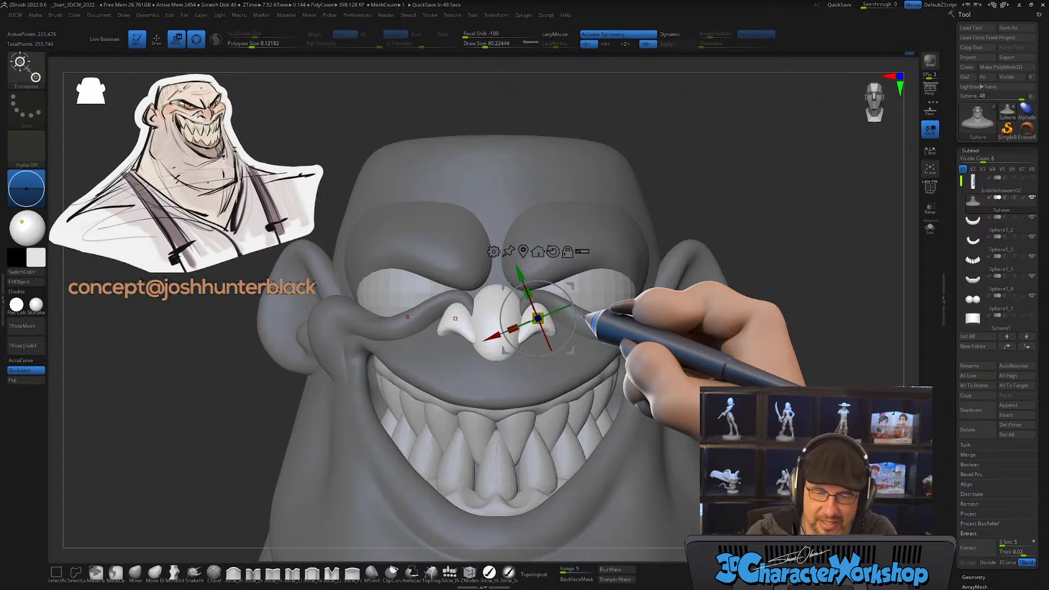
Step: From the side, move the nose and nostrils down and outward, and rotate them slightly against the face
{"action": "left_click_drag", "start_coordinate": [761, 406], "coordinate": [742, 416]}
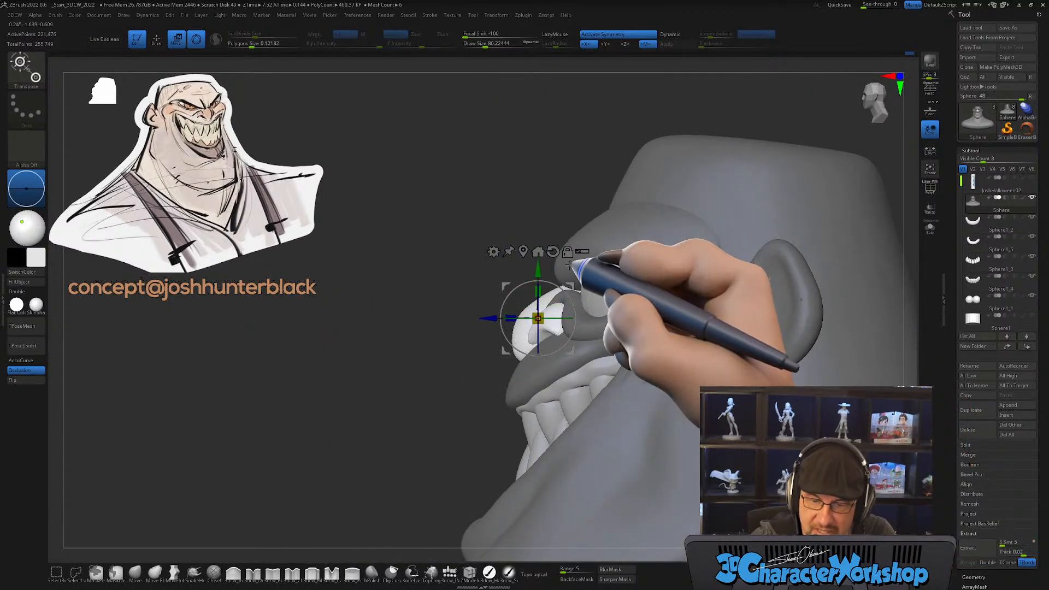
{"action": "left_click_drag", "start_coordinate": [573, 286], "coordinate": [557, 304]}
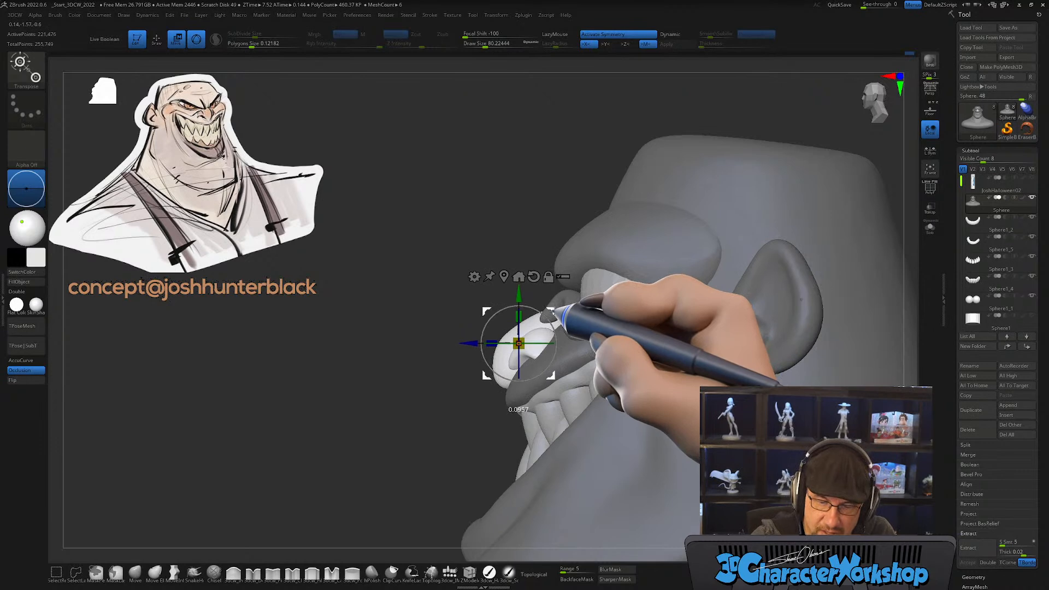
{"action": "mouse_move", "coordinate": [602, 334]}
{"action": "left_mouse_down", "text": "shift"}
{"action": "mouse_move", "coordinate": [652, 338]}
{"action": "mouse_move", "coordinate": [613, 342]}
{"action": "left_mouse_up", "text": "shift"}
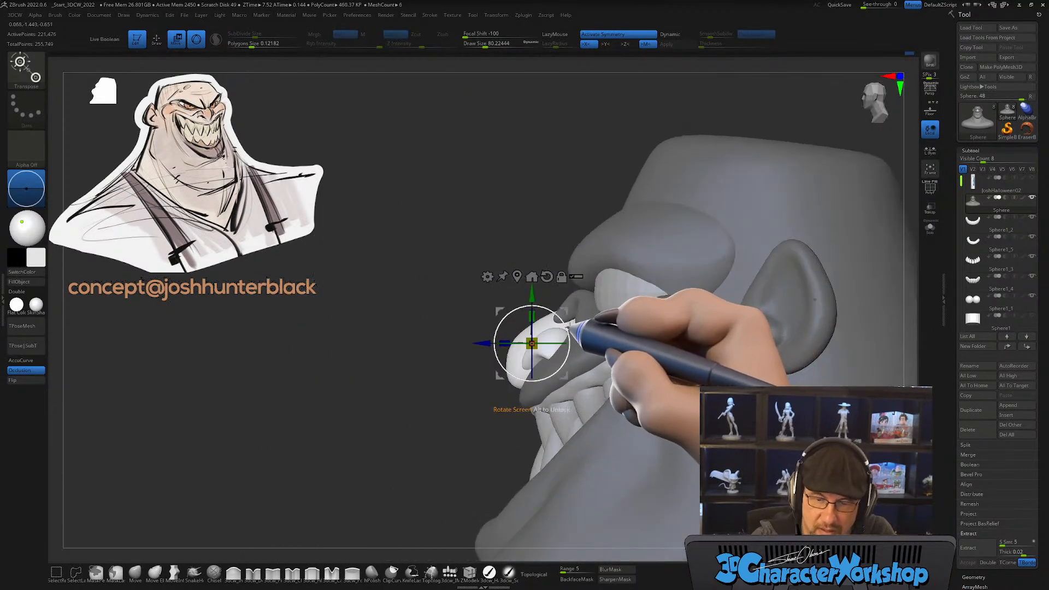
{"action": "left_click_drag", "start_coordinate": [564, 310], "coordinate": [649, 312], "text": "shift"}
Step: Return to drawing mode and clear the mask from the head
{"action": "mouse_move", "coordinate": [643, 360]}
{"action": "right_mouse_down", "text": "ctrl"}
{"action": "mouse_move", "coordinate": [648, 370]}
{"action": "mouse_move", "coordinate": [672, 356]}
{"action": "mouse_move", "coordinate": [641, 392]}
{"action": "mouse_move", "coordinate": [643, 374]}
{"action": "right_mouse_up", "text": "ctrl"}
{"action": "key", "text": "q"}
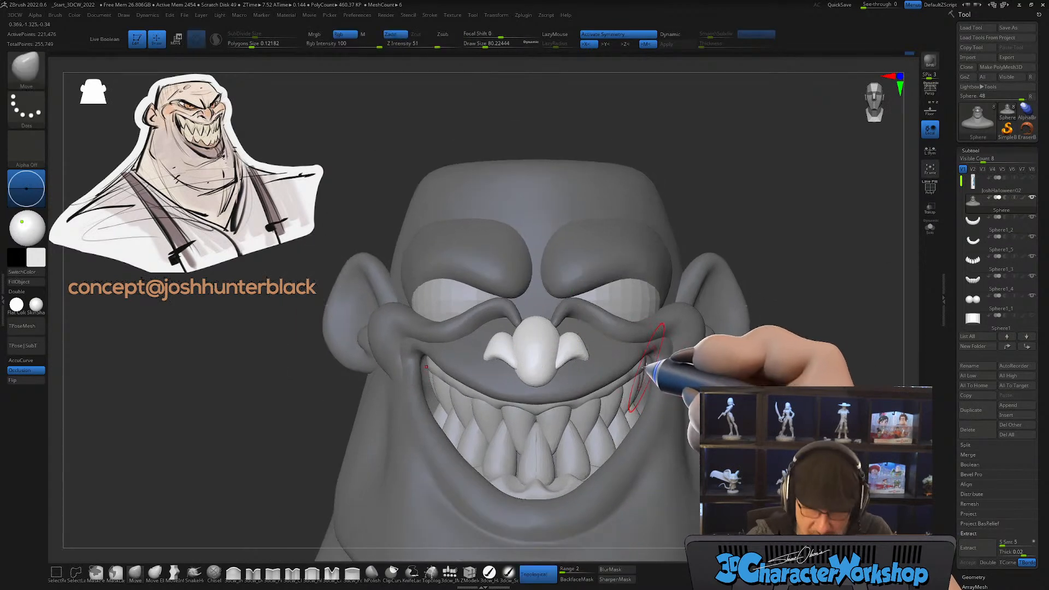
{"action": "right_click_drag", "start_coordinate": [659, 429], "coordinate": [649, 462]}
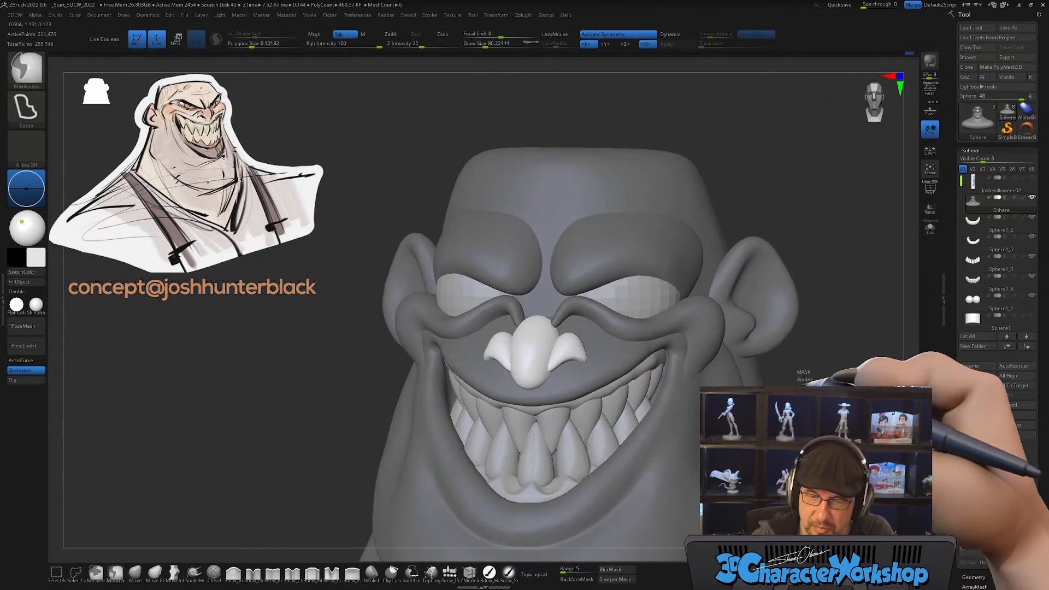
{"action": "left_click_drag", "start_coordinate": [806, 376], "coordinate": [803, 372], "text": "ctrl"}
{"action": "right_click_drag", "start_coordinate": [803, 373], "coordinate": [754, 384], "text": "alt"}
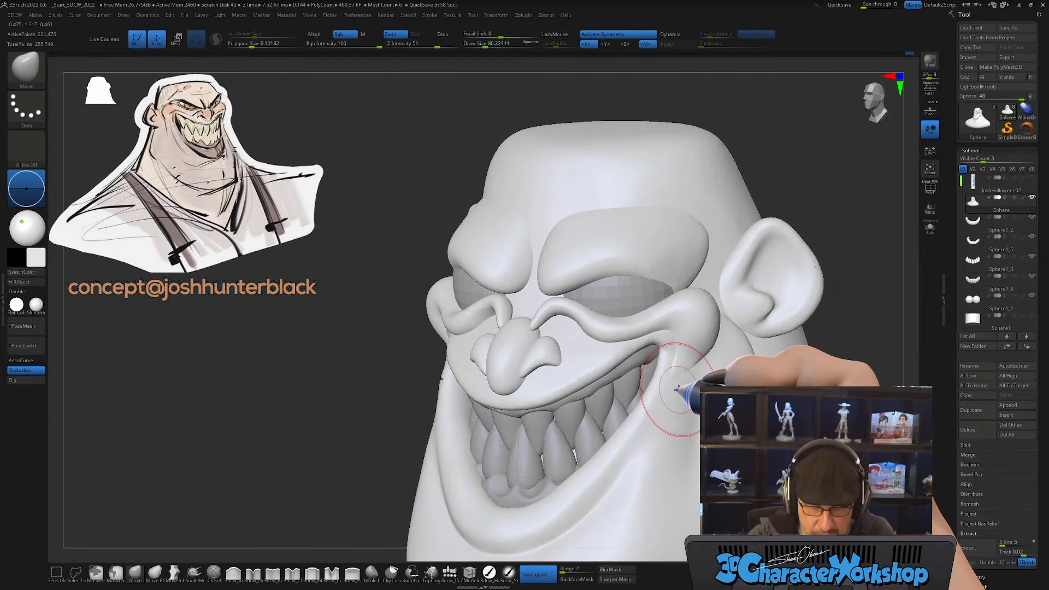
Step: Mask everything except the cheek folds running from the nose under both eyes, using their polygroup
{"action": "right_click_drag", "start_coordinate": [644, 340], "coordinate": [669, 348]}
{"action": "key", "text": "w"}
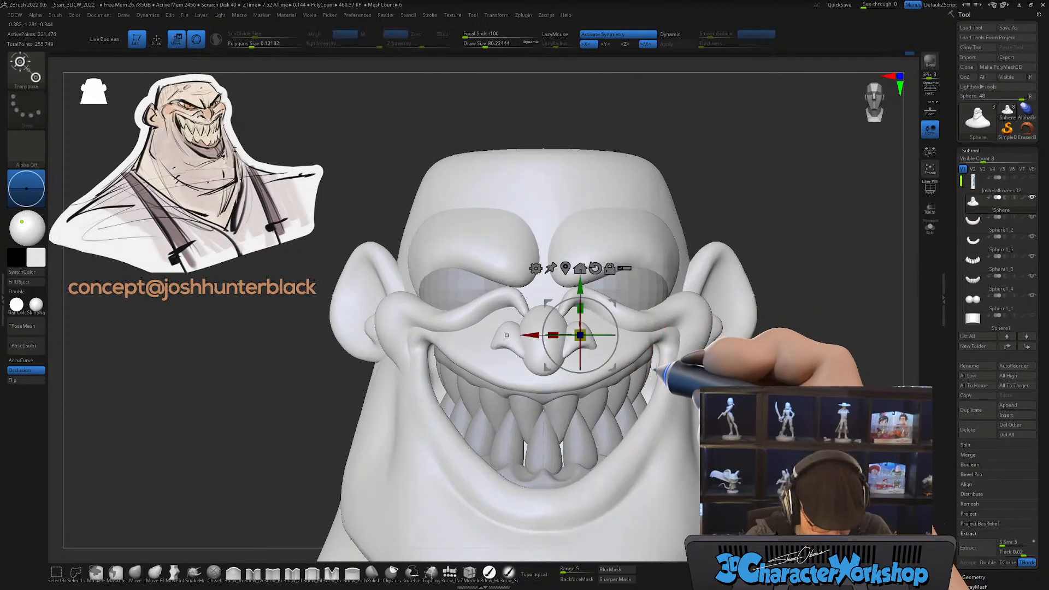
{"action": "left_click", "coordinate": [675, 311]}
{"action": "right_click_drag", "start_coordinate": [713, 357], "coordinate": [694, 356]}
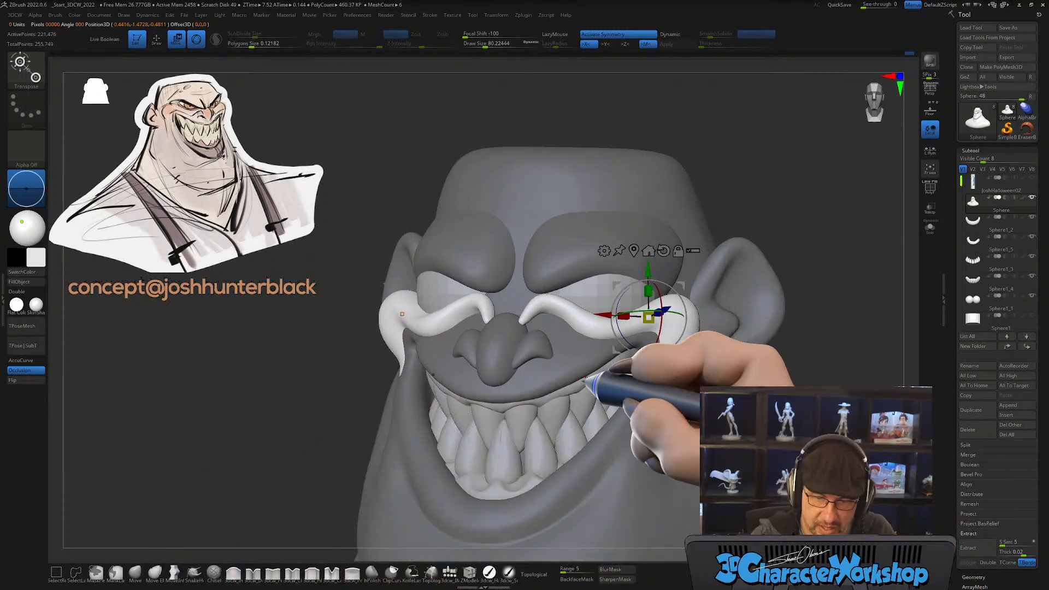
Step: Reshape the unmasked cheek folds beside the nose with the Move Elastic brush at draw size about 83 to 120
{"action": "left_click", "coordinate": [155, 572]}
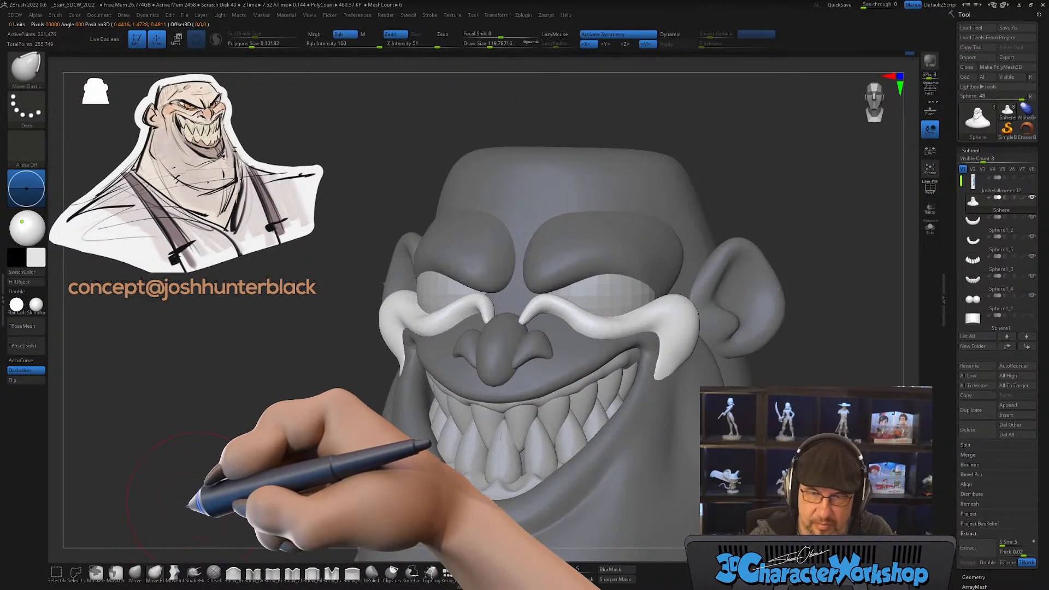
{"action": "left_click_drag", "start_coordinate": [560, 275], "coordinate": [559, 262]}
{"action": "mouse_move", "coordinate": [558, 263]}
{"action": "right_mouse_down"}
{"action": "mouse_move", "coordinate": [555, 253]}
{"action": "mouse_move", "coordinate": [559, 264]}
{"action": "right_mouse_up"}
{"action": "left_click_drag", "start_coordinate": [559, 264], "coordinate": [589, 252]}
{"action": "right_click_drag", "start_coordinate": [590, 253], "coordinate": [551, 349]}
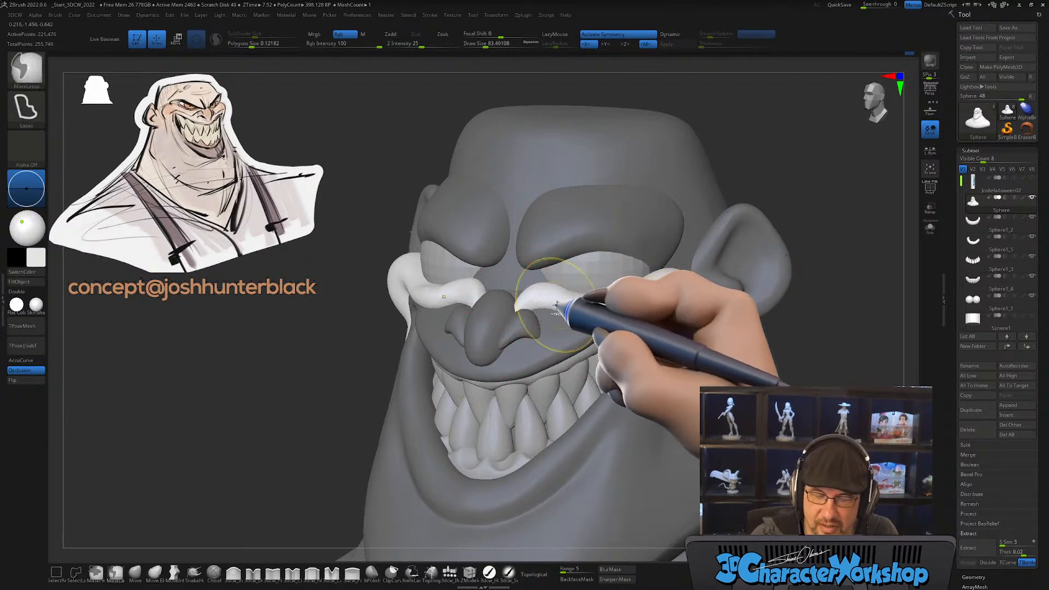
{"action": "mouse_move", "coordinate": [558, 366]}
{"action": "right_mouse_down"}
{"action": "mouse_move", "coordinate": [562, 391]}
{"action": "mouse_move", "coordinate": [544, 390]}
{"action": "right_mouse_up"}
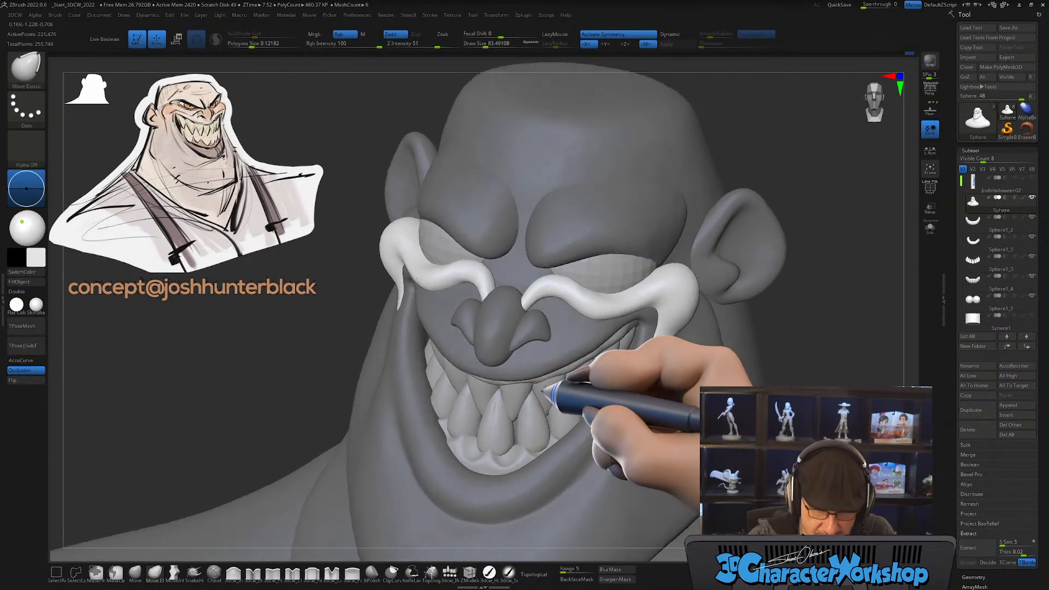
Step: Switch to the Move brush with a draw size of about 177 for the cheek folds
{"action": "left_click", "coordinate": [135, 572]}
{"action": "key", "text": "s"}
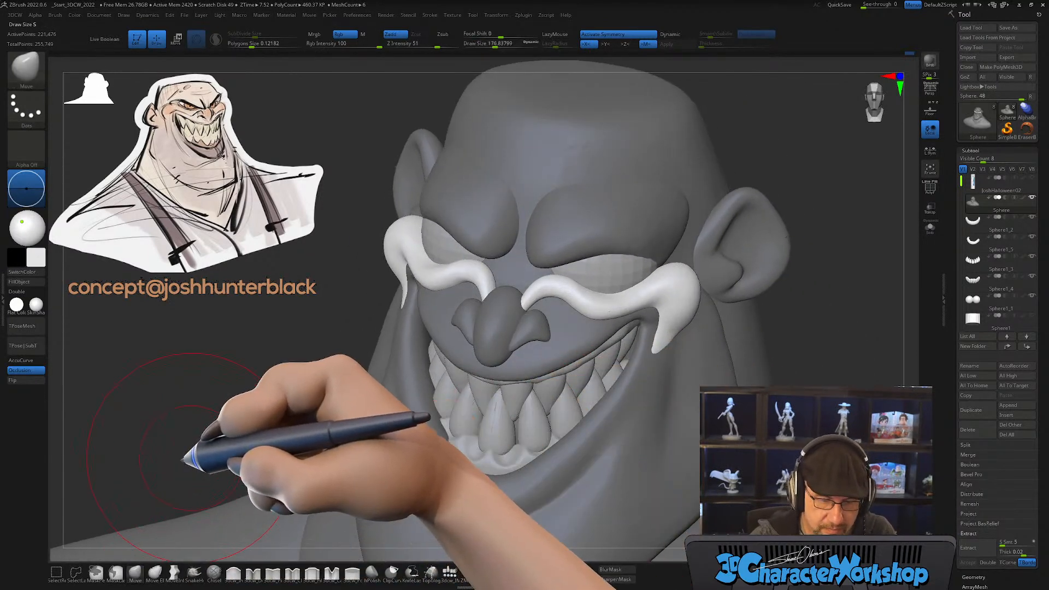
{"action": "right_click_drag", "start_coordinate": [529, 339], "coordinate": [542, 336]}
Step: Try to unmask the nostrils together with the cheek folds by isolating their polygroup
{"action": "left_click", "coordinate": [542, 342], "text": "ctrl+shift"}
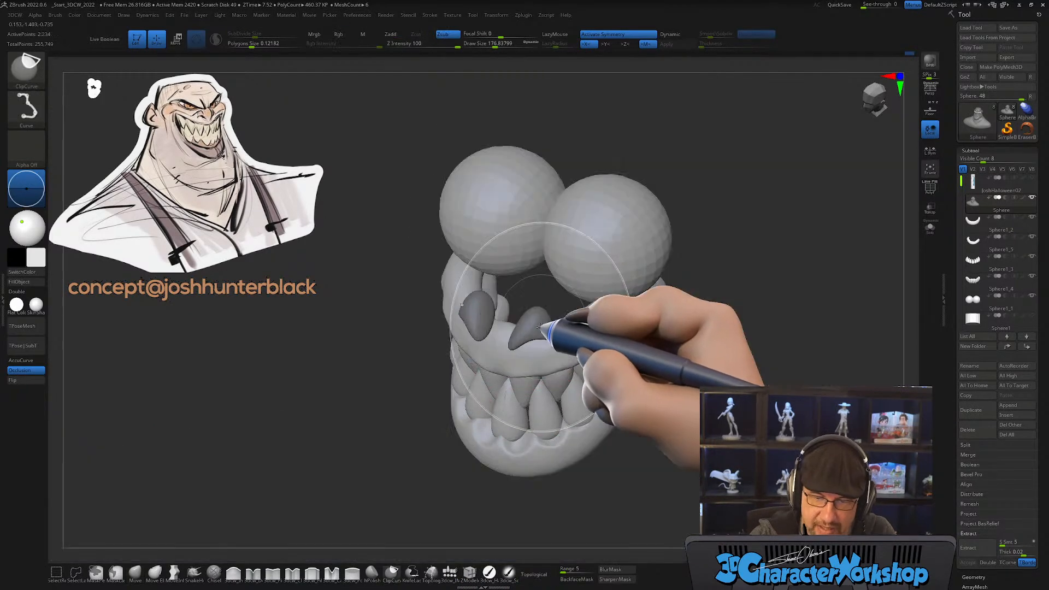
{"action": "mouse_move", "coordinate": [480, 389]}
{"action": "left_mouse_down", "text": "ctrl+alt"}
{"action": "mouse_move", "coordinate": [595, 445]}
{"action": "mouse_move", "coordinate": [628, 437]}
{"action": "left_mouse_up", "text": "ctrl+alt"}
{"action": "left_click", "coordinate": [769, 391], "text": "ctrl+shift"}
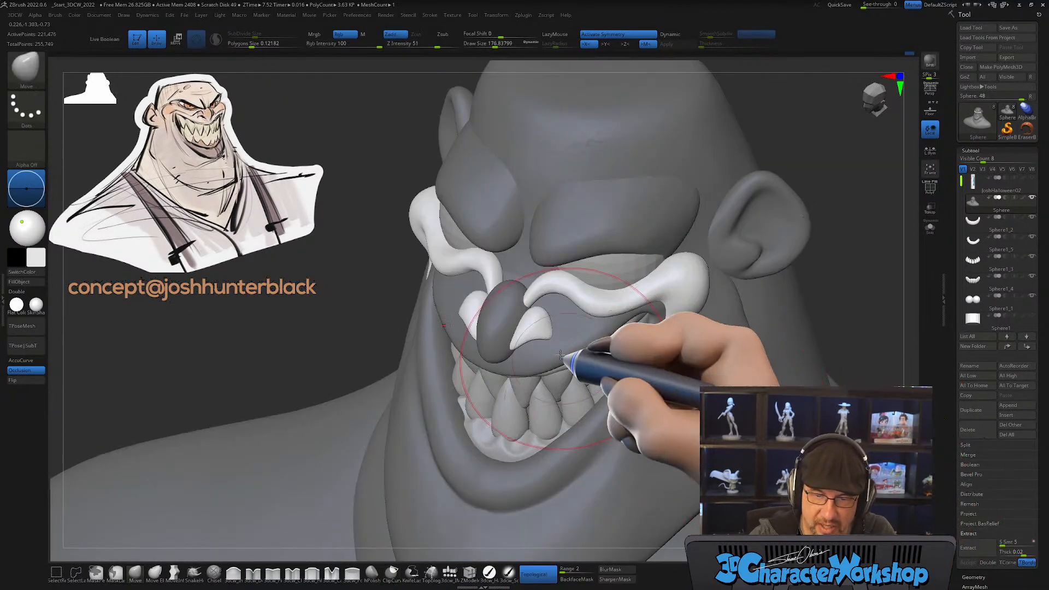
{"action": "left_click", "coordinate": [631, 283], "text": "ctrl+shift"}
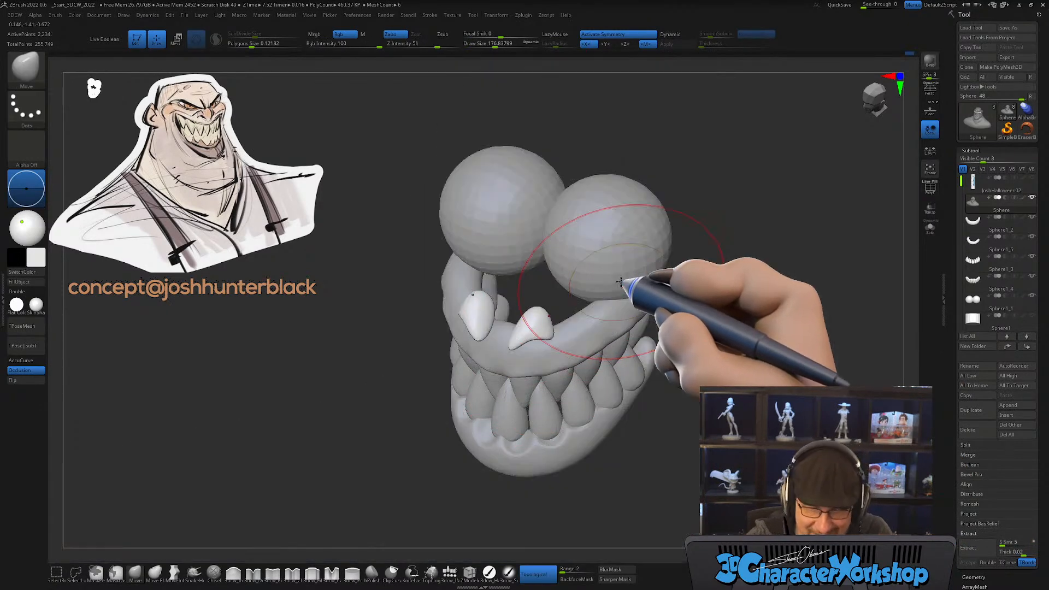
{"action": "left_click", "coordinate": [686, 464], "text": "ctrl+shift"}
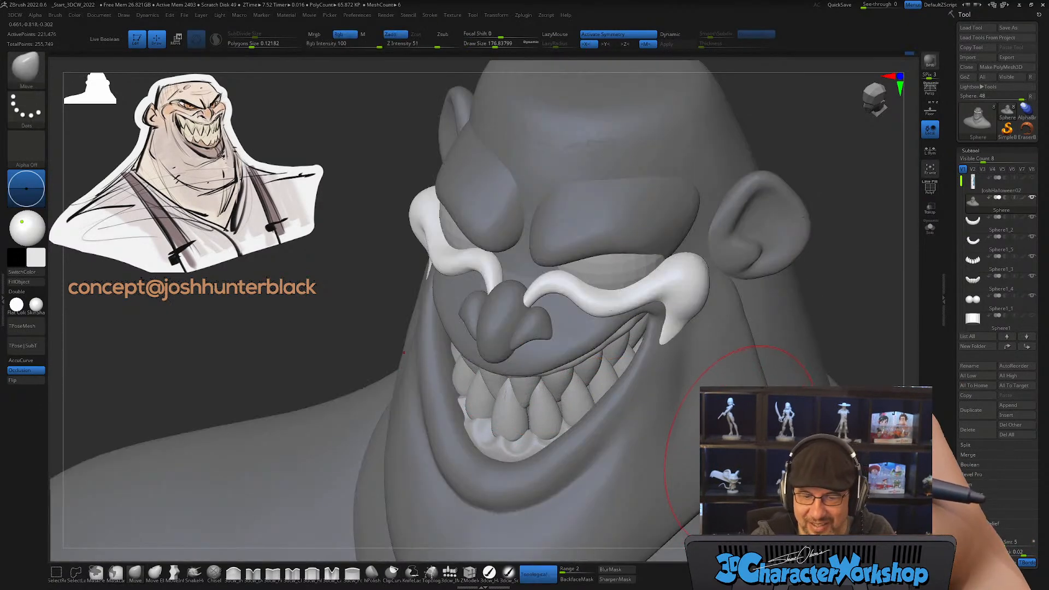
Step: Adjust the cheek folds around the nose with the Move brush enlarged to a draw size of about 228
{"action": "right_click_drag", "start_coordinate": [549, 330], "coordinate": [522, 377]}
{"action": "key", "text": "s"}
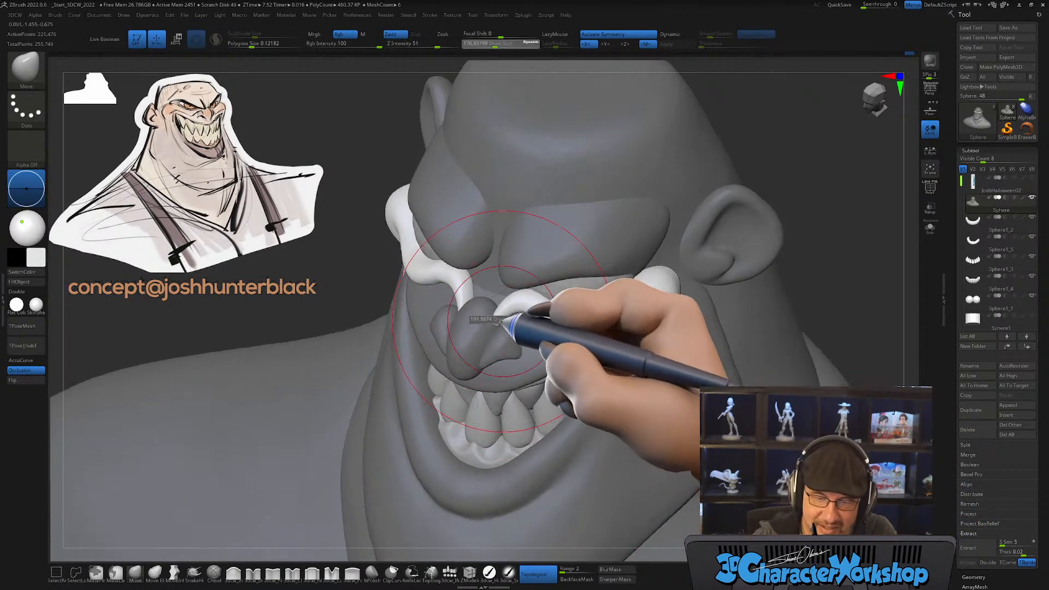
{"action": "mouse_move", "coordinate": [585, 330]}
{"action": "right_mouse_down"}
{"action": "mouse_move", "coordinate": [576, 311]}
{"action": "mouse_move", "coordinate": [583, 316]}
{"action": "mouse_move", "coordinate": [563, 326]}
{"action": "mouse_move", "coordinate": [579, 335]}
{"action": "mouse_move", "coordinate": [564, 349]}
{"action": "mouse_move", "coordinate": [601, 363]}
{"action": "mouse_move", "coordinate": [583, 358]}
{"action": "right_mouse_up"}
{"action": "key", "text": "s"}
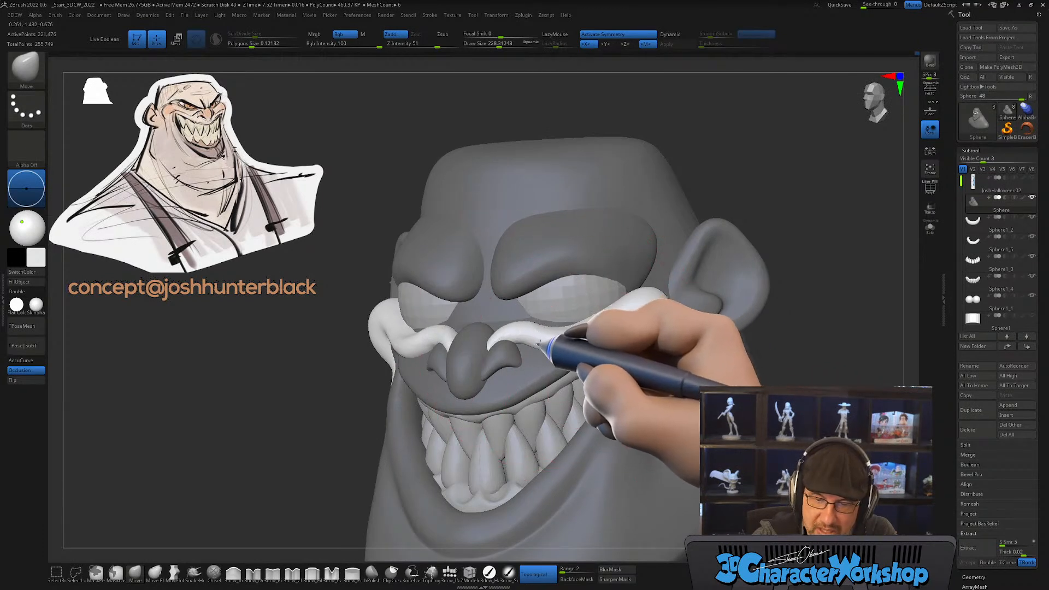
Step: Toggle the Move brush's Topological option and refine the curve of the cheek folds at draw size about 149
{"action": "key", "text": "bracketleft"}
{"action": "key", "text": "bracketleft"}
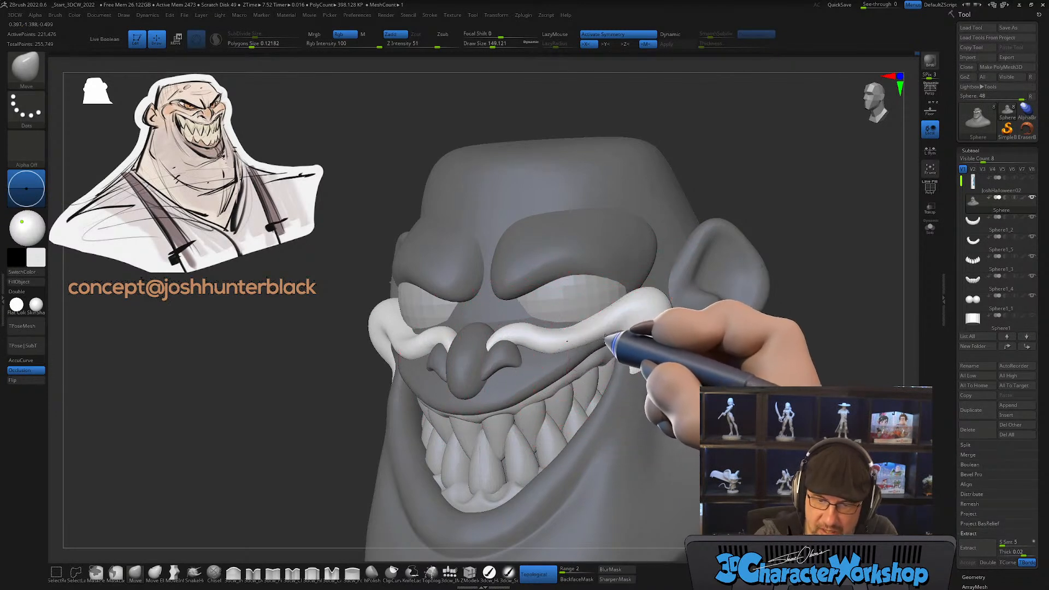
{"action": "left_click", "coordinate": [535, 574]}
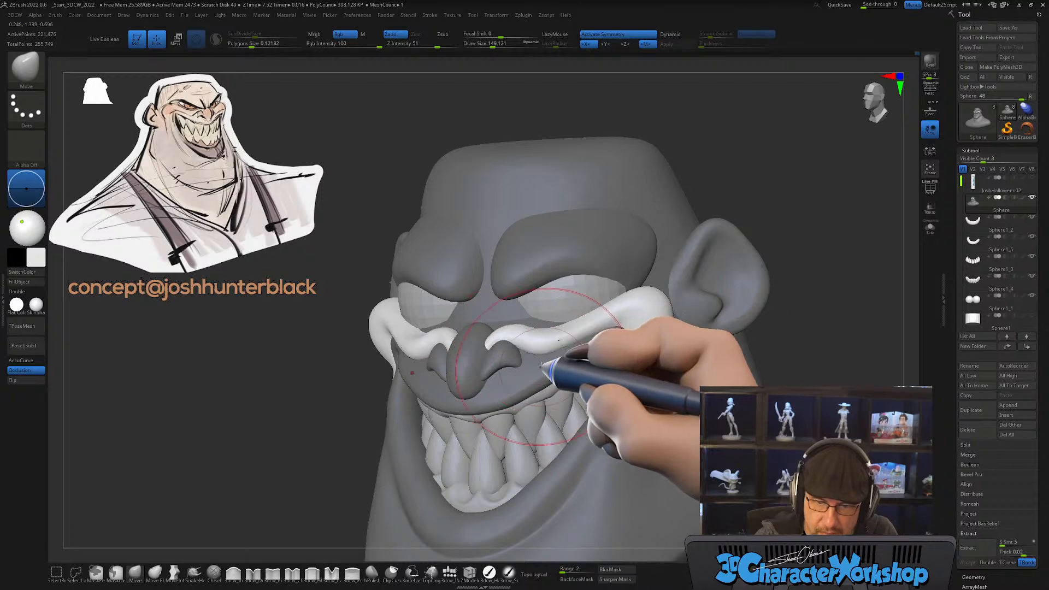
{"action": "mouse_move", "coordinate": [533, 373]}
{"action": "right_mouse_down"}
{"action": "mouse_move", "coordinate": [526, 391]}
{"action": "mouse_move", "coordinate": [547, 382]}
{"action": "mouse_move", "coordinate": [518, 354]}
{"action": "right_mouse_up"}
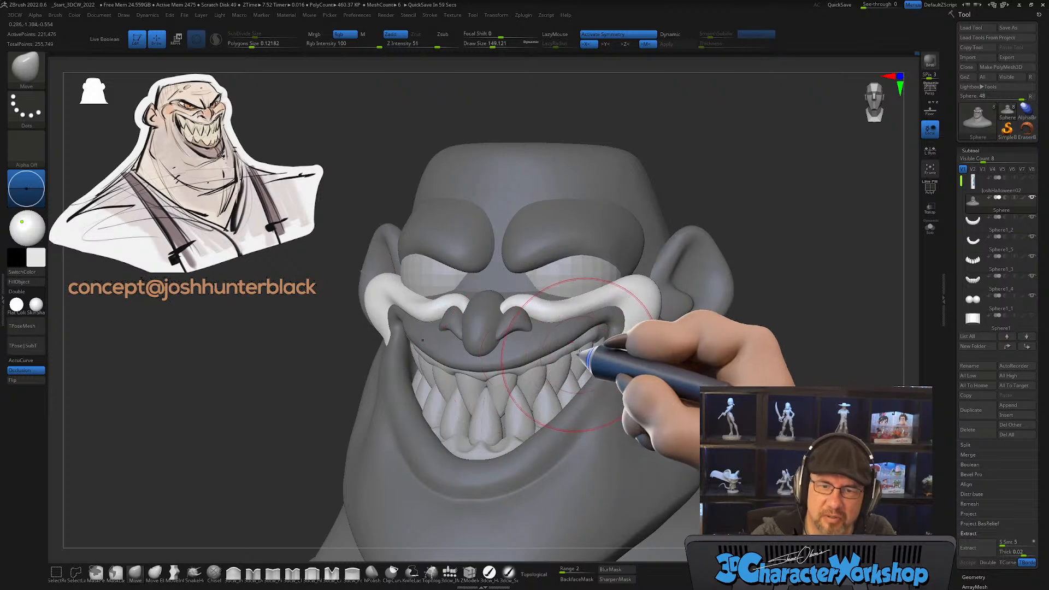
Step: Shape the inner end of the cheek fold around the nostril with the Move brush at draw size about 46
{"action": "right_click_drag", "start_coordinate": [584, 355], "coordinate": [570, 359]}
{"action": "left_click_drag", "start_coordinate": [527, 323], "coordinate": [526, 323]}
{"action": "right_click_drag", "start_coordinate": [526, 326], "coordinate": [530, 350], "text": "ctrl"}
{"action": "mouse_move", "coordinate": [528, 290]}
{"action": "right_mouse_down"}
{"action": "mouse_move", "coordinate": [524, 275]}
{"action": "mouse_move", "coordinate": [499, 302]}
{"action": "right_mouse_up"}
{"action": "key", "text": "s"}
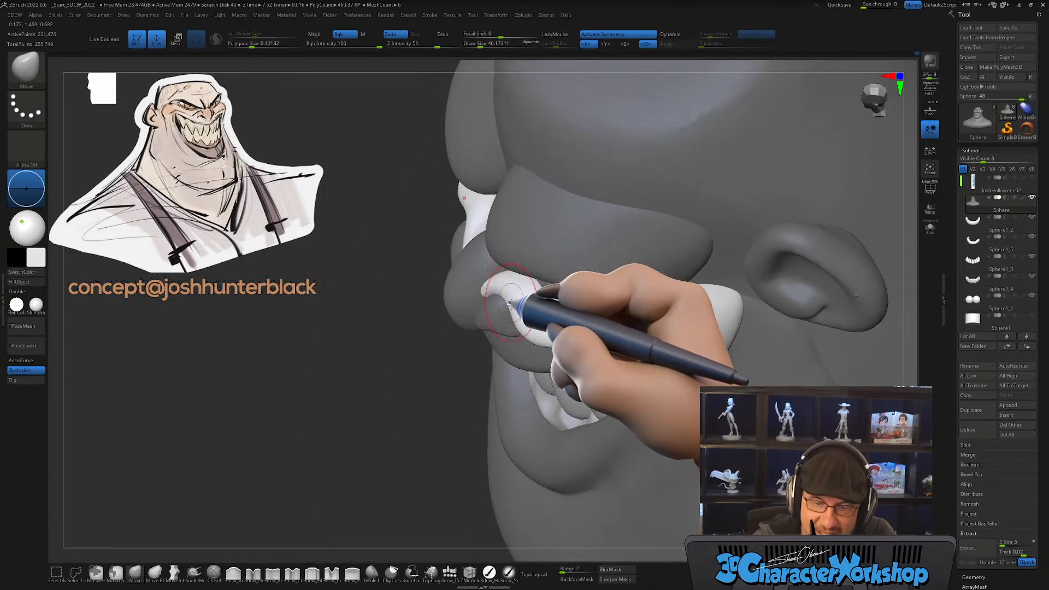
{"action": "key", "text": "s"}
{"action": "left_click_drag", "start_coordinate": [523, 326], "coordinate": [531, 332]}
{"action": "mouse_move", "coordinate": [572, 355]}
{"action": "right_mouse_down"}
{"action": "mouse_move", "coordinate": [589, 344]}
{"action": "mouse_move", "coordinate": [589, 320]}
{"action": "mouse_move", "coordinate": [576, 364]}
{"action": "right_mouse_up"}
Step: Show the polyframe, enable Sculptris Pro and smooth the cheek fold below the eye
{"action": "key", "text": "shift+f"}
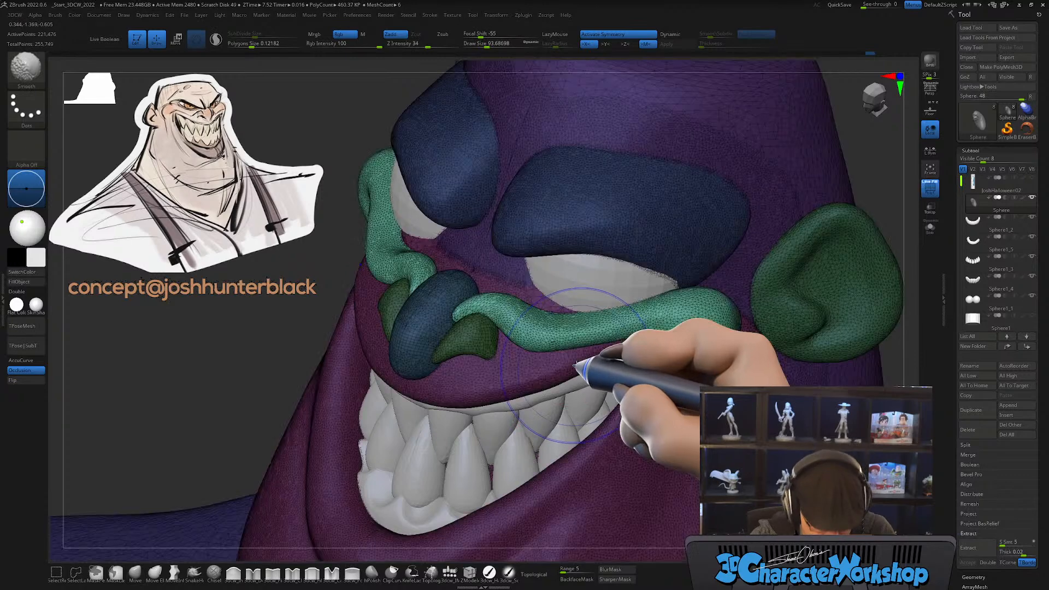
{"action": "right_click_drag", "start_coordinate": [569, 328], "coordinate": [562, 372], "text": "ctrl"}
{"action": "left_click_drag", "start_coordinate": [565, 342], "coordinate": [556, 340], "text": "shift"}
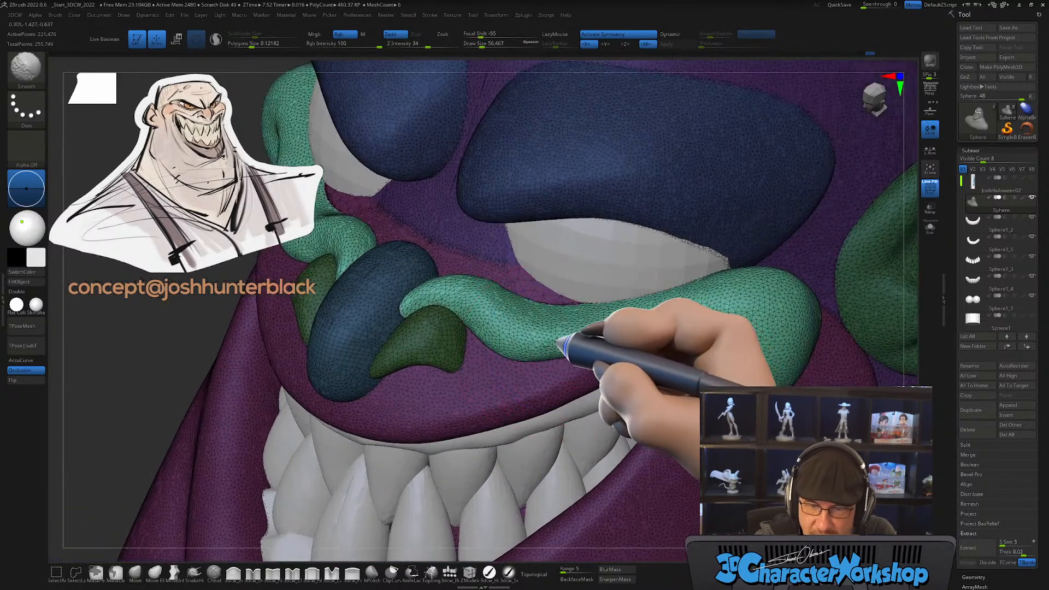
{"action": "left_click", "coordinate": [216, 39]}
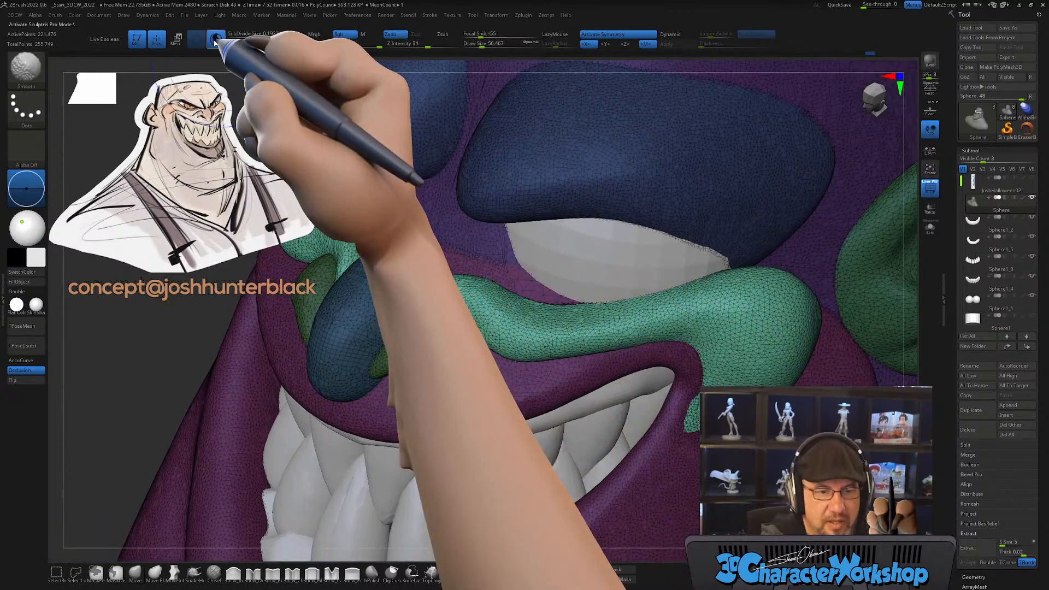
{"action": "mouse_move", "coordinate": [598, 415]}
{"action": "left_mouse_down", "text": "shift"}
{"action": "mouse_move", "coordinate": [574, 339]}
{"action": "mouse_move", "coordinate": [693, 306]}
{"action": "mouse_move", "coordinate": [623, 329]}
{"action": "left_mouse_up", "text": "shift"}
{"action": "mouse_move", "coordinate": [623, 329]}
{"action": "right_mouse_down"}
{"action": "mouse_move", "coordinate": [581, 346]}
{"action": "mouse_move", "coordinate": [601, 327]}
{"action": "mouse_move", "coordinate": [620, 346]}
{"action": "mouse_move", "coordinate": [602, 344]}
{"action": "mouse_move", "coordinate": [574, 282]}
{"action": "mouse_move", "coordinate": [602, 307]}
{"action": "mouse_move", "coordinate": [612, 337]}
{"action": "right_mouse_up"}
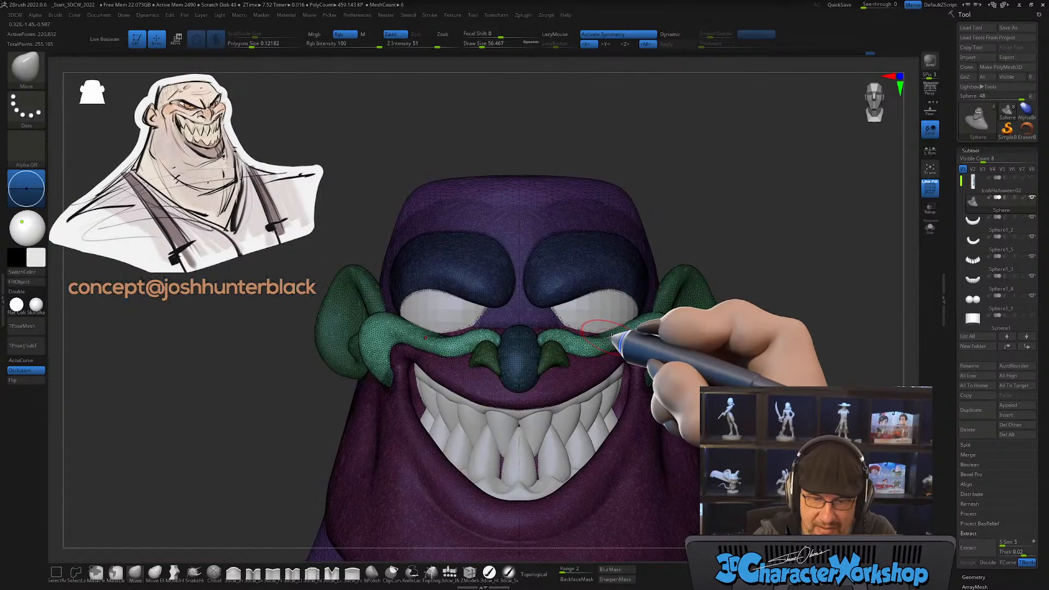
Step: Select the eyeball subtool and lower both eyes slightly along the vertical axis with the gizmo
{"action": "key", "text": "w"}
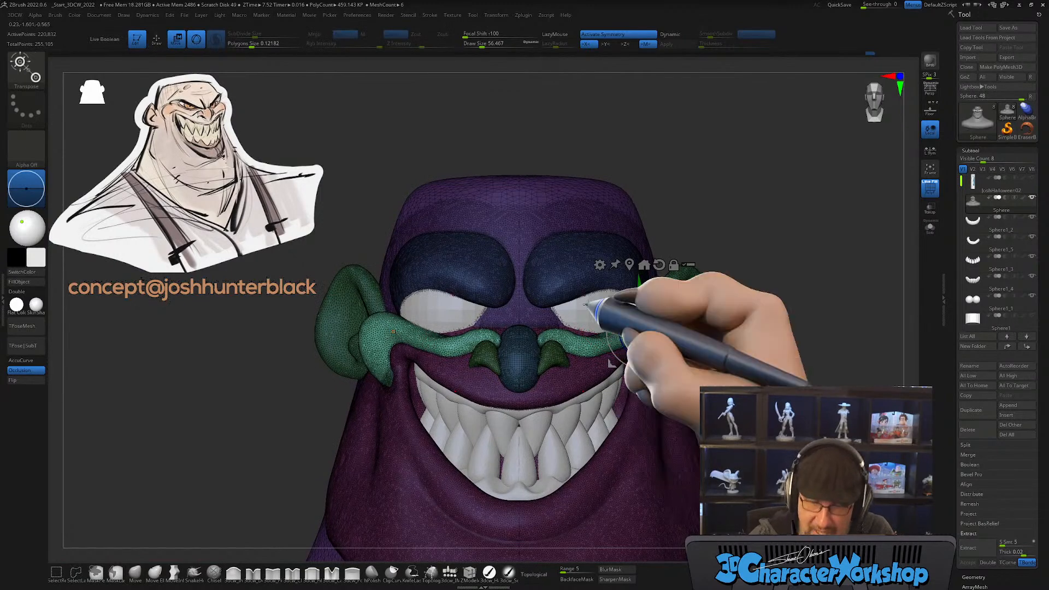
{"action": "left_click", "coordinate": [589, 307], "text": "alt"}
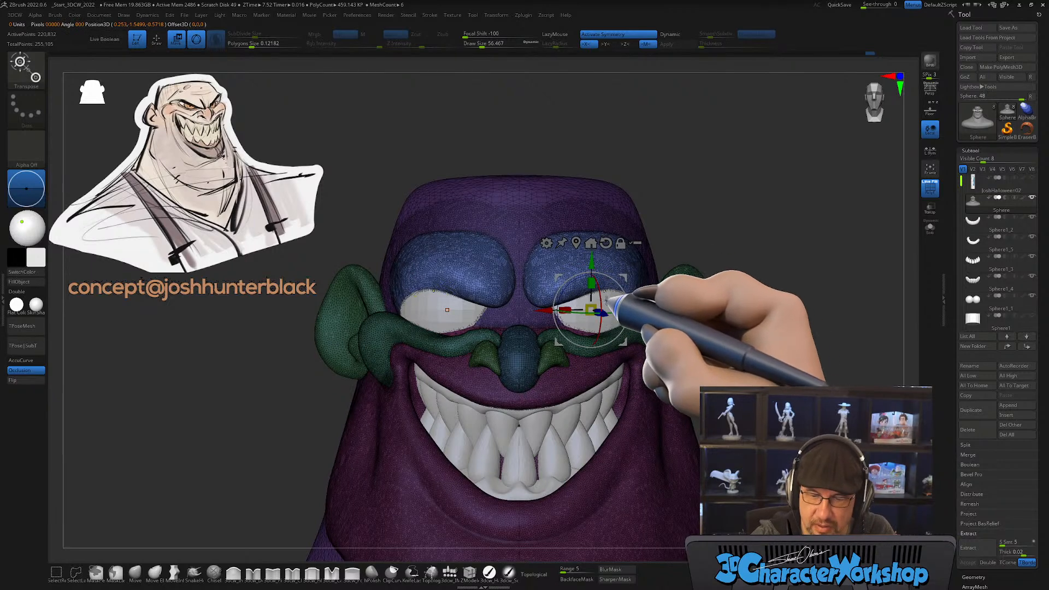
{"action": "left_click", "coordinate": [483, 304], "text": "alt"}
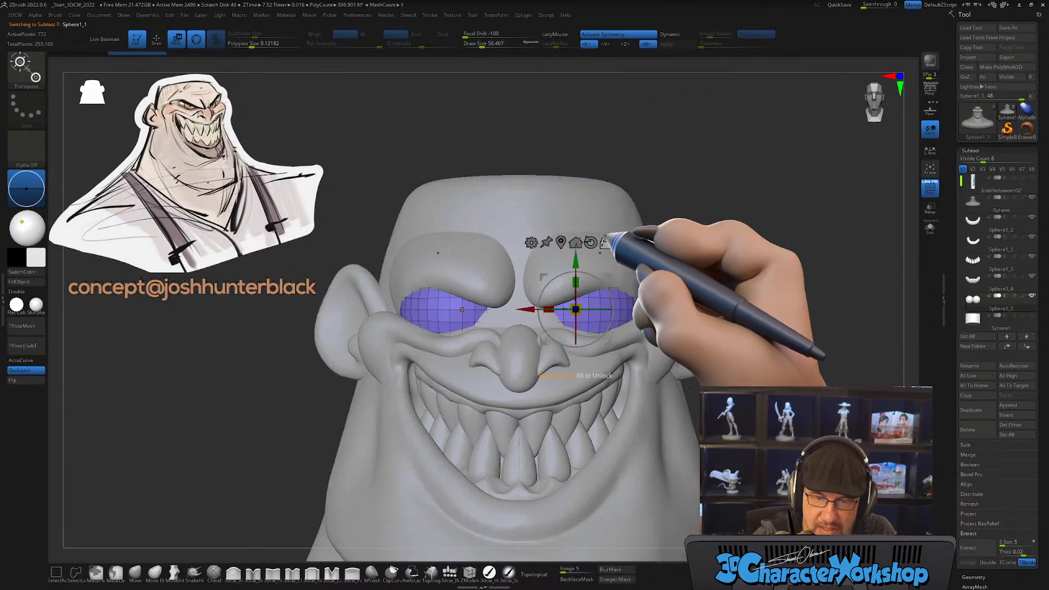
{"action": "left_click_drag", "start_coordinate": [575, 261], "coordinate": [574, 270]}
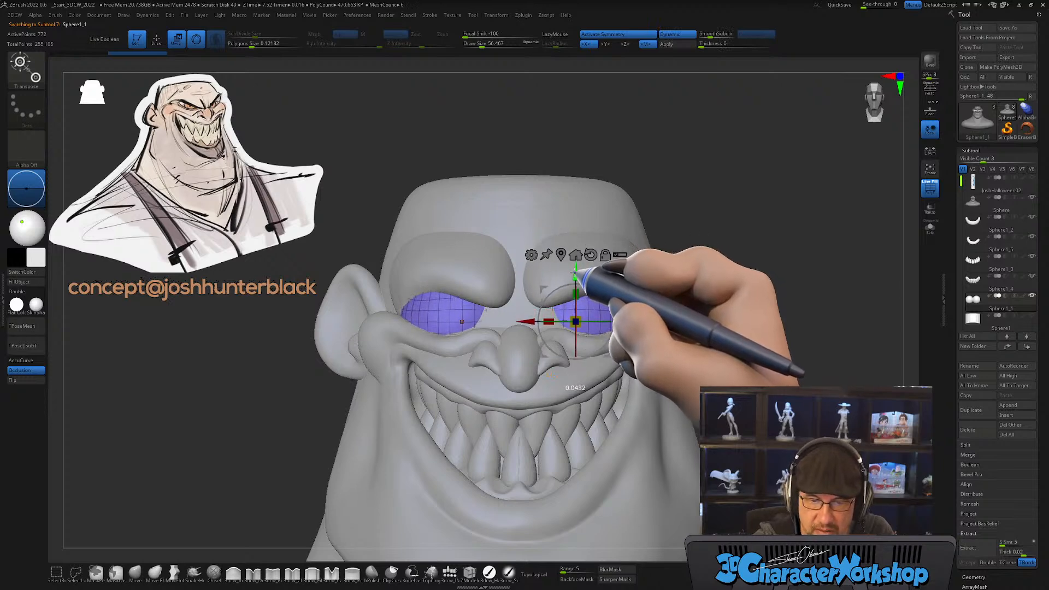
{"action": "left_click_drag", "start_coordinate": [698, 330], "coordinate": [622, 349]}
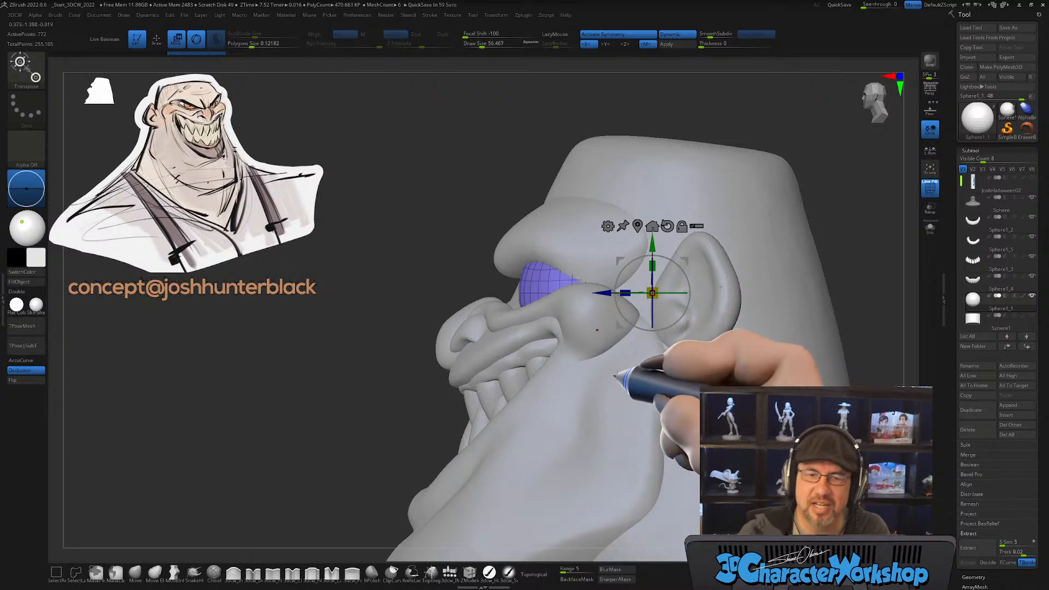
{"action": "mouse_move", "coordinate": [540, 407]}
{"action": "right_mouse_down"}
{"action": "mouse_move", "coordinate": [549, 421]}
{"action": "mouse_move", "coordinate": [564, 412]}
{"action": "mouse_move", "coordinate": [522, 415]}
{"action": "mouse_move", "coordinate": [669, 396]}
{"action": "mouse_move", "coordinate": [528, 367]}
{"action": "mouse_move", "coordinate": [546, 368]}
{"action": "right_mouse_up"}
Step: Select the head subtool, mask everything except the brow polygroup and hide the polyframe
{"action": "key", "text": "q"}
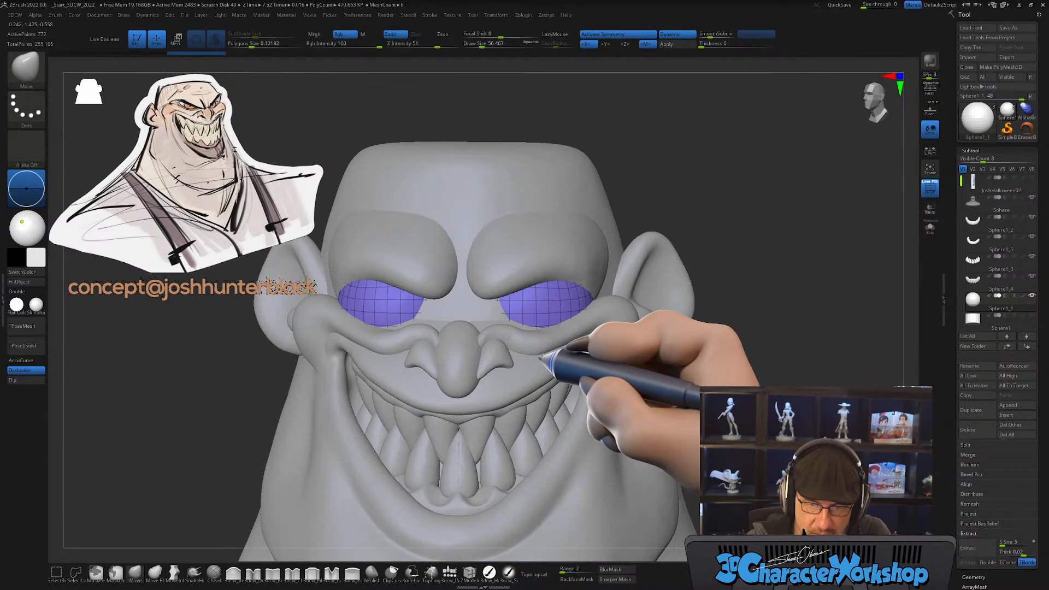
{"action": "key", "text": "shift+f"}
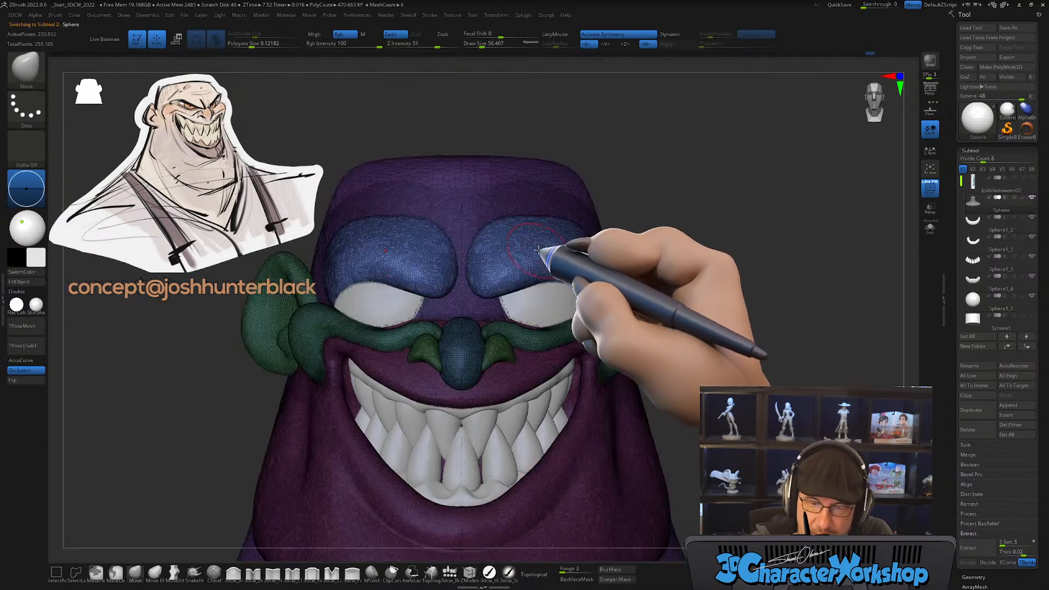
{"action": "left_click", "coordinate": [568, 244], "text": "alt"}
{"action": "key", "text": "w"}
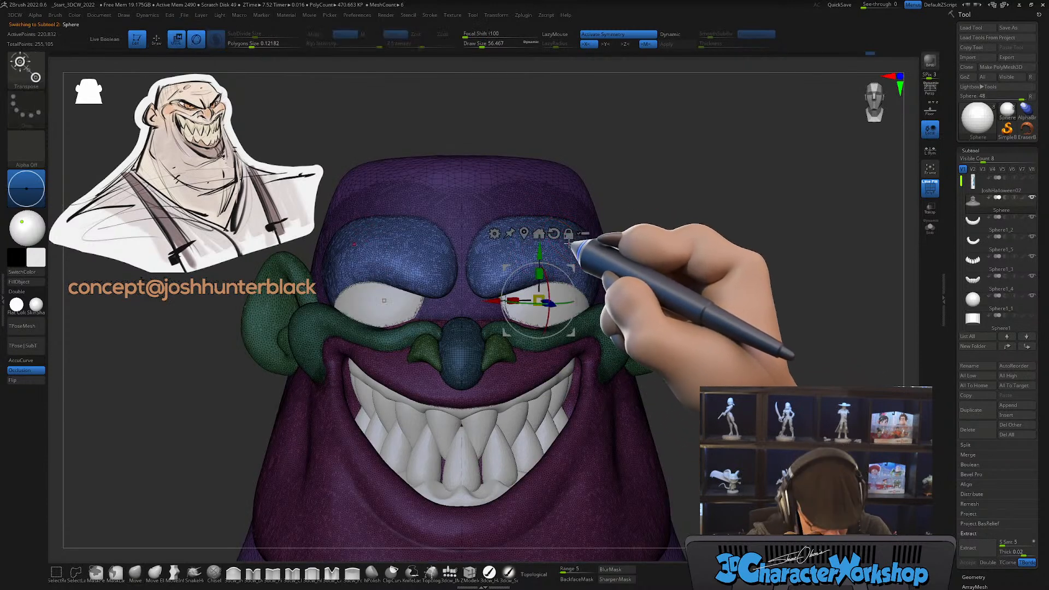
{"action": "left_click_drag", "start_coordinate": [695, 188], "coordinate": [733, 255], "text": "ctrl"}
{"action": "left_click", "coordinate": [501, 253], "text": "ctrl"}
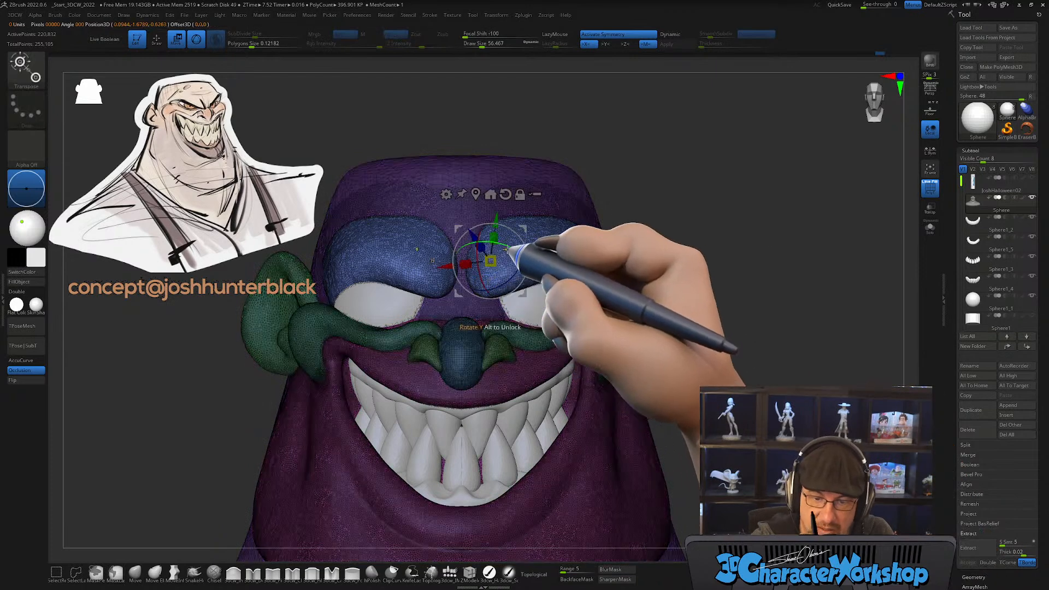
{"action": "key", "text": "q"}
{"action": "key", "text": "shift+f"}
Step: Reshape the inner ends of the unmasked brows with the Move brush at draw size about 197
{"action": "left_click_drag", "start_coordinate": [692, 299], "coordinate": [684, 321]}
{"action": "mouse_move", "coordinate": [520, 346]}
{"action": "right_mouse_down"}
{"action": "mouse_move", "coordinate": [539, 359]}
{"action": "mouse_move", "coordinate": [523, 330]}
{"action": "right_mouse_up"}
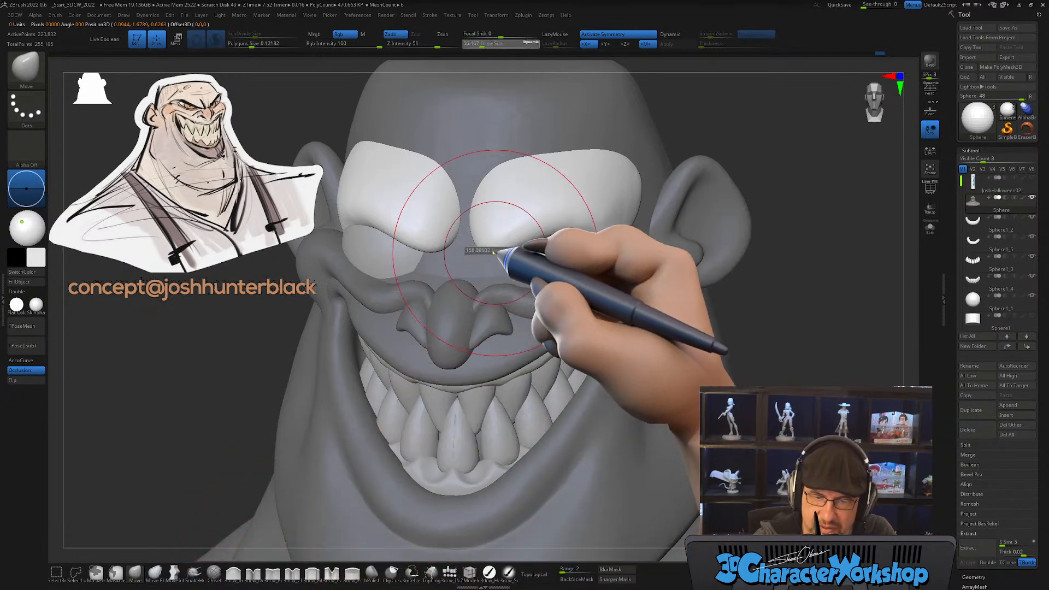
{"action": "left_click_drag", "start_coordinate": [493, 253], "coordinate": [498, 251]}
{"action": "mouse_move", "coordinate": [500, 246]}
{"action": "right_mouse_down"}
{"action": "mouse_move", "coordinate": [507, 230]}
{"action": "mouse_move", "coordinate": [498, 235]}
{"action": "right_mouse_up"}
{"action": "left_click_drag", "start_coordinate": [498, 242], "coordinate": [494, 251]}
{"action": "left_click_drag", "start_coordinate": [495, 243], "coordinate": [494, 253]}
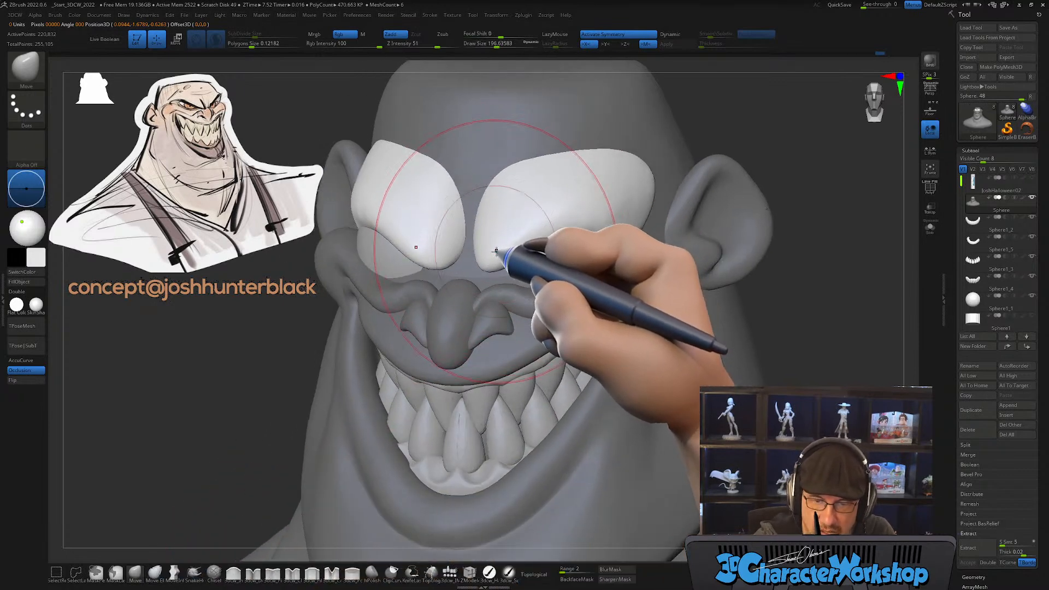
{"action": "mouse_move", "coordinate": [589, 278]}
{"action": "right_mouse_down"}
{"action": "mouse_move", "coordinate": [604, 300]}
{"action": "mouse_move", "coordinate": [561, 253]}
{"action": "right_mouse_up"}
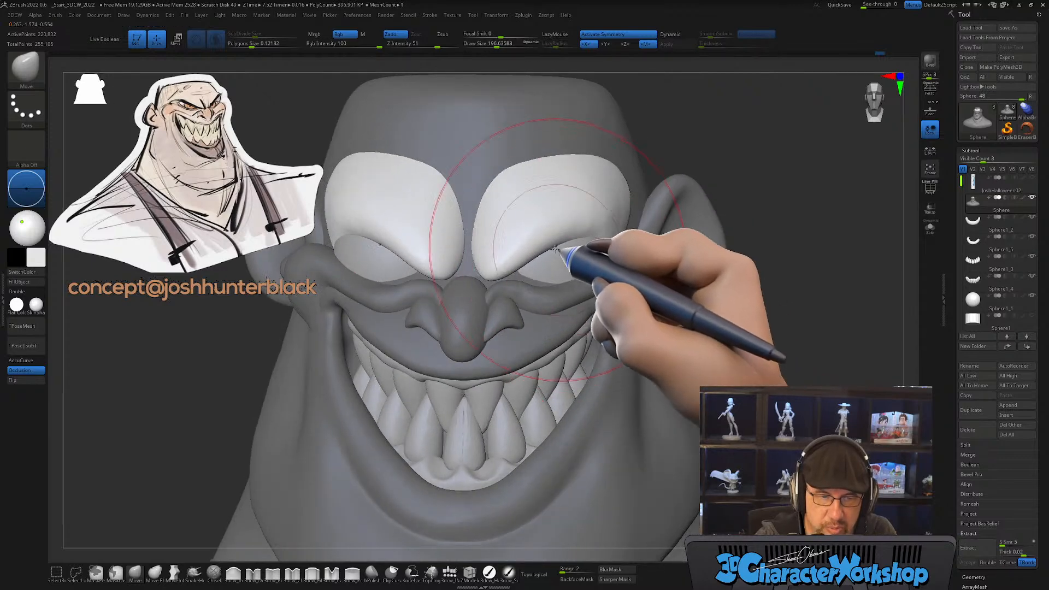
{"action": "left_click_drag", "start_coordinate": [542, 234], "coordinate": [496, 251]}
Step: Refine the brow contours with the Move brush at draw size about 77 and smooth their outer ends
{"action": "key", "text": "s"}
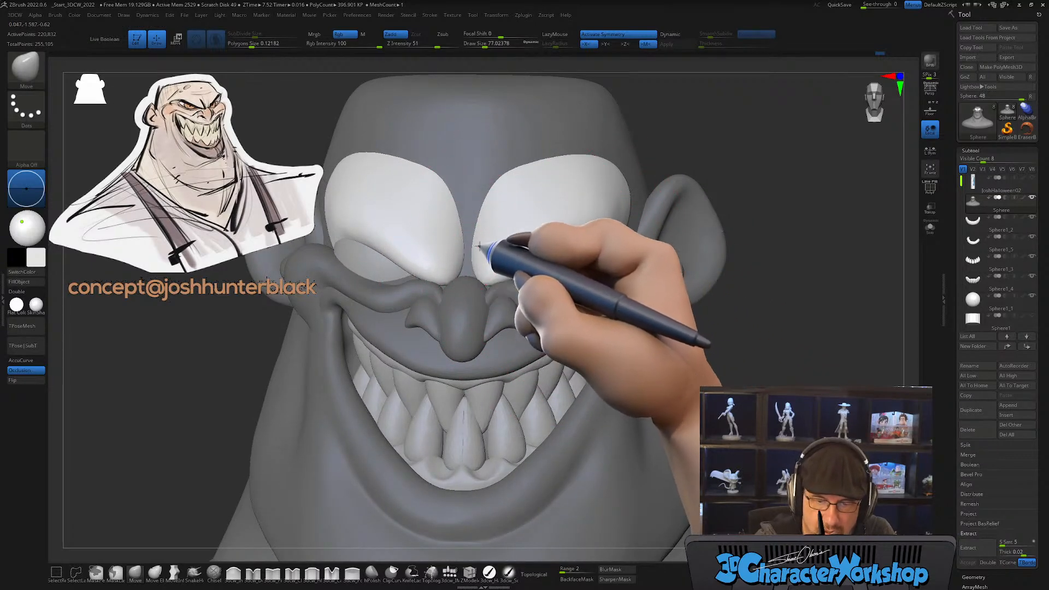
{"action": "mouse_move", "coordinate": [479, 243]}
{"action": "right_mouse_down"}
{"action": "mouse_move", "coordinate": [628, 324]}
{"action": "mouse_move", "coordinate": [628, 288]}
{"action": "mouse_move", "coordinate": [601, 250]}
{"action": "mouse_move", "coordinate": [667, 300]}
{"action": "mouse_move", "coordinate": [543, 331]}
{"action": "right_mouse_up"}
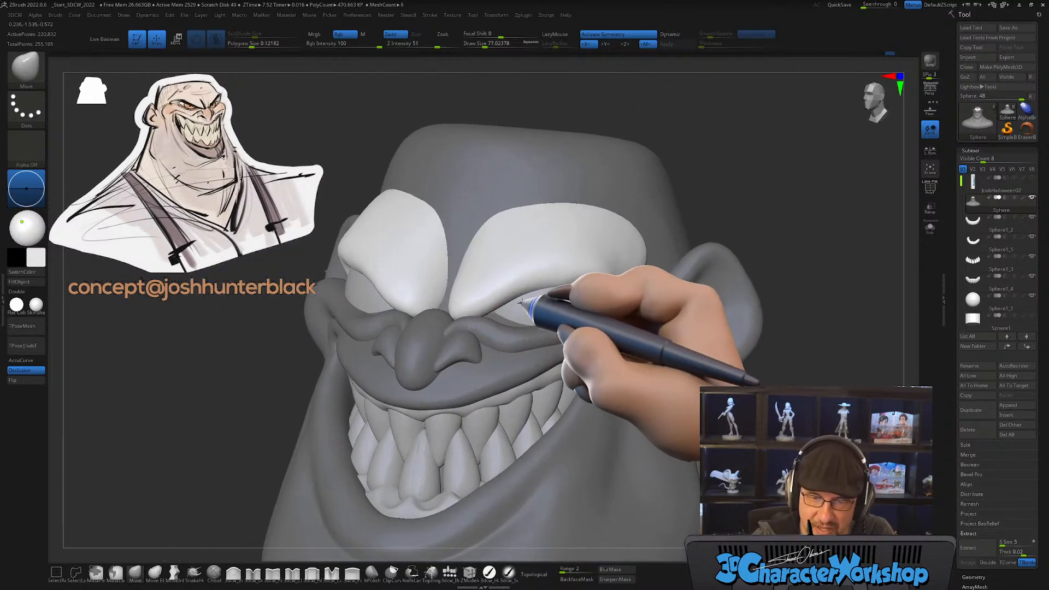
{"action": "mouse_move", "coordinate": [610, 310]}
{"action": "right_mouse_down"}
{"action": "mouse_move", "coordinate": [604, 328]}
{"action": "mouse_move", "coordinate": [614, 306]}
{"action": "mouse_move", "coordinate": [604, 300]}
{"action": "mouse_move", "coordinate": [667, 311]}
{"action": "mouse_move", "coordinate": [621, 335]}
{"action": "mouse_move", "coordinate": [648, 328]}
{"action": "right_mouse_up"}
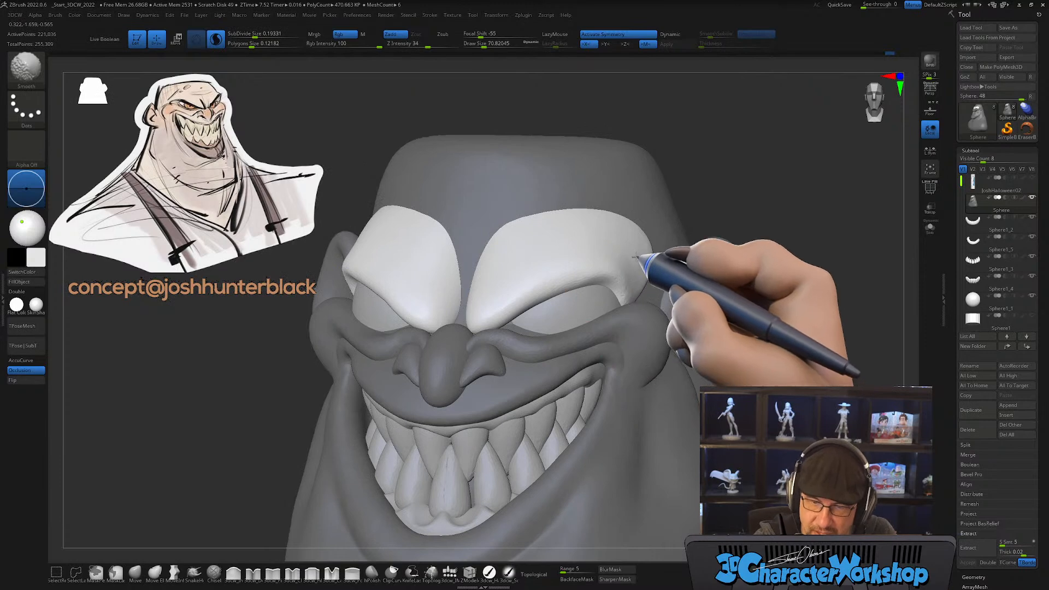
Step: Work on the brows with the 3dcw_Inflate brush at draw sizes of about 94 and 33, and clear the mask
{"action": "left_click", "coordinate": [233, 572]}
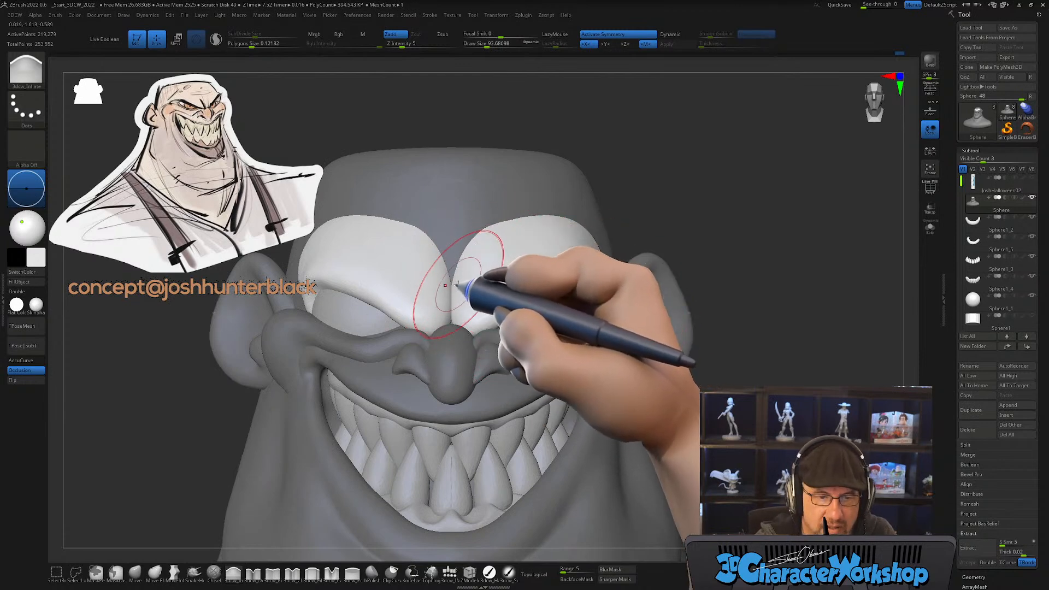
{"action": "right_click_drag", "start_coordinate": [639, 382], "coordinate": [618, 401]}
{"action": "mouse_move", "coordinate": [554, 415]}
{"action": "right_mouse_down", "text": "ctrl"}
{"action": "mouse_move", "coordinate": [554, 370]}
{"action": "mouse_move", "coordinate": [613, 413]}
{"action": "mouse_move", "coordinate": [545, 417]}
{"action": "mouse_move", "coordinate": [581, 409]}
{"action": "mouse_move", "coordinate": [574, 358]}
{"action": "mouse_move", "coordinate": [550, 433]}
{"action": "mouse_move", "coordinate": [556, 383]}
{"action": "mouse_move", "coordinate": [546, 417]}
{"action": "mouse_move", "coordinate": [558, 403]}
{"action": "mouse_move", "coordinate": [545, 344]}
{"action": "mouse_move", "coordinate": [541, 362]}
{"action": "mouse_move", "coordinate": [552, 358]}
{"action": "right_mouse_up", "text": "ctrl"}
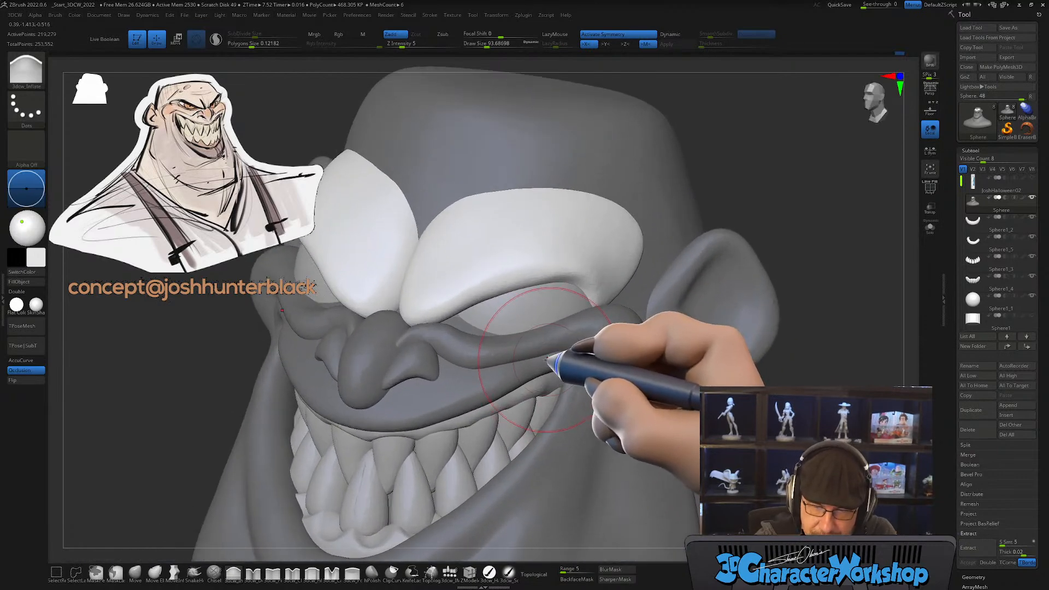
{"action": "key", "text": "s"}
{"action": "left_click_drag", "start_coordinate": [792, 388], "coordinate": [780, 387]}
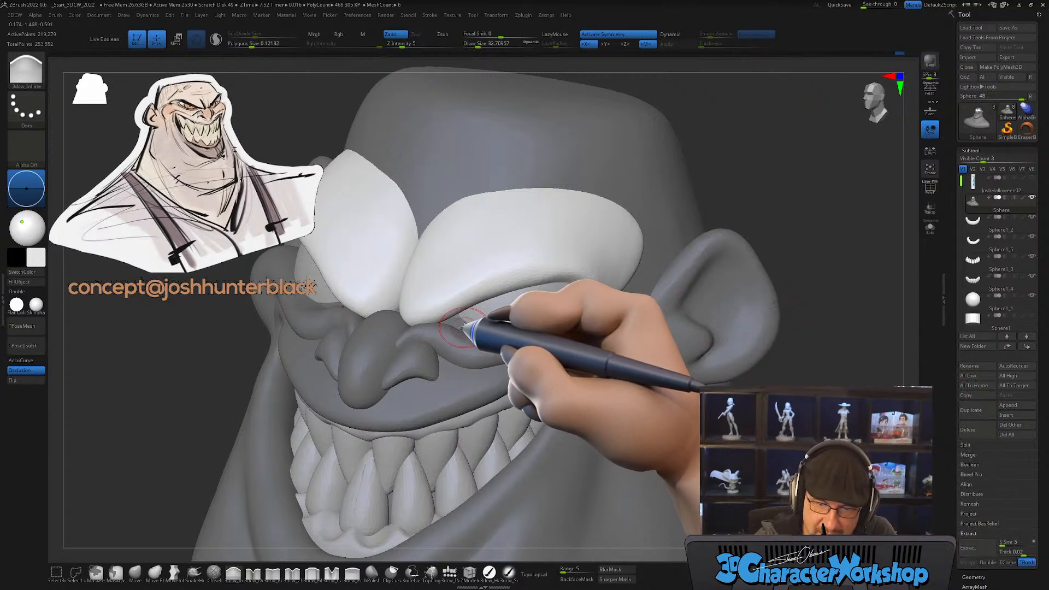
{"action": "left_click_drag", "start_coordinate": [775, 407], "coordinate": [782, 421], "text": "ctrl"}
{"action": "mouse_move", "coordinate": [786, 424]}
{"action": "right_mouse_down"}
{"action": "mouse_move", "coordinate": [767, 421]}
{"action": "mouse_move", "coordinate": [785, 428]}
{"action": "right_mouse_up"}
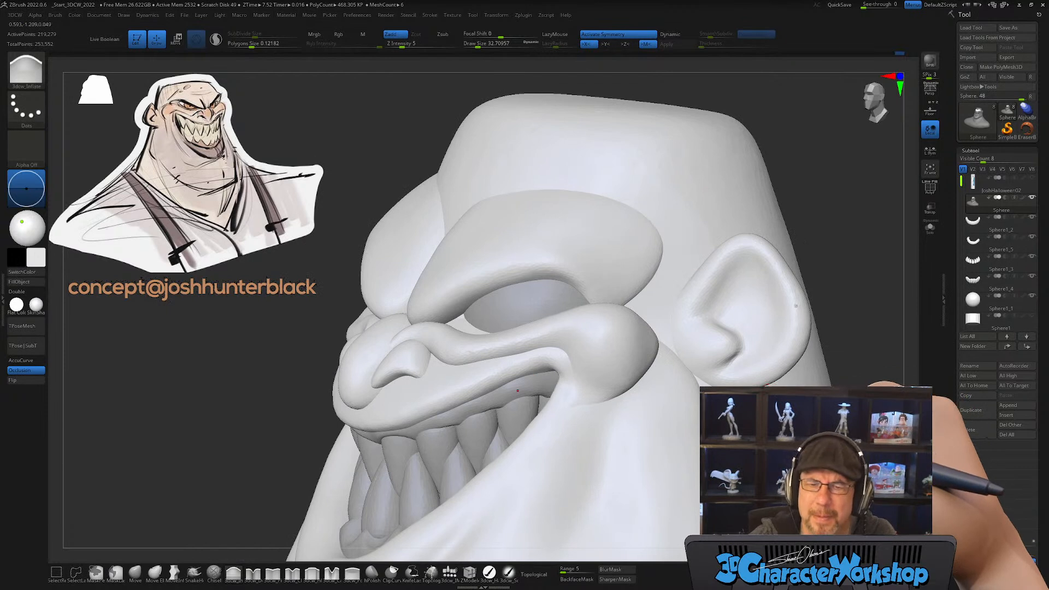
Step: Adjust the cheek fold below the eye using the Move brush with Topological enabled, at draw size about 80
{"action": "mouse_move", "coordinate": [568, 351]}
{"action": "right_mouse_down"}
{"action": "mouse_move", "coordinate": [543, 363]}
{"action": "mouse_move", "coordinate": [519, 345]}
{"action": "mouse_move", "coordinate": [492, 397]}
{"action": "right_mouse_up"}
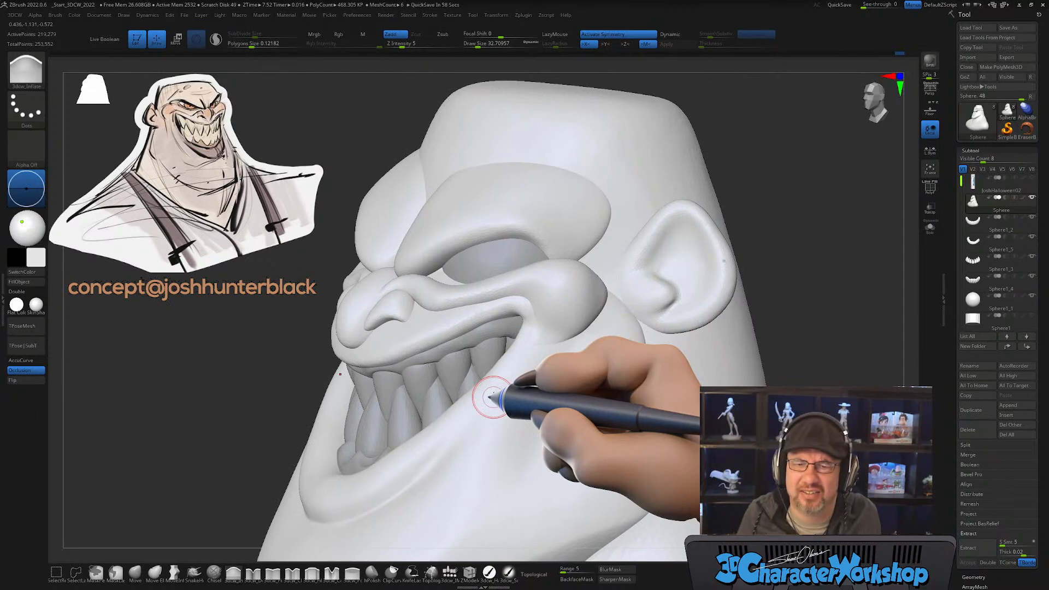
{"action": "mouse_move", "coordinate": [499, 384]}
{"action": "right_mouse_down"}
{"action": "mouse_move", "coordinate": [693, 426]}
{"action": "mouse_move", "coordinate": [508, 393]}
{"action": "mouse_move", "coordinate": [508, 421]}
{"action": "mouse_move", "coordinate": [534, 399]}
{"action": "mouse_move", "coordinate": [550, 402]}
{"action": "mouse_move", "coordinate": [517, 390]}
{"action": "right_mouse_up"}
{"action": "mouse_move", "coordinate": [517, 267]}
{"action": "right_mouse_down"}
{"action": "mouse_move", "coordinate": [525, 276]}
{"action": "mouse_move", "coordinate": [488, 297]}
{"action": "right_mouse_up"}
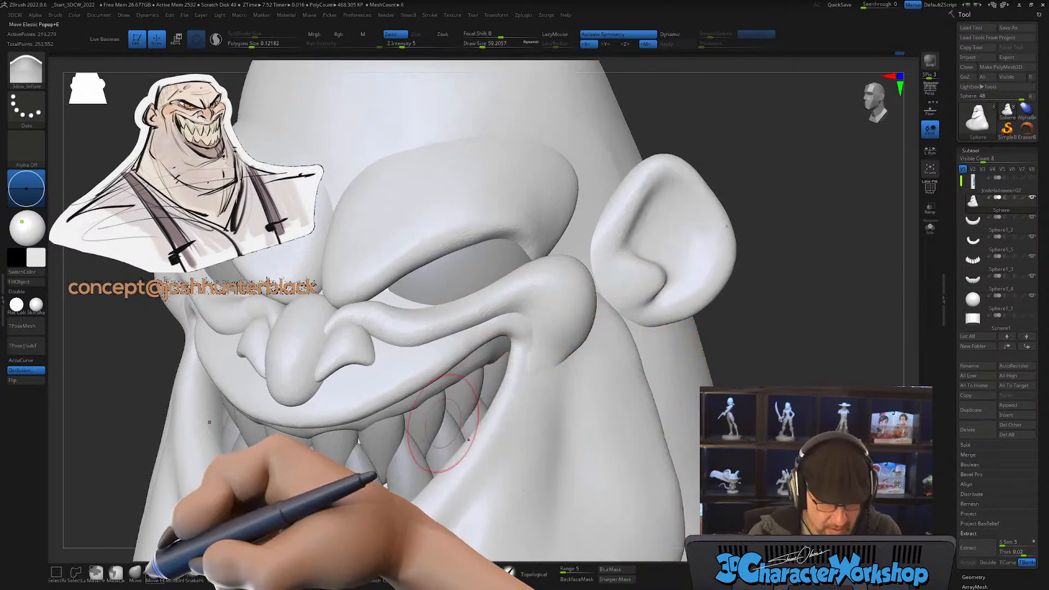
{"action": "left_click", "coordinate": [135, 573]}
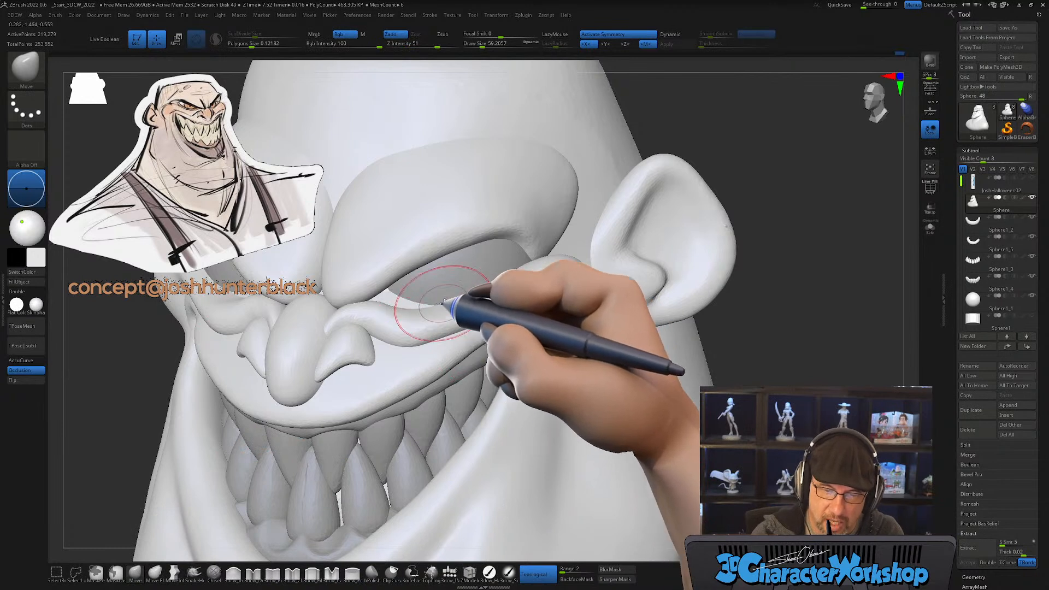
{"action": "left_click_drag", "start_coordinate": [445, 305], "coordinate": [443, 305]}
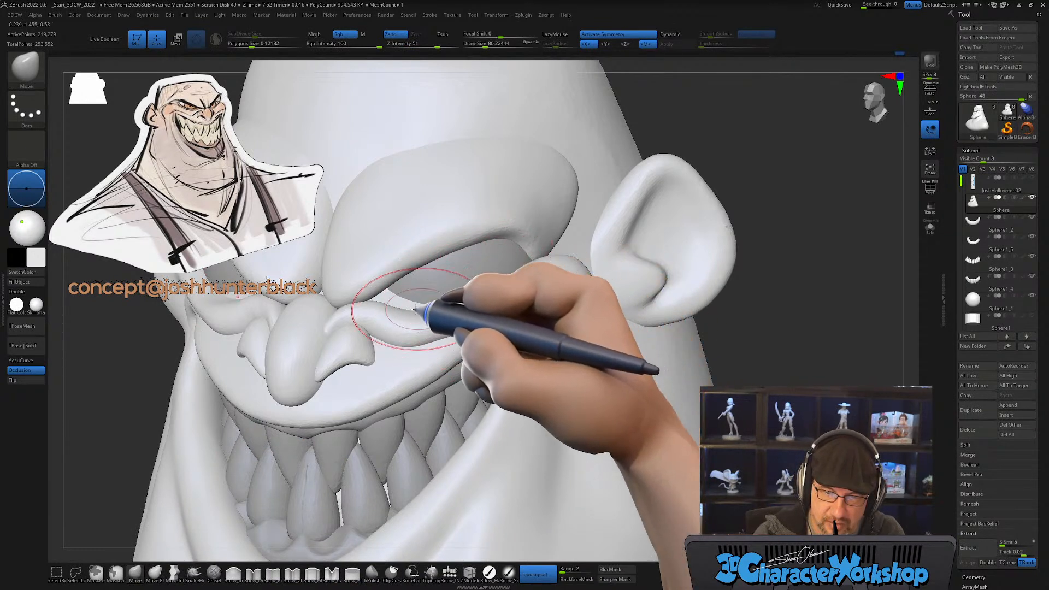
{"action": "mouse_move", "coordinate": [465, 269]}
{"action": "right_mouse_down", "text": "ctrl"}
{"action": "mouse_move", "coordinate": [499, 282]}
{"action": "mouse_move", "coordinate": [533, 333]}
{"action": "mouse_move", "coordinate": [530, 317]}
{"action": "mouse_move", "coordinate": [511, 314]}
{"action": "right_mouse_up", "text": "ctrl"}
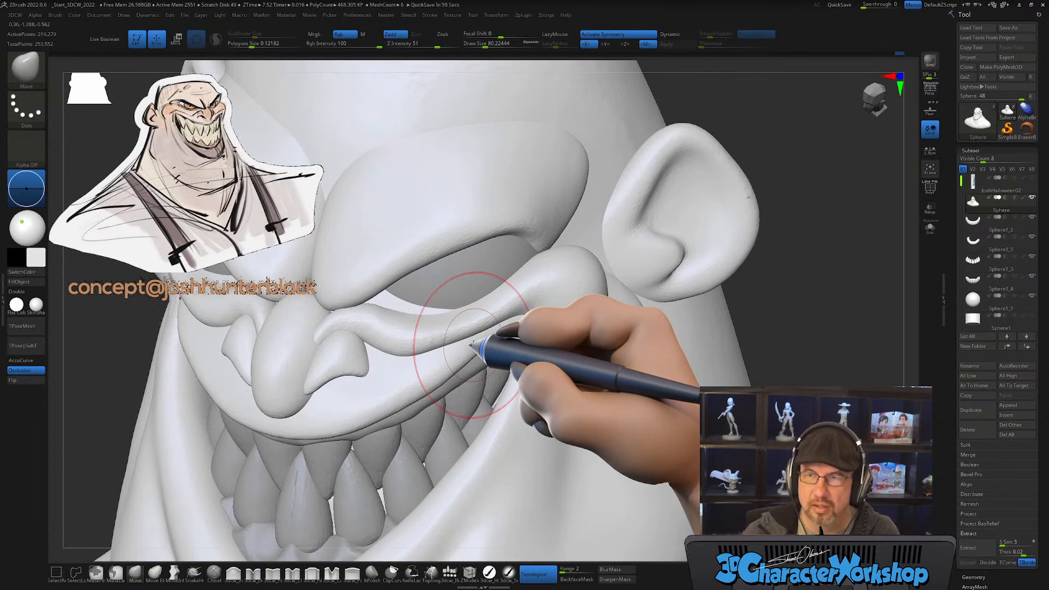
{"action": "mouse_move", "coordinate": [472, 345]}
{"action": "right_mouse_down"}
{"action": "mouse_move", "coordinate": [489, 322]}
{"action": "mouse_move", "coordinate": [465, 284]}
{"action": "mouse_move", "coordinate": [451, 304]}
{"action": "mouse_move", "coordinate": [487, 300]}
{"action": "mouse_move", "coordinate": [480, 306]}
{"action": "right_mouse_up"}
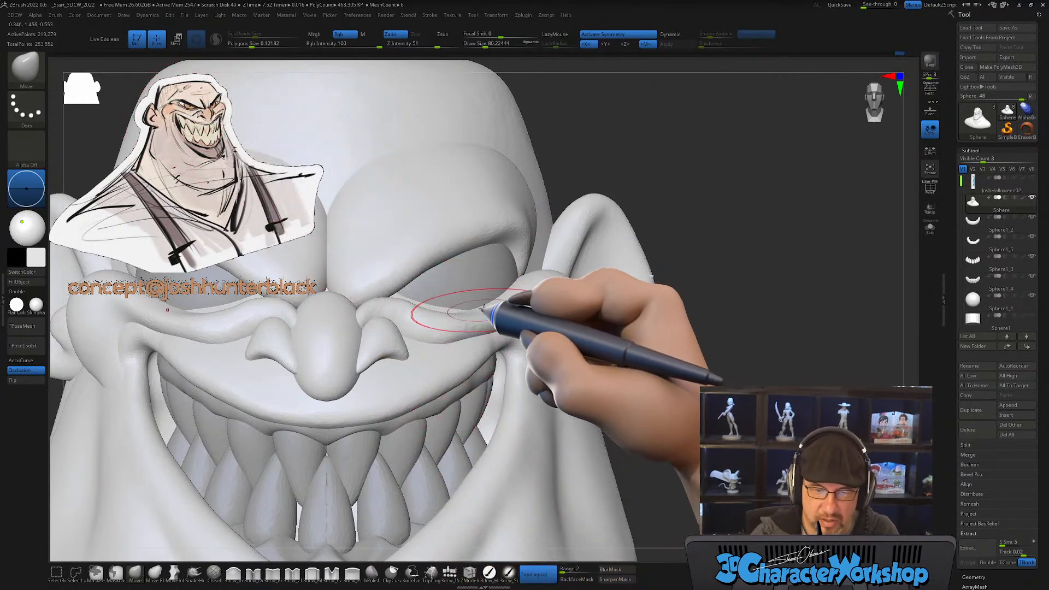
{"action": "right_click_drag", "start_coordinate": [485, 312], "coordinate": [540, 358], "text": "alt"}
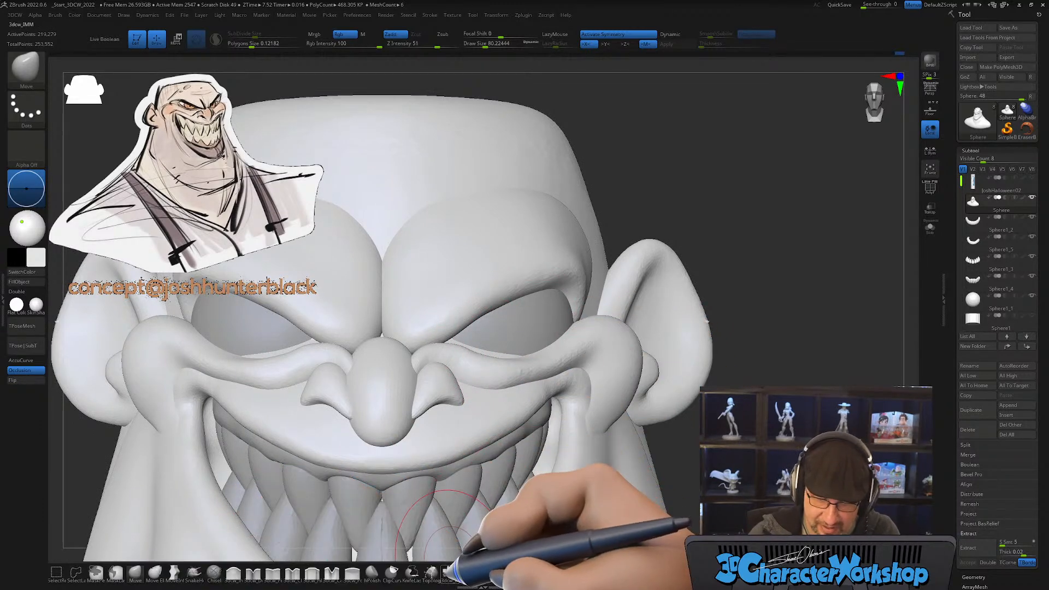
Step: Insert a mirrored QuadSphere-2 below each eye with the 3dcw_IMM brush at draw size about 41
{"action": "left_click", "coordinate": [448, 571]}
{"action": "right_click_drag", "start_coordinate": [566, 347], "coordinate": [554, 348]}
{"action": "key", "text": "s"}
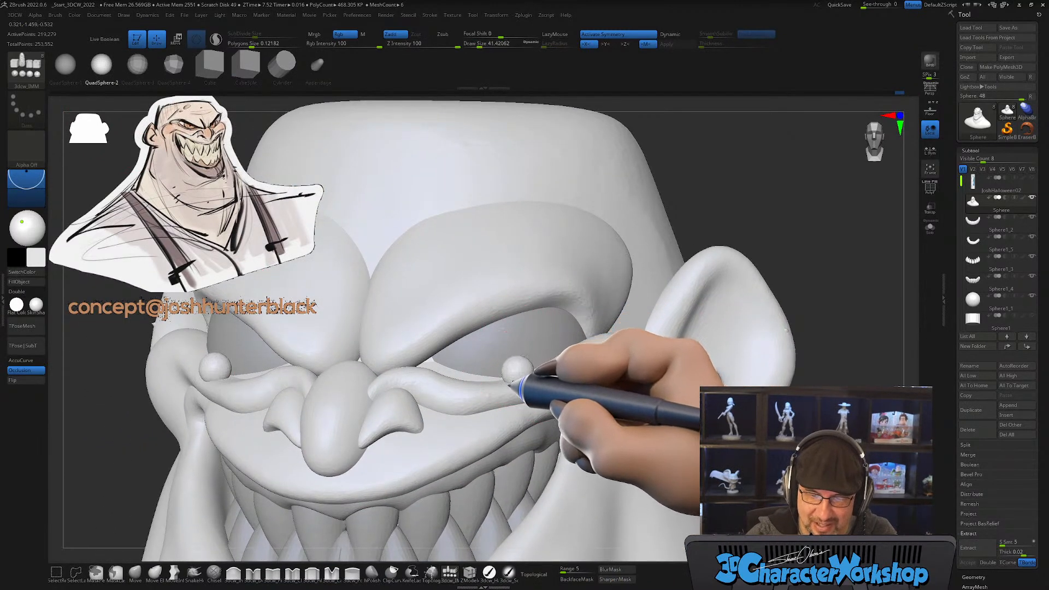
{"action": "left_click_drag", "start_coordinate": [512, 382], "coordinate": [511, 384]}
{"action": "right_click_drag", "start_coordinate": [565, 356], "coordinate": [559, 361]}
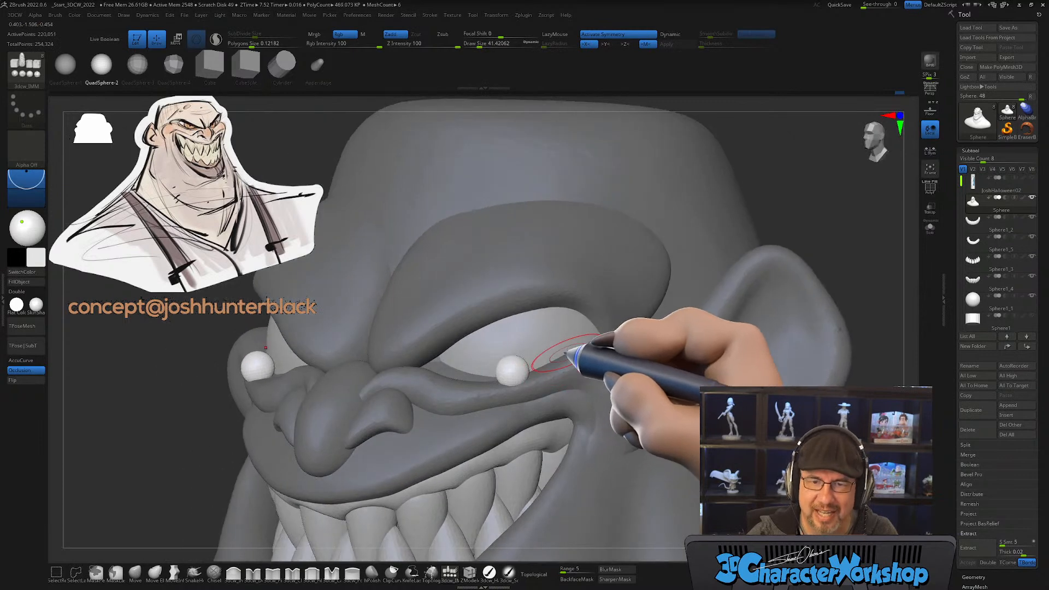
Step: Enable local symmetry and use the gizmo to stretch, flatten and position the inserted spheres as lower eyelids
{"action": "key", "text": "w"}
{"action": "left_click_drag", "start_coordinate": [491, 369], "coordinate": [362, 388]}
{"action": "key", "text": "ctrl+z"}
{"action": "left_click", "coordinate": [932, 153]}
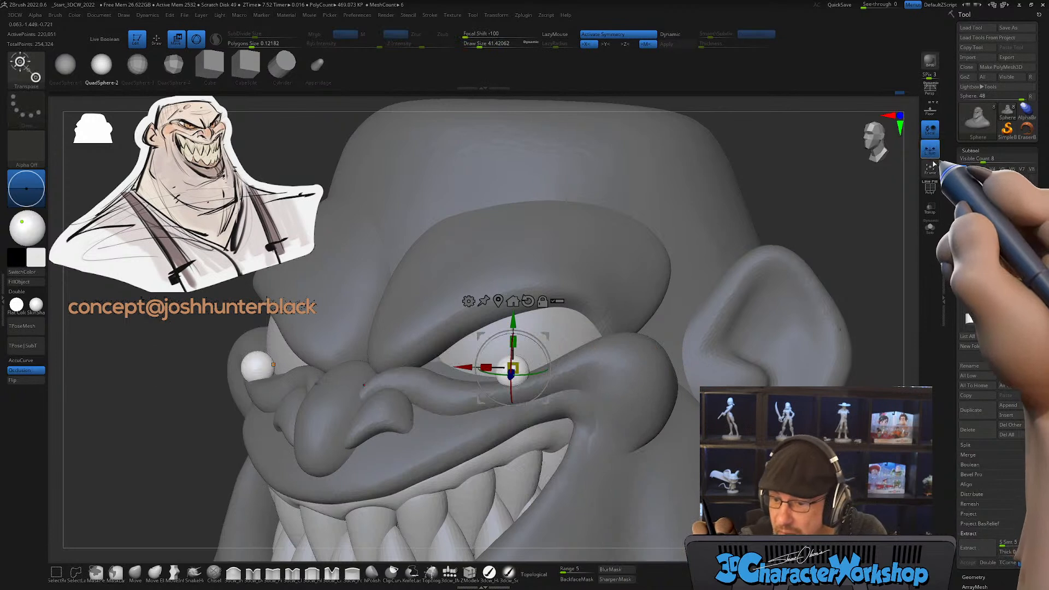
{"action": "right_click_drag", "start_coordinate": [544, 311], "coordinate": [544, 295], "text": "alt"}
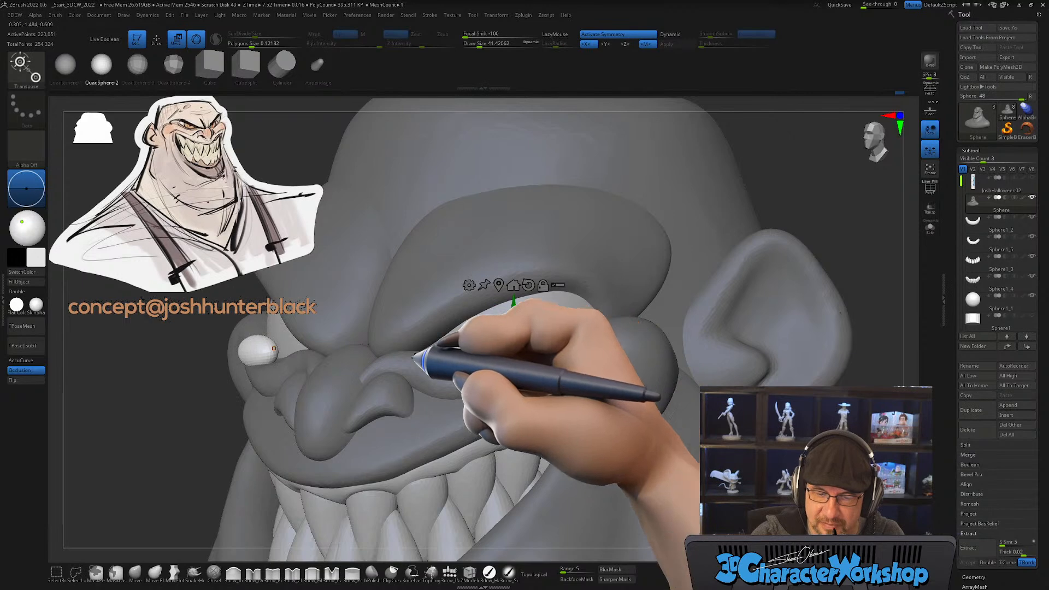
{"action": "left_click_drag", "start_coordinate": [262, 381], "coordinate": [555, 281]}
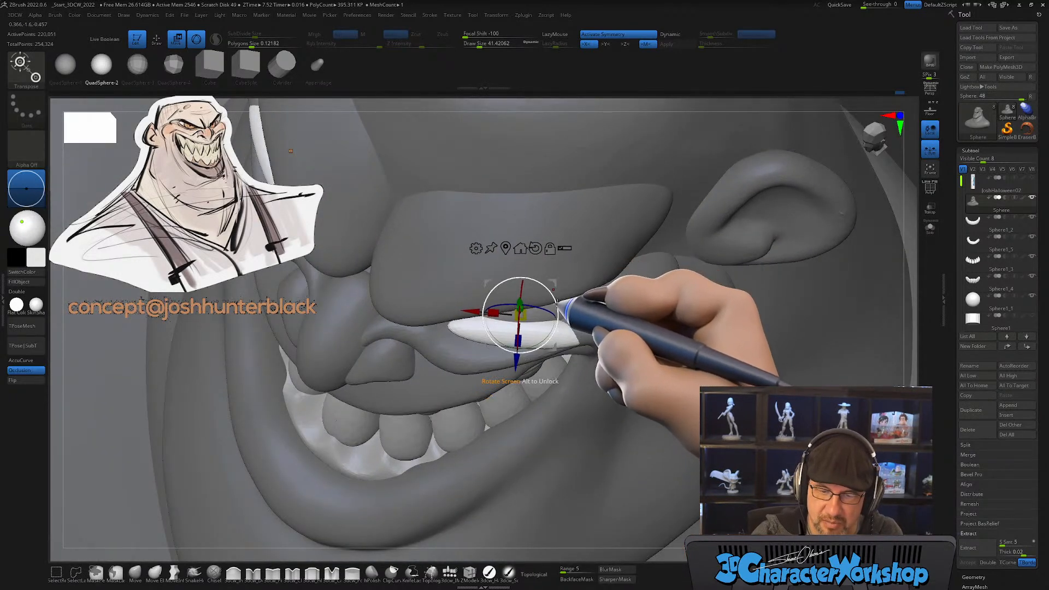
{"action": "left_click_drag", "start_coordinate": [592, 402], "coordinate": [656, 418]}
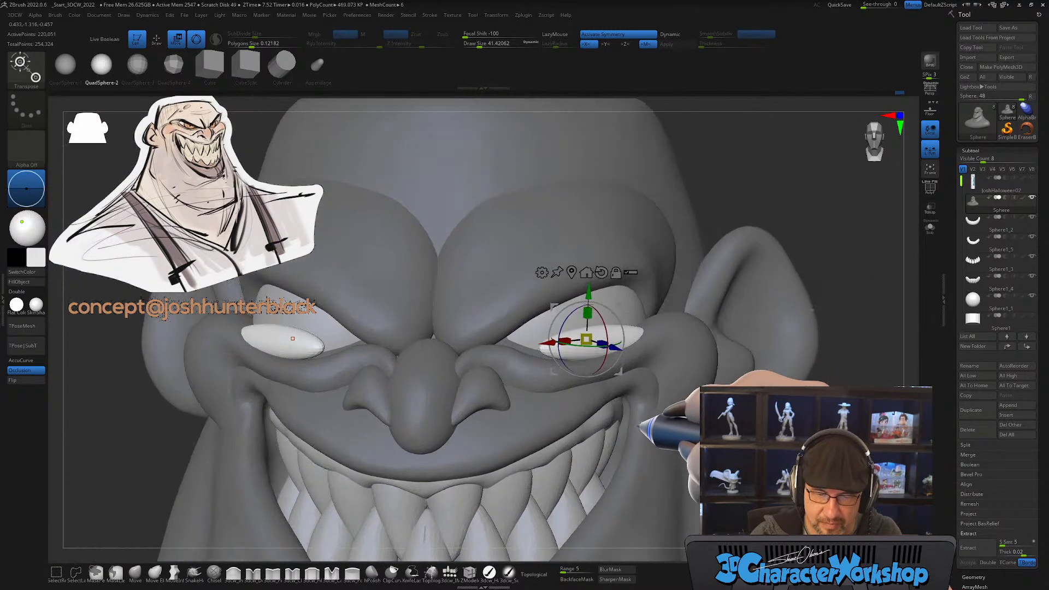
Step: Bend the lower eyelids along the bottom edge of the eyes with the Move brush at draw size about 90, with Topological off
{"action": "left_click", "coordinate": [136, 571]}
{"action": "key", "text": "s"}
{"action": "left_click_drag", "start_coordinate": [511, 358], "coordinate": [526, 360]}
{"action": "left_click", "coordinate": [533, 571]}
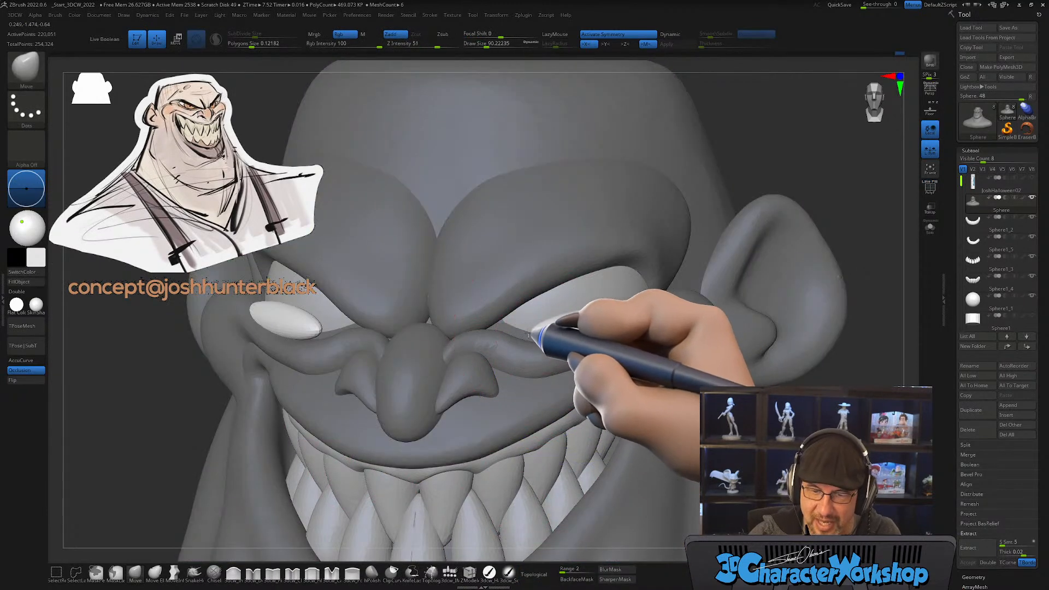
{"action": "left_click_drag", "start_coordinate": [525, 334], "coordinate": [481, 335]}
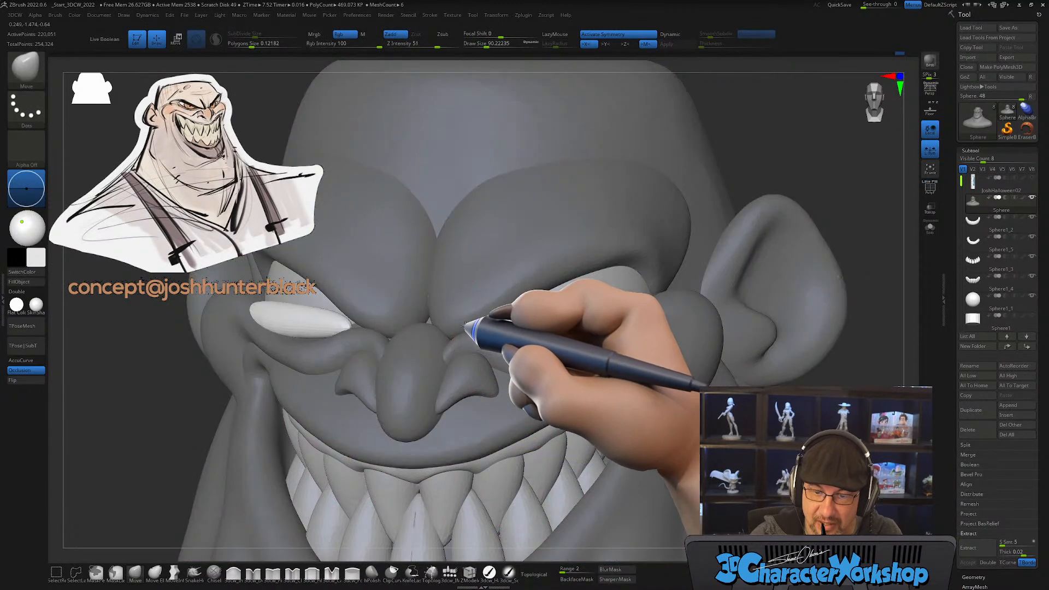
{"action": "mouse_move", "coordinate": [565, 317]}
{"action": "left_mouse_down"}
{"action": "mouse_move", "coordinate": [567, 327]}
{"action": "mouse_move", "coordinate": [603, 323]}
{"action": "left_mouse_up"}
{"action": "right_click_drag", "start_coordinate": [681, 310], "coordinate": [657, 323]}
{"action": "left_click_drag", "start_coordinate": [628, 322], "coordinate": [642, 320]}
{"action": "right_click_drag", "start_coordinate": [677, 306], "coordinate": [650, 341]}
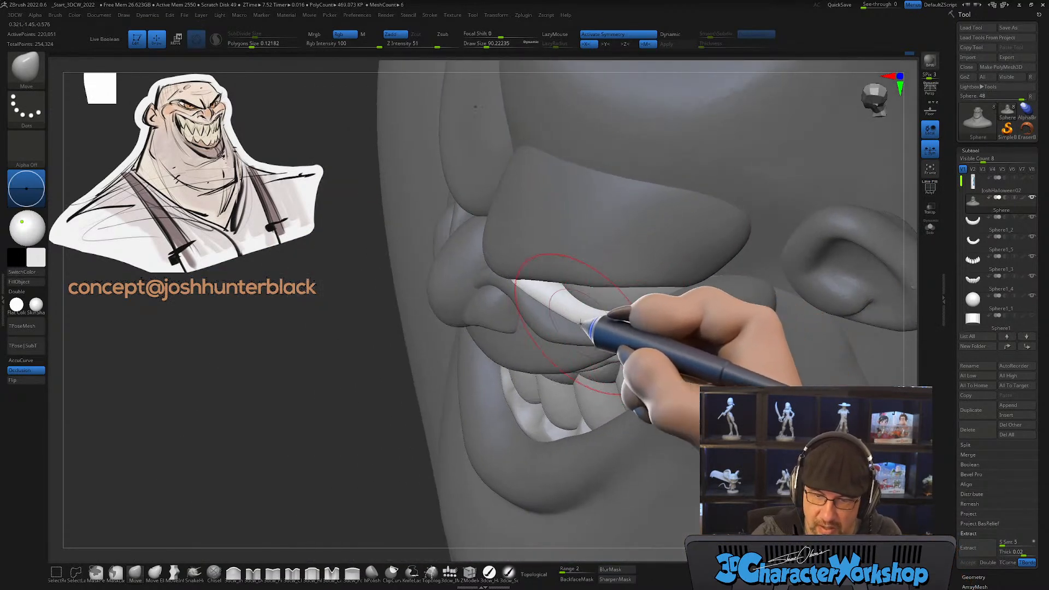
{"action": "mouse_move", "coordinate": [585, 324]}
{"action": "right_mouse_down"}
{"action": "mouse_move", "coordinate": [569, 304]}
{"action": "mouse_move", "coordinate": [525, 292]}
{"action": "right_mouse_up"}
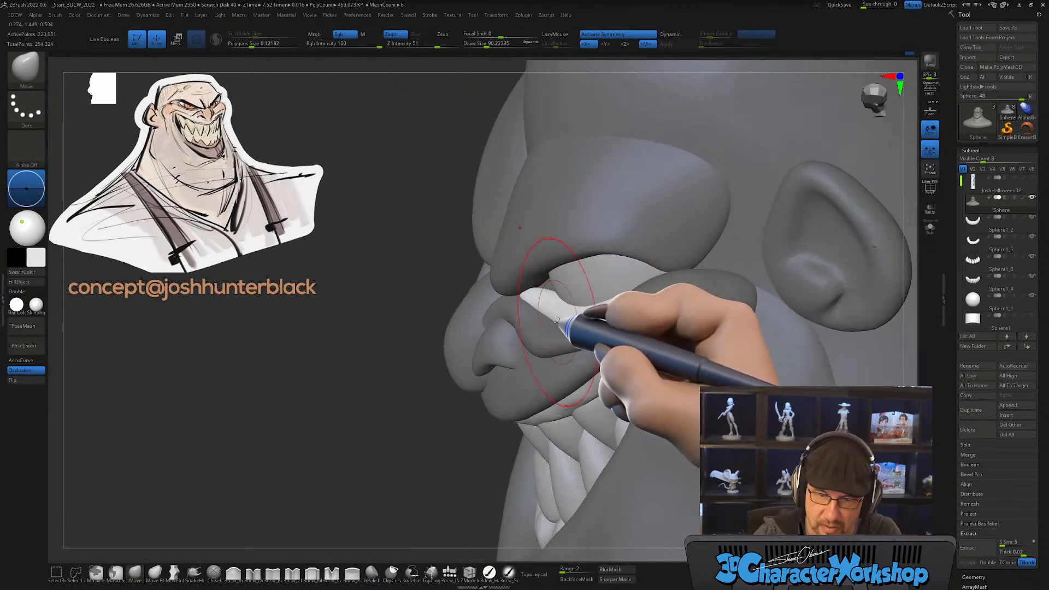
{"action": "mouse_move", "coordinate": [572, 316]}
{"action": "right_mouse_down"}
{"action": "mouse_move", "coordinate": [613, 356]}
{"action": "mouse_move", "coordinate": [658, 369]}
{"action": "mouse_move", "coordinate": [663, 351]}
{"action": "mouse_move", "coordinate": [650, 343]}
{"action": "mouse_move", "coordinate": [703, 355]}
{"action": "right_mouse_up"}
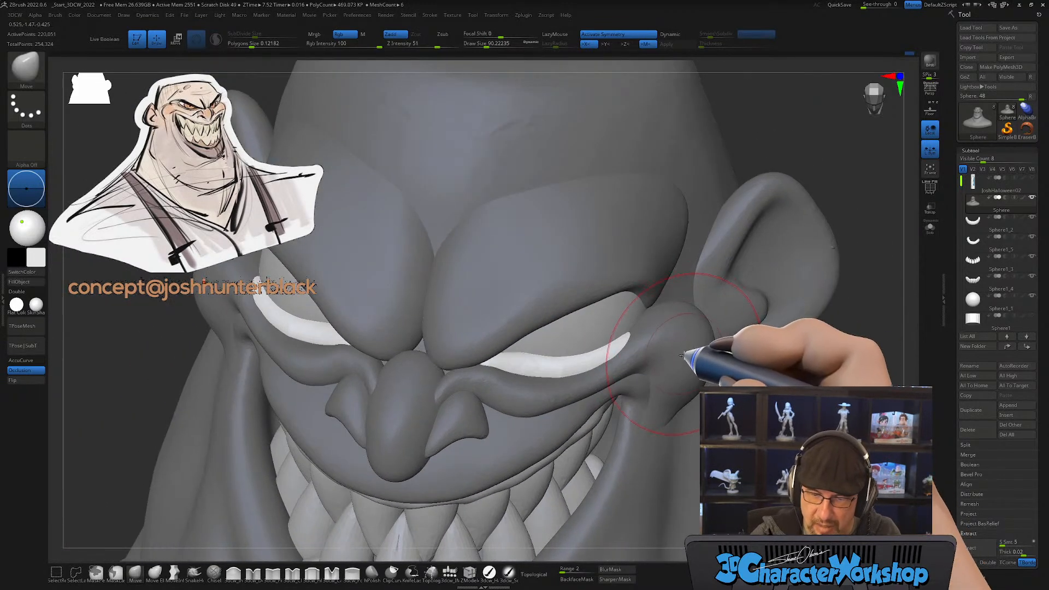
Step: Show the polyframe, smooth the lower eyelids with Sculptris Pro on, and refit them to the eyes with the Move brush
{"action": "key", "text": "shift+f"}
{"action": "left_click_drag", "start_coordinate": [526, 372], "coordinate": [564, 367], "text": "shift"}
{"action": "left_click", "coordinate": [215, 40], "text": "shift"}
{"action": "mouse_move", "coordinate": [502, 365]}
{"action": "left_mouse_down", "text": "shift"}
{"action": "mouse_move", "coordinate": [574, 363]}
{"action": "mouse_move", "coordinate": [622, 345]}
{"action": "left_mouse_up", "text": "shift"}
{"action": "mouse_move", "coordinate": [638, 382]}
{"action": "right_mouse_down"}
{"action": "mouse_move", "coordinate": [631, 356]}
{"action": "mouse_move", "coordinate": [593, 355]}
{"action": "right_mouse_up"}
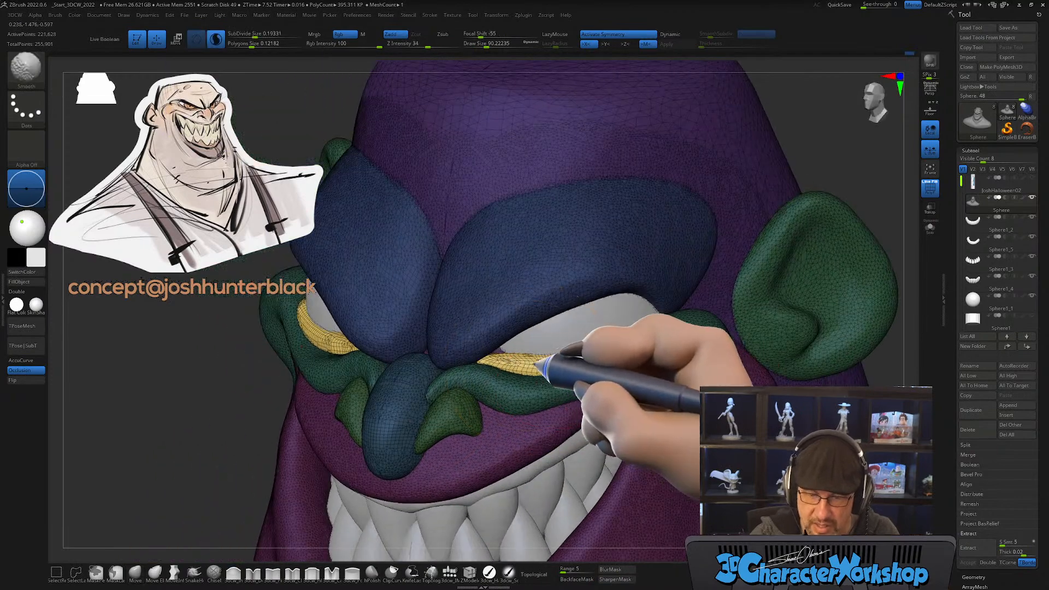
{"action": "mouse_move", "coordinate": [610, 390]}
{"action": "right_mouse_down"}
{"action": "mouse_move", "coordinate": [613, 362]}
{"action": "mouse_move", "coordinate": [628, 367]}
{"action": "mouse_move", "coordinate": [475, 415]}
{"action": "mouse_move", "coordinate": [534, 355]}
{"action": "right_mouse_up"}
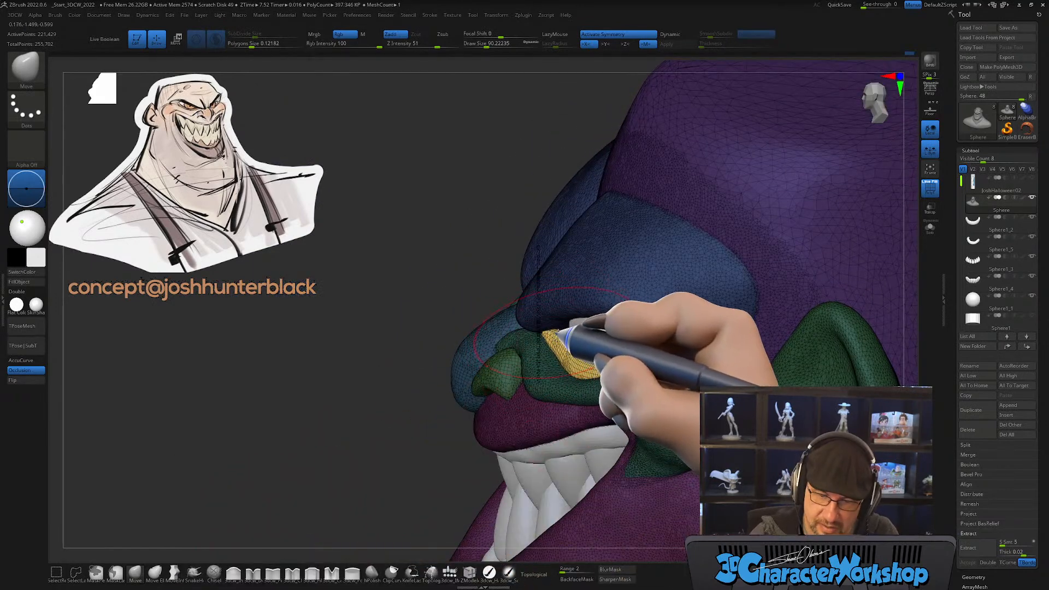
{"action": "right_click_drag", "start_coordinate": [570, 350], "coordinate": [624, 340]}
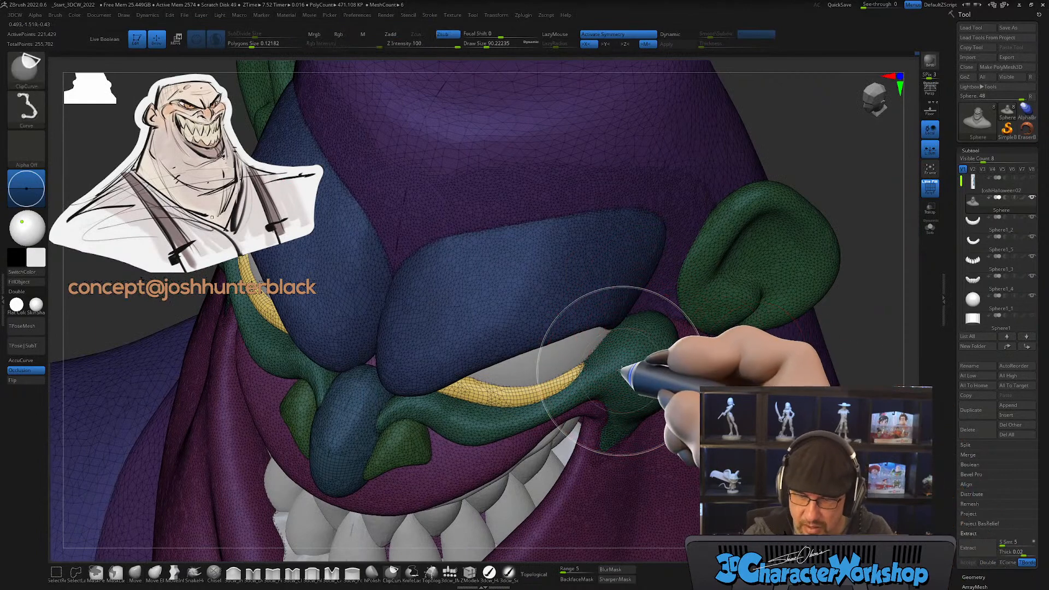
Step: Hide the cheek folds and extend the lower eyelids past the outer eye corners with the Move and Smooth brushes
{"action": "left_click", "coordinate": [624, 372], "text": "ctrl+shift"}
{"action": "left_click", "coordinate": [623, 367], "text": "ctrl+shift"}
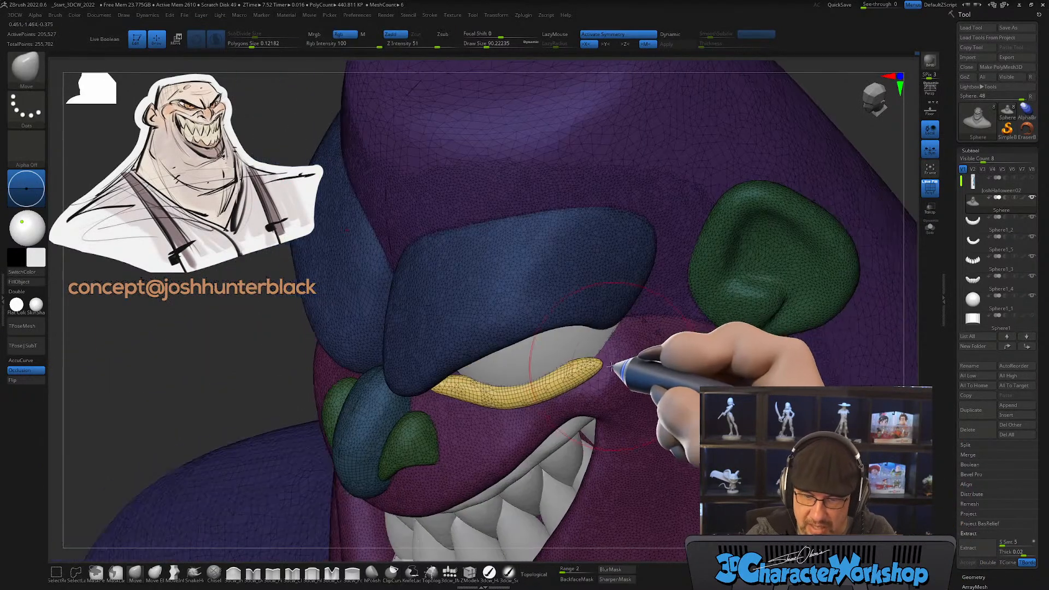
{"action": "right_click_drag", "start_coordinate": [636, 316], "coordinate": [567, 358]}
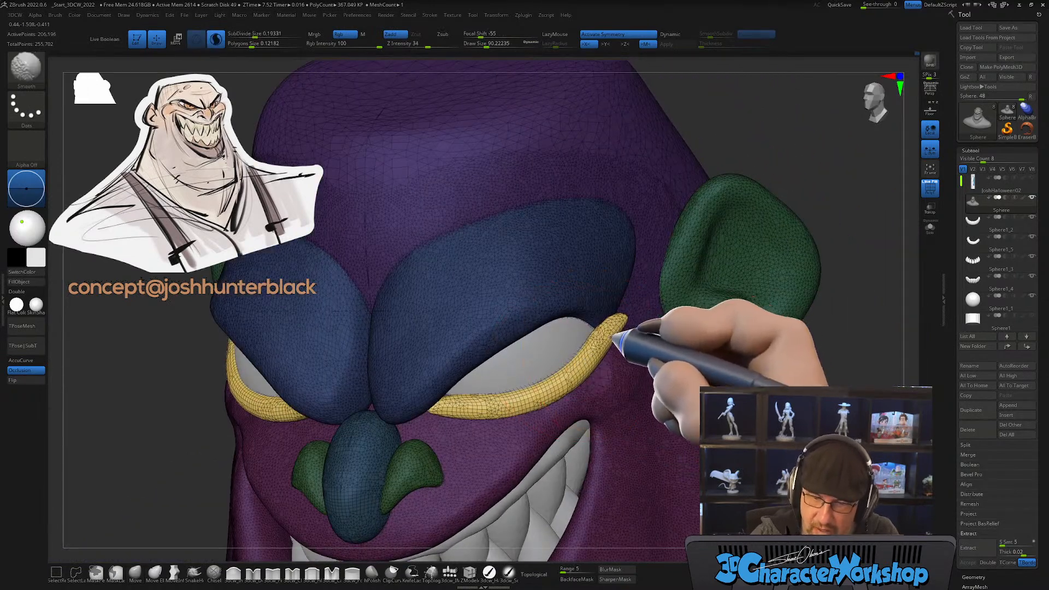
{"action": "right_click_drag", "start_coordinate": [628, 344], "coordinate": [601, 316]}
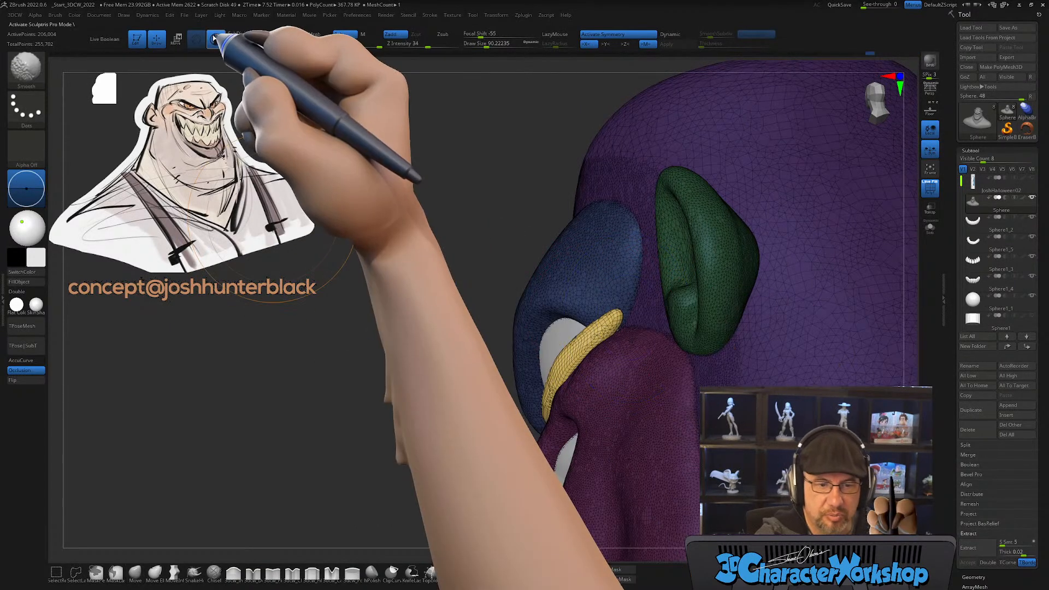
{"action": "right_click_drag", "start_coordinate": [696, 304], "coordinate": [519, 399]}
{"action": "mouse_move", "coordinate": [581, 368]}
{"action": "right_mouse_down"}
{"action": "mouse_move", "coordinate": [604, 370]}
{"action": "mouse_move", "coordinate": [556, 354]}
{"action": "right_mouse_up"}
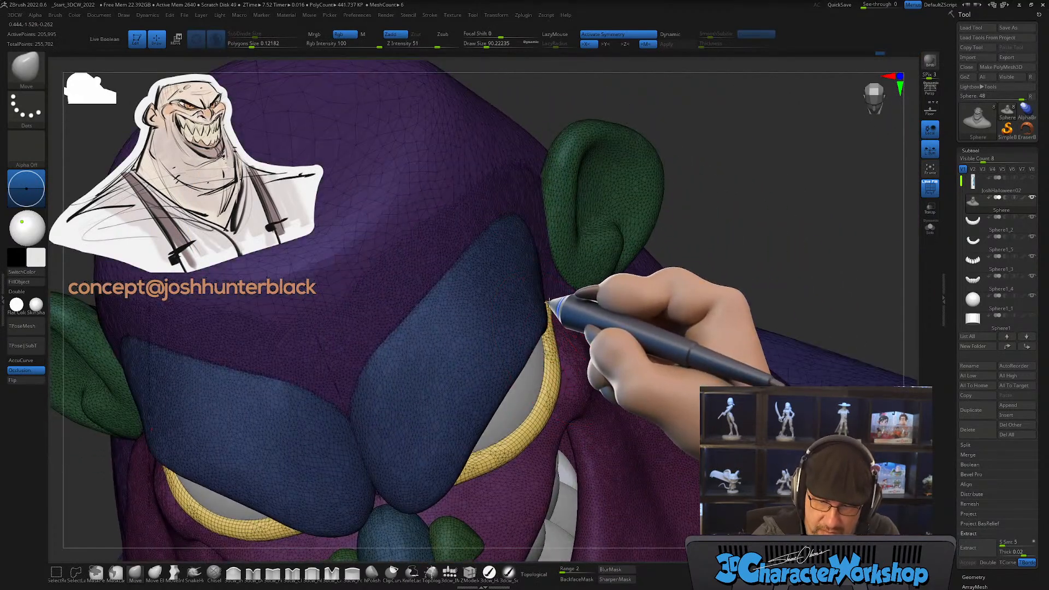
{"action": "right_click_drag", "start_coordinate": [563, 416], "coordinate": [553, 433]}
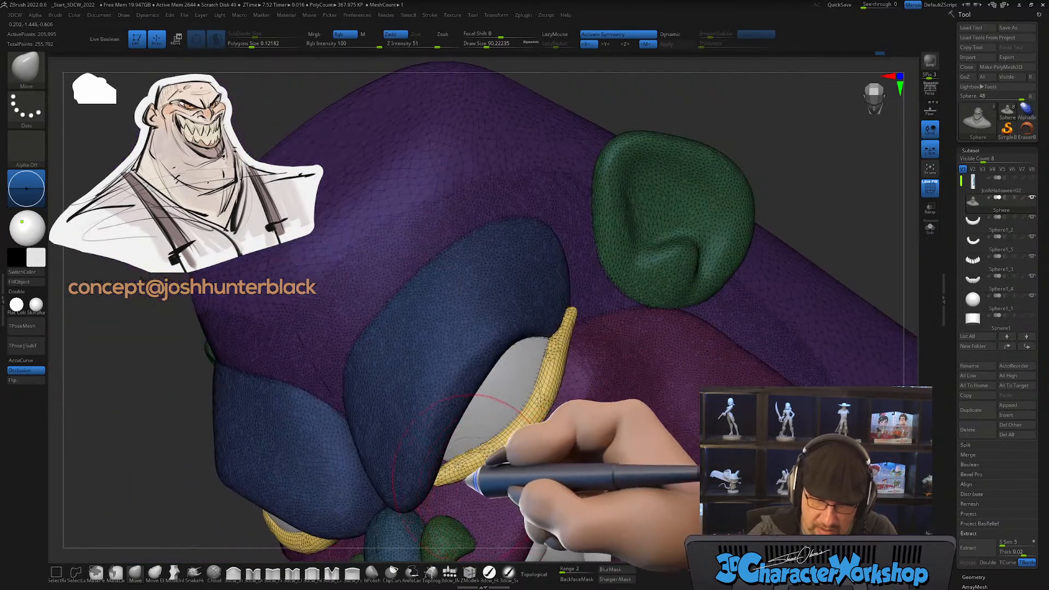
{"action": "mouse_move", "coordinate": [510, 480]}
{"action": "right_mouse_down"}
{"action": "mouse_move", "coordinate": [524, 463]}
{"action": "mouse_move", "coordinate": [540, 362]}
{"action": "right_mouse_up"}
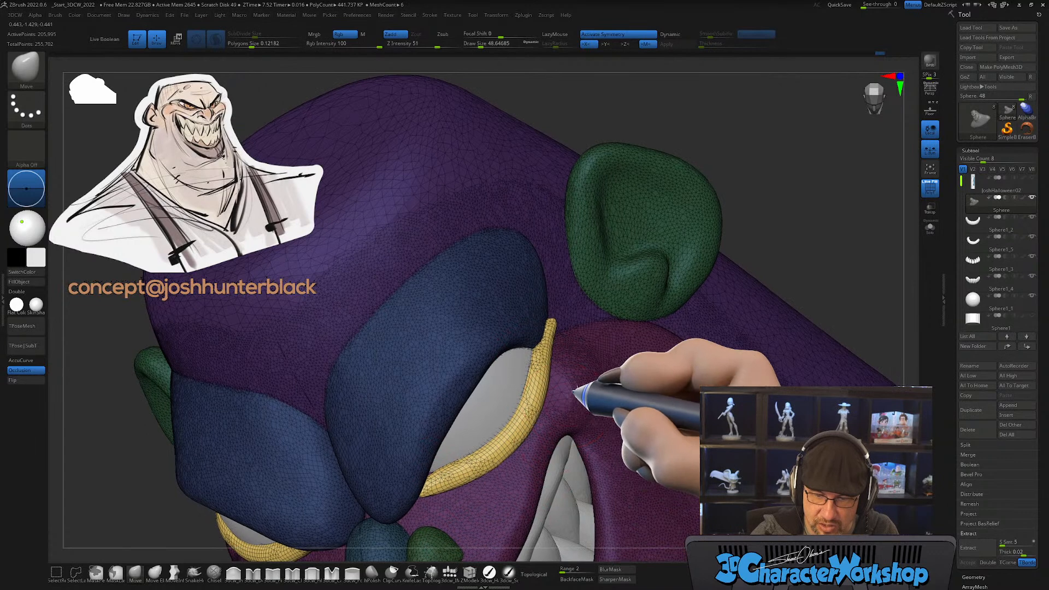
Step: Adjust the Sculptris Pro subdivide size and smooth the full length of the lower eyelid at draw size about 33
{"action": "right_click_drag", "start_coordinate": [571, 398], "coordinate": [584, 373], "text": "alt"}
{"action": "key", "text": "s"}
{"action": "key", "text": "shift"}
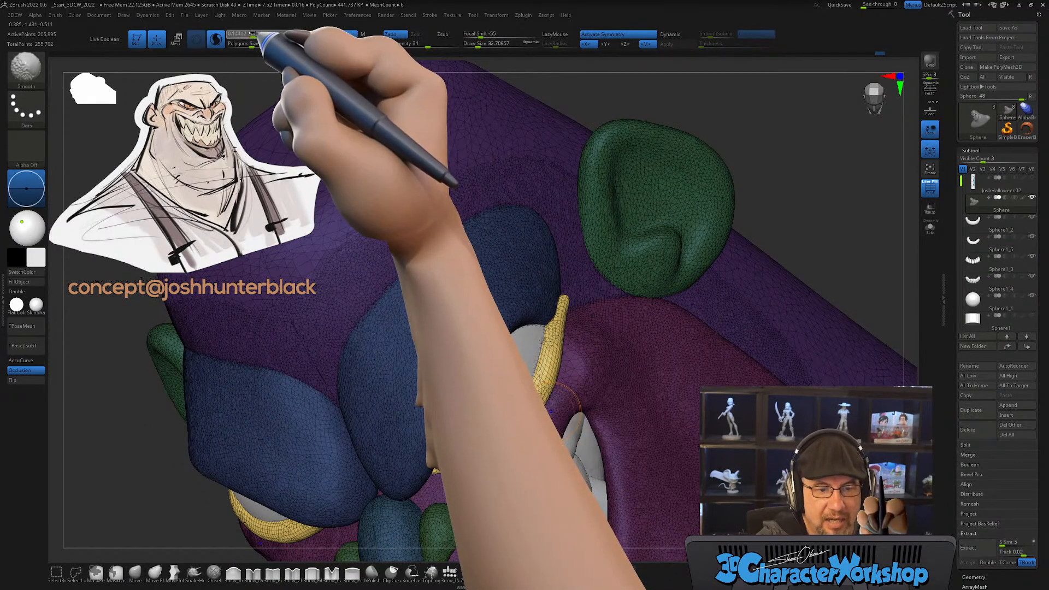
{"action": "left_click_drag", "start_coordinate": [253, 34], "coordinate": [244, 34]}
{"action": "left_click_drag", "start_coordinate": [533, 408], "coordinate": [551, 352]}
{"action": "left_click_drag", "start_coordinate": [426, 469], "coordinate": [560, 299], "text": "shift"}
{"action": "mouse_move", "coordinate": [548, 438]}
{"action": "right_mouse_down", "text": "ctrl"}
{"action": "mouse_move", "coordinate": [538, 456]}
{"action": "mouse_move", "coordinate": [548, 438]}
{"action": "right_mouse_up", "text": "ctrl"}
{"action": "right_click_drag", "start_coordinate": [568, 380], "coordinate": [590, 371], "text": "alt"}
{"action": "right_click_drag", "start_coordinate": [601, 319], "coordinate": [611, 345]}
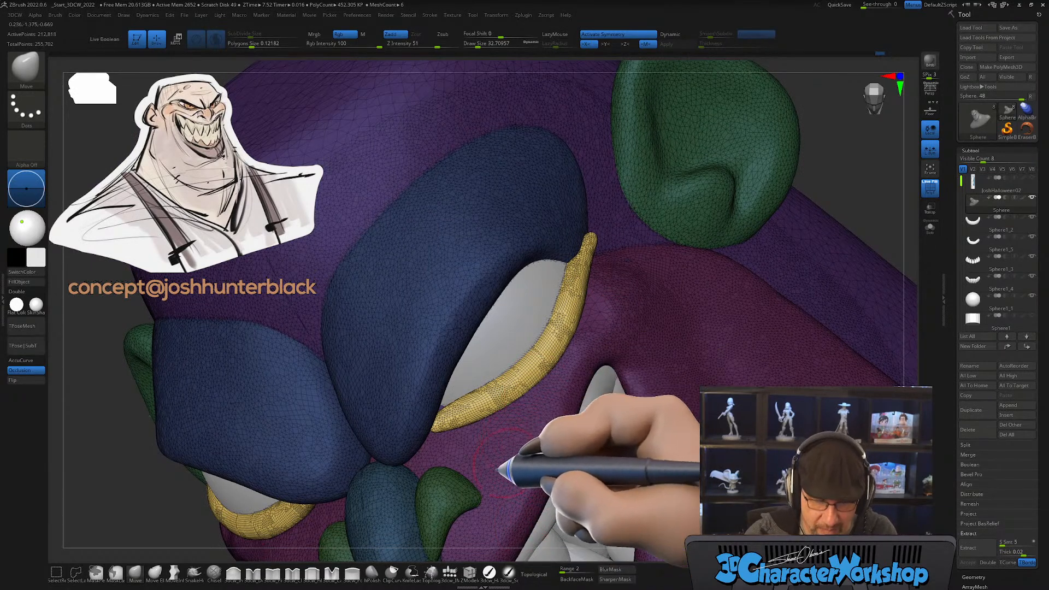
Step: Hide the polyframe and sharpen the lower eyelid's edge with the 3dcw_Pinch brush at draw size about 33
{"action": "left_click", "coordinate": [273, 572]}
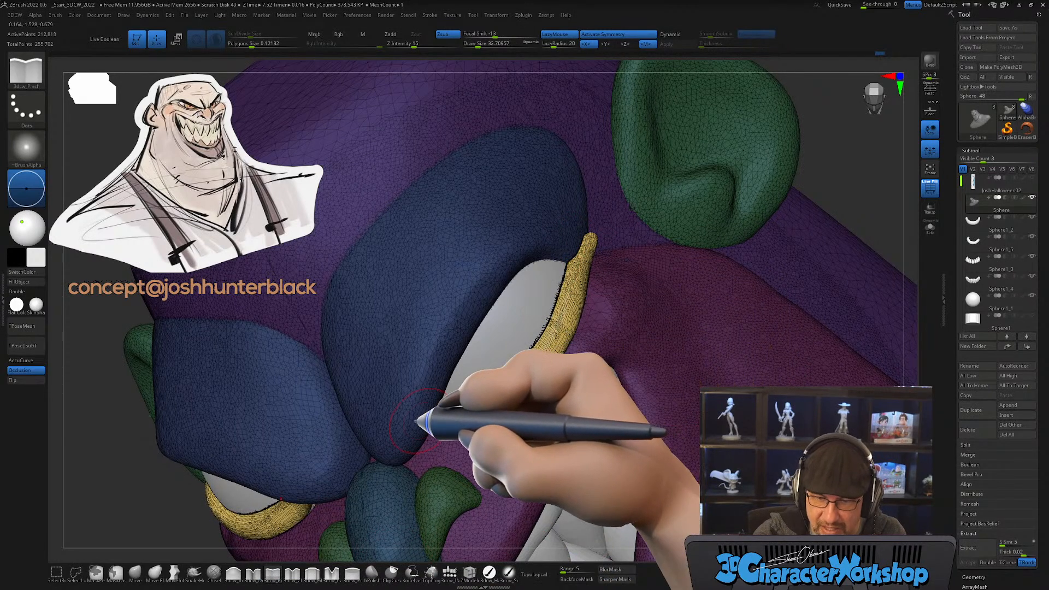
{"action": "key", "text": "shift+f"}
{"action": "mouse_move", "coordinate": [573, 420]}
{"action": "right_mouse_down"}
{"action": "mouse_move", "coordinate": [578, 398]}
{"action": "mouse_move", "coordinate": [563, 436]}
{"action": "mouse_move", "coordinate": [541, 382]}
{"action": "right_mouse_up"}
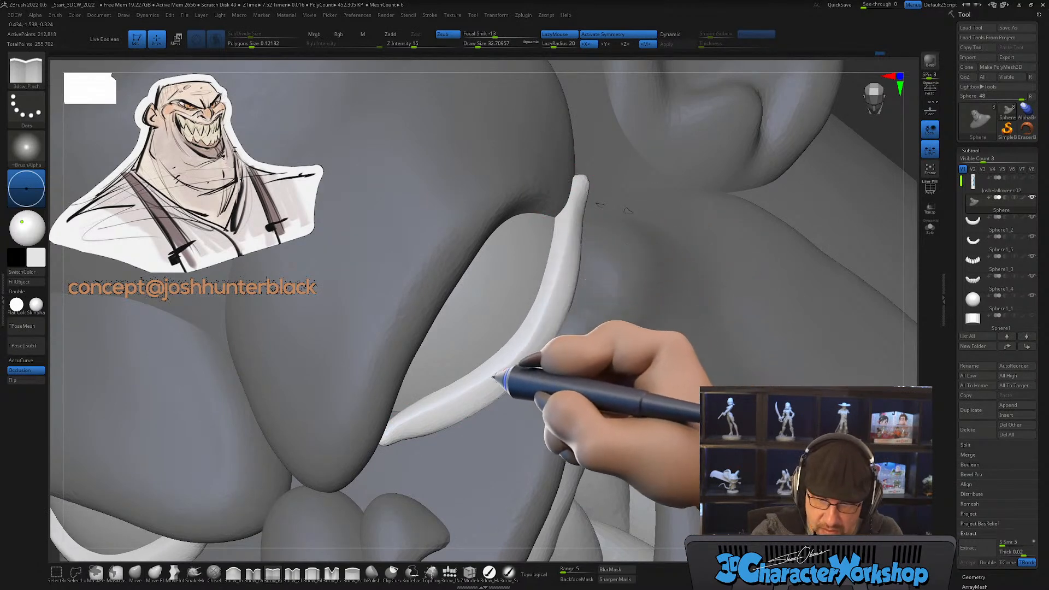
{"action": "left_click_drag", "start_coordinate": [437, 411], "coordinate": [329, 474]}
{"action": "mouse_move", "coordinate": [551, 435]}
{"action": "right_mouse_down"}
{"action": "mouse_move", "coordinate": [528, 445]}
{"action": "mouse_move", "coordinate": [543, 428]}
{"action": "right_mouse_up"}
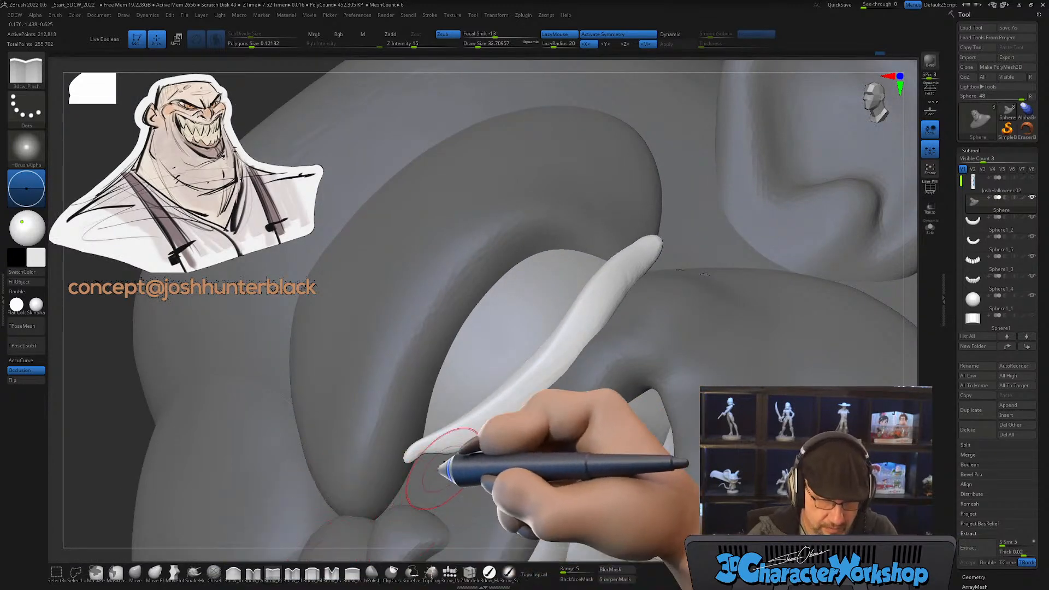
Step: Thicken the lower eyelid's inner end with 3dcw_Inflate and reposition it with Move at draw sizes of about 49 and 77
{"action": "left_click", "coordinate": [234, 572]}
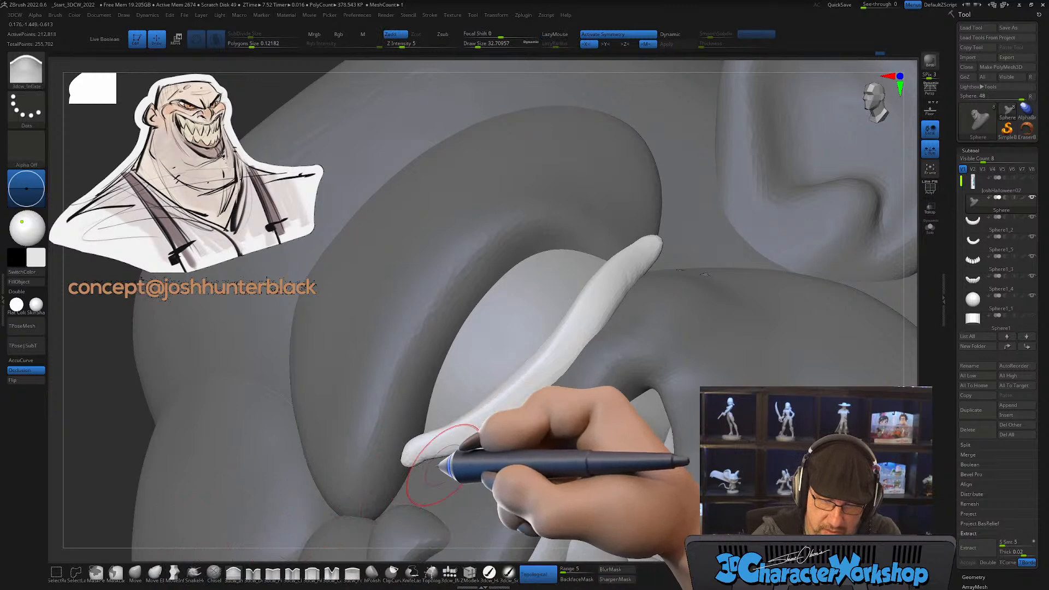
{"action": "left_click", "coordinate": [135, 572]}
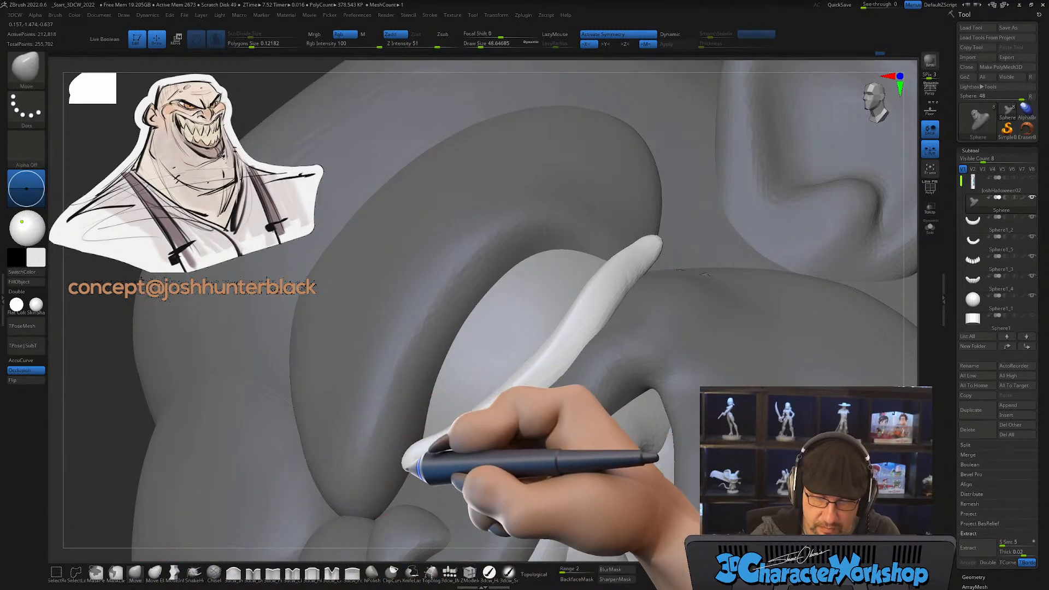
{"action": "mouse_move", "coordinate": [445, 466]}
{"action": "right_mouse_down"}
{"action": "mouse_move", "coordinate": [431, 474]}
{"action": "mouse_move", "coordinate": [429, 459]}
{"action": "right_mouse_up"}
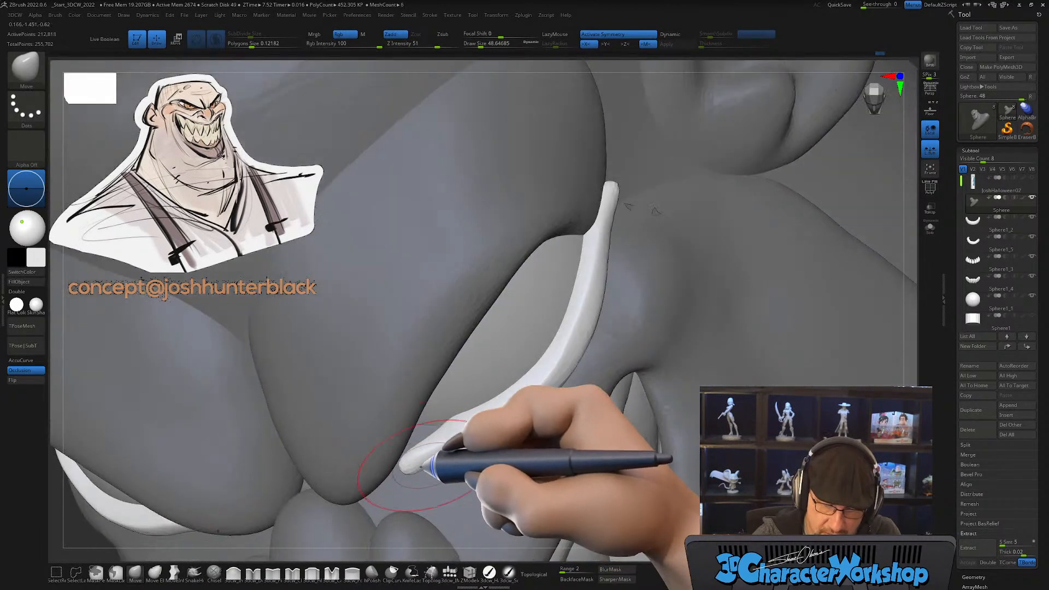
{"action": "key", "text": "bracketleft"}
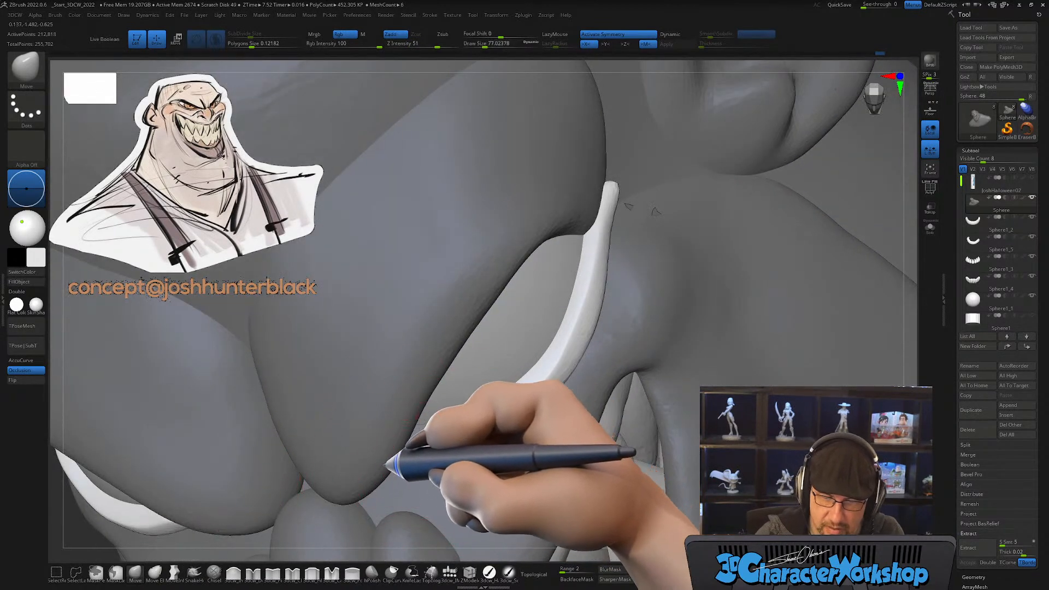
{"action": "mouse_move", "coordinate": [463, 456]}
{"action": "right_mouse_down"}
{"action": "mouse_move", "coordinate": [437, 475]}
{"action": "mouse_move", "coordinate": [401, 458]}
{"action": "mouse_move", "coordinate": [433, 441]}
{"action": "mouse_move", "coordinate": [421, 475]}
{"action": "mouse_move", "coordinate": [418, 463]}
{"action": "mouse_move", "coordinate": [493, 463]}
{"action": "right_mouse_up"}
{"action": "right_click_drag", "start_coordinate": [565, 447], "coordinate": [567, 415]}
Step: Try smoothing the lower eyelid with Sculptris Pro at draw size about 77, and undo it
{"action": "mouse_move", "coordinate": [566, 415]}
{"action": "left_mouse_down", "text": "shift"}
{"action": "mouse_move", "coordinate": [503, 417]}
{"action": "mouse_move", "coordinate": [595, 309]}
{"action": "mouse_move", "coordinate": [458, 456]}
{"action": "left_mouse_up", "text": "shift"}
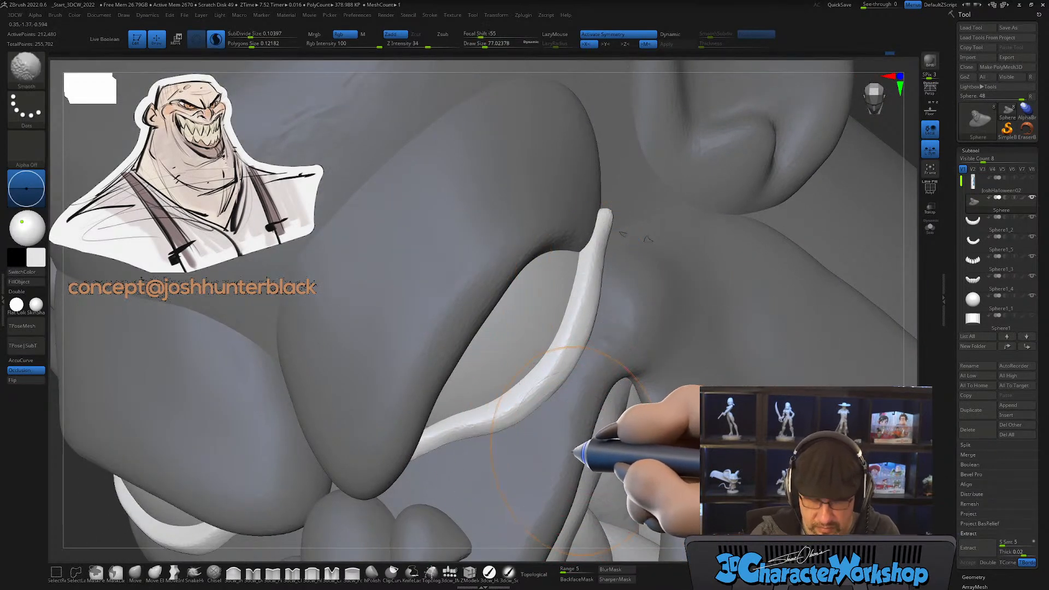
{"action": "key", "text": "shift+f"}
{"action": "key", "text": "ctrl+z"}
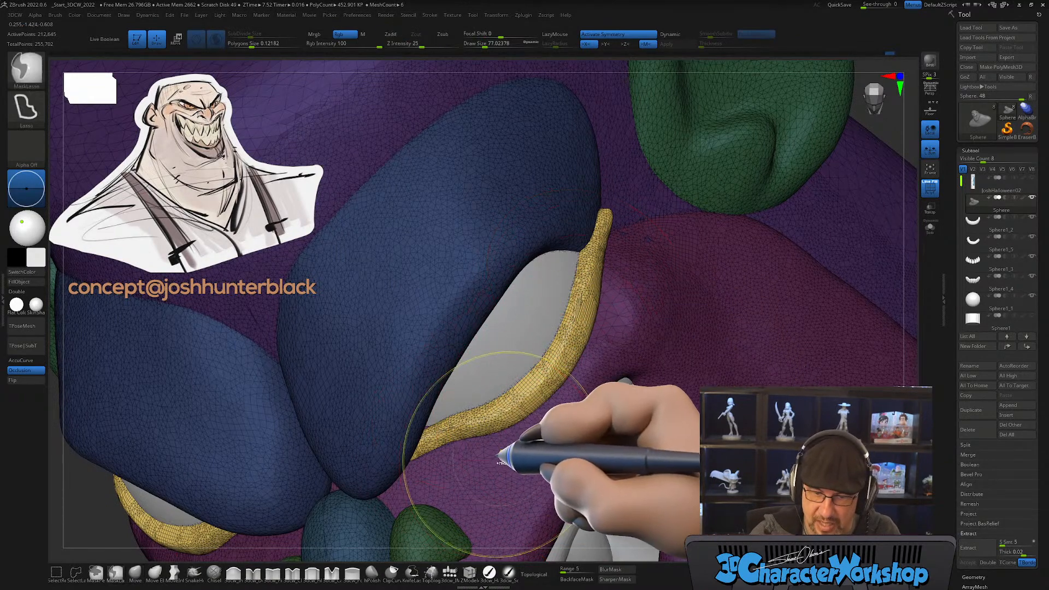
{"action": "key", "text": "ctrl+z"}
Step: Refine the lower eyelid's shape with Move at draw size about 44, hide the polyframe and unhide all parts of the head
{"action": "right_click_drag", "start_coordinate": [599, 295], "coordinate": [594, 347], "text": "ctrl"}
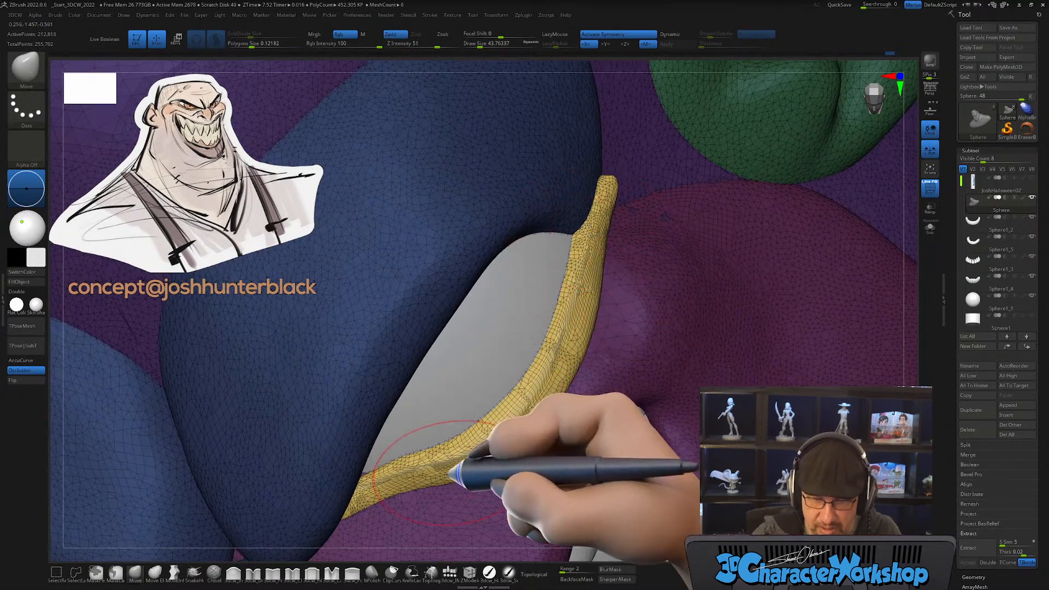
{"action": "right_click_drag", "start_coordinate": [552, 417], "coordinate": [606, 501], "text": "ctrl"}
{"action": "key", "text": "shift+f"}
{"action": "right_click_drag", "start_coordinate": [720, 418], "coordinate": [670, 419]}
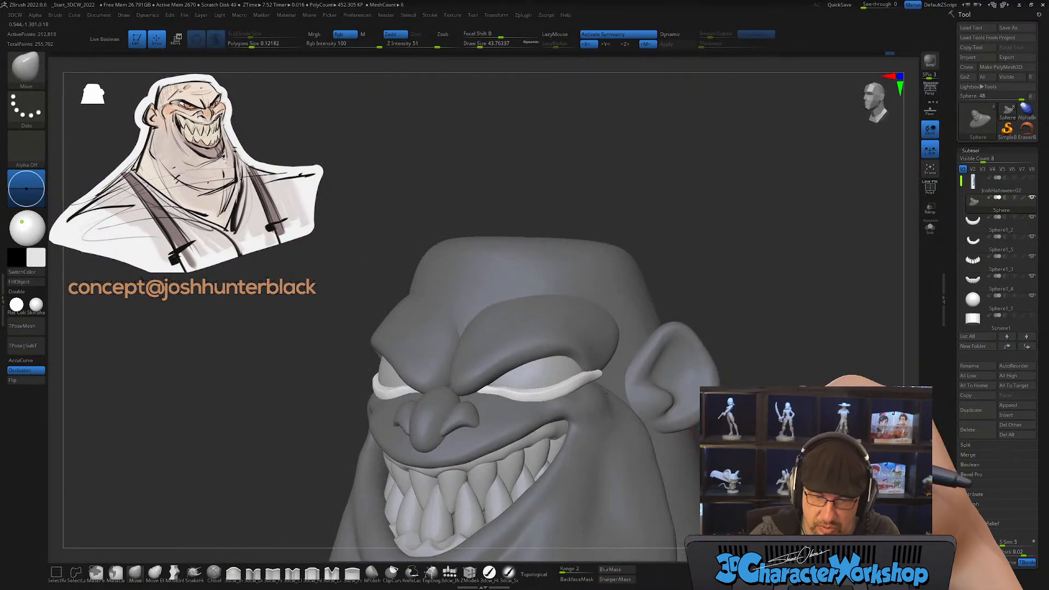
{"action": "left_click", "coordinate": [778, 378], "text": "ctrl+shift"}
Step: Examine the lower eyelids against the cheek folds and brows from three-quarter and front views
{"action": "mouse_move", "coordinate": [771, 380]}
{"action": "right_mouse_down"}
{"action": "mouse_move", "coordinate": [793, 379]}
{"action": "mouse_move", "coordinate": [763, 383]}
{"action": "right_mouse_up"}
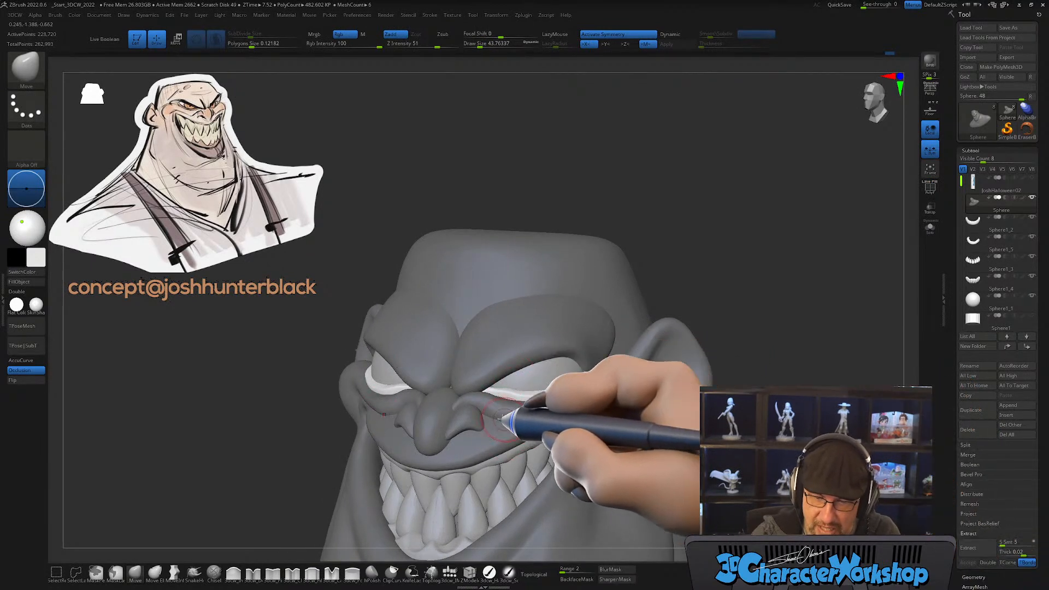
{"action": "right_click_drag", "start_coordinate": [588, 386], "coordinate": [601, 412], "text": "ctrl"}
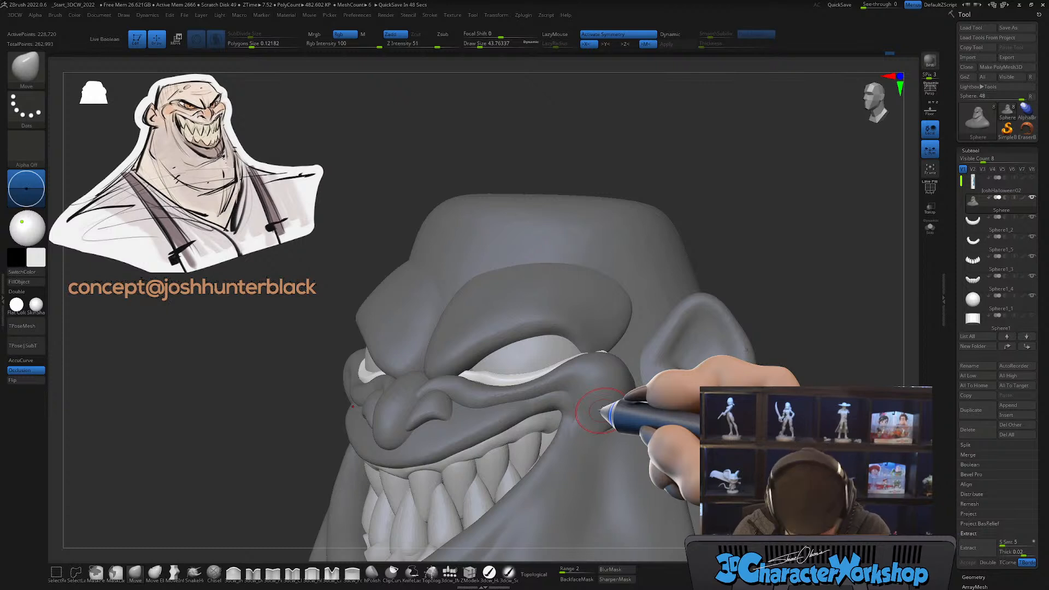
{"action": "key", "text": "XF86AudioRaiseVolume"}
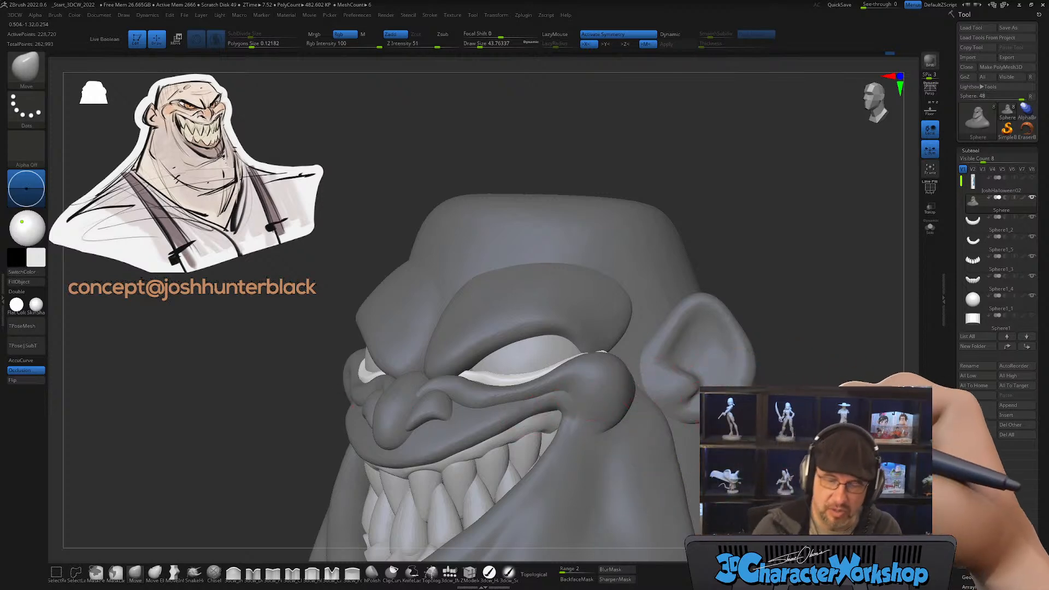
{"action": "mouse_move", "coordinate": [800, 404]}
{"action": "left_mouse_down"}
{"action": "mouse_move", "coordinate": [849, 407]}
{"action": "mouse_move", "coordinate": [793, 377]}
{"action": "mouse_move", "coordinate": [754, 321]}
{"action": "mouse_move", "coordinate": [729, 335]}
{"action": "mouse_move", "coordinate": [707, 330]}
{"action": "mouse_move", "coordinate": [699, 343]}
{"action": "mouse_move", "coordinate": [703, 378]}
{"action": "mouse_move", "coordinate": [736, 378]}
{"action": "left_mouse_up"}
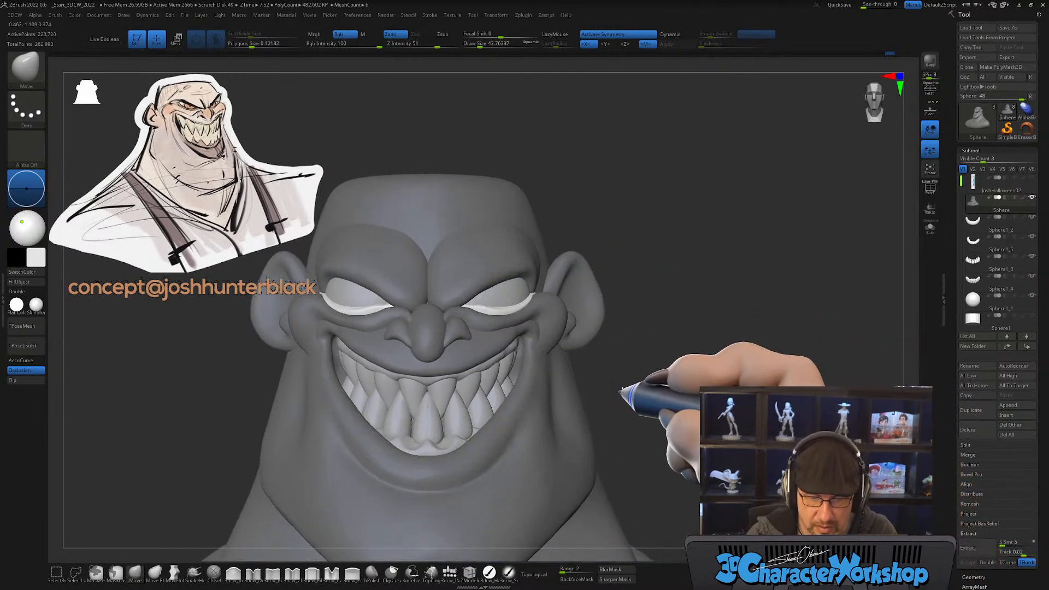
{"action": "left_click_drag", "start_coordinate": [621, 387], "coordinate": [603, 401], "text": "alt"}
{"action": "right_click_drag", "start_coordinate": [541, 404], "coordinate": [529, 435], "text": "alt"}
{"action": "right_click_drag", "start_coordinate": [636, 323], "coordinate": [607, 325]}
{"action": "mouse_move", "coordinate": [660, 299]}
{"action": "right_mouse_down"}
{"action": "mouse_move", "coordinate": [632, 309]}
{"action": "mouse_move", "coordinate": [662, 291]}
{"action": "mouse_move", "coordinate": [646, 351]}
{"action": "right_mouse_up"}
Step: Reshape the cheek fold's inner end beside the nose with the Move brush at draw size about 39
{"action": "left_click", "coordinate": [134, 573]}
{"action": "key", "text": "bracketright"}
{"action": "right_click_drag", "start_coordinate": [679, 305], "coordinate": [623, 444]}
{"action": "mouse_move", "coordinate": [557, 363]}
{"action": "right_mouse_down", "text": "ctrl"}
{"action": "mouse_move", "coordinate": [532, 370]}
{"action": "mouse_move", "coordinate": [536, 396]}
{"action": "mouse_move", "coordinate": [563, 375]}
{"action": "mouse_move", "coordinate": [565, 398]}
{"action": "right_mouse_up", "text": "ctrl"}
{"action": "key", "text": "s"}
{"action": "left_click_drag", "start_coordinate": [543, 377], "coordinate": [539, 376]}
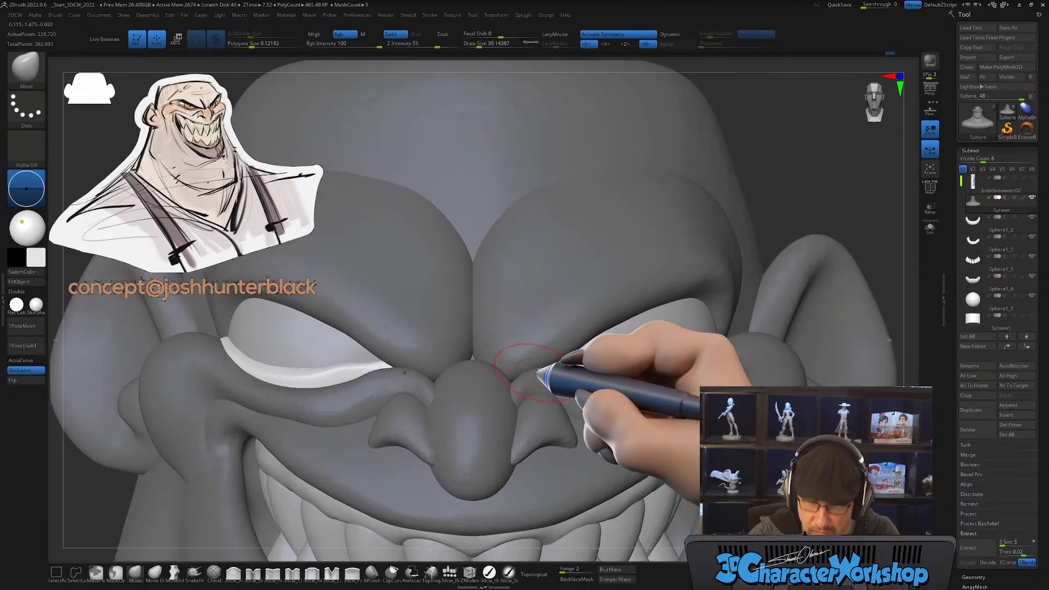
Step: Refine the area around the inner eye corners and nose with the Move Infinite Depth brush at draw size about 39
{"action": "left_click", "coordinate": [174, 572]}
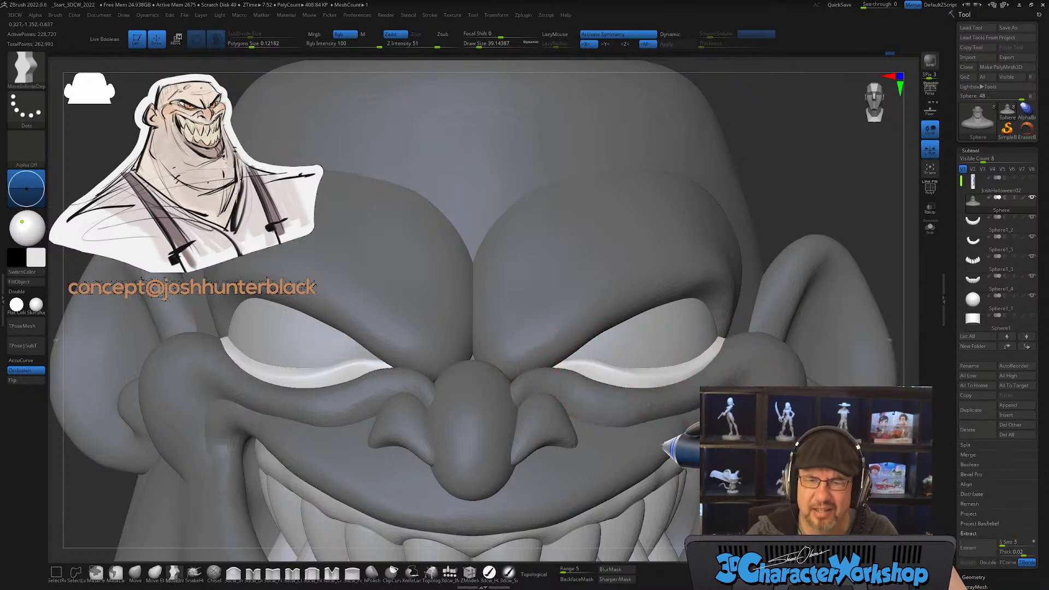
{"action": "right_click_drag", "start_coordinate": [661, 443], "coordinate": [658, 450], "text": "ctrl"}
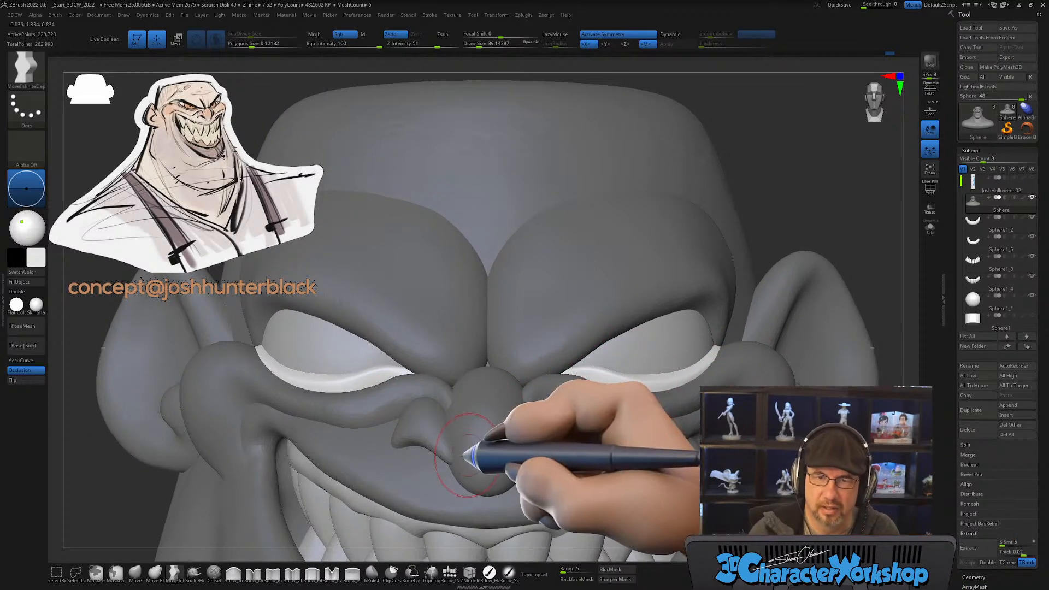
{"action": "mouse_move", "coordinate": [467, 451]}
{"action": "right_mouse_down", "text": "ctrl"}
{"action": "mouse_move", "coordinate": [526, 476]}
{"action": "mouse_move", "coordinate": [534, 363]}
{"action": "right_mouse_up", "text": "ctrl"}
{"action": "right_click_drag", "start_coordinate": [524, 410], "coordinate": [568, 424]}
{"action": "right_click_drag", "start_coordinate": [767, 469], "coordinate": [721, 471]}
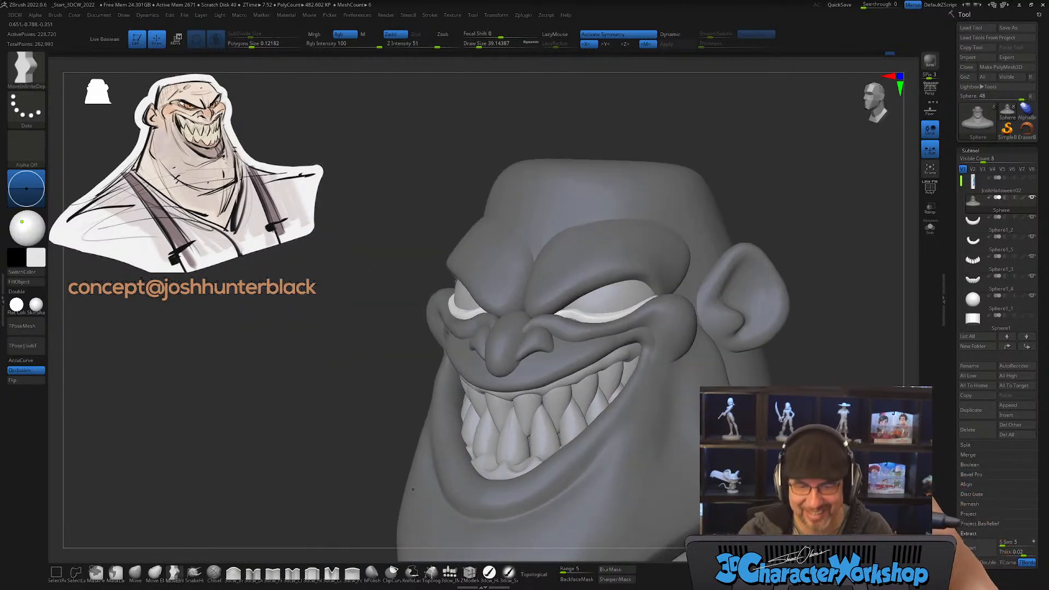
Step: Clear the mask and reshape the cheek fold beside the nose with the Move brush, topological, at draw size about 71
{"action": "left_click_drag", "start_coordinate": [304, 477], "coordinate": [326, 492], "text": "ctrl"}
{"action": "right_click_drag", "start_coordinate": [720, 459], "coordinate": [730, 480]}
{"action": "right_click_drag", "start_coordinate": [643, 408], "coordinate": [624, 485], "text": "ctrl"}
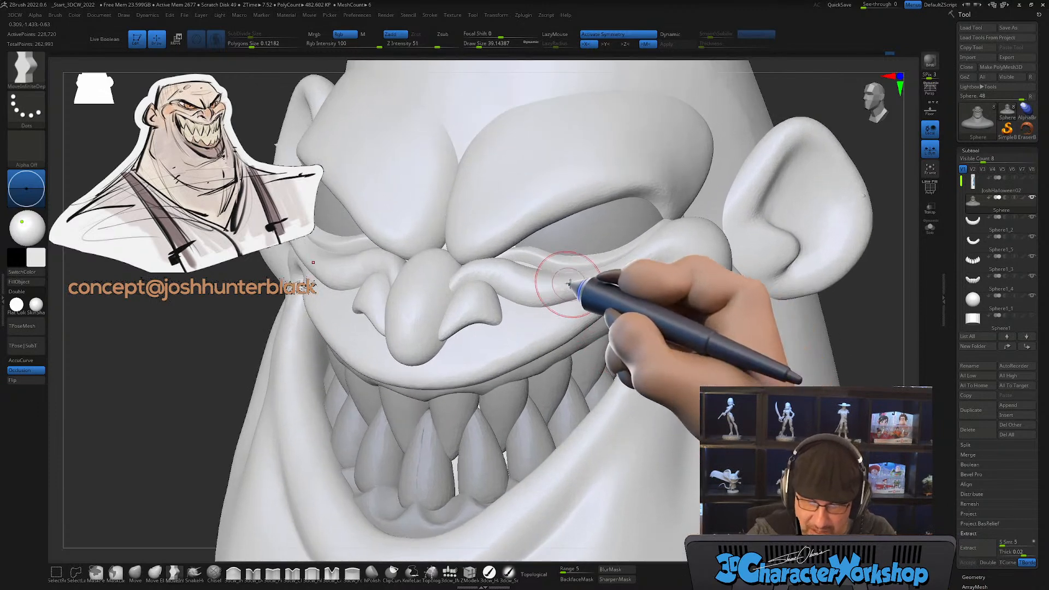
{"action": "mouse_move", "coordinate": [575, 309]}
{"action": "right_mouse_down"}
{"action": "mouse_move", "coordinate": [538, 433]}
{"action": "mouse_move", "coordinate": [516, 392]}
{"action": "mouse_move", "coordinate": [538, 403]}
{"action": "right_mouse_up"}
{"action": "left_click", "coordinate": [135, 572]}
{"action": "key", "text": "s"}
{"action": "left_click_drag", "start_coordinate": [282, 467], "coordinate": [289, 468]}
{"action": "left_click", "coordinate": [535, 575]}
{"action": "mouse_move", "coordinate": [516, 381]}
{"action": "right_mouse_down"}
{"action": "mouse_move", "coordinate": [506, 381]}
{"action": "mouse_move", "coordinate": [516, 360]}
{"action": "right_mouse_up"}
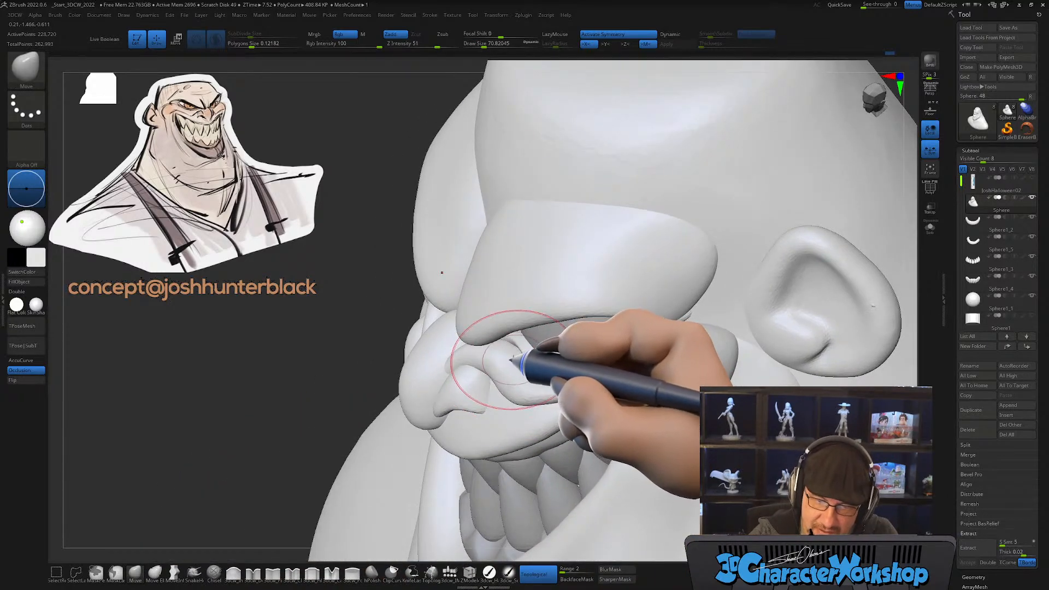
{"action": "right_click_drag", "start_coordinate": [566, 412], "coordinate": [568, 410]}
{"action": "left_click_drag", "start_coordinate": [542, 401], "coordinate": [547, 390]}
Step: Refine the cheek fold below the lower eyelid with the topological Move brush at draw size about 49
{"action": "mouse_move", "coordinate": [639, 355]}
{"action": "right_mouse_down"}
{"action": "mouse_move", "coordinate": [613, 350]}
{"action": "mouse_move", "coordinate": [616, 432]}
{"action": "right_mouse_up"}
{"action": "right_click_drag", "start_coordinate": [350, 339], "coordinate": [582, 440]}
{"action": "key", "text": "bracketleft"}
{"action": "key", "text": "bracketleft"}
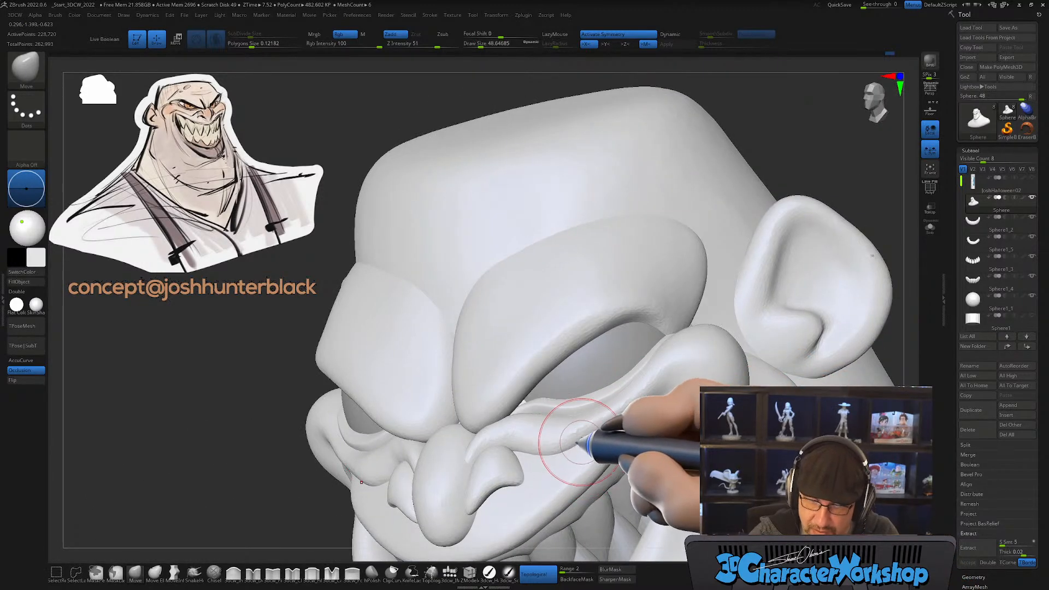
{"action": "left_click_drag", "start_coordinate": [584, 443], "coordinate": [580, 450]}
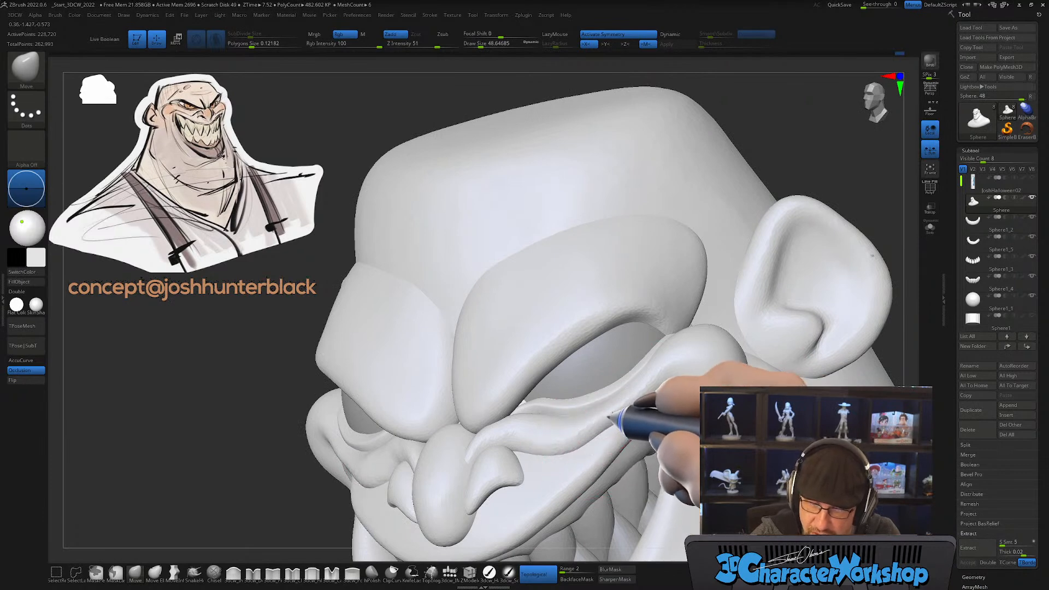
{"action": "mouse_move", "coordinate": [632, 399]}
{"action": "right_mouse_down"}
{"action": "mouse_move", "coordinate": [678, 348]}
{"action": "mouse_move", "coordinate": [645, 398]}
{"action": "mouse_move", "coordinate": [609, 426]}
{"action": "right_mouse_up"}
Step: Smooth the cheek fold below the eye at draw size about 49, using the polyframe as a guide and hiding it when finished
{"action": "key", "text": "shift"}
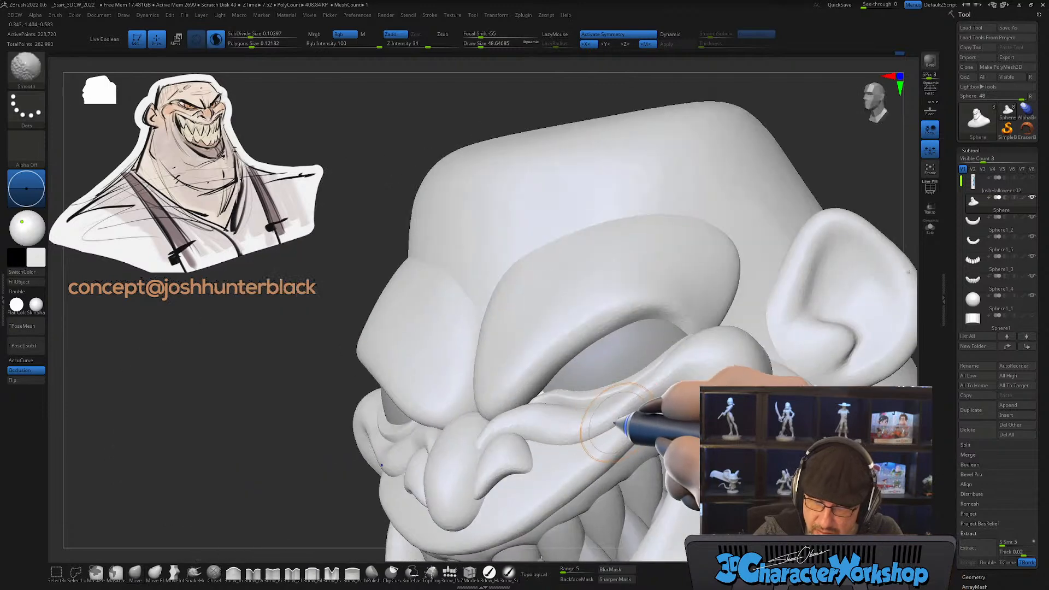
{"action": "key", "text": "shift+f"}
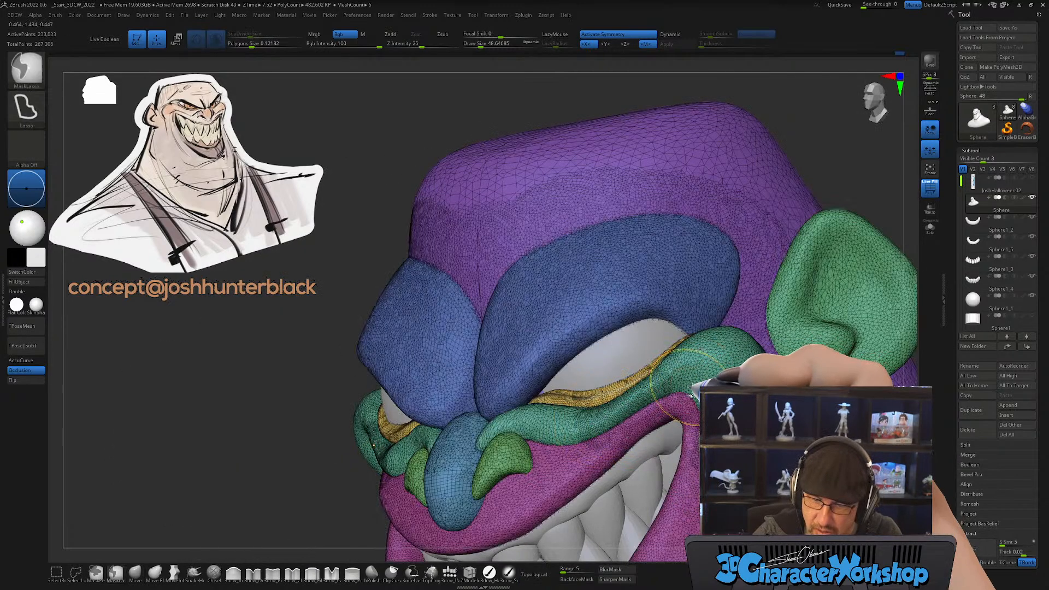
{"action": "key", "text": "shift"}
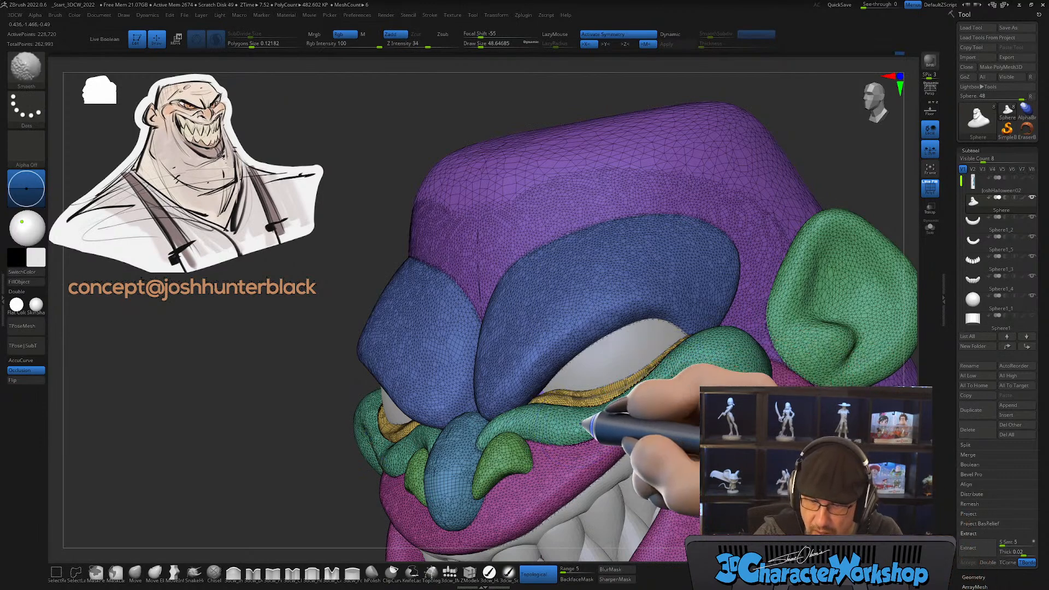
{"action": "left_click", "coordinate": [535, 574]}
{"action": "mouse_move", "coordinate": [552, 360]}
{"action": "right_mouse_down", "text": "ctrl"}
{"action": "mouse_move", "coordinate": [551, 350]}
{"action": "mouse_move", "coordinate": [644, 363]}
{"action": "right_mouse_up", "text": "ctrl"}
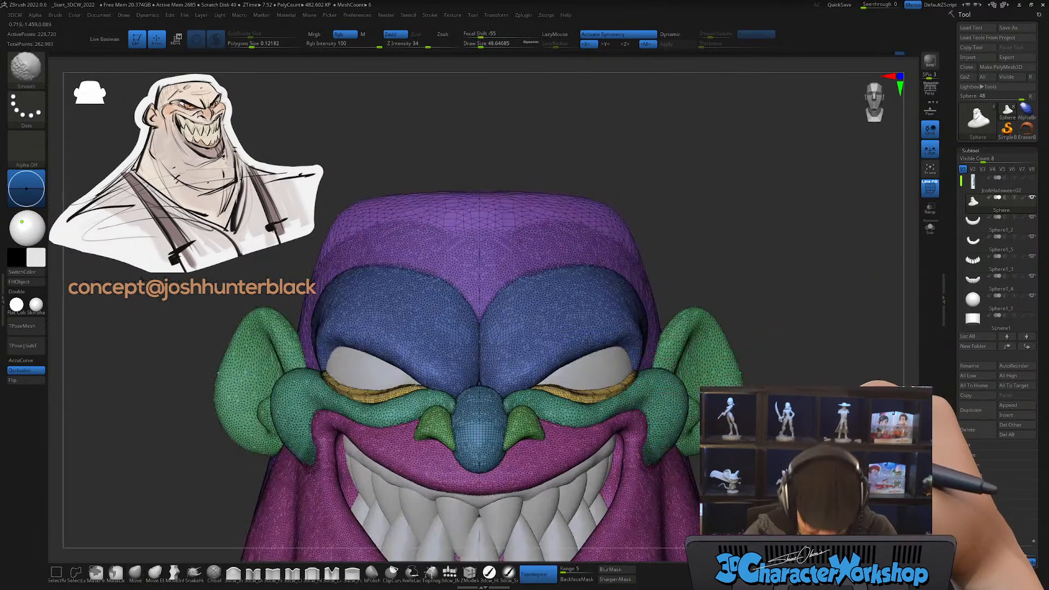
{"action": "key", "text": "shift+f"}
{"action": "right_click_drag", "start_coordinate": [743, 425], "coordinate": [743, 344], "text": "ctrl"}
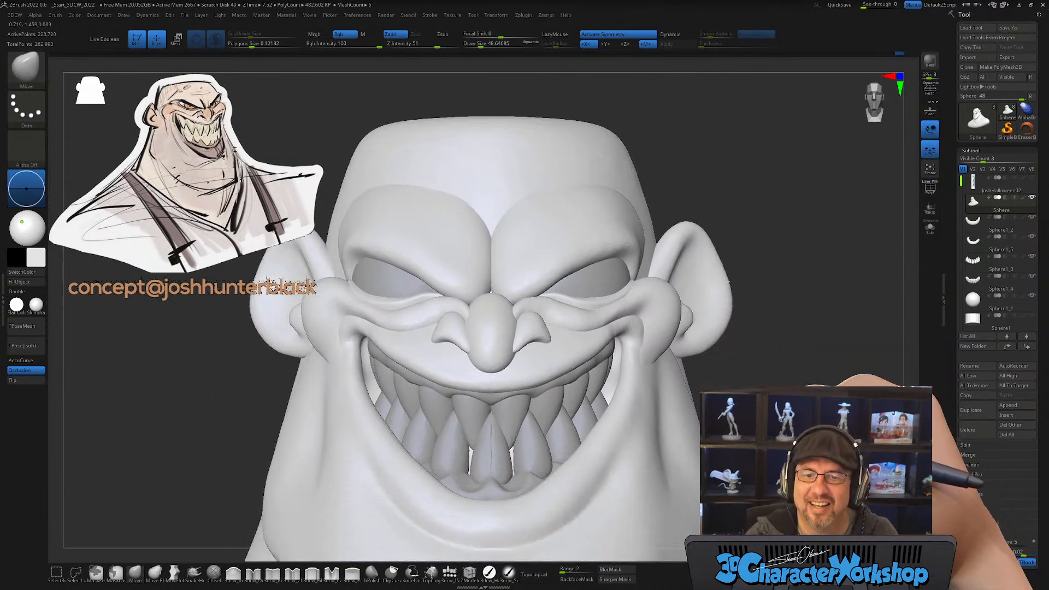
Step: Select and isolate the lower gum, and refine its front tooth sockets with the Move brush at draw size about 29
{"action": "mouse_move", "coordinate": [273, 288]}
{"action": "right_mouse_down"}
{"action": "mouse_move", "coordinate": [356, 425]}
{"action": "mouse_move", "coordinate": [318, 443]}
{"action": "right_mouse_up"}
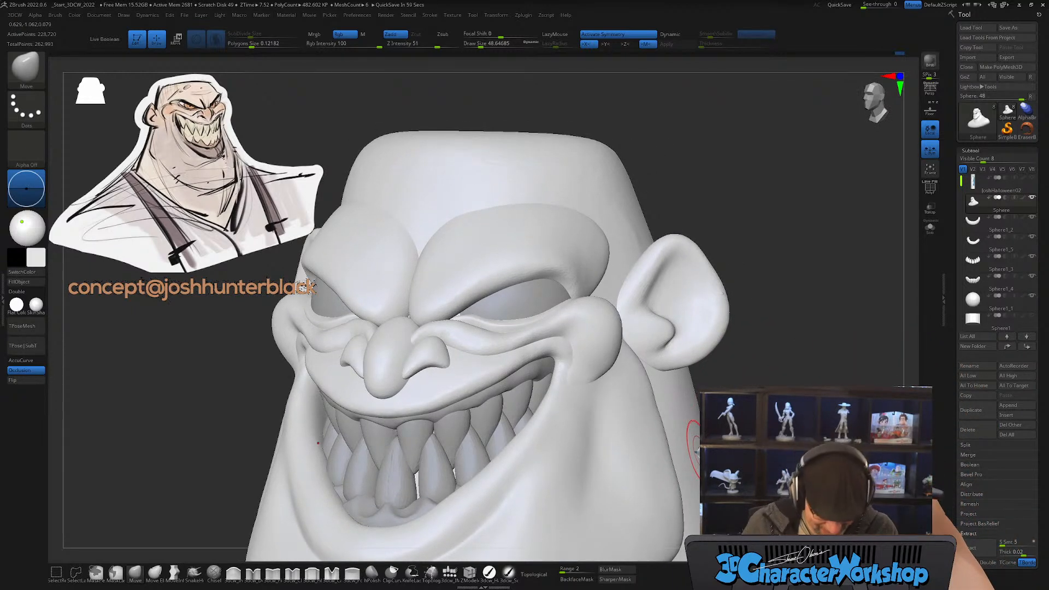
{"action": "mouse_move", "coordinate": [563, 434]}
{"action": "right_mouse_down"}
{"action": "mouse_move", "coordinate": [548, 451]}
{"action": "mouse_move", "coordinate": [556, 416]}
{"action": "right_mouse_up"}
{"action": "left_click", "coordinate": [407, 462], "text": "alt"}
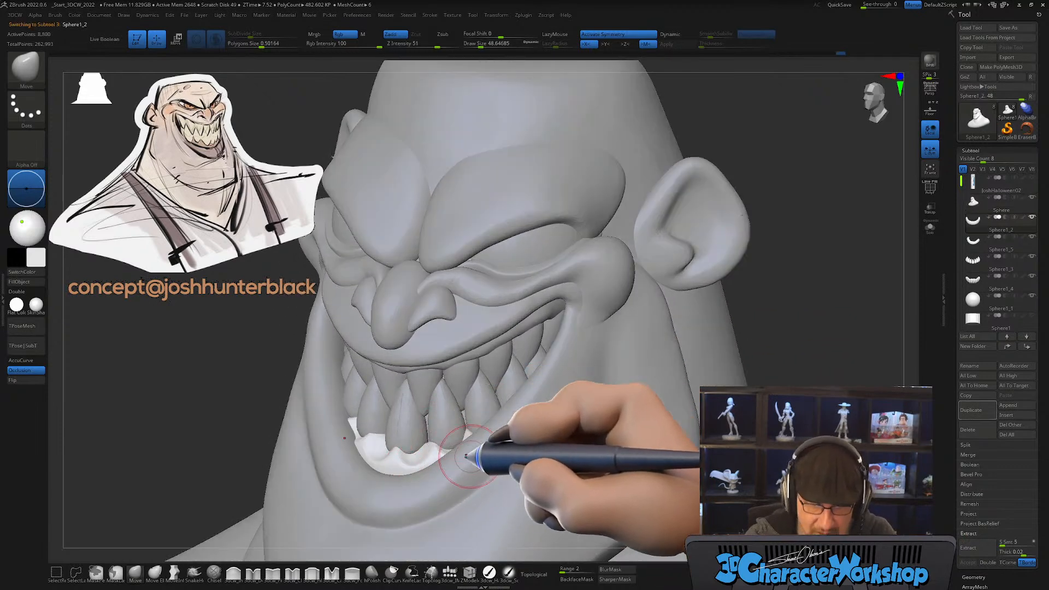
{"action": "left_click", "coordinate": [933, 232]}
{"action": "mouse_move", "coordinate": [510, 444]}
{"action": "right_mouse_down", "text": "shift"}
{"action": "mouse_move", "coordinate": [594, 439]}
{"action": "mouse_move", "coordinate": [579, 489]}
{"action": "mouse_move", "coordinate": [617, 494]}
{"action": "mouse_move", "coordinate": [609, 502]}
{"action": "mouse_move", "coordinate": [649, 480]}
{"action": "right_mouse_up", "text": "shift"}
{"action": "key", "text": "["}
{"action": "key", "text": "["}
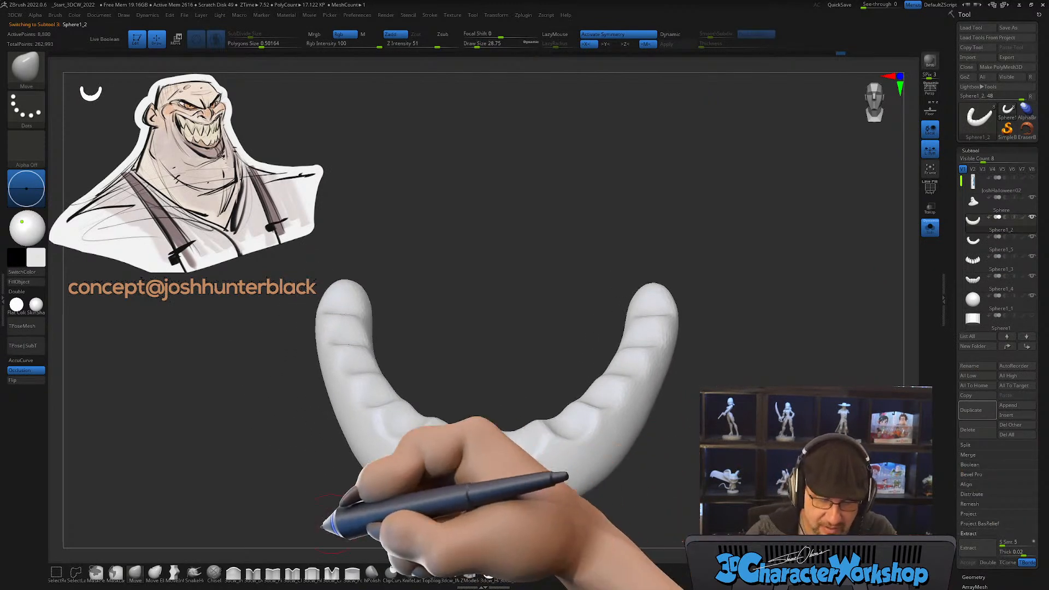
{"action": "key", "text": "]"}
{"action": "key", "text": "["}
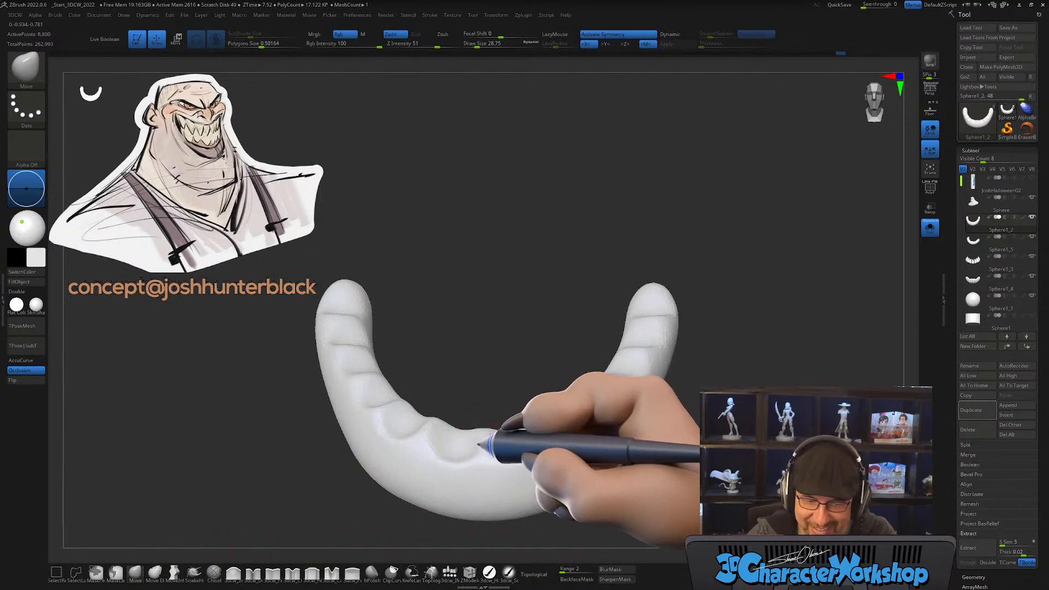
{"action": "mouse_move", "coordinate": [486, 440]}
{"action": "right_mouse_down"}
{"action": "mouse_move", "coordinate": [503, 451]}
{"action": "mouse_move", "coordinate": [516, 439]}
{"action": "mouse_move", "coordinate": [503, 467]}
{"action": "mouse_move", "coordinate": [478, 463]}
{"action": "mouse_move", "coordinate": [546, 431]}
{"action": "mouse_move", "coordinate": [551, 445]}
{"action": "mouse_move", "coordinate": [538, 438]}
{"action": "right_mouse_up"}
Step: Reshape the front of the lower gum arch with Move at draw size about 46 and bring back the other subtools
{"action": "key", "text": "]"}
{"action": "key", "text": "]"}
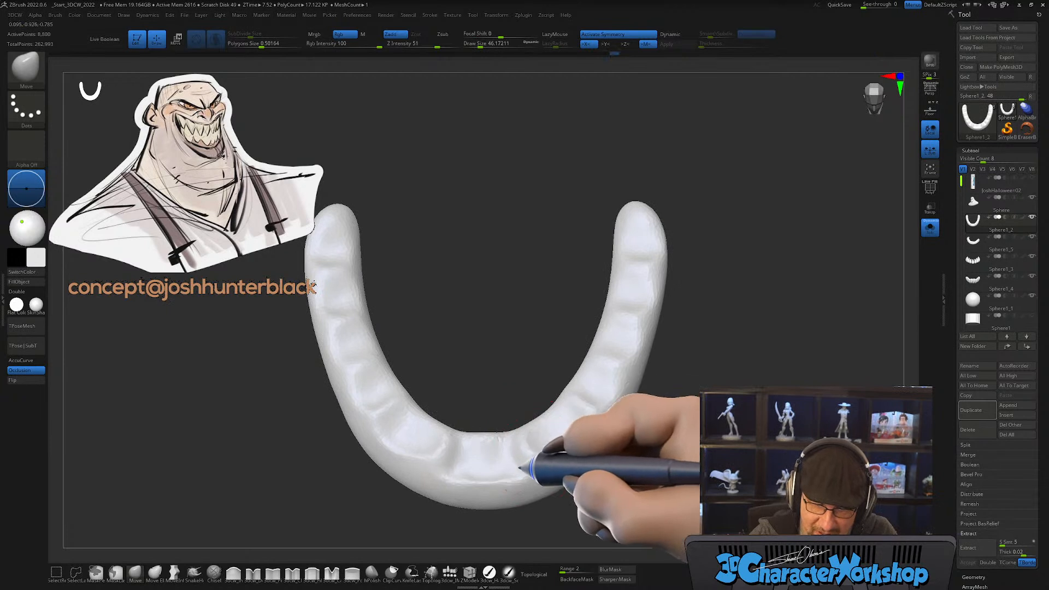
{"action": "right_click_drag", "start_coordinate": [527, 467], "coordinate": [541, 454]}
{"action": "mouse_move", "coordinate": [649, 440]}
{"action": "right_mouse_down"}
{"action": "mouse_move", "coordinate": [658, 431]}
{"action": "mouse_move", "coordinate": [636, 424]}
{"action": "right_mouse_up"}
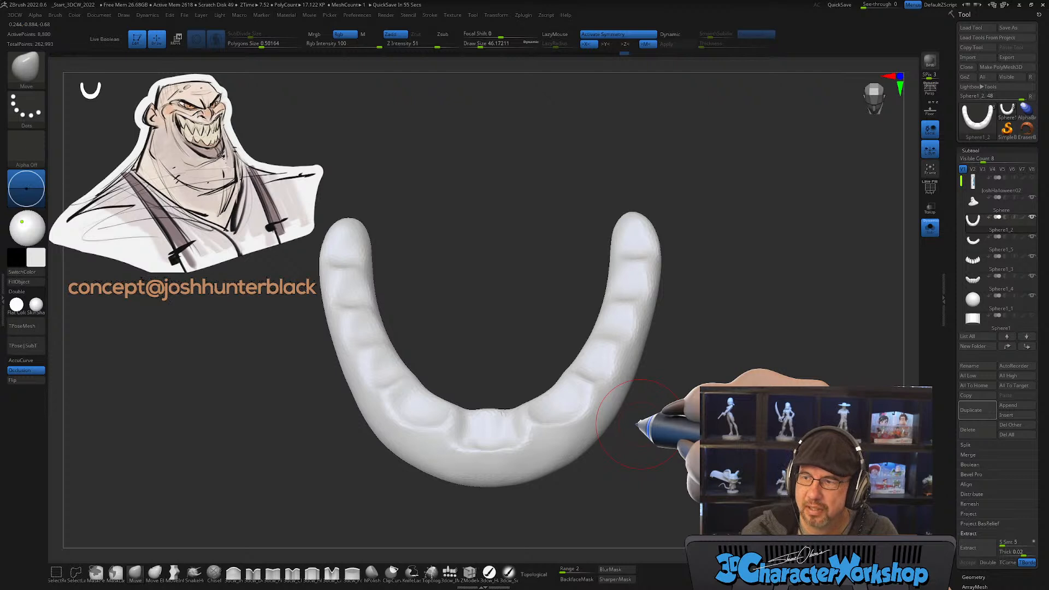
{"action": "mouse_move", "coordinate": [524, 443]}
{"action": "right_mouse_down"}
{"action": "mouse_move", "coordinate": [518, 454]}
{"action": "mouse_move", "coordinate": [510, 434]}
{"action": "mouse_move", "coordinate": [539, 427]}
{"action": "mouse_move", "coordinate": [534, 439]}
{"action": "mouse_move", "coordinate": [511, 437]}
{"action": "right_mouse_up"}
{"action": "left_click", "coordinate": [930, 227]}
Step: Fit the lower gum against the inside of the lower lip with the Move brush at draw size about 77
{"action": "key", "text": "s"}
{"action": "left_click_drag", "start_coordinate": [434, 421], "coordinate": [445, 421]}
{"action": "right_click_drag", "start_coordinate": [475, 412], "coordinate": [442, 432]}
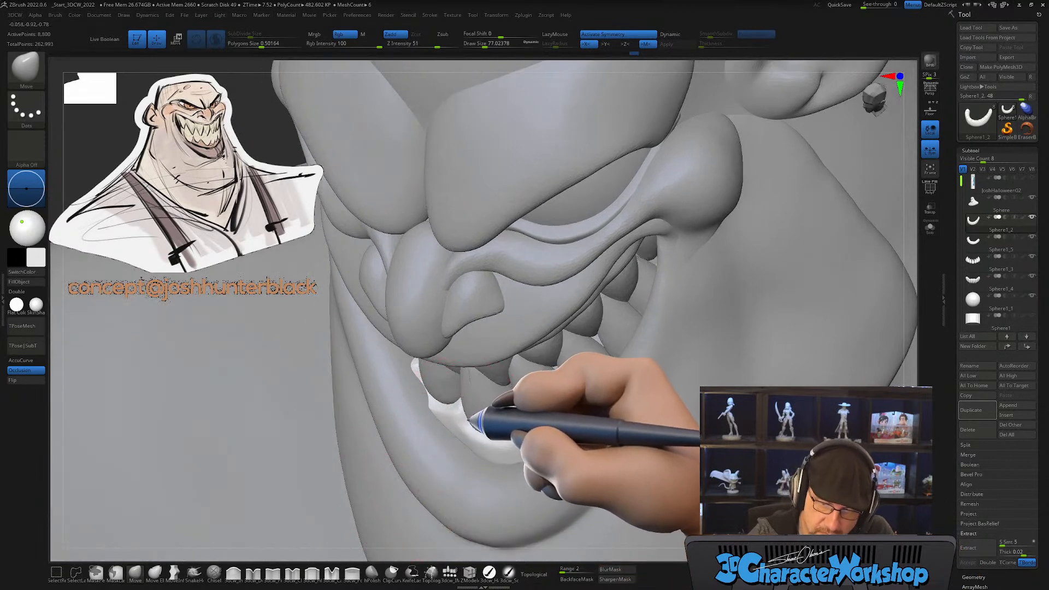
{"action": "mouse_move", "coordinate": [514, 444]}
{"action": "right_mouse_down"}
{"action": "mouse_move", "coordinate": [526, 417]}
{"action": "mouse_move", "coordinate": [541, 421]}
{"action": "mouse_move", "coordinate": [524, 431]}
{"action": "mouse_move", "coordinate": [555, 428]}
{"action": "mouse_move", "coordinate": [445, 410]}
{"action": "right_mouse_up"}
{"action": "right_click_drag", "start_coordinate": [437, 372], "coordinate": [520, 409]}
{"action": "mouse_move", "coordinate": [497, 459]}
{"action": "right_mouse_down"}
{"action": "mouse_move", "coordinate": [557, 411]}
{"action": "mouse_move", "coordinate": [557, 461]}
{"action": "mouse_move", "coordinate": [547, 445]}
{"action": "right_mouse_up"}
Step: Select the lower teeth and reshape the front centre tooth where it meets the gum, with Move at draw size about 41
{"action": "key", "text": "bracketleft"}
{"action": "key", "text": "bracketleft"}
{"action": "key", "text": "bracketleft"}
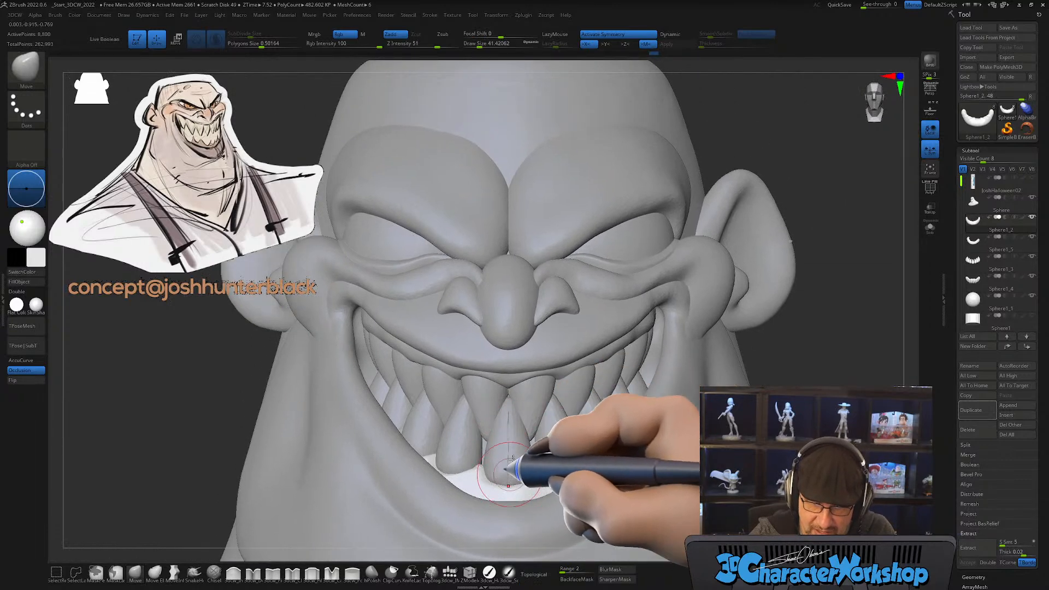
{"action": "left_click", "coordinate": [507, 449], "text": "alt"}
{"action": "right_click_drag", "start_coordinate": [509, 438], "coordinate": [516, 482], "text": "ctrl"}
{"action": "key", "text": "x"}
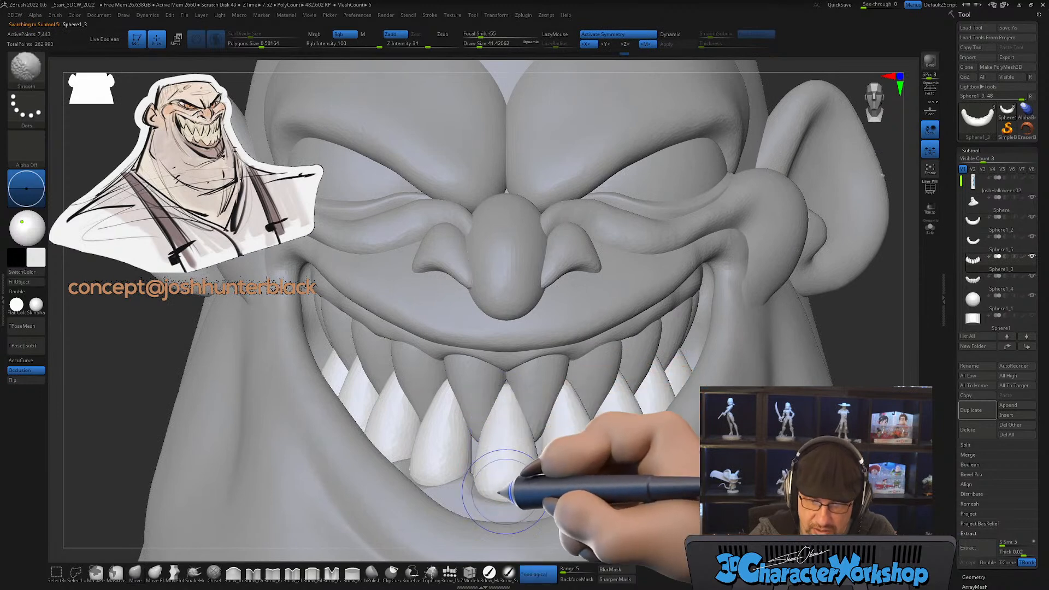
{"action": "mouse_move", "coordinate": [584, 463]}
{"action": "left_mouse_down"}
{"action": "mouse_move", "coordinate": [612, 468]}
{"action": "mouse_move", "coordinate": [598, 445]}
{"action": "mouse_move", "coordinate": [612, 464]}
{"action": "mouse_move", "coordinate": [754, 417]}
{"action": "mouse_move", "coordinate": [929, 424]}
{"action": "left_mouse_up"}
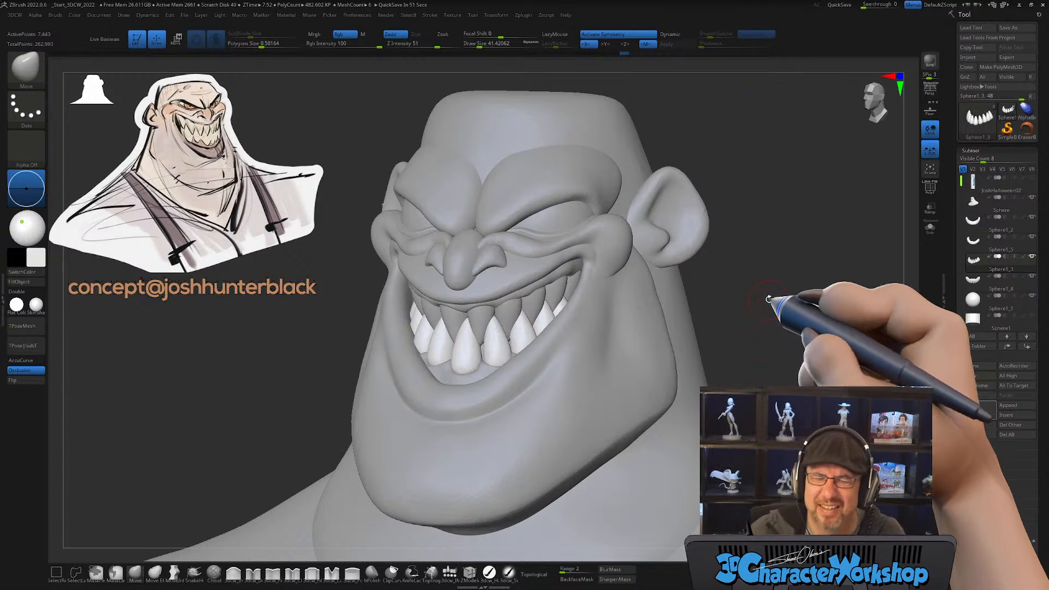
{"action": "mouse_move", "coordinate": [773, 281]}
{"action": "left_mouse_down"}
{"action": "mouse_move", "coordinate": [792, 284]}
{"action": "mouse_move", "coordinate": [766, 277]}
{"action": "left_mouse_up"}
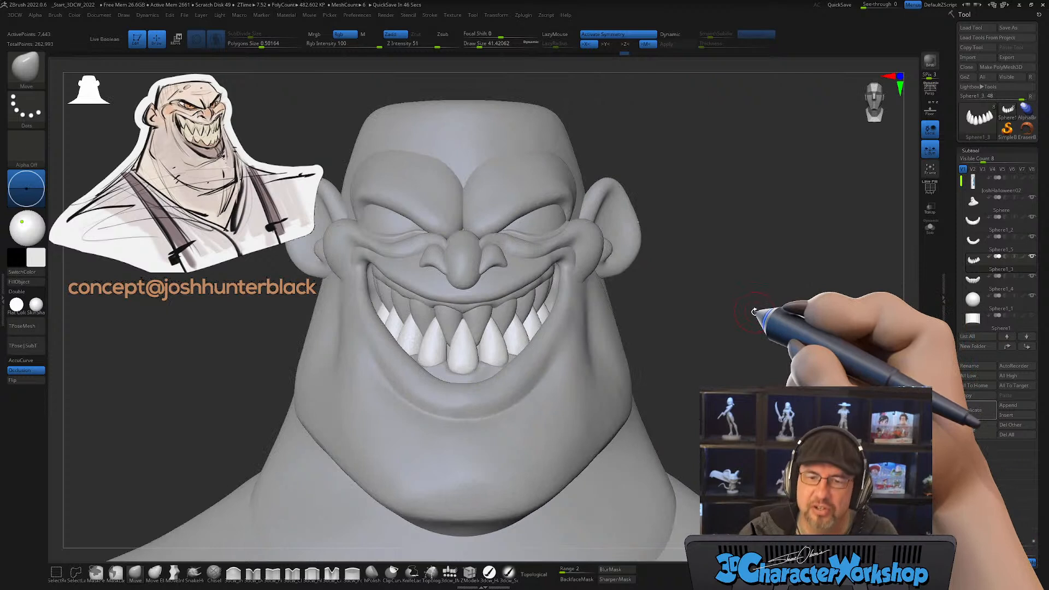
{"action": "left_click_drag", "start_coordinate": [756, 306], "coordinate": [749, 305]}
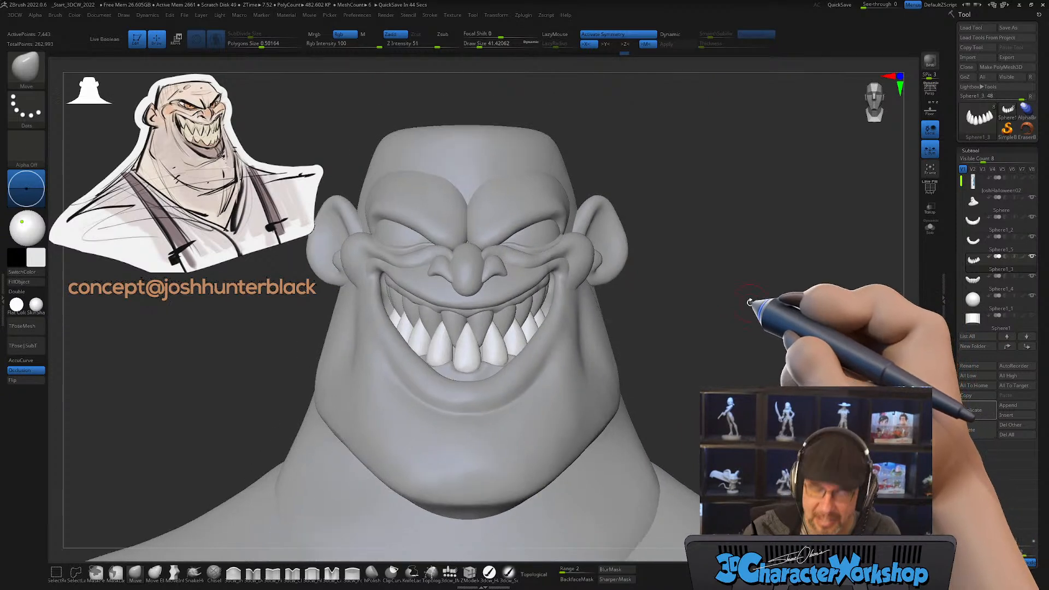
{"action": "mouse_move", "coordinate": [673, 354]}
{"action": "left_mouse_down"}
{"action": "mouse_move", "coordinate": [683, 328]}
{"action": "mouse_move", "coordinate": [703, 356]}
{"action": "mouse_move", "coordinate": [198, 441]}
{"action": "left_mouse_up"}
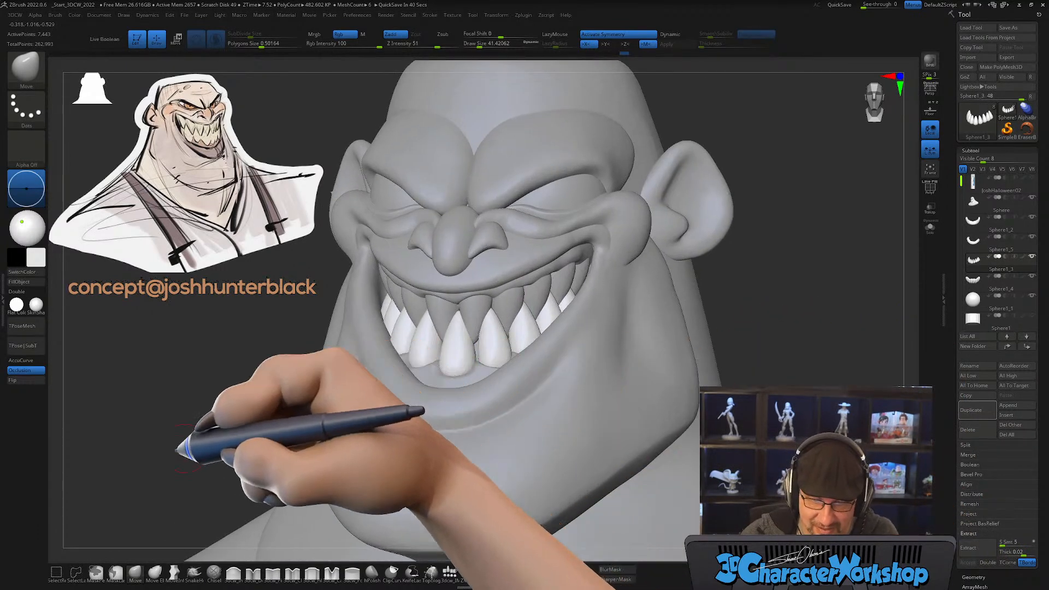
Step: Thicken the lower teeth along the front and side with the Inflate brush at draw size about 74 and Z intensity 5
{"action": "left_click", "coordinate": [233, 571]}
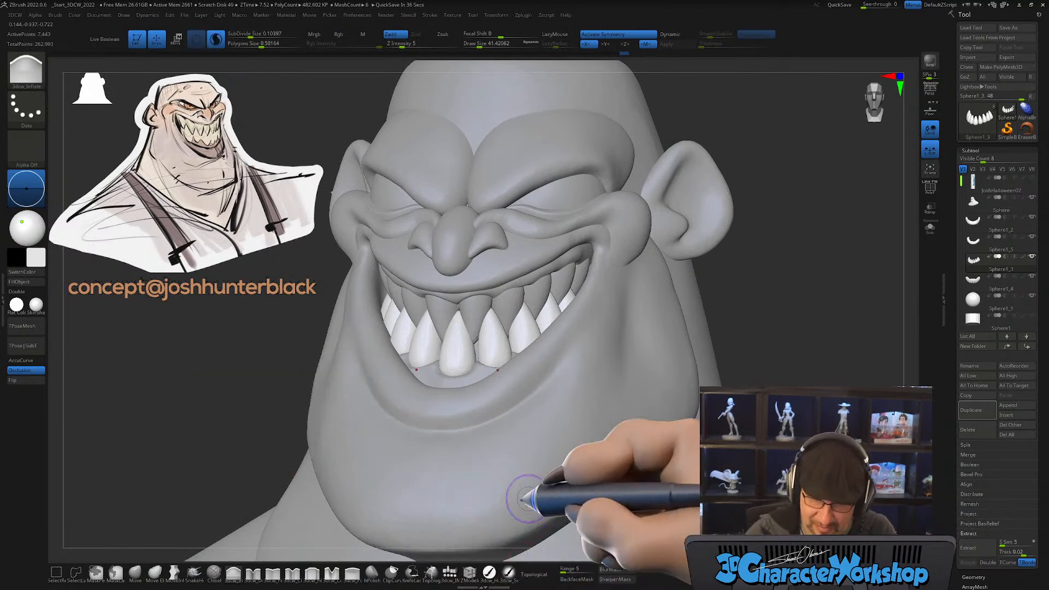
{"action": "key", "text": "s"}
{"action": "left_click_drag", "start_coordinate": [459, 347], "coordinate": [466, 348]}
{"action": "left_click", "coordinate": [216, 39]}
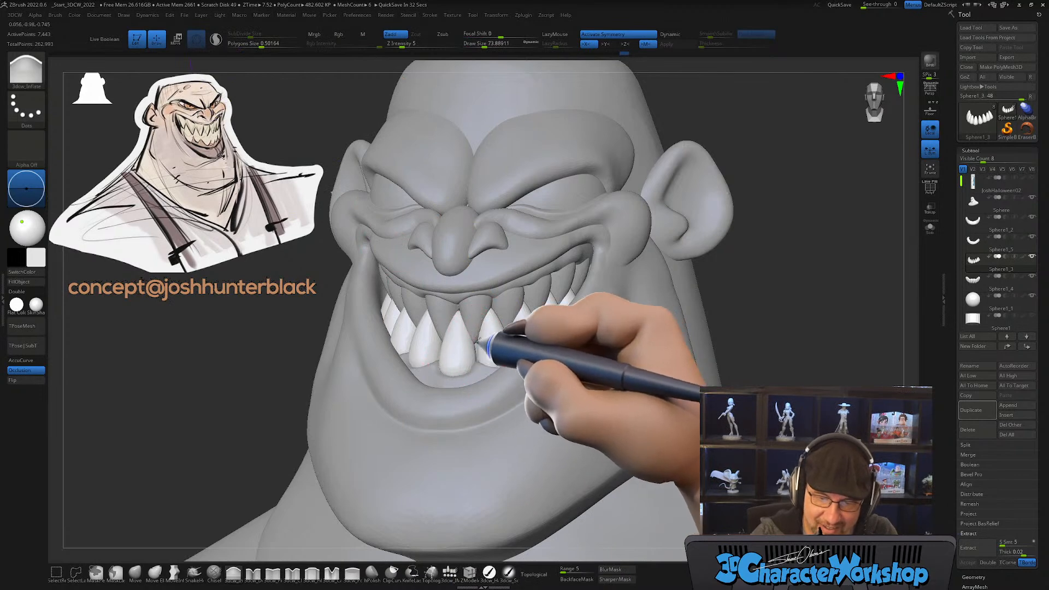
{"action": "mouse_move", "coordinate": [519, 321]}
{"action": "right_mouse_down"}
{"action": "mouse_move", "coordinate": [486, 348]}
{"action": "mouse_move", "coordinate": [533, 332]}
{"action": "right_mouse_up"}
{"action": "left_click_drag", "start_coordinate": [478, 344], "coordinate": [487, 335]}
{"action": "right_click_drag", "start_coordinate": [486, 335], "coordinate": [516, 344]}
{"action": "left_click_drag", "start_coordinate": [403, 326], "coordinate": [406, 307]}
{"action": "right_click_drag", "start_coordinate": [411, 347], "coordinate": [453, 336]}
{"action": "left_click_drag", "start_coordinate": [367, 321], "coordinate": [371, 304]}
{"action": "right_click_drag", "start_coordinate": [527, 311], "coordinate": [505, 312]}
{"action": "left_click_drag", "start_coordinate": [485, 295], "coordinate": [488, 278]}
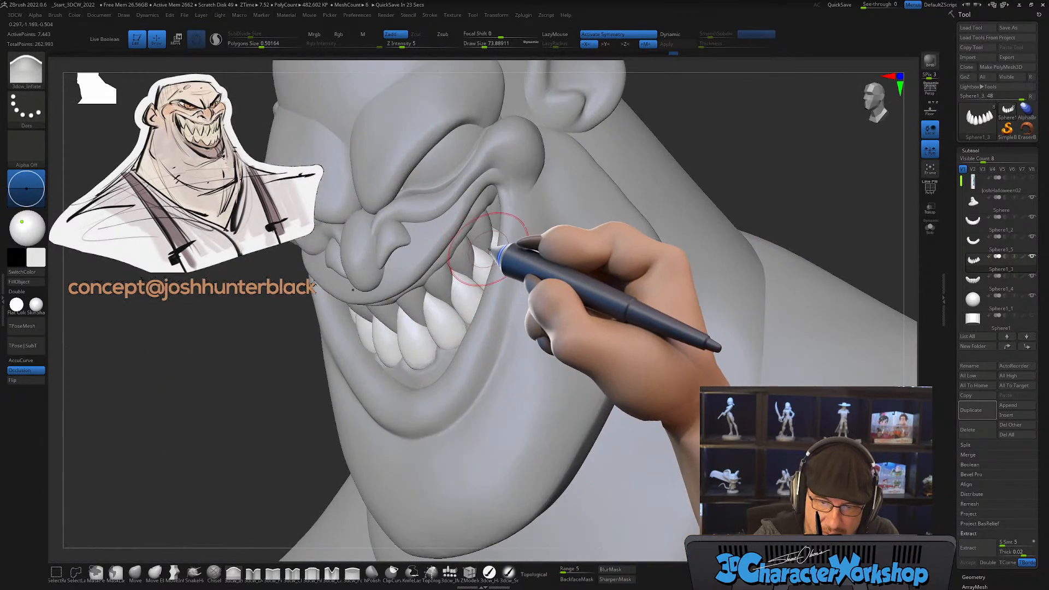
{"action": "right_click_drag", "start_coordinate": [483, 355], "coordinate": [696, 323]}
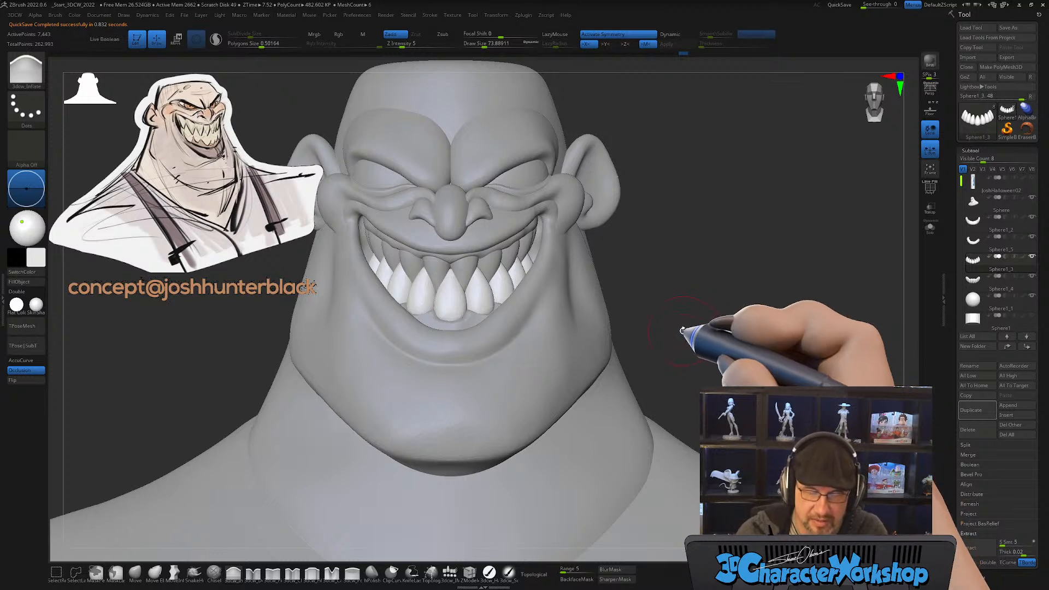
Step: Select the head and reshape its back in side view with the Move brush at draw size about 372
{"action": "left_click_drag", "start_coordinate": [659, 366], "coordinate": [644, 390], "text": "alt"}
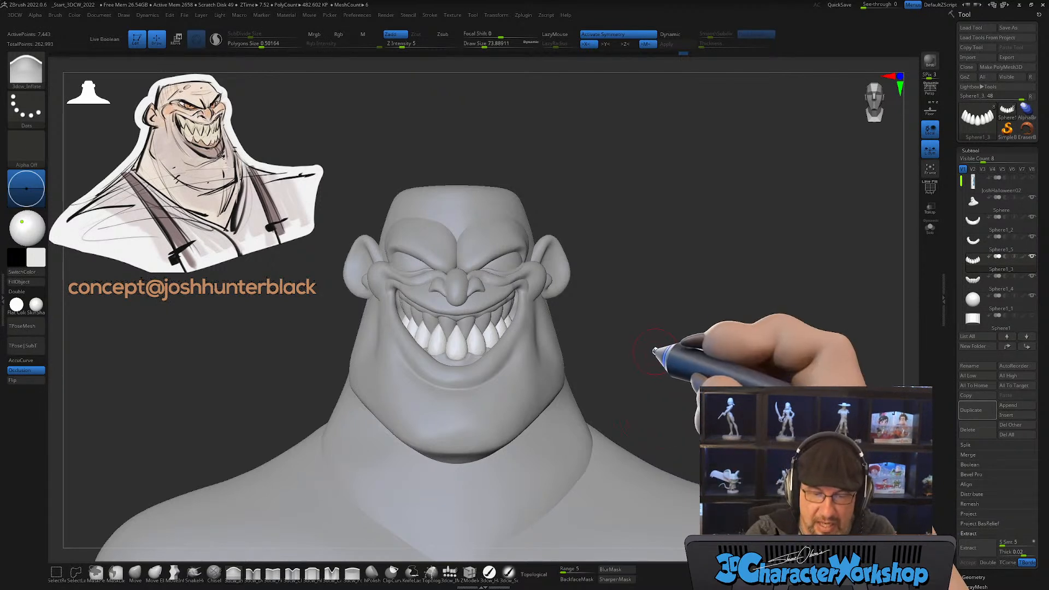
{"action": "mouse_move", "coordinate": [666, 352]}
{"action": "left_mouse_down"}
{"action": "mouse_move", "coordinate": [679, 368]}
{"action": "mouse_move", "coordinate": [698, 344]}
{"action": "mouse_move", "coordinate": [653, 365]}
{"action": "mouse_move", "coordinate": [665, 359]}
{"action": "mouse_move", "coordinate": [655, 389]}
{"action": "mouse_move", "coordinate": [697, 367]}
{"action": "mouse_move", "coordinate": [637, 377]}
{"action": "mouse_move", "coordinate": [654, 386]}
{"action": "left_mouse_up"}
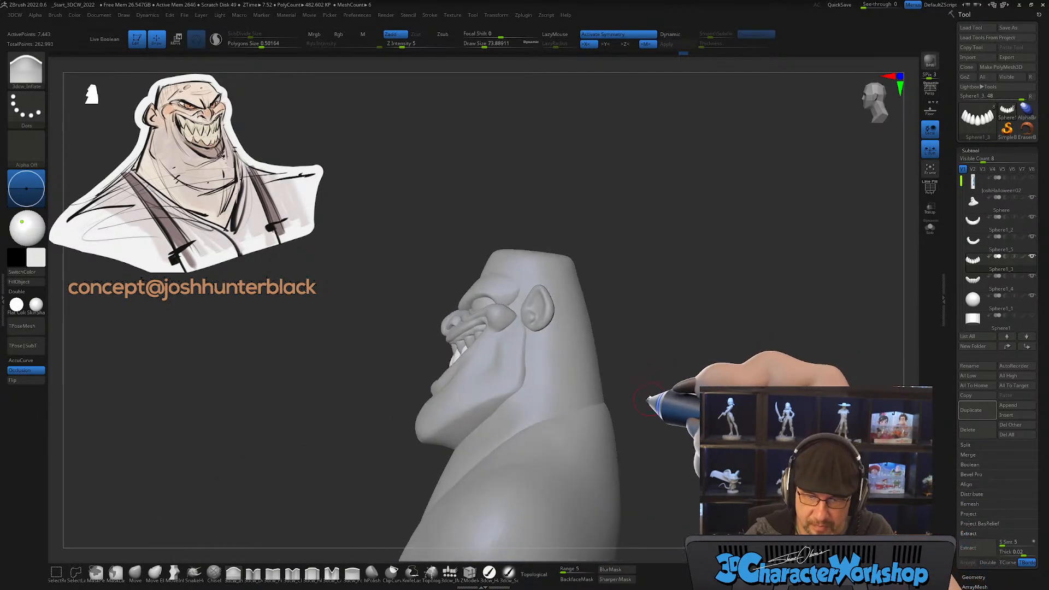
{"action": "left_click", "coordinate": [135, 572]}
{"action": "key", "text": "s"}
{"action": "left_click_drag", "start_coordinate": [266, 425], "coordinate": [290, 425]}
{"action": "key", "text": "s"}
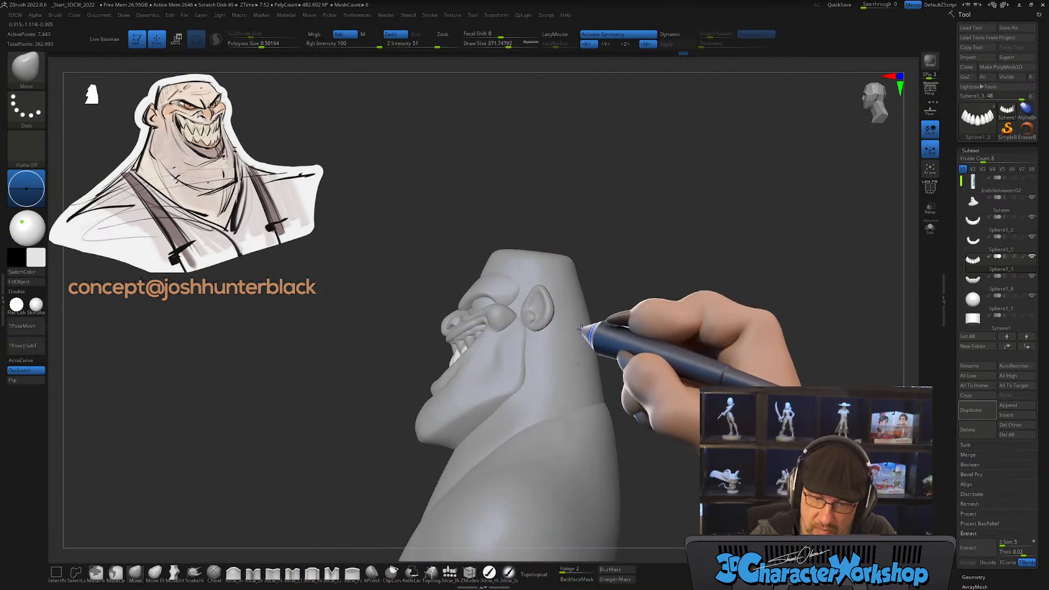
{"action": "left_click", "coordinate": [581, 328], "text": "alt"}
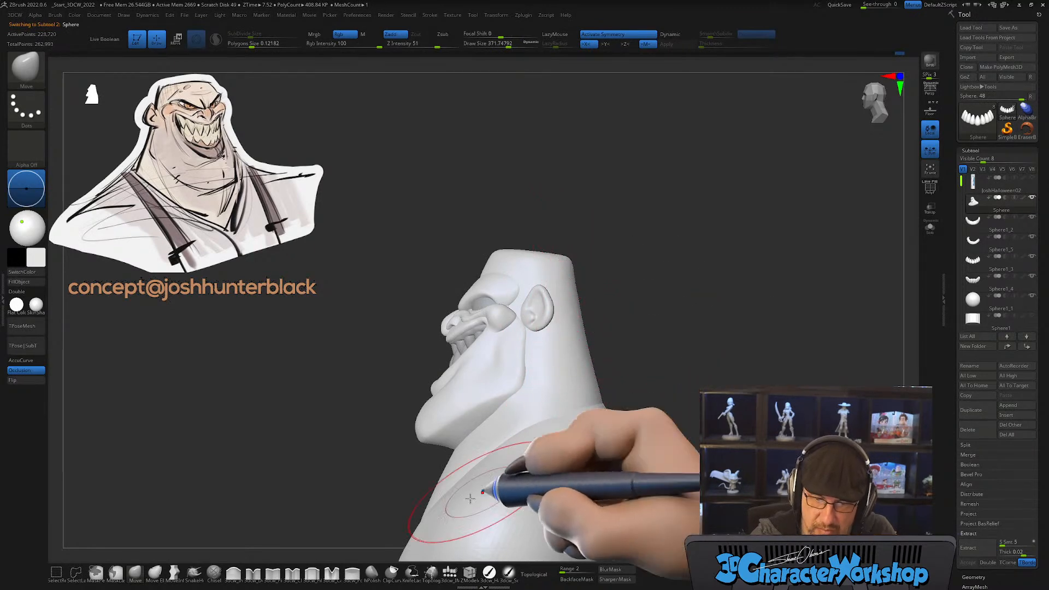
{"action": "left_click_drag", "start_coordinate": [474, 256], "coordinate": [590, 328]}
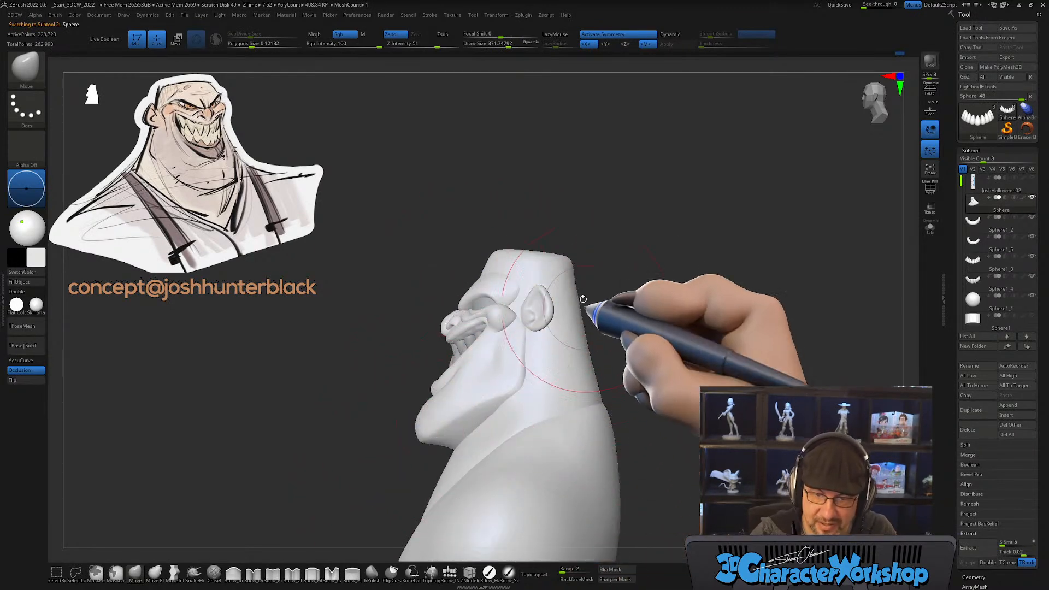
{"action": "mouse_move", "coordinate": [672, 346]}
{"action": "left_mouse_down"}
{"action": "mouse_move", "coordinate": [690, 342]}
{"action": "mouse_move", "coordinate": [504, 222]}
{"action": "mouse_move", "coordinate": [433, 416]}
{"action": "mouse_move", "coordinate": [588, 278]}
{"action": "mouse_move", "coordinate": [665, 333]}
{"action": "mouse_move", "coordinate": [639, 318]}
{"action": "mouse_move", "coordinate": [667, 348]}
{"action": "mouse_move", "coordinate": [653, 345]}
{"action": "mouse_move", "coordinate": [683, 335]}
{"action": "mouse_move", "coordinate": [627, 334]}
{"action": "mouse_move", "coordinate": [635, 343]}
{"action": "mouse_move", "coordinate": [656, 330]}
{"action": "mouse_move", "coordinate": [638, 354]}
{"action": "left_mouse_up"}
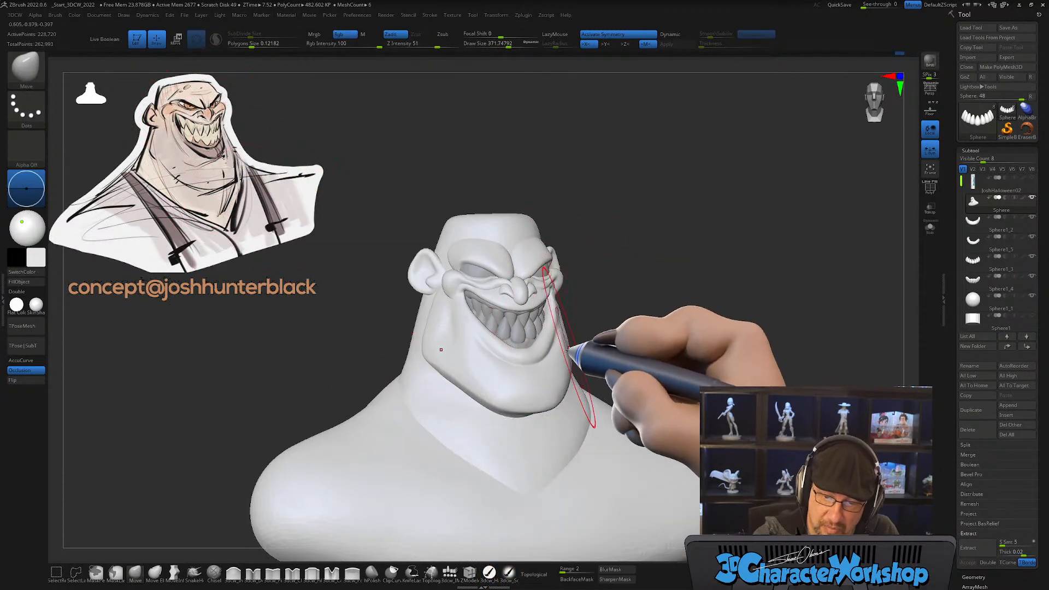
Step: Push out the sides of the cheeks and jaw with the Move brush at draw sizes between about 207 and 145
{"action": "mouse_move", "coordinate": [622, 306]}
{"action": "left_mouse_down"}
{"action": "mouse_move", "coordinate": [586, 310]}
{"action": "mouse_move", "coordinate": [702, 355]}
{"action": "mouse_move", "coordinate": [686, 344]}
{"action": "mouse_move", "coordinate": [679, 356]}
{"action": "left_mouse_up"}
{"action": "right_click_drag", "start_coordinate": [633, 309], "coordinate": [590, 377], "text": "ctrl"}
{"action": "right_click_drag", "start_coordinate": [421, 391], "coordinate": [398, 329], "text": "alt"}
{"action": "left_click_drag", "start_coordinate": [390, 342], "coordinate": [357, 340]}
{"action": "key", "text": "shift+f"}
{"action": "key", "text": "shift+f"}
{"action": "mouse_move", "coordinate": [402, 361]}
{"action": "right_mouse_down"}
{"action": "mouse_move", "coordinate": [424, 357]}
{"action": "mouse_move", "coordinate": [400, 349]}
{"action": "mouse_move", "coordinate": [388, 326]}
{"action": "right_mouse_up"}
{"action": "left_click_drag", "start_coordinate": [381, 323], "coordinate": [368, 323]}
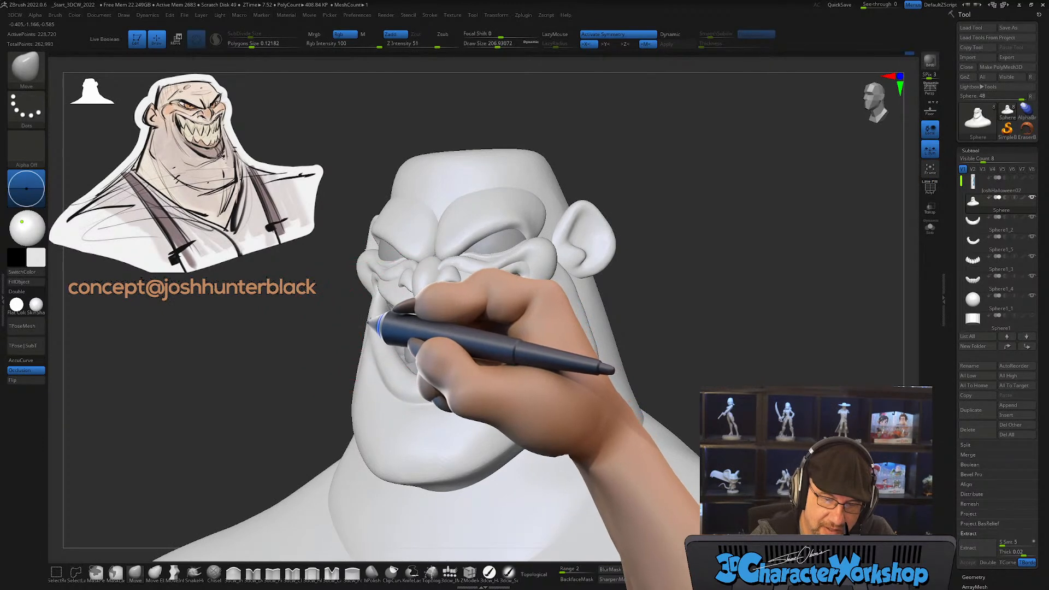
{"action": "mouse_move", "coordinate": [381, 325]}
{"action": "right_mouse_down"}
{"action": "mouse_move", "coordinate": [440, 309]}
{"action": "mouse_move", "coordinate": [445, 297]}
{"action": "mouse_move", "coordinate": [402, 342]}
{"action": "mouse_move", "coordinate": [373, 326]}
{"action": "mouse_move", "coordinate": [413, 340]}
{"action": "mouse_move", "coordinate": [431, 317]}
{"action": "mouse_move", "coordinate": [415, 338]}
{"action": "mouse_move", "coordinate": [569, 379]}
{"action": "mouse_move", "coordinate": [543, 412]}
{"action": "mouse_move", "coordinate": [490, 389]}
{"action": "mouse_move", "coordinate": [499, 353]}
{"action": "mouse_move", "coordinate": [437, 377]}
{"action": "right_mouse_up"}
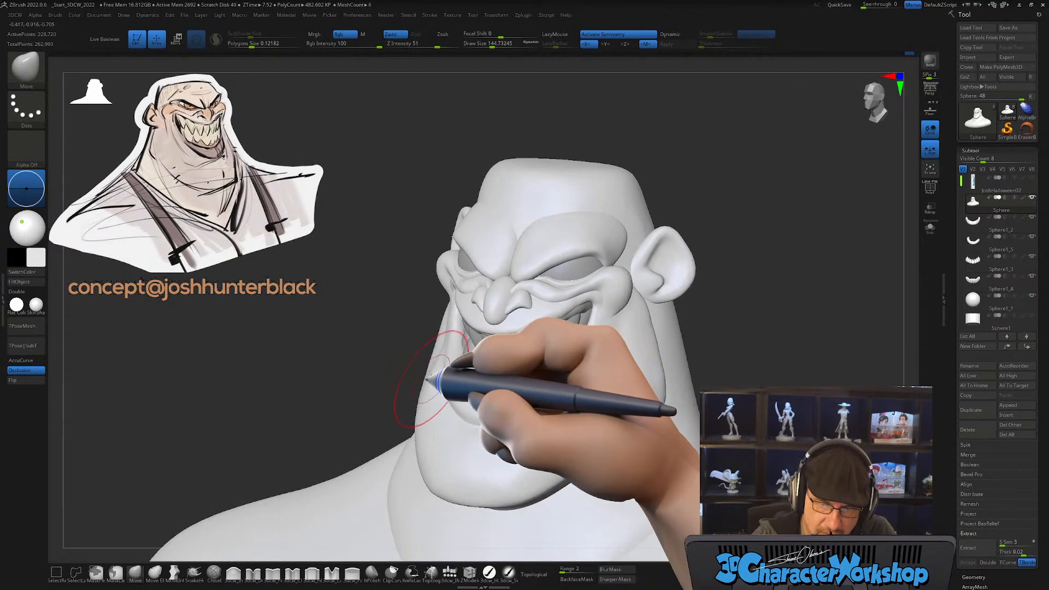
{"action": "left_click_drag", "start_coordinate": [423, 393], "coordinate": [425, 389]}
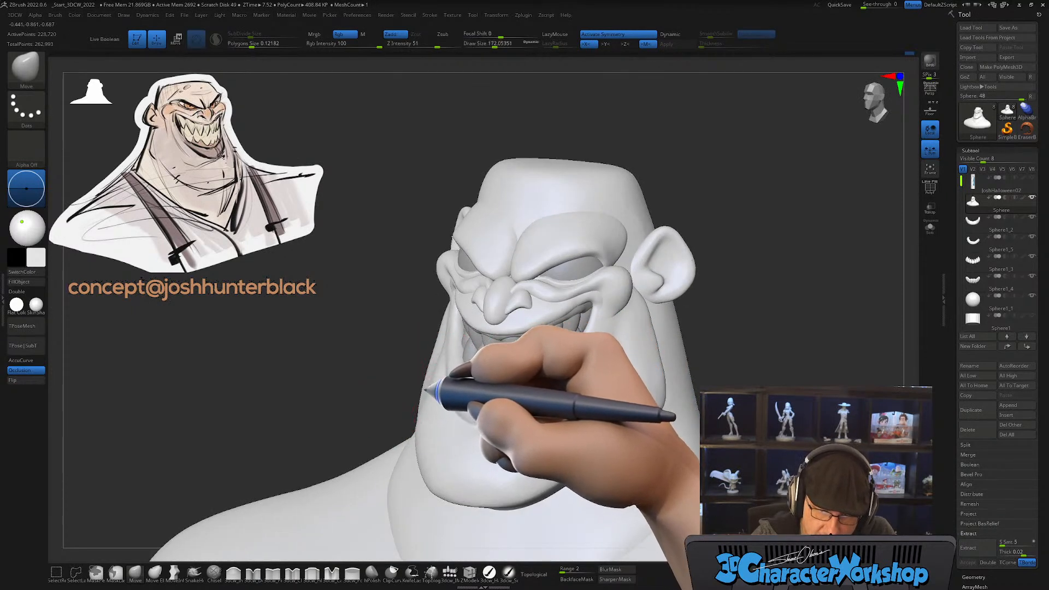
Step: Adjust the far side of the cheek and jaw in three-quarter view with the Move brush
{"action": "right_click_drag", "start_coordinate": [435, 365], "coordinate": [436, 328]}
{"action": "mouse_move", "coordinate": [421, 374]}
{"action": "right_mouse_down"}
{"action": "mouse_move", "coordinate": [444, 408]}
{"action": "mouse_move", "coordinate": [480, 352]}
{"action": "right_mouse_up"}
{"action": "key", "text": "s"}
{"action": "left_click_drag", "start_coordinate": [481, 351], "coordinate": [476, 350]}
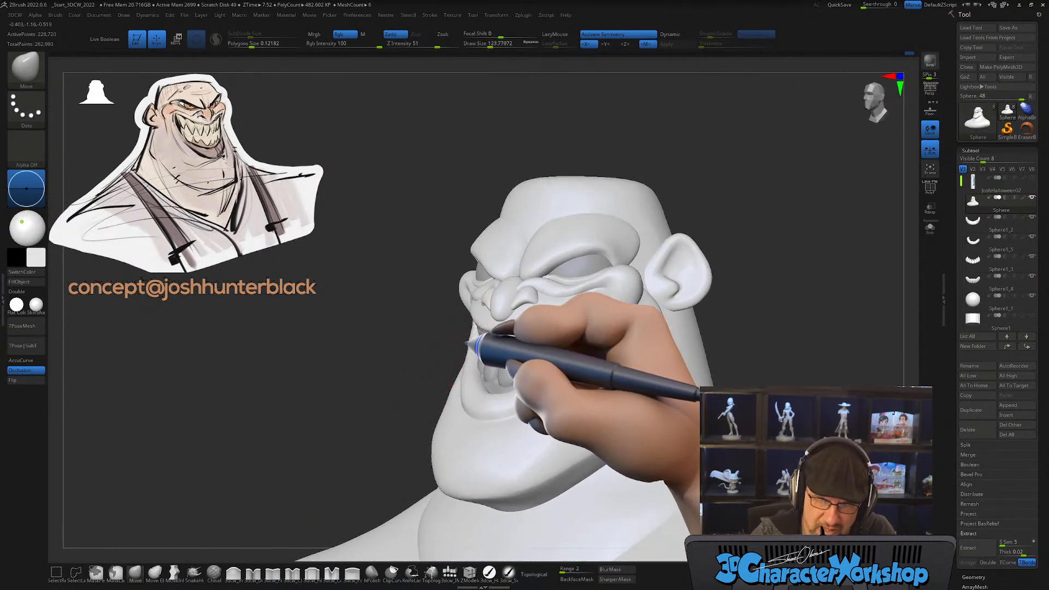
Step: Refine the corner of the mouth and the cheek fold above it with the Move brush at draw sizes between about 82 and 54
{"action": "right_click_drag", "start_coordinate": [454, 392], "coordinate": [532, 420]}
{"action": "right_click_drag", "start_coordinate": [613, 327], "coordinate": [603, 405], "text": "ctrl"}
{"action": "key", "text": "s"}
{"action": "left_click_drag", "start_coordinate": [601, 387], "coordinate": [594, 386]}
{"action": "mouse_move", "coordinate": [606, 351]}
{"action": "right_mouse_down", "text": "alt"}
{"action": "mouse_move", "coordinate": [596, 340]}
{"action": "mouse_move", "coordinate": [591, 361]}
{"action": "mouse_move", "coordinate": [599, 365]}
{"action": "mouse_move", "coordinate": [570, 296]}
{"action": "right_mouse_up", "text": "alt"}
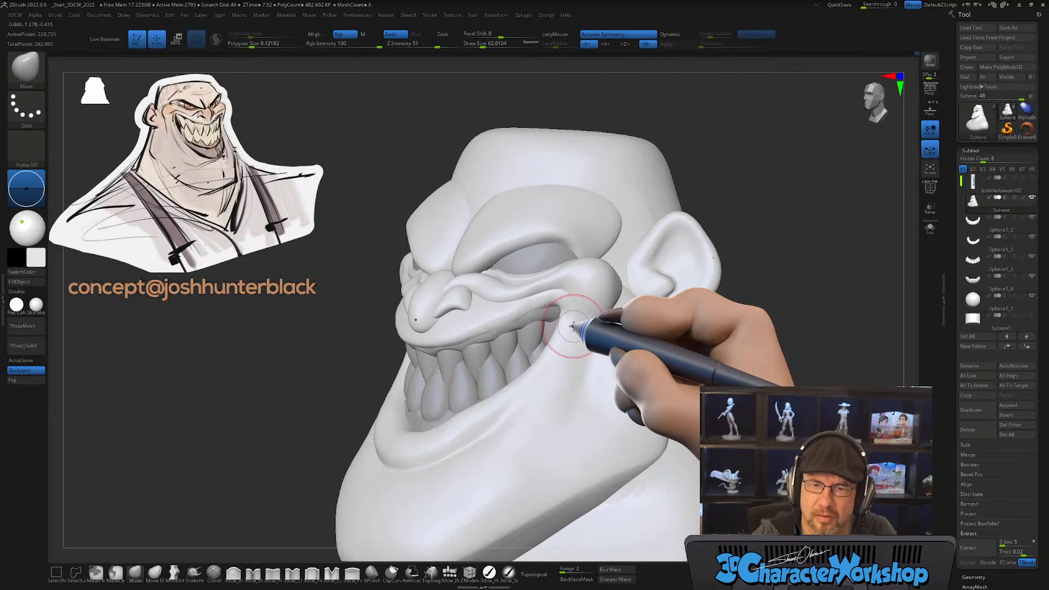
{"action": "mouse_move", "coordinate": [583, 304]}
{"action": "right_mouse_down"}
{"action": "mouse_move", "coordinate": [601, 300]}
{"action": "mouse_move", "coordinate": [539, 314]}
{"action": "right_mouse_up"}
{"action": "key", "text": "s"}
{"action": "key", "text": "s"}
{"action": "left_click_drag", "start_coordinate": [565, 318], "coordinate": [561, 317]}
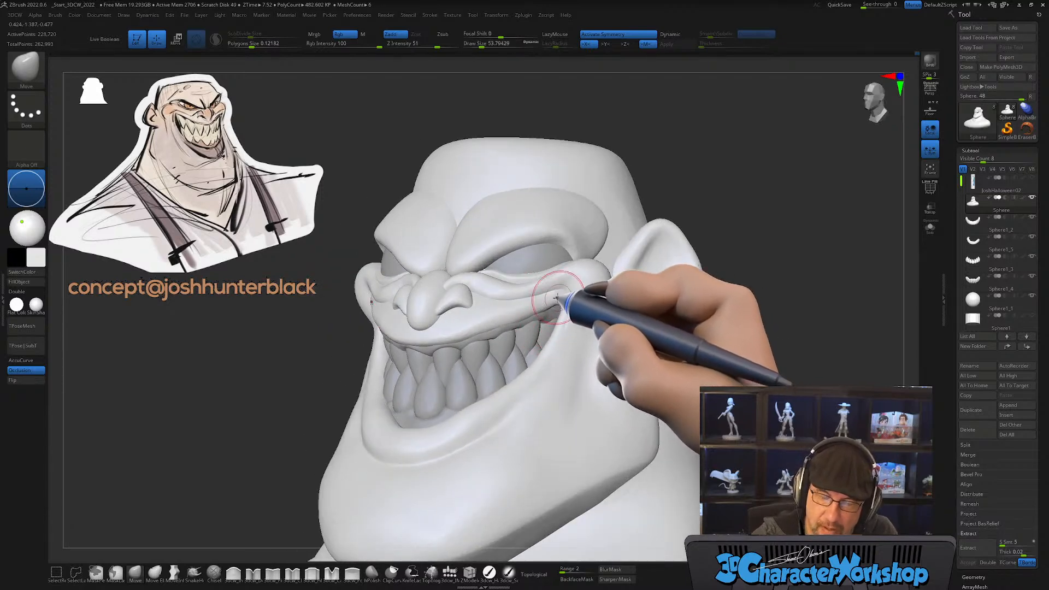
Step: Reshape the cheeks and lower face around the mouth with the Move brush at draw sizes between about 182 and 154
{"action": "mouse_move", "coordinate": [551, 309]}
{"action": "right_mouse_down"}
{"action": "mouse_move", "coordinate": [529, 340]}
{"action": "mouse_move", "coordinate": [535, 358]}
{"action": "right_mouse_up"}
{"action": "key", "text": "s"}
{"action": "left_click_drag", "start_coordinate": [515, 338], "coordinate": [527, 331]}
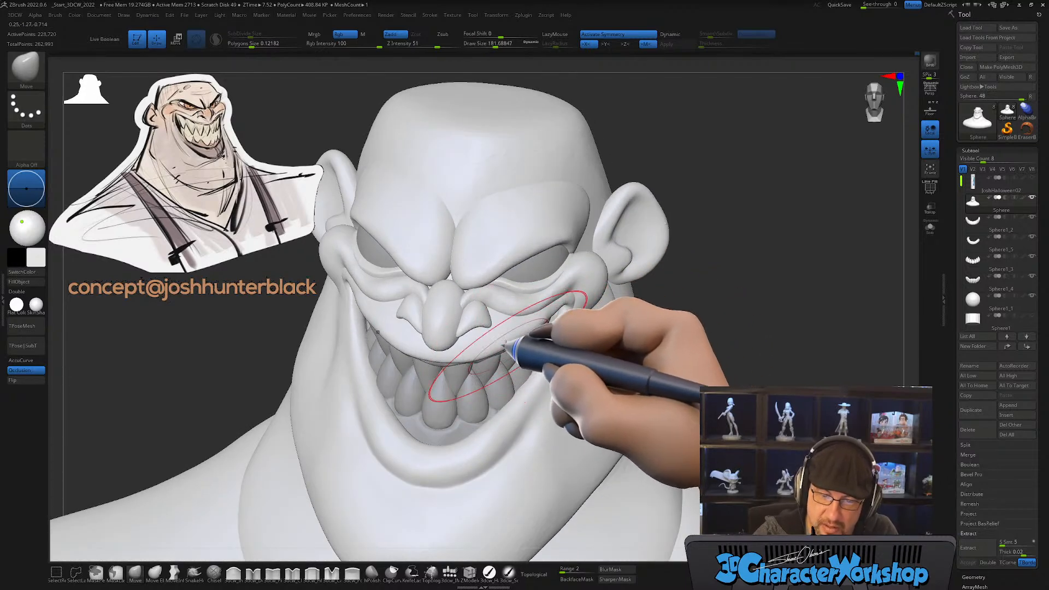
{"action": "mouse_move", "coordinate": [528, 330]}
{"action": "right_mouse_down"}
{"action": "mouse_move", "coordinate": [534, 441]}
{"action": "mouse_move", "coordinate": [539, 433]}
{"action": "right_mouse_up"}
{"action": "left_click_drag", "start_coordinate": [539, 434], "coordinate": [534, 424]}
{"action": "right_click_drag", "start_coordinate": [533, 423], "coordinate": [541, 408], "text": "ctrl"}
{"action": "right_click_drag", "start_coordinate": [563, 443], "coordinate": [554, 445]}
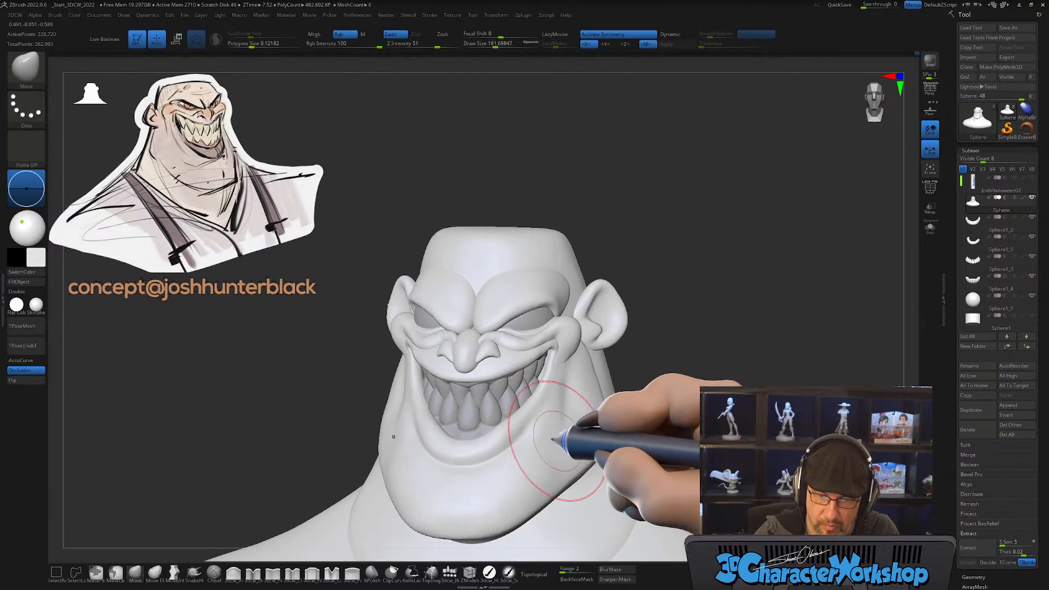
{"action": "mouse_move", "coordinate": [492, 429]}
{"action": "right_mouse_down"}
{"action": "mouse_move", "coordinate": [481, 438]}
{"action": "mouse_move", "coordinate": [494, 468]}
{"action": "mouse_move", "coordinate": [471, 454]}
{"action": "mouse_move", "coordinate": [538, 427]}
{"action": "mouse_move", "coordinate": [508, 432]}
{"action": "right_mouse_up"}
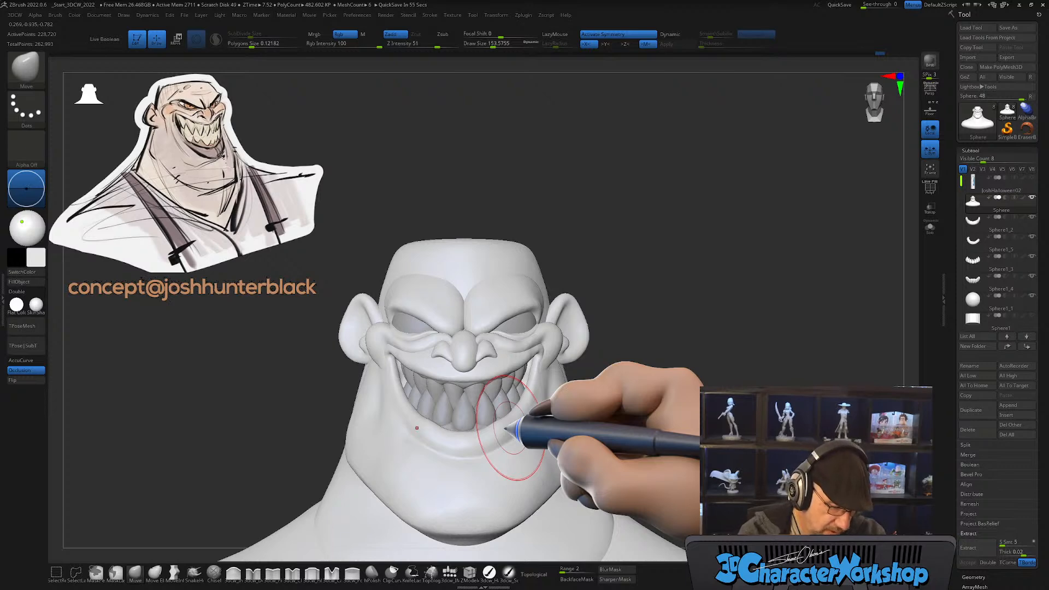
{"action": "mouse_move", "coordinate": [528, 414]}
{"action": "right_mouse_down"}
{"action": "mouse_move", "coordinate": [529, 436]}
{"action": "mouse_move", "coordinate": [515, 444]}
{"action": "right_mouse_up"}
{"action": "mouse_move", "coordinate": [504, 400]}
{"action": "right_mouse_down"}
{"action": "mouse_move", "coordinate": [507, 411]}
{"action": "mouse_move", "coordinate": [499, 389]}
{"action": "mouse_move", "coordinate": [483, 438]}
{"action": "right_mouse_up"}
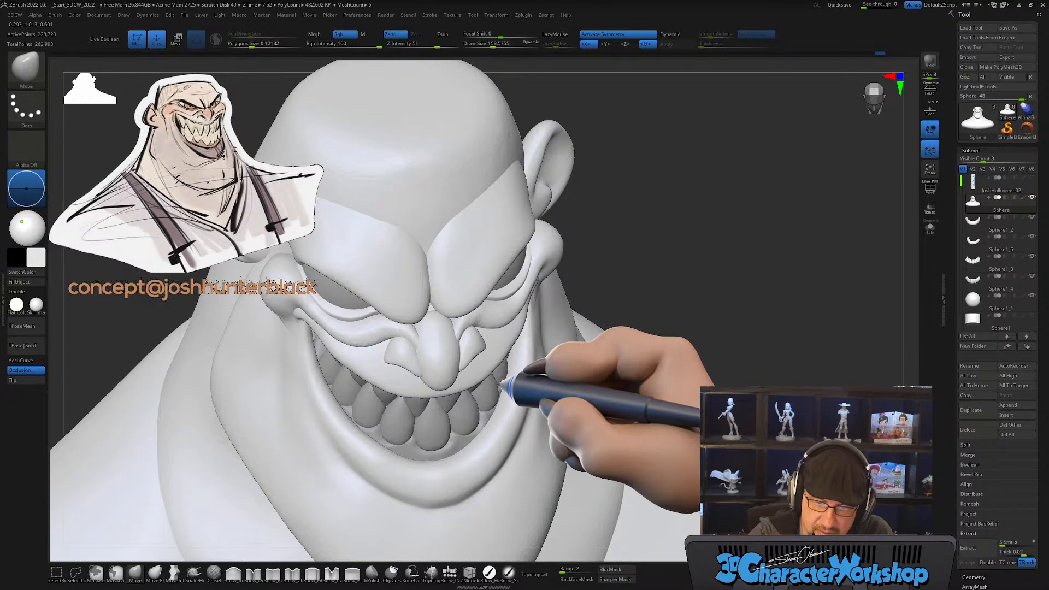
{"action": "mouse_move", "coordinate": [522, 406]}
{"action": "right_mouse_down"}
{"action": "mouse_move", "coordinate": [463, 433]}
{"action": "mouse_move", "coordinate": [516, 449]}
{"action": "mouse_move", "coordinate": [491, 433]}
{"action": "mouse_move", "coordinate": [549, 441]}
{"action": "mouse_move", "coordinate": [488, 427]}
{"action": "right_mouse_up"}
Step: Adjust the broad shape of the chin and jaw contour with the Move brush at draw size about 223
{"action": "key", "text": "]"}
{"action": "key", "text": "]"}
{"action": "key", "text": "]"}
{"action": "key", "text": "]"}
{"action": "key", "text": "]"}
{"action": "key", "text": "]"}
{"action": "key", "text": "]"}
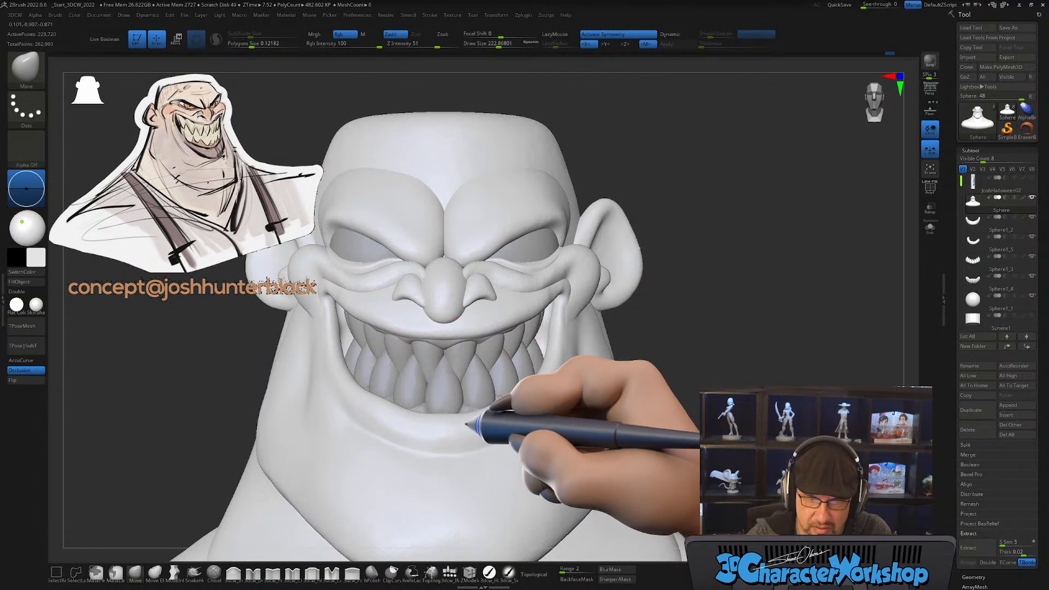
{"action": "mouse_move", "coordinate": [538, 436]}
{"action": "right_mouse_down"}
{"action": "mouse_move", "coordinate": [528, 453]}
{"action": "mouse_move", "coordinate": [537, 412]}
{"action": "mouse_move", "coordinate": [613, 403]}
{"action": "mouse_move", "coordinate": [580, 402]}
{"action": "mouse_move", "coordinate": [541, 433]}
{"action": "right_mouse_up"}
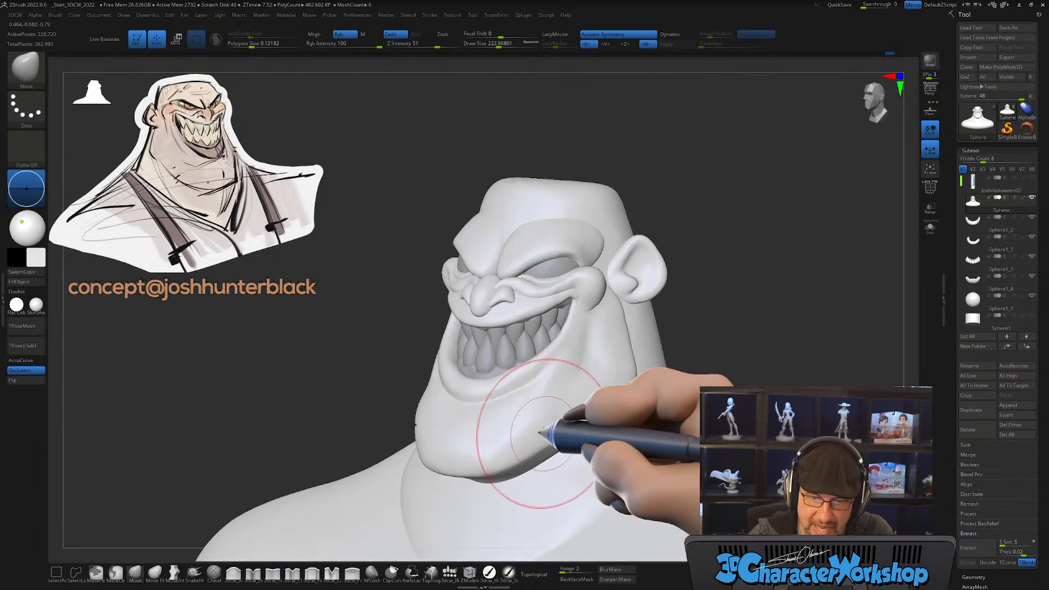
{"action": "right_click_drag", "start_coordinate": [436, 410], "coordinate": [418, 422]}
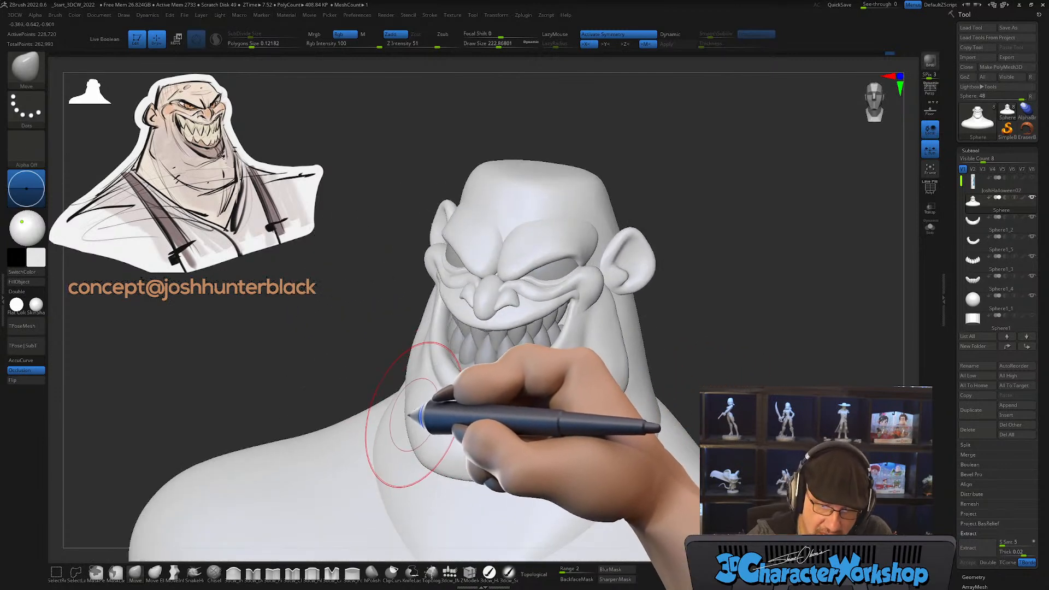
{"action": "left_click_drag", "start_coordinate": [414, 414], "coordinate": [406, 414]}
{"action": "mouse_move", "coordinate": [517, 414]}
{"action": "right_mouse_down"}
{"action": "mouse_move", "coordinate": [485, 419]}
{"action": "mouse_move", "coordinate": [525, 445]}
{"action": "mouse_move", "coordinate": [546, 426]}
{"action": "mouse_move", "coordinate": [535, 417]}
{"action": "mouse_move", "coordinate": [543, 409]}
{"action": "mouse_move", "coordinate": [511, 445]}
{"action": "mouse_move", "coordinate": [491, 417]}
{"action": "mouse_move", "coordinate": [485, 429]}
{"action": "mouse_move", "coordinate": [514, 437]}
{"action": "mouse_move", "coordinate": [382, 519]}
{"action": "right_mouse_up"}
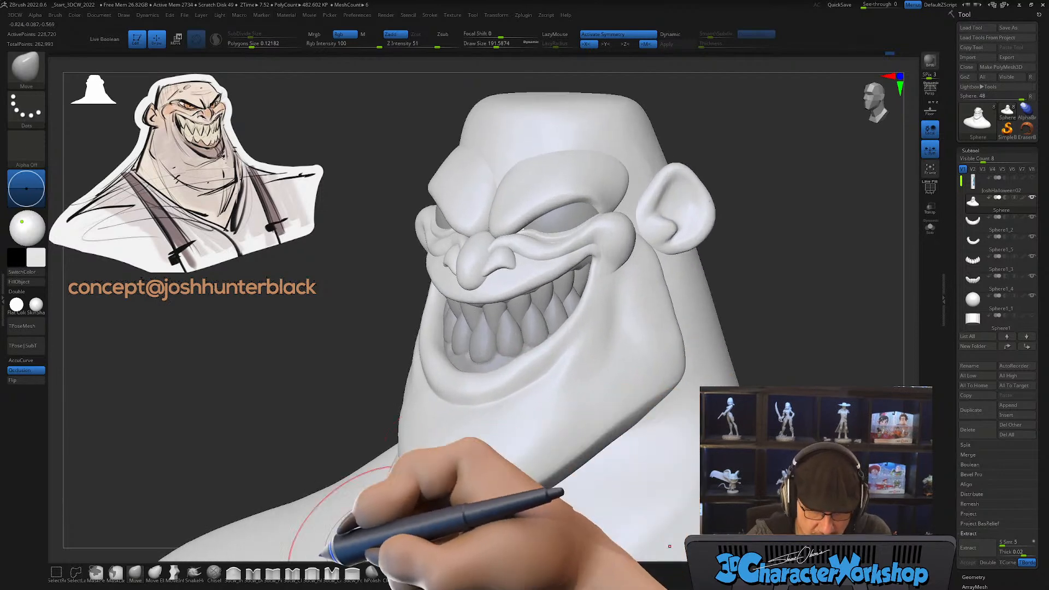
Step: Carve a crease between the lower lip and chin with the 3dcw_Detail brush at draw size about 87 and Z intensity 10
{"action": "left_click", "coordinate": [253, 572]}
{"action": "mouse_move", "coordinate": [472, 401]}
{"action": "right_mouse_down"}
{"action": "mouse_move", "coordinate": [493, 390]}
{"action": "mouse_move", "coordinate": [499, 403]}
{"action": "mouse_move", "coordinate": [487, 446]}
{"action": "right_mouse_up"}
{"action": "key", "text": "s"}
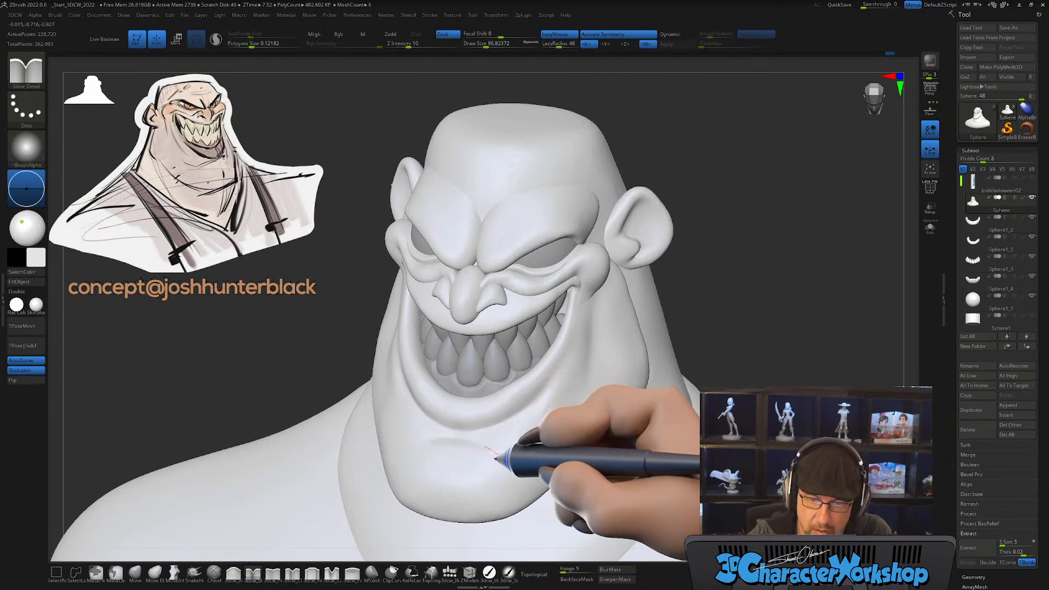
{"action": "right_click_drag", "start_coordinate": [539, 433], "coordinate": [532, 432]}
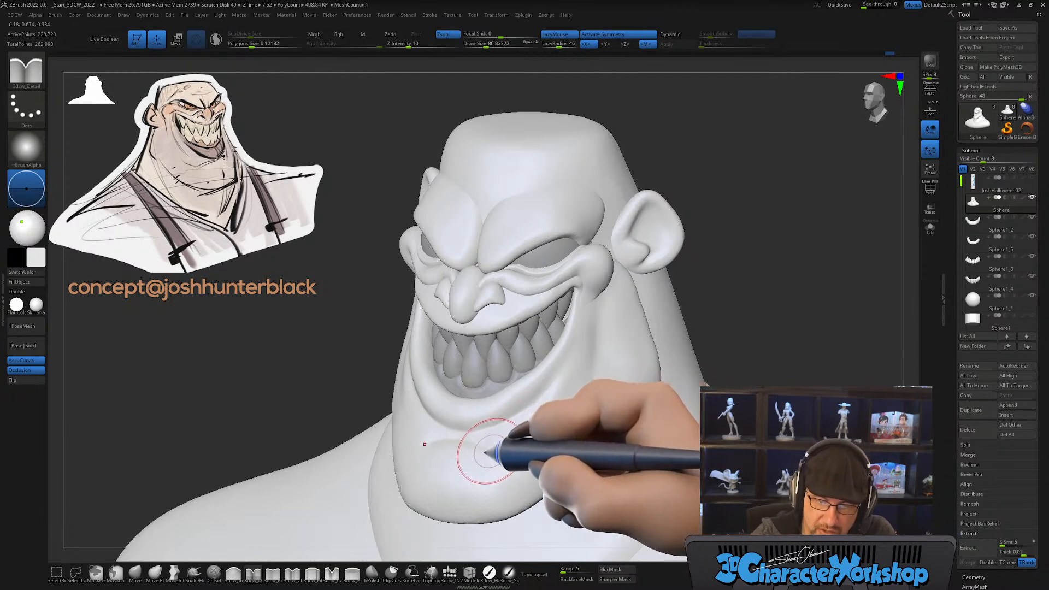
{"action": "mouse_move", "coordinate": [611, 410]}
{"action": "right_mouse_down"}
{"action": "mouse_move", "coordinate": [628, 403]}
{"action": "mouse_move", "coordinate": [662, 421]}
{"action": "mouse_move", "coordinate": [613, 375]}
{"action": "mouse_move", "coordinate": [582, 429]}
{"action": "mouse_move", "coordinate": [538, 441]}
{"action": "mouse_move", "coordinate": [561, 417]}
{"action": "right_mouse_up"}
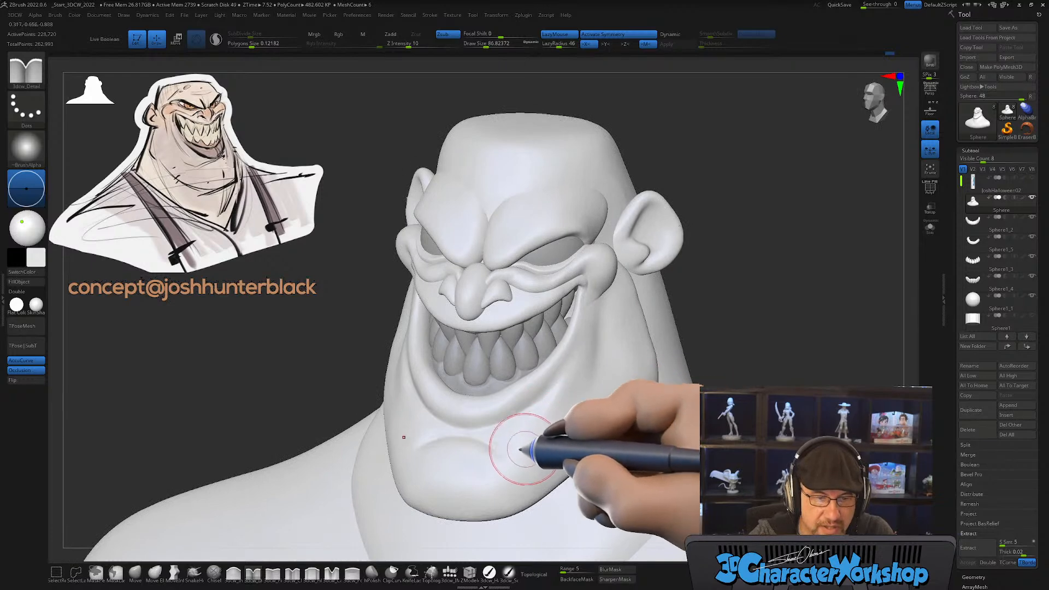
Step: Define the fold beside the mouth and chin with the 3dcw_Detail brush and smooth its edges
{"action": "mouse_move", "coordinate": [597, 378]}
{"action": "right_mouse_down"}
{"action": "mouse_move", "coordinate": [613, 375]}
{"action": "mouse_move", "coordinate": [585, 347]}
{"action": "mouse_move", "coordinate": [572, 351]}
{"action": "mouse_move", "coordinate": [590, 355]}
{"action": "mouse_move", "coordinate": [579, 368]}
{"action": "mouse_move", "coordinate": [536, 362]}
{"action": "mouse_move", "coordinate": [544, 351]}
{"action": "mouse_move", "coordinate": [534, 365]}
{"action": "right_mouse_up"}
{"action": "mouse_move", "coordinate": [478, 407]}
{"action": "left_mouse_down"}
{"action": "mouse_move", "coordinate": [499, 379]}
{"action": "mouse_move", "coordinate": [525, 367]}
{"action": "mouse_move", "coordinate": [546, 372]}
{"action": "left_mouse_up"}
{"action": "key", "text": "shift"}
{"action": "mouse_move", "coordinate": [567, 375]}
{"action": "right_mouse_down", "text": "ctrl"}
{"action": "mouse_move", "coordinate": [571, 340]}
{"action": "mouse_move", "coordinate": [595, 359]}
{"action": "right_mouse_up", "text": "ctrl"}
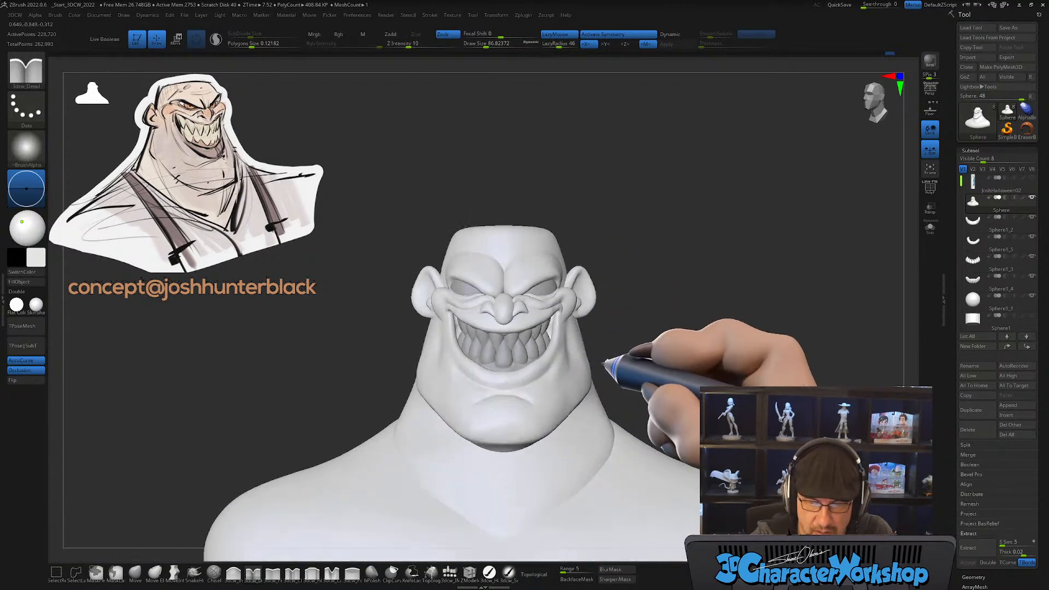
Step: Turn on perspective and examine the whole bust against the concept sketch
{"action": "right_click_drag", "start_coordinate": [692, 391], "coordinate": [677, 384], "text": "ctrl"}
{"action": "right_click_drag", "start_coordinate": [676, 384], "coordinate": [663, 323], "text": "alt"}
{"action": "key", "text": "p"}
{"action": "key", "text": "space"}
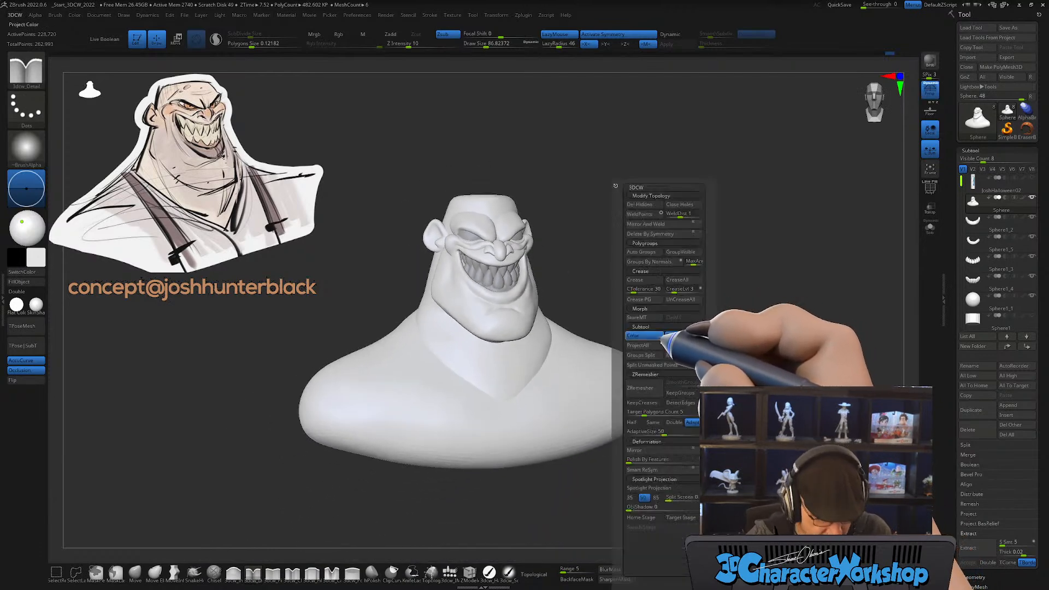
{"action": "left_click", "coordinate": [656, 497]}
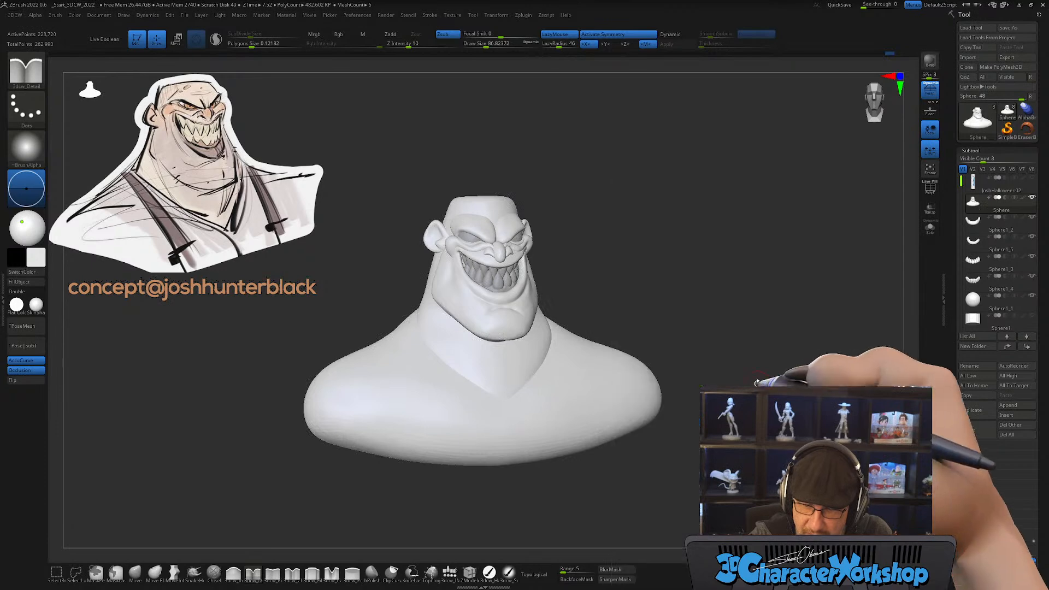
{"action": "right_click_drag", "start_coordinate": [714, 423], "coordinate": [683, 439], "text": "alt"}
{"action": "mouse_move", "coordinate": [682, 439]}
{"action": "right_mouse_down"}
{"action": "mouse_move", "coordinate": [700, 438]}
{"action": "mouse_move", "coordinate": [689, 439]}
{"action": "right_mouse_up"}
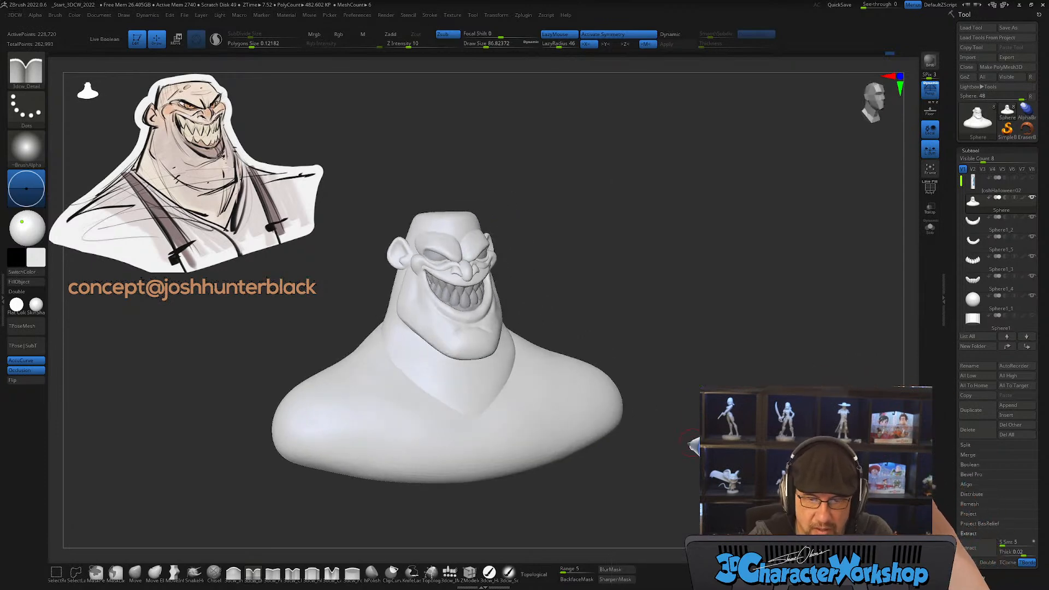
{"action": "mouse_move", "coordinate": [644, 271]}
{"action": "right_mouse_down"}
{"action": "mouse_move", "coordinate": [660, 273]}
{"action": "mouse_move", "coordinate": [681, 254]}
{"action": "mouse_move", "coordinate": [656, 237]}
{"action": "mouse_move", "coordinate": [694, 237]}
{"action": "right_mouse_up"}
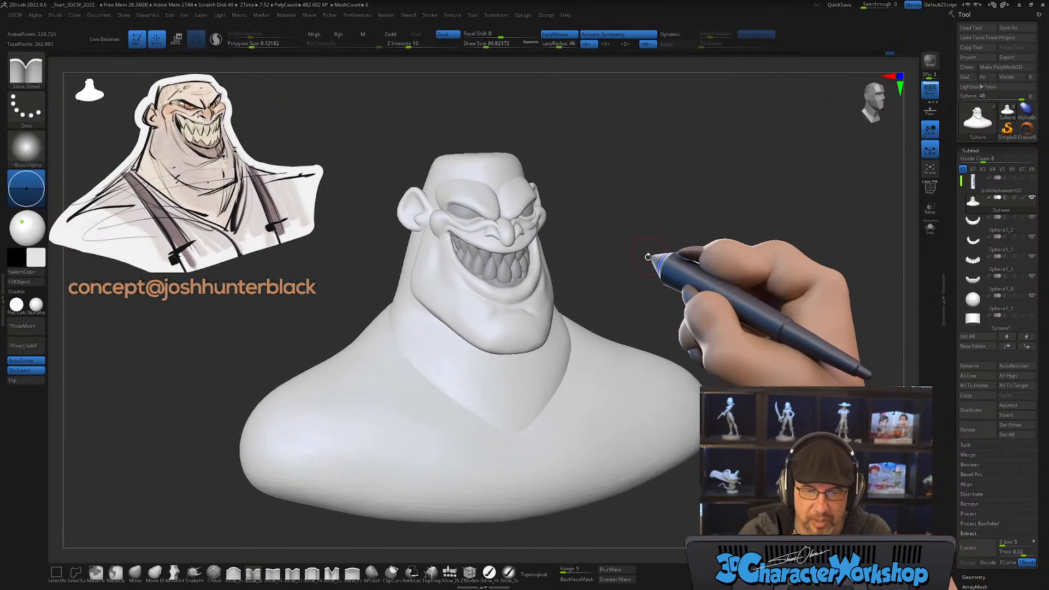
Step: Reshape the slope between neck and shoulder using the Move brush with Topological masking on, at draw size about 400
{"action": "left_click", "coordinate": [135, 572]}
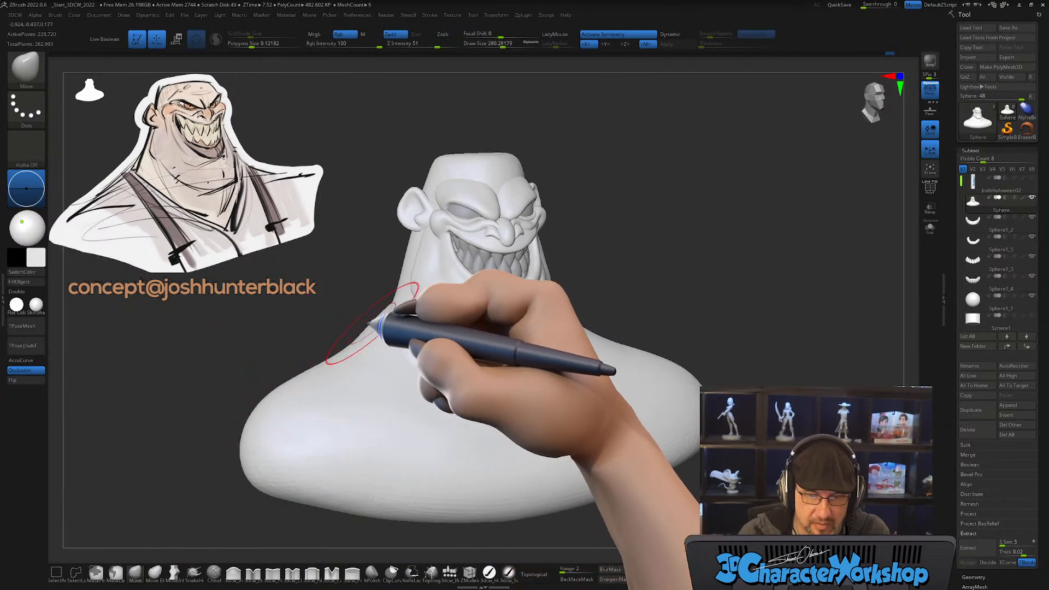
{"action": "key", "text": "shift+f"}
{"action": "key", "text": "shift+f"}
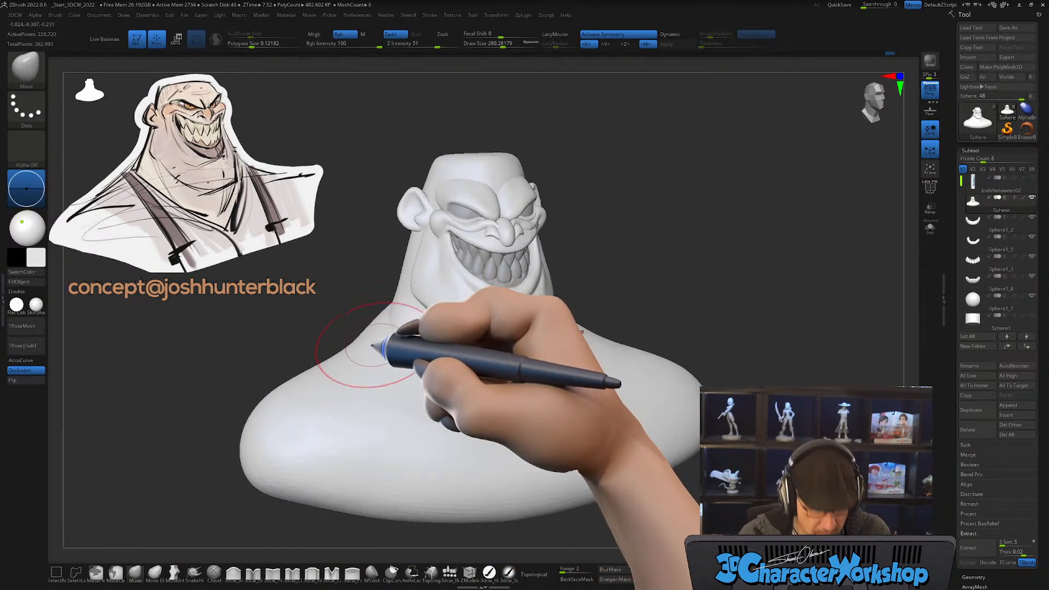
{"action": "left_click", "coordinate": [536, 574]}
{"action": "key", "text": "bracketright"}
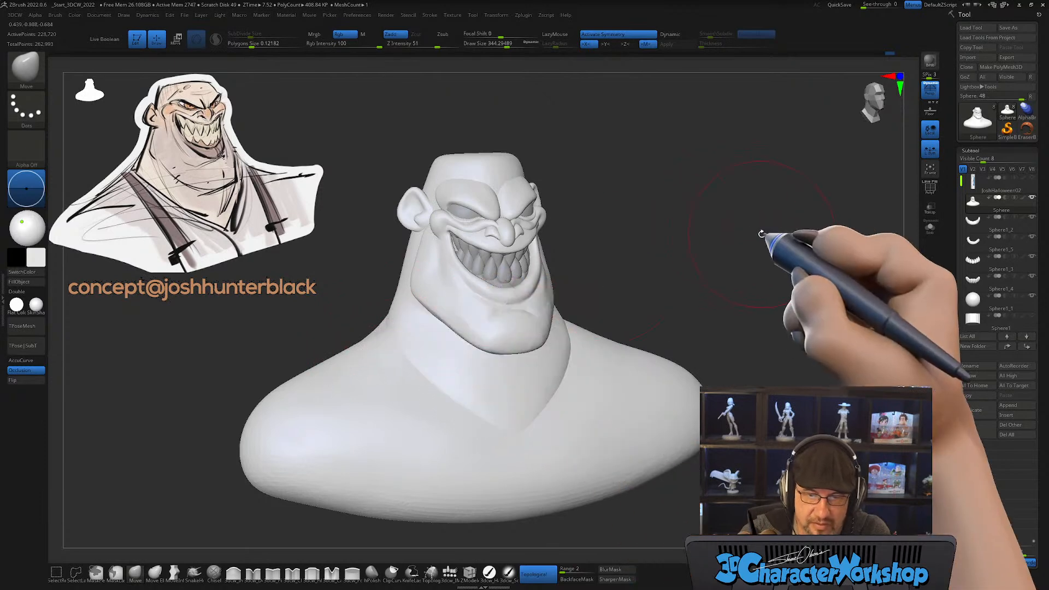
{"action": "key", "text": "s"}
{"action": "left_click_drag", "start_coordinate": [361, 352], "coordinate": [377, 349]}
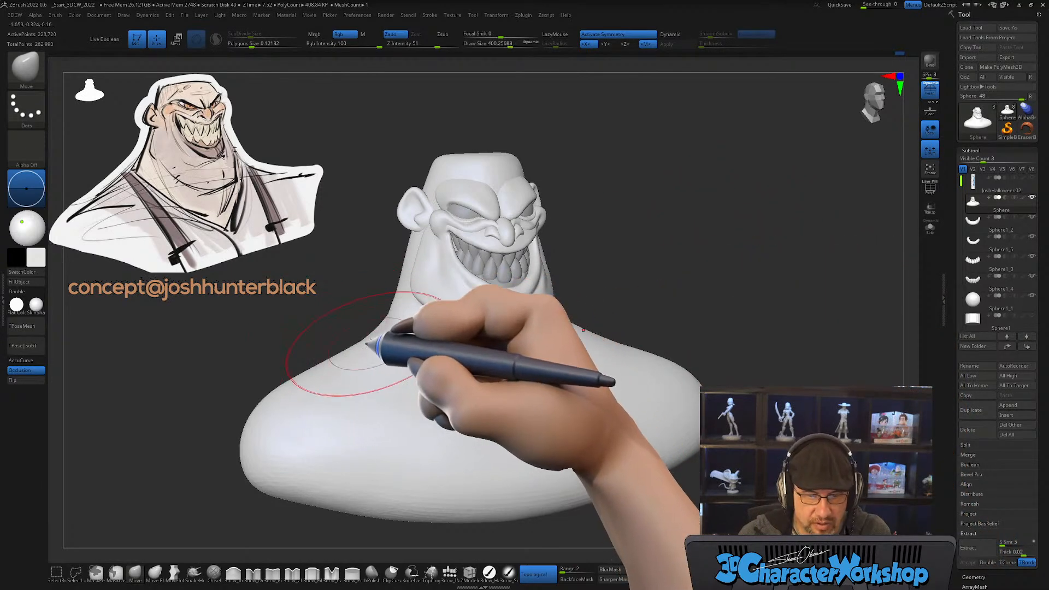
Step: Adjust the side and back of the neck and trapezius in side view with Move at draw sizes between about 400 and 257
{"action": "mouse_move", "coordinate": [680, 279]}
{"action": "left_mouse_down"}
{"action": "mouse_move", "coordinate": [697, 273]}
{"action": "mouse_move", "coordinate": [725, 295]}
{"action": "left_mouse_up"}
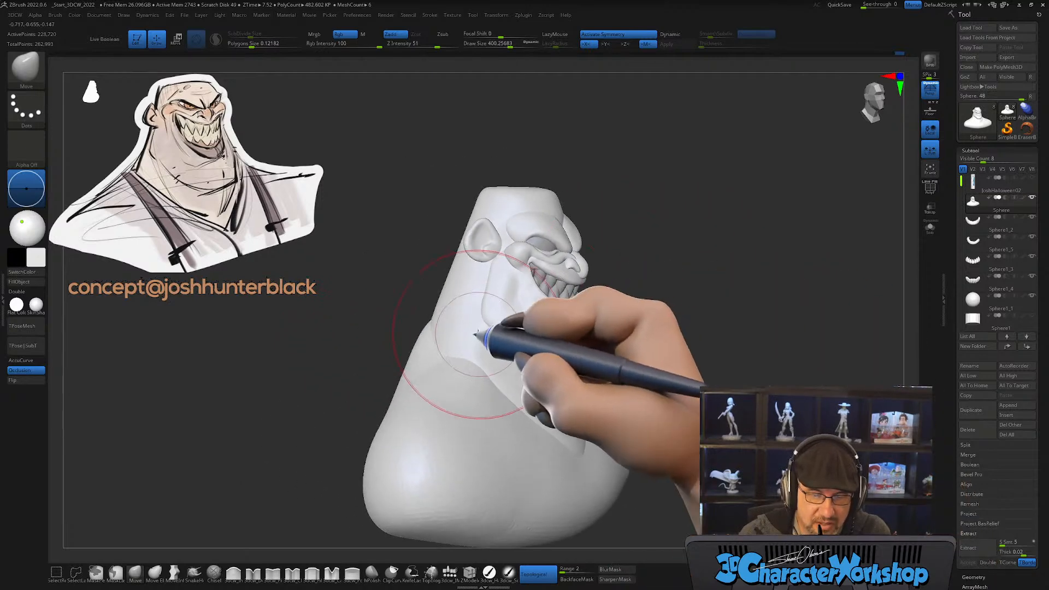
{"action": "left_click_drag", "start_coordinate": [421, 345], "coordinate": [429, 329]}
{"action": "mouse_move", "coordinate": [690, 290]}
{"action": "left_mouse_down"}
{"action": "mouse_move", "coordinate": [714, 285]}
{"action": "mouse_move", "coordinate": [682, 312]}
{"action": "left_mouse_up"}
{"action": "key", "text": "s"}
{"action": "left_click_drag", "start_coordinate": [458, 343], "coordinate": [448, 353]}
{"action": "mouse_move", "coordinate": [711, 323]}
{"action": "left_mouse_down"}
{"action": "mouse_move", "coordinate": [692, 324]}
{"action": "mouse_move", "coordinate": [702, 327]}
{"action": "mouse_move", "coordinate": [740, 269]}
{"action": "mouse_move", "coordinate": [728, 280]}
{"action": "mouse_move", "coordinate": [752, 292]}
{"action": "mouse_move", "coordinate": [754, 278]}
{"action": "mouse_move", "coordinate": [770, 275]}
{"action": "mouse_move", "coordinate": [766, 283]}
{"action": "mouse_move", "coordinate": [761, 267]}
{"action": "mouse_move", "coordinate": [769, 281]}
{"action": "mouse_move", "coordinate": [797, 275]}
{"action": "mouse_move", "coordinate": [768, 275]}
{"action": "left_mouse_up"}
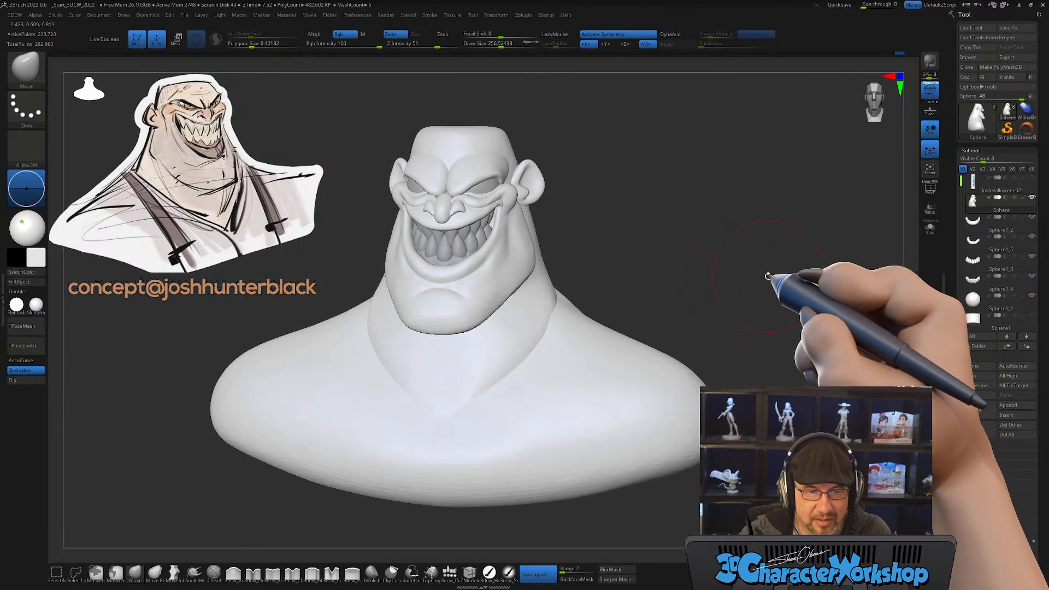